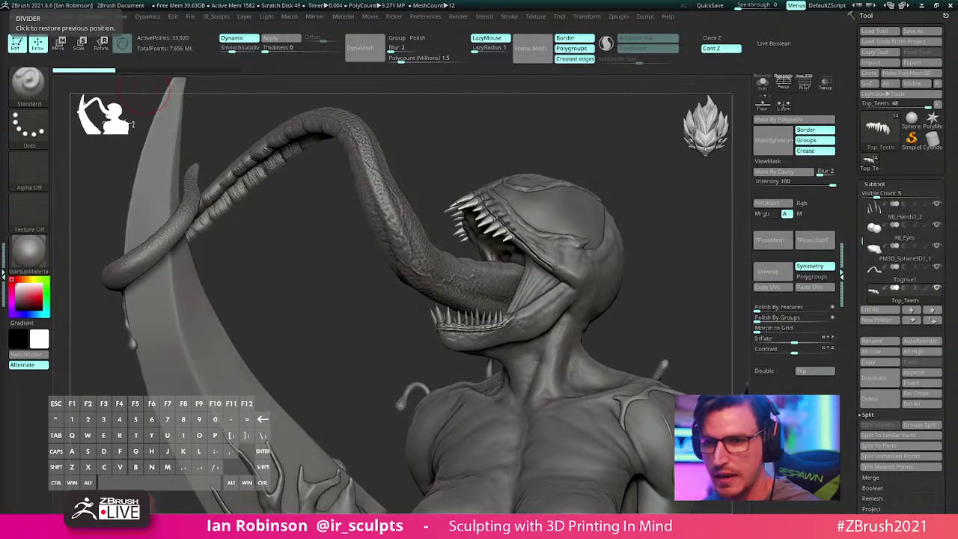
Step: Place a canvas snapshot of the front view and turn the model beside it to examine its back
mouse_move(656, 304)
mouse_down()
mouse_move(651, 292)
mouse_move(656, 303)
mouse_move(689, 270)
mouse_move(708, 272)
mouse_move(680, 270)
mouse_move(696, 271)
mouse_up()
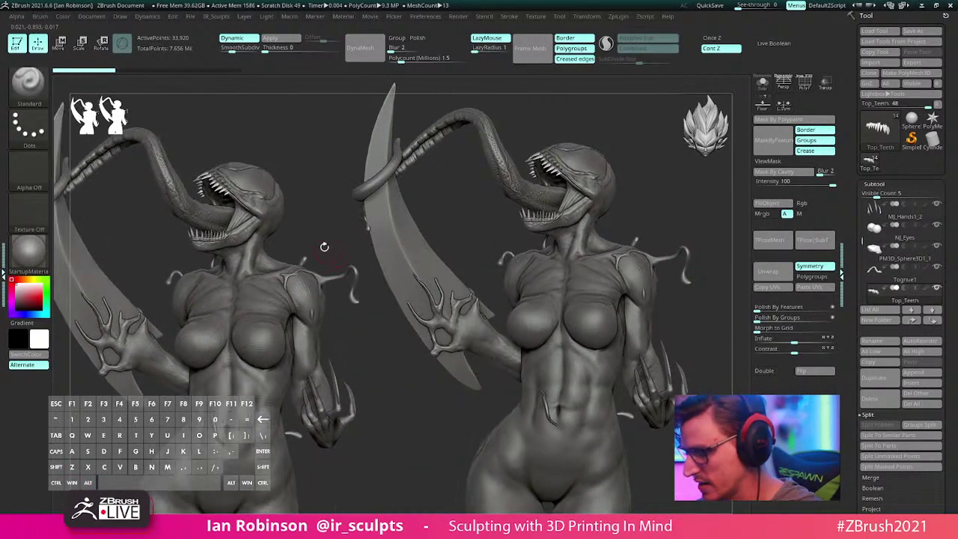
alt+drag(352, 307, 393, 300)
mouse_move(381, 366)
mouse_down()
mouse_move(370, 366)
mouse_move(370, 387)
mouse_move(373, 363)
mouse_move(389, 370)
mouse_up()
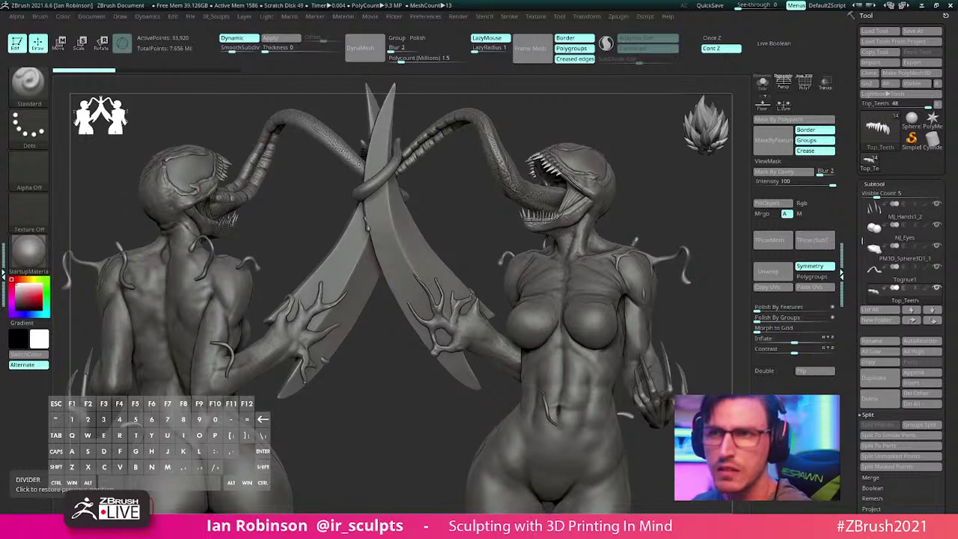
key(ctrl+c)
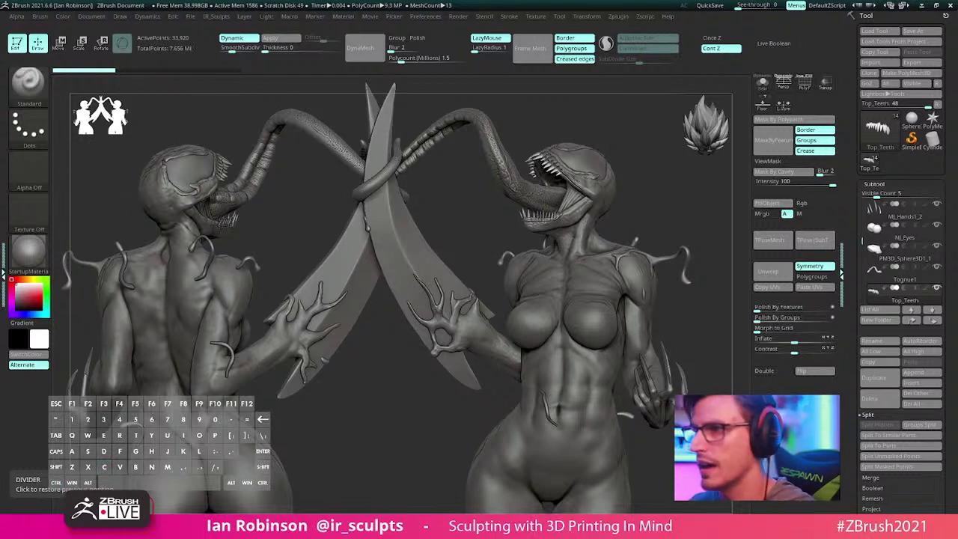
key(ctrl)
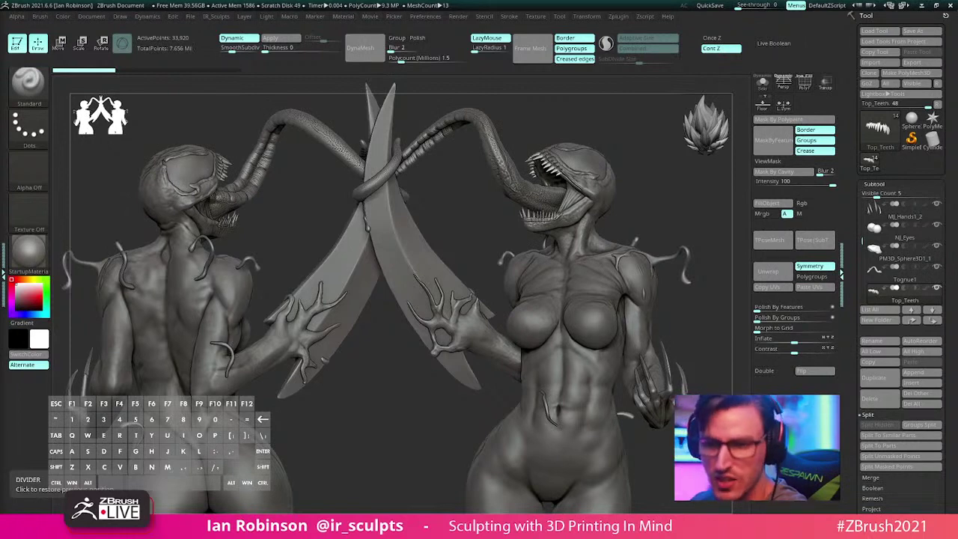
Step: Switch to the reference image board, bring it over the sculpt and reposition the red symbiote pictures
key(alt+Tab)
key(alt+Tab)
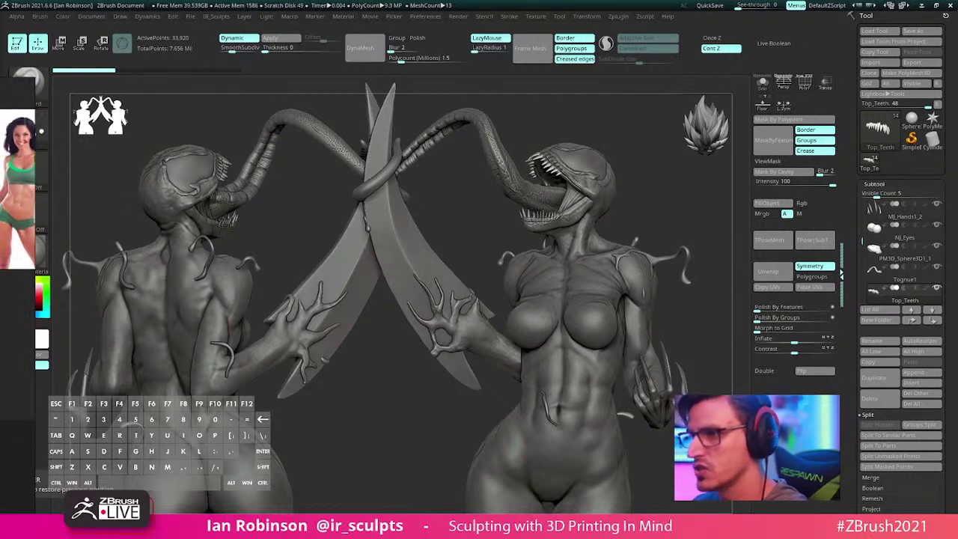
right_drag(0, 239, 320, 196)
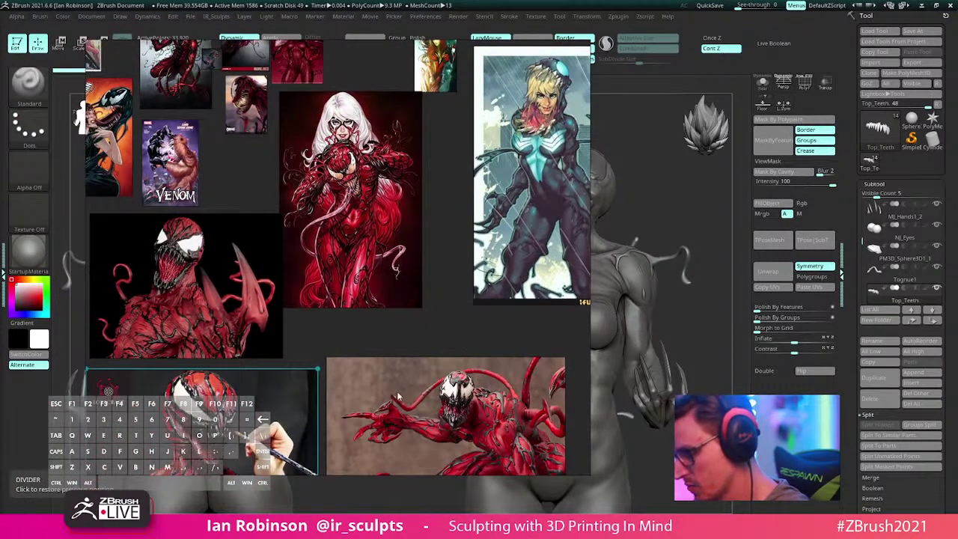
drag(276, 372, 282, 372)
drag(451, 384, 465, 363)
drag(314, 254, 338, 260)
drag(314, 64, 345, 73)
mouse_move(249, 97)
mouse_down()
mouse_move(288, 123)
mouse_move(250, 110)
mouse_up()
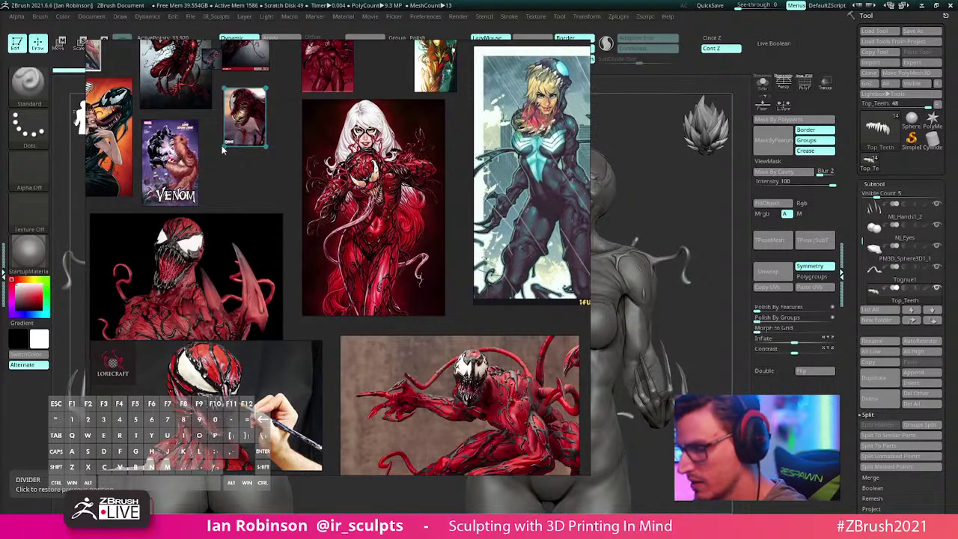
Step: Enlarge the small side-profile symbiote head picture and move the reference board away from the sculpt
drag(224, 145, 186, 199)
drag(223, 175, 259, 179)
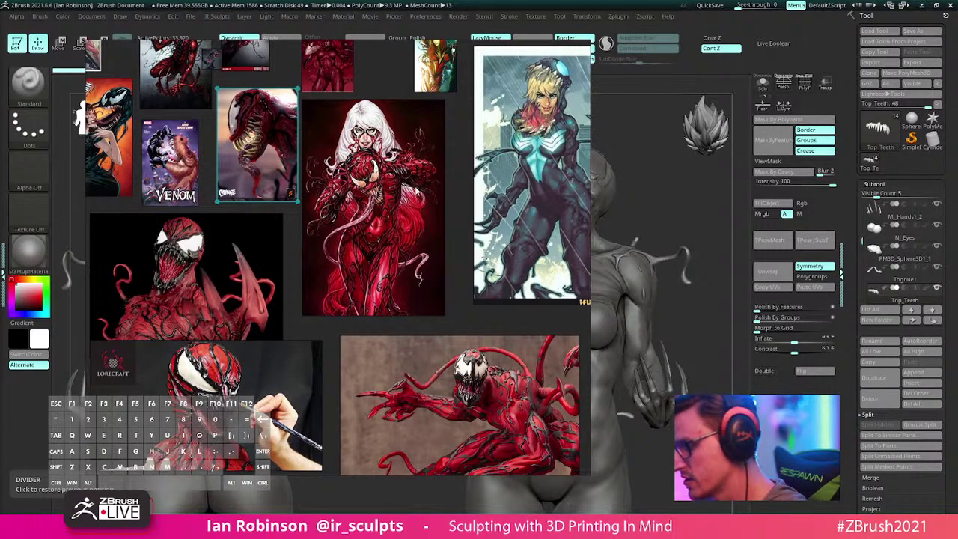
right_drag(416, 190, 0, 187)
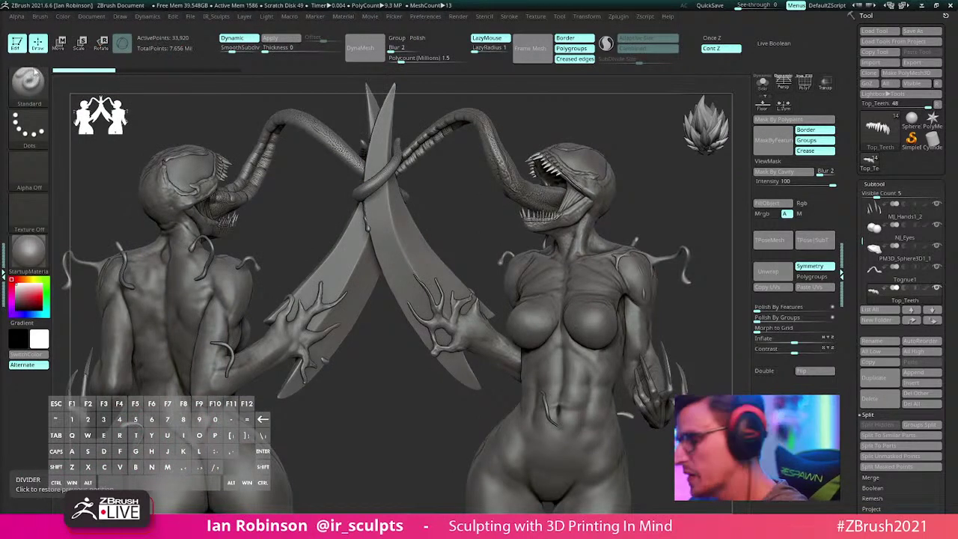
Step: Clear the snapshots from the canvas and frame the model's head and shoulders
mouse_move(653, 184)
mouse_down()
mouse_move(654, 199)
mouse_move(654, 181)
mouse_move(507, 265)
mouse_move(506, 181)
mouse_move(551, 265)
mouse_move(532, 259)
mouse_move(607, 279)
mouse_up()
key(ctrl+n)
shift+drag(618, 266, 482, 310)
mouse_move(482, 310)
right_down()
mouse_move(449, 316)
mouse_move(434, 291)
right_up()
shift+drag(434, 291, 406, 291)
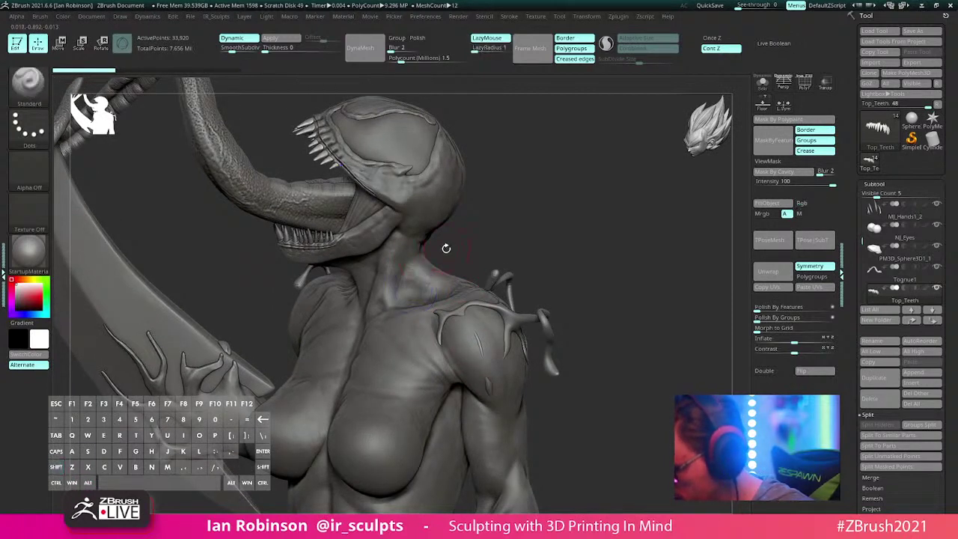
Step: Choose the ClayBuildup brush and make the Body subtool active
key(b)
key(c)
key(b)
key(space)
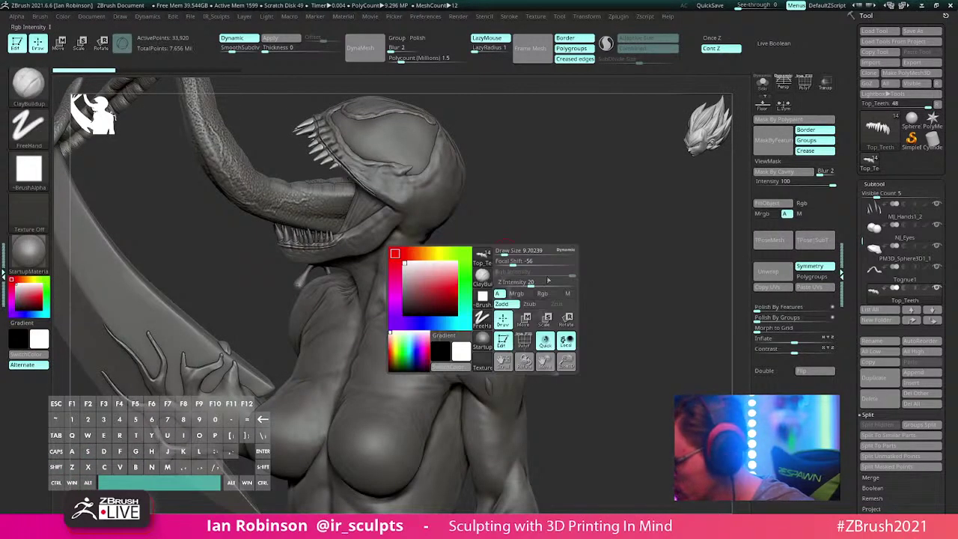
right_drag(524, 230, 577, 224)
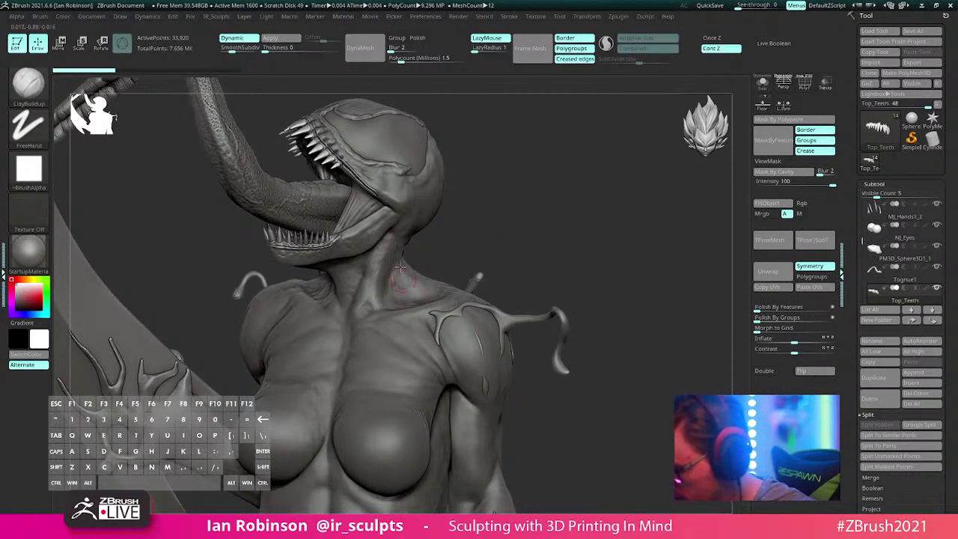
alt+right_drag(442, 243, 479, 267)
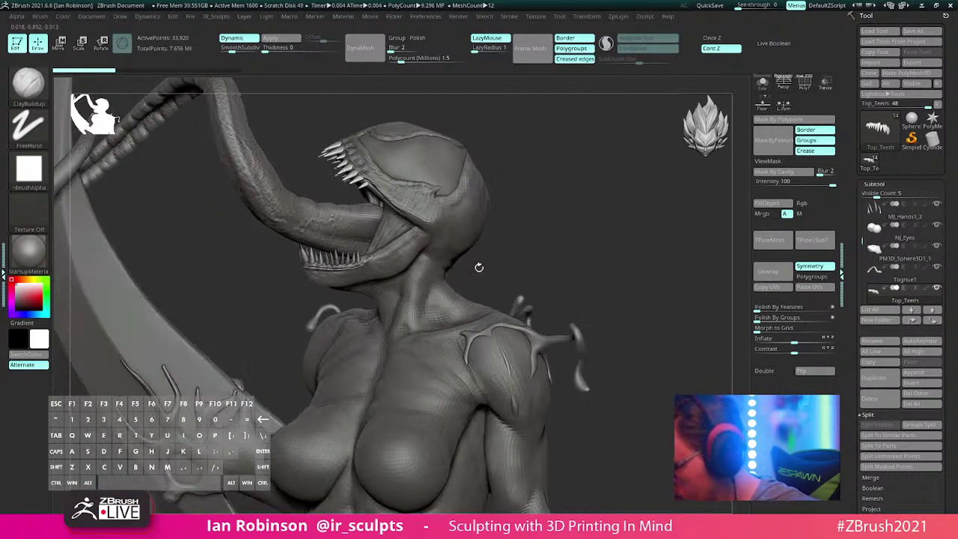
alt+click(440, 300)
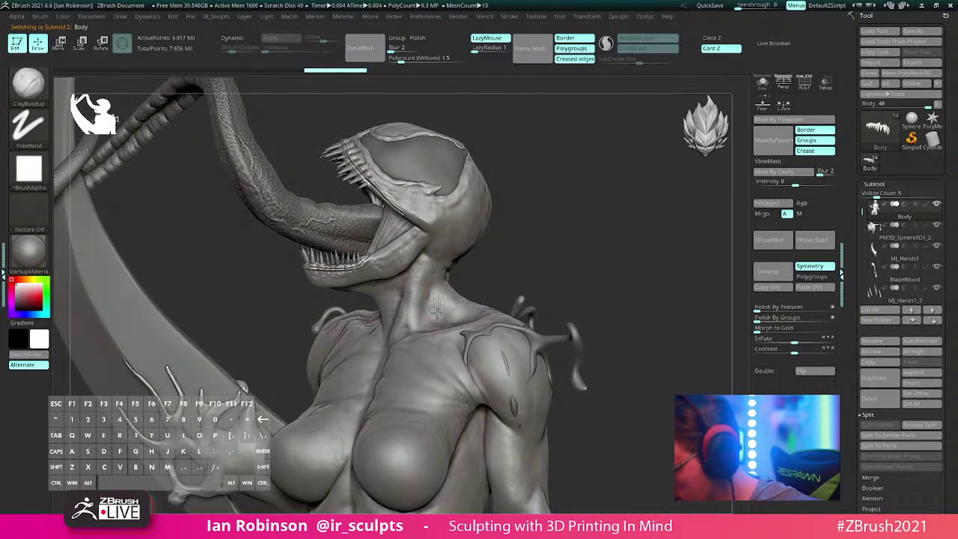
Step: Place a small canvas snapshot of the whole figure beside the live model for comparison
key(shift)
mouse_move(573, 225)
right_down()
mouse_move(633, 217)
mouse_move(573, 231)
right_up()
alt+right_drag(402, 153, 476, 214)
mouse_move(369, 211)
mouse_down()
mouse_move(439, 277)
mouse_move(530, 296)
mouse_up()
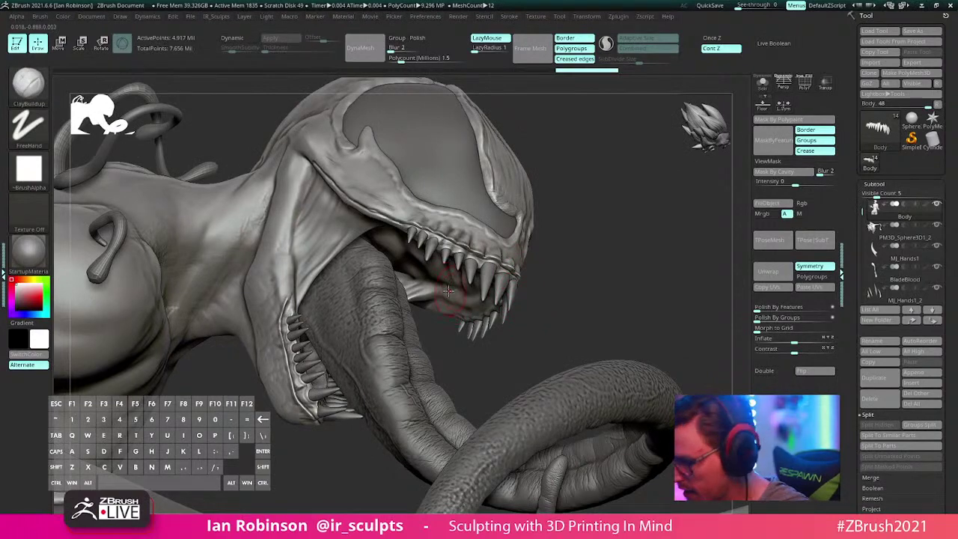
mouse_move(564, 267)
alt+mouse_down()
mouse_move(539, 209)
mouse_move(568, 235)
mouse_move(550, 182)
mouse_move(606, 205)
mouse_move(618, 223)
mouse_move(599, 211)
mouse_move(564, 254)
mouse_move(824, 243)
alt+mouse_up()
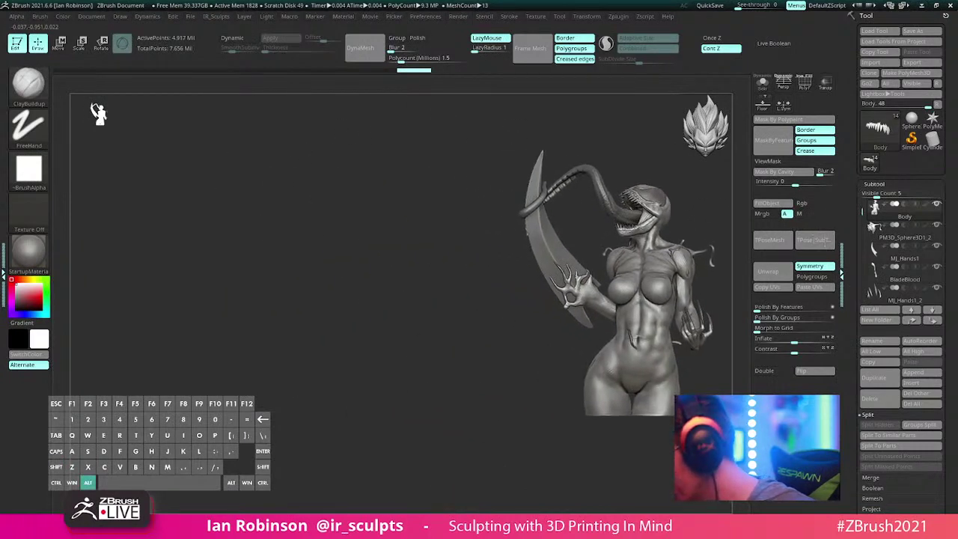
mouse_move(646, 150)
alt+mouse_down()
mouse_move(653, 144)
mouse_move(391, 179)
mouse_move(462, 263)
mouse_move(359, 243)
mouse_move(359, 274)
mouse_move(372, 256)
mouse_move(374, 276)
alt+mouse_up()
key(shift+s)
Step: Carve creases around the shoulder and armpit with the Dam_Standard brush
key(b)
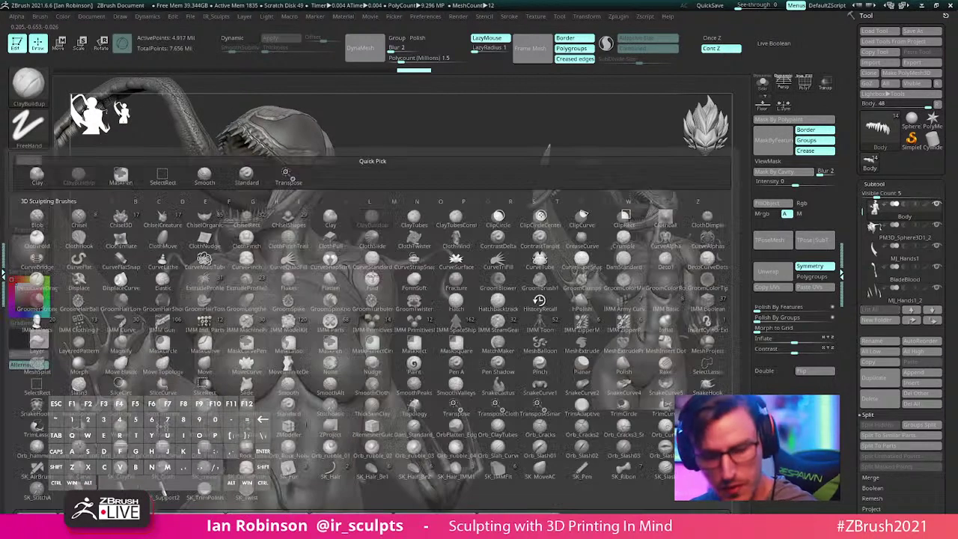
key(d)
key(s)
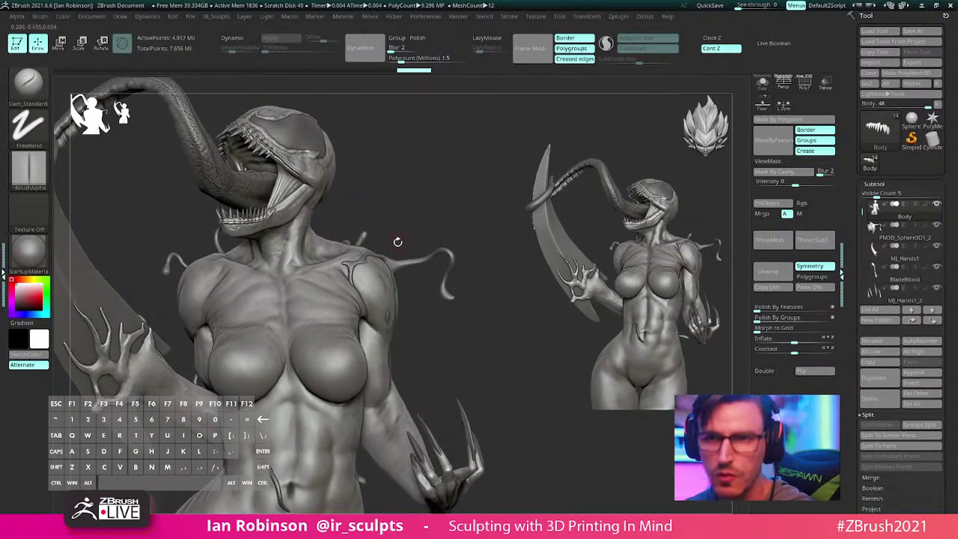
drag(397, 241, 370, 216)
alt+right_drag(394, 235, 396, 265)
drag(395, 263, 380, 294)
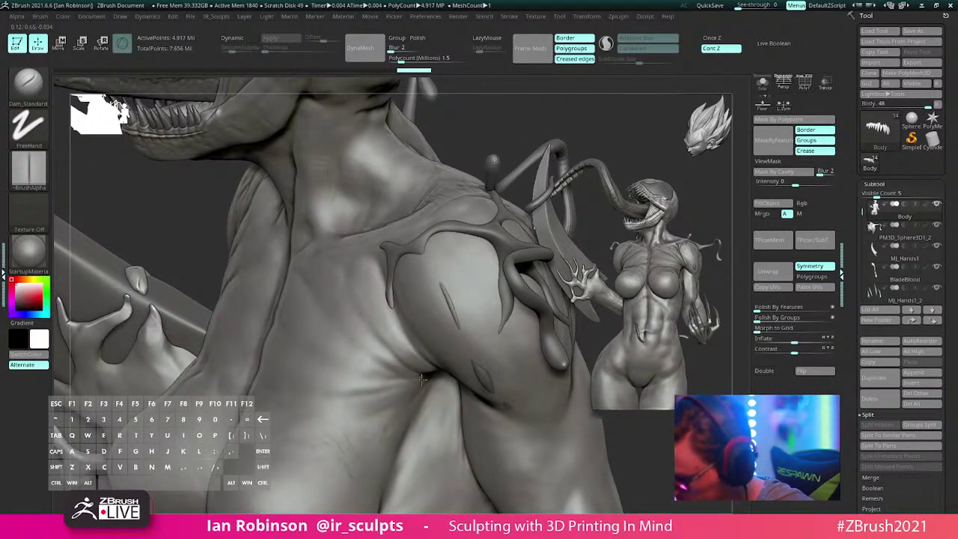
right_drag(432, 348, 348, 307)
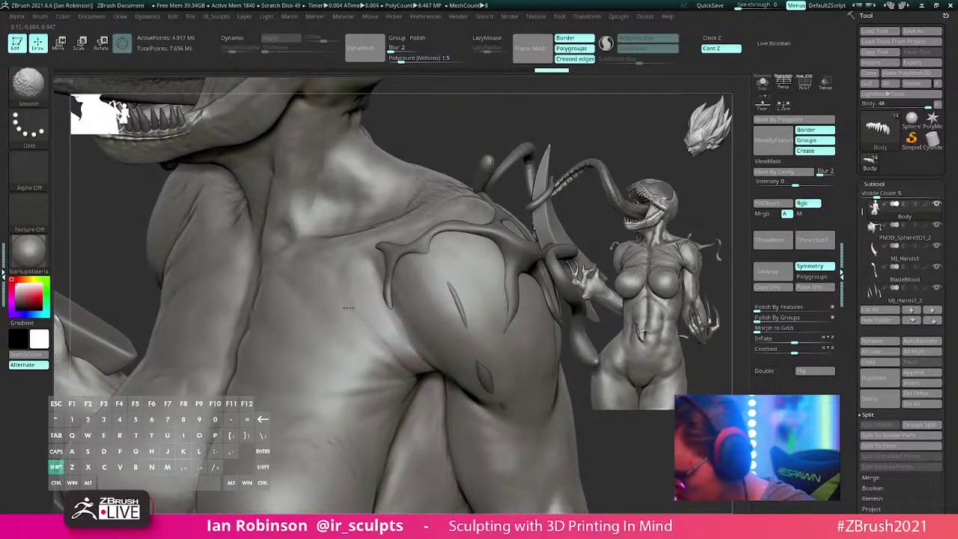
Step: Refine and smooth the folds where the chest meets the shoulder below the tendril
alt+right_drag(347, 434, 443, 314)
alt+drag(444, 318, 416, 320)
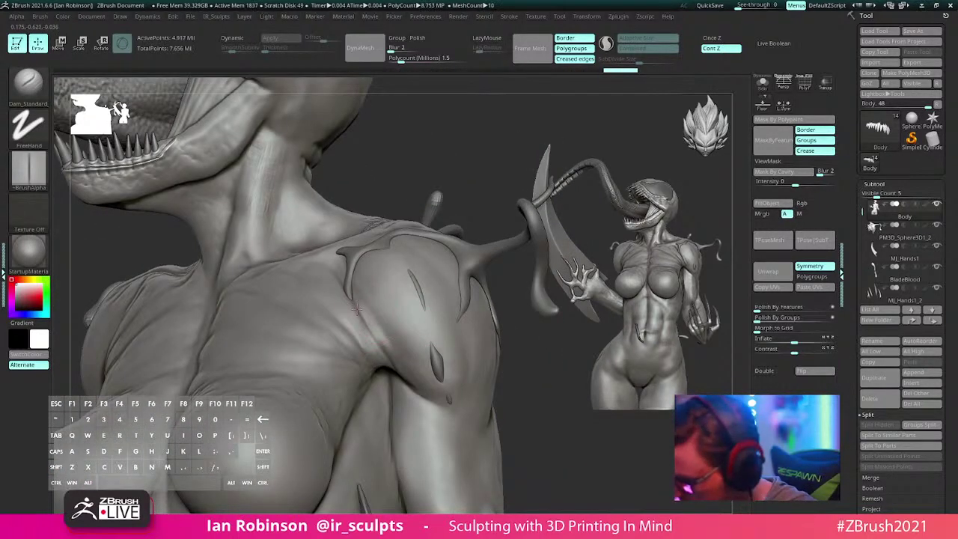
right_drag(365, 325, 342, 309)
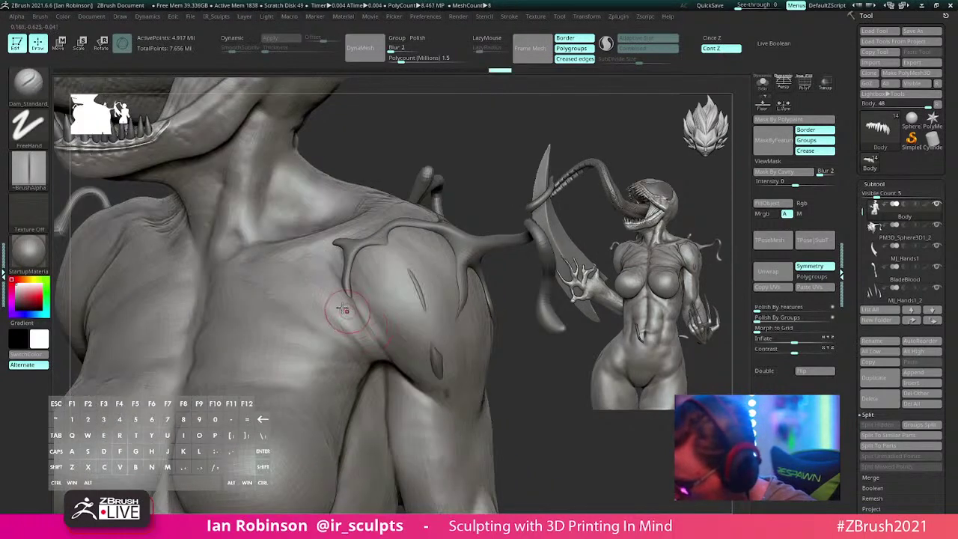
mouse_move(441, 297)
alt+right_down()
mouse_move(474, 288)
mouse_move(482, 299)
mouse_move(468, 332)
mouse_move(470, 313)
mouse_move(389, 337)
mouse_move(381, 367)
mouse_move(347, 367)
mouse_move(325, 348)
alt+right_up()
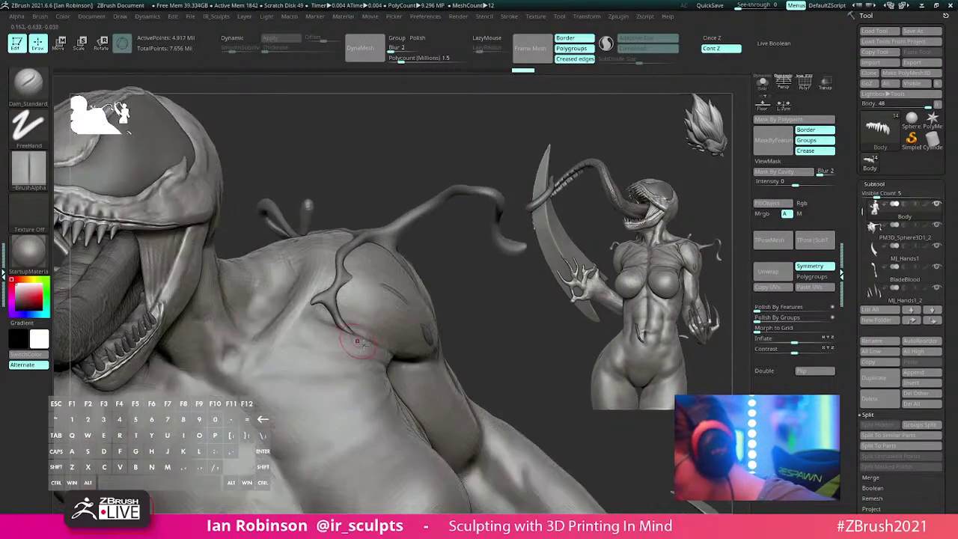
key(shift)
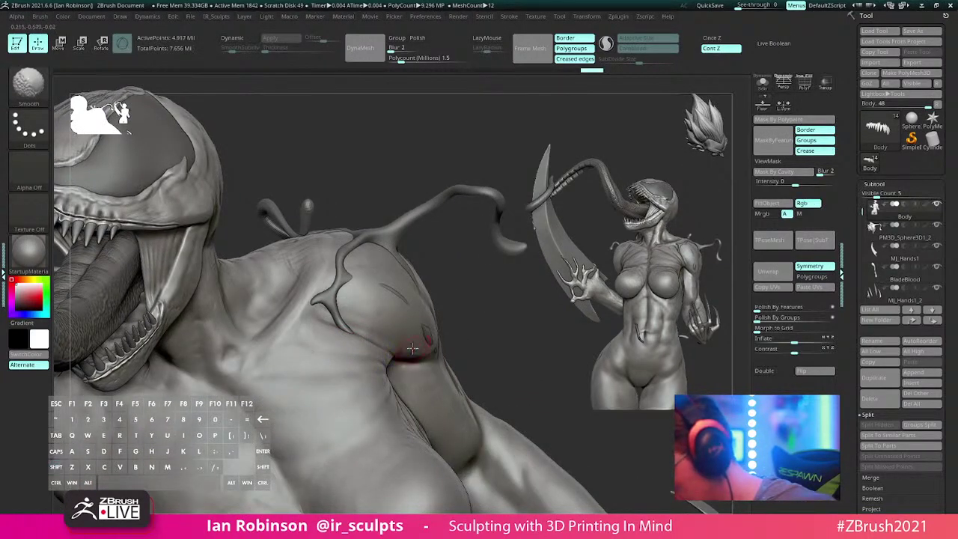
alt+right_drag(412, 348, 376, 220)
key(b)
key(d)
key(s)
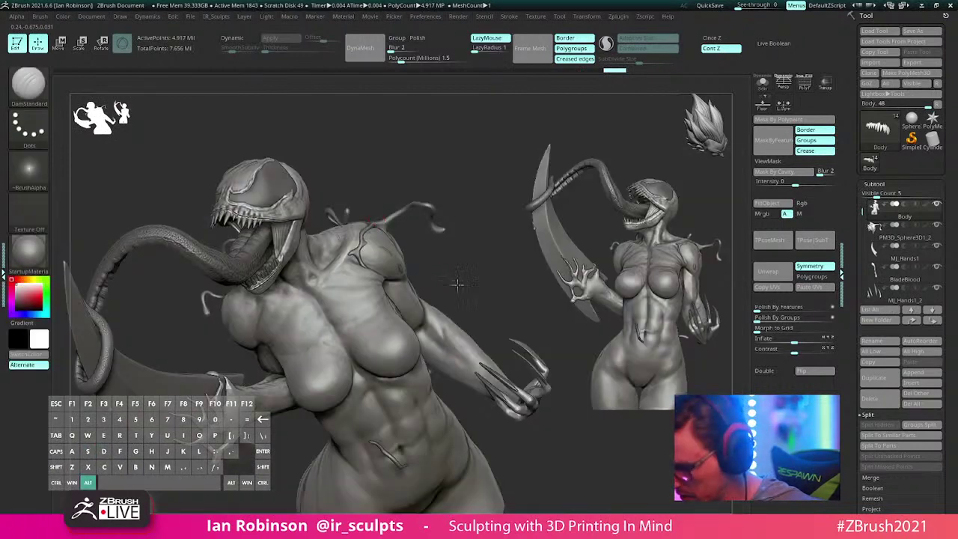
Step: Choose the ClayTubes brush and adjust its size for sculpting the hips and thighs
mouse_move(457, 283)
right_down()
mouse_move(460, 393)
mouse_move(439, 346)
mouse_move(441, 387)
mouse_move(439, 307)
right_up()
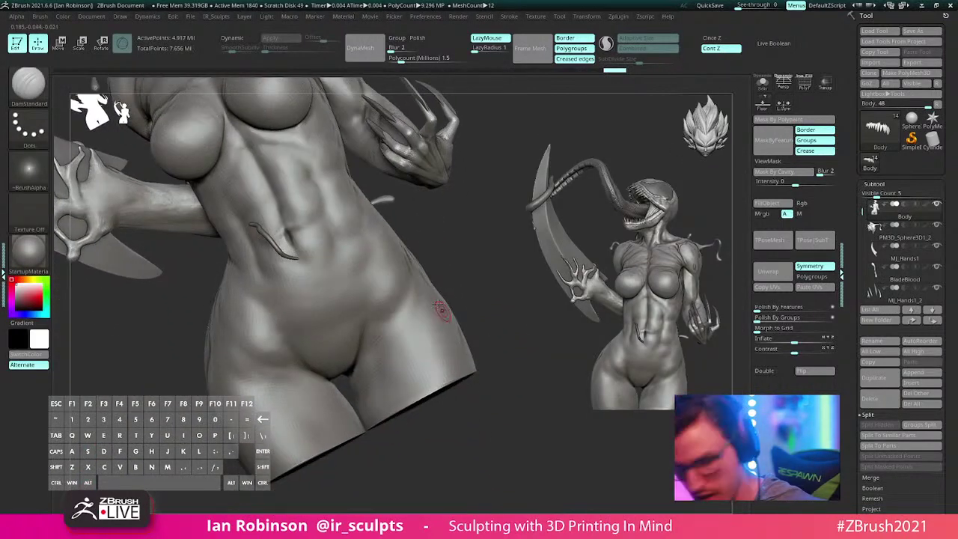
key(b)
key(c)
key(t)
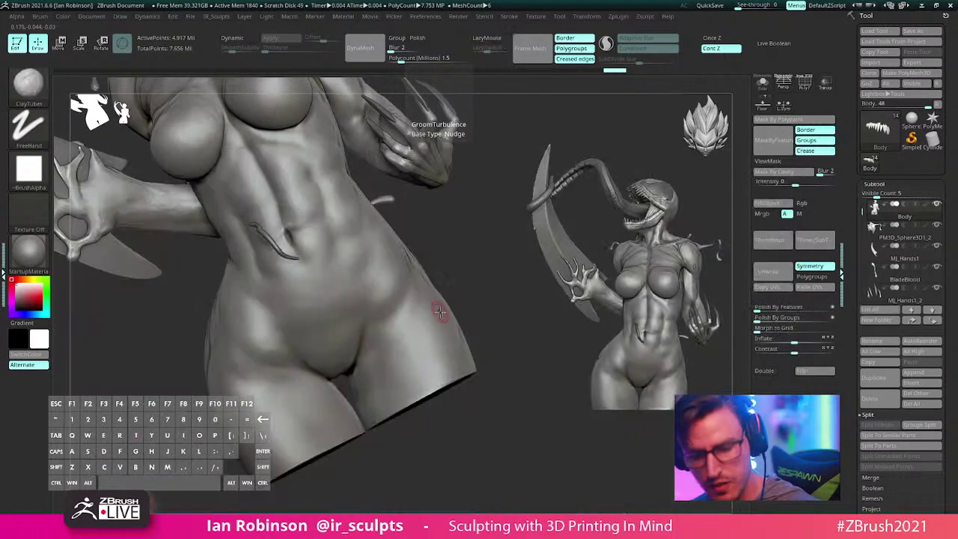
key(s)
drag(443, 301, 441, 301)
mouse_move(407, 327)
mouse_down()
mouse_move(405, 314)
mouse_move(405, 374)
mouse_move(413, 321)
mouse_move(399, 326)
mouse_up()
key(space)
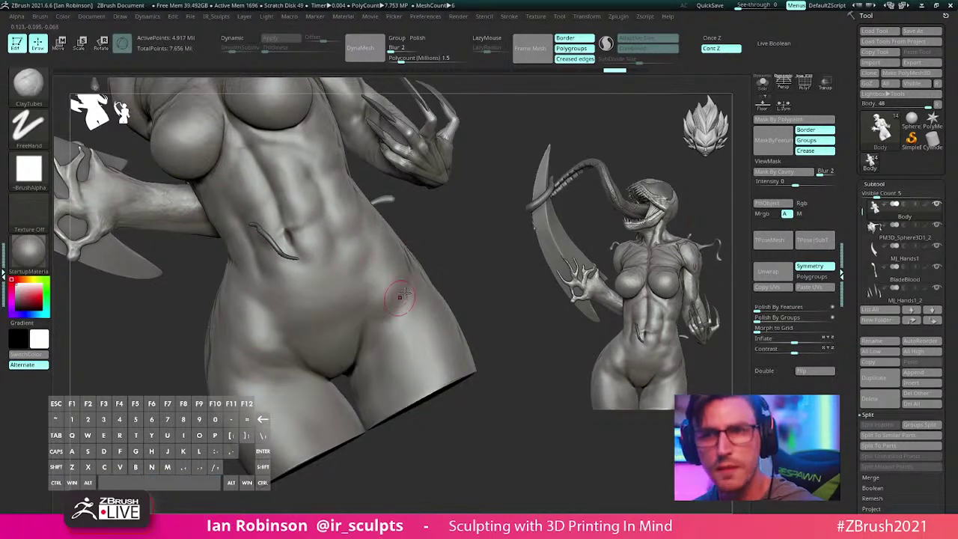
Step: Try building up the muscle form on the front of the upper thigh with ClayTubes strokes
right_drag(428, 297, 419, 292)
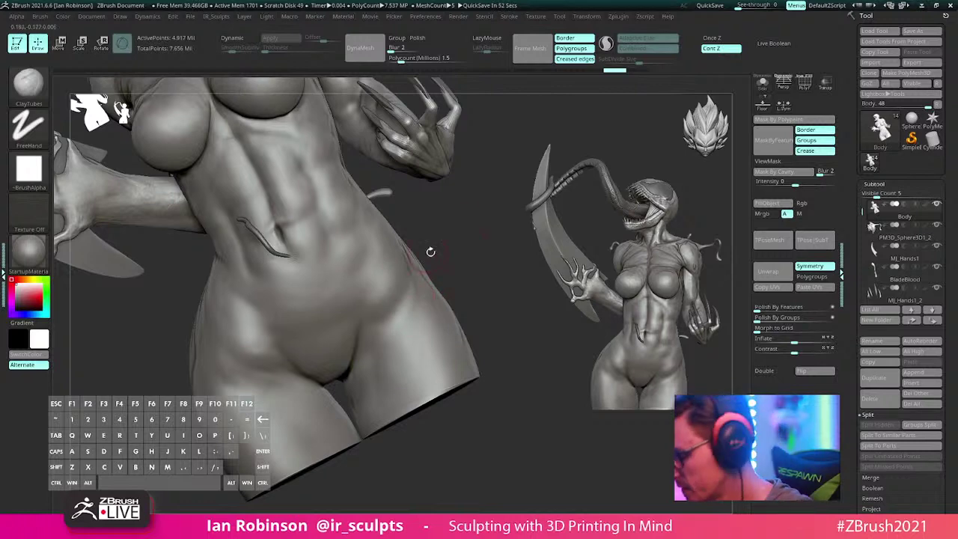
mouse_move(431, 251)
mouse_down()
mouse_move(454, 262)
mouse_move(422, 307)
mouse_up()
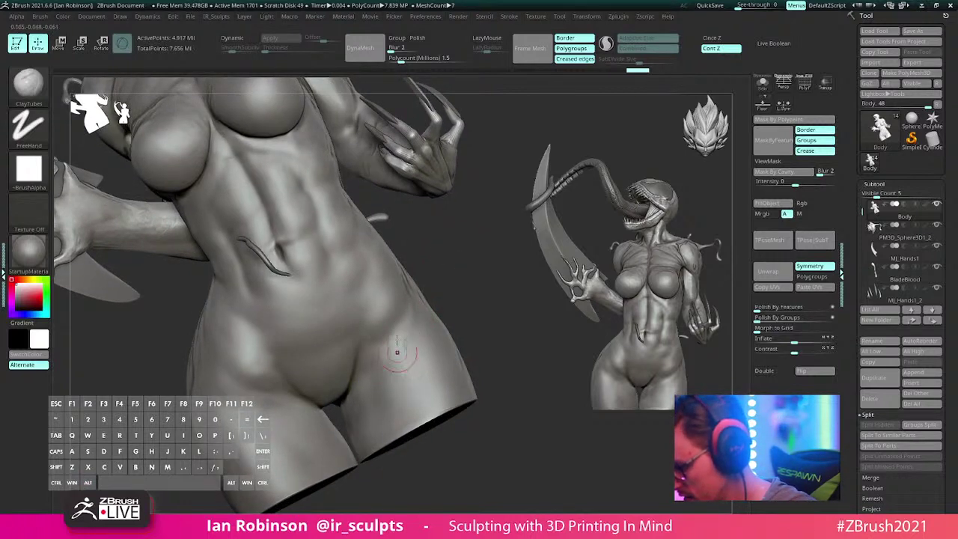
mouse_move(486, 329)
mouse_down()
mouse_move(474, 306)
mouse_move(386, 430)
mouse_up()
drag(473, 420, 470, 394)
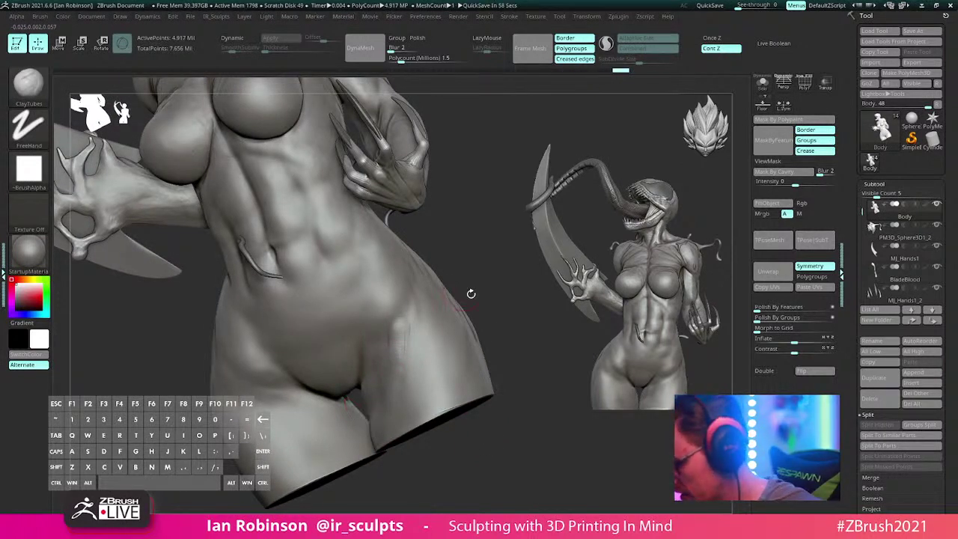
drag(471, 293, 456, 278)
Step: Undo the last ClayTubes strokes on the upper thigh
key(ctrl)
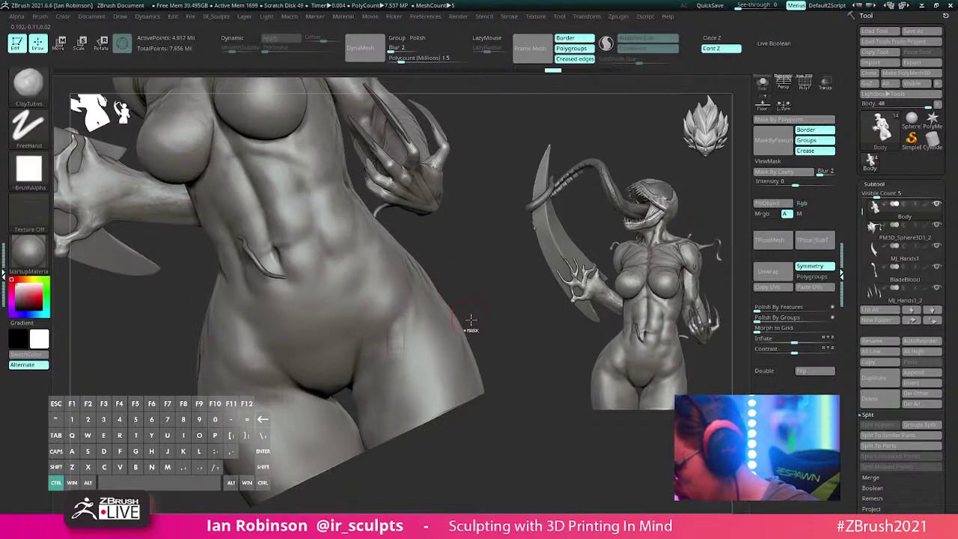
key(ctrl+z)
key(ctrl+z)
key(ctrl+z)
drag(478, 325, 484, 324)
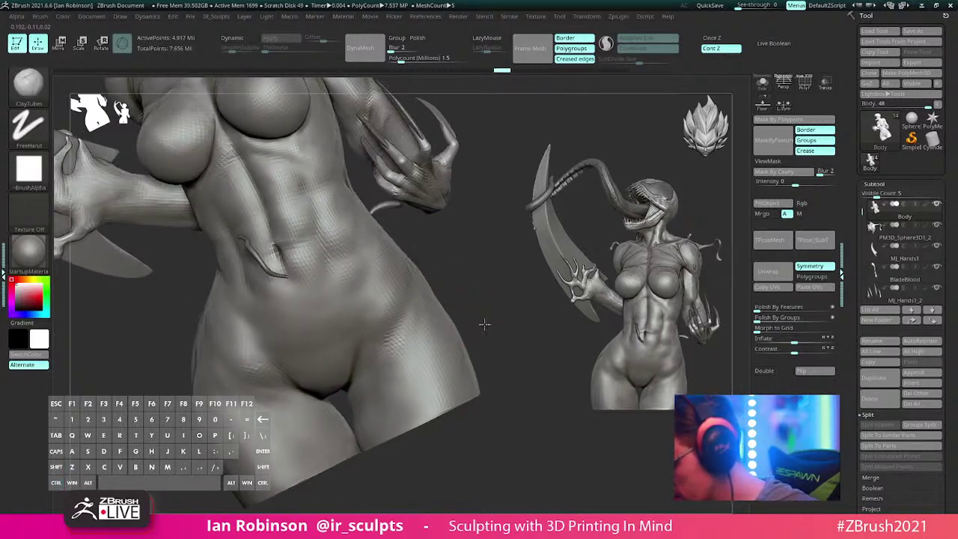
key(ctrl+z)
key(ctrl+z)
Step: Turn on the mask display for the body while working on the thighs' cut ends
drag(453, 295, 470, 279)
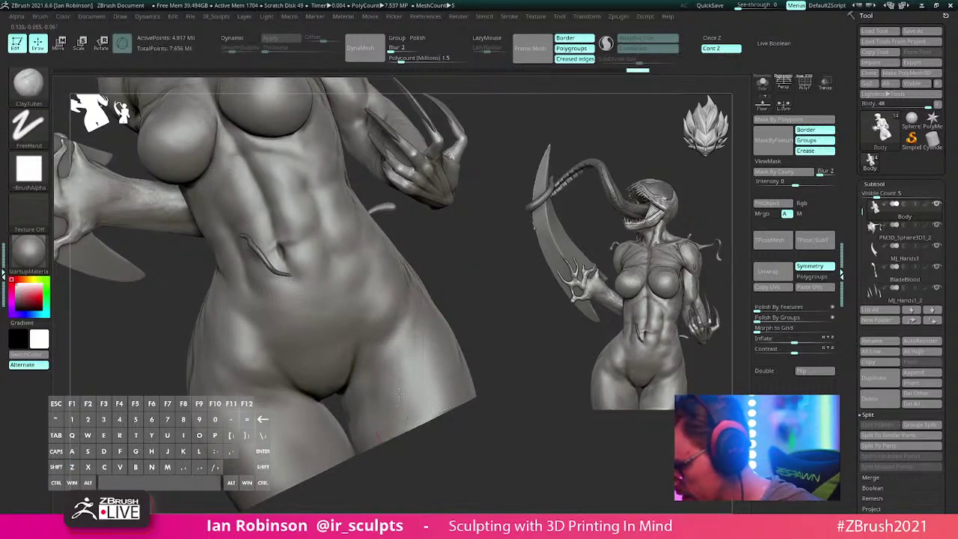
alt+drag(471, 305, 331, 439)
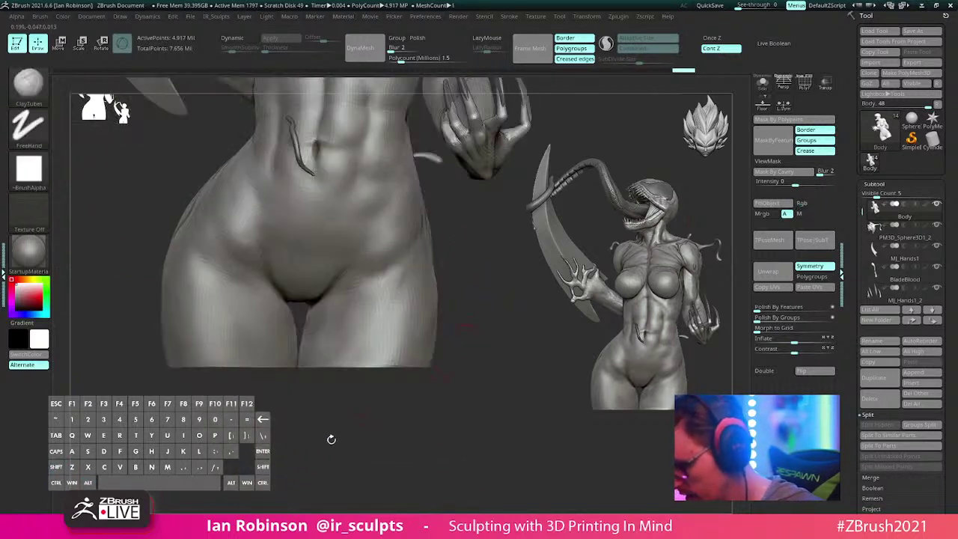
key(ctrl)
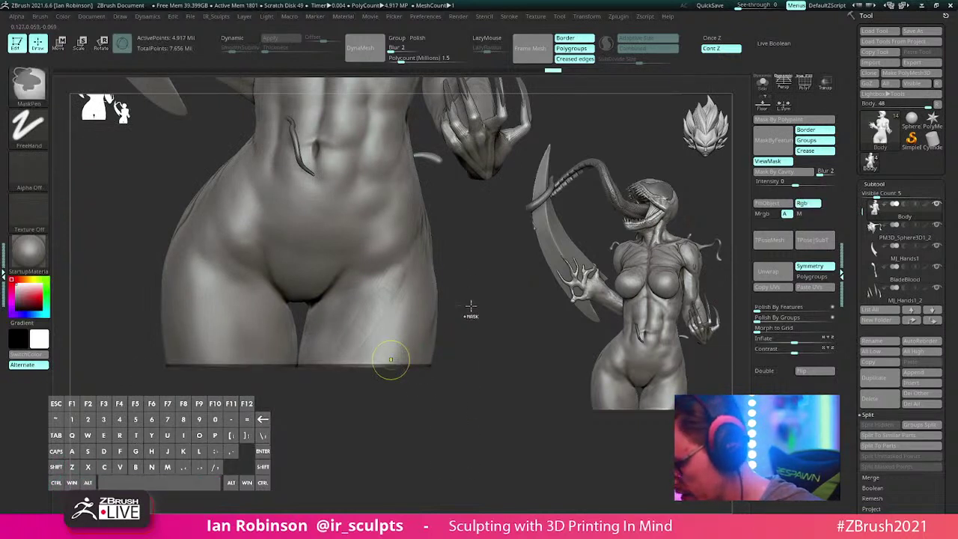
ctrl+drag(460, 308, 462, 315)
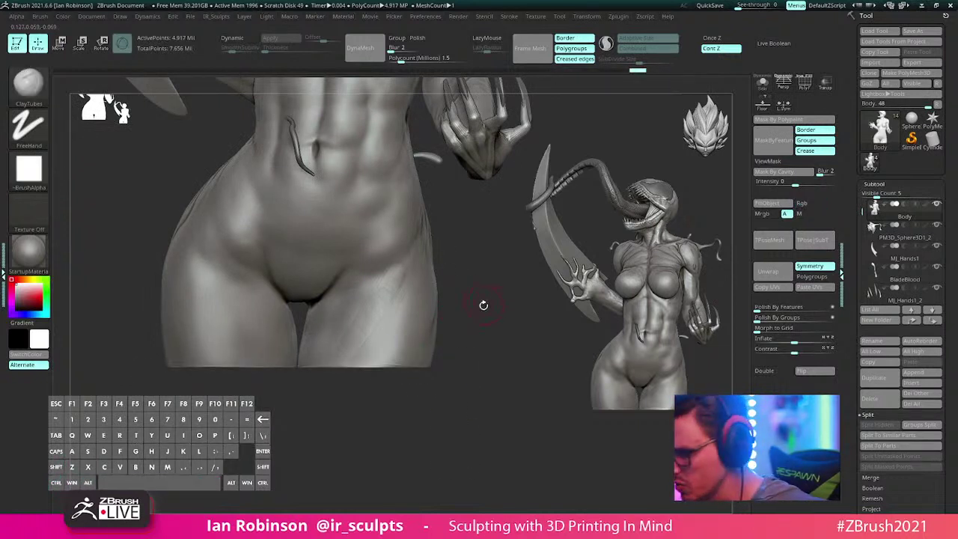
key(ctrl+h)
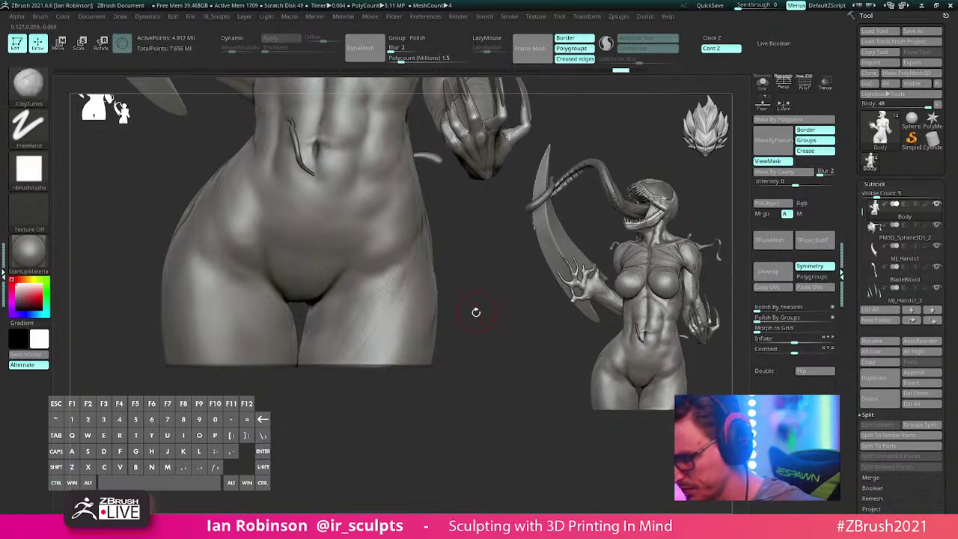
alt+drag(475, 312, 472, 337)
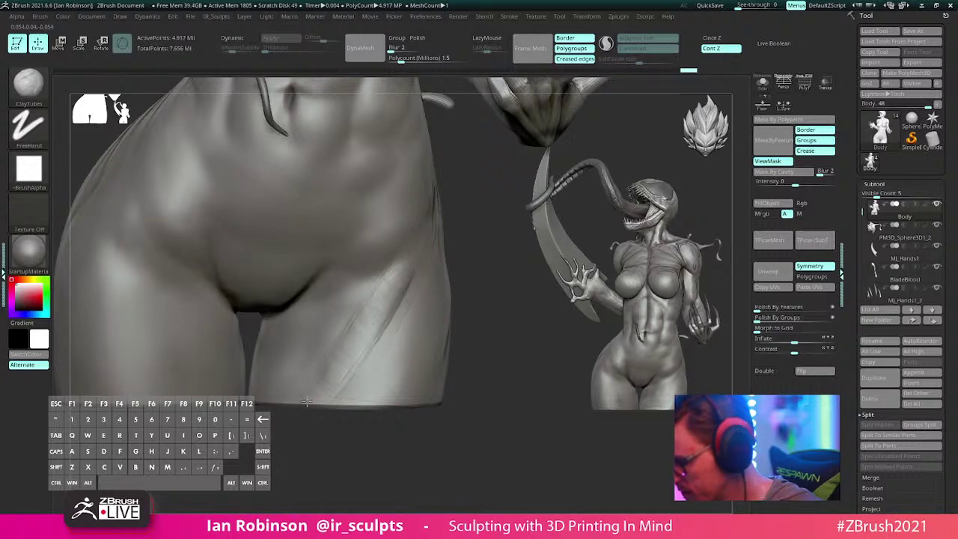
Step: Smooth the diagonal ClayTubes strokes on the front of the figure's left upper thigh
mouse_move(306, 402)
shift+mouse_down()
mouse_move(370, 343)
mouse_move(374, 273)
shift+mouse_up()
mouse_move(426, 292)
alt+right_down()
mouse_move(421, 277)
mouse_move(376, 365)
alt+right_up()
shift+drag(346, 375, 392, 305)
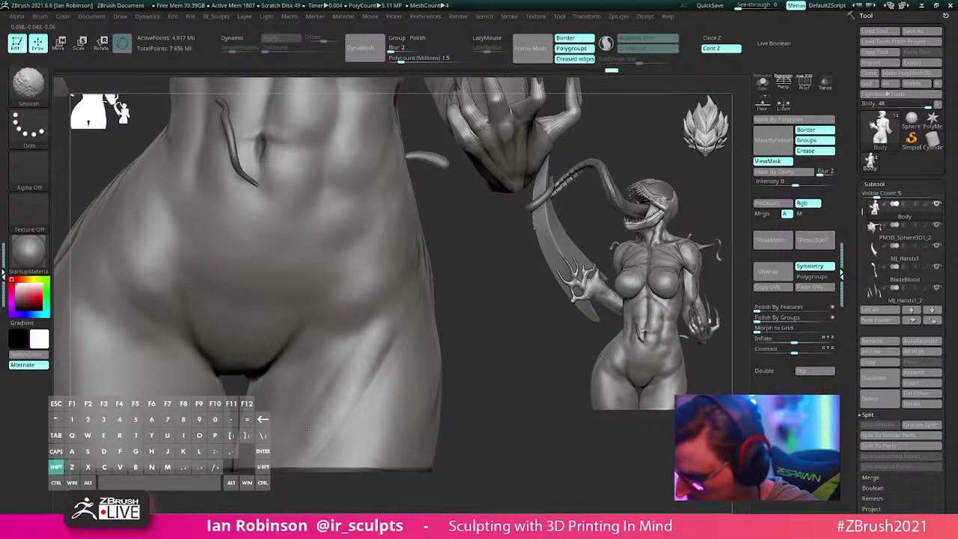
shift+drag(309, 429, 380, 361)
alt+right_drag(476, 327, 494, 319)
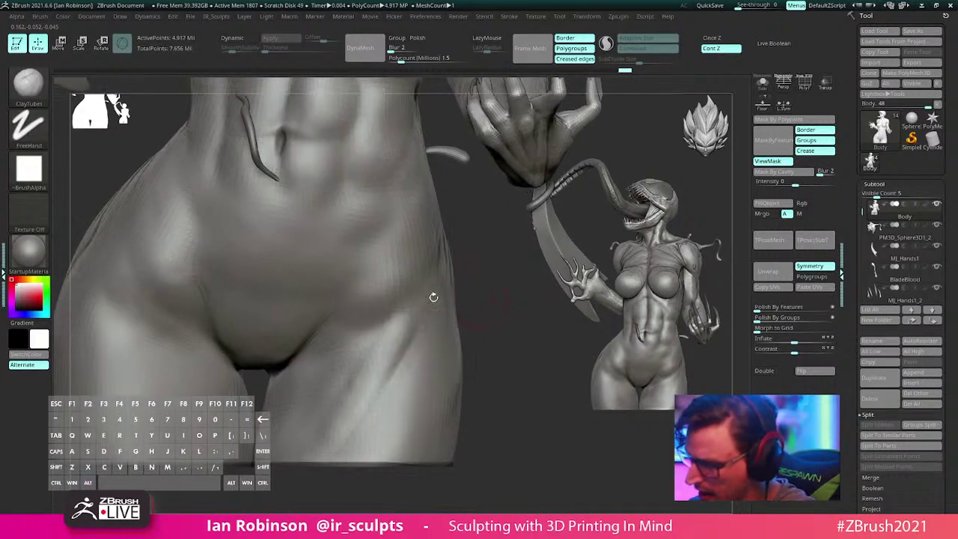
Step: Build up a diagonal muscle band from the hip to the inner thigh on the figure's right leg with ClayTubes, and smooth it
alt+right_drag(150, 299, 180, 275)
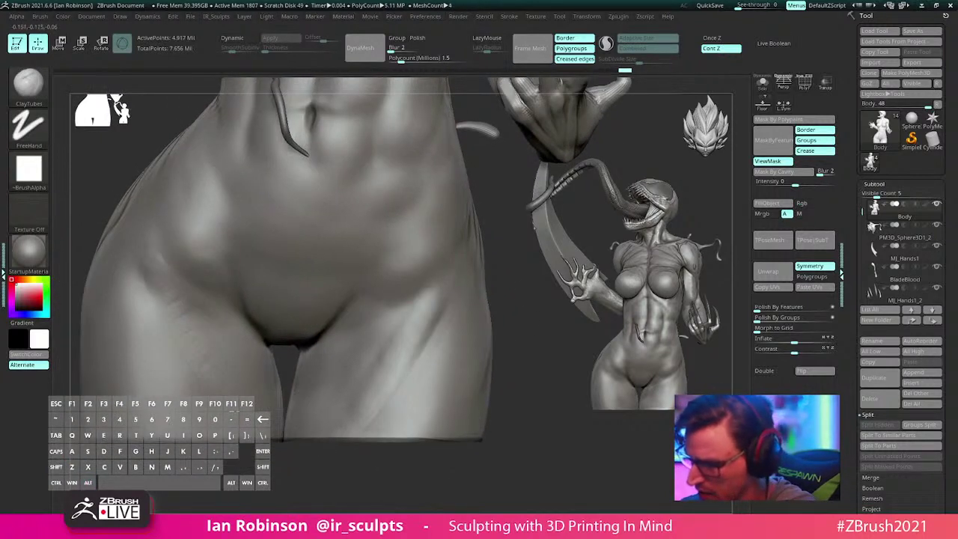
drag(196, 363, 166, 271)
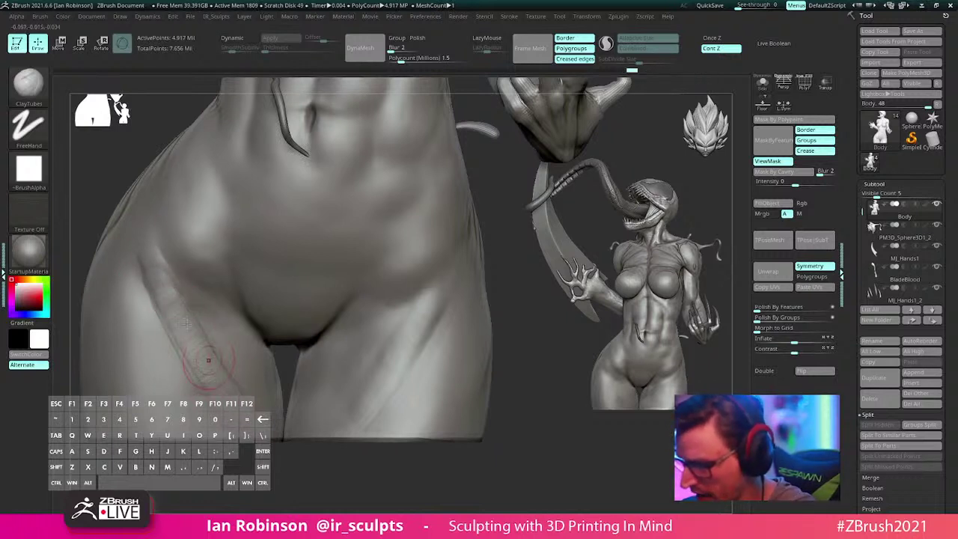
ctrl+drag(342, 487, 367, 500)
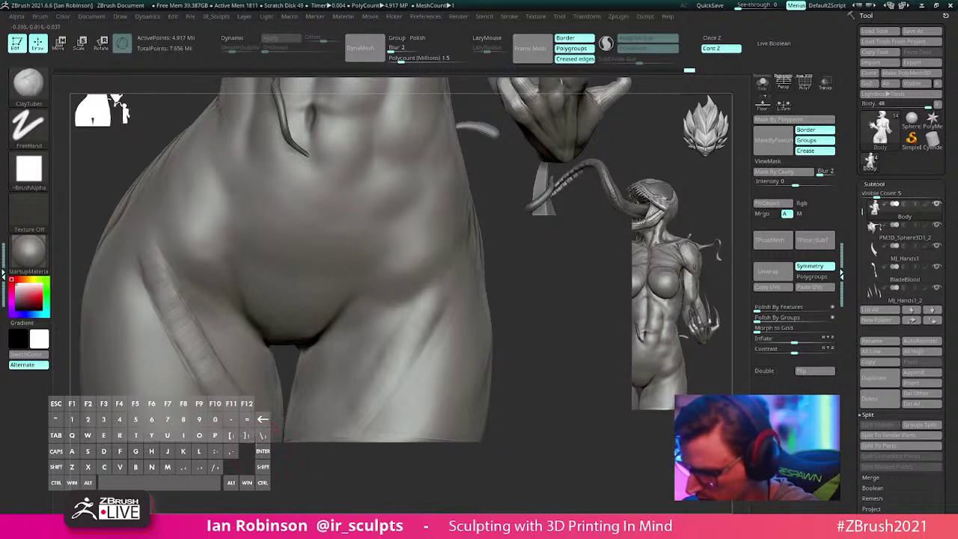
key(ctrl+z)
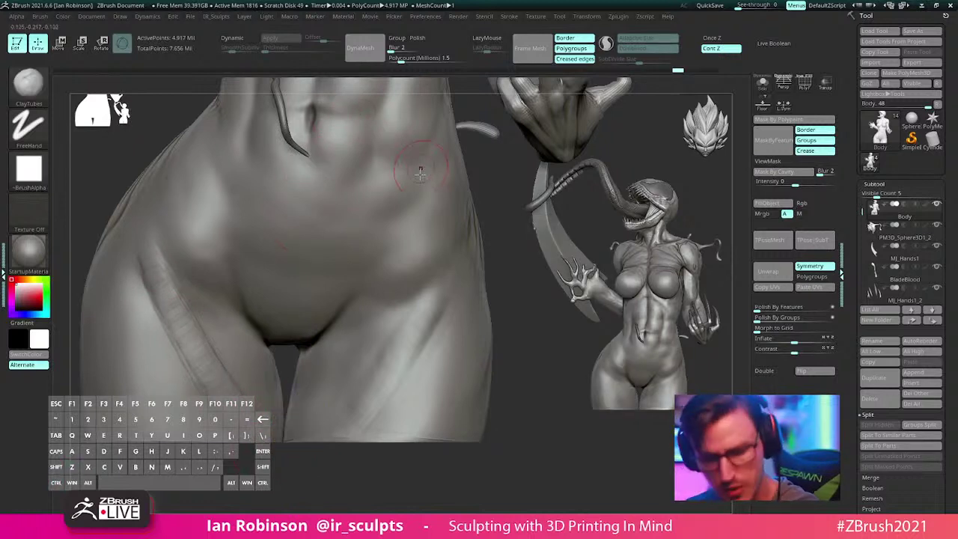
key(2)
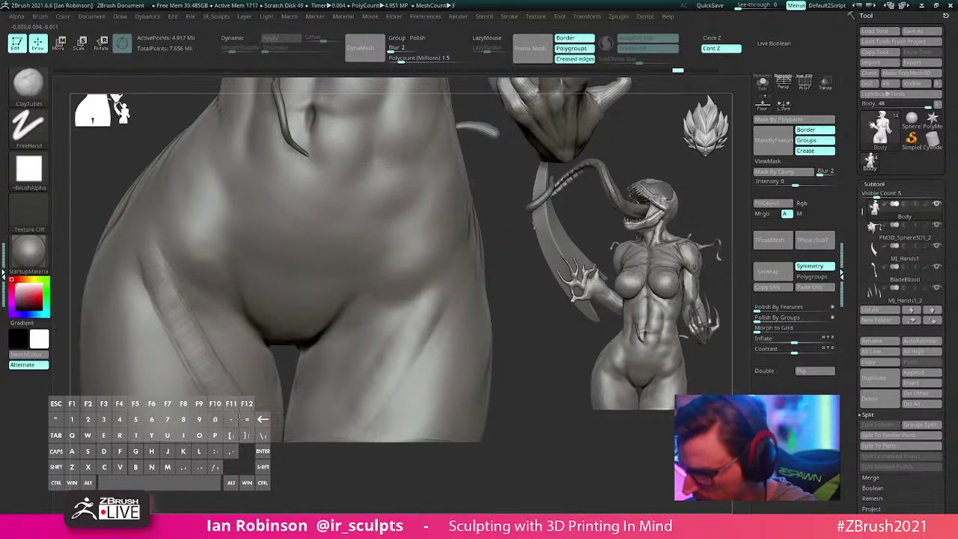
drag(151, 255, 159, 269)
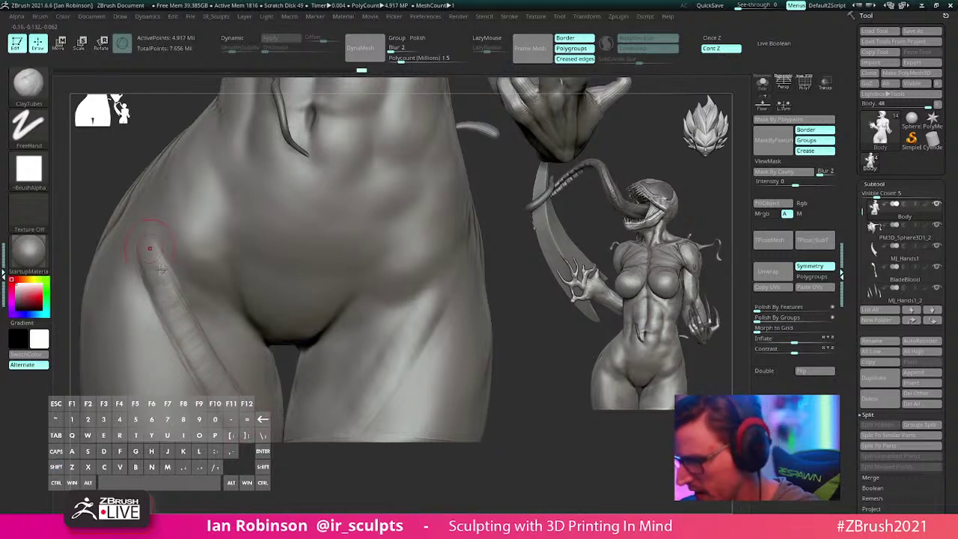
key(shift)
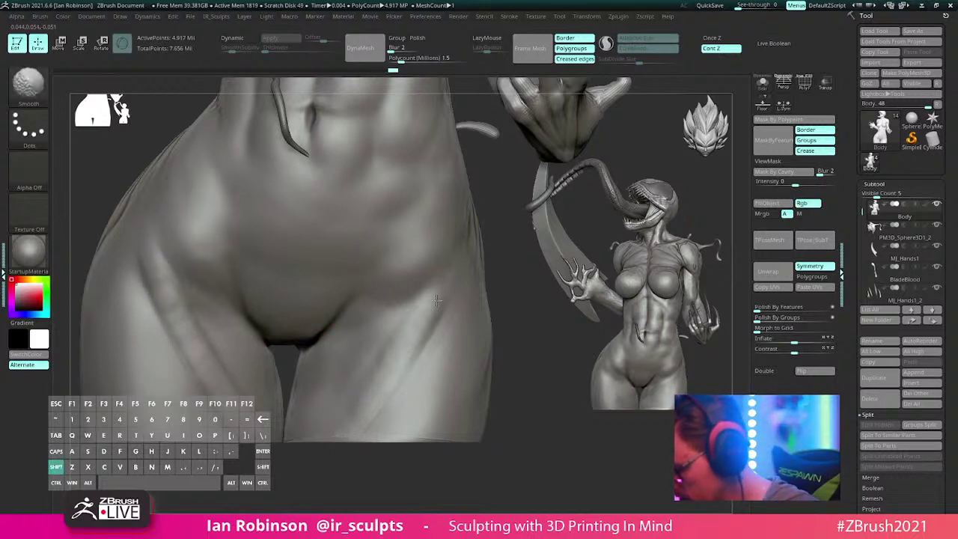
Step: Choose the TrimDynamic brush and adjust its size for the upper thighs
alt+right_drag(369, 367, 373, 255)
mouse_move(464, 397)
right_down()
mouse_move(477, 375)
mouse_move(475, 399)
right_up()
key(b)
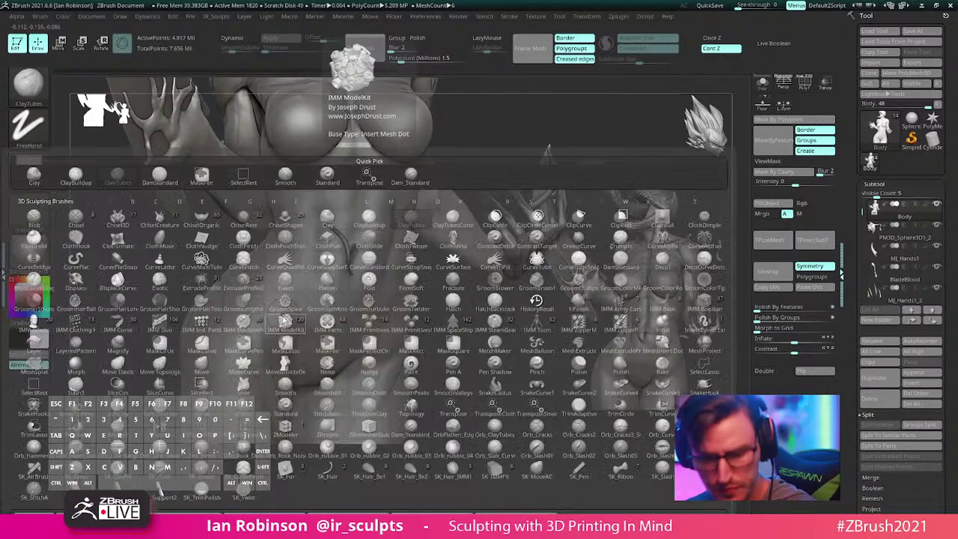
key(t)
key(d)
key(s)
drag(284, 314, 290, 313)
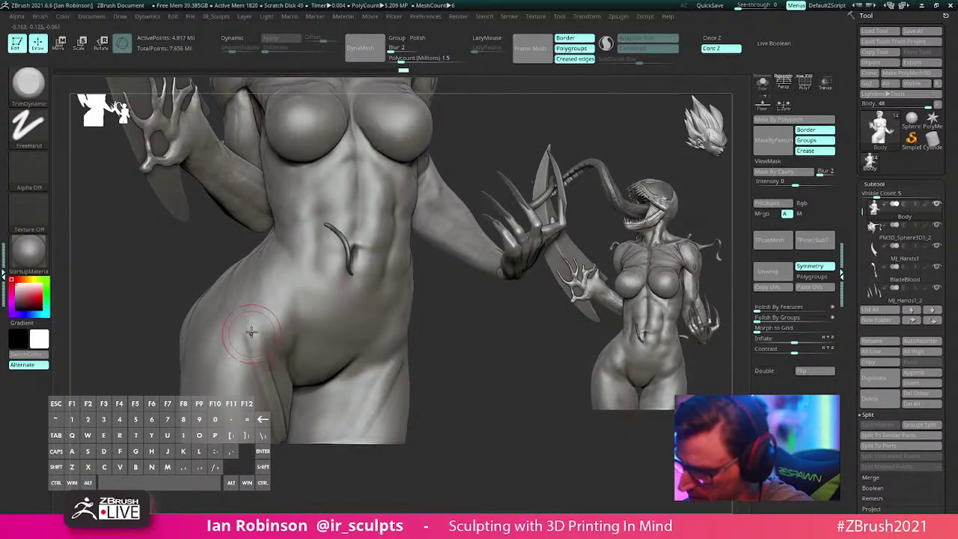
Step: Flatten the muscle band on the figure's right thigh with TrimDynamic, and smooth both thighs down to their cut ends
mouse_move(266, 343)
alt+right_down()
mouse_move(284, 357)
mouse_move(315, 337)
alt+right_up()
right_drag(315, 337, 302, 335)
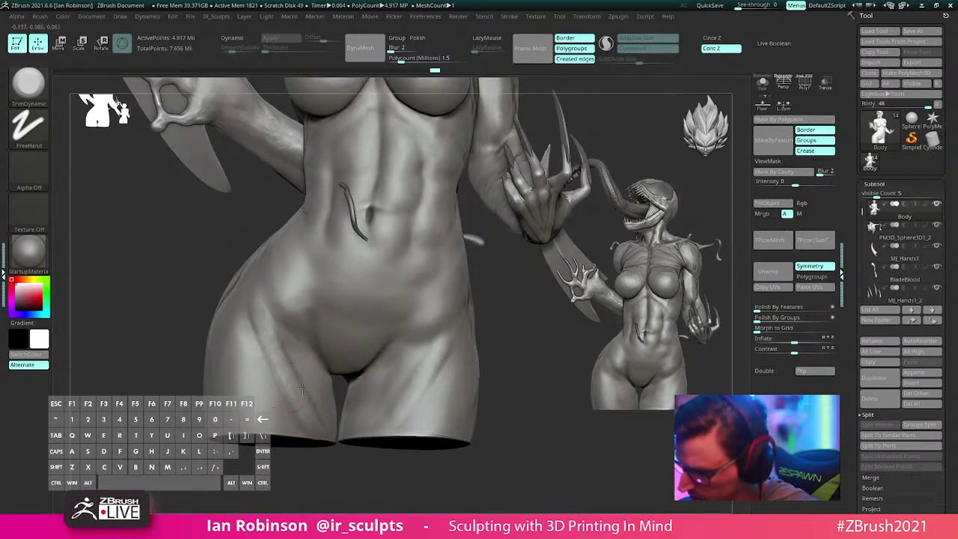
mouse_move(285, 347)
mouse_down()
mouse_move(278, 336)
mouse_move(304, 393)
mouse_move(281, 375)
mouse_up()
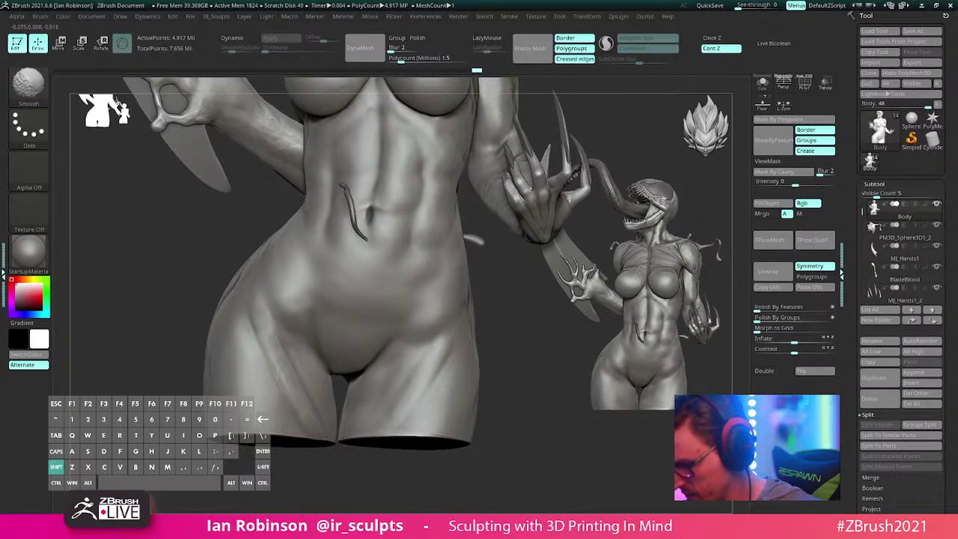
shift+drag(298, 410, 311, 423)
right_drag(547, 396, 499, 404)
key(shift)
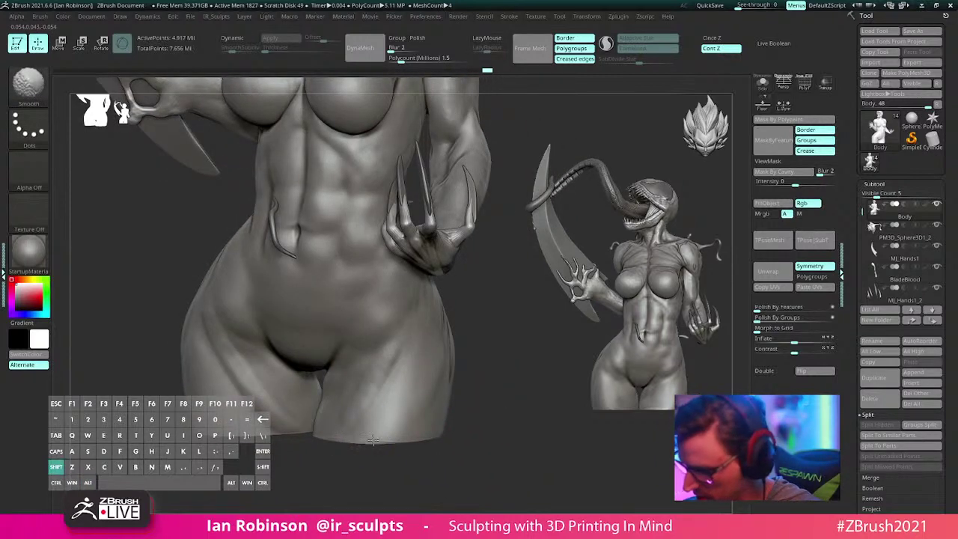
shift+drag(373, 440, 377, 440)
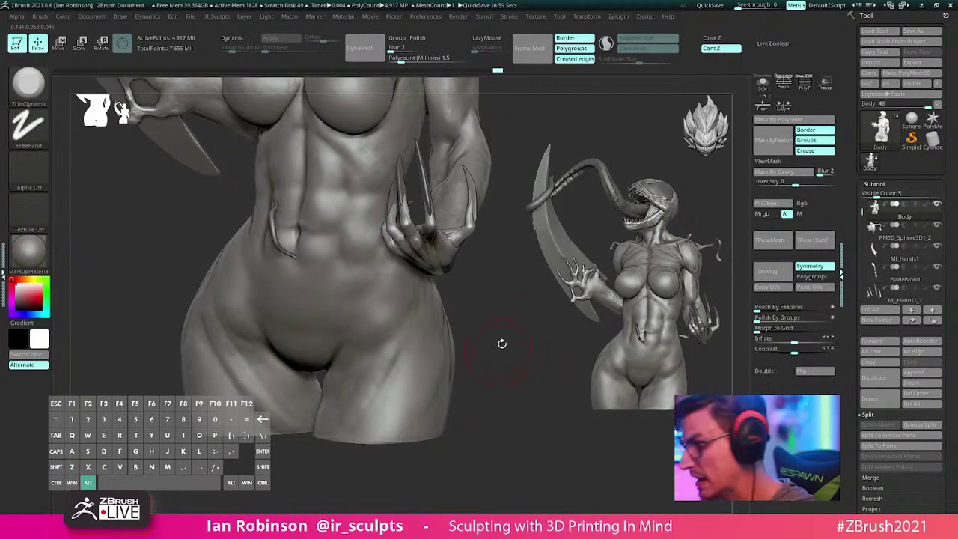
Step: Add diagonal muscle volume to the front of the figure's left thigh with the ClayBuildup brush, and smooth it
alt+right_drag(502, 343, 480, 335)
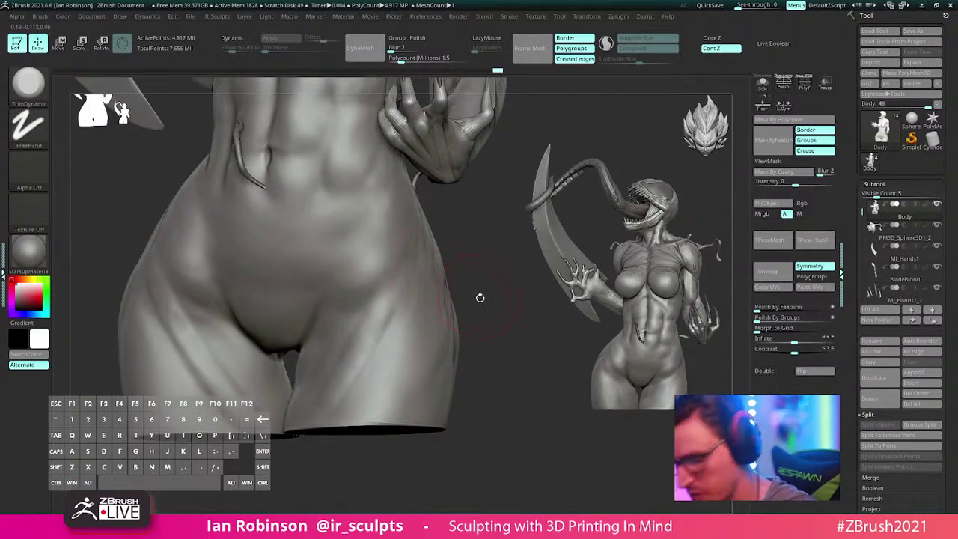
key(b)
key(c)
key(b)
mouse_move(385, 325)
mouse_down()
mouse_move(346, 389)
mouse_move(355, 355)
mouse_move(377, 339)
mouse_move(345, 419)
mouse_up()
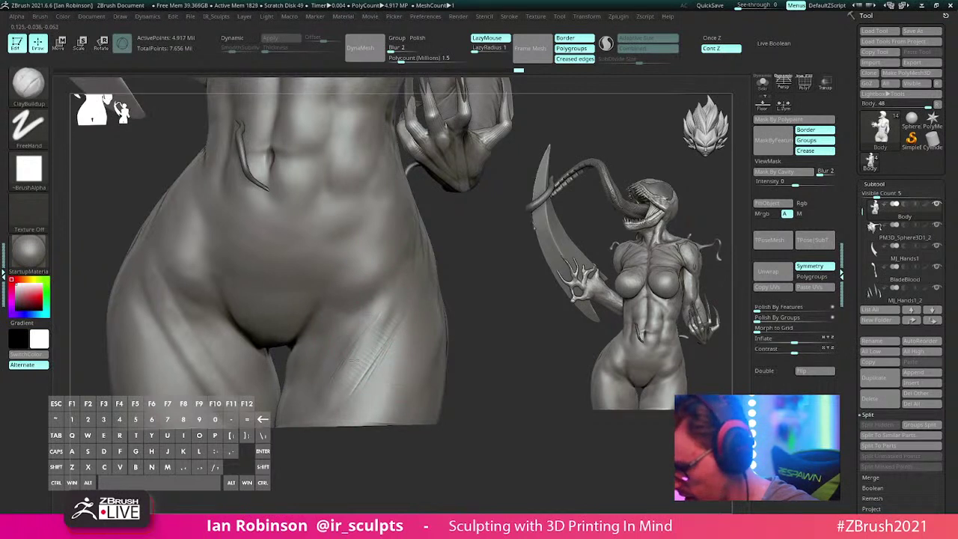
mouse_move(370, 343)
mouse_down()
mouse_move(356, 368)
mouse_move(384, 333)
mouse_move(342, 387)
mouse_up()
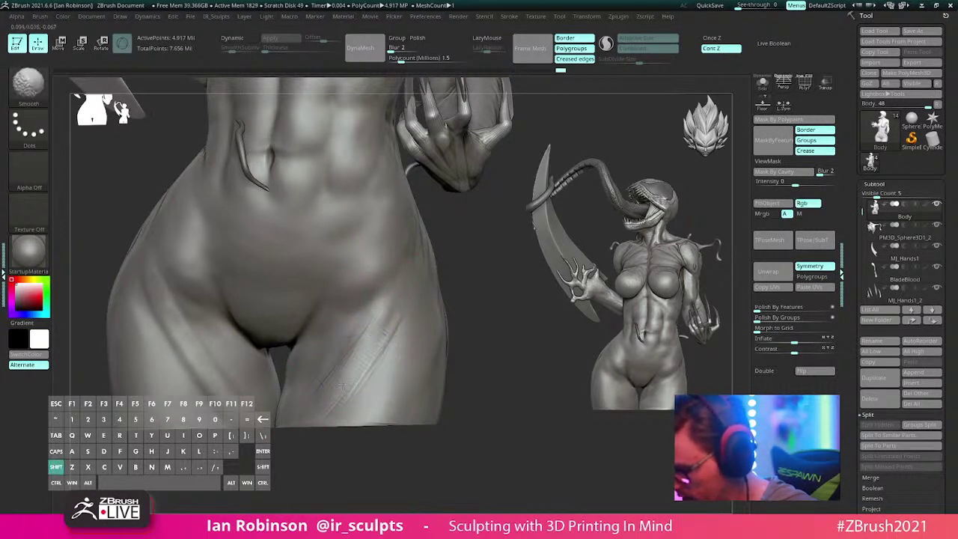
drag(453, 326, 442, 322)
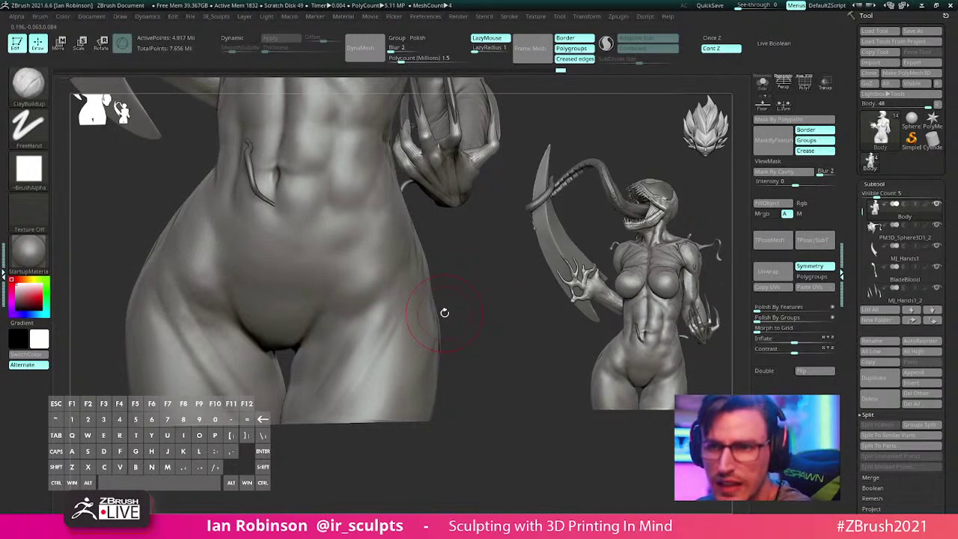
Step: Build up the muscle band below the hip on the figure's right thigh with ClayBuildup strokes, and smooth them
drag(453, 302, 350, 351)
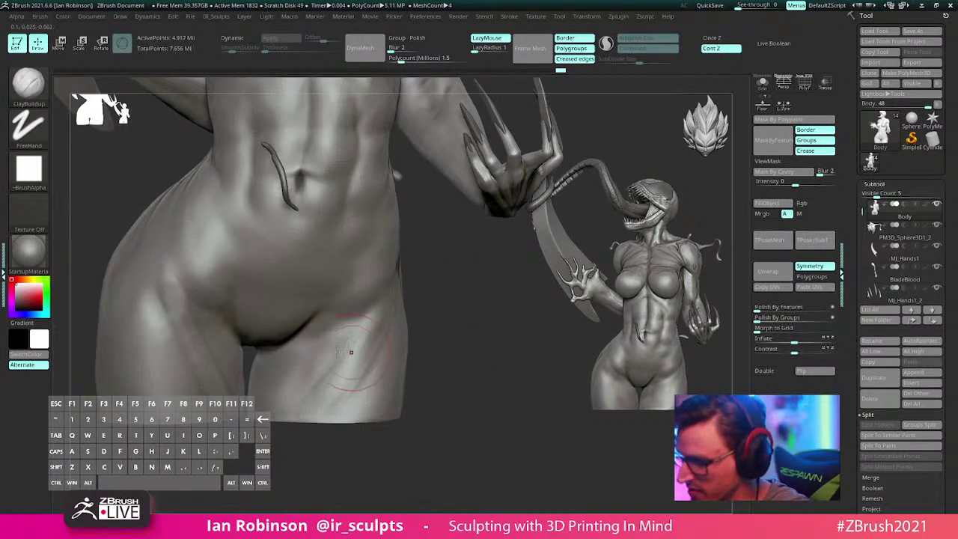
drag(169, 300, 196, 369)
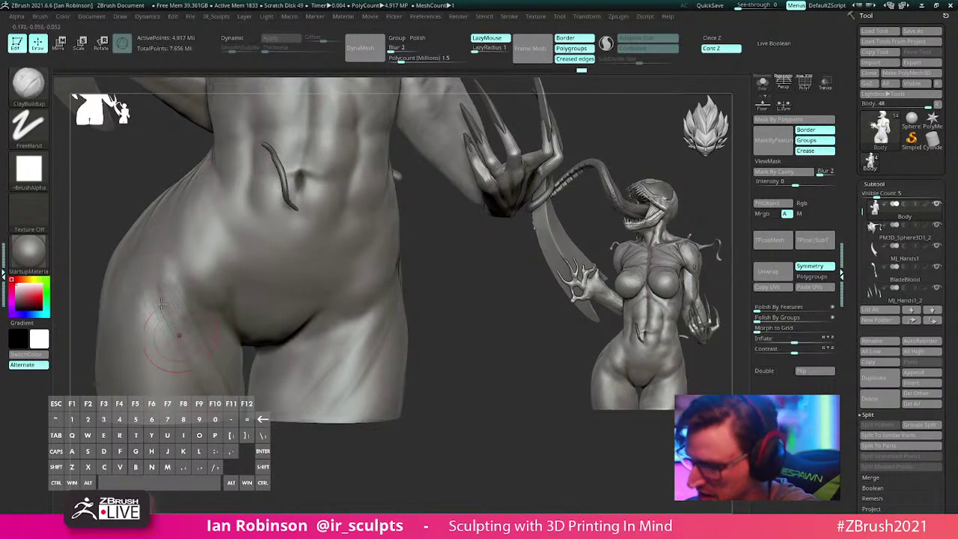
mouse_move(161, 297)
mouse_down()
mouse_move(196, 372)
mouse_move(167, 307)
mouse_move(192, 349)
mouse_up()
drag(183, 308, 161, 301)
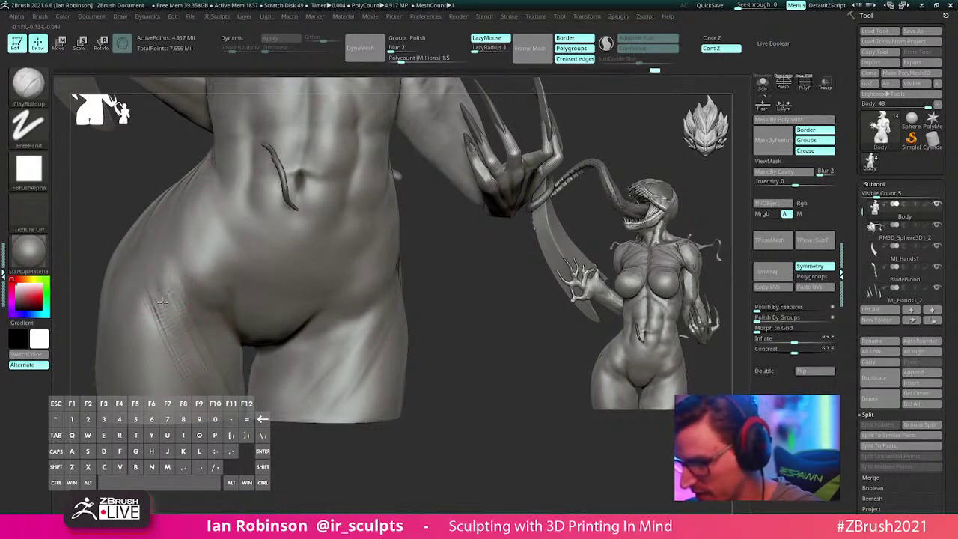
shift+drag(194, 372, 150, 279)
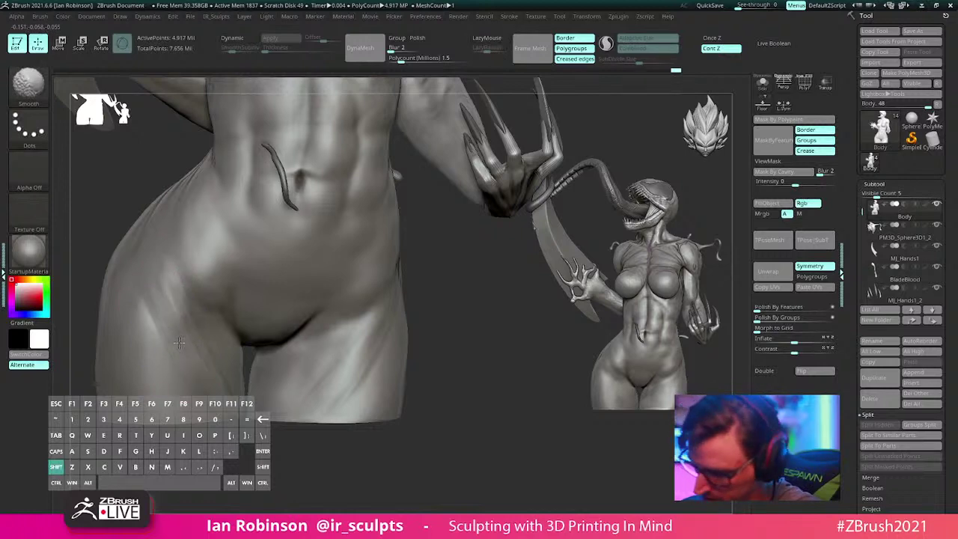
shift+drag(177, 316, 196, 331)
Step: Carve muscle separation lines into the front and inner side of both upper thighs with the DamStandard brush
drag(469, 309, 519, 339)
key(b)
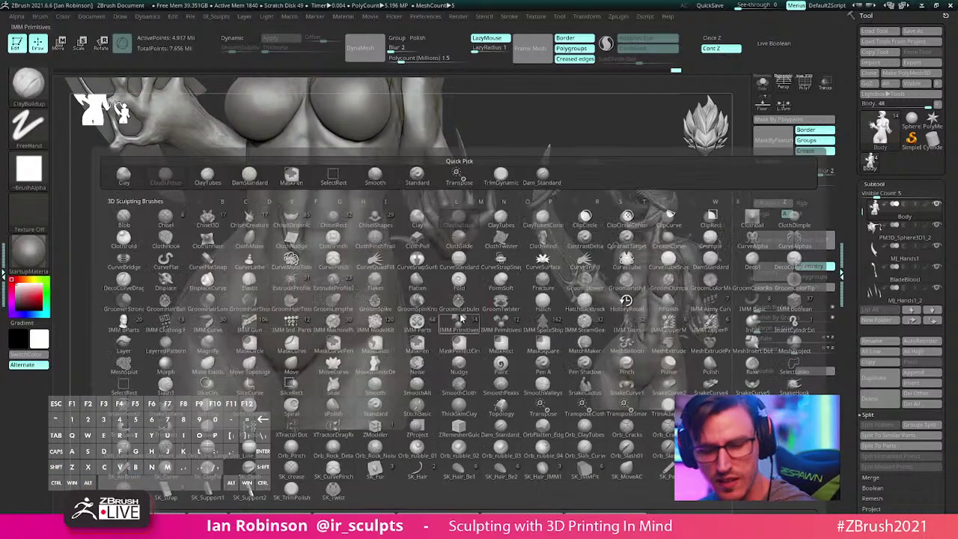
key(d)
key(s)
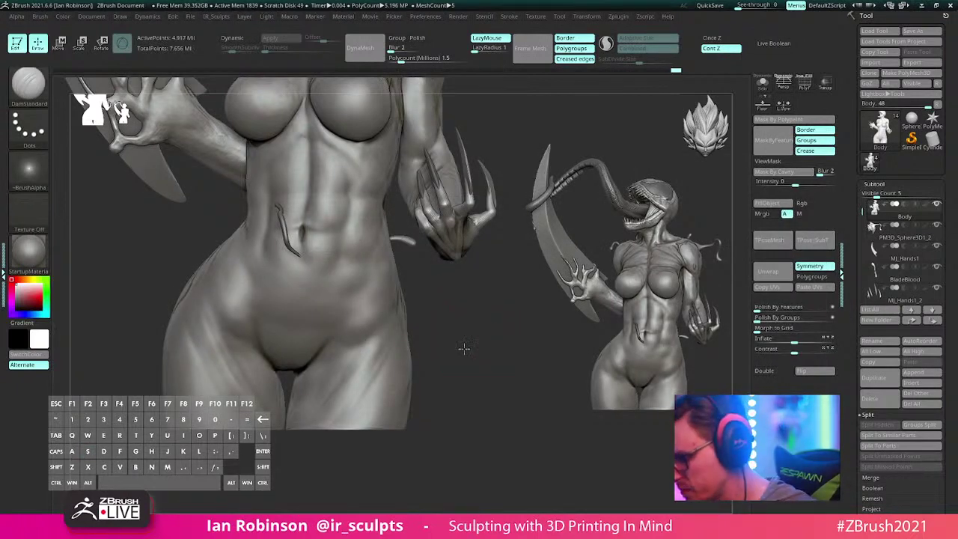
drag(463, 347, 447, 329)
drag(224, 343, 290, 432)
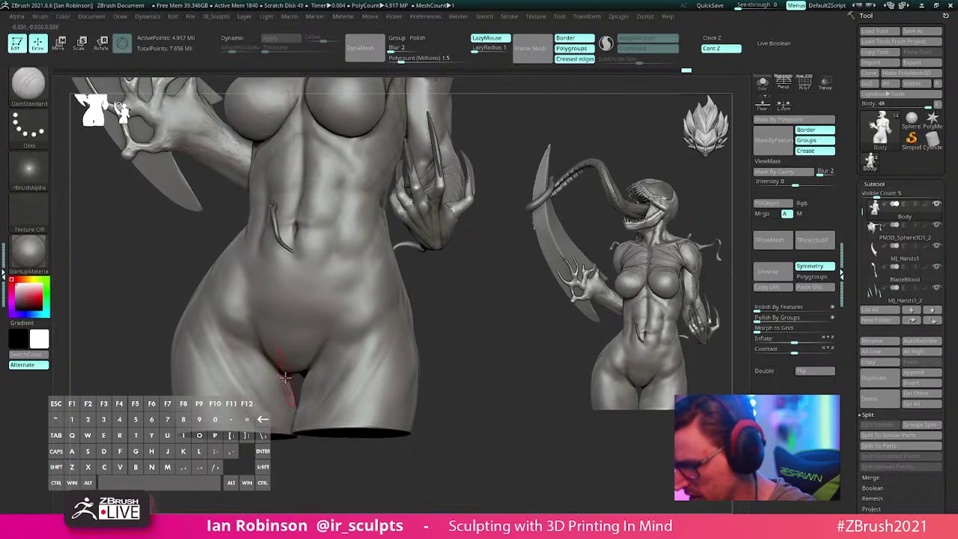
key(space)
click(304, 409)
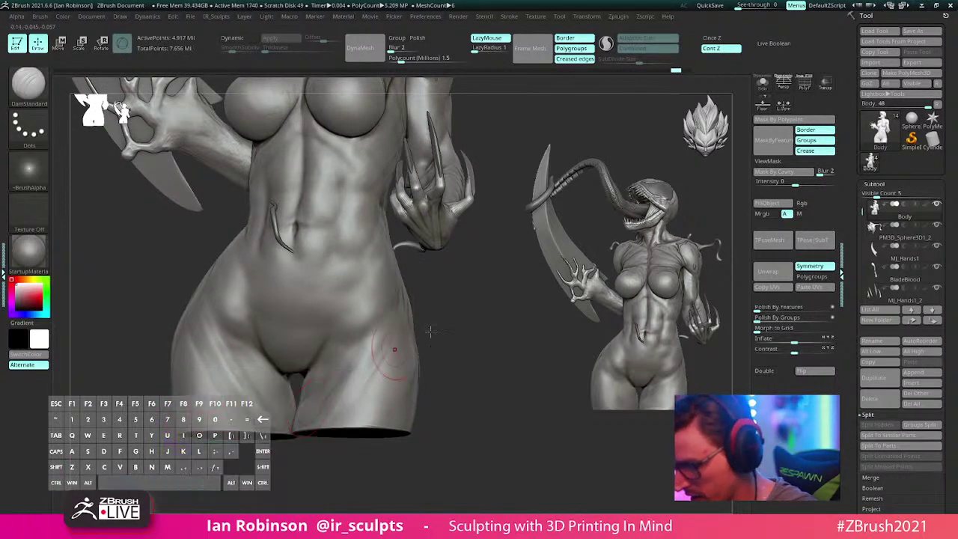
drag(430, 331, 427, 345)
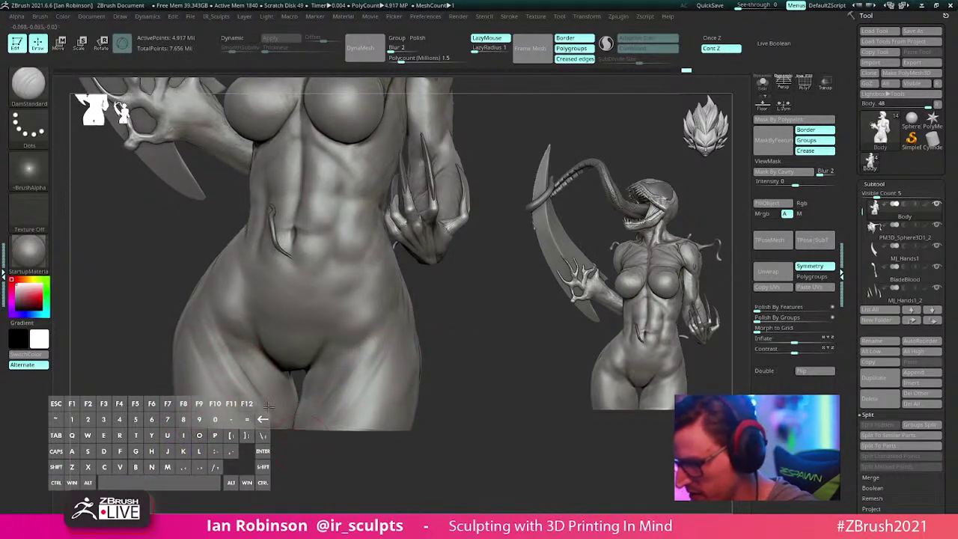
right_drag(268, 405, 447, 364)
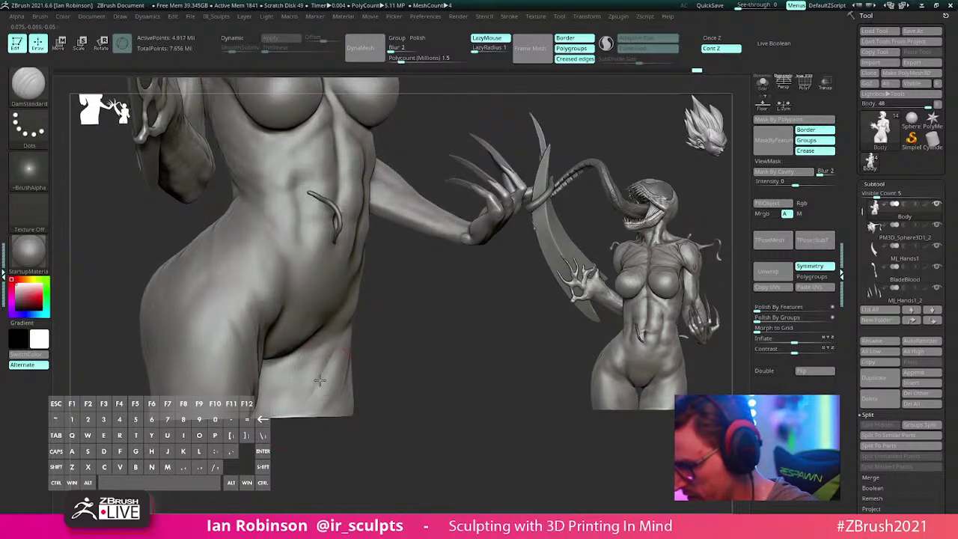
right_drag(390, 356, 346, 337)
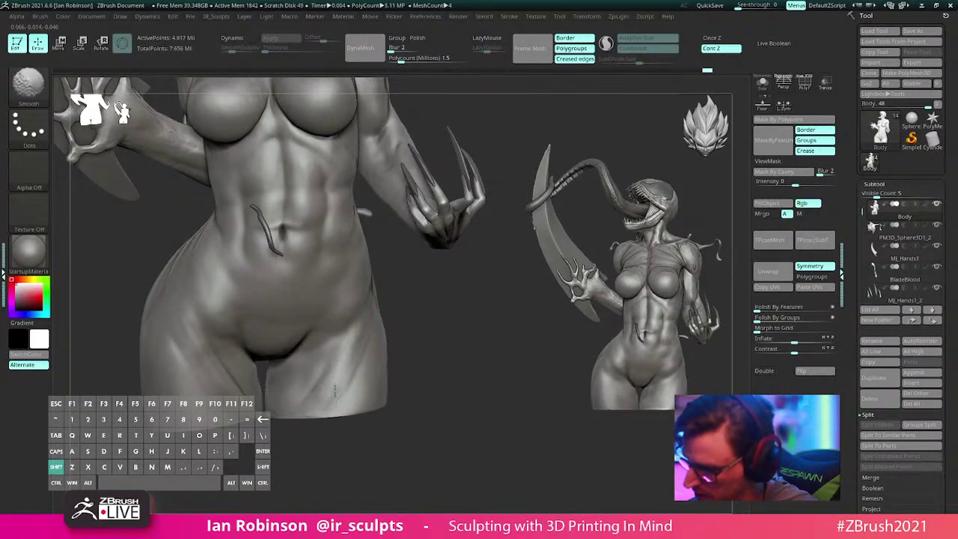
Step: Lower the body by one subdivision level, flatten the front of the figure's right thigh with TrimDynamic, and smooth it
right_drag(419, 310, 352, 337)
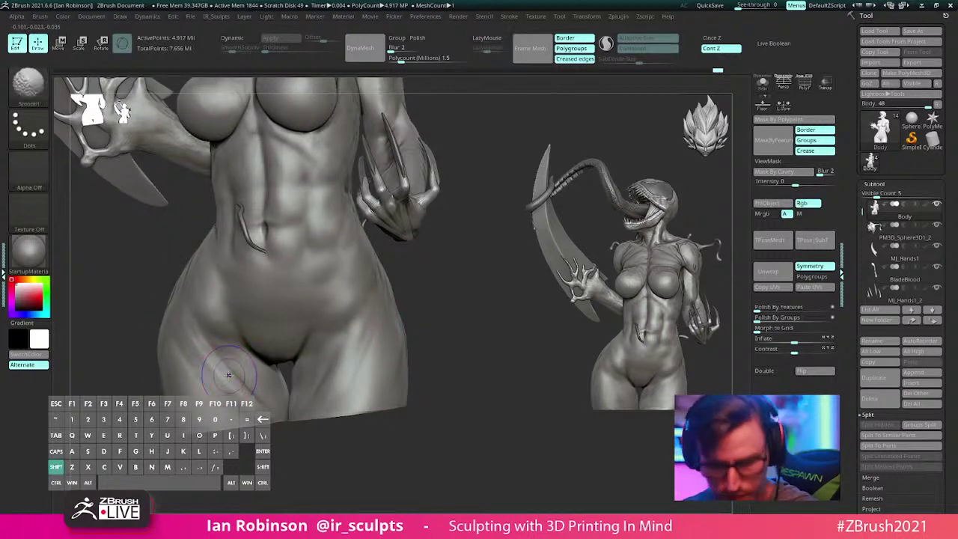
key(shift+d)
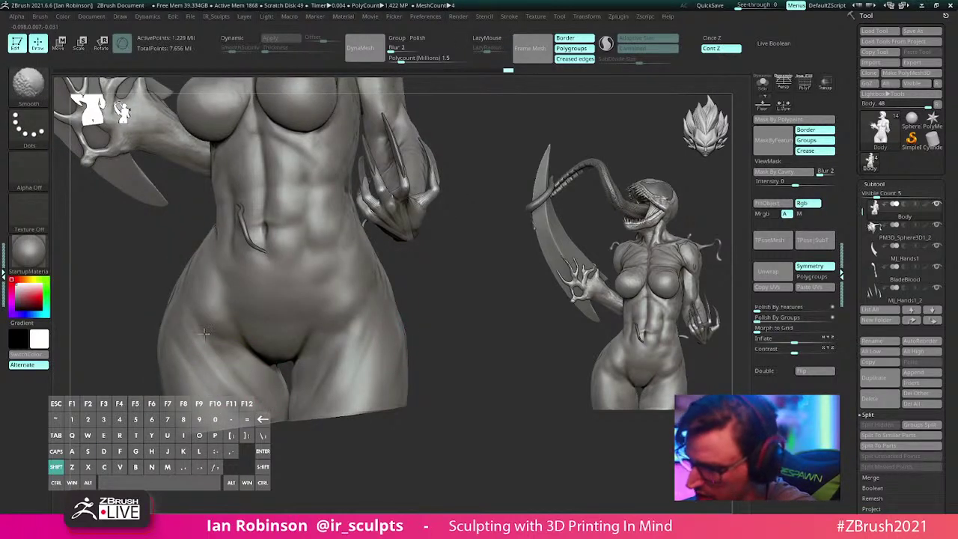
right_drag(204, 333, 255, 340)
key(b)
key(t)
key(d)
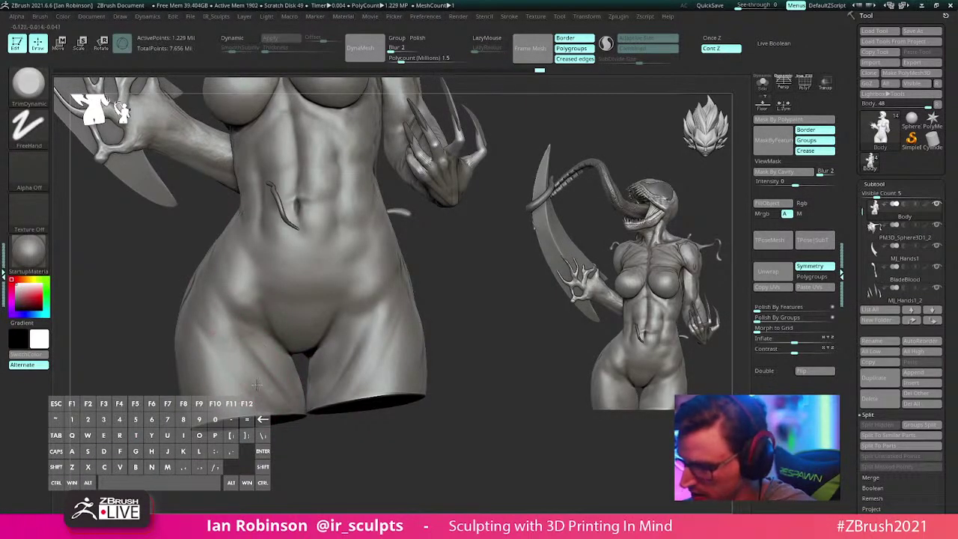
mouse_move(257, 384)
mouse_down()
mouse_move(244, 355)
mouse_move(254, 364)
mouse_up()
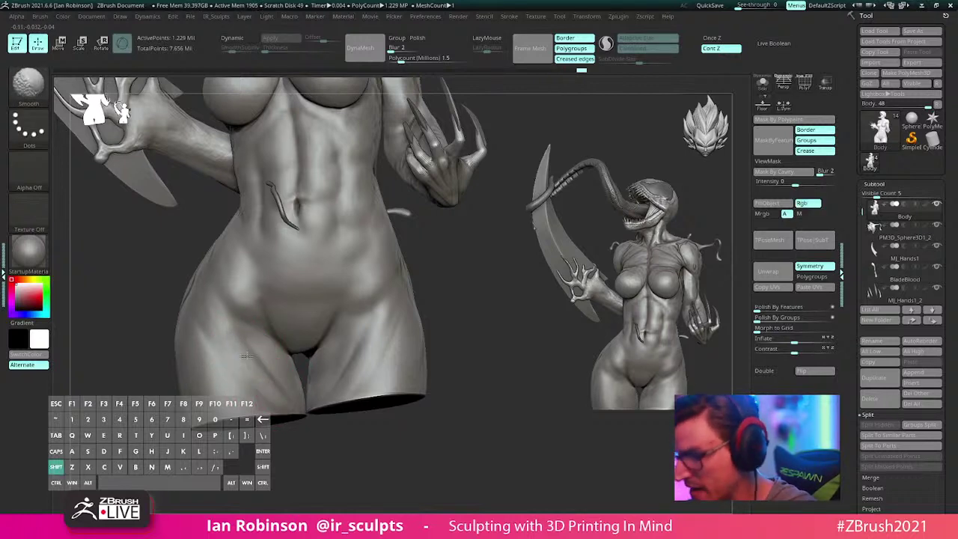
mouse_move(341, 467)
alt+mouse_down()
mouse_move(389, 496)
mouse_move(464, 370)
mouse_move(402, 338)
mouse_move(438, 345)
alt+mouse_up()
shift+drag(250, 367, 261, 391)
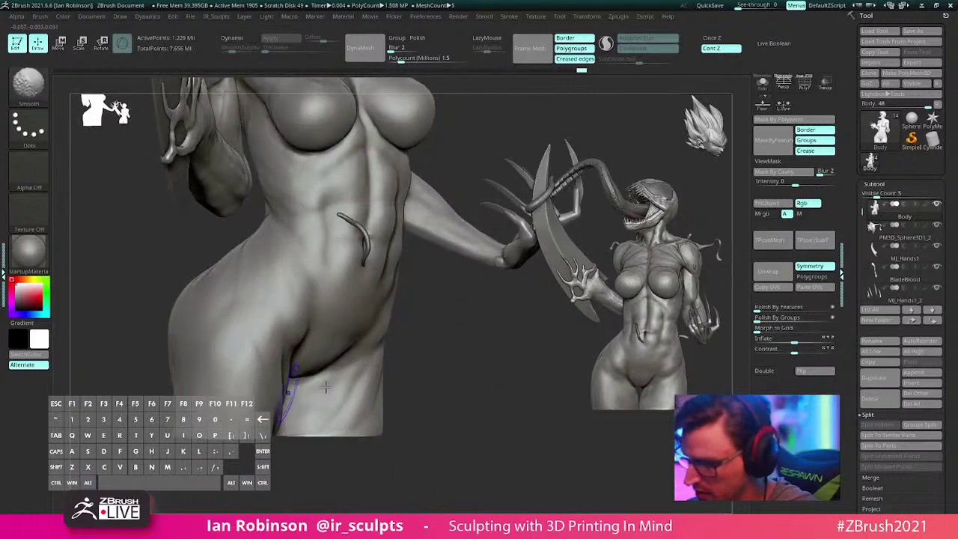
Step: Add diagonal ClayBuildup strokes down the front of the figure's right thigh and smooth them
right_drag(344, 374, 274, 370)
key(b)
key(c)
key(b)
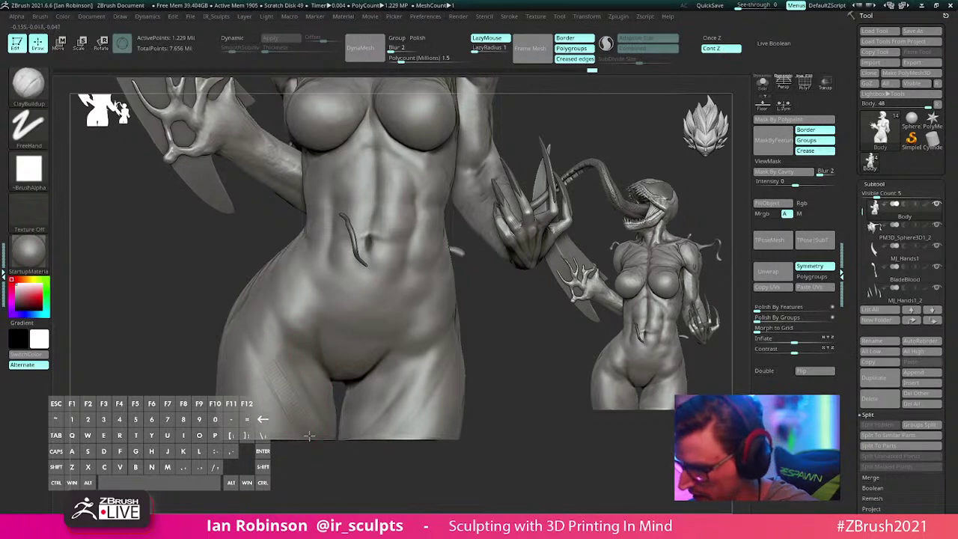
key(shift)
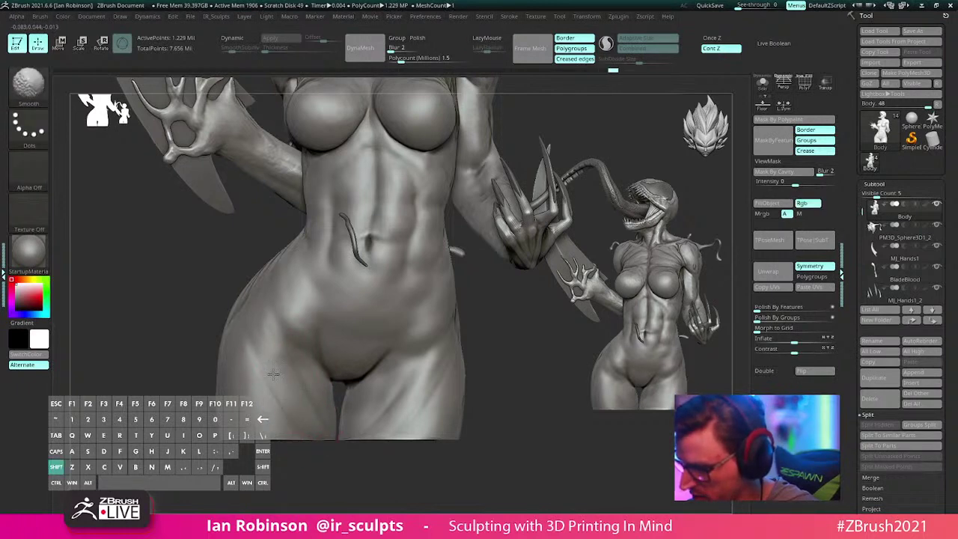
Step: Build up the inner front of the figure's left thigh with ClayBuildup strokes and blend them by smoothing
right_drag(405, 360, 539, 372)
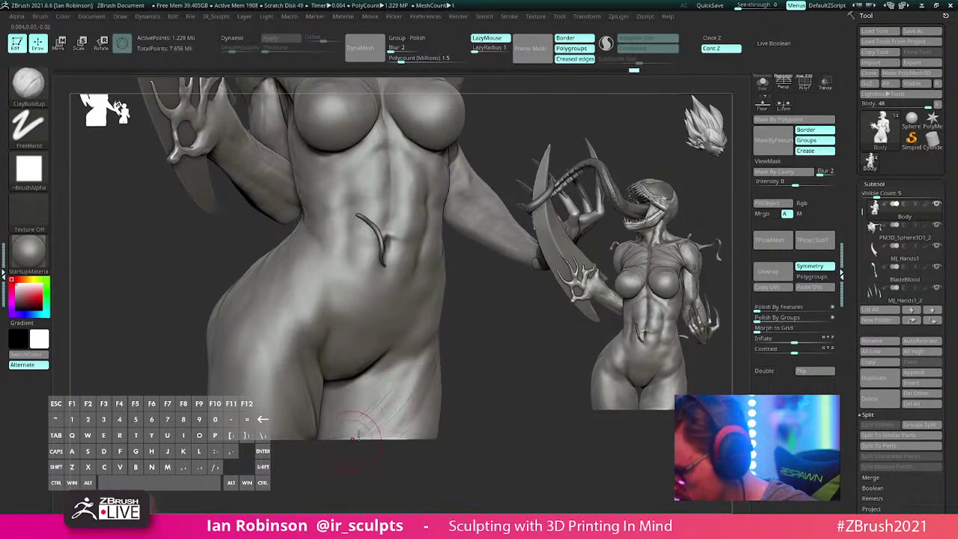
key(shift)
right_drag(358, 424, 360, 416)
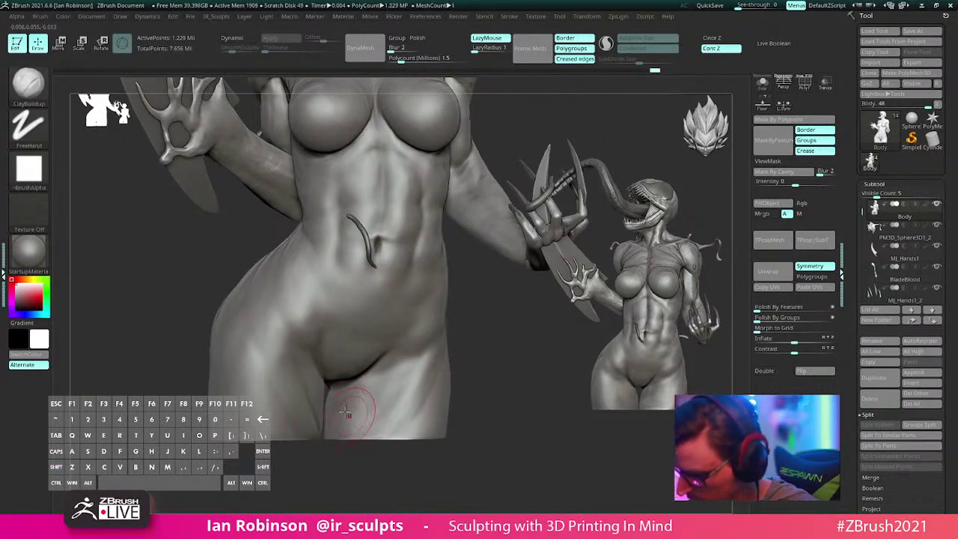
key(shift)
mouse_move(378, 416)
right_down()
mouse_move(477, 451)
mouse_move(454, 429)
right_up()
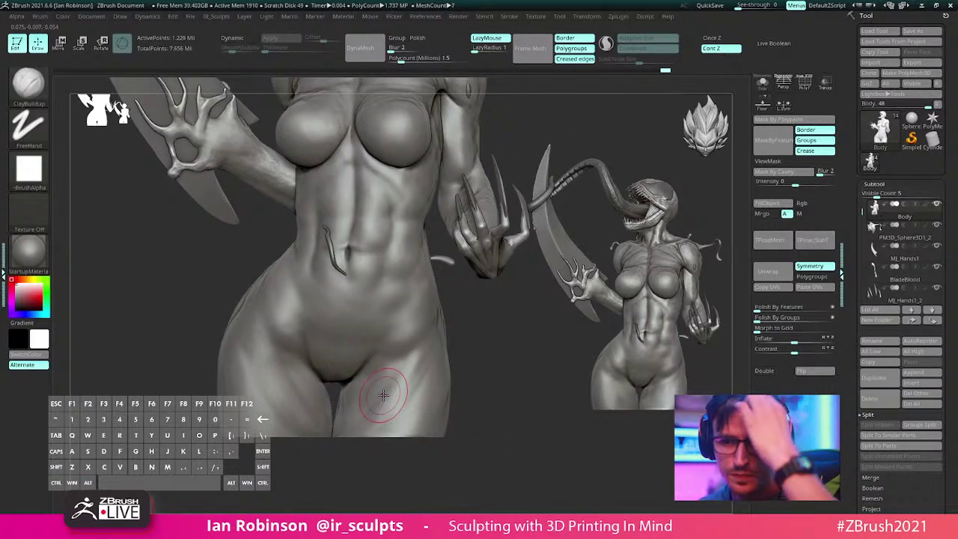
Step: Adjust the brush size and isolate the raised clawed hand of the figure's left arm, hiding the rest of the body mesh
mouse_move(431, 329)
alt+right_down()
mouse_move(440, 378)
mouse_move(468, 352)
mouse_move(460, 387)
mouse_move(472, 363)
mouse_move(420, 392)
mouse_move(441, 307)
alt+right_up()
key(s)
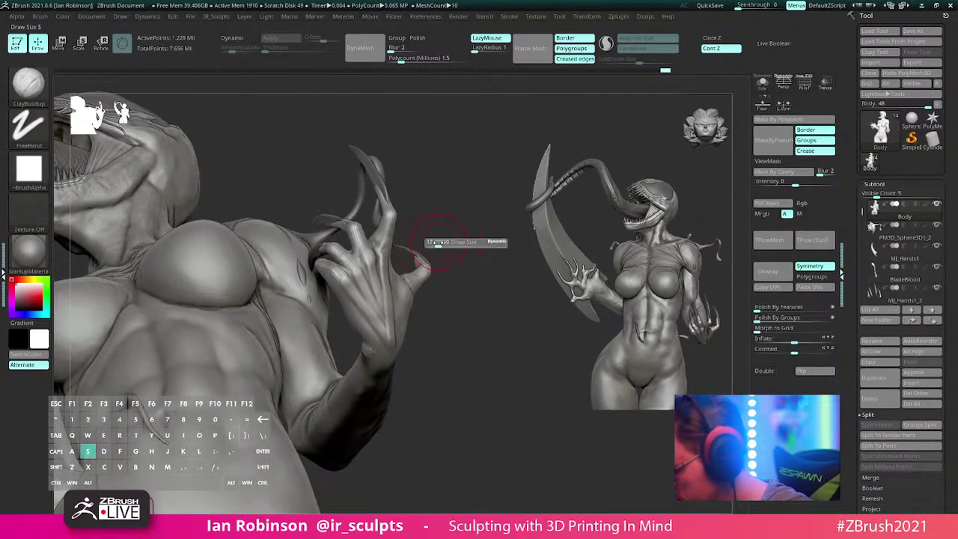
mouse_move(438, 241)
right_down()
mouse_move(464, 241)
mouse_move(408, 276)
mouse_move(430, 349)
mouse_move(389, 327)
mouse_move(452, 277)
right_up()
key(shift)
ctrl+shift+drag(330, 119, 446, 336)
right_drag(434, 284, 436, 320)
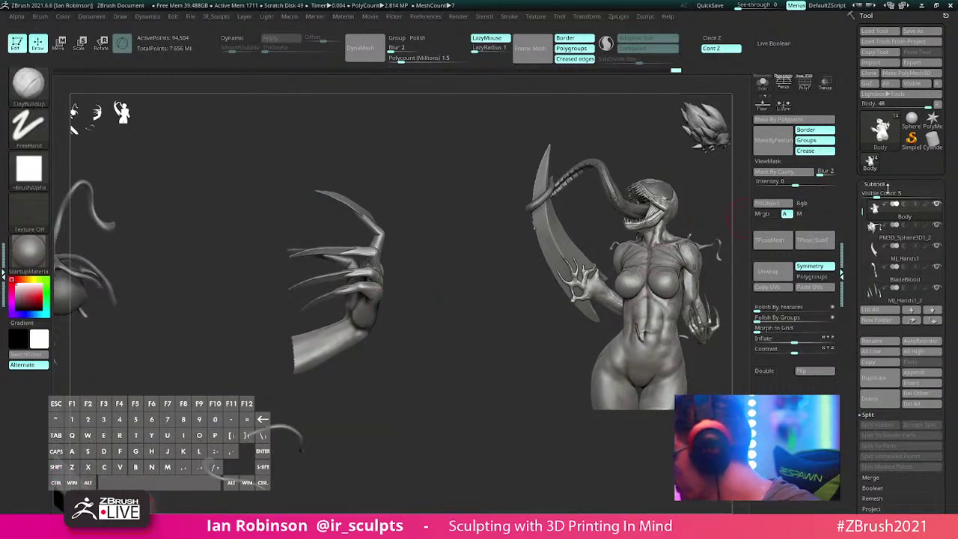
Step: Rename the MJ_Hands1 subtool as Long_Blade
click(939, 255)
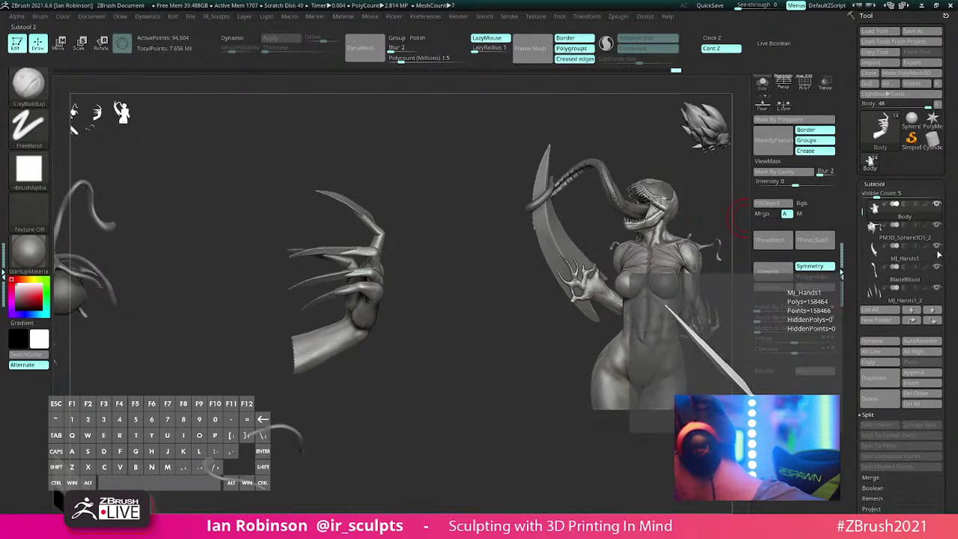
click(880, 342)
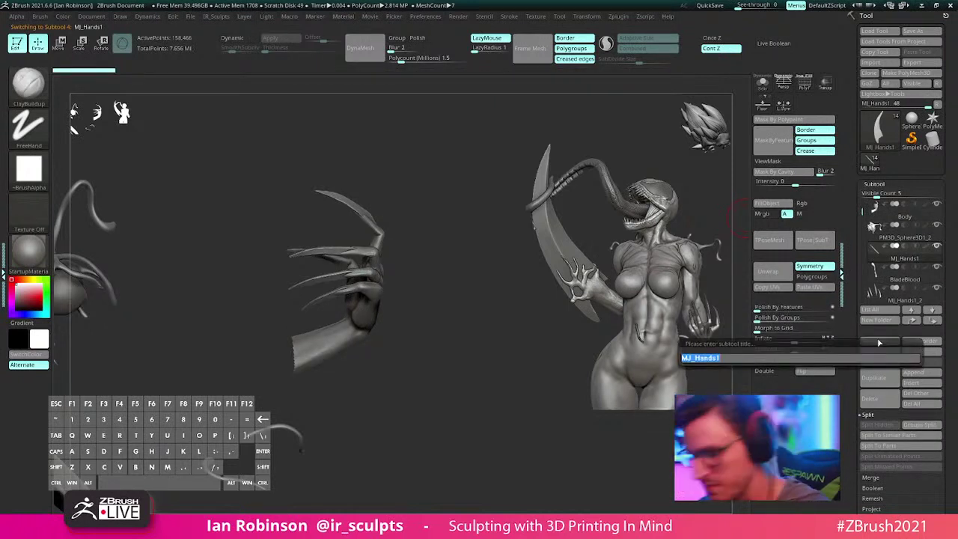
text(Long_C)
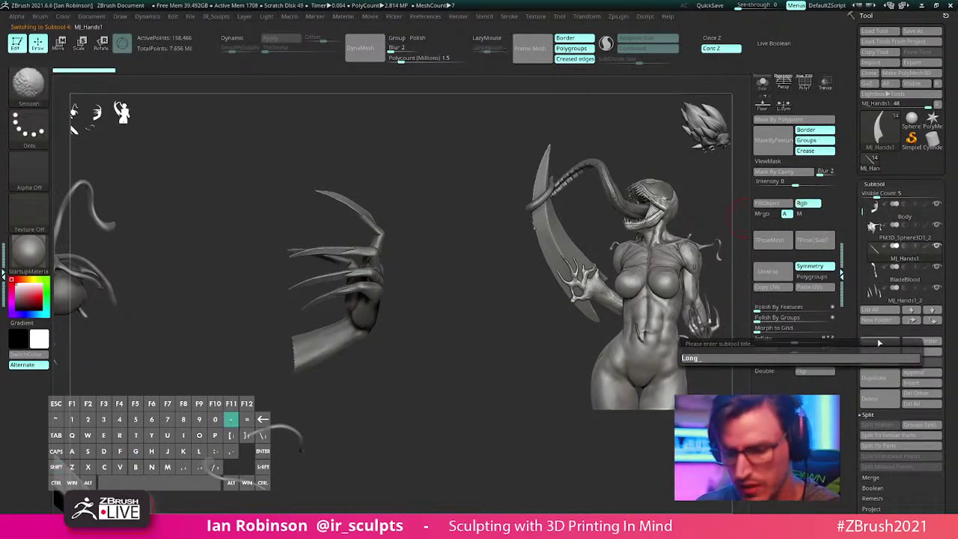
key(BackSpace)
text(Bla)
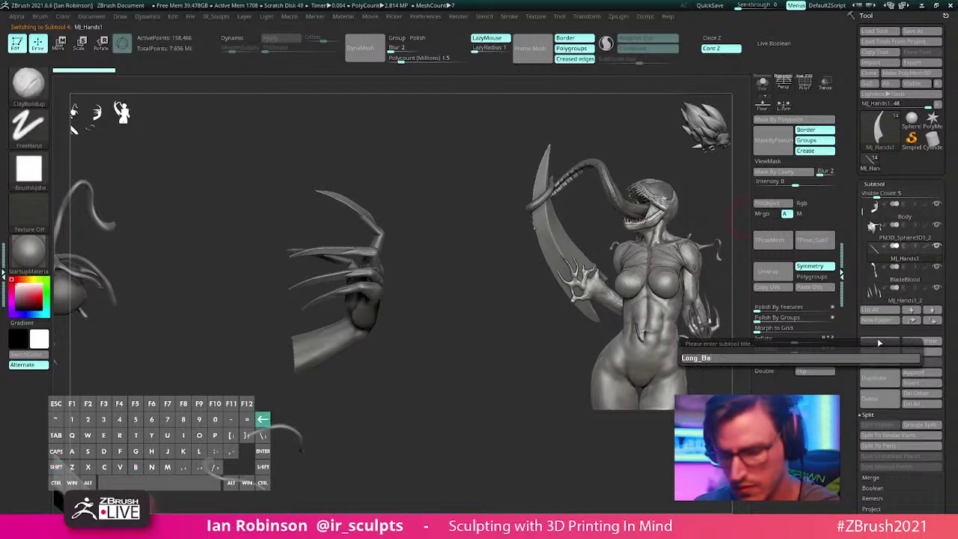
text(de)
key(Return)
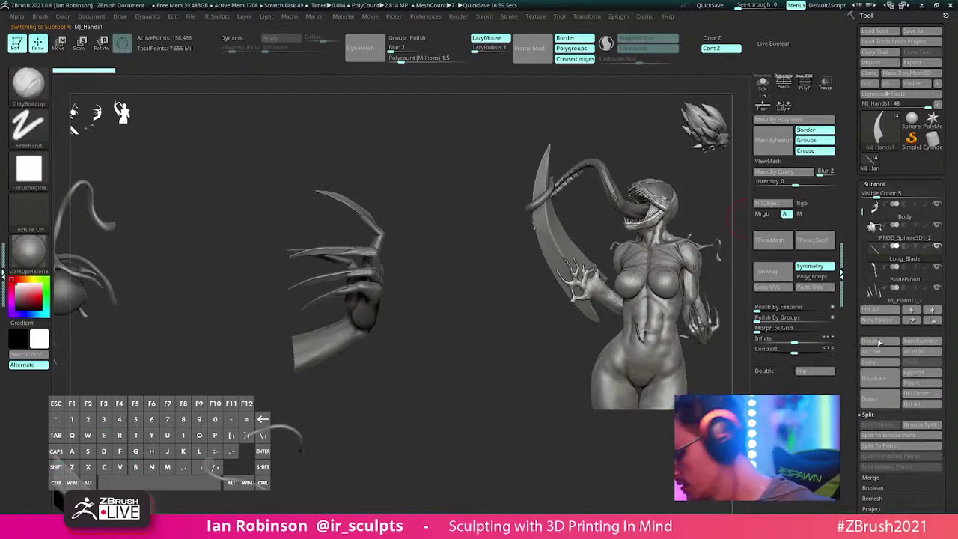
Step: Move the MJ_Hands1_2 subtool up to directly below Body and rename it as Finger Blades
click(912, 320)
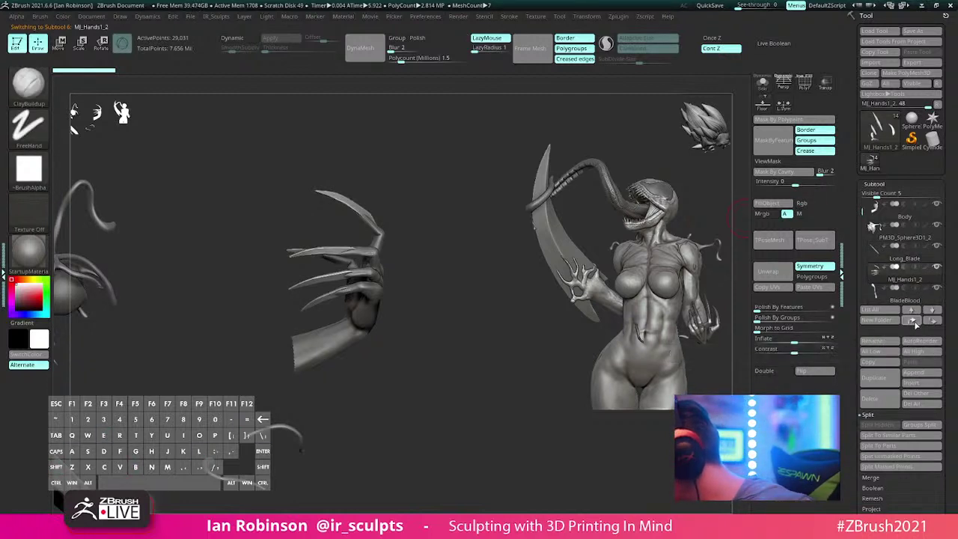
click(912, 321)
click(911, 321)
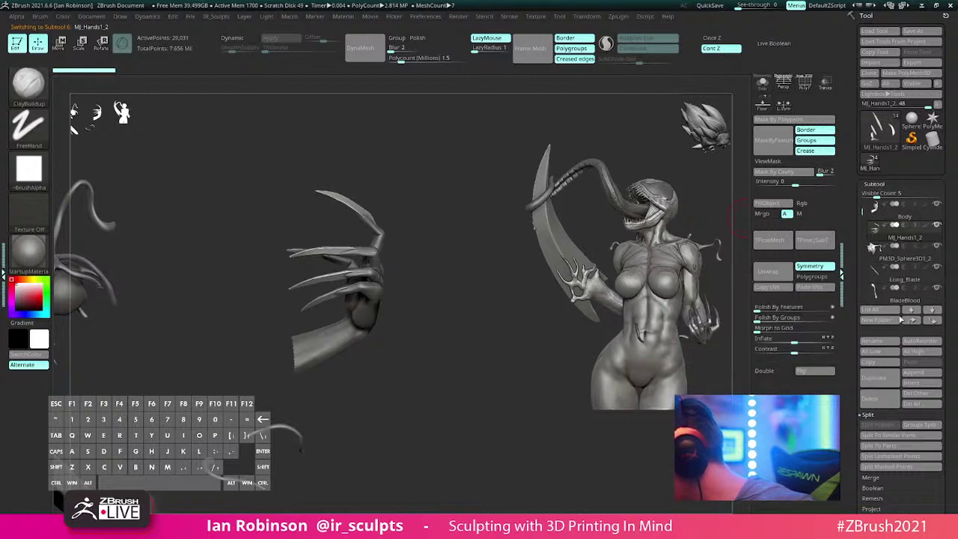
click(891, 342)
key(shift)
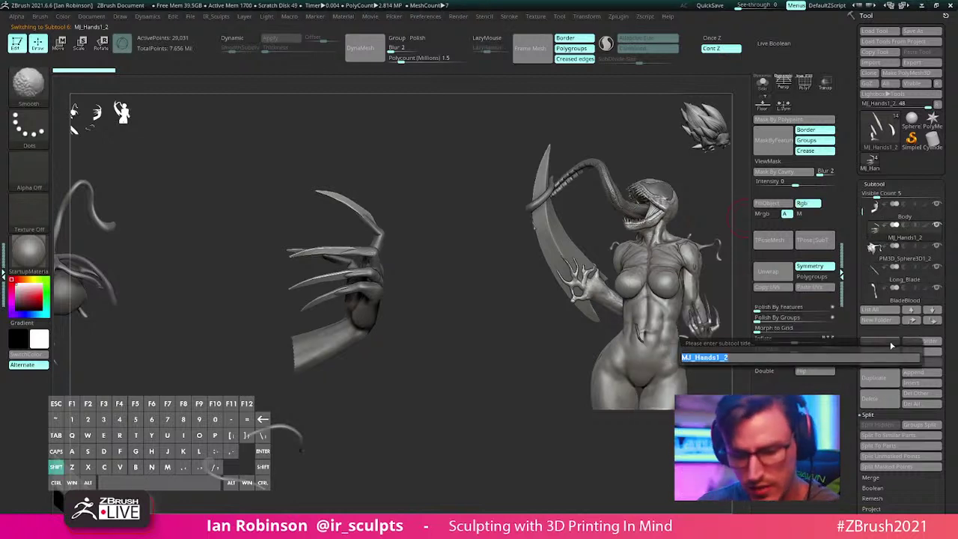
text(Finger Bl)
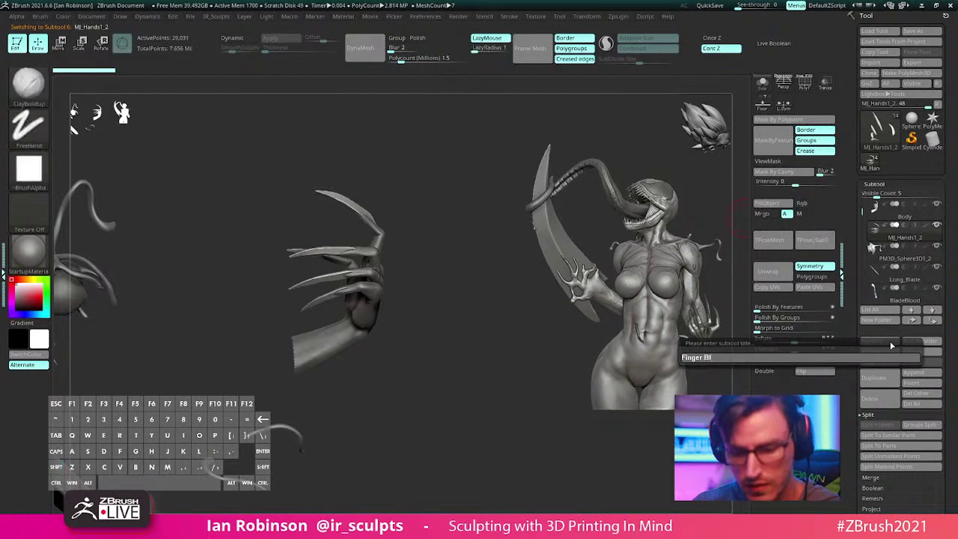
text(ades)
key(Return)
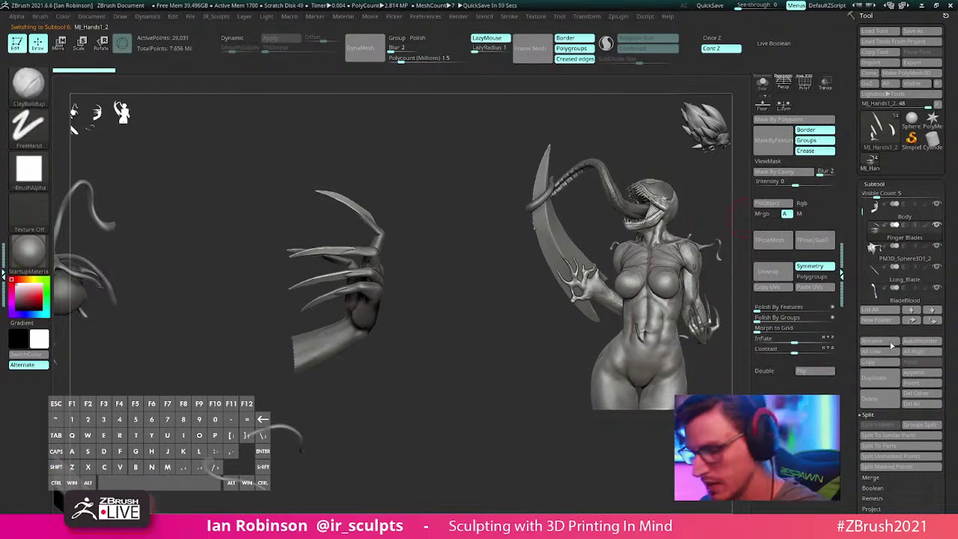
Step: Rename the PM3D_Sphere3D1_2 subtool as Slime
click(904, 296)
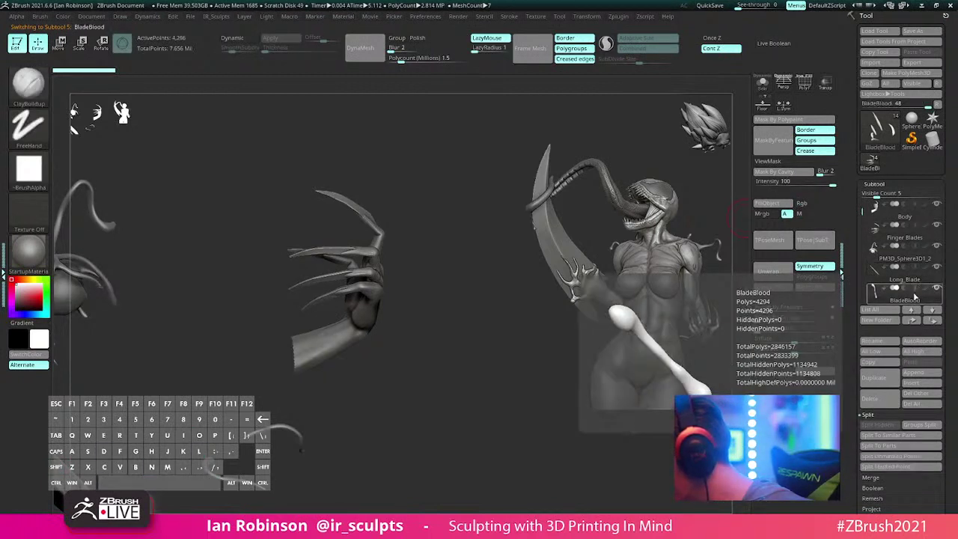
click(909, 252)
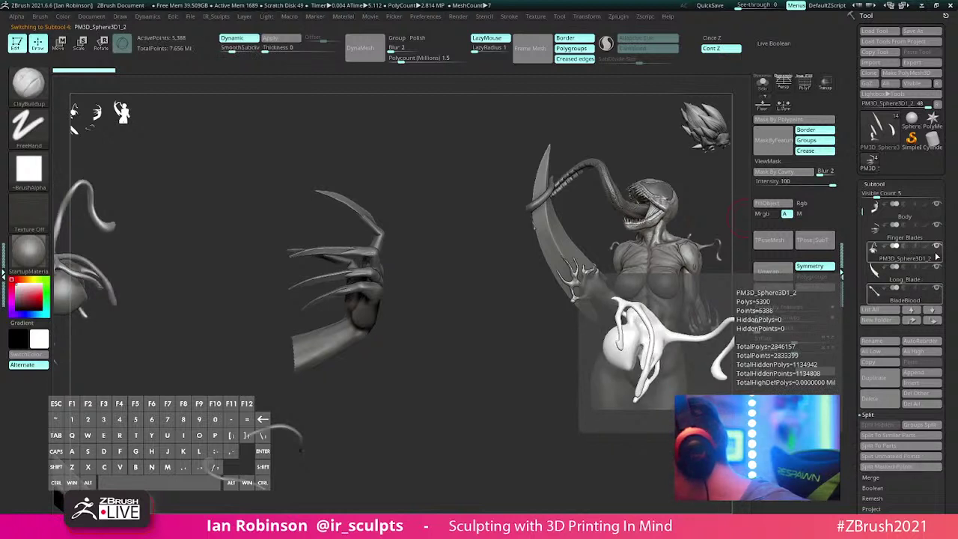
click(889, 342)
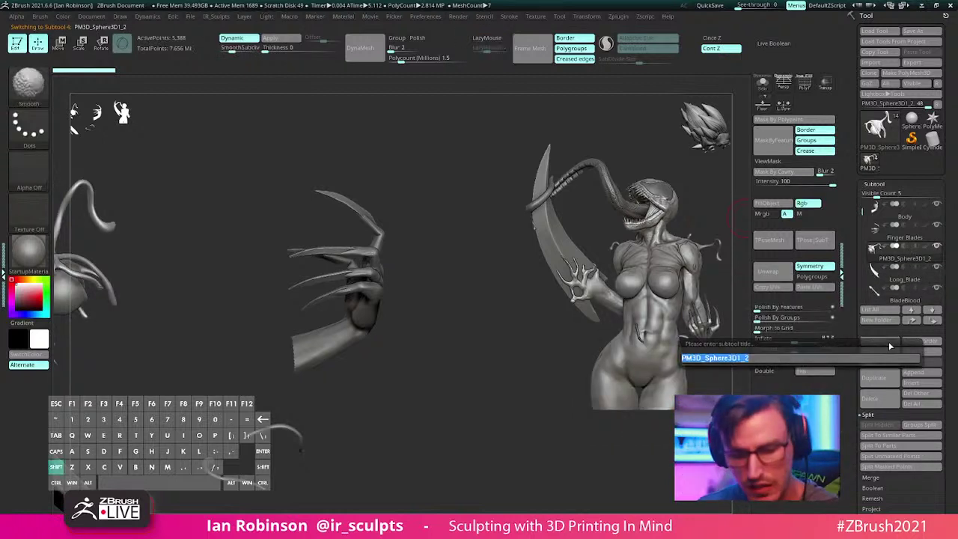
text(Slime)
key(Return)
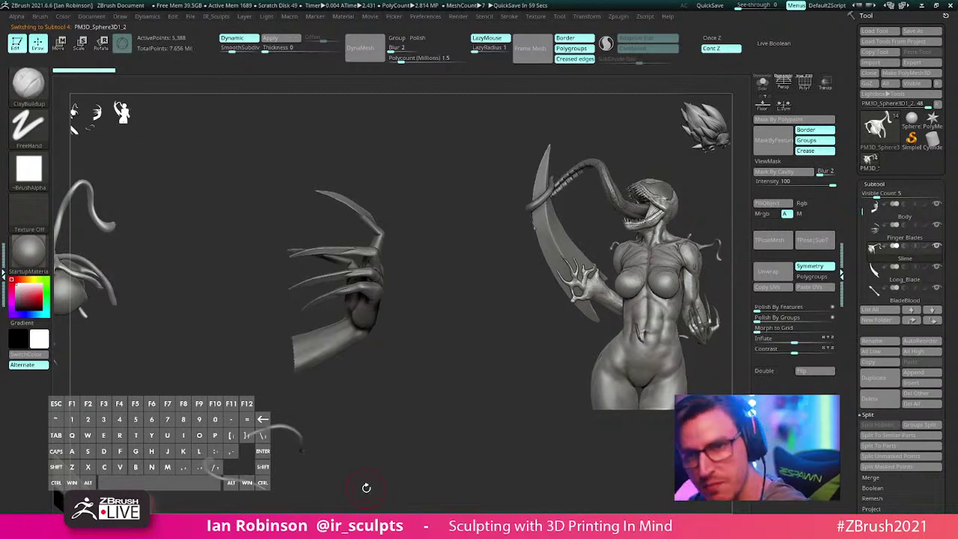
Step: Make the Body subtool active again by picking the isolated clawed hand
alt+drag(442, 387, 419, 407)
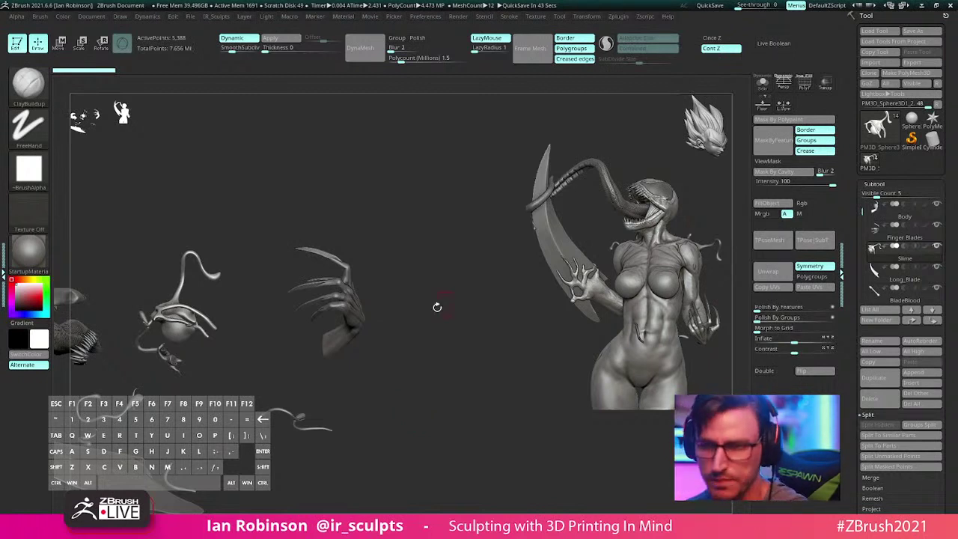
mouse_move(437, 307)
alt+mouse_down()
mouse_move(452, 346)
mouse_move(466, 316)
mouse_move(442, 297)
mouse_move(434, 312)
mouse_move(445, 306)
alt+mouse_up()
alt+click(358, 284)
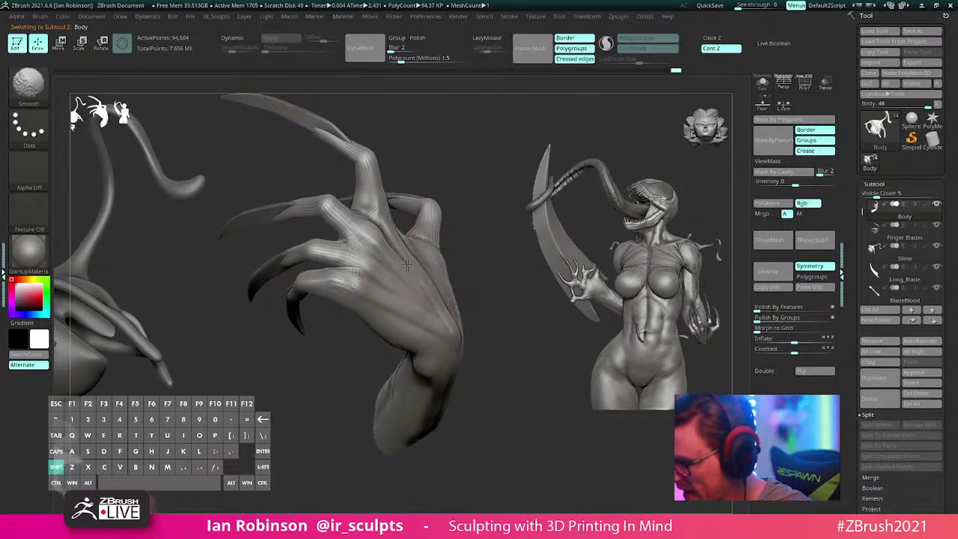
Step: Refine the back of the clawed hand with smoothing and ClayBuildup, and hide every subtool except Body and Finger Blades
shift+drag(407, 264, 436, 289)
right_drag(437, 289, 475, 301)
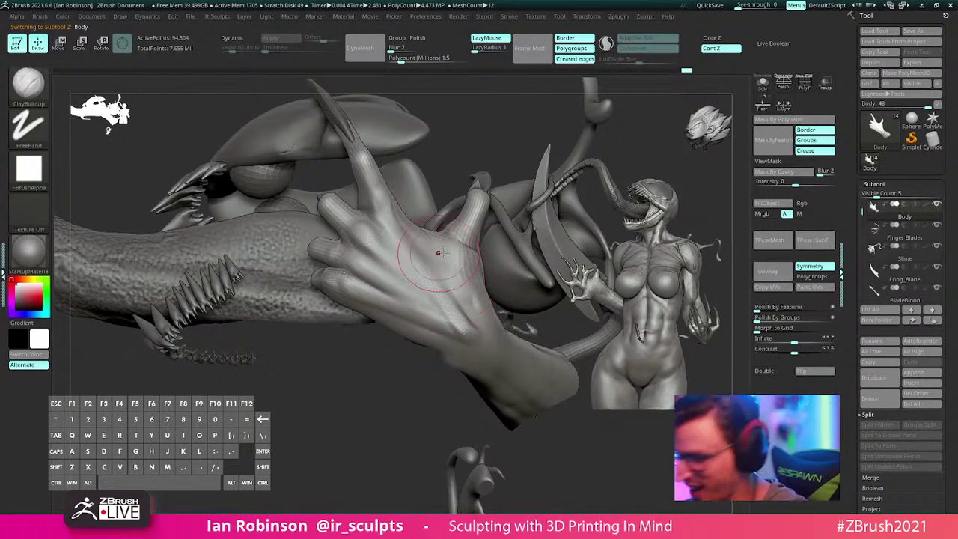
key(s)
drag(453, 253, 441, 251)
mouse_move(449, 104)
right_down()
mouse_move(466, 155)
mouse_move(433, 218)
right_up()
shift+click(937, 205)
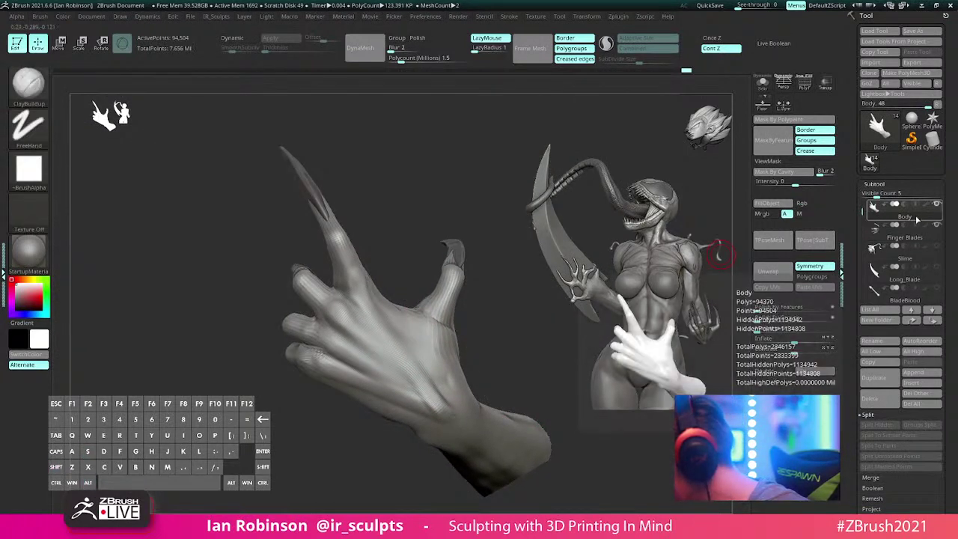
Step: Reshape the webbing between the index finger and thumb with the Move brush and smooth the surrounding surface
alt+right_drag(512, 305, 444, 308)
key(b)
key(m)
key(v)
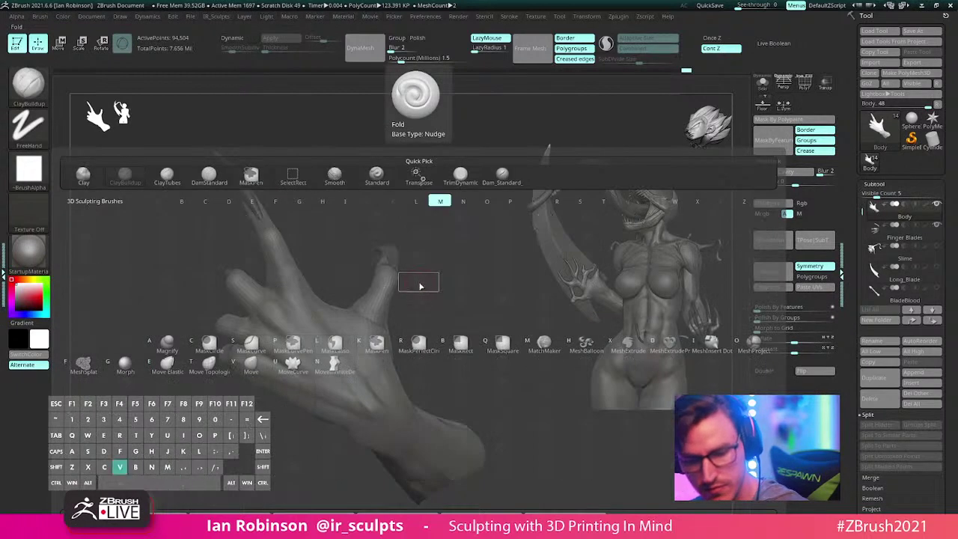
key(s)
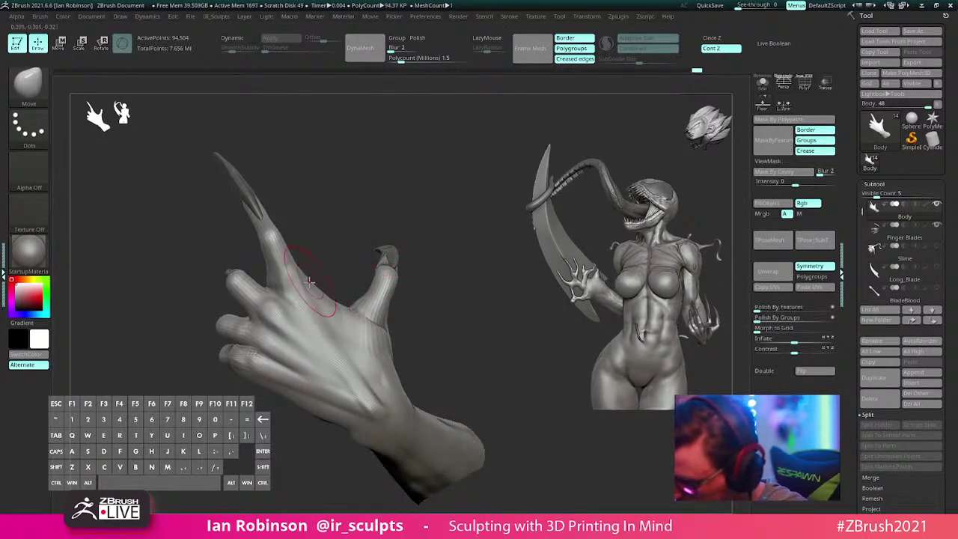
right_drag(406, 332, 375, 336)
shift+drag(375, 336, 373, 325)
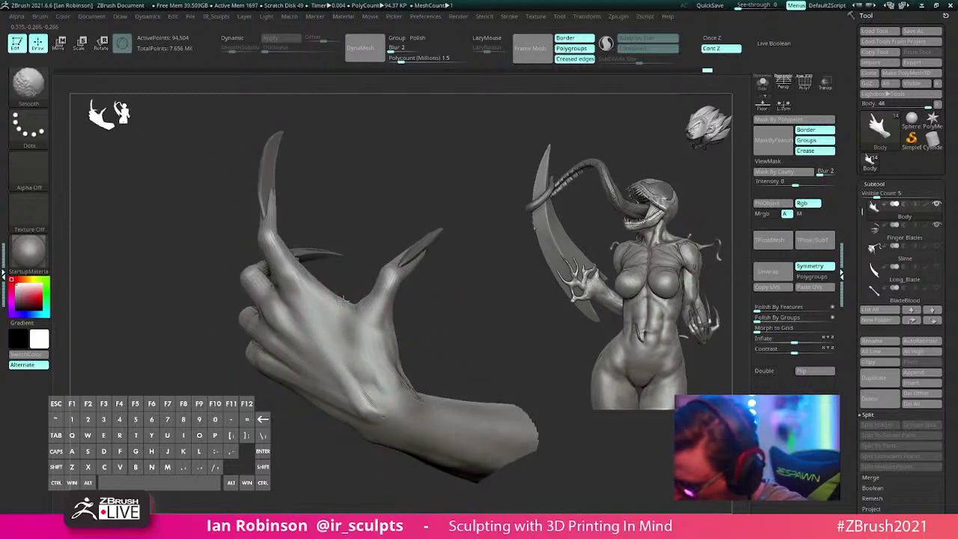
right_drag(378, 329, 452, 306)
shift+drag(359, 332, 368, 313)
right_drag(436, 273, 414, 277)
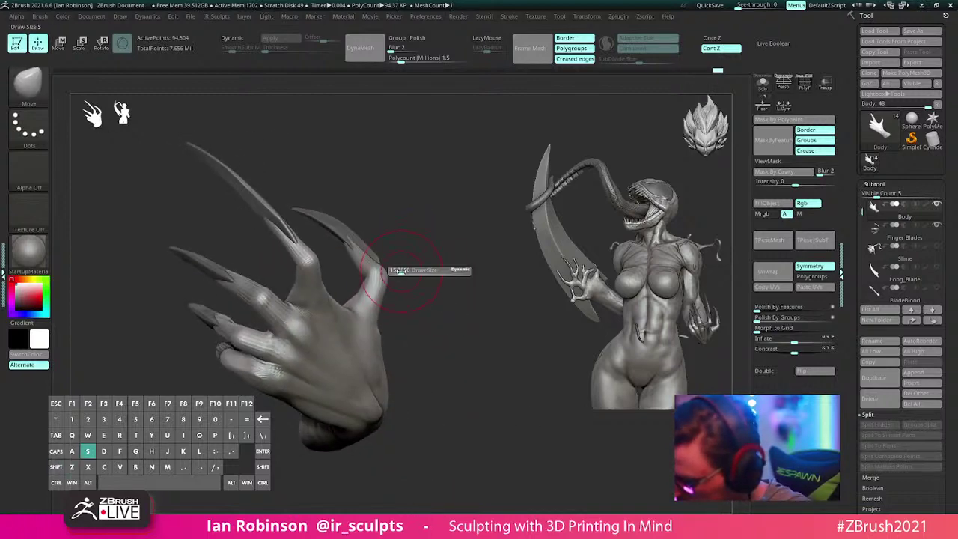
Step: Switch to the ClayBuildup brush and turn on backface masking for it
key(b)
key(c)
key(b)
right_drag(445, 241, 402, 273)
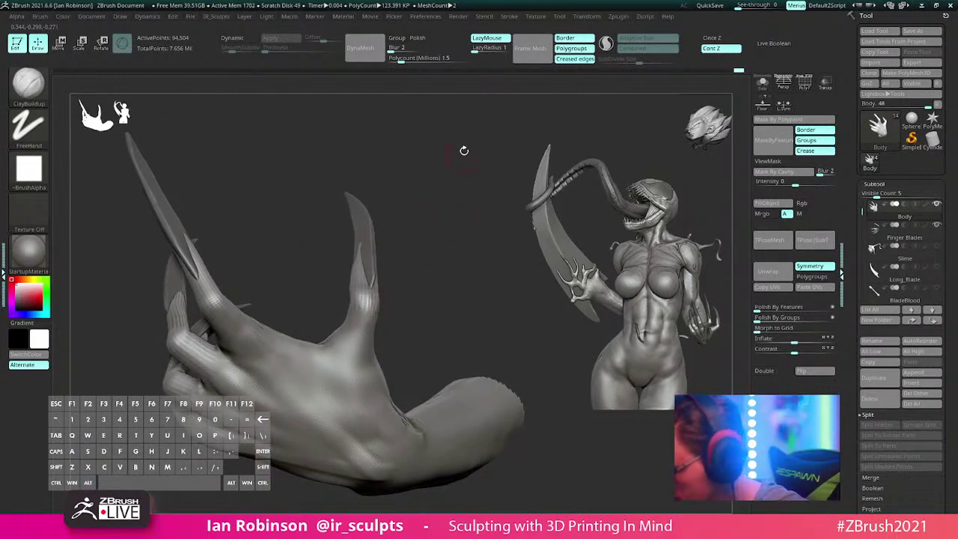
key(space)
key(g)
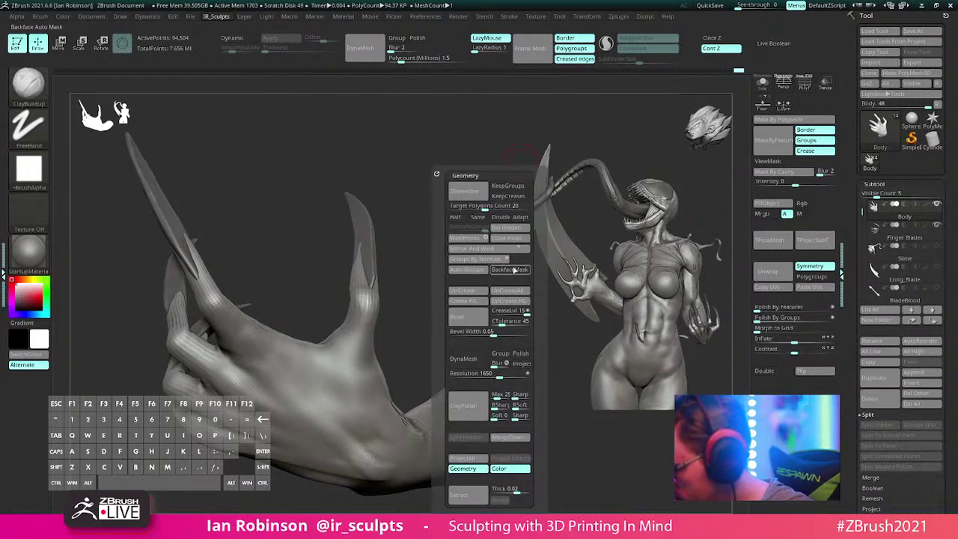
Step: Build up a tendon running along the back of the thumb toward the wrist
mouse_move(394, 284)
right_down()
mouse_move(372, 296)
mouse_move(438, 282)
mouse_move(392, 298)
right_up()
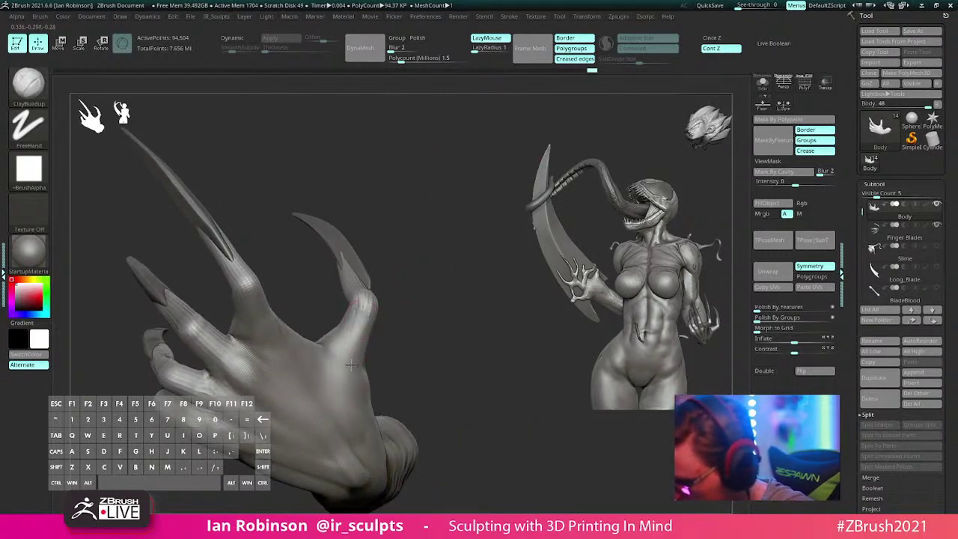
right_drag(351, 364, 350, 299)
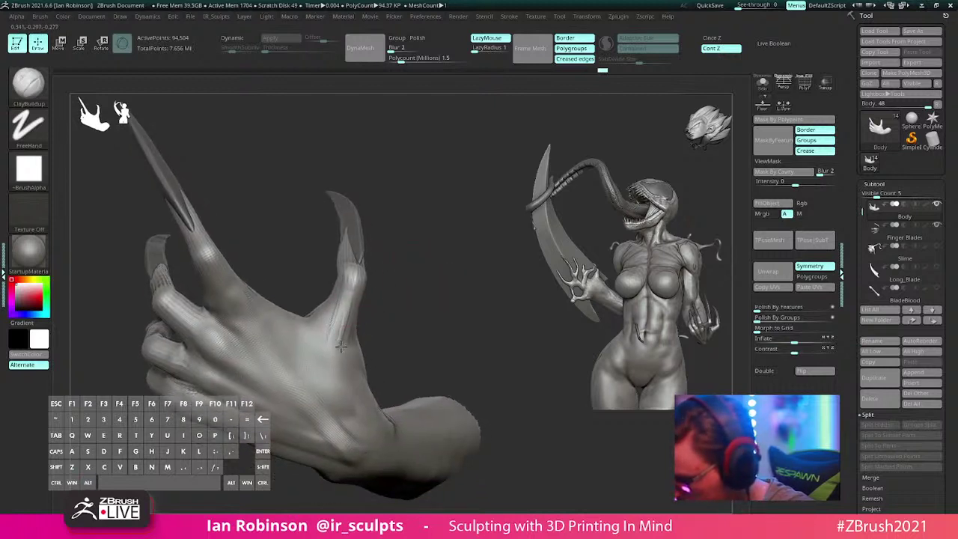
right_drag(341, 346, 346, 324)
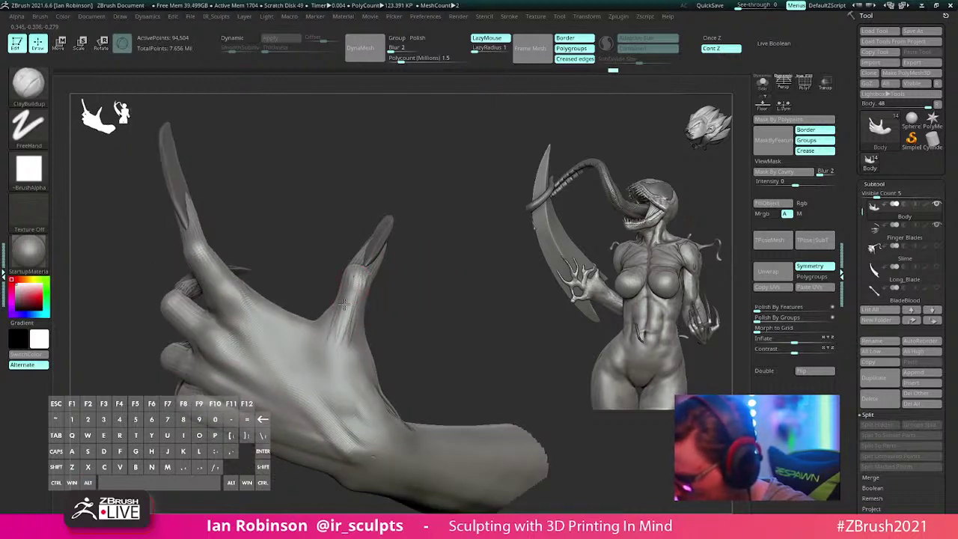
Step: Check the BackfaceMask option in the ClayBuildup brush's auto-masking settings
click(40, 15)
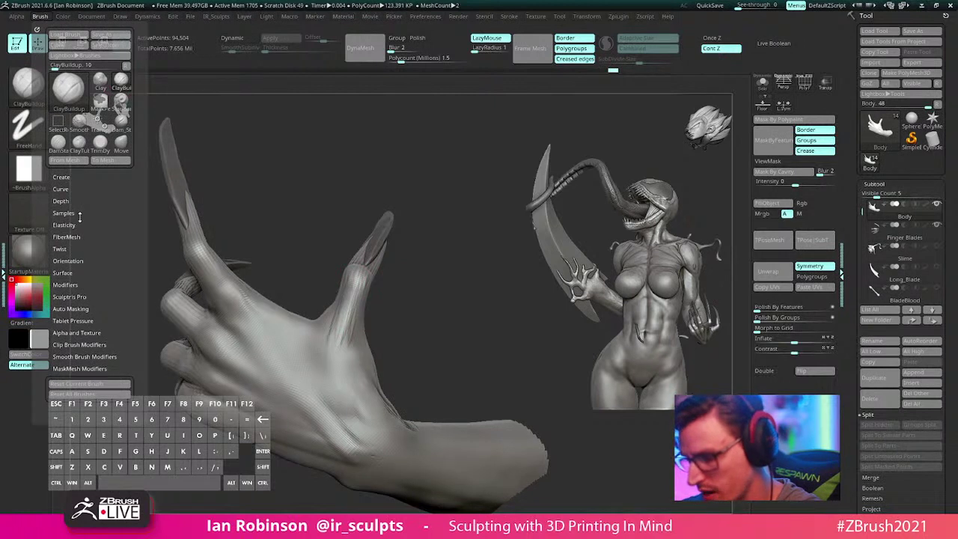
scroll(81, 219, down, 2)
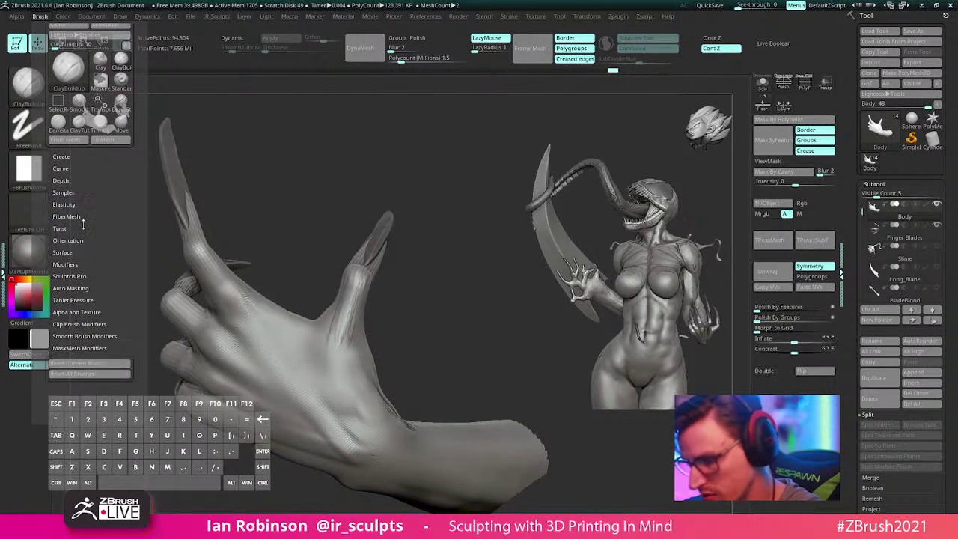
click(71, 288)
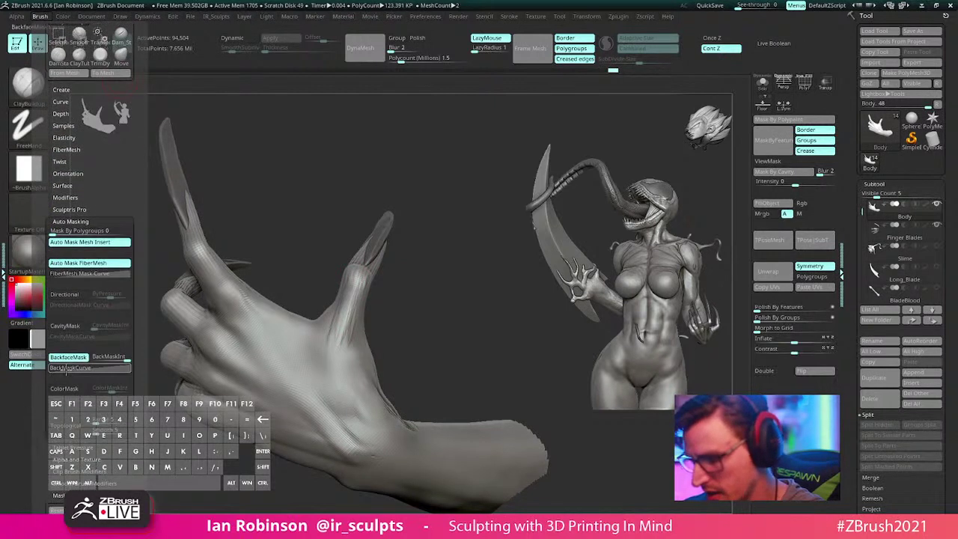
Step: Sculpt the thumb's tendon and end segment with ClayBuildup and smooth the form where it meets the blade
mouse_move(444, 272)
alt+mouse_down()
mouse_move(441, 289)
mouse_move(379, 310)
alt+mouse_up()
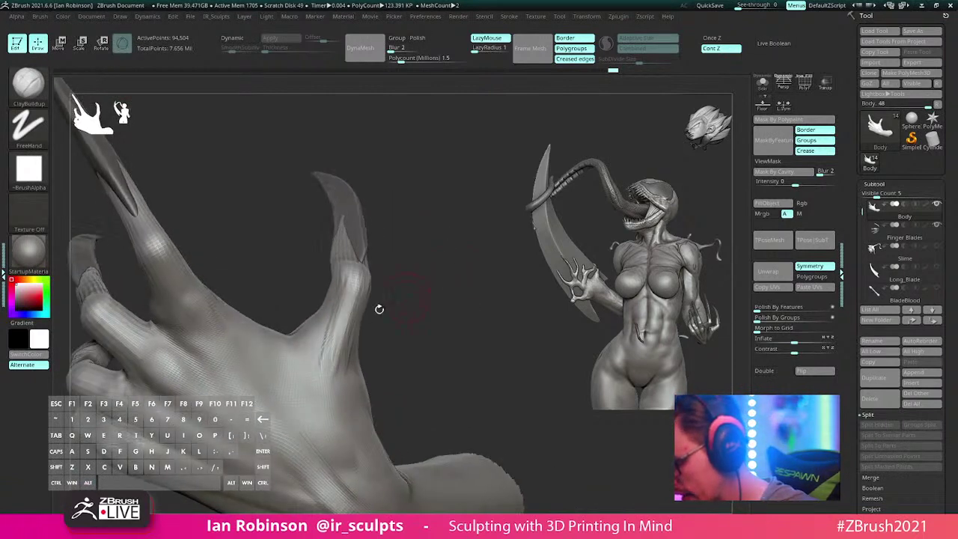
drag(320, 359, 337, 322)
drag(430, 280, 389, 284)
drag(452, 276, 380, 267)
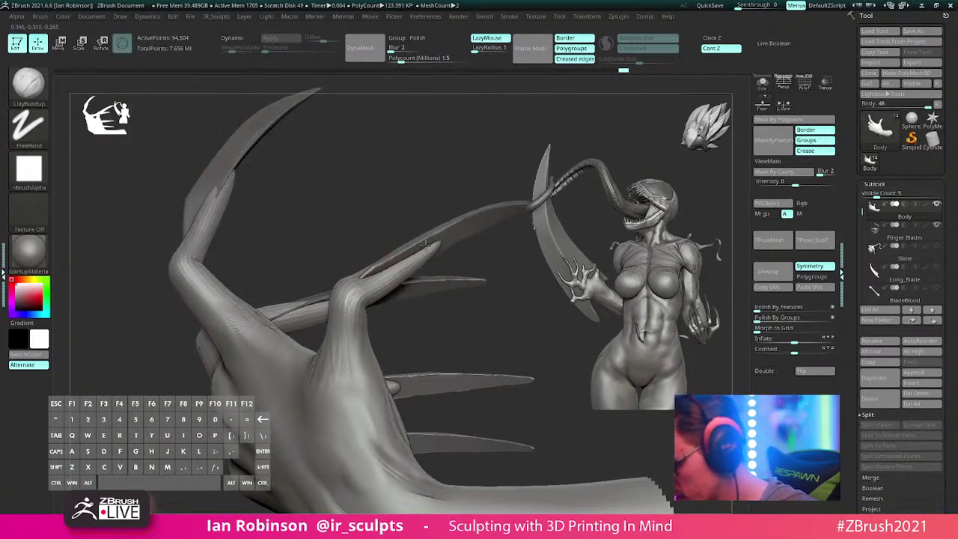
mouse_move(431, 245)
mouse_down()
mouse_move(451, 304)
mouse_move(416, 258)
mouse_move(430, 273)
mouse_up()
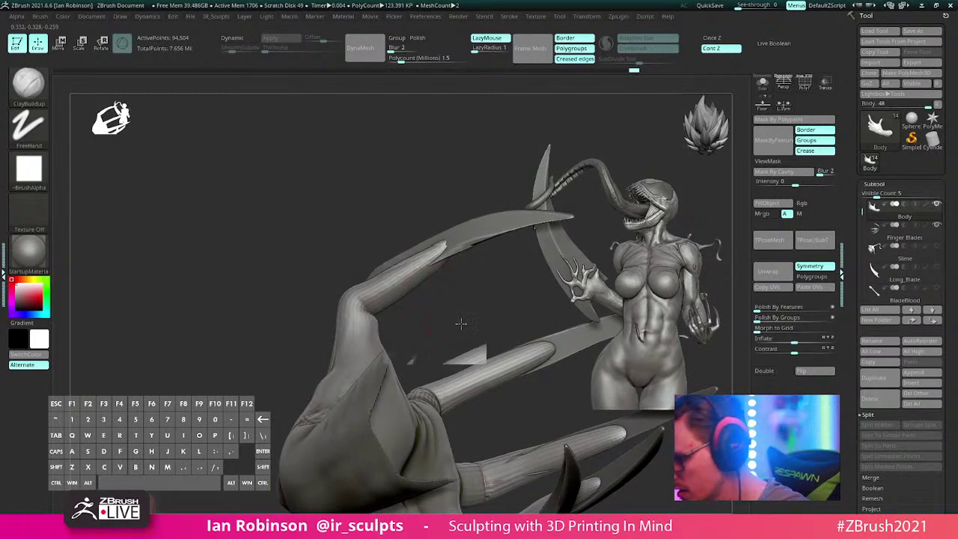
mouse_move(460, 324)
mouse_down()
mouse_move(479, 325)
mouse_move(434, 277)
mouse_move(380, 249)
mouse_move(380, 283)
mouse_up()
drag(369, 247, 378, 259)
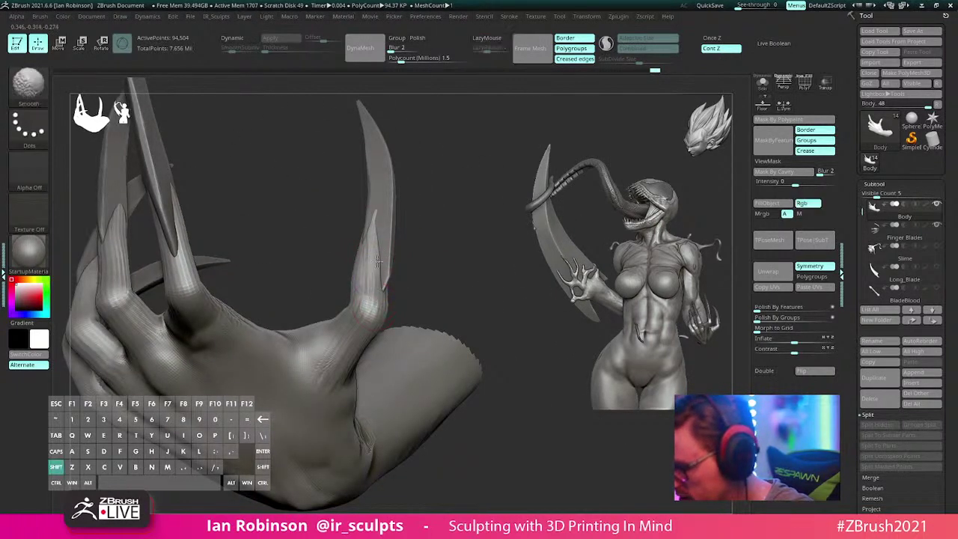
Step: Smooth the base of the thumb and build up its lower knuckle and tendon
mouse_move(449, 299)
mouse_down()
mouse_move(462, 241)
mouse_move(437, 297)
mouse_move(438, 275)
mouse_move(451, 291)
mouse_move(355, 349)
mouse_up()
mouse_move(427, 340)
mouse_down()
mouse_move(344, 337)
mouse_move(326, 348)
mouse_up()
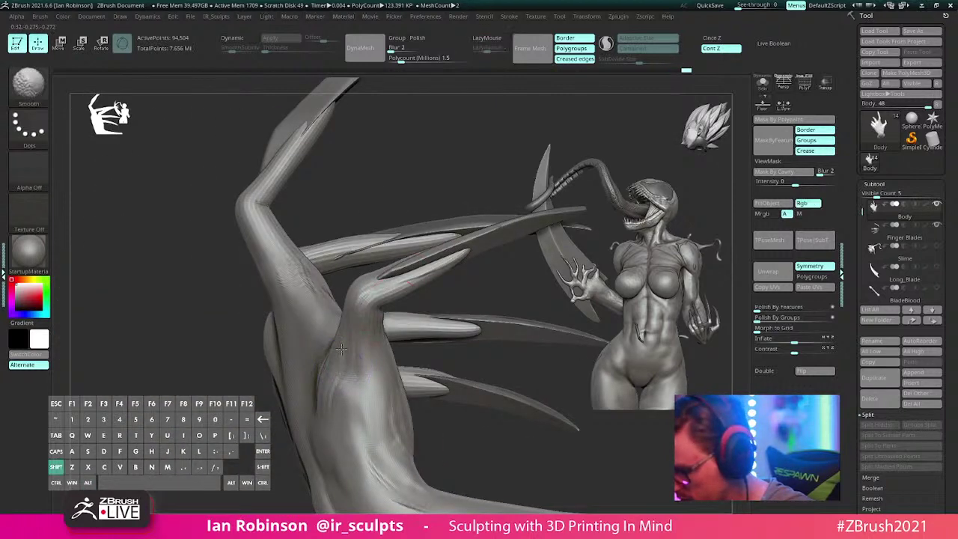
drag(336, 393, 409, 345)
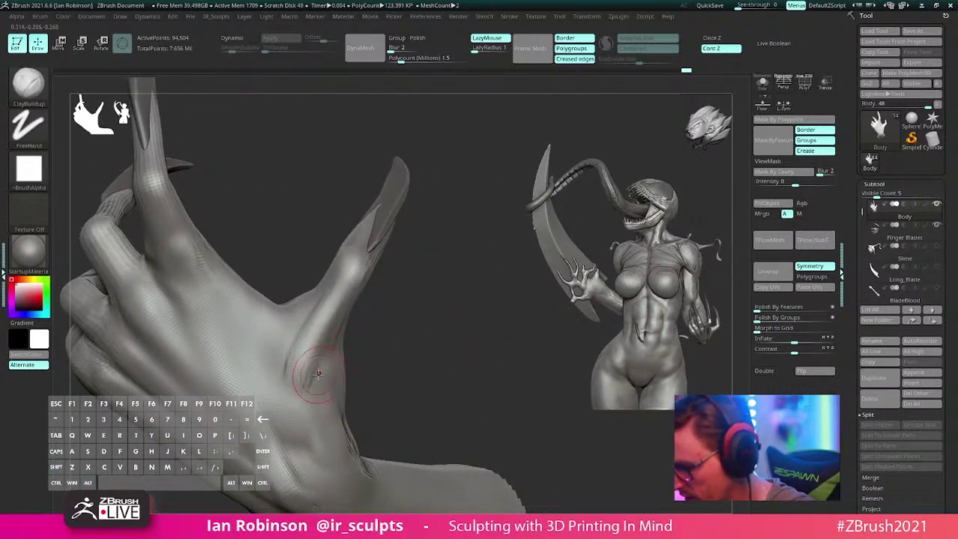
mouse_move(333, 335)
mouse_down()
mouse_move(310, 366)
mouse_move(300, 349)
mouse_up()
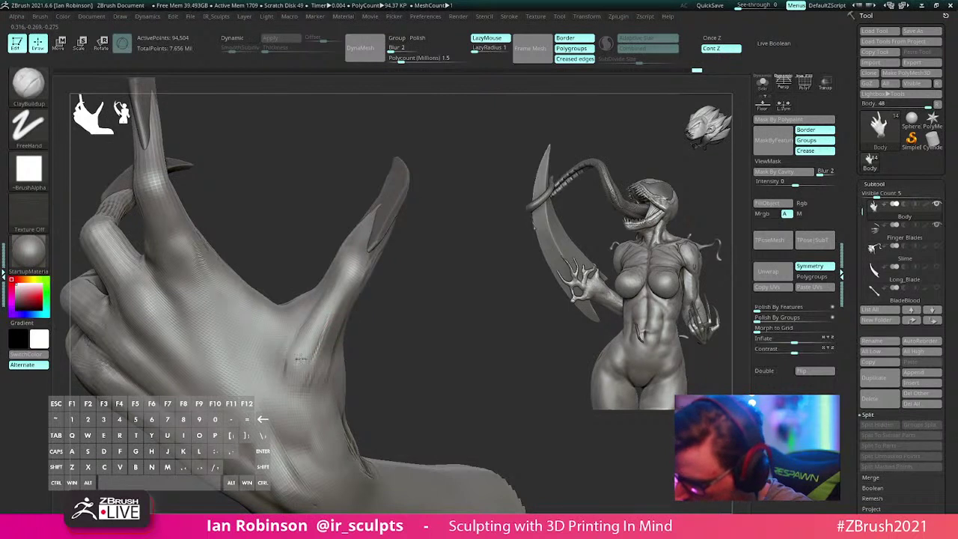
drag(375, 315, 387, 300)
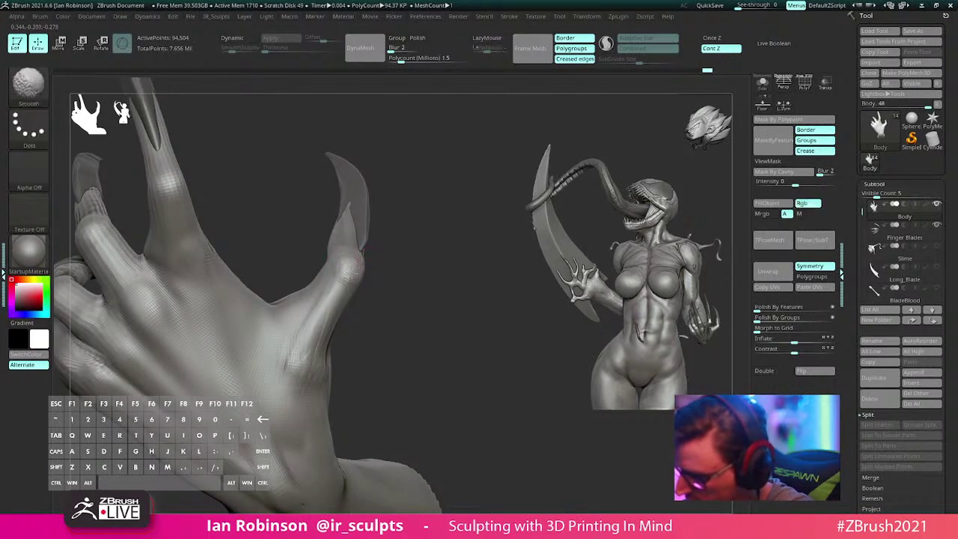
Step: Build up the index finger's tendon and the knuckles across the back of the hand
drag(368, 289, 461, 200)
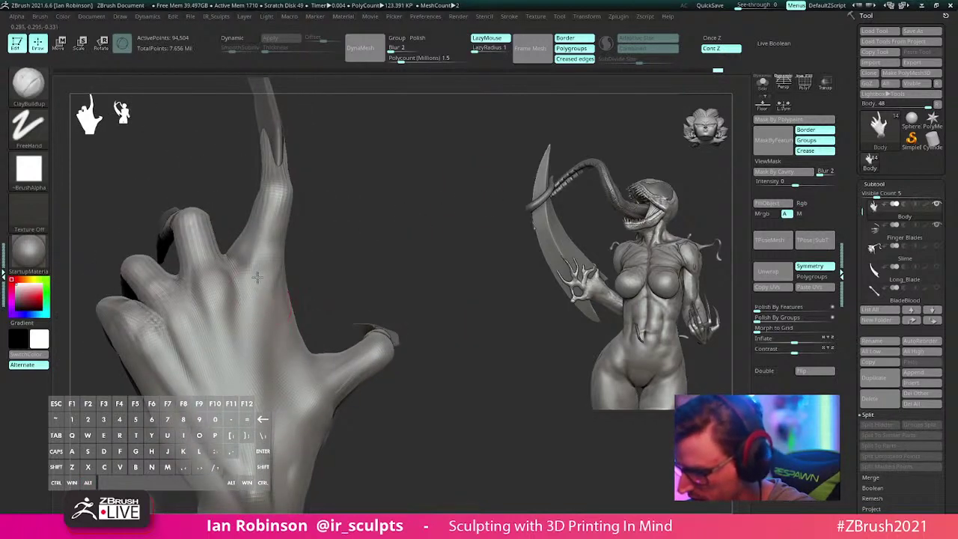
drag(372, 237, 385, 229)
mouse_move(279, 341)
mouse_down()
mouse_move(274, 406)
mouse_move(275, 306)
mouse_up()
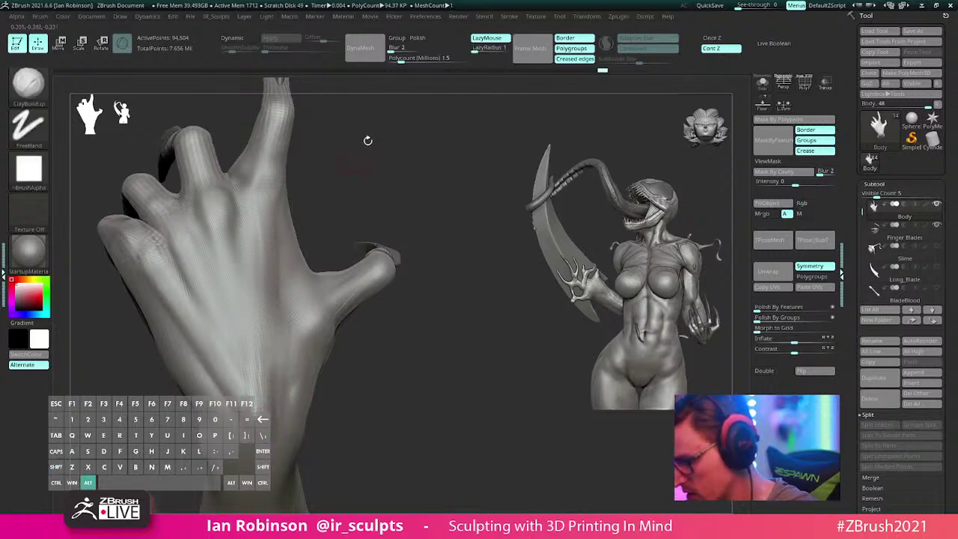
drag(368, 141, 289, 278)
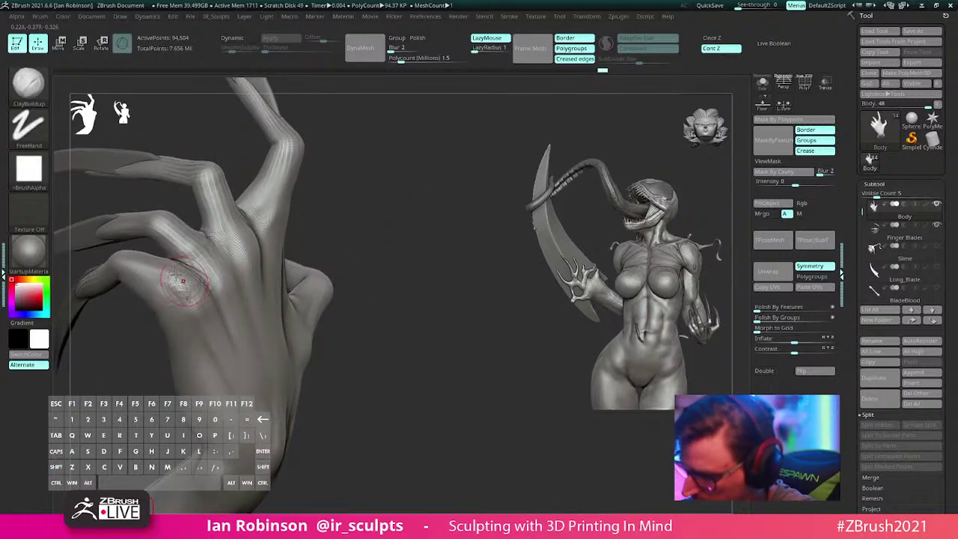
drag(394, 342, 429, 347)
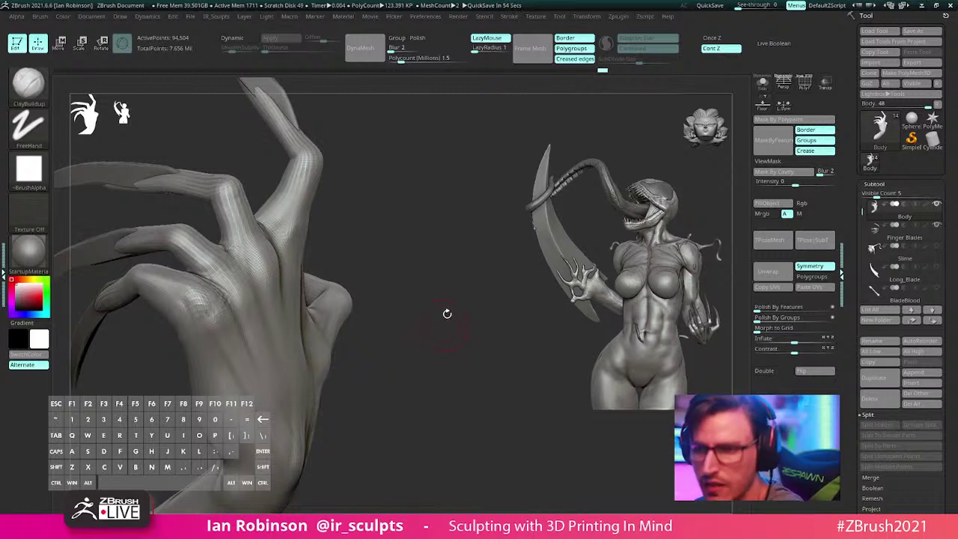
Step: Inspect the Finger Blades subtool with its polygroups displayed, and return to the Body subtool with the polyframe off
drag(489, 265, 318, 253)
alt+click(227, 239)
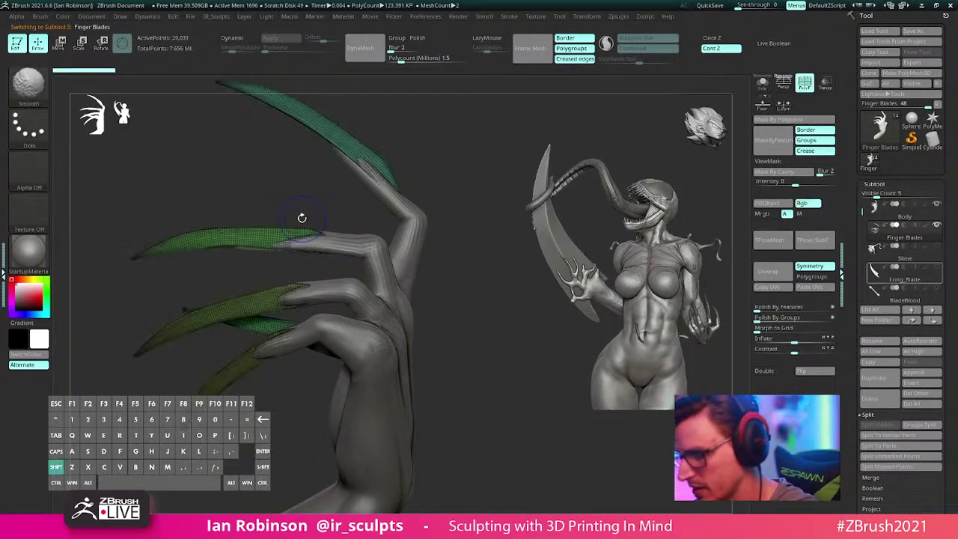
alt+click(421, 233)
mouse_move(481, 292)
alt+mouse_down()
mouse_move(430, 262)
mouse_move(481, 259)
mouse_move(478, 282)
alt+mouse_up()
key(shift+f)
key(shift+f)
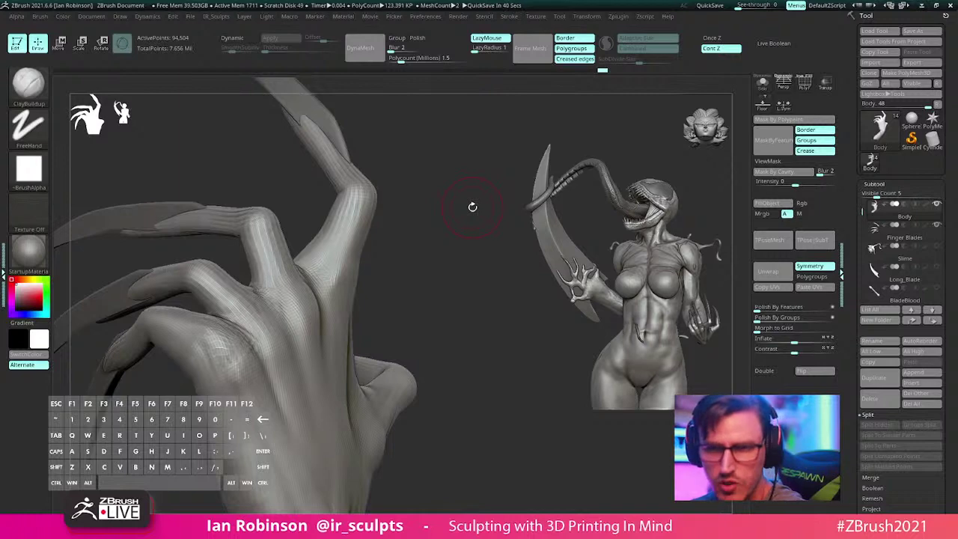
Step: Smooth between the finger bases and sculpt the bony planes of the middle finger from knuckle to blade
mouse_move(472, 207)
mouse_down()
mouse_move(443, 265)
mouse_move(449, 303)
mouse_move(462, 171)
mouse_move(284, 319)
mouse_move(293, 367)
mouse_move(289, 330)
mouse_up()
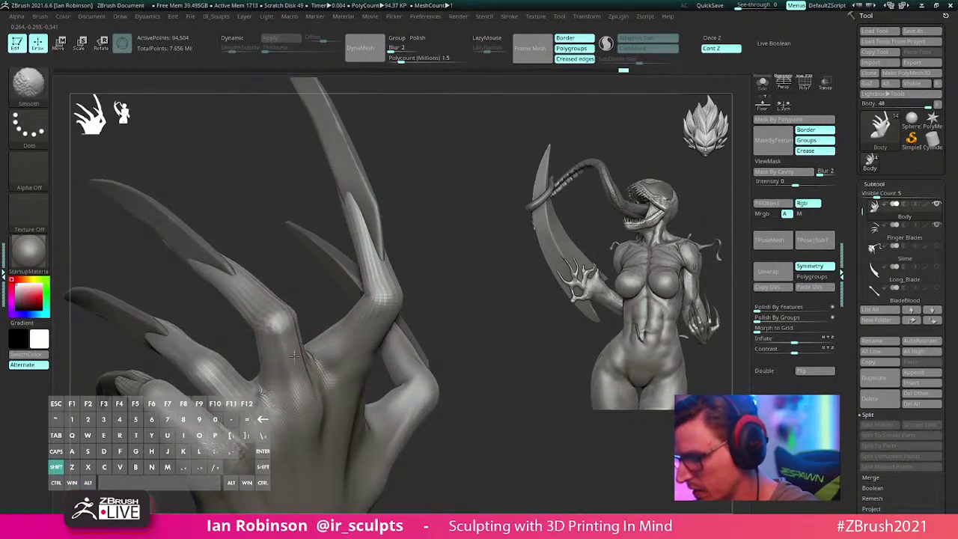
drag(251, 213, 259, 244)
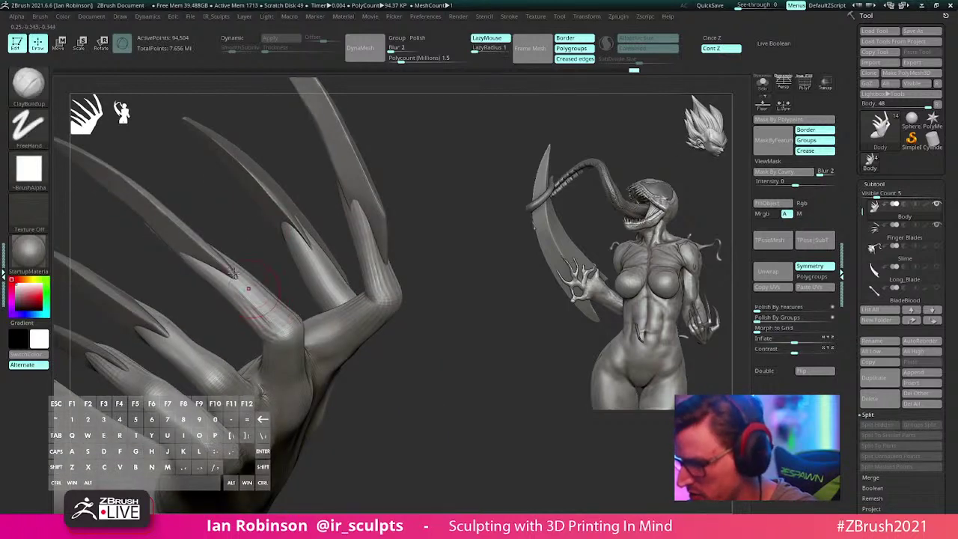
drag(238, 281, 404, 233)
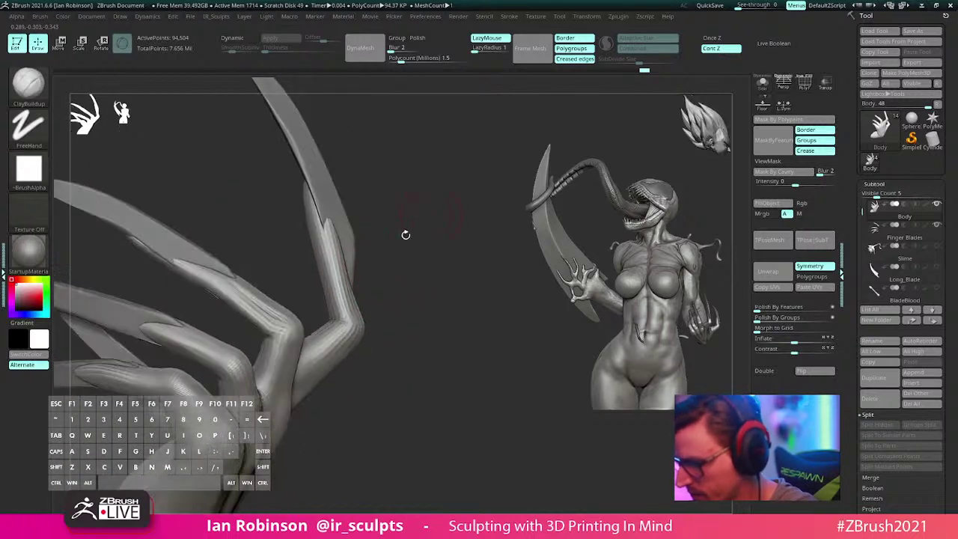
mouse_move(296, 335)
mouse_down()
mouse_move(402, 220)
mouse_move(378, 220)
mouse_move(359, 299)
mouse_move(327, 367)
mouse_move(324, 349)
mouse_up()
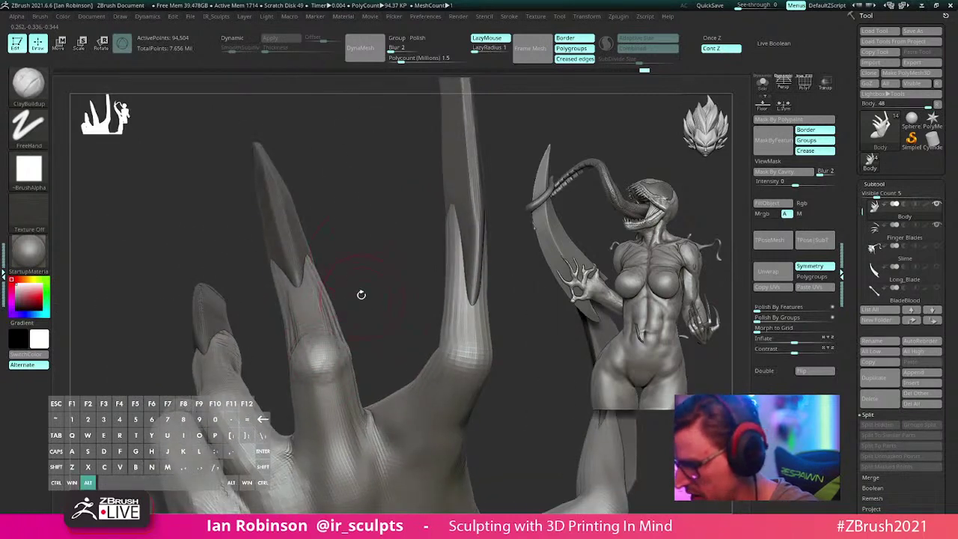
drag(361, 294, 293, 305)
mouse_move(327, 349)
mouse_down()
mouse_move(374, 252)
mouse_move(334, 317)
mouse_move(348, 457)
mouse_up()
Step: Smooth and build up the base knuckles of the ring and little fingers on the back of the hand
key(shift)
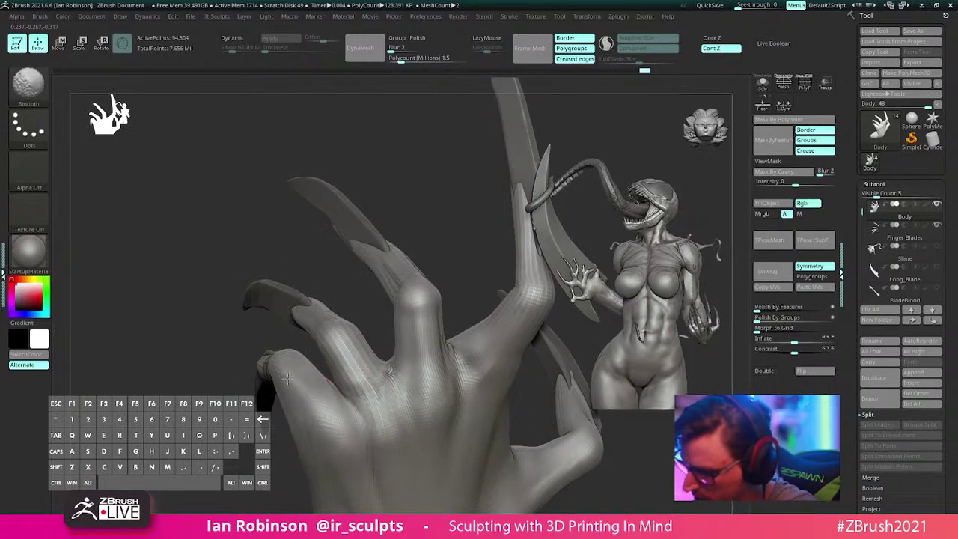
mouse_move(352, 415)
mouse_down()
mouse_move(339, 419)
mouse_move(334, 441)
mouse_up()
mouse_move(355, 391)
alt+right_down()
mouse_move(342, 366)
mouse_move(330, 381)
alt+right_up()
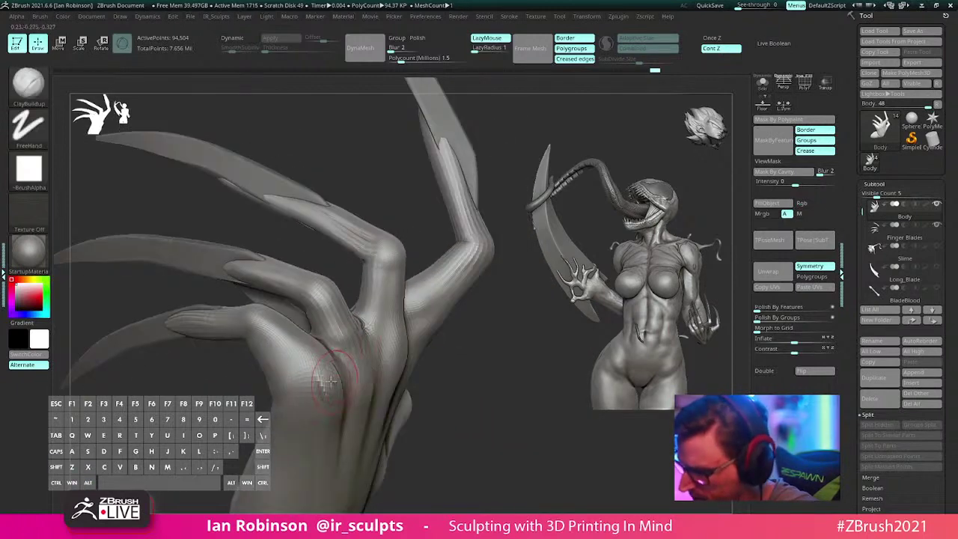
drag(327, 381, 432, 289)
Step: Reshape the inner bend of the little finger using the Move brush with an adjusted draw size
key(b)
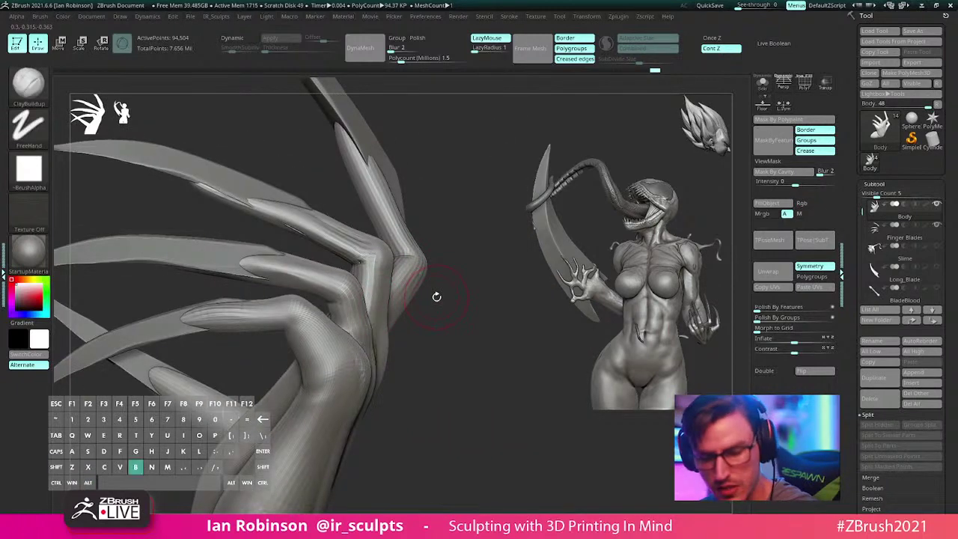
key(m)
key(v)
key(s)
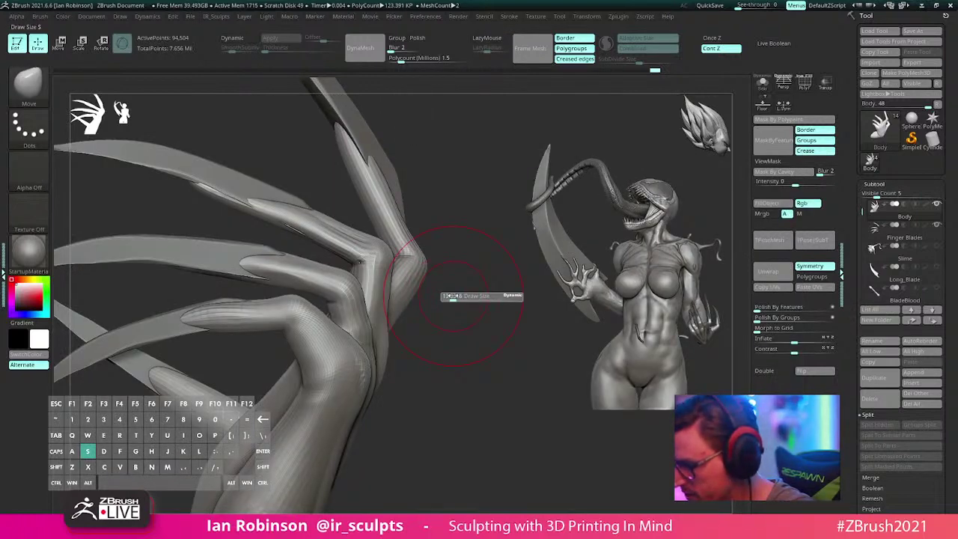
drag(452, 295, 448, 296)
drag(315, 374, 324, 380)
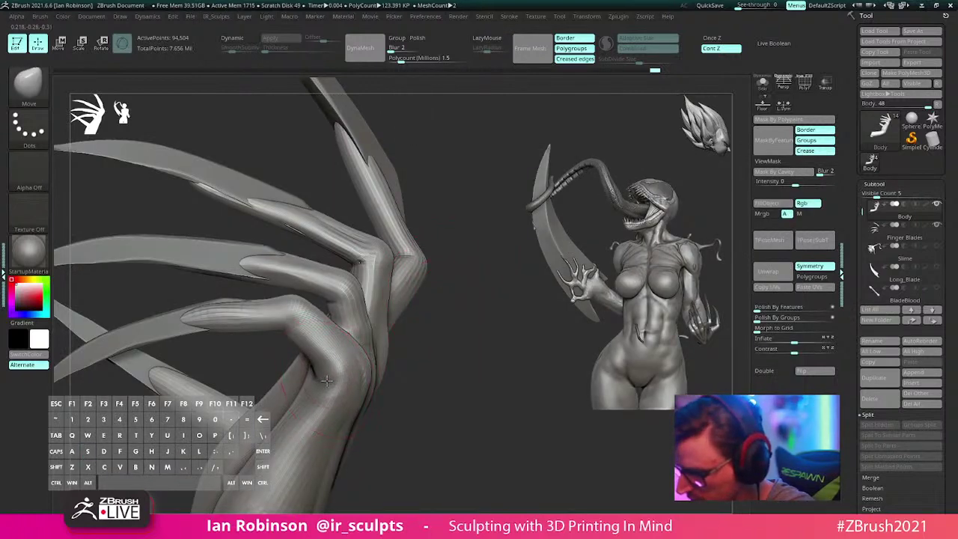
drag(427, 364, 222, 451)
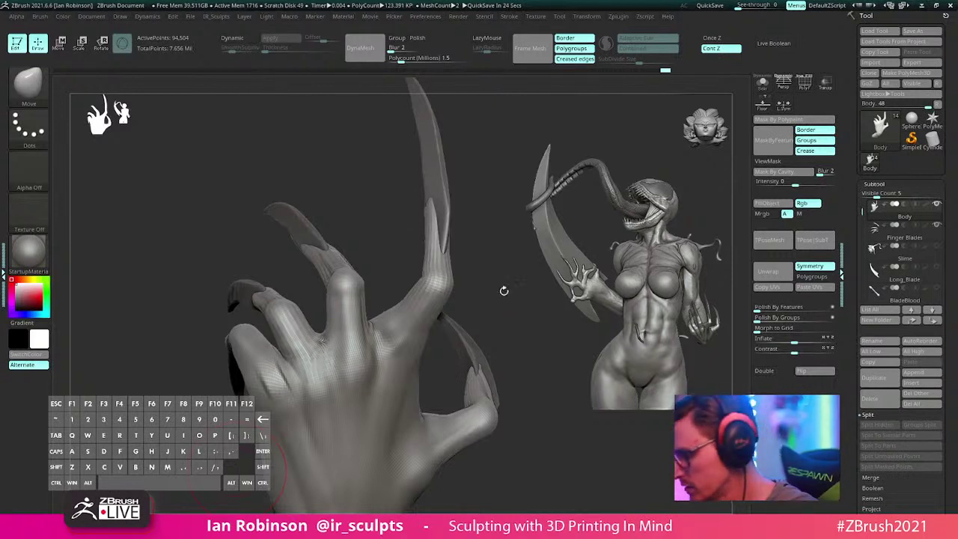
Step: Refine the contours of the outer fingers and smooth the base of the little finger
drag(493, 294, 485, 298)
drag(353, 218, 303, 341)
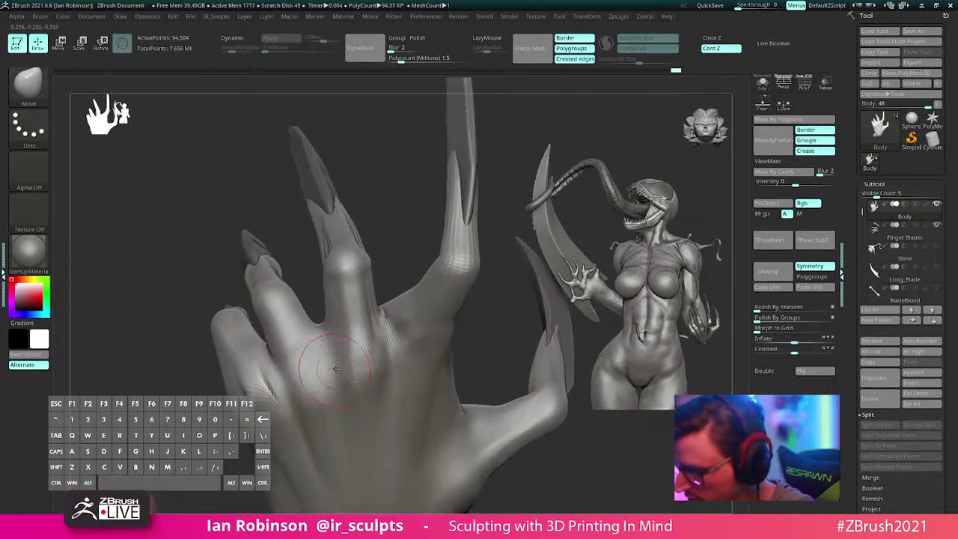
right_drag(335, 369, 364, 368)
shift+drag(256, 378, 266, 387)
mouse_move(349, 351)
right_down()
mouse_move(388, 343)
mouse_move(434, 400)
mouse_move(347, 342)
right_up()
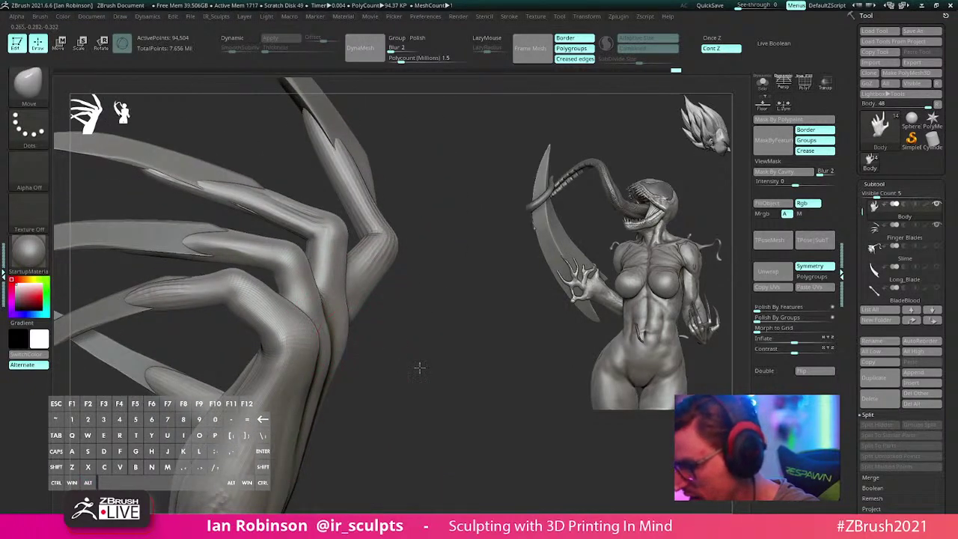
mouse_move(419, 366)
right_down()
mouse_move(323, 359)
mouse_move(360, 326)
mouse_move(357, 293)
mouse_move(399, 283)
mouse_move(321, 342)
mouse_move(329, 363)
mouse_move(422, 267)
mouse_move(452, 267)
mouse_move(415, 292)
mouse_move(457, 289)
mouse_move(412, 278)
mouse_move(421, 284)
mouse_move(322, 350)
right_up()
Step: Build up the palm side of the little finger's lower segment with the ClayBuildup brush
key(b)
key(c)
key(b)
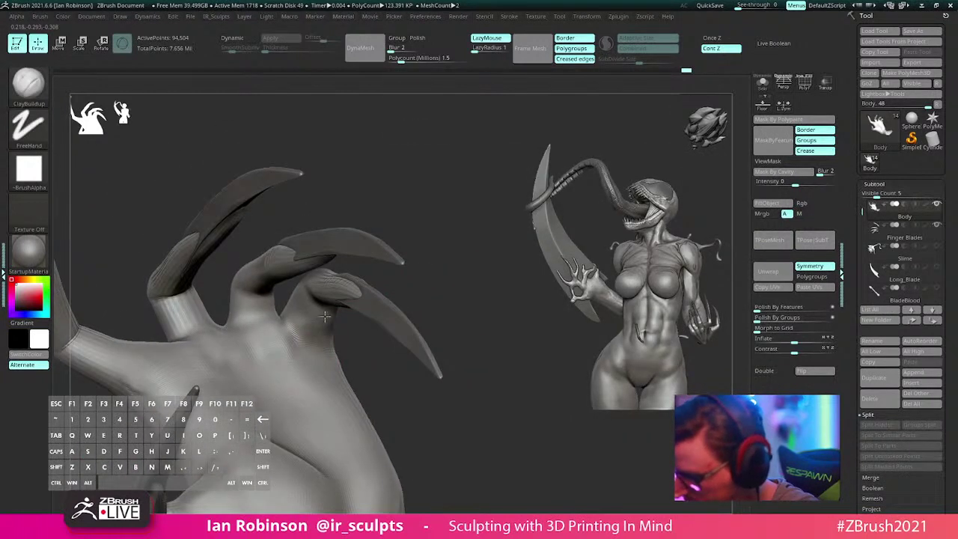
mouse_move(325, 316)
mouse_down()
mouse_move(308, 336)
mouse_move(327, 332)
mouse_move(329, 341)
mouse_up()
alt+right_drag(373, 350, 349, 308)
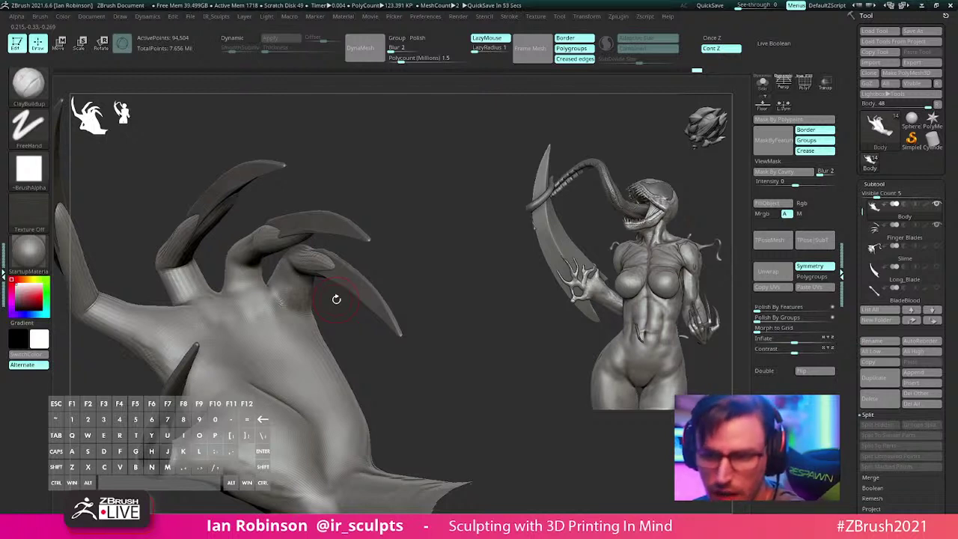
mouse_move(409, 290)
mouse_down()
mouse_move(411, 235)
mouse_move(329, 285)
mouse_up()
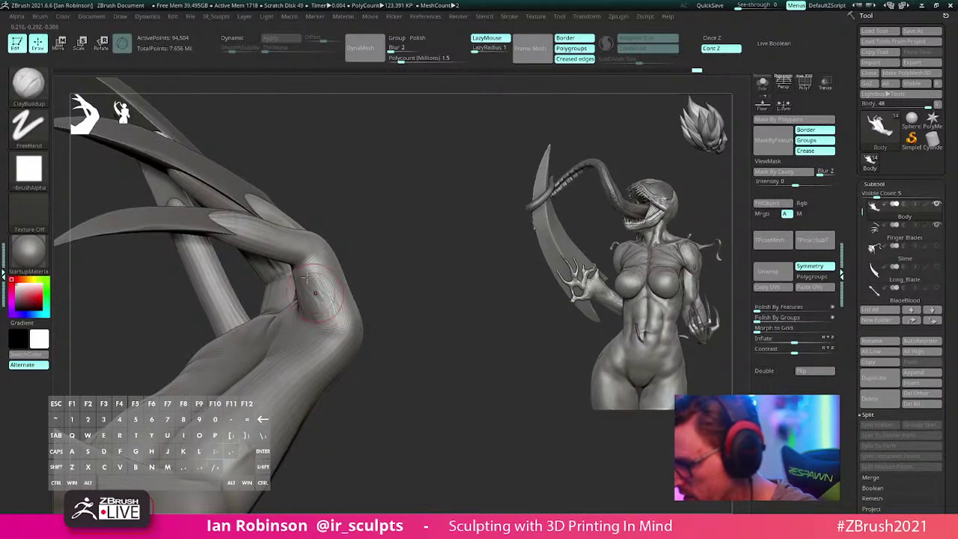
Step: Sculpt the side planes and underside of the little finger between its base and the bent joint
drag(357, 239, 352, 314)
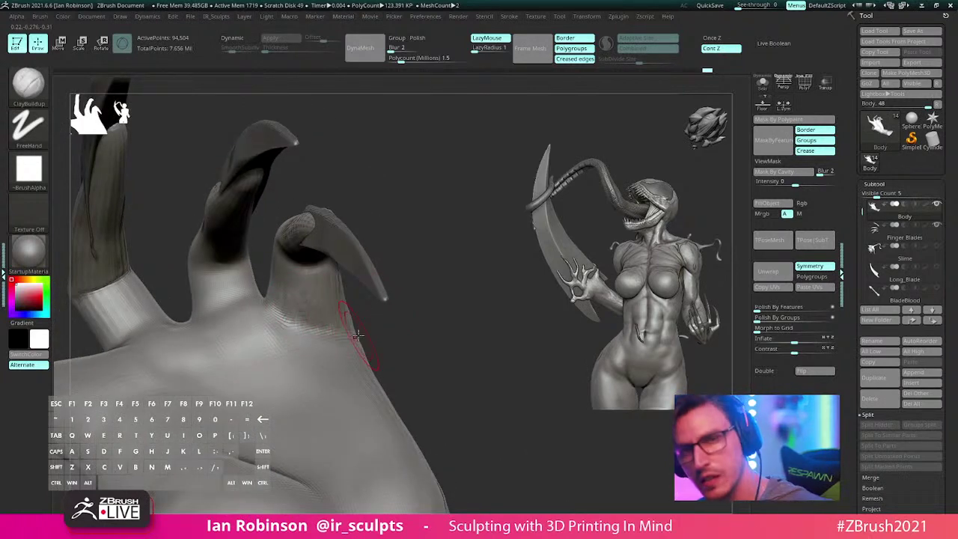
mouse_move(407, 303)
mouse_down()
mouse_move(337, 274)
mouse_move(342, 283)
mouse_up()
drag(407, 250, 466, 173)
drag(289, 314, 367, 269)
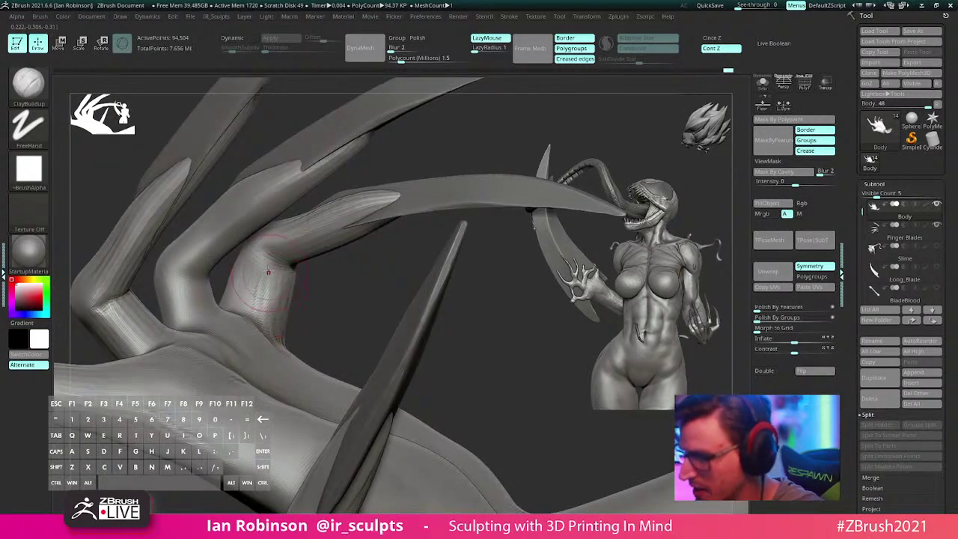
mouse_move(331, 305)
mouse_down()
mouse_move(368, 273)
mouse_move(354, 275)
mouse_up()
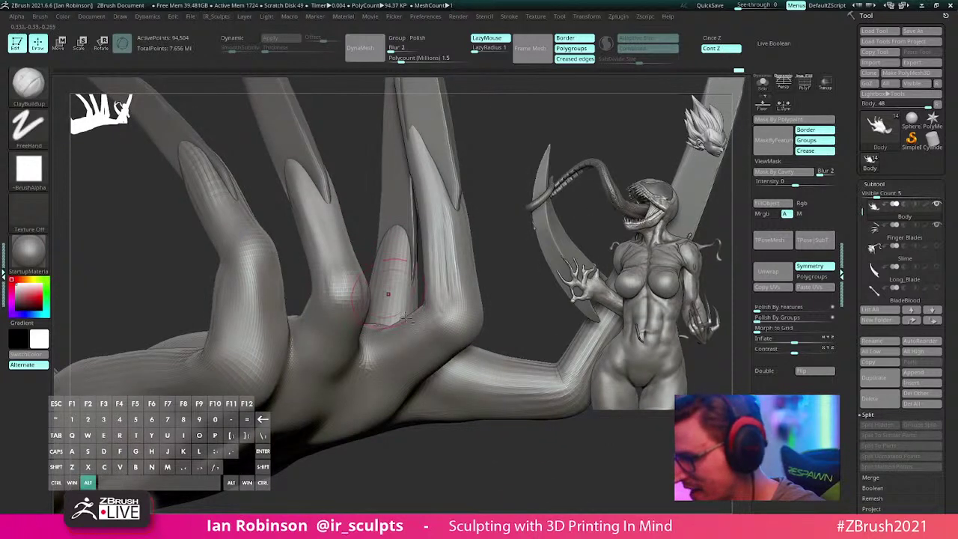
Step: Define the ring finger's middle knuckle and build up its tendon down to the base knuckle
alt+right_drag(389, 265, 244, 283)
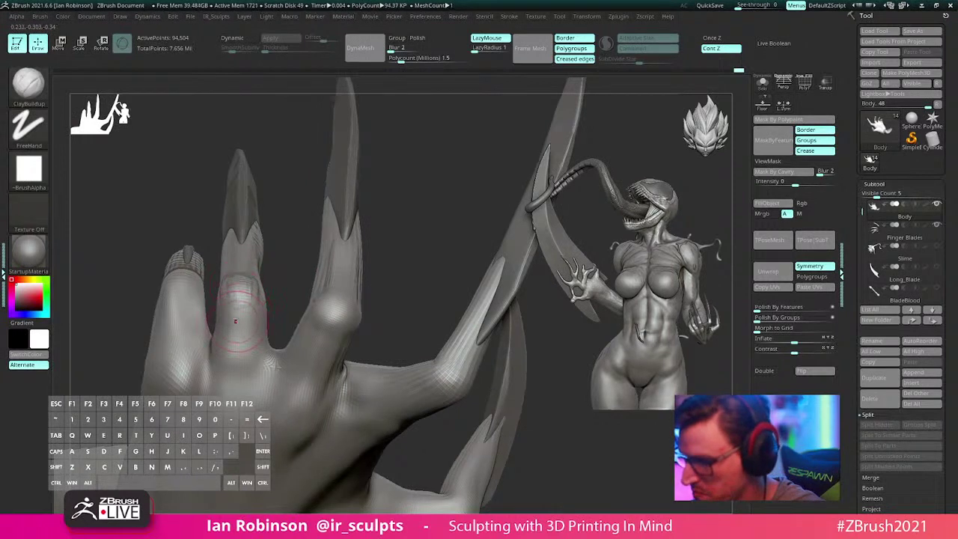
key(alt)
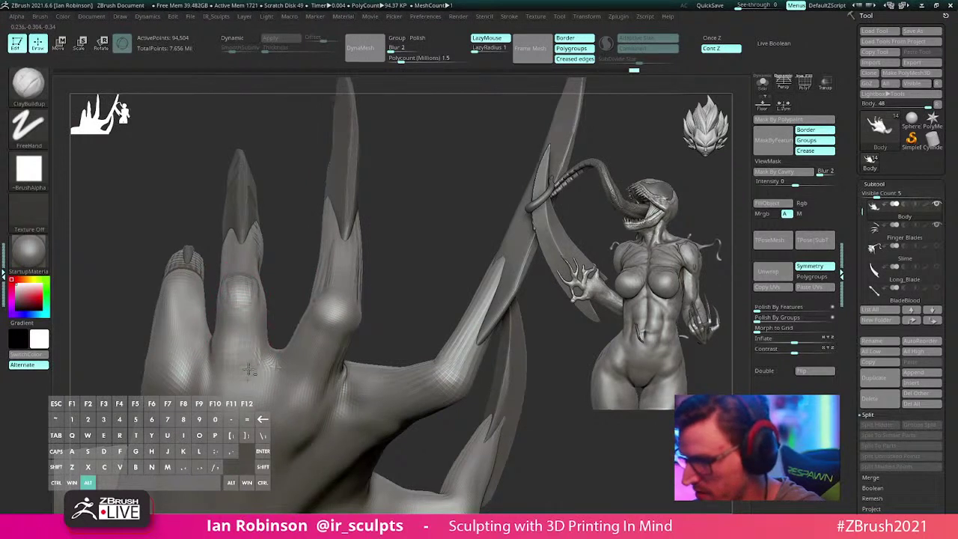
mouse_move(279, 318)
mouse_down()
mouse_move(291, 314)
mouse_move(310, 332)
mouse_up()
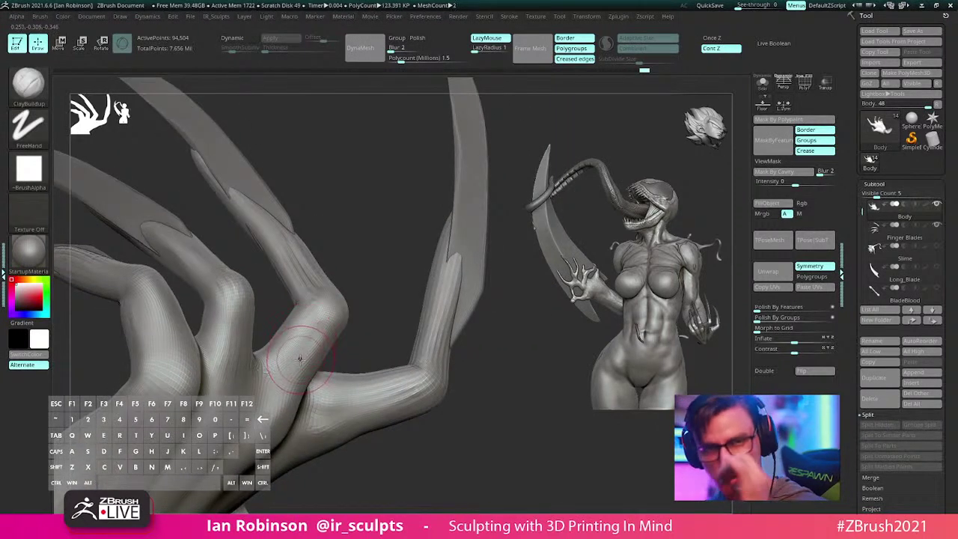
mouse_move(368, 241)
right_down()
mouse_move(364, 249)
mouse_move(392, 180)
mouse_move(214, 344)
right_up()
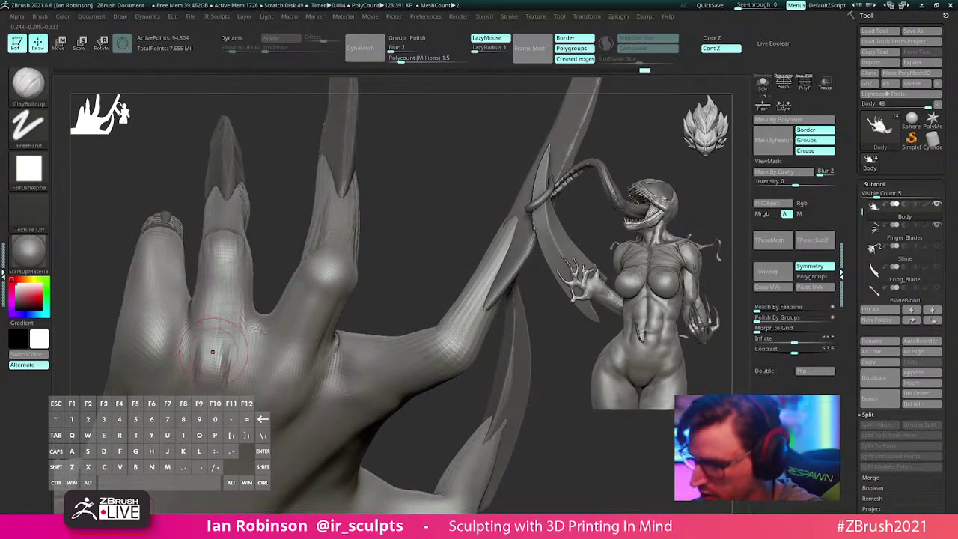
mouse_move(213, 352)
mouse_down()
mouse_move(224, 314)
mouse_move(224, 375)
mouse_move(247, 333)
mouse_move(230, 368)
mouse_up()
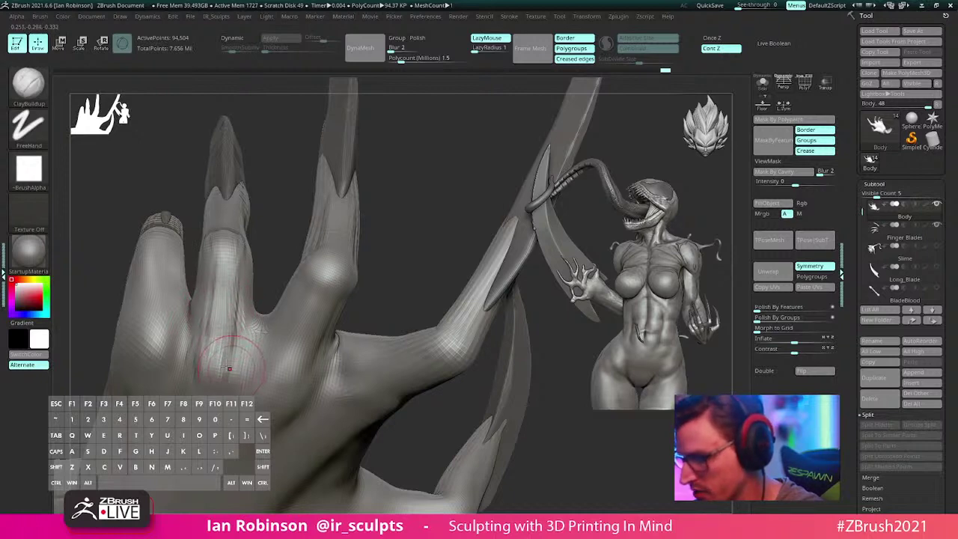
Step: Smooth the finger surfaces and build up the tendon ridge along the index finger's lower segment
mouse_move(427, 203)
right_down()
mouse_move(391, 172)
mouse_move(414, 163)
mouse_move(400, 265)
mouse_move(339, 249)
right_up()
key(shift)
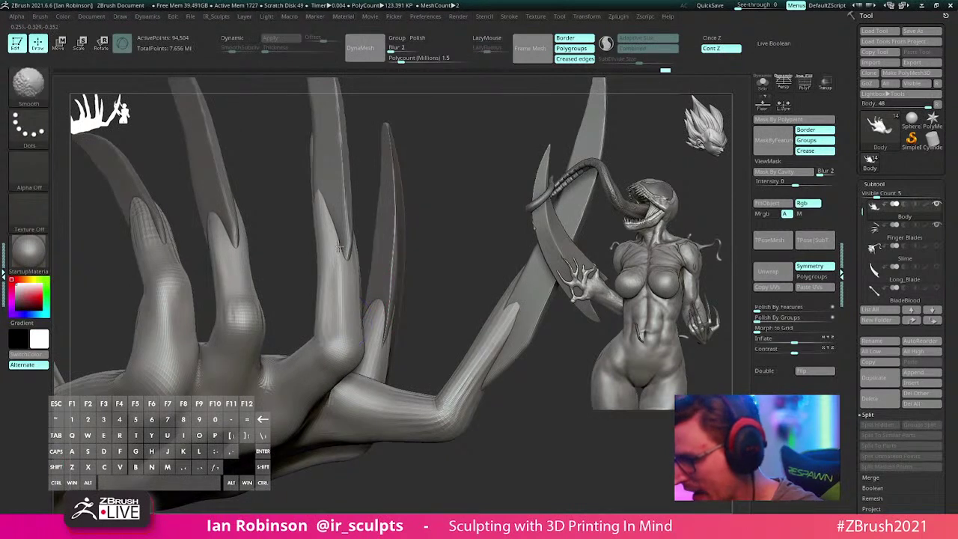
key(l)
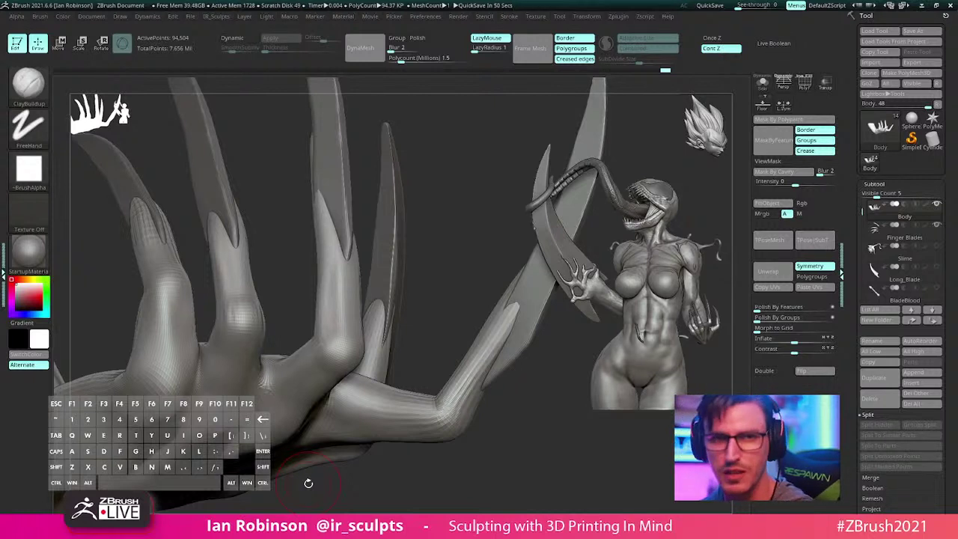
drag(460, 221, 389, 154)
mouse_move(398, 309)
shift+mouse_down()
mouse_move(370, 355)
mouse_move(317, 342)
shift+mouse_up()
mouse_move(410, 401)
mouse_down()
mouse_move(411, 241)
mouse_move(404, 220)
mouse_move(375, 209)
mouse_up()
mouse_move(295, 391)
mouse_down()
mouse_move(261, 396)
mouse_move(263, 408)
mouse_move(257, 391)
mouse_move(290, 385)
mouse_up()
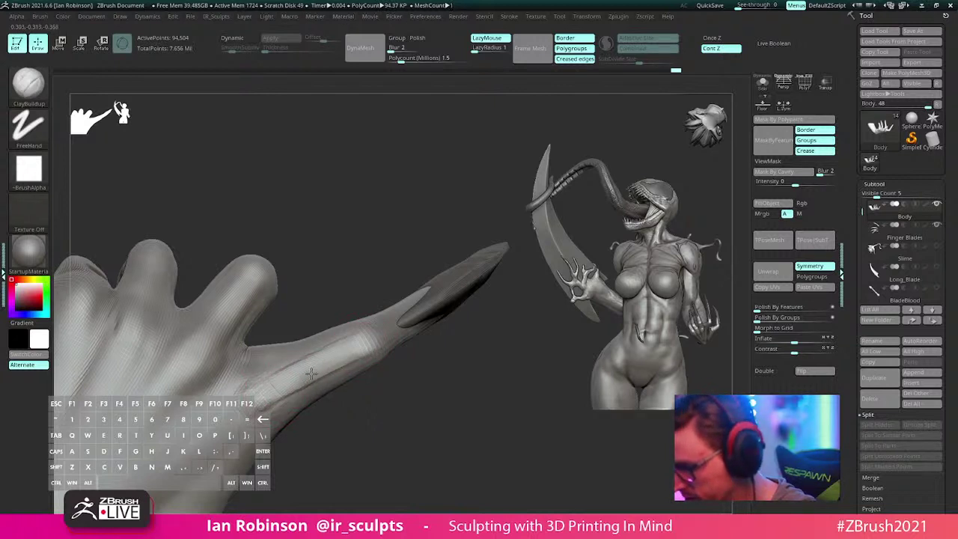
key(shift)
drag(391, 424, 391, 419)
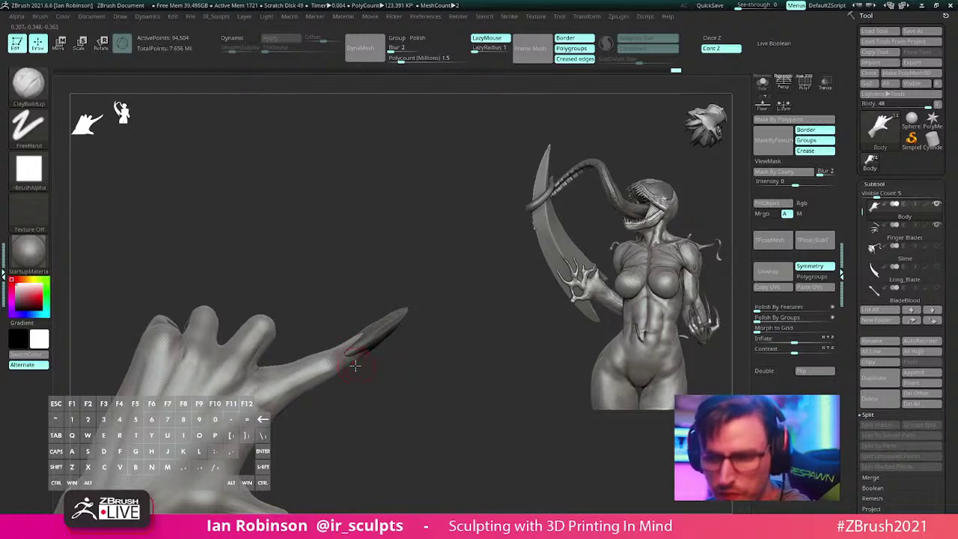
Step: Build up the index finger's bent joint and the form leading to its blade
mouse_move(401, 343)
mouse_down()
mouse_move(424, 381)
mouse_move(434, 364)
mouse_move(469, 397)
mouse_move(455, 386)
mouse_move(374, 429)
mouse_move(351, 361)
mouse_up()
drag(376, 398, 365, 355)
mouse_move(402, 274)
mouse_down()
mouse_move(359, 356)
mouse_move(413, 381)
mouse_move(364, 342)
mouse_move(415, 300)
mouse_up()
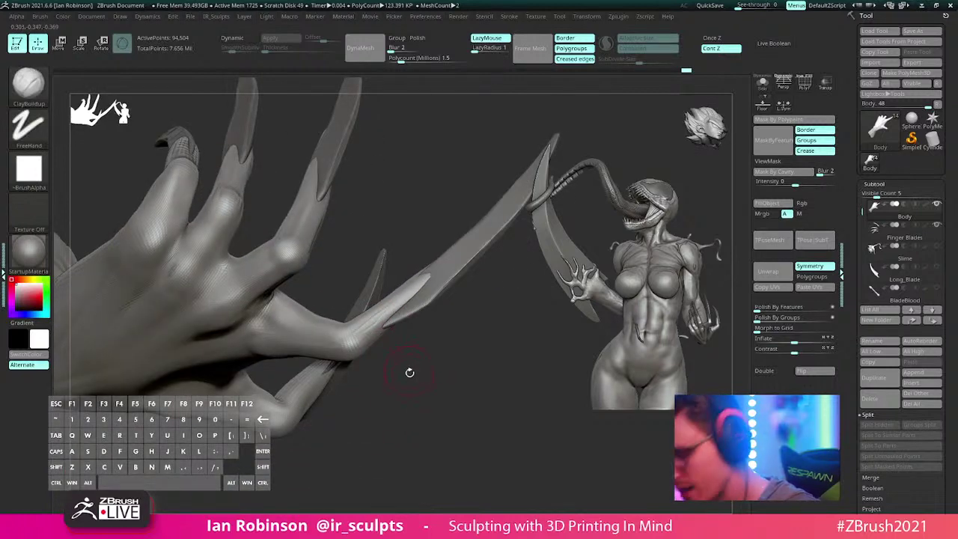
drag(451, 384, 434, 395)
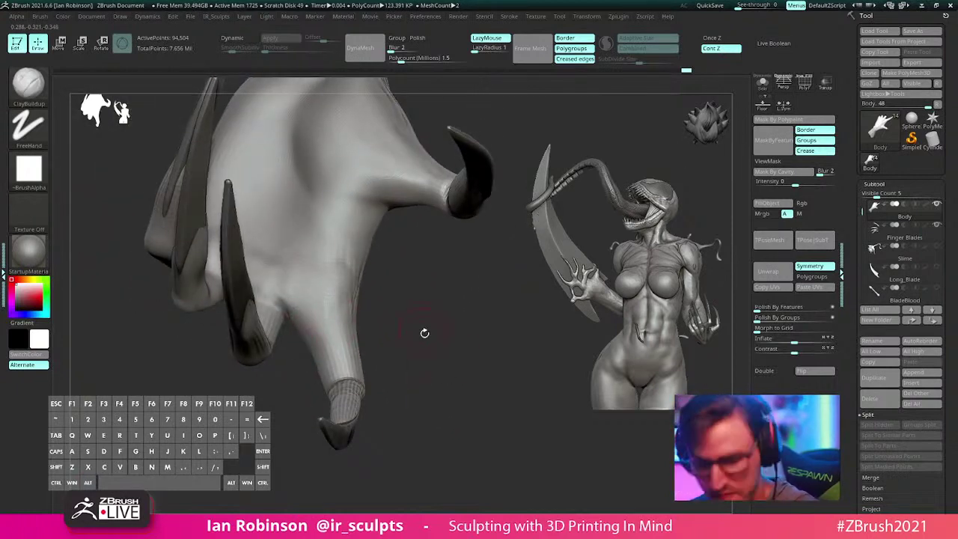
Step: Reshape the index finger's lower segment from the palm side using the Move brush with an adjusted draw size
key(b)
key(m)
key(v)
drag(425, 344, 302, 320)
key(s)
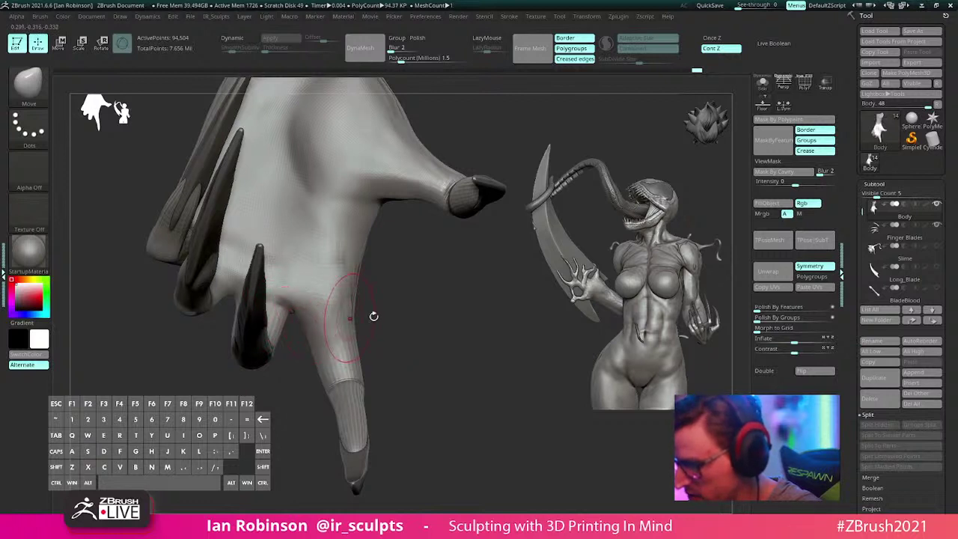
mouse_move(374, 320)
mouse_down()
mouse_move(352, 312)
mouse_move(348, 326)
mouse_up()
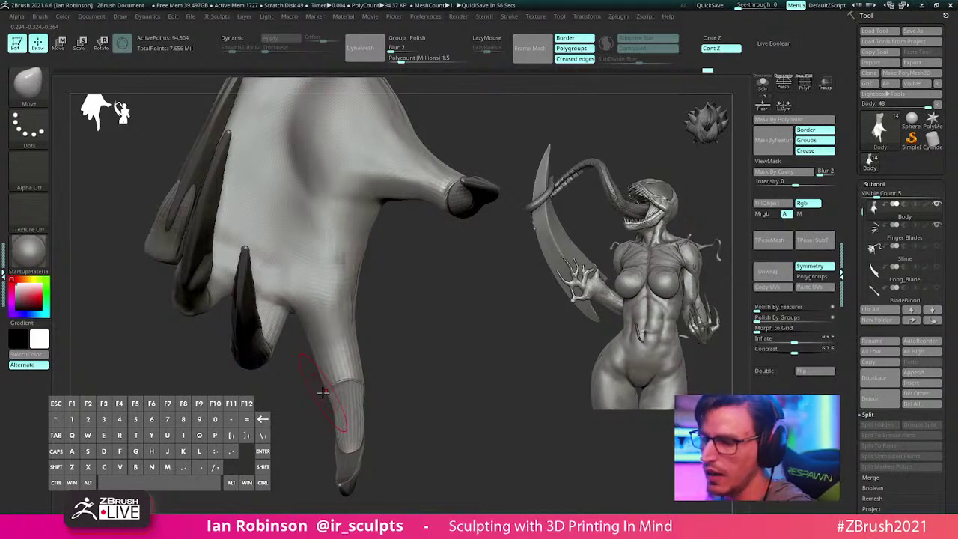
Step: Adjust the outline of the index finger's end segment near its blade and check the neighbouring fingers' contours
drag(427, 336, 393, 329)
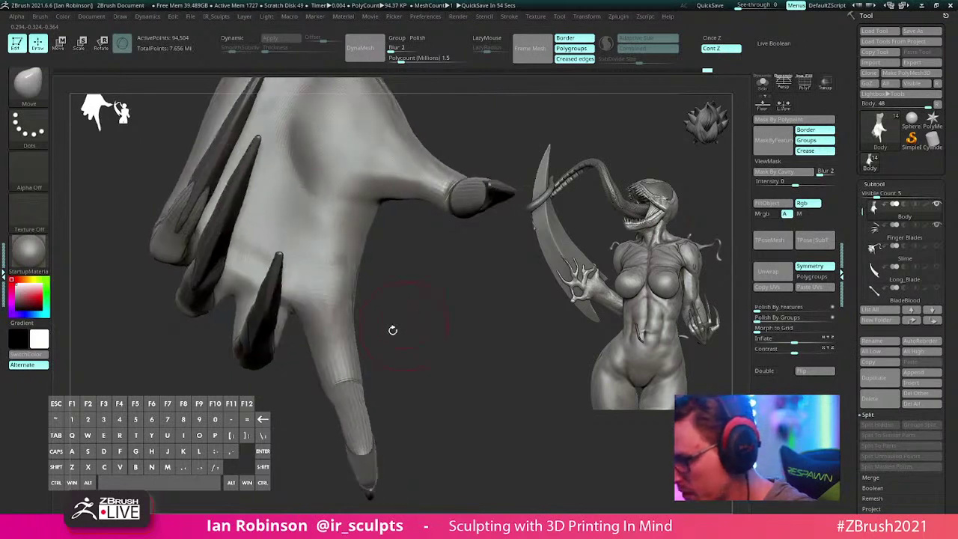
mouse_move(397, 375)
mouse_down()
mouse_move(406, 368)
mouse_move(403, 349)
mouse_up()
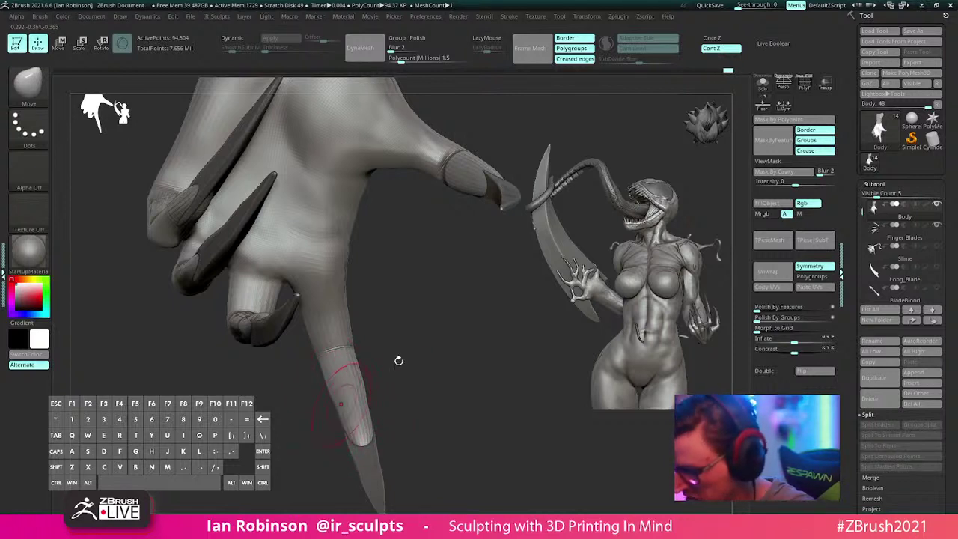
drag(398, 360, 342, 362)
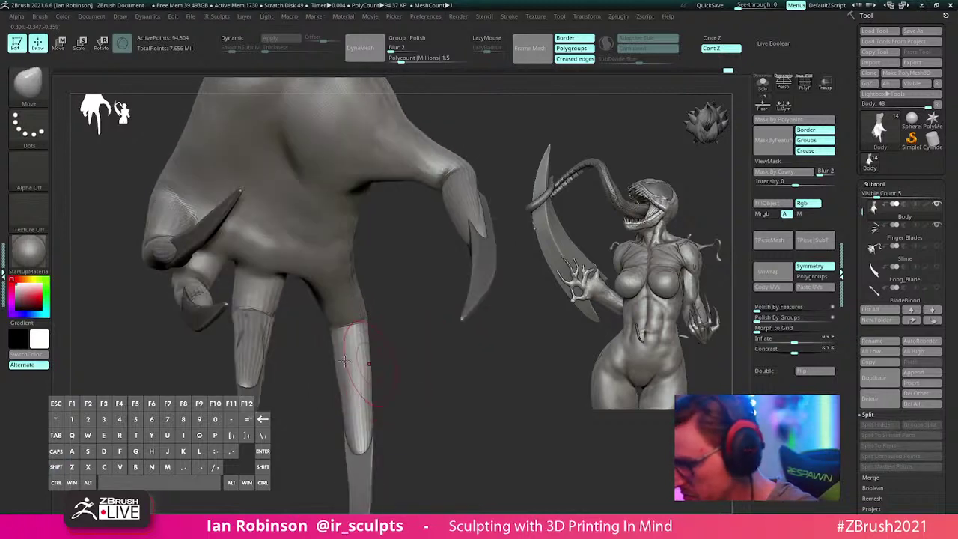
mouse_move(437, 370)
mouse_down()
mouse_move(234, 349)
mouse_move(203, 314)
mouse_up()
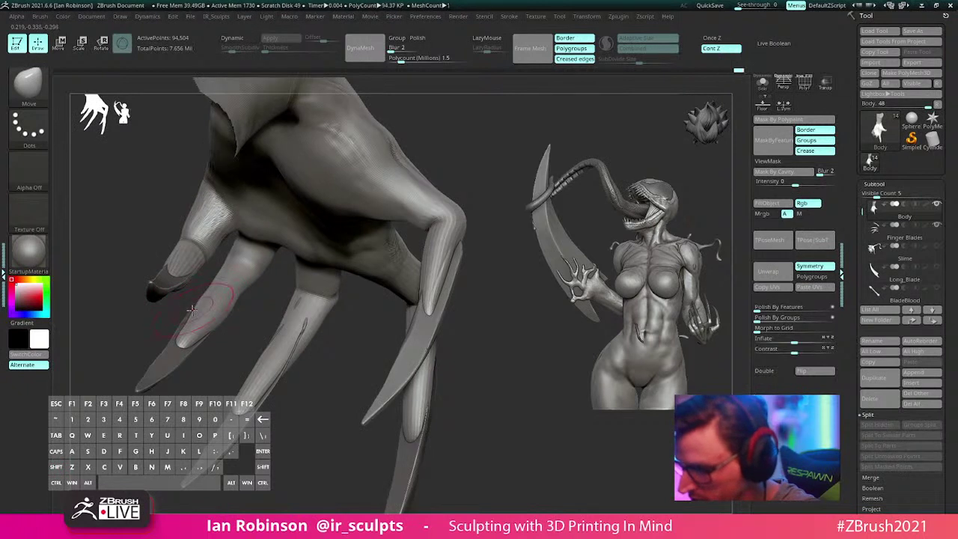
Step: Turn off BackfaceMask for the Move brush and adjust the ring finger's shape
key(space)
key(2)
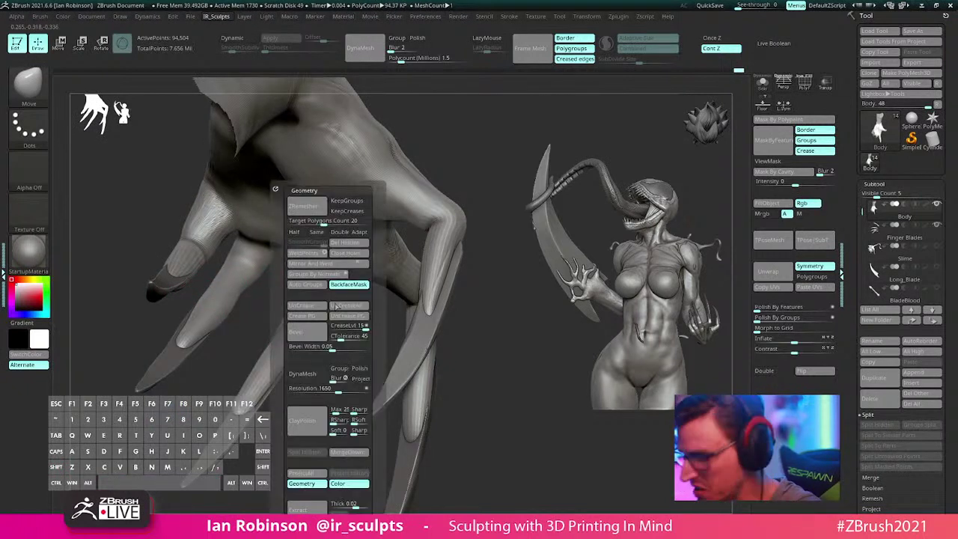
click(350, 286)
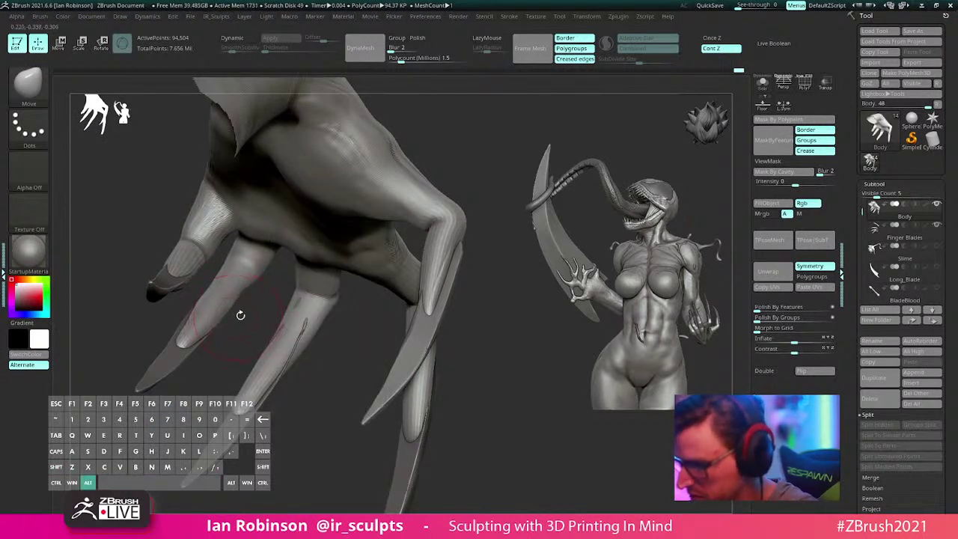
drag(240, 315, 392, 346)
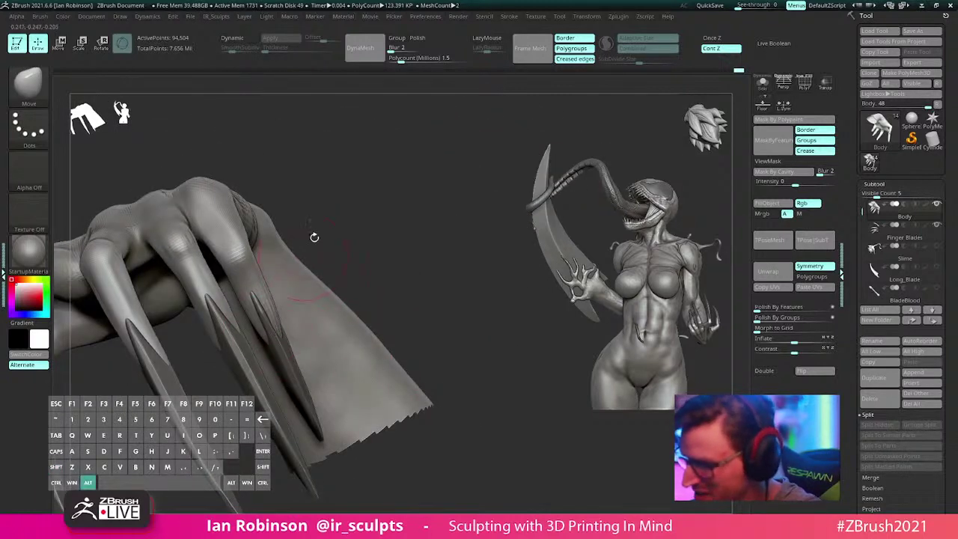
drag(314, 237, 409, 245)
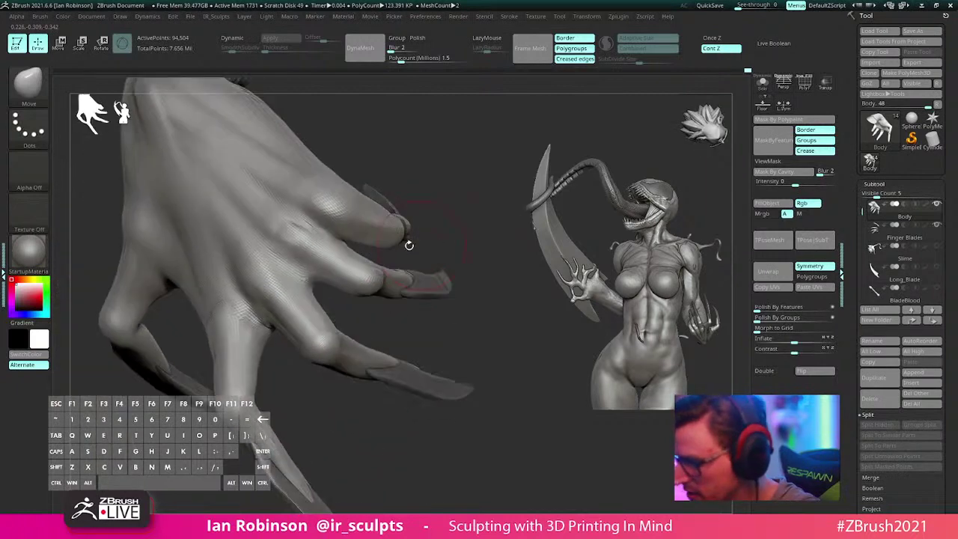
Step: Build up the index finger's base knuckle with the ClayBuildup brush and smooth the strokes into the back of the hand
drag(412, 342, 386, 331)
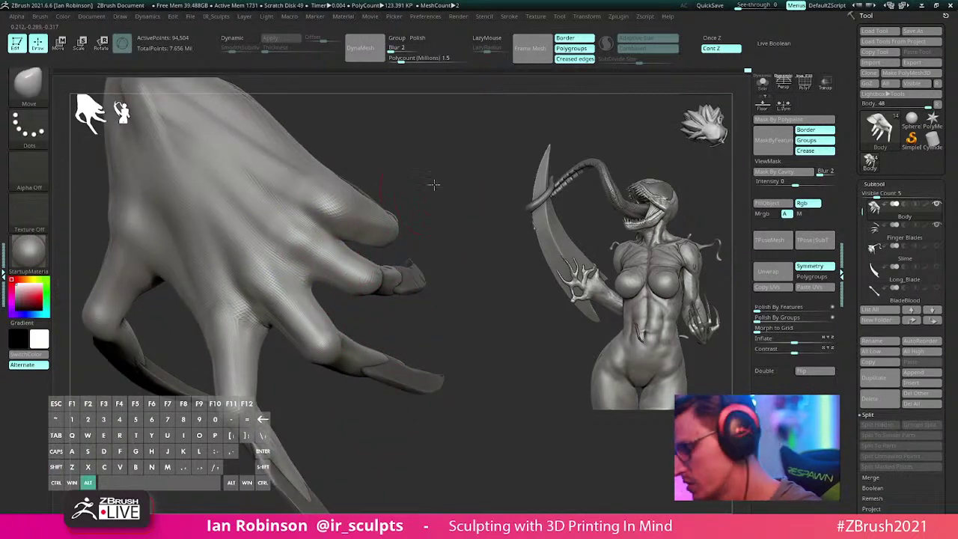
drag(434, 184, 429, 193)
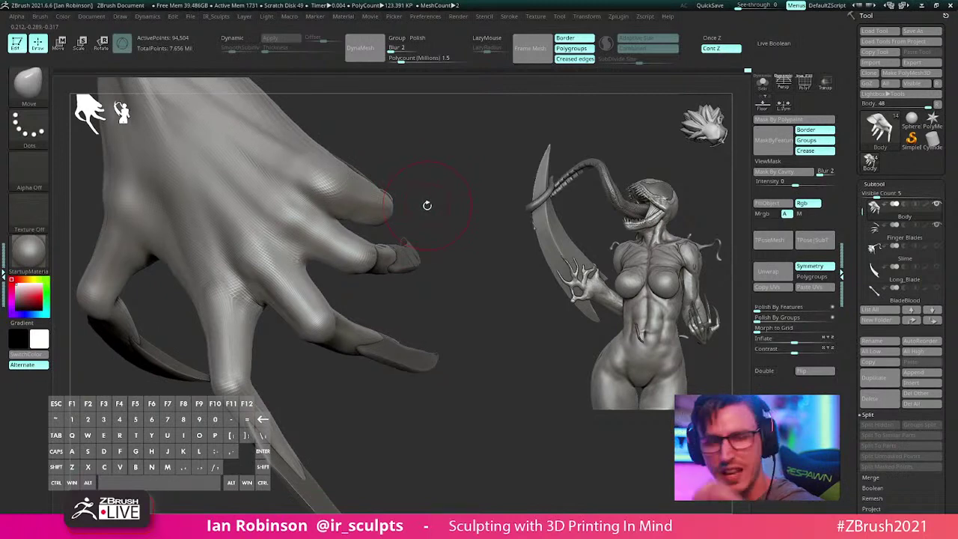
mouse_move(428, 221)
mouse_down()
mouse_move(487, 276)
mouse_move(436, 291)
mouse_move(389, 247)
mouse_up()
key(b)
key(c)
key(b)
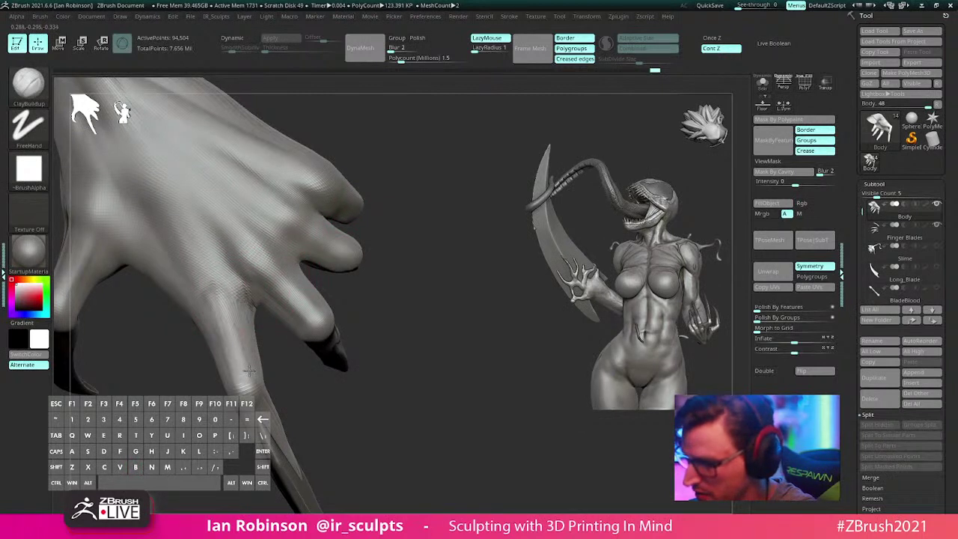
drag(417, 160, 226, 354)
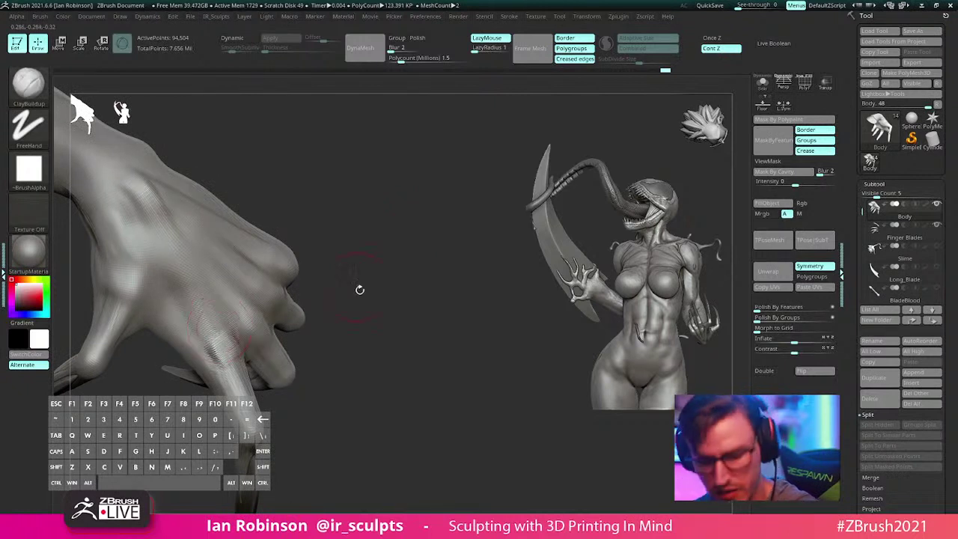
drag(359, 289, 380, 244)
key(shift)
mouse_move(222, 348)
shift+mouse_down()
mouse_move(180, 280)
mouse_move(155, 213)
shift+mouse_up()
Step: Adjust the brush's draw size and add form where the thumb's base meets the wrist
mouse_move(293, 137)
alt+mouse_down()
mouse_move(372, 197)
mouse_move(285, 199)
mouse_move(235, 229)
alt+mouse_up()
key(s)
click(254, 200)
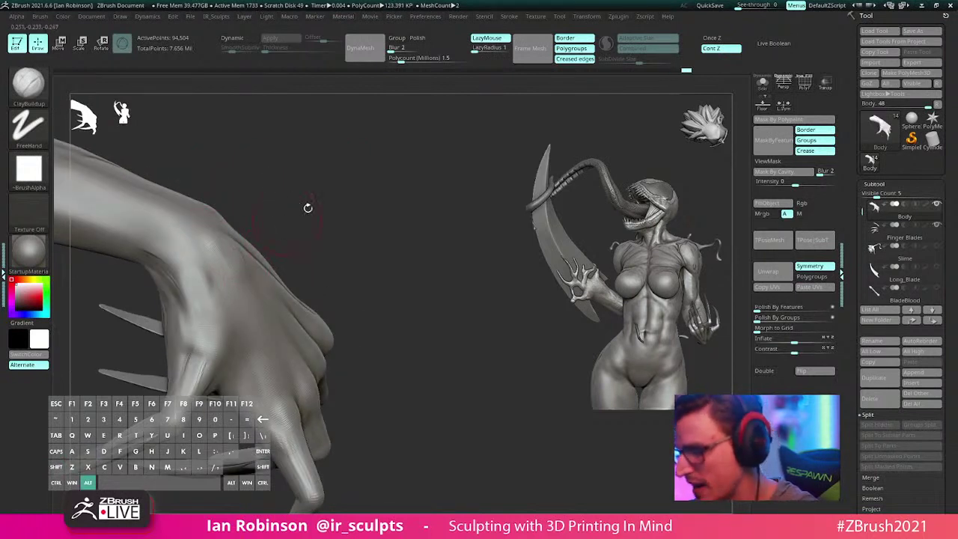
drag(310, 208, 297, 200)
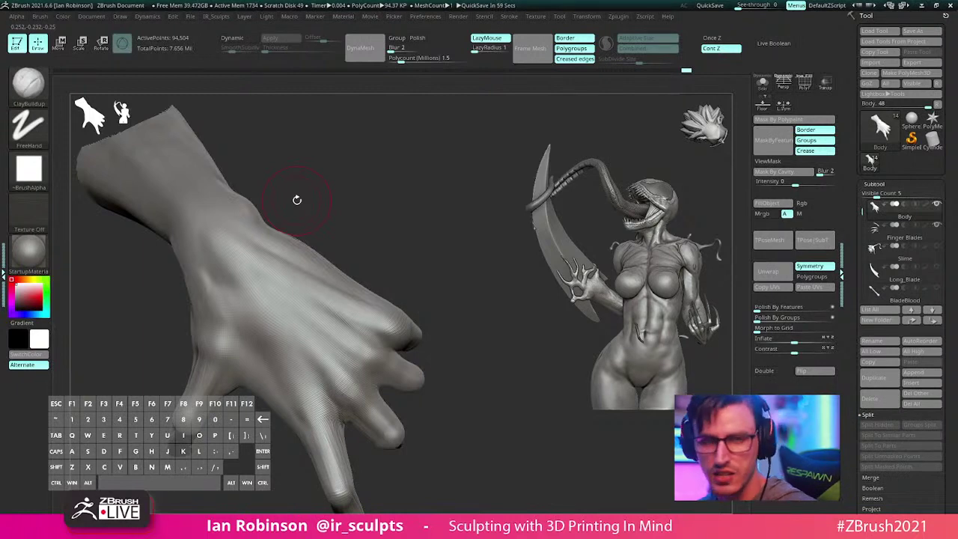
drag(404, 235, 321, 244)
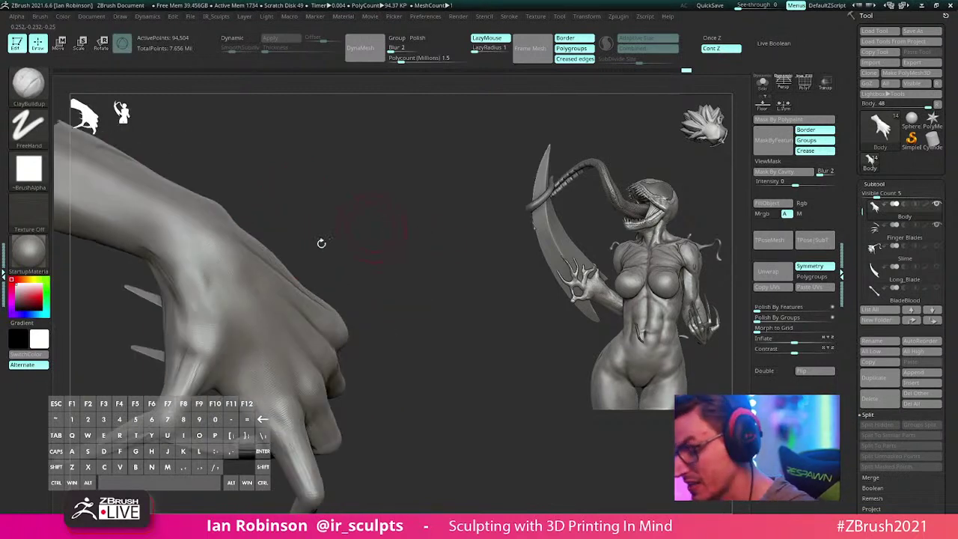
mouse_move(374, 206)
mouse_down()
mouse_move(328, 191)
mouse_move(300, 217)
mouse_up()
drag(299, 217, 268, 246)
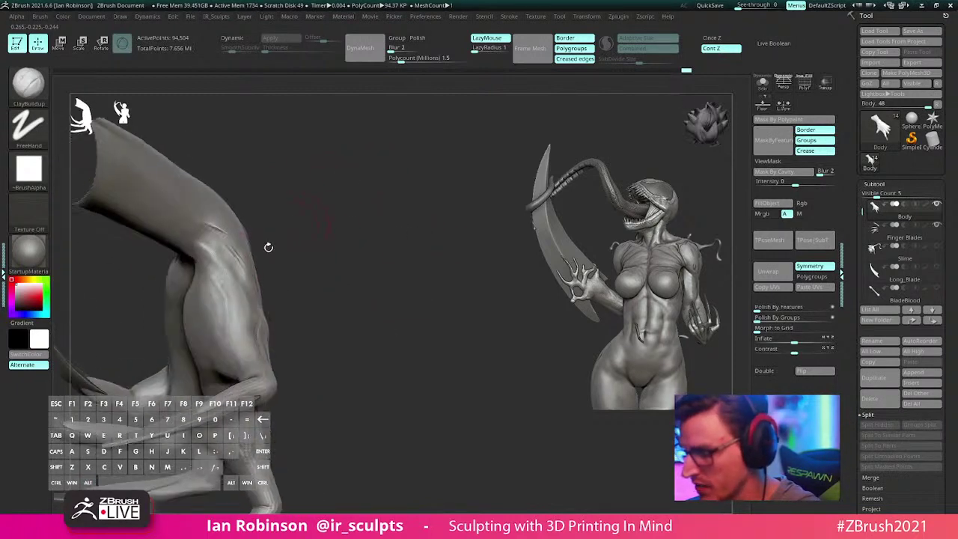
drag(221, 278, 220, 256)
Step: Build up the heel of the palm just below the wrist crease
alt+drag(261, 218, 303, 225)
drag(303, 224, 345, 237)
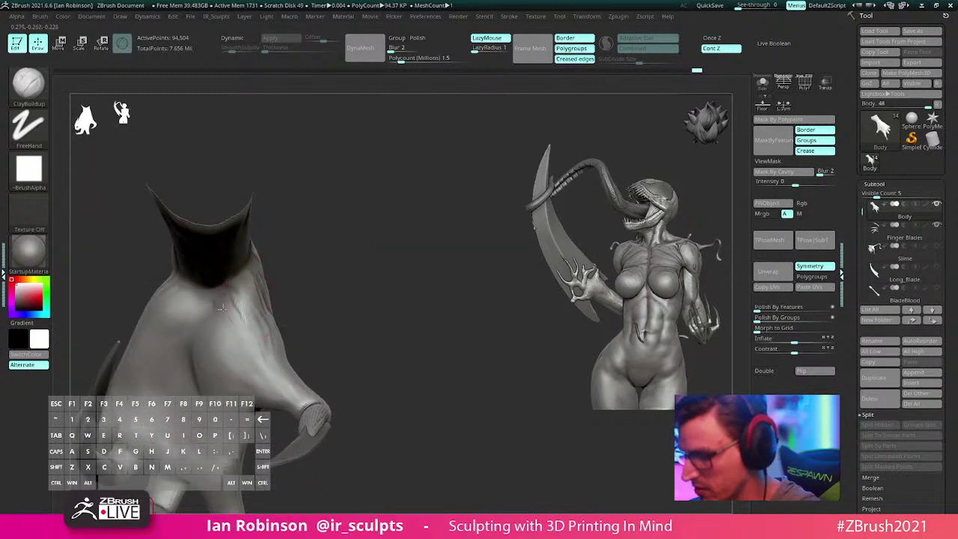
drag(189, 307, 205, 298)
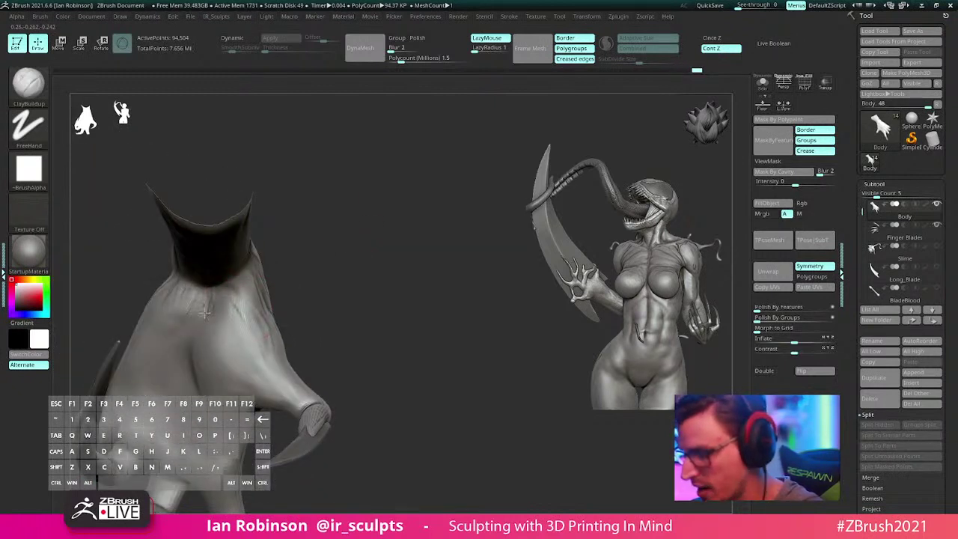
drag(311, 256, 251, 275)
mouse_move(305, 264)
alt+mouse_down()
mouse_move(296, 279)
mouse_move(318, 274)
alt+mouse_up()
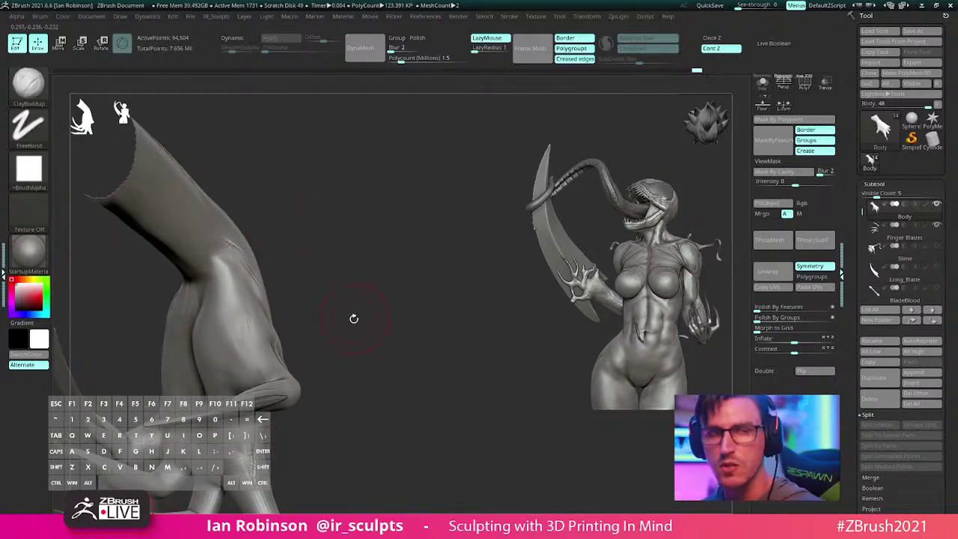
Step: Build up the little-finger side of the palm below the wrist with ClayBuildup strokes
mouse_move(352, 267)
mouse_down()
mouse_move(397, 274)
mouse_move(391, 242)
mouse_move(375, 262)
mouse_up()
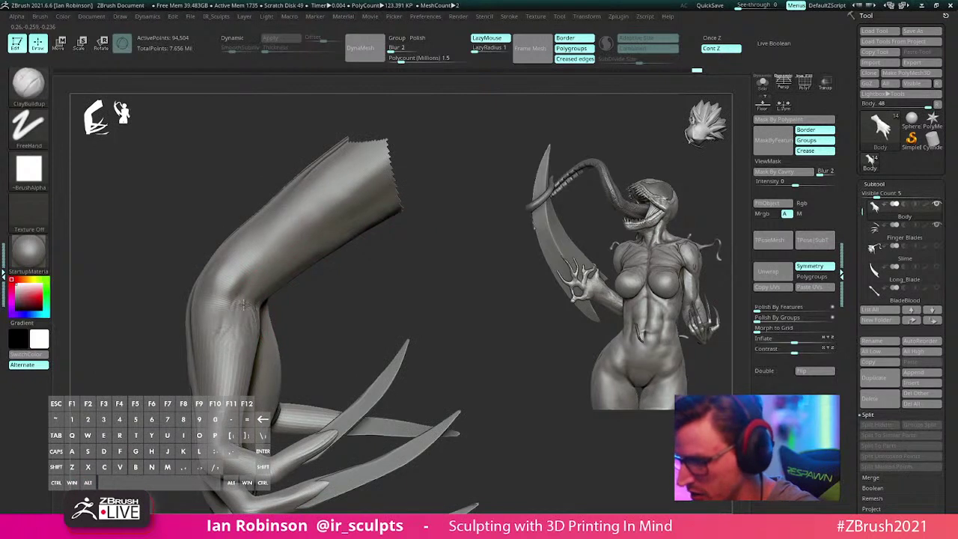
mouse_move(231, 334)
mouse_down()
mouse_move(224, 310)
mouse_move(252, 313)
mouse_up()
drag(337, 317, 294, 321)
drag(371, 285, 334, 310)
mouse_move(279, 341)
mouse_down()
mouse_move(270, 359)
mouse_move(247, 326)
mouse_move(285, 332)
mouse_move(293, 348)
mouse_move(241, 324)
mouse_up()
mouse_move(454, 259)
alt+mouse_down()
mouse_move(434, 252)
mouse_move(280, 327)
mouse_move(267, 342)
mouse_move(286, 411)
alt+mouse_up()
mouse_move(388, 258)
alt+mouse_down()
mouse_move(382, 231)
mouse_move(382, 263)
alt+mouse_up()
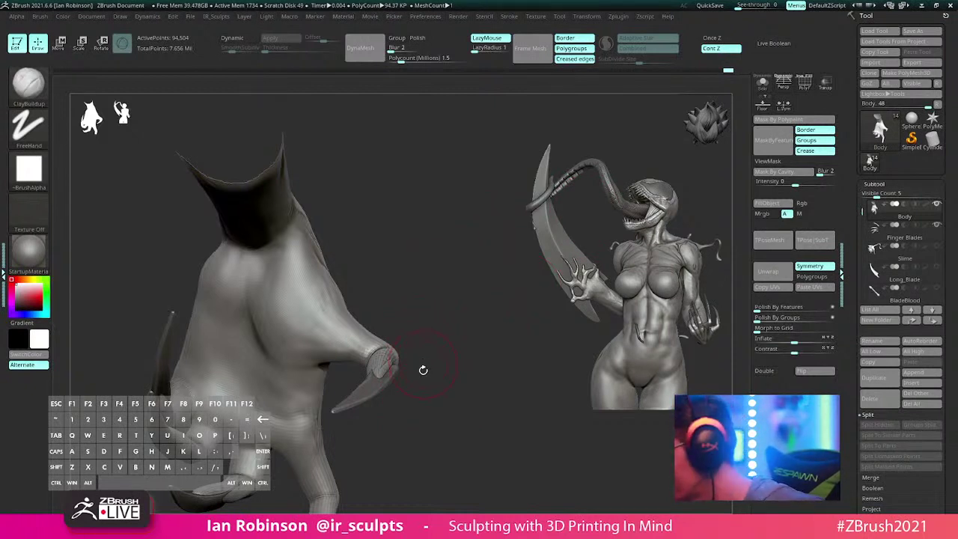
Step: Shape the fleshy thumb pad on the palm between the wrist and the thumb, and smooth its surface
drag(423, 370, 464, 328)
drag(465, 377, 470, 375)
drag(426, 222, 479, 239)
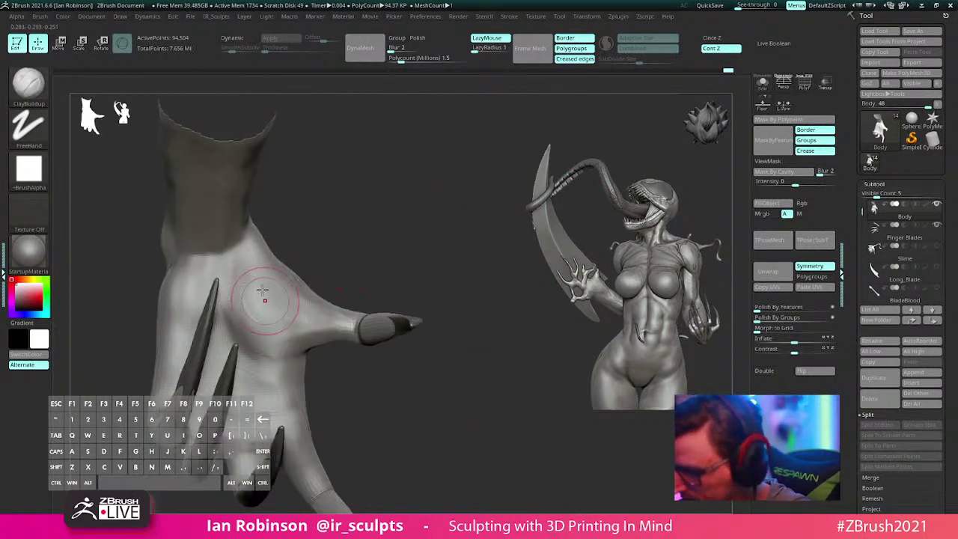
right_drag(292, 305, 248, 304)
shift+drag(247, 304, 279, 353)
alt+drag(363, 187, 374, 210)
drag(254, 301, 240, 300)
mouse_move(396, 234)
mouse_down()
mouse_move(295, 264)
mouse_move(307, 276)
mouse_up()
mouse_move(378, 228)
mouse_down()
mouse_move(300, 262)
mouse_move(359, 254)
mouse_move(310, 262)
mouse_move(297, 235)
mouse_move(458, 173)
mouse_up()
key(2)
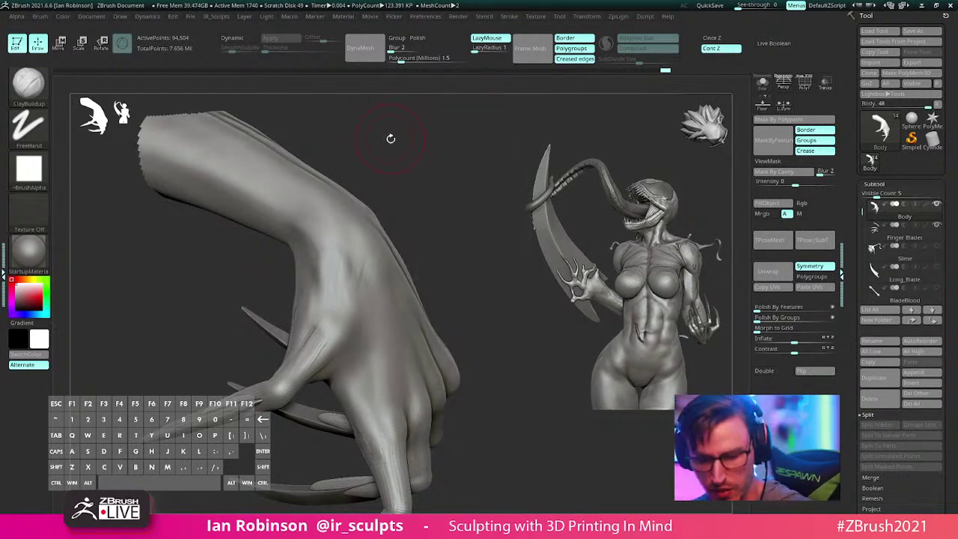
key(2)
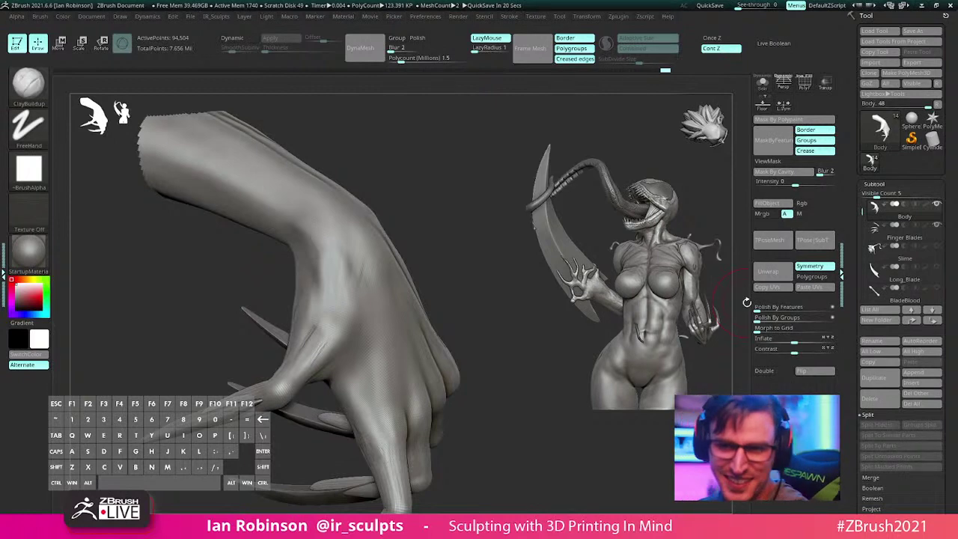
Step: Refine the thumb side of the hand, building up the form running from the wrist into the thumb
drag(463, 236, 340, 259)
drag(415, 161, 300, 247)
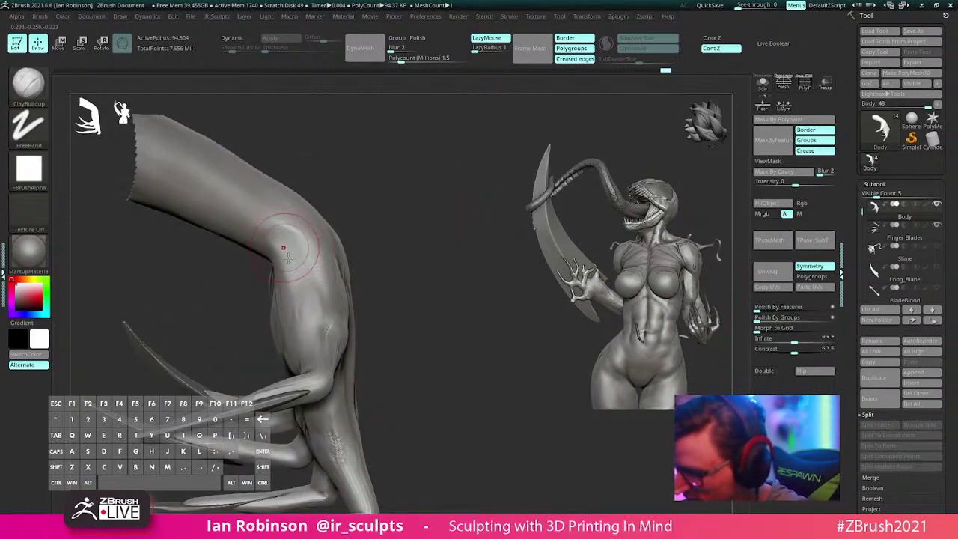
right_drag(275, 246, 384, 182)
drag(278, 290, 301, 306)
mouse_move(310, 303)
right_down()
mouse_move(289, 288)
mouse_move(379, 199)
mouse_move(347, 218)
mouse_move(377, 214)
mouse_move(383, 177)
mouse_move(404, 179)
mouse_move(353, 331)
right_up()
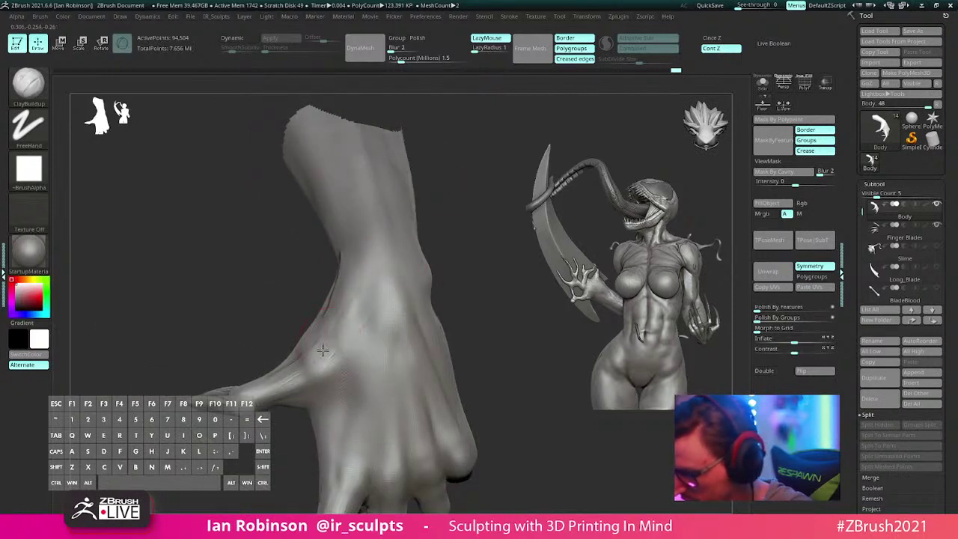
Step: Build up the web beside the thumb and the ridge leading to the index knuckle, and smooth the ridge
mouse_move(374, 288)
right_down()
mouse_move(436, 164)
mouse_move(453, 198)
mouse_move(474, 197)
mouse_move(473, 210)
mouse_move(312, 288)
right_up()
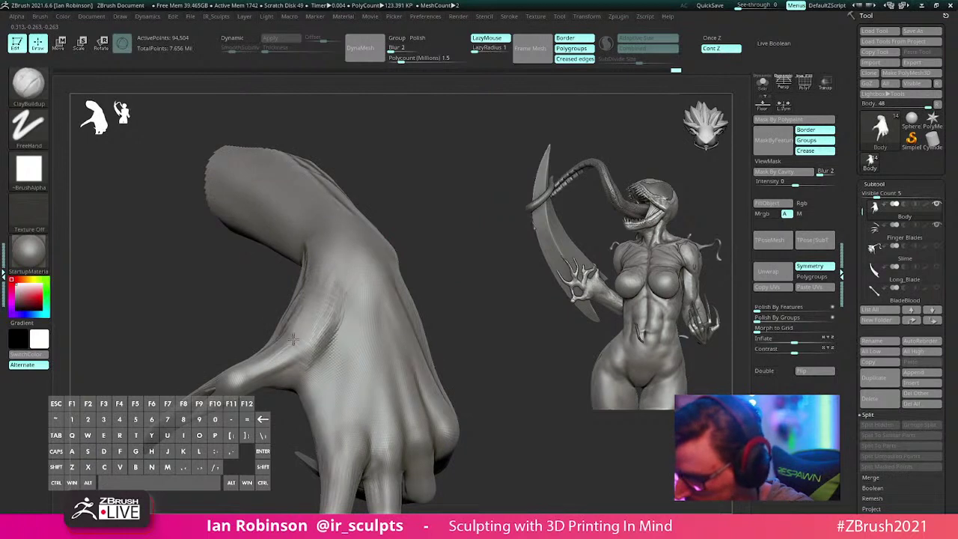
right_drag(293, 339, 431, 214)
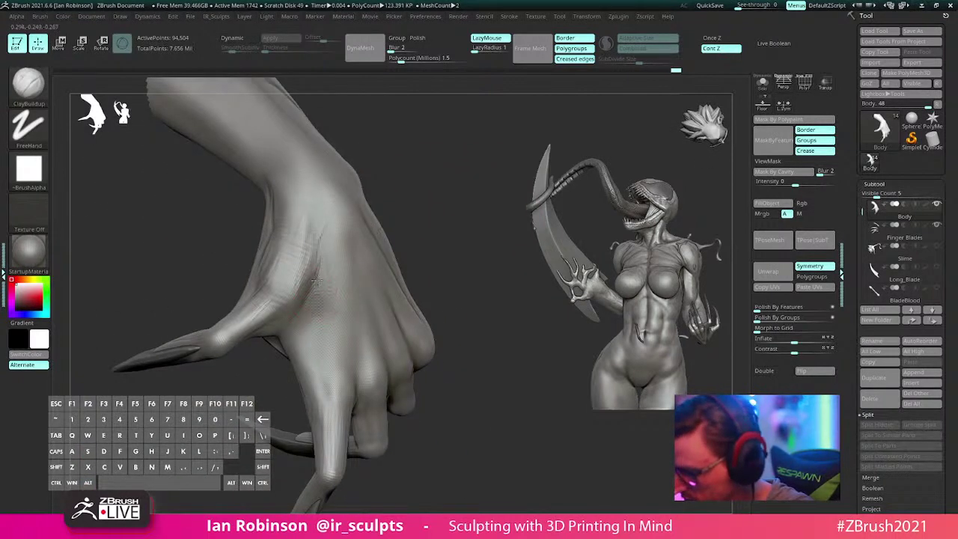
drag(316, 280, 332, 393)
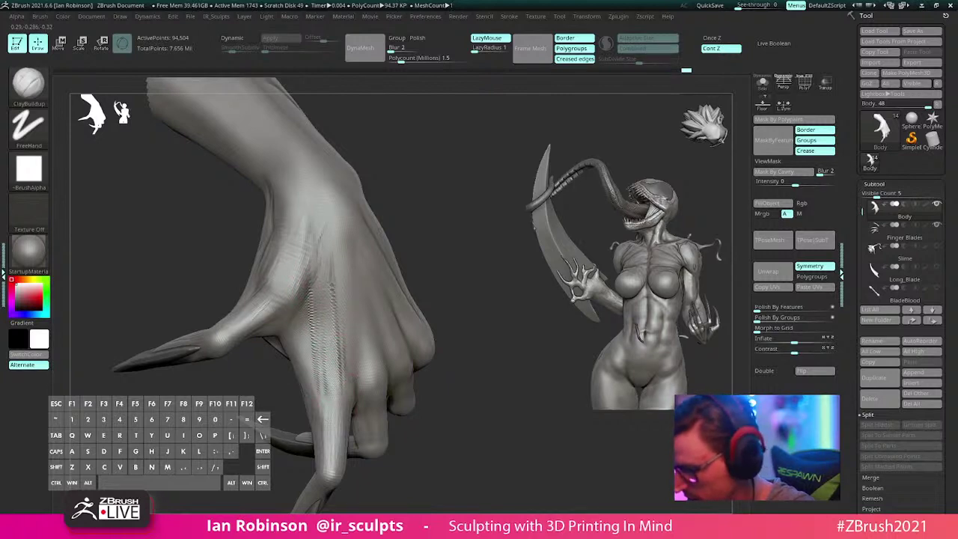
shift+drag(327, 247, 329, 392)
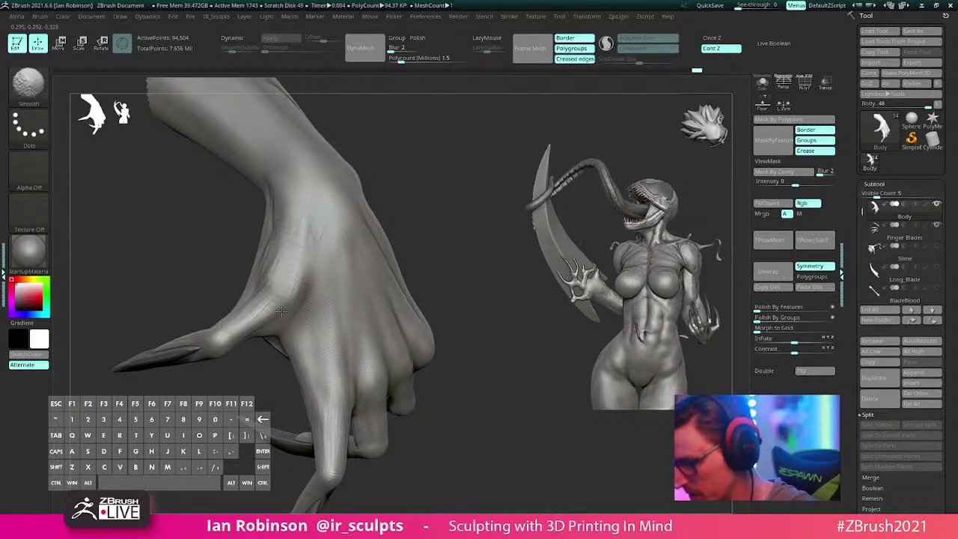
Step: Unhide the rest of the body and examine the clawed hand and arm from the front, side and back
ctrl+right_drag(282, 311, 409, 125)
ctrl+shift+click(439, 247)
right_drag(451, 286, 481, 253)
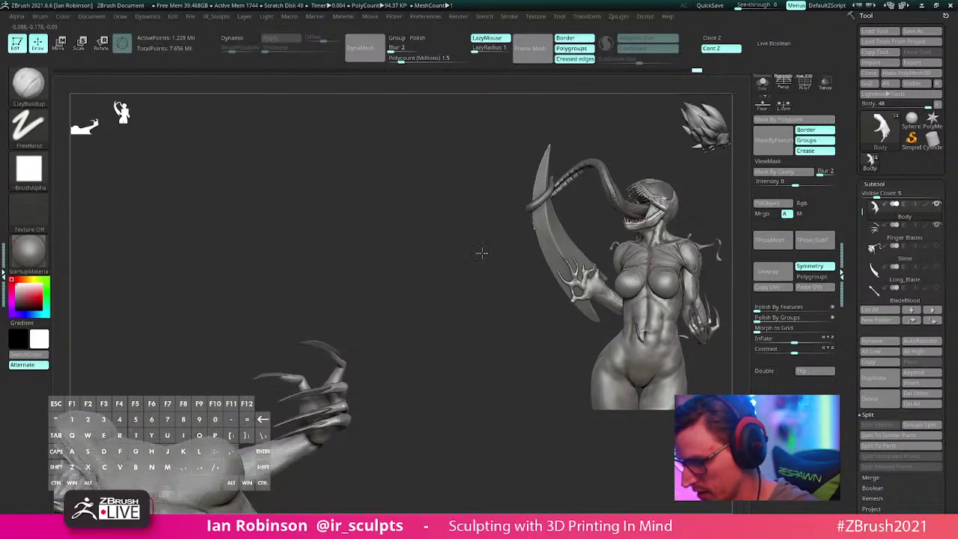
drag(481, 252, 484, 346)
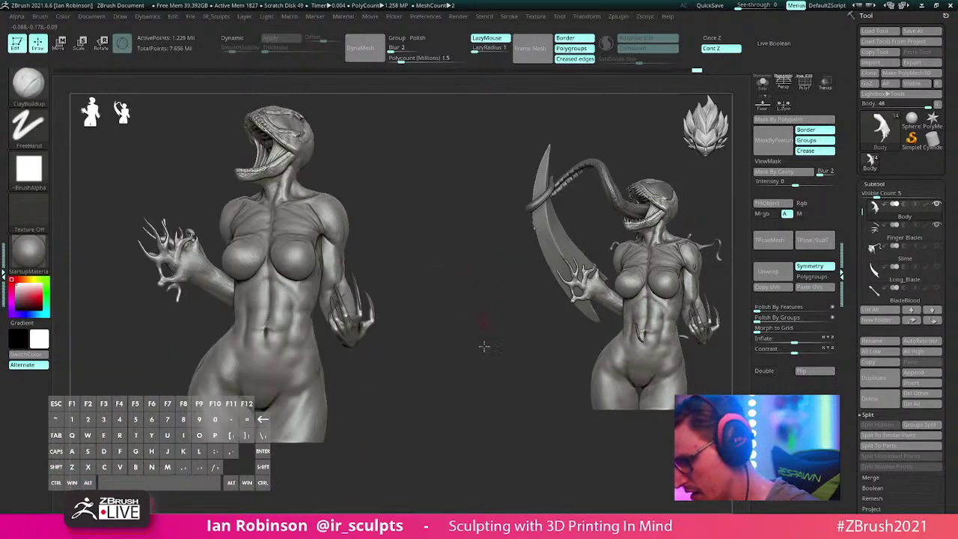
ctrl+right_drag(484, 346, 481, 349)
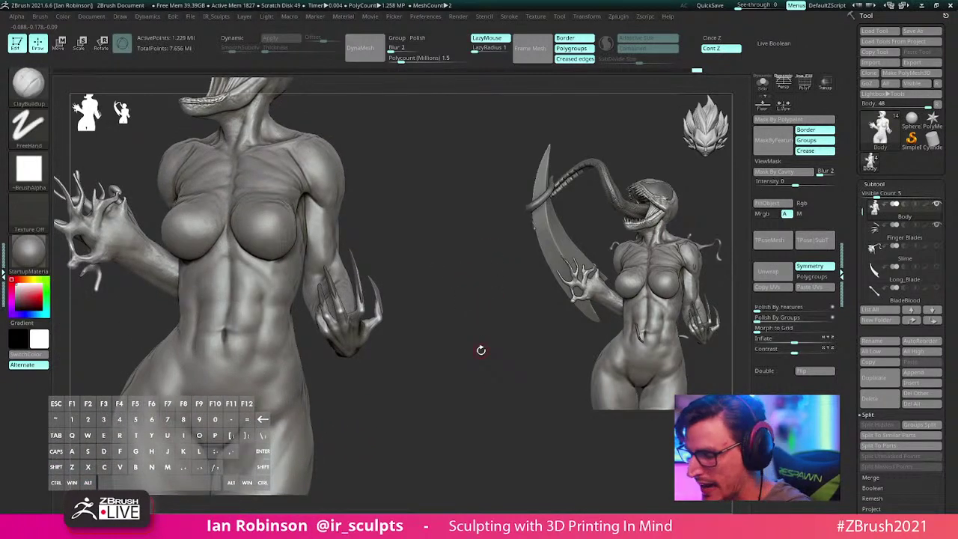
mouse_move(482, 351)
mouse_down()
mouse_move(474, 357)
mouse_move(504, 349)
mouse_move(446, 372)
mouse_move(514, 360)
mouse_move(459, 393)
mouse_move(408, 397)
mouse_up()
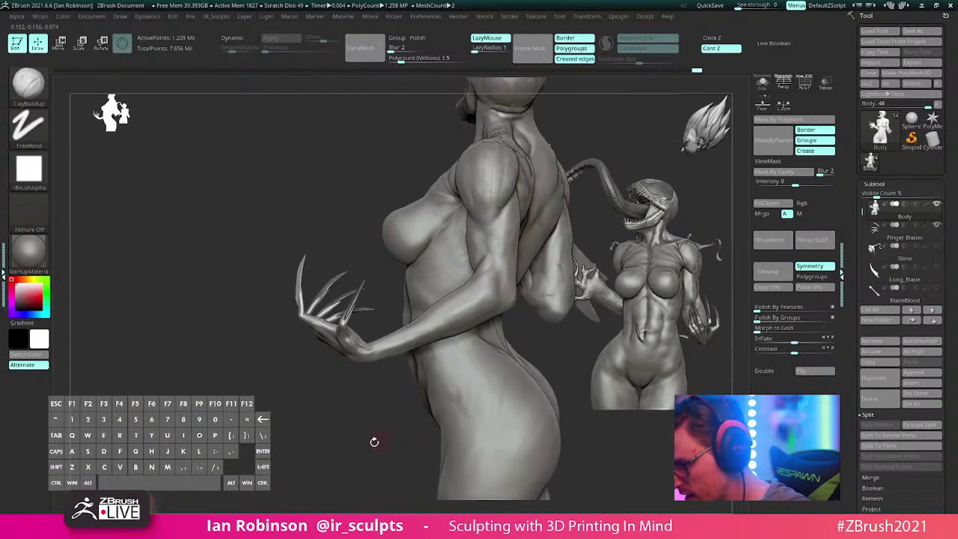
mouse_move(374, 441)
mouse_down()
mouse_move(490, 397)
mouse_move(464, 415)
mouse_up()
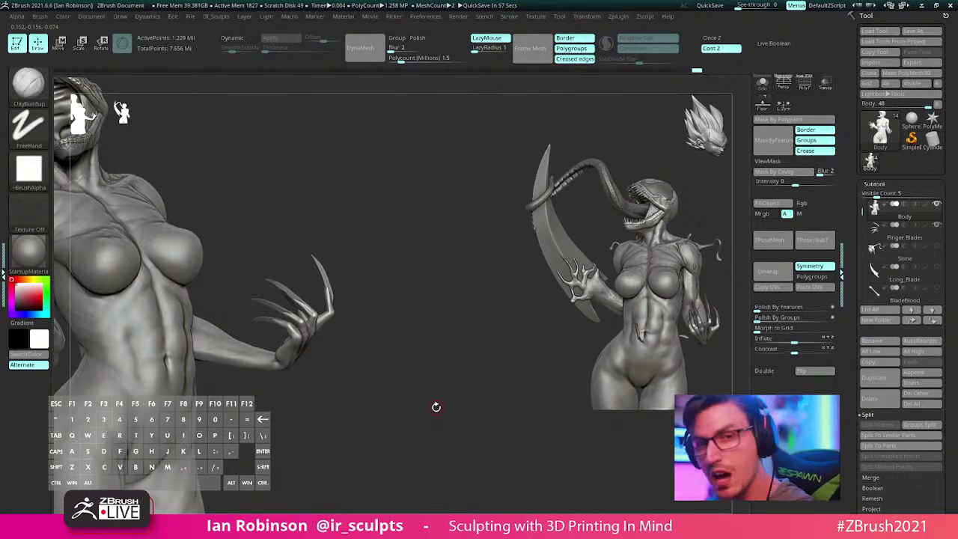
mouse_move(408, 315)
mouse_down()
mouse_move(431, 374)
mouse_move(454, 366)
mouse_move(450, 341)
mouse_up()
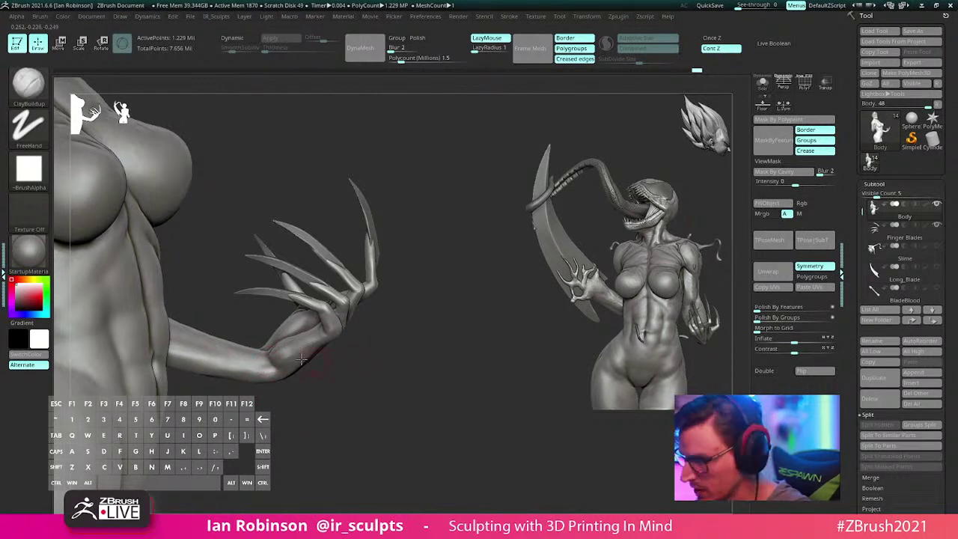
mouse_move(401, 381)
mouse_down()
mouse_move(404, 394)
mouse_move(421, 384)
mouse_move(471, 402)
mouse_up()
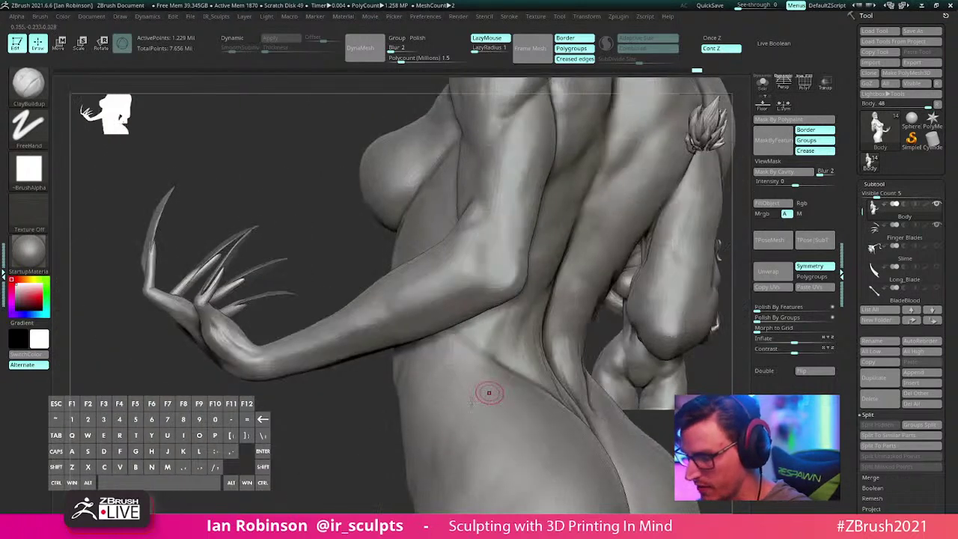
mouse_move(298, 470)
mouse_down()
mouse_move(308, 473)
mouse_move(297, 489)
mouse_move(251, 471)
mouse_move(302, 490)
mouse_move(265, 462)
mouse_move(293, 447)
mouse_move(279, 445)
mouse_up()
Step: Drop the body three subdivision levels and raise it back up to its highest level
key(shift+f)
key(shift+d)
key(shift+d)
key(shift+d)
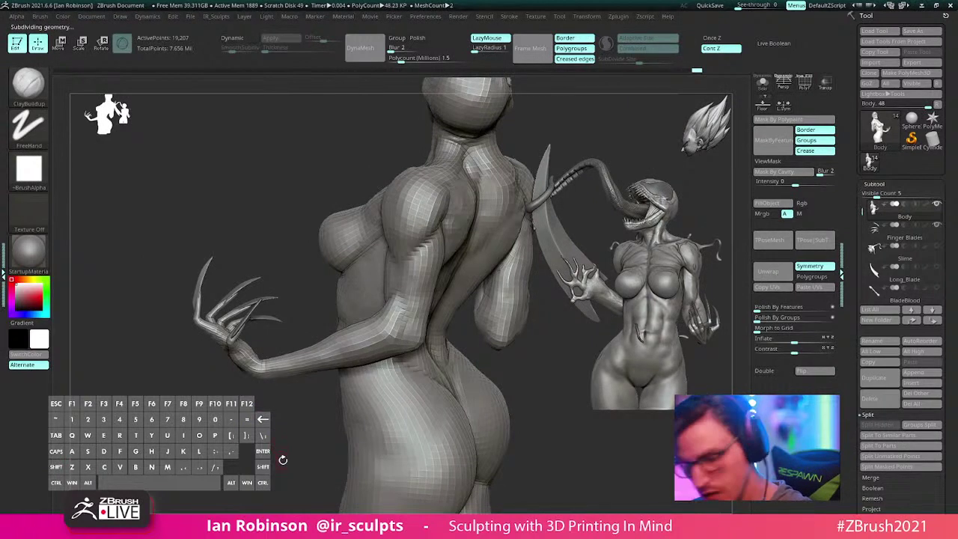
key(d)
key(d)
key(d)
key(d)
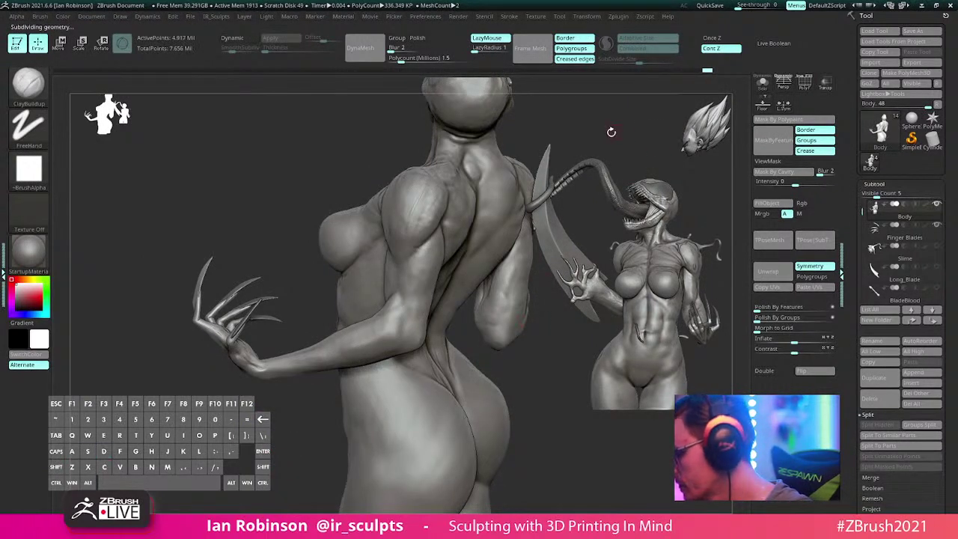
Step: Frame the whole figure from the front and generate a combined posing mesh with TPoseMesh
alt+drag(611, 132, 542, 129)
alt+drag(550, 389, 360, 378)
drag(359, 378, 549, 364)
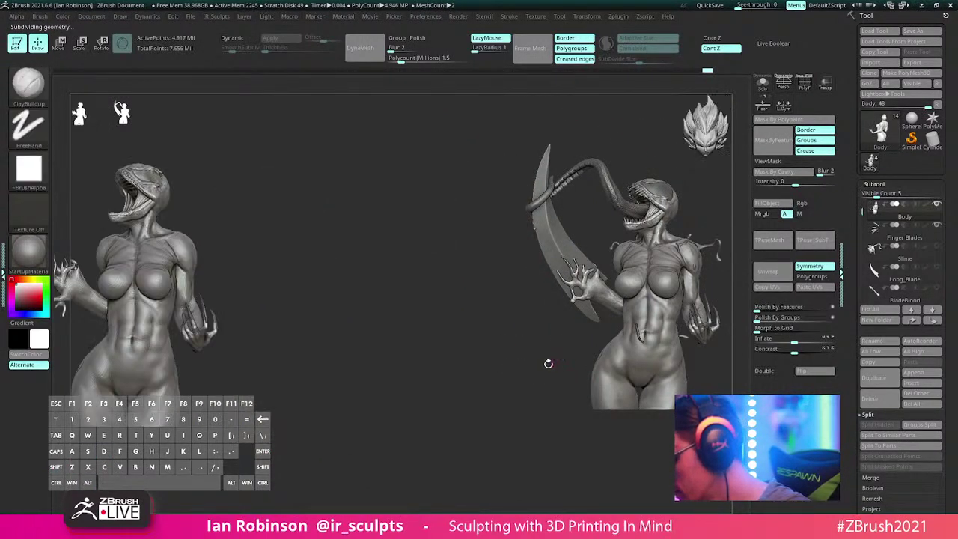
alt+drag(367, 408, 562, 422)
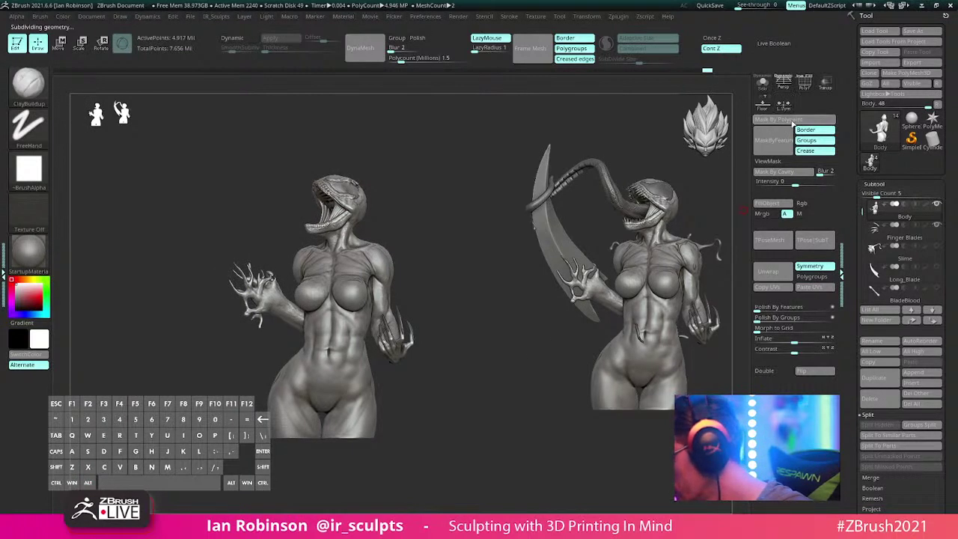
alt+drag(488, 327, 449, 363)
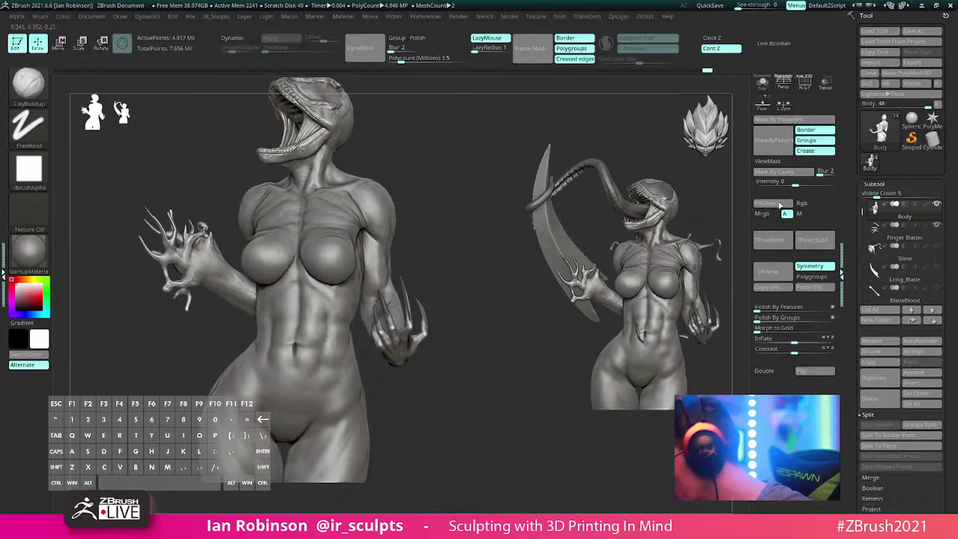
click(781, 244)
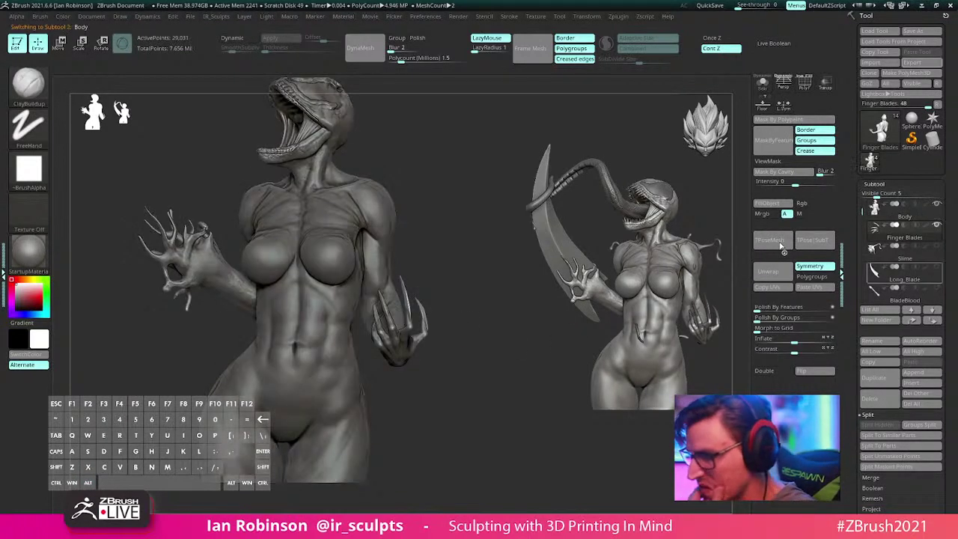
Step: Generate the combined posing mesh with TPoseMesh and frame the raised clawed hand and forearm from the side
click(780, 241)
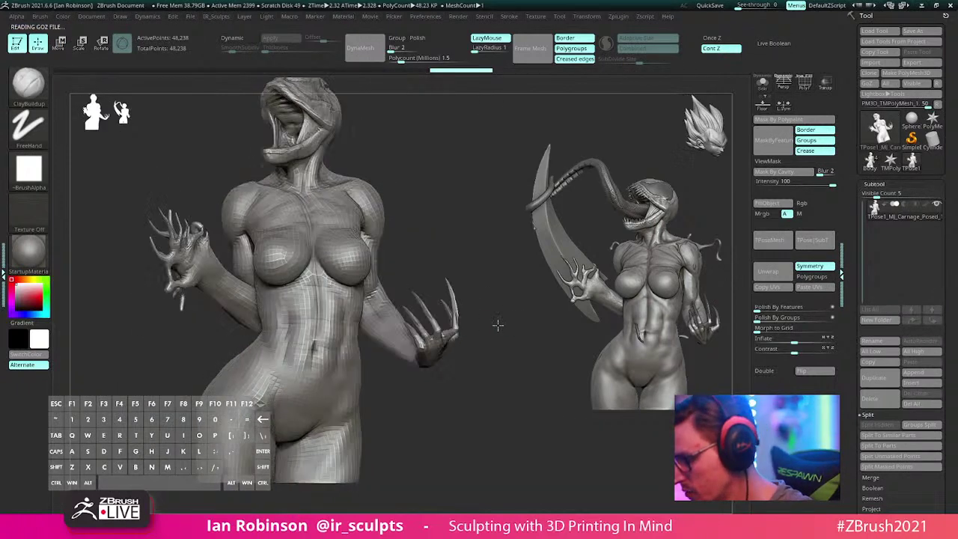
mouse_move(498, 325)
mouse_down()
mouse_move(455, 297)
mouse_move(417, 360)
mouse_move(489, 372)
mouse_move(350, 363)
mouse_up()
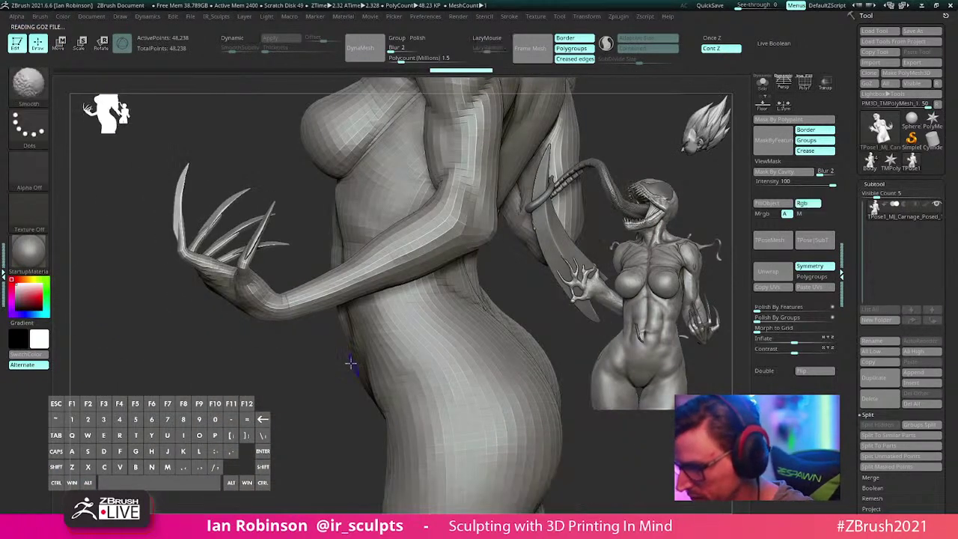
mouse_move(317, 331)
alt+mouse_down()
mouse_move(334, 363)
mouse_move(336, 353)
mouse_move(353, 351)
alt+mouse_up()
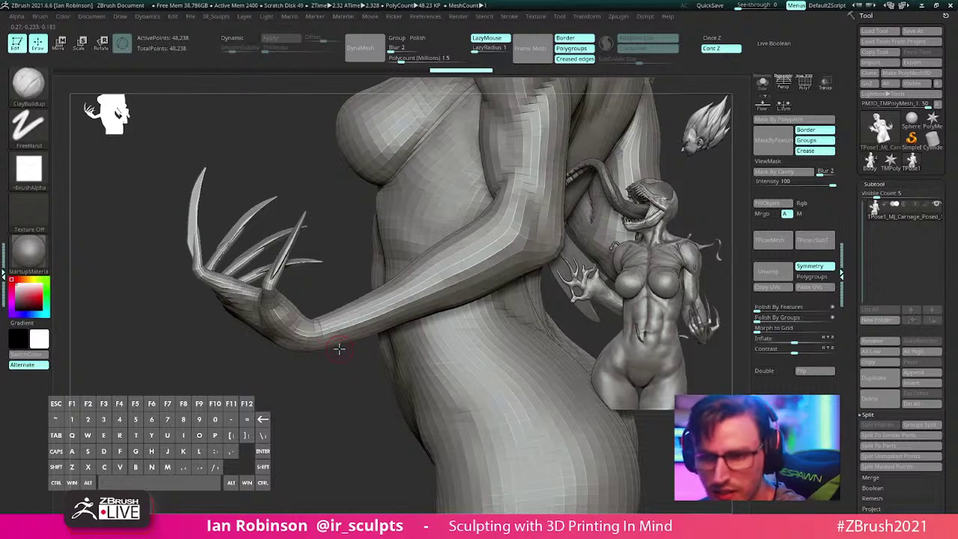
mouse_move(331, 351)
mouse_down()
mouse_move(334, 370)
mouse_move(310, 361)
mouse_up()
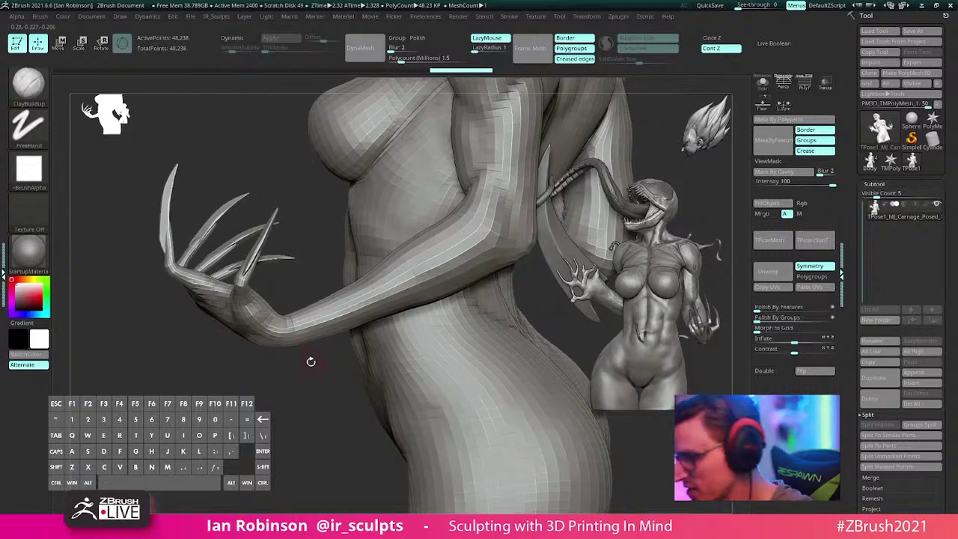
mouse_move(311, 275)
mouse_down()
mouse_move(306, 285)
mouse_move(310, 278)
mouse_move(77, 207)
mouse_move(77, 175)
mouse_move(107, 146)
mouse_move(89, 129)
mouse_up()
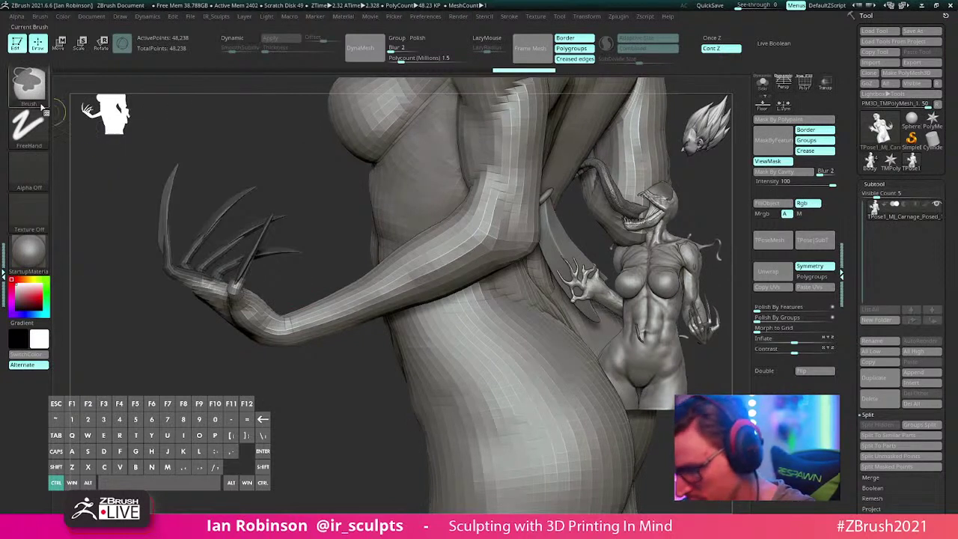
Step: Isolate the clawed hand at the wrist with a MaskLasso mask, inverted and blurred so only the hand stays free
ctrl+click(39, 100)
ctrl+click(210, 139)
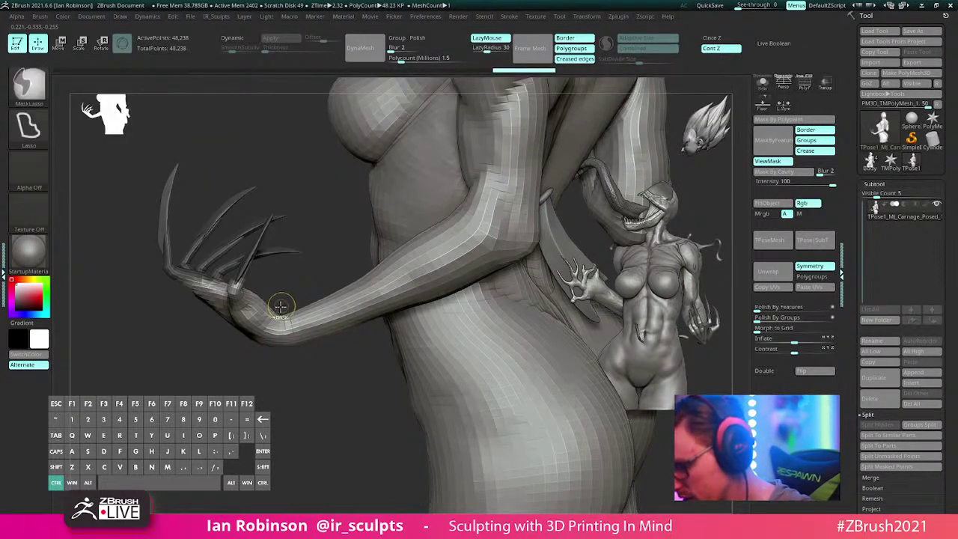
mouse_move(280, 307)
ctrl+mouse_down()
mouse_move(142, 118)
mouse_move(187, 400)
mouse_move(280, 432)
mouse_move(299, 425)
ctrl+mouse_up()
ctrl+click(287, 360)
ctrl+click(287, 342)
mouse_move(277, 381)
mouse_down()
mouse_move(286, 411)
mouse_move(358, 242)
mouse_move(273, 453)
mouse_move(323, 359)
mouse_up()
Step: Place the transform gizmo at the wrist and rotate the unmasked clawed hand to bend it farther back, checking it from several angles
key(w)
alt+click(327, 302)
drag(338, 413, 432, 309)
alt+drag(432, 310, 444, 331)
mouse_move(384, 327)
alt+mouse_down()
mouse_move(382, 336)
mouse_move(358, 319)
mouse_move(392, 309)
mouse_move(342, 389)
mouse_move(337, 372)
mouse_move(378, 351)
mouse_move(378, 321)
alt+mouse_up()
drag(374, 333, 366, 341)
mouse_move(393, 389)
shift+mouse_down()
mouse_move(457, 382)
mouse_move(449, 304)
mouse_move(486, 307)
mouse_move(434, 316)
mouse_move(470, 234)
mouse_move(458, 378)
mouse_move(500, 319)
mouse_move(517, 280)
mouse_move(466, 265)
mouse_move(400, 379)
shift+mouse_up()
key(q)
drag(339, 181, 452, 342)
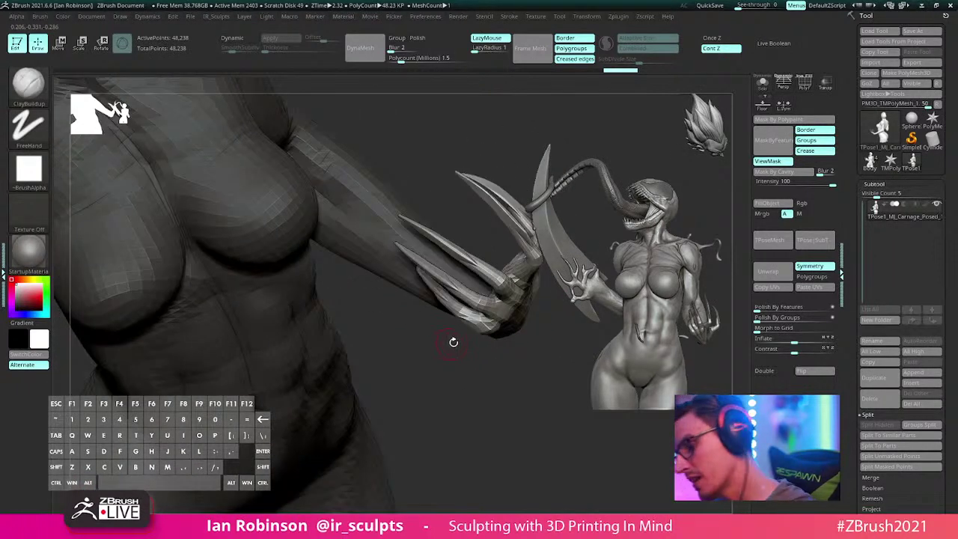
drag(477, 306, 462, 336)
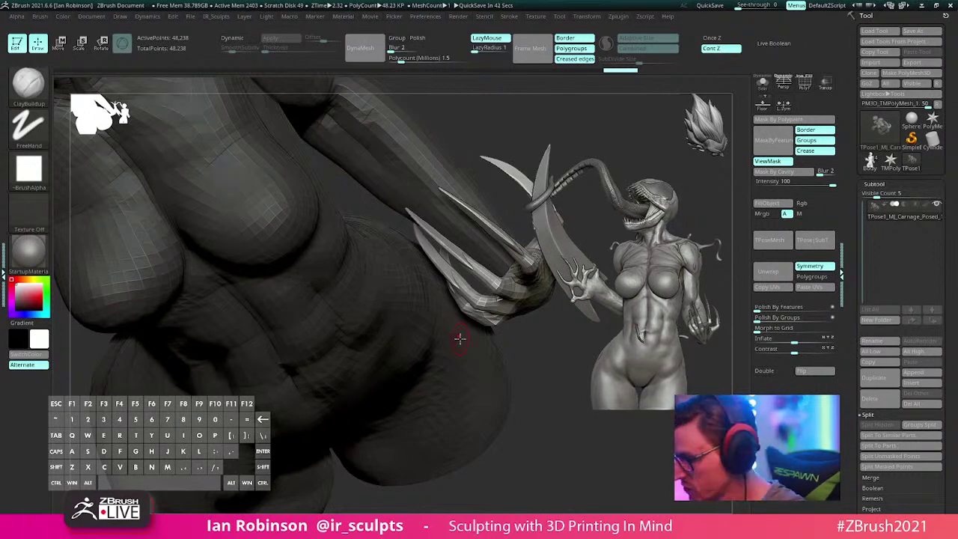
Step: Fill out the heel of the bent wrist on the posing mesh with the Move brush
mouse_move(460, 338)
right_down()
mouse_move(566, 430)
mouse_move(536, 427)
mouse_move(464, 257)
mouse_move(503, 352)
mouse_move(499, 419)
mouse_move(542, 384)
mouse_move(434, 421)
mouse_move(375, 347)
mouse_move(402, 362)
mouse_move(354, 332)
right_up()
key(b)
key(m)
key(v)
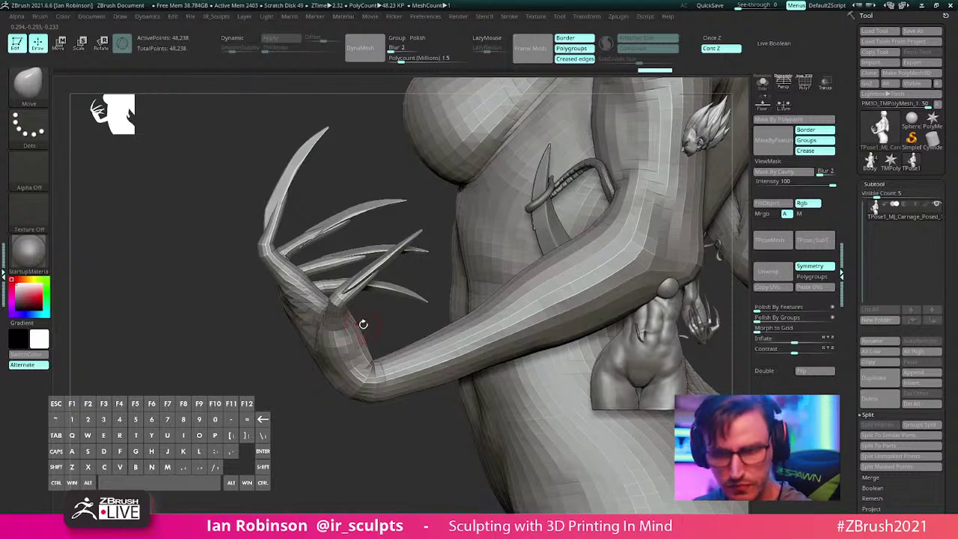
key(s)
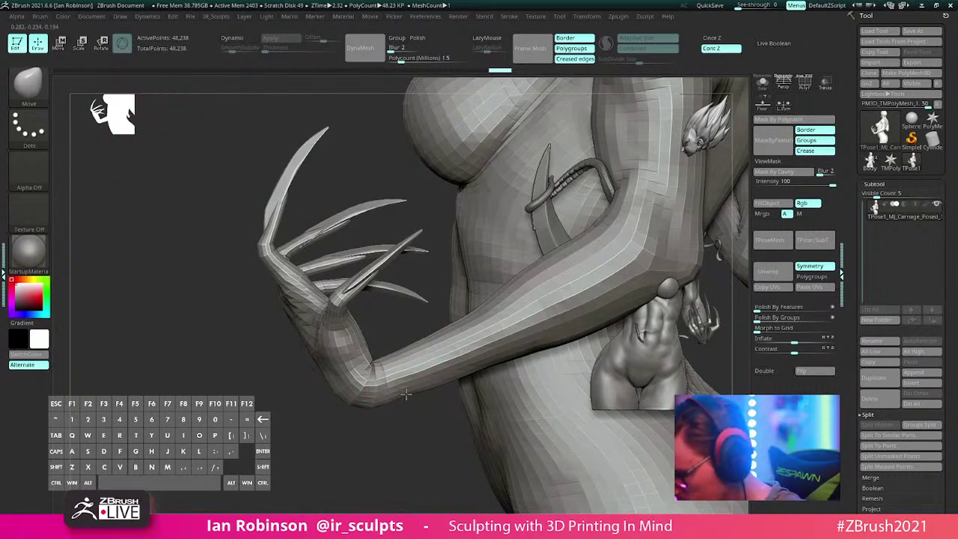
mouse_move(389, 441)
mouse_down()
mouse_move(331, 401)
mouse_move(439, 316)
mouse_move(427, 374)
mouse_move(415, 359)
mouse_up()
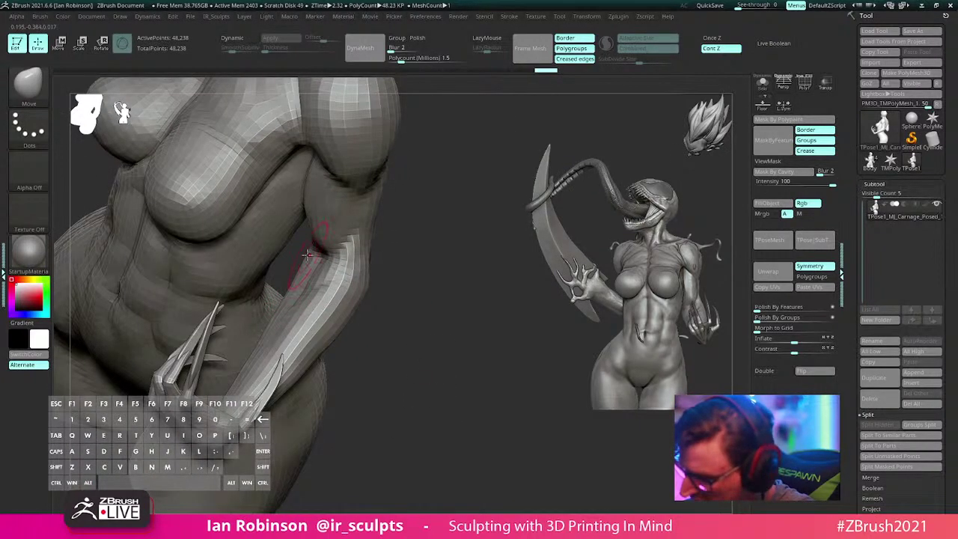
Step: Check the arm pose from the side and front, and transfer it back to the original subtools with TPose|SubT
drag(428, 308, 473, 310)
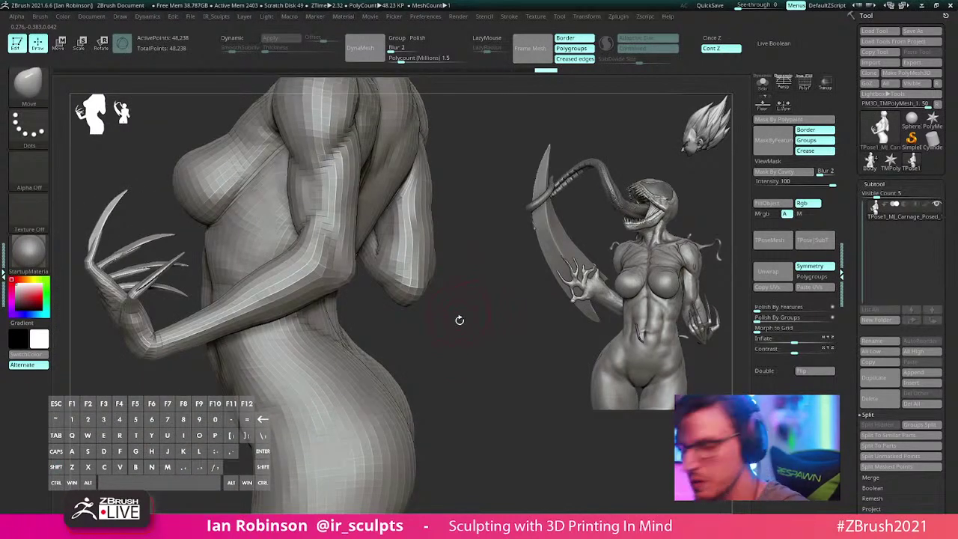
shift+drag(452, 309, 506, 326)
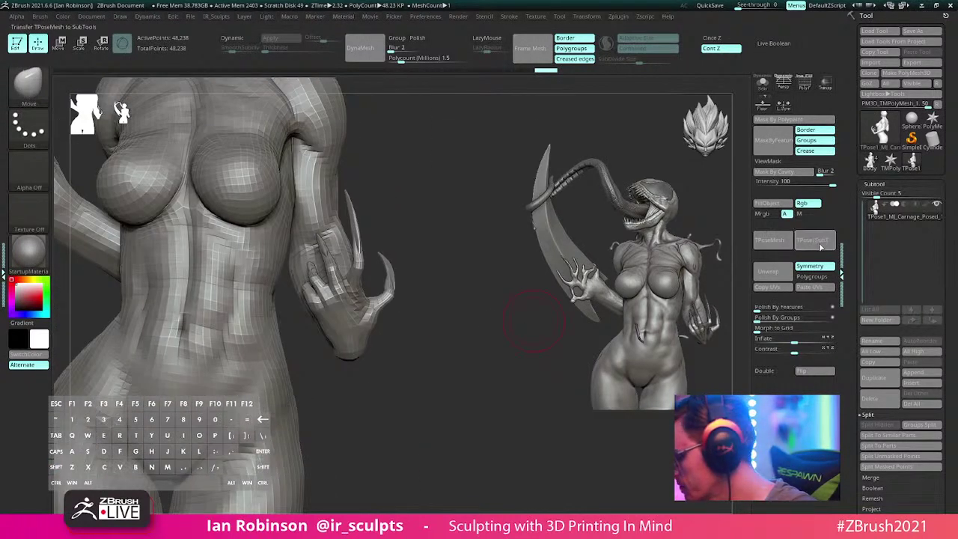
click(816, 242)
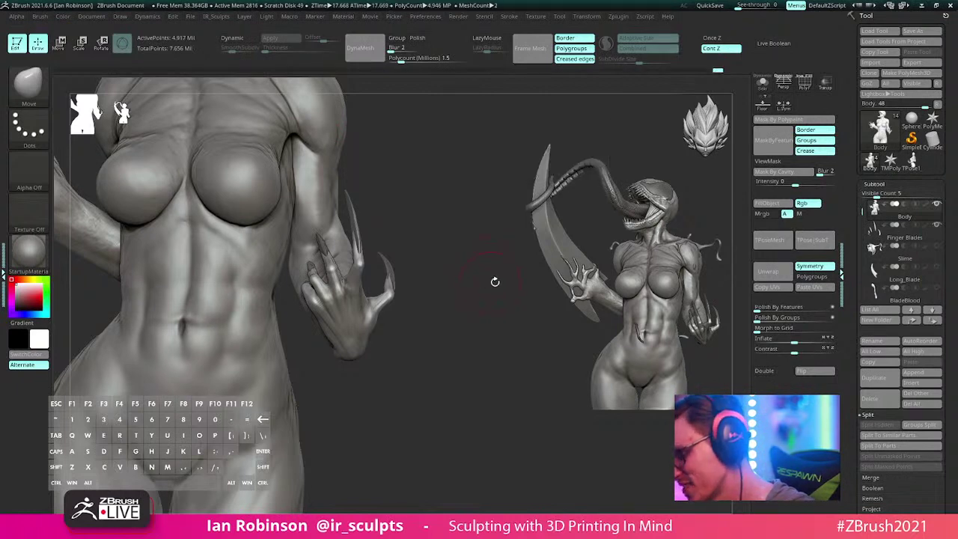
drag(494, 277, 648, 212)
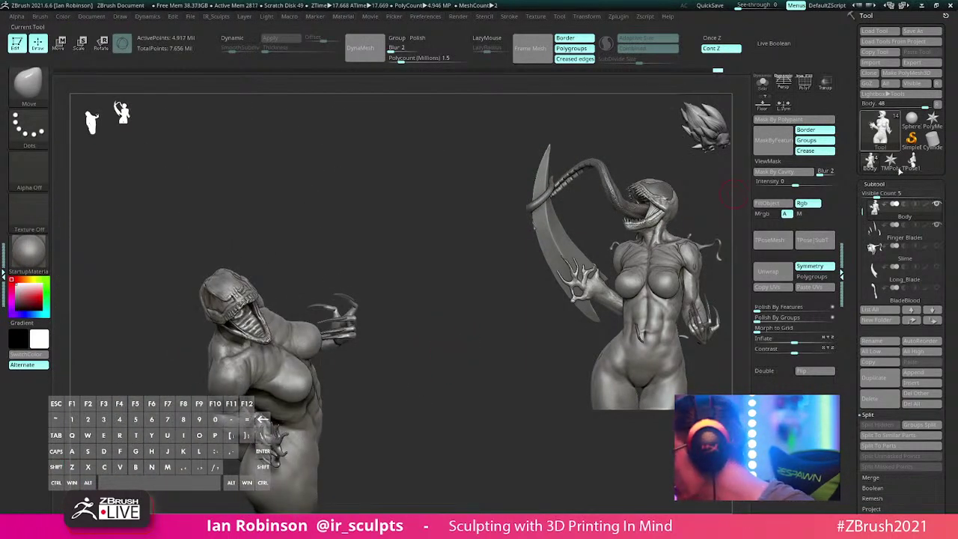
Step: Show all subtools together and frame the complete figure with its blade, tongue and slime
mouse_move(909, 210)
key(shift)
shift+click(936, 206)
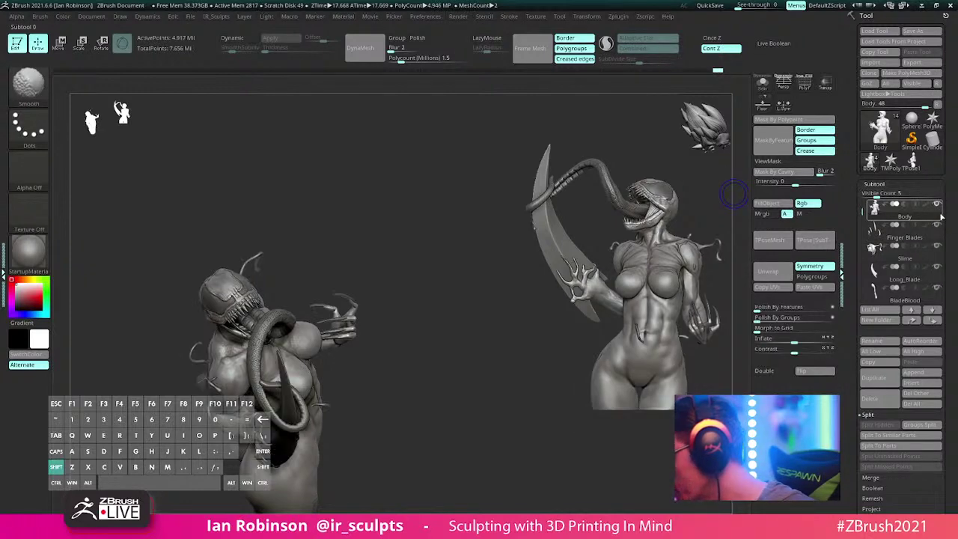
drag(863, 211, 865, 196)
alt+drag(384, 257, 465, 243)
mouse_move(466, 243)
alt+mouse_down()
mouse_move(563, 240)
mouse_move(451, 244)
alt+mouse_up()
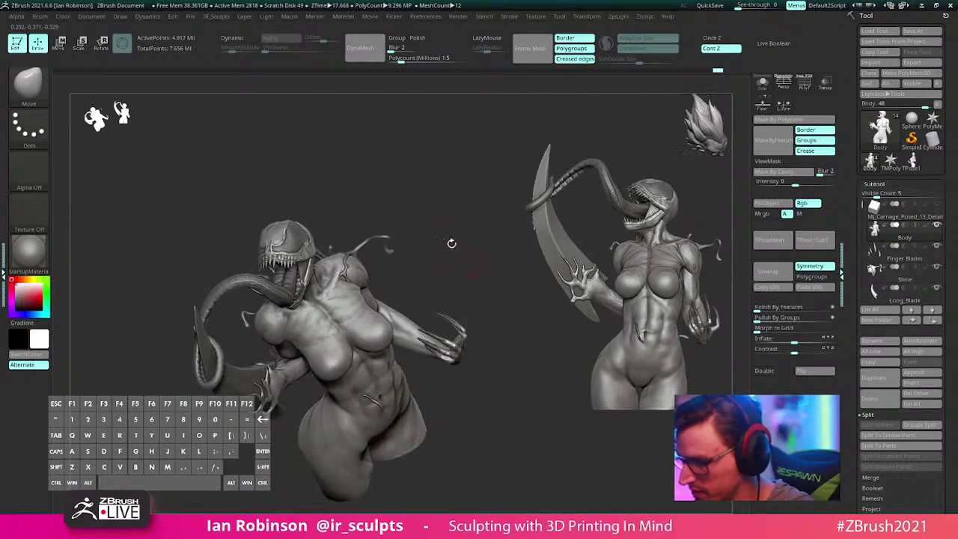
Step: Examine the head close up and the whole figure's new arm pose from the front and side
alt+drag(357, 222, 370, 307)
mouse_move(370, 307)
alt+right_down()
mouse_move(497, 363)
mouse_move(492, 404)
mouse_move(457, 427)
mouse_move(318, 334)
alt+right_up()
key(s)
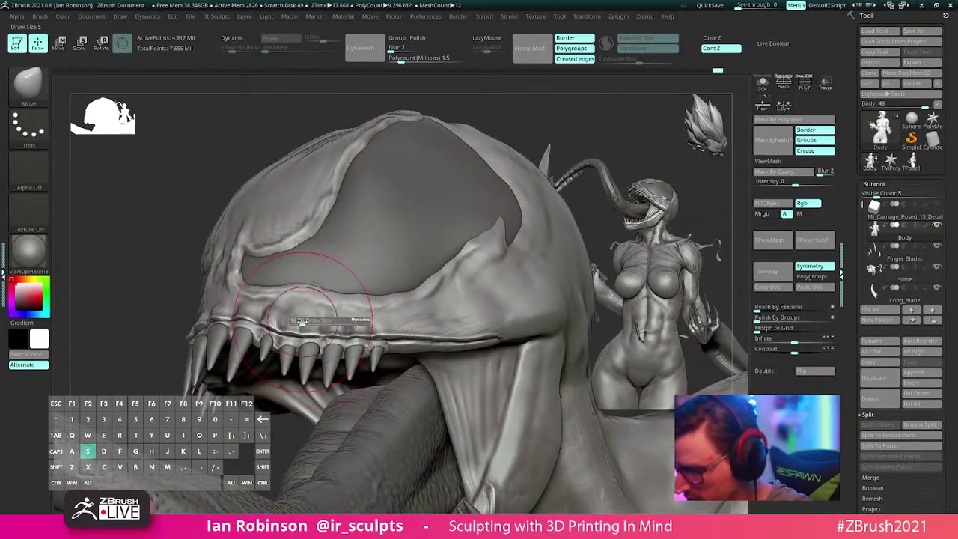
drag(311, 335, 294, 335)
mouse_move(293, 335)
right_down()
mouse_move(294, 317)
mouse_move(200, 279)
mouse_move(235, 278)
mouse_move(291, 180)
mouse_move(396, 241)
mouse_move(333, 280)
right_up()
key(shift)
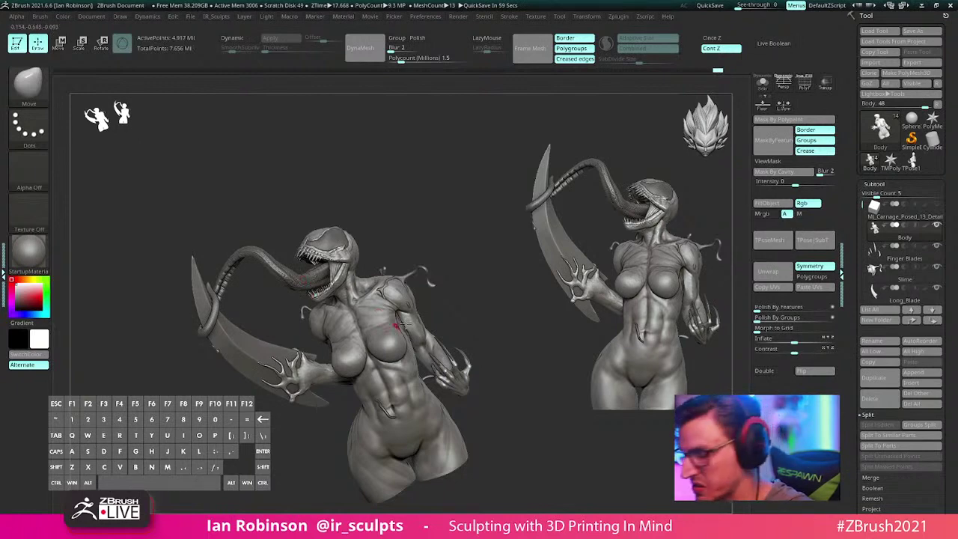
drag(402, 324, 151, 380)
mouse_move(421, 325)
shift+mouse_down()
mouse_move(504, 275)
mouse_move(496, 312)
mouse_move(474, 250)
mouse_move(459, 248)
mouse_move(459, 280)
mouse_move(459, 247)
mouse_move(496, 281)
mouse_move(457, 265)
mouse_move(467, 300)
shift+mouse_up()
Step: Build up the forearm just below the elbow with the ClayBuildup brush
key(s)
key(b)
key(c)
key(b)
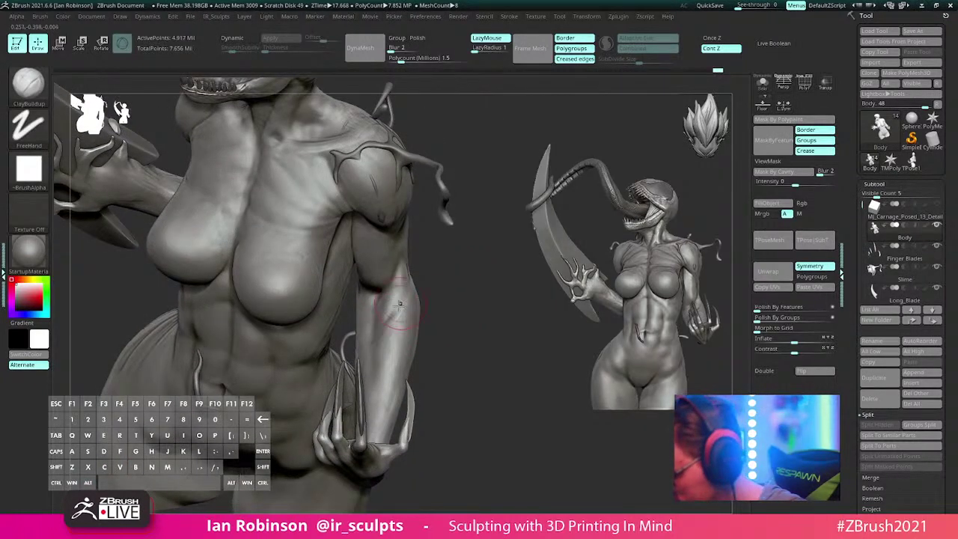
mouse_move(400, 306)
mouse_down()
mouse_move(387, 317)
mouse_move(398, 329)
mouse_up()
alt+drag(451, 257, 470, 295)
Step: Switch to the ClayTubes brush and give it the round Alpha 06
click(33, 166)
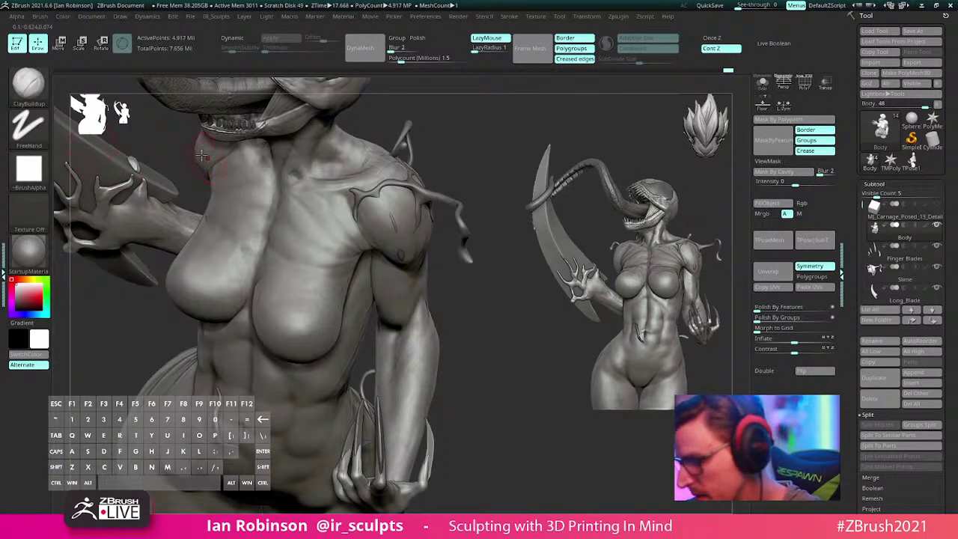
click(43, 173)
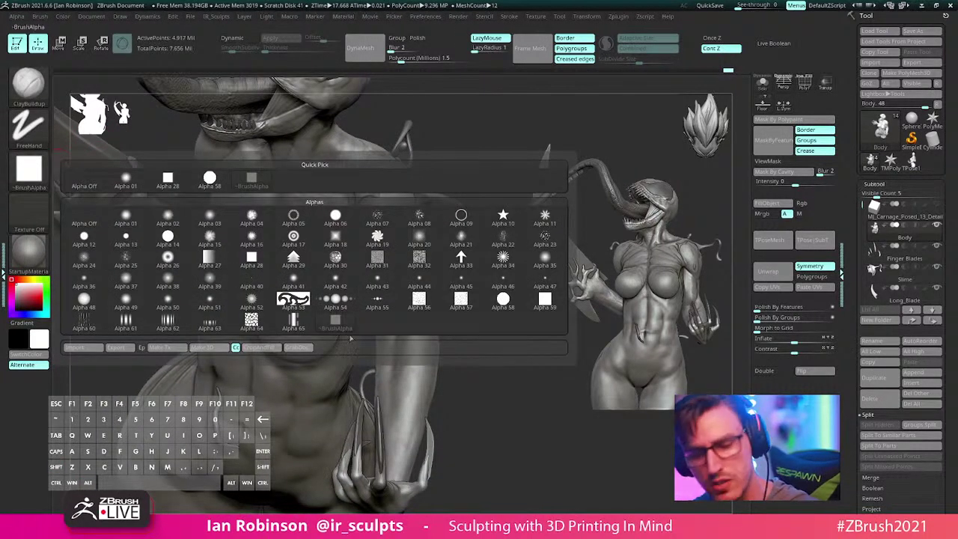
key(b)
key(t)
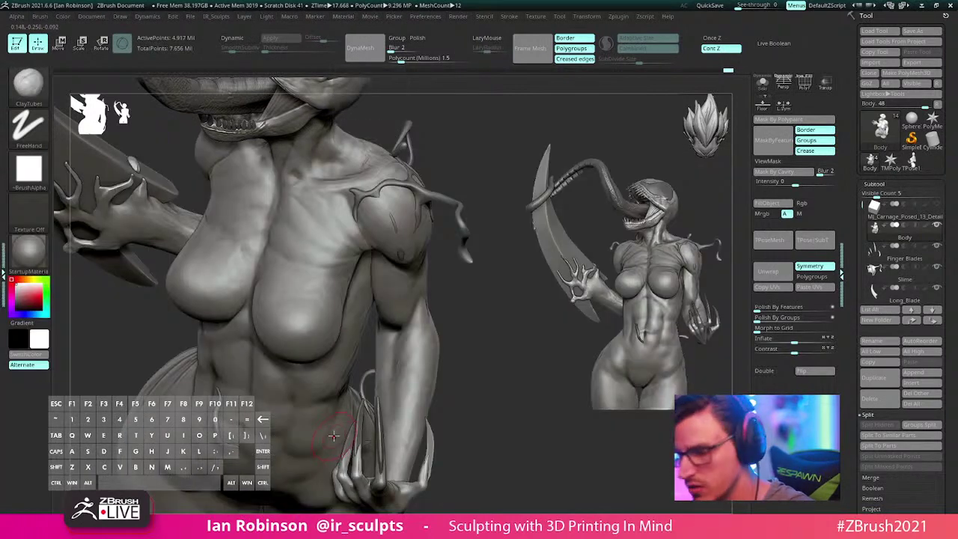
key(s)
mouse_move(439, 177)
mouse_down()
mouse_move(499, 164)
mouse_move(517, 180)
mouse_up()
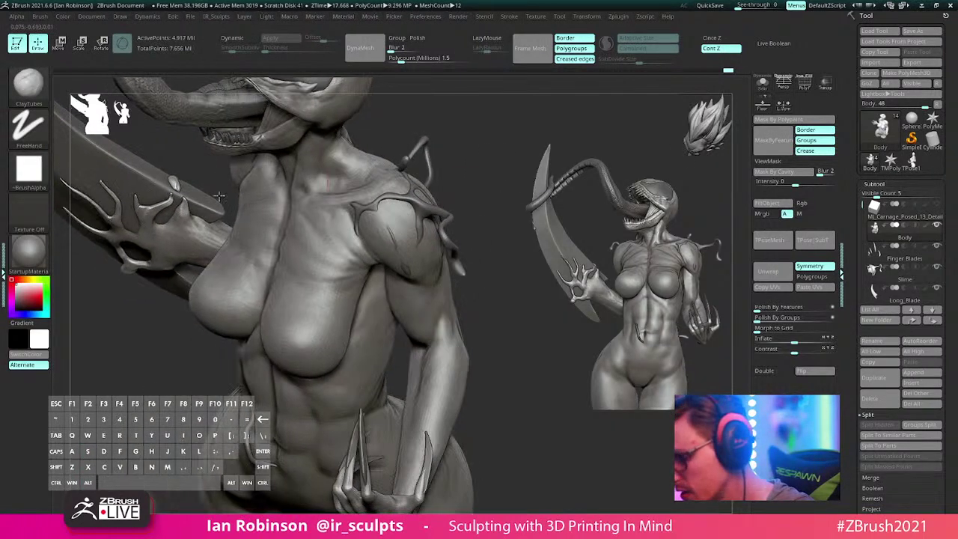
click(43, 178)
click(335, 218)
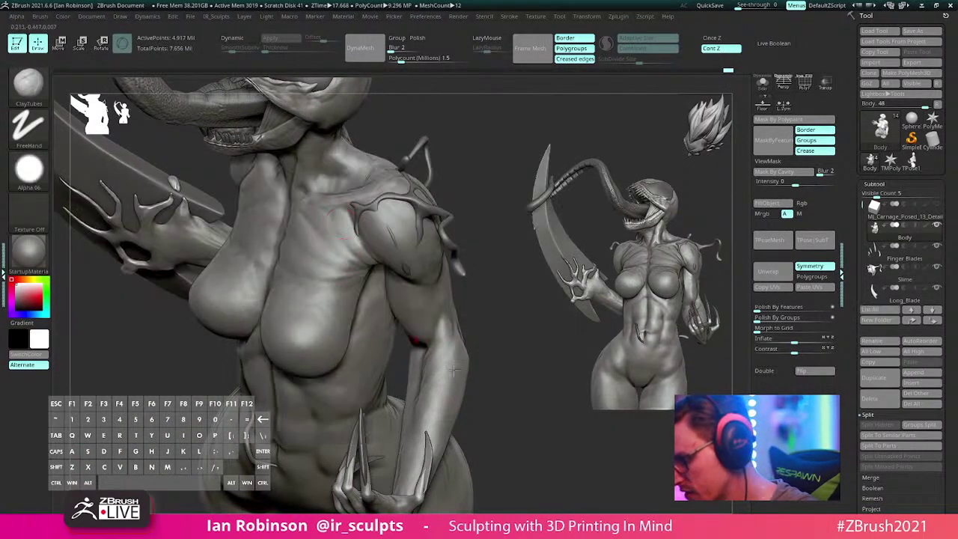
Step: Build up the muscle running from the upper forearm across the elbow with ClayTubes strokes
mouse_move(474, 341)
mouse_down()
mouse_move(449, 301)
mouse_move(404, 306)
mouse_up()
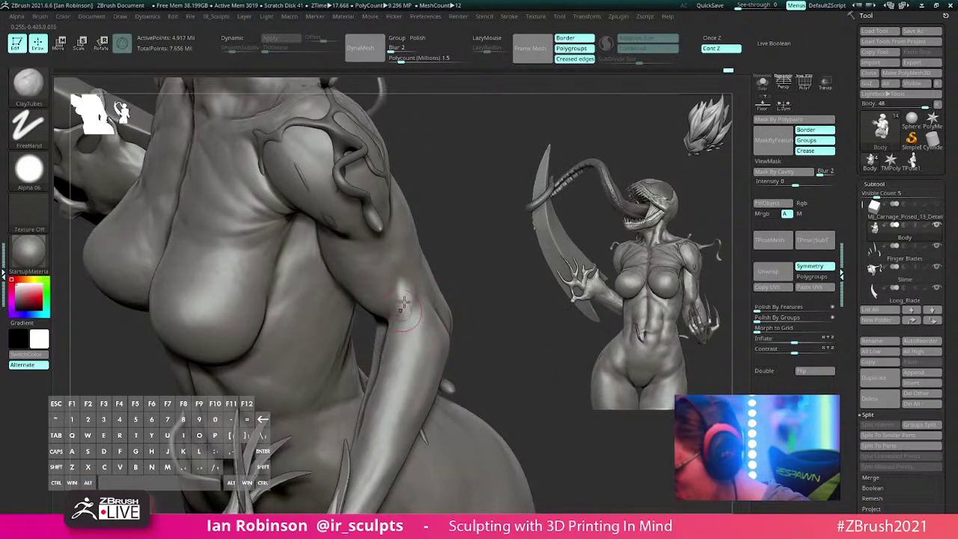
drag(452, 274, 388, 343)
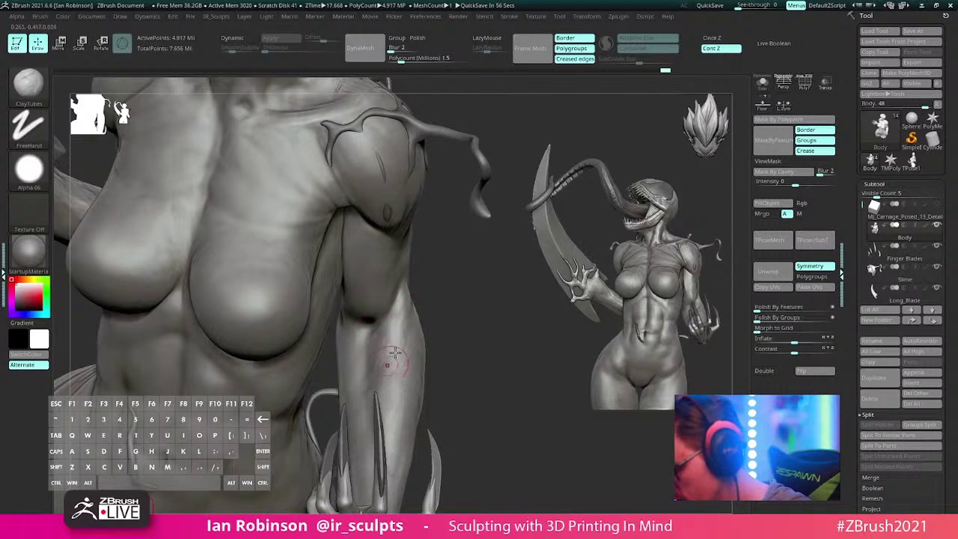
mouse_move(391, 363)
mouse_down()
mouse_move(450, 284)
mouse_move(382, 289)
mouse_move(398, 278)
mouse_up()
key(s)
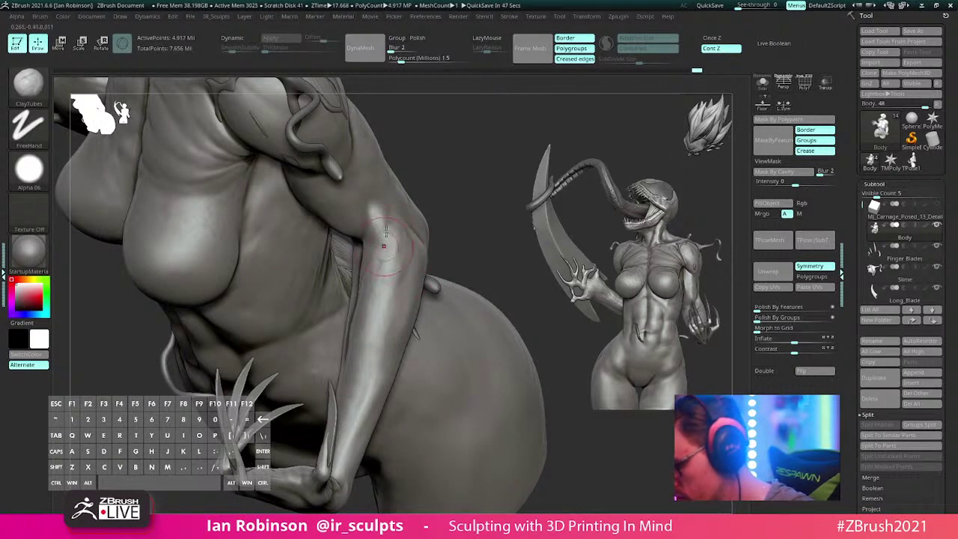
drag(369, 280, 417, 260)
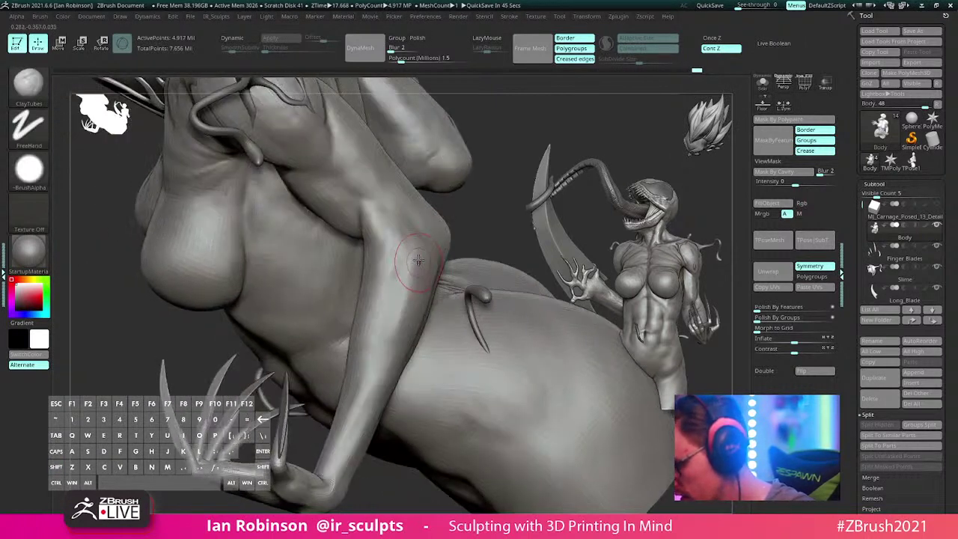
mouse_move(376, 296)
mouse_down()
mouse_move(442, 212)
mouse_move(434, 220)
mouse_up()
Step: Cut a crease between the muscles at the inner elbow with the DamStandard brush
key(b)
key(d)
key(s)
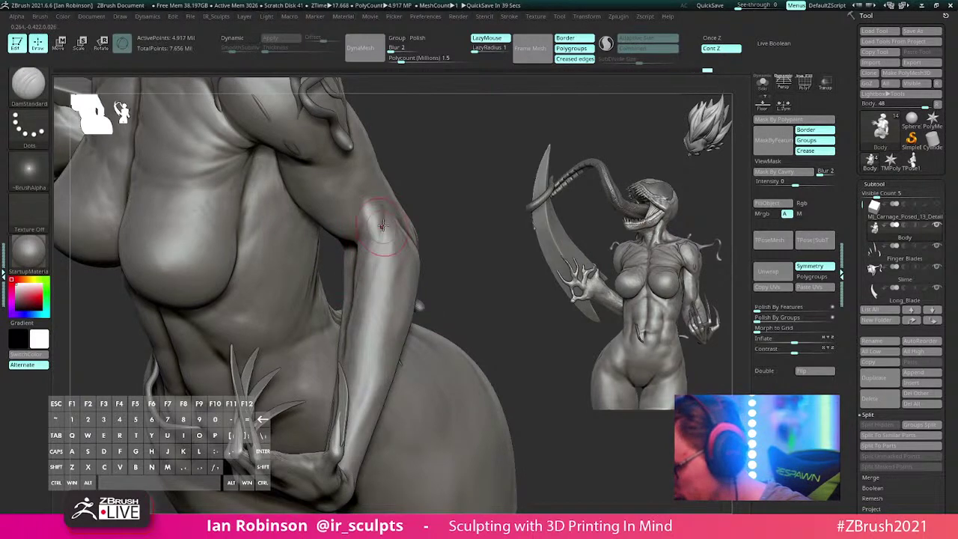
drag(459, 192, 403, 229)
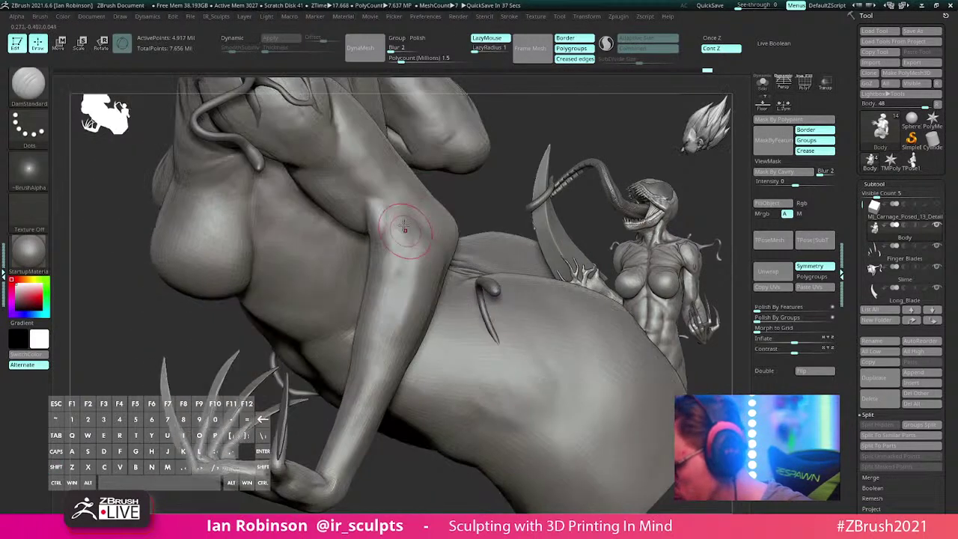
right_drag(400, 207, 357, 218)
key(s)
drag(391, 222, 384, 219)
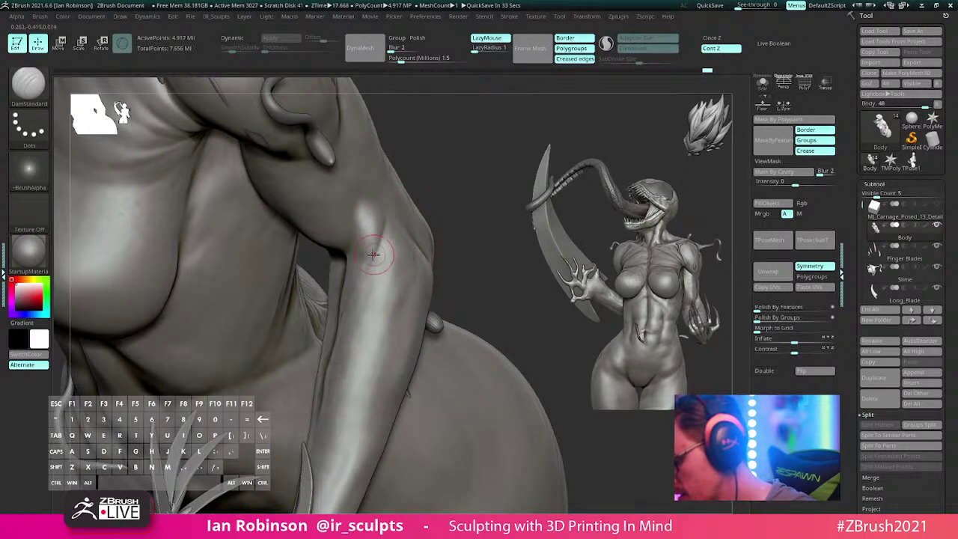
Step: Smooth the muscle at the inner elbow, undo the unwanted stroke, and recut the crease with the DamStandard brush
mouse_move(366, 271)
right_down()
mouse_move(378, 249)
mouse_move(366, 267)
right_up()
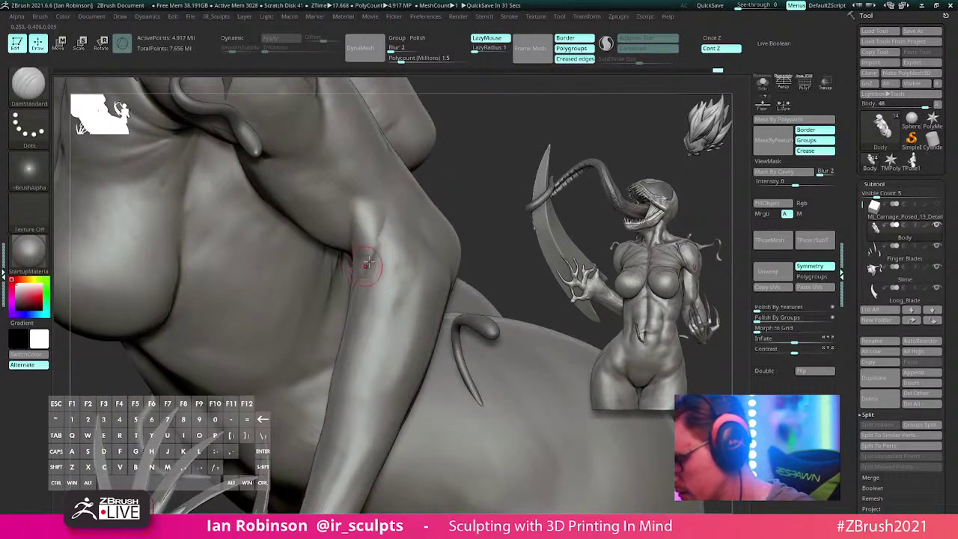
shift+drag(364, 274, 376, 229)
right_drag(381, 224, 410, 241)
key(ctrl+z)
drag(387, 261, 398, 231)
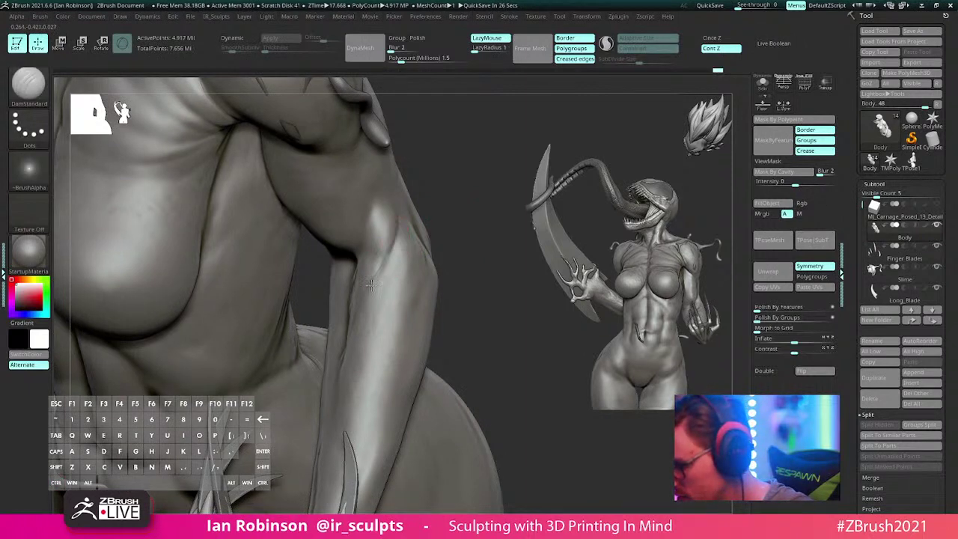
key(shift)
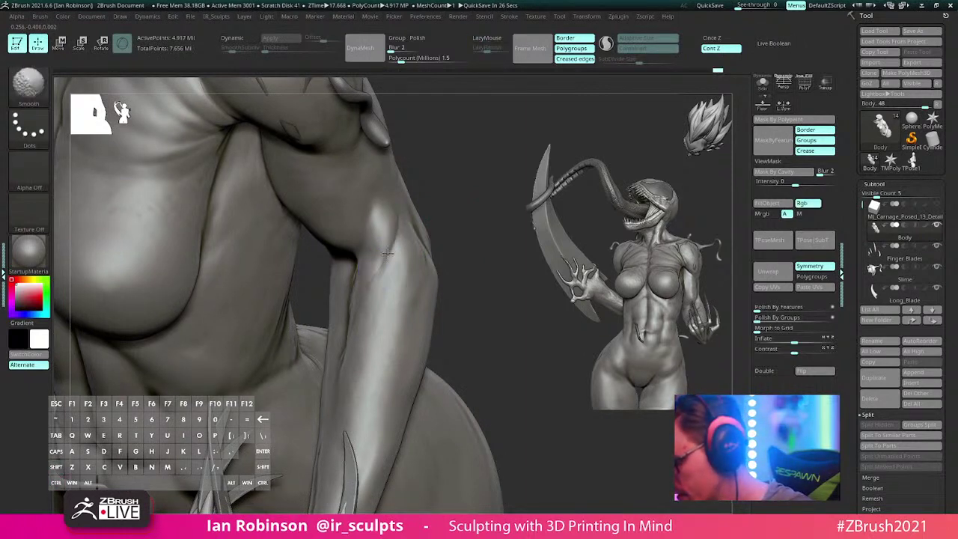
Step: Smooth the forearm surface just below the elbow and refine the crease between its muscles
right_drag(442, 222, 441, 161)
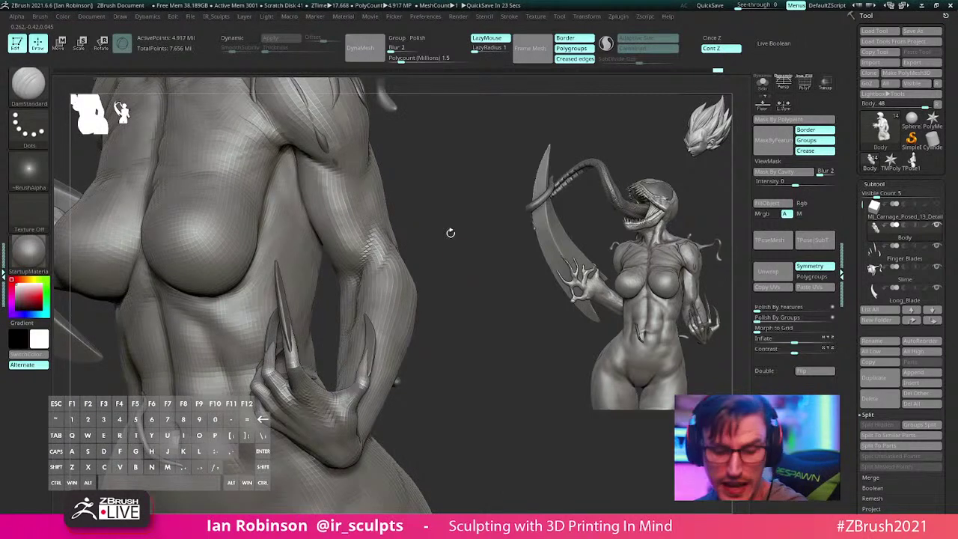
key(shift)
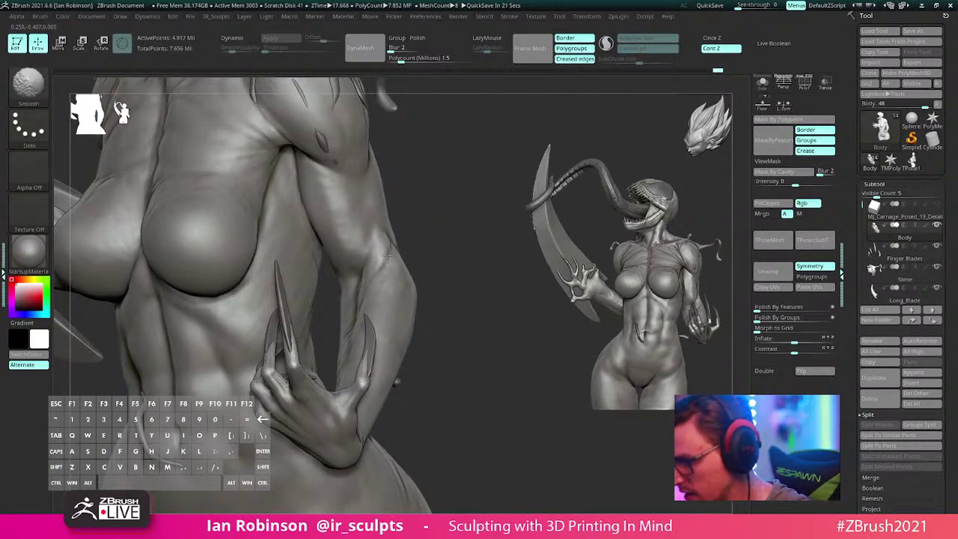
mouse_move(472, 216)
right_down()
mouse_move(443, 265)
mouse_move(464, 297)
mouse_move(448, 309)
mouse_move(477, 319)
mouse_move(398, 317)
right_up()
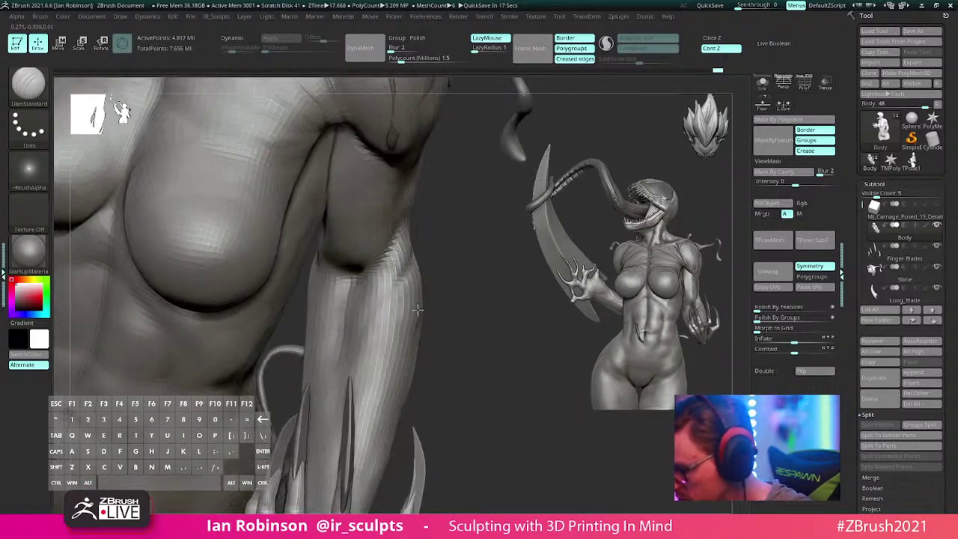
key(shift)
right_drag(375, 305, 393, 295)
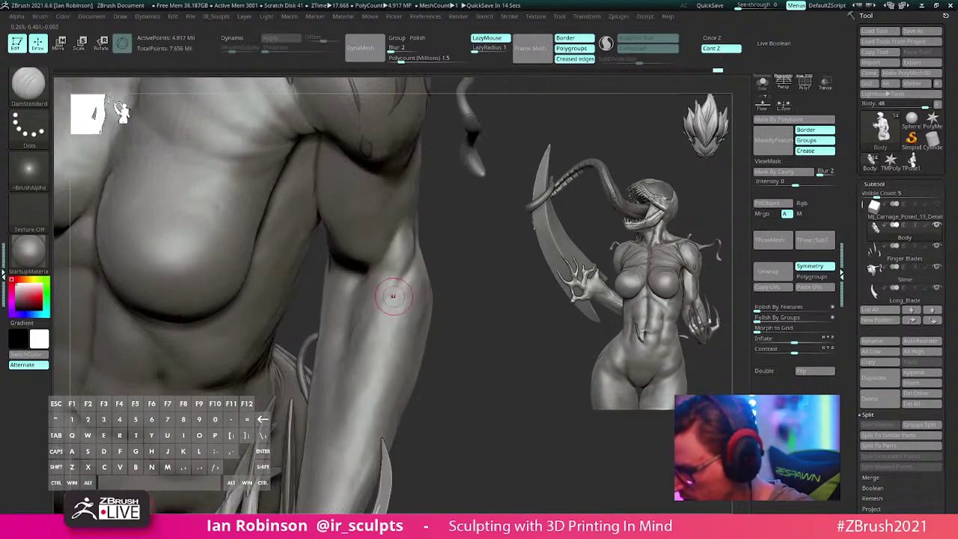
mouse_move(394, 295)
mouse_down()
mouse_move(400, 280)
mouse_move(370, 319)
mouse_move(389, 290)
mouse_up()
ctrl+right_drag(449, 305, 417, 261)
drag(417, 261, 428, 271)
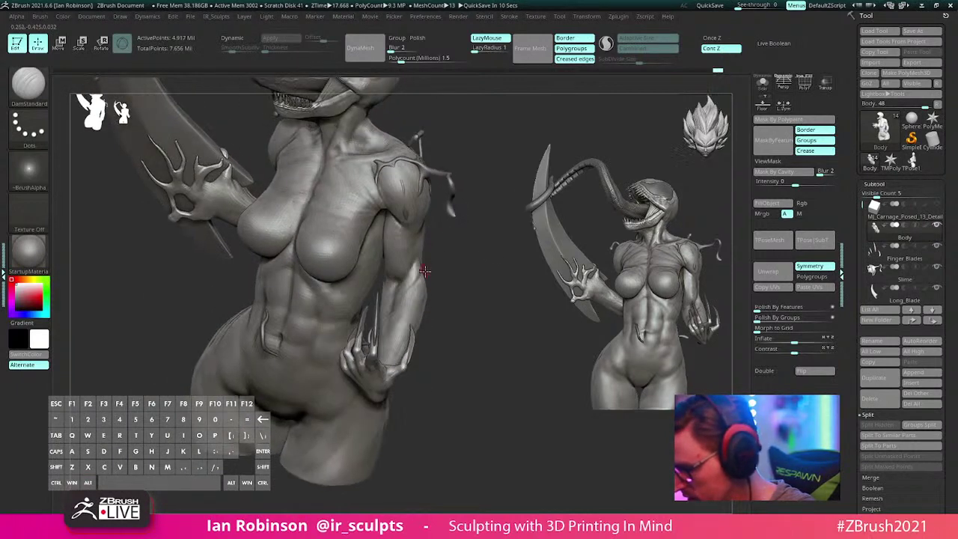
Step: Isolate the lowered arm's forearm with the SelectLasso brush and solo the Body subtool
key(ctrl+shift+b)
click(294, 142)
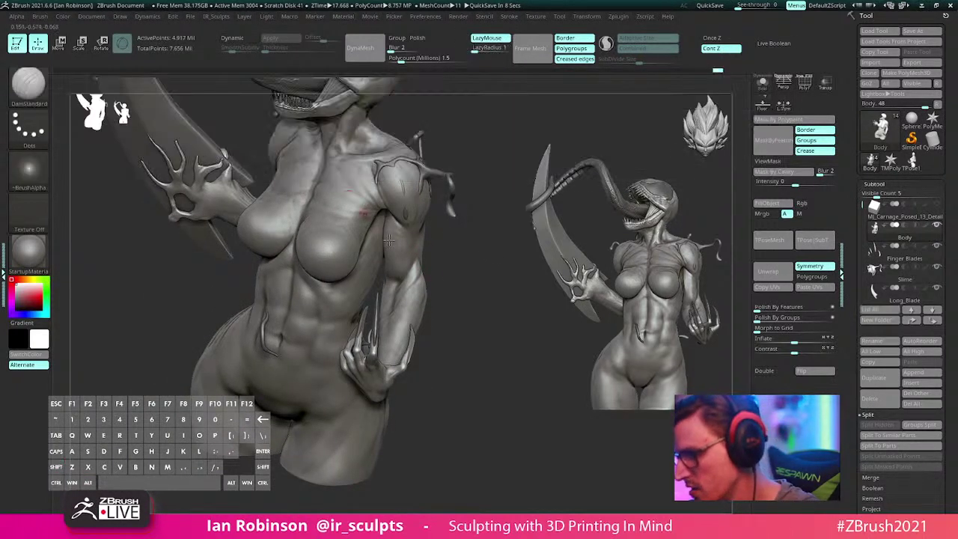
mouse_move(449, 259)
ctrl+shift+mouse_down()
mouse_move(464, 285)
mouse_move(520, 307)
ctrl+shift+mouse_up()
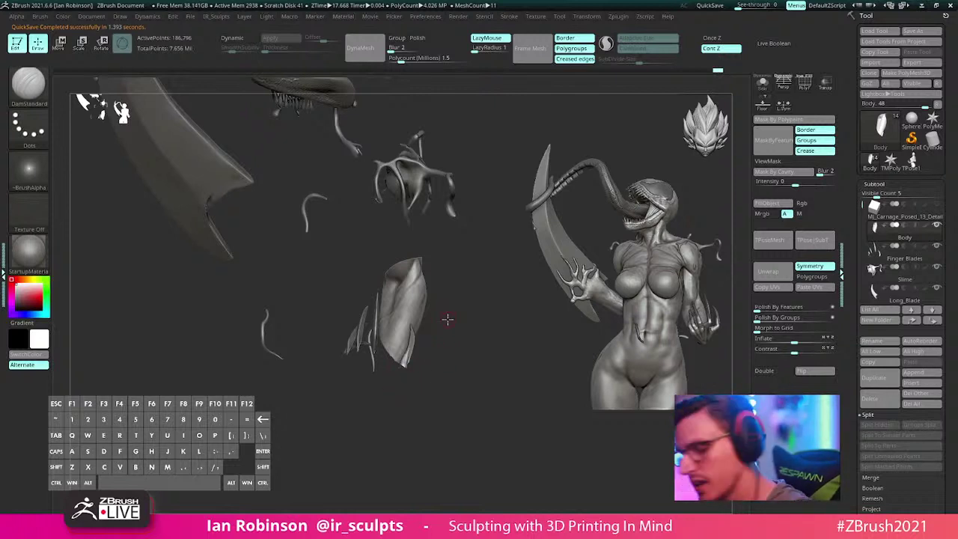
drag(462, 368, 494, 372)
click(762, 84)
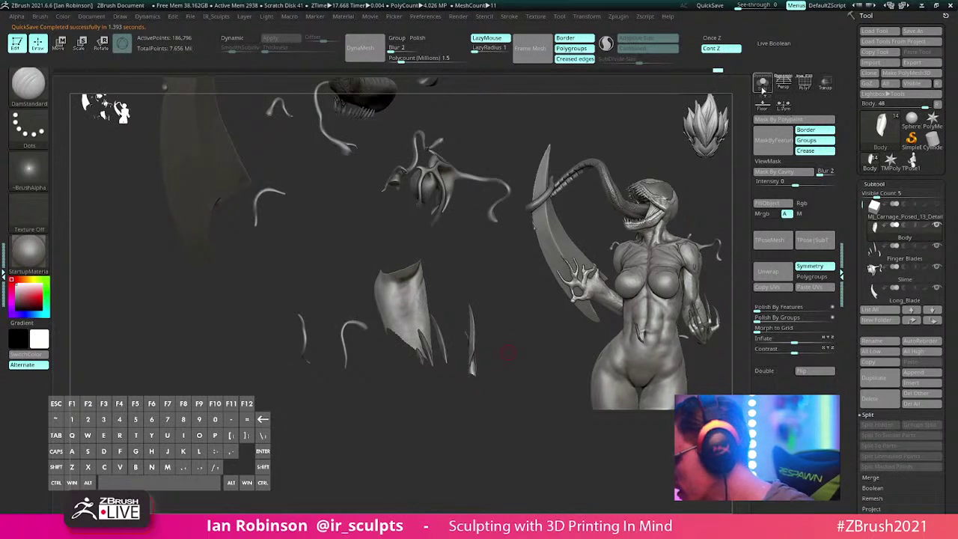
Step: Refine the groove along the outer side of the isolated forearm, adjusting the draw size and undoing unwanted strokes
alt+drag(434, 282, 409, 393)
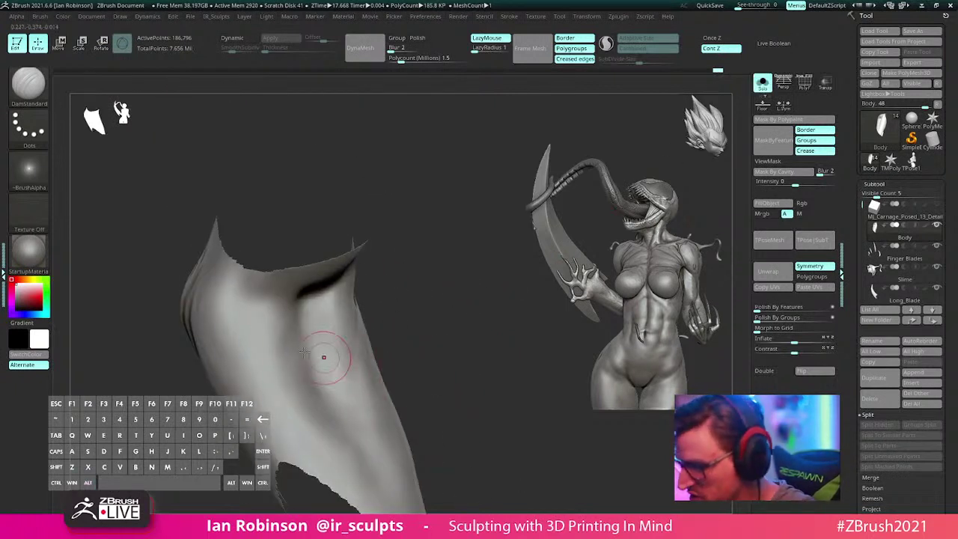
drag(247, 322, 416, 349)
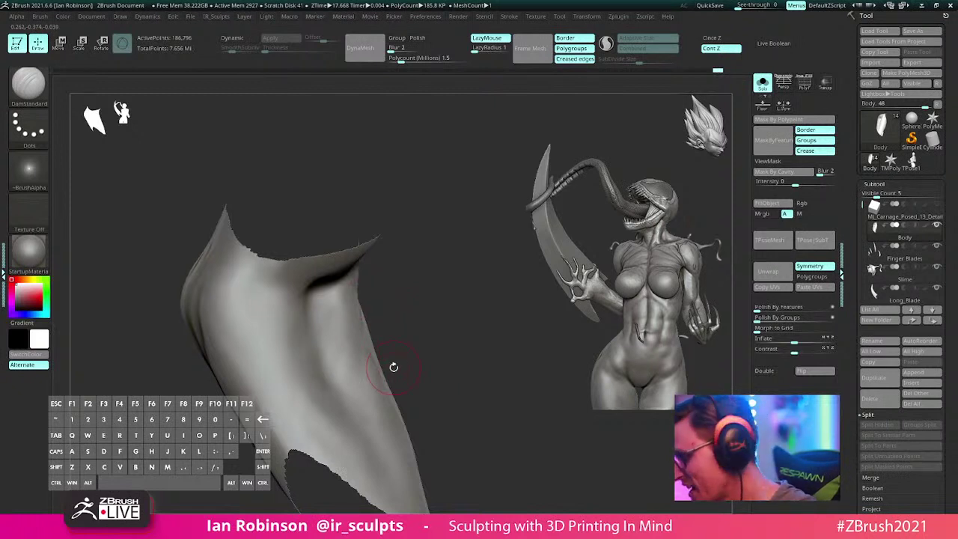
right_drag(298, 341, 321, 314)
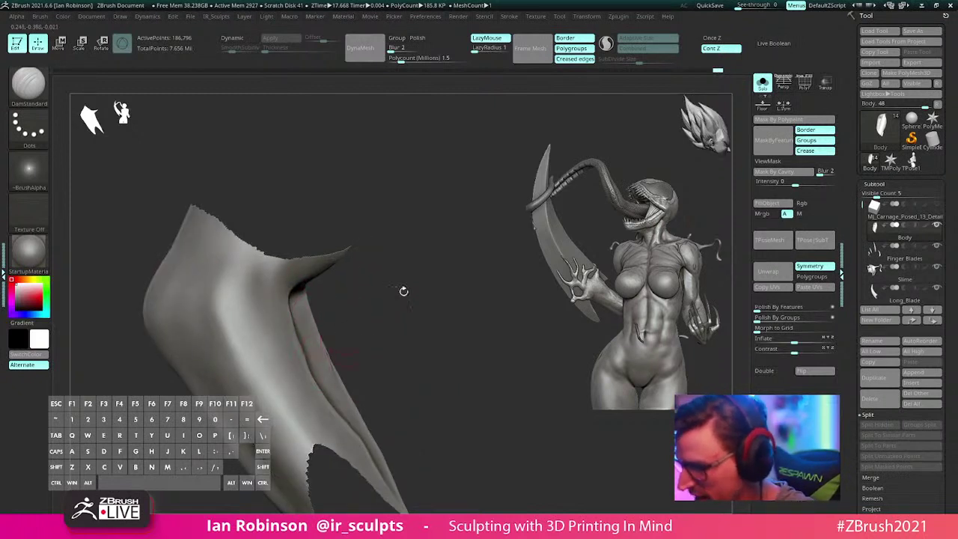
drag(392, 324, 255, 315)
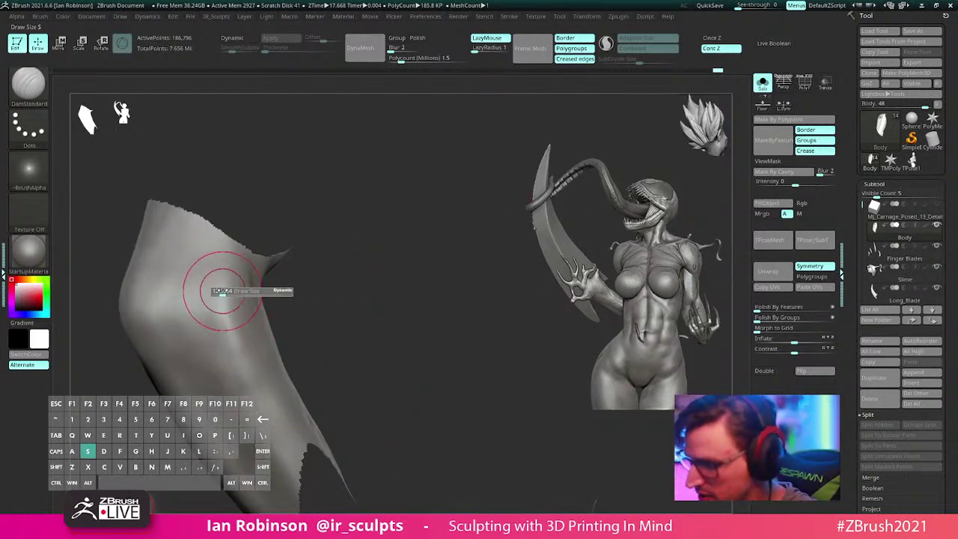
key(ctrl+z)
key(ctrl+z)
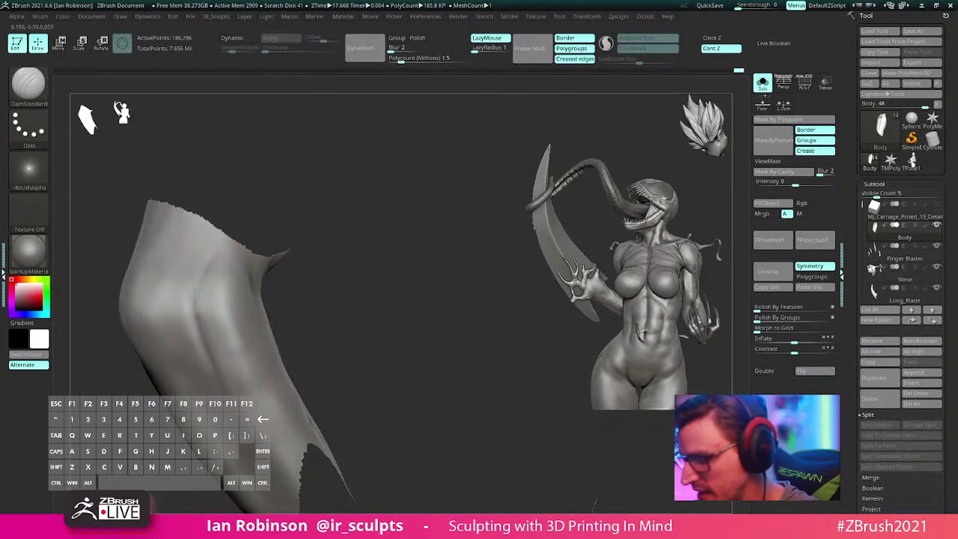
Step: Shape and smooth the hollow between the forearm muscles just below the inner elbow
mouse_move(390, 266)
mouse_down()
mouse_move(362, 272)
mouse_move(337, 299)
mouse_move(285, 292)
mouse_up()
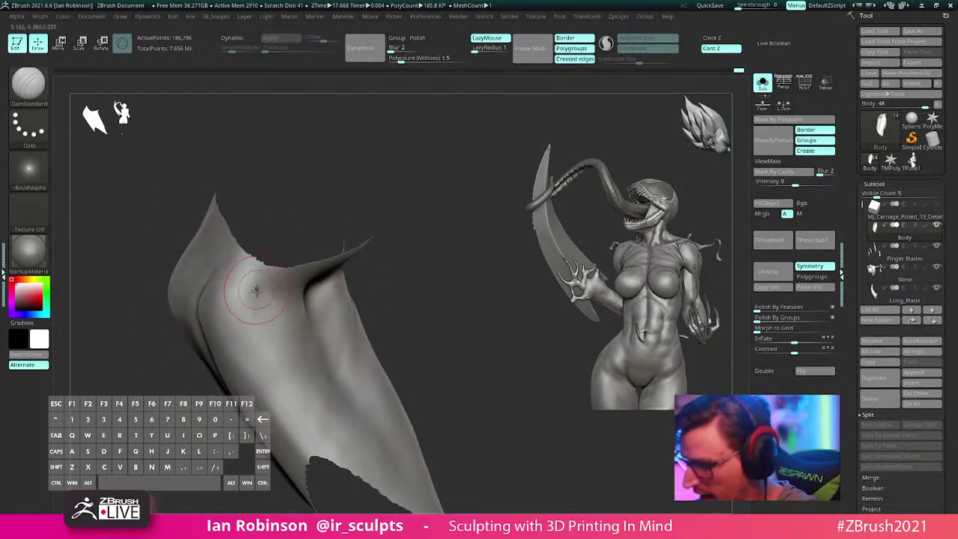
mouse_move(389, 318)
mouse_down()
mouse_move(278, 300)
mouse_move(287, 302)
mouse_up()
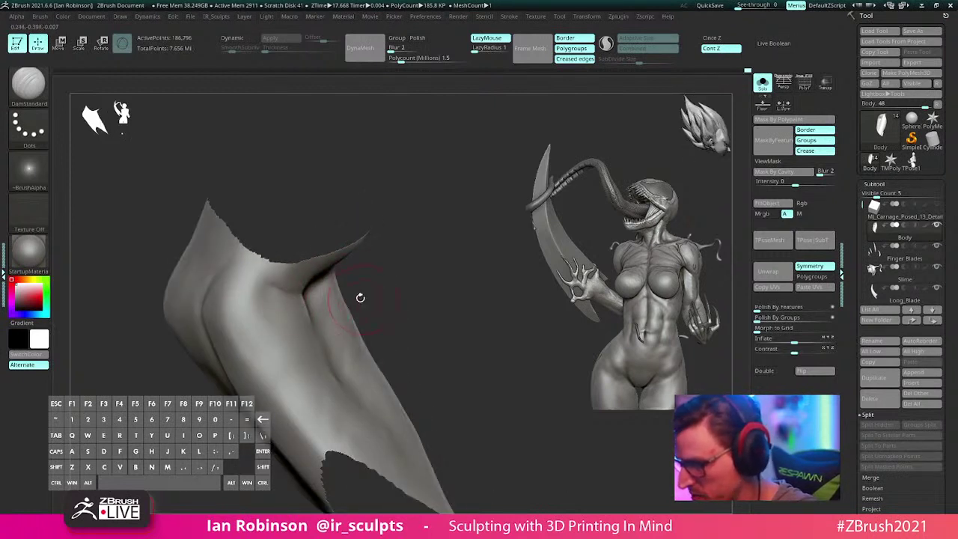
drag(360, 297, 337, 299)
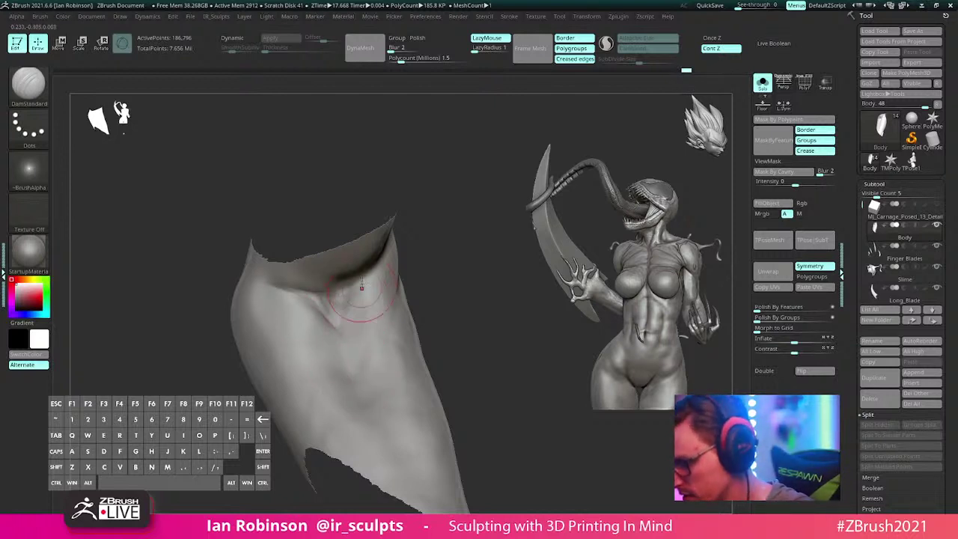
right_drag(370, 293, 350, 298)
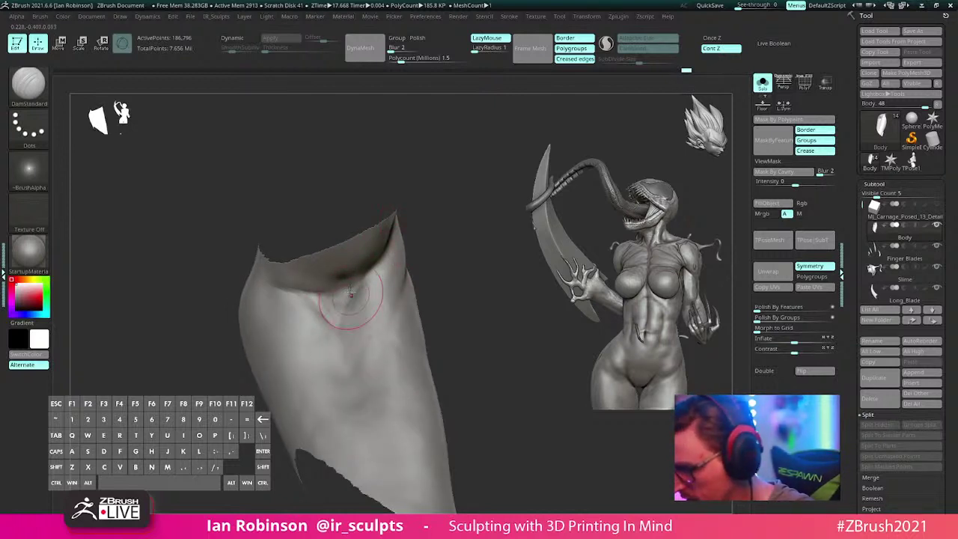
shift+drag(359, 359, 352, 304)
Step: Restore the visibility of the whole body mesh after checking the isolated forearm
ctrl+right_drag(353, 304, 438, 261)
ctrl+shift+click(471, 263)
mouse_move(438, 262)
right_down()
mouse_move(408, 271)
mouse_move(457, 288)
right_up()
ctrl+shift+click(319, 370)
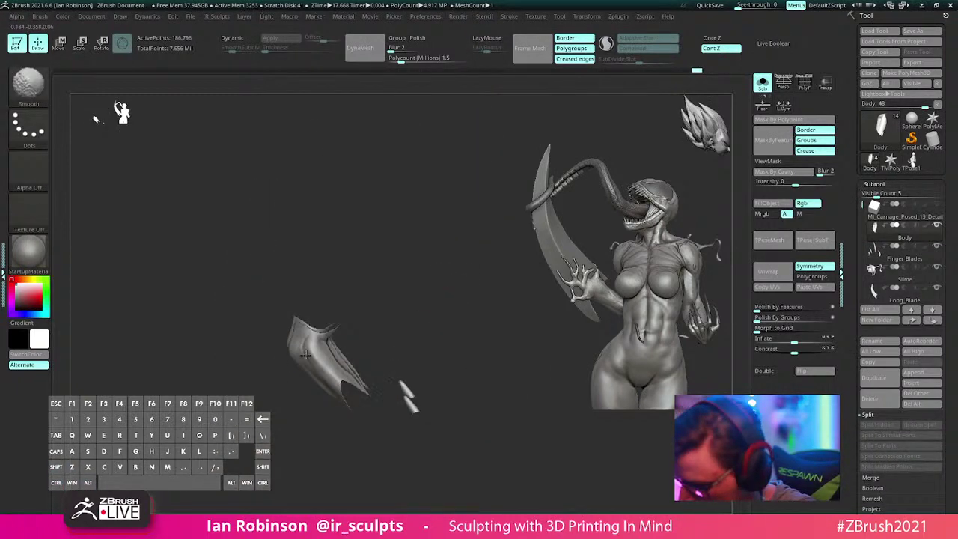
mouse_move(305, 354)
right_down()
mouse_move(317, 327)
mouse_move(309, 365)
right_up()
alt+right_drag(398, 306, 366, 264)
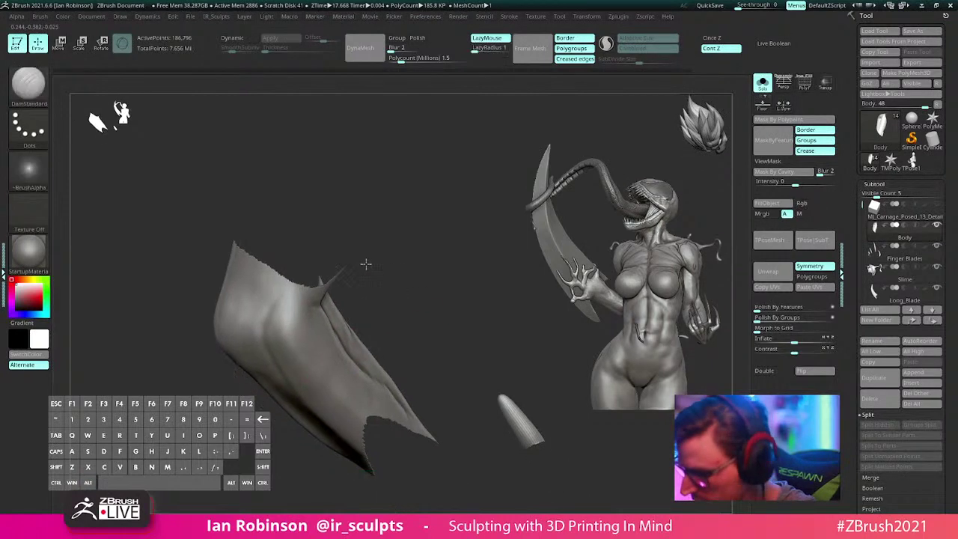
drag(365, 264, 402, 316)
key(ctrl+shift)
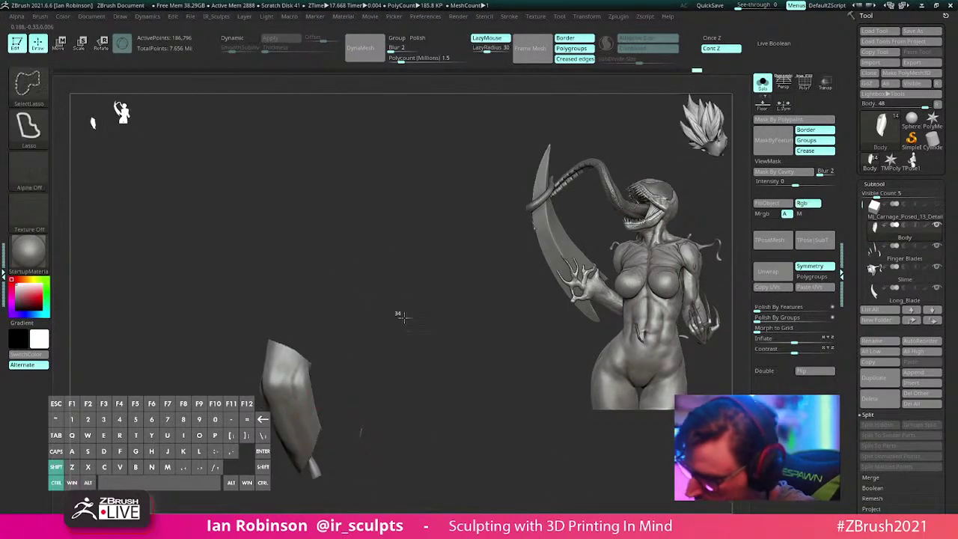
ctrl+shift+click(402, 316)
drag(402, 316, 433, 336)
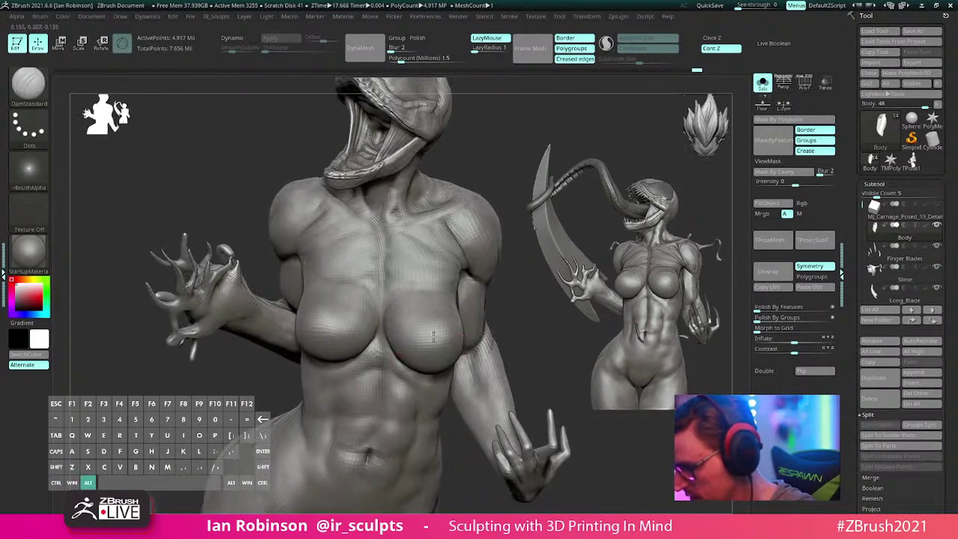
Step: Switch to the ClayBuildup brush and adjust its draw size for work on the torso
alt+right_drag(434, 337, 379, 352)
mouse_move(439, 360)
alt+right_down()
mouse_move(439, 389)
mouse_move(434, 299)
mouse_move(417, 349)
mouse_move(395, 238)
alt+right_up()
key(b)
key(c)
key(b)
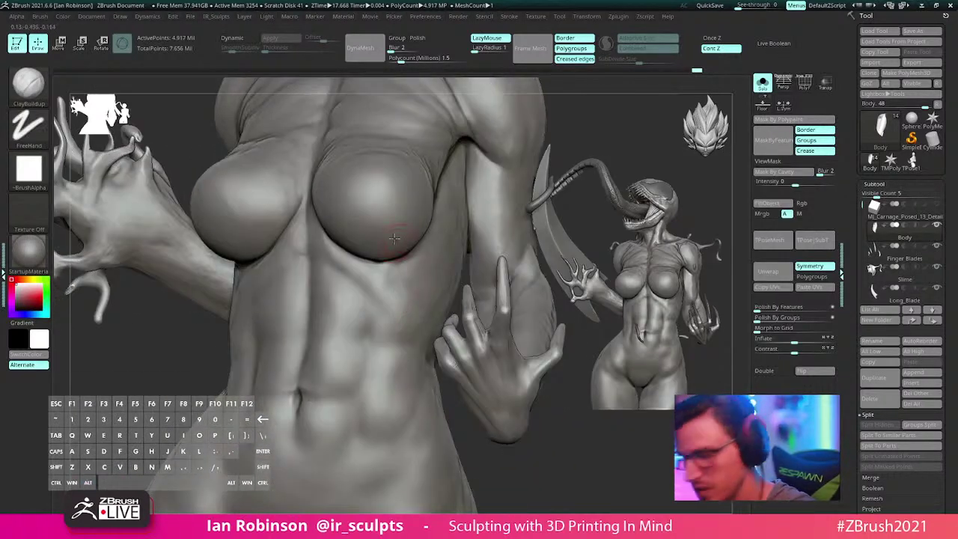
key(s)
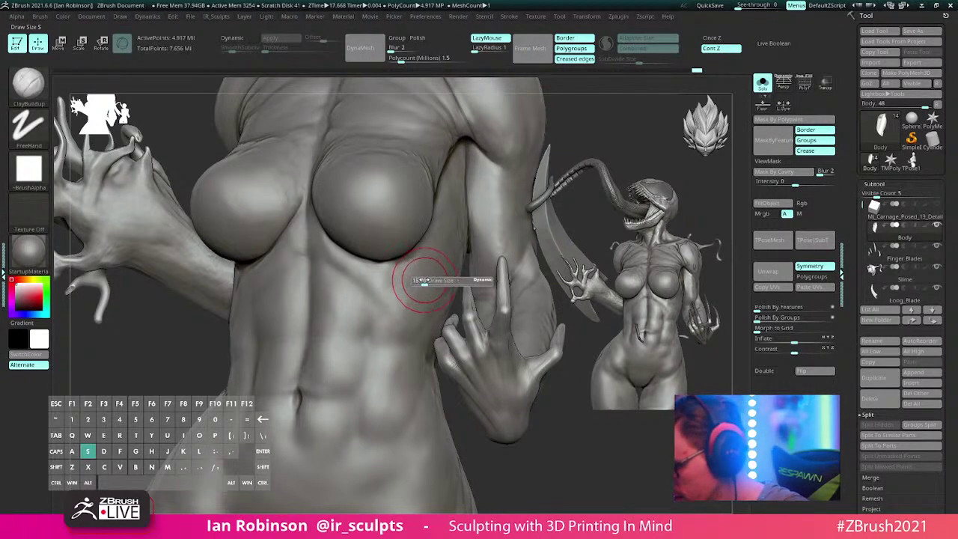
click(424, 280)
Step: Try smoothing the centre of the upper abdomen just below the chest
right_drag(425, 280, 498, 307)
shift+drag(337, 301, 322, 298)
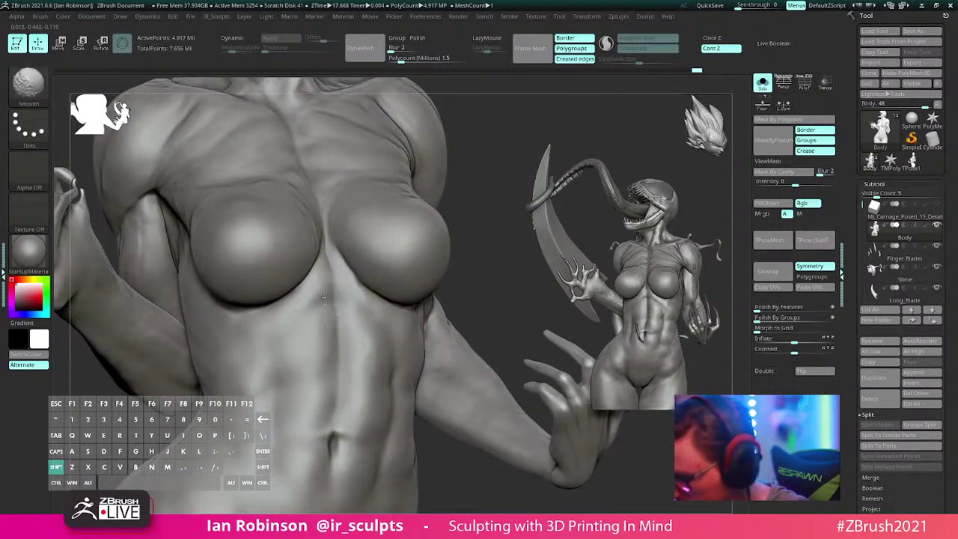
mouse_move(322, 298)
alt+right_down()
mouse_move(396, 321)
mouse_move(378, 324)
mouse_move(392, 314)
mouse_move(342, 263)
alt+right_up()
key(ctrl)
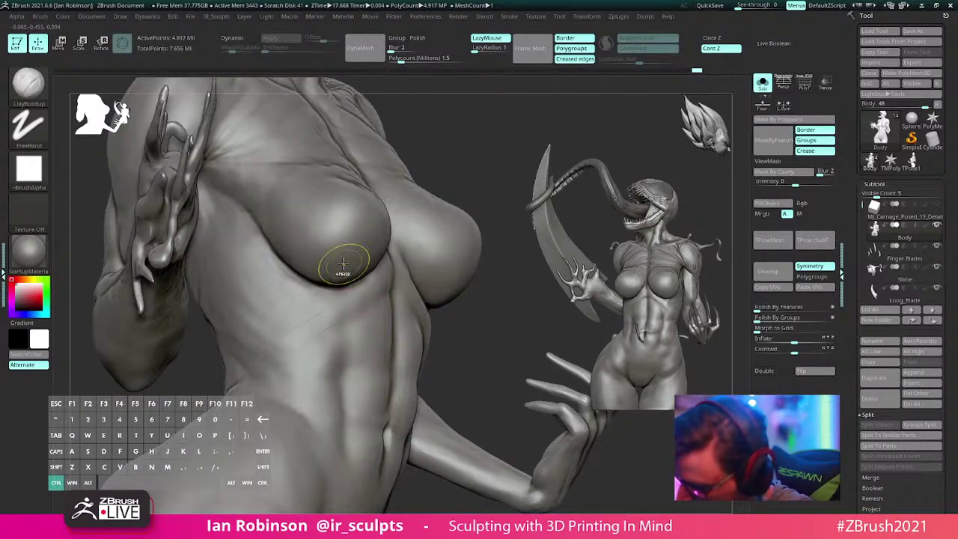
key(ctrl+z)
alt+right_drag(368, 325, 335, 285)
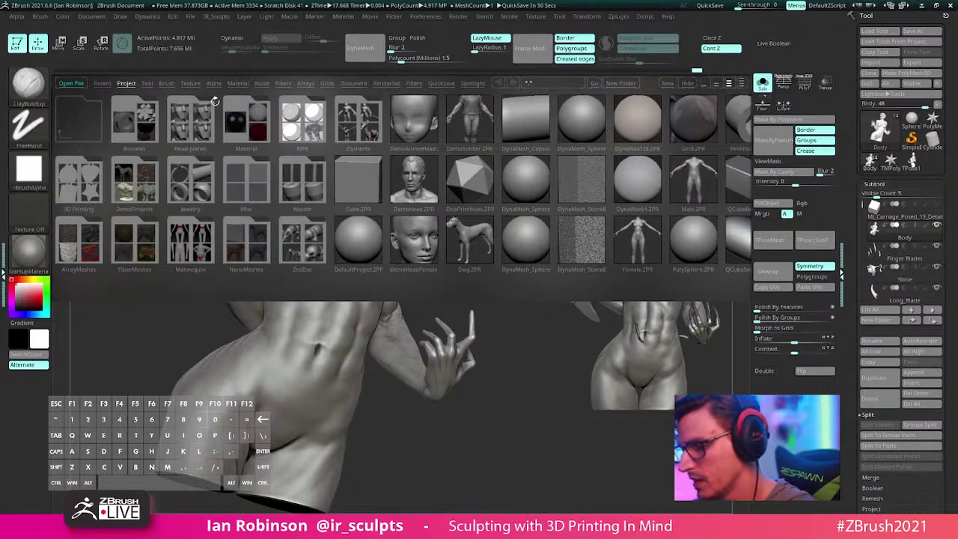
Step: Load the Ryan_Kingslien_Anatomy_Model tool from the LightBox tool library and close LightBox
click(148, 83)
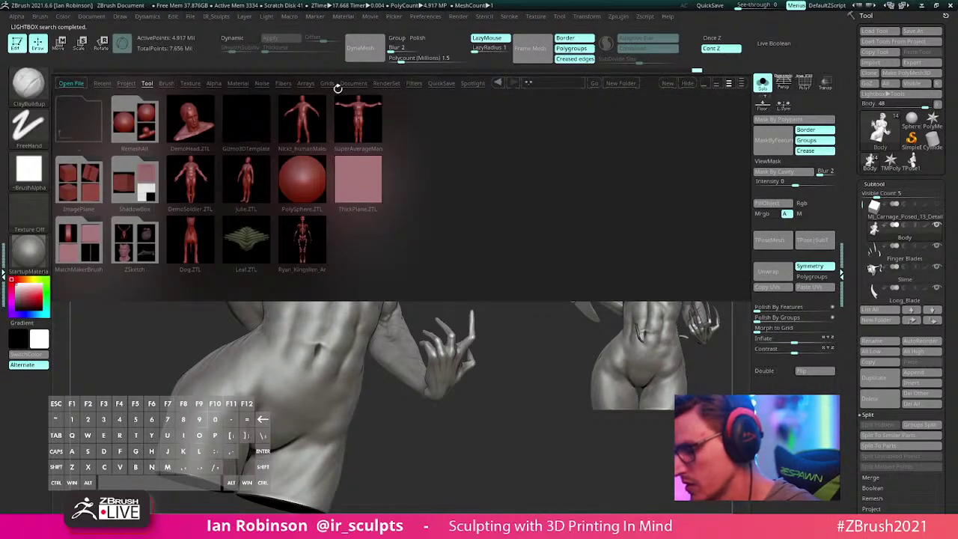
double_click(308, 237)
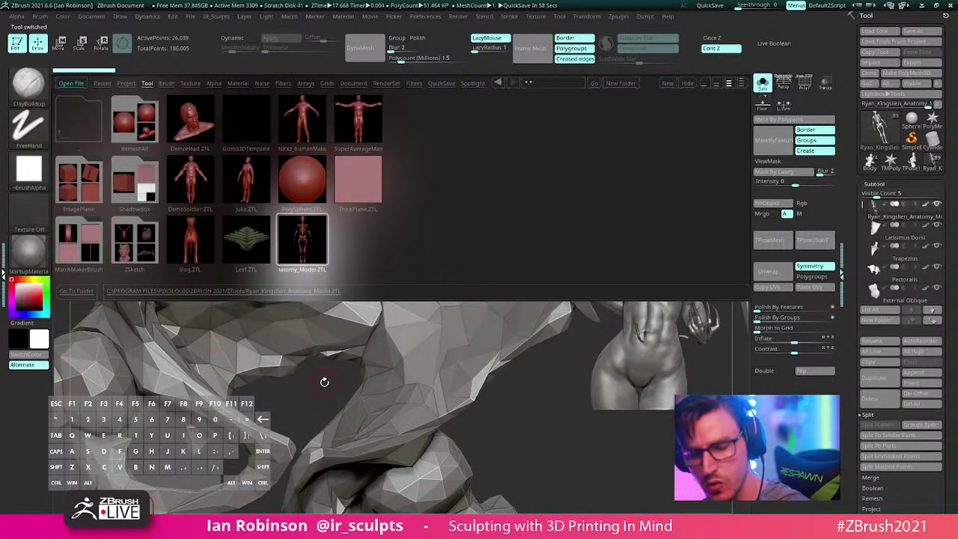
key(comma)
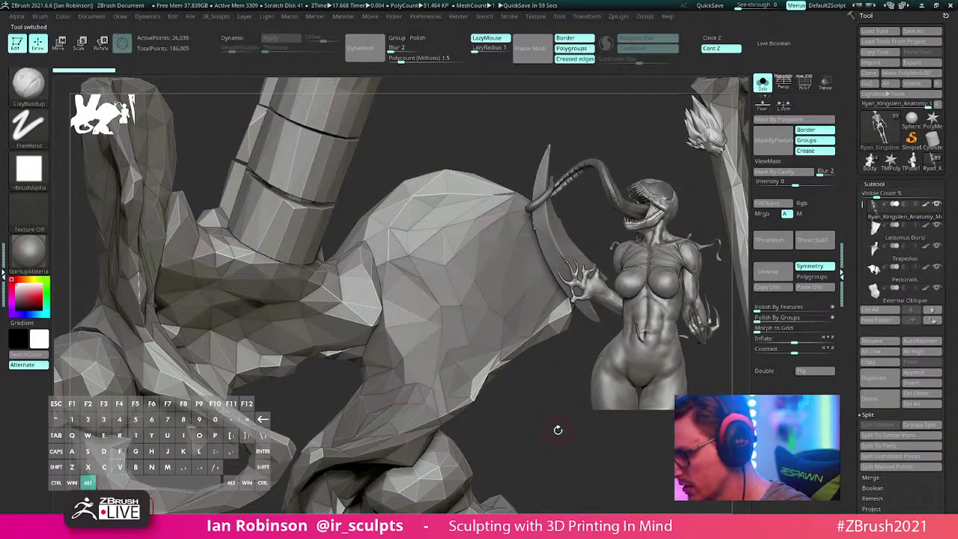
Step: Show all subtools of the anatomy model and place a full front view of it on the canvas as reference
alt+drag(559, 430, 753, 131)
click(762, 83)
drag(509, 360, 242, 311)
drag(351, 287, 369, 265)
mouse_move(169, 293)
right_down()
mouse_move(223, 289)
mouse_move(176, 283)
mouse_move(166, 295)
mouse_move(187, 308)
mouse_move(139, 307)
mouse_move(128, 321)
mouse_move(247, 337)
mouse_move(280, 364)
mouse_move(293, 336)
right_up()
alt+drag(297, 319, 527, 325)
Step: Return to the Body tool beside the anatomy reference, solo the body, and frame its hips and abdomen
click(908, 163)
alt+drag(447, 290, 496, 449)
alt+drag(439, 327, 522, 365)
alt+drag(503, 325, 509, 366)
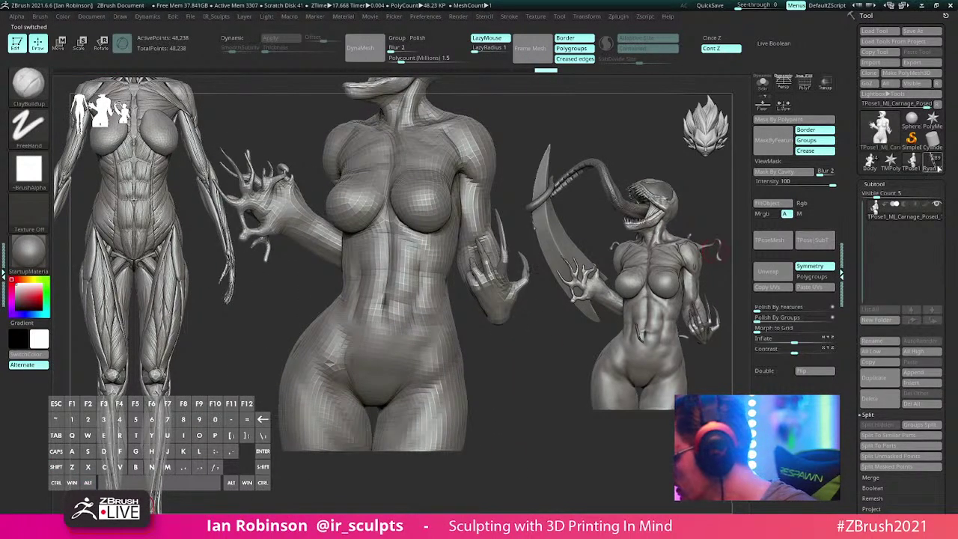
click(871, 162)
alt+right_drag(400, 321, 472, 300)
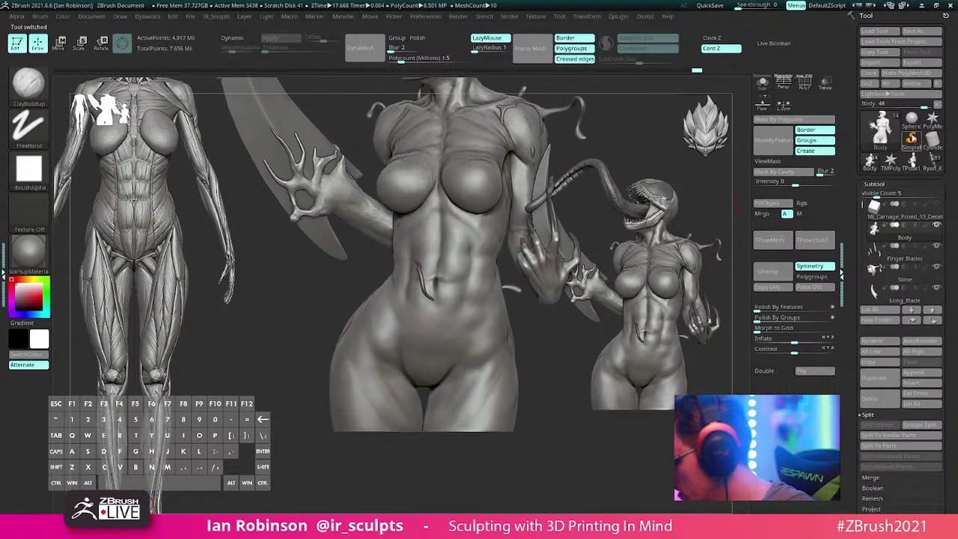
click(762, 83)
mouse_move(457, 265)
alt+right_down()
mouse_move(405, 395)
mouse_move(236, 369)
alt+right_up()
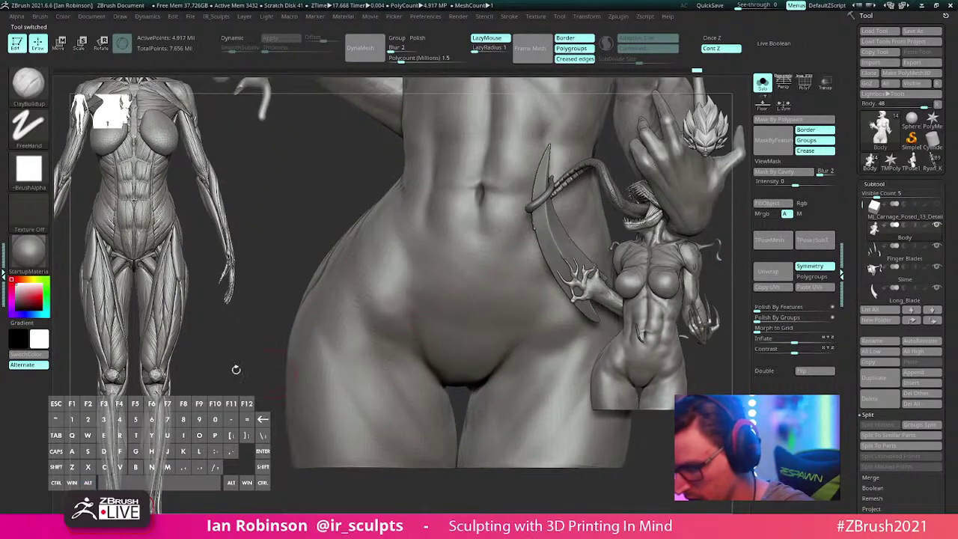
Step: Carve a crease with the DamStandard brush from the groin diagonally down the front of the figure's right inner thigh
key(s)
drag(411, 283, 409, 283)
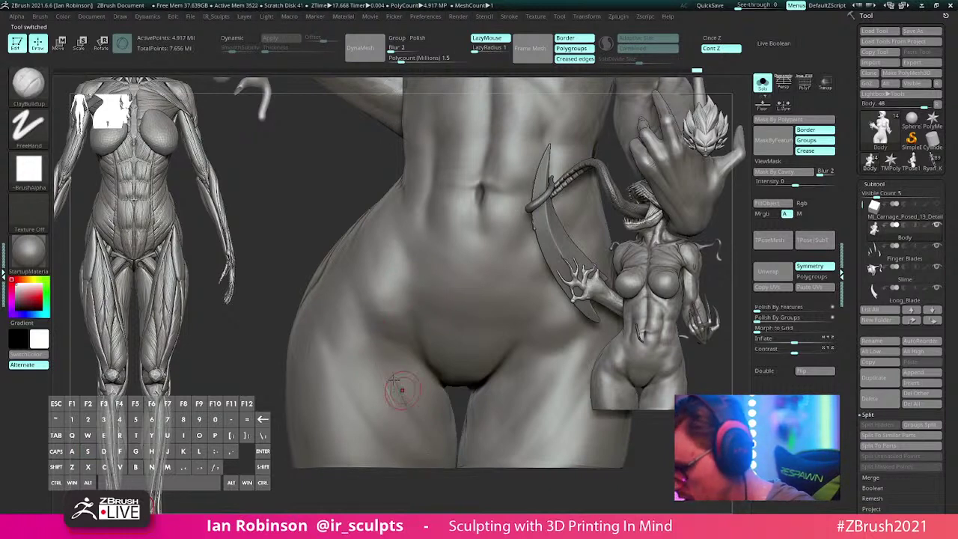
key(ctrl)
key(b)
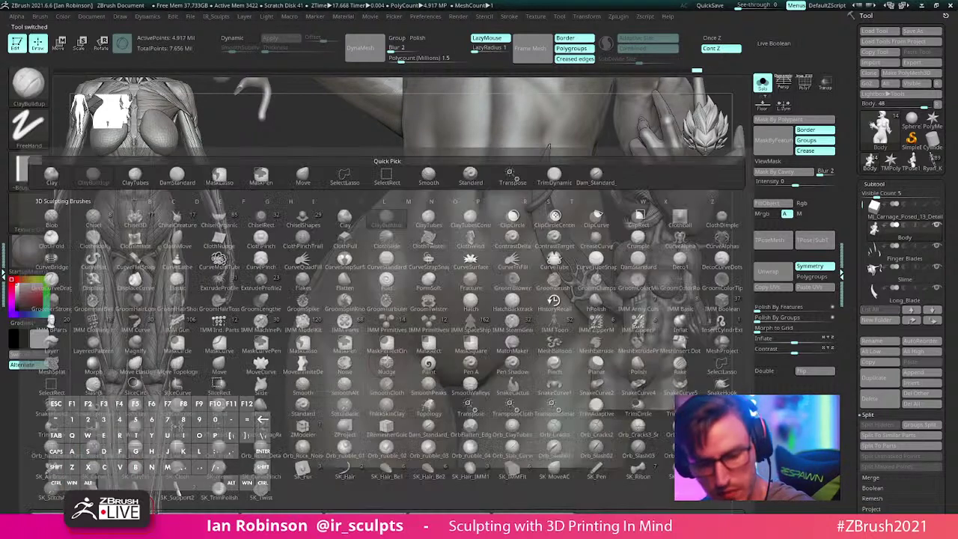
key(d)
key(s)
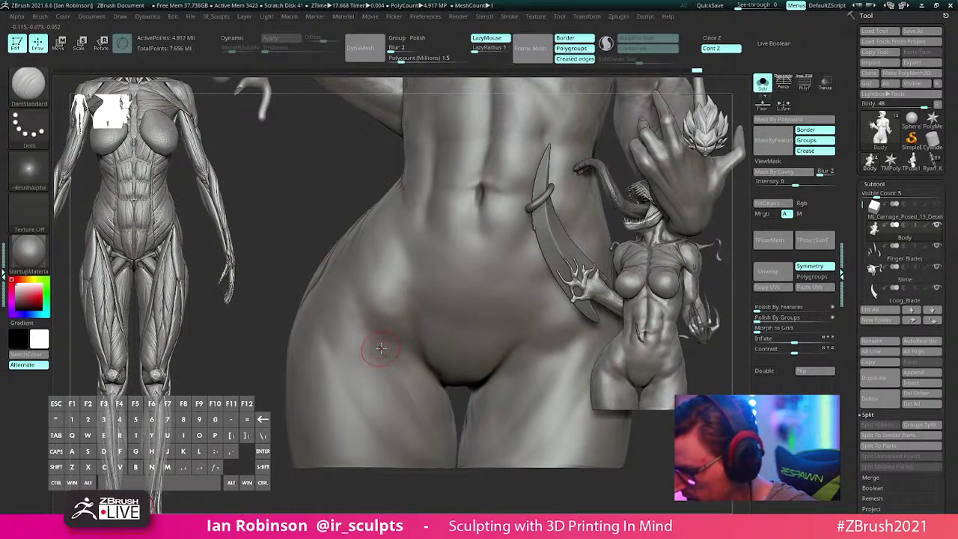
key(s)
drag(380, 350, 446, 462)
alt+right_drag(422, 379, 424, 369)
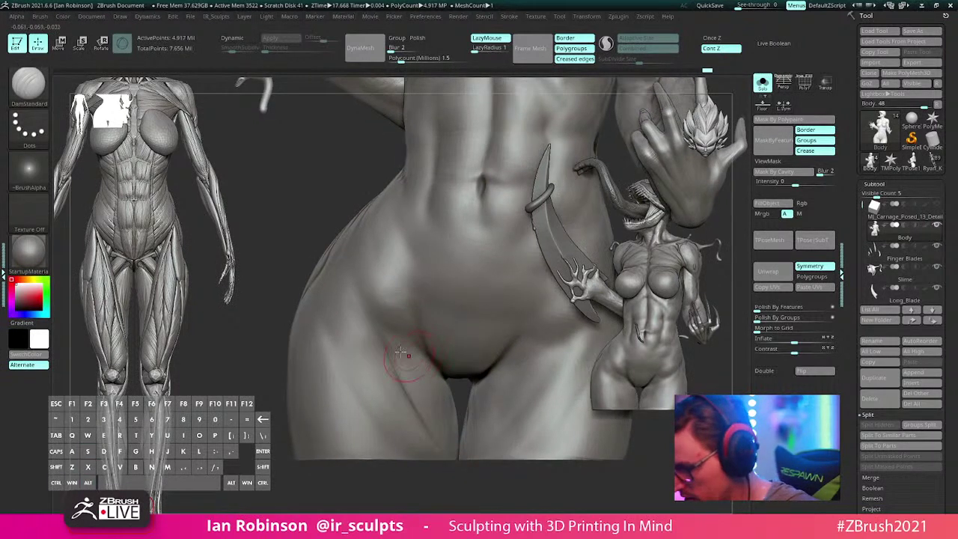
Step: Carve a long diagonal muscle line with DamStandard from the right outer hip down to the inner thigh, and soften it
drag(340, 312, 380, 399)
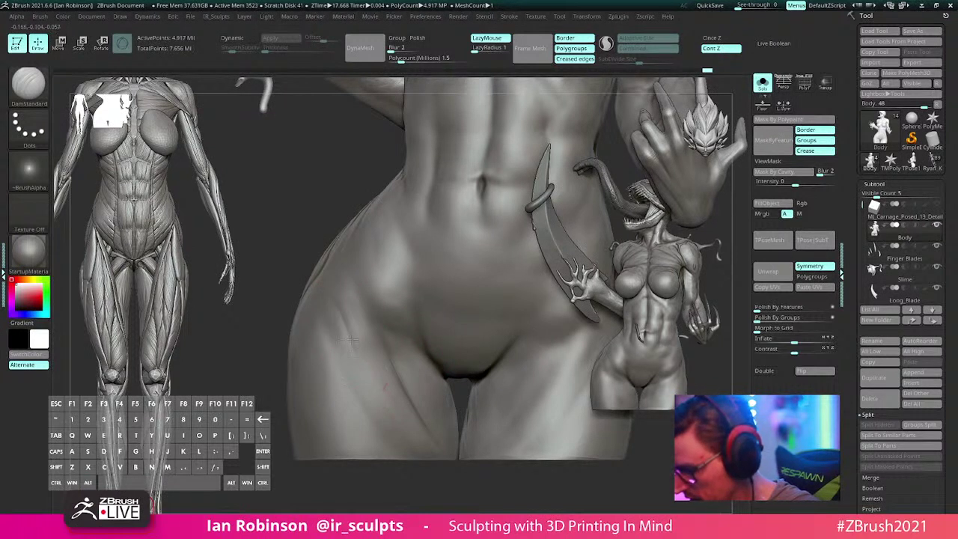
drag(342, 318, 419, 481)
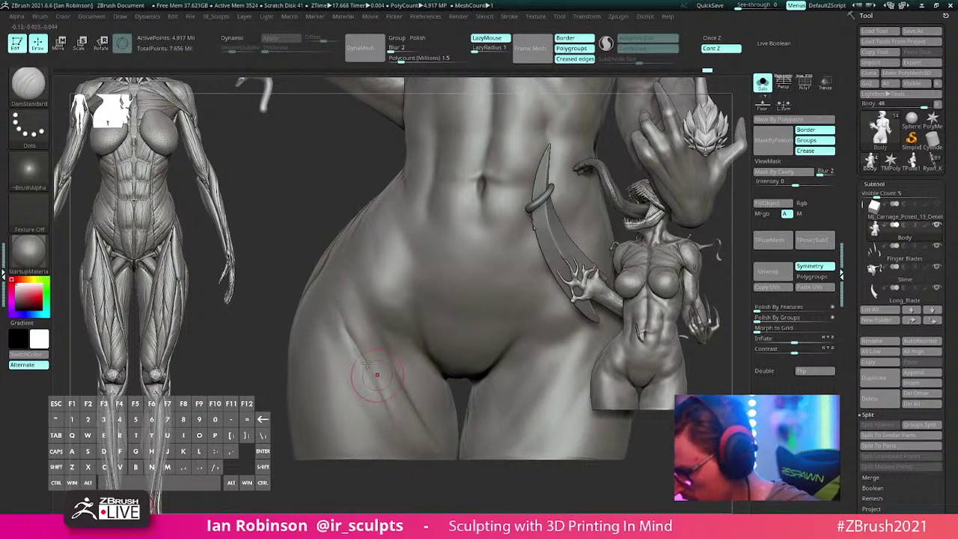
drag(374, 378, 407, 451)
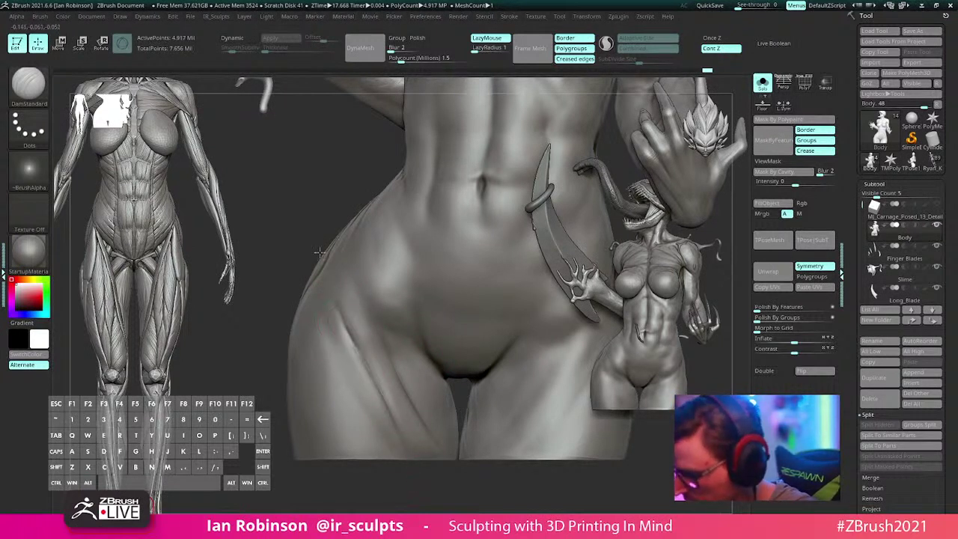
key(shift)
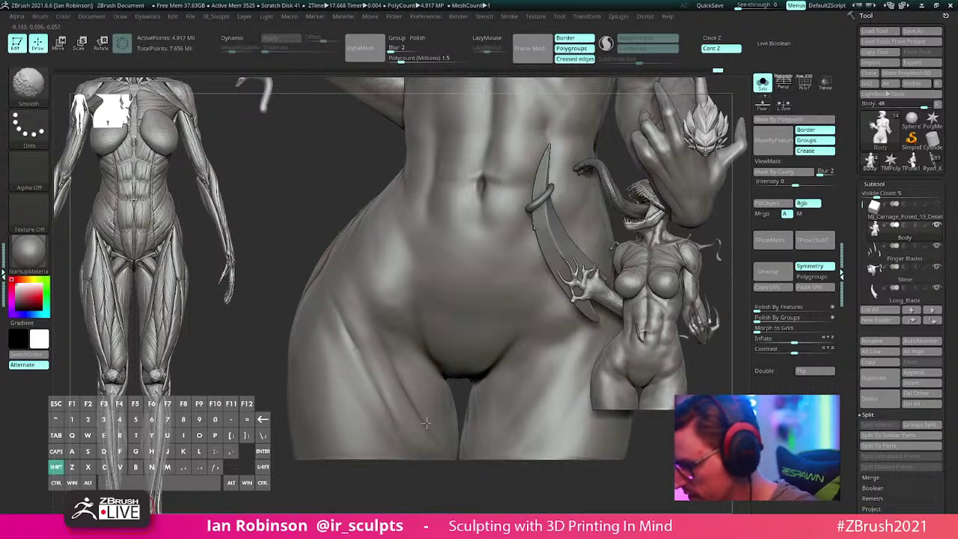
key(l)
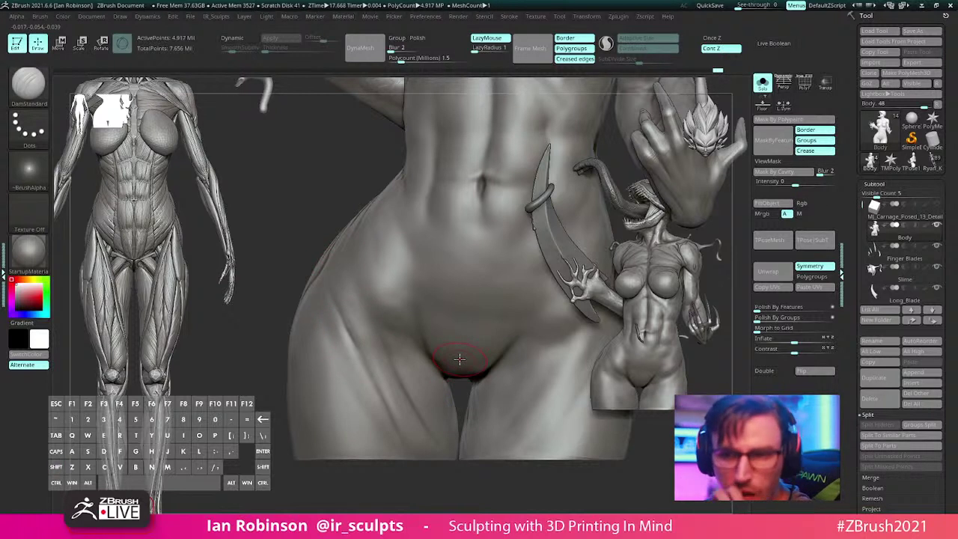
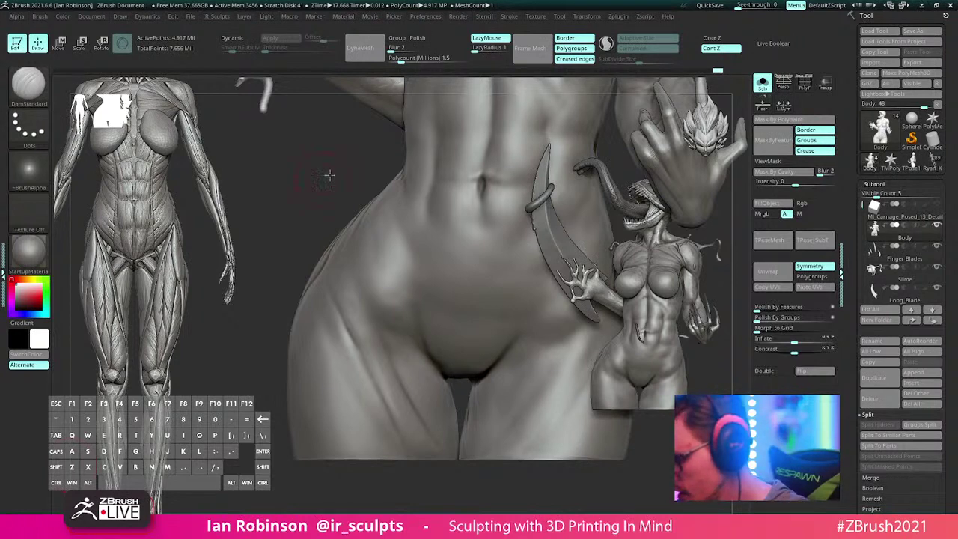
Step: Soften the right thigh's diagonal crease with ClayBuildup and smoothing, and lower the Body by one subdivision level
drag(330, 176, 341, 216)
mouse_move(297, 180)
mouse_down()
mouse_move(335, 335)
mouse_move(332, 297)
mouse_move(374, 428)
mouse_move(348, 334)
mouse_up()
mouse_move(561, 447)
shift+mouse_down()
mouse_move(586, 463)
mouse_move(581, 479)
shift+mouse_up()
key(b)
key(c)
key(b)
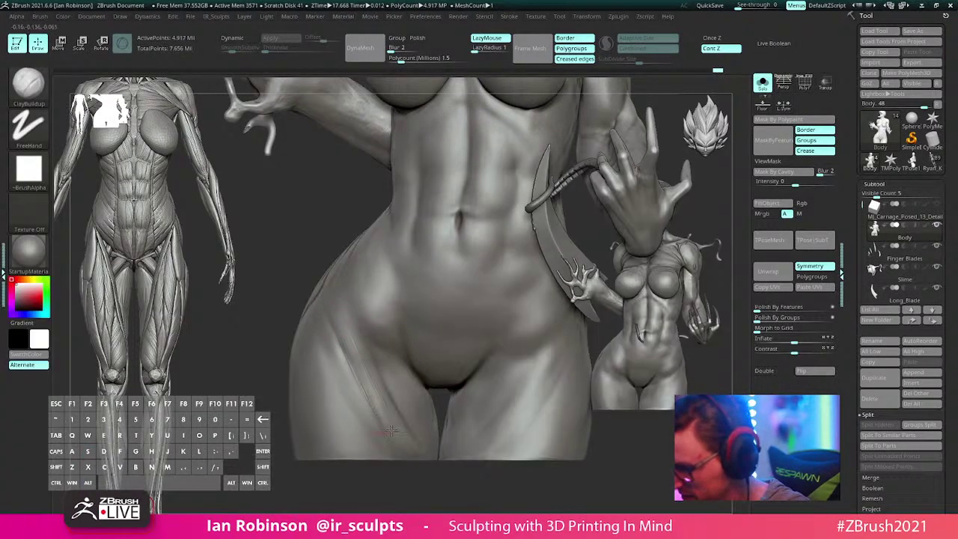
key(shift)
mouse_move(379, 410)
shift+mouse_down()
mouse_move(360, 373)
mouse_move(373, 405)
shift+mouse_up()
key(shift+d)
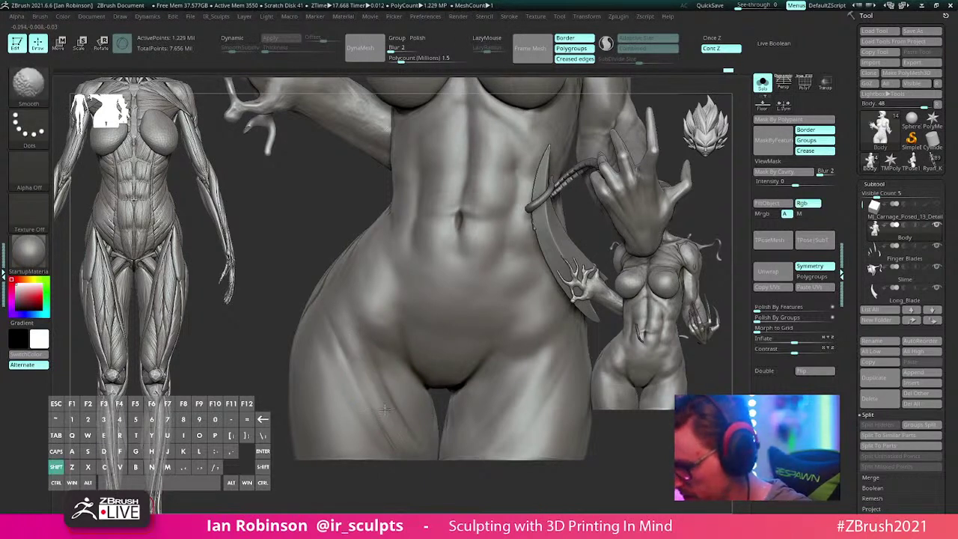
key(shift+f)
alt+right_drag(404, 377, 365, 271)
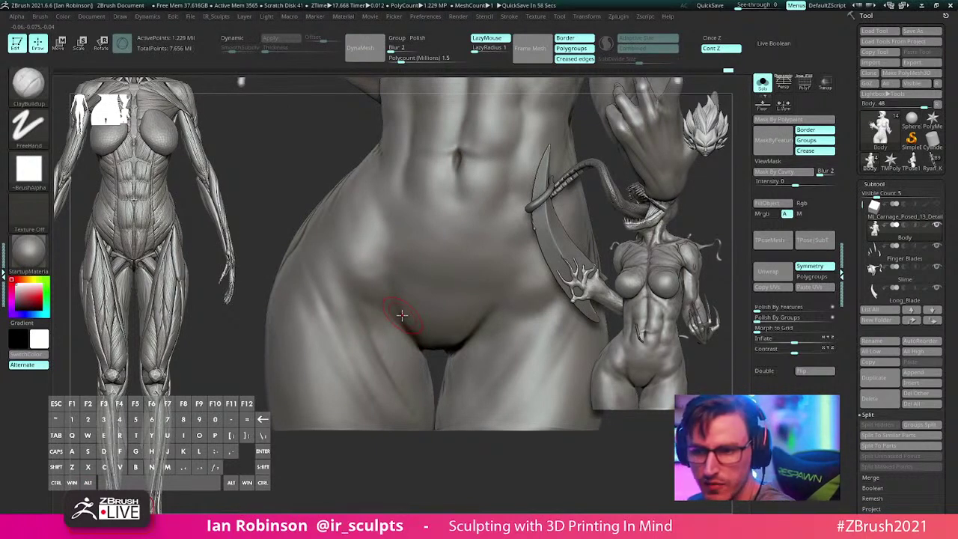
Step: Build up the muscle band running from the right hip crease down the inner thigh with ClayBuildup, and smooth it
right_drag(389, 310, 426, 312)
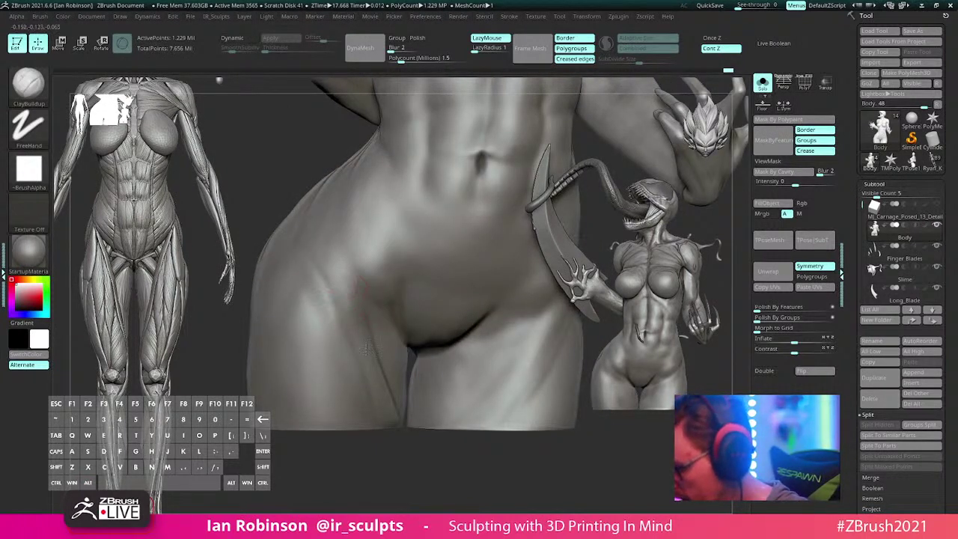
mouse_move(355, 300)
mouse_down()
mouse_move(391, 419)
mouse_move(364, 338)
mouse_move(365, 350)
mouse_up()
mouse_move(343, 273)
mouse_down()
mouse_move(339, 294)
mouse_move(384, 404)
mouse_up()
mouse_move(358, 329)
shift+mouse_down()
mouse_move(387, 400)
mouse_move(353, 305)
shift+mouse_up()
right_drag(406, 322, 376, 325)
mouse_move(368, 352)
shift+mouse_down()
mouse_move(381, 375)
mouse_move(377, 365)
shift+mouse_up()
alt+right_drag(479, 384, 402, 389)
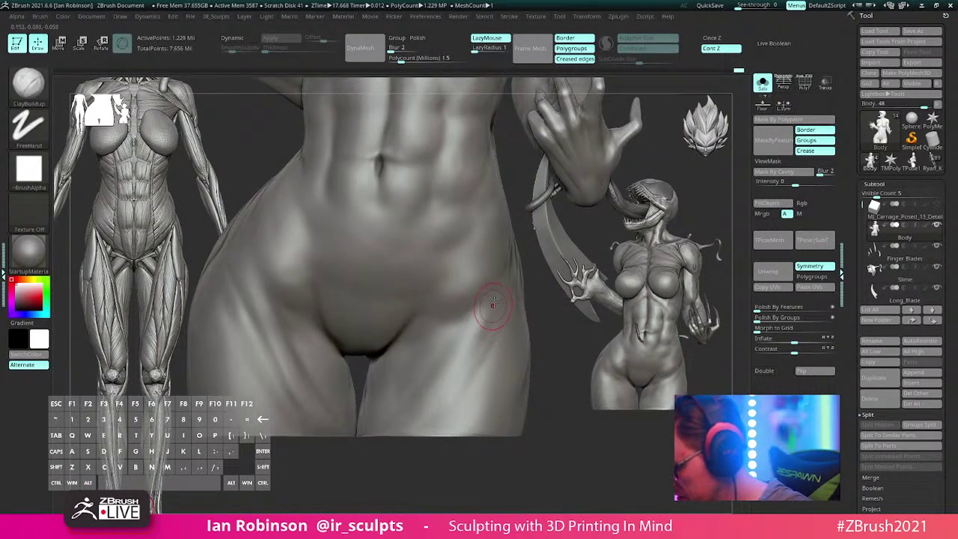
Step: Build up diagonal muscle forms on the front and outer side of the figure's left thigh with ClayBuildup, and smooth them
mouse_move(493, 320)
mouse_down()
mouse_move(440, 396)
mouse_move(455, 377)
mouse_move(459, 345)
mouse_move(423, 389)
mouse_move(478, 345)
mouse_up()
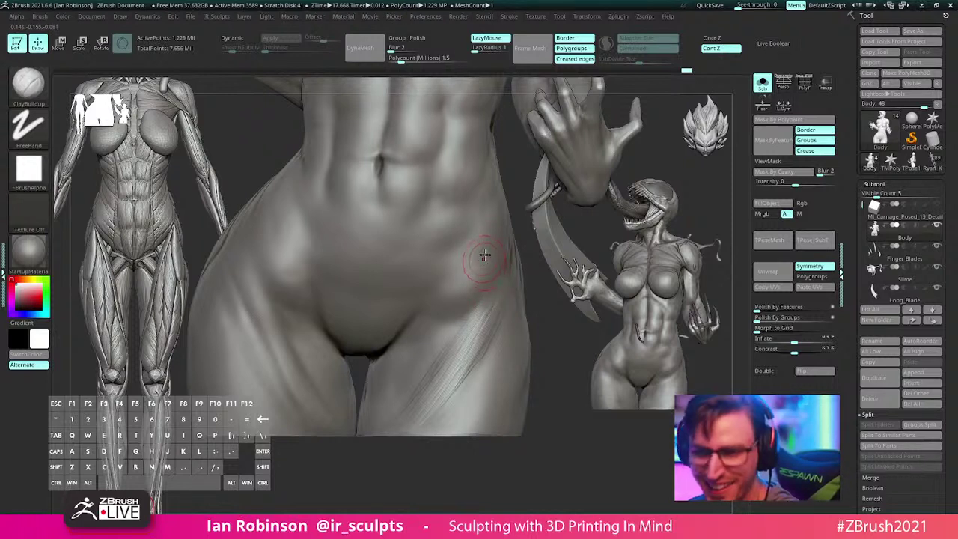
key(shift)
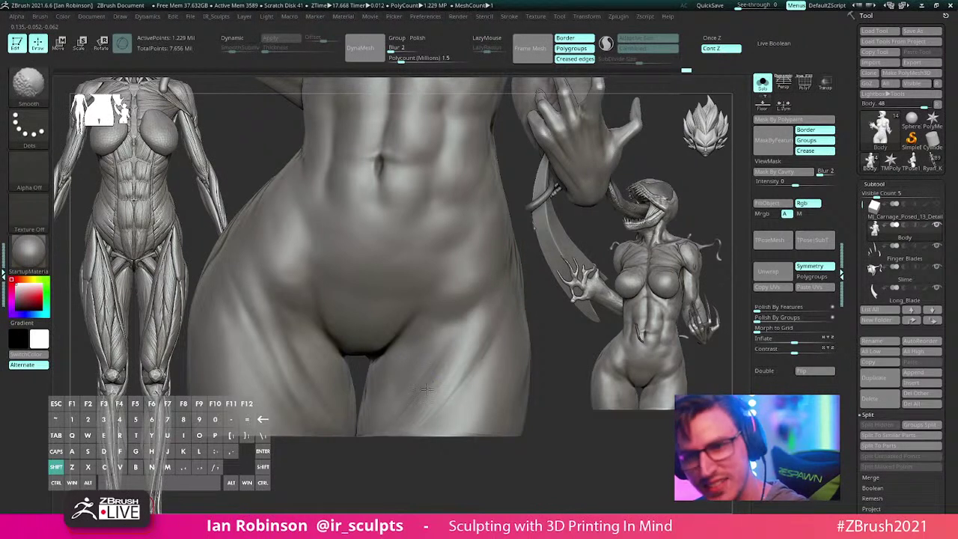
ctrl+right_drag(426, 388, 440, 335)
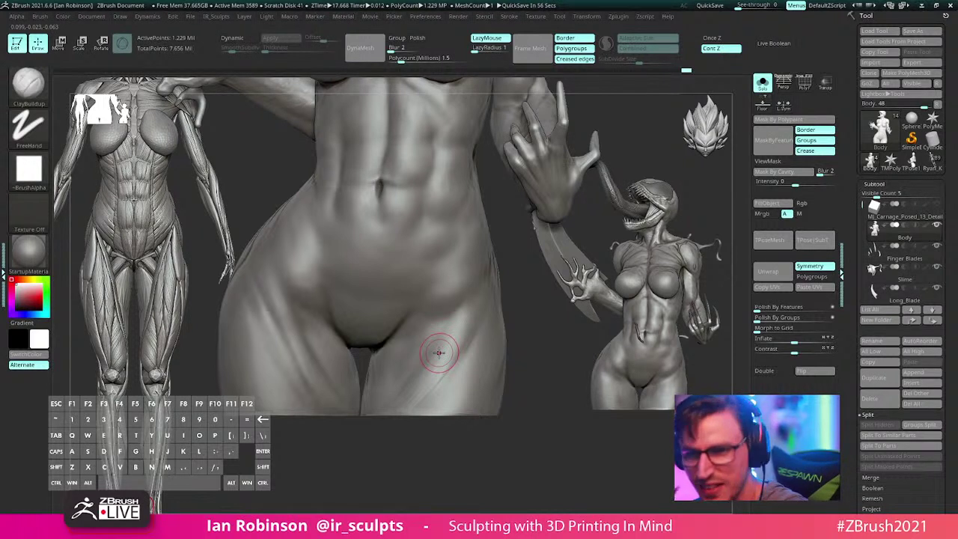
mouse_move(538, 362)
mouse_down()
mouse_move(562, 361)
mouse_move(490, 344)
mouse_up()
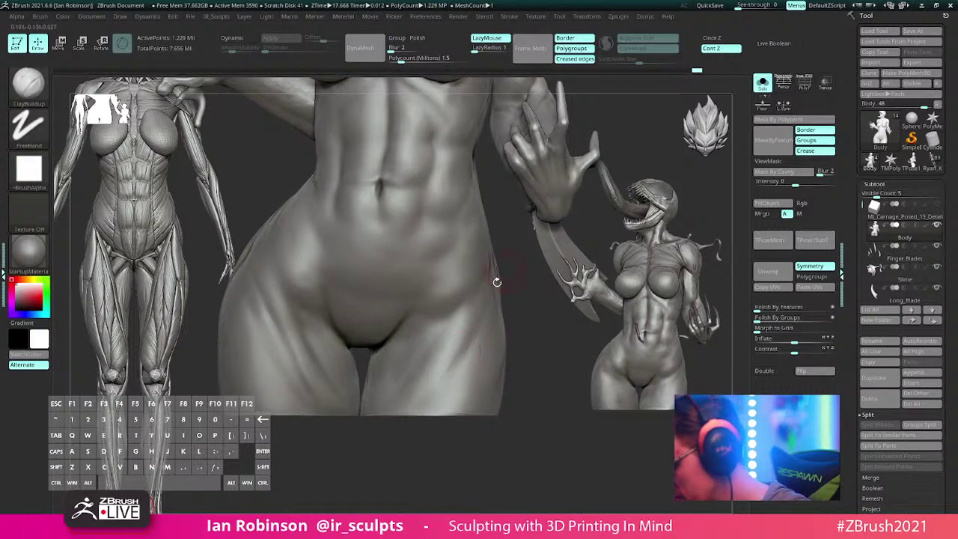
drag(540, 317, 504, 310)
key(shift)
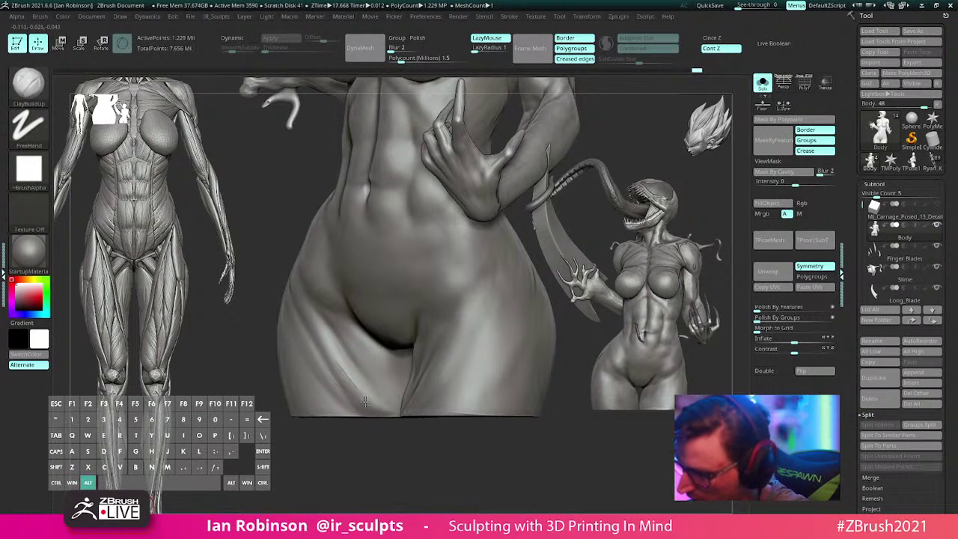
Step: Cut in and rebuild the diagonal muscle forms on the right thigh from a three-quarter view, smoothing between strokes
key(alt)
alt+drag(346, 385, 334, 376)
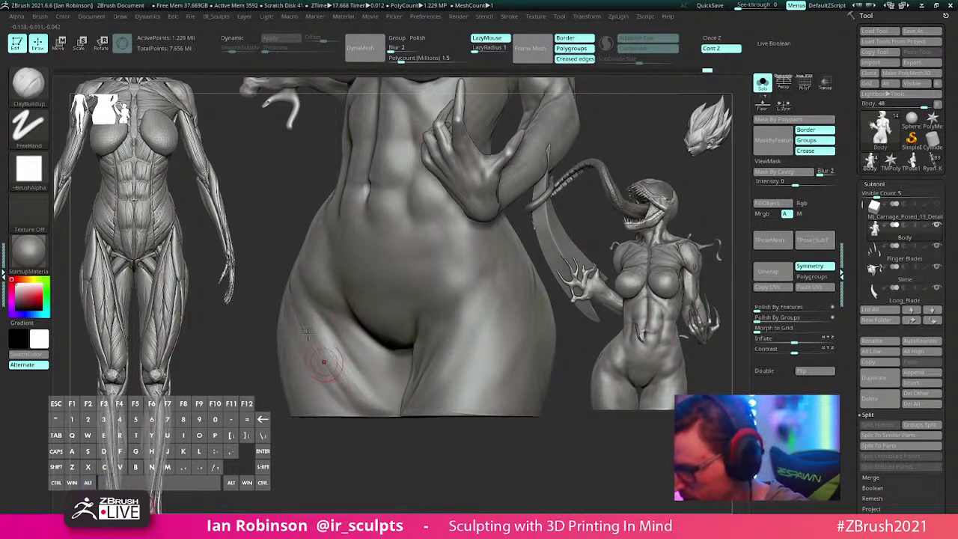
drag(353, 449, 371, 452)
shift+drag(330, 372, 333, 368)
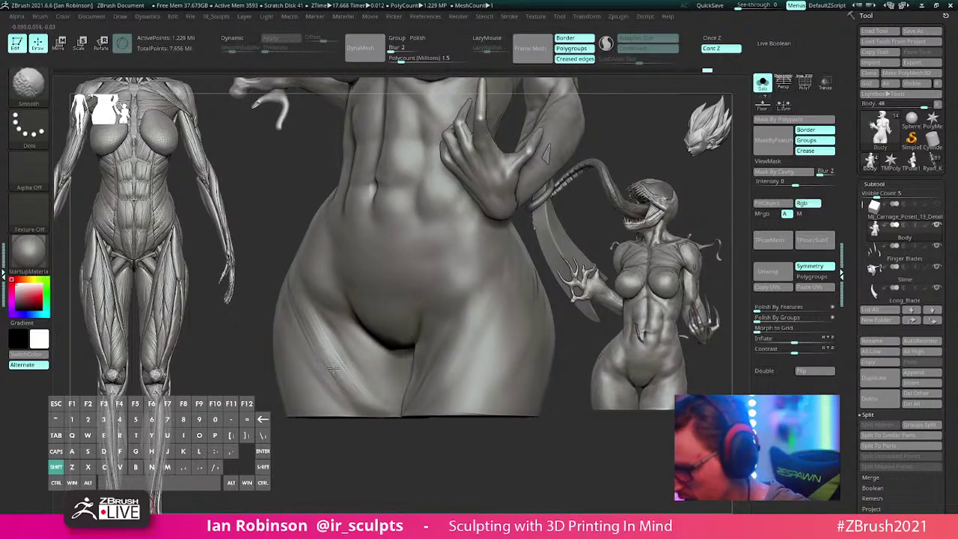
drag(365, 453, 404, 486)
mouse_move(299, 306)
shift+mouse_down()
mouse_move(278, 269)
mouse_move(342, 350)
shift+mouse_up()
Step: Resize the ClayBuildup brush, add volume to the upper front of the right thigh below the hip, and blend it
key(s)
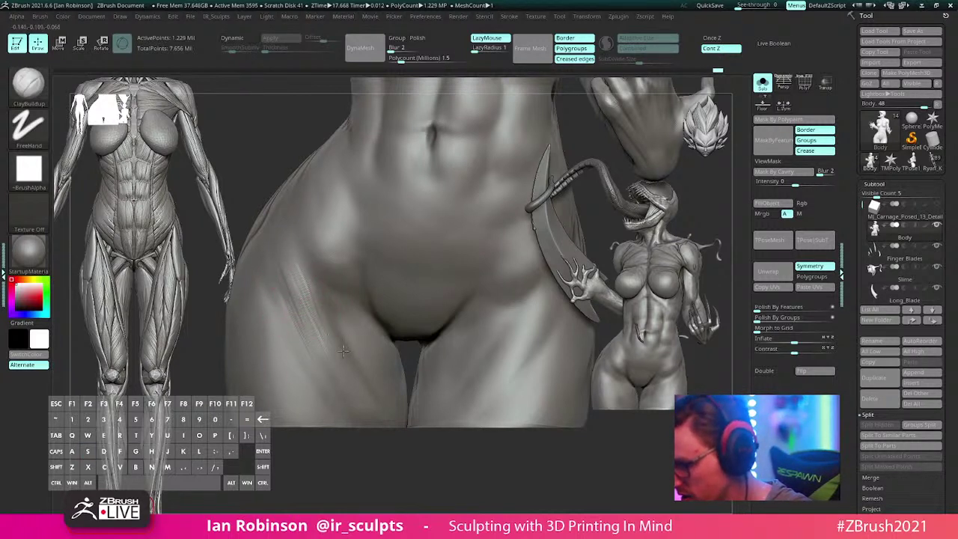
drag(300, 280, 320, 342)
key(shift)
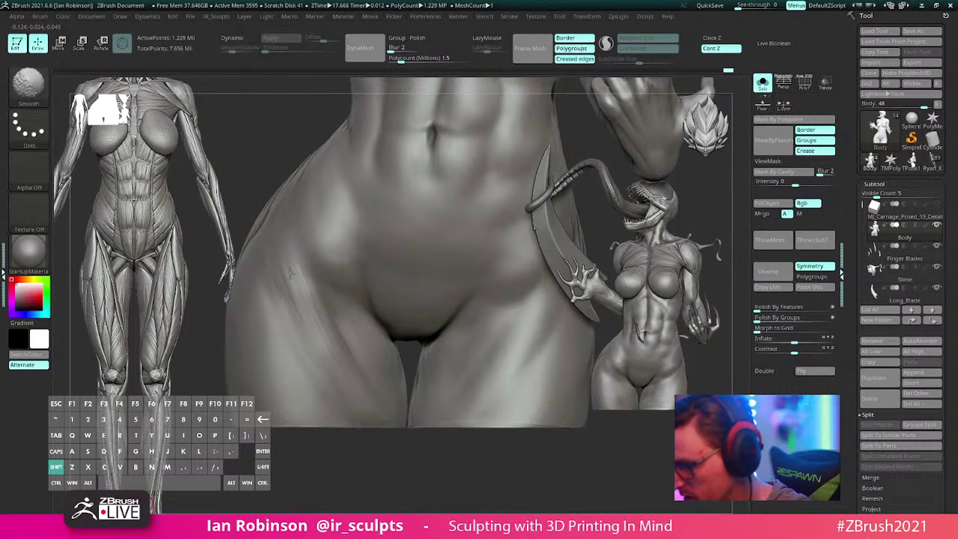
Step: Add ClayBuildup strokes along the inner thighs of both legs and smooth them into the surrounding form
mouse_move(344, 382)
alt+right_down()
mouse_move(432, 367)
mouse_move(499, 384)
mouse_move(489, 348)
mouse_move(398, 410)
mouse_move(497, 308)
mouse_move(459, 292)
mouse_move(458, 330)
alt+right_up()
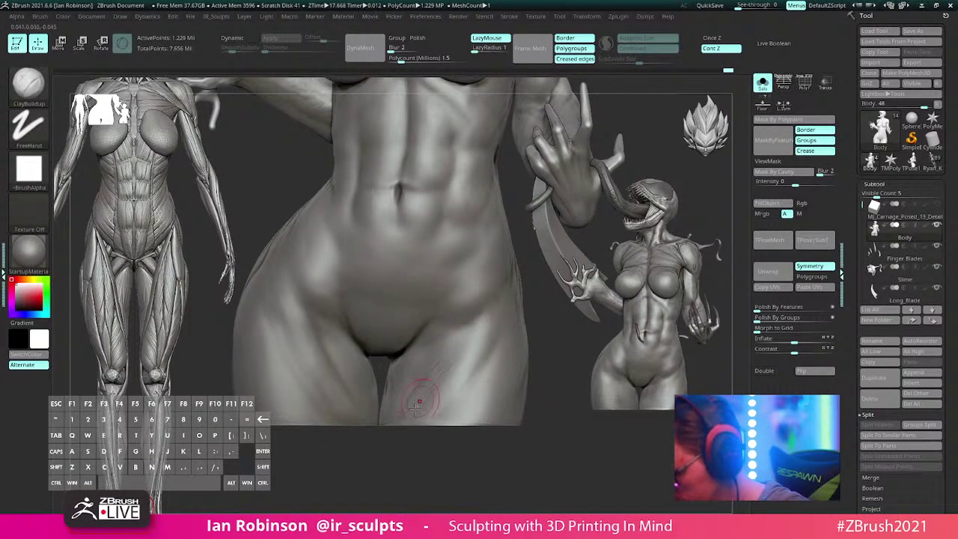
key(shift)
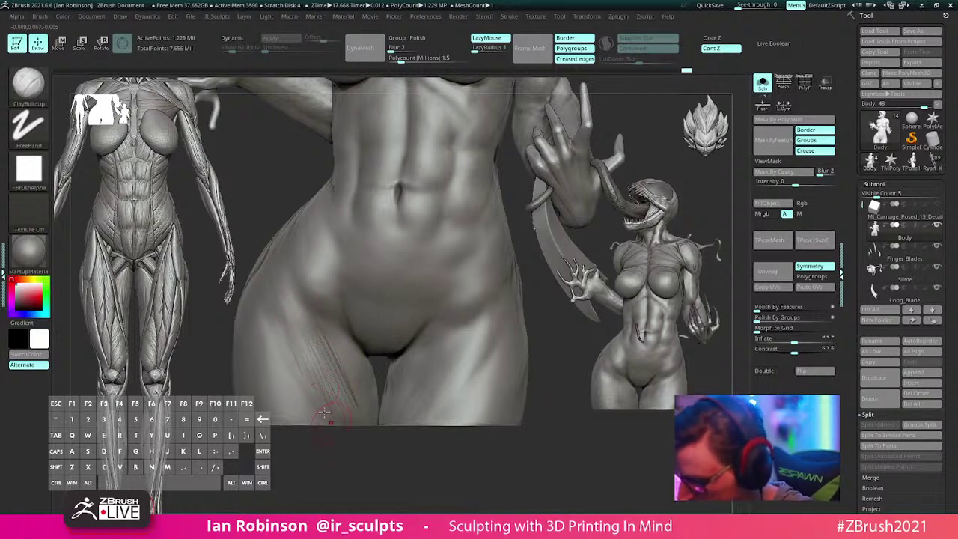
key(shift)
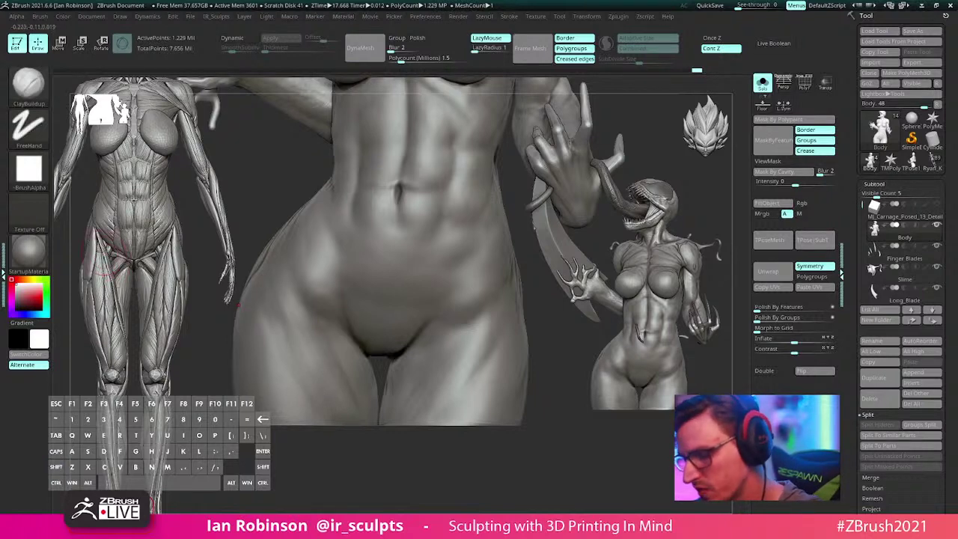
key(shift)
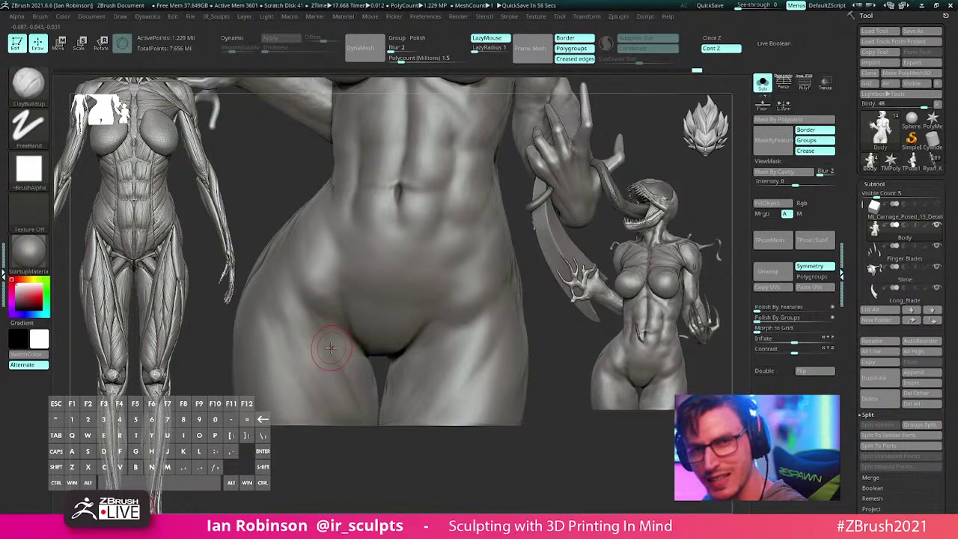
Step: Build up the middle front of the right thigh below the hip with ClayBuildup, and smooth the strokes
drag(375, 469, 410, 468)
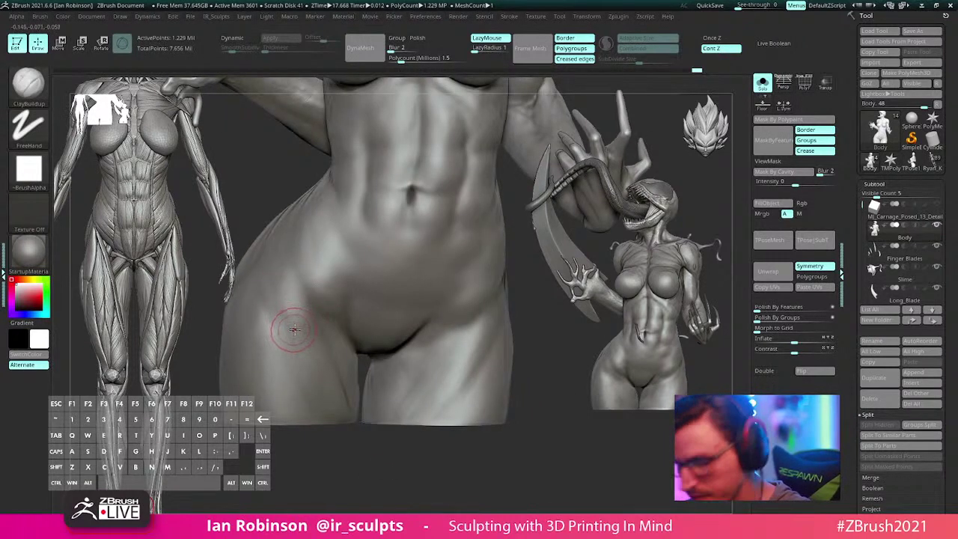
key(b)
right_drag(302, 324, 296, 343)
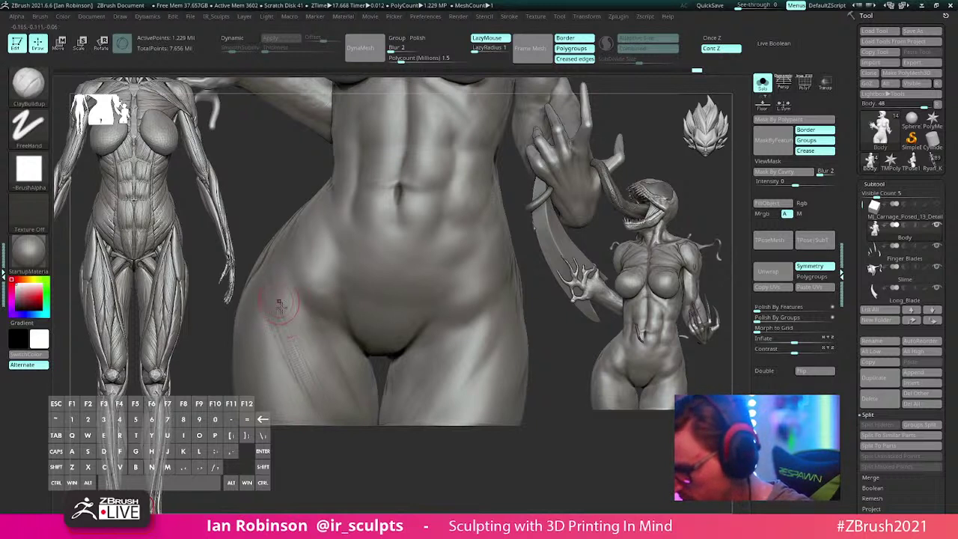
key(shift)
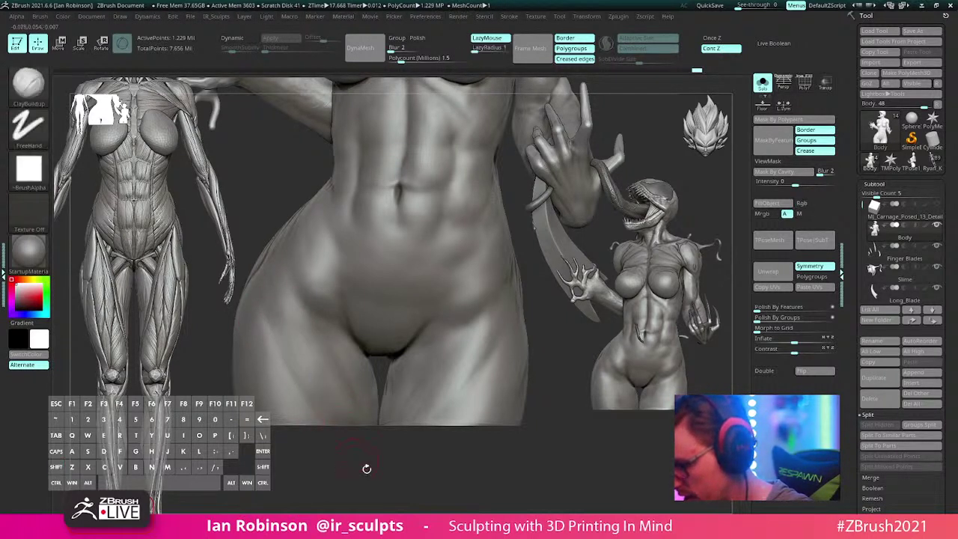
Step: Smooth the muscle forms on the front of the left thigh from a lower viewing angle
mouse_move(366, 469)
mouse_down()
mouse_move(496, 367)
mouse_move(485, 361)
mouse_move(491, 356)
mouse_up()
mouse_move(492, 356)
right_down()
mouse_move(509, 324)
mouse_move(442, 329)
right_up()
key(shift)
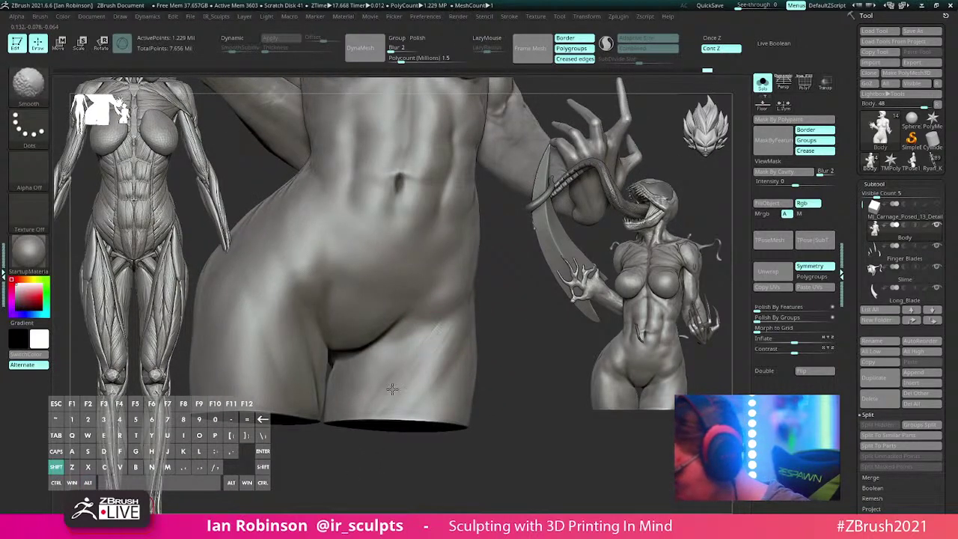
shift+right_drag(394, 384, 536, 389)
Step: Carve the muscle separation down the right inner thigh from a three-quarter view, and smooth it
mouse_move(536, 389)
alt+mouse_down()
mouse_move(477, 447)
mouse_move(501, 411)
mouse_move(523, 432)
alt+mouse_up()
right_drag(523, 431, 349, 407)
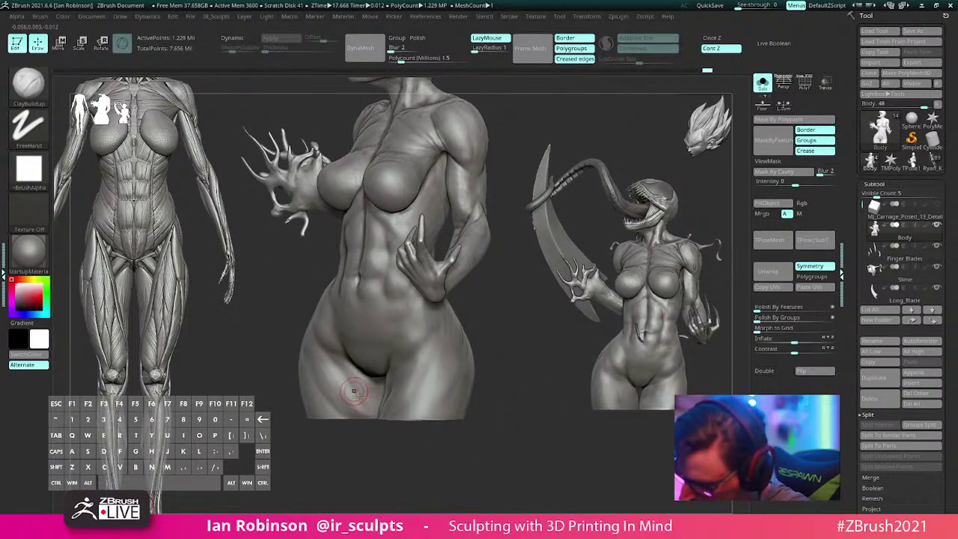
key(alt)
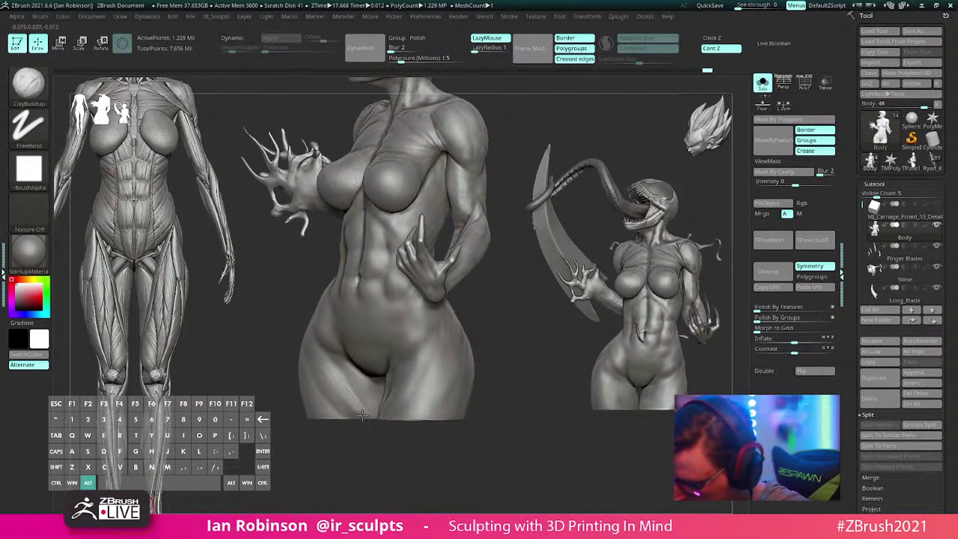
key(shift)
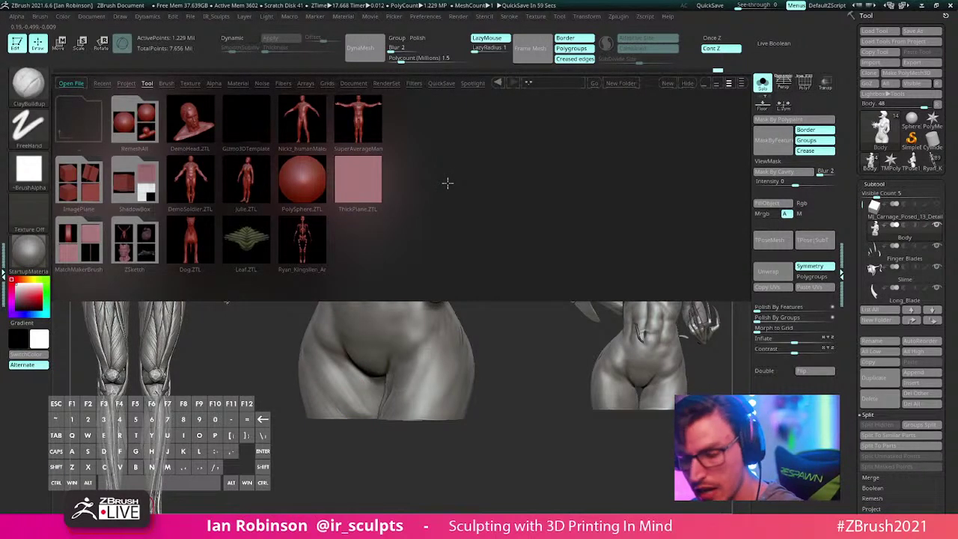
Step: Switch to the écorché anatomy tool, turn off Solo, and examine its full set of muscles from the front with Rectus Femoris selected
click(148, 83)
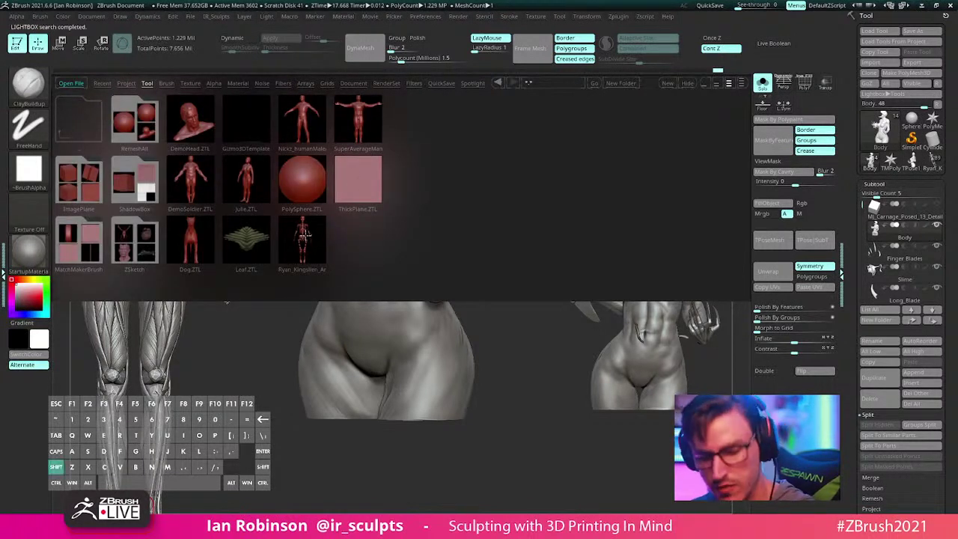
mouse_move(304, 239)
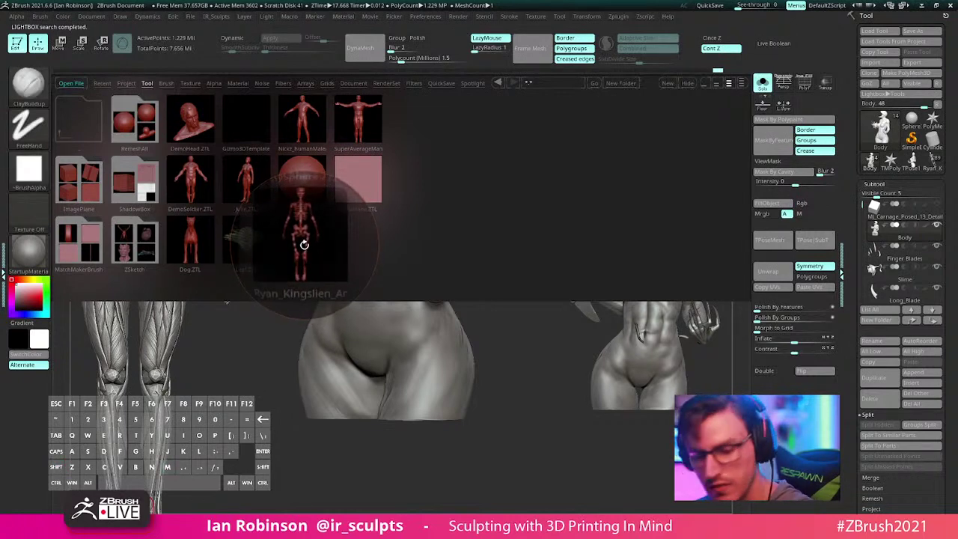
click(928, 166)
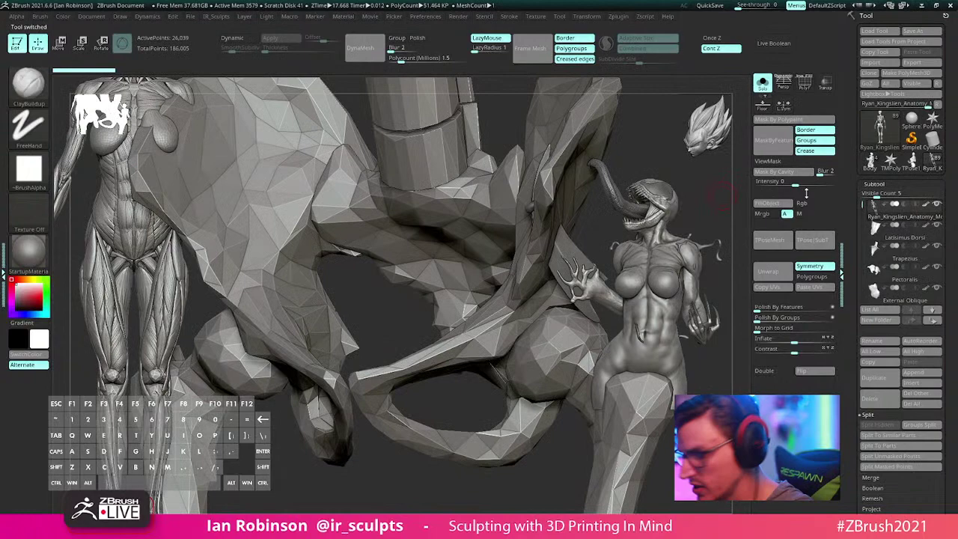
click(764, 86)
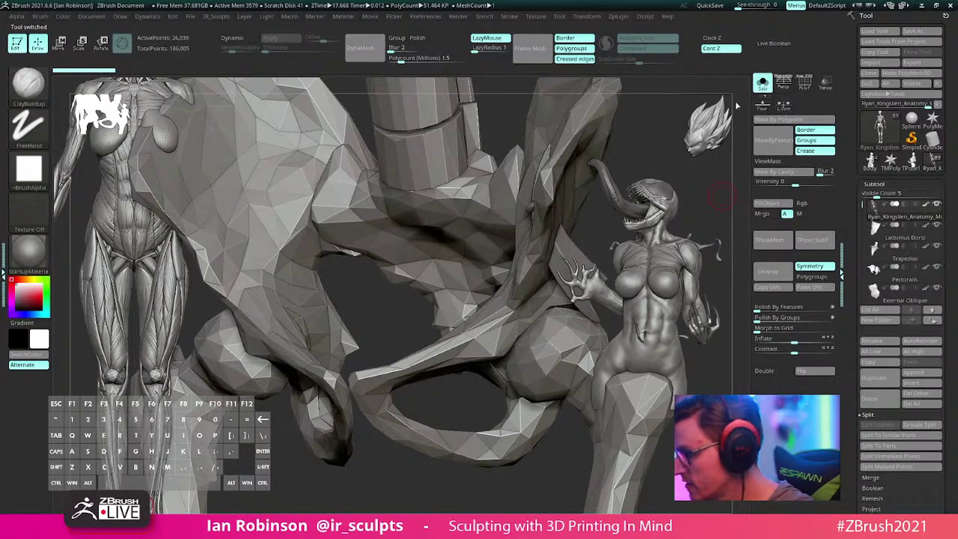
alt+click(534, 351)
alt+right_drag(416, 129, 489, 317)
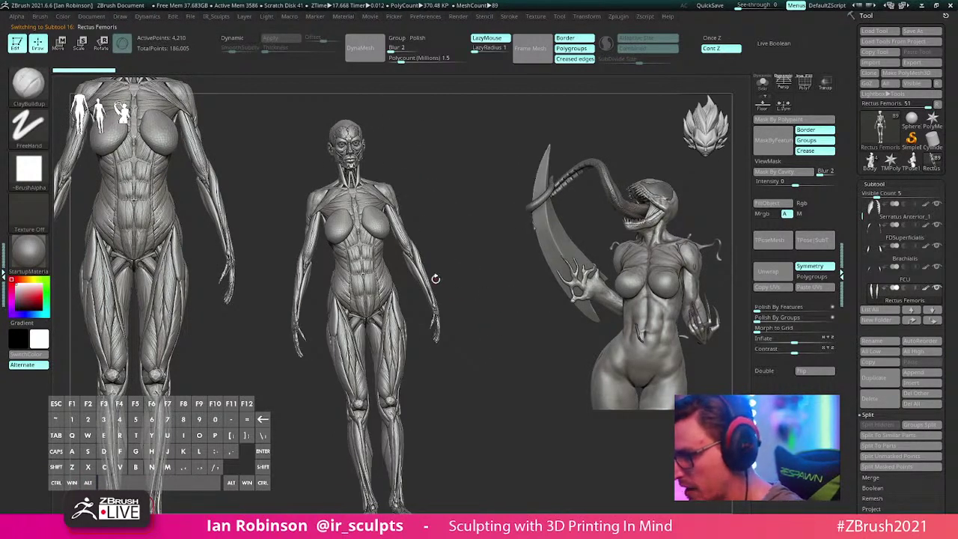
shift+right_drag(437, 279, 443, 236)
key(l)
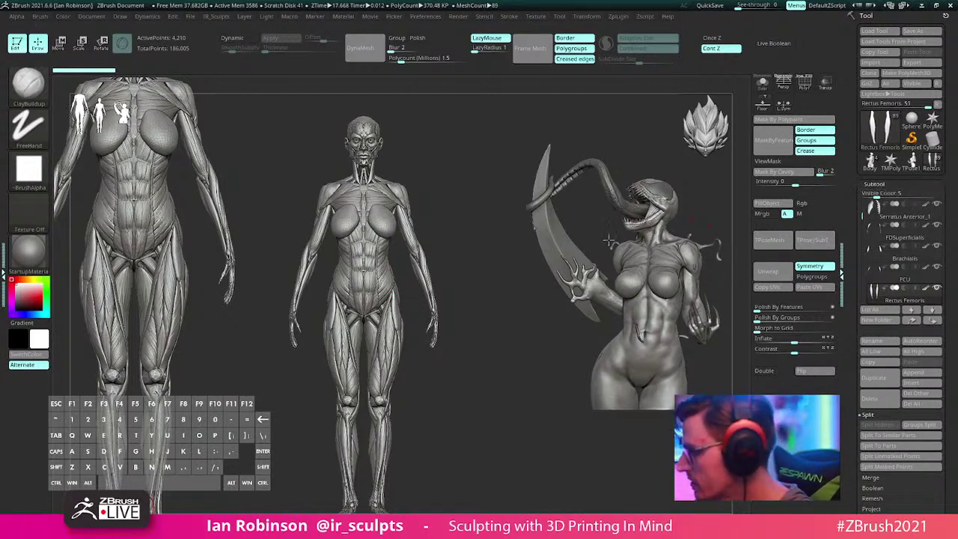
key(comma)
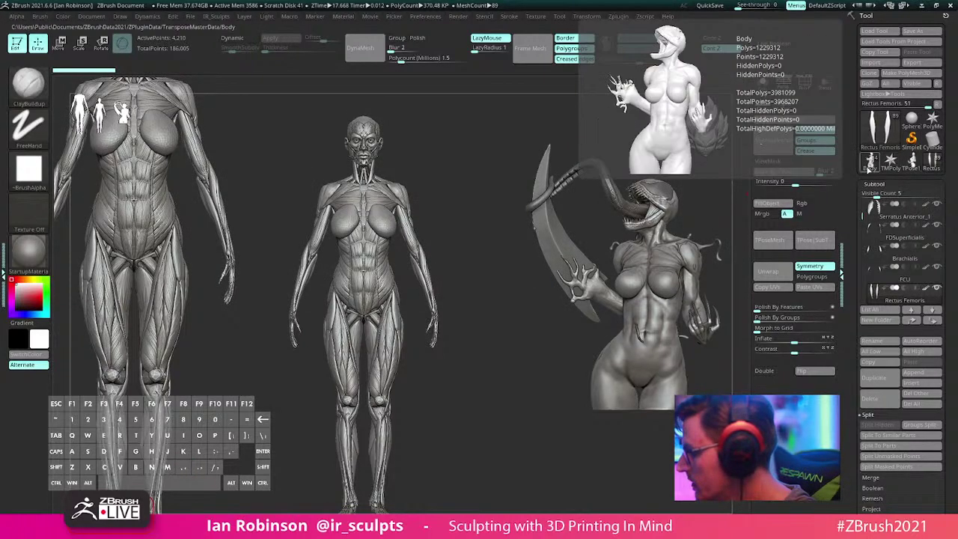
Step: Return to the Body tool and refine the fronts of both upper thighs with ClayBuildup strokes smoothed into the surface
click(870, 163)
key(f)
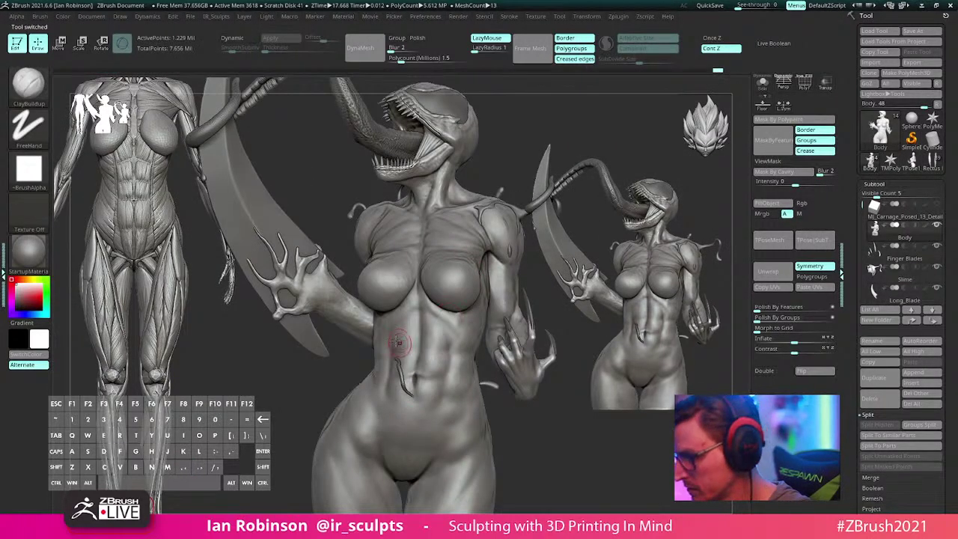
right_drag(397, 345, 400, 302)
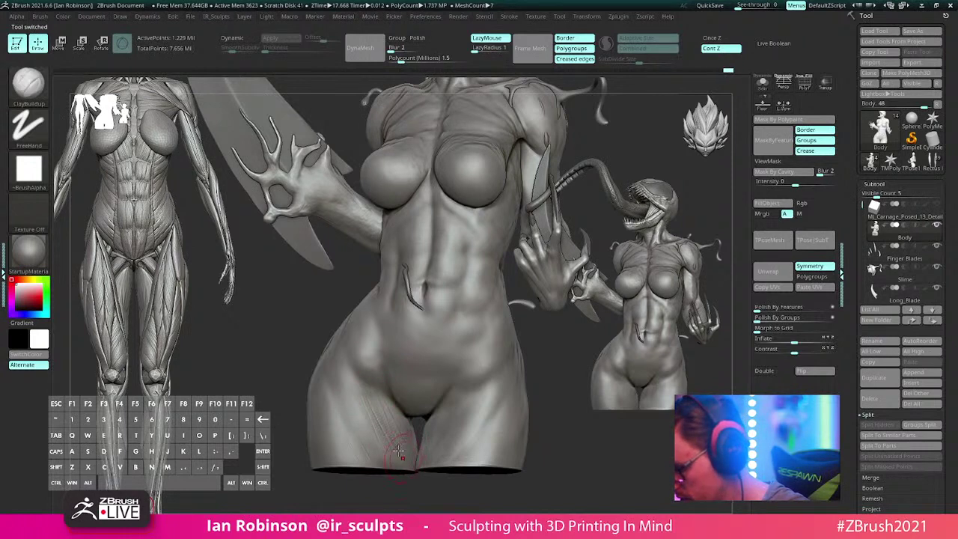
key(shift)
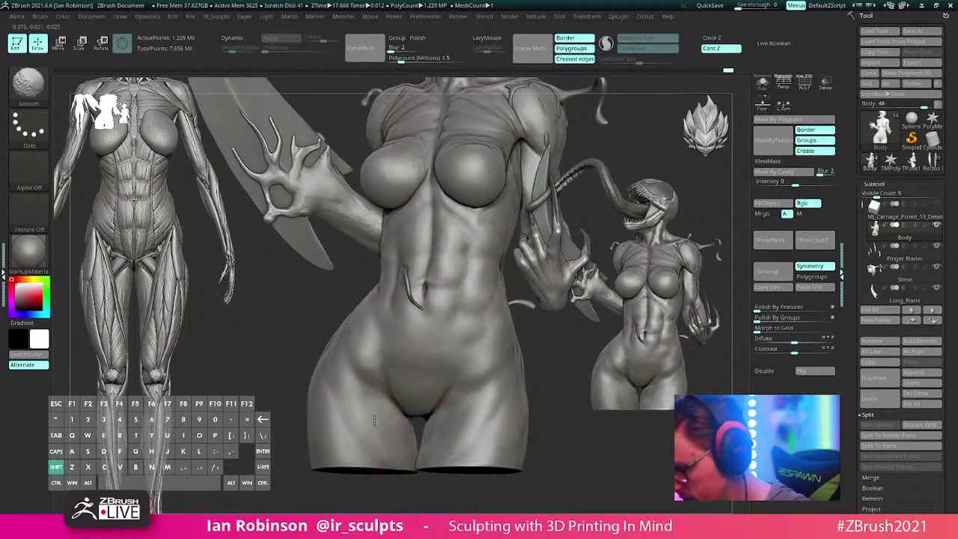
mouse_move(549, 419)
mouse_down()
mouse_move(536, 432)
mouse_move(496, 429)
mouse_up()
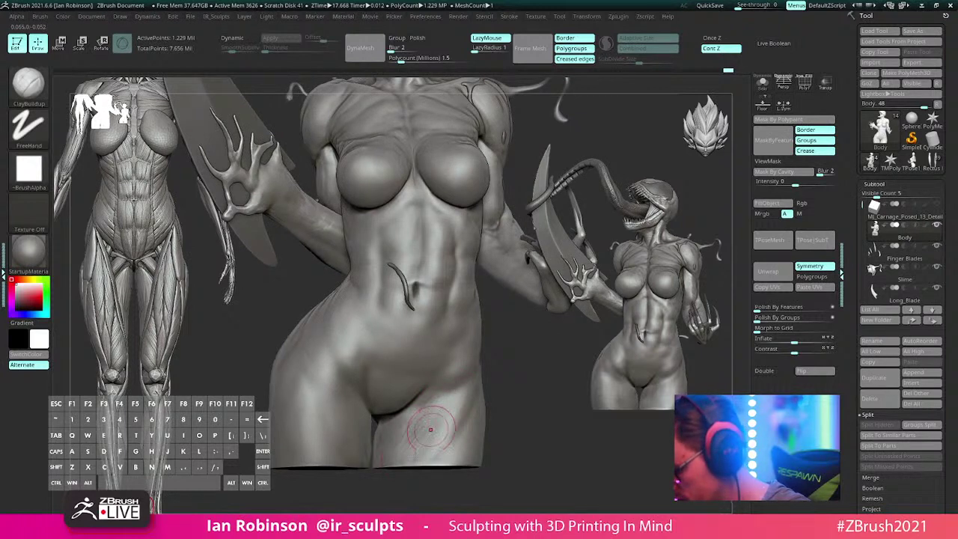
right_drag(447, 420, 460, 425)
key(shift)
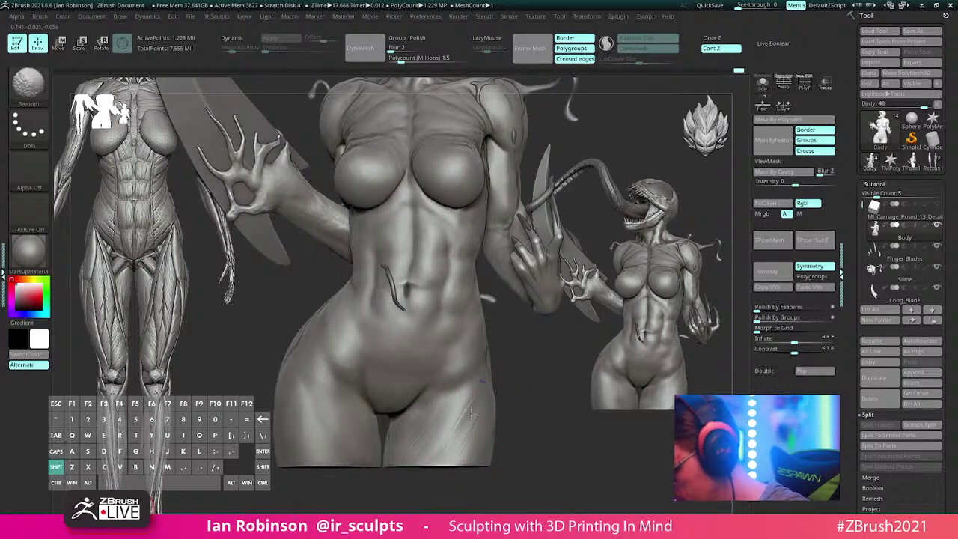
mouse_move(541, 406)
alt+mouse_down()
mouse_move(546, 421)
mouse_move(489, 434)
alt+mouse_up()
Step: Smooth the muscle forms across the lower back and waist from behind
right_drag(371, 389, 578, 383)
key(alt)
mouse_move(559, 321)
alt+right_down()
mouse_move(489, 346)
mouse_move(395, 352)
alt+right_up()
key(shift)
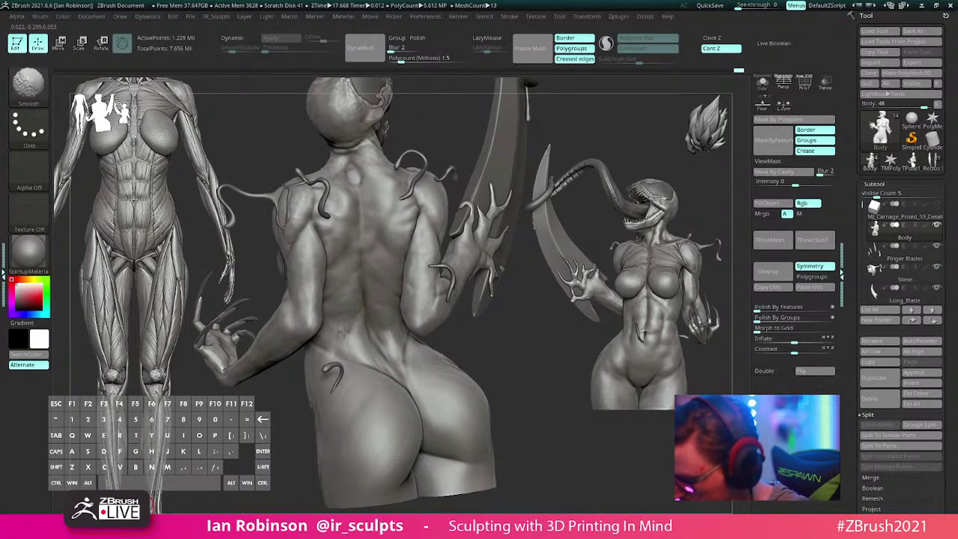
mouse_move(506, 358)
alt+right_down()
mouse_move(484, 412)
mouse_move(515, 399)
mouse_move(486, 396)
alt+right_up()
ctrl+right_drag(486, 396, 491, 353)
key(shift)
alt+right_drag(519, 396, 533, 387)
right_drag(427, 380, 494, 374)
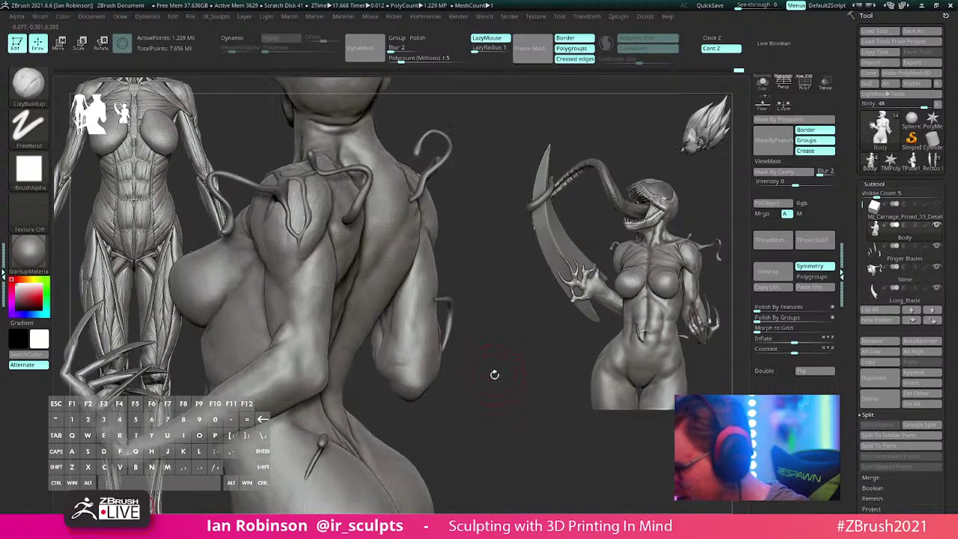
key(shift)
Step: Refine the front of the left shoulder and armpit with ClayBuildup, and smooth the transition into the chest
right_drag(306, 299, 513, 421)
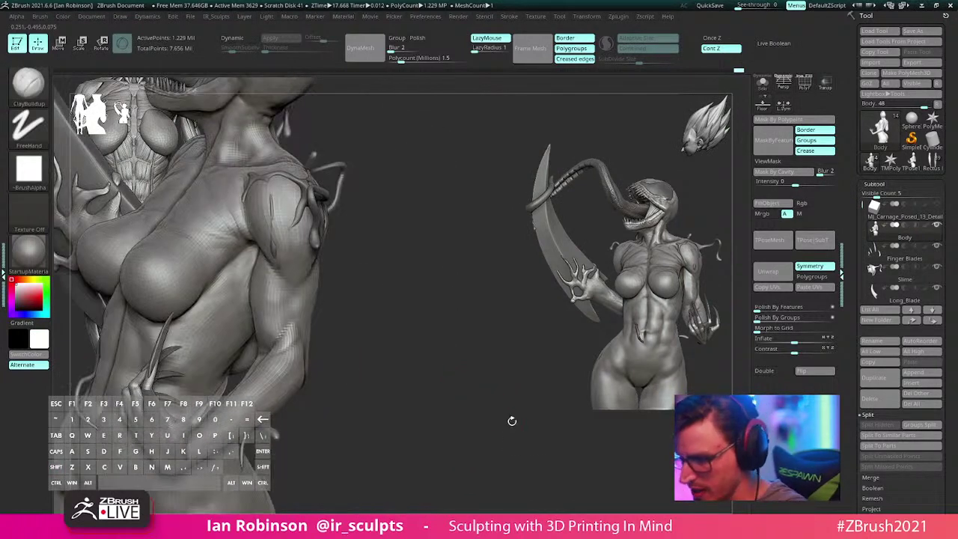
alt+right_drag(336, 272, 437, 304)
key(shift)
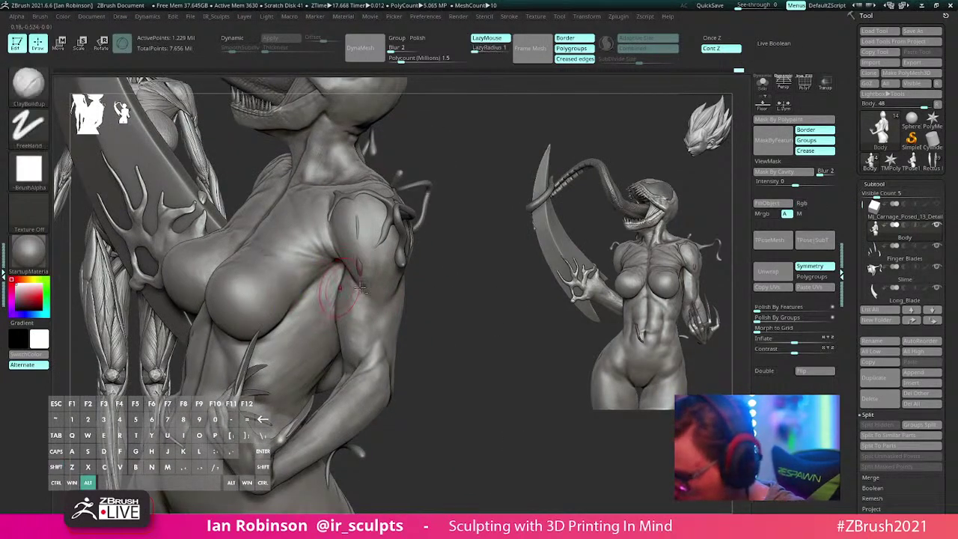
mouse_move(345, 281)
right_down()
mouse_move(477, 274)
mouse_move(464, 288)
right_up()
key(s)
drag(386, 243, 376, 243)
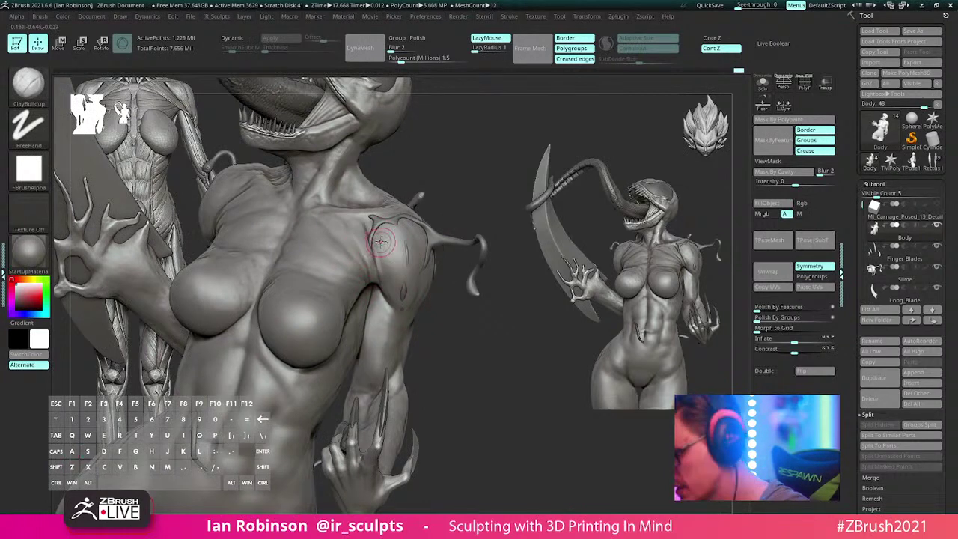
mouse_move(511, 299)
right_down()
mouse_move(496, 299)
mouse_move(491, 336)
mouse_move(490, 312)
mouse_move(497, 319)
right_up()
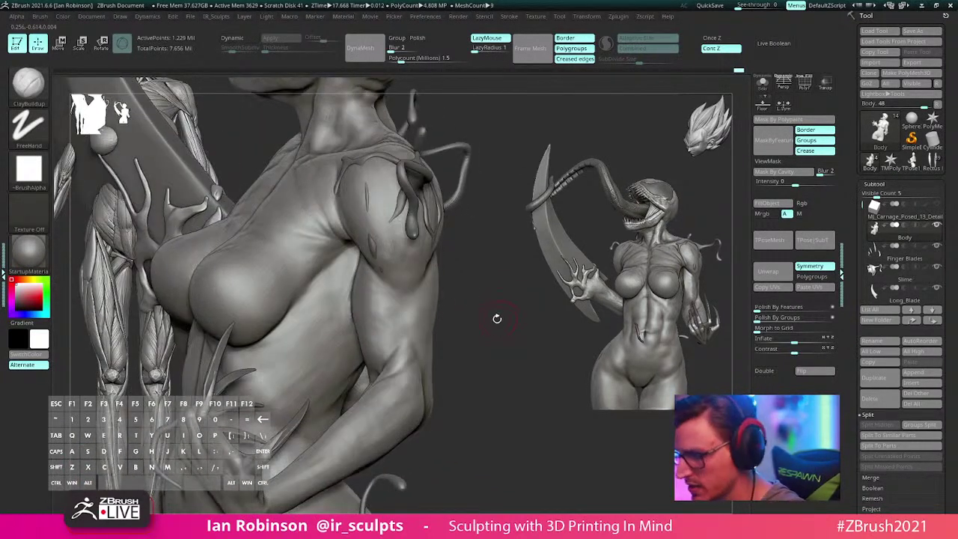
Step: Carve the muscle separations of the left upper arm below the deltoid with DamStandard, and smooth them
key(b)
key(d)
key(s)
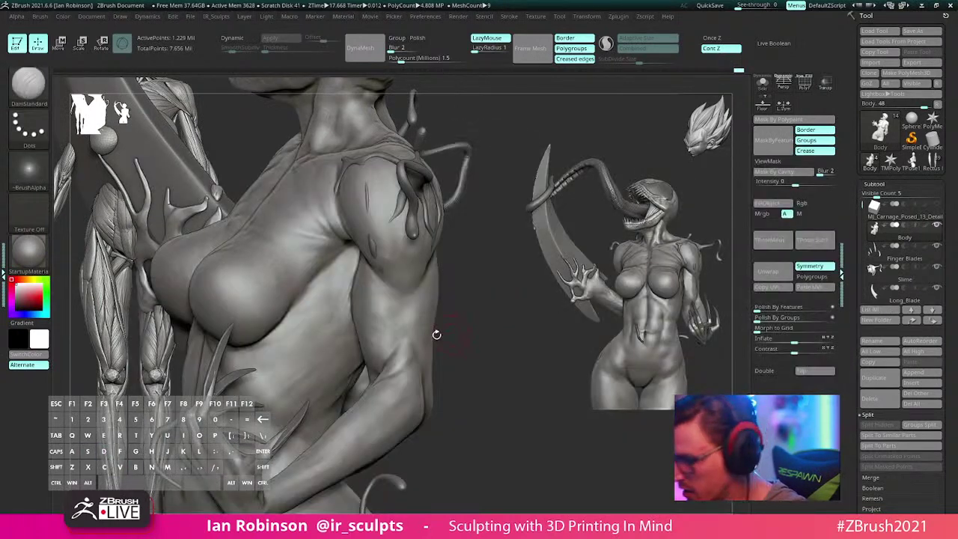
mouse_move(404, 336)
mouse_down()
mouse_move(416, 336)
mouse_move(402, 292)
mouse_up()
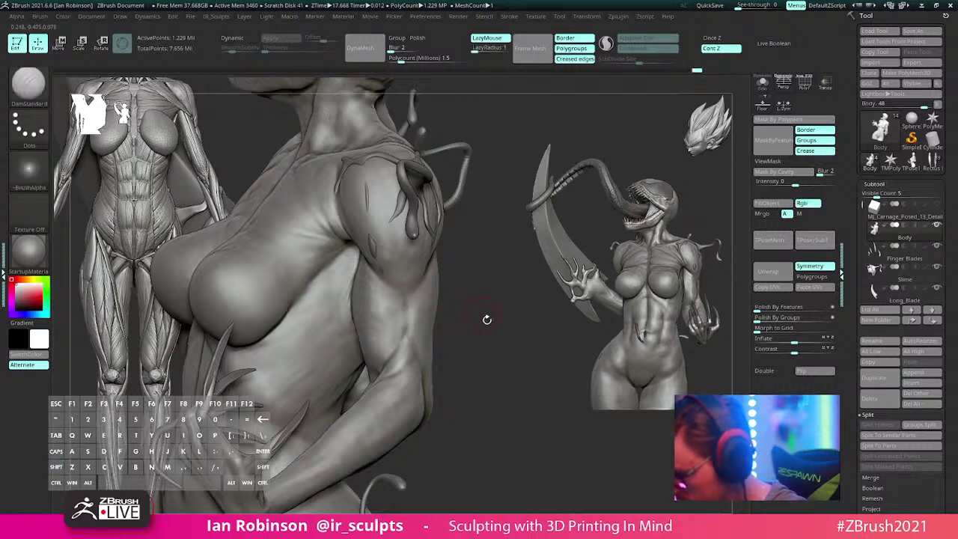
drag(487, 319, 421, 312)
right_drag(412, 301, 419, 295)
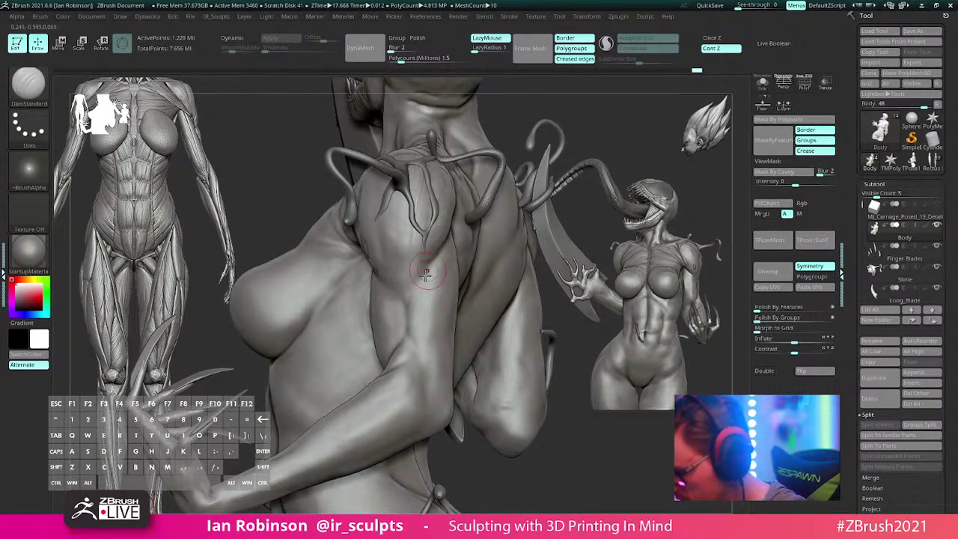
mouse_move(428, 278)
mouse_down()
mouse_move(407, 304)
mouse_move(423, 277)
mouse_up()
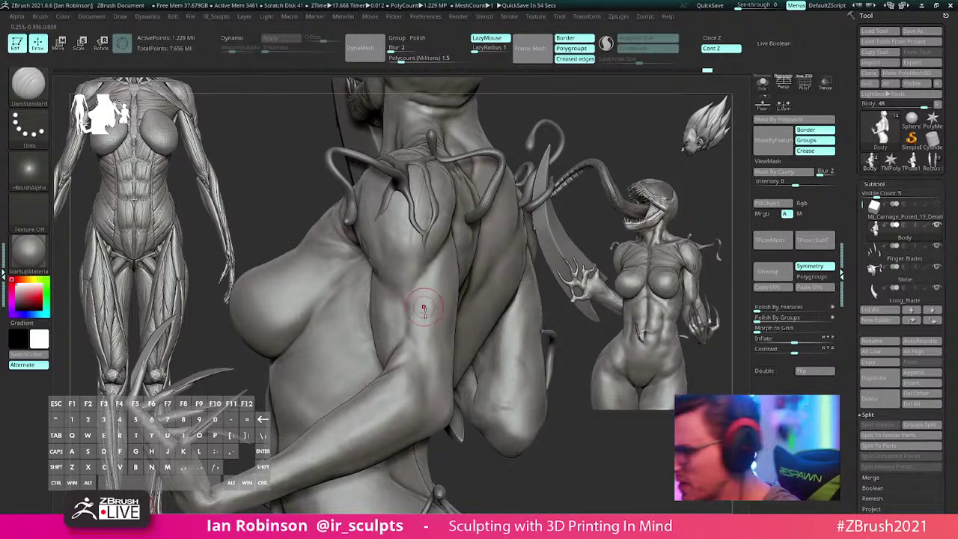
mouse_move(424, 303)
right_down()
mouse_move(457, 334)
mouse_move(489, 282)
mouse_move(524, 288)
right_up()
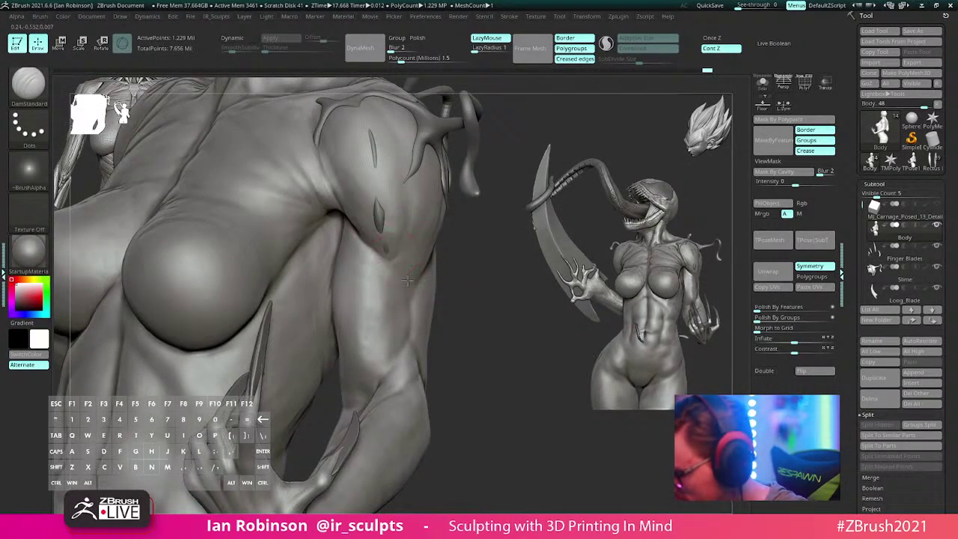
mouse_move(393, 278)
right_down()
mouse_move(452, 272)
mouse_move(418, 302)
right_up()
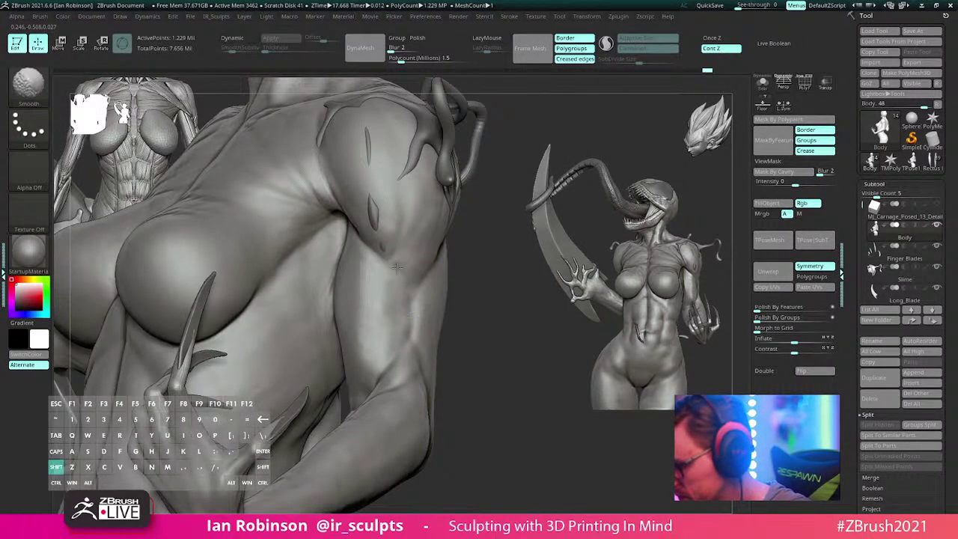
Step: Carve the separation below the right deltoid from behind with DamStandard, and smooth it down the upper arm
mouse_move(428, 235)
alt+right_down()
mouse_move(479, 268)
mouse_move(589, 292)
mouse_move(452, 303)
mouse_move(479, 214)
mouse_move(605, 242)
mouse_move(410, 275)
alt+right_up()
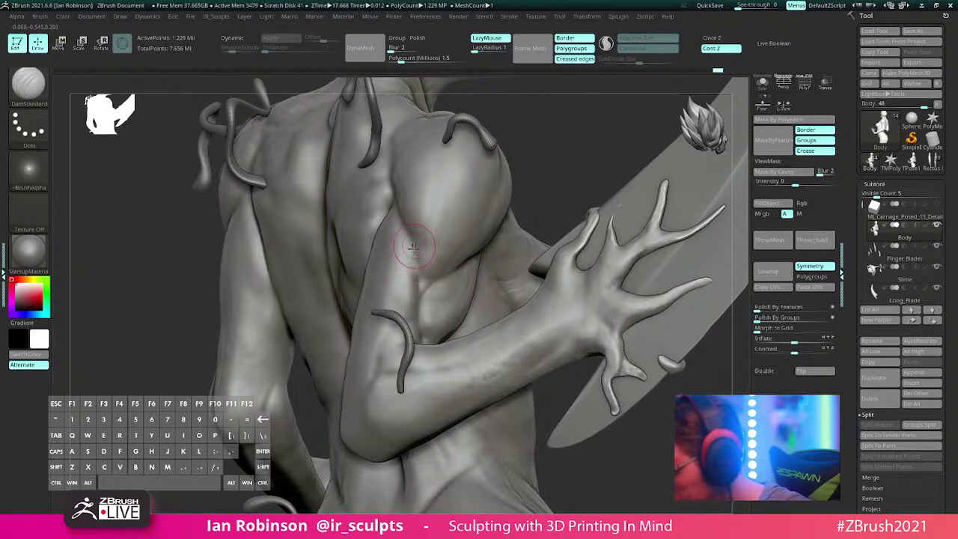
right_drag(447, 237, 421, 277)
shift+drag(421, 278, 424, 298)
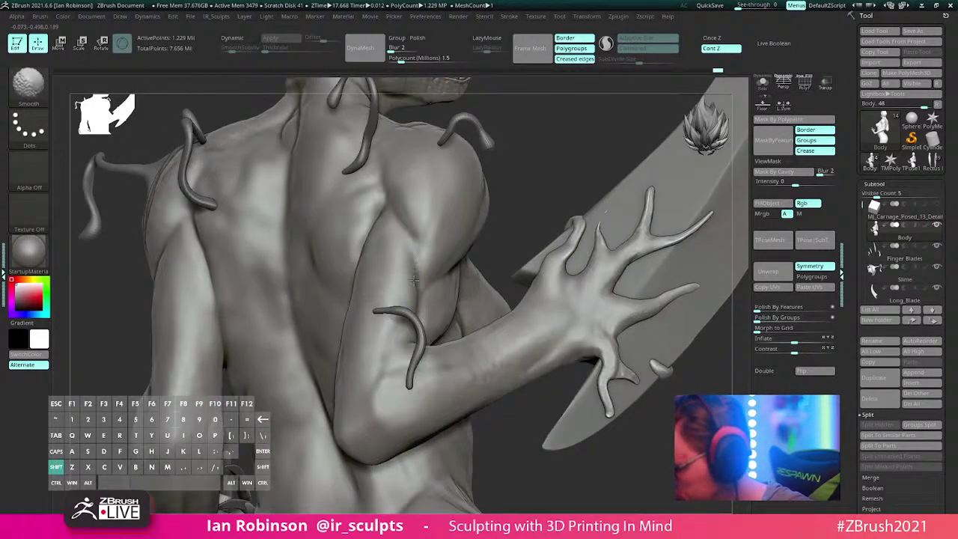
alt+right_drag(449, 265, 452, 268)
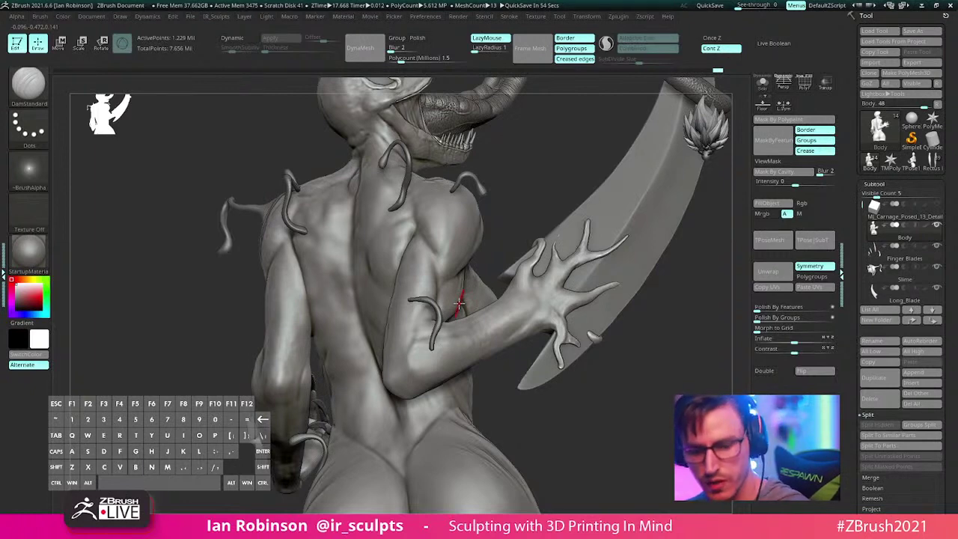
Step: Build up the outer right upper arm beneath the deltoid with ClayBuildup, and smooth the strokes
key(b)
key(c)
key(b)
drag(539, 426, 486, 419)
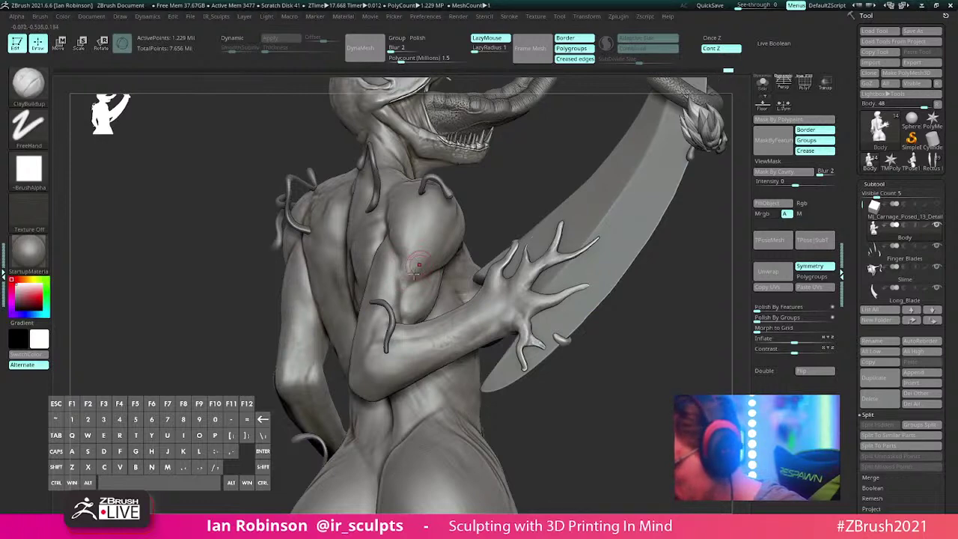
alt+right_drag(417, 249, 406, 295)
shift+drag(406, 295, 396, 259)
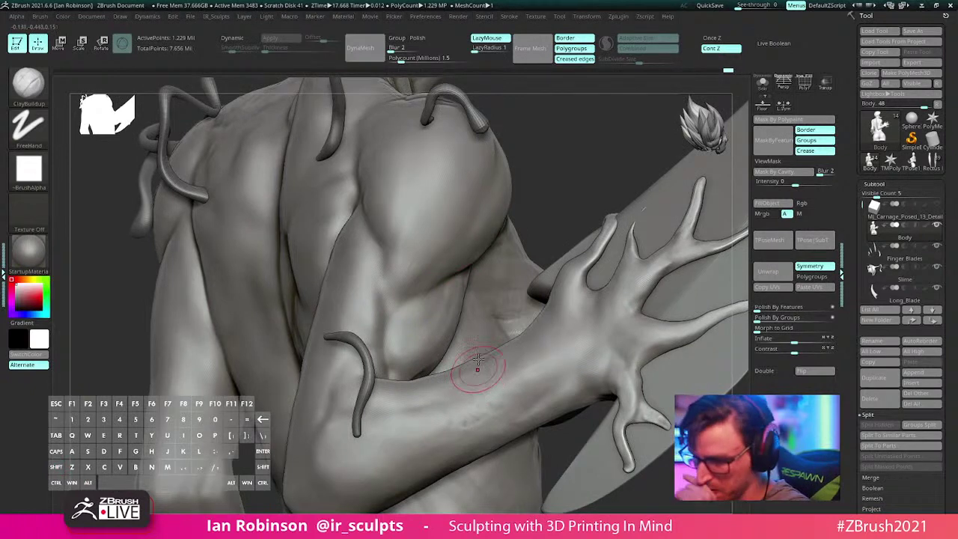
Step: Refine and smooth the transition between the triceps and biceps on the right upper arm above the elbow
mouse_move(474, 363)
right_down()
mouse_move(416, 278)
mouse_move(422, 288)
mouse_move(386, 303)
right_up()
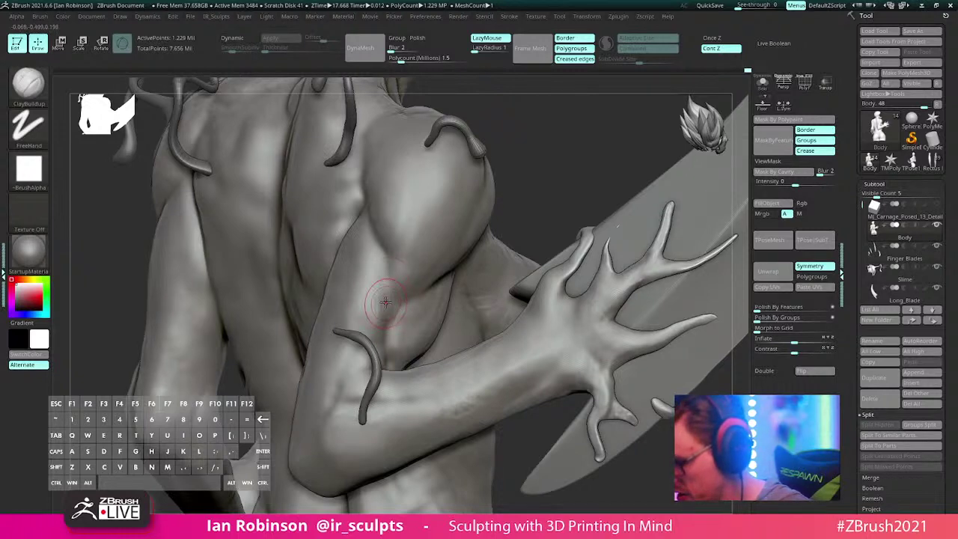
right_drag(374, 277, 436, 298)
shift+drag(398, 278, 404, 311)
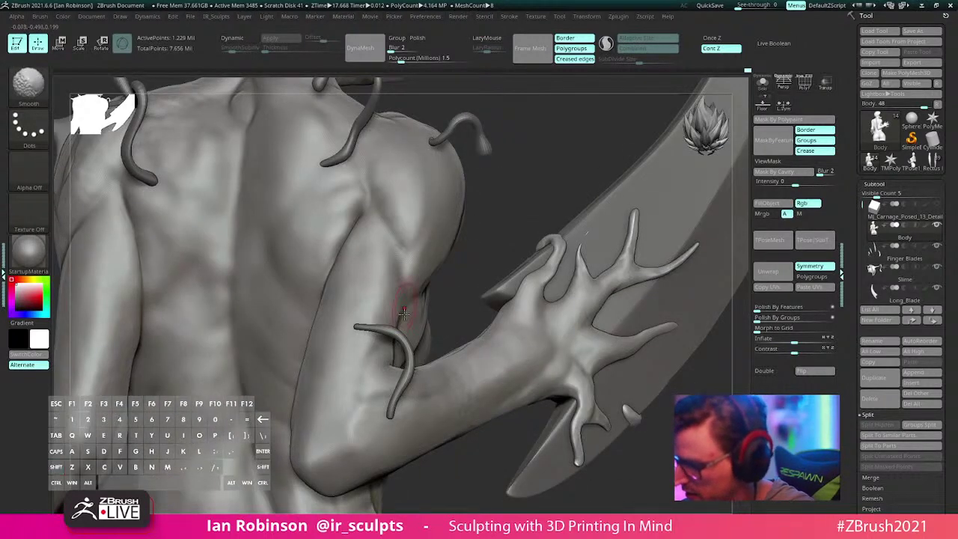
mouse_move(441, 305)
right_down()
mouse_move(405, 295)
mouse_move(402, 325)
right_up()
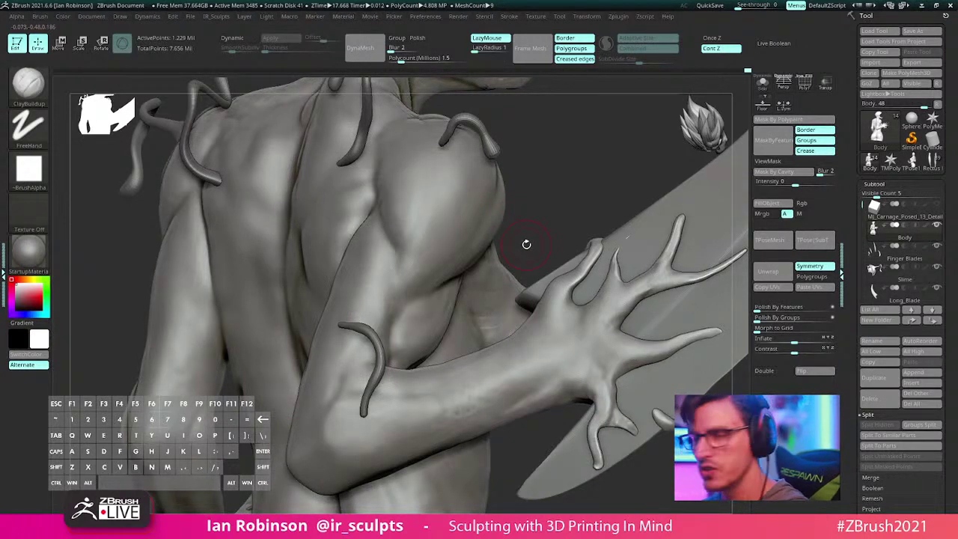
Step: Save the tool as MJ_Carnage_Posed_13_Detailing.ztl in the Mary_Jane_Carnage folder under Zbrush_Work on drive D, replacing the existing file
click(912, 31)
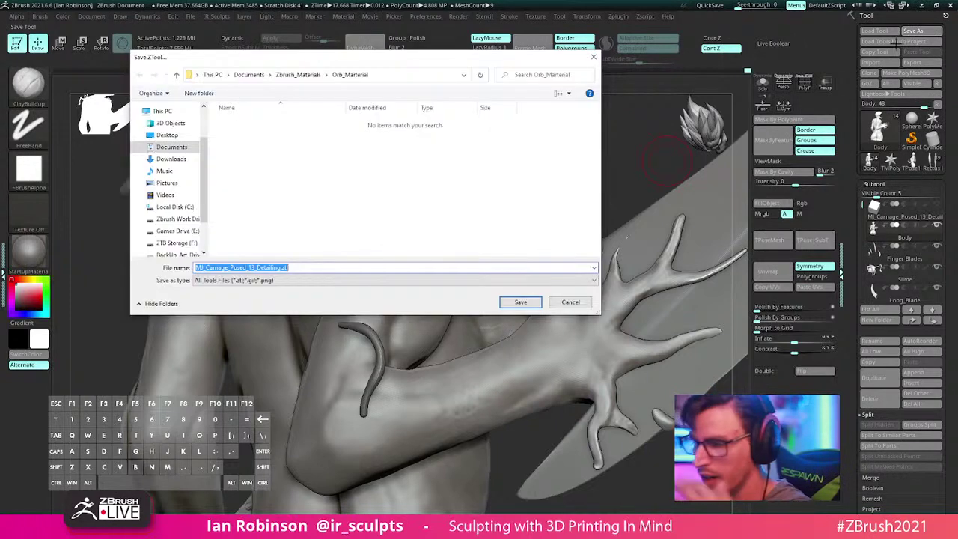
scroll(172, 180, down, 1)
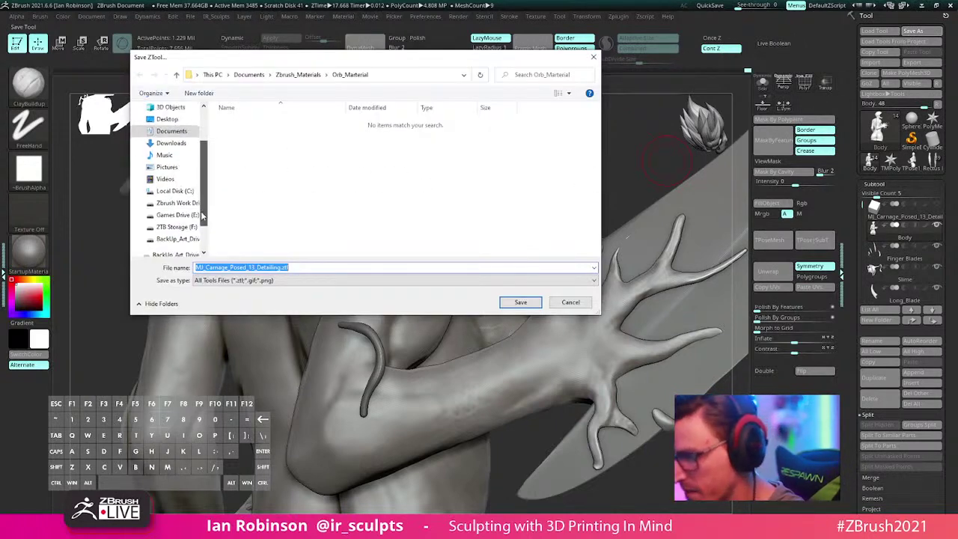
click(186, 203)
click(286, 197)
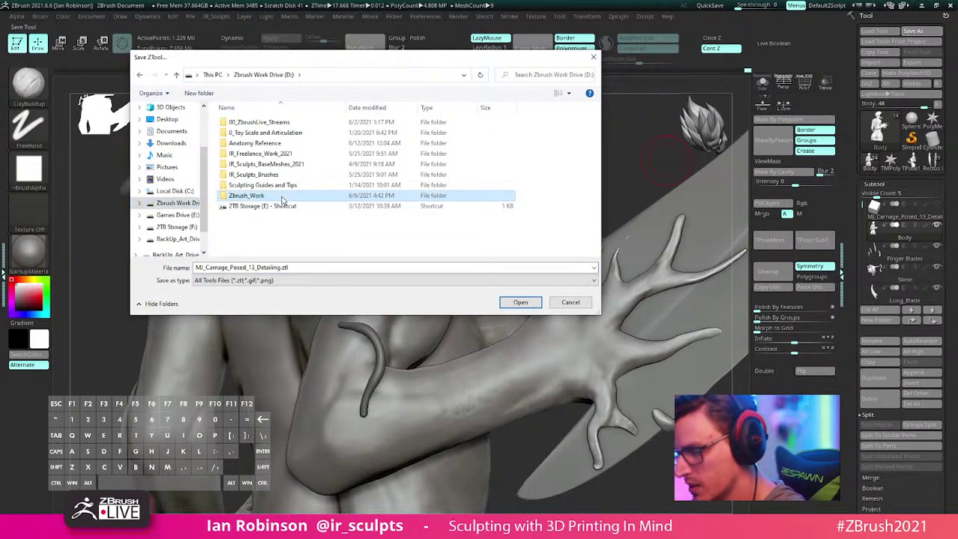
double_click(290, 197)
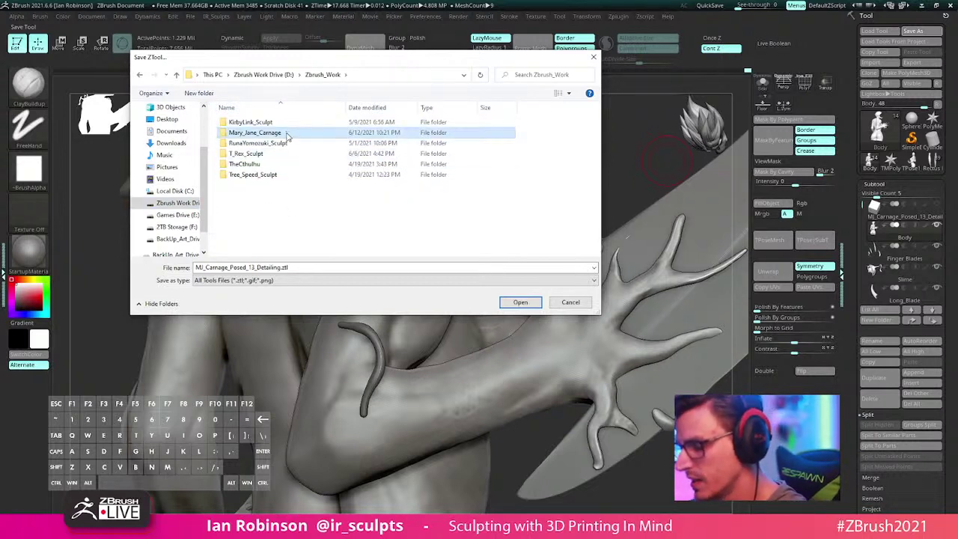
double_click(255, 132)
click(522, 302)
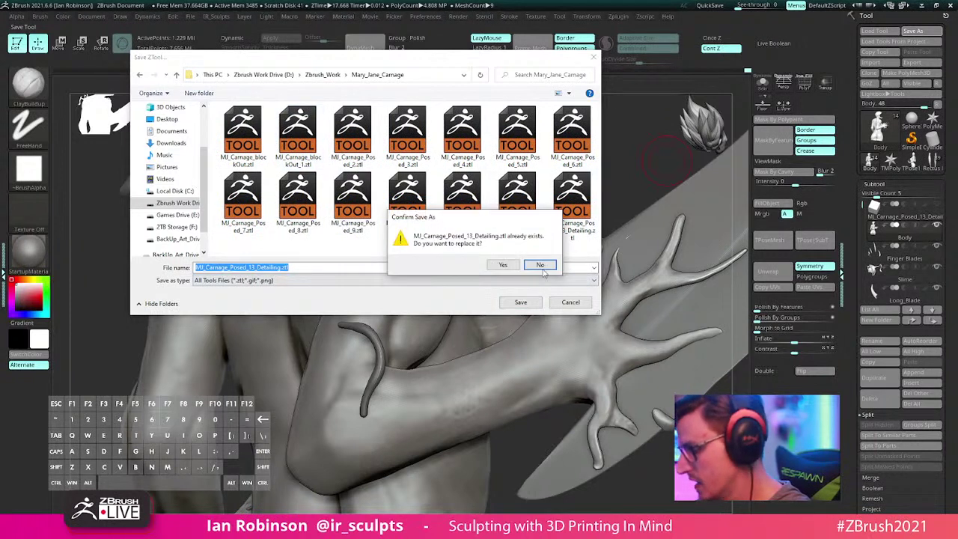
click(515, 266)
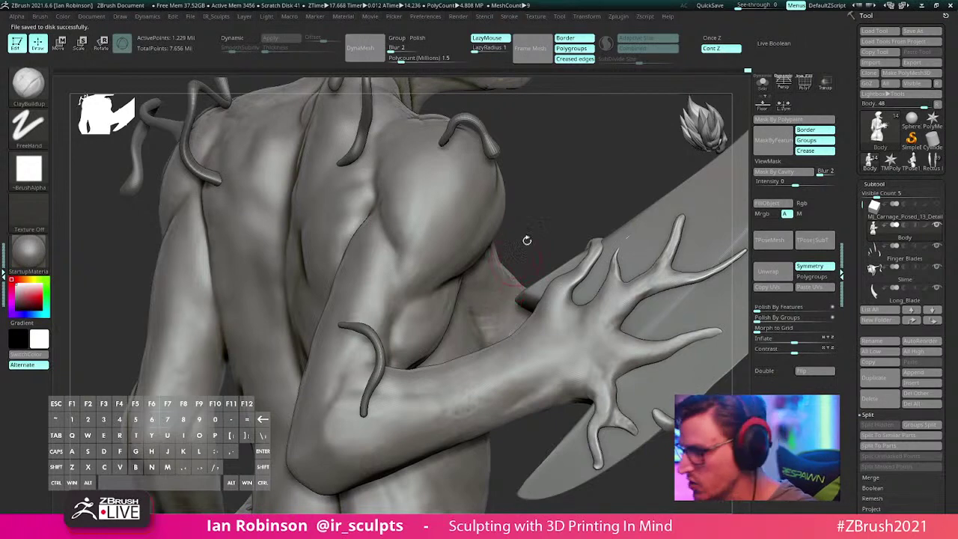
Step: Deepen the separation beneath the right deltoid at the front of the upper arm with ClayBuildup
alt+drag(550, 211, 547, 210)
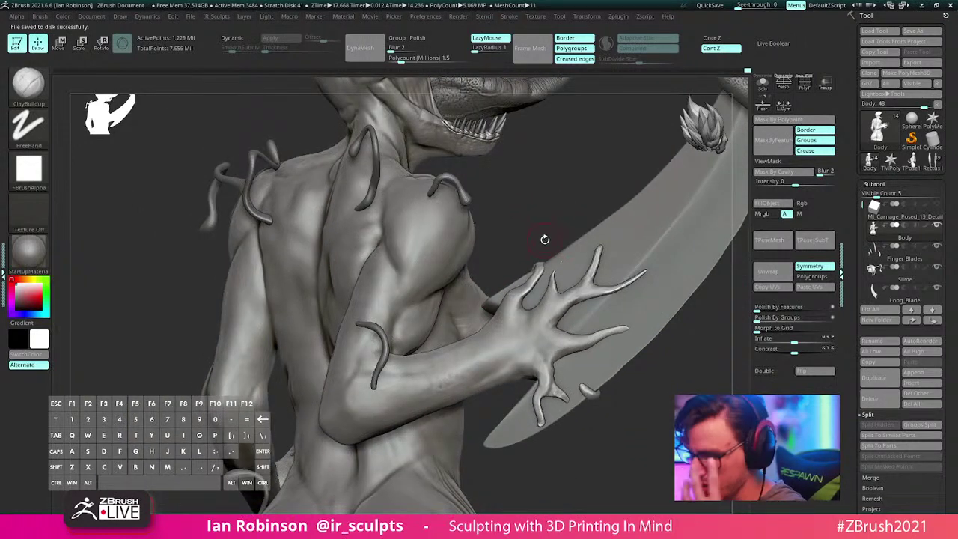
mouse_move(544, 242)
mouse_down()
mouse_move(541, 199)
mouse_move(527, 212)
mouse_move(560, 199)
mouse_move(528, 180)
mouse_up()
right_drag(529, 179, 527, 201)
right_drag(481, 293, 453, 314)
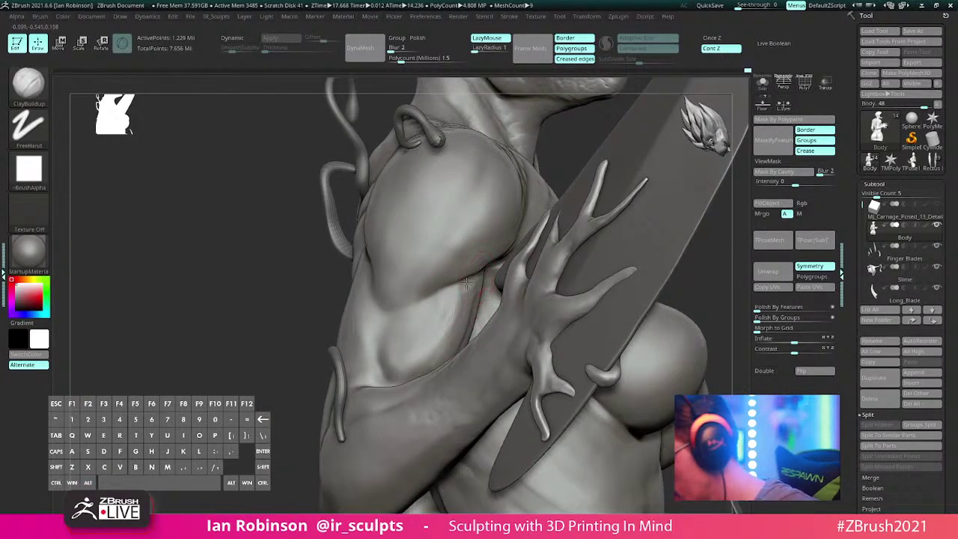
key(alt)
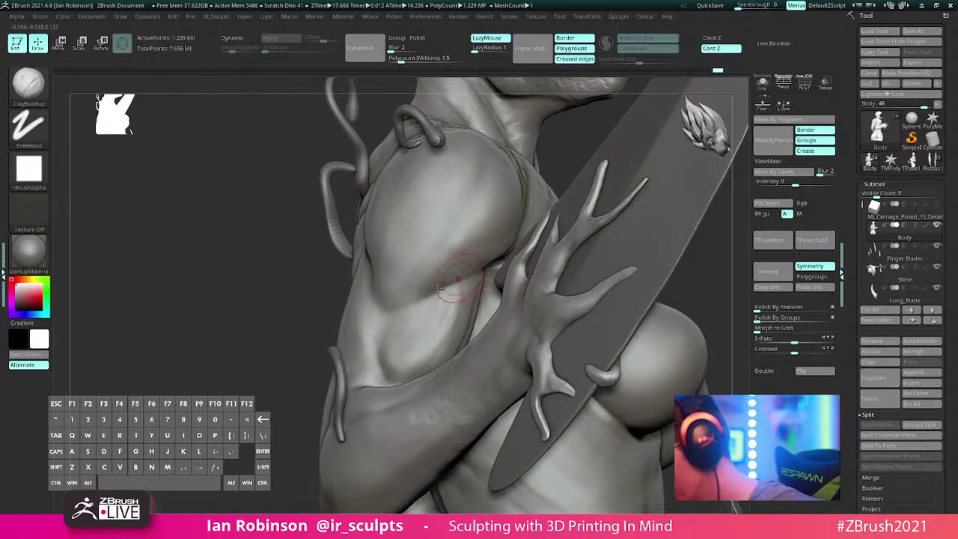
Step: Smooth the muscle forms on the upper arm and refine the surface around the armpit and side of the chest
shift+drag(444, 302, 473, 262)
mouse_move(473, 262)
alt+right_down()
mouse_move(404, 294)
mouse_move(359, 378)
mouse_move(404, 325)
mouse_move(416, 288)
mouse_move(422, 316)
alt+right_up()
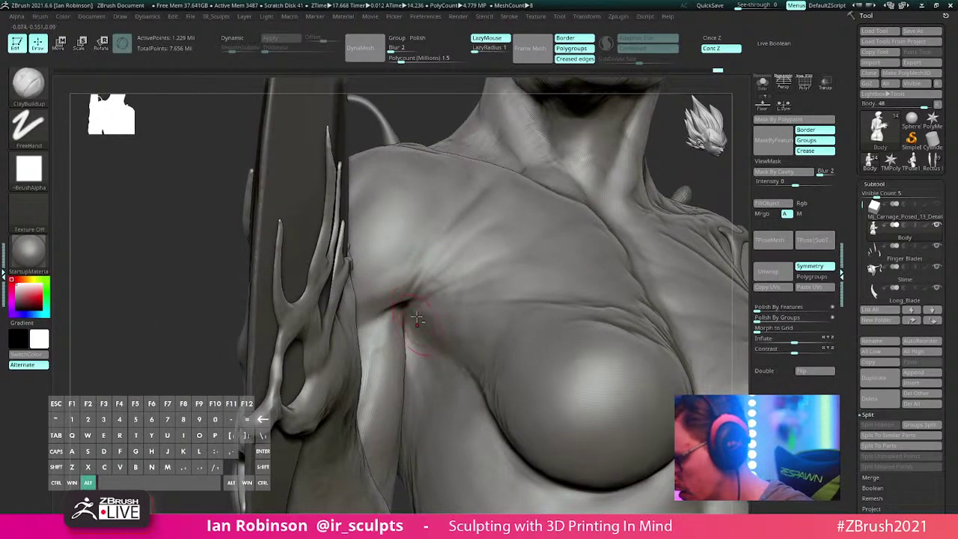
mouse_move(431, 359)
alt+right_down()
mouse_move(401, 336)
mouse_move(401, 293)
alt+right_up()
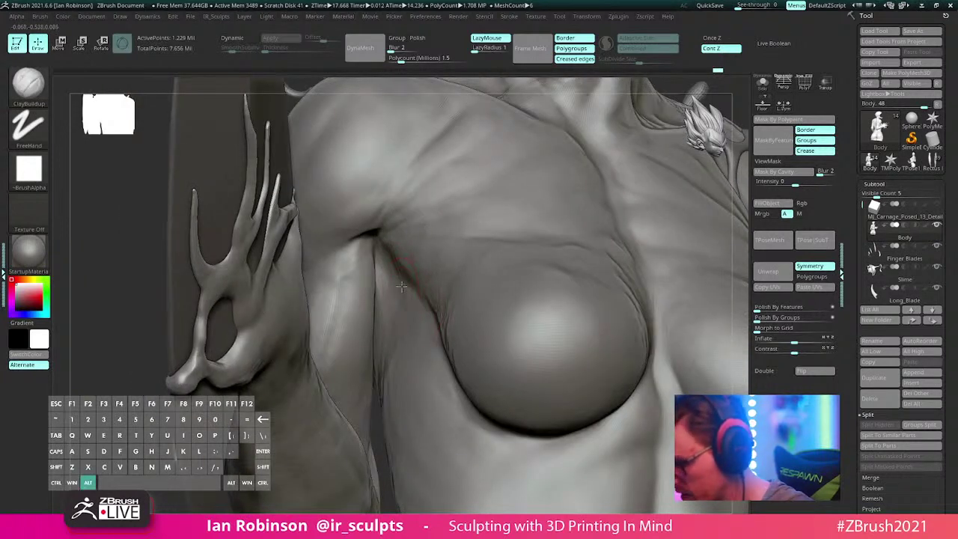
mouse_move(402, 342)
alt+right_down()
mouse_move(402, 294)
mouse_move(388, 300)
mouse_move(395, 322)
mouse_move(374, 314)
alt+right_up()
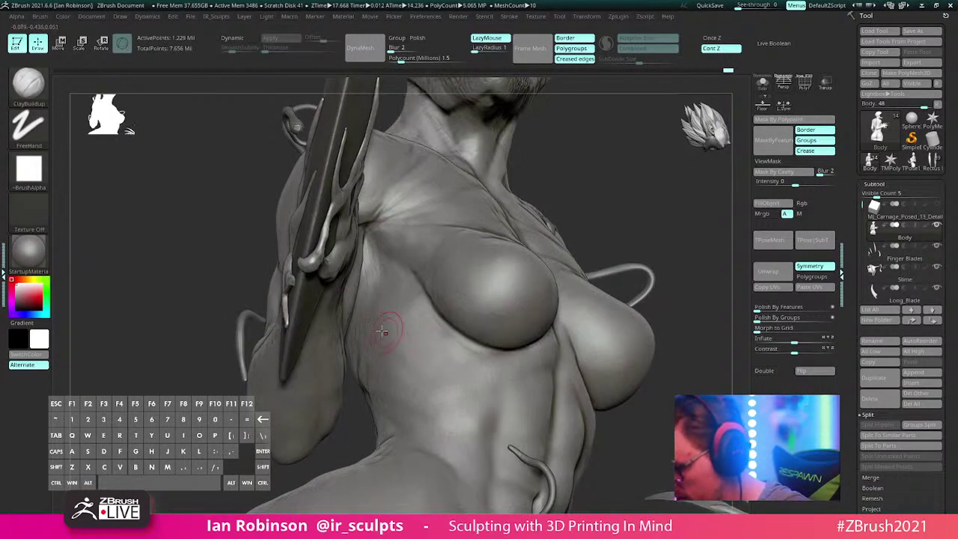
key(shift)
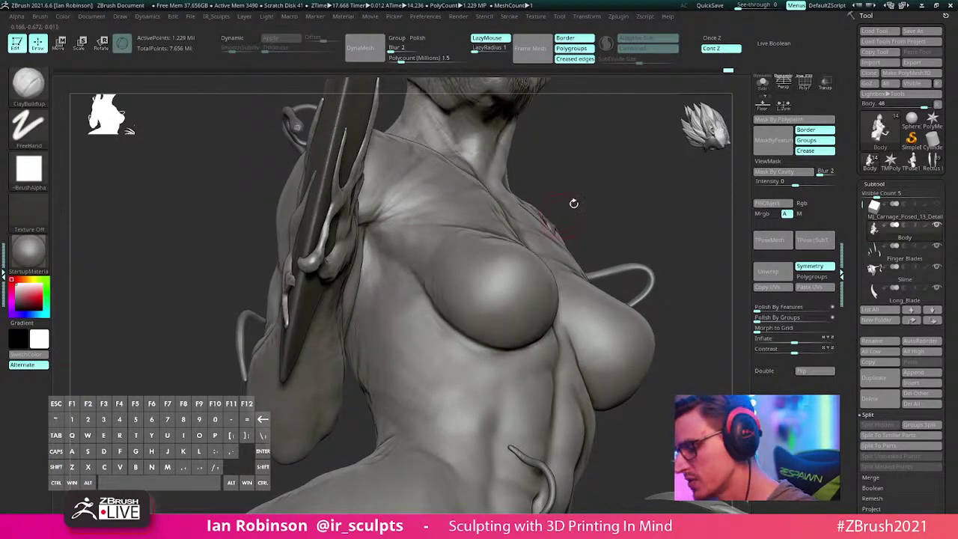
right_drag(583, 193, 500, 220)
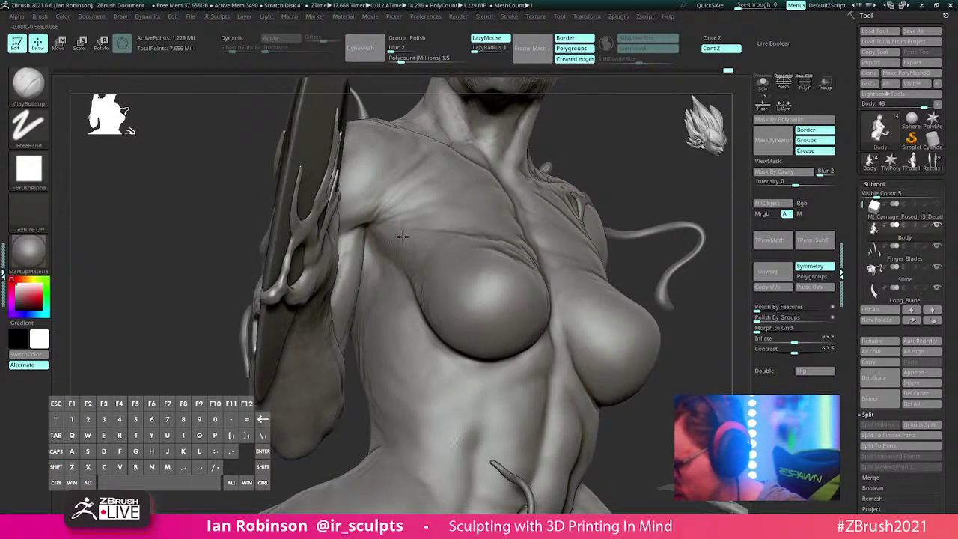
right_drag(420, 266, 416, 271)
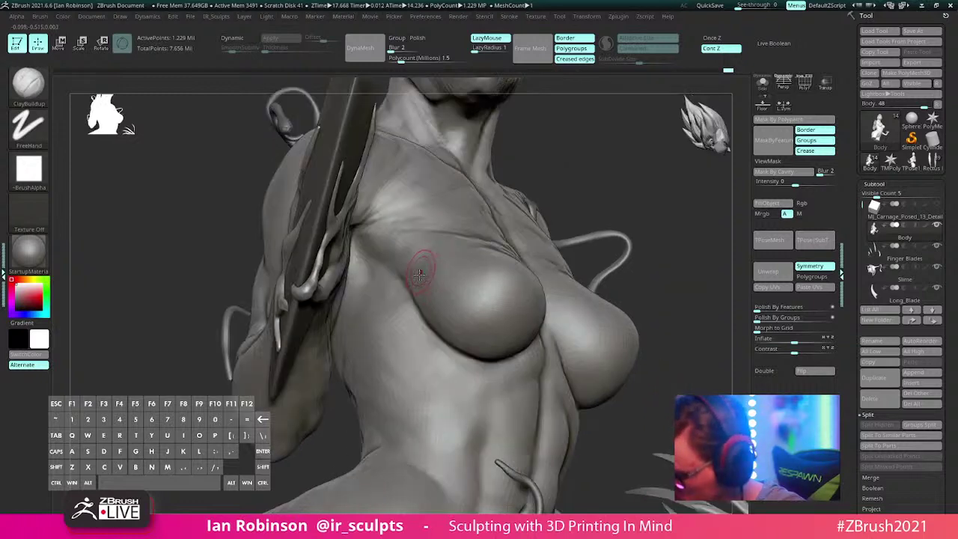
key(shift)
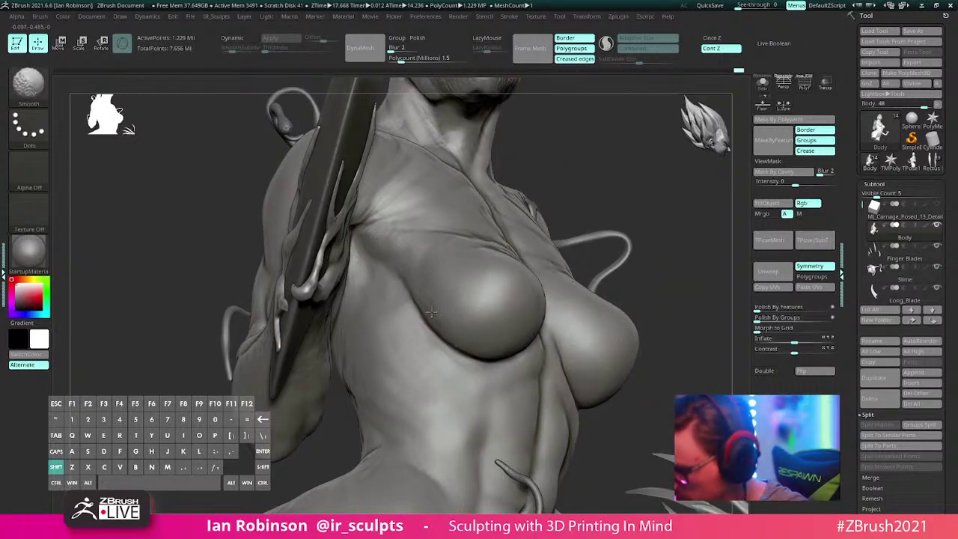
mouse_move(586, 192)
right_down()
mouse_move(601, 207)
mouse_move(561, 272)
mouse_move(491, 327)
mouse_move(423, 333)
right_up()
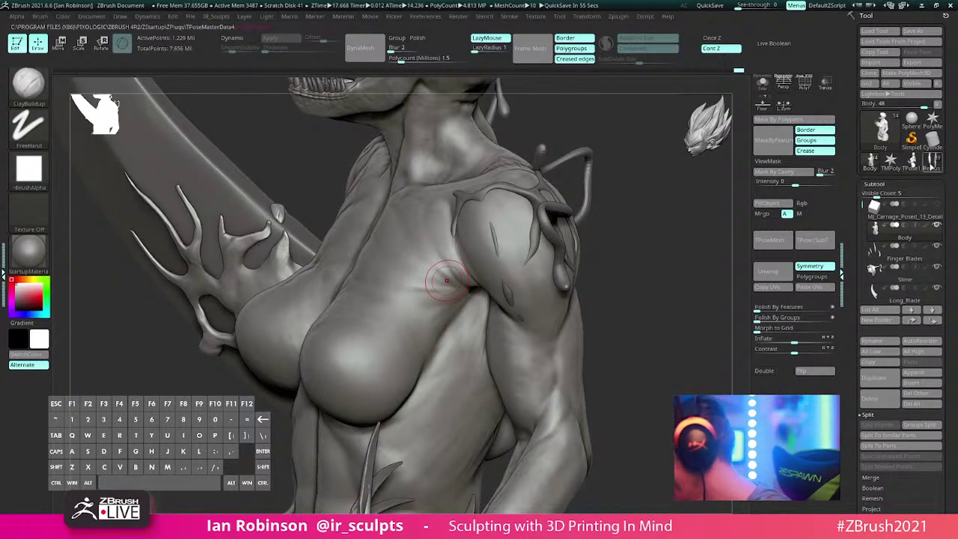
Step: Look through the muscle subtools of the Rectus Femoris anatomy tool for reference and return to the Body tool
click(931, 163)
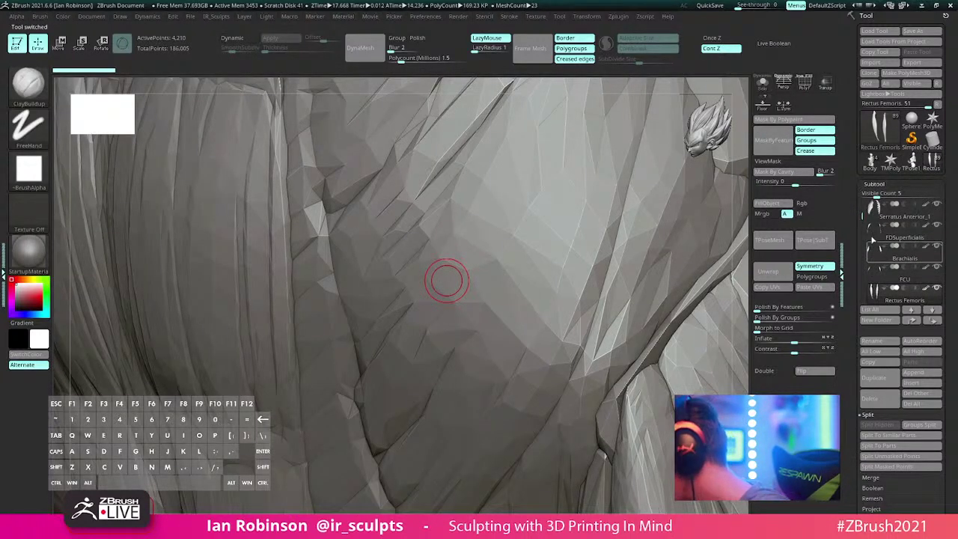
drag(863, 223, 863, 227)
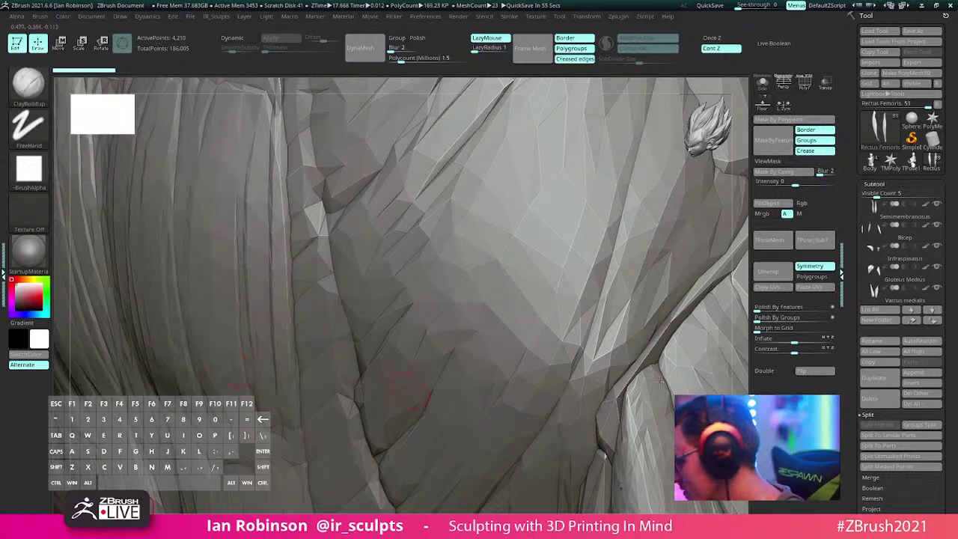
click(870, 160)
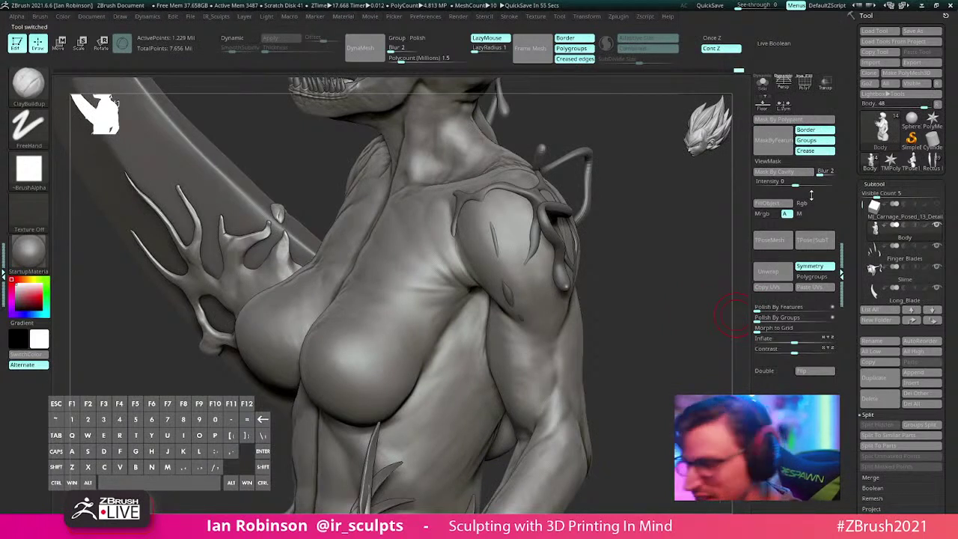
Step: Activate the Move brush and adjust its size for reshaping the torso
drag(609, 280, 613, 303)
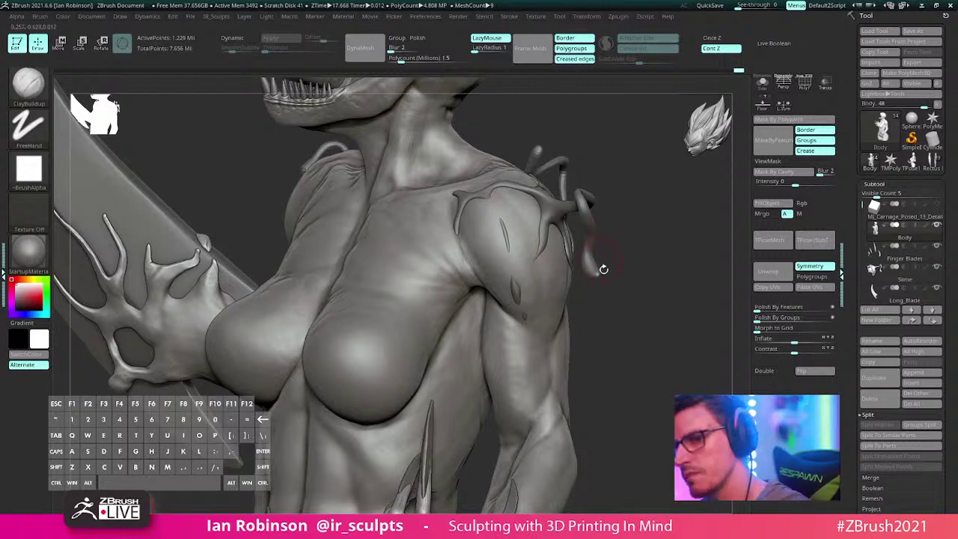
mouse_move(603, 271)
alt+mouse_down()
mouse_move(586, 232)
mouse_move(550, 241)
mouse_move(580, 268)
mouse_move(587, 254)
mouse_move(605, 254)
mouse_move(591, 271)
alt+mouse_up()
alt+right_drag(442, 284, 566, 286)
mouse_move(566, 285)
mouse_down()
mouse_move(547, 288)
mouse_move(572, 277)
mouse_up()
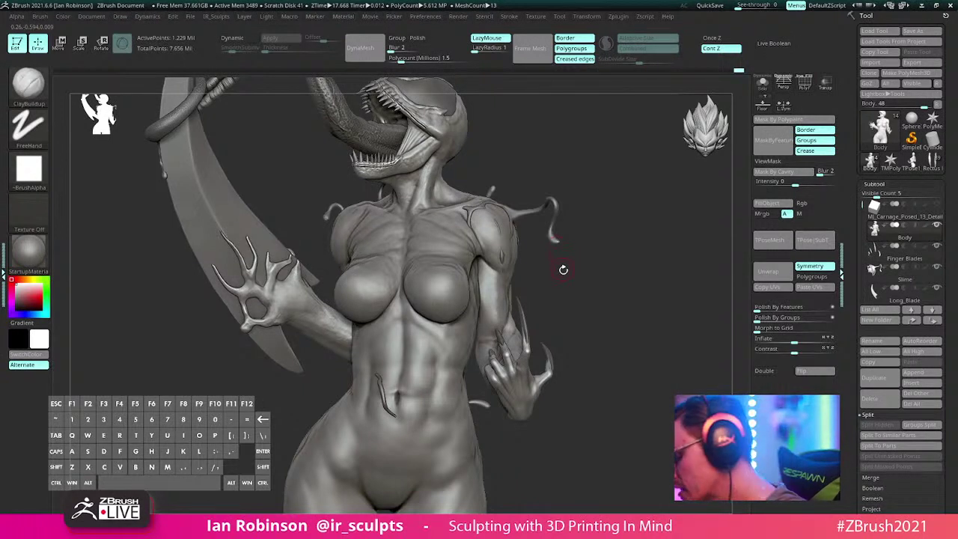
key(b)
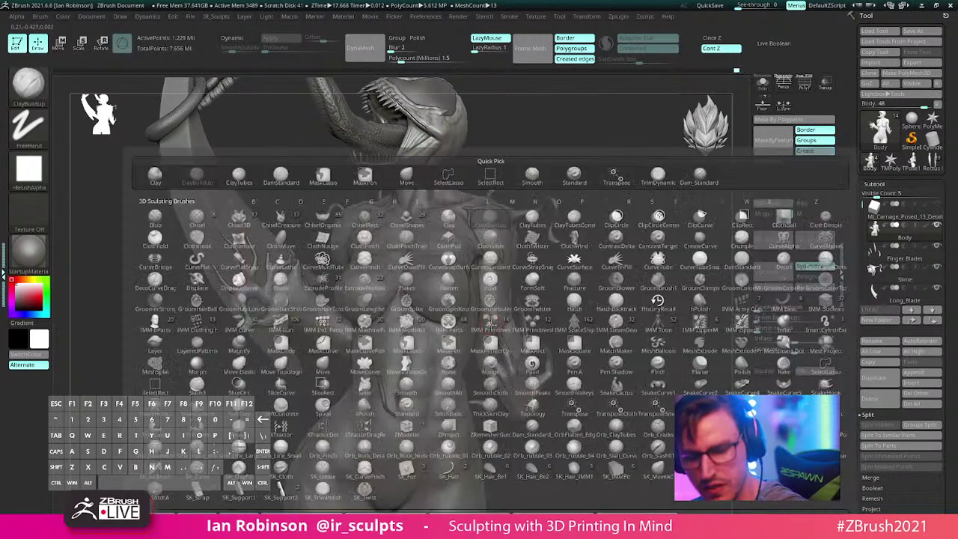
key(m)
key(v)
key(s)
drag(472, 317, 480, 317)
Step: Mask the pelvis and thighs with a lasso at the current subdivision level
mouse_move(598, 292)
alt+mouse_down()
mouse_move(611, 231)
mouse_move(624, 218)
mouse_move(658, 220)
alt+mouse_up()
right_drag(378, 363, 573, 250)
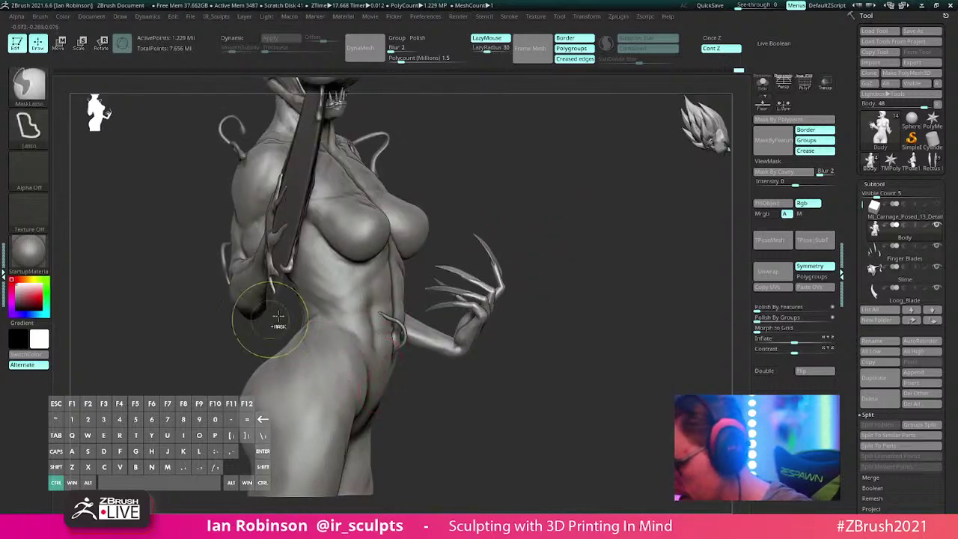
mouse_move(279, 321)
ctrl+mouse_down()
mouse_move(402, 491)
mouse_move(241, 288)
mouse_move(255, 299)
ctrl+mouse_up()
drag(598, 396, 408, 404)
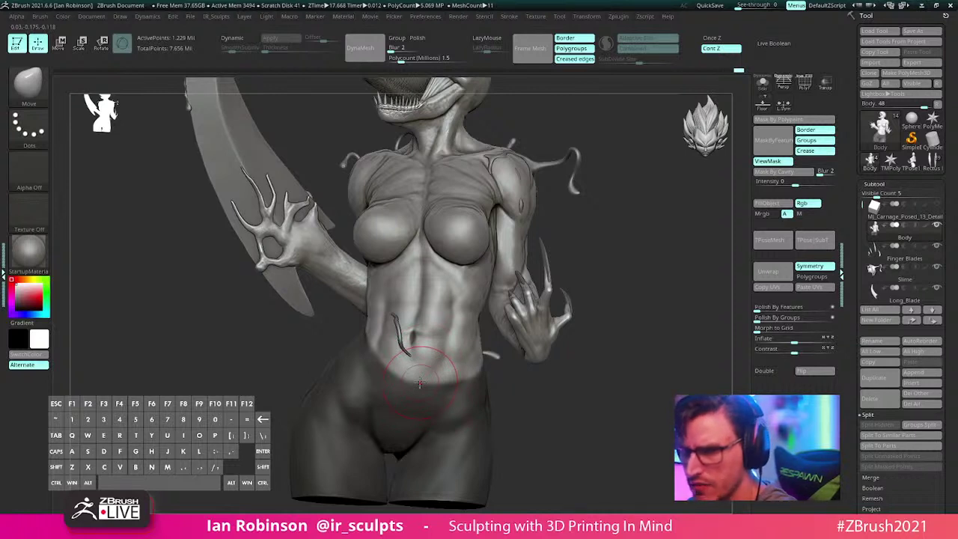
mouse_move(607, 334)
mouse_down()
mouse_move(622, 255)
mouse_move(629, 328)
mouse_move(609, 315)
mouse_up()
Step: Lower the body by three subdivision levels and lasso-mask the hips and thighs with a blurred mask edge
key(shift+d)
key(shift+d)
key(shift+d)
mouse_move(659, 322)
mouse_down()
mouse_move(572, 341)
mouse_move(633, 329)
mouse_up()
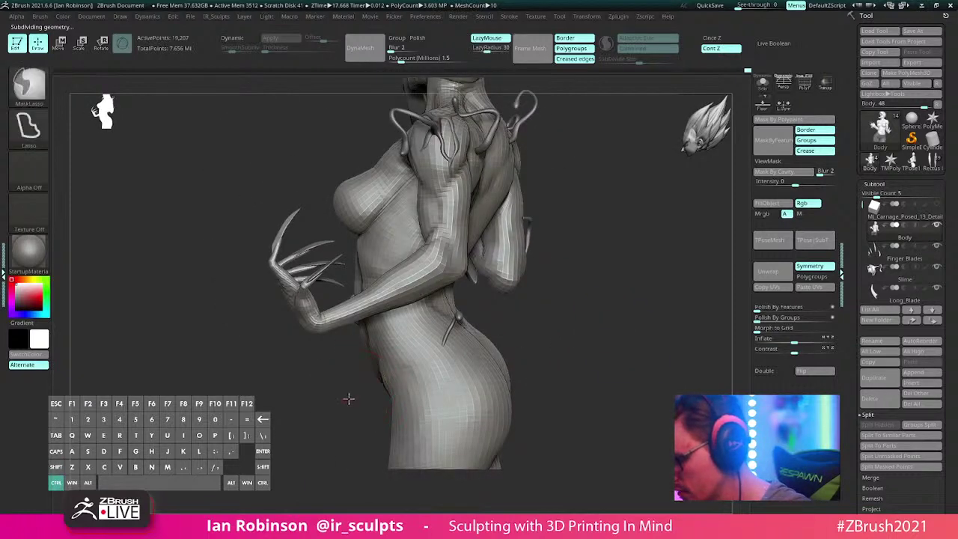
mouse_move(345, 401)
ctrl+mouse_down()
mouse_move(583, 417)
mouse_move(368, 491)
ctrl+mouse_up()
ctrl+click(427, 386)
Step: Try to shift the unmasked torso with the transform gizmo, undo the move and return to the Move brush
mouse_move(527, 338)
mouse_down()
mouse_move(601, 321)
mouse_move(595, 341)
mouse_up()
shift+drag(490, 356, 475, 348)
key(w)
mouse_move(480, 289)
alt+mouse_down()
mouse_move(362, 320)
mouse_move(401, 323)
mouse_move(359, 327)
alt+mouse_up()
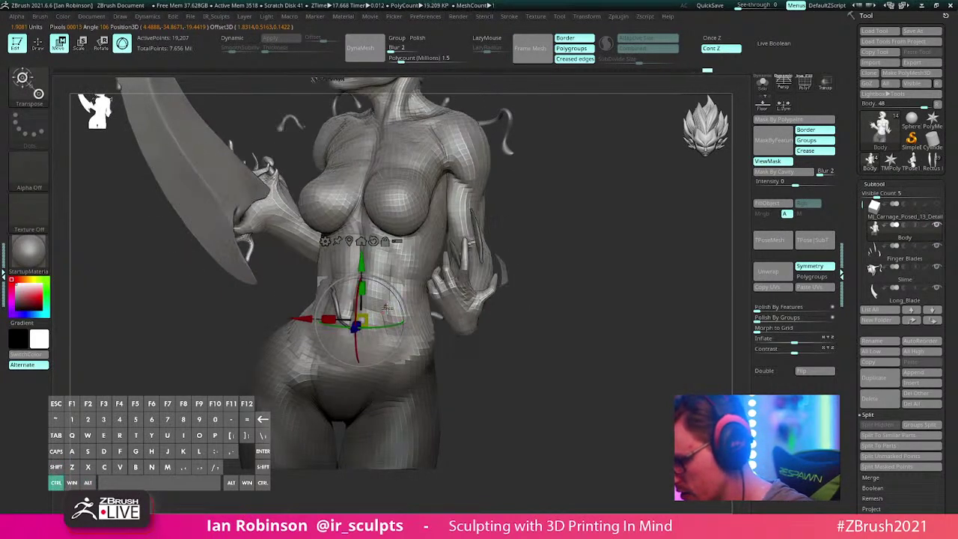
key(ctrl+z)
key(q)
Step: Reshape the waist and abdomen with the Move brush, and raise the body by four subdivision levels
mouse_move(548, 247)
mouse_down()
mouse_move(577, 263)
mouse_move(475, 356)
mouse_move(344, 300)
mouse_up()
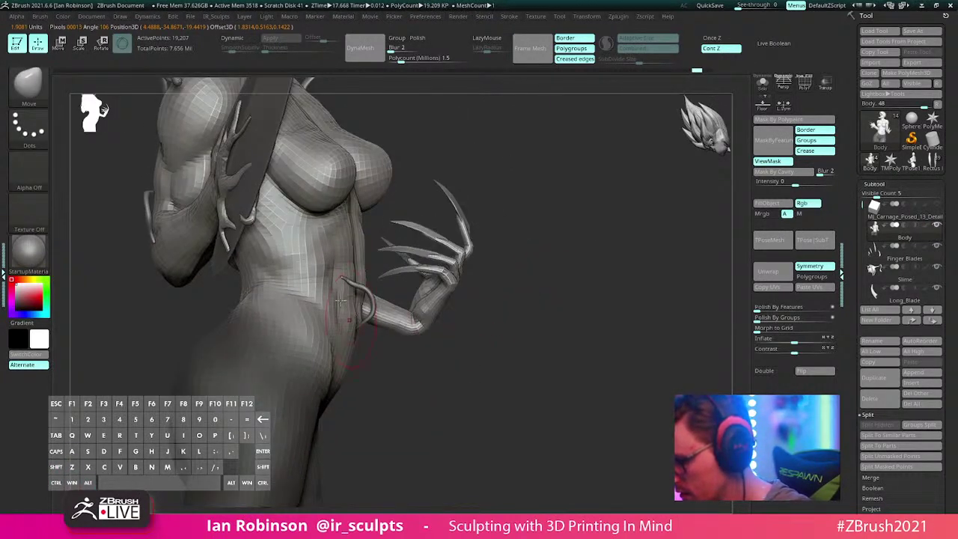
mouse_move(483, 235)
shift+mouse_down()
mouse_move(487, 316)
mouse_move(562, 431)
mouse_move(525, 388)
shift+mouse_up()
drag(569, 385, 524, 383)
key(d)
key(d)
key(d)
key(d)
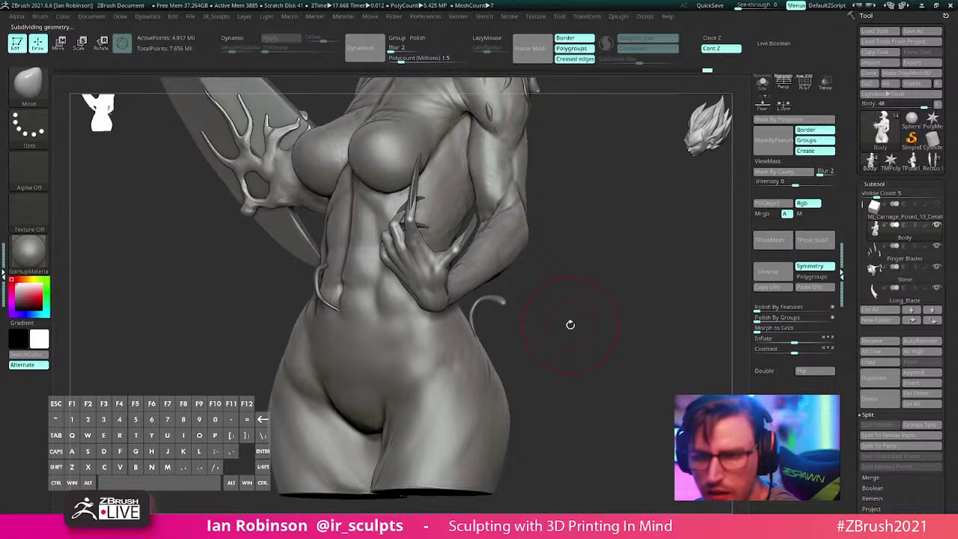
Step: Examine the abdomen, waist and flank of the figure from the front and side
mouse_move(592, 353)
mouse_down()
mouse_move(605, 355)
mouse_move(585, 348)
mouse_up()
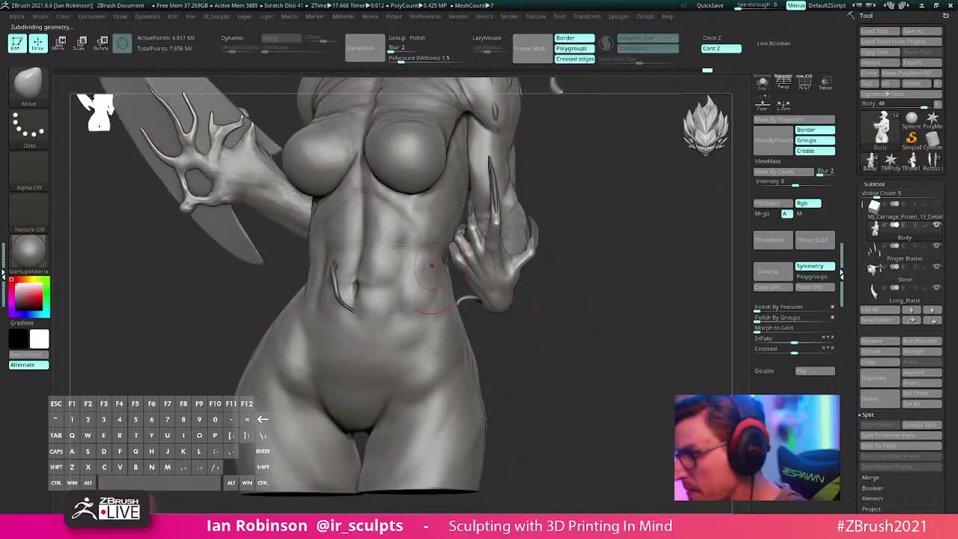
click(30, 254)
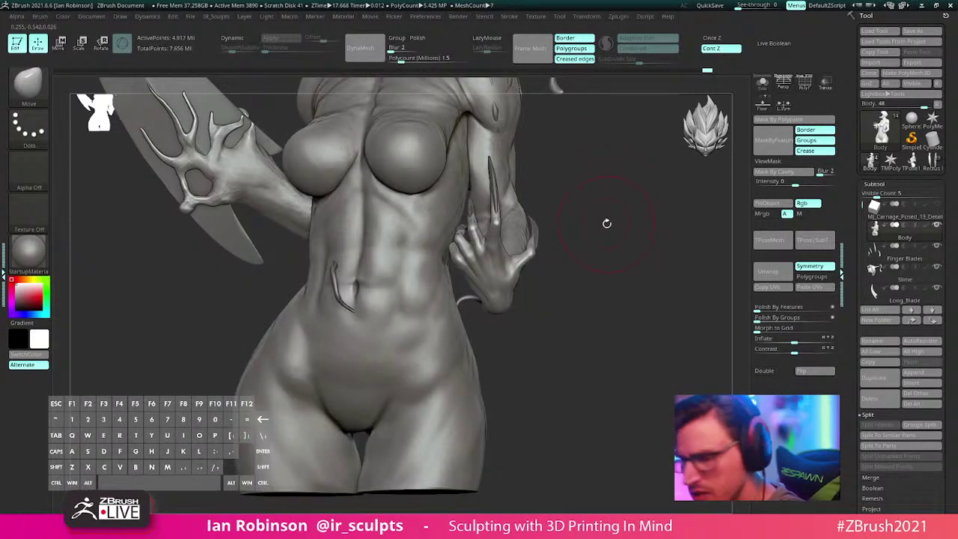
drag(624, 216, 630, 210)
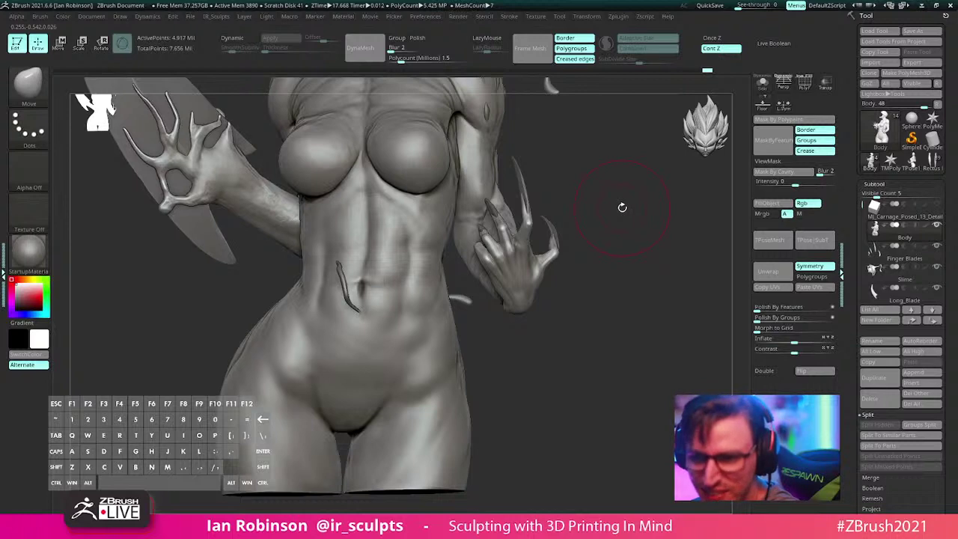
mouse_move(609, 207)
alt+mouse_down()
mouse_move(604, 192)
mouse_move(611, 242)
alt+mouse_up()
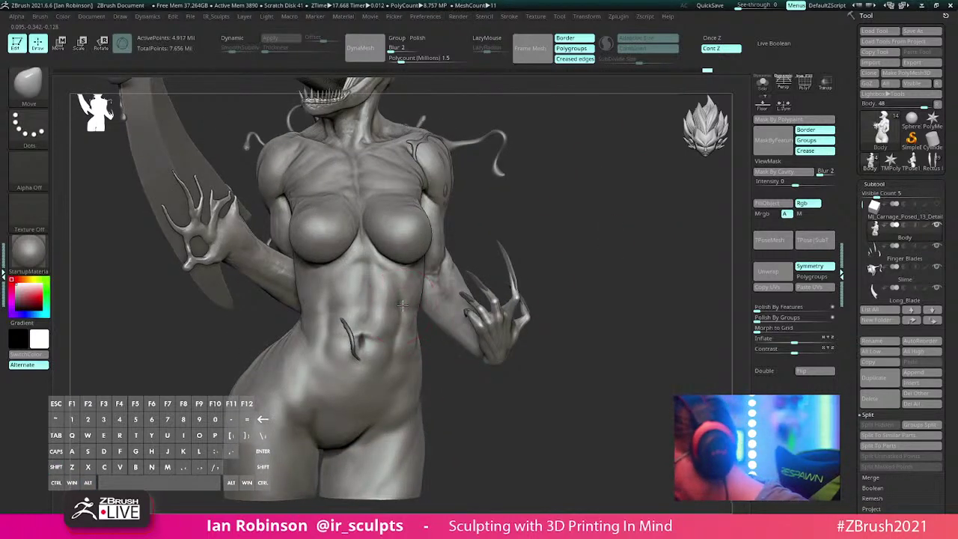
mouse_move(933, 167)
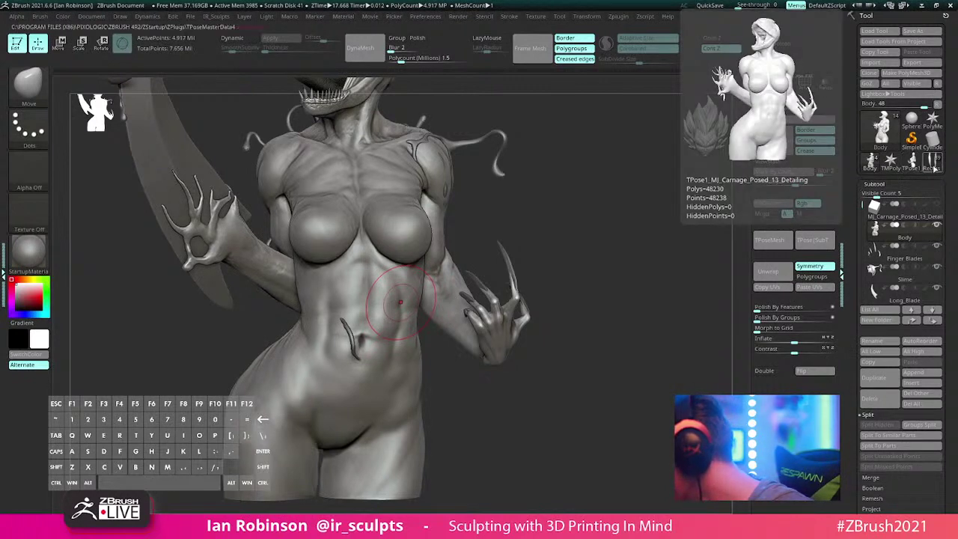
alt+drag(507, 225, 556, 212)
right_drag(337, 293, 427, 288)
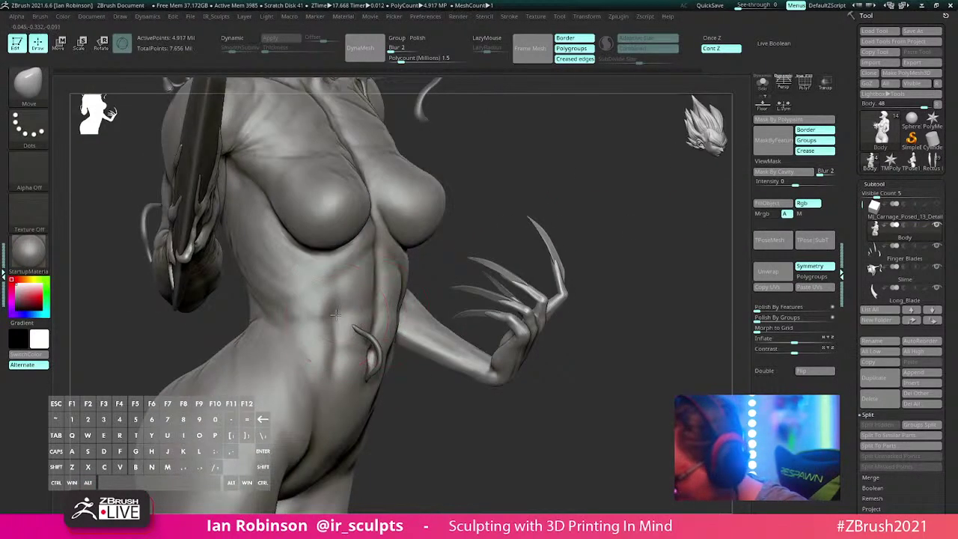
mouse_move(499, 227)
mouse_down()
mouse_move(590, 180)
mouse_move(326, 327)
mouse_up()
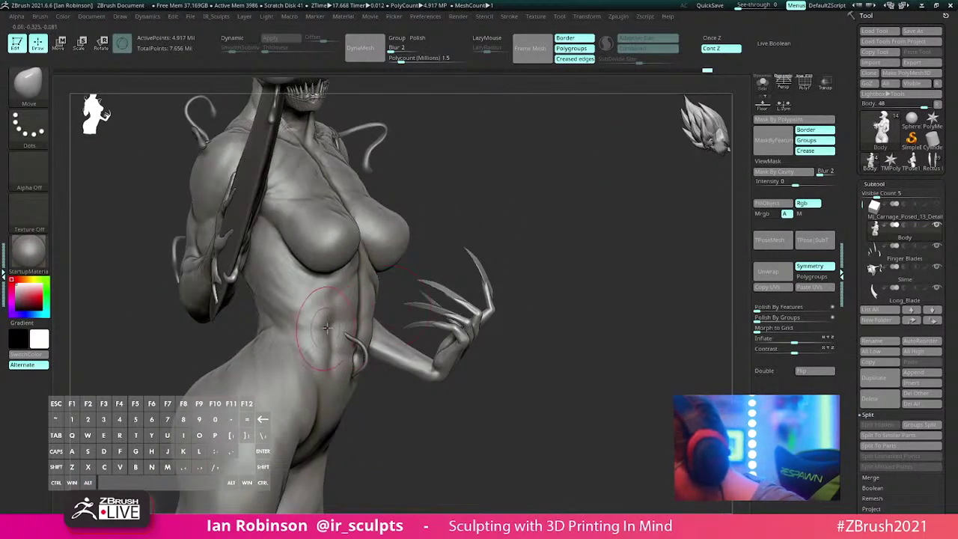
drag(449, 237, 498, 250)
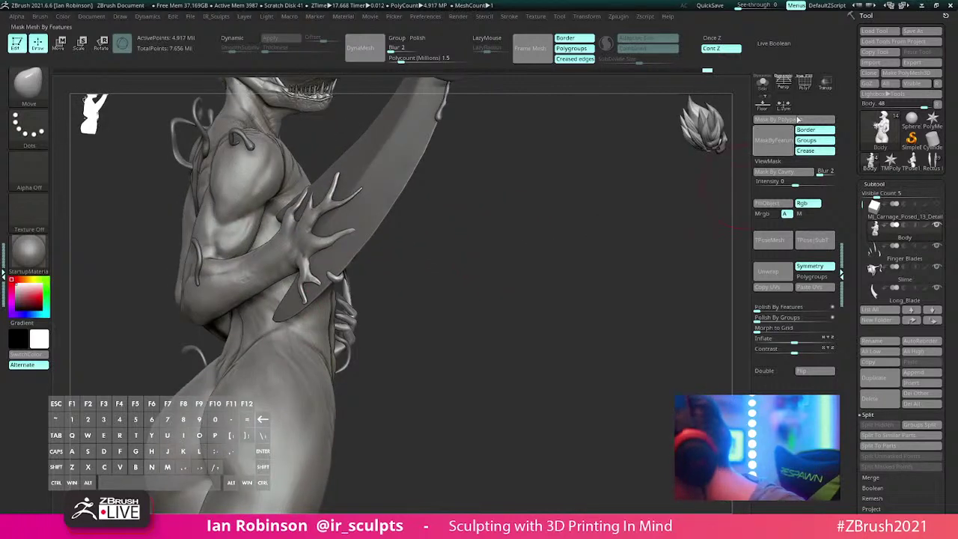
Step: Isolate the Body subtool and smooth the side of the hip
click(763, 84)
drag(628, 177, 688, 187)
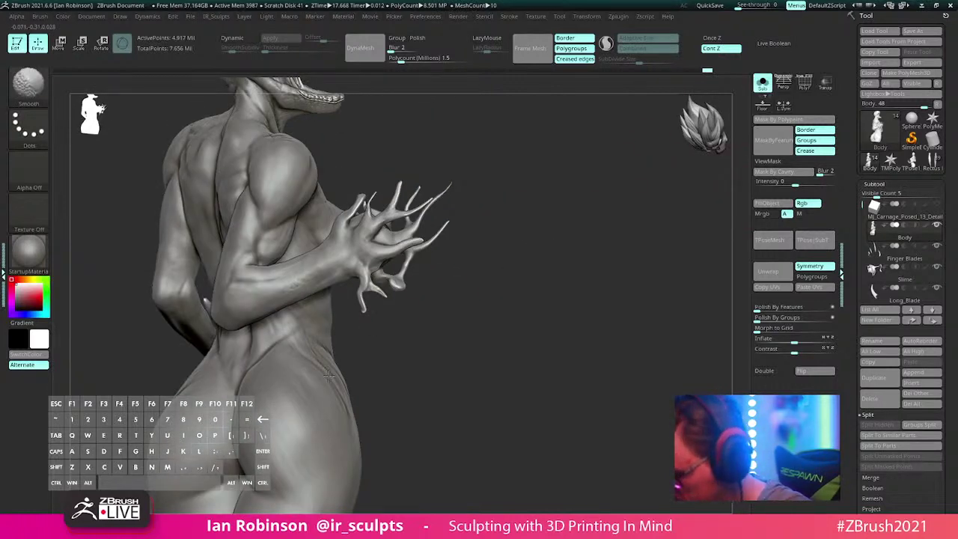
drag(557, 224, 467, 243)
Step: Build up the upper hip and flank with the ClayBuildup brush and smooth the transition into the waist
key(b)
key(c)
key(b)
drag(547, 215, 570, 218)
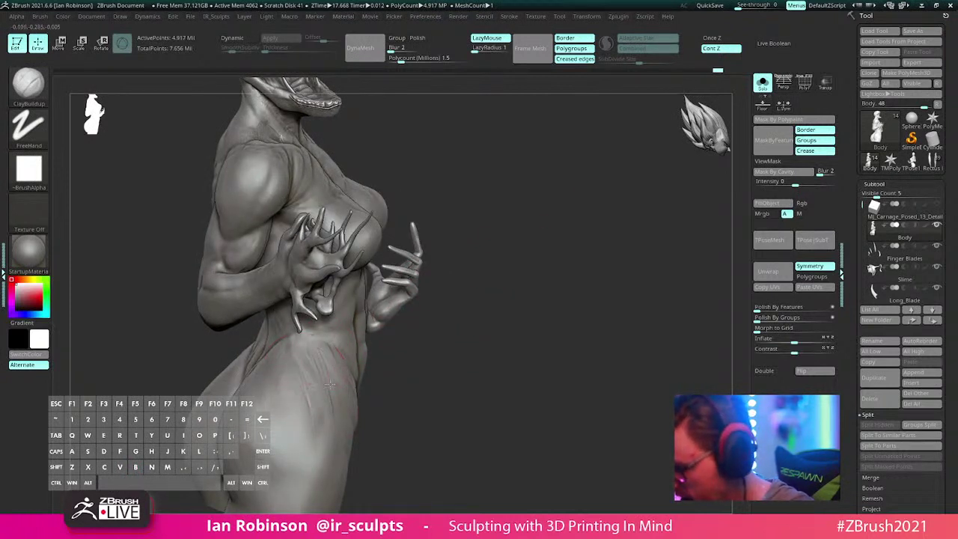
mouse_move(318, 354)
mouse_down()
mouse_move(336, 421)
mouse_move(330, 344)
mouse_up()
drag(528, 317, 466, 310)
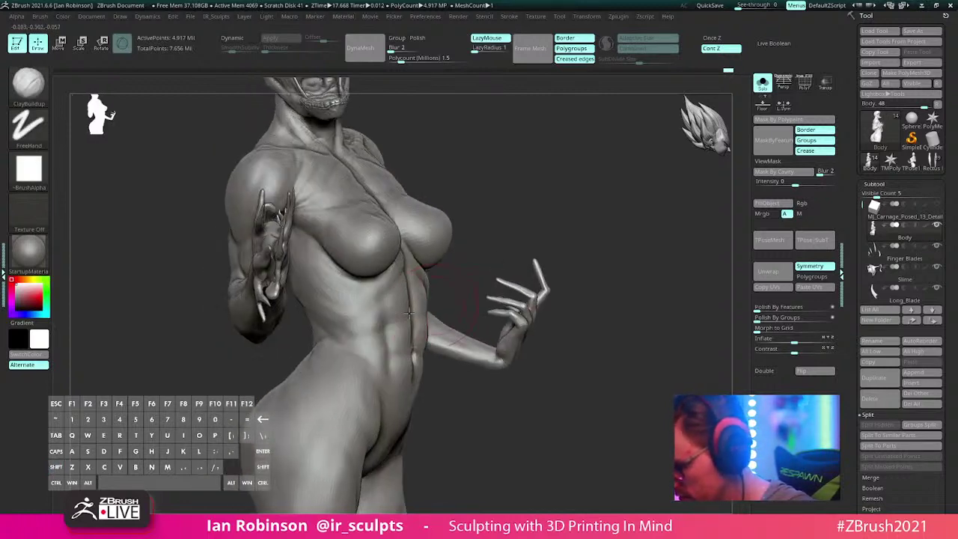
mouse_move(334, 338)
shift+mouse_down()
mouse_move(313, 324)
mouse_move(312, 349)
shift+mouse_up()
drag(488, 214, 439, 265)
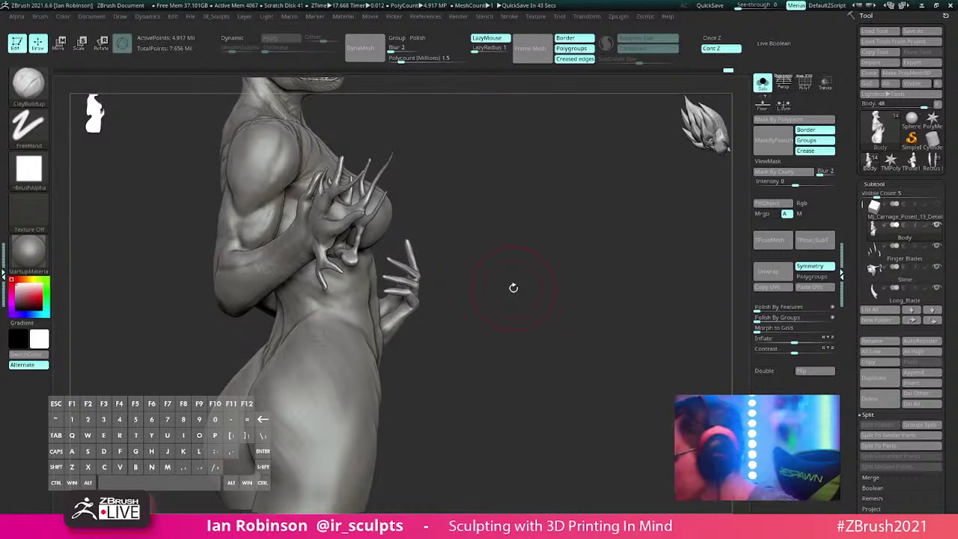
drag(631, 229, 639, 270)
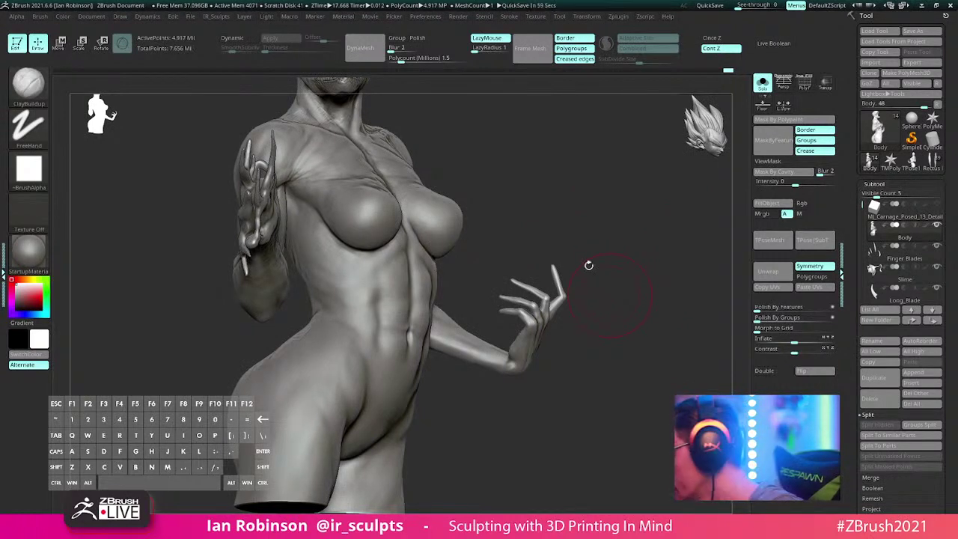
Step: Save the tool as MJ_Carnage_Posed_13_Detailing.ztl, overwriting the existing file
key(ctrl+s)
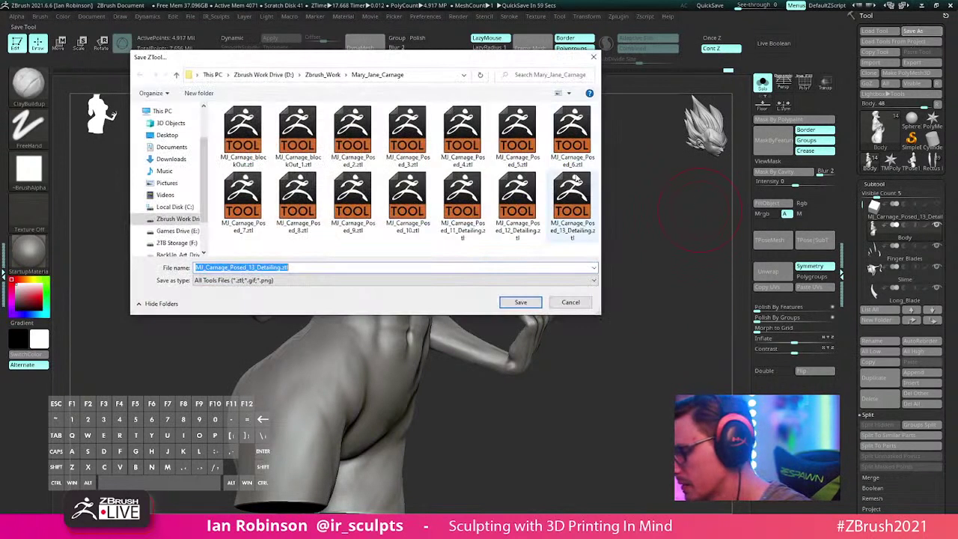
click(521, 302)
click(514, 267)
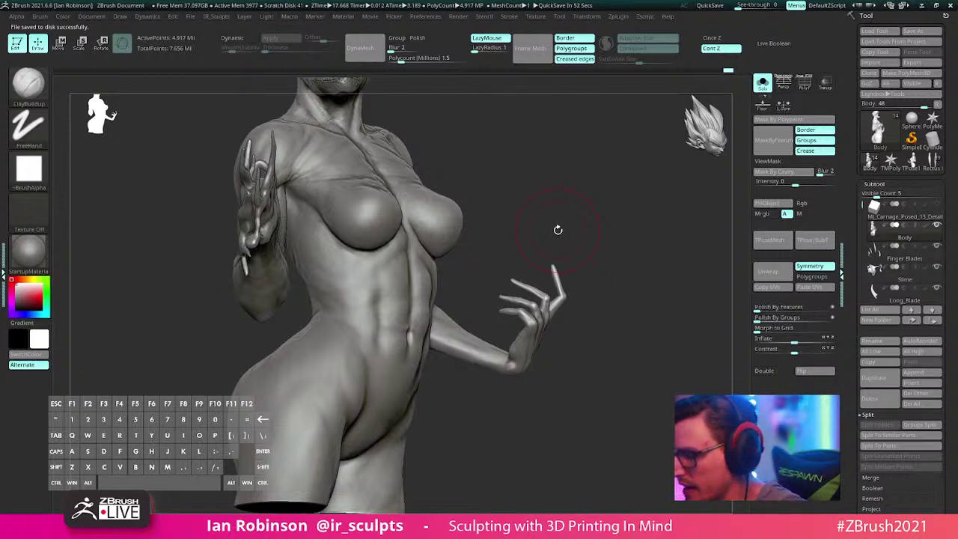
Step: Set the ClayBuildup alpha to Alpha 06, add form along the outer hip and buttock, and smooth the surface
mouse_move(557, 230)
mouse_down()
mouse_move(556, 197)
mouse_move(621, 203)
mouse_move(537, 236)
mouse_up()
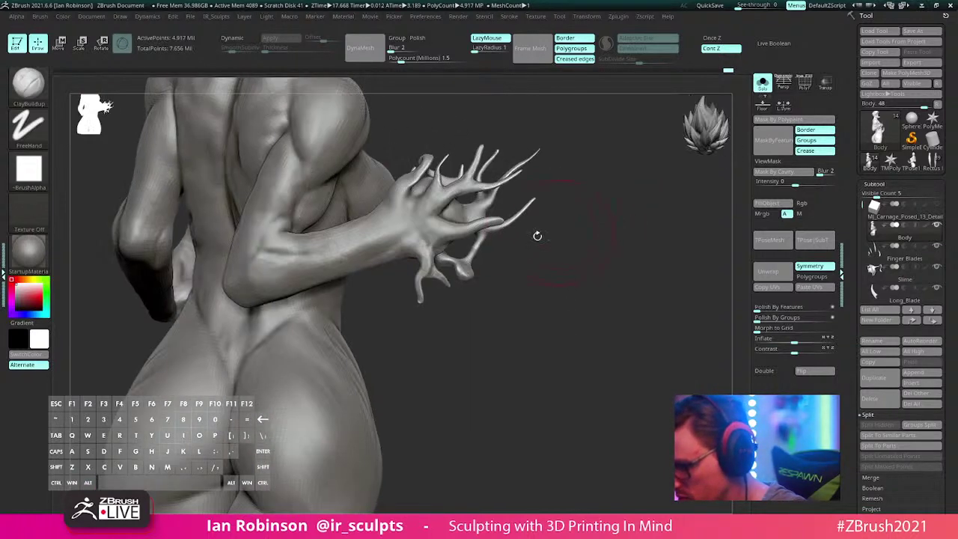
key(shift)
drag(466, 355, 404, 344)
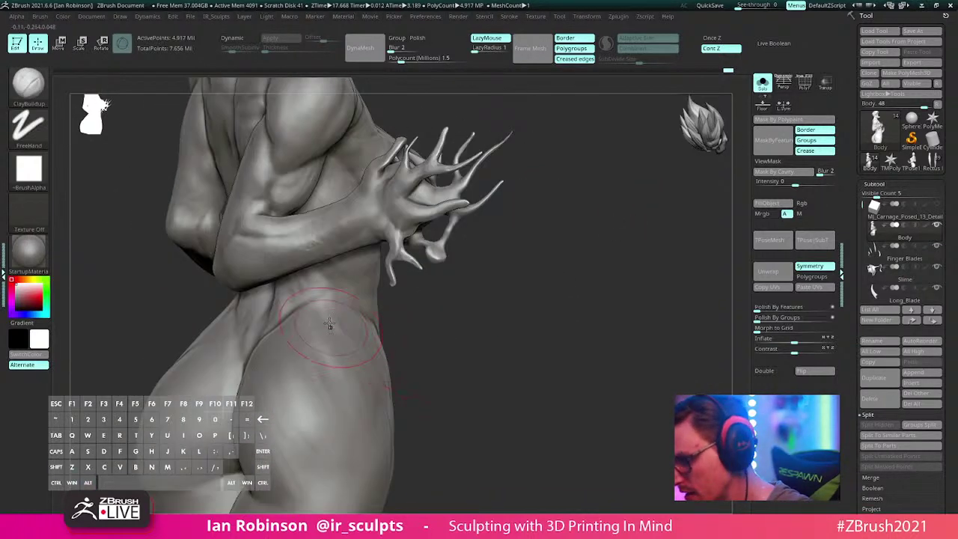
click(29, 169)
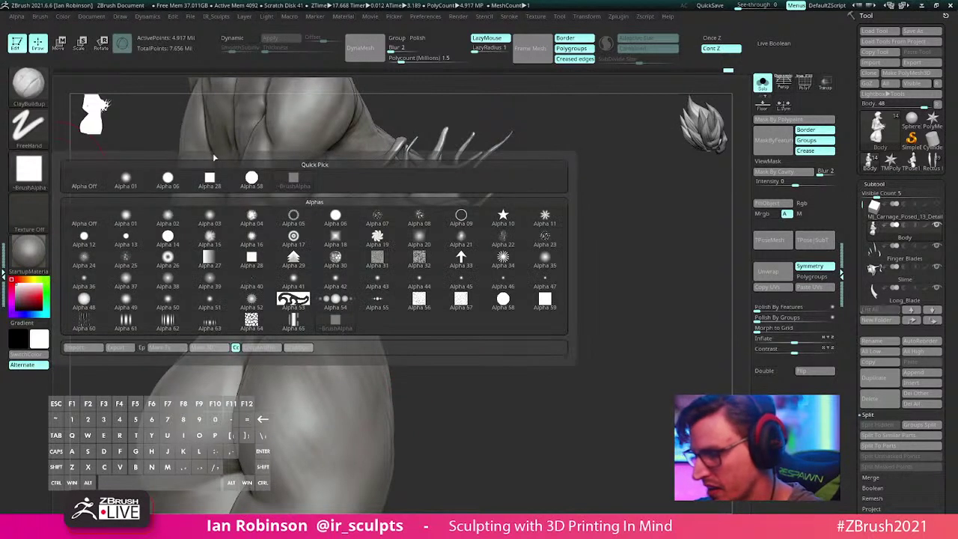
click(292, 299)
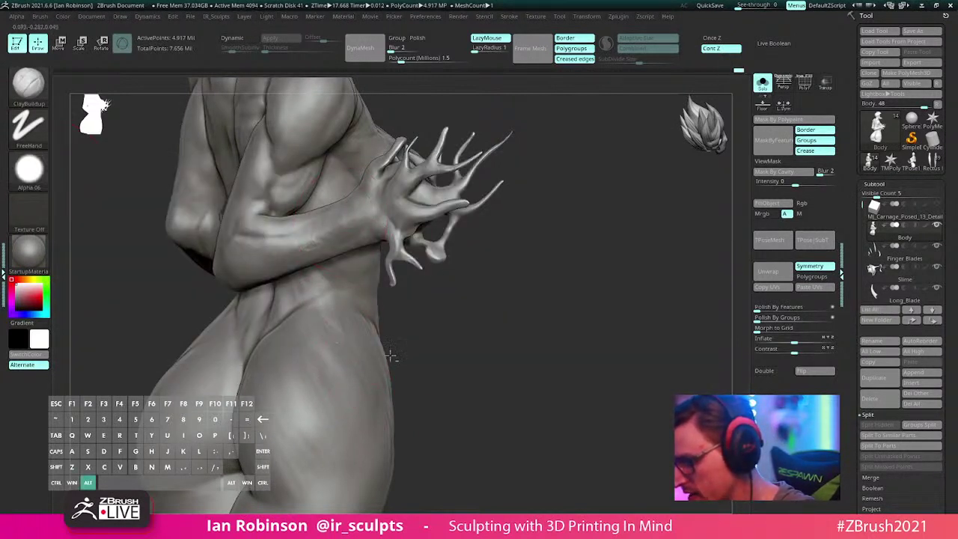
drag(391, 349, 396, 353)
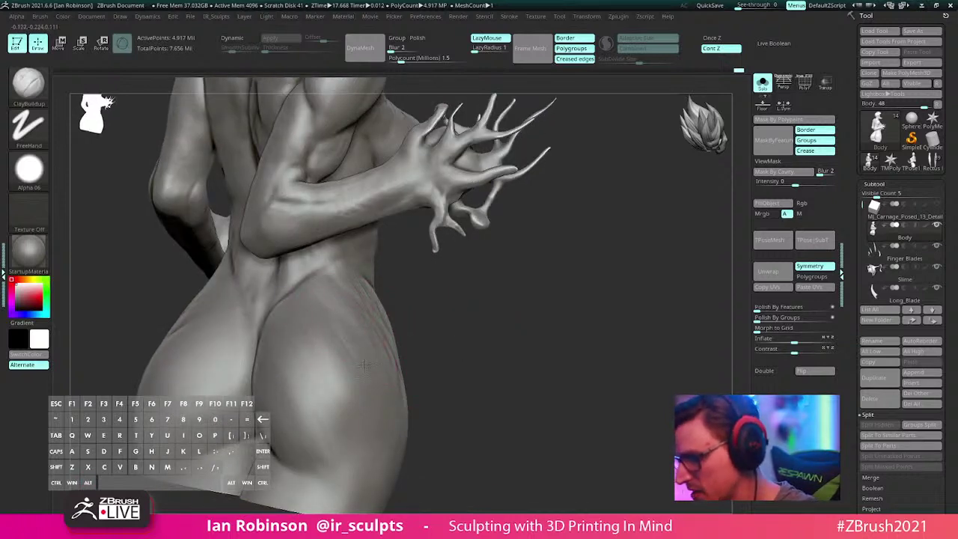
drag(438, 349, 397, 371)
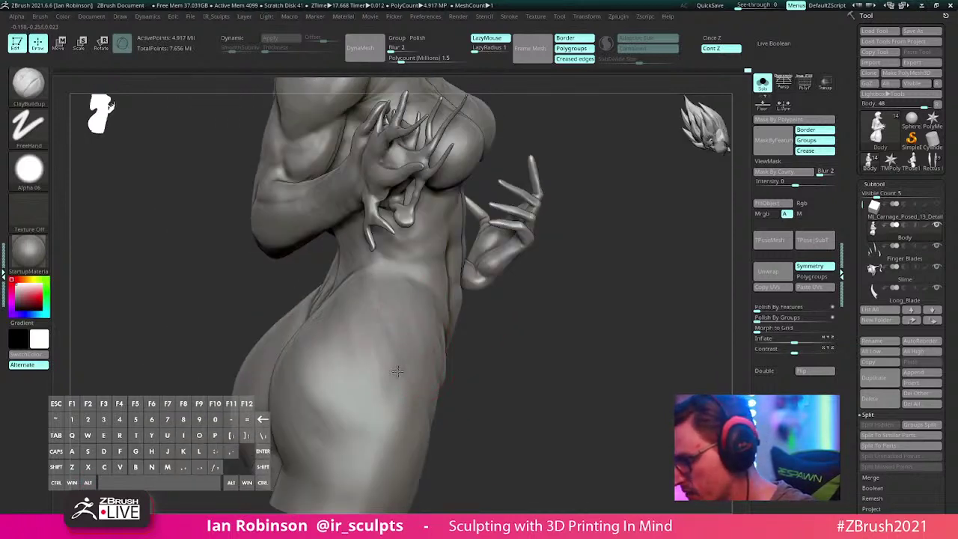
key(shift)
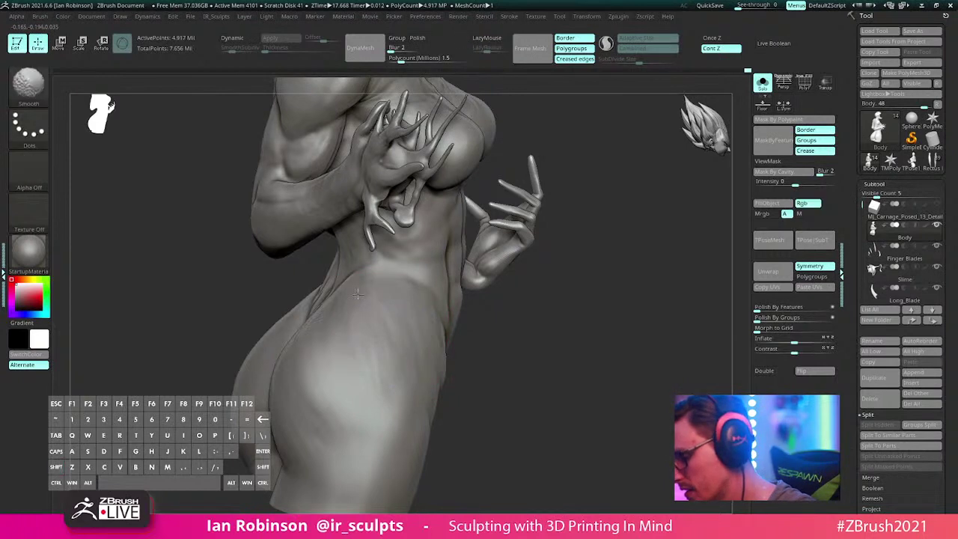
mouse_move(449, 369)
mouse_down()
mouse_move(561, 374)
mouse_move(502, 350)
mouse_move(582, 325)
mouse_move(497, 347)
mouse_up()
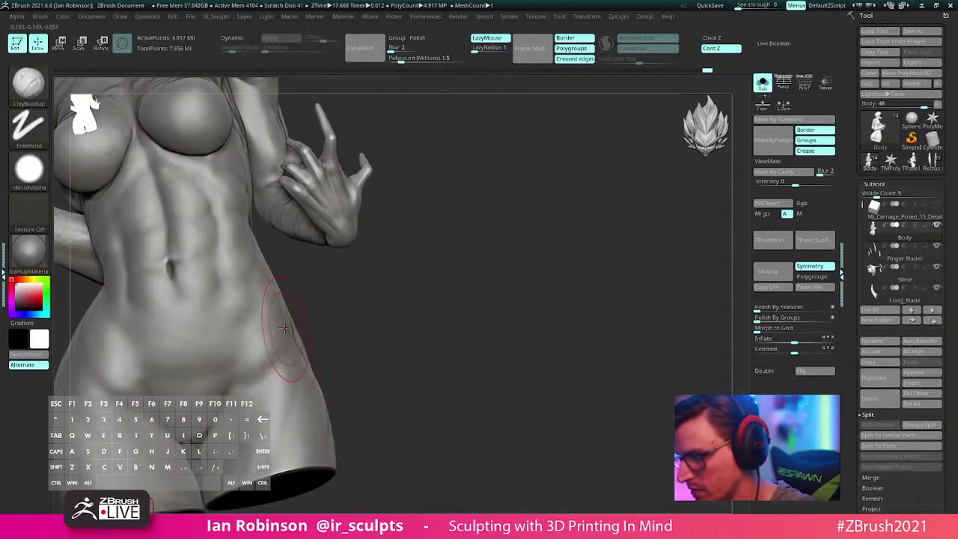
Step: Refine the front of the opposite hip with ClayBuildup strokes and examine it from the side and front
alt+drag(385, 311, 454, 311)
drag(350, 294, 329, 289)
drag(406, 272, 367, 277)
drag(487, 288, 481, 280)
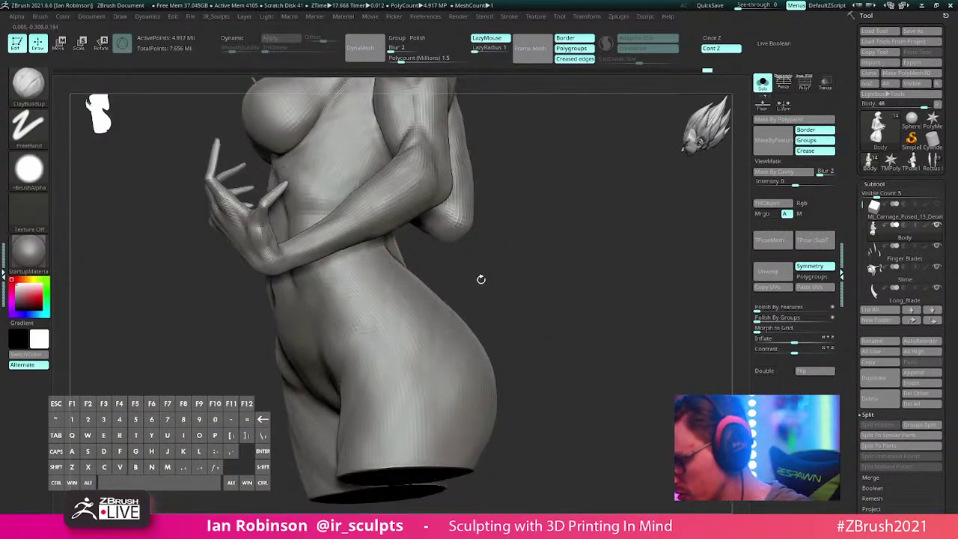
mouse_move(524, 241)
mouse_down()
mouse_move(555, 237)
mouse_move(544, 243)
mouse_up()
key(s)
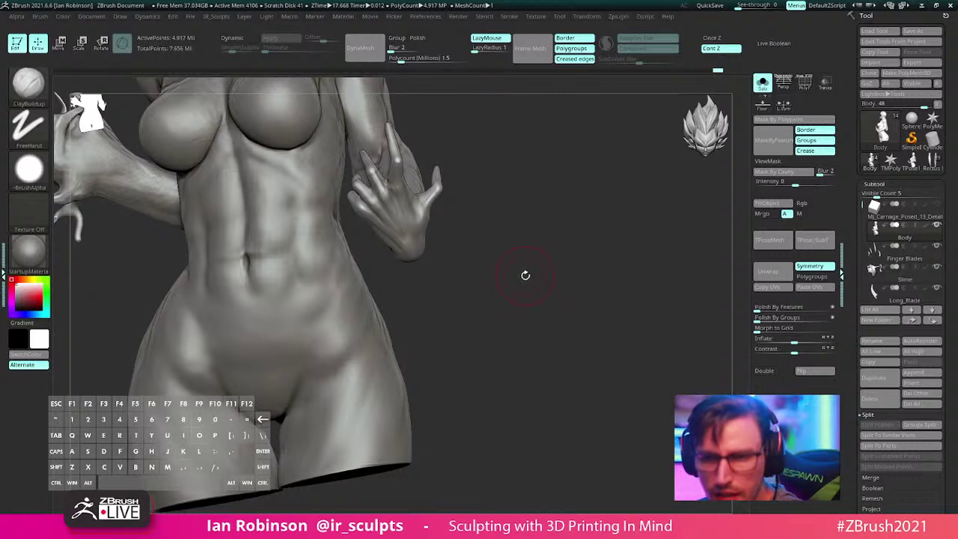
drag(524, 274, 514, 247)
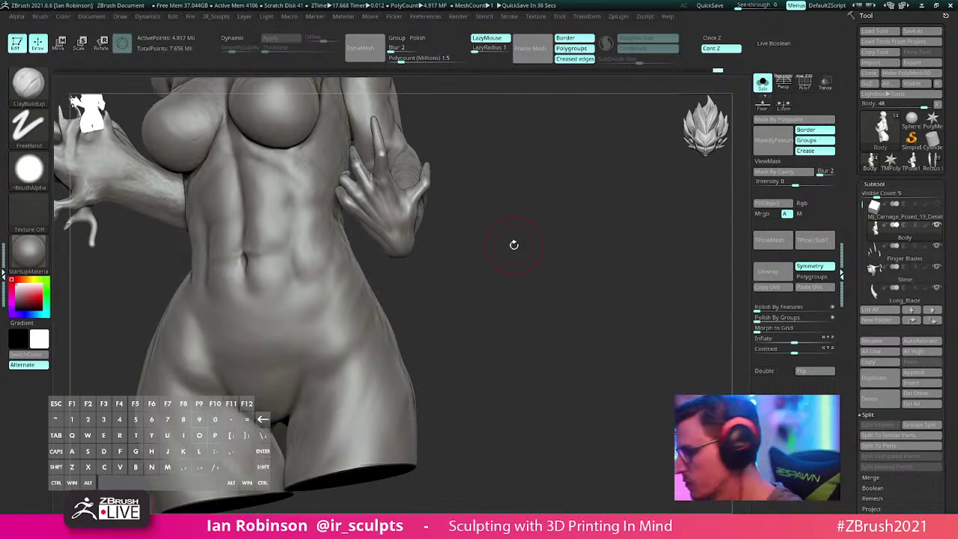
Step: Switch to the anatomy reference tool, turn off solo display and select its skeleton subtool
click(931, 160)
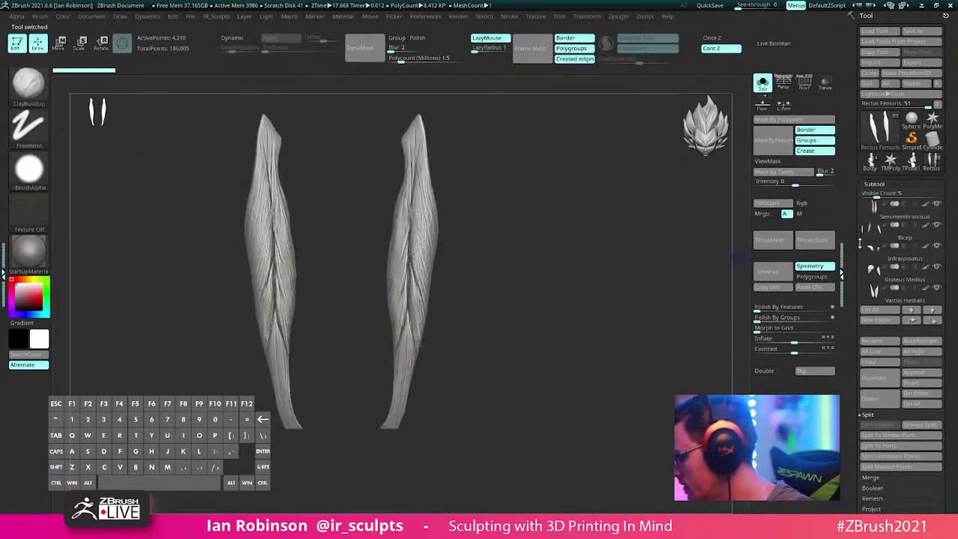
drag(860, 244, 868, 193)
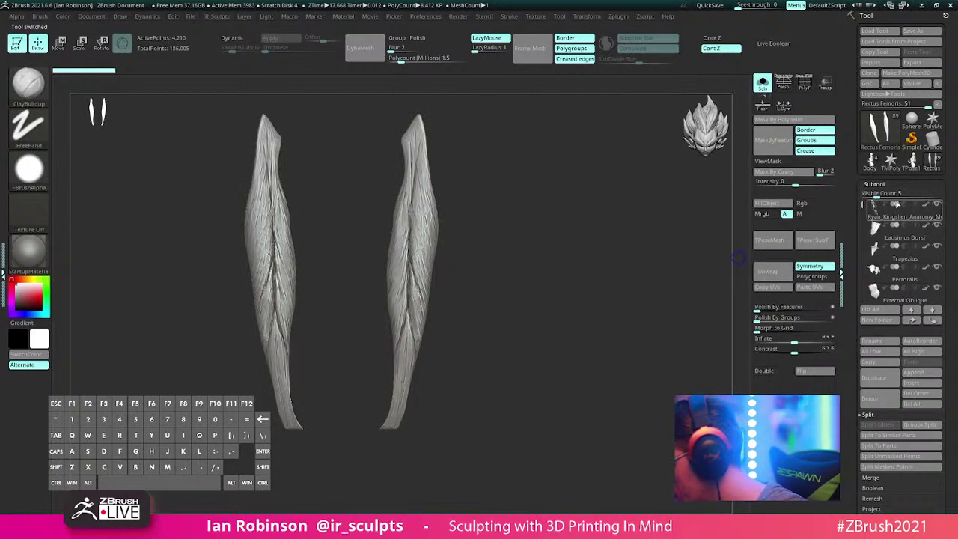
click(762, 82)
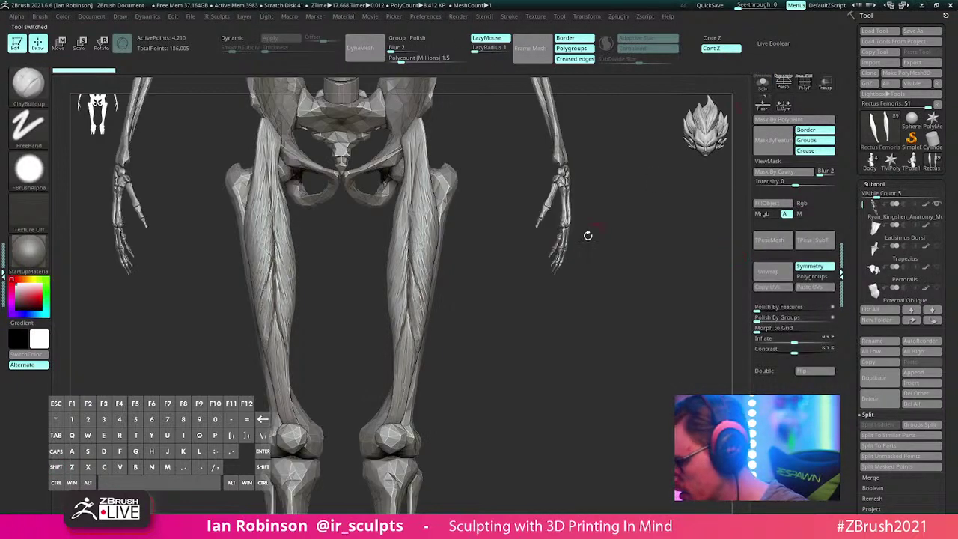
alt+drag(588, 236, 565, 342)
alt+click(376, 261)
drag(588, 241, 610, 269)
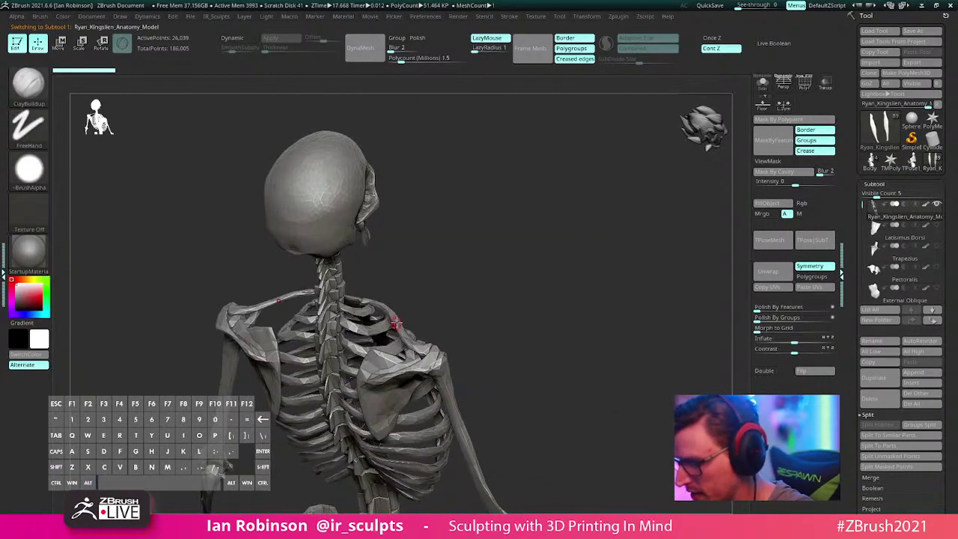
Step: Examine the polygroups of the skeleton's clavicles, shoulder blades and ribs from behind and above
key(shift+f)
key(shift+f)
alt+drag(499, 286, 498, 221)
key(space)
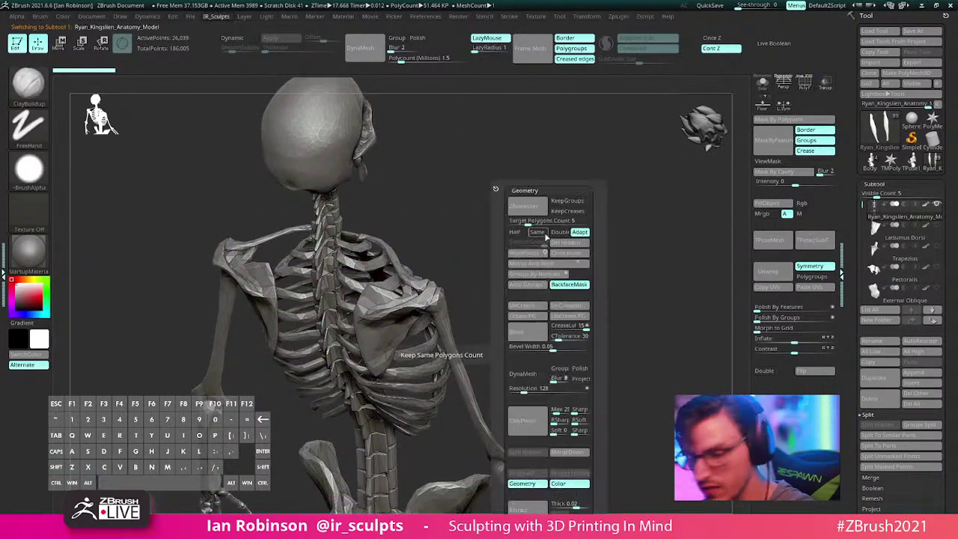
drag(492, 284, 436, 267)
key(ctrl+shift)
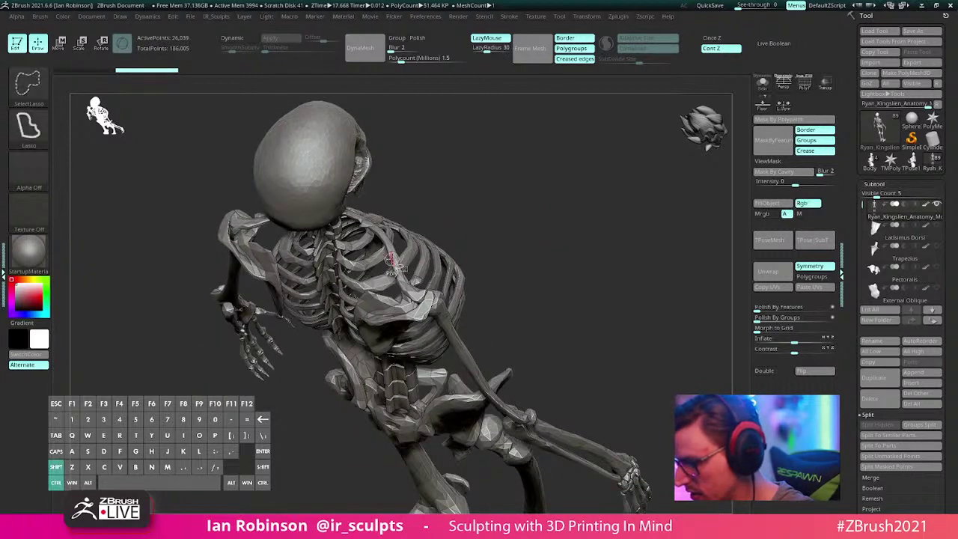
key(shift+f)
key(shift+f)
drag(474, 194, 394, 261)
Step: Isolate the clavicle and neighbouring bone polygroups in turn, restoring the full skeleton each time
key(ctrl+shift)
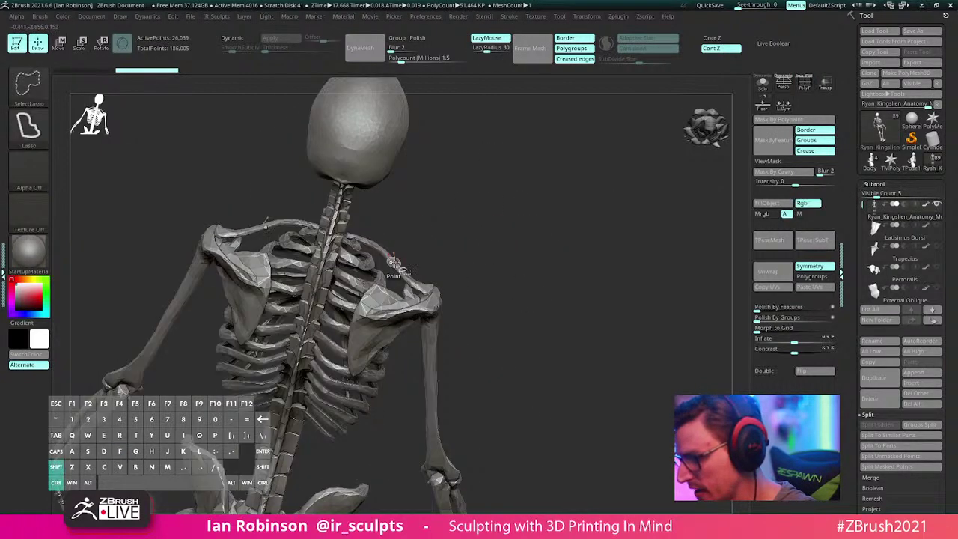
ctrl+shift+click(393, 263)
drag(464, 229, 497, 306)
ctrl+shift+click(554, 206)
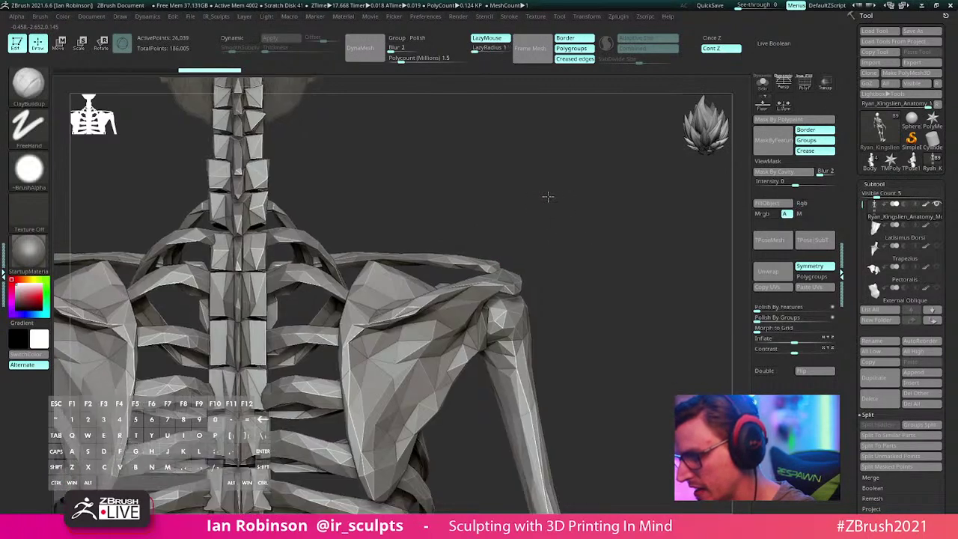
drag(548, 196, 584, 262)
ctrl+shift+click(515, 216)
ctrl+shift+click(596, 243)
ctrl+shift+click(482, 228)
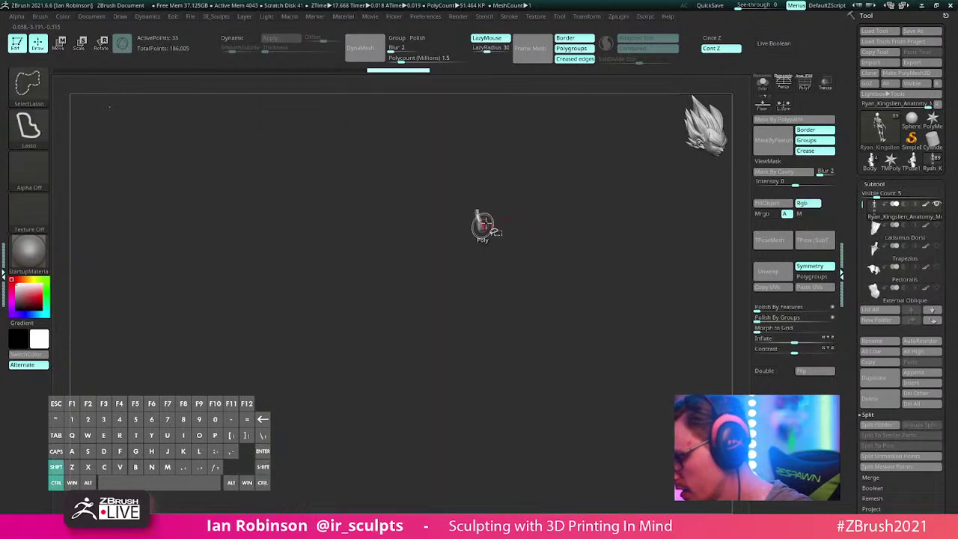
ctrl+shift+click(591, 199)
drag(590, 208, 541, 265)
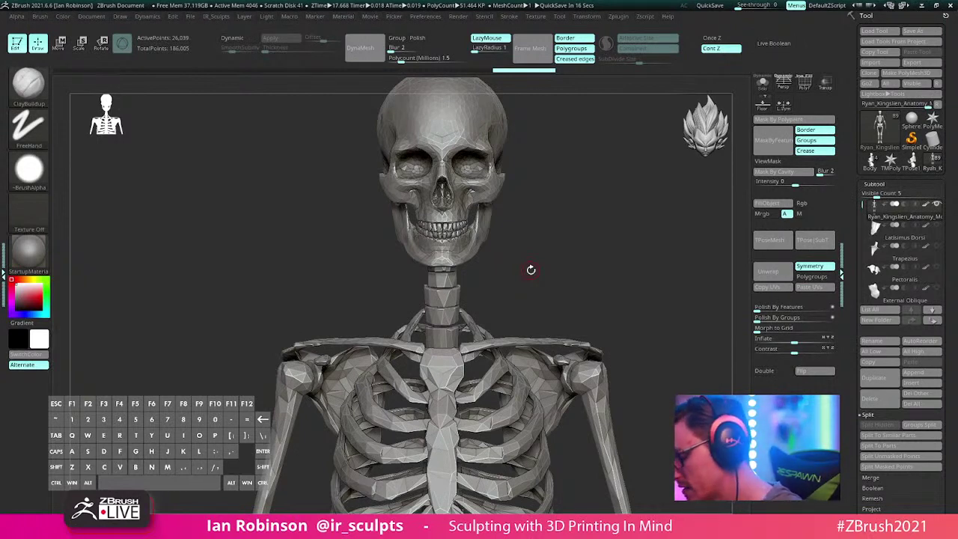
Step: Isolate the radius and ulna of both forearms on the skeleton
alt+drag(620, 284, 591, 220)
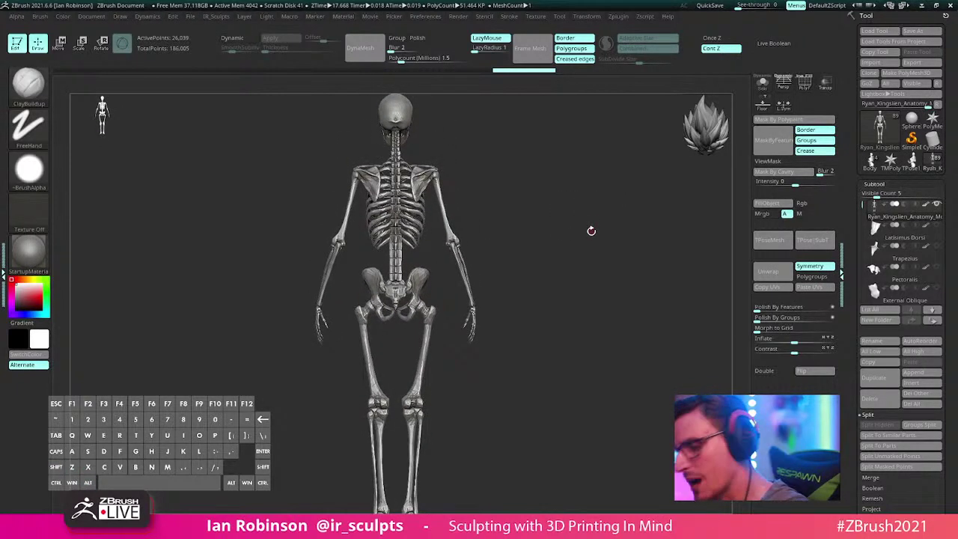
mouse_move(603, 248)
mouse_down()
mouse_move(565, 245)
mouse_move(609, 243)
mouse_up()
drag(455, 245, 415, 272)
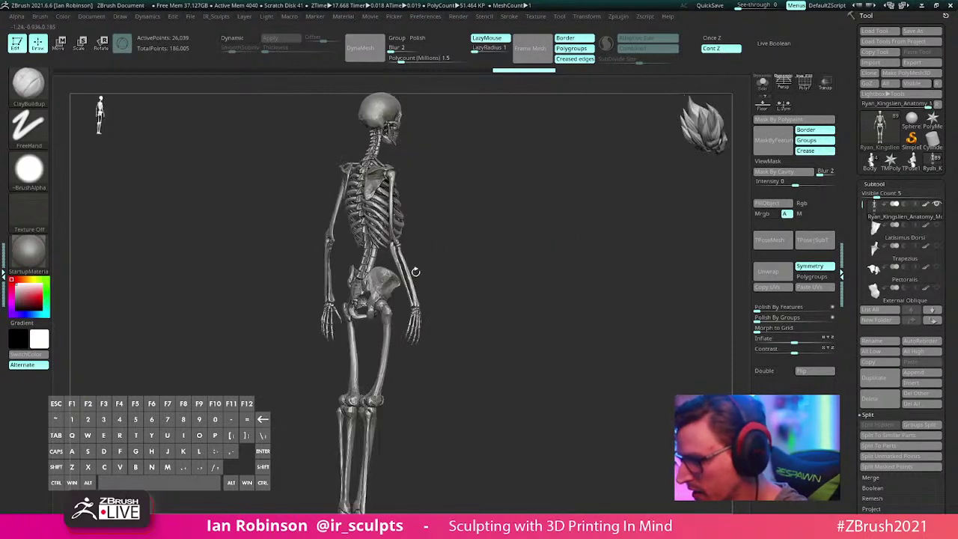
alt+drag(493, 254, 485, 275)
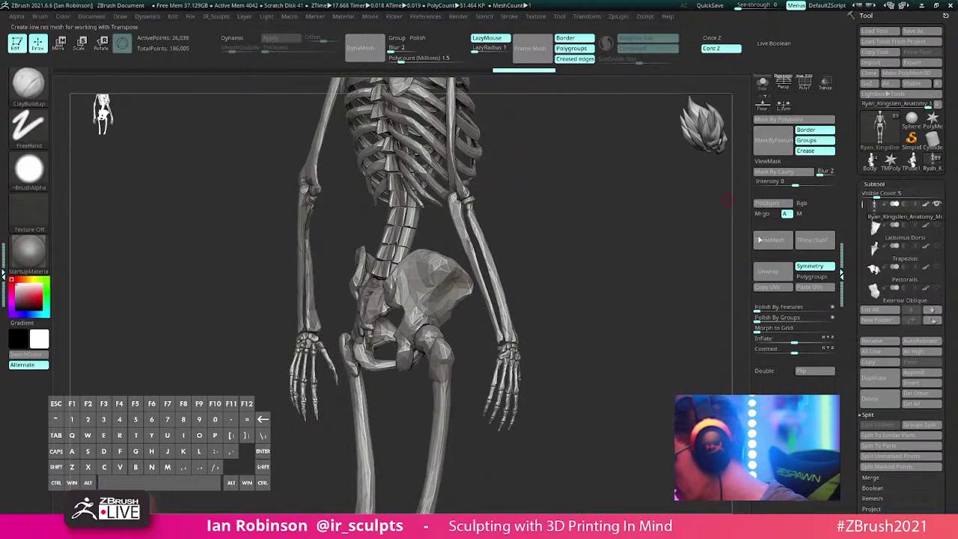
mouse_move(633, 251)
alt+mouse_down()
mouse_move(611, 276)
mouse_move(565, 270)
alt+mouse_up()
mouse_move(526, 221)
ctrl+shift+mouse_down()
mouse_move(444, 304)
mouse_move(534, 300)
ctrl+shift+mouse_up()
ctrl+shift+click(593, 269)
ctrl+shift+drag(520, 252, 524, 283)
key(ctrl+shift+a)
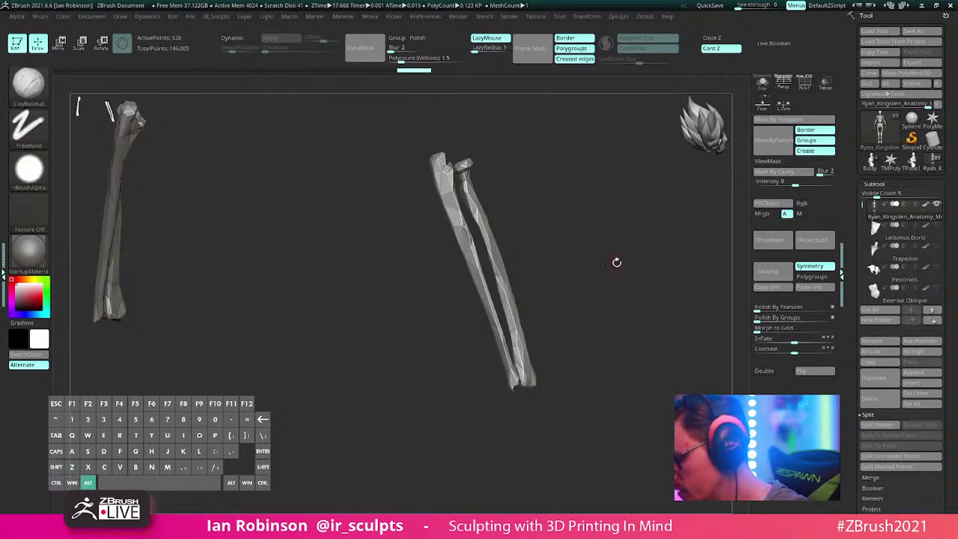
Step: Inflate the elbow end of the ulna beside the head of the radius with a small Inflat brush
mouse_move(617, 261)
mouse_down()
mouse_move(636, 265)
mouse_move(556, 289)
mouse_move(610, 253)
mouse_up()
mouse_move(397, 126)
alt+right_down()
mouse_move(427, 229)
mouse_move(395, 262)
mouse_move(404, 241)
alt+right_up()
key(s)
drag(402, 234, 397, 235)
mouse_move(399, 222)
right_down()
mouse_move(406, 243)
mouse_move(377, 235)
mouse_move(386, 236)
right_up()
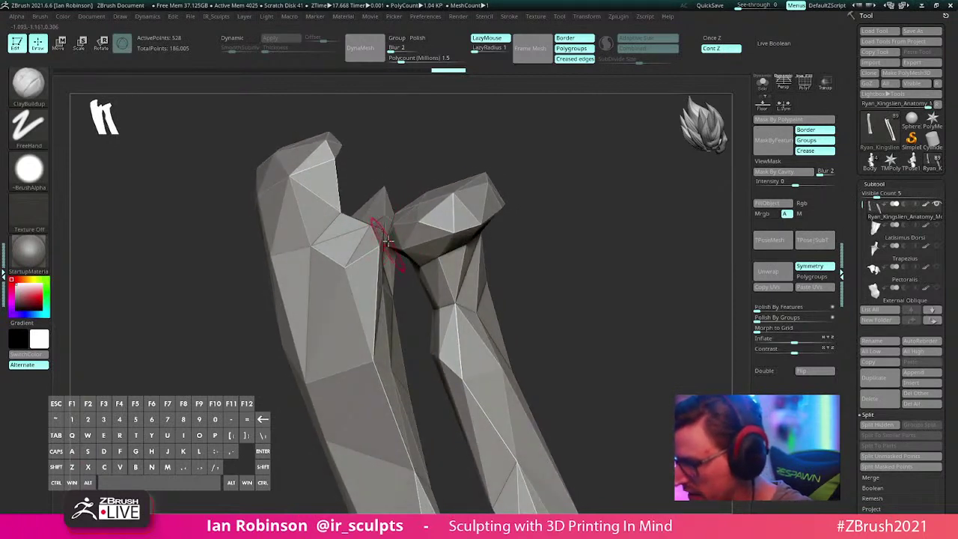
key(b)
key(i)
key(n)
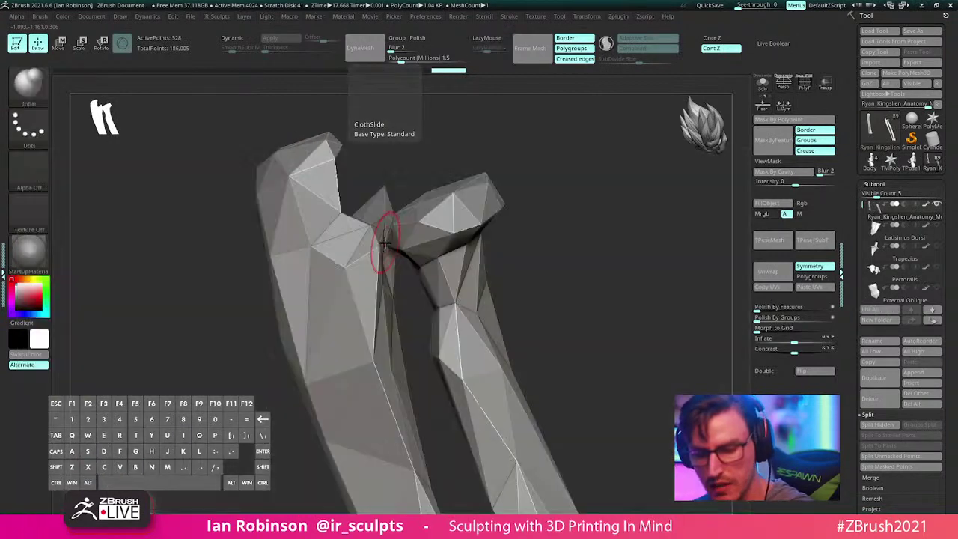
key(s)
click(384, 247)
drag(391, 236, 389, 231)
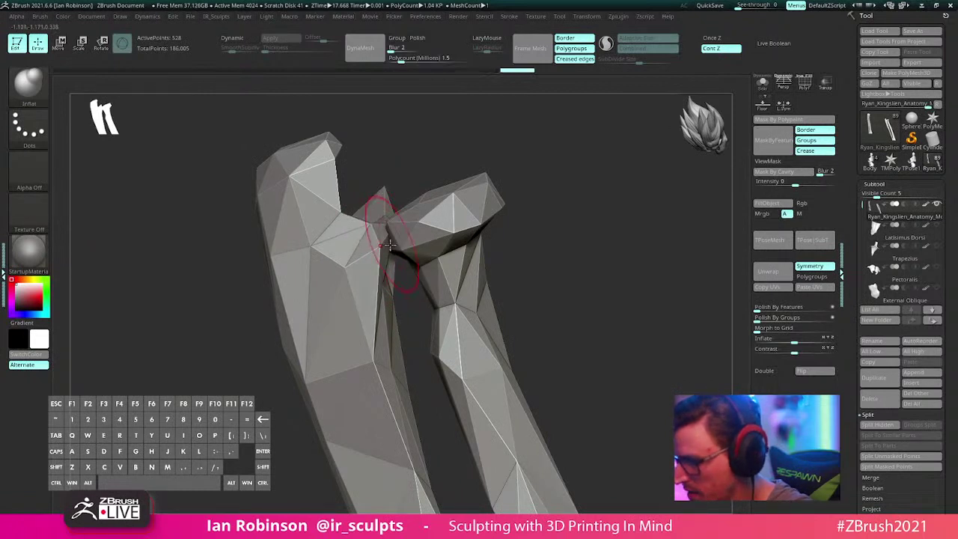
Step: Try DynaMesh on the isolated forearm bones and unhide the rest of the skeleton
alt+right_drag(446, 274, 511, 172)
mouse_move(569, 348)
alt+right_down()
mouse_move(522, 214)
mouse_move(518, 121)
mouse_move(509, 327)
mouse_move(507, 139)
mouse_move(529, 255)
mouse_move(454, 278)
alt+right_up()
mouse_move(468, 274)
mouse_down()
mouse_move(444, 273)
mouse_move(465, 277)
mouse_up()
alt+right_drag(465, 279, 406, 284)
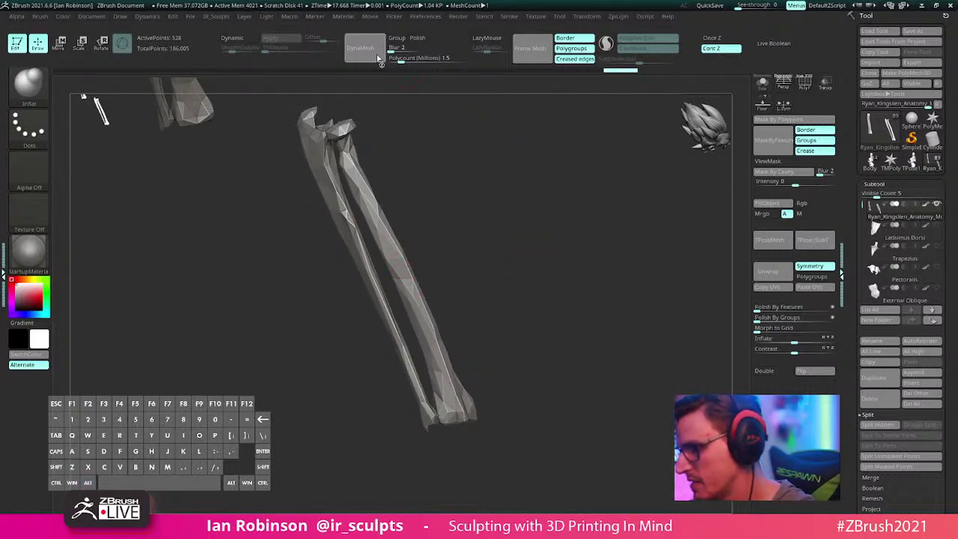
ctrl+shift+click(451, 145)
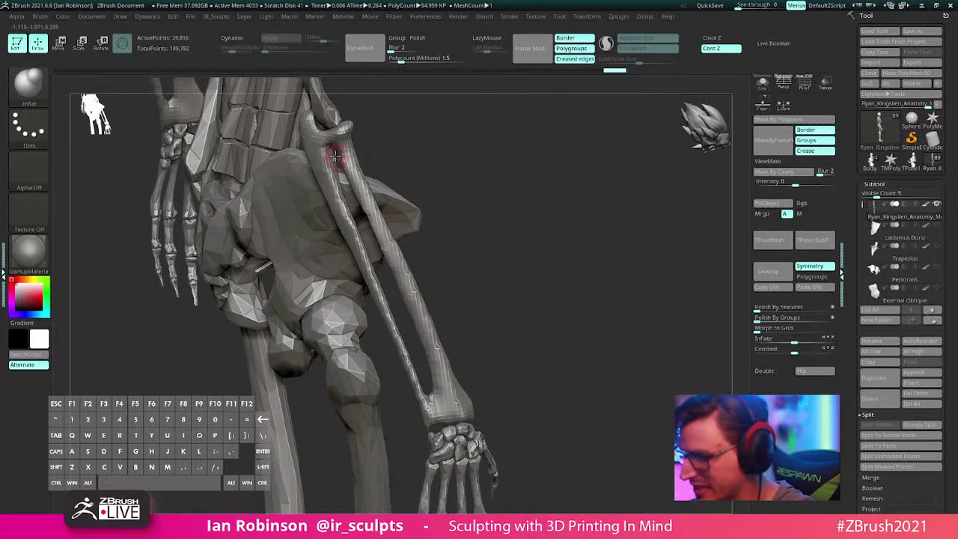
ctrl+shift+click(449, 175)
Step: Undo the DynaMesh and the unhiding so only the low-poly forearm bones are shown
key(ctrl+z)
key(ctrl+z)
key(ctrl+z)
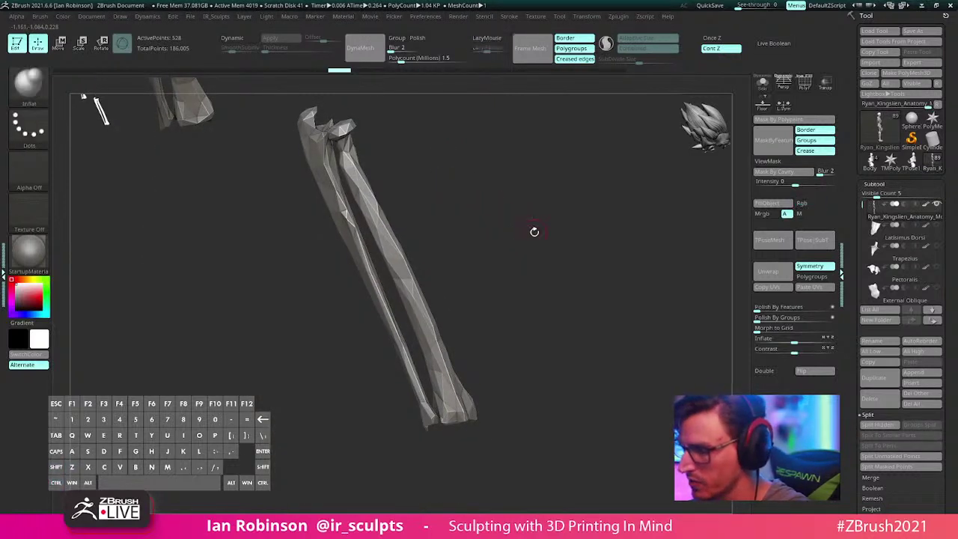
Step: Switch back to the posed Carnage figure and frame its chest, shoulders and arms from the front
drag(534, 231, 541, 203)
shift+drag(731, 241, 601, 259)
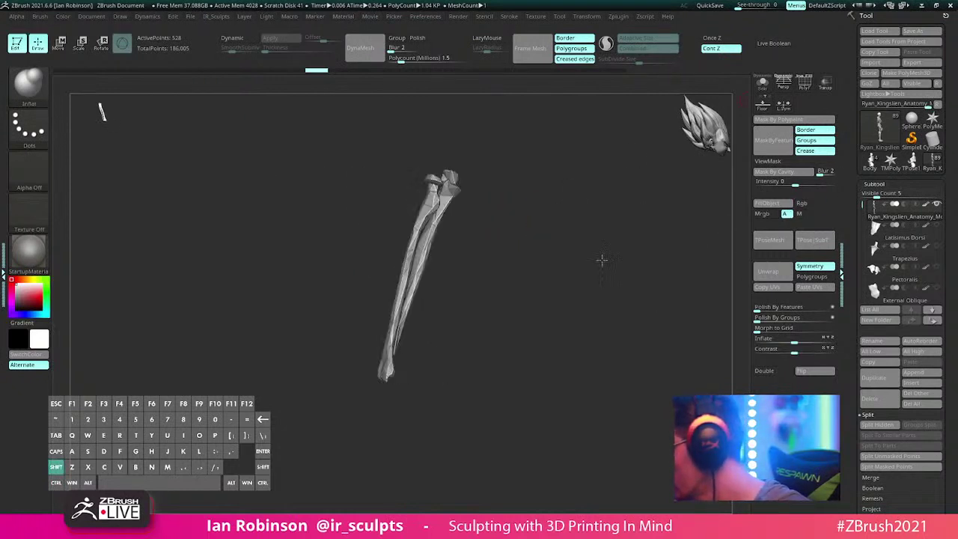
click(871, 161)
alt+drag(530, 222, 260, 276)
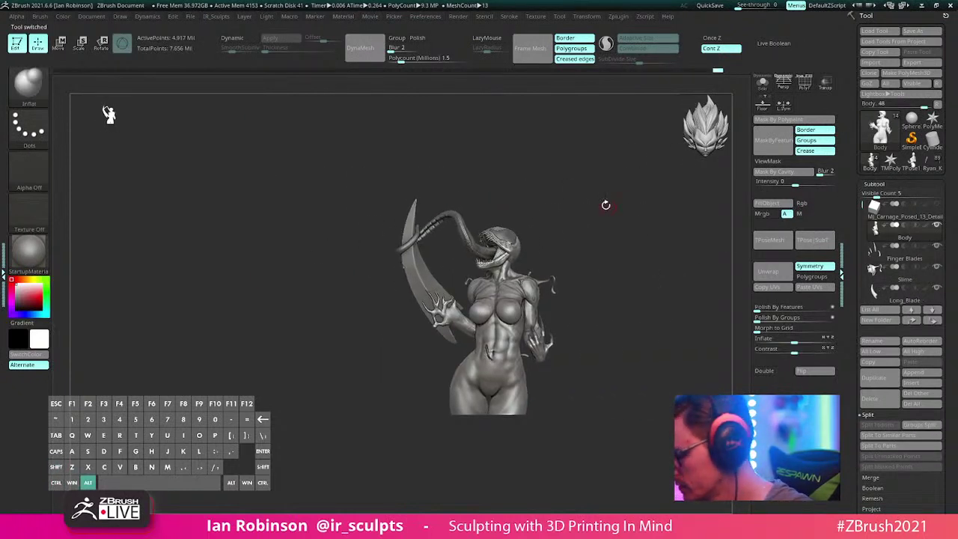
alt+drag(606, 205, 456, 325)
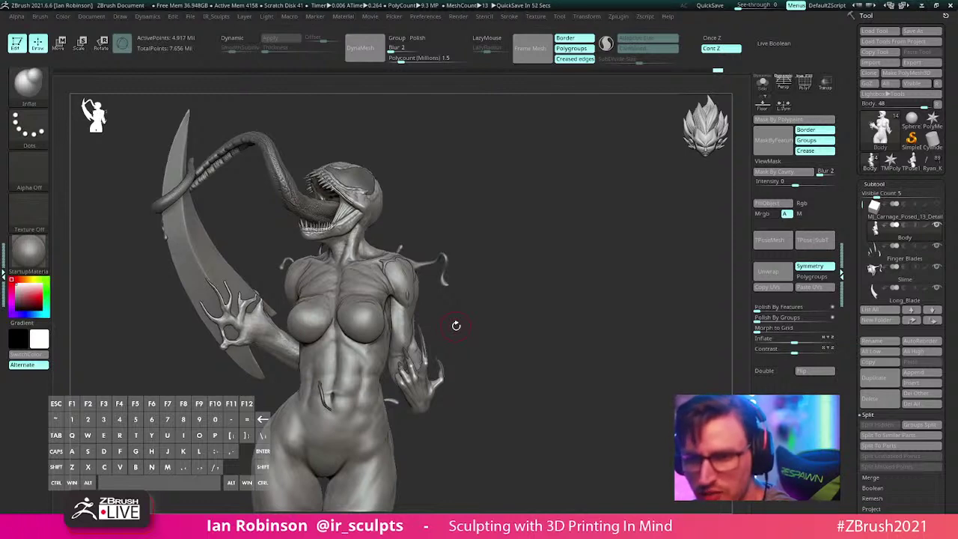
mouse_move(498, 201)
alt+mouse_down()
mouse_move(519, 261)
mouse_move(534, 261)
alt+mouse_up()
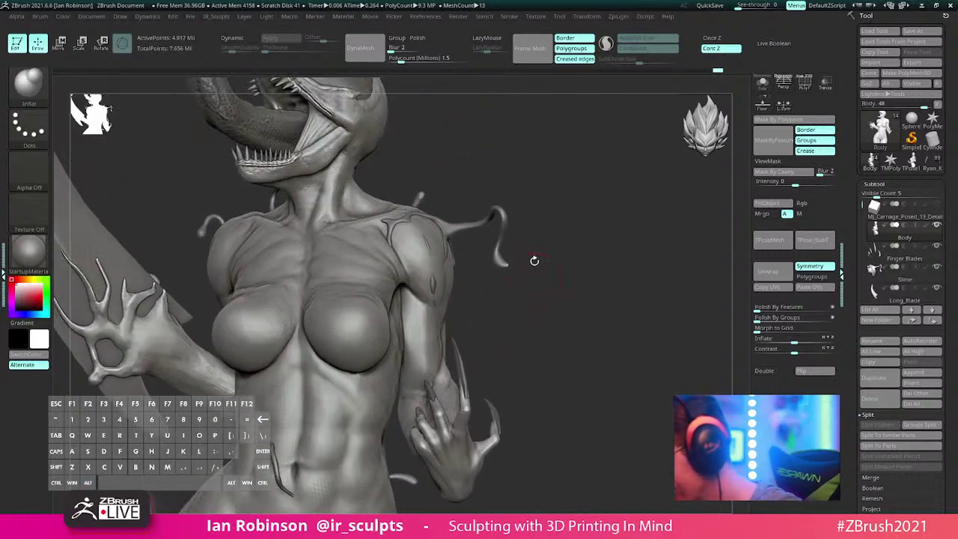
Step: Sculpt and smooth the front of the left shoulder where the chest muscle meets the deltoid above the armpit, using the ClayBuildup brush
key(s)
mouse_move(552, 202)
mouse_down()
mouse_move(552, 195)
mouse_move(592, 205)
mouse_move(549, 274)
mouse_up()
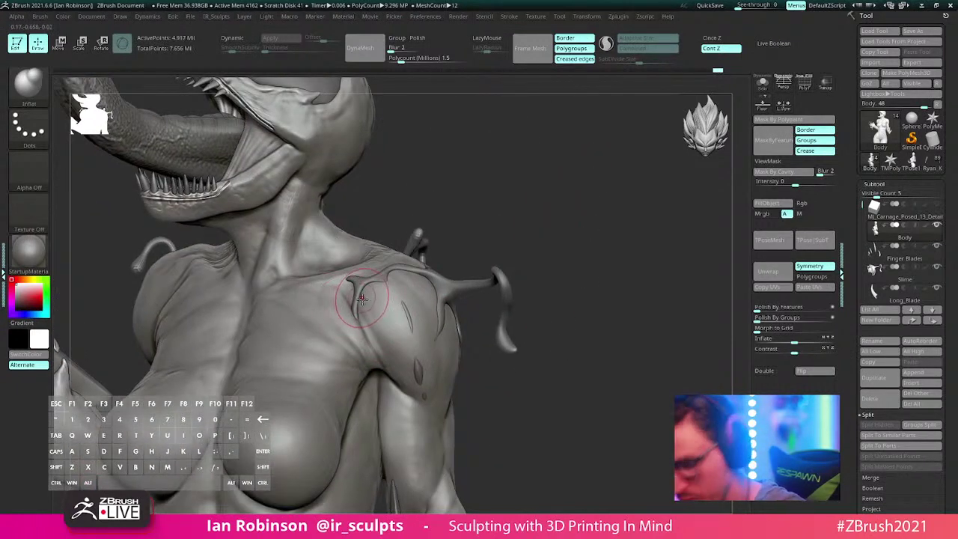
key(b)
key(c)
key(b)
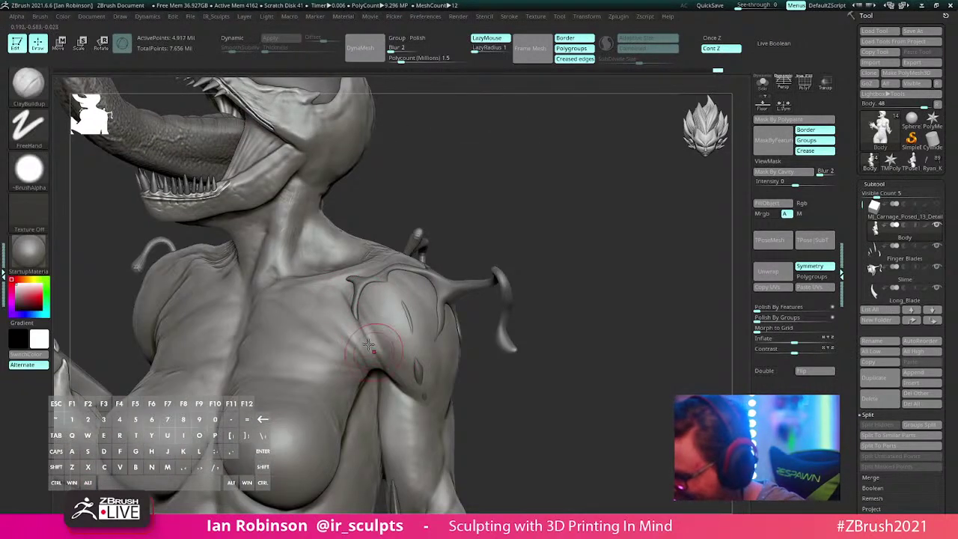
key(shift)
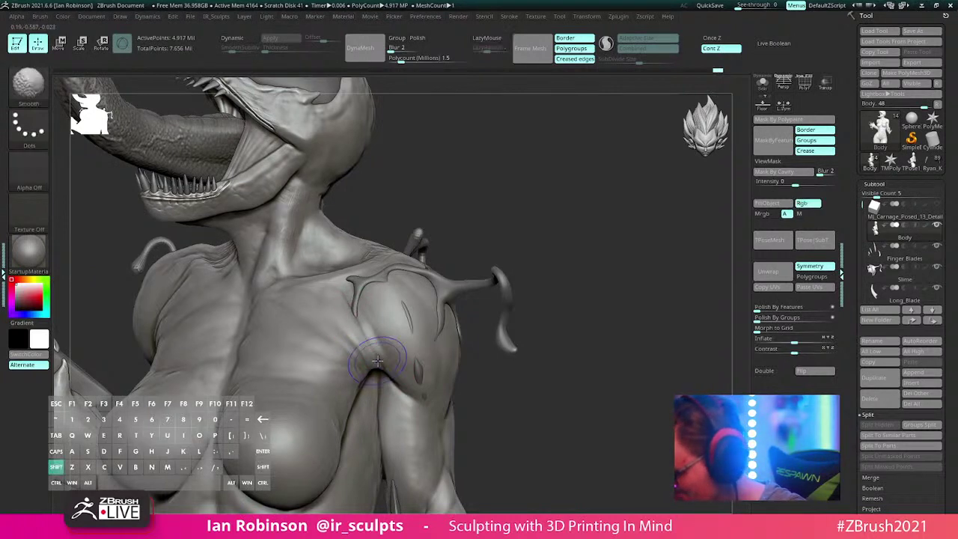
mouse_move(479, 240)
mouse_down()
mouse_move(545, 220)
mouse_move(506, 213)
mouse_up()
drag(366, 301, 407, 337)
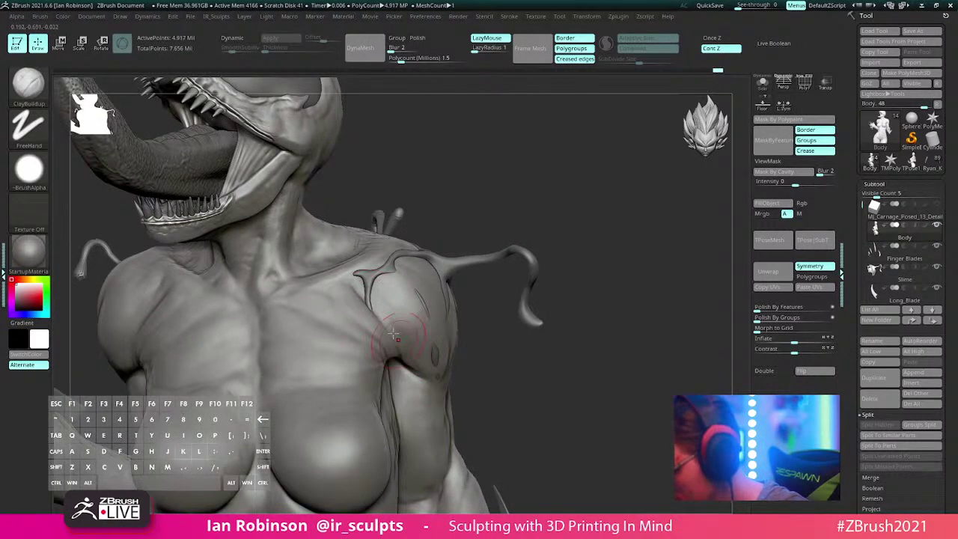
drag(524, 193, 509, 170)
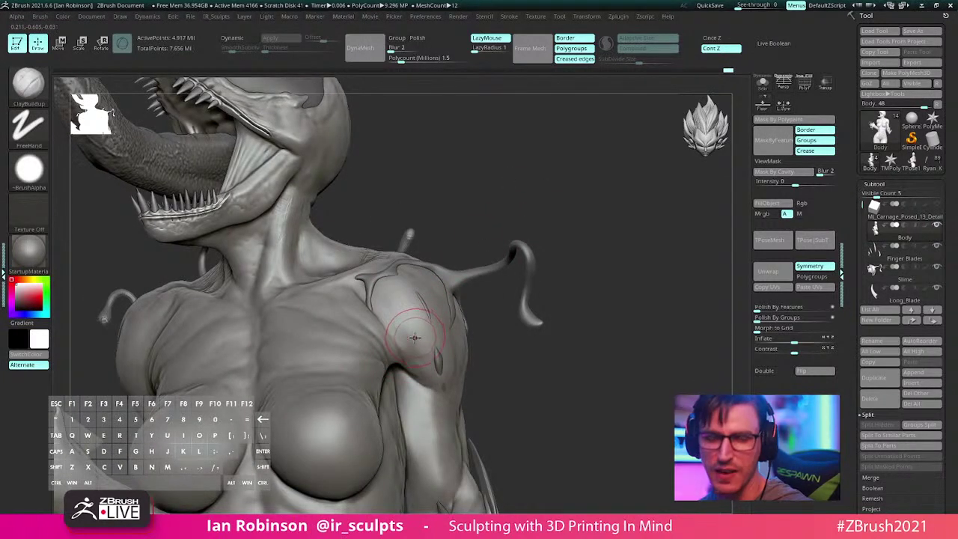
drag(488, 281, 447, 355)
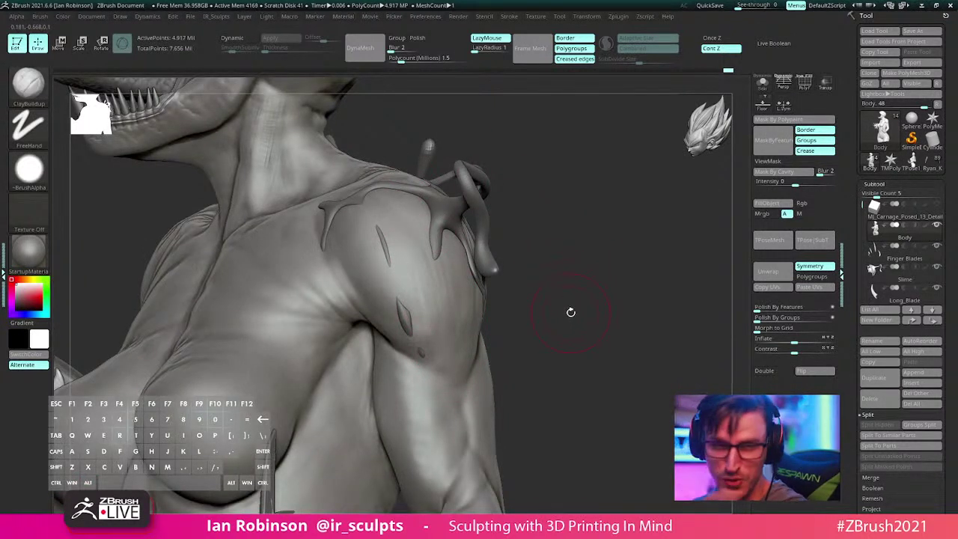
Step: Refine the muscle forms on the back of the left shoulder, around the rear deltoid and shoulder blade, with ClayBuildup
drag(515, 254, 452, 299)
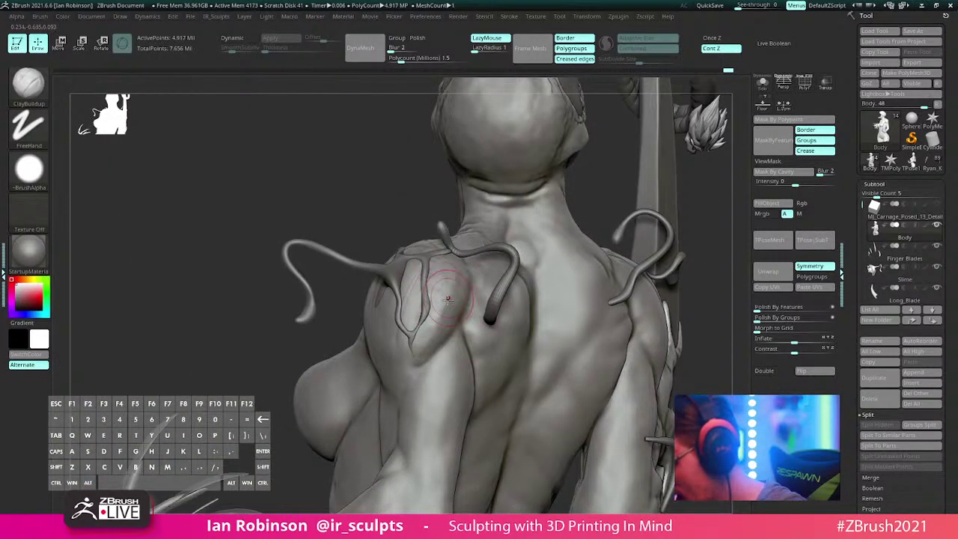
right_drag(436, 291, 443, 300)
key(shift)
key(l)
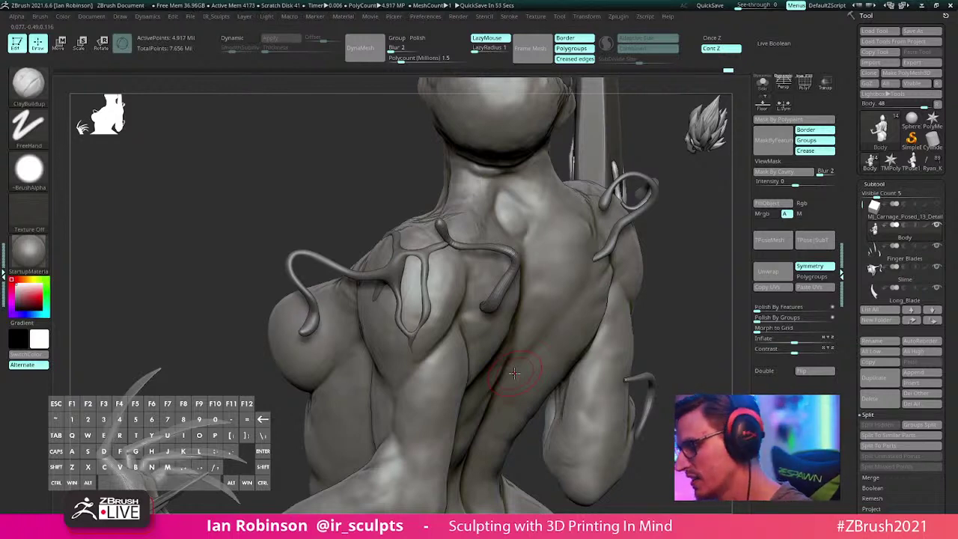
drag(674, 248, 605, 221)
alt+right_drag(453, 332, 429, 323)
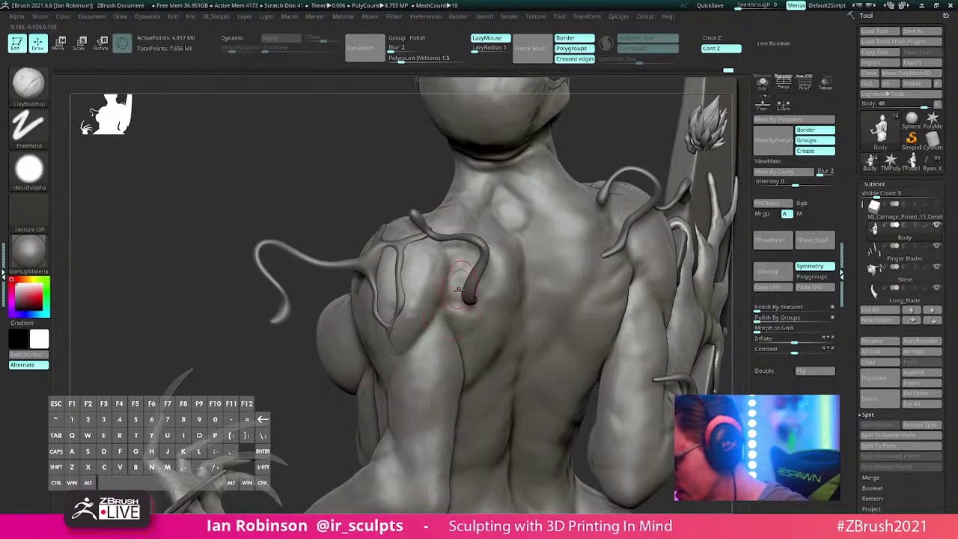
mouse_move(452, 268)
mouse_down()
mouse_move(441, 298)
mouse_move(422, 285)
mouse_up()
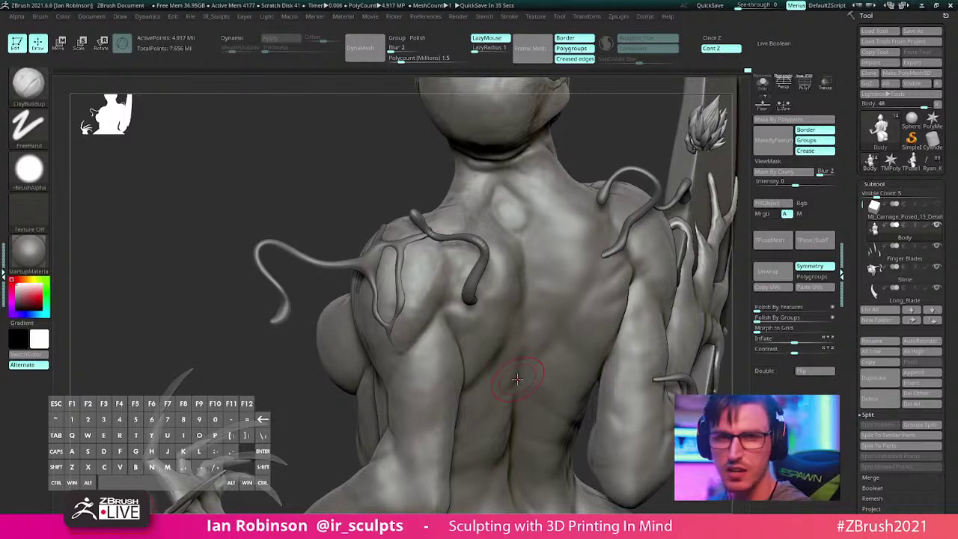
mouse_move(425, 171)
mouse_down()
mouse_move(396, 164)
mouse_move(408, 147)
mouse_move(453, 154)
mouse_up()
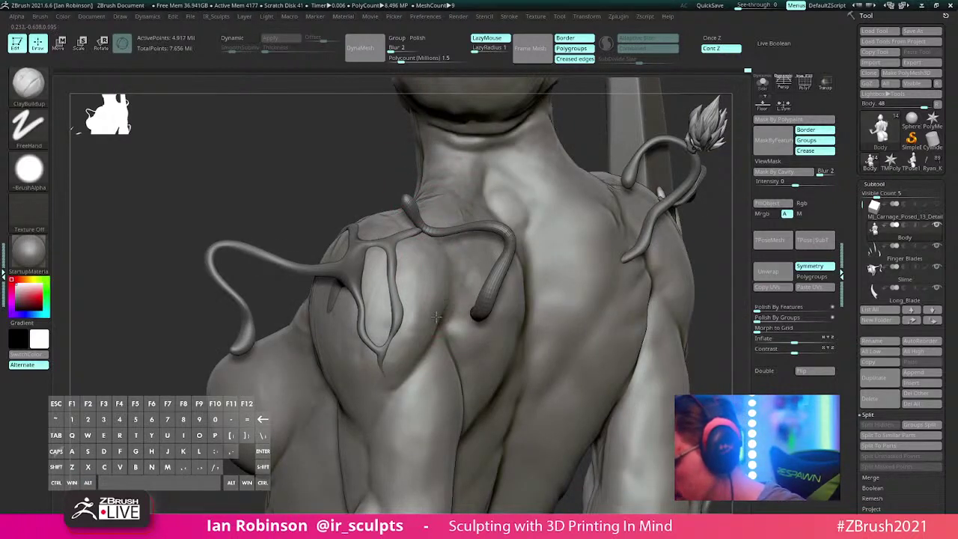
mouse_move(473, 293)
right_down()
mouse_move(452, 294)
mouse_move(497, 282)
right_up()
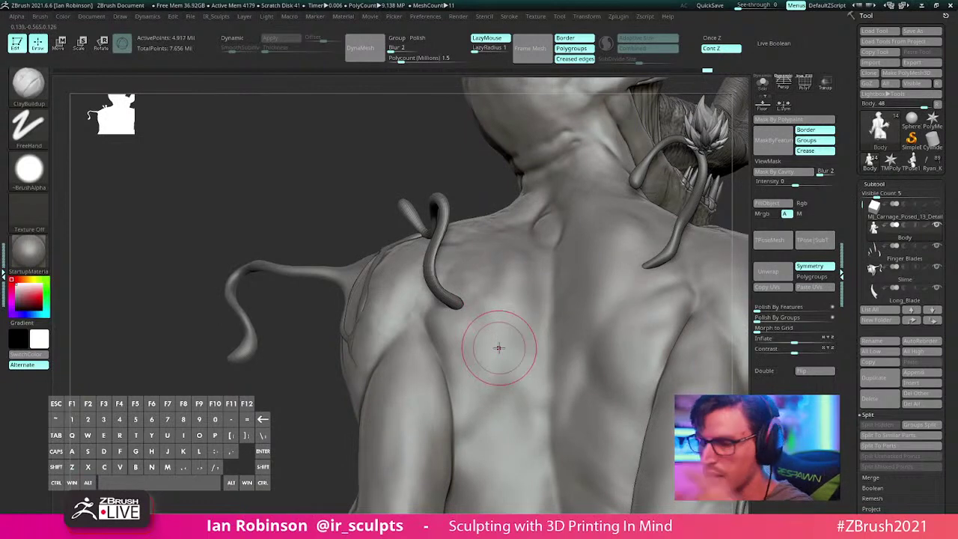
Step: Build up and smooth the trapezius on top of the left shoulder, between the neck and the slime tendrils
mouse_move(489, 318)
right_down()
mouse_move(435, 298)
mouse_move(508, 320)
mouse_move(499, 331)
mouse_move(487, 292)
right_up()
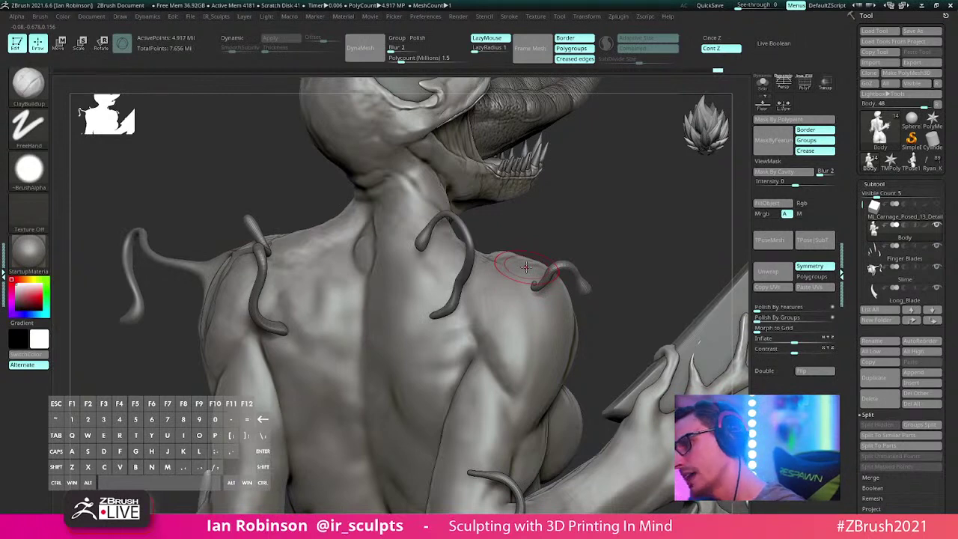
mouse_move(524, 285)
right_down()
mouse_move(482, 309)
mouse_move(492, 278)
mouse_move(484, 197)
mouse_move(389, 313)
mouse_move(419, 322)
mouse_move(482, 375)
mouse_move(434, 335)
right_up()
key(shift)
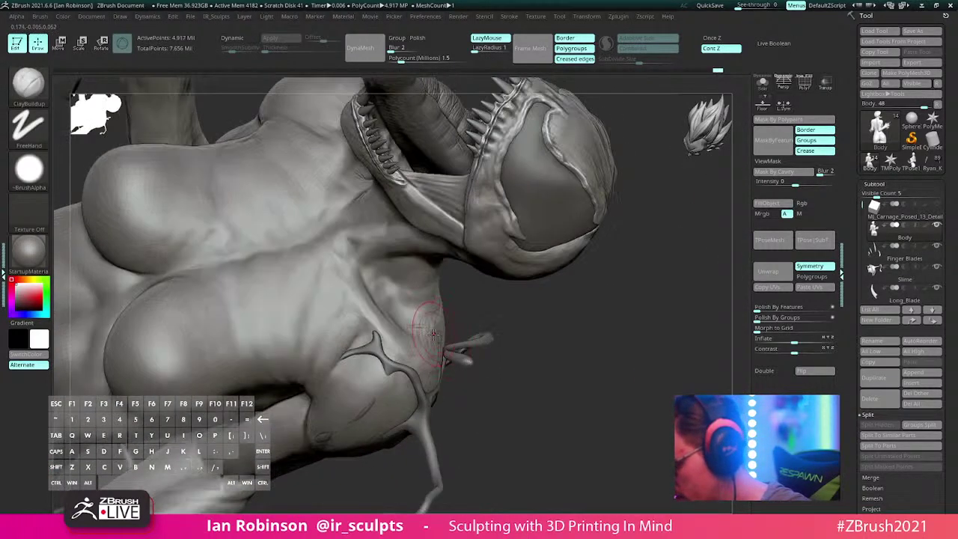
right_drag(492, 310, 449, 308)
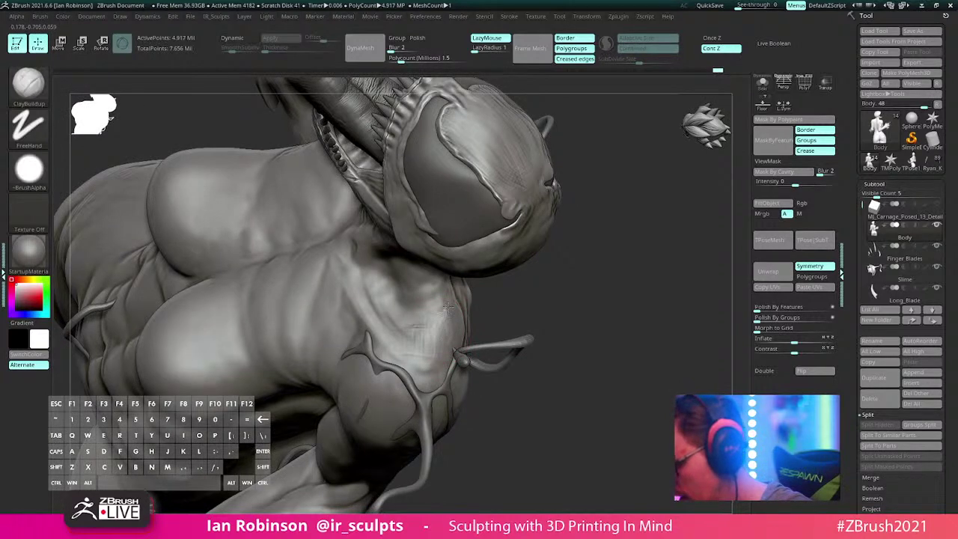
mouse_move(448, 306)
mouse_down()
mouse_move(417, 325)
mouse_move(427, 342)
mouse_move(453, 311)
mouse_up()
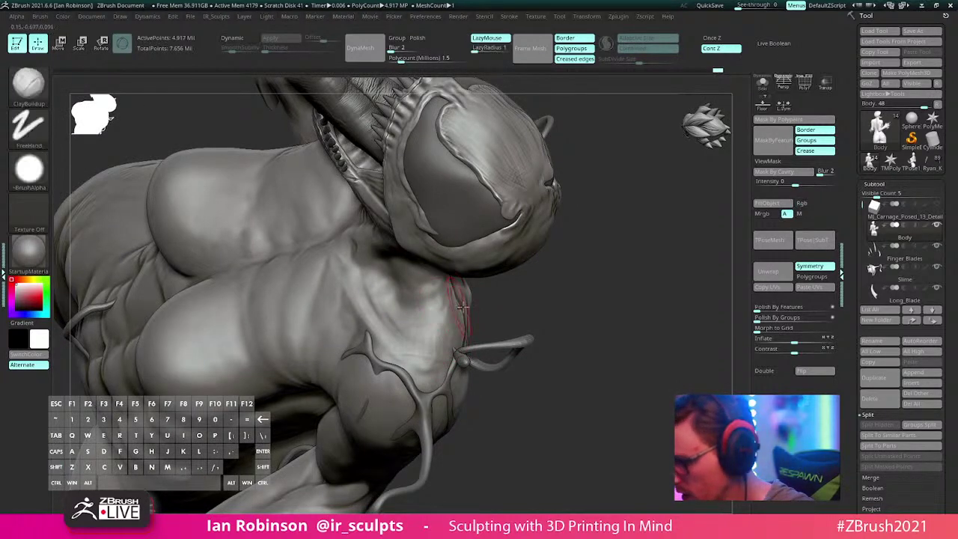
mouse_move(463, 307)
right_down()
mouse_move(449, 280)
mouse_move(445, 320)
right_up()
shift+drag(444, 320, 447, 327)
mouse_move(447, 328)
alt+right_down()
mouse_move(456, 349)
mouse_move(468, 323)
alt+right_up()
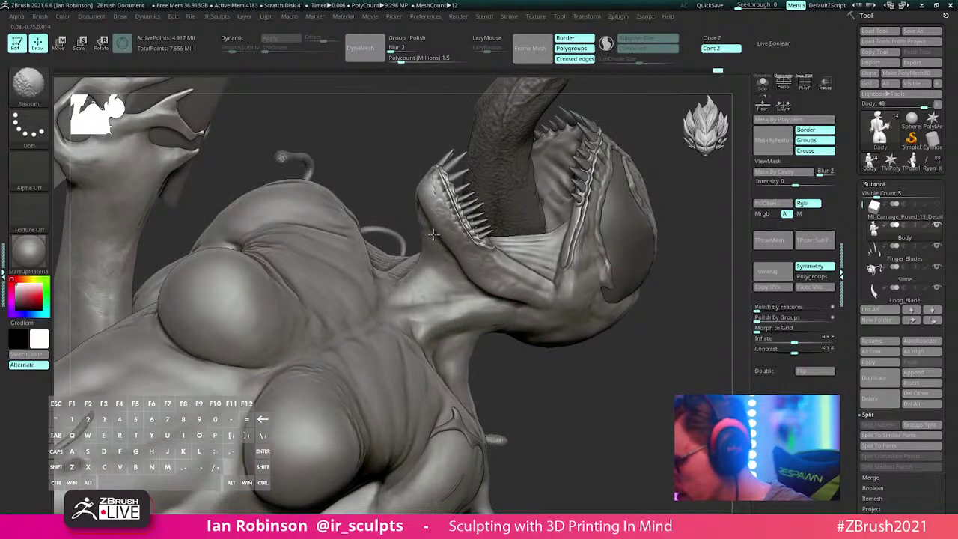
Step: Sculpt the inner end of the right collarbone and the base of the neck with a resized ClayBuildup brush
mouse_move(433, 234)
alt+right_down()
mouse_move(430, 298)
mouse_move(398, 338)
mouse_move(410, 299)
mouse_move(391, 315)
mouse_move(418, 357)
mouse_move(379, 362)
mouse_move(390, 333)
mouse_move(361, 401)
mouse_move(380, 312)
mouse_move(524, 196)
mouse_move(445, 282)
alt+right_up()
key(s)
drag(463, 281, 444, 282)
right_drag(436, 284, 430, 280)
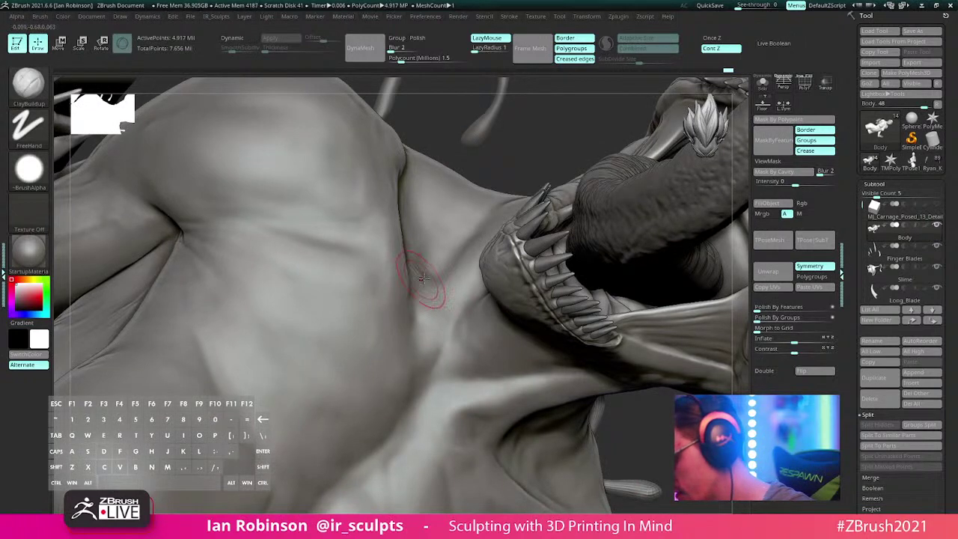
drag(424, 283, 455, 315)
right_drag(455, 300, 445, 329)
mouse_move(410, 281)
mouse_down()
mouse_move(443, 294)
mouse_move(423, 269)
mouse_up()
mouse_move(423, 270)
right_down()
mouse_move(403, 259)
mouse_move(464, 290)
right_up()
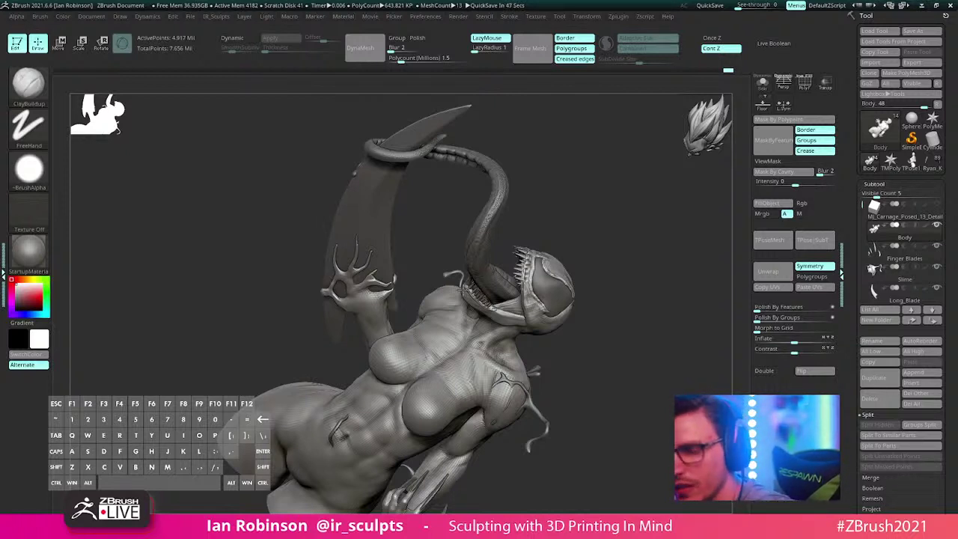
Step: Refine the left chest muscle between the collarbone and the breast with a resized ClayBuildup brush
click(592, 311)
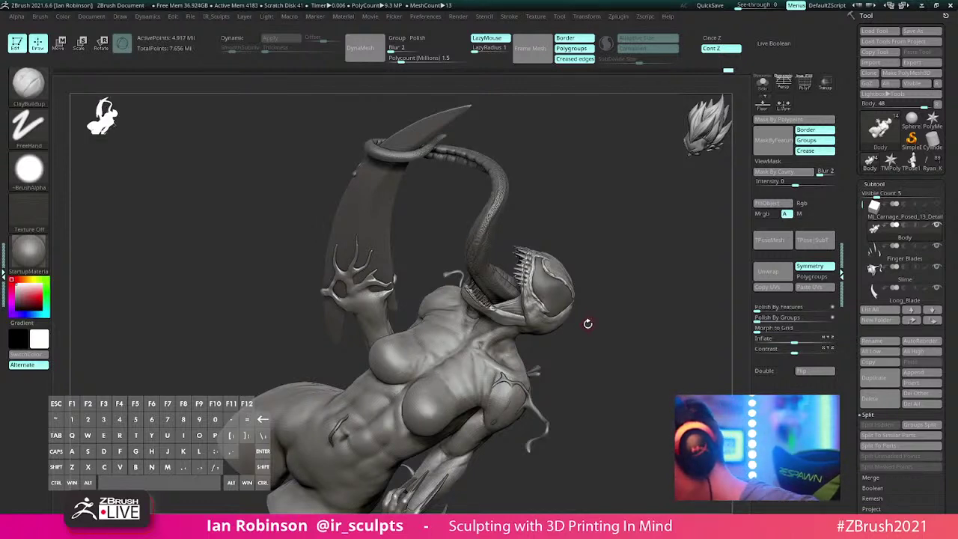
alt+right_drag(525, 295, 423, 329)
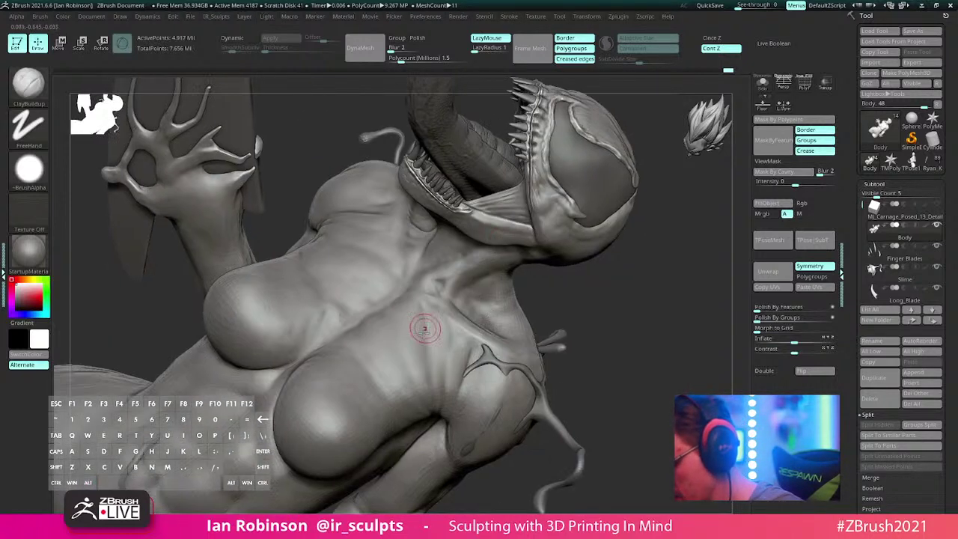
key(s)
drag(428, 334, 424, 329)
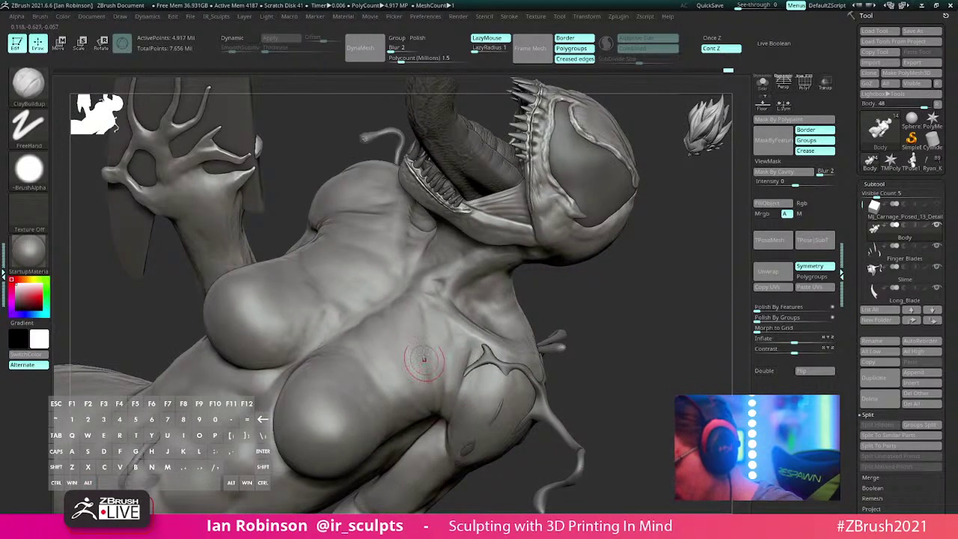
drag(423, 362, 422, 373)
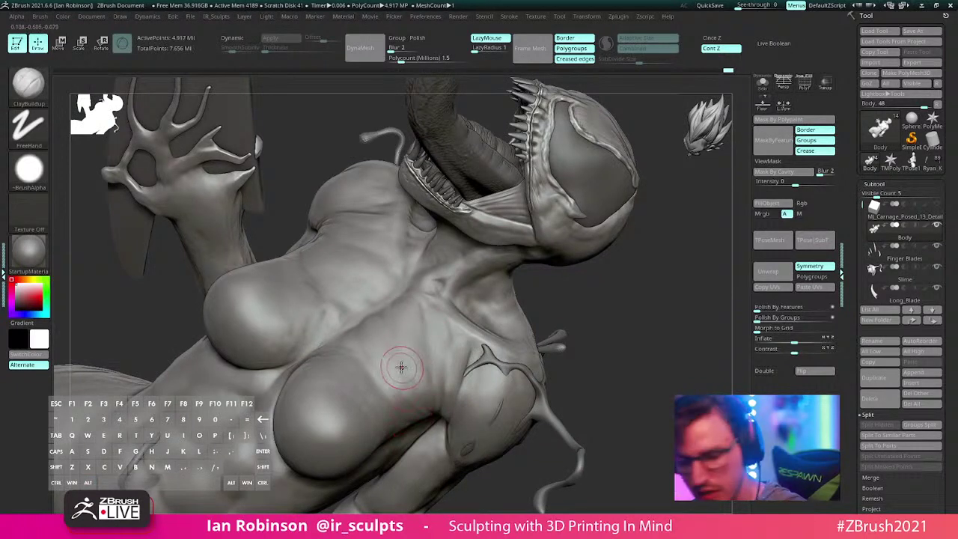
key(b)
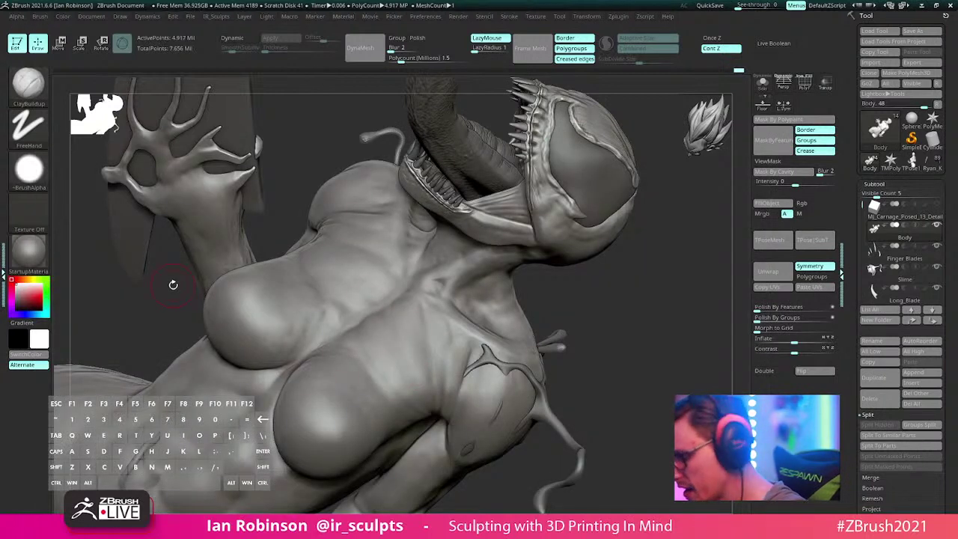
drag(571, 322, 315, 311)
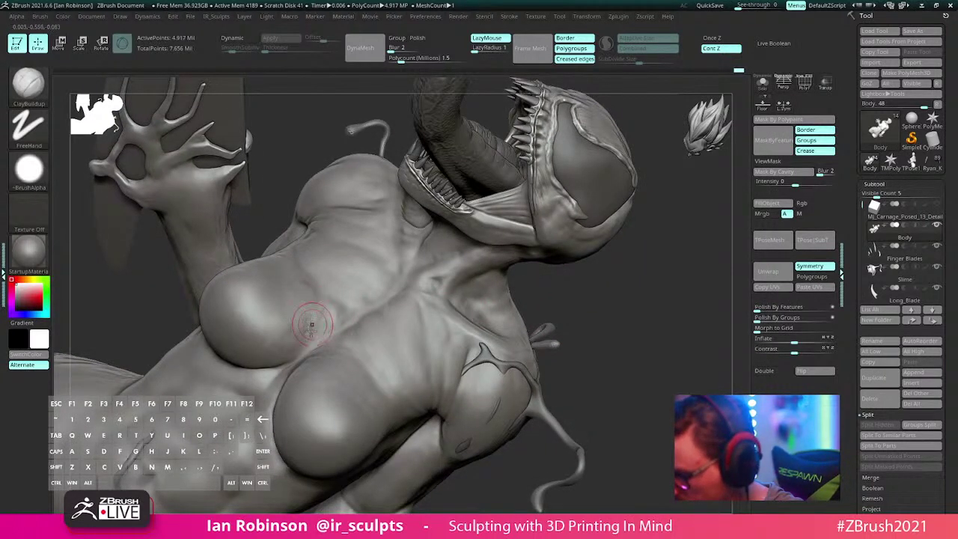
Step: Load the brush preset FB_eyelashes_A.ZBP from the Zbrush_Bought_Brushes folder in Documents
click(37, 90)
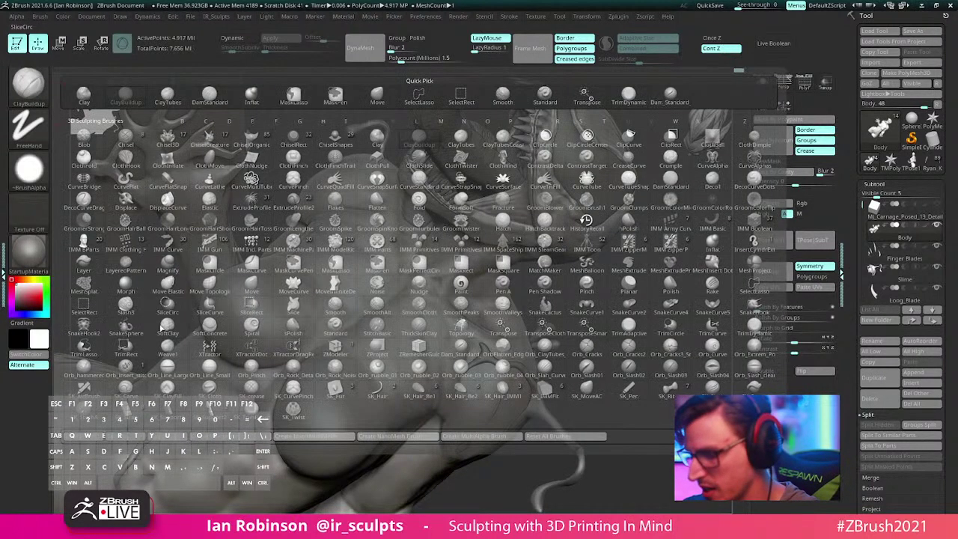
click(96, 436)
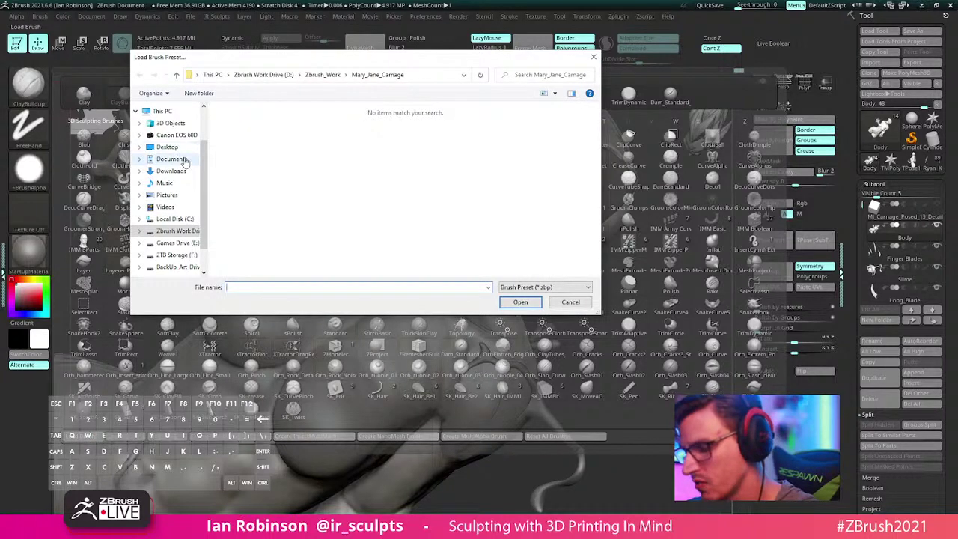
click(183, 159)
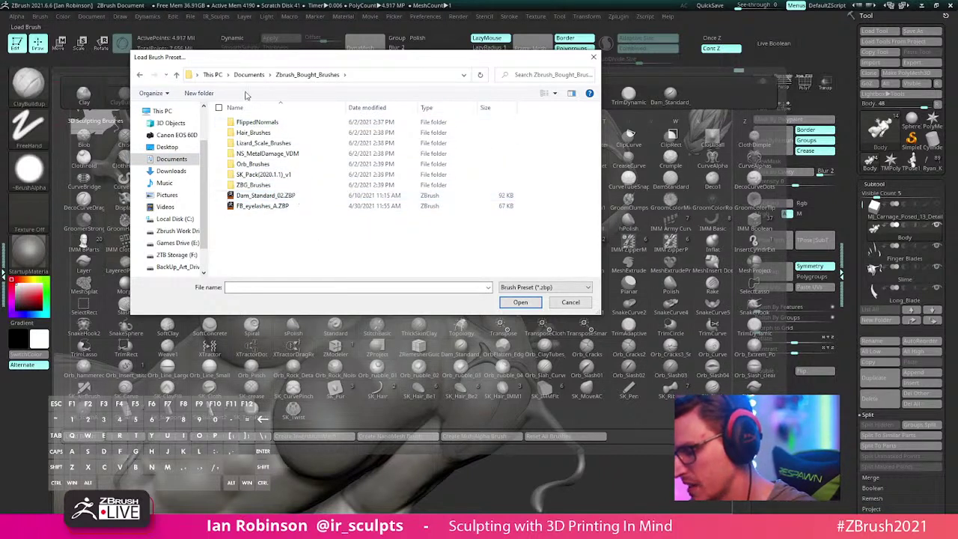
click(283, 207)
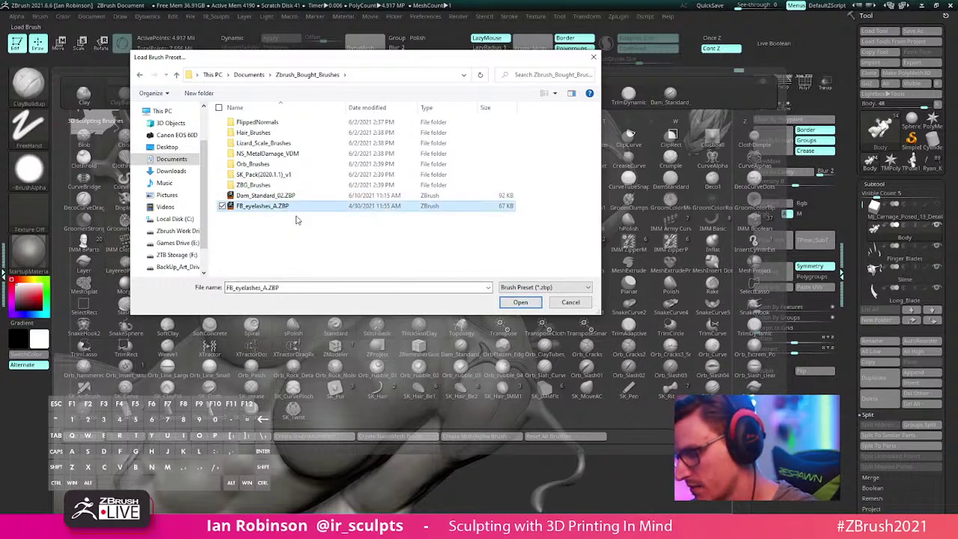
click(520, 302)
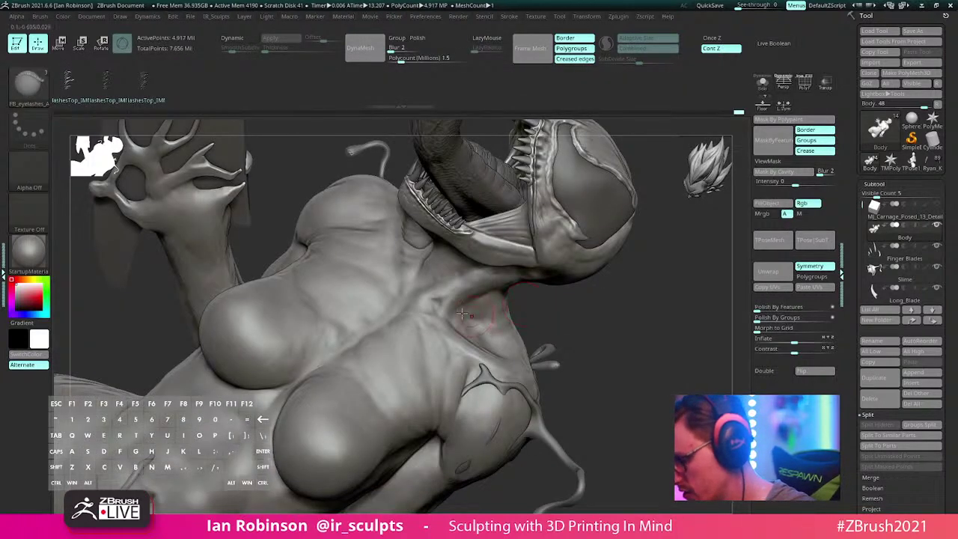
Step: Try to insert an eyelash mesh on the upper chest with the FB_eyelashes_A brush
drag(397, 298, 397, 300)
key(ctrl+z)
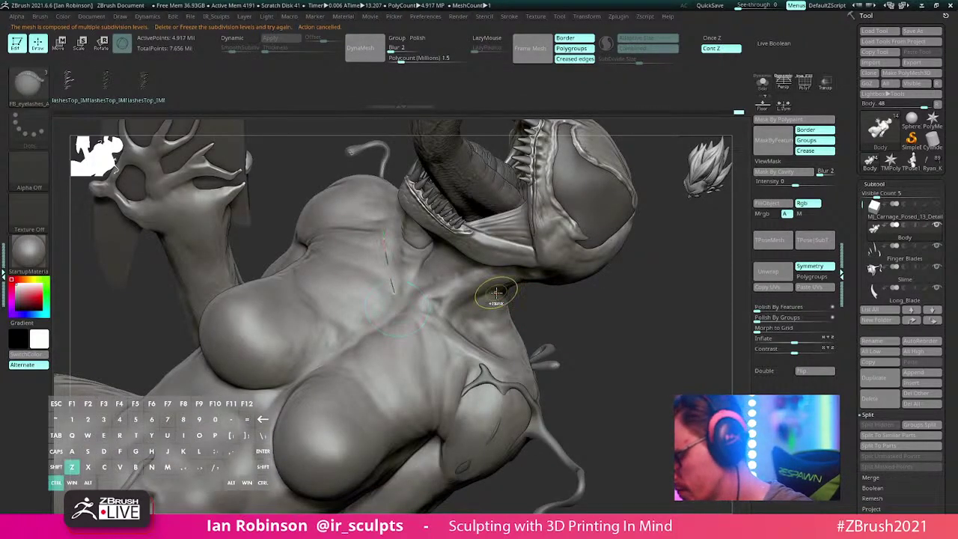
click(43, 88)
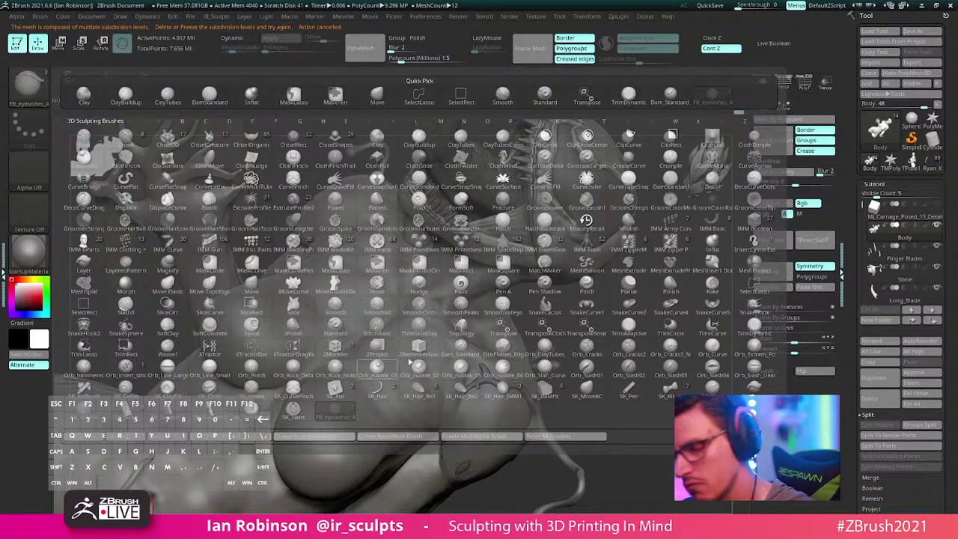
click(392, 105)
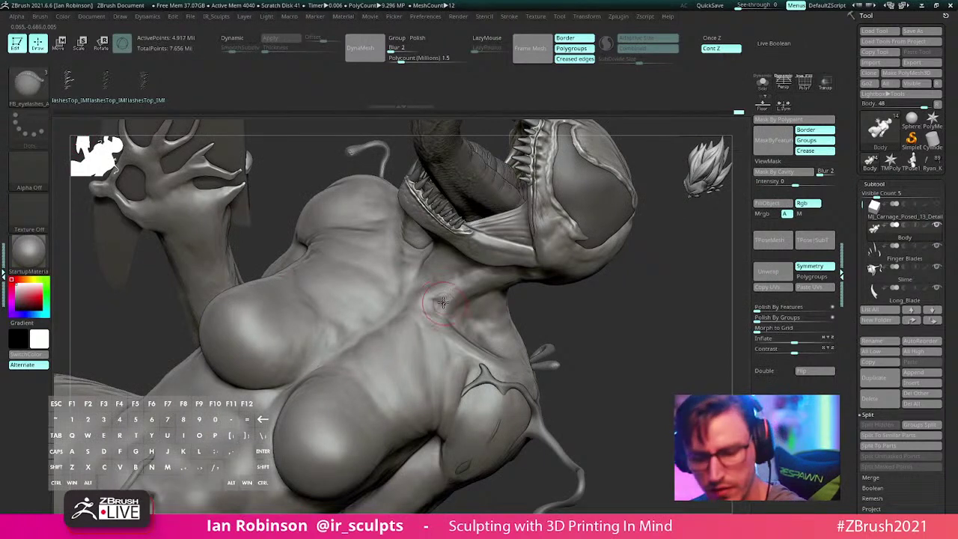
Step: Switch back to the ClayBuildup brush and frame the figure's torso and head
key(b)
key(c)
key(b)
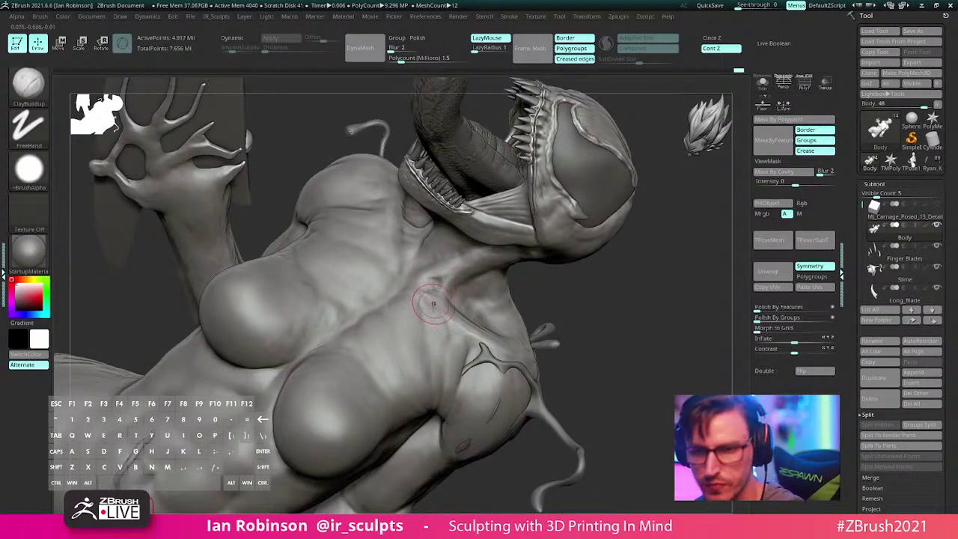
alt+right_drag(433, 303, 437, 255)
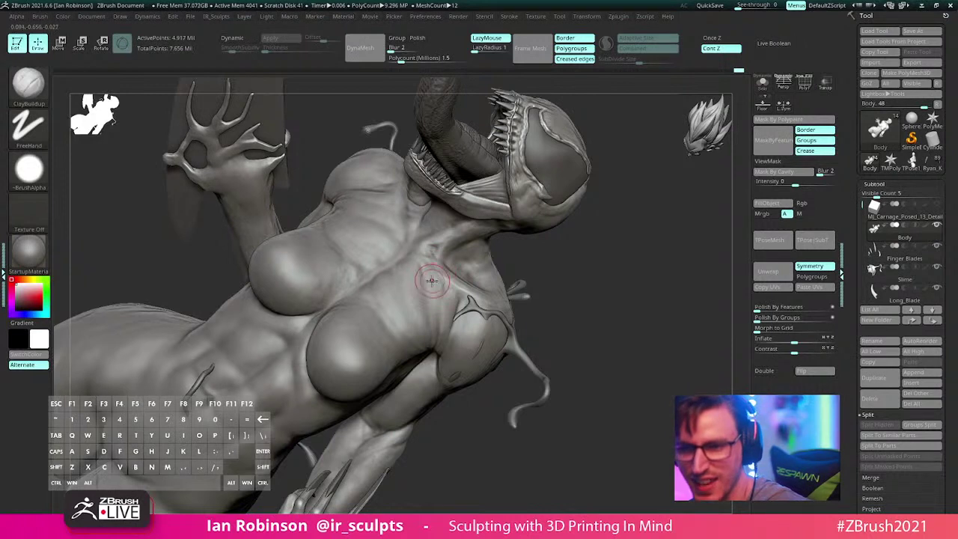
Step: Examine the figure's upper chest, shoulders, back and head from several angles
right_drag(409, 303, 431, 264)
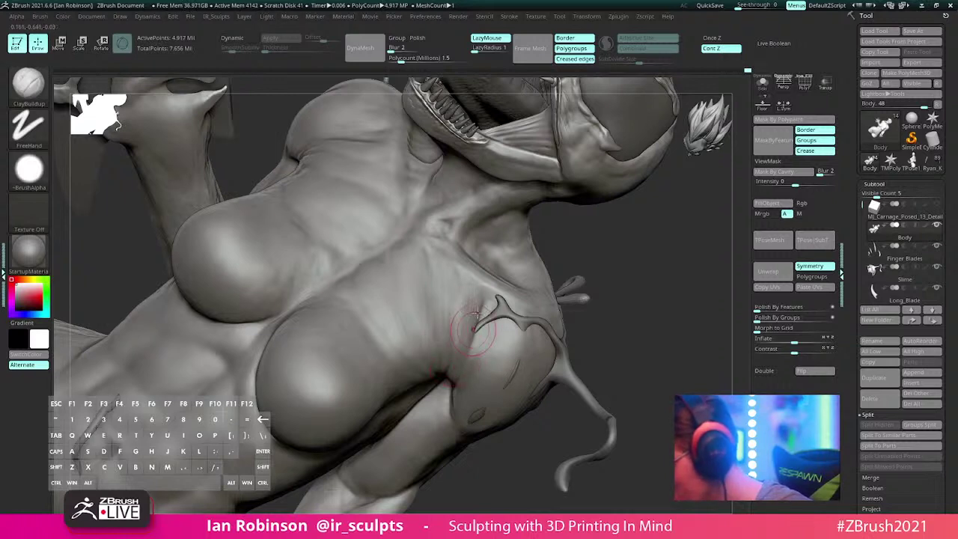
mouse_move(488, 339)
right_down()
mouse_move(479, 346)
mouse_move(477, 296)
mouse_move(569, 321)
mouse_move(596, 306)
right_up()
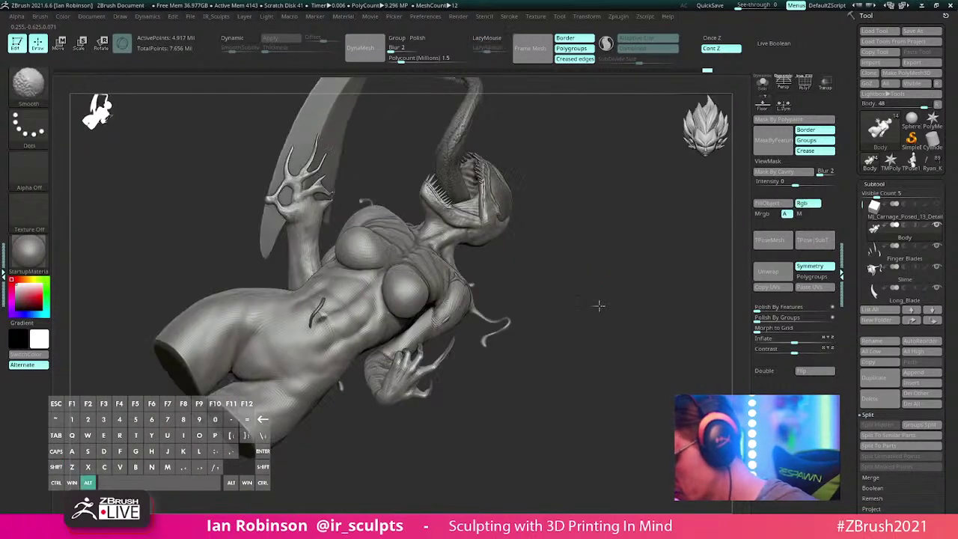
mouse_move(581, 267)
right_down()
mouse_move(580, 345)
mouse_move(424, 324)
right_up()
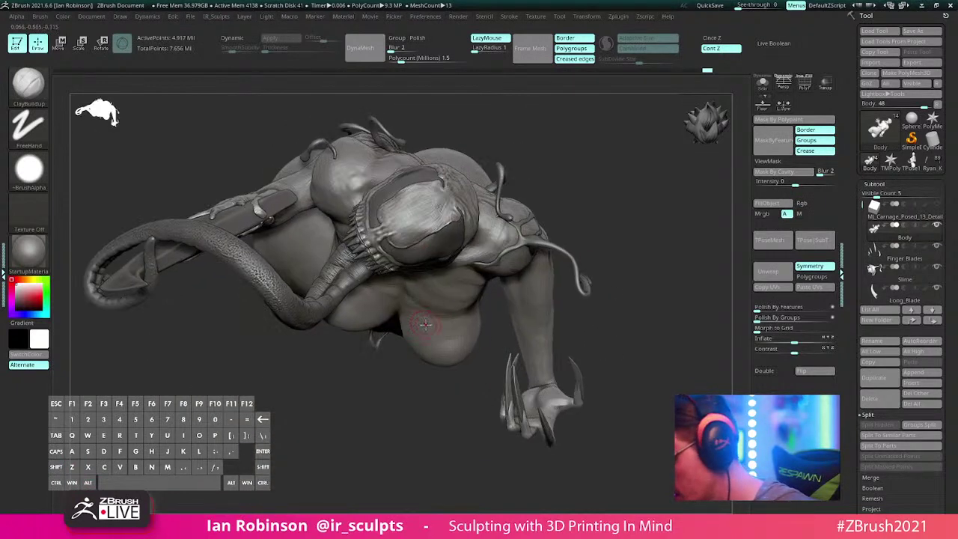
mouse_move(449, 242)
right_down()
mouse_move(441, 248)
mouse_move(468, 278)
mouse_move(460, 342)
mouse_move(409, 305)
right_up()
key(shift)
key(shift)
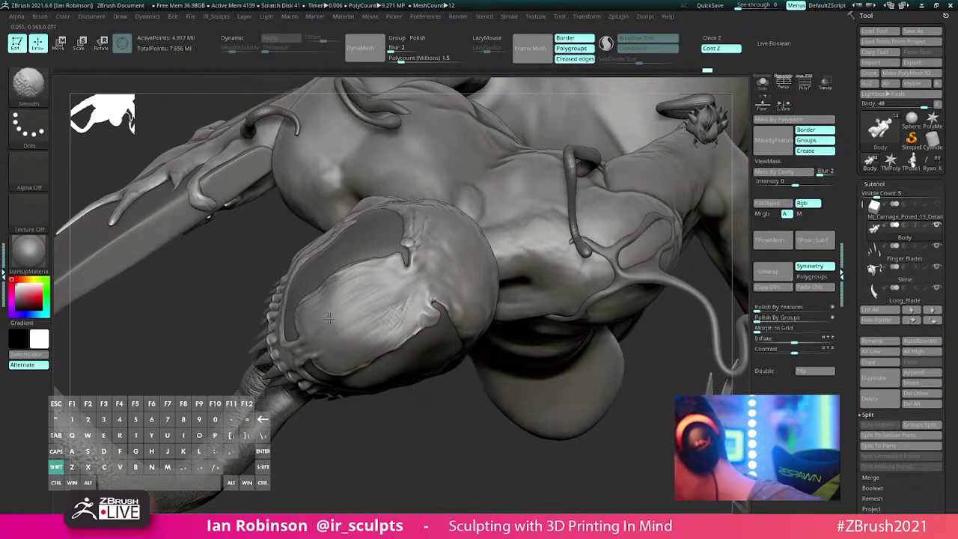
shift+drag(389, 320, 417, 299)
mouse_move(418, 299)
right_down()
mouse_move(509, 170)
mouse_move(455, 312)
mouse_move(429, 338)
mouse_move(473, 278)
mouse_move(666, 190)
right_up()
Step: Save the tool as MJ_Carnage_Posed_13_Detailing.ztl in Zbrush_Work\Mary_Jane_Carnage on the Zbrush Work Drive, replacing the existing file
click(912, 31)
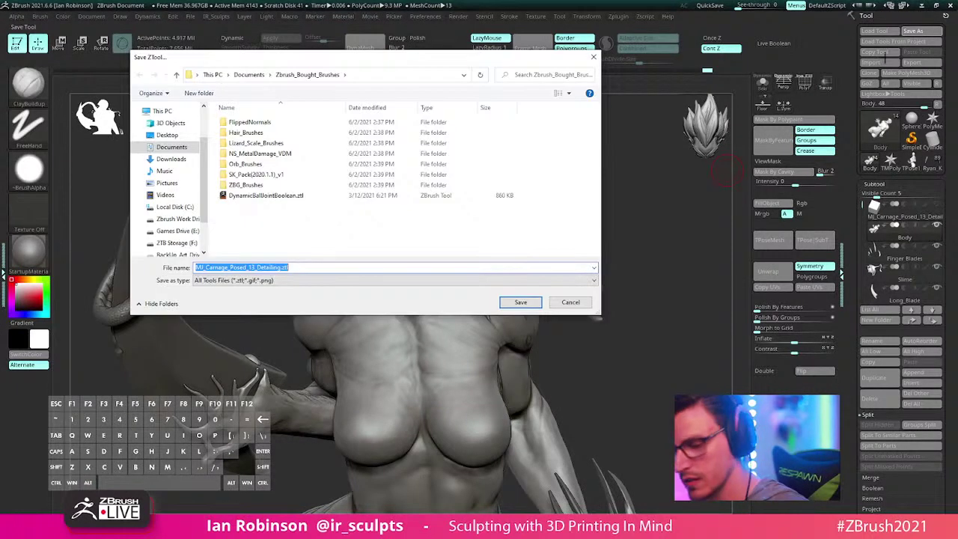
scroll(196, 192, down, 3)
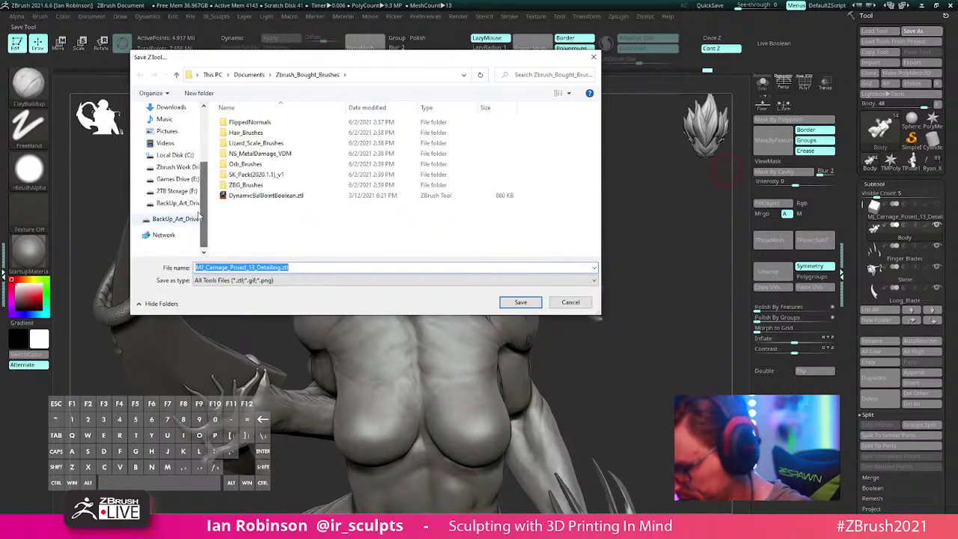
scroll(197, 192, up, 3)
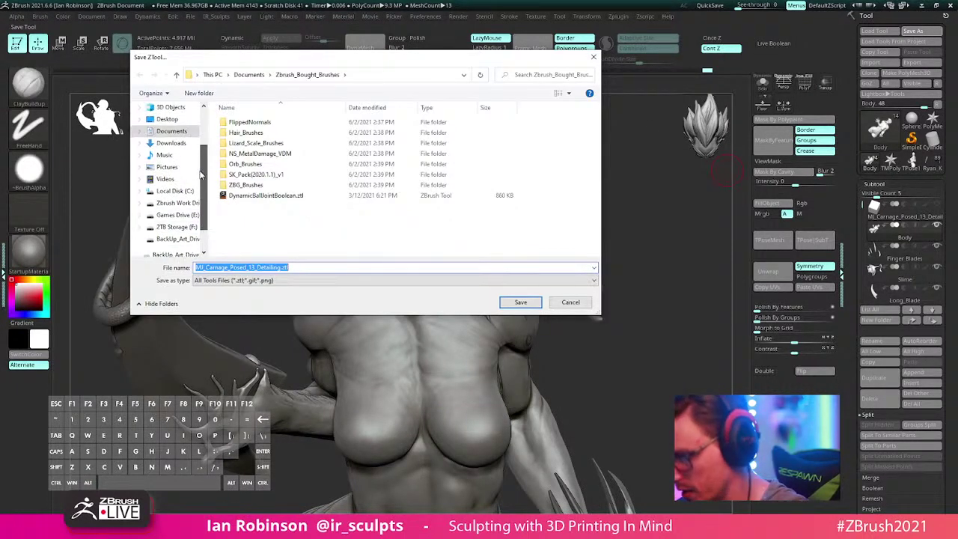
click(187, 203)
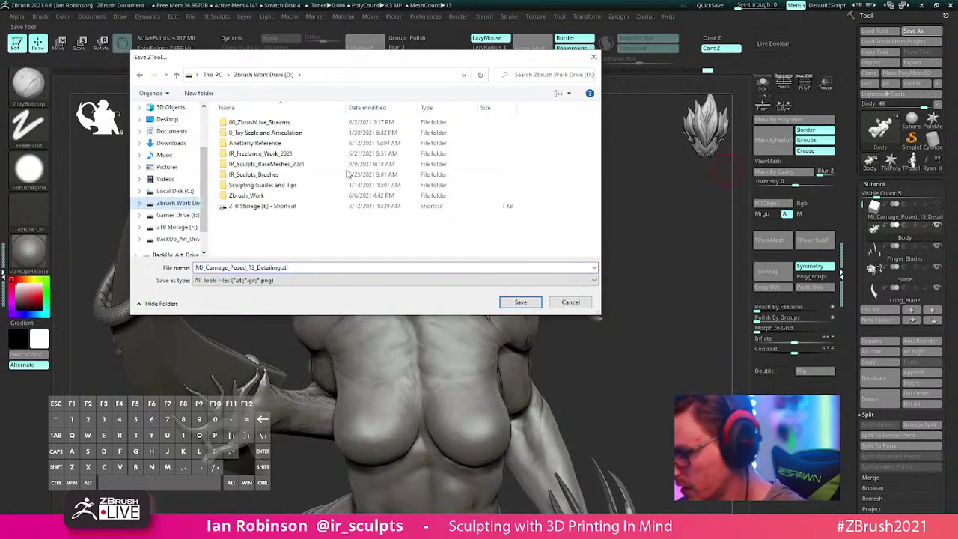
click(285, 196)
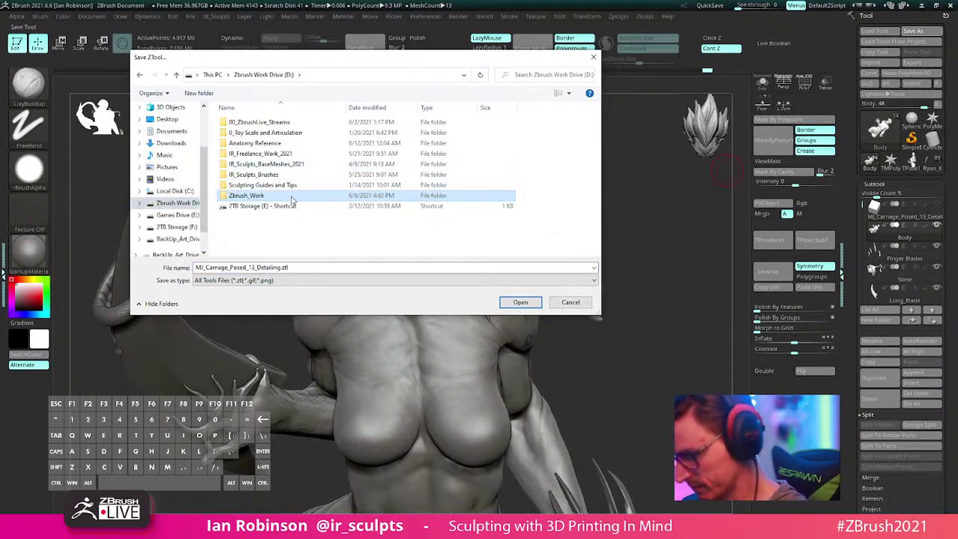
double_click(292, 197)
click(325, 134)
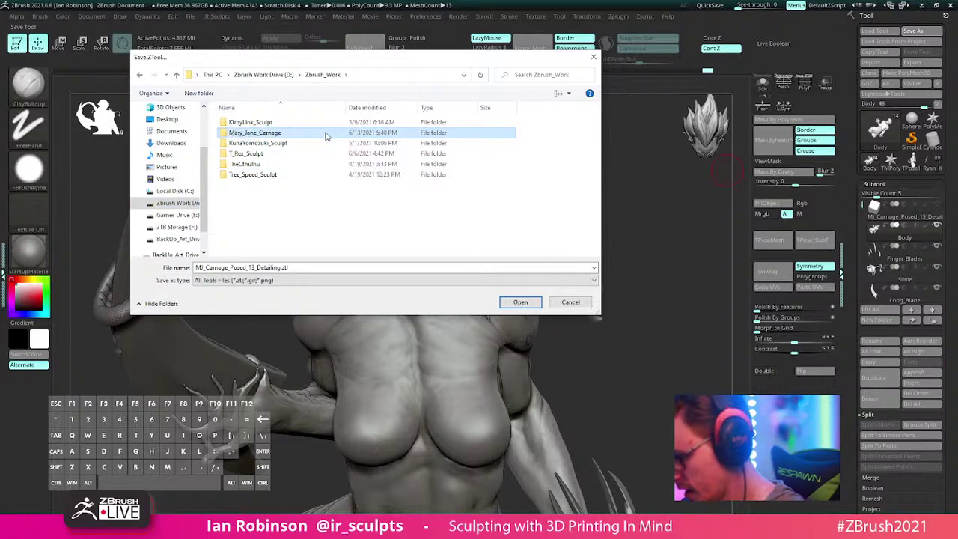
double_click(325, 135)
click(524, 301)
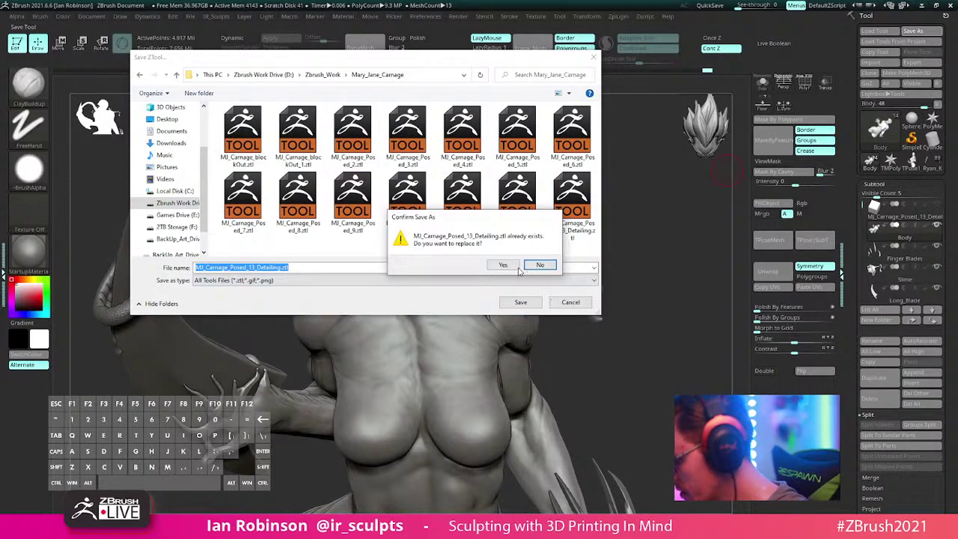
click(511, 266)
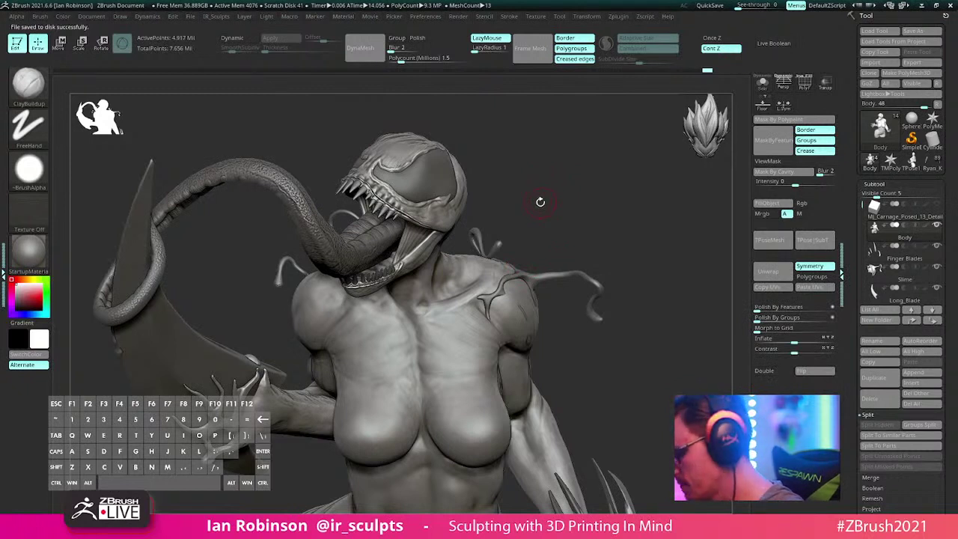
Step: Isolate the Body subtool and duplicate it with the polygon wireframe shown
click(760, 84)
key(ctrl+shift)
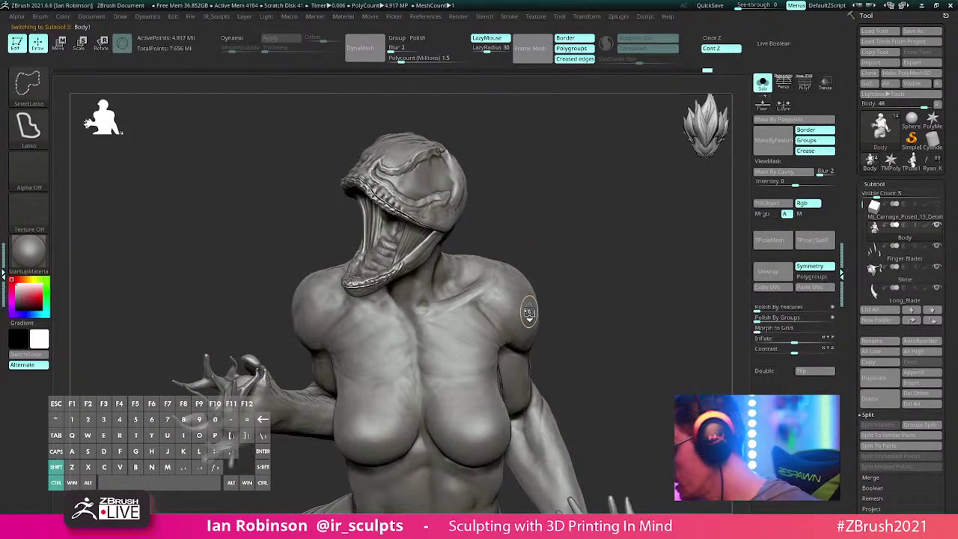
mouse_move(582, 245)
mouse_down()
mouse_move(577, 214)
mouse_move(590, 205)
mouse_move(573, 235)
mouse_up()
key(shift+f)
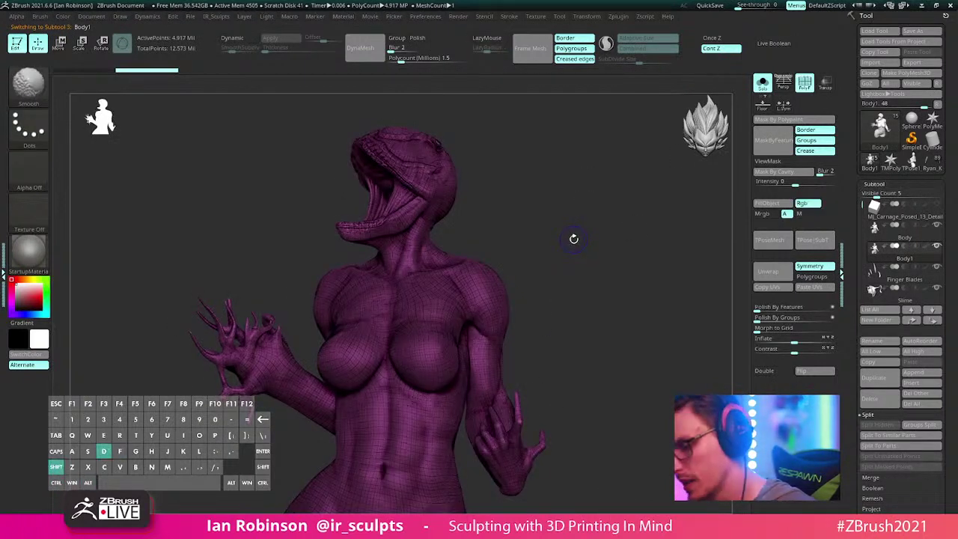
Step: Lower the duplicated body by two subdivision levels from its highest level
key(shift+d)
key(shift+d)
drag(573, 229, 577, 245)
key(d)
key(d)
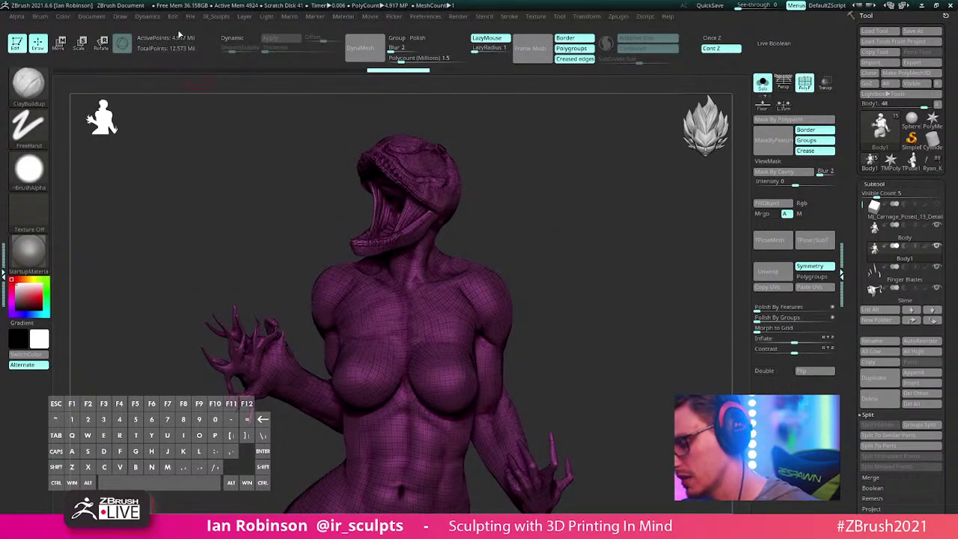
key(shift)
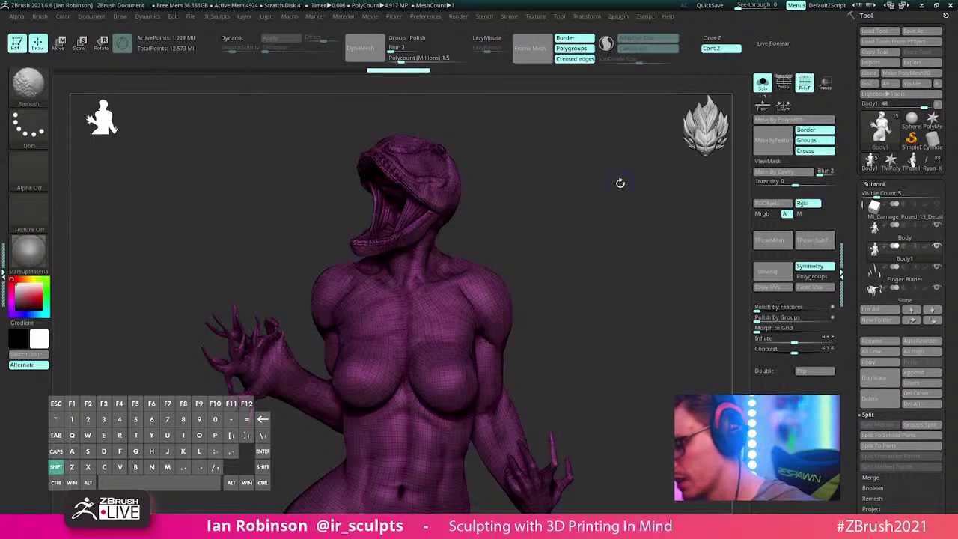
key(shift+d)
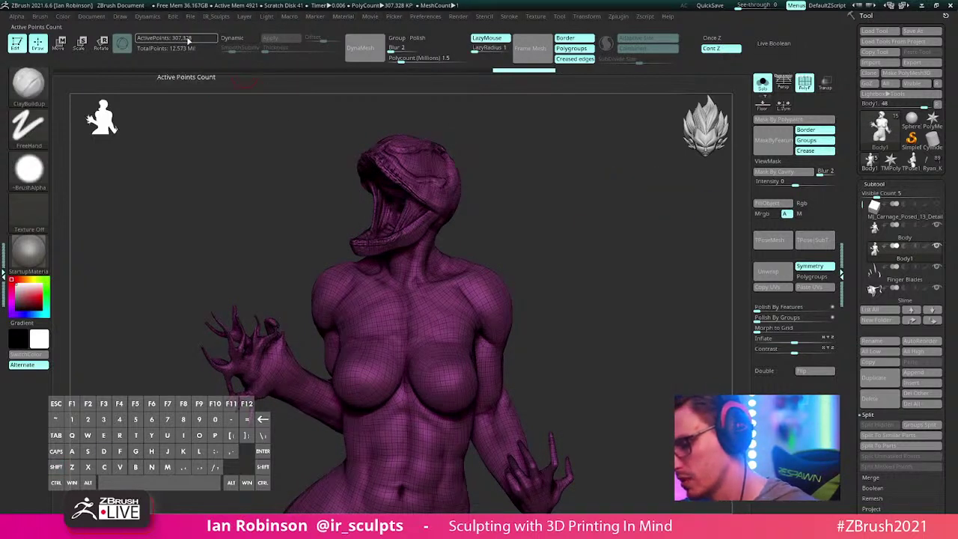
Step: Hide the wireframe and delete the duplicate's higher subdivision levels
key(shift+f)
mouse_move(562, 254)
alt+mouse_down()
mouse_move(567, 273)
mouse_move(552, 257)
mouse_move(562, 251)
mouse_move(561, 232)
mouse_move(577, 241)
mouse_move(563, 247)
alt+mouse_up()
key(s)
click(873, 183)
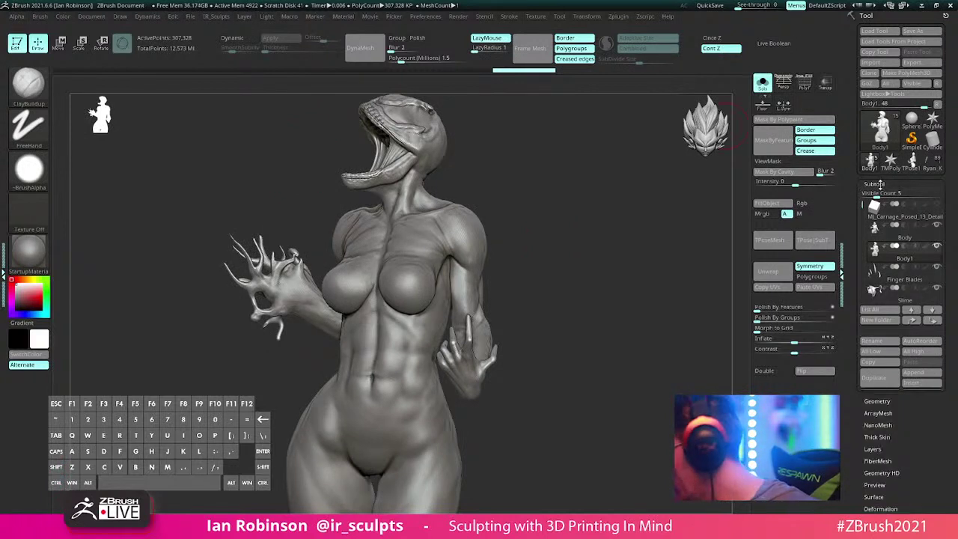
click(880, 196)
click(888, 227)
click(917, 228)
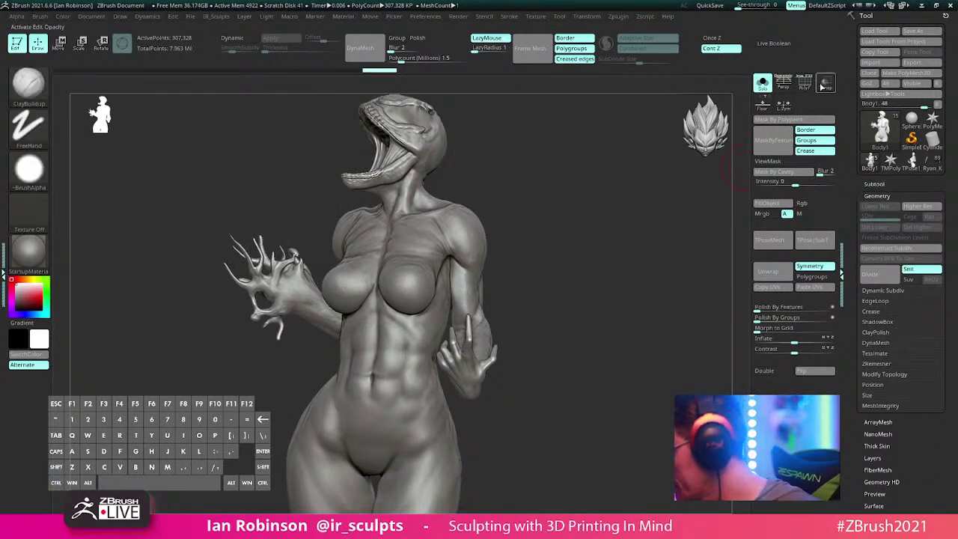
Step: Leave Solo mode and show only the original Body and its duplicate with transparency on
click(761, 82)
click(923, 185)
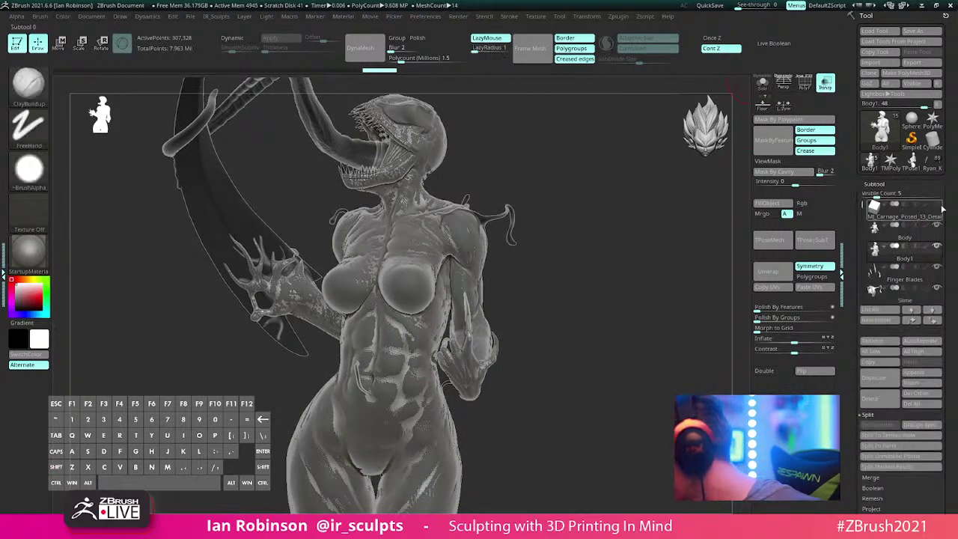
shift+click(937, 225)
click(937, 225)
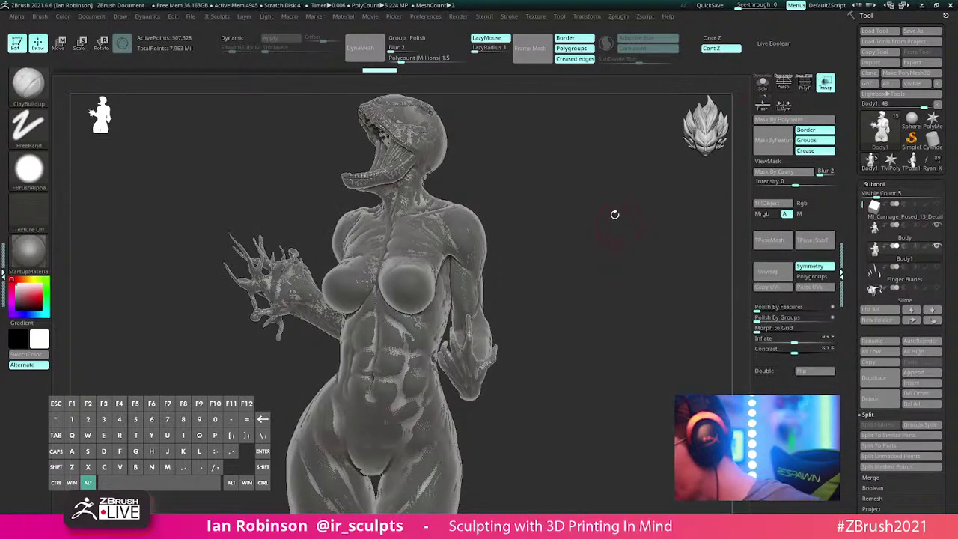
drag(614, 215, 610, 222)
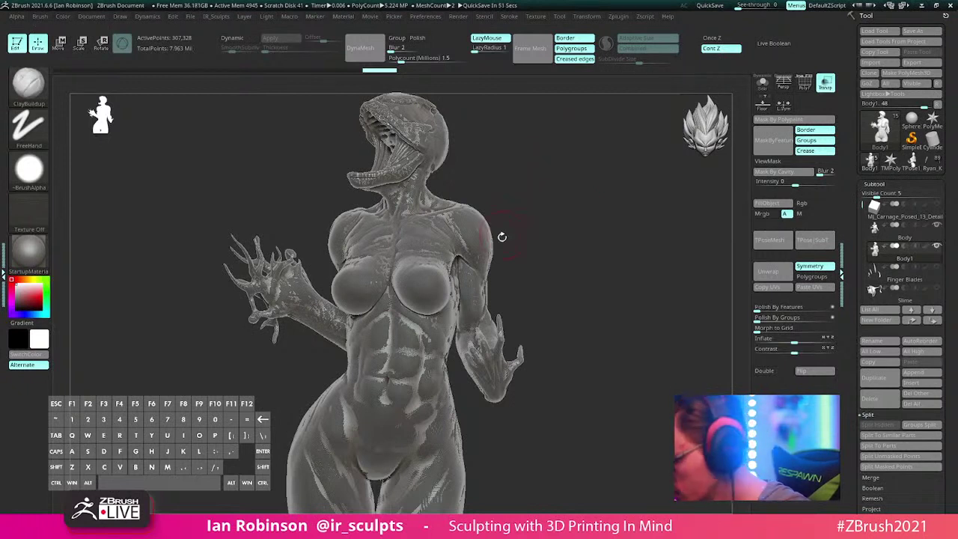
Step: Remove the raised clawed hand from the body duplicate by hiding and deleting it, and close the hole at the wrist
mouse_move(296, 211)
mouse_down()
mouse_move(281, 352)
mouse_move(298, 319)
mouse_move(304, 200)
mouse_up()
mouse_move(179, 153)
mouse_down()
mouse_move(564, 248)
mouse_move(613, 249)
mouse_move(599, 280)
mouse_move(531, 297)
mouse_up()
drag(534, 224, 522, 222)
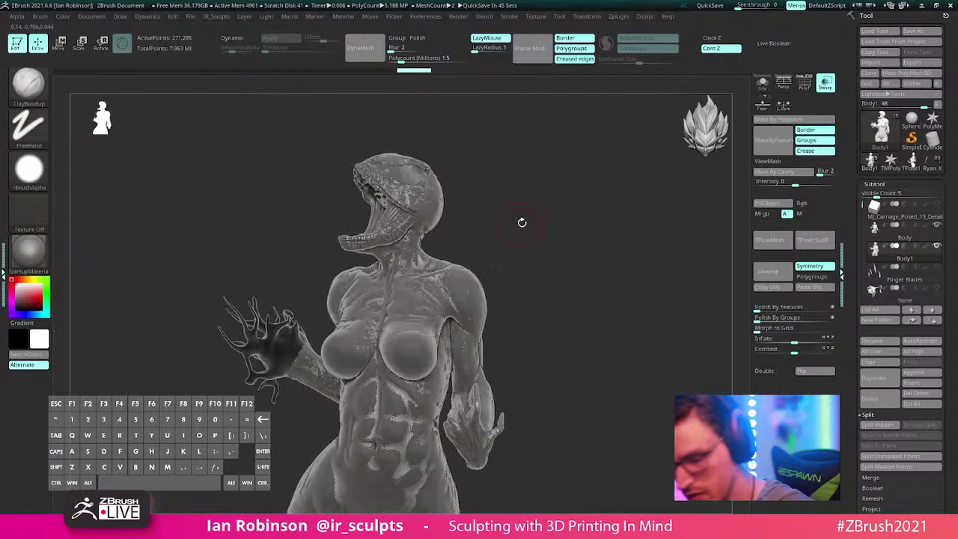
key(1)
key(g)
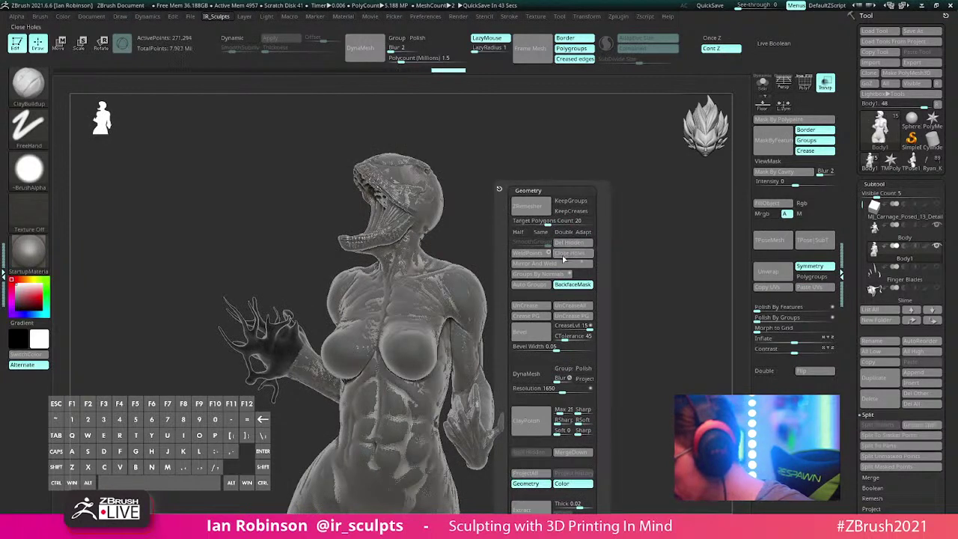
click(575, 259)
click(874, 183)
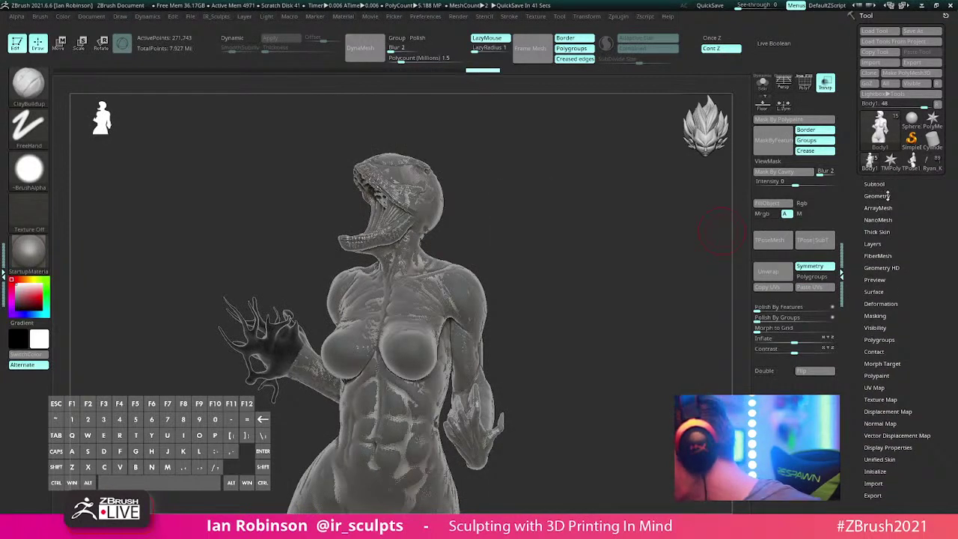
scroll(935, 262, down, 3)
click(919, 286)
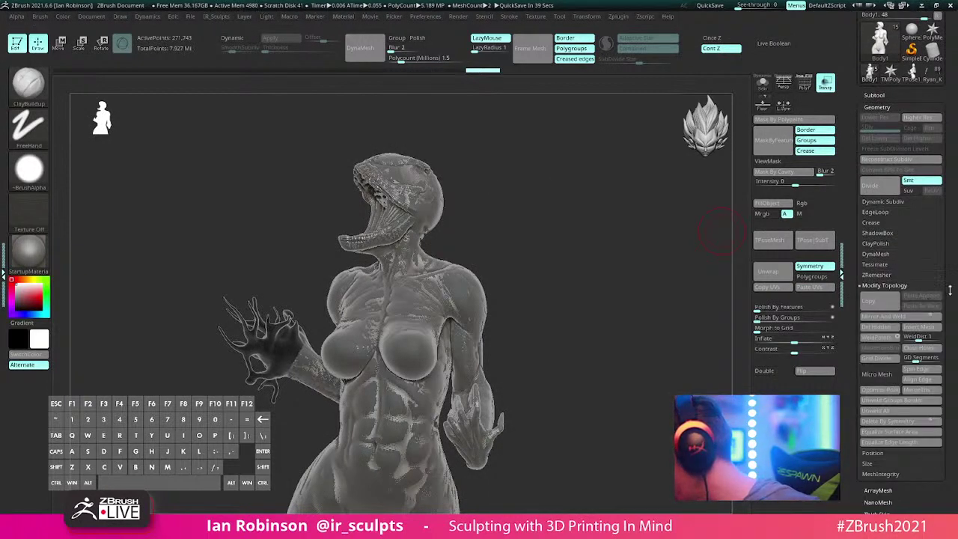
scroll(948, 289, down, 1)
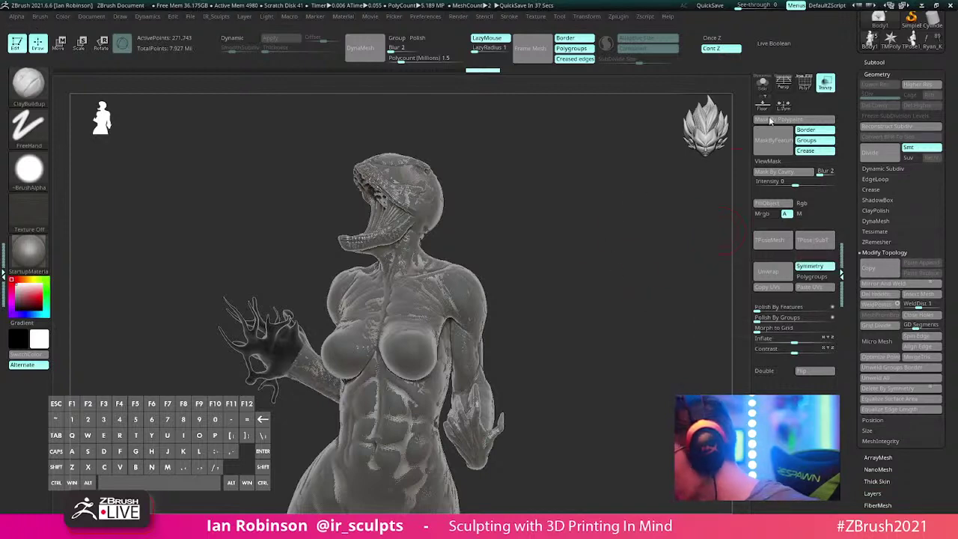
click(881, 253)
click(877, 64)
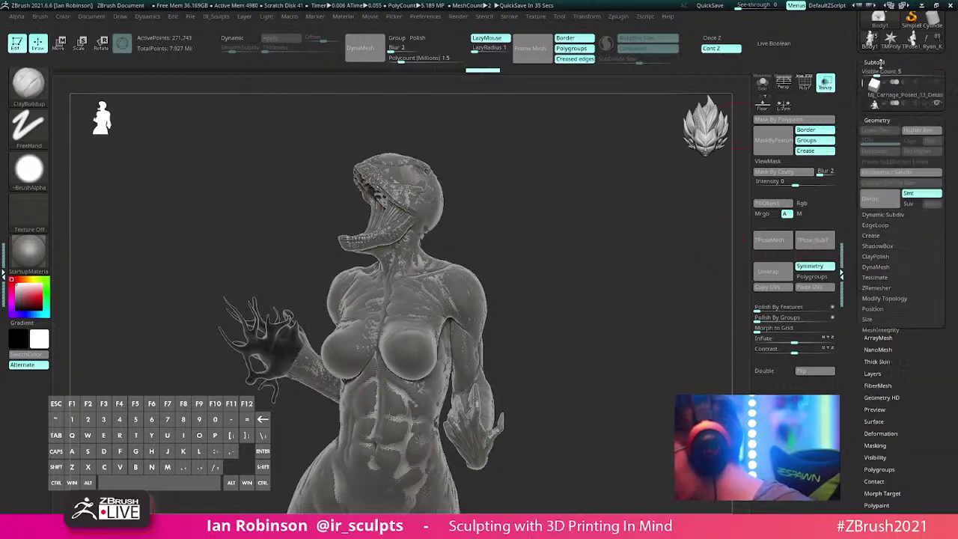
Step: Compare the duplicate with the original body, and isolate the duplicate in Solo mode
alt+drag(589, 196, 560, 188)
drag(547, 229, 566, 231)
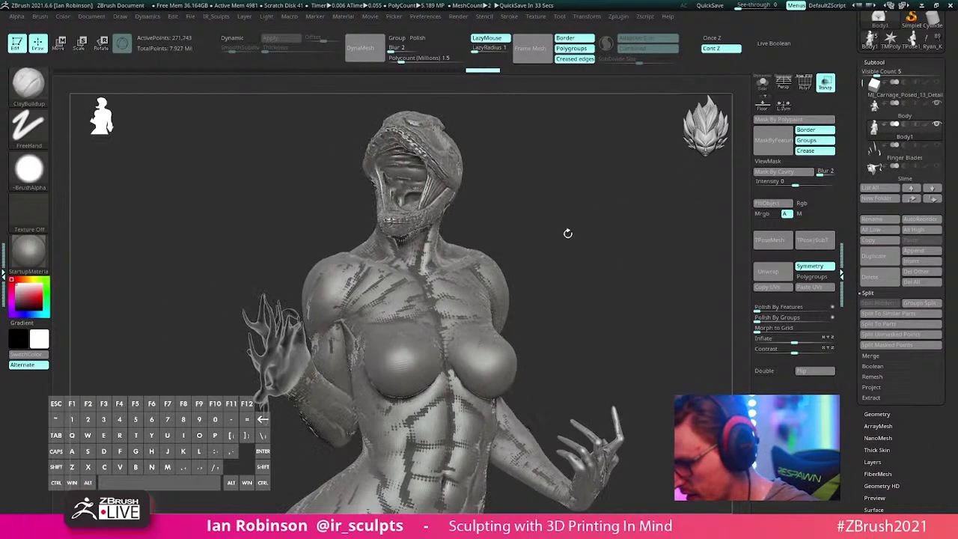
key(shift+f)
key(shift+f)
key(shift+f)
key(shift+f)
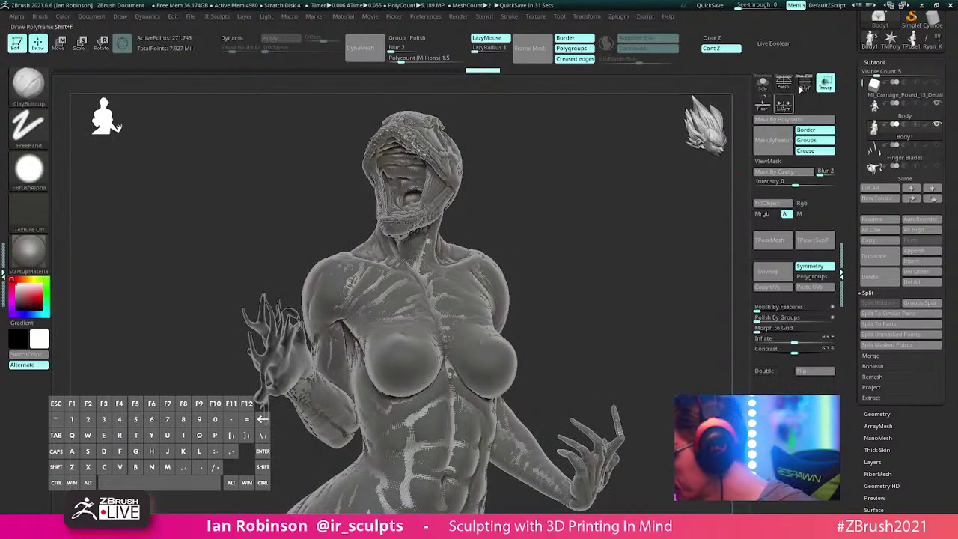
click(762, 84)
mouse_move(591, 173)
alt+mouse_down()
mouse_move(588, 208)
mouse_move(550, 206)
mouse_move(512, 221)
mouse_move(494, 205)
mouse_move(462, 220)
mouse_move(507, 250)
mouse_move(506, 205)
alt+mouse_up()
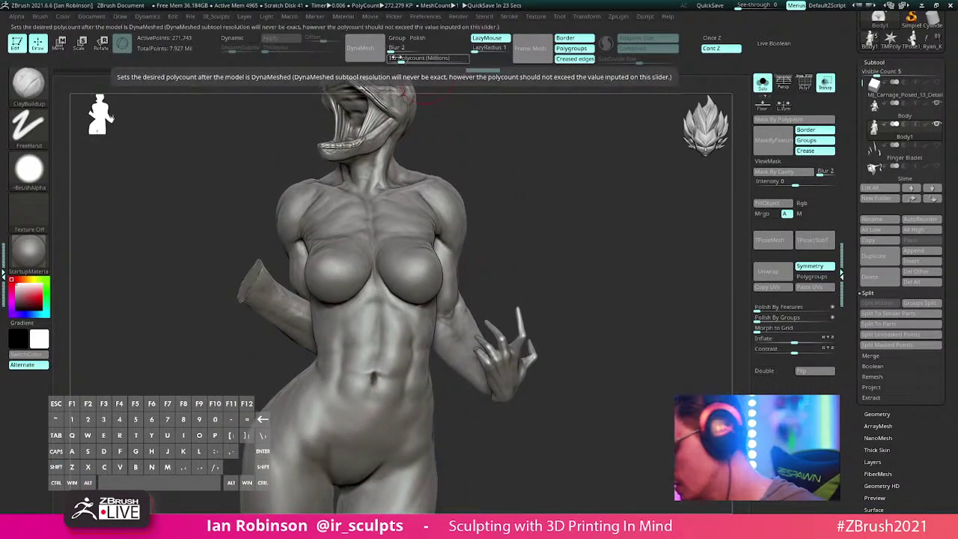
Step: Switch to the Standard brush, resize it and smooth the capped end of the cut wrist
key(b)
key(s)
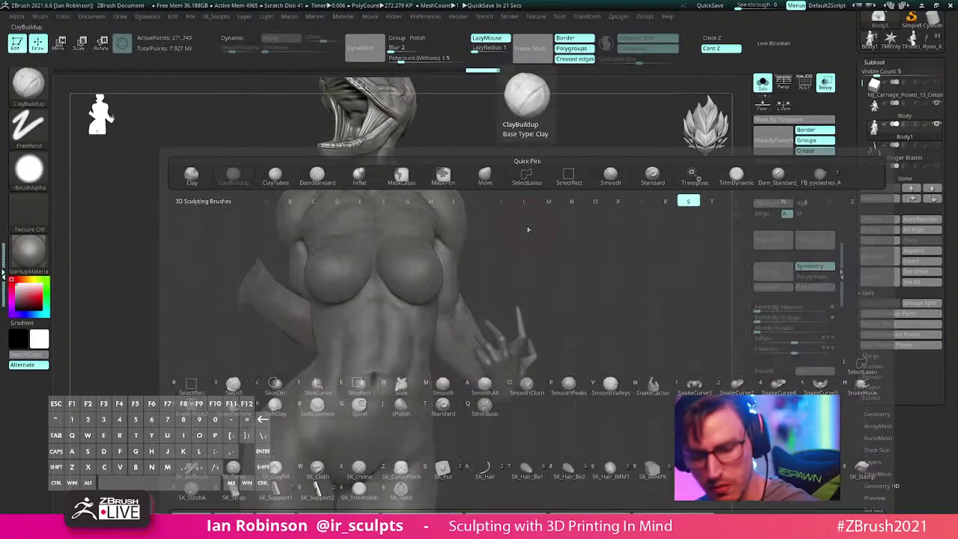
key(t)
mouse_move(528, 229)
mouse_down()
mouse_move(537, 262)
mouse_move(486, 236)
mouse_move(558, 210)
mouse_up()
key(s)
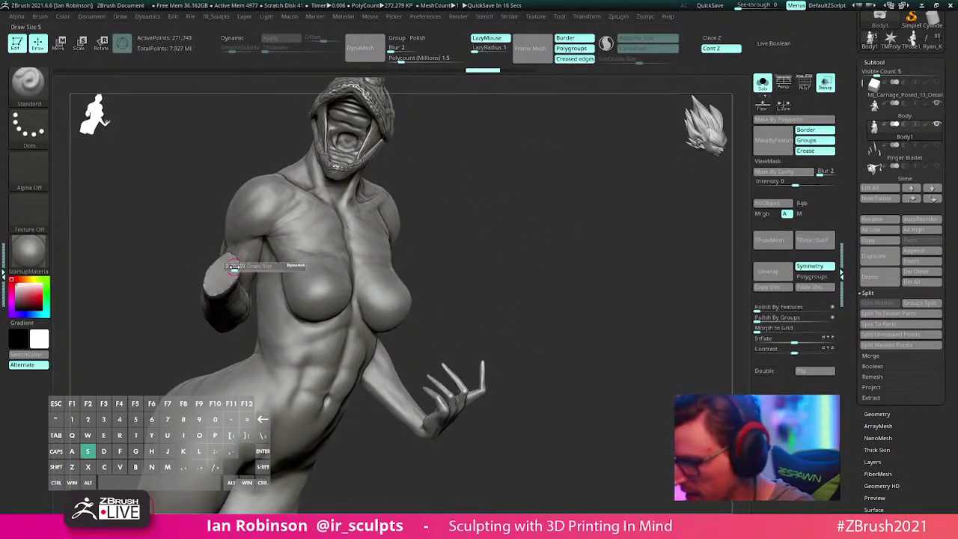
drag(230, 266, 134, 262)
key(s)
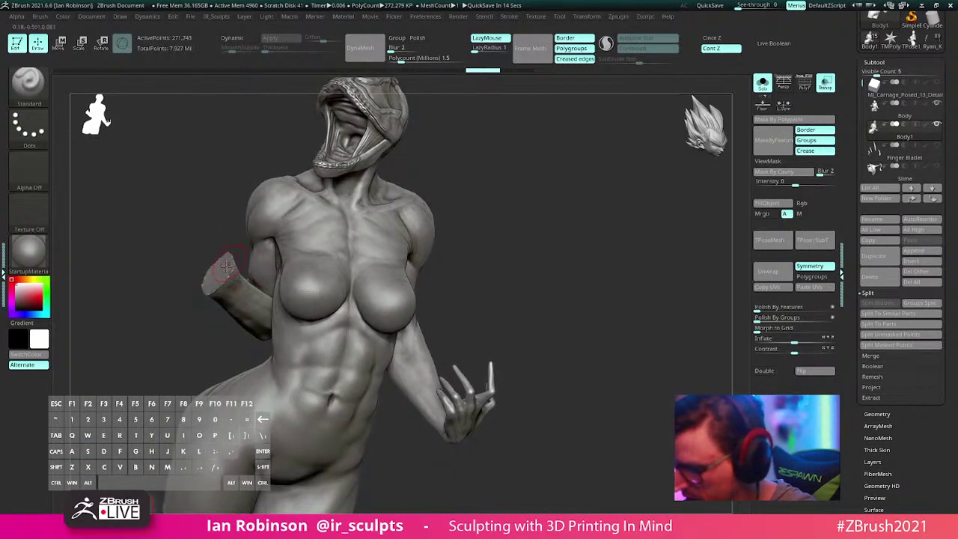
shift+drag(226, 260, 204, 288)
mouse_move(503, 247)
alt+mouse_down()
mouse_move(558, 208)
mouse_move(570, 223)
alt+mouse_up()
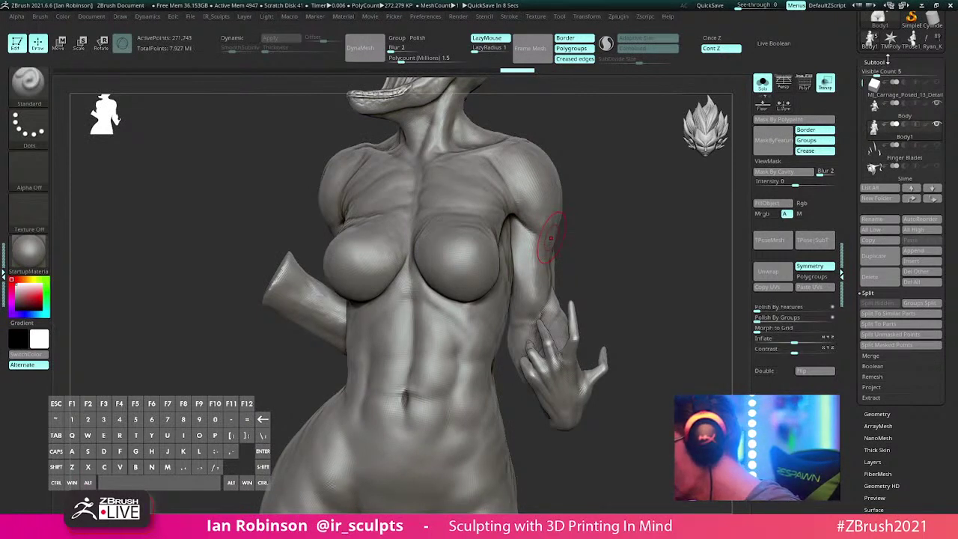
Step: Inspect the wireframe density of the body duplicate and the original Body
key(shift+f)
drag(579, 180, 598, 191)
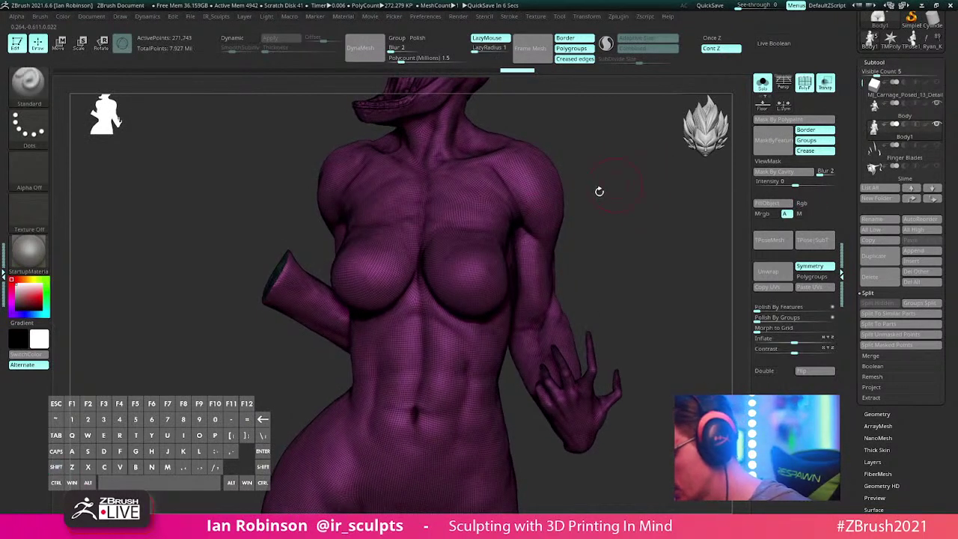
alt+click(470, 202)
drag(609, 179, 629, 197)
key(shift+f)
drag(637, 237, 659, 224)
key(shift+f)
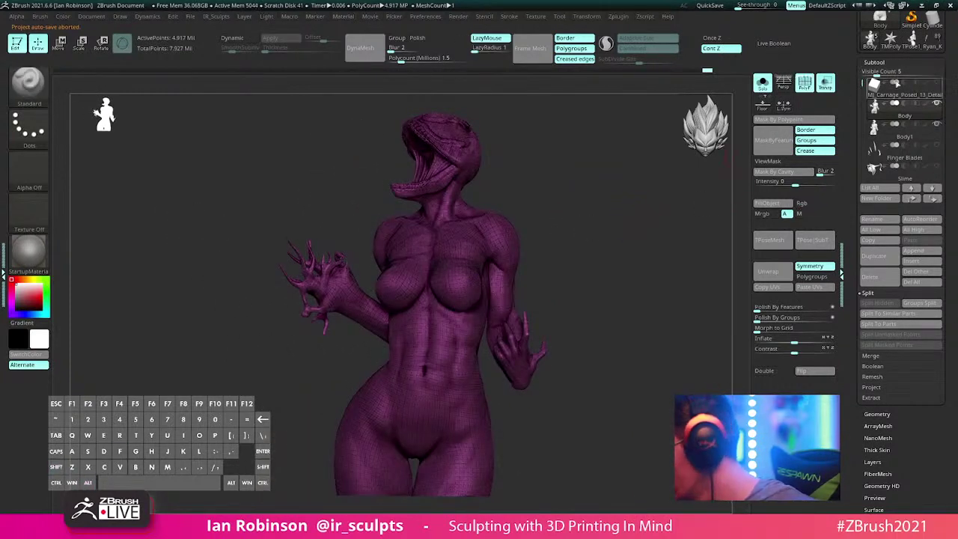
Step: Delete the original Body's lower subdivision levels and reconstruct new ones down to the lowest possible level
click(876, 63)
click(886, 75)
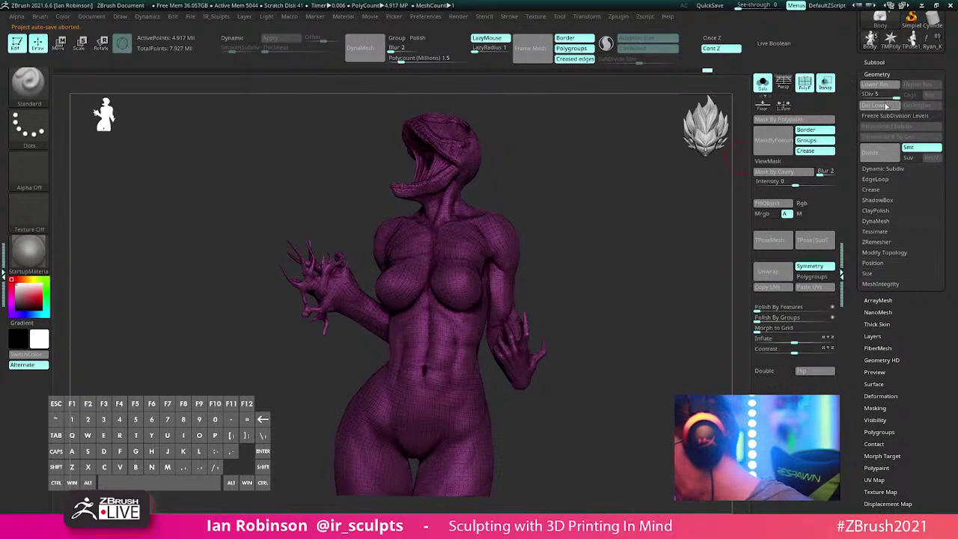
click(886, 106)
key(shift+f)
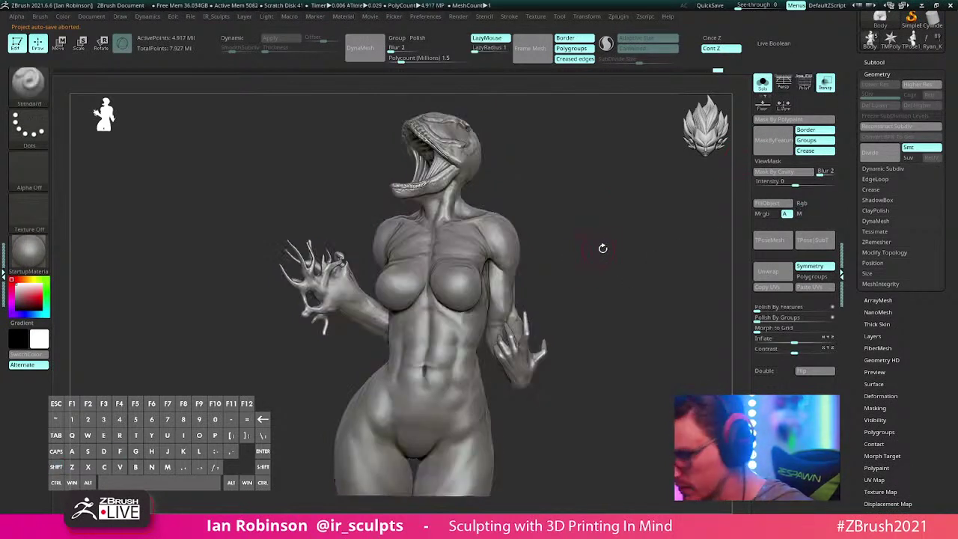
alt+drag(603, 248, 583, 266)
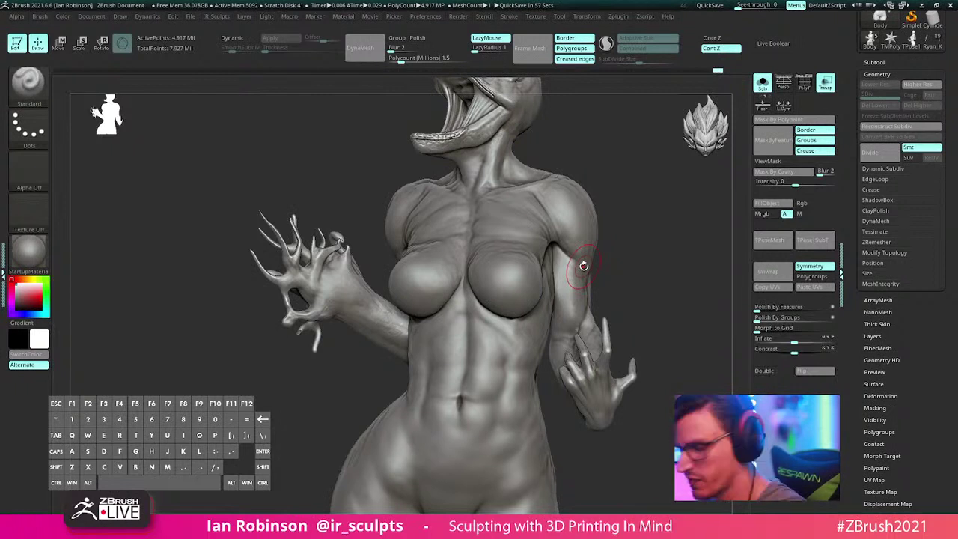
key(shift+f)
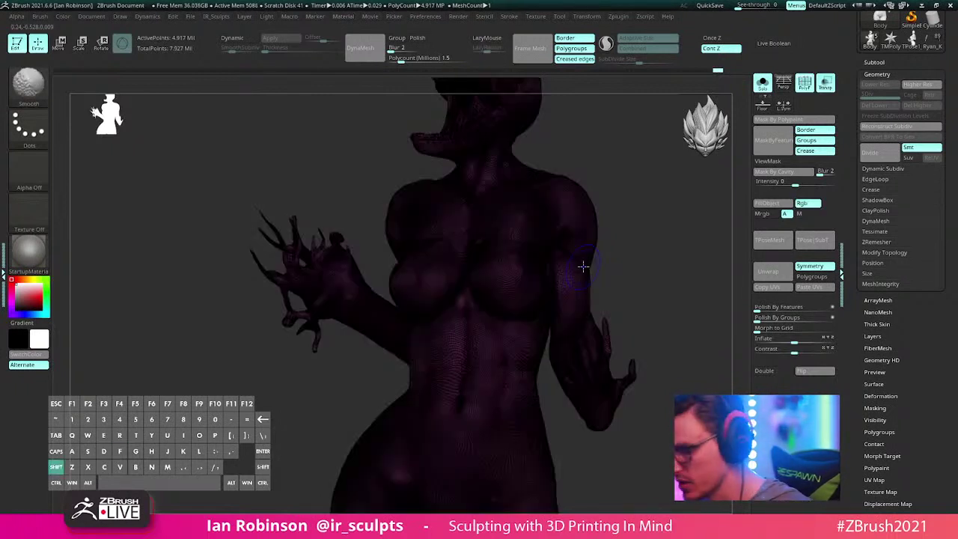
click(886, 127)
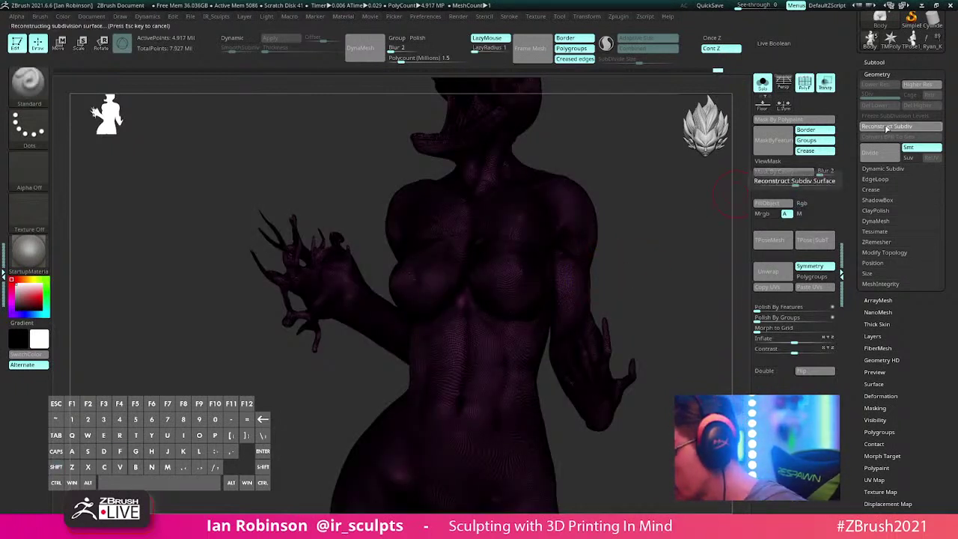
click(886, 127)
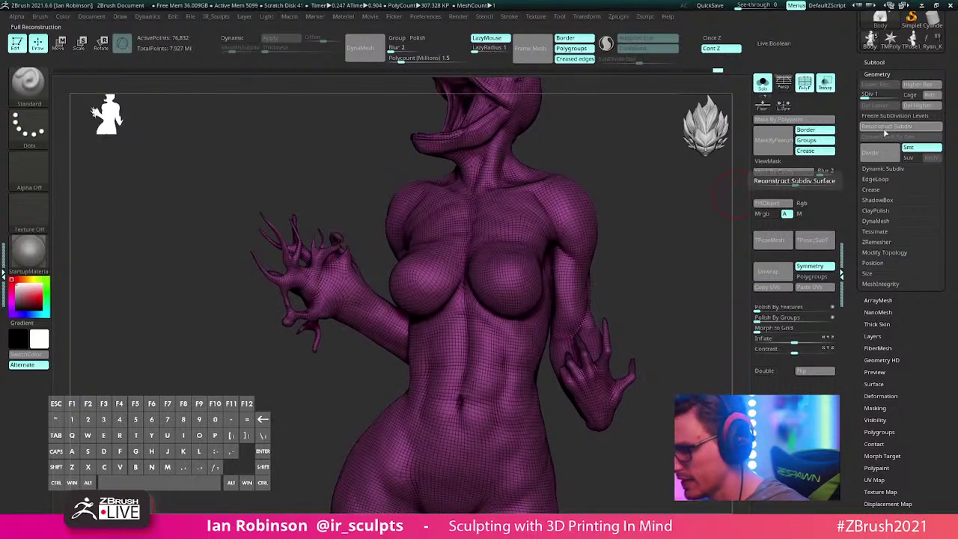
Step: Step through the original Body's reconstructed subdivision levels, checking the form with and without the wireframe
key(d)
key(shift+f)
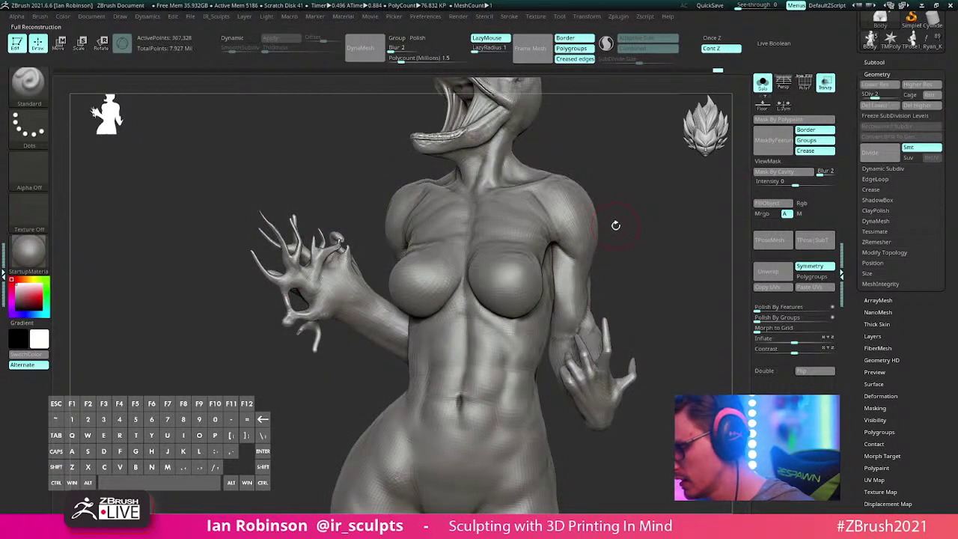
key(d)
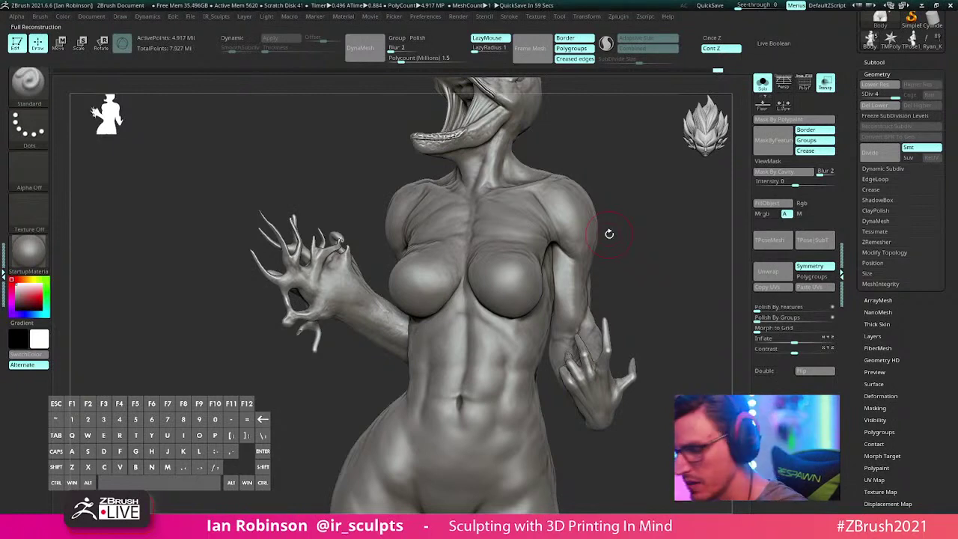
key(shift+f)
key(shift+d)
key(shift+d)
key(shift+d)
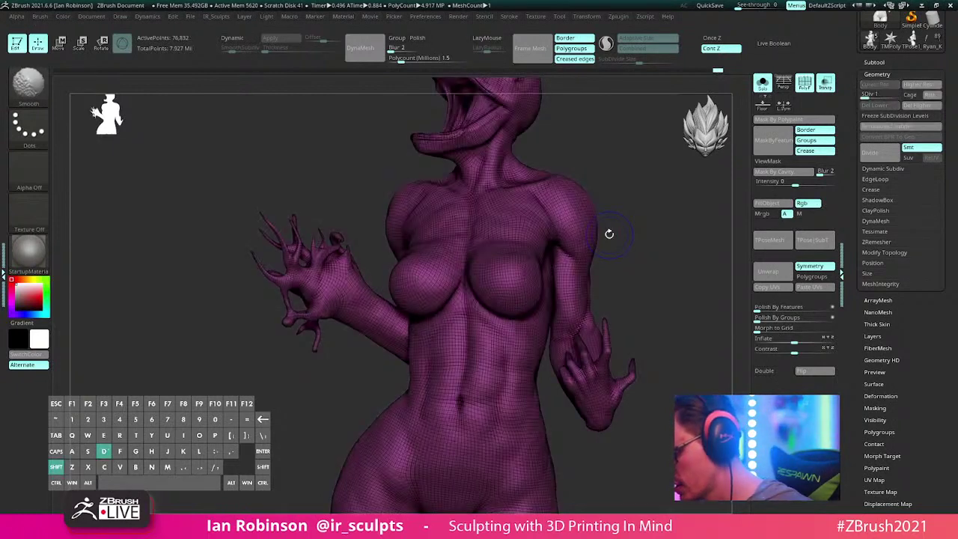
key(shift+f)
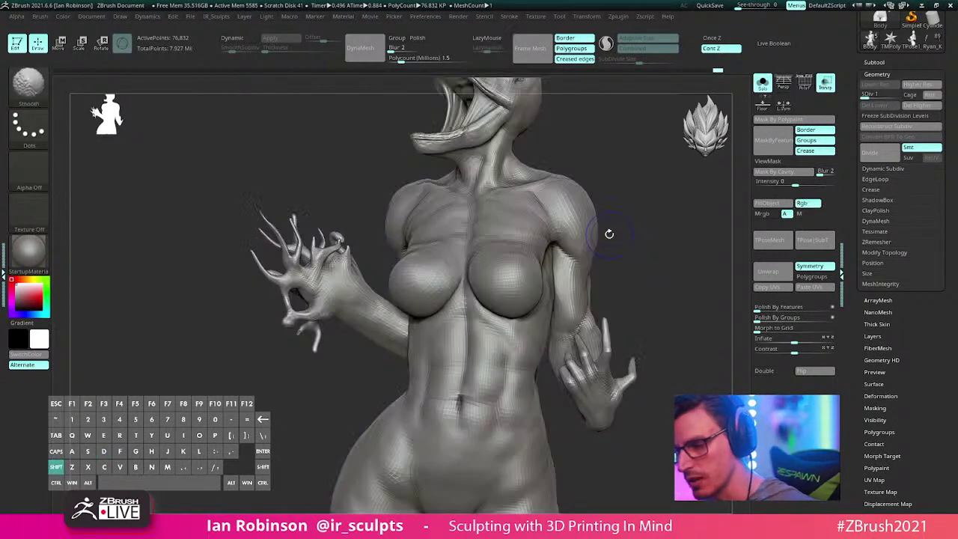
Step: Undo the subdivision reconstruction and the deletion of the lower levels on the original Body
key(ctrl+z)
key(ctrl+z)
key(ctrl+z)
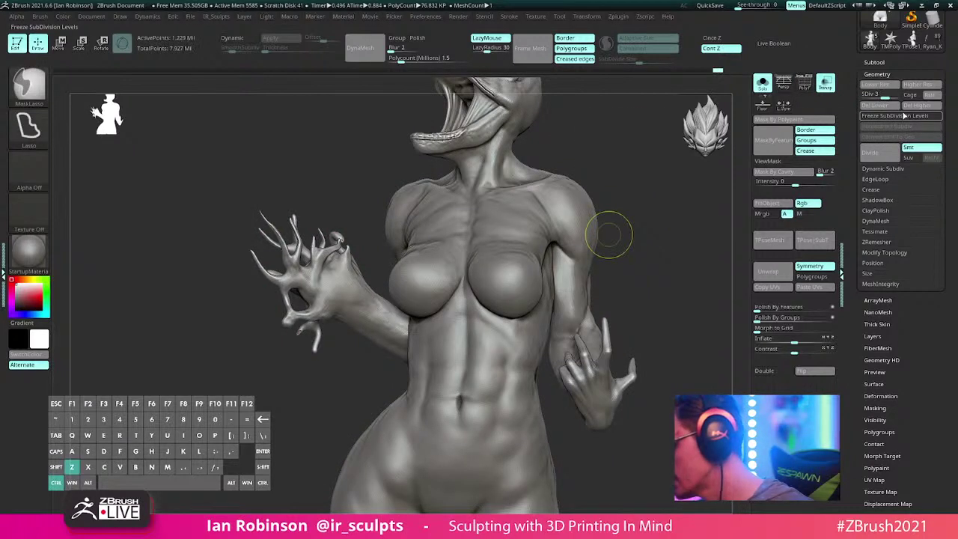
key(ctrl+z)
key(ctrl+z)
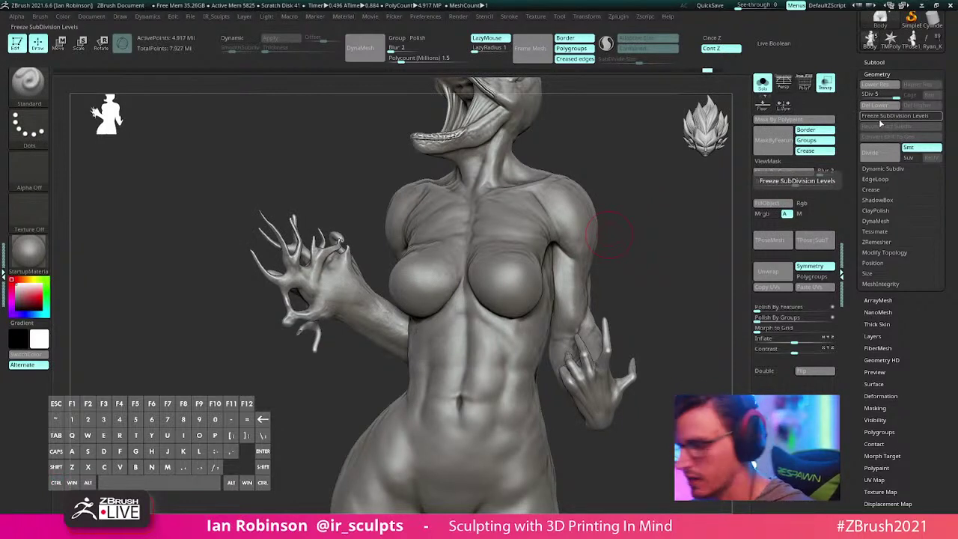
alt+drag(662, 209, 586, 223)
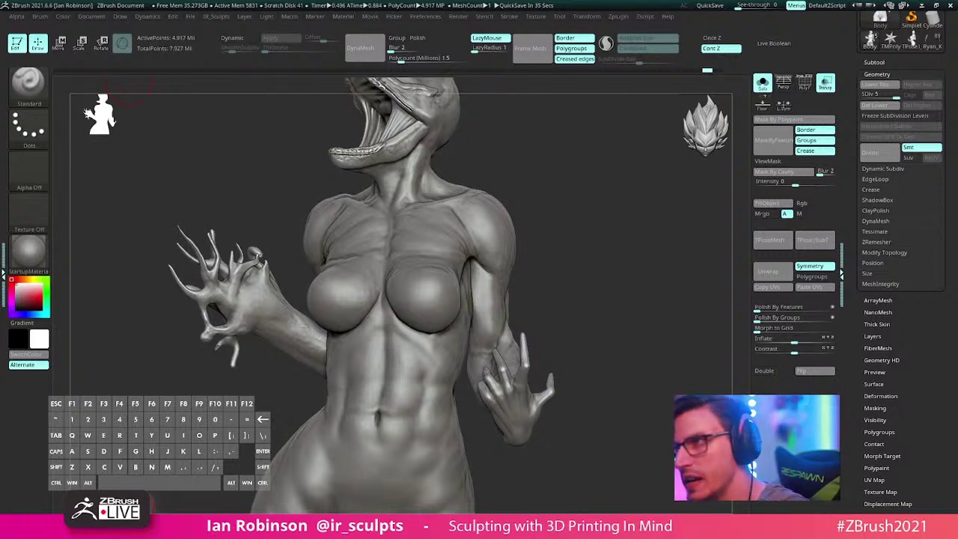
Step: Turn off transparency and Solo mode, and examine how the duplicate overlaps the original body
click(825, 84)
click(761, 82)
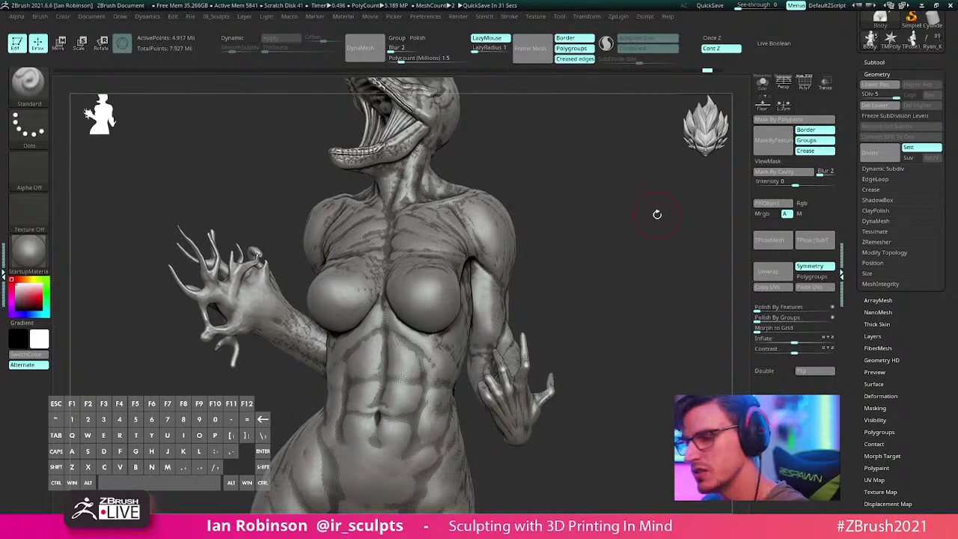
key(shift+f)
mouse_move(647, 245)
mouse_down()
mouse_move(552, 240)
mouse_move(634, 242)
mouse_up()
key(shift+f)
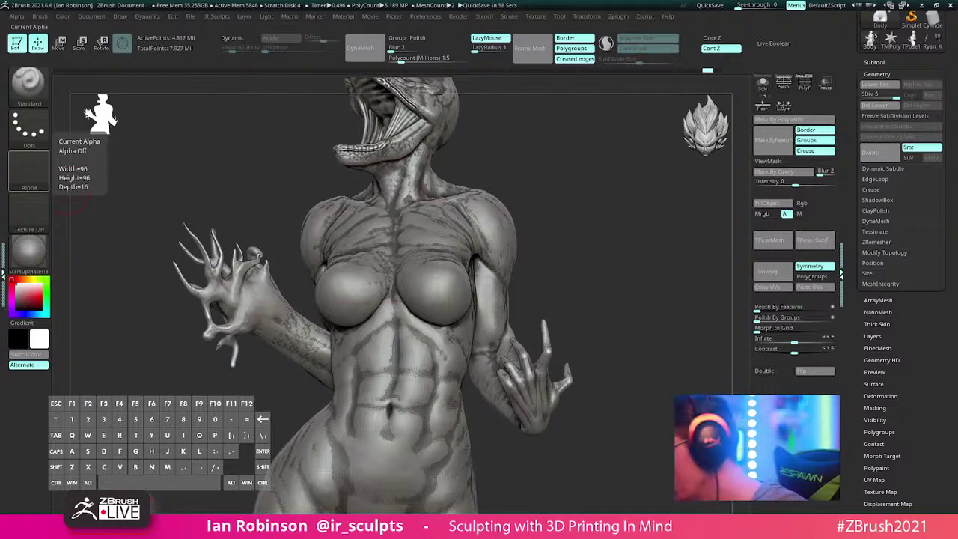
alt+drag(593, 263, 619, 233)
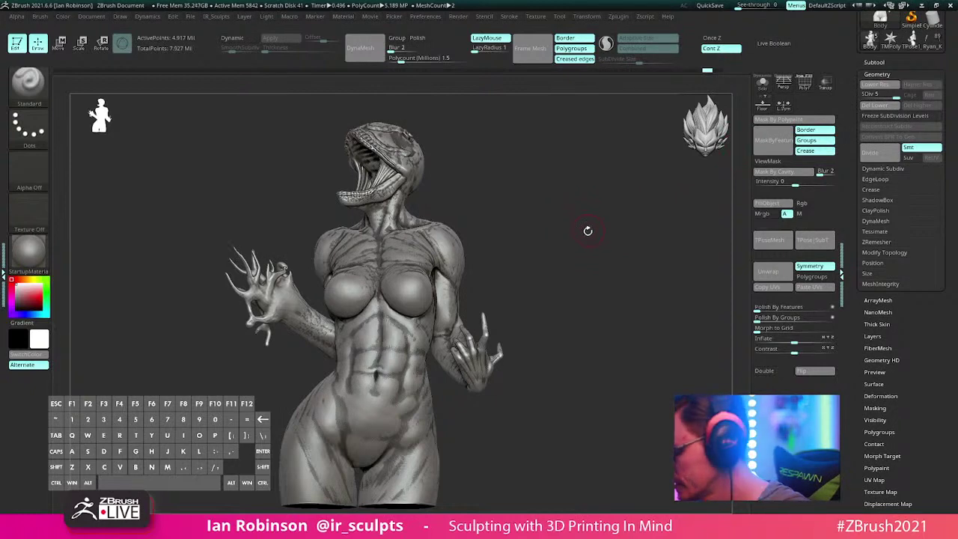
Step: Select the Body1 duplicate and nudge it into alignment with the original body using the Move gizmo, with transparency on
click(883, 63)
click(909, 133)
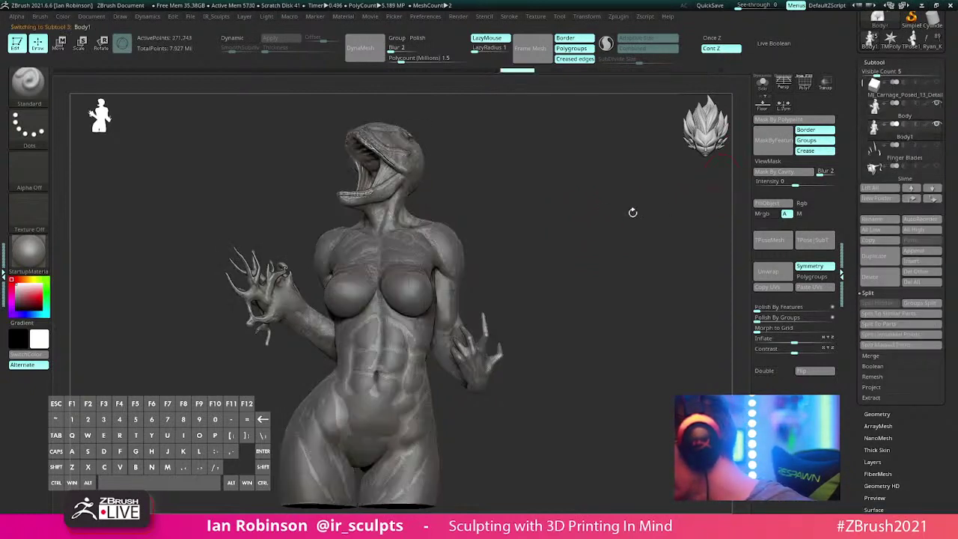
drag(541, 184, 573, 216)
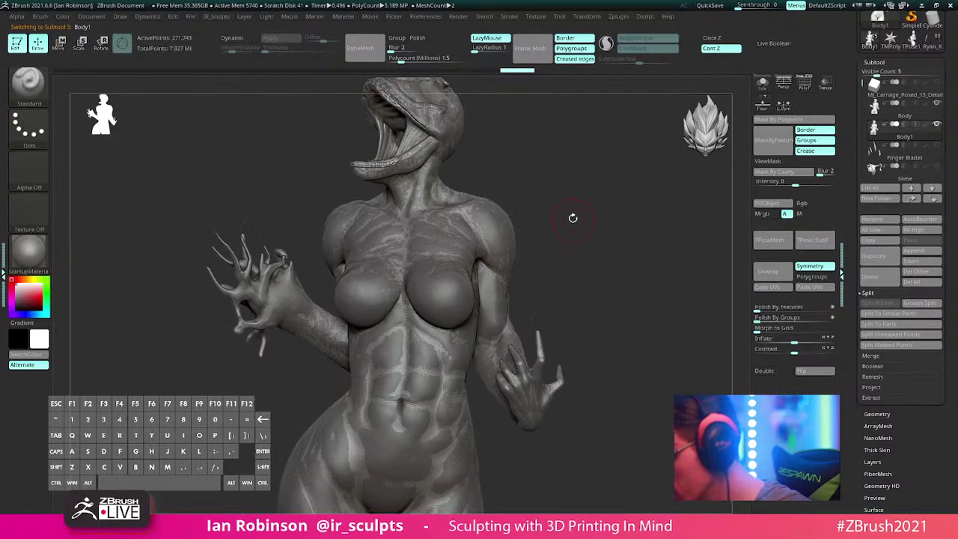
key(w)
alt+click(536, 256)
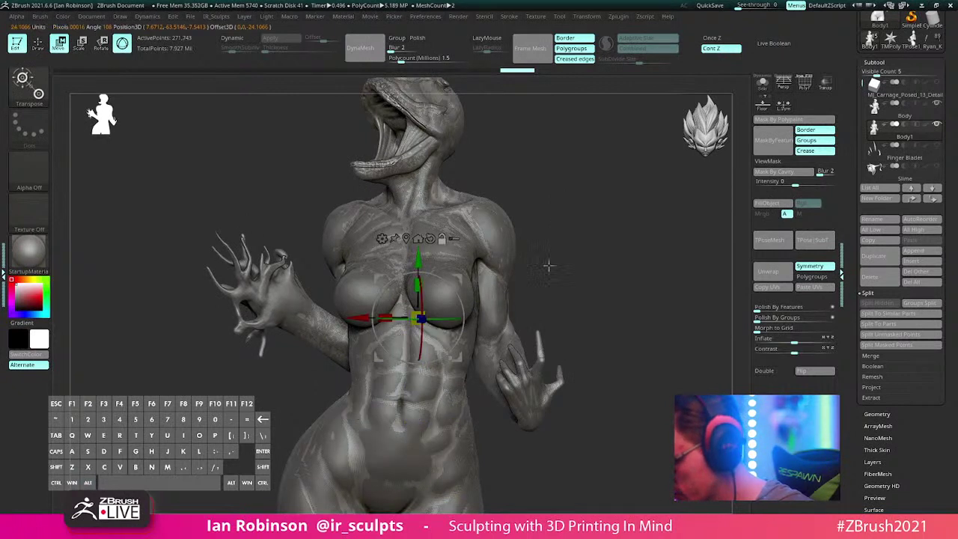
shift+drag(649, 231, 673, 224)
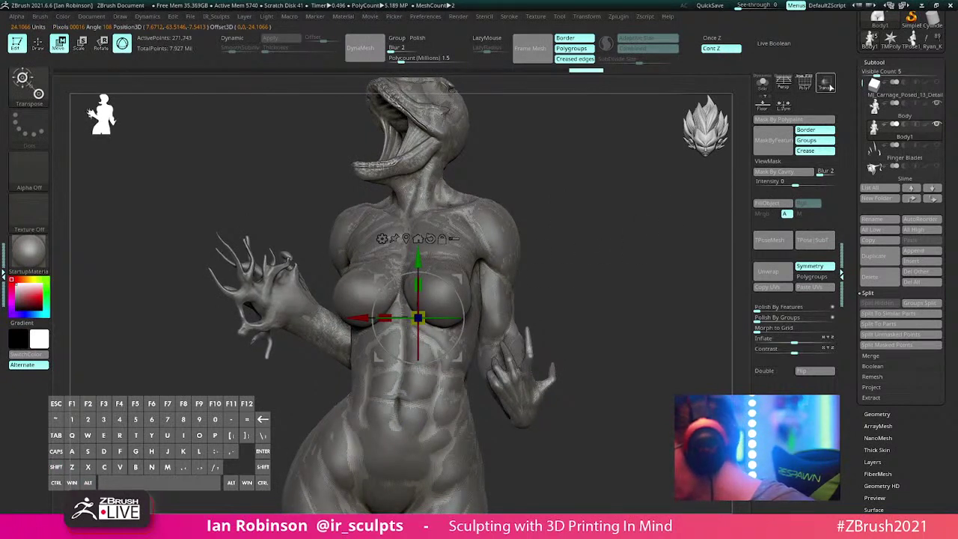
click(824, 83)
drag(424, 313, 421, 320)
drag(420, 285, 420, 278)
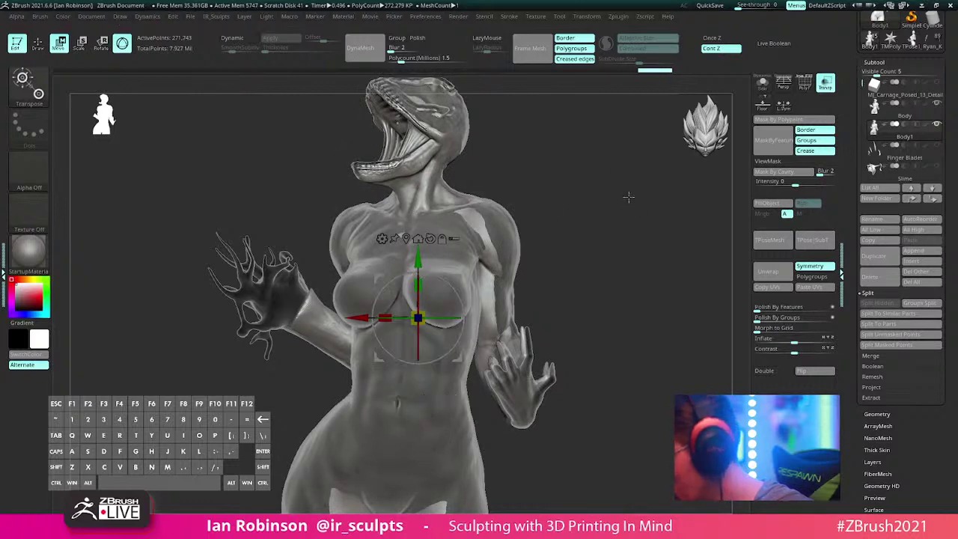
drag(628, 196, 579, 190)
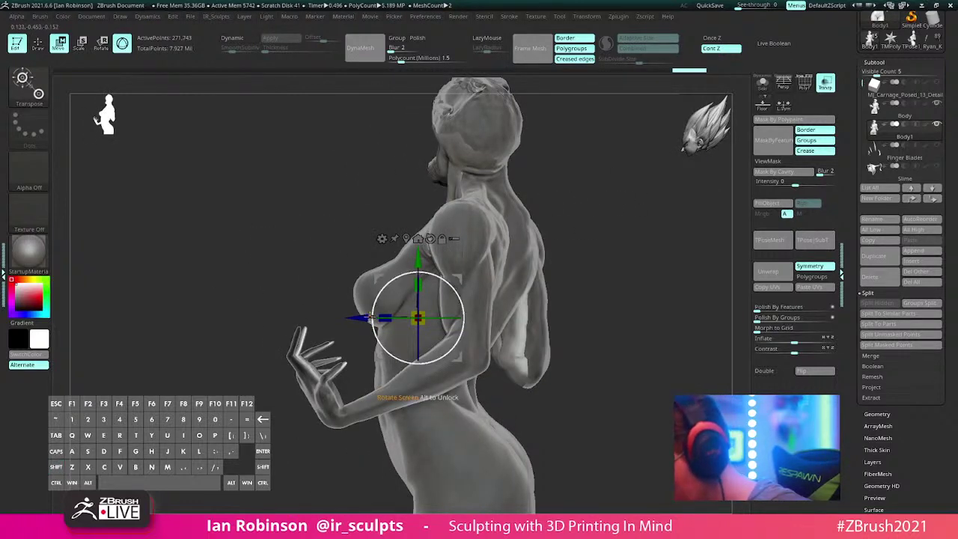
drag(363, 318, 365, 318)
key(q)
Step: Switch the active colour to black, turn off transparency and show the original Body's red polypaint for contrast
drag(599, 130, 741, 150)
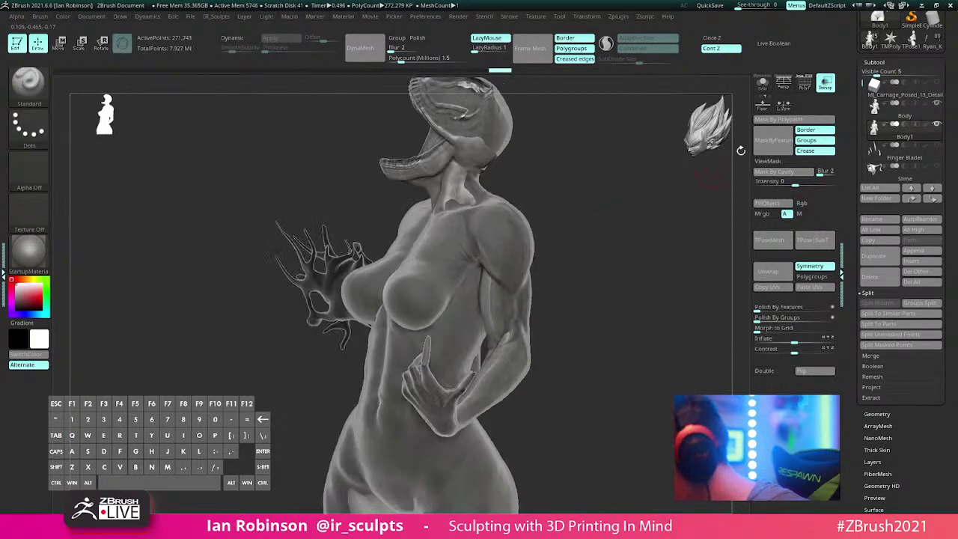
key(v)
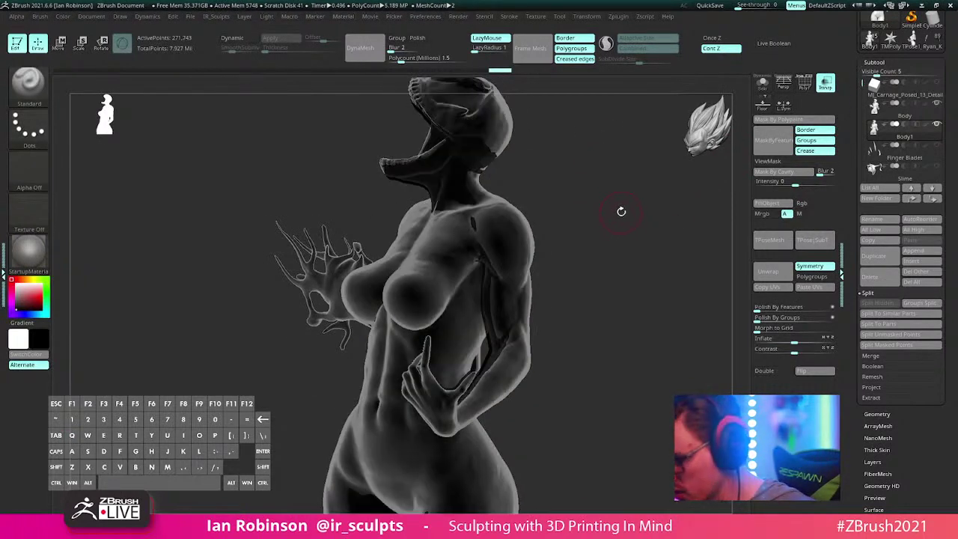
drag(621, 209, 666, 205)
click(825, 83)
mouse_move(608, 183)
alt+mouse_down()
mouse_move(605, 246)
mouse_move(597, 237)
mouse_move(589, 262)
mouse_move(590, 197)
mouse_move(573, 250)
mouse_move(549, 216)
mouse_move(622, 212)
mouse_move(519, 239)
mouse_move(547, 244)
alt+mouse_up()
click(925, 103)
Step: Use a large Move brush to push the duplicate's protruding neck, shoulder and arm areas inside the red body
key(b)
key(m)
key(v)
key(s)
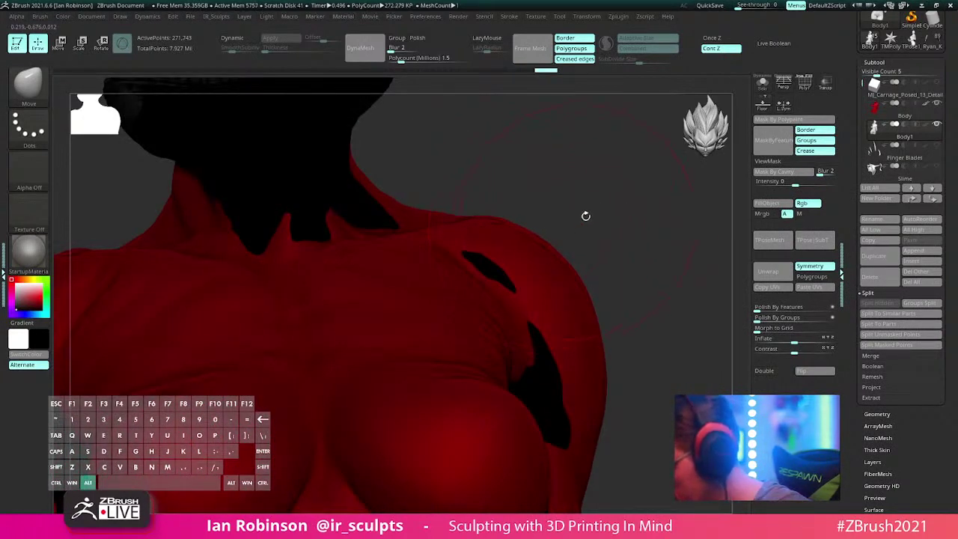
alt+drag(585, 216, 501, 323)
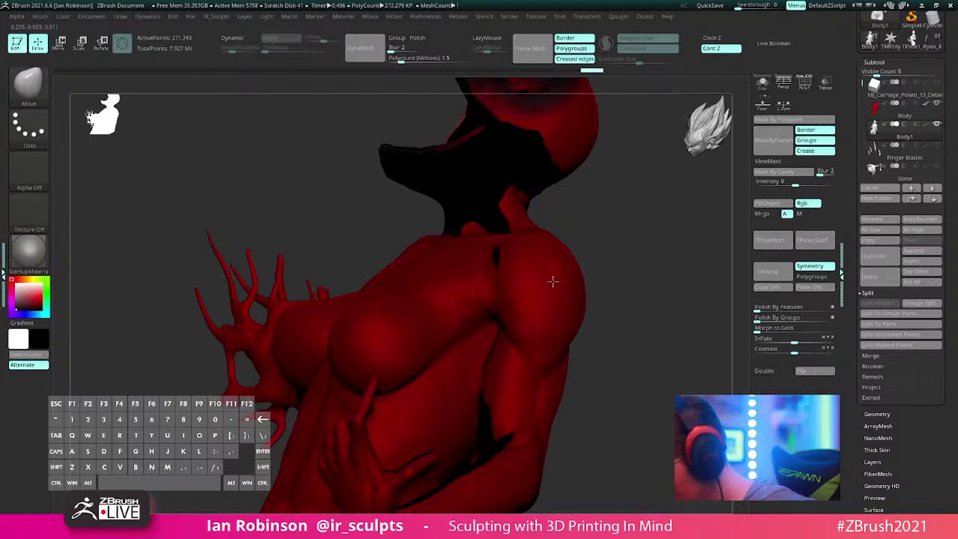
drag(552, 280, 568, 242)
drag(501, 257, 357, 367)
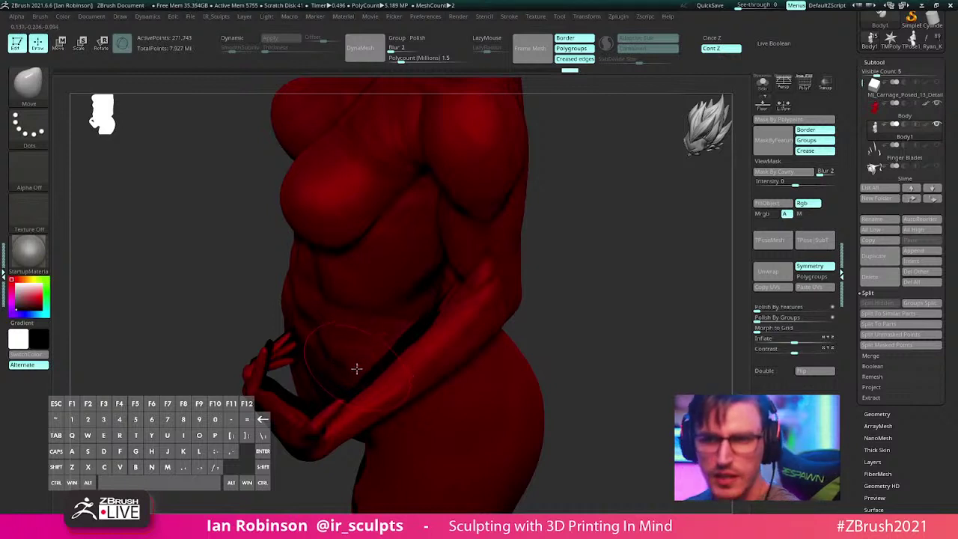
Step: Resize the Move brush and shift the duplicate's lowered hand and forearm inside the red original
drag(606, 239, 296, 339)
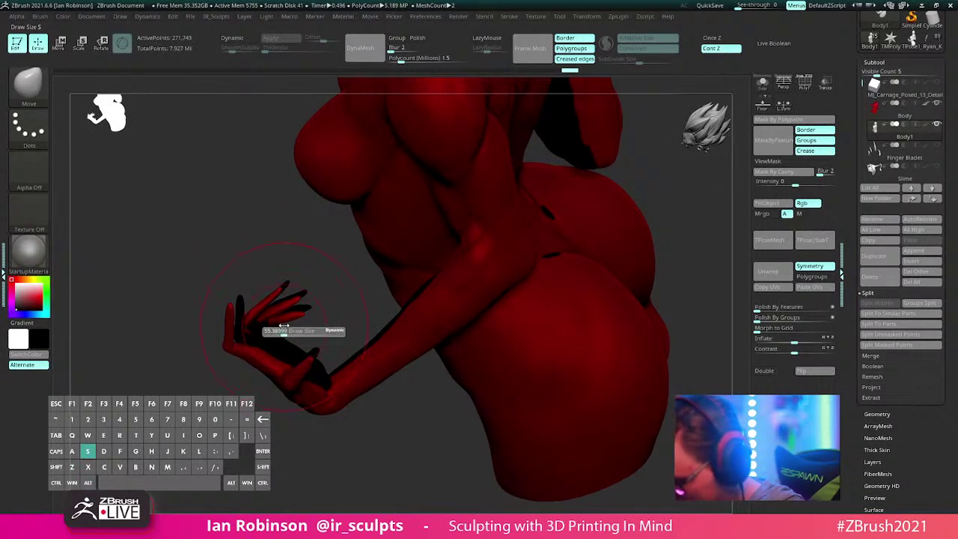
mouse_move(290, 303)
mouse_down()
mouse_move(279, 322)
mouse_move(235, 324)
mouse_up()
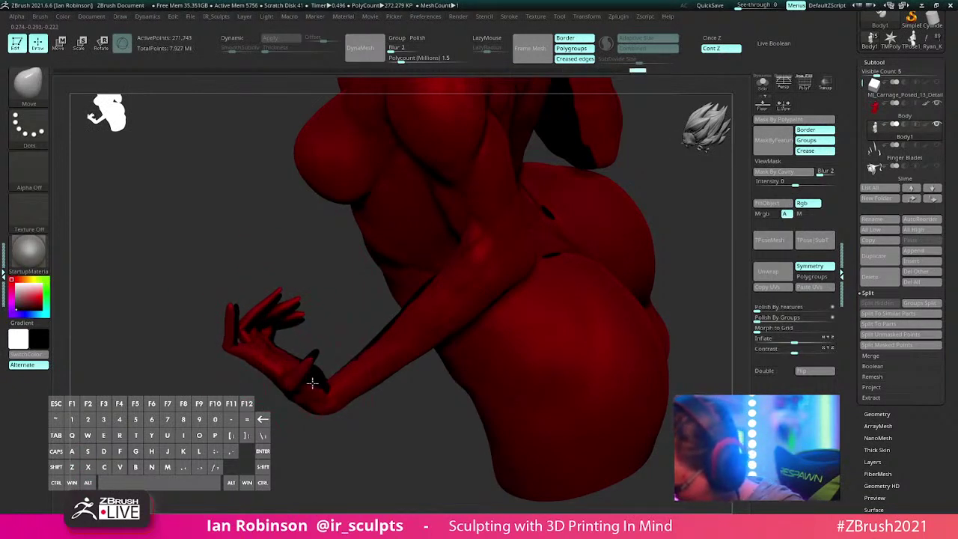
mouse_move(342, 413)
mouse_down()
mouse_move(364, 439)
mouse_move(351, 352)
mouse_move(427, 310)
mouse_move(444, 312)
mouse_up()
mouse_move(435, 416)
mouse_down()
mouse_move(349, 391)
mouse_move(381, 394)
mouse_move(366, 329)
mouse_move(389, 345)
mouse_move(338, 342)
mouse_move(375, 364)
mouse_move(343, 340)
mouse_up()
drag(396, 385, 364, 324)
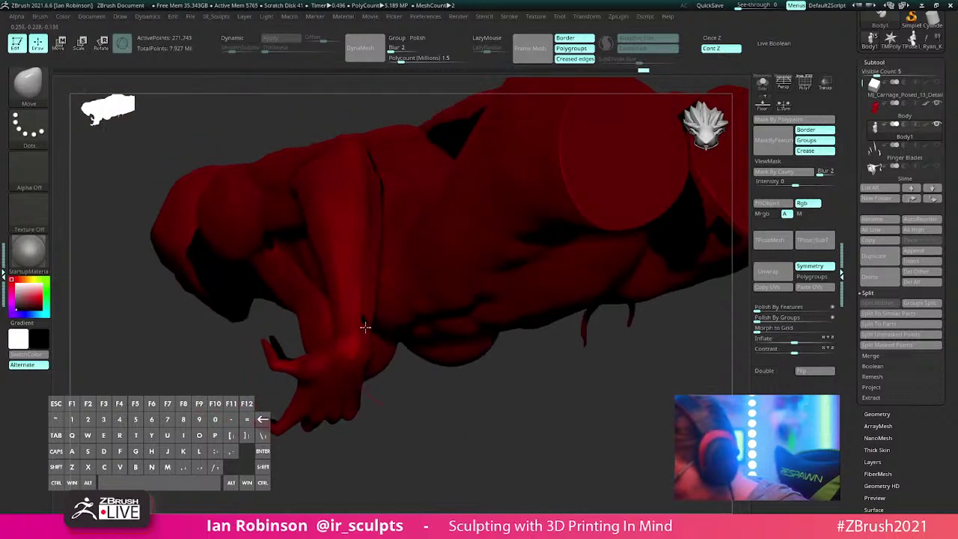
Step: Adjust the duplicate's upper arm and back with the Move brush so they sit beneath the red surface
drag(409, 385, 424, 413)
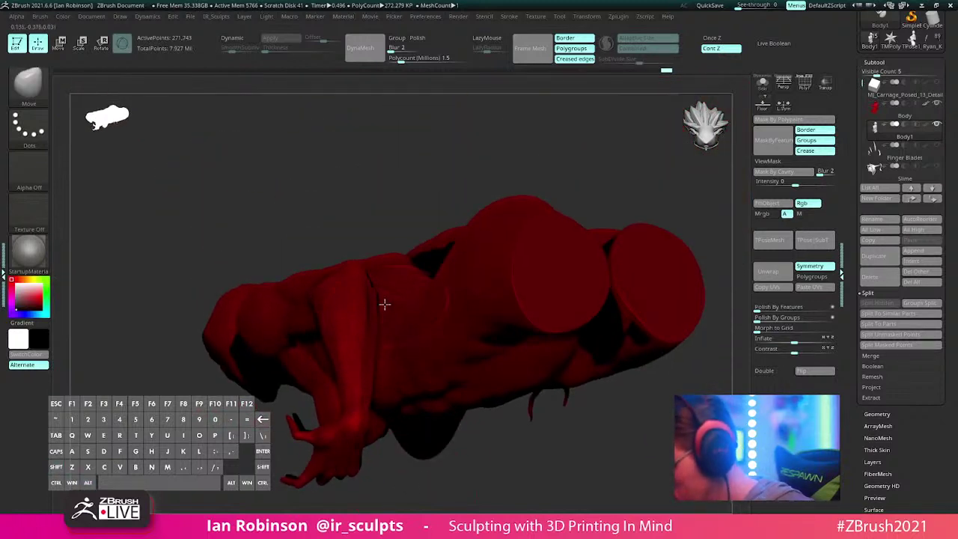
drag(385, 303, 348, 325)
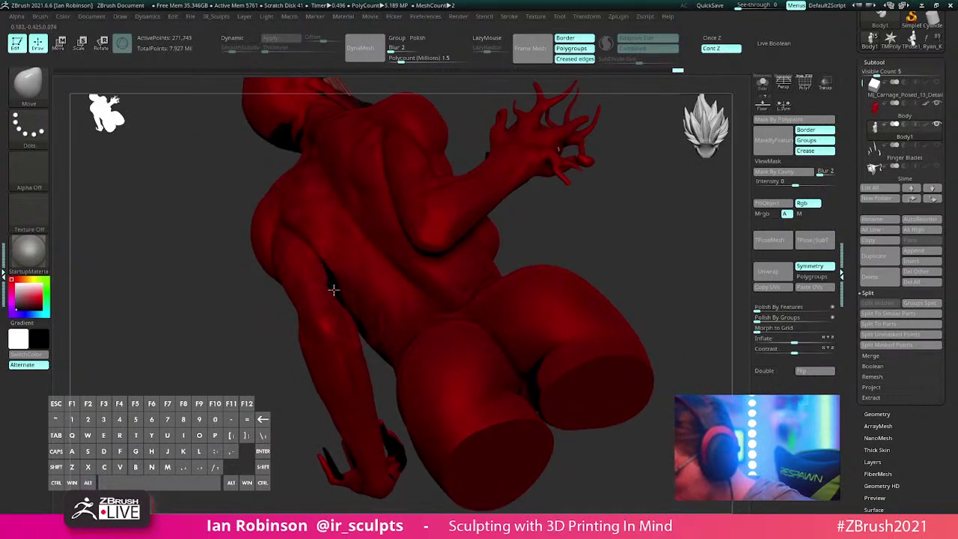
mouse_move(333, 289)
mouse_down()
mouse_move(348, 319)
mouse_move(334, 283)
mouse_move(337, 329)
mouse_move(443, 265)
mouse_move(487, 285)
mouse_move(315, 325)
mouse_move(295, 306)
mouse_move(270, 311)
mouse_up()
mouse_move(364, 229)
mouse_down()
mouse_move(289, 291)
mouse_move(336, 248)
mouse_up()
key(shift)
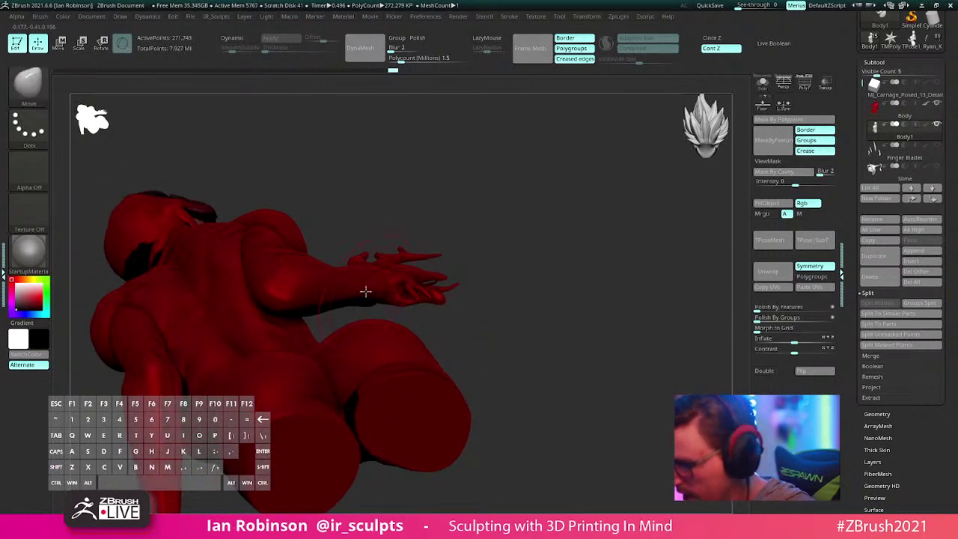
Step: Push the duplicate's arm behind the raised hand beneath the red surface with the Move brush from several angles
mouse_move(366, 289)
mouse_down()
mouse_move(509, 197)
mouse_move(487, 152)
mouse_move(371, 237)
mouse_up()
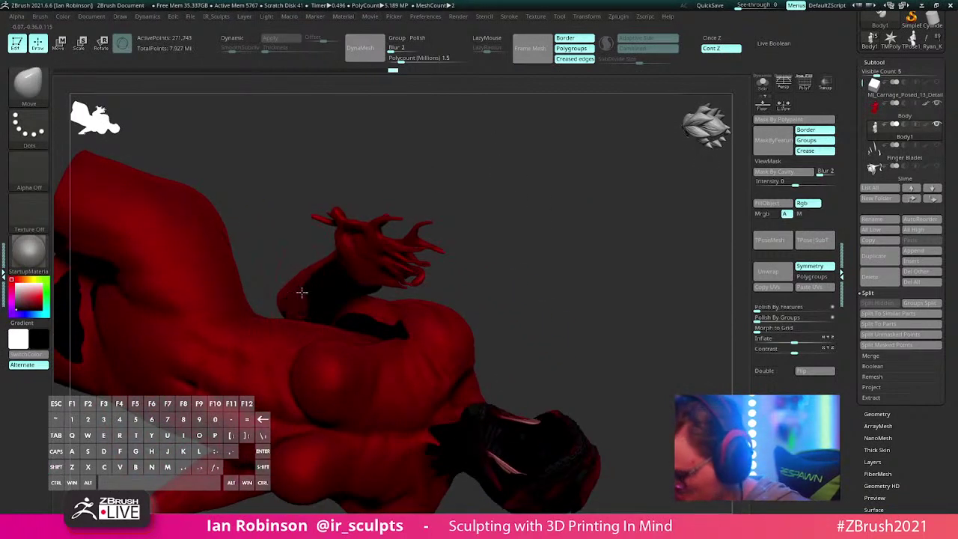
drag(442, 153, 331, 224)
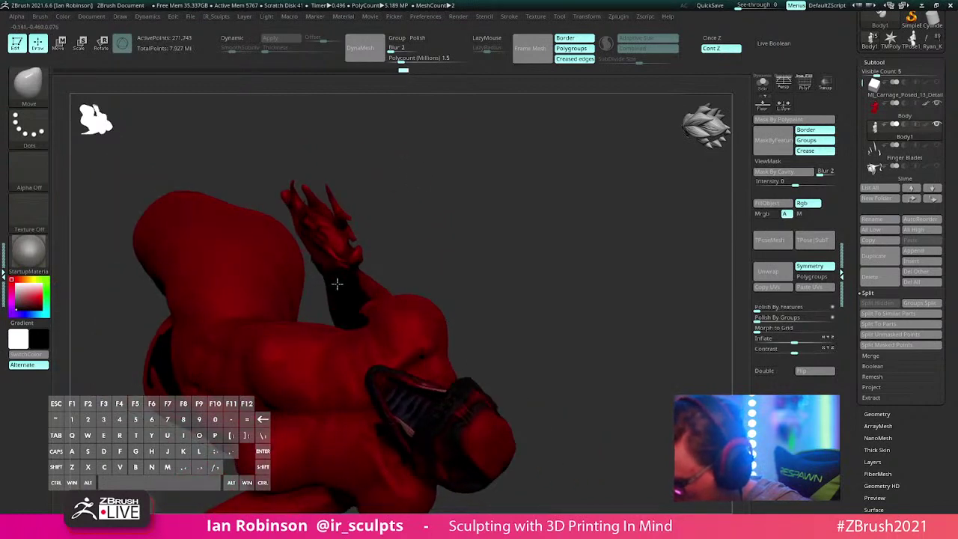
mouse_move(337, 283)
right_down()
mouse_move(430, 160)
mouse_move(436, 250)
mouse_move(337, 273)
mouse_move(359, 269)
mouse_move(447, 163)
right_up()
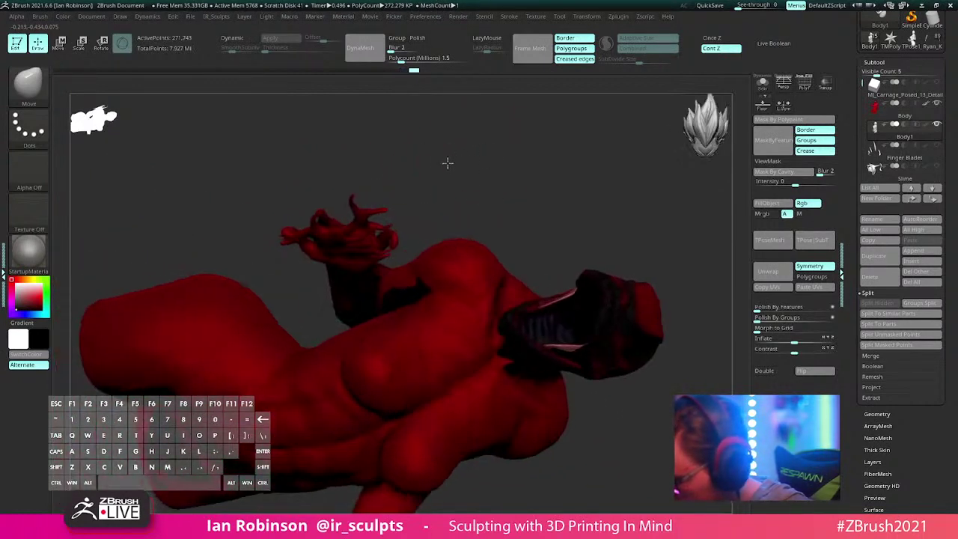
key(shift)
right_drag(467, 218, 515, 200)
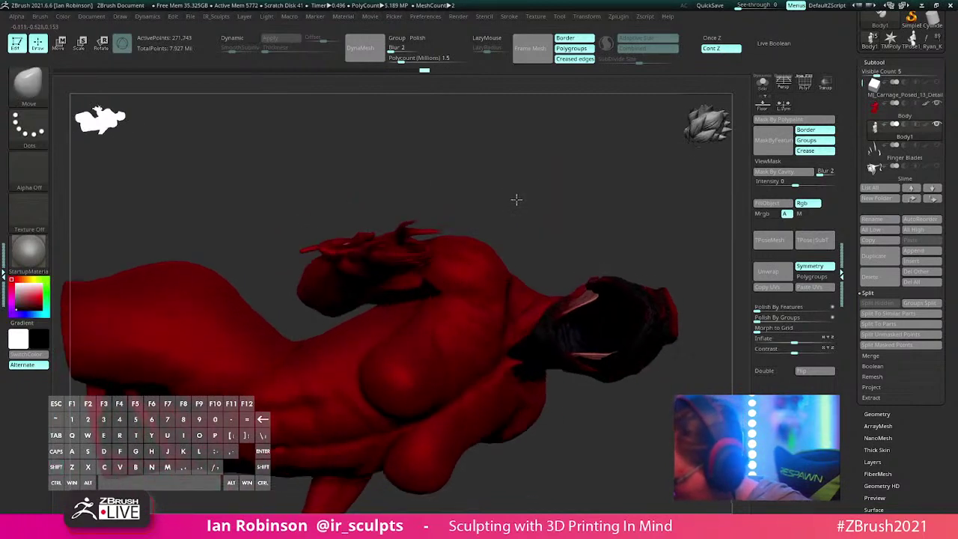
Step: Check the duplicate through transparency, turn transparency back off and tuck its upper arm and armpit area inside the red body
click(825, 84)
key(shift)
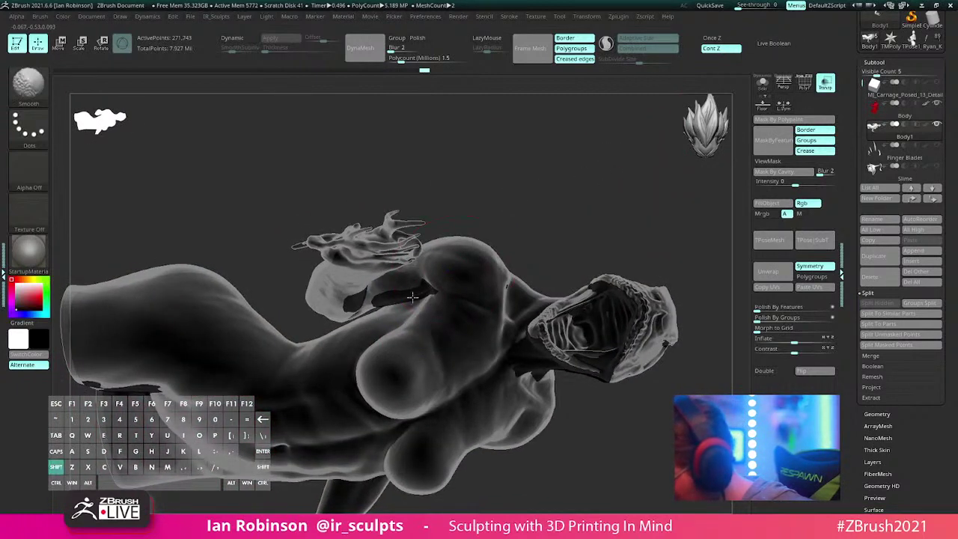
click(824, 84)
right_drag(533, 204, 493, 231)
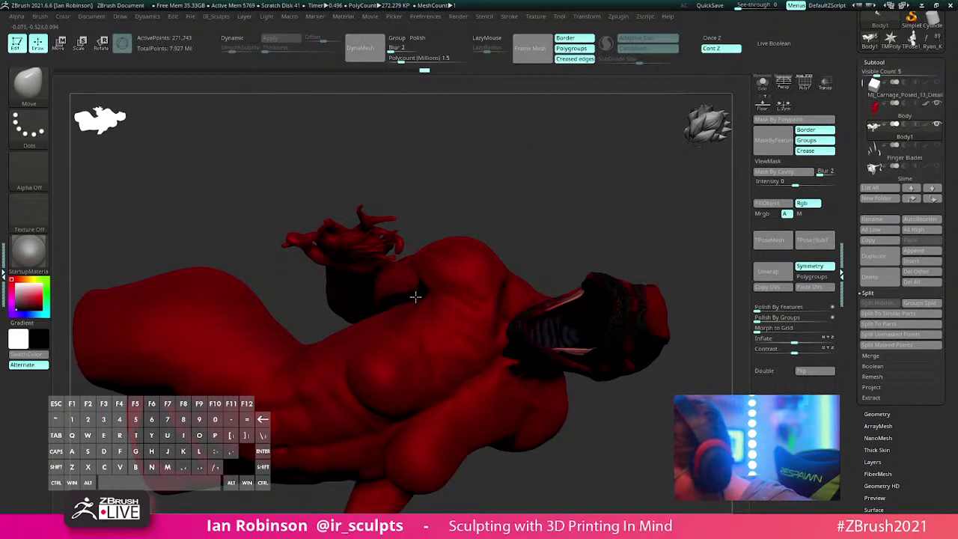
mouse_move(543, 196)
right_down()
mouse_move(579, 154)
mouse_move(456, 250)
right_up()
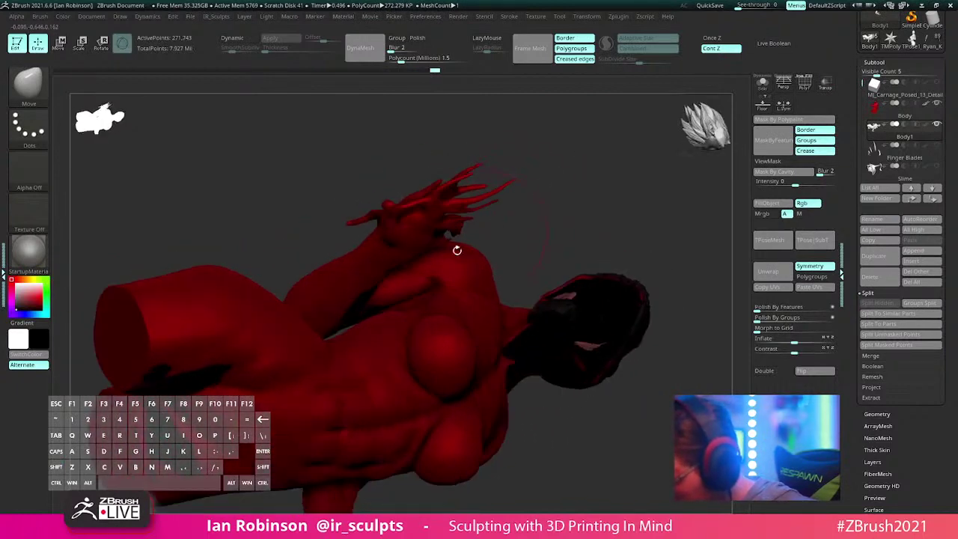
Step: Move the duplicate's neck and throat beneath the red surface of the original Body
mouse_move(581, 164)
right_down()
mouse_move(547, 172)
mouse_move(577, 133)
mouse_move(570, 221)
mouse_move(402, 302)
mouse_move(539, 182)
mouse_move(390, 304)
right_up()
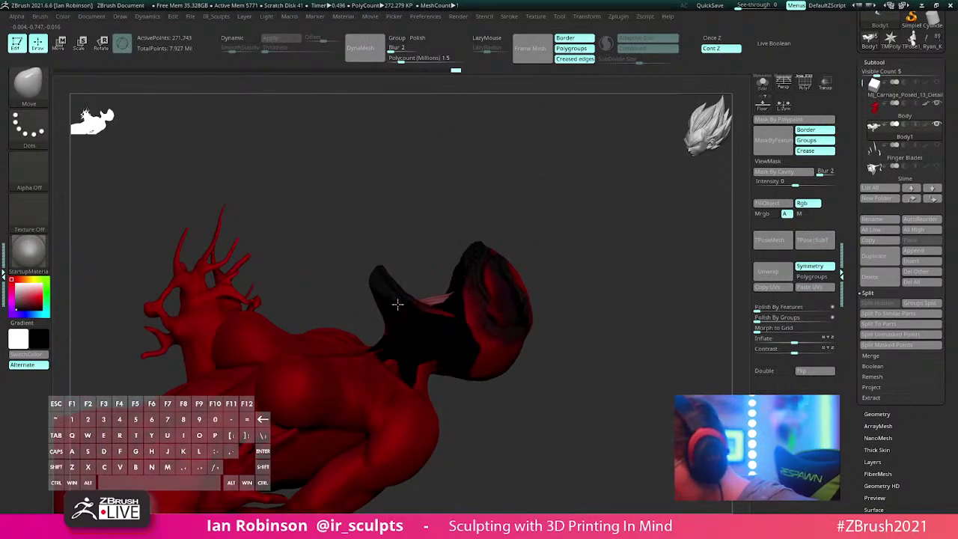
mouse_move(391, 337)
right_down()
mouse_move(543, 207)
mouse_move(429, 319)
right_up()
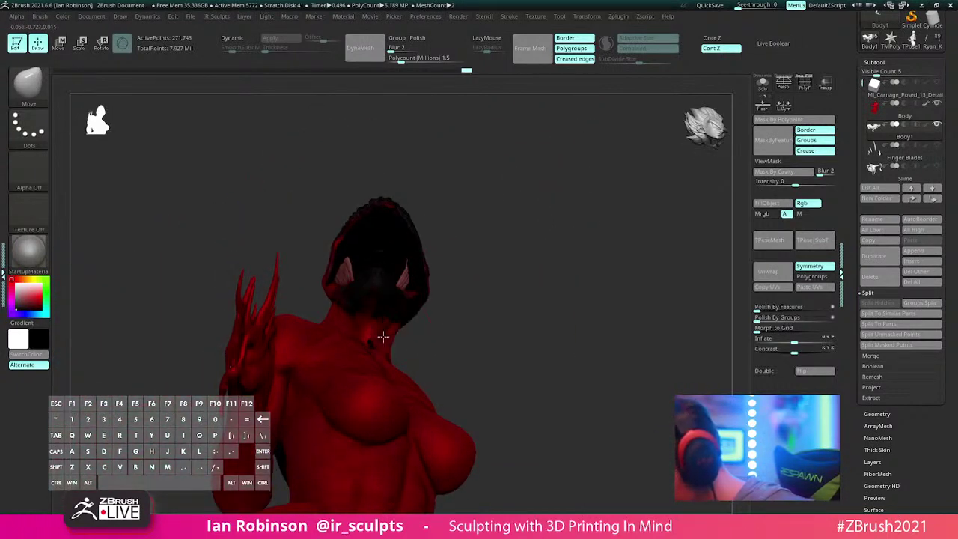
mouse_move(382, 345)
right_down()
mouse_move(488, 242)
mouse_move(592, 216)
mouse_move(506, 246)
right_up()
mouse_move(429, 322)
right_down()
mouse_move(562, 172)
mouse_move(440, 320)
right_up()
mouse_move(566, 203)
right_down()
mouse_move(599, 227)
mouse_move(404, 255)
mouse_move(566, 175)
right_up()
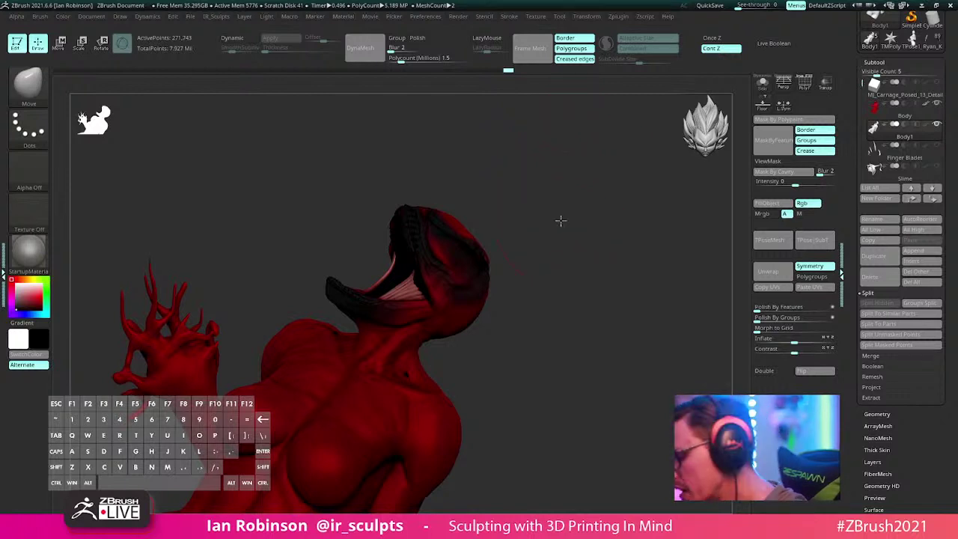
Step: Fit the duplicate's head and jaw hinges inside the original head from both sides with the Move brush
mouse_move(560, 220)
mouse_down()
mouse_move(561, 205)
mouse_move(420, 293)
mouse_up()
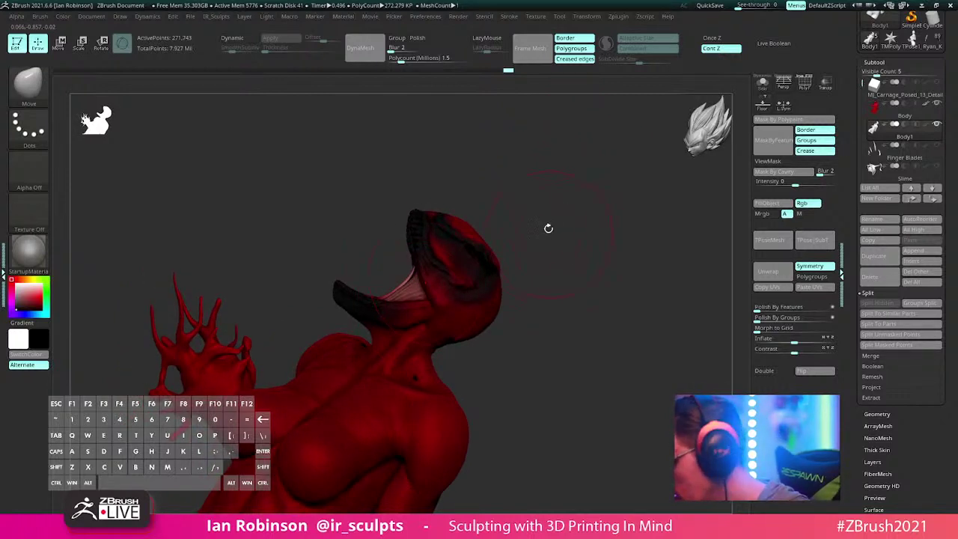
drag(547, 227, 441, 233)
mouse_move(516, 186)
mouse_down()
mouse_move(571, 187)
mouse_move(539, 224)
mouse_up()
drag(461, 189, 365, 294)
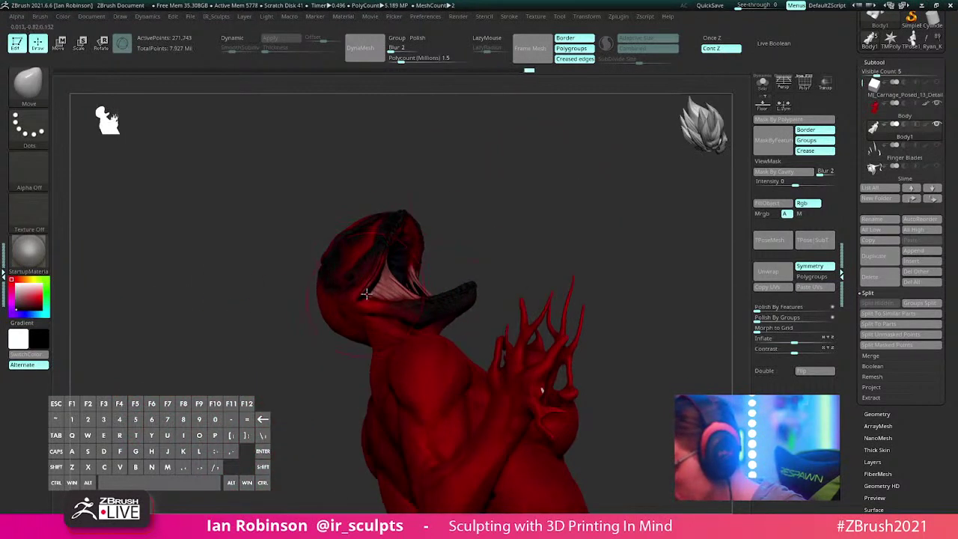
mouse_move(452, 202)
mouse_down()
mouse_move(487, 197)
mouse_move(500, 257)
mouse_move(520, 237)
mouse_move(464, 280)
mouse_move(457, 364)
mouse_up()
Step: Push the duplicate's protruding inner thighs and crotch inside the red legs with the Move brush
mouse_move(499, 331)
mouse_down()
mouse_move(571, 207)
mouse_move(549, 192)
mouse_move(595, 186)
mouse_move(570, 226)
mouse_move(582, 302)
mouse_move(556, 262)
mouse_move(511, 329)
mouse_move(488, 330)
mouse_move(366, 385)
mouse_up()
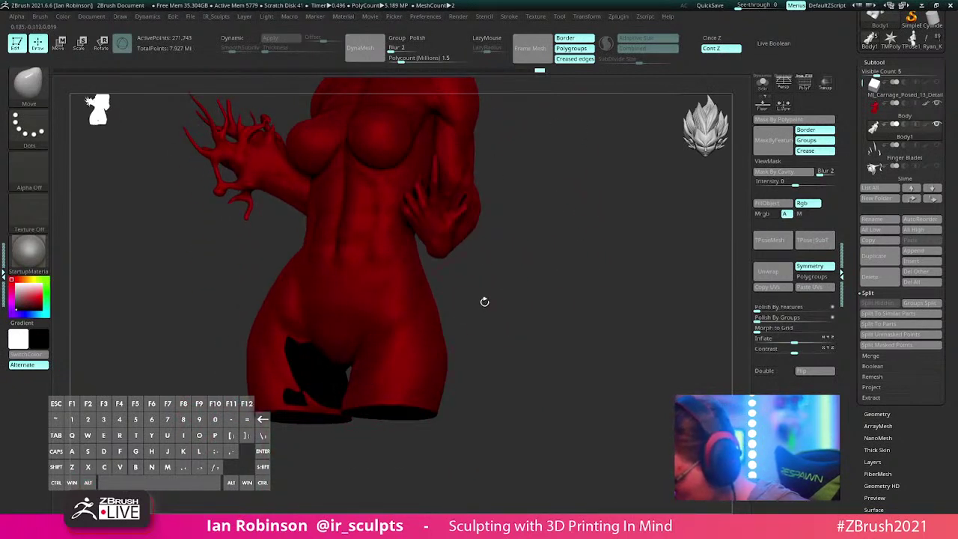
drag(484, 301, 342, 394)
drag(469, 299, 374, 344)
drag(306, 382, 300, 362)
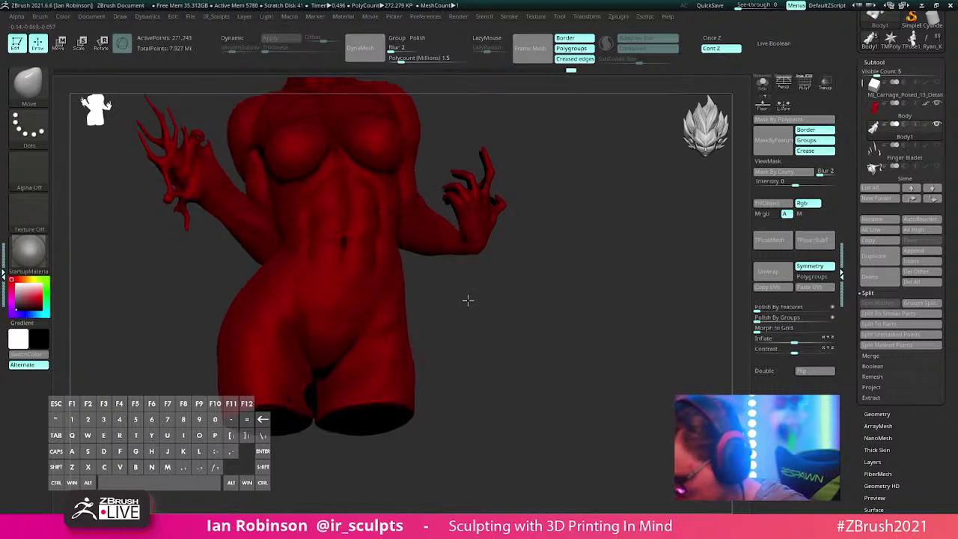
drag(468, 299, 308, 406)
drag(481, 308, 318, 407)
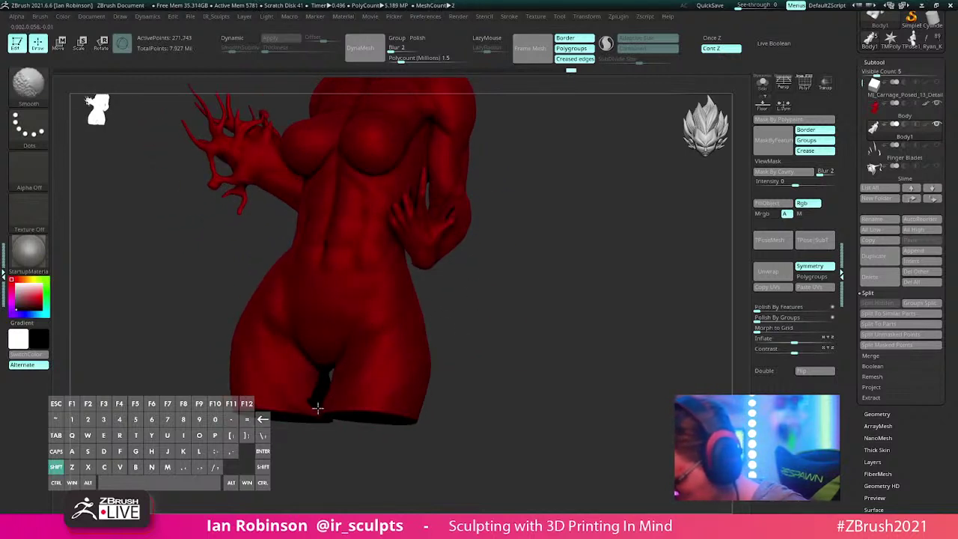
Step: Clean up the duplicate's geometry in the gap between the thighs with small Move and Smooth adjustments
mouse_move(442, 314)
mouse_down()
mouse_move(487, 318)
mouse_move(442, 312)
mouse_up()
drag(308, 436, 317, 387)
key(shift)
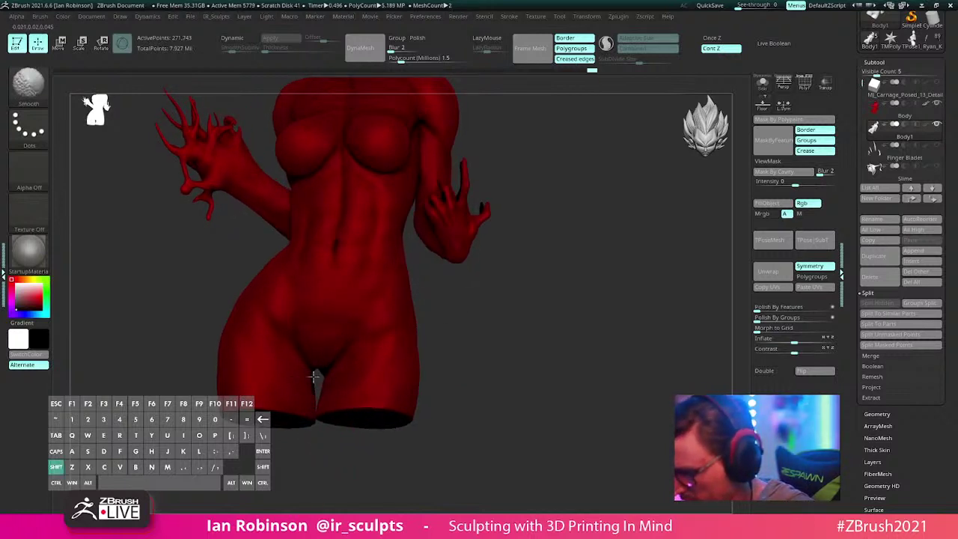
drag(531, 316, 524, 328)
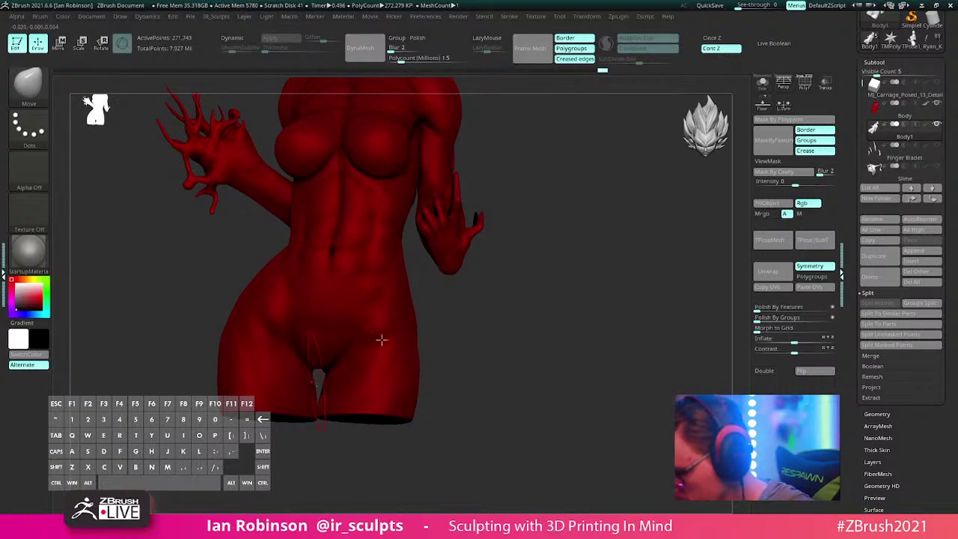
drag(467, 322, 479, 319)
key(shift)
Step: Push the duplicate's buttocks and lower back inside the red surface, smoothing beside the raised arm
mouse_move(322, 393)
mouse_down()
mouse_move(421, 337)
mouse_move(496, 338)
mouse_move(543, 317)
mouse_move(363, 380)
mouse_move(499, 330)
mouse_up()
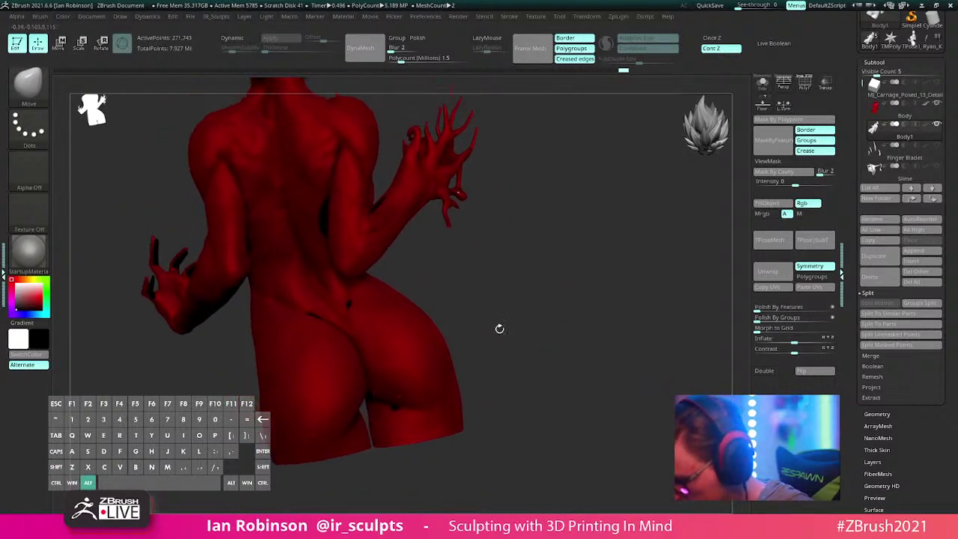
mouse_move(396, 404)
mouse_down()
mouse_move(500, 287)
mouse_move(384, 255)
mouse_up()
mouse_move(335, 235)
shift+mouse_down()
mouse_move(344, 191)
mouse_move(343, 199)
mouse_move(456, 242)
mouse_move(349, 293)
mouse_move(472, 277)
mouse_move(299, 255)
shift+mouse_up()
mouse_move(339, 223)
mouse_down()
mouse_move(455, 184)
mouse_move(496, 199)
mouse_move(317, 312)
mouse_move(257, 449)
mouse_up()
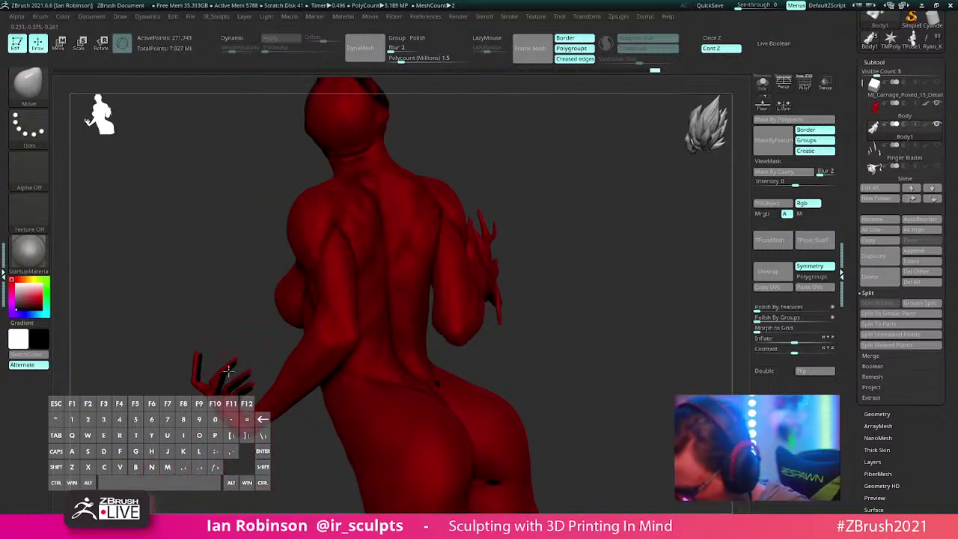
Step: Hide the duplicate's lowered hand with a lasso selection, delete the hidden geometry and close the resulting hole
click(804, 83)
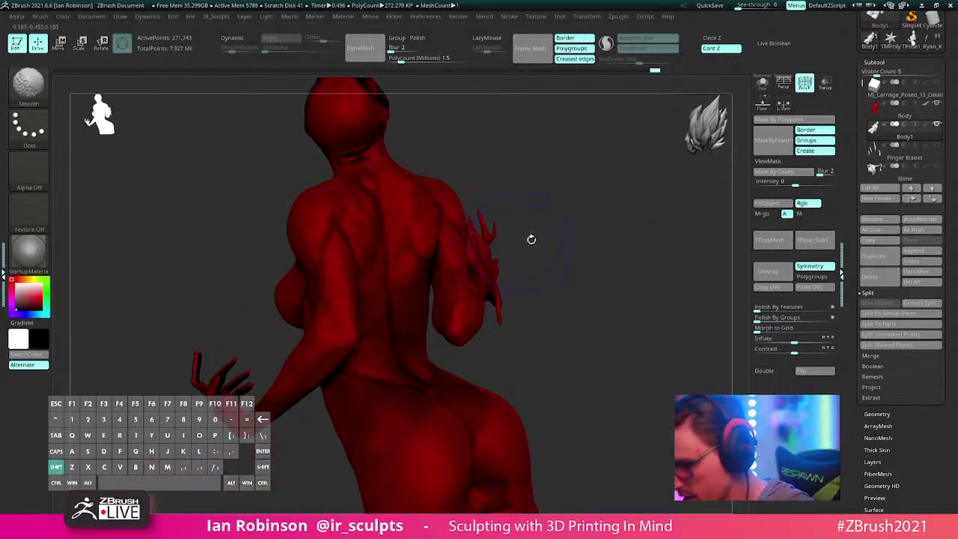
drag(576, 254, 549, 292)
key(shift+f)
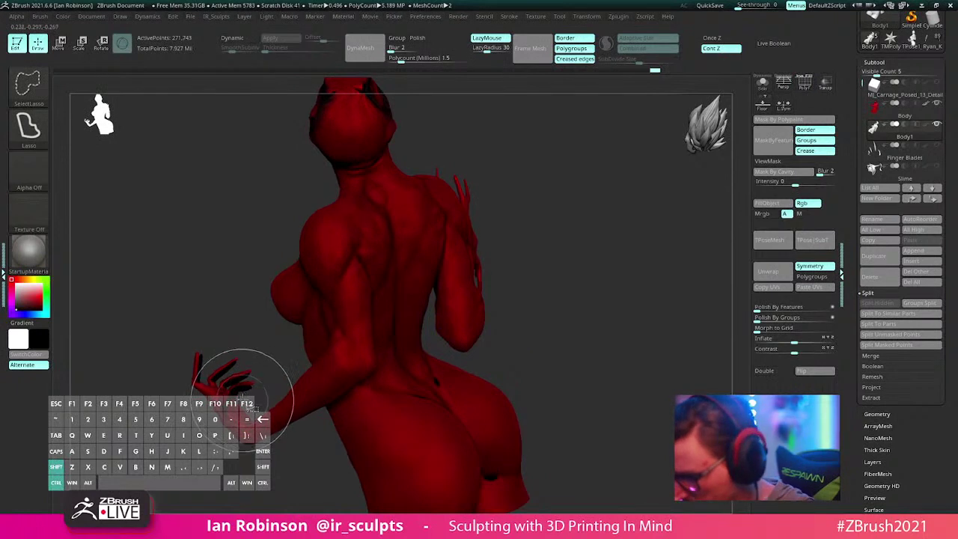
mouse_move(244, 400)
ctrl+alt+shift+mouse_down()
mouse_move(169, 306)
mouse_move(279, 402)
mouse_move(265, 397)
ctrl+alt+shift+mouse_up()
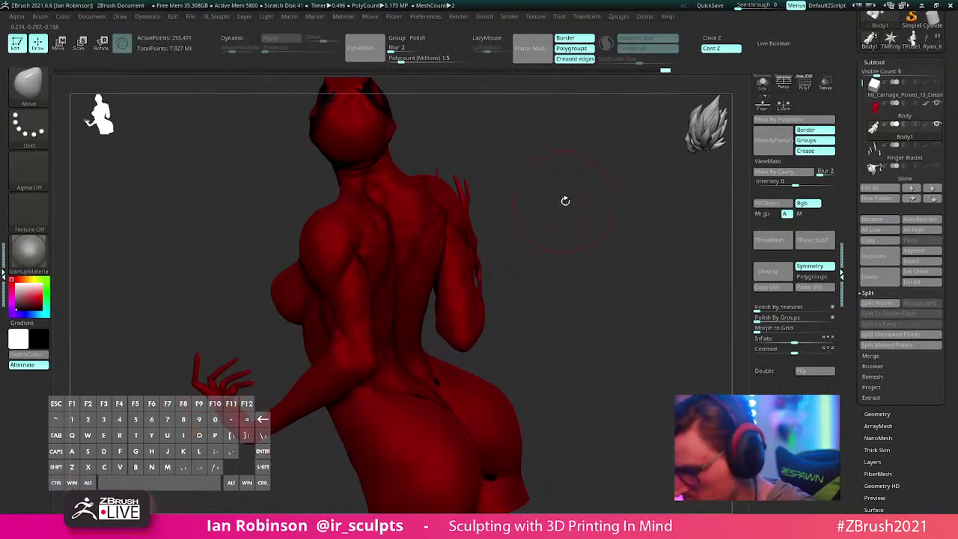
key(2)
click(623, 239)
click(623, 248)
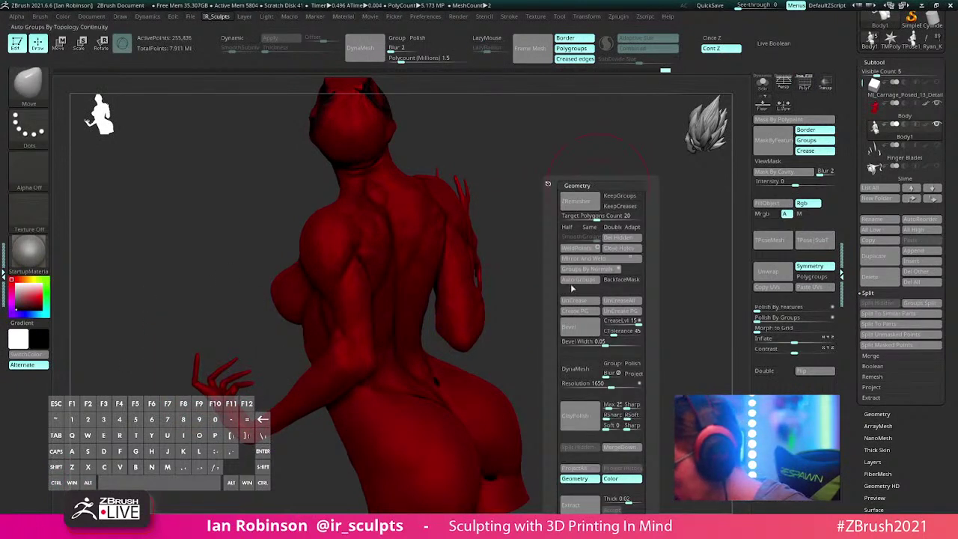
Step: Fit the duplicate's closed wrist end and forearm inside the original's lowered arm
mouse_move(500, 262)
mouse_down()
mouse_move(533, 242)
mouse_move(596, 289)
mouse_move(592, 277)
mouse_move(658, 250)
mouse_move(623, 264)
mouse_move(601, 244)
mouse_move(571, 286)
mouse_move(459, 380)
mouse_up()
key(shift)
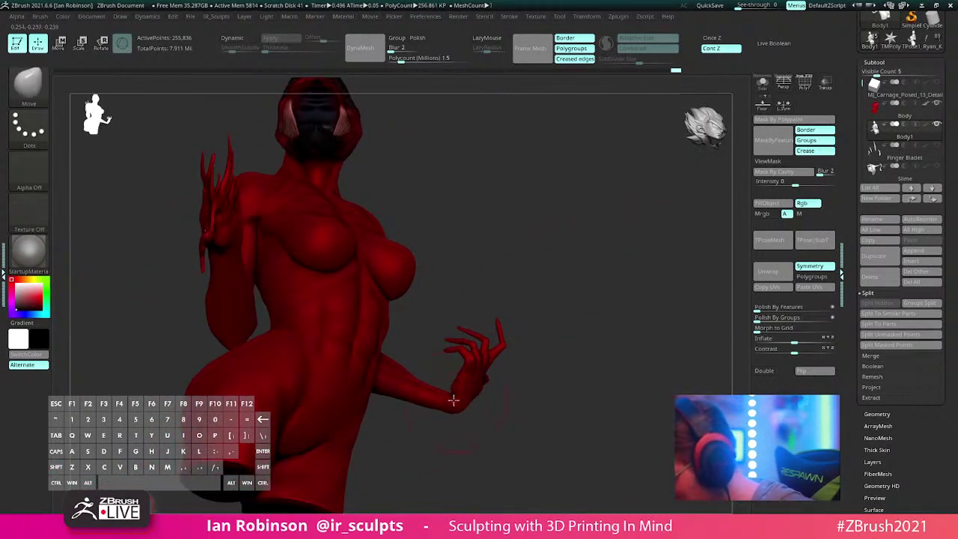
drag(480, 258, 415, 307)
key(shift)
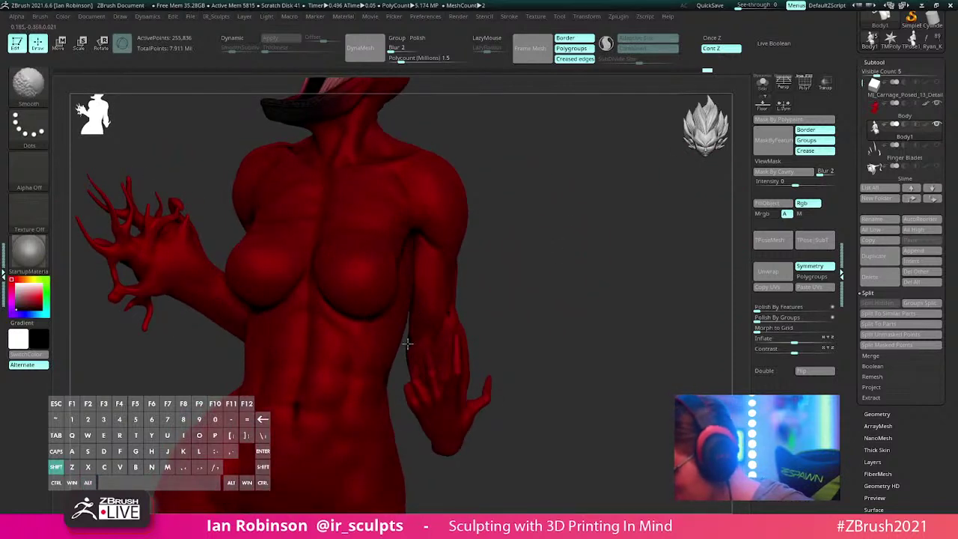
Step: Adjust the duplicate's torso side, back and lowered forearm with the Move brush so they stay beneath the red body
mouse_move(412, 266)
mouse_down()
mouse_move(442, 267)
mouse_move(581, 363)
mouse_move(500, 423)
mouse_up()
drag(381, 433, 318, 345)
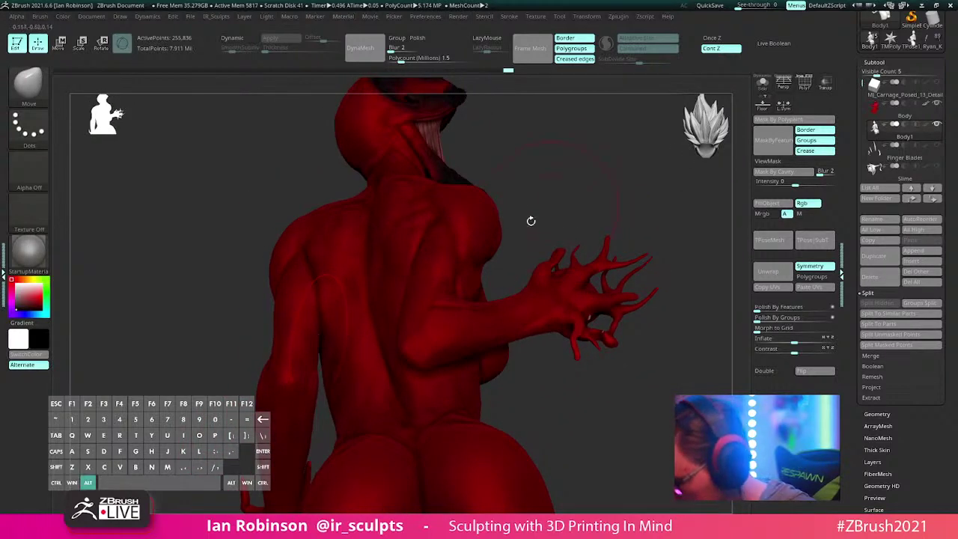
drag(531, 218, 362, 398)
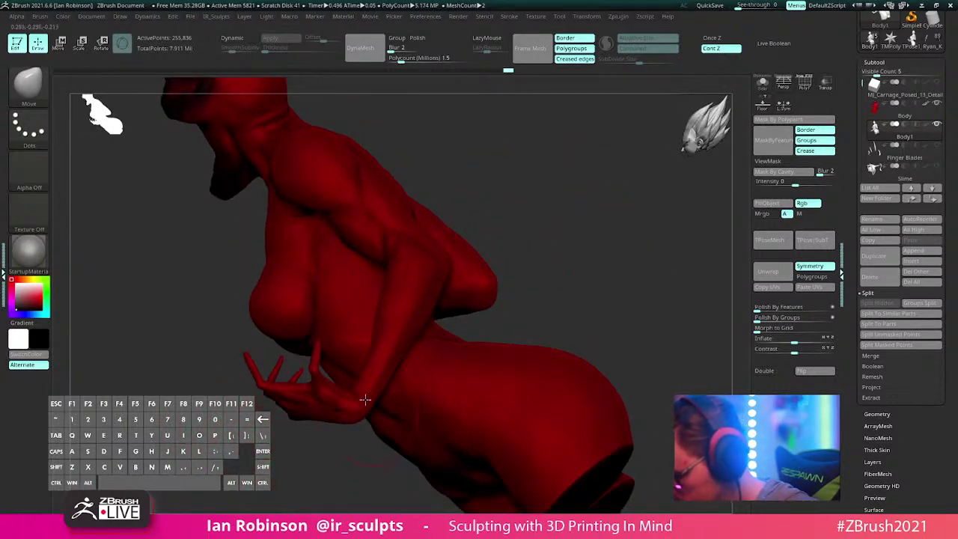
drag(586, 272, 618, 253)
Step: Turn off polypaint display on the subtools, fill the duplicate body with black and switch the active colour to white
shift+click(925, 104)
drag(662, 225, 624, 112)
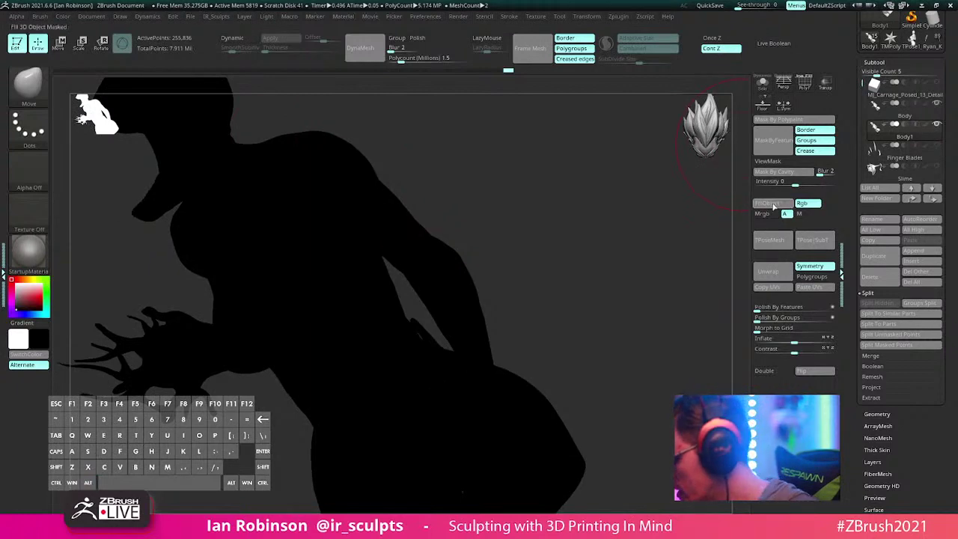
key(b)
key(p)
key(a)
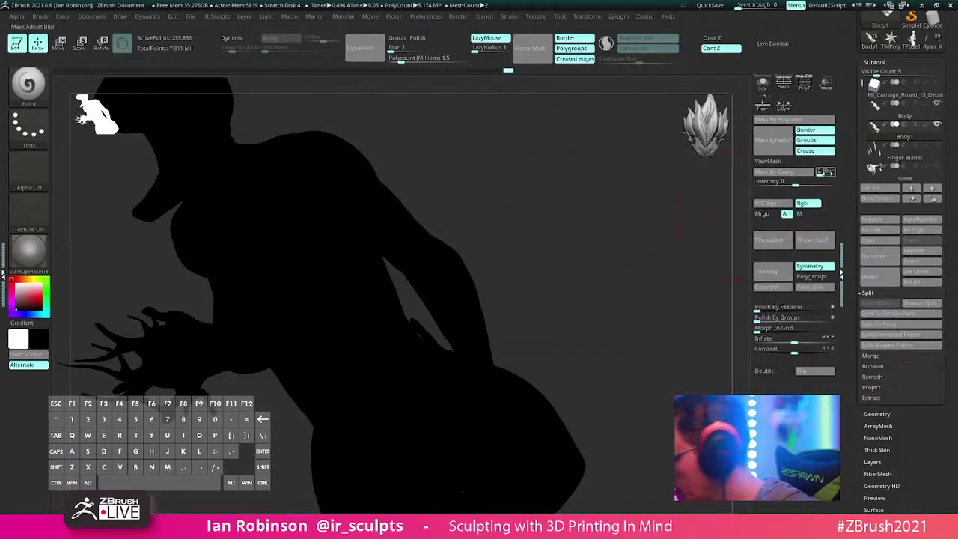
click(62, 16)
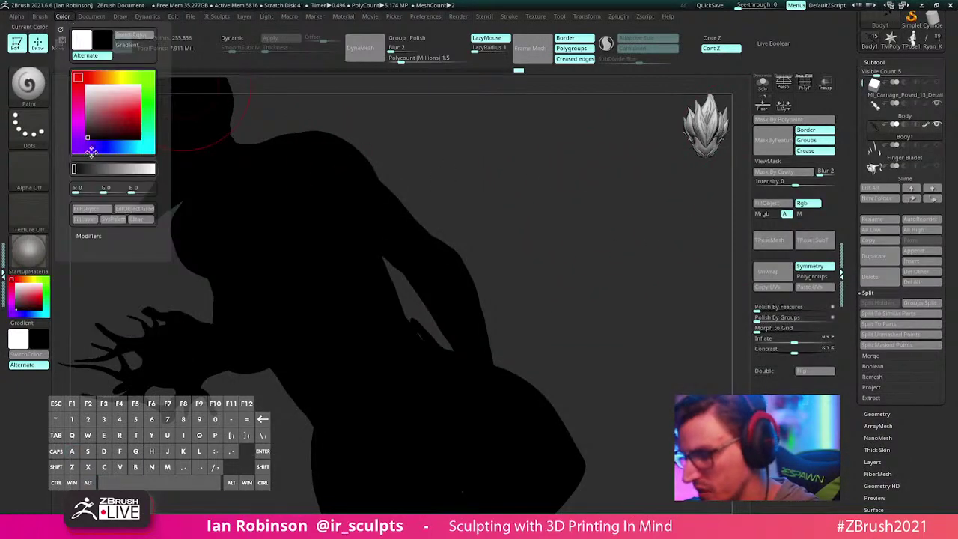
click(99, 212)
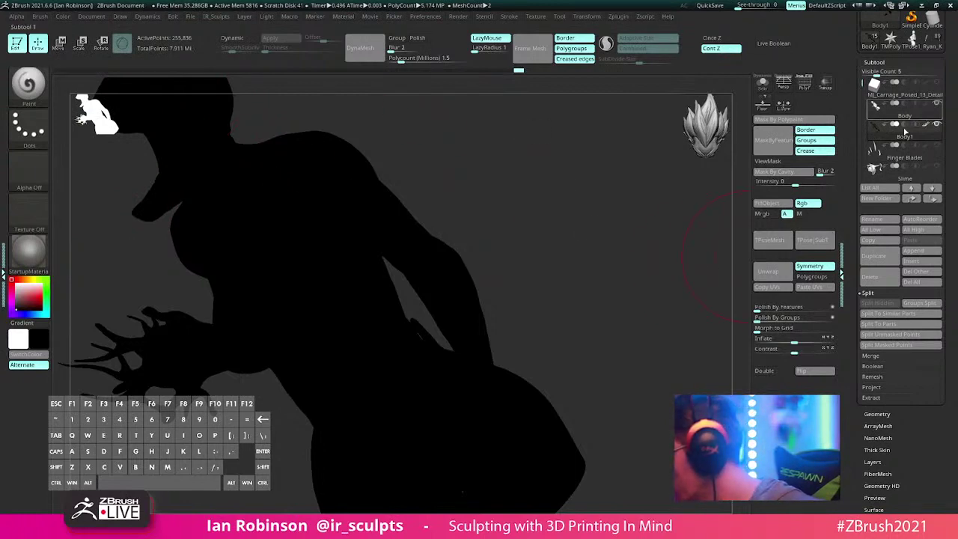
click(20, 339)
Step: Switch to the Move brush and push the black duplicate back beneath the original's inner mouth and throat surfaces
mouse_move(489, 194)
mouse_down()
mouse_move(599, 239)
mouse_move(564, 185)
mouse_move(577, 211)
mouse_move(569, 208)
mouse_move(535, 267)
mouse_move(466, 252)
mouse_up()
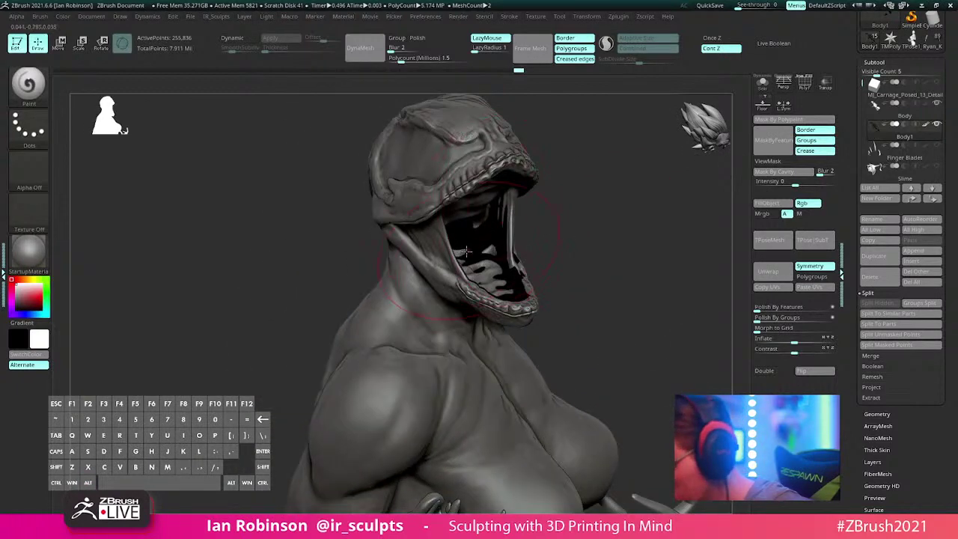
key(b)
key(m)
key(v)
key(shift)
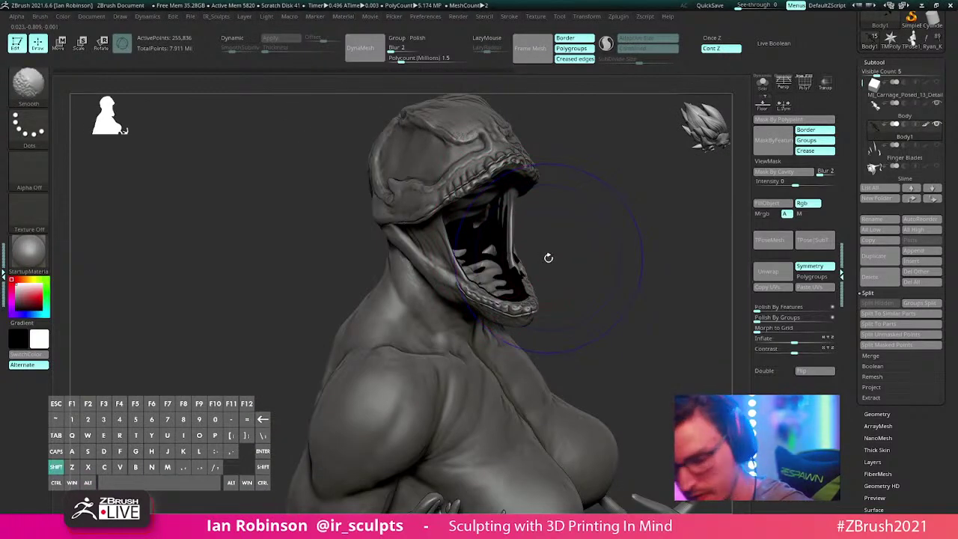
mouse_move(563, 248)
mouse_down()
mouse_move(505, 251)
mouse_move(576, 225)
mouse_move(514, 243)
mouse_up()
drag(575, 207, 488, 271)
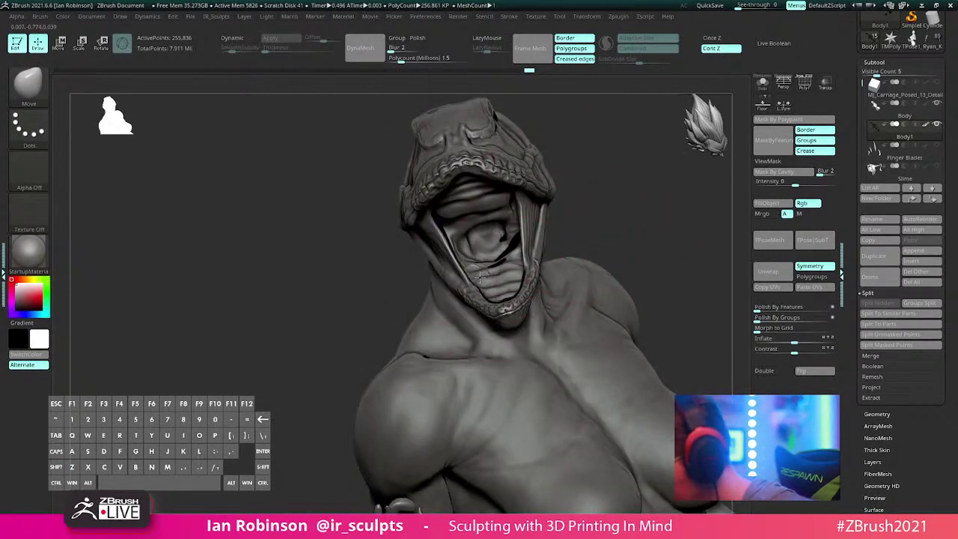
key(shift)
drag(581, 196, 509, 265)
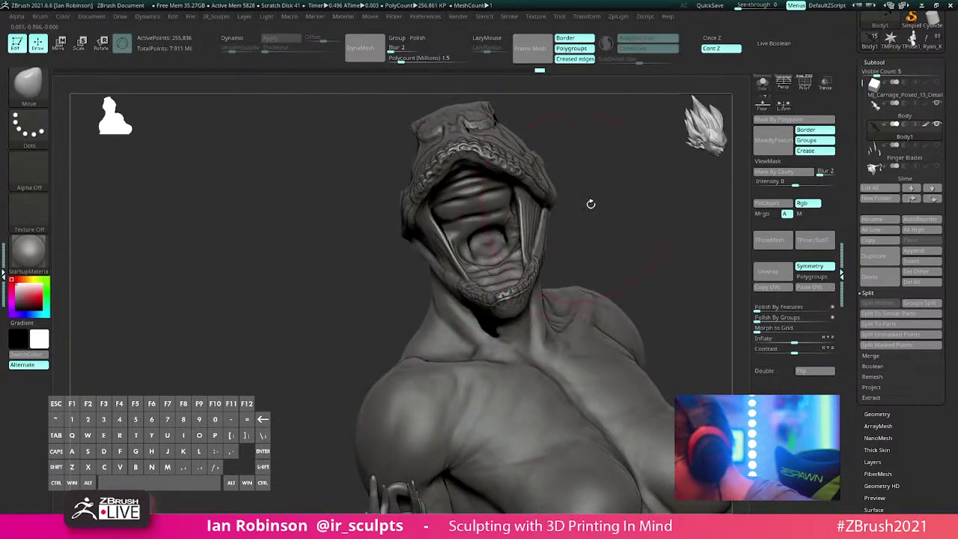
Step: Push the black duplicate beneath the original's cheek, lower jaw and under-chin surfaces with the Move brush
mouse_move(590, 203)
mouse_down()
mouse_move(470, 248)
mouse_move(535, 232)
mouse_up()
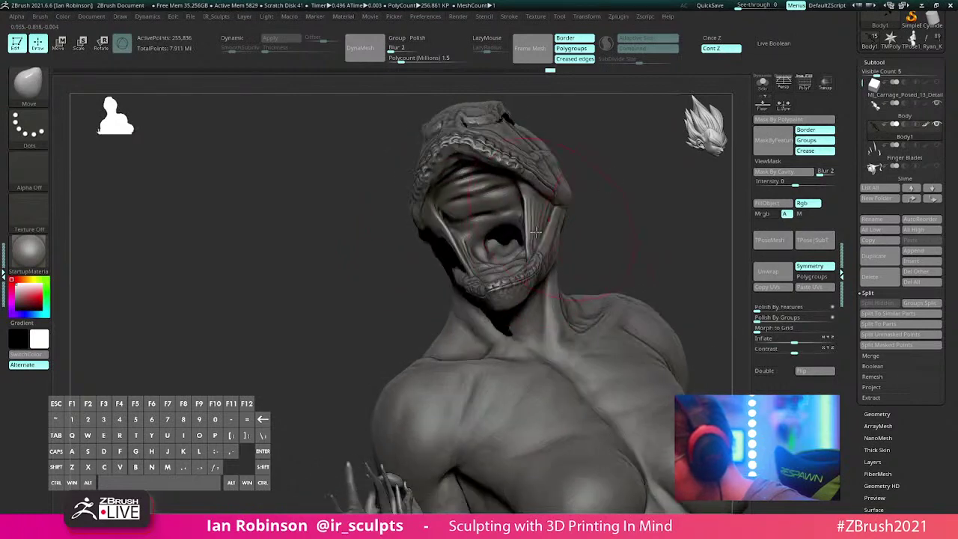
alt+drag(599, 185, 579, 215)
key(s)
mouse_move(589, 178)
mouse_down()
mouse_move(599, 163)
mouse_move(618, 166)
mouse_up()
shift+drag(453, 271, 448, 290)
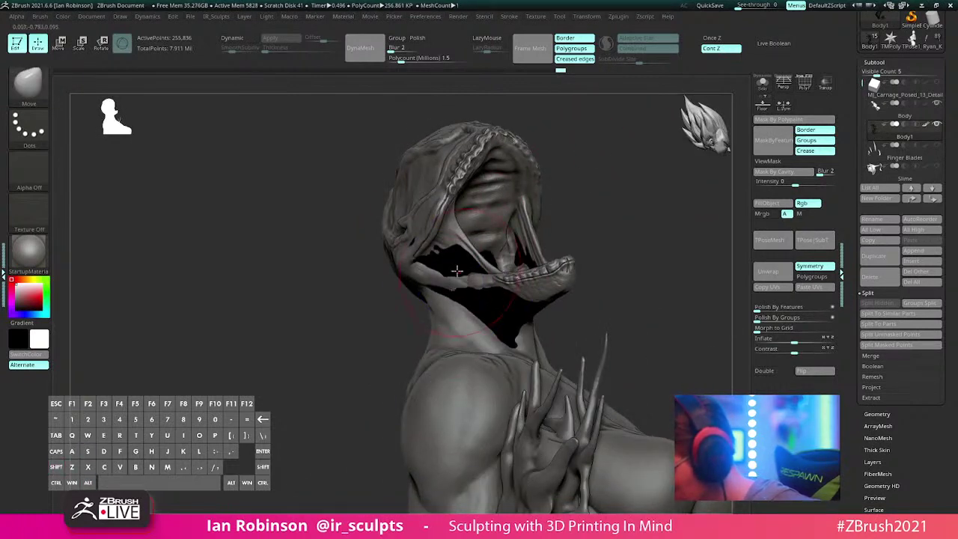
mouse_move(616, 190)
mouse_down()
mouse_move(572, 193)
mouse_move(641, 194)
mouse_move(506, 318)
mouse_up()
mouse_move(613, 260)
mouse_down()
mouse_move(595, 253)
mouse_move(552, 284)
mouse_up()
mouse_move(643, 223)
mouse_down()
mouse_move(636, 218)
mouse_move(605, 284)
mouse_move(551, 258)
mouse_move(597, 231)
mouse_move(496, 274)
mouse_up()
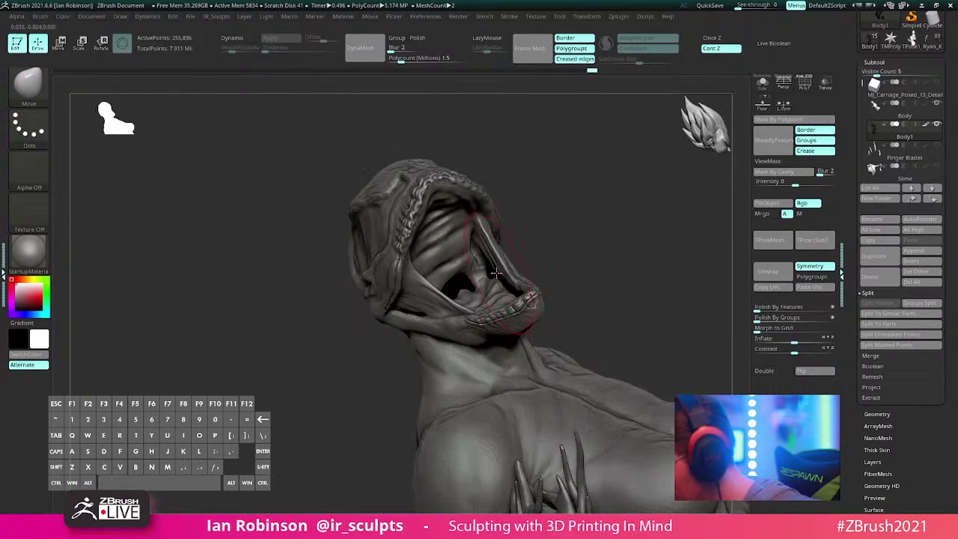
Step: Isolate the duplicate temporarily to examine the silhouette of its head, jaw and neck
drag(589, 224, 673, 157)
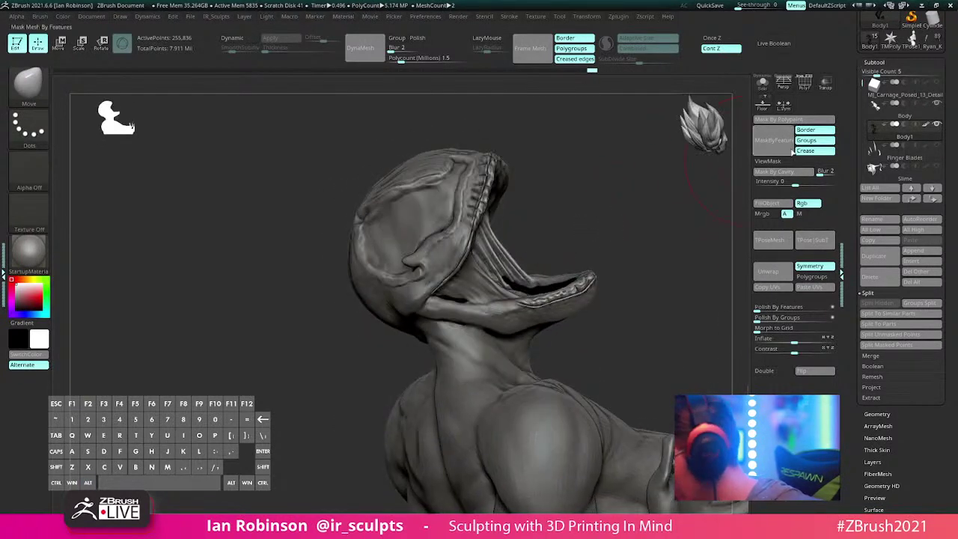
click(823, 84)
click(825, 85)
click(762, 83)
alt+drag(669, 198, 551, 194)
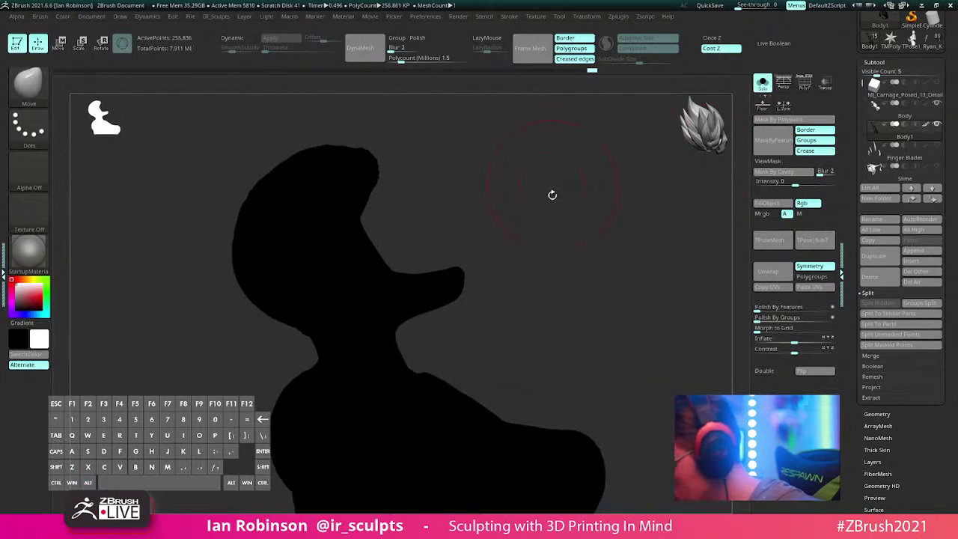
drag(501, 234, 489, 240)
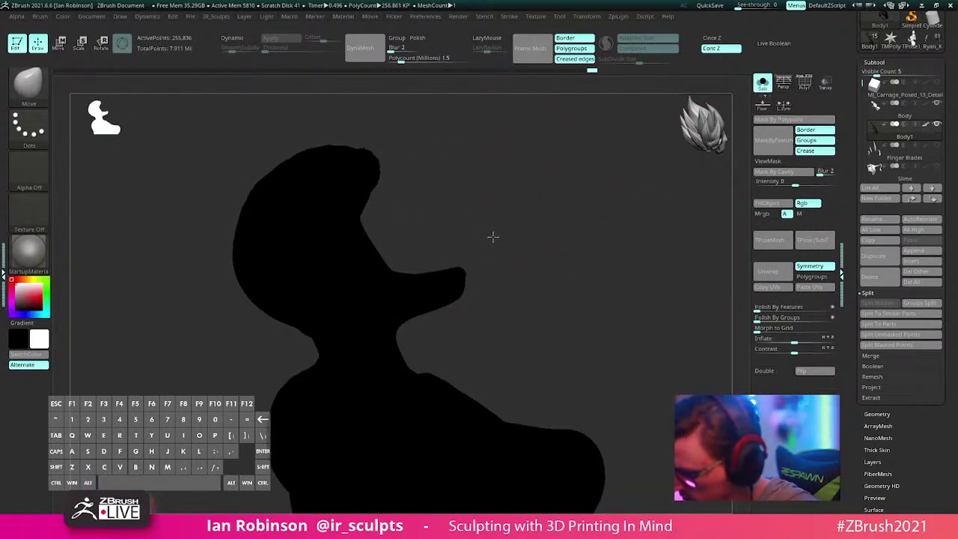
click(762, 84)
Step: Carve the duplicate down with the ClayBuildup brush wherever it pokes through the original's mouth, throat and neck
mouse_move(636, 194)
mouse_down()
mouse_move(590, 205)
mouse_move(586, 262)
mouse_move(541, 253)
mouse_move(528, 229)
mouse_move(573, 199)
mouse_move(568, 214)
mouse_move(484, 214)
mouse_move(494, 277)
mouse_move(541, 238)
mouse_move(445, 295)
mouse_up()
key(s)
key(b)
key(c)
key(b)
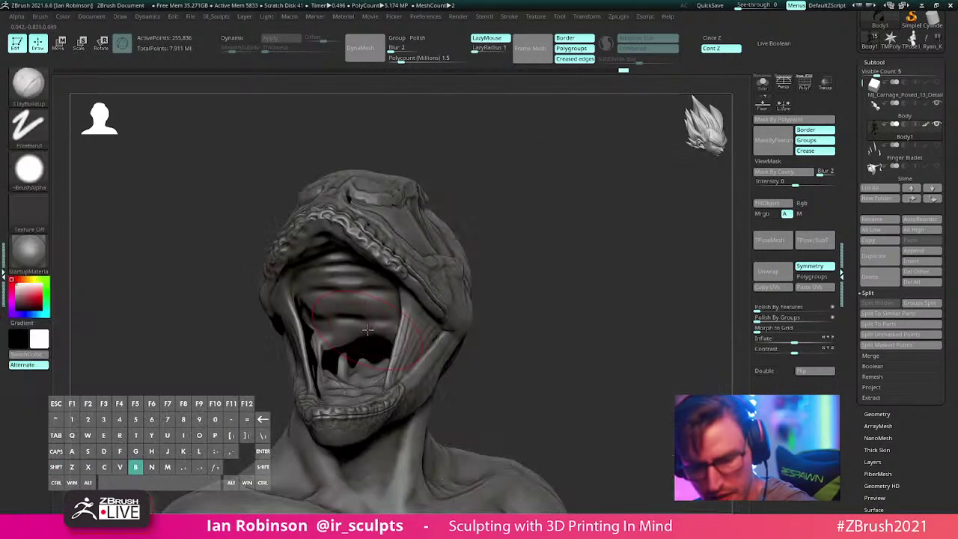
mouse_move(367, 339)
alt+mouse_down()
mouse_move(364, 364)
mouse_move(328, 374)
alt+mouse_up()
key(s)
drag(565, 216, 488, 212)
mouse_move(316, 371)
alt+mouse_down()
mouse_move(297, 311)
mouse_move(298, 397)
mouse_move(290, 303)
mouse_move(309, 334)
alt+mouse_up()
drag(518, 189, 570, 212)
mouse_move(355, 372)
alt+mouse_down()
mouse_move(349, 350)
mouse_move(377, 348)
mouse_move(372, 374)
alt+mouse_up()
drag(483, 317, 537, 320)
mouse_move(435, 460)
alt+mouse_down()
mouse_move(442, 451)
mouse_move(449, 464)
alt+mouse_up()
alt+drag(418, 416, 414, 383)
alt+drag(331, 375, 325, 369)
alt+drag(507, 323, 522, 218)
Step: Save the Carnage figure's tool to disk
drag(946, 55, 944, 115)
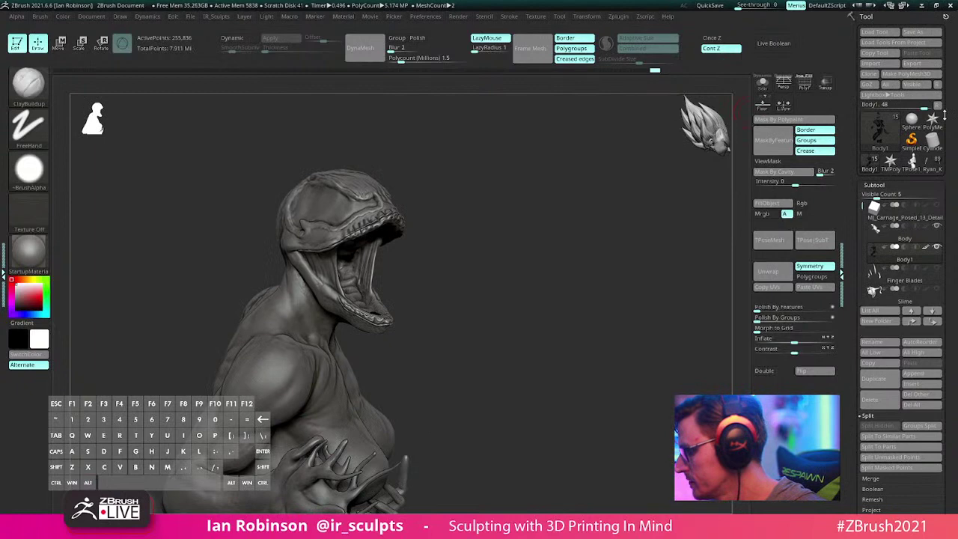
click(925, 33)
key(Return)
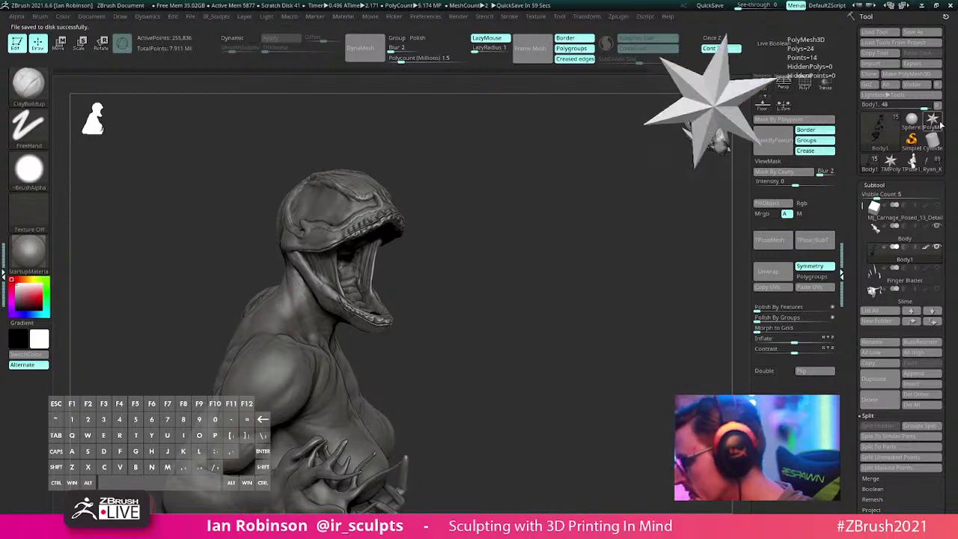
Step: Start loading another tool and search the 2TB Storage (F:) drive for "slimer"
click(874, 31)
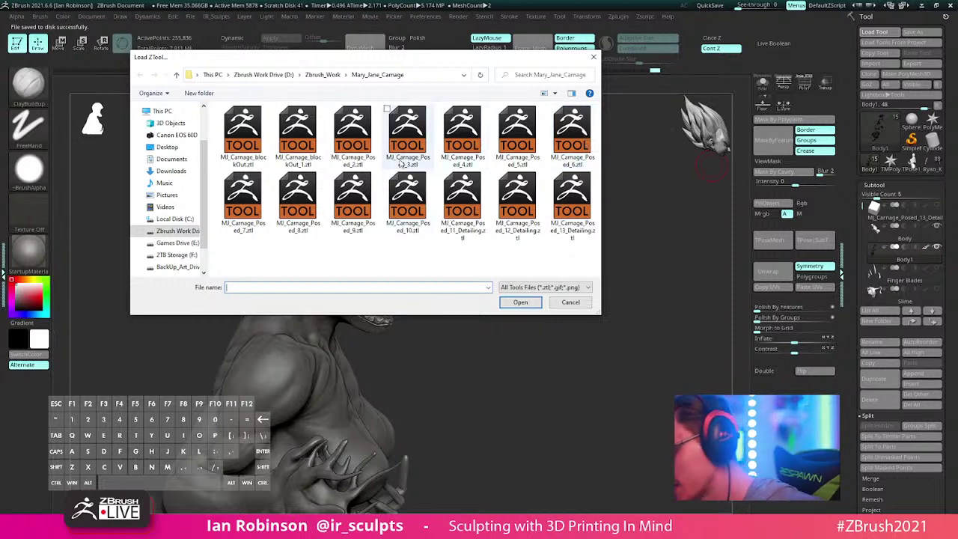
click(174, 256)
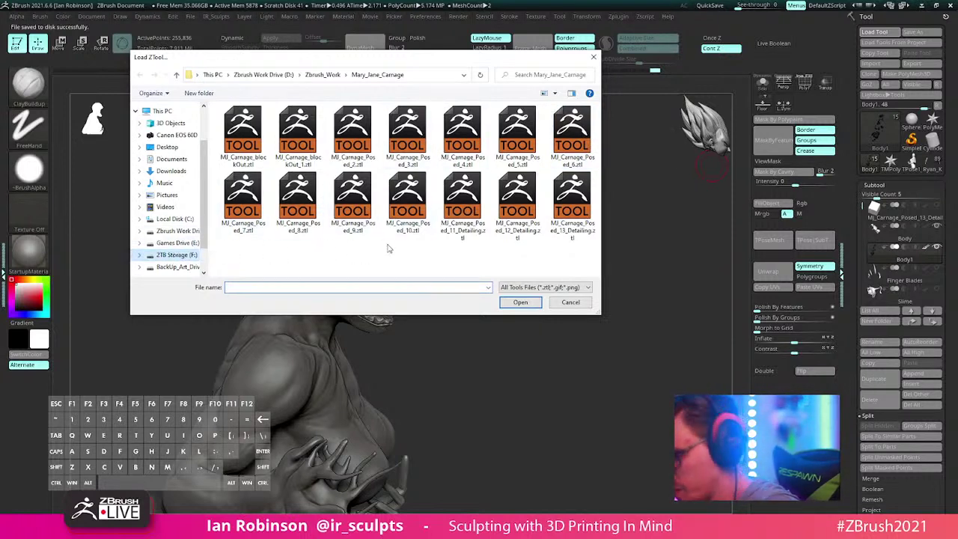
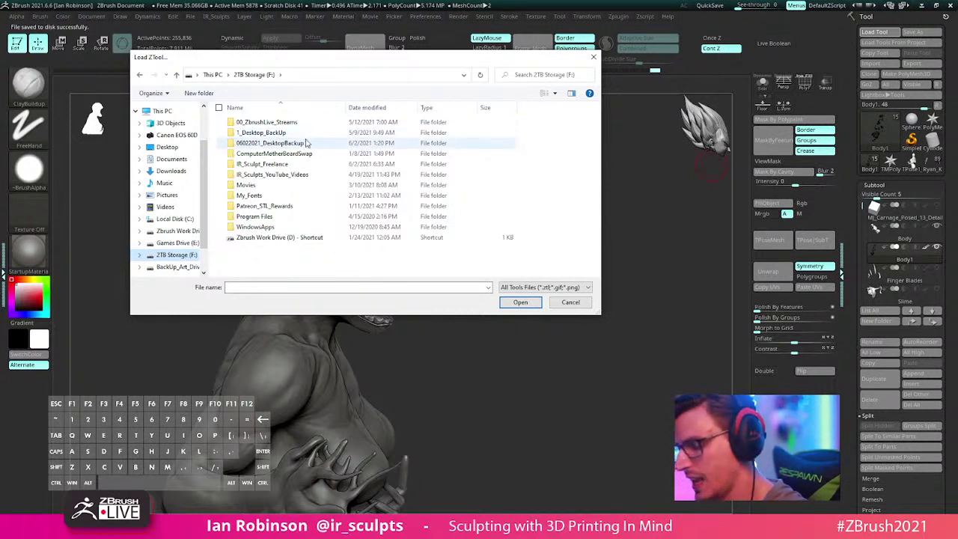
click(527, 75)
text(a)
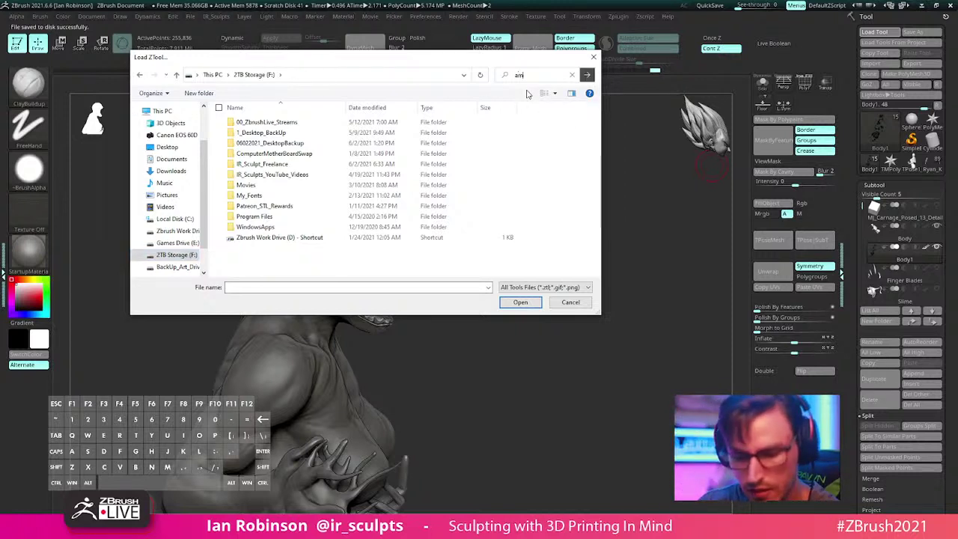
text(limer)
key(Return)
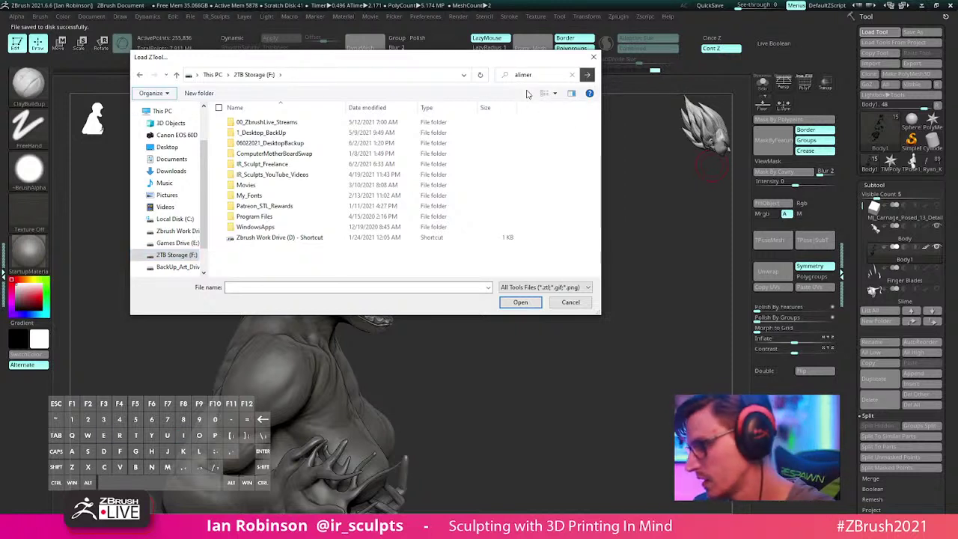
drag(543, 78, 472, 79)
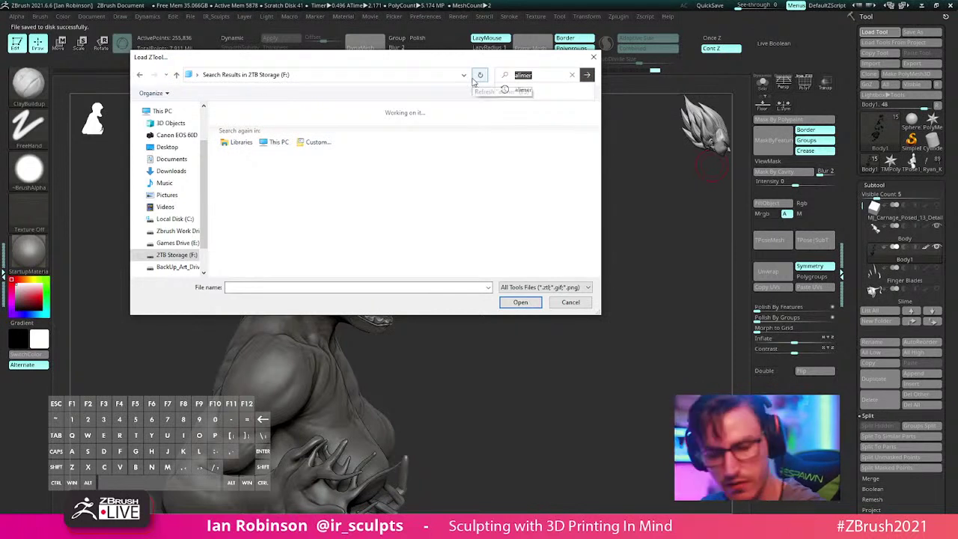
text(sllimer)
key(Return)
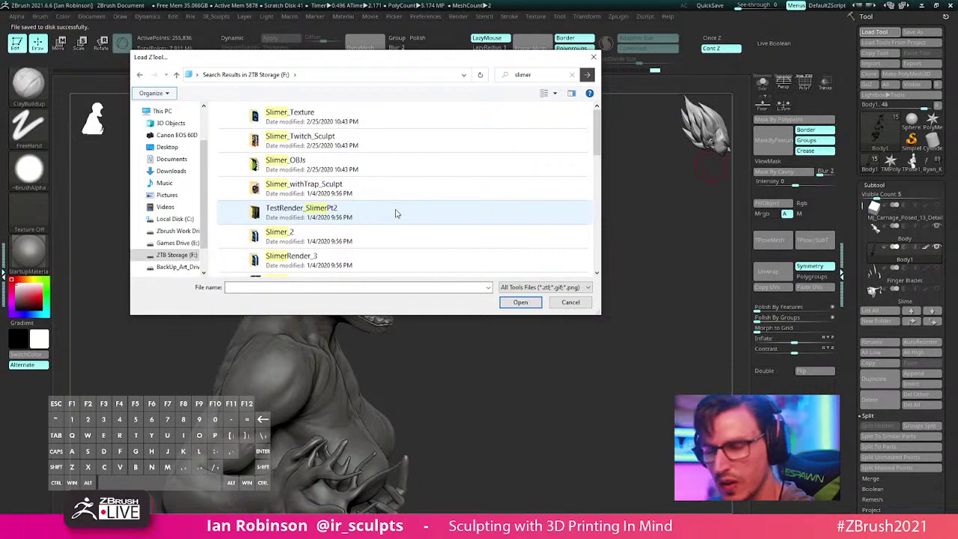
Step: Load the tool file Merged_Slimer_TwitchScuplt_PT3-08.ZTL from the matching files
scroll(410, 210, down, 5)
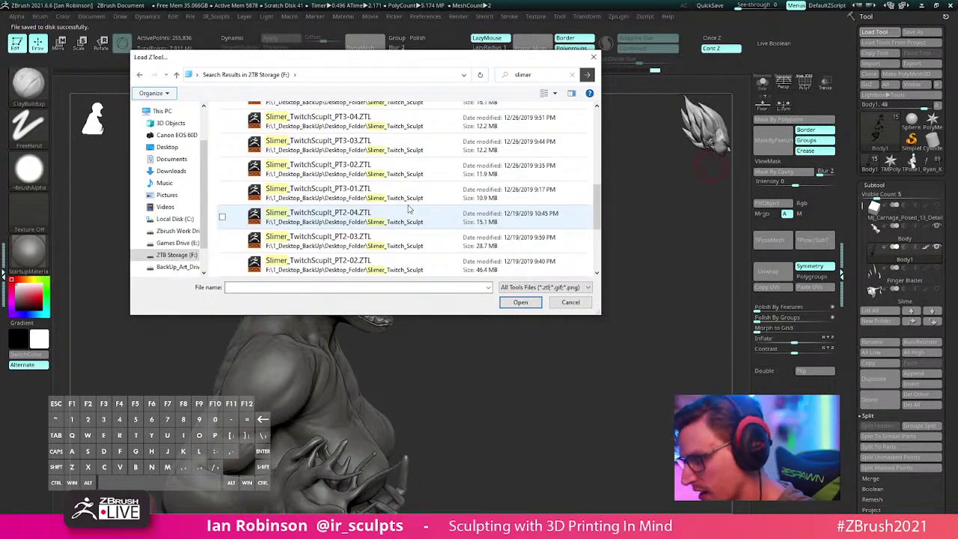
scroll(409, 211, down, 3)
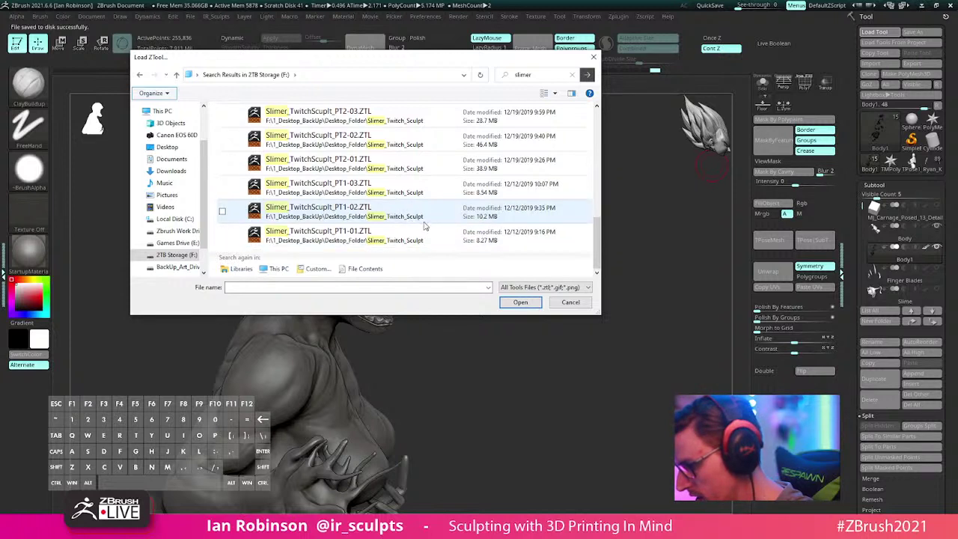
click(446, 234)
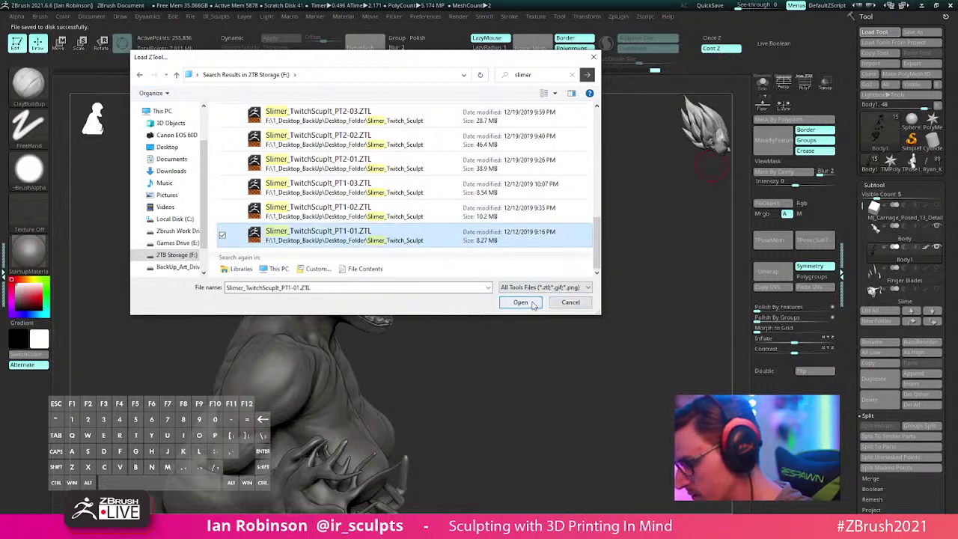
scroll(431, 166, up, 5)
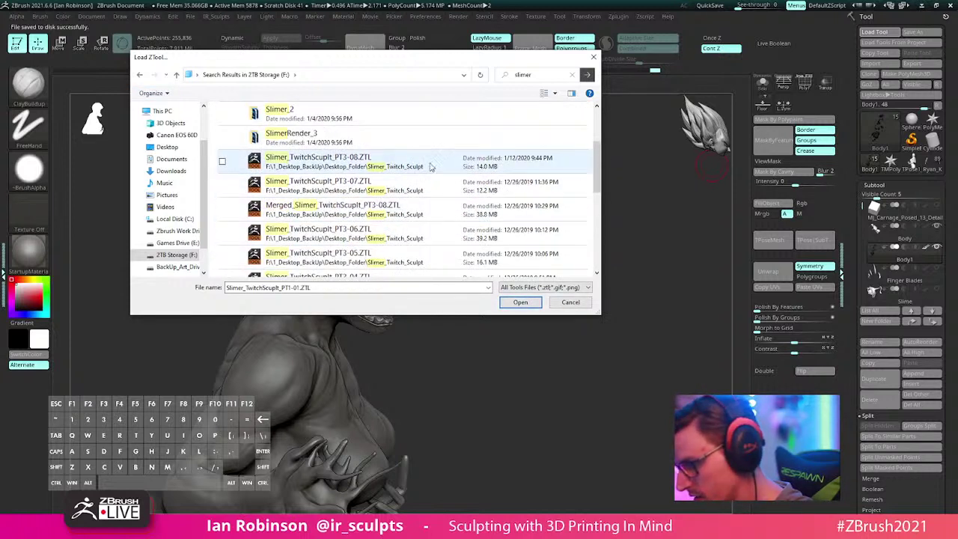
click(522, 303)
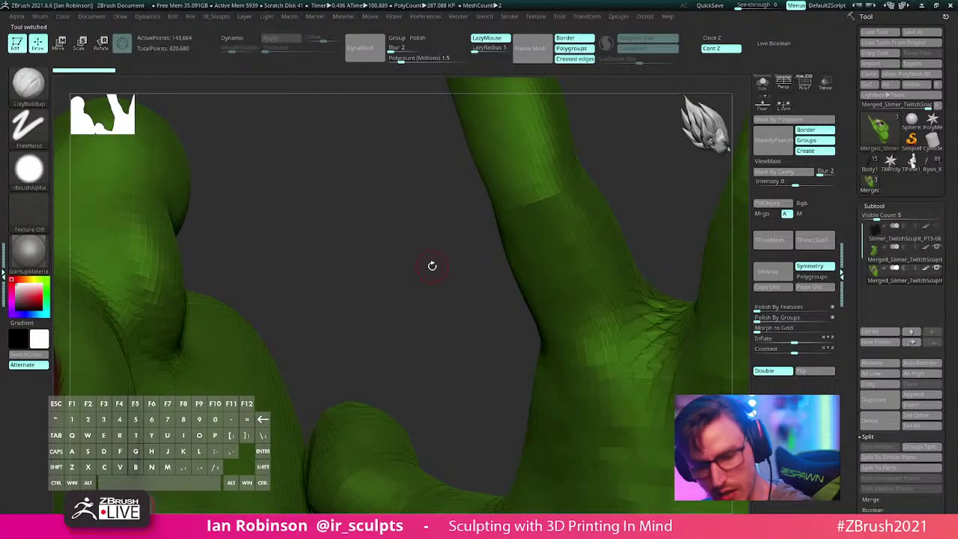
Step: Show the hidden black base subtool and check the Slimer model's wireframe
drag(574, 264, 454, 292)
click(936, 229)
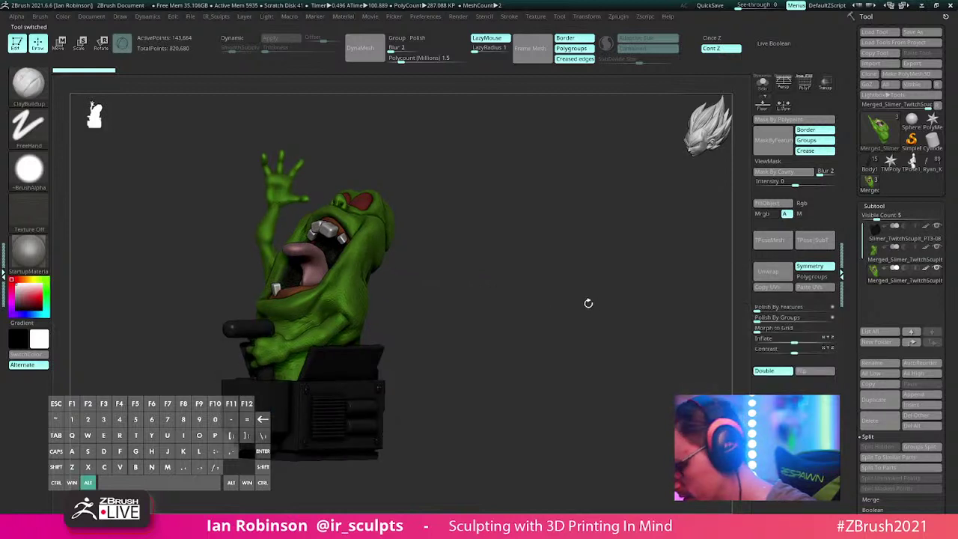
drag(589, 302, 562, 327)
key(shift+f)
key(shift+f)
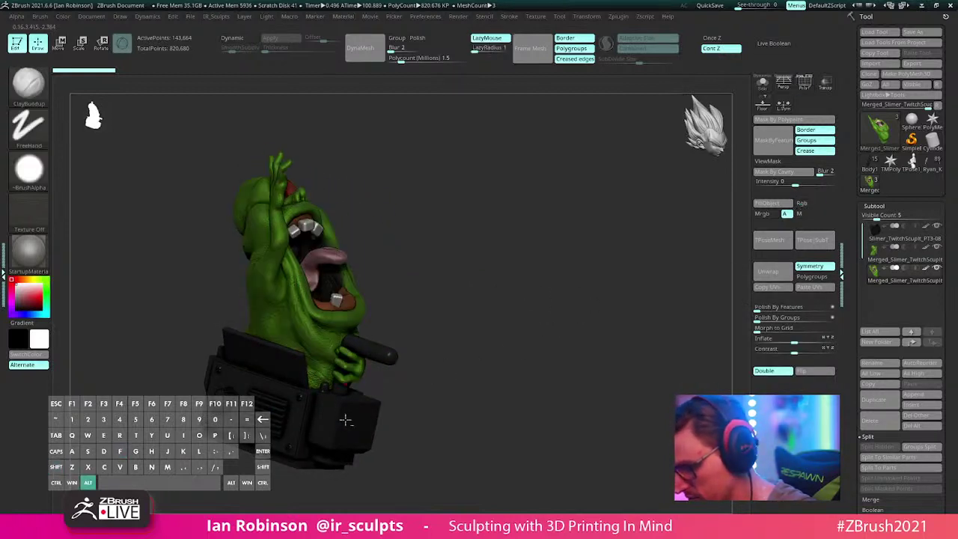
Step: Select the black base subtool, check its wireframe and examine the Slimer model from several sides
alt+click(345, 420)
key(shift+f)
key(shift+f)
drag(491, 402, 434, 389)
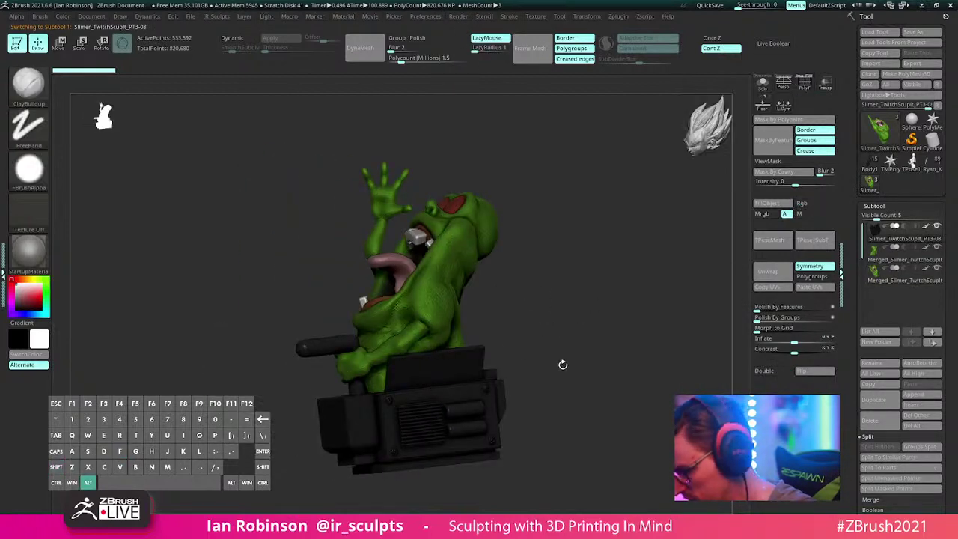
drag(562, 363, 522, 357)
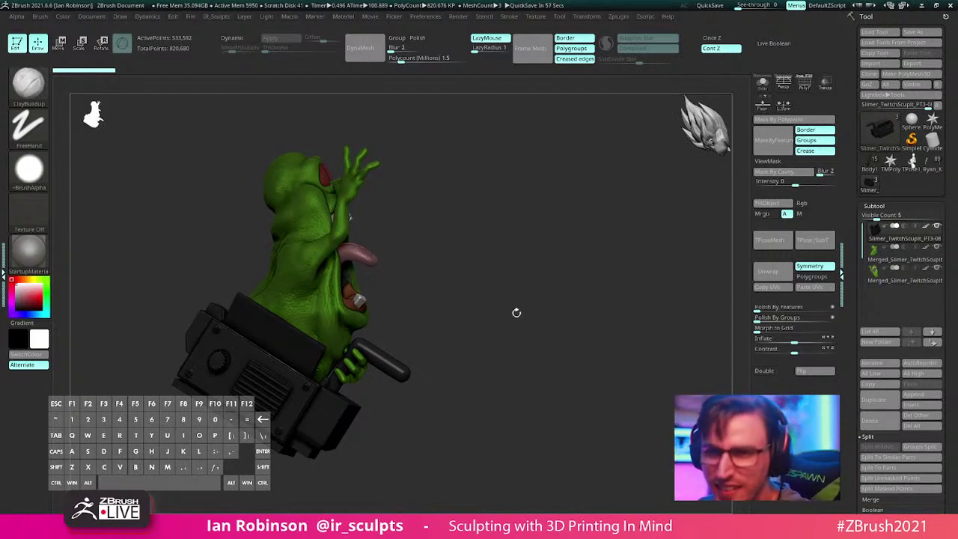
drag(577, 281, 546, 274)
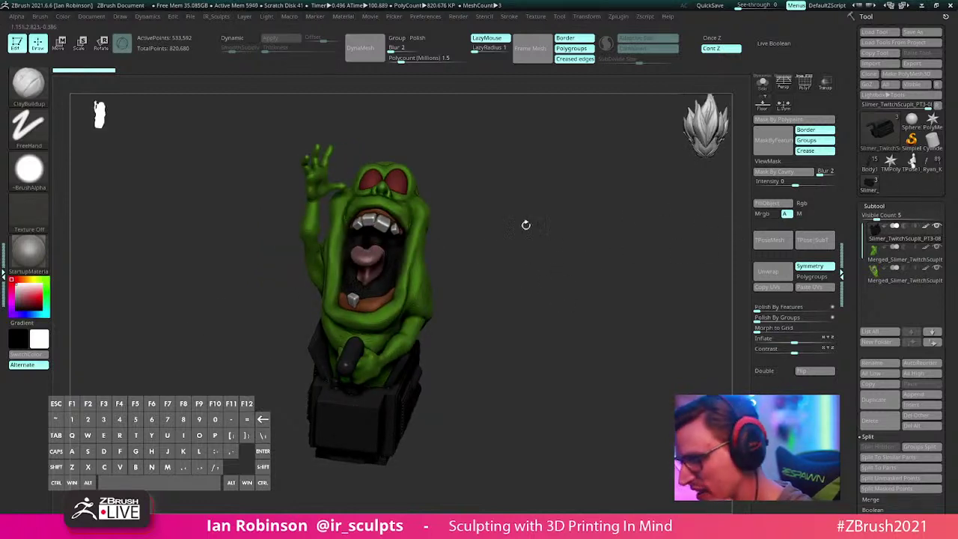
drag(523, 222, 546, 227)
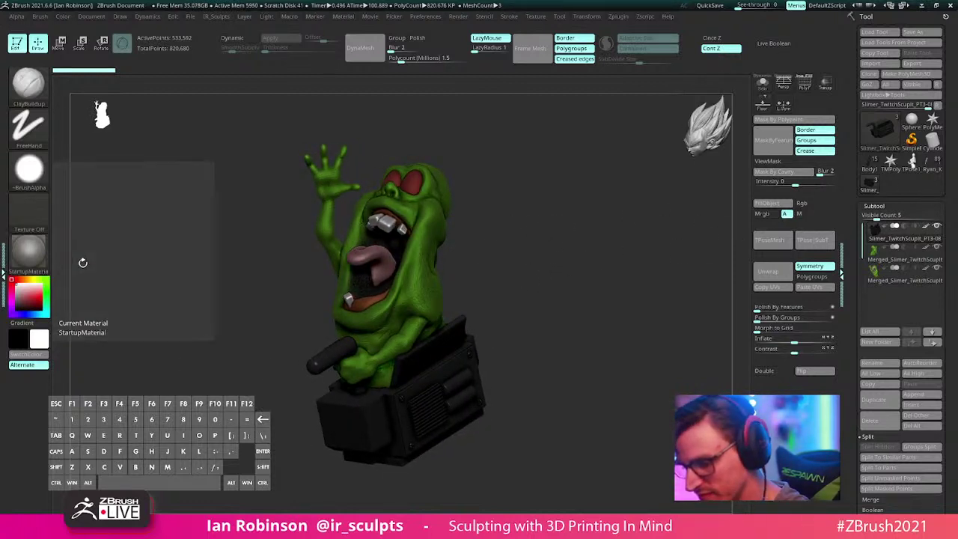
Step: Set the display material to SkinShade4 and view the Slimer model from the front
click(30, 254)
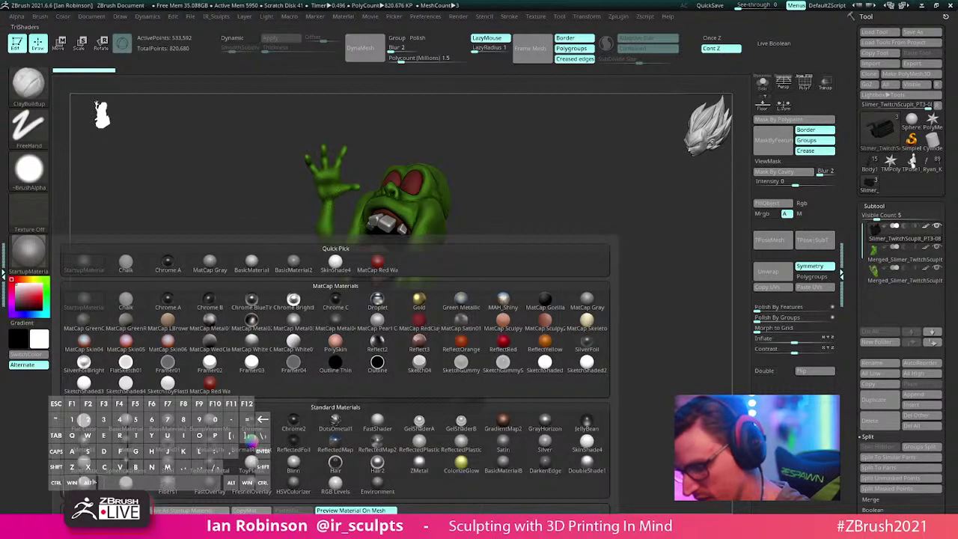
click(587, 441)
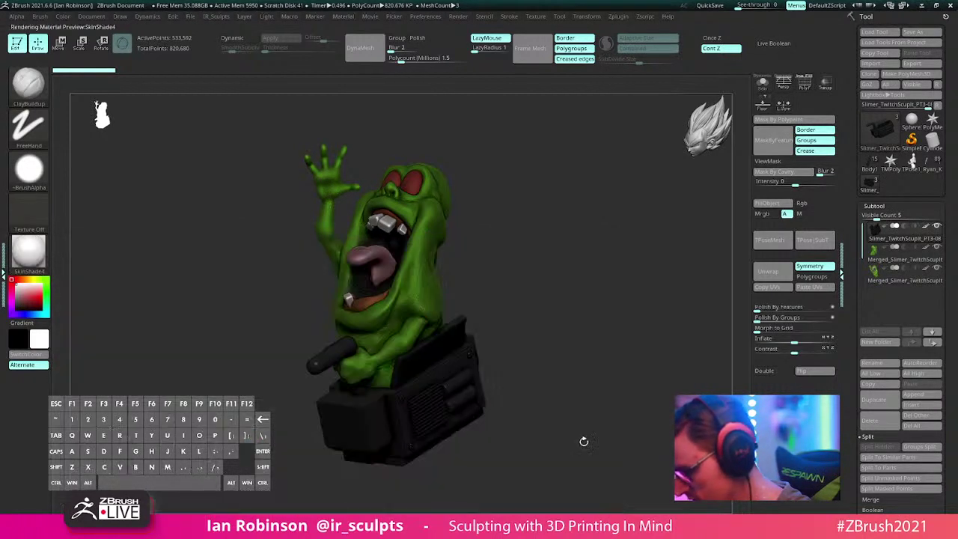
drag(582, 441, 537, 318)
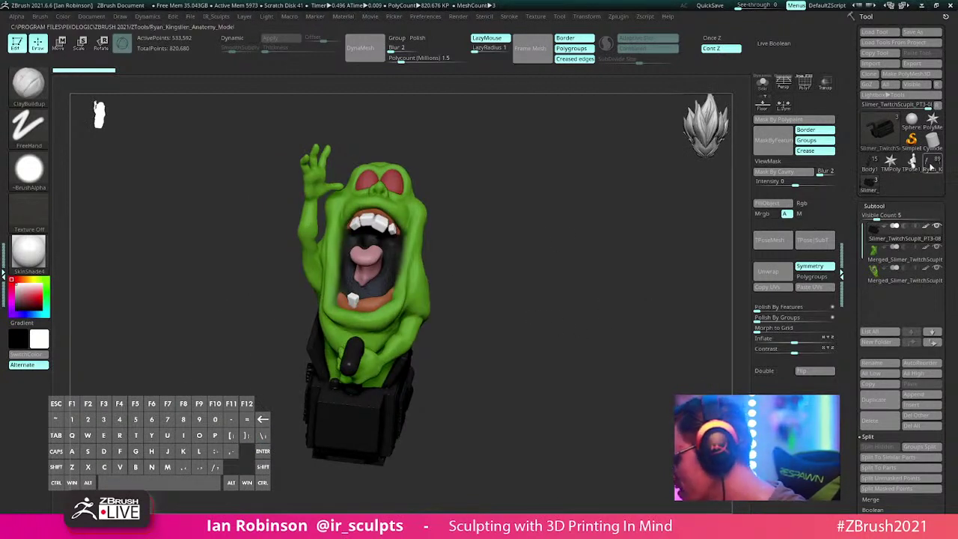
Step: Switch back to the Body1 tool, frame the Carnage figure and examine its head and shoulders
mouse_move(911, 166)
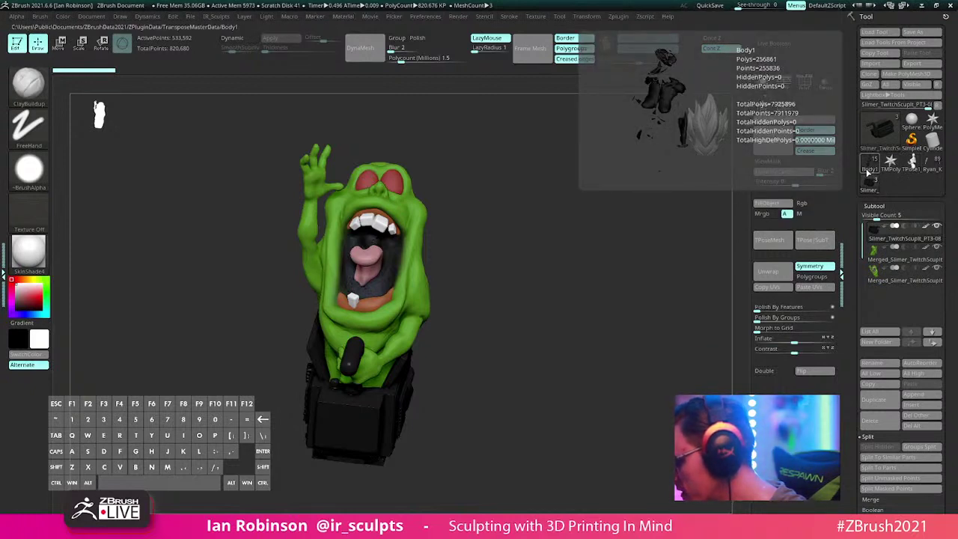
click(869, 172)
key(f)
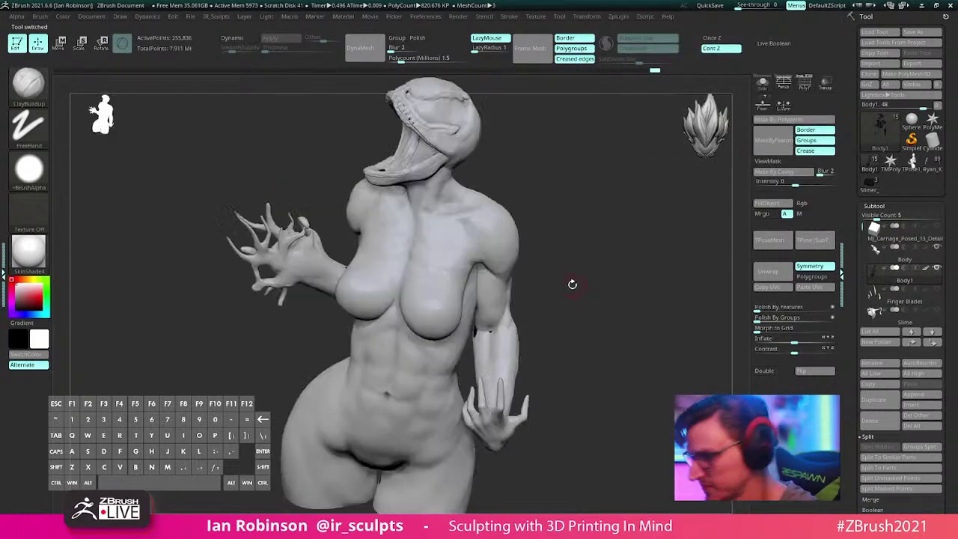
drag(710, 274, 647, 442)
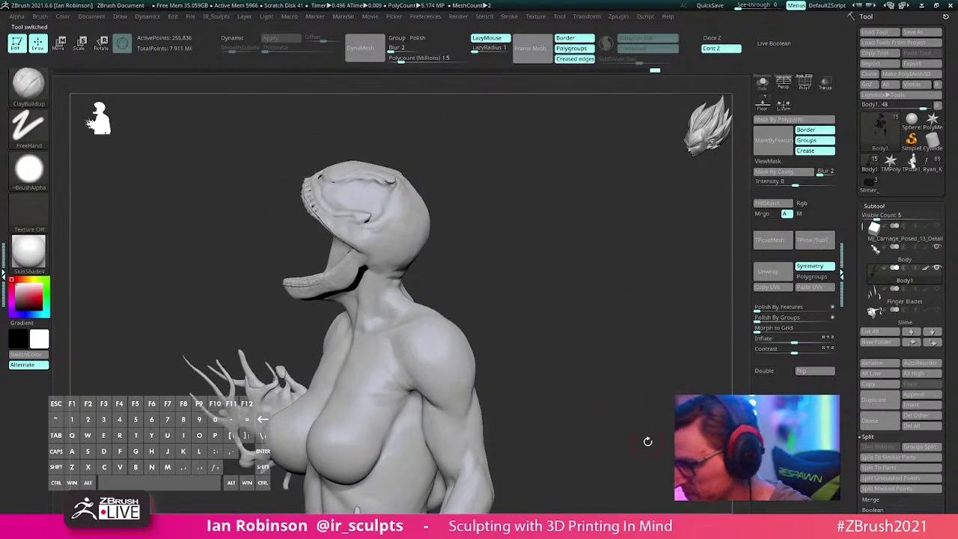
click(29, 252)
mouse_move(530, 178)
mouse_down()
mouse_move(544, 203)
mouse_move(517, 240)
mouse_move(370, 296)
mouse_move(308, 303)
mouse_move(345, 298)
mouse_up()
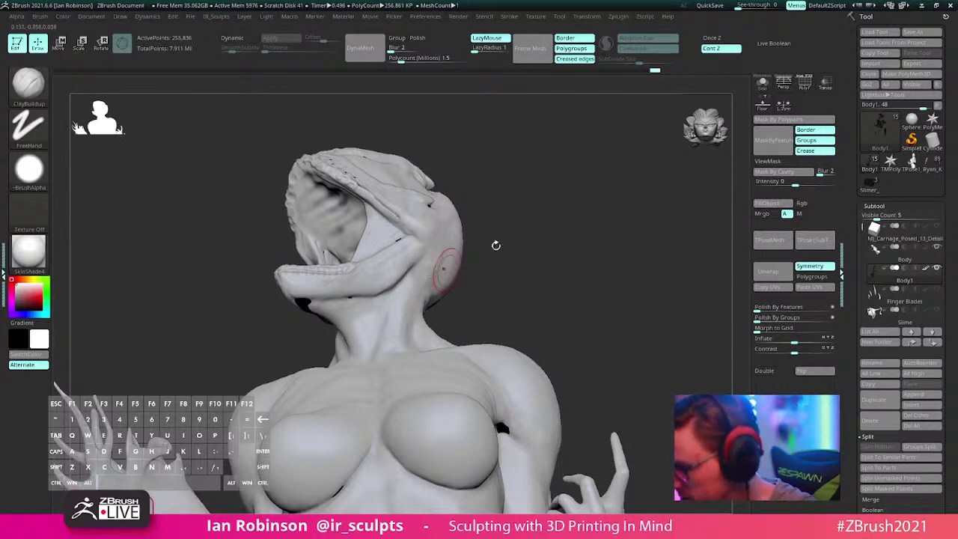
mouse_move(496, 246)
alt+mouse_down()
mouse_move(530, 228)
mouse_move(444, 387)
alt+mouse_up()
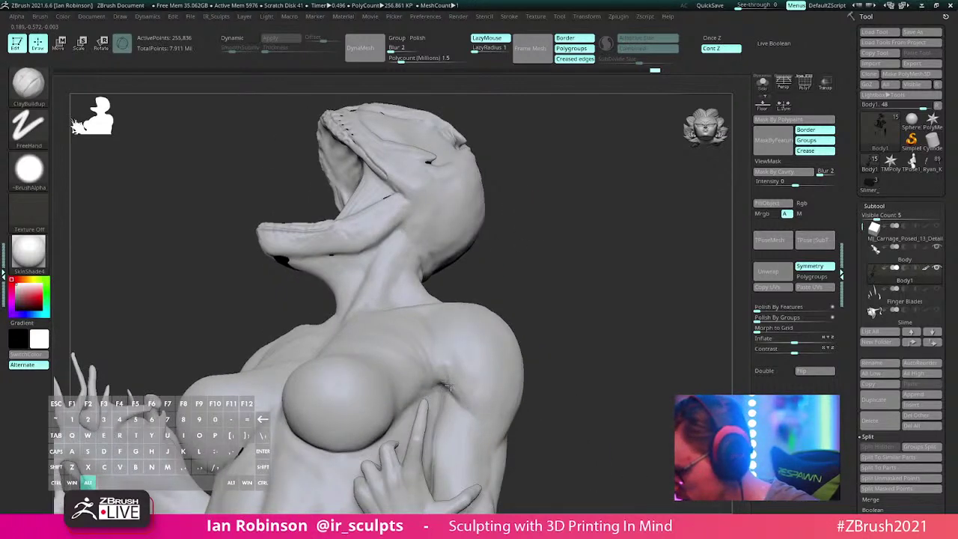
Step: Examine the Carnage figure's shoulders, hands, torso and thighs from the back, side and front
alt+drag(530, 212, 523, 263)
mouse_move(355, 315)
mouse_down()
mouse_move(346, 334)
mouse_move(292, 310)
mouse_up()
drag(368, 264, 464, 258)
alt+drag(259, 400, 253, 387)
drag(206, 258, 258, 213)
alt+drag(184, 363, 181, 385)
alt+drag(213, 280, 223, 206)
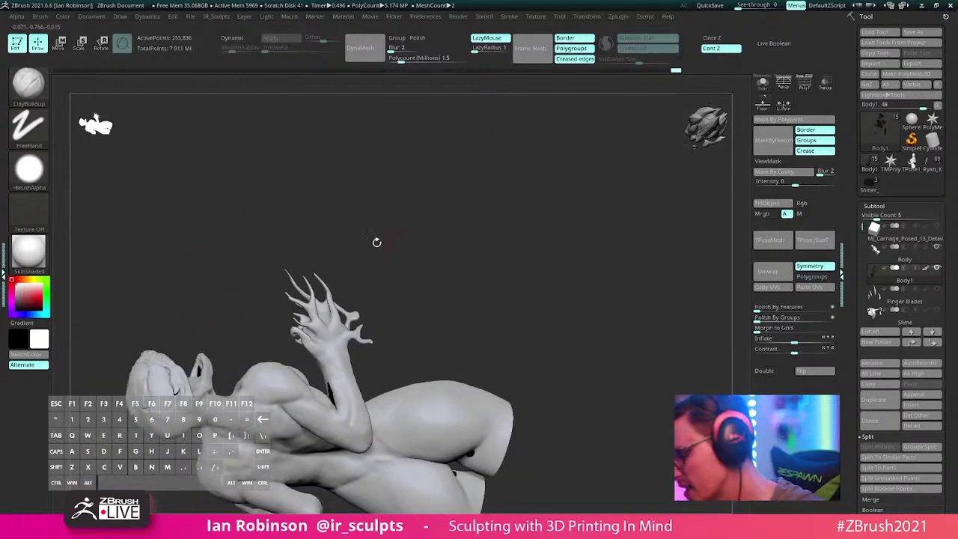
alt+drag(304, 222, 323, 278)
alt+drag(440, 381, 451, 416)
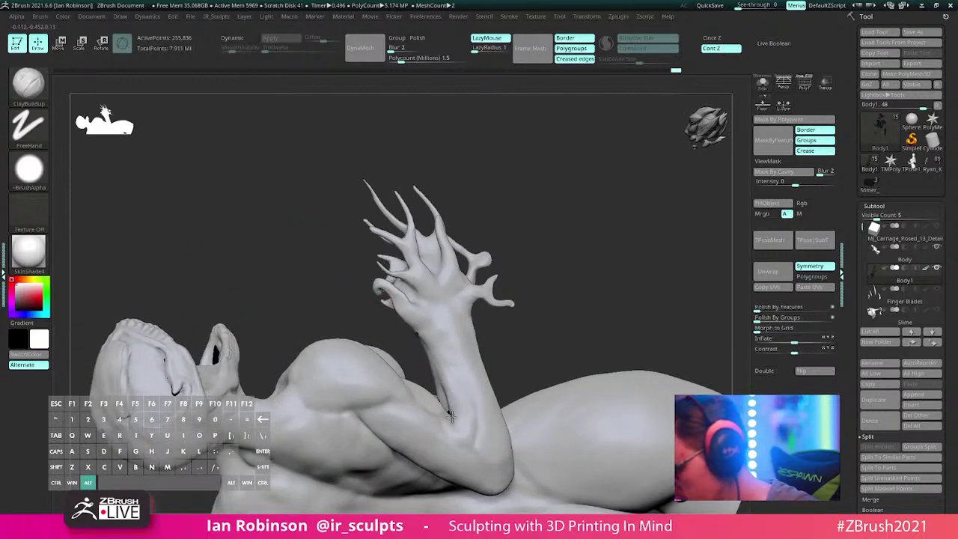
alt+drag(631, 214, 564, 179)
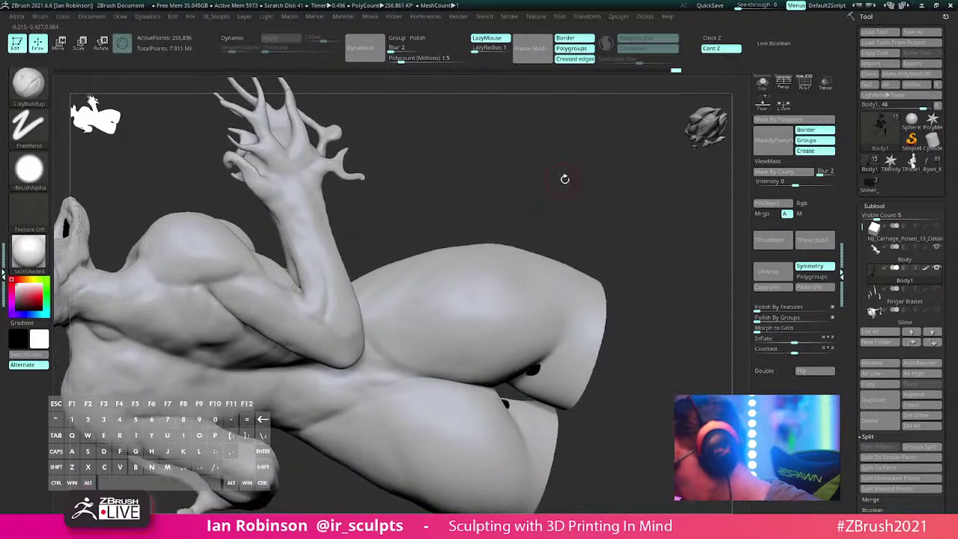
mouse_move(535, 365)
mouse_down()
mouse_move(633, 411)
mouse_move(645, 363)
mouse_move(534, 389)
mouse_up()
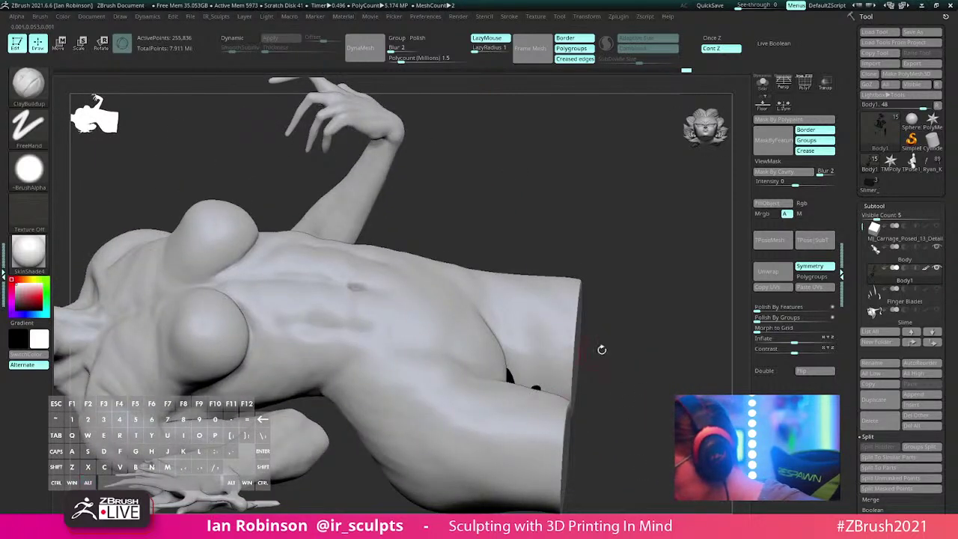
mouse_move(601, 349)
mouse_down()
mouse_move(532, 387)
mouse_move(571, 205)
mouse_move(552, 190)
mouse_move(430, 259)
mouse_move(415, 359)
mouse_move(299, 267)
mouse_up()
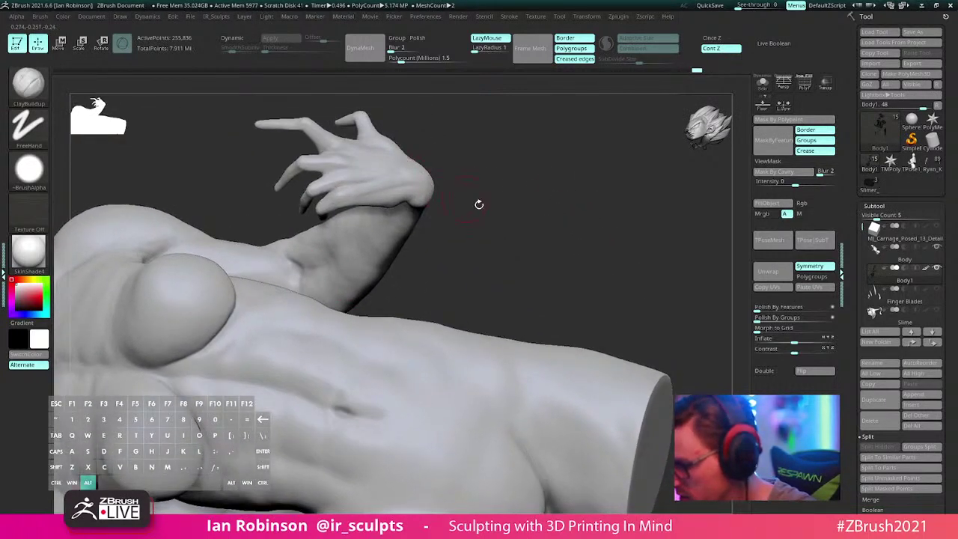
alt+drag(479, 204, 456, 177)
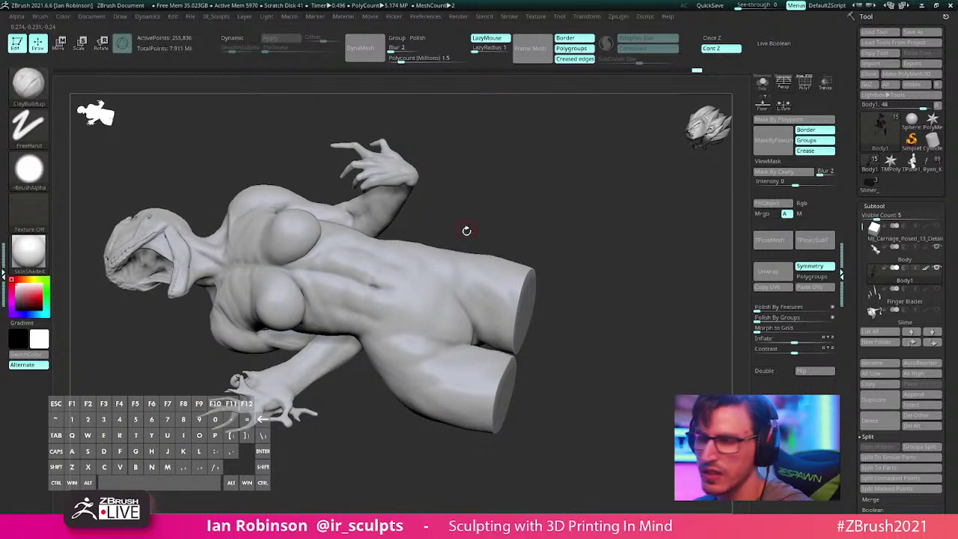
Step: Examine the Carnage figure's head, open mouth and neck up close from several angles
alt+right_drag(254, 275, 385, 319)
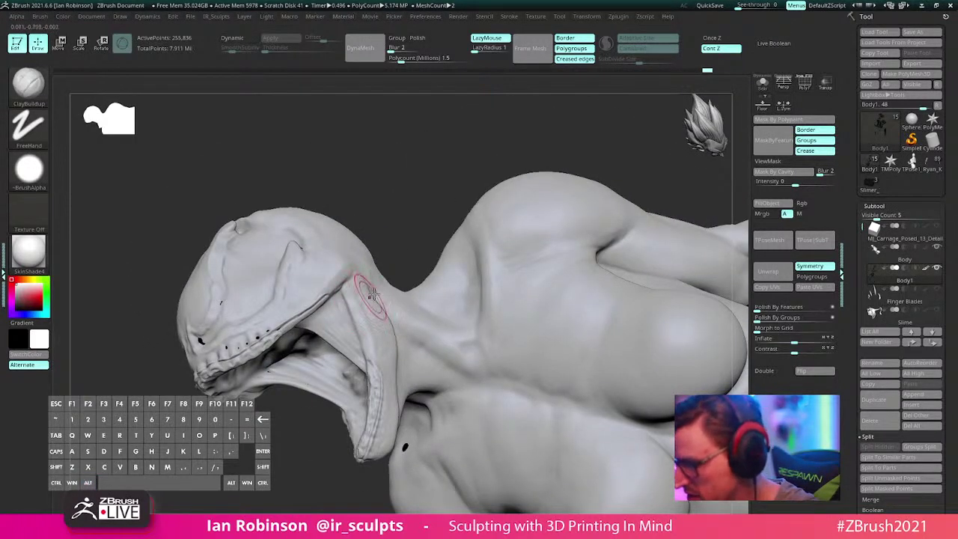
alt+drag(374, 300, 406, 474)
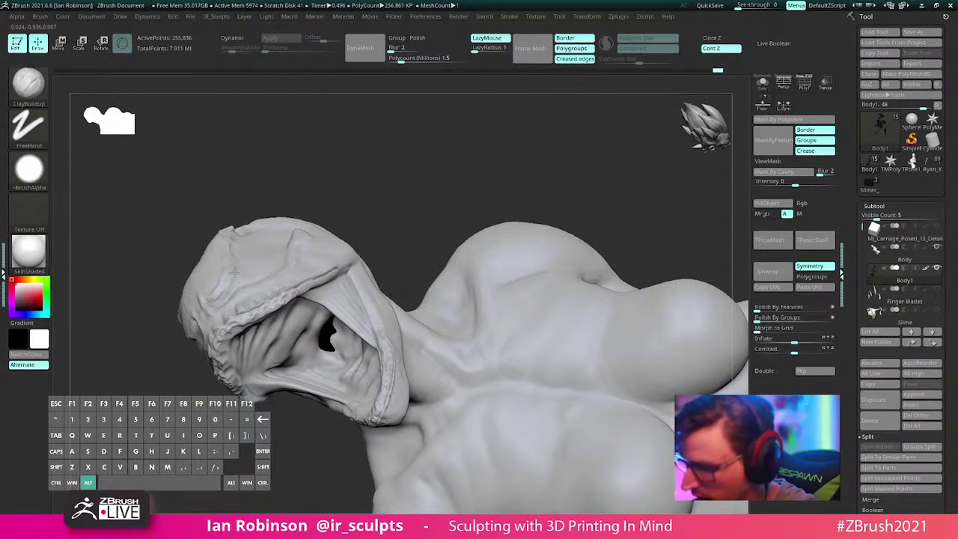
mouse_move(338, 231)
mouse_down()
mouse_move(383, 222)
mouse_move(345, 345)
mouse_move(300, 367)
mouse_up()
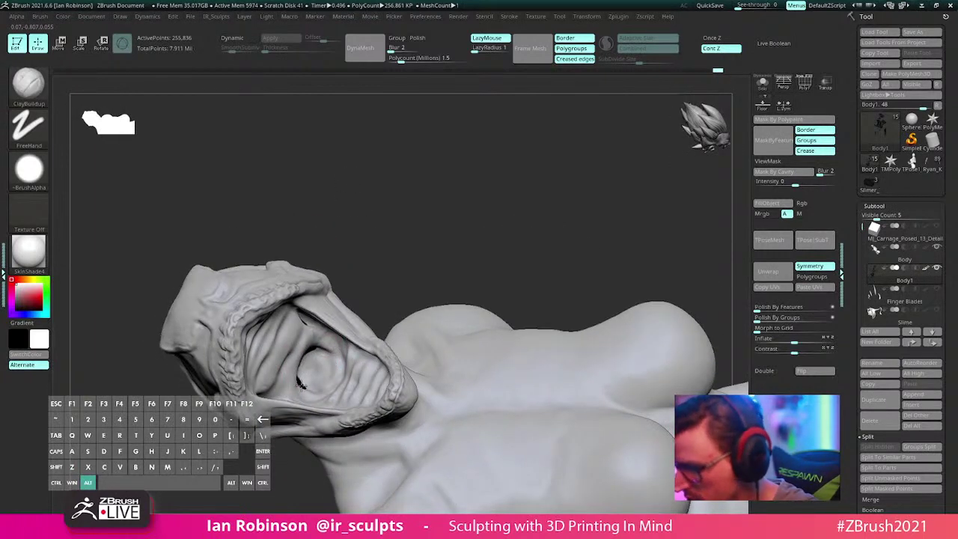
drag(399, 254, 417, 269)
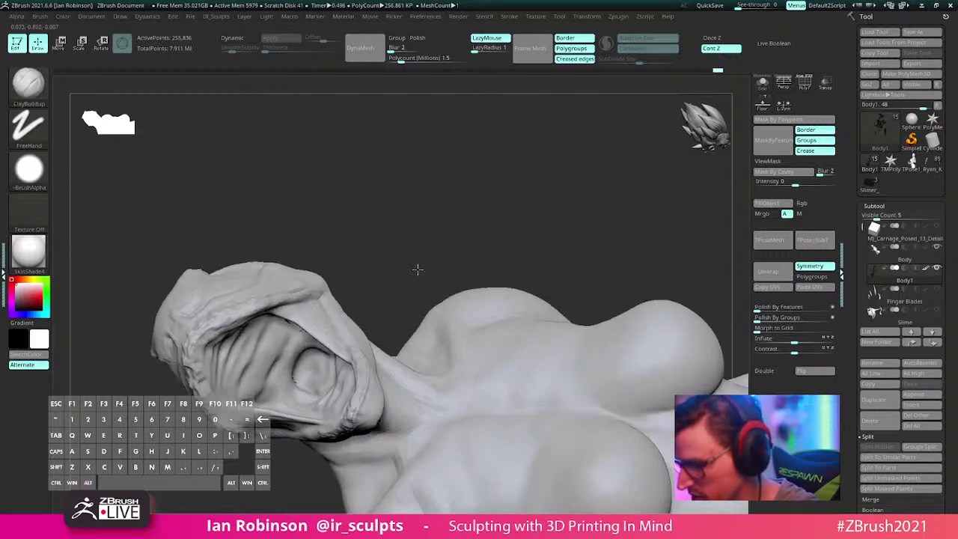
alt+drag(319, 388, 298, 374)
drag(429, 235, 422, 276)
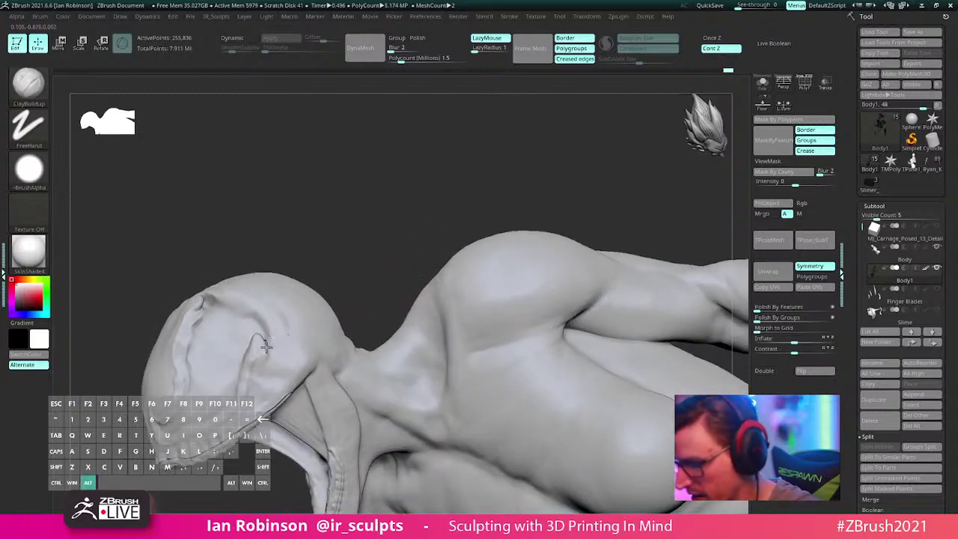
drag(352, 212, 358, 195)
alt+drag(262, 332, 250, 343)
alt+drag(349, 234, 349, 175)
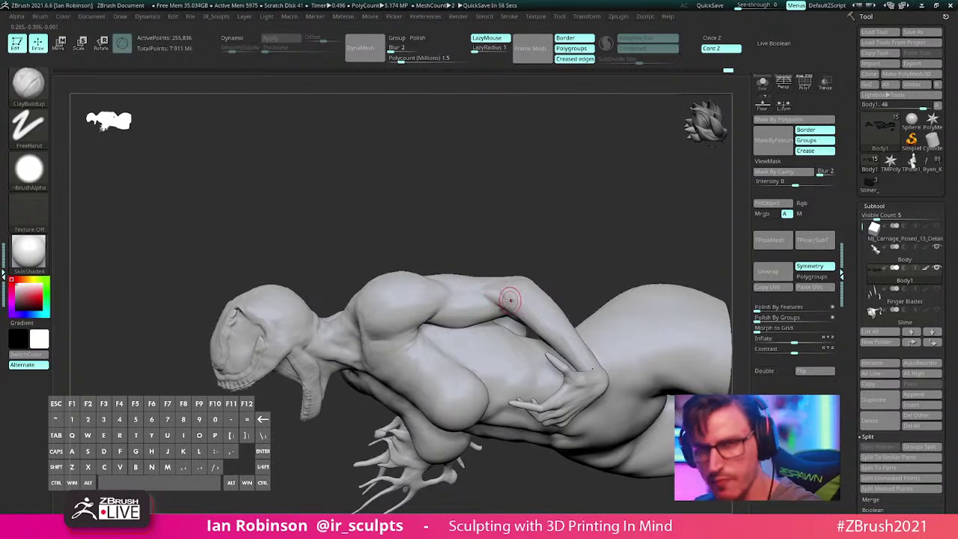
Step: Check the whole Carnage pose from the side and back, ending on an upright three-quarter view
right_drag(509, 300, 511, 259)
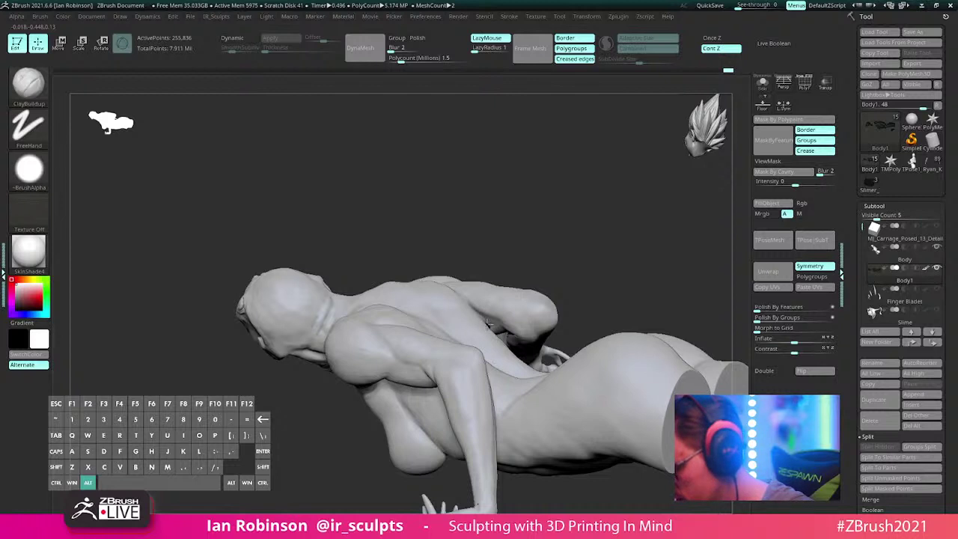
right_drag(520, 250, 509, 284)
right_drag(493, 325, 417, 239)
right_drag(530, 196, 413, 286)
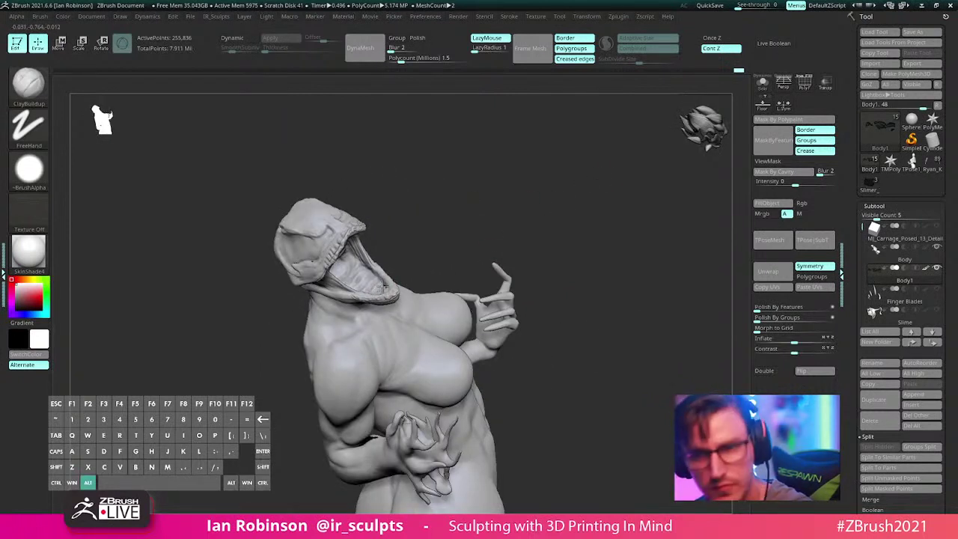
right_drag(513, 202, 537, 202)
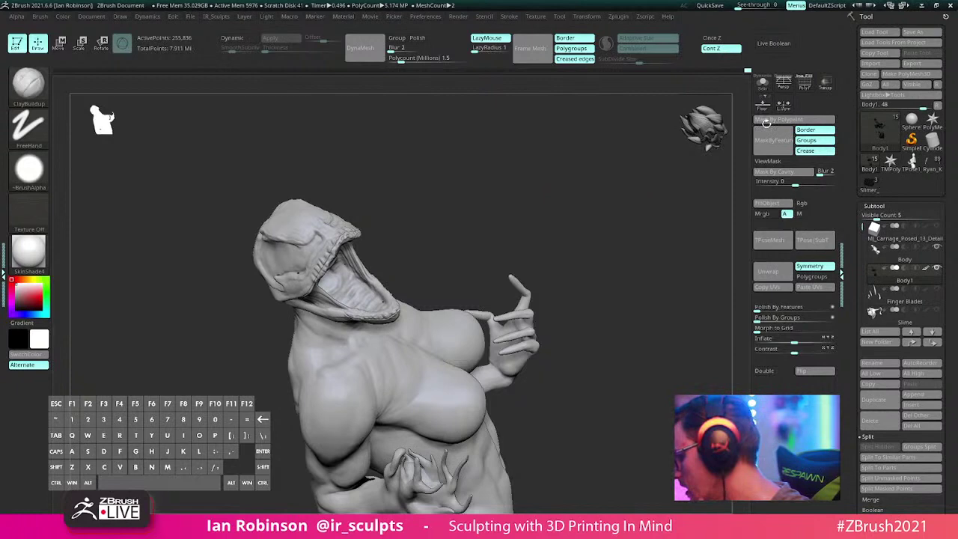
Step: Save the Carnage tool, also saving it in the Mary_Jane_Carnage folder inside Zbrush_Work on the Zbrush Work Drive
click(912, 31)
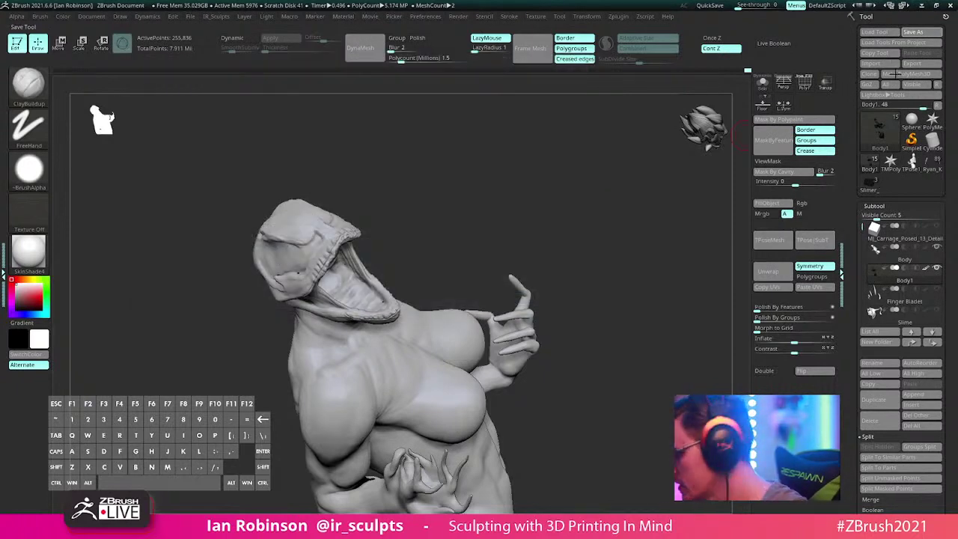
click(919, 31)
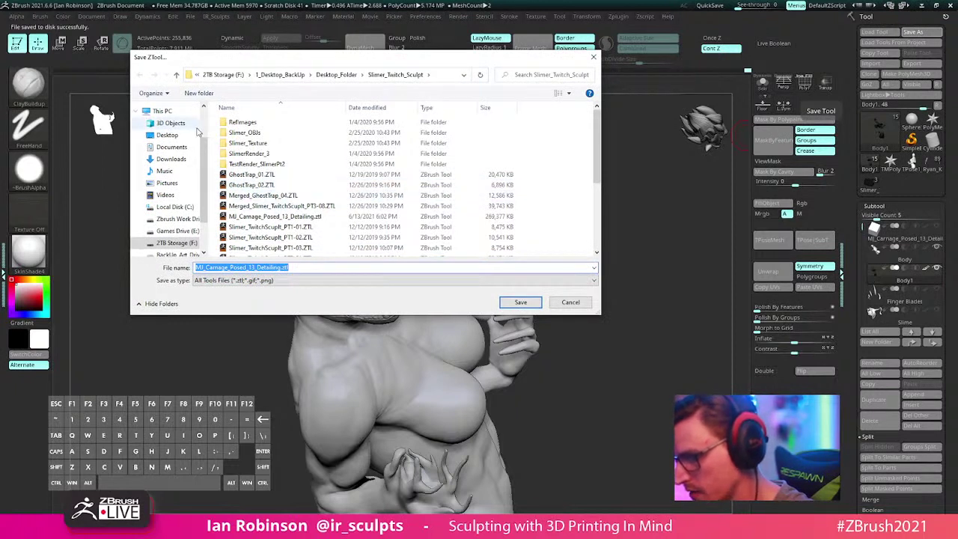
click(185, 218)
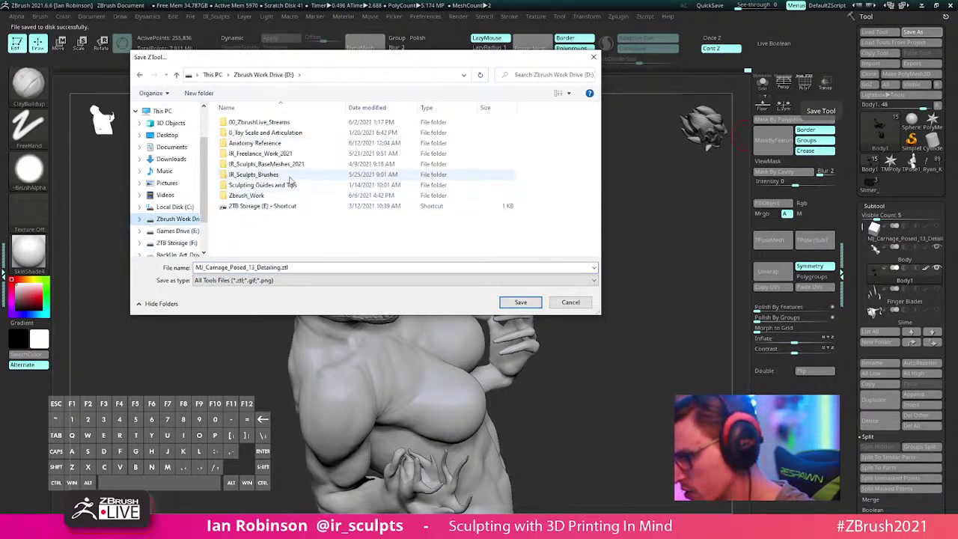
double_click(307, 185)
double_click(293, 135)
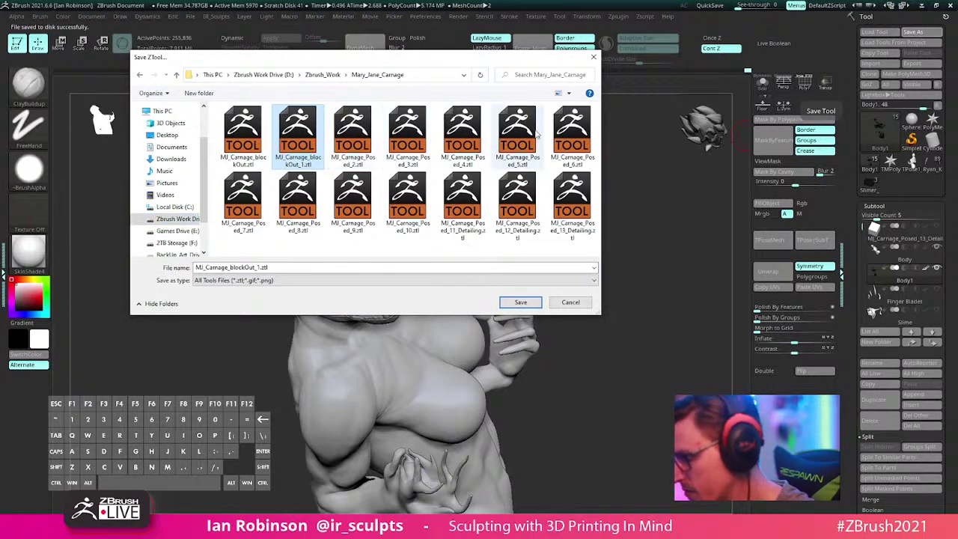
key(Return)
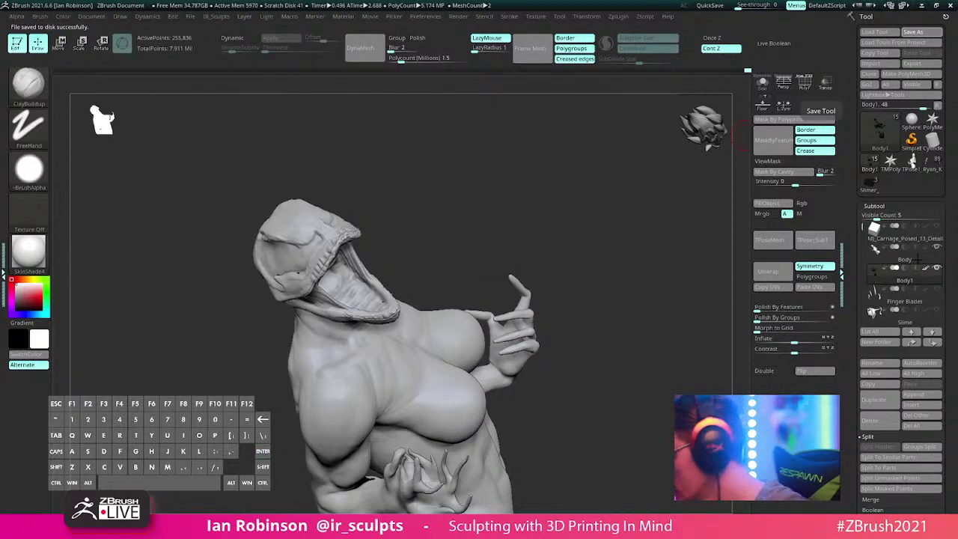
Step: Switch to the Slimer tool, frame the ghost trap and turn off the polypaint colours on all its subtools
click(933, 140)
alt+right_drag(548, 297, 468, 229)
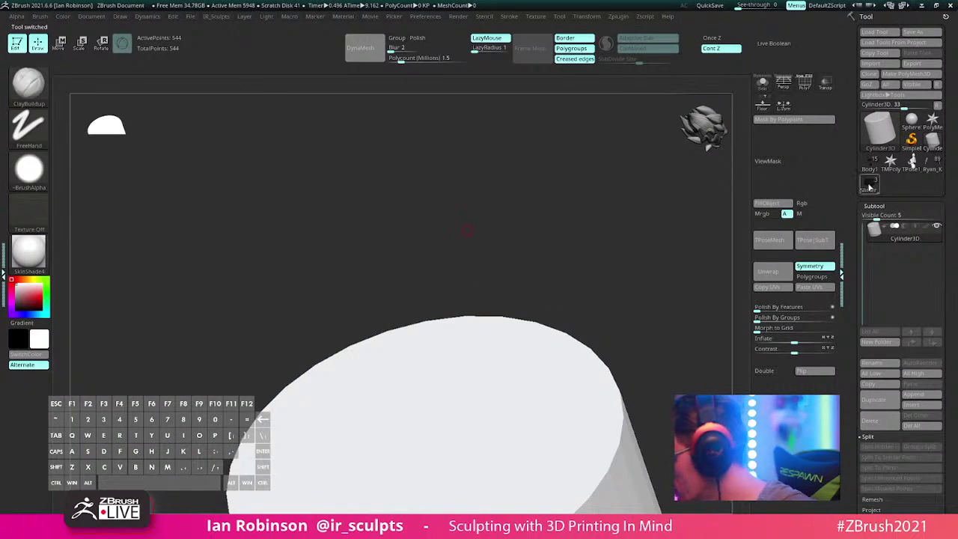
click(870, 185)
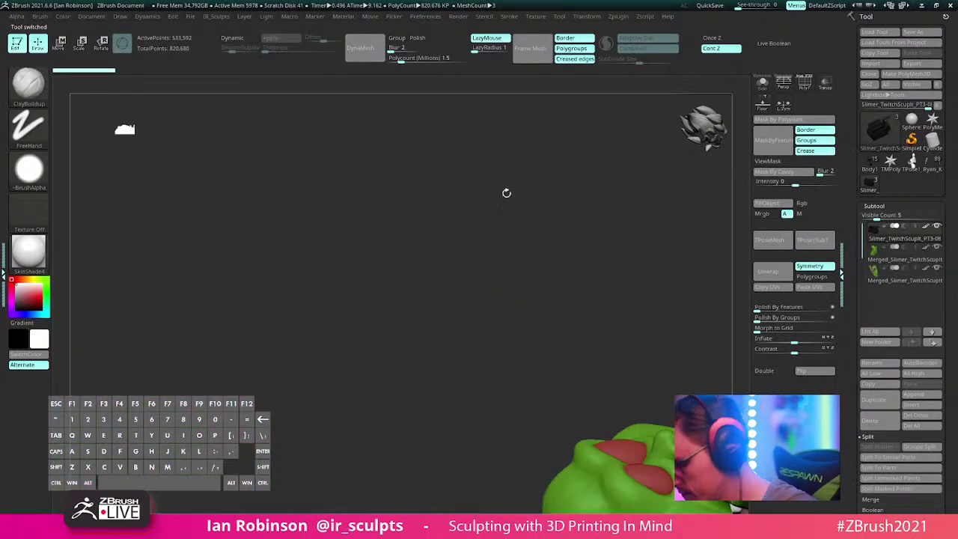
key(f)
key(f)
shift+click(927, 227)
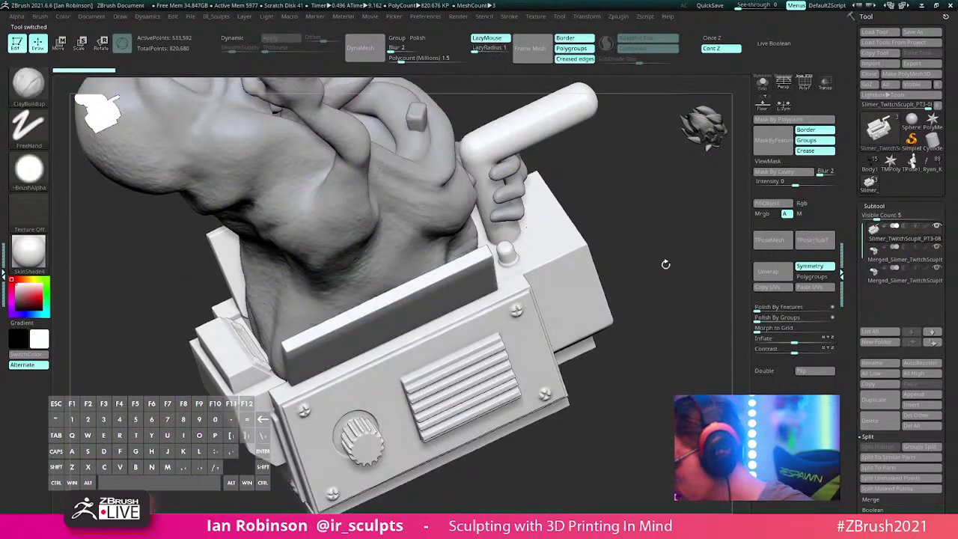
Step: Reduce the brush's draw size and face the flat end panel of the ghost trap straight on
mouse_move(665, 265)
mouse_down()
mouse_move(593, 265)
mouse_move(599, 255)
mouse_move(583, 290)
mouse_up()
key(s)
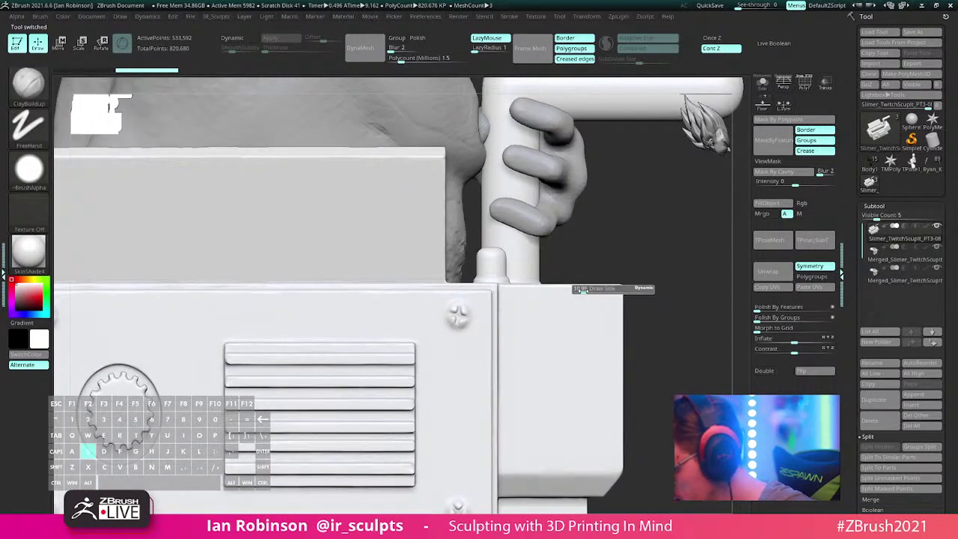
alt+drag(680, 258, 607, 203)
drag(688, 210, 569, 217)
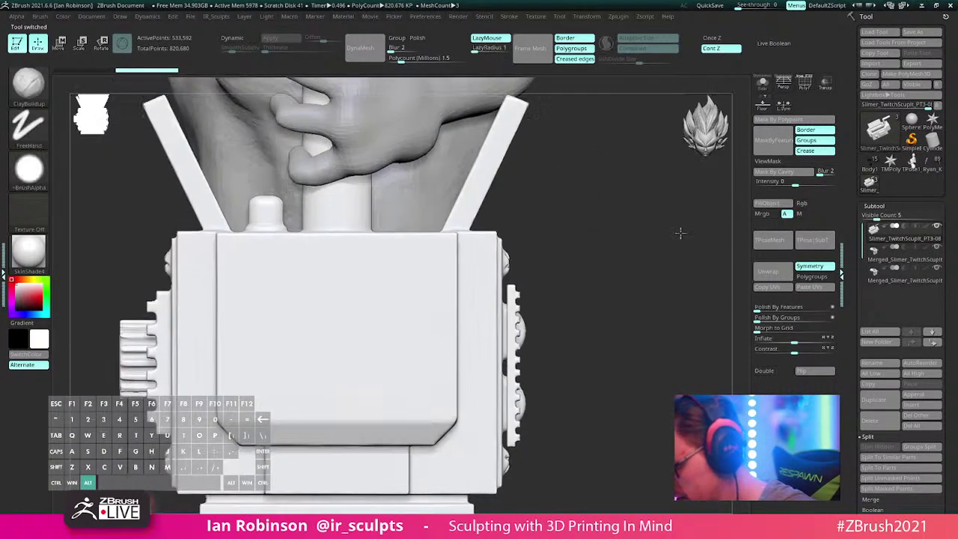
alt+drag(680, 233, 715, 288)
drag(596, 257, 479, 308)
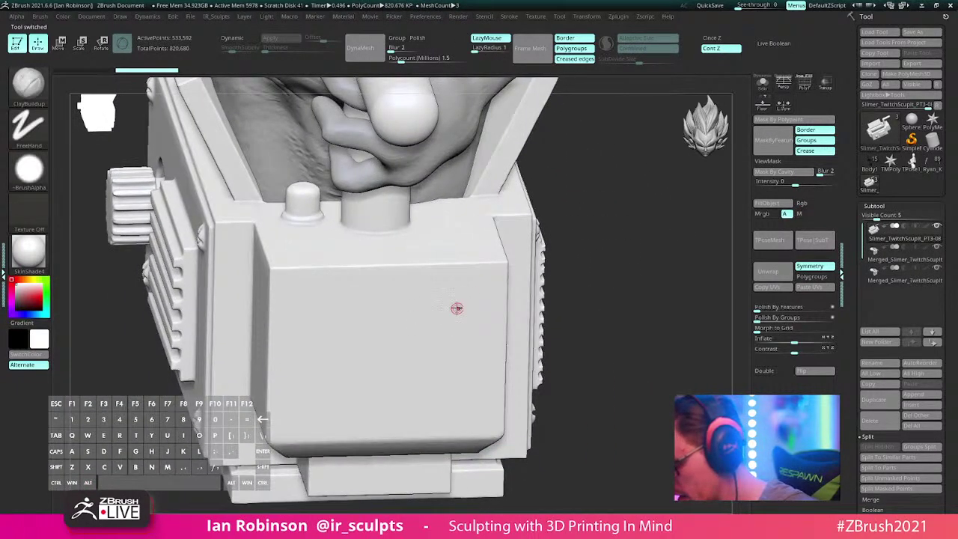
mouse_move(619, 246)
shift+mouse_down()
mouse_move(618, 259)
mouse_move(632, 250)
shift+mouse_up()
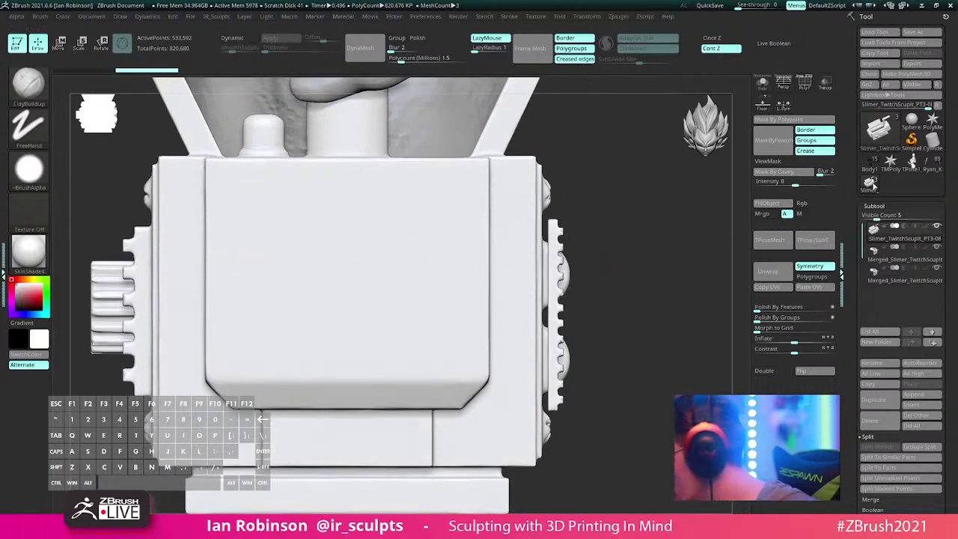
Step: Hide every subtool except the ghost trap and keep its flat end panel in view
click(875, 206)
click(880, 206)
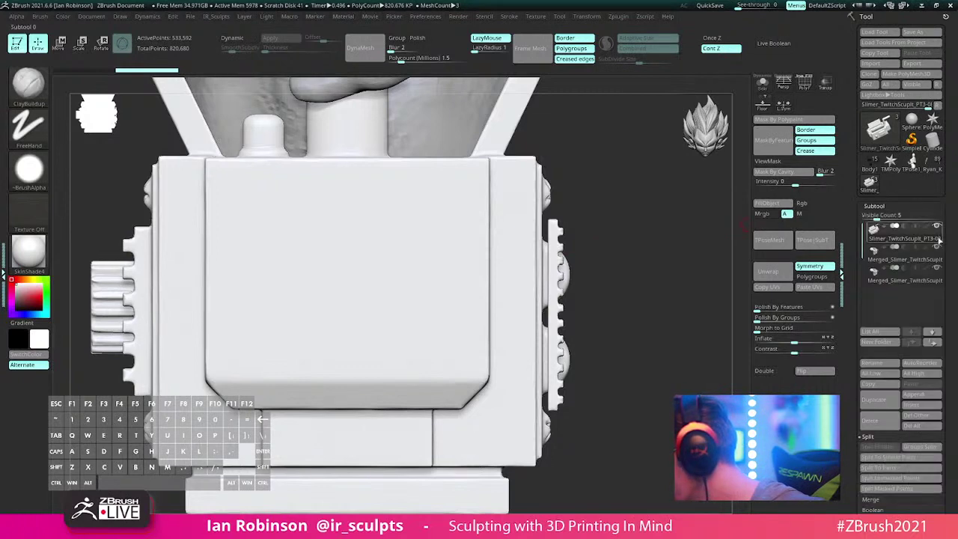
shift+click(936, 227)
mouse_move(650, 311)
alt+mouse_down()
mouse_move(639, 297)
mouse_move(652, 359)
mouse_move(639, 307)
mouse_move(644, 355)
mouse_move(577, 352)
mouse_move(657, 341)
mouse_move(657, 314)
alt+mouse_up()
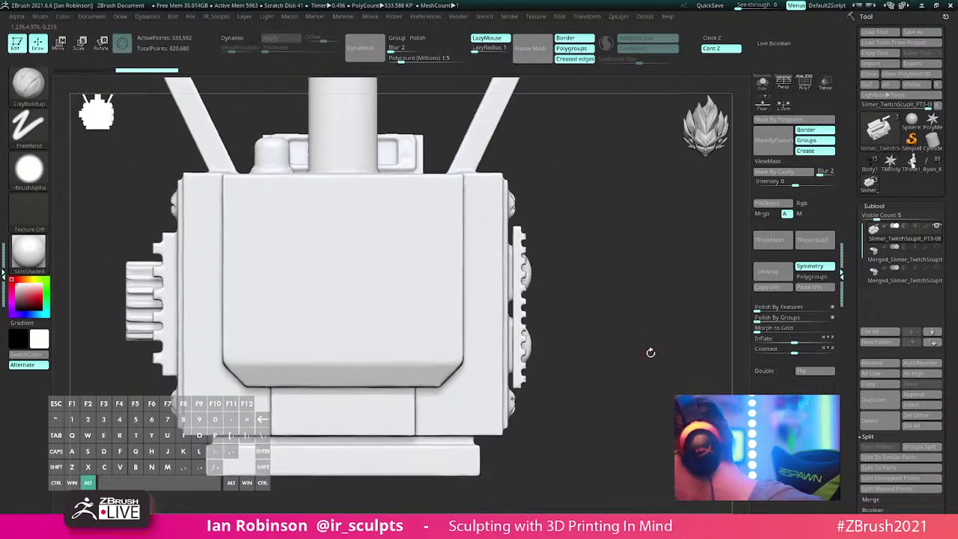
Step: Enable Thick Skin with a thickness of 20 on the ghost trap and frame its end panel closely
click(888, 208)
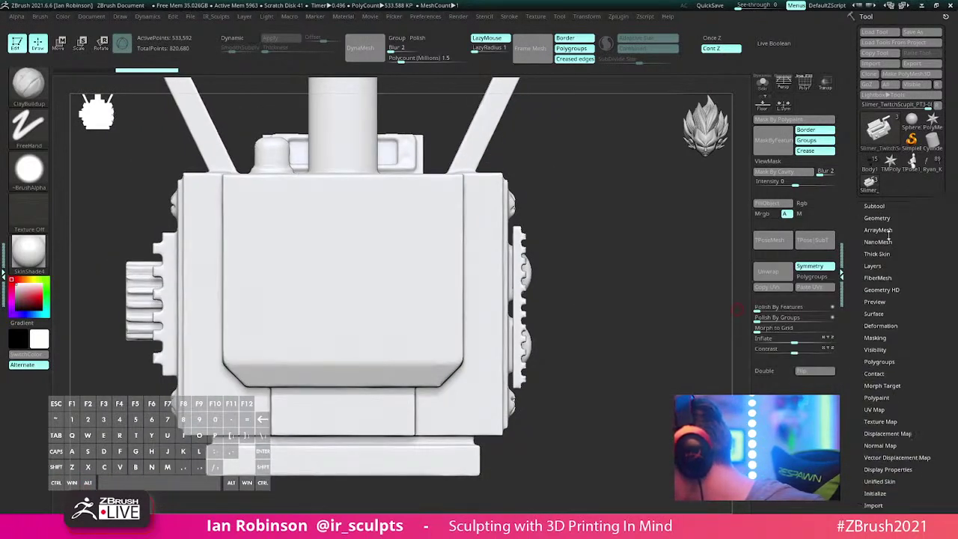
click(878, 254)
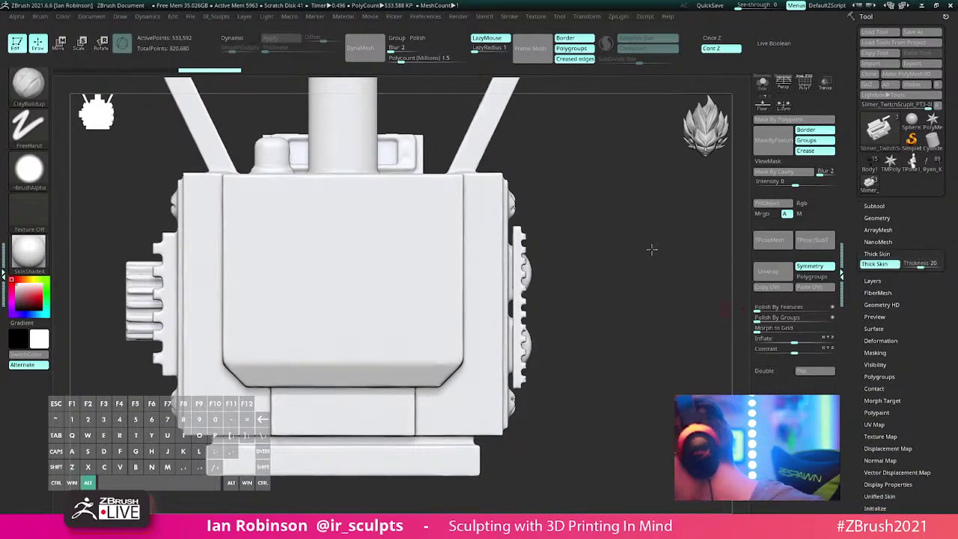
alt+drag(652, 250, 650, 268)
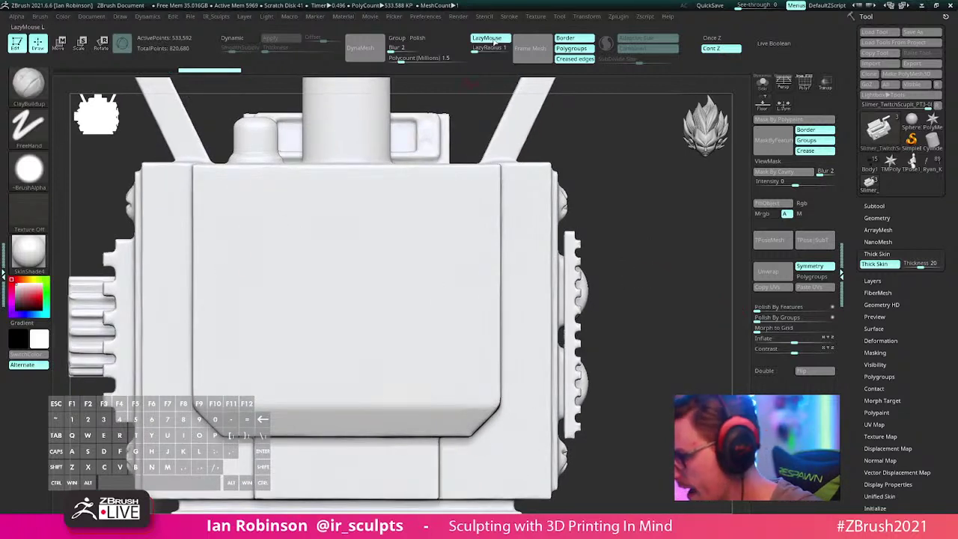
Step: Set LazyRadius to 17, draw a straight horizontal ClayBuildup stroke across the trap's end panel and repeat that stroke twice
click(483, 49)
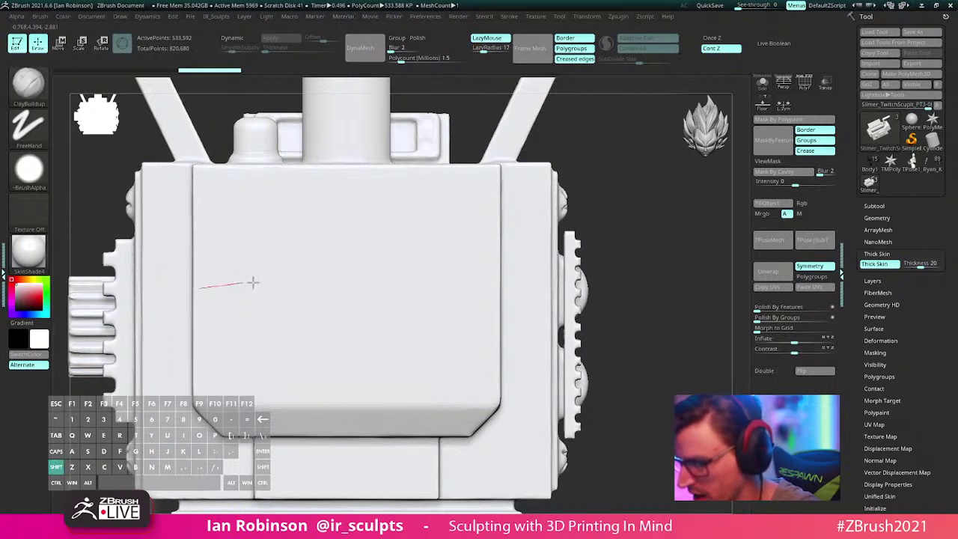
shift+drag(252, 282, 494, 288)
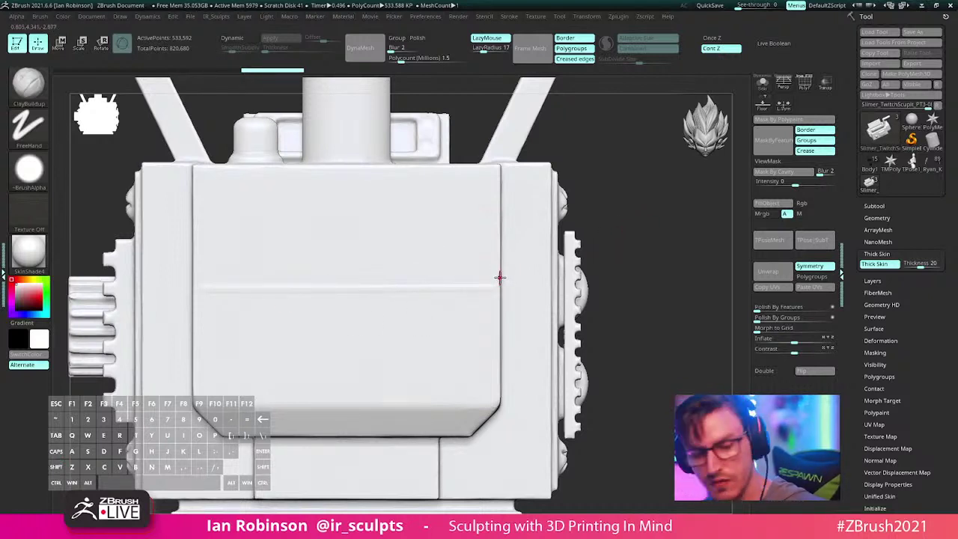
key(1)
key(1)
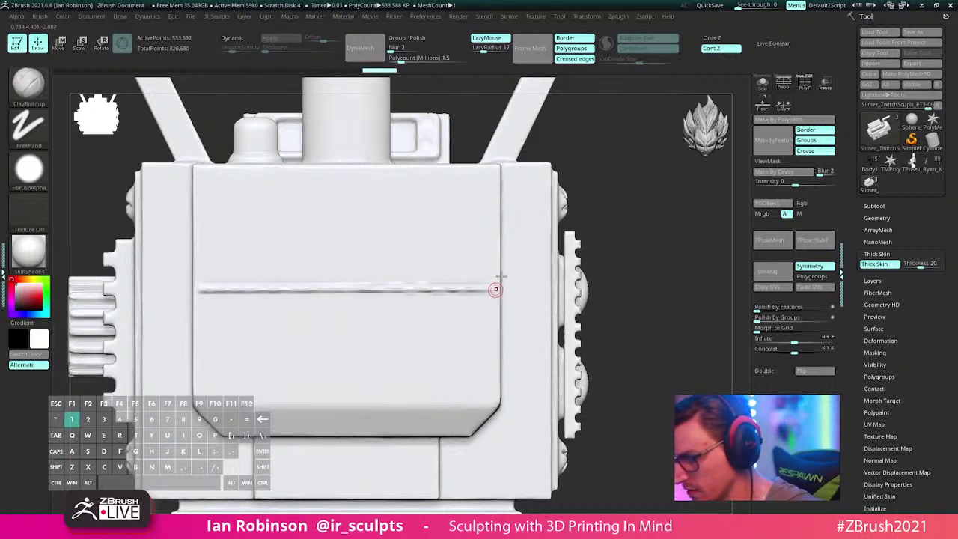
Step: Inspect the stroke on the trap's end panel up close, and undo back to the state before Thick Skin was enabled
mouse_move(591, 247)
mouse_down()
mouse_move(652, 242)
mouse_move(382, 285)
mouse_move(404, 339)
mouse_up()
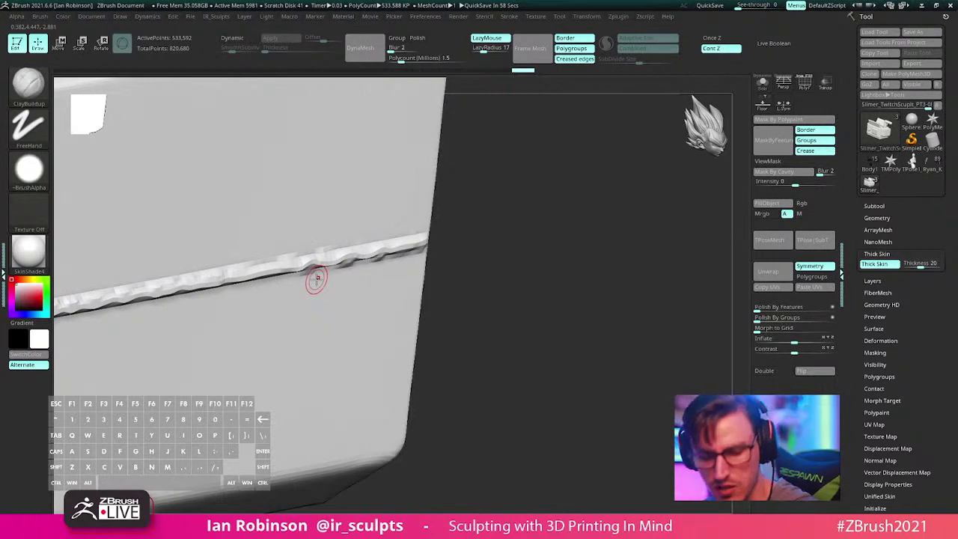
key(shift+f)
key(shift+f)
key(ctrl+z)
key(ctrl+z)
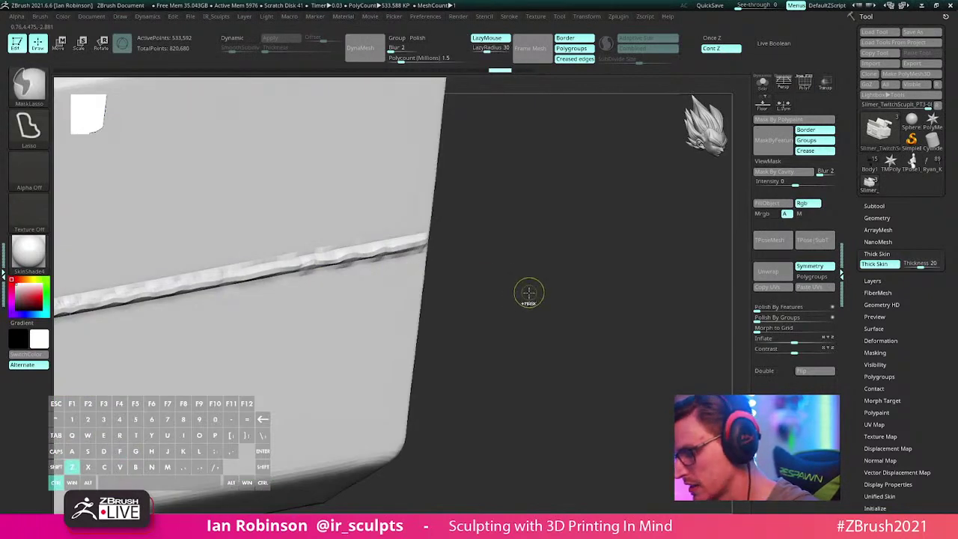
key(ctrl+z)
key(ctrl+z)
key(ctrl+z)
key(ctrl+z)
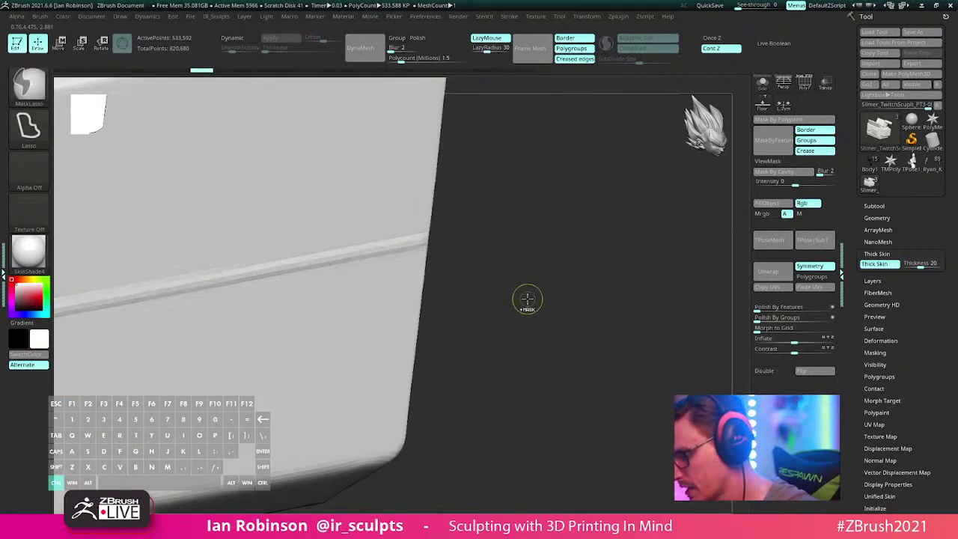
key(ctrl+z)
key(ctrl+z)
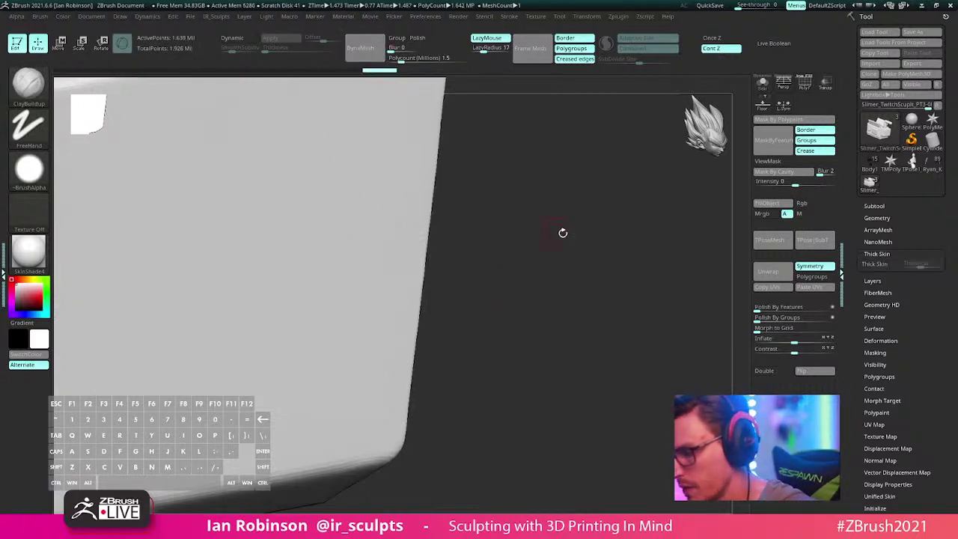
Step: Face the trap's flat end panel straight on and enable Thick Skin with a thickness of about 11.45
mouse_move(562, 232)
alt+mouse_down()
mouse_move(556, 214)
mouse_move(586, 275)
mouse_move(565, 311)
mouse_move(605, 263)
mouse_move(576, 201)
mouse_move(573, 223)
mouse_move(629, 199)
mouse_move(620, 235)
mouse_move(614, 216)
alt+mouse_up()
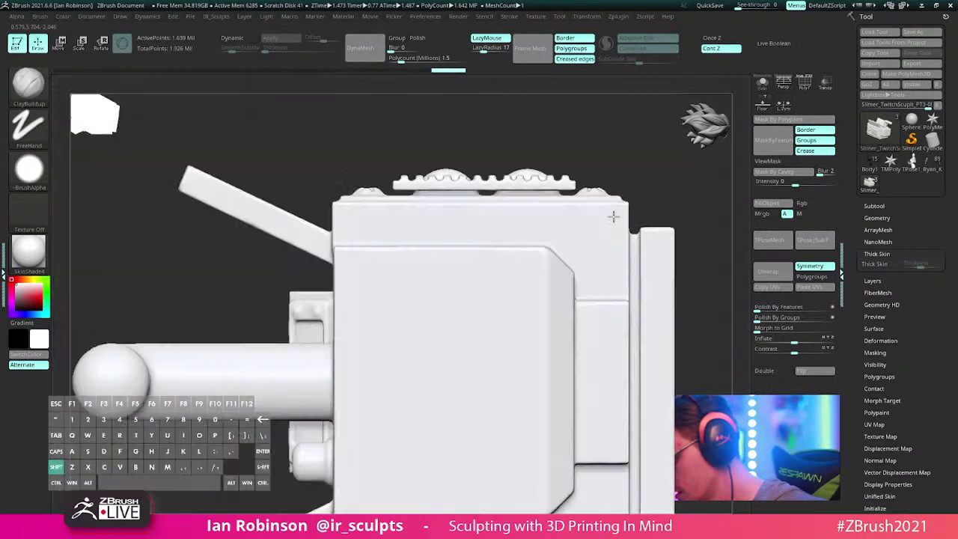
alt+drag(624, 178, 542, 111)
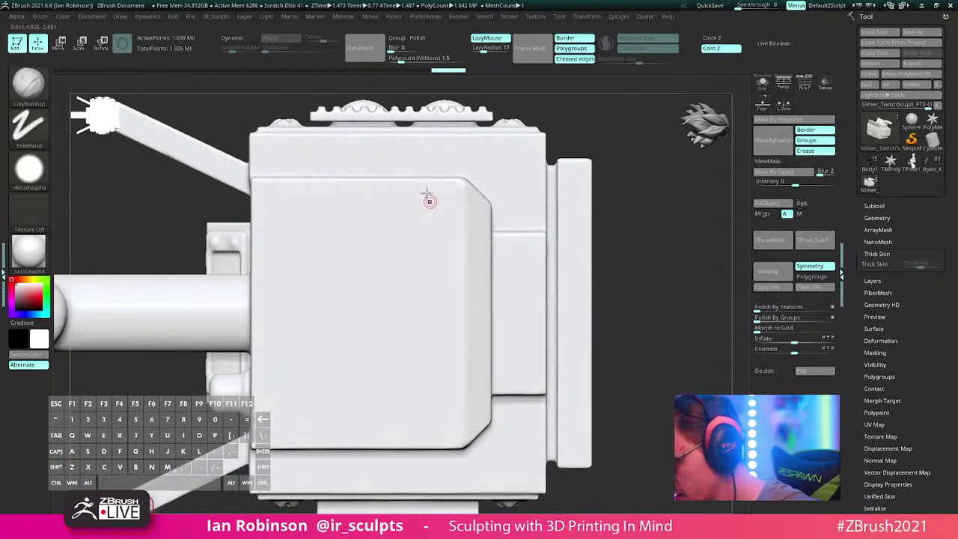
click(894, 263)
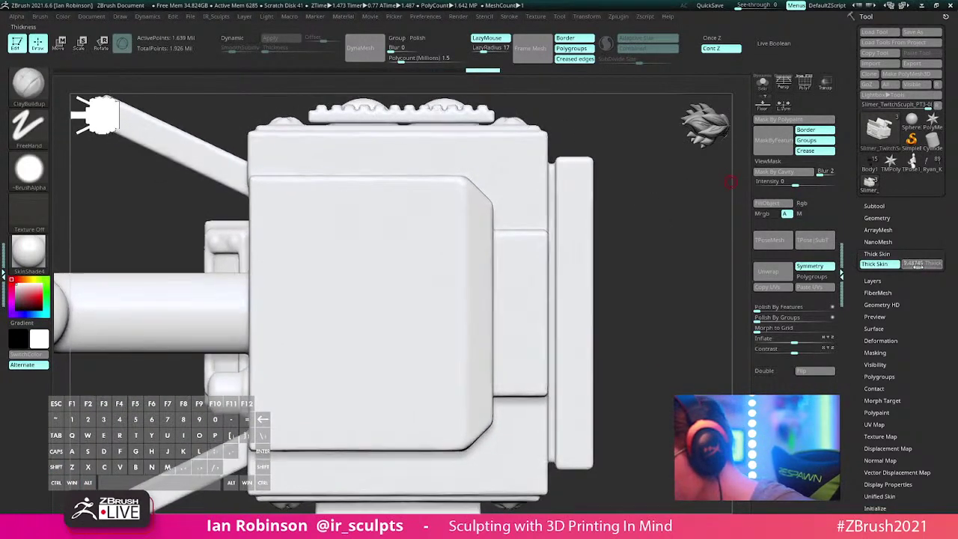
click(917, 264)
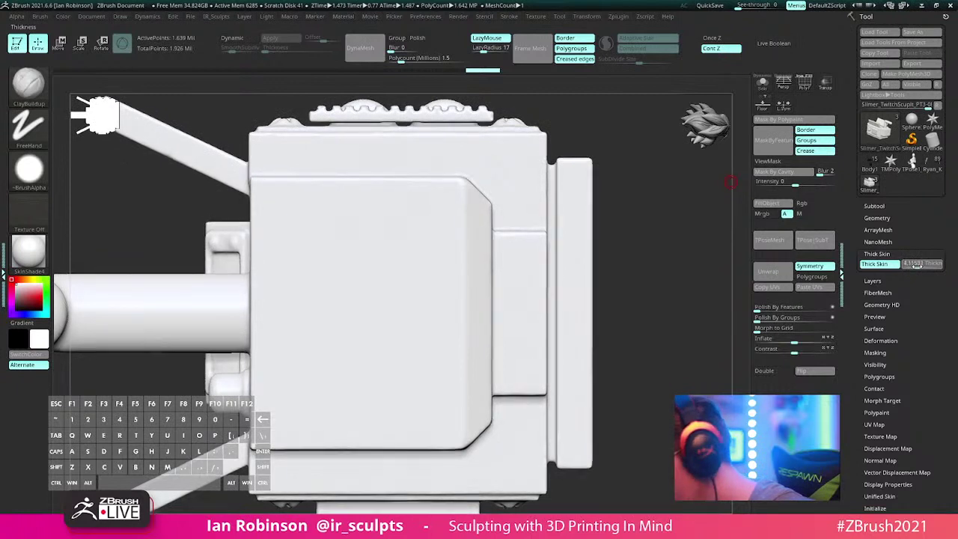
drag(916, 265, 920, 265)
Step: Draw a straight vertical ClayBuildup stroke across the full height of the end panel and repeat that stroke twice
key(s)
drag(391, 206, 396, 205)
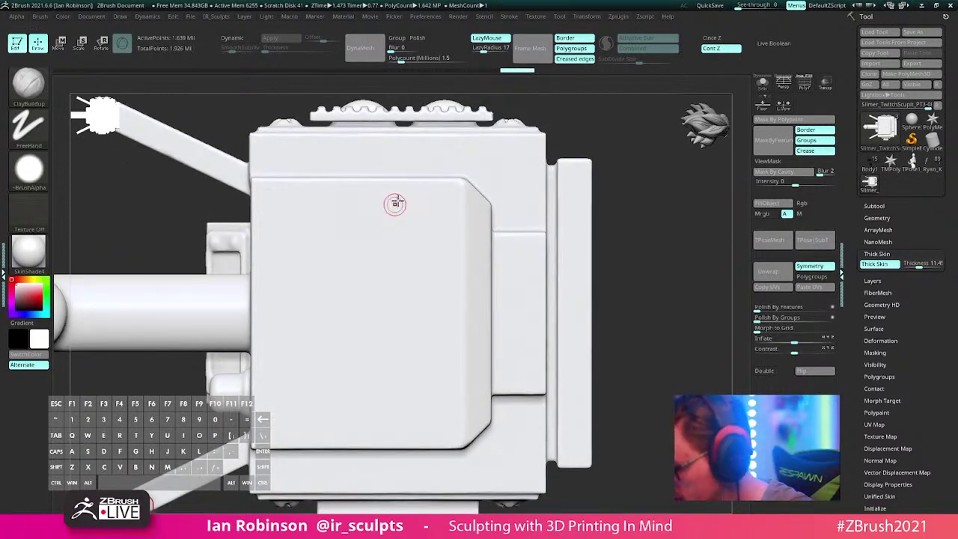
key(shift)
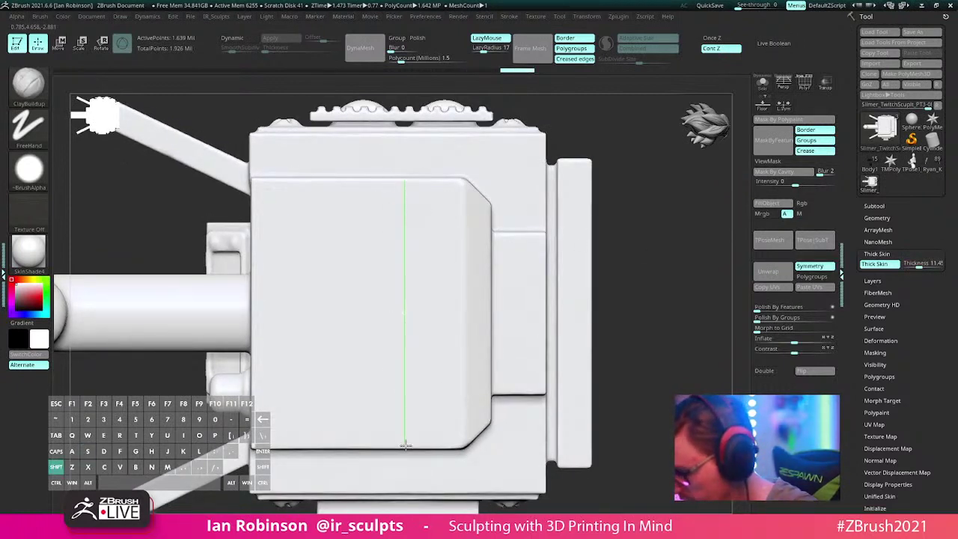
shift+drag(404, 448, 404, 446)
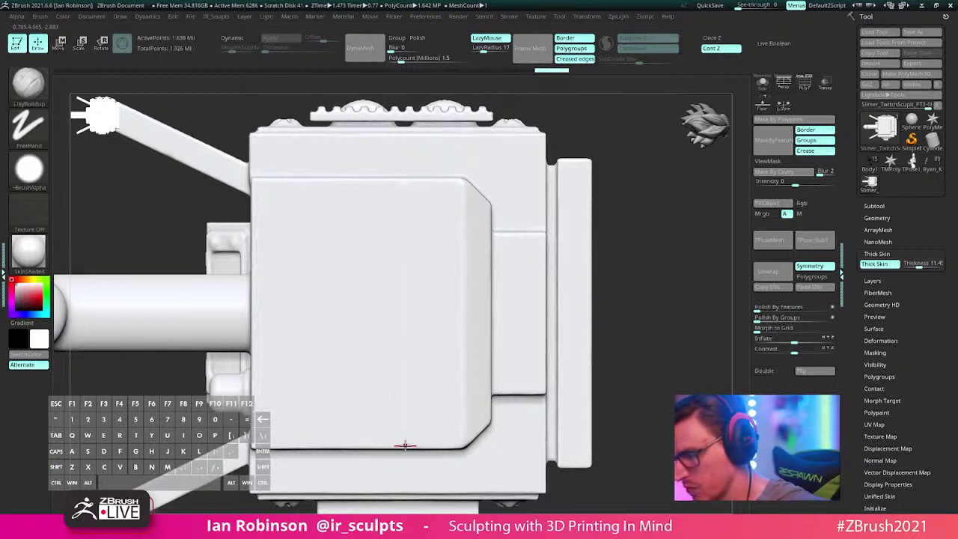
key(1)
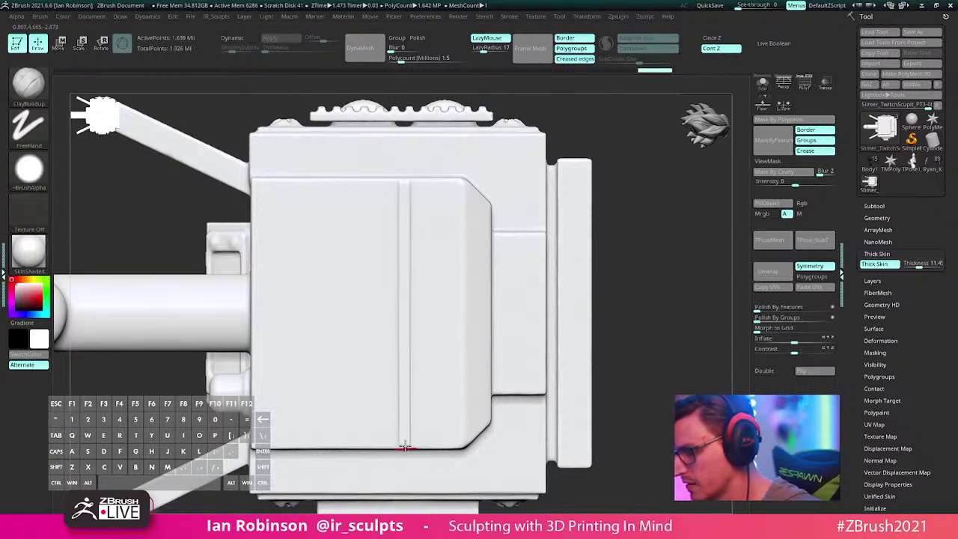
key(1)
Step: Continue the raised line with a straight stroke across the adjacent side face of the end block, up to the main body
drag(648, 307, 425, 246)
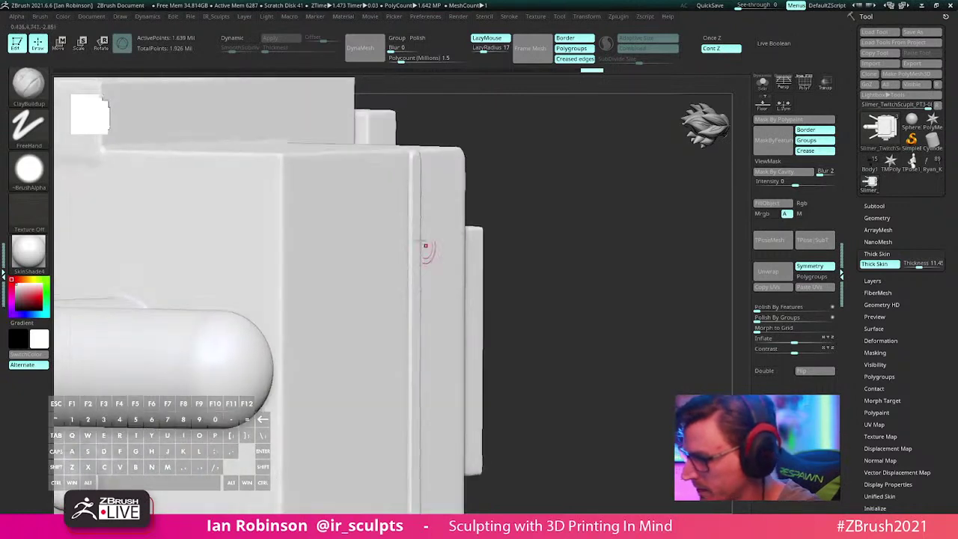
mouse_move(524, 247)
alt+mouse_down()
mouse_move(589, 220)
mouse_move(597, 250)
alt+mouse_up()
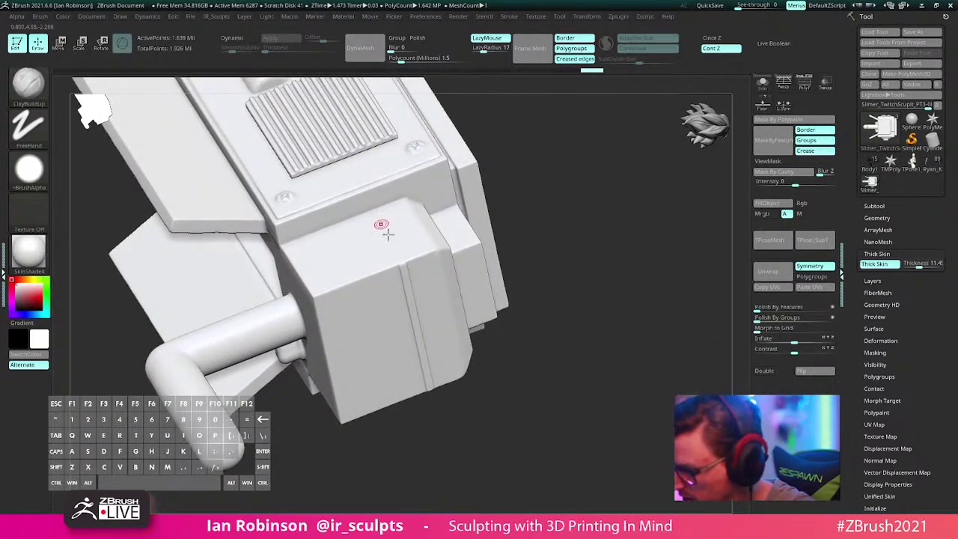
shift+drag(402, 262, 388, 240)
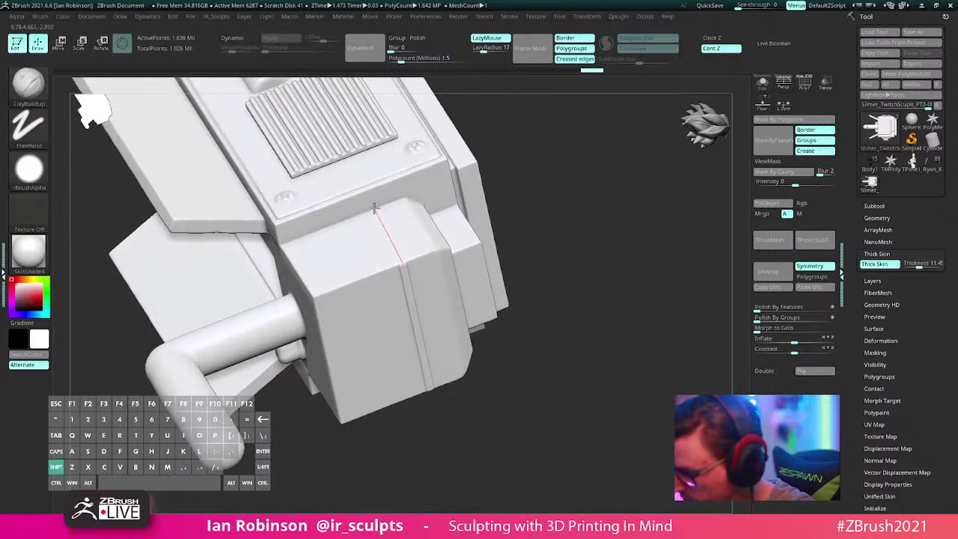
shift+click(374, 209)
mouse_move(549, 195)
shift+mouse_down()
mouse_move(577, 252)
mouse_move(577, 323)
shift+mouse_up()
shift+drag(400, 337, 397, 308)
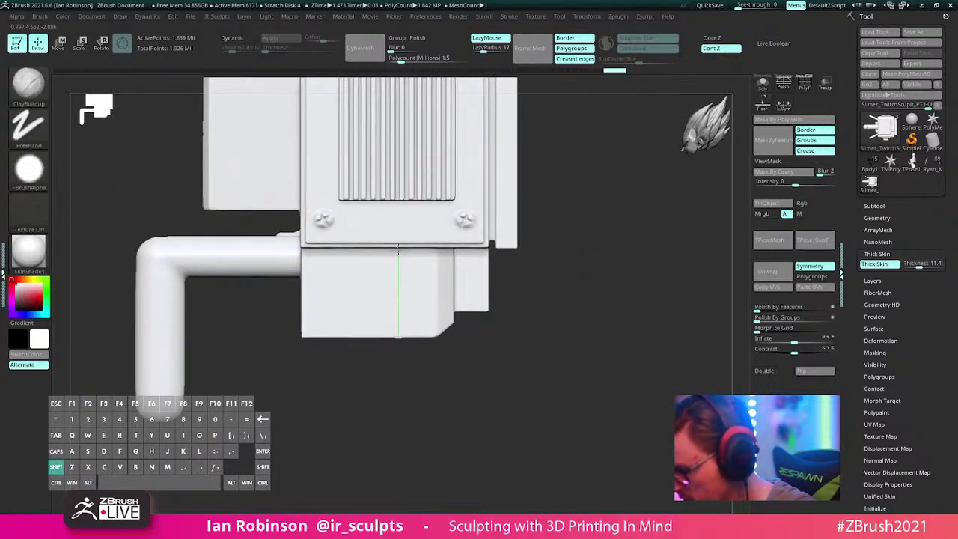
shift+drag(397, 247, 396, 244)
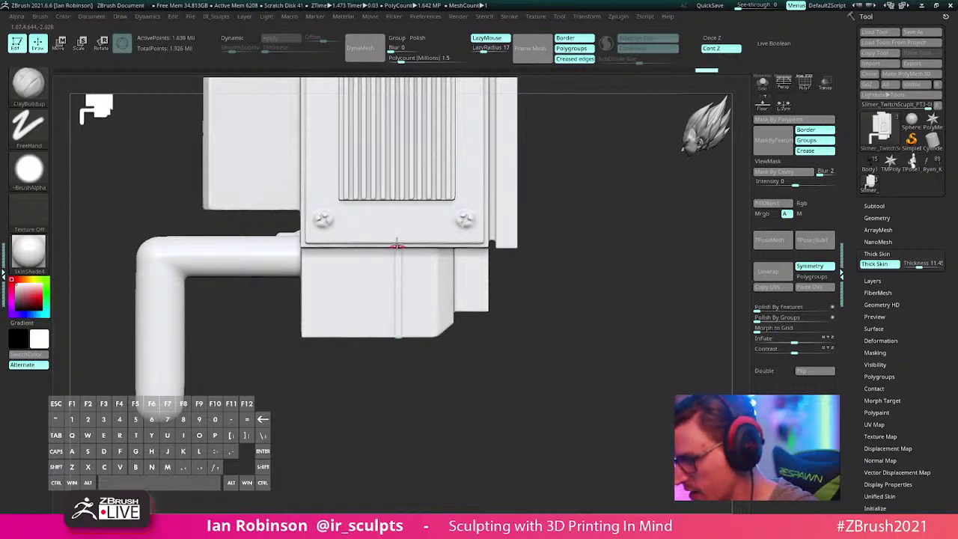
Step: Set the Thick Skin thickness to 0.0001 and brush away the excess where the raised line runs into the main body
drag(527, 388, 434, 357)
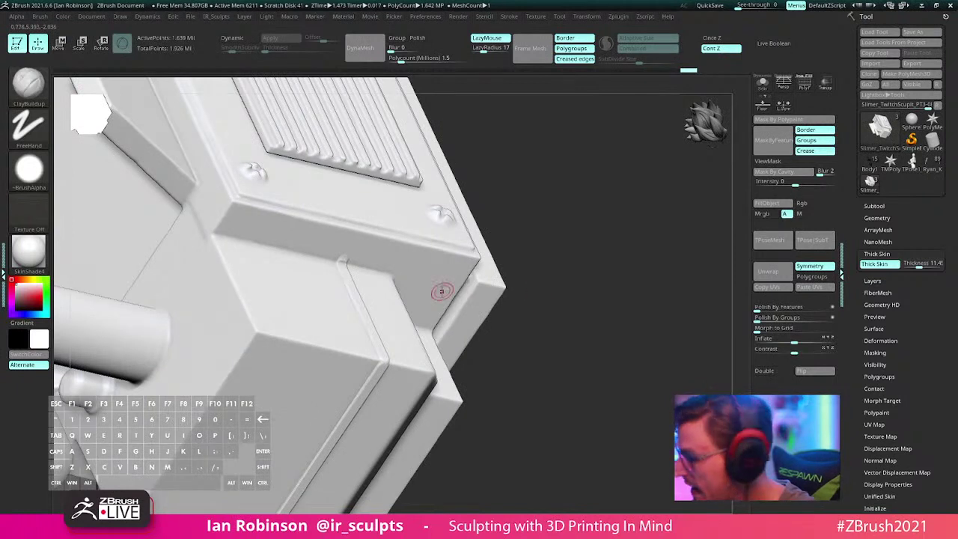
drag(921, 265, 903, 265)
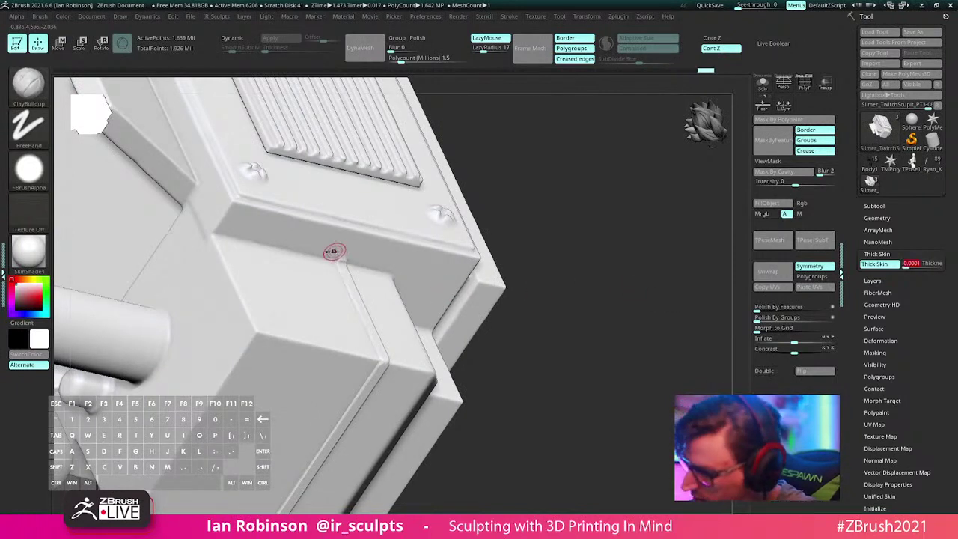
drag(334, 253, 406, 267)
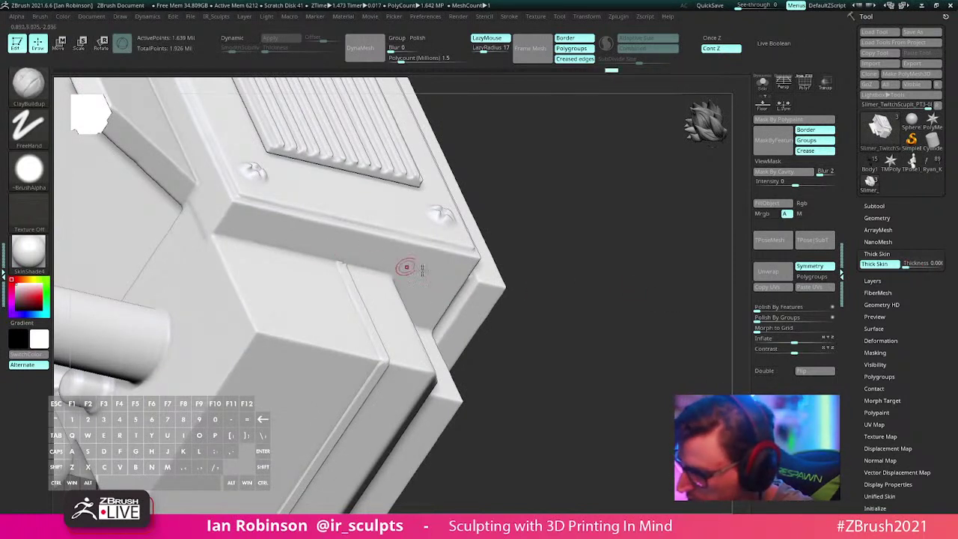
drag(571, 245, 567, 237)
mouse_move(436, 259)
mouse_down()
mouse_move(338, 260)
mouse_move(367, 261)
mouse_up()
drag(560, 248, 585, 221)
shift+drag(556, 297, 584, 250)
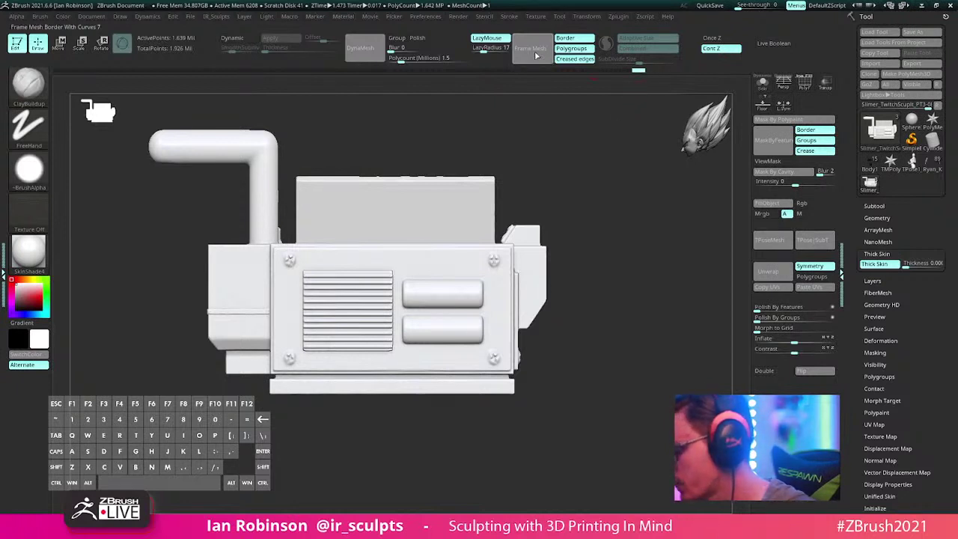
Step: Examine the Frame Mesh options under Curve Functions, the trap's polygroups and the custom Geometry commands
click(509, 16)
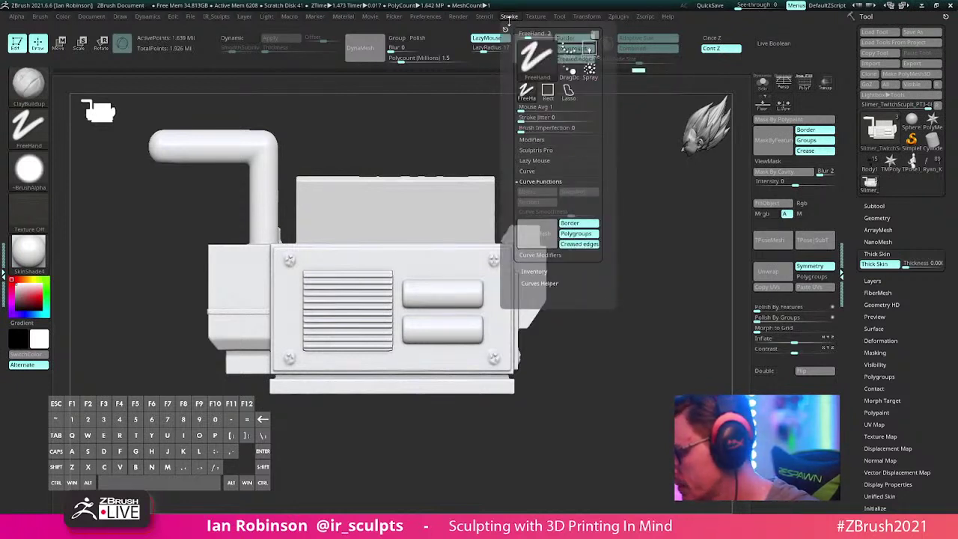
click(546, 182)
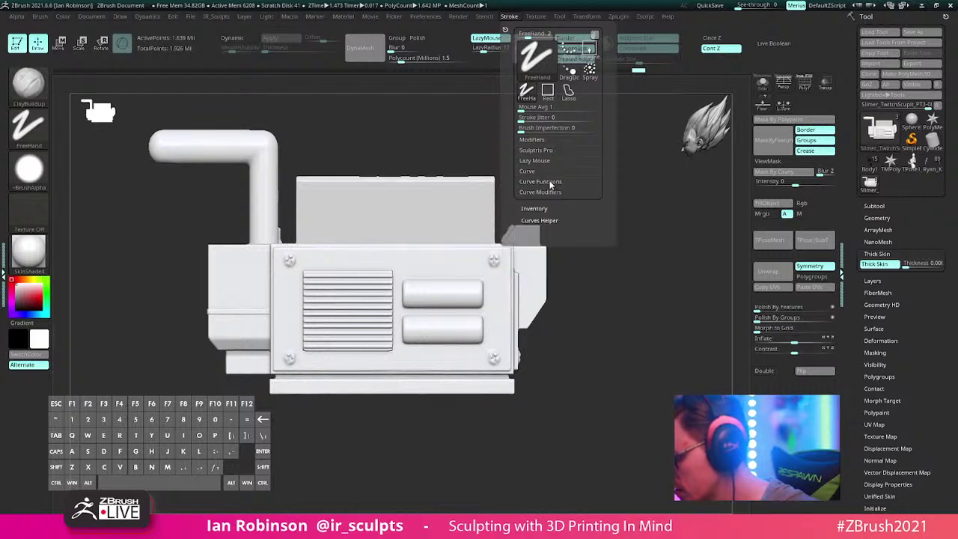
click(556, 182)
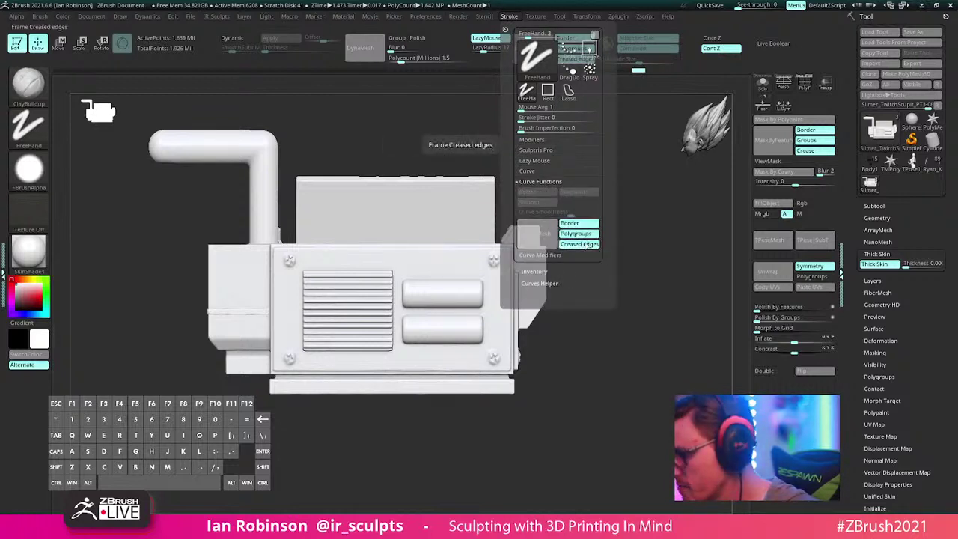
key(shift+f)
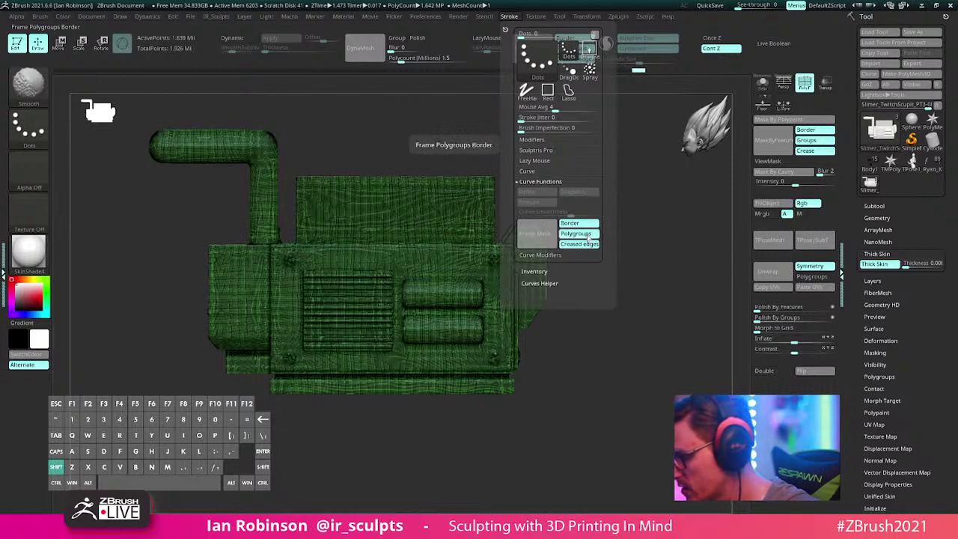
key(shift+f)
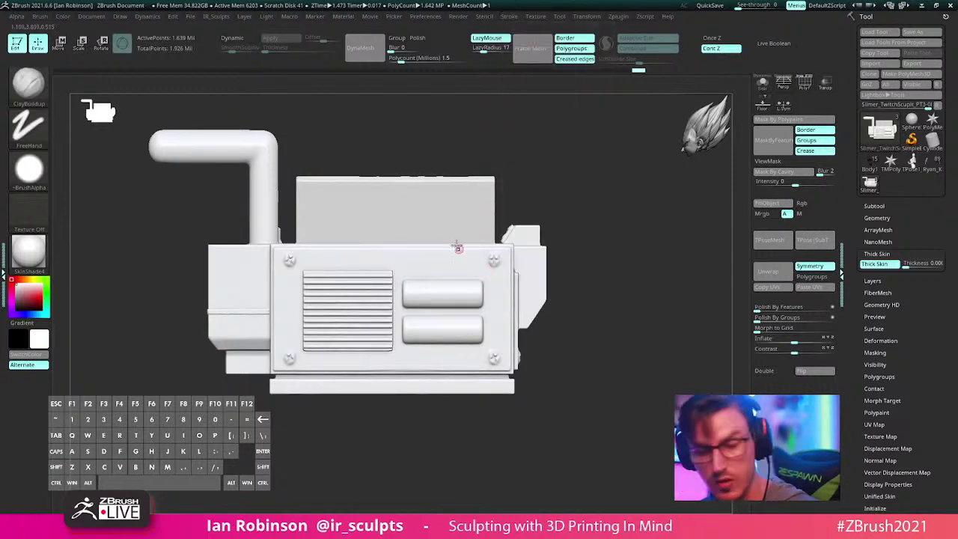
key(2)
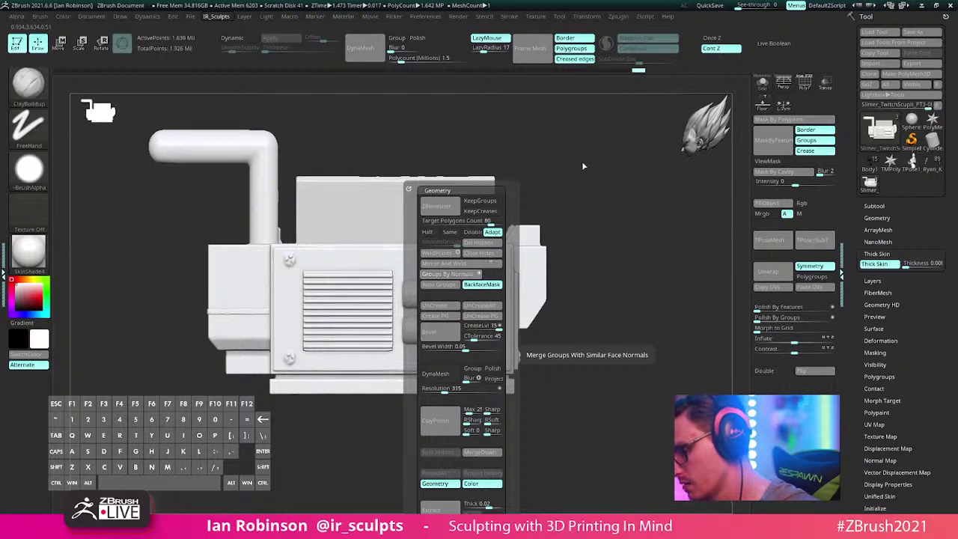
key(shift+f)
drag(591, 171, 595, 201)
key(shift+f)
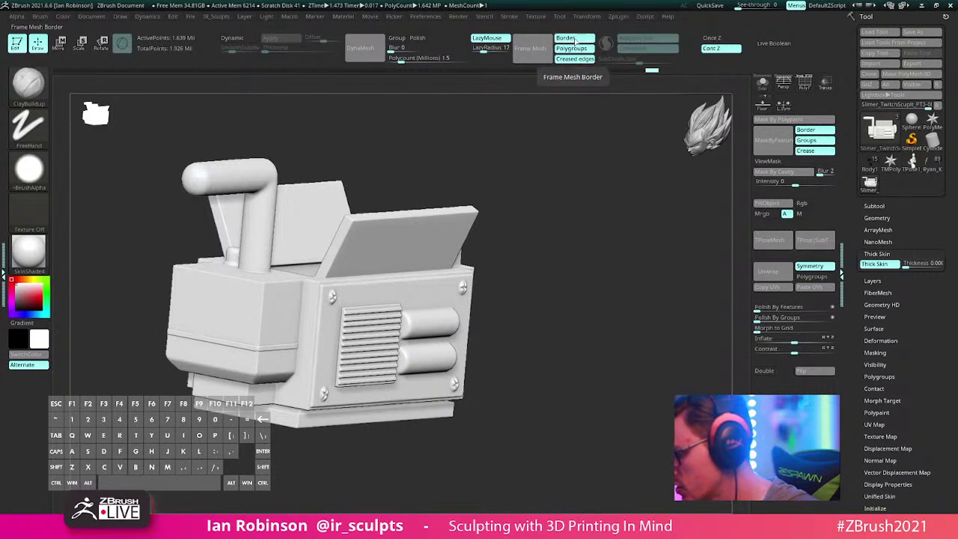
Step: Disable the Border and Creased edges options of Frame Mesh so only Polygroups stays enabled
click(573, 38)
click(509, 16)
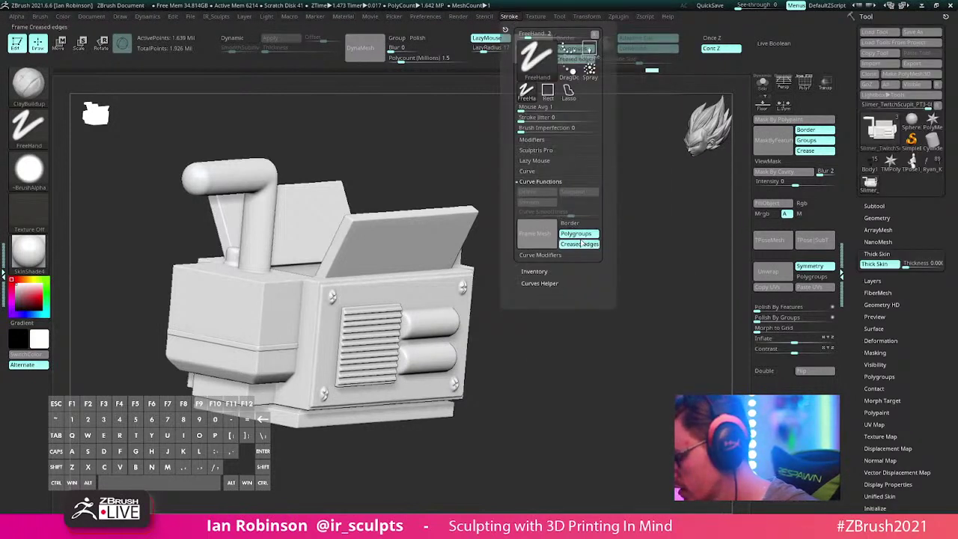
click(583, 246)
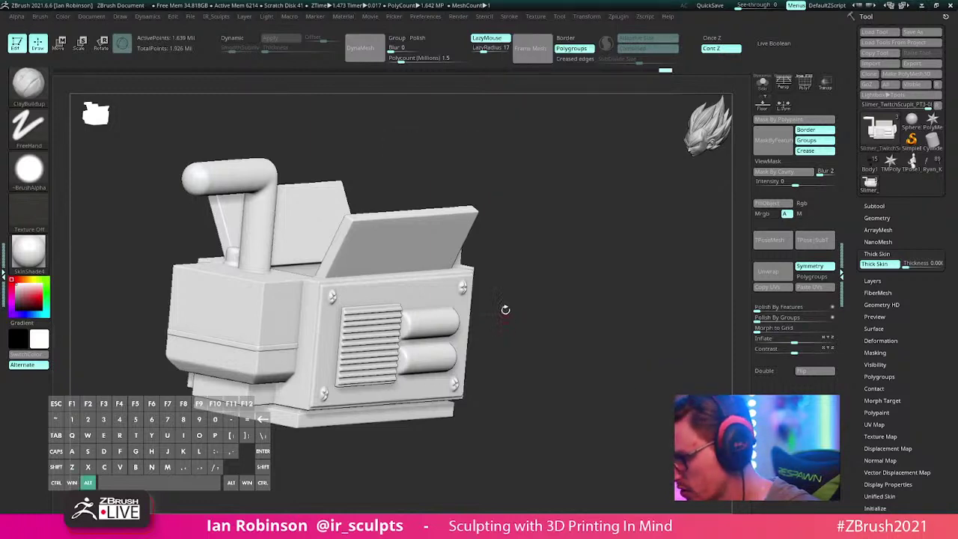
mouse_move(505, 307)
alt+right_down()
mouse_move(499, 367)
mouse_move(467, 309)
mouse_move(487, 363)
mouse_move(449, 366)
mouse_move(482, 350)
mouse_move(474, 342)
alt+right_up()
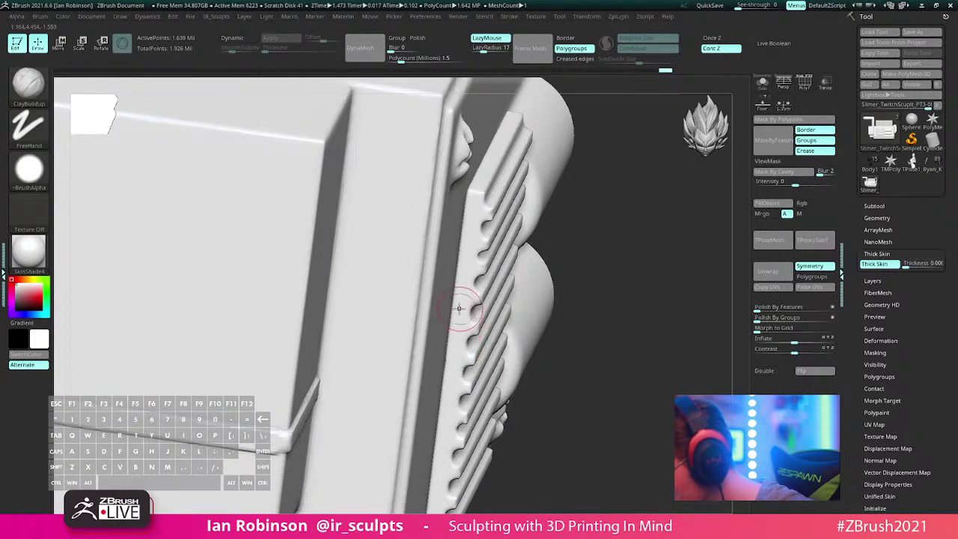
Step: Switch to the Cylinder3D primitive, frame it from above and display its polyframe
key(f)
click(932, 141)
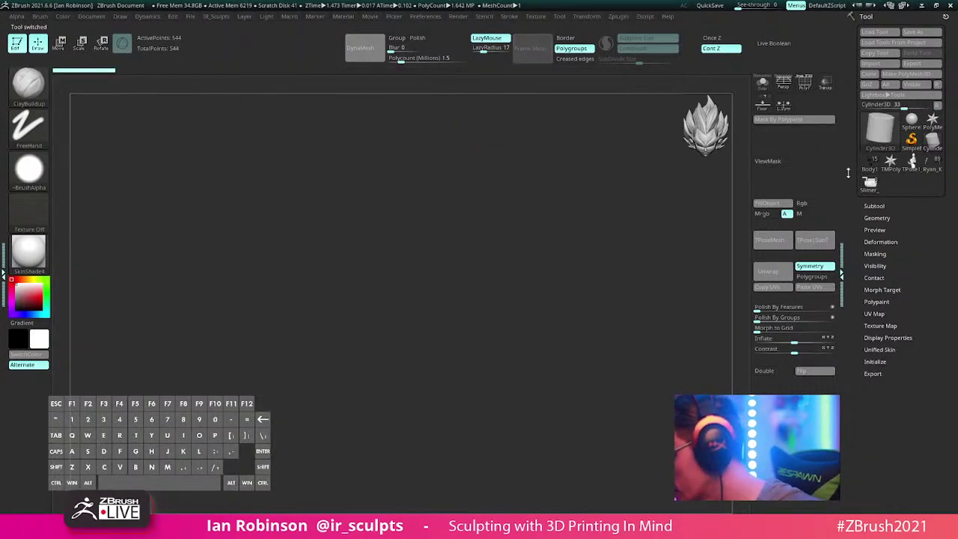
key(f)
right_drag(664, 239, 639, 180)
key(shift+f)
alt+right_drag(652, 240, 599, 263)
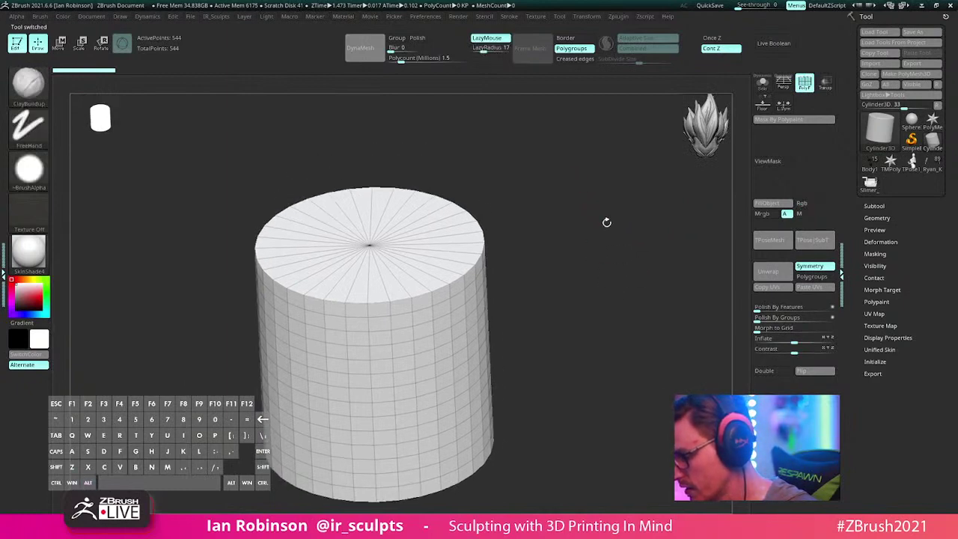
Step: Convert the cylinder to a PolyMesh3D and assign separate polygroups to its cap and side with Groups By Normals
click(918, 74)
mouse_move(635, 192)
alt+right_down()
mouse_move(567, 220)
mouse_move(621, 182)
alt+right_up()
key(2)
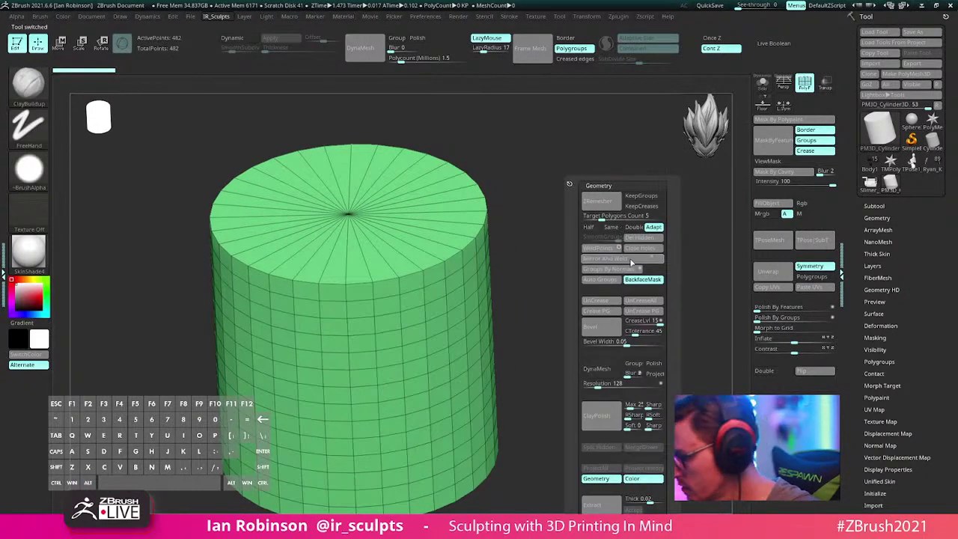
click(631, 269)
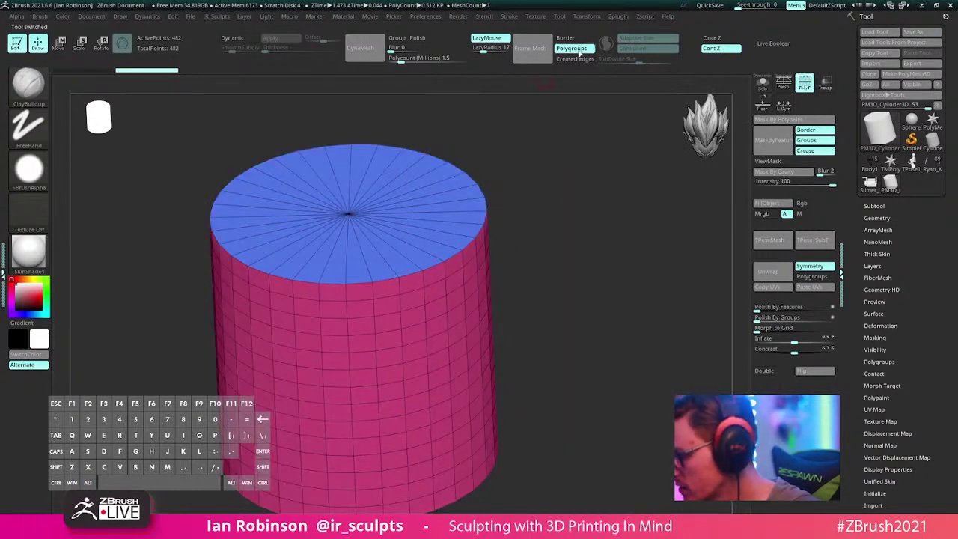
Step: Generate Frame Mesh curves along the cylinder's polygroup borders and turn them into tubes with the CurveMultiTube brush
click(539, 56)
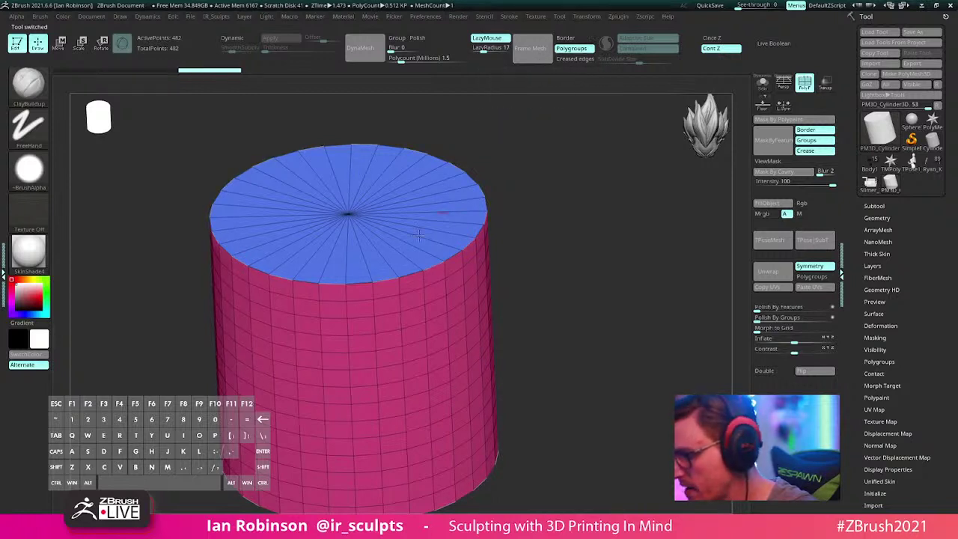
alt+right_drag(555, 199, 455, 262)
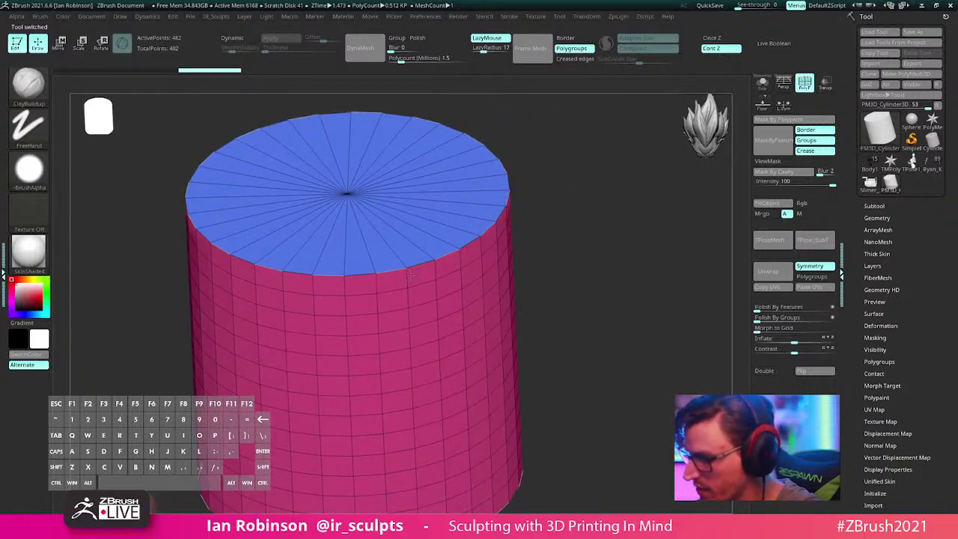
key(b)
key(c)
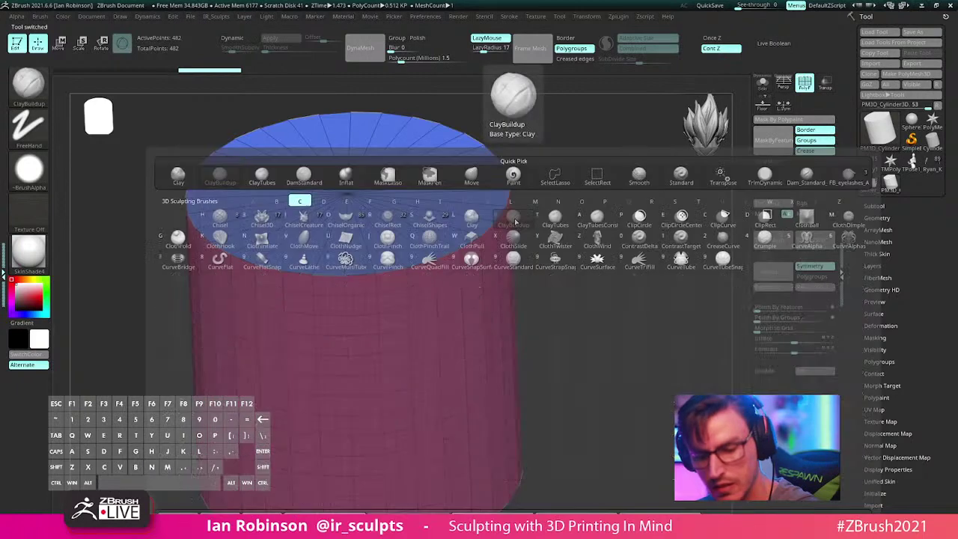
click(347, 261)
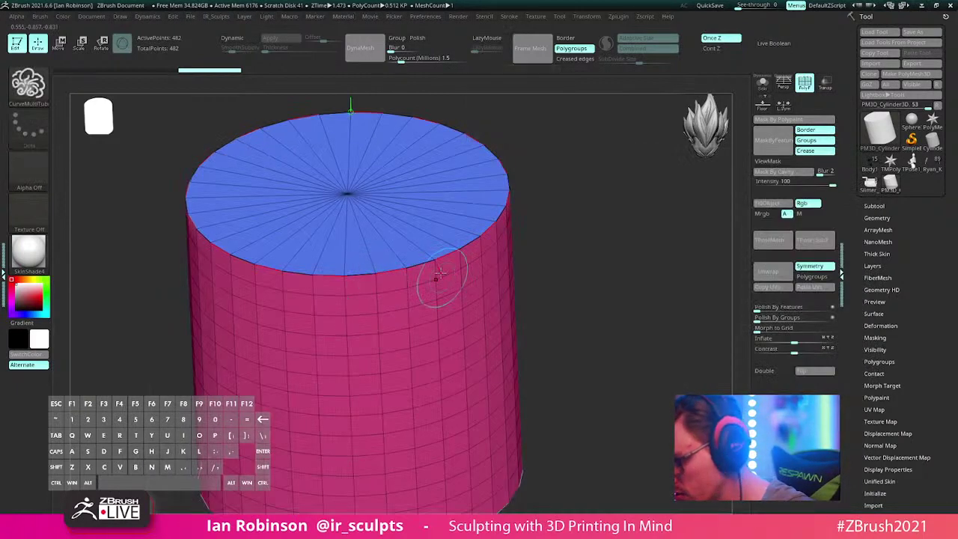
click(439, 260)
alt+drag(608, 267, 593, 233)
drag(594, 287, 610, 298)
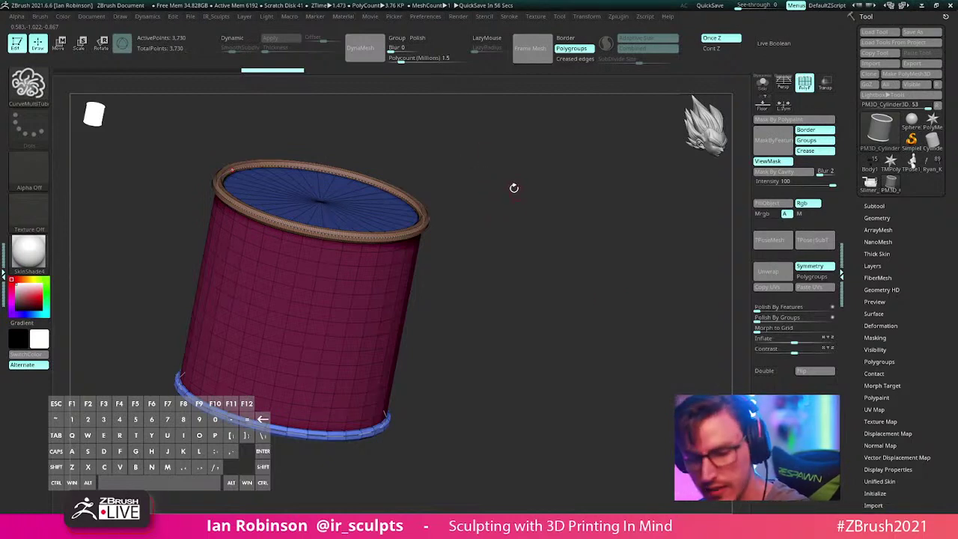
key(p)
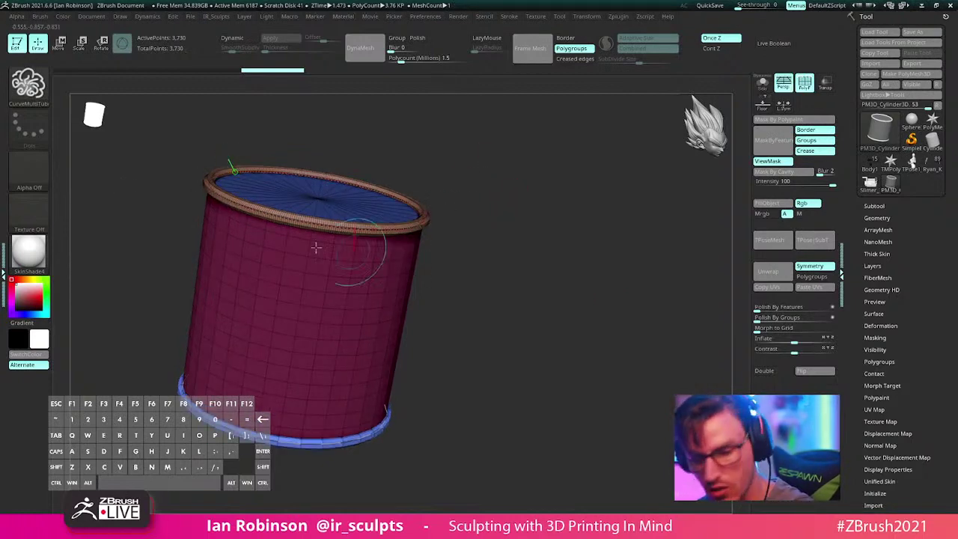
Step: Replace the rim tubes using the CurveAlpha brush with the striped Alpha 62, and hide the polyframe
key(b)
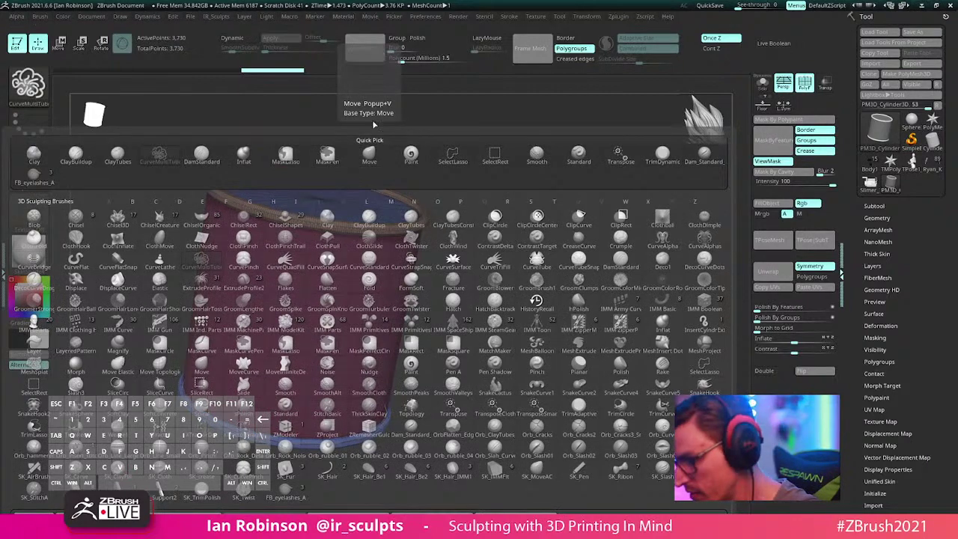
click(363, 155)
key(b)
key(c)
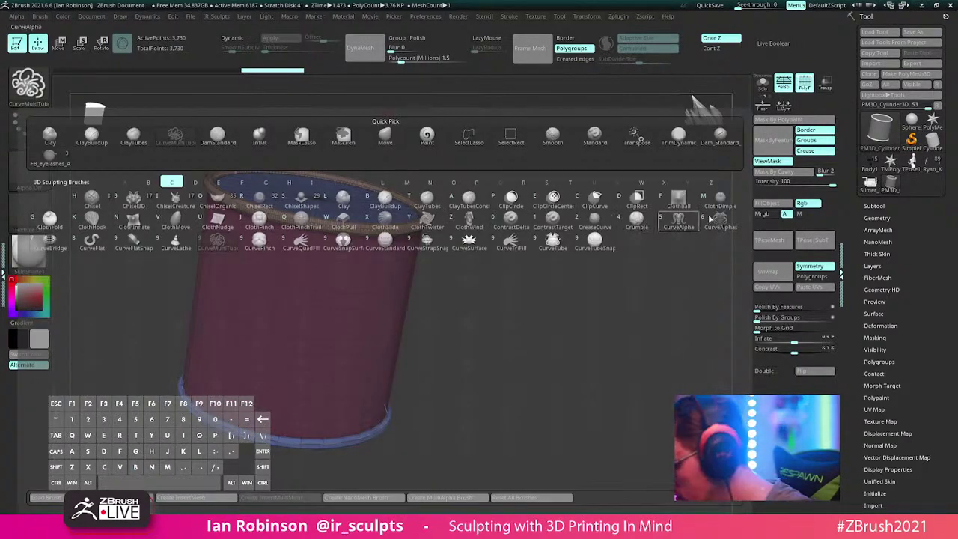
click(677, 218)
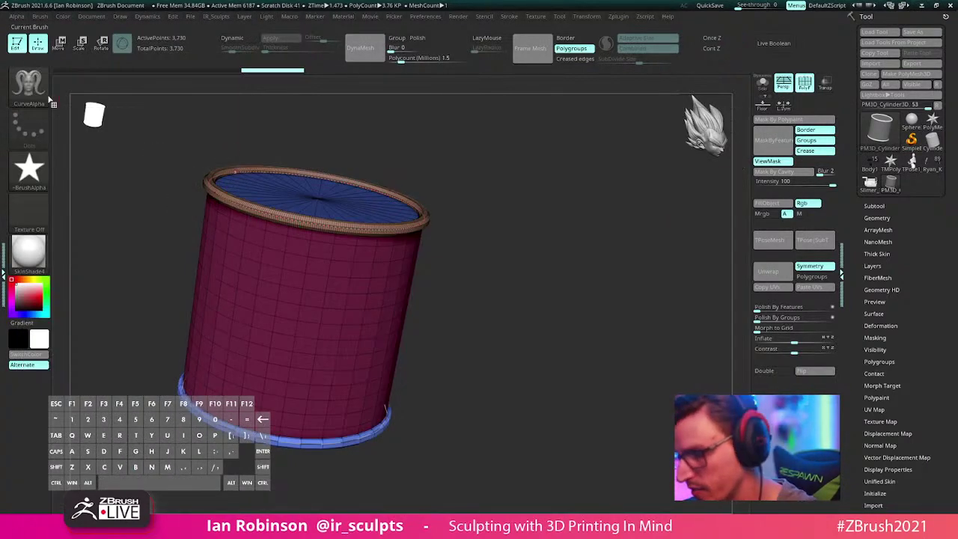
click(29, 170)
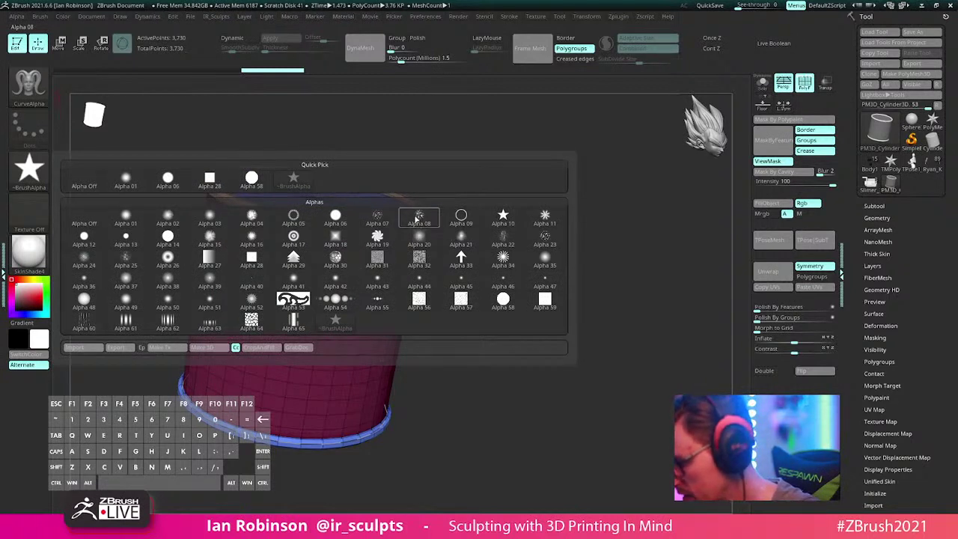
click(166, 317)
mouse_move(446, 138)
mouse_down()
mouse_move(549, 154)
mouse_move(571, 235)
mouse_move(562, 222)
mouse_move(596, 266)
mouse_up()
click(407, 212)
key(shift+f)
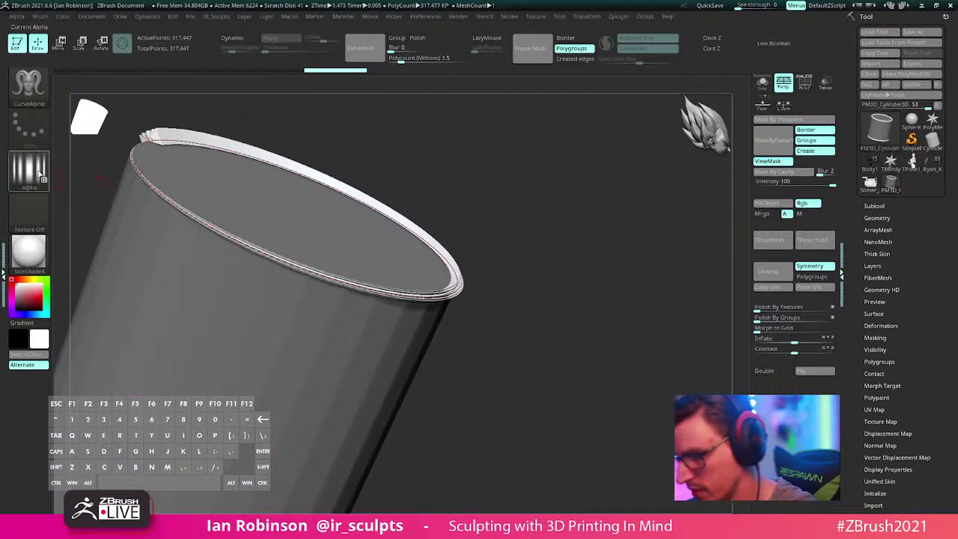
Step: Change the CurveAlpha profile to the round Alpha 06 and update the rim curve with it
click(28, 170)
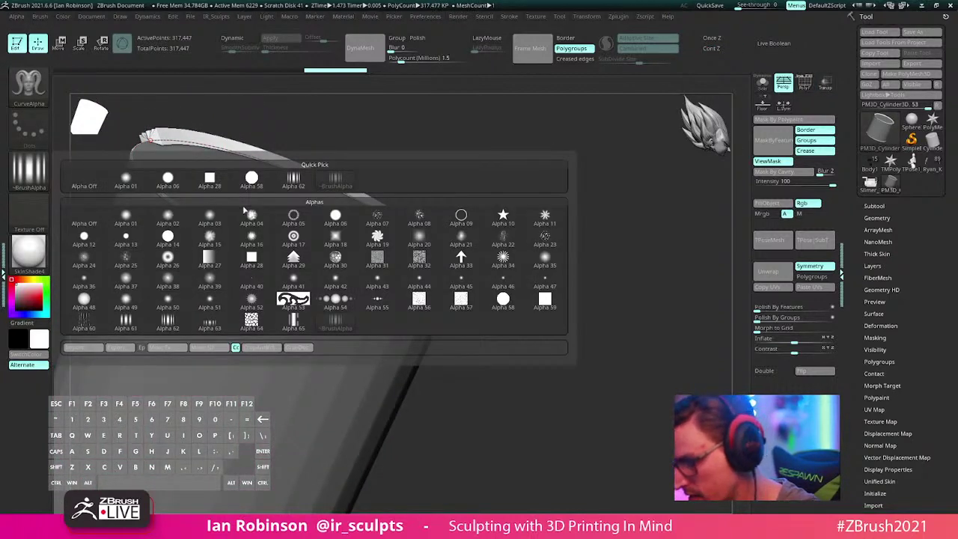
click(335, 217)
click(451, 290)
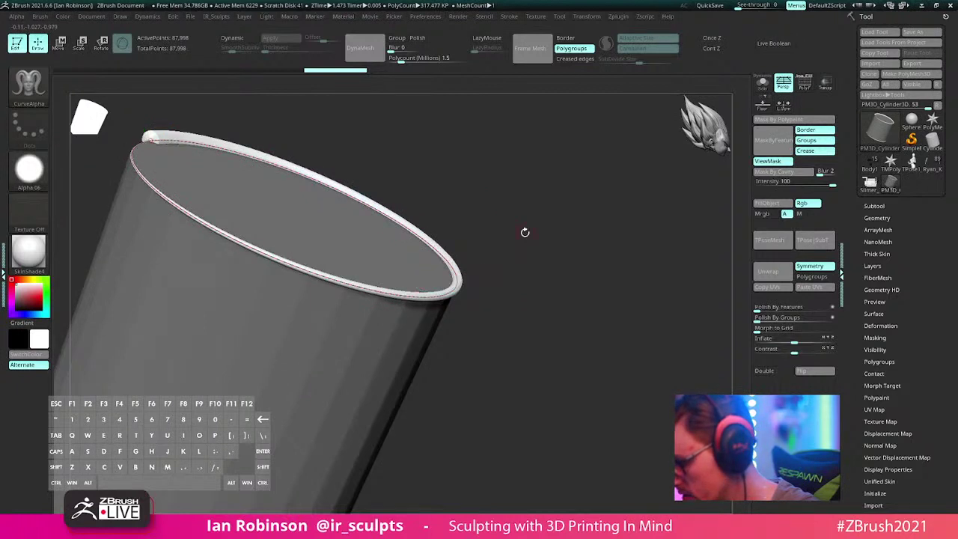
Step: Reshape the Curve Falloff graph under Curve Modifiers by raising its end and lowering its start, and update the rim tube
drag(513, 195, 517, 218)
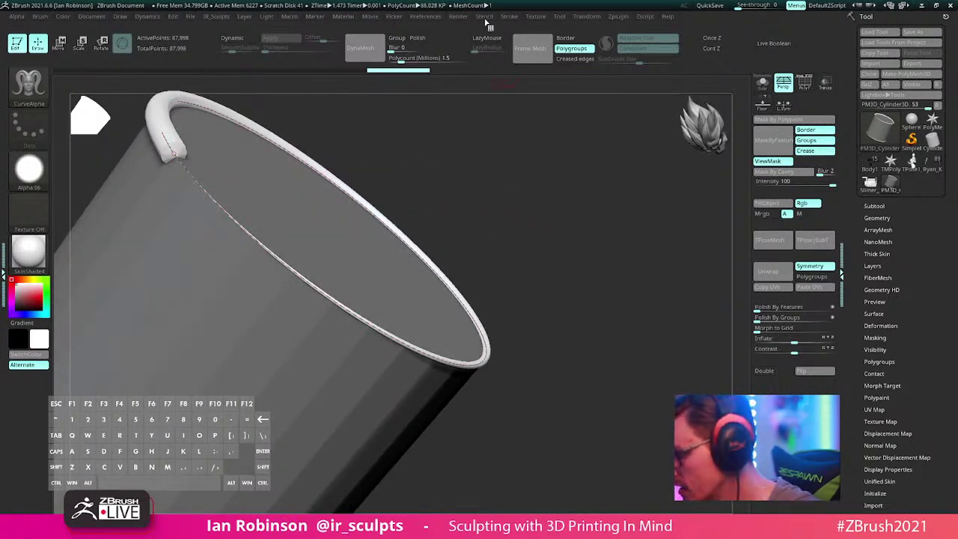
click(509, 17)
click(540, 181)
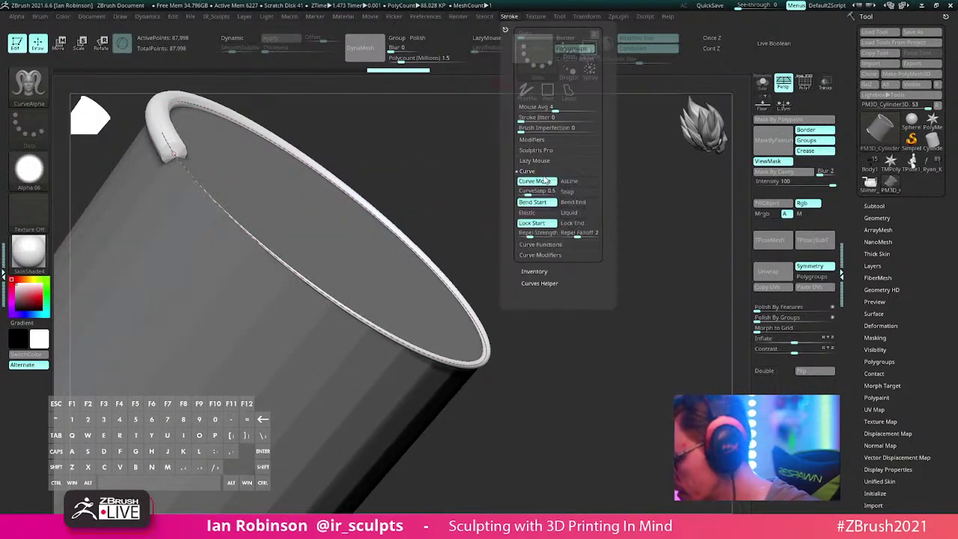
click(555, 193)
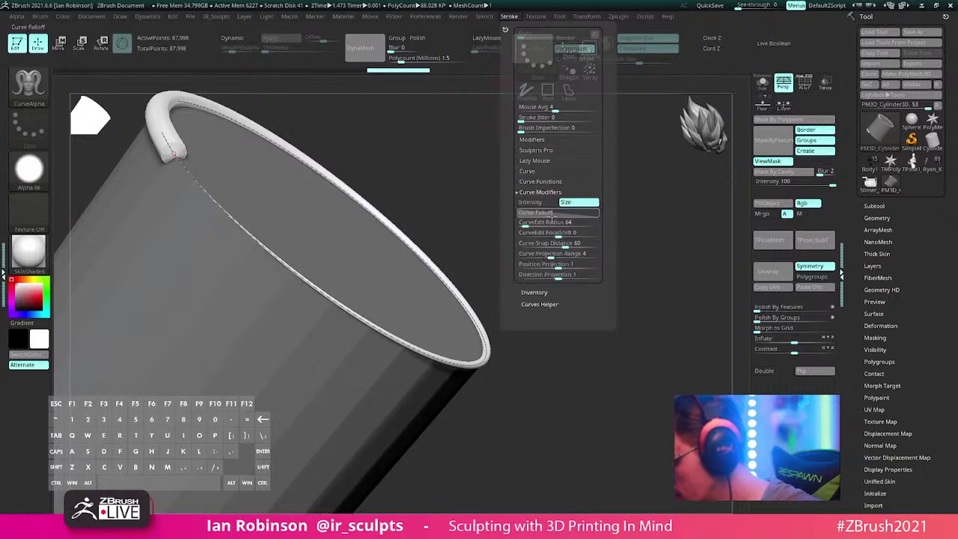
click(552, 213)
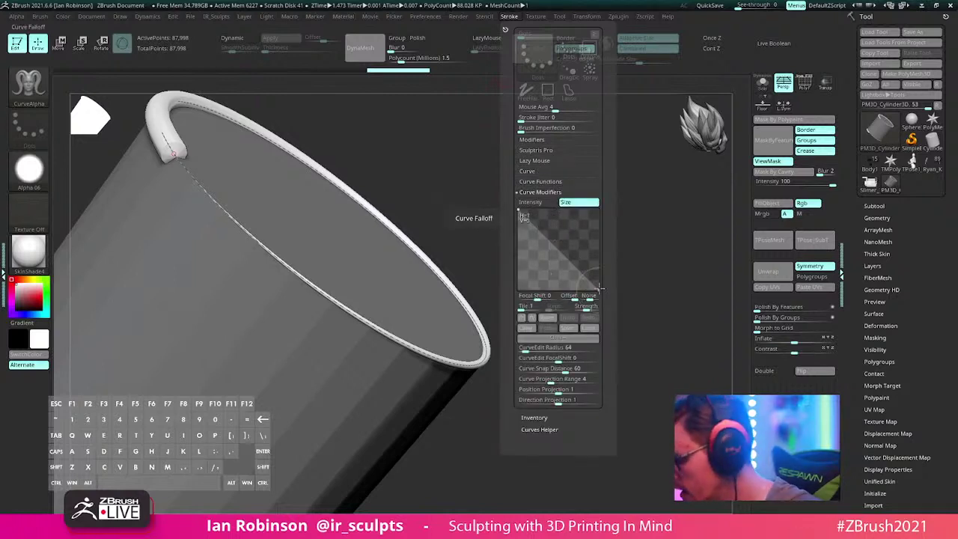
mouse_move(598, 289)
mouse_down()
mouse_move(599, 261)
mouse_move(565, 226)
mouse_move(518, 227)
mouse_move(583, 215)
mouse_up()
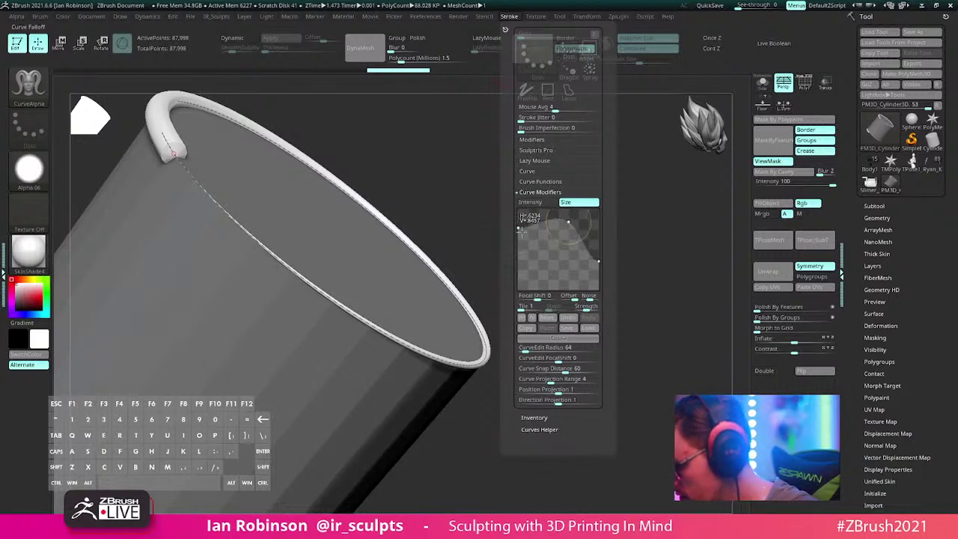
drag(518, 227, 518, 238)
click(460, 369)
Step: Lower the start of the Curve Falloff graph further, update the rim tube, and undo the last change to the curve
drag(516, 322, 528, 161)
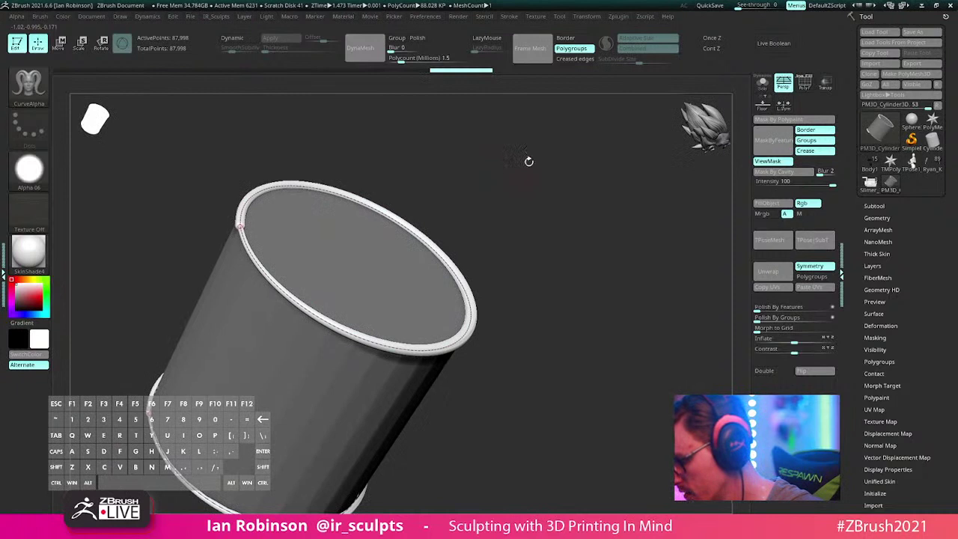
click(509, 16)
drag(519, 239, 518, 280)
drag(569, 222, 557, 220)
mouse_move(598, 264)
mouse_down()
mouse_move(598, 282)
mouse_move(594, 259)
mouse_up()
click(390, 348)
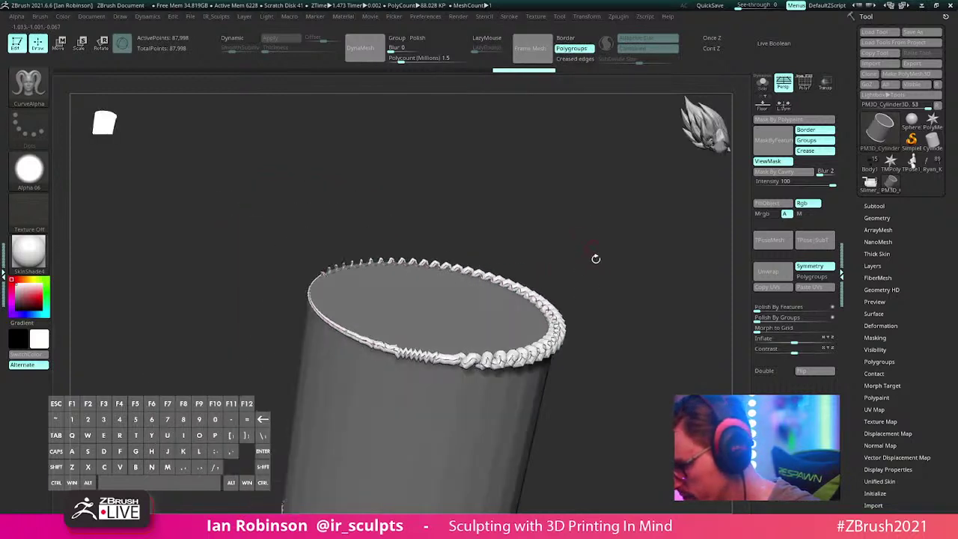
key(ctrl+z)
mouse_move(641, 310)
mouse_down()
mouse_move(622, 304)
mouse_move(617, 265)
mouse_move(321, 340)
mouse_up()
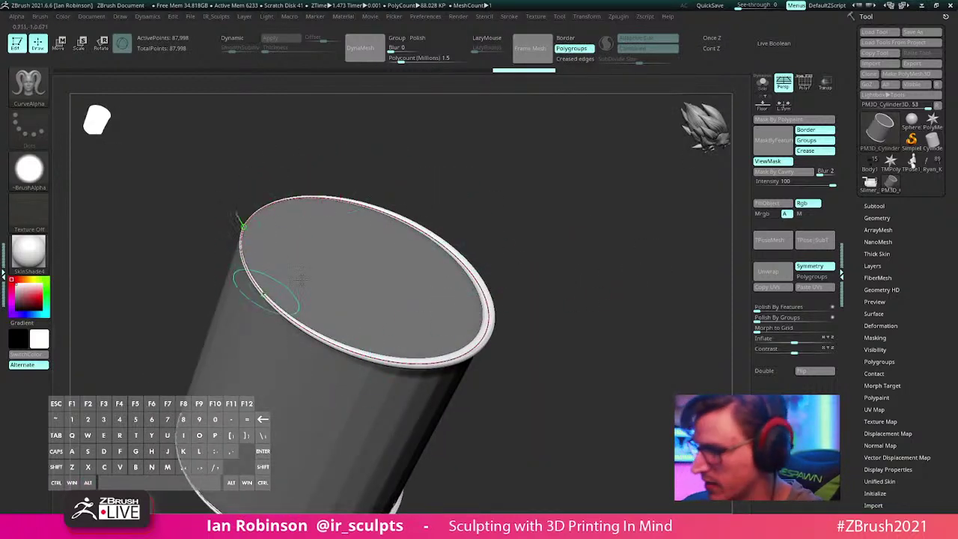
drag(589, 299, 590, 247)
drag(589, 247, 588, 298)
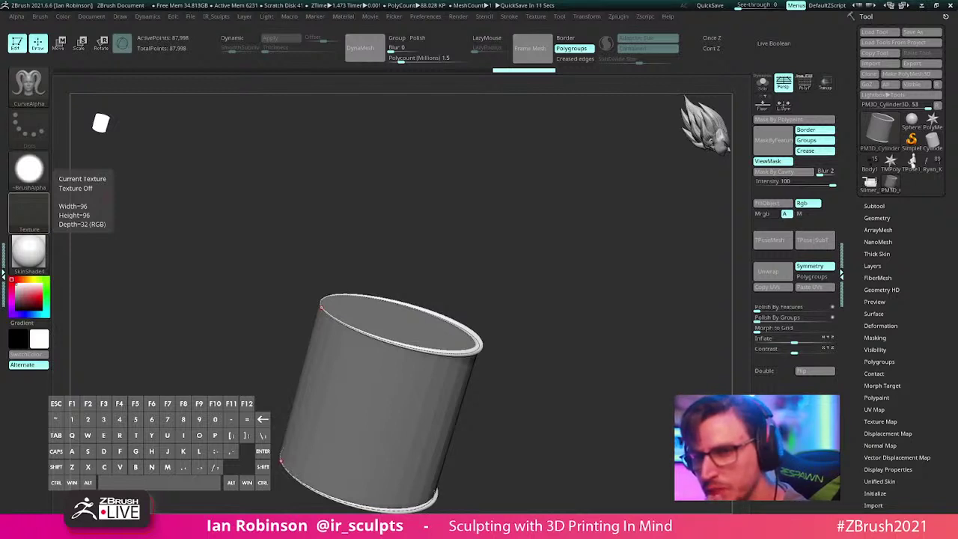
Step: Switch back to the Body1 figure tool, show all its subtools and frame the upper body
click(912, 163)
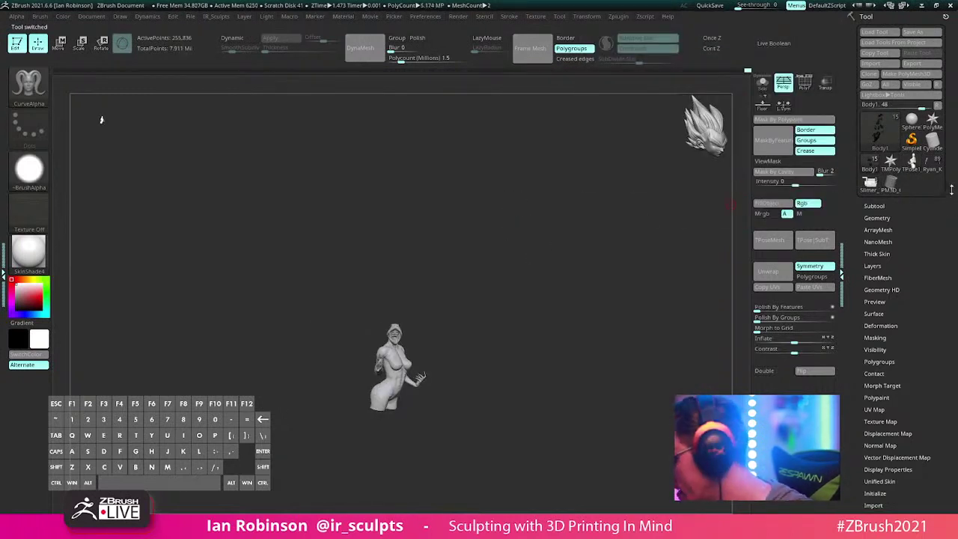
click(876, 205)
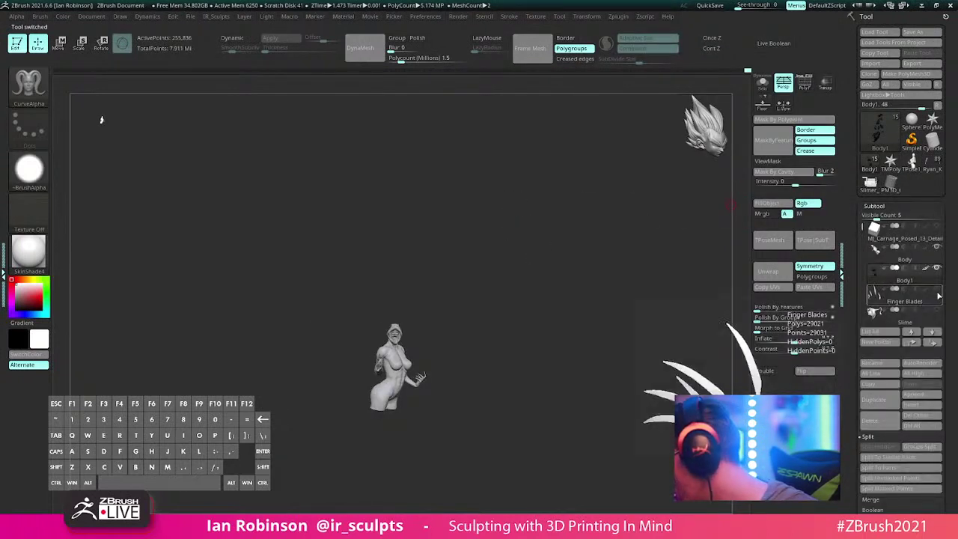
shift+click(938, 289)
drag(588, 283, 599, 334)
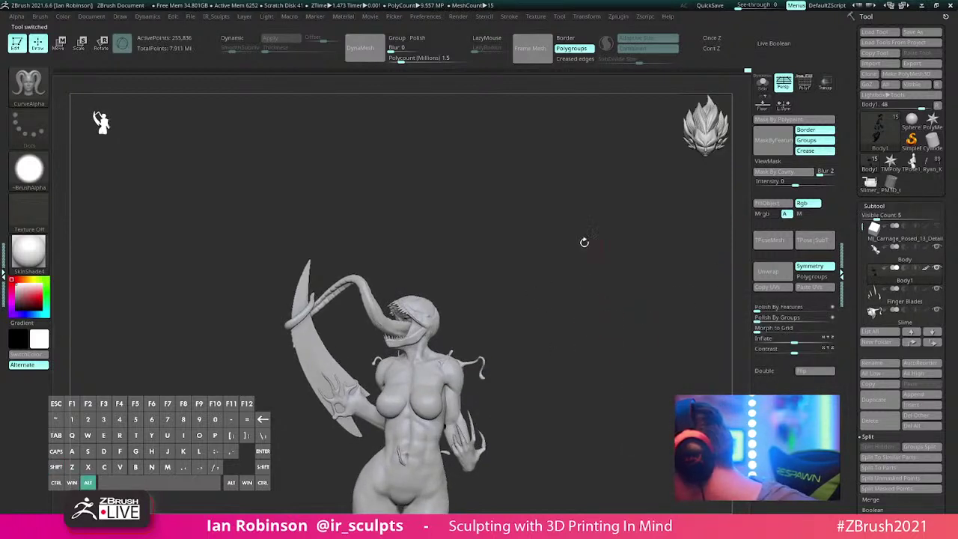
drag(584, 242, 563, 226)
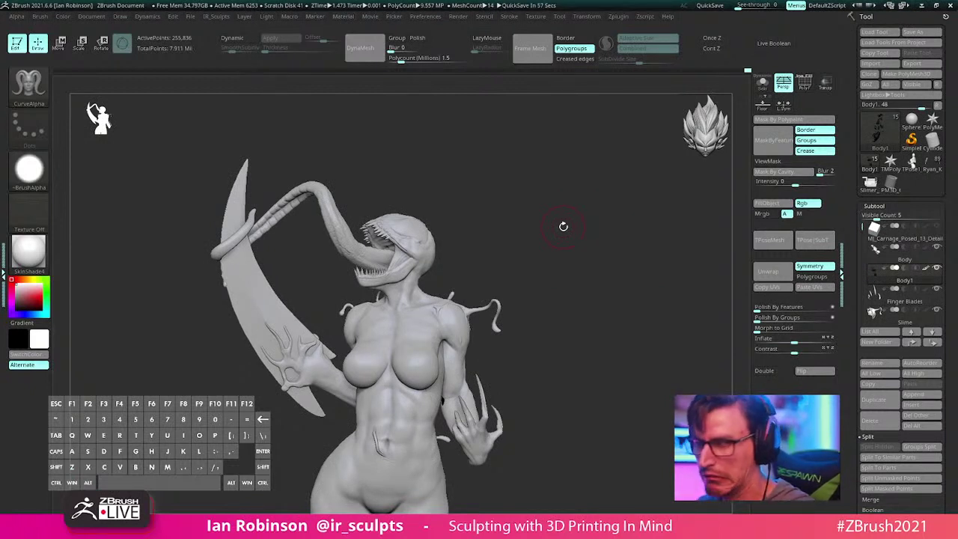
Step: Open the save dialog for the figure's tool file
key(ctrl+s)
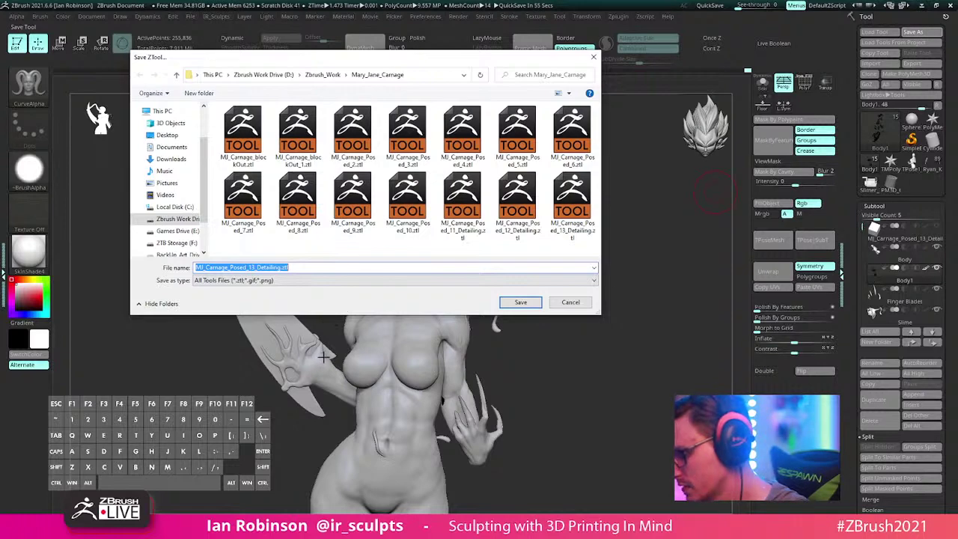
Step: Save the tool as MJ_Carnage_Posed_13_Detailing.ztl
key(Return)
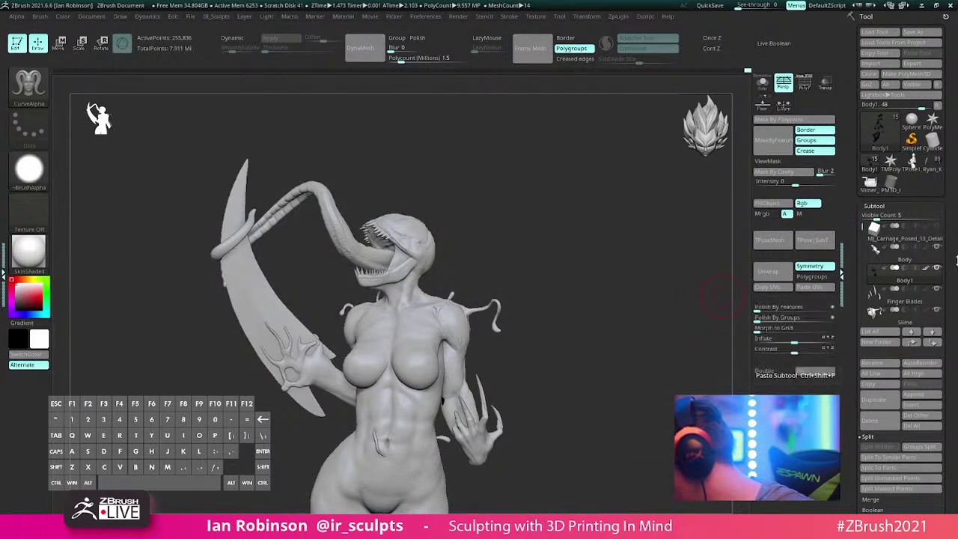
Step: Merge all visible subtools into a single mesh and switch to the merged body tool
drag(956, 152, 956, 111)
scroll(956, 111, down, 3)
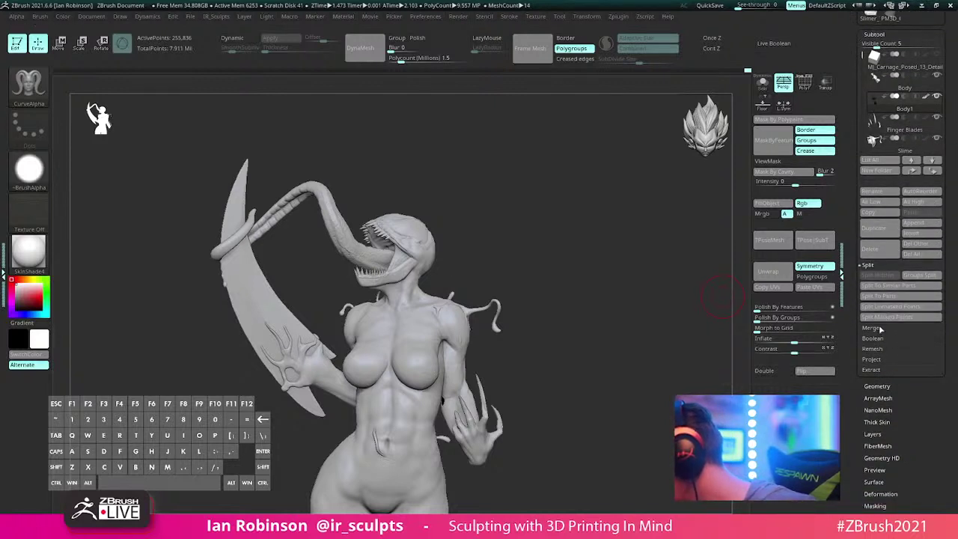
click(870, 275)
click(899, 297)
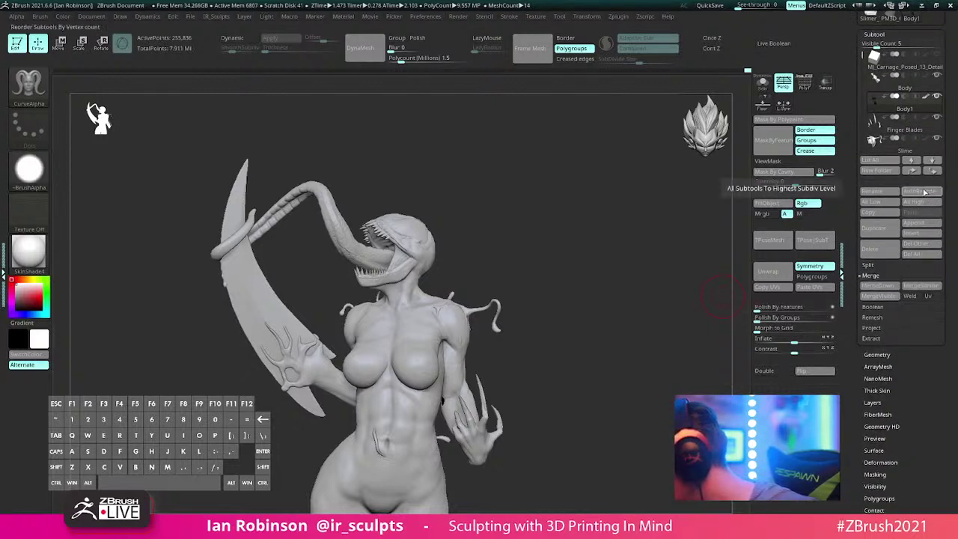
scroll(951, 74, up, 3)
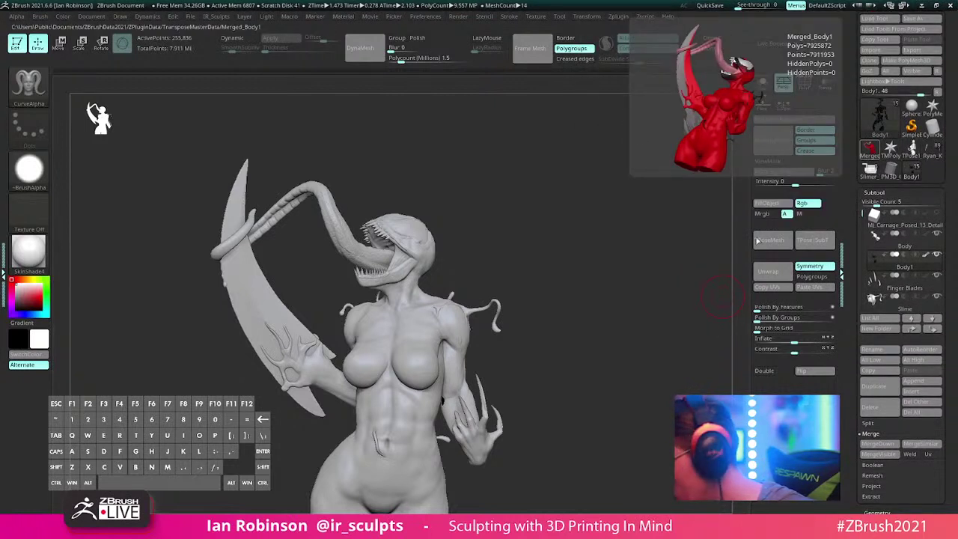
click(869, 152)
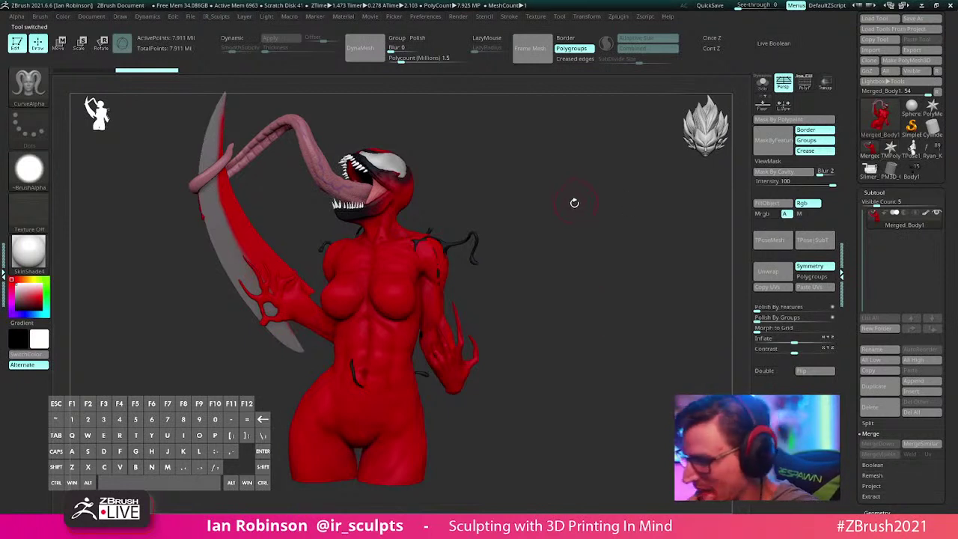
drag(574, 203, 564, 304)
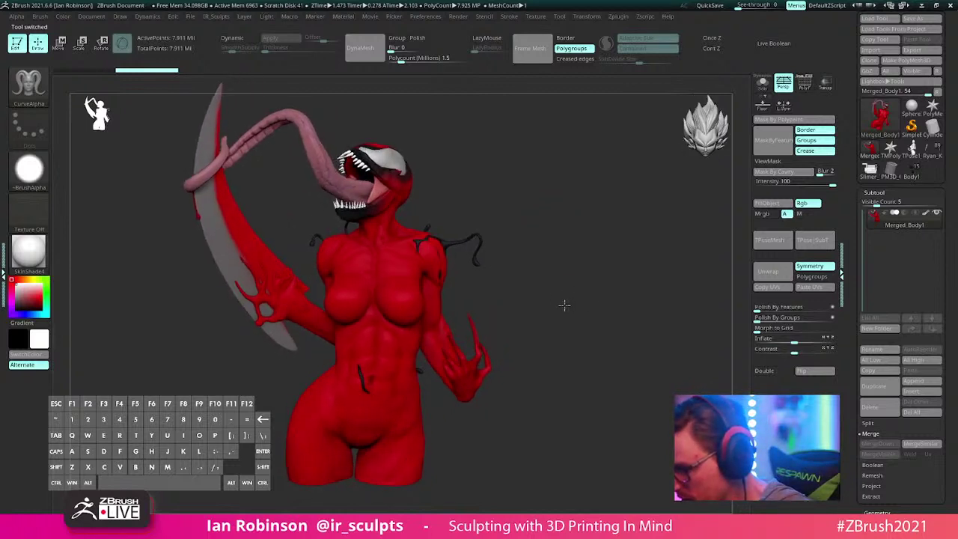
click(568, 289)
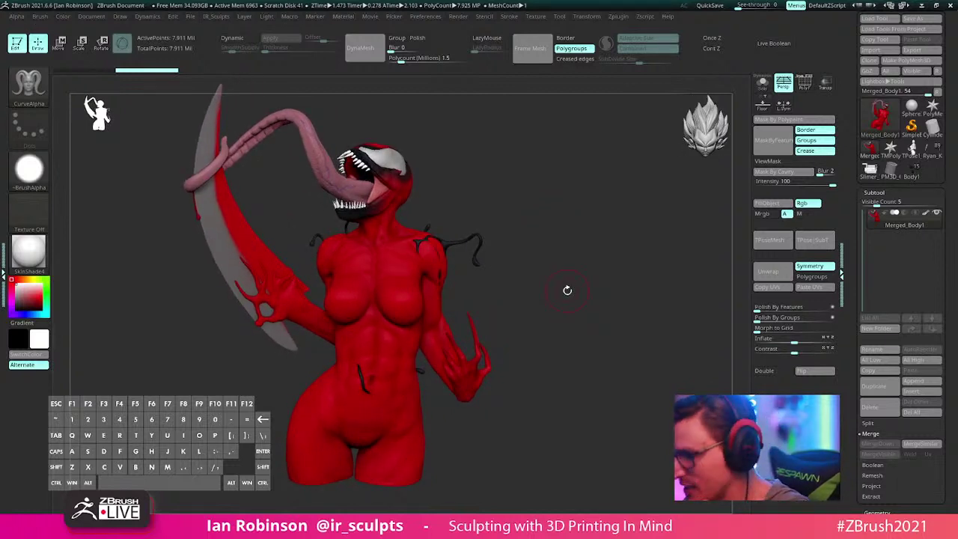
Step: Set the movie capture to the document area at Large size and show the timeline
click(372, 16)
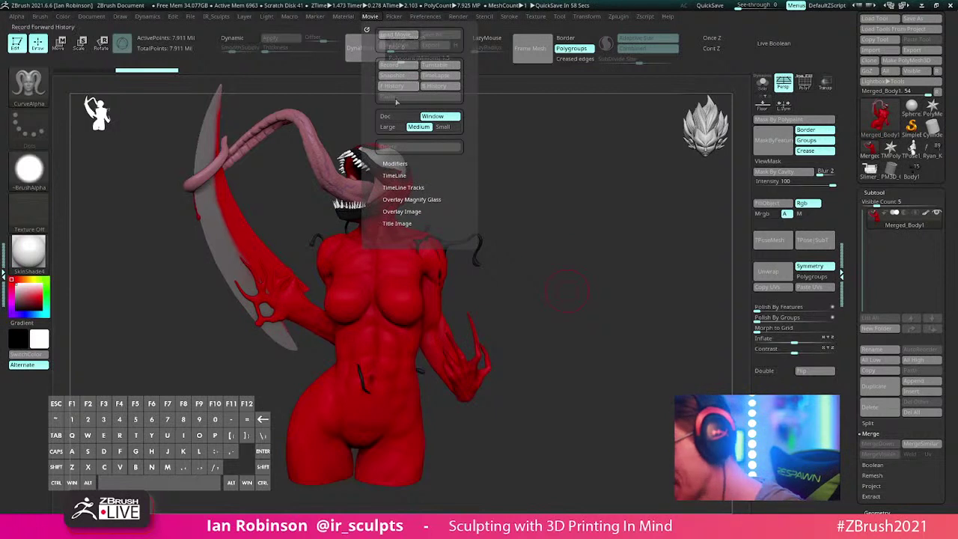
click(385, 116)
click(387, 127)
click(395, 163)
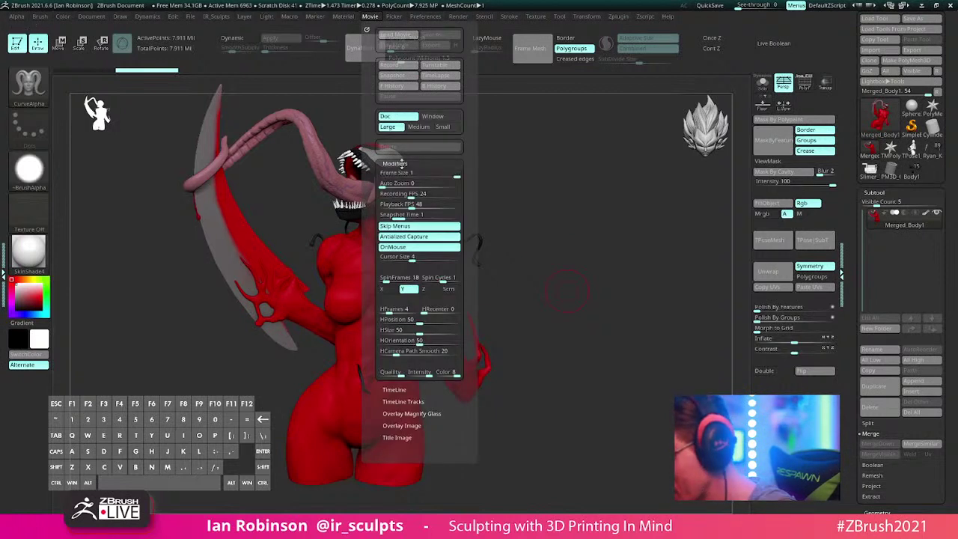
click(395, 164)
click(394, 173)
click(387, 195)
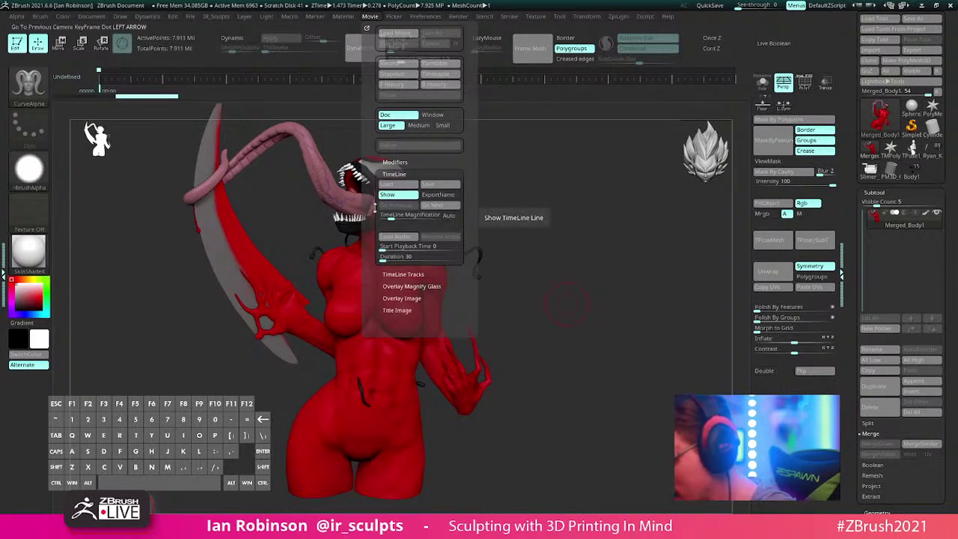
Step: Lasso-mask the figure's free clawed hand up to the wrist and invert the mask so only that hand stays editable
mouse_move(570, 215)
mouse_down()
mouse_move(582, 239)
mouse_move(558, 237)
mouse_move(608, 244)
mouse_up()
mouse_move(291, 307)
mouse_down()
mouse_move(284, 411)
mouse_move(648, 342)
mouse_move(659, 327)
mouse_move(614, 339)
mouse_up()
mouse_move(510, 411)
mouse_down()
mouse_move(599, 315)
mouse_move(642, 289)
mouse_move(465, 327)
mouse_move(561, 299)
mouse_move(515, 411)
mouse_move(484, 408)
mouse_up()
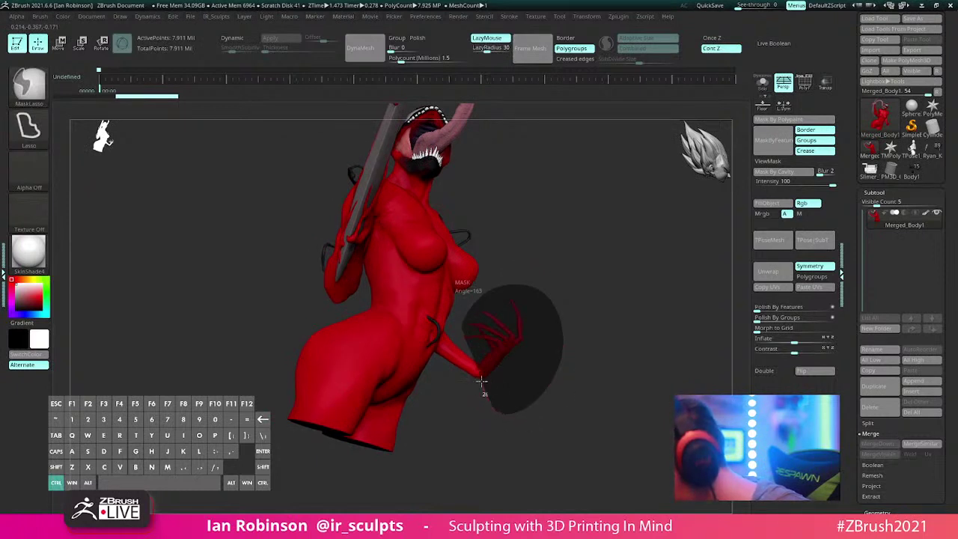
ctrl+drag(469, 345, 462, 289)
mouse_move(569, 284)
mouse_down()
mouse_move(633, 259)
mouse_move(620, 359)
mouse_move(583, 350)
mouse_move(589, 326)
mouse_move(626, 317)
mouse_move(597, 334)
mouse_up()
key(shift+f)
key(shift+f)
mouse_move(506, 336)
ctrl+mouse_down()
mouse_move(585, 201)
mouse_move(573, 314)
ctrl+mouse_up()
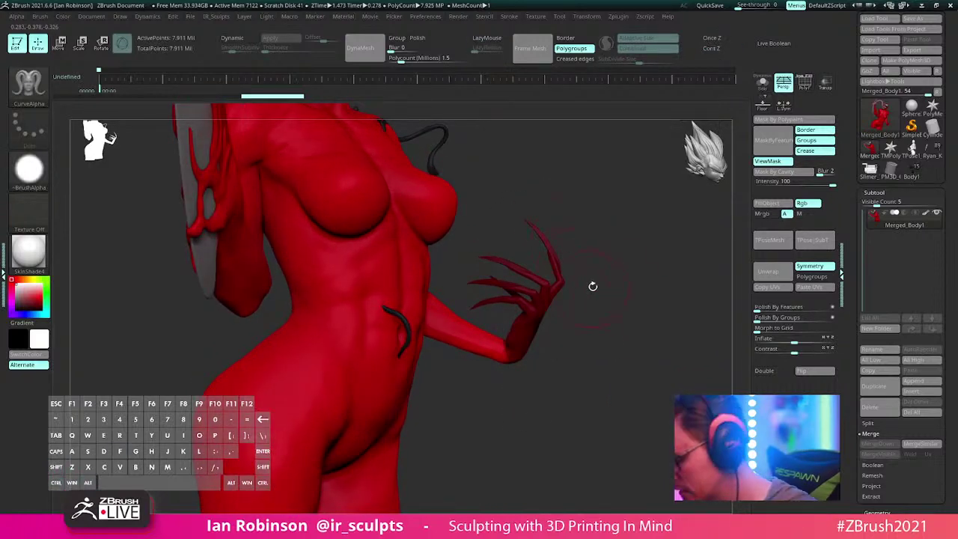
drag(618, 253, 562, 202)
ctrl+click(587, 243)
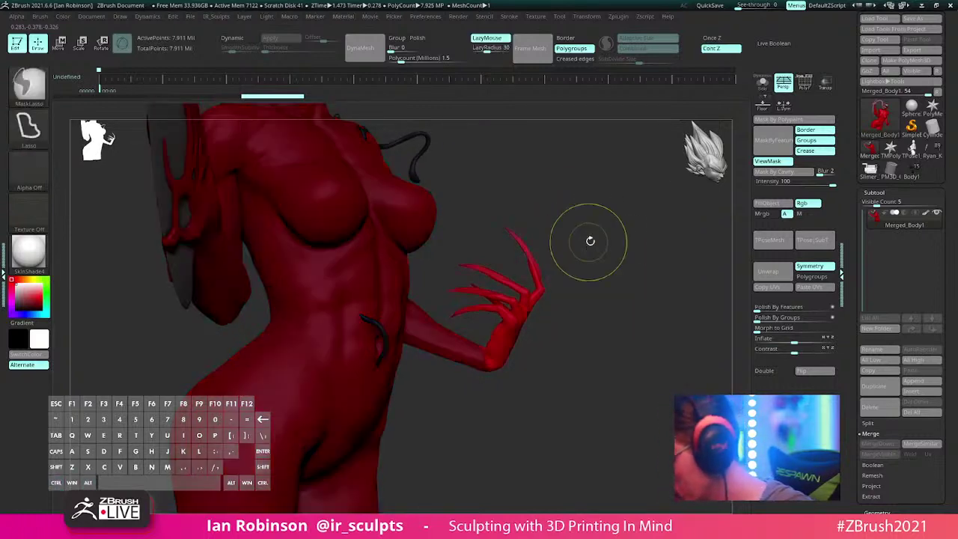
Step: Place the transform gizmo on the wrist joint of the unmasked hand, checking its position from several sides
key(w)
mouse_move(487, 366)
alt+mouse_down()
mouse_move(474, 372)
mouse_move(494, 359)
alt+mouse_up()
drag(614, 316, 637, 259)
alt+drag(495, 359, 543, 434)
alt+drag(579, 470, 540, 345)
mouse_move(612, 314)
mouse_down()
mouse_move(633, 366)
mouse_move(641, 309)
mouse_move(624, 308)
mouse_move(631, 316)
mouse_move(582, 295)
mouse_up()
key(q)
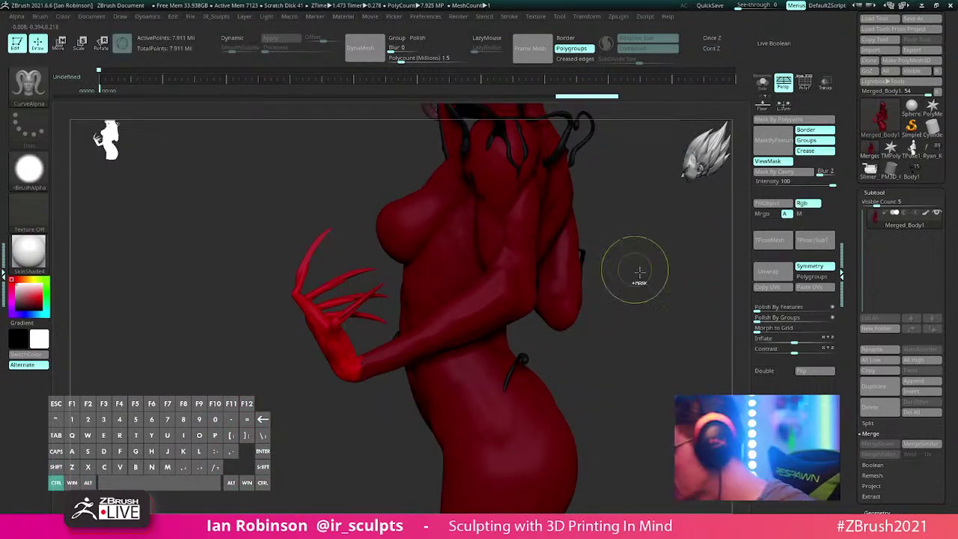
Step: Add a new layer in recording mode to the merged body, keeping the hand mask
ctrl+drag(636, 271, 696, 303)
key(ctrl+z)
drag(885, 189, 886, 192)
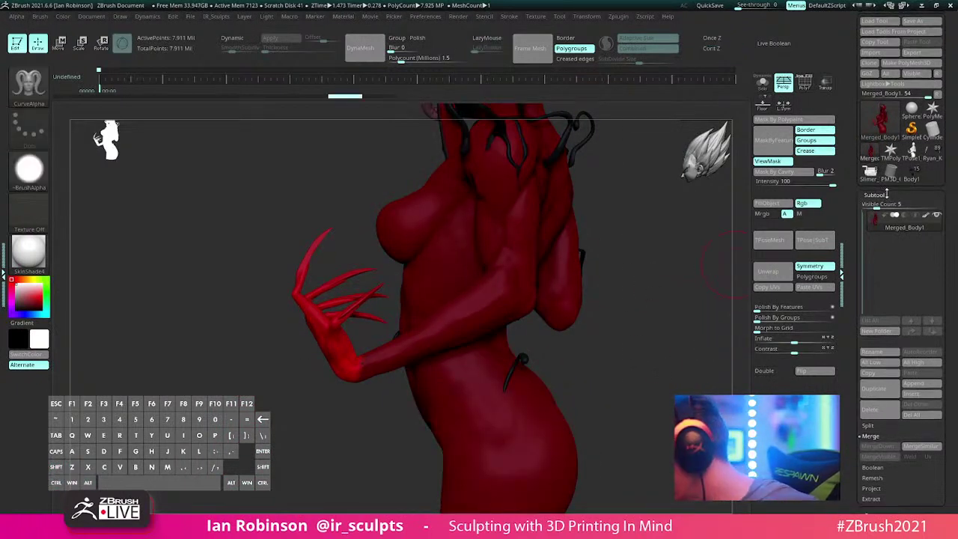
click(882, 193)
click(889, 254)
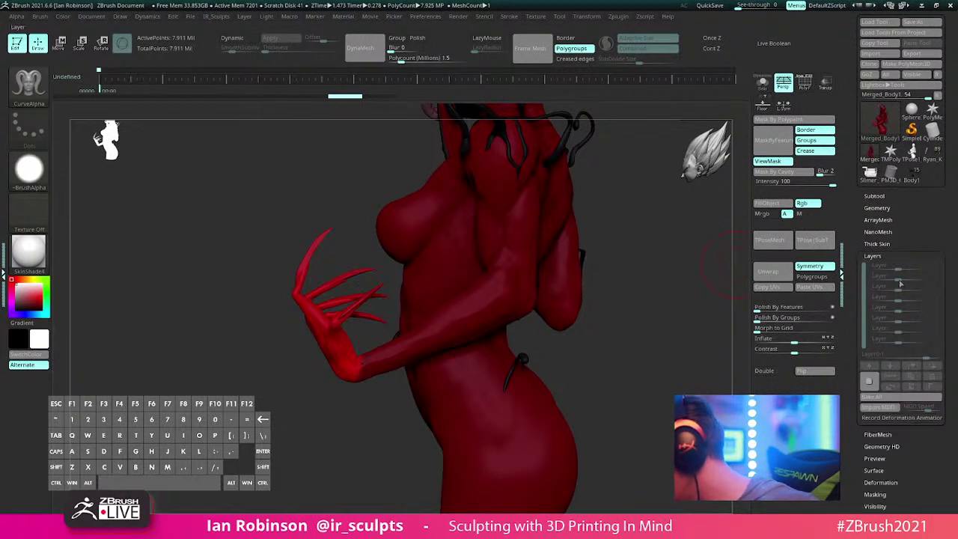
click(886, 384)
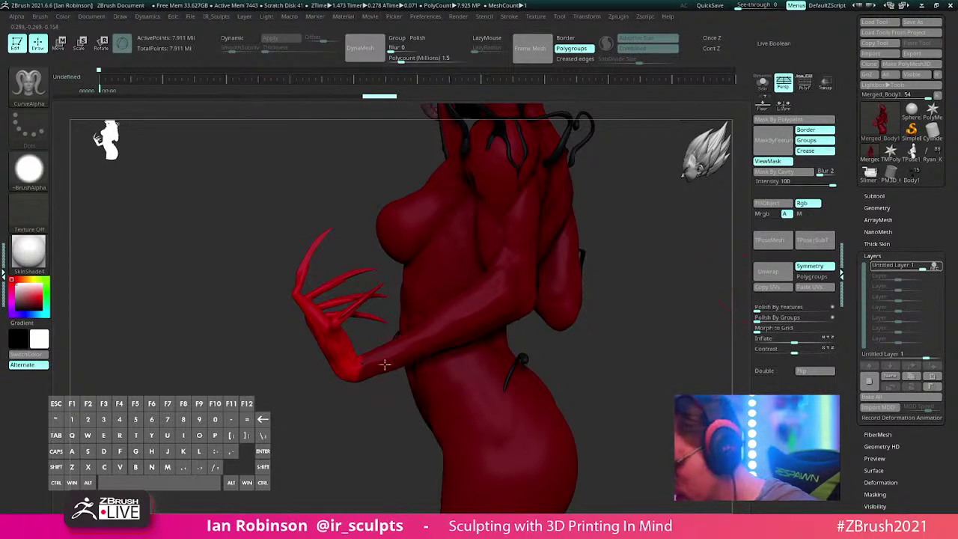
Step: Rotate the unmasked hand backward at the wrist, clear the mask and stop recording on the layer
key(w)
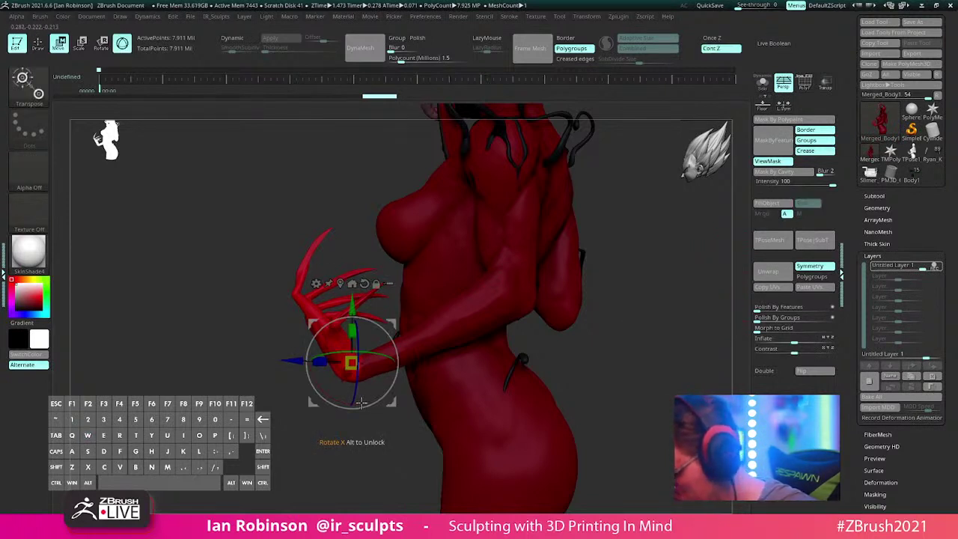
drag(362, 403, 399, 389)
key(q)
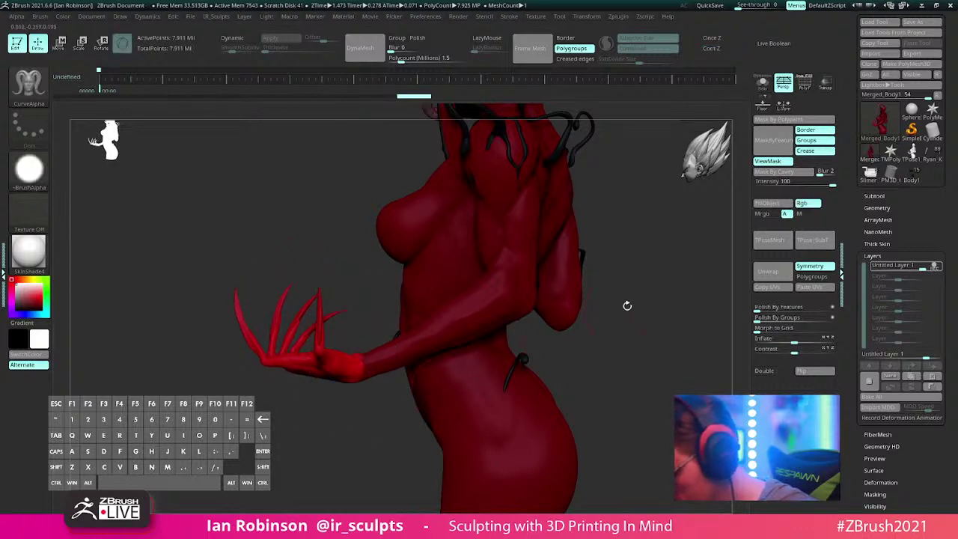
ctrl+click(645, 310)
click(934, 265)
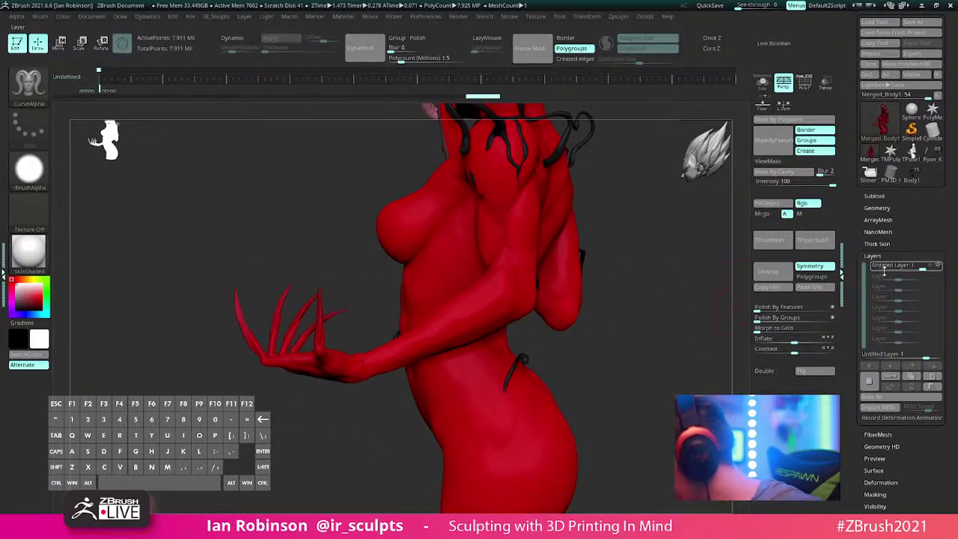
Step: Test the recorded hand pose by switching the layer's intensity between 0 and 1, ending at 0
click(916, 266)
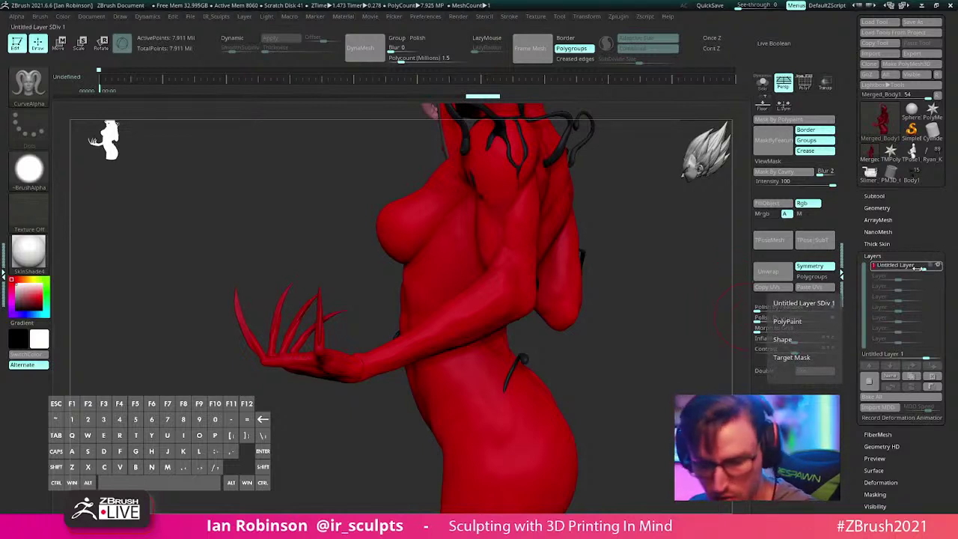
text(0)
key(Return)
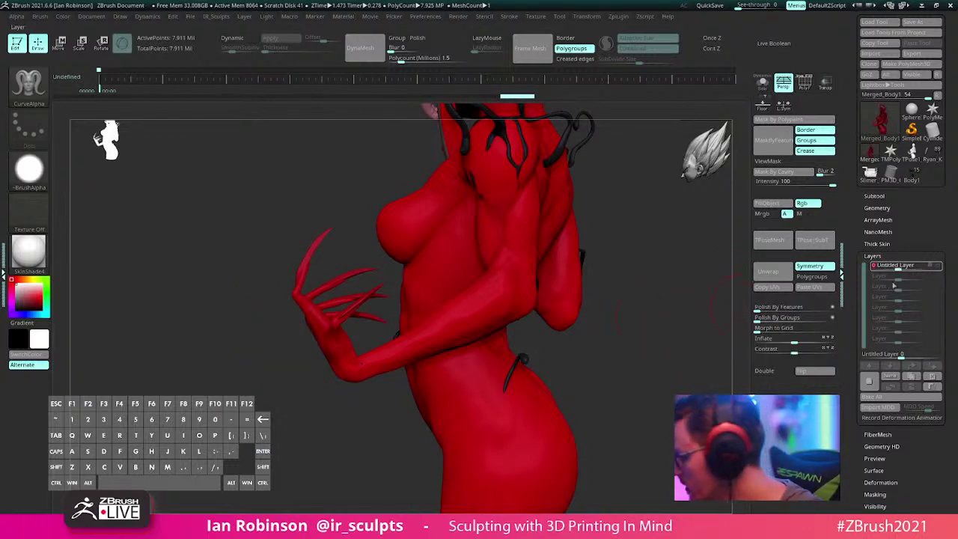
drag(898, 266, 927, 273)
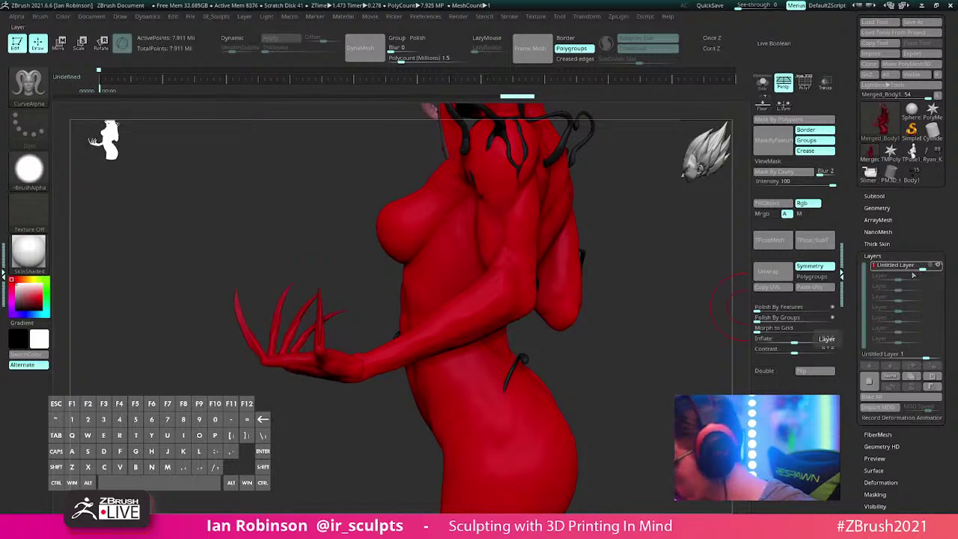
right_click(902, 265)
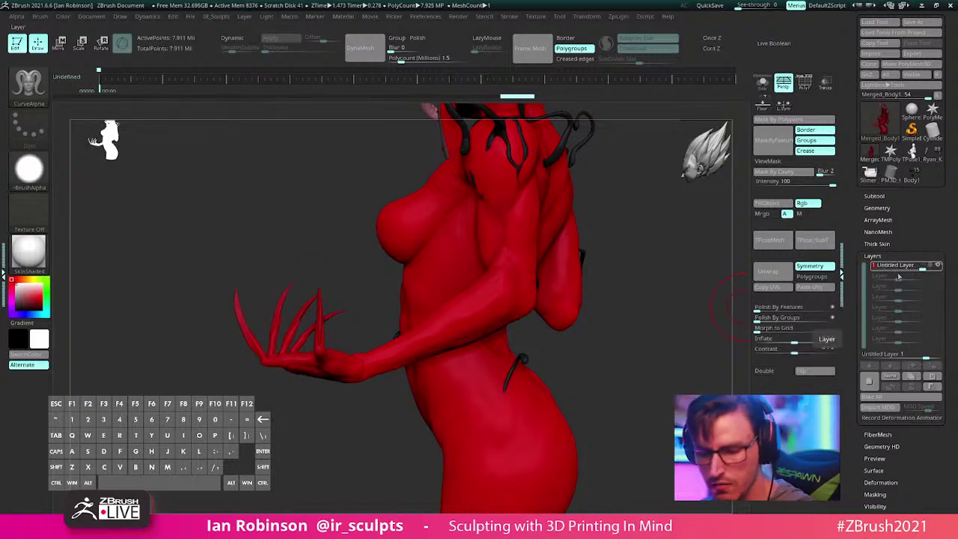
click(899, 273)
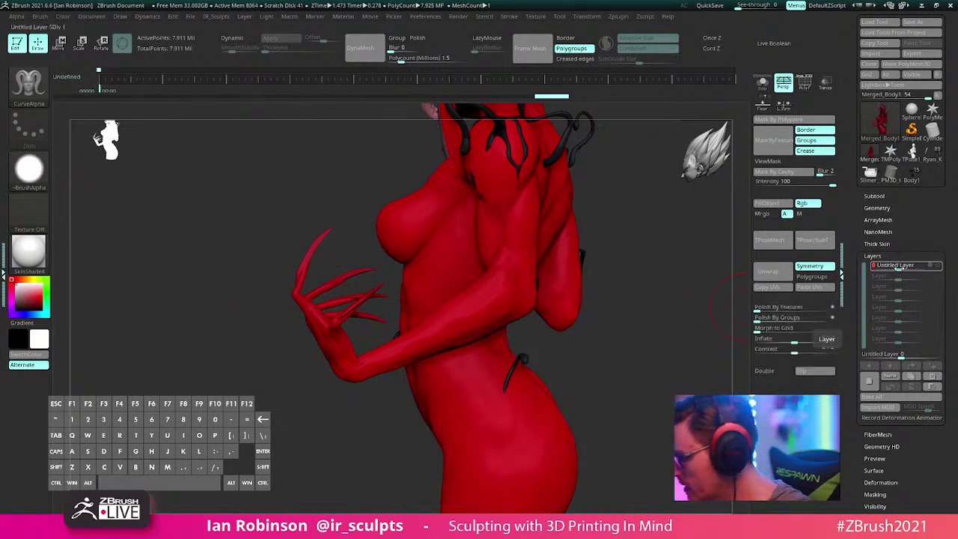
Step: Rename the layer to "Wrist move"
click(890, 376)
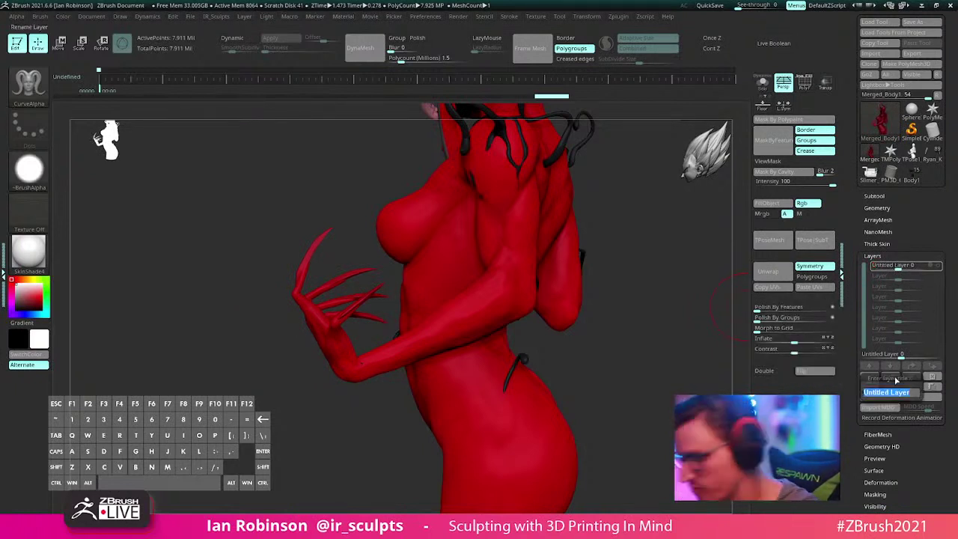
text(Wrist m)
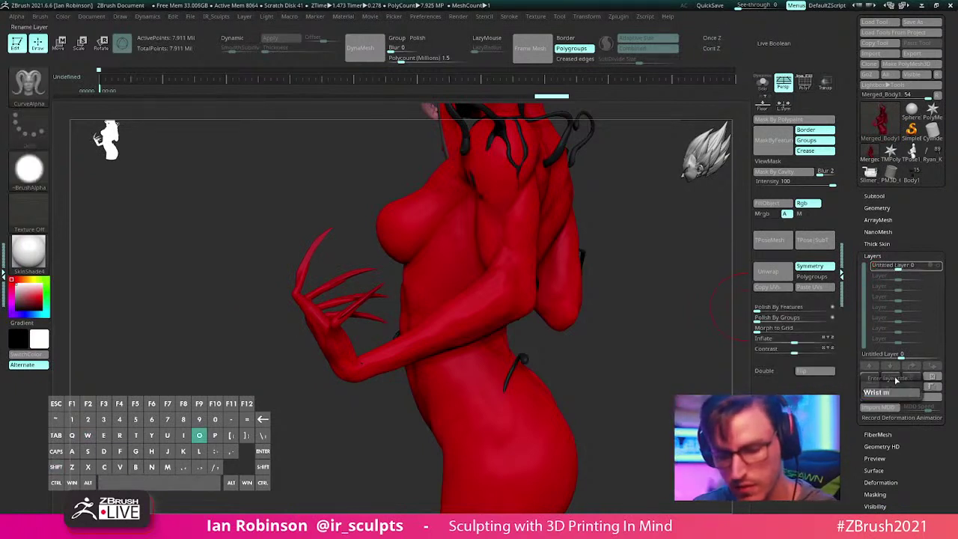
text(ove)
key(Return)
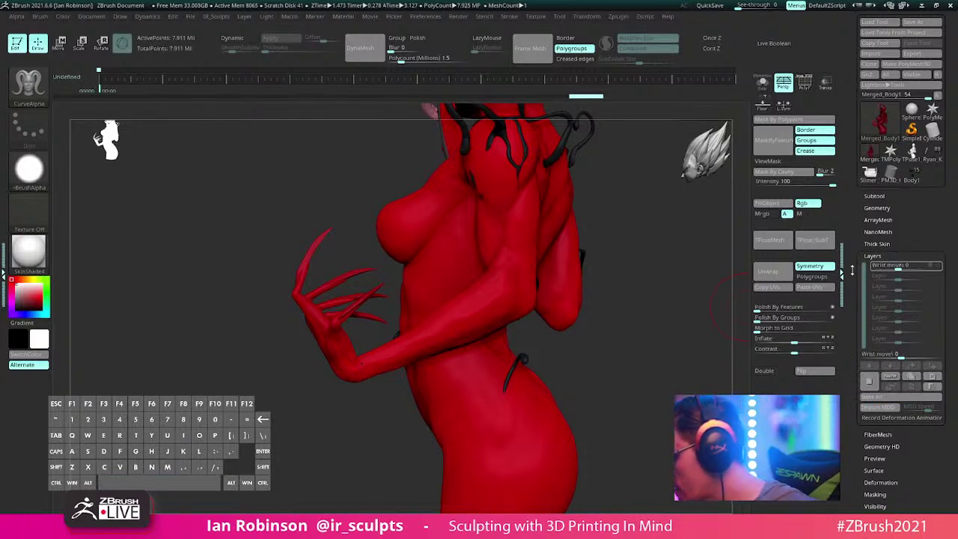
Step: Frame the figure from the front and set the Wrist move layer's intensity to 1
mouse_move(671, 324)
mouse_down()
mouse_move(686, 321)
mouse_move(647, 323)
mouse_move(631, 287)
mouse_move(633, 318)
mouse_up()
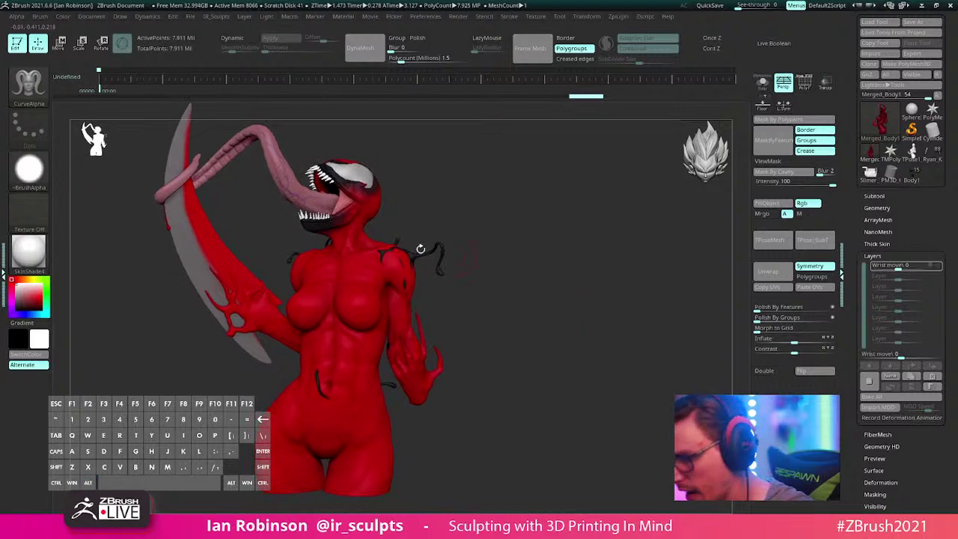
click(380, 21)
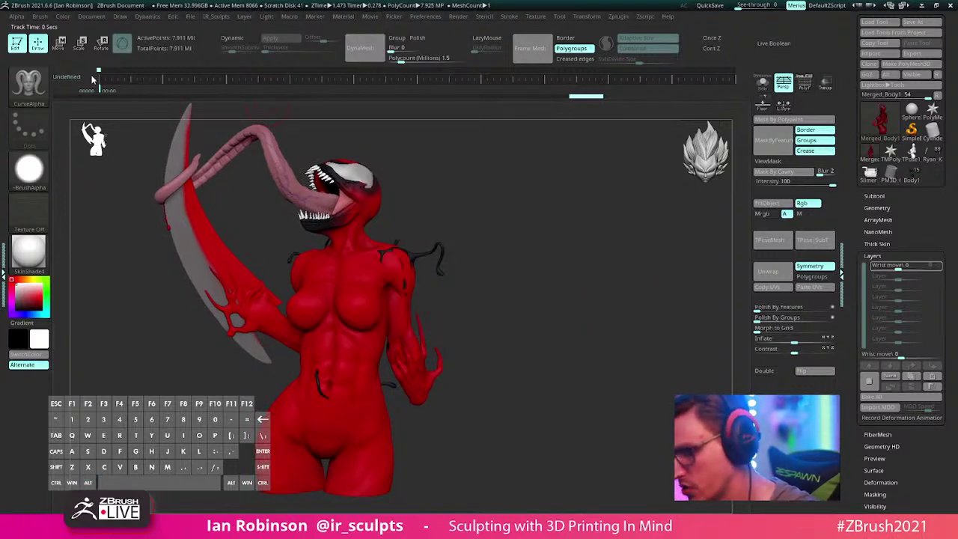
key(f)
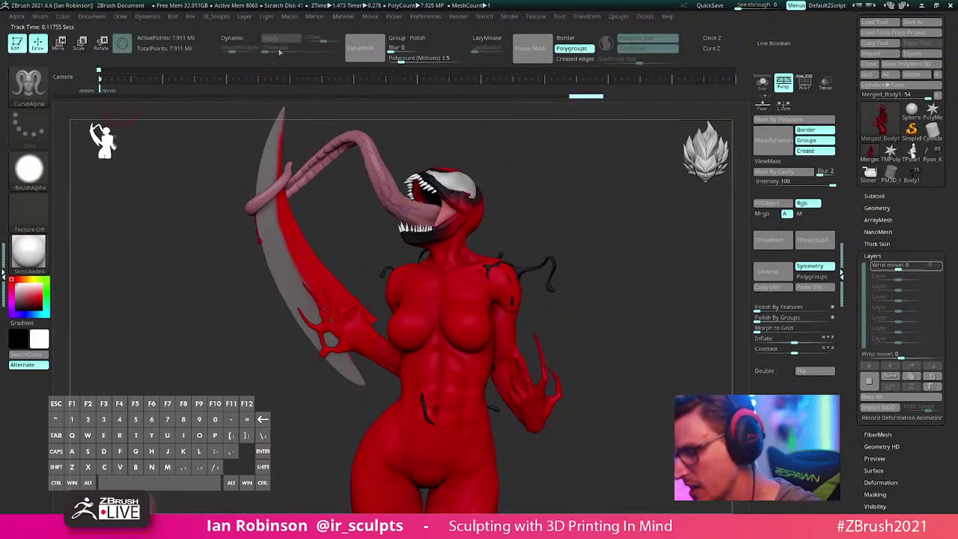
mouse_move(928, 269)
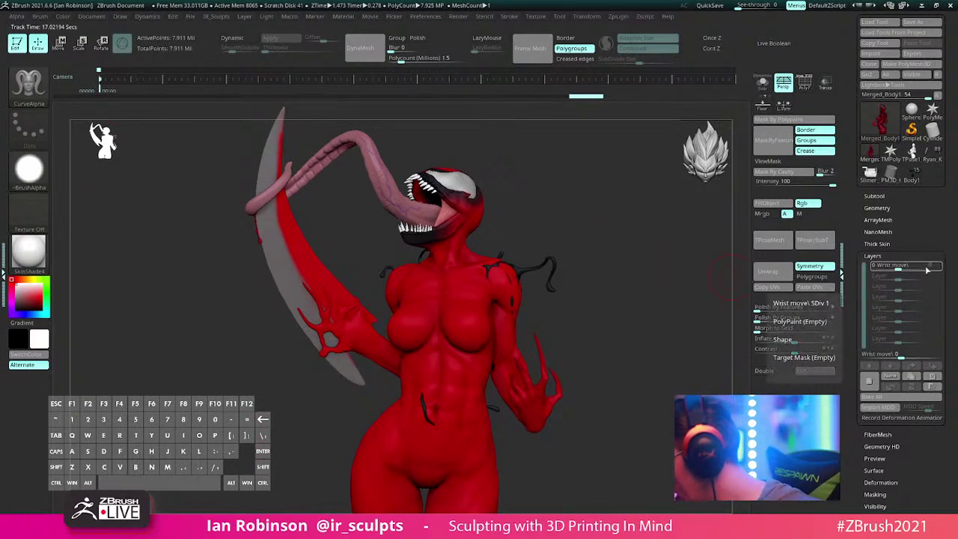
drag(927, 268, 936, 267)
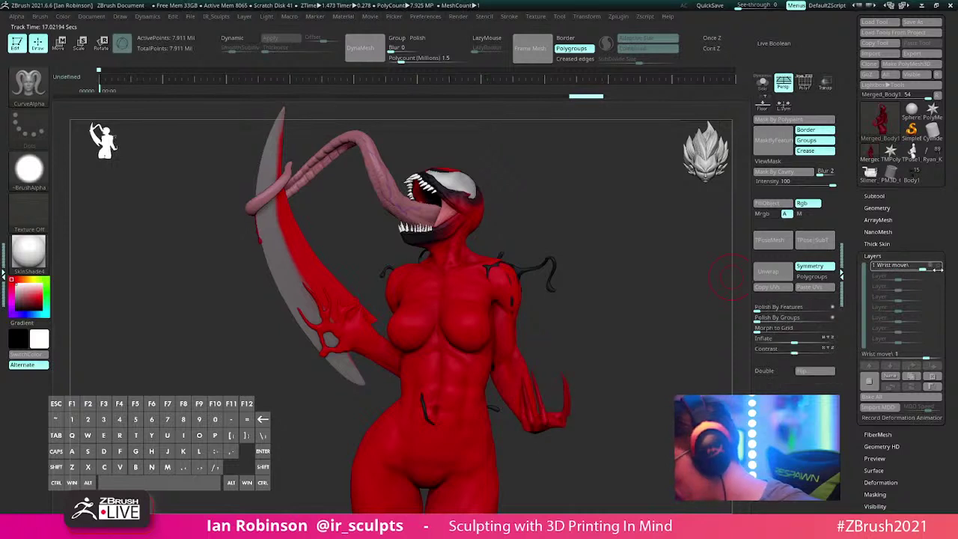
Step: Add a keyframe for the Wrist move layer at about 2.9 seconds on the timeline and step back through the keyframes
click(163, 80)
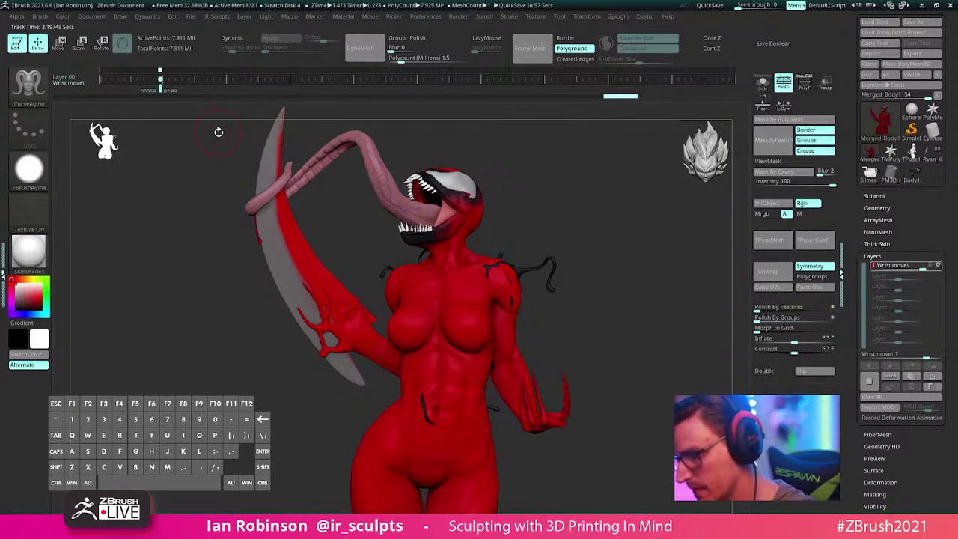
key(Left)
key(Left)
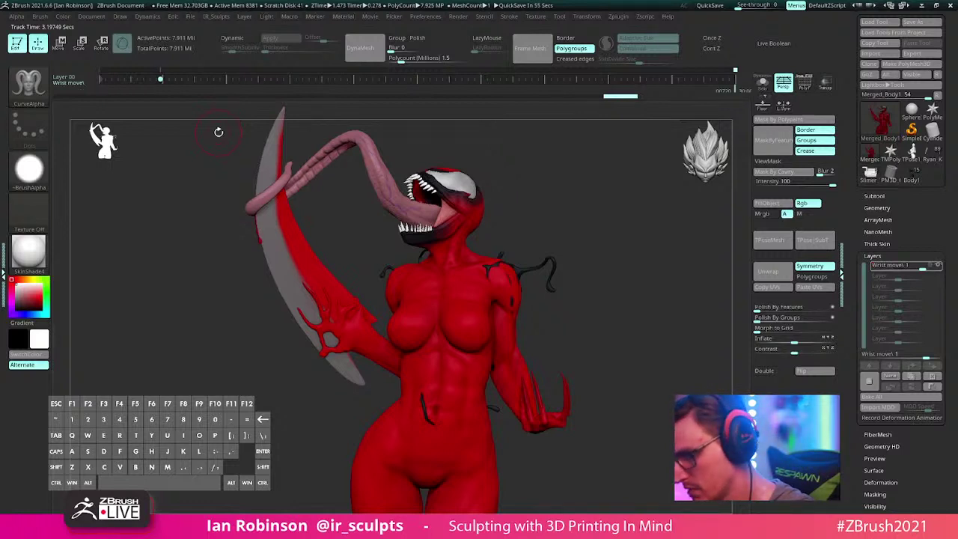
Step: Open the Movie palette and review its TimeLine and TimeLine Tracks settings
click(369, 17)
click(367, 32)
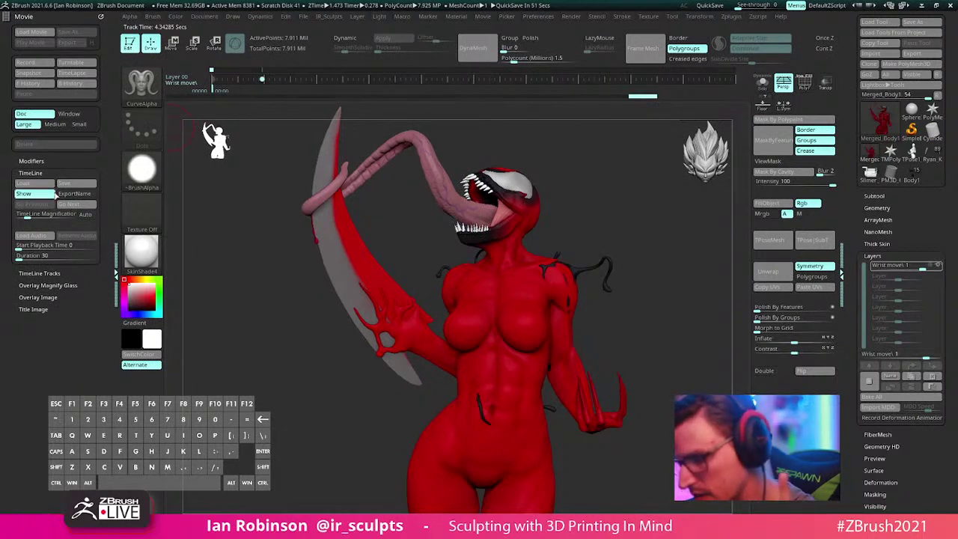
click(51, 273)
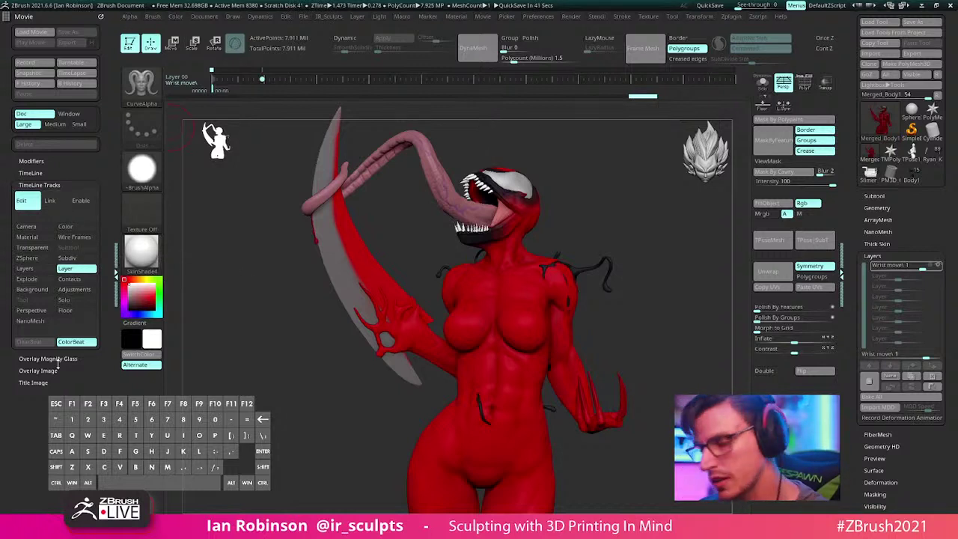
click(48, 184)
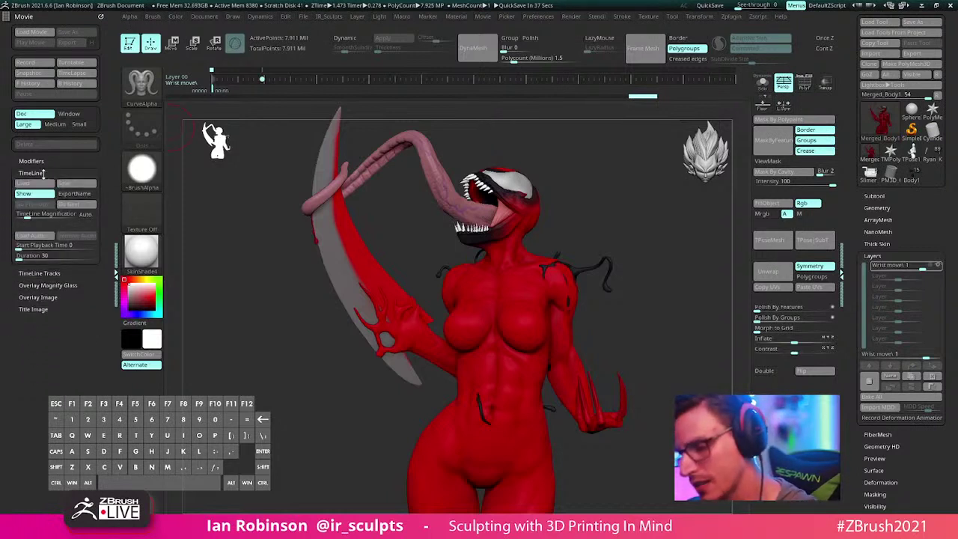
click(32, 173)
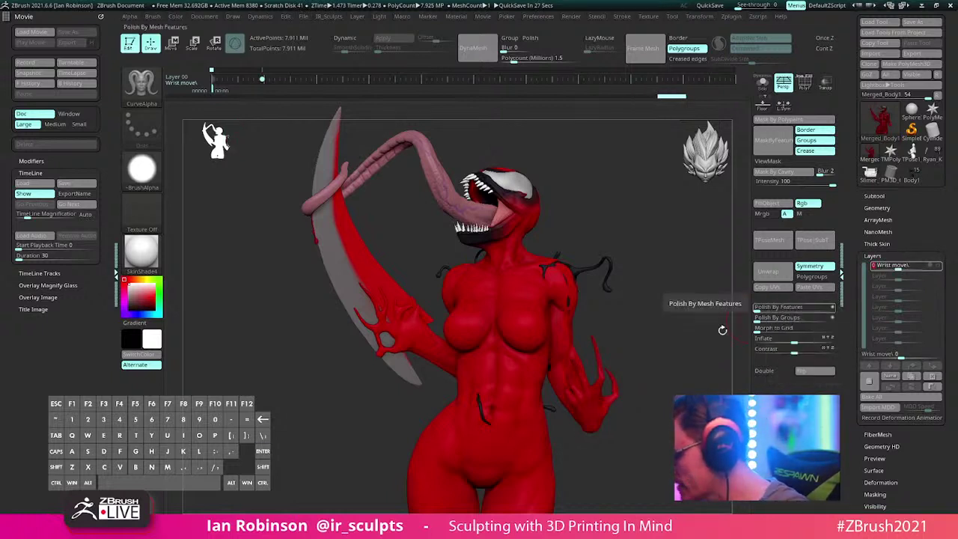
Step: Test the Wrist move layer from behind at positive and negative intensities, including 1, ending at 0
drag(723, 329, 799, 301)
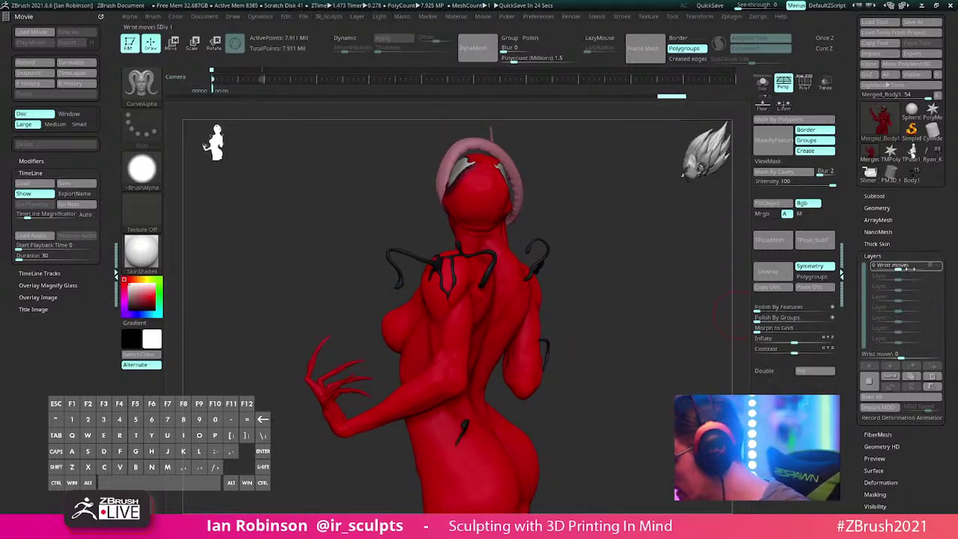
mouse_move(909, 269)
mouse_down()
mouse_move(930, 267)
mouse_move(907, 270)
mouse_up()
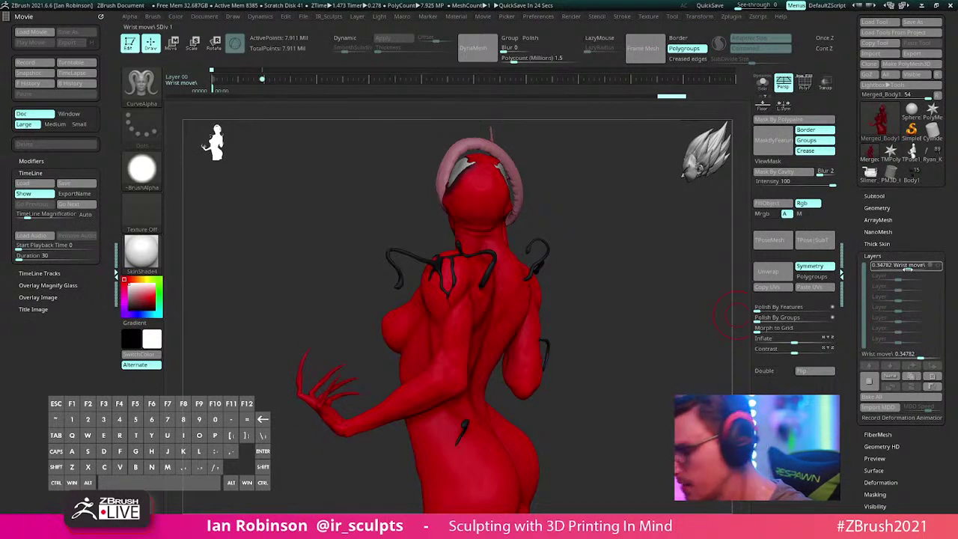
drag(911, 271, 884, 268)
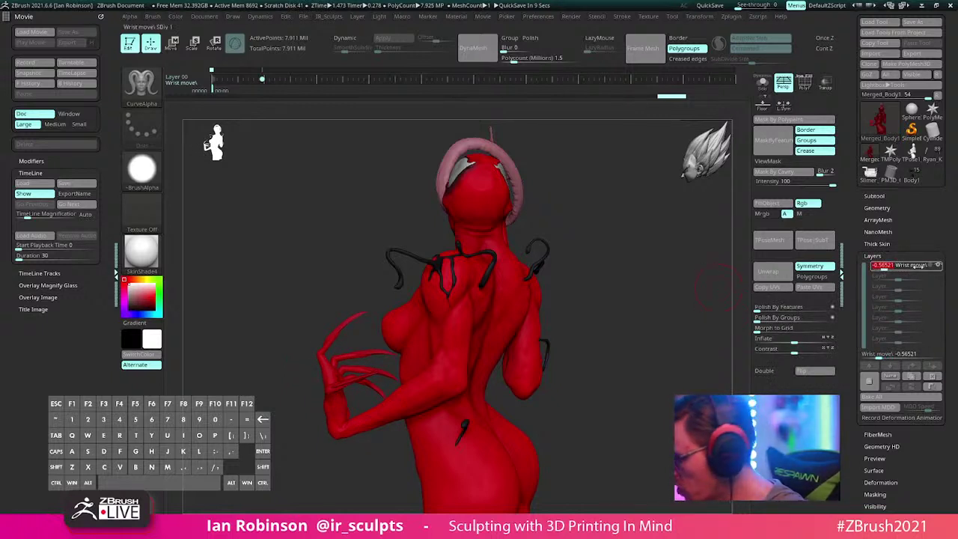
drag(899, 270, 923, 268)
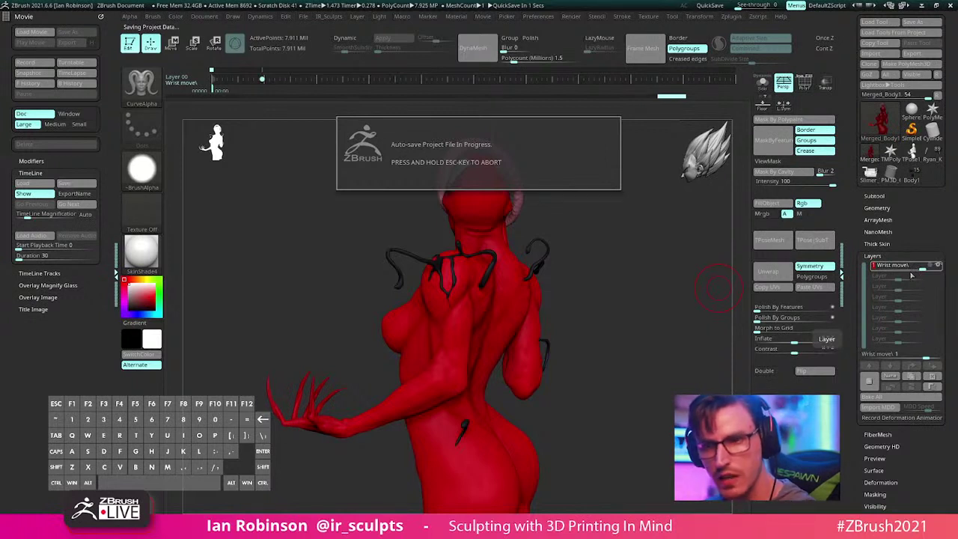
mouse_move(918, 270)
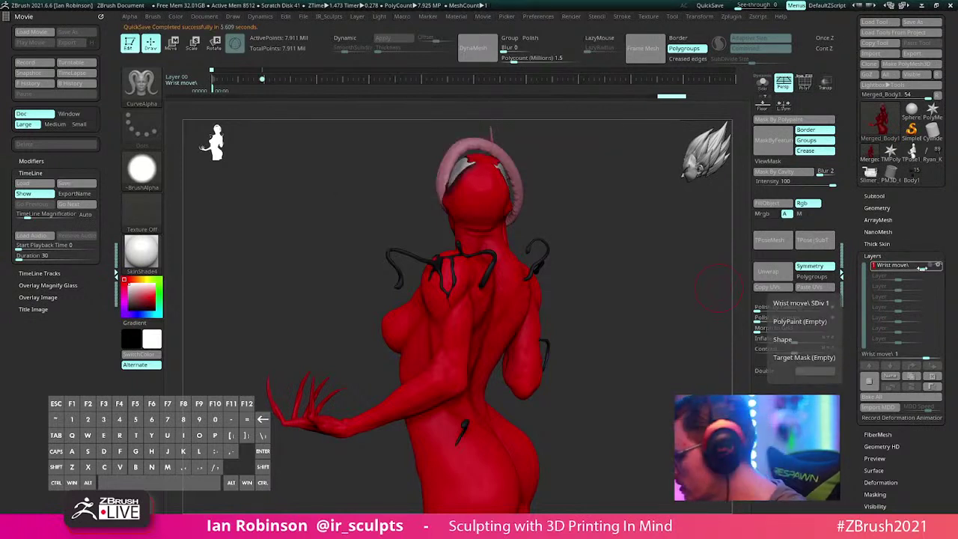
mouse_move(904, 270)
mouse_down()
mouse_move(884, 269)
mouse_move(899, 269)
mouse_up()
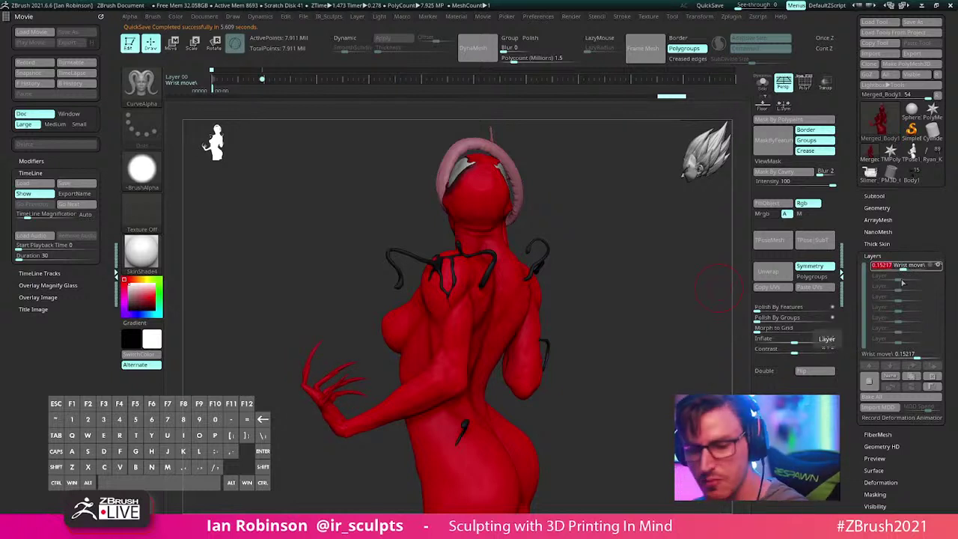
key(Return)
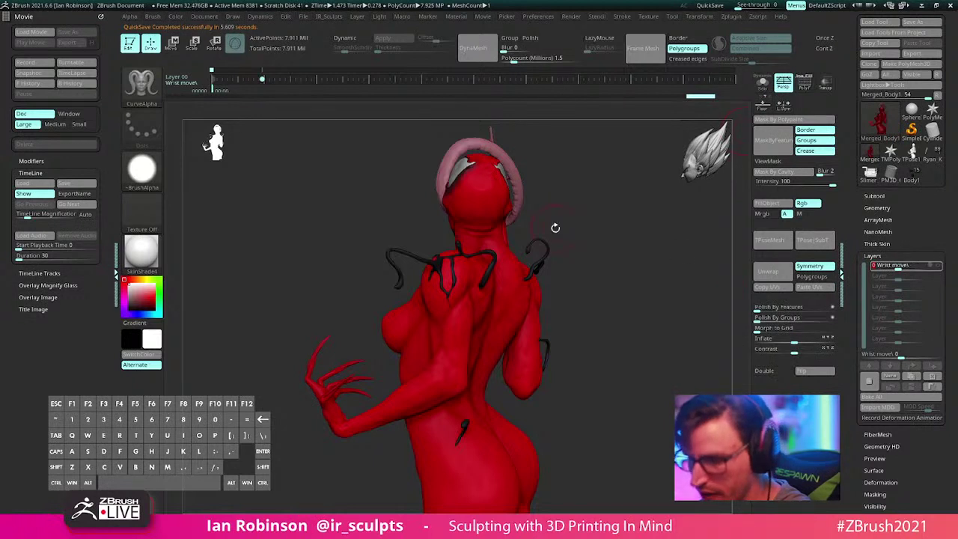
Step: Check the TimeLine Tracks options once more, collapse them and view the figure from the front
click(39, 273)
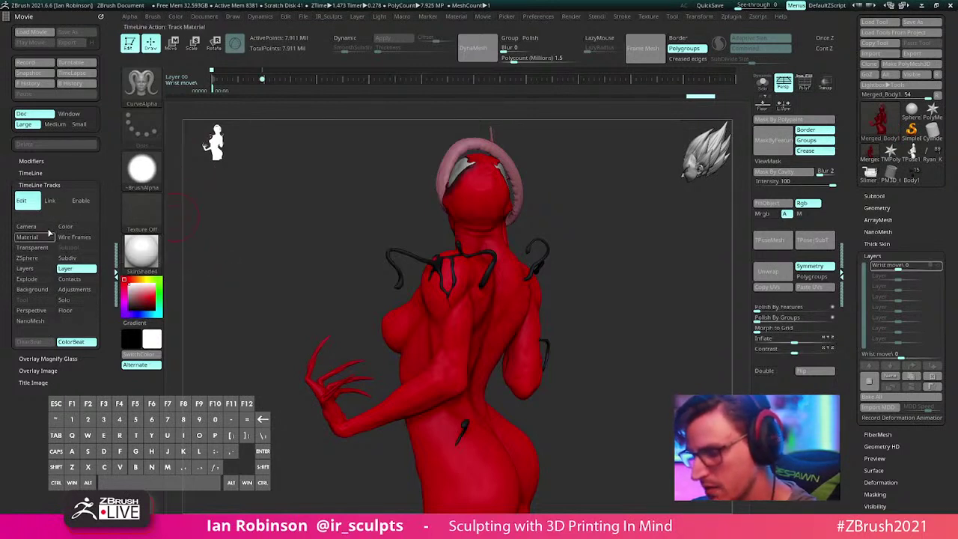
click(47, 185)
drag(613, 236, 658, 260)
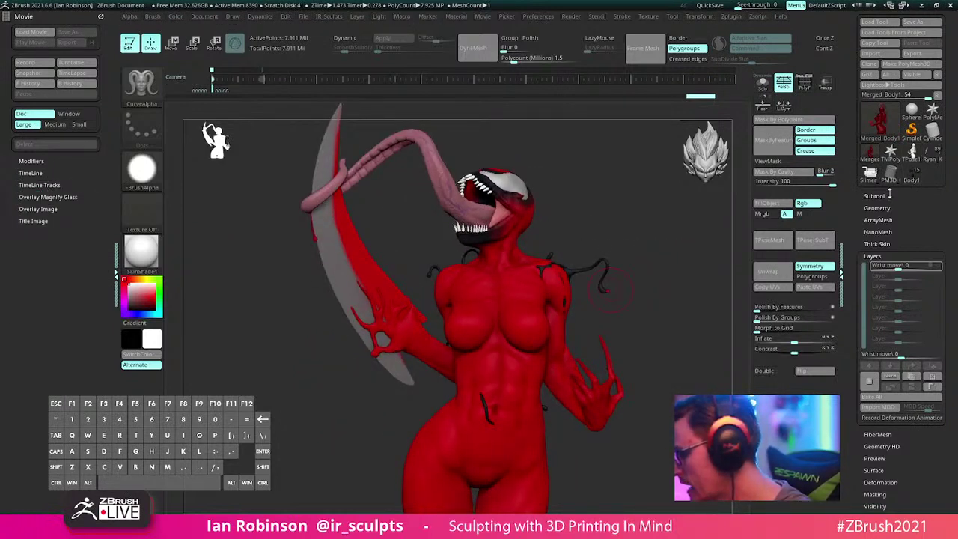
Step: Delete all subtools of the merged tool and switch to the multi-subtool Body1 figure
click(876, 197)
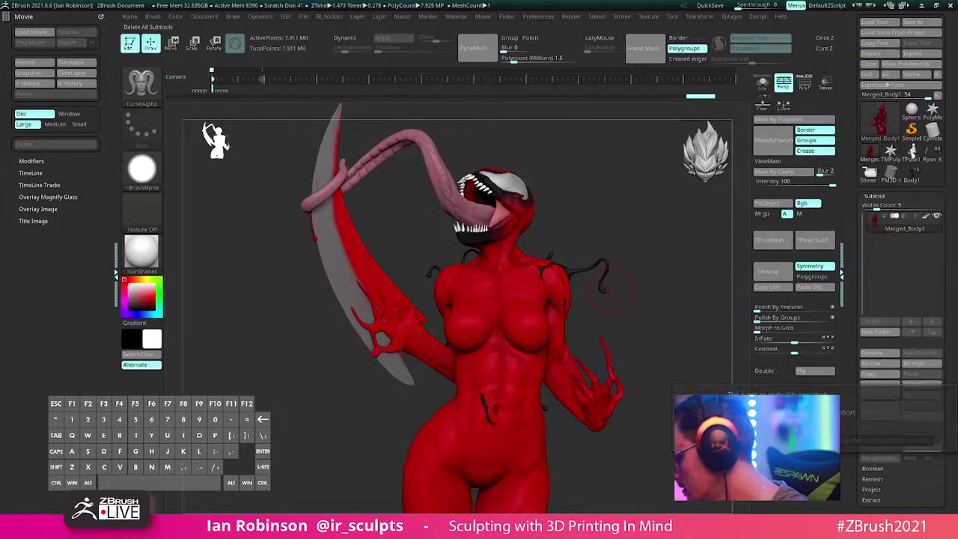
click(715, 439)
click(891, 174)
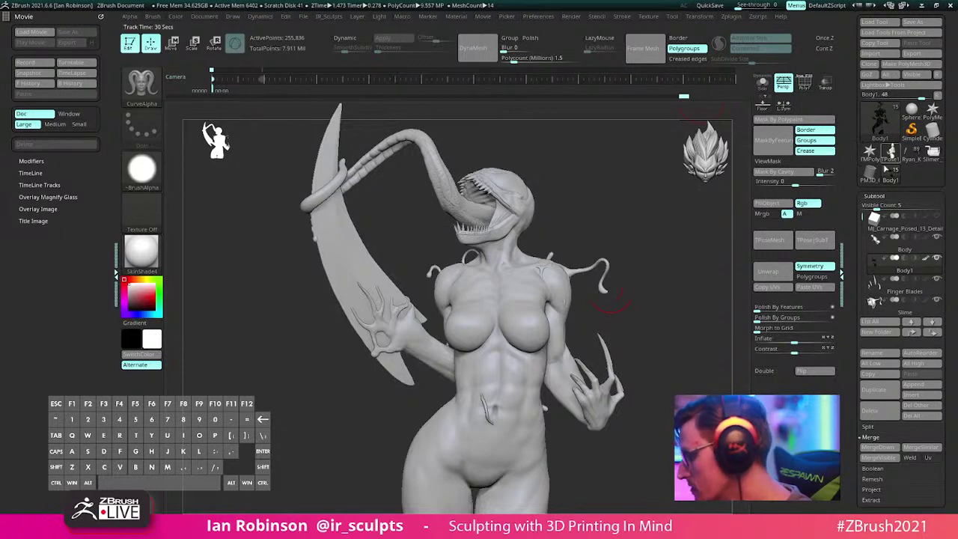
Step: Isolate the Body1 subtool around the upper torso to inspect it, and show all subtools again
drag(626, 220, 639, 222)
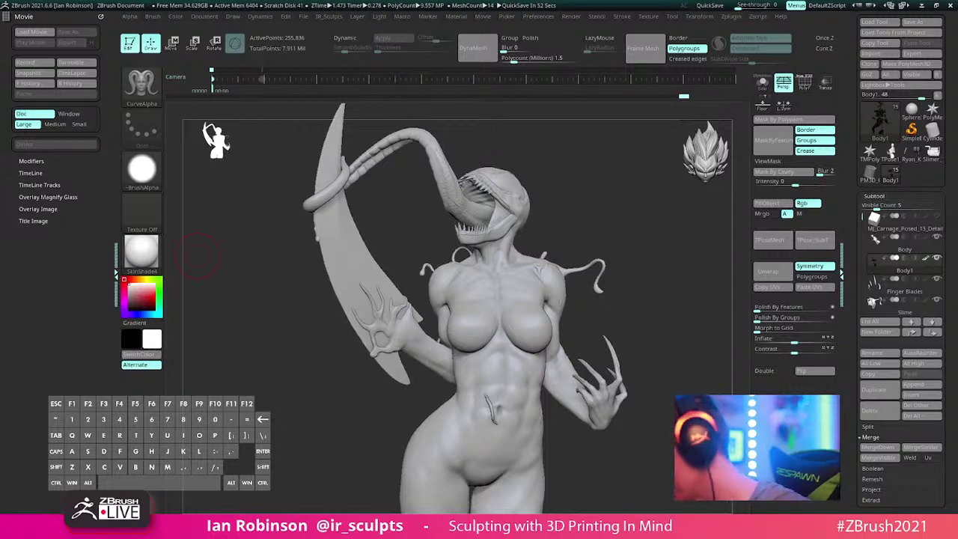
alt+drag(635, 297, 705, 270)
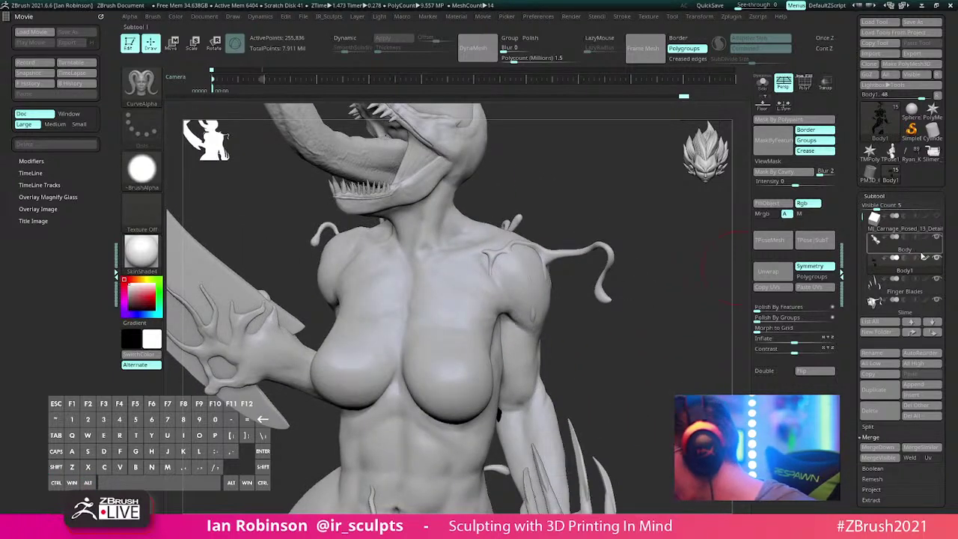
click(762, 86)
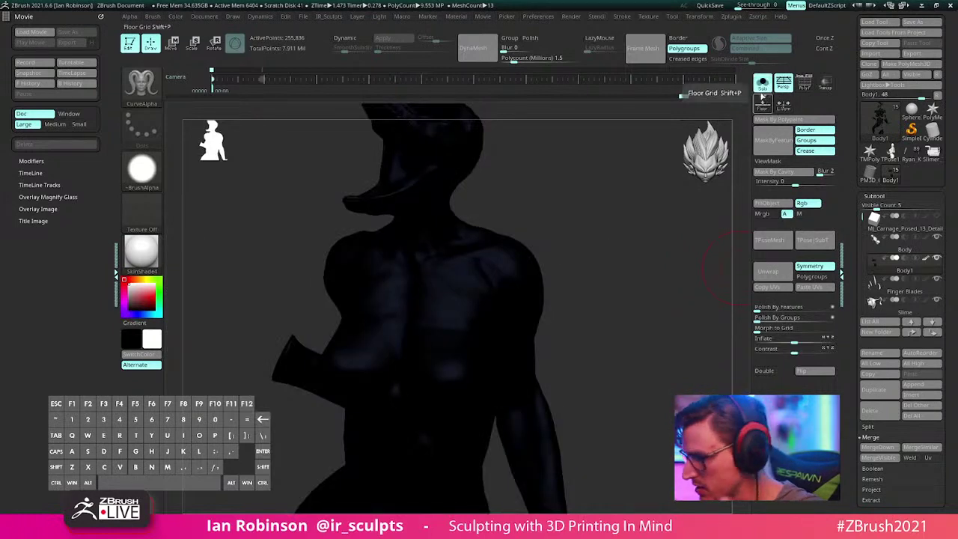
click(763, 84)
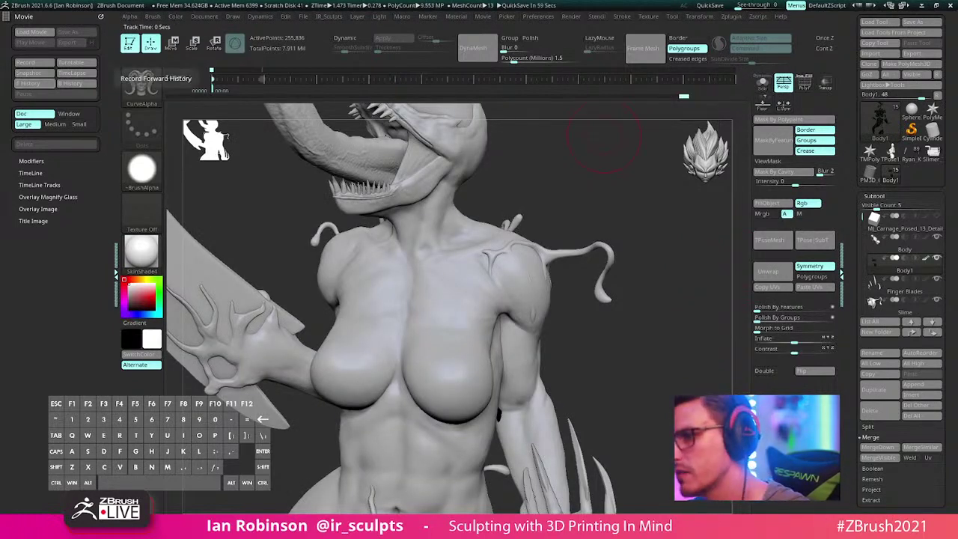
Step: Bring up the reference image board, examine the red and black Carnage statue closely, and put the board away
right_drag(2, 326, 232, 256)
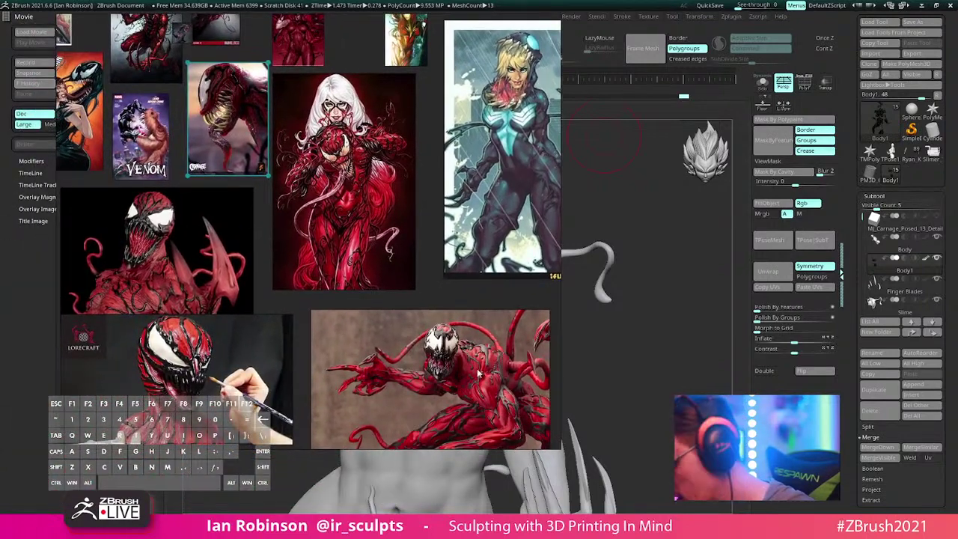
scroll(479, 372, up, 3)
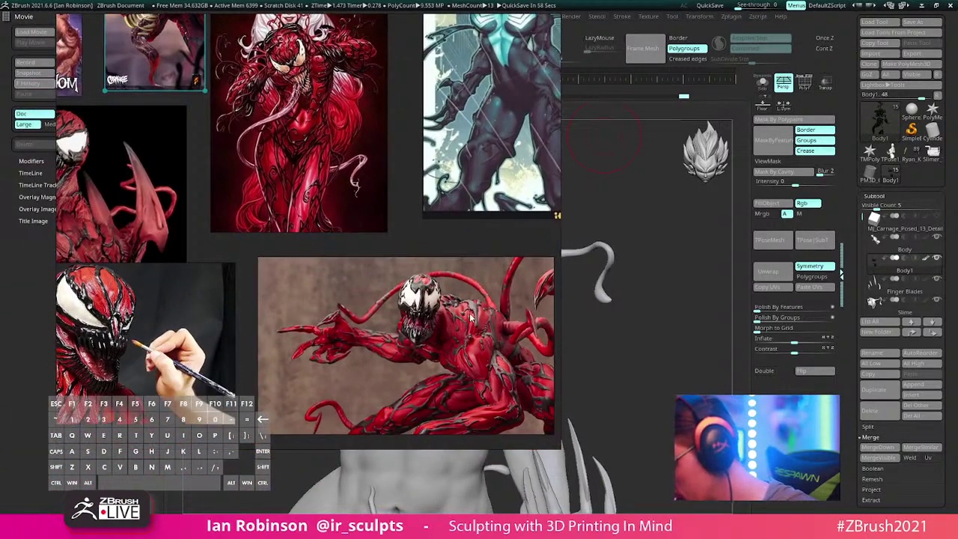
scroll(470, 317, up, 3)
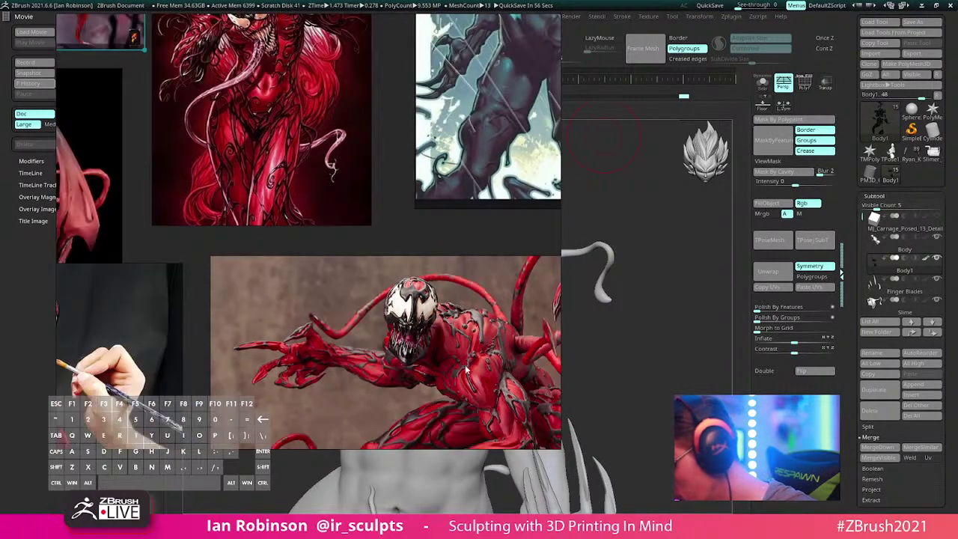
mouse_move(482, 344)
right_down()
mouse_move(402, 373)
mouse_move(0, 378)
right_up()
Step: Hide the Slime, Merged_Slime and Merged_Slime1 tendril subtools around the shoulders and back
drag(688, 278, 603, 280)
key(s)
alt+click(503, 252)
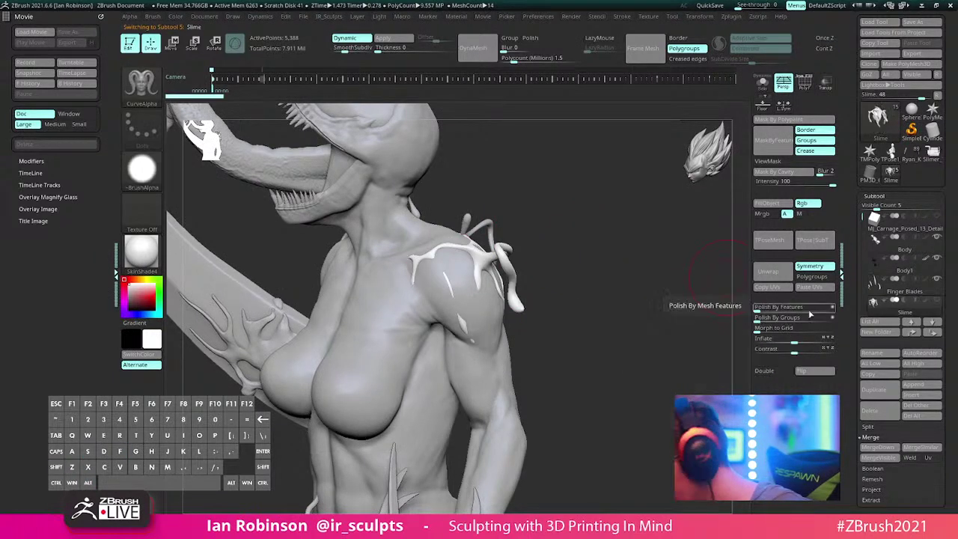
drag(583, 306, 513, 258)
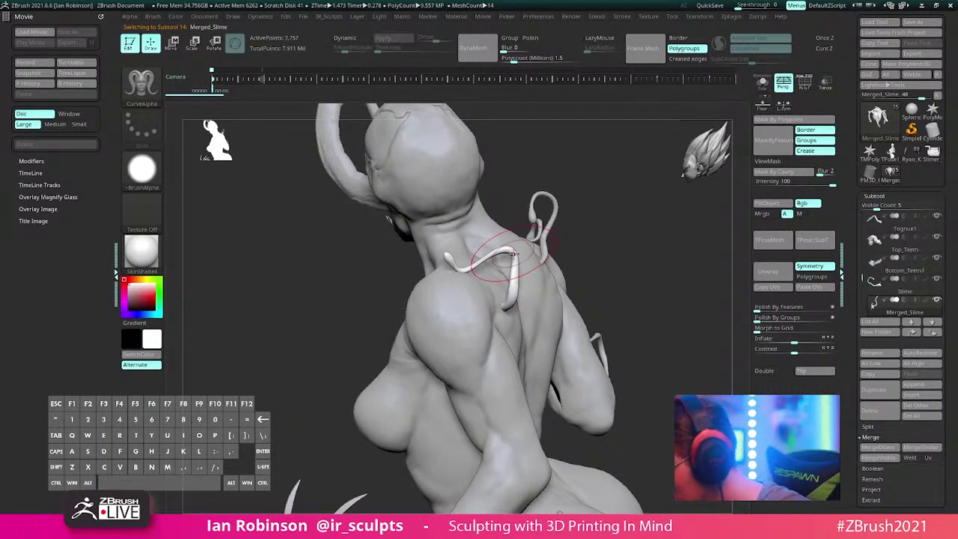
alt+click(513, 255)
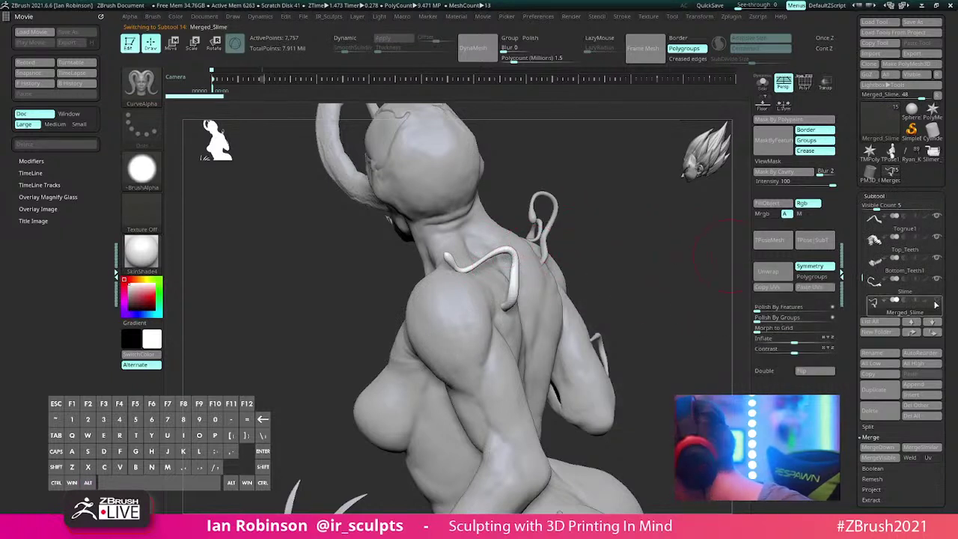
alt+click(554, 211)
click(936, 279)
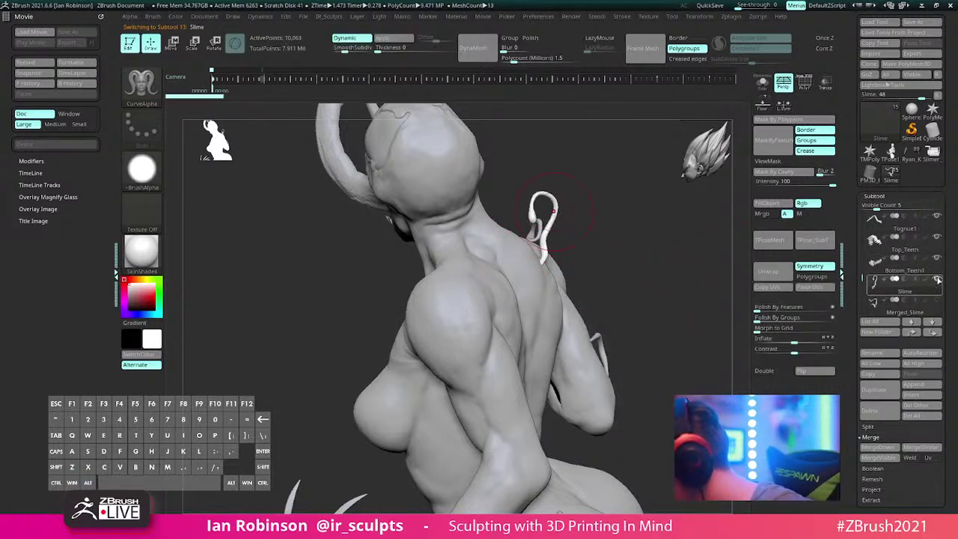
alt+click(540, 226)
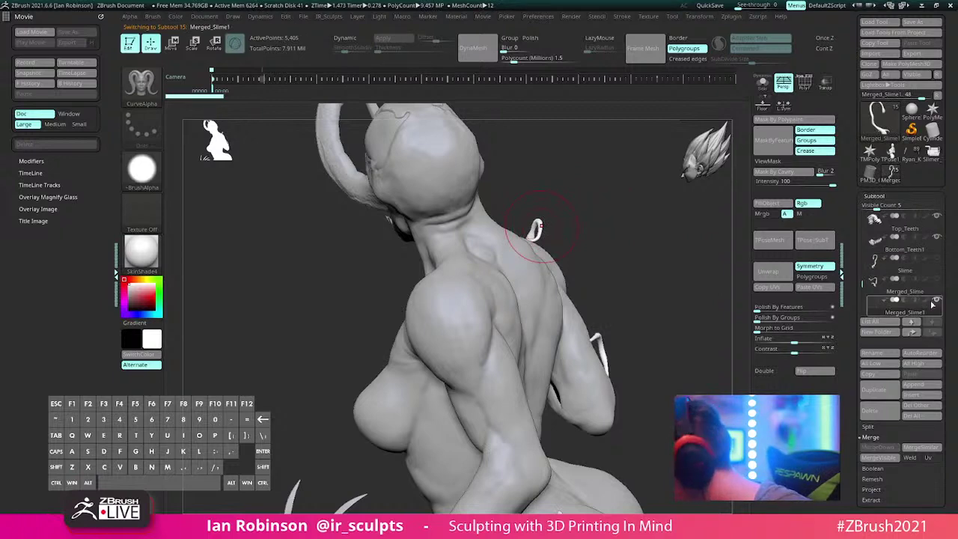
alt+drag(637, 312, 595, 249)
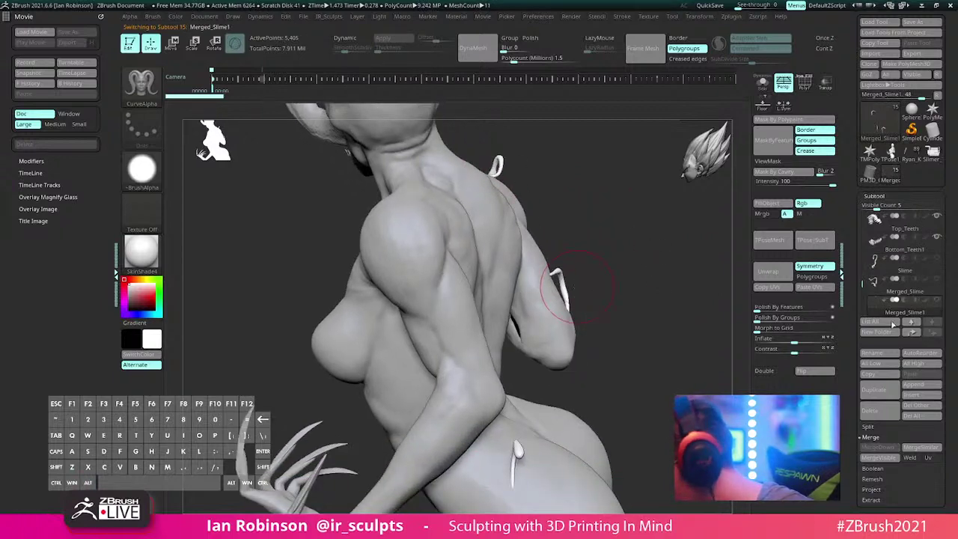
mouse_move(597, 372)
mouse_down()
mouse_move(612, 221)
mouse_move(530, 351)
mouse_up()
Step: Select the Body1 subtool and set up a small Standard brush for sculpting at the shoulder
drag(863, 278, 864, 214)
click(904, 256)
mouse_move(685, 310)
mouse_down()
mouse_move(625, 224)
mouse_move(549, 235)
mouse_move(553, 196)
mouse_move(551, 224)
mouse_move(539, 228)
mouse_move(550, 223)
mouse_move(453, 212)
mouse_up()
key(s)
key(b)
key(s)
key(t)
key(s)
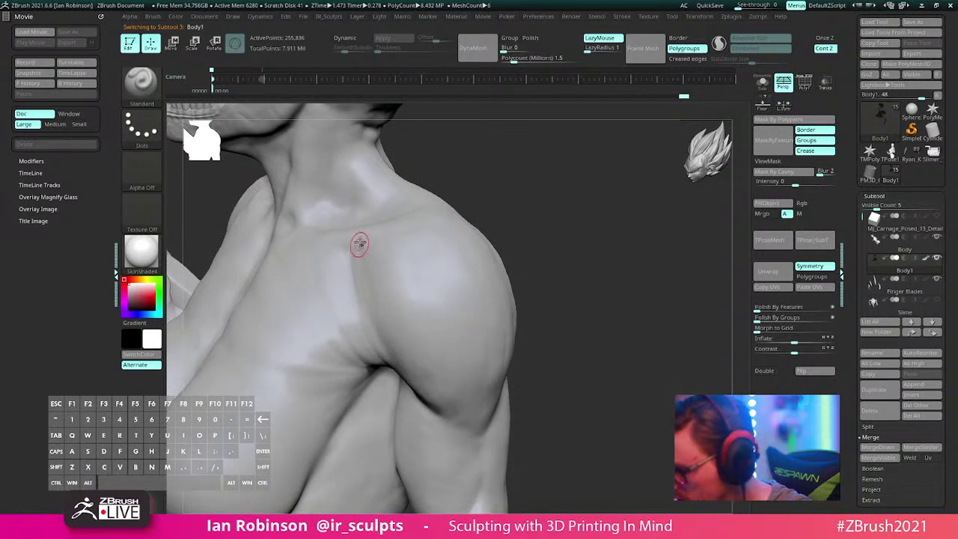
Step: Using temporary transparency, raise a narrow strand of the black Body1 mesh through the front of the shoulder with the Standard brush
drag(573, 256, 454, 241)
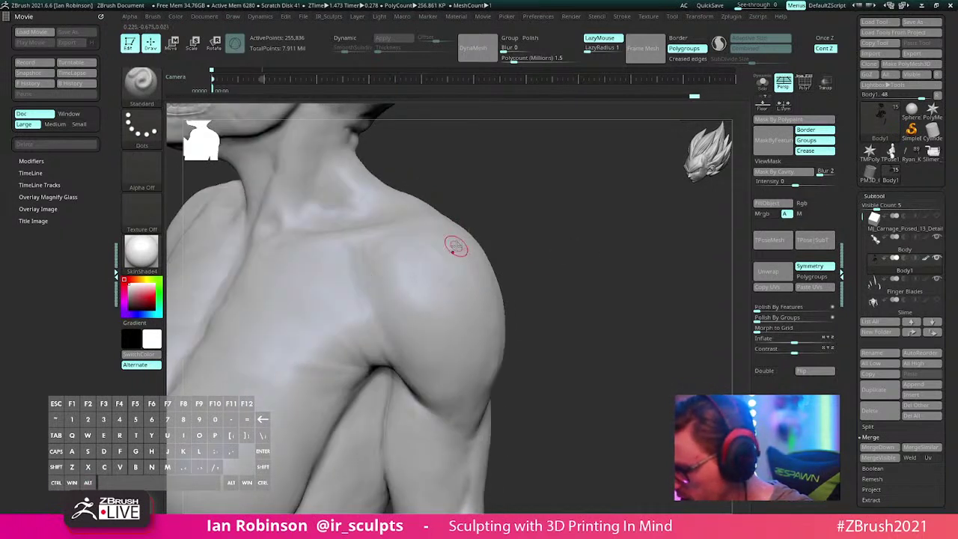
key(s)
key(s)
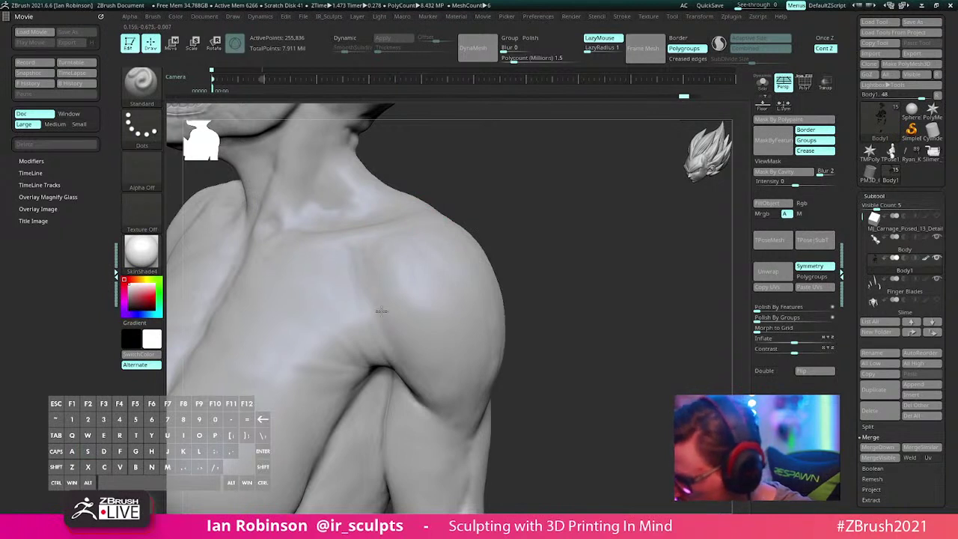
click(825, 83)
key(s)
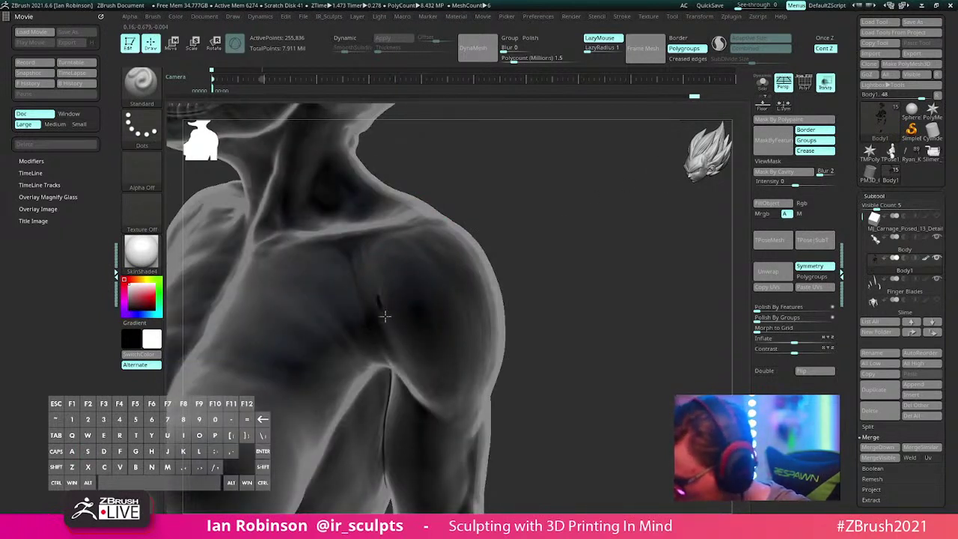
mouse_move(369, 258)
mouse_down()
mouse_move(396, 325)
mouse_move(377, 297)
mouse_move(366, 235)
mouse_up()
mouse_move(514, 192)
mouse_down()
mouse_move(584, 186)
mouse_move(587, 205)
mouse_move(569, 206)
mouse_up()
click(825, 84)
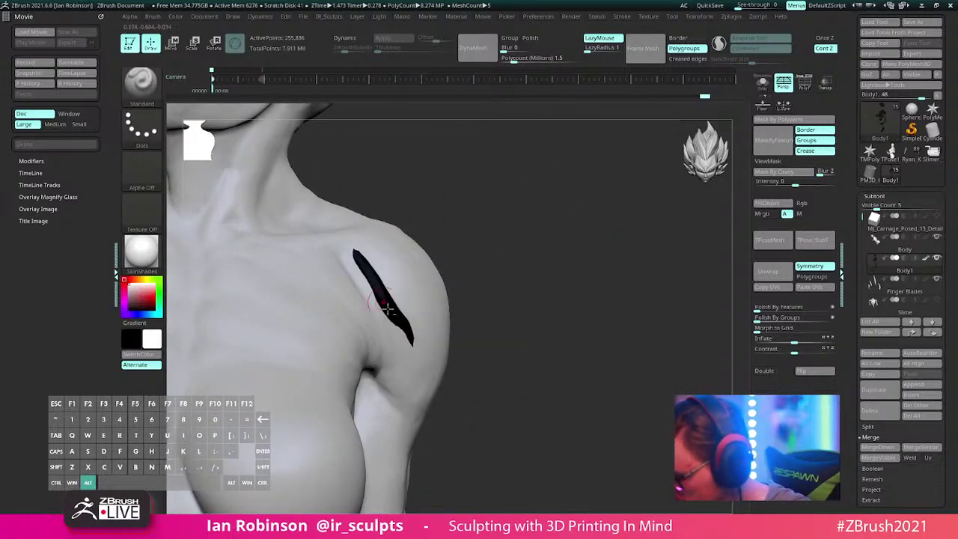
Step: Smooth the black shoulder strand and rework its lower end with a resized Standard brush, undoing the first extra stroke
shift+drag(396, 336, 372, 285)
drag(517, 262, 482, 263)
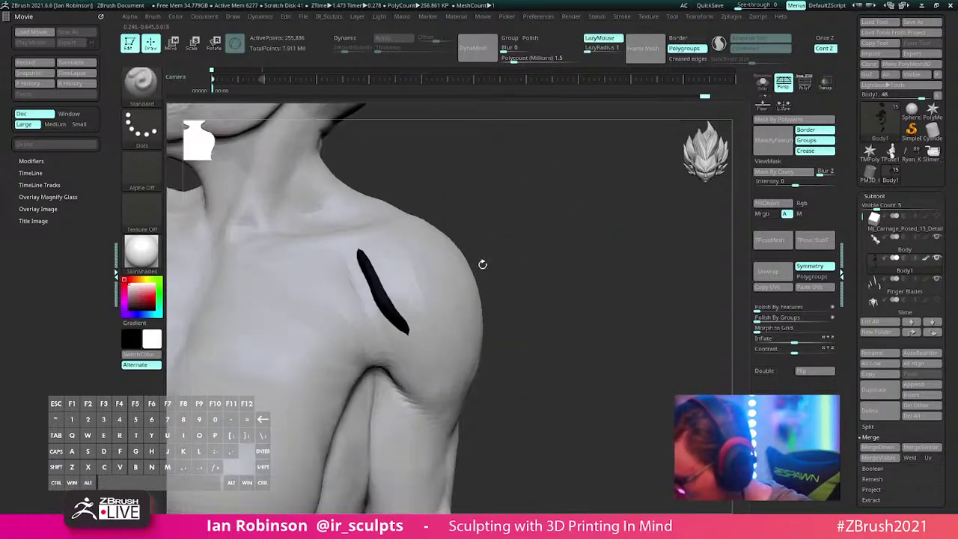
drag(414, 354, 396, 300)
key(ctrl+z)
key(s)
drag(426, 336, 399, 314)
mouse_move(551, 238)
mouse_down()
mouse_move(537, 228)
mouse_move(517, 247)
mouse_move(500, 299)
mouse_move(349, 307)
mouse_up()
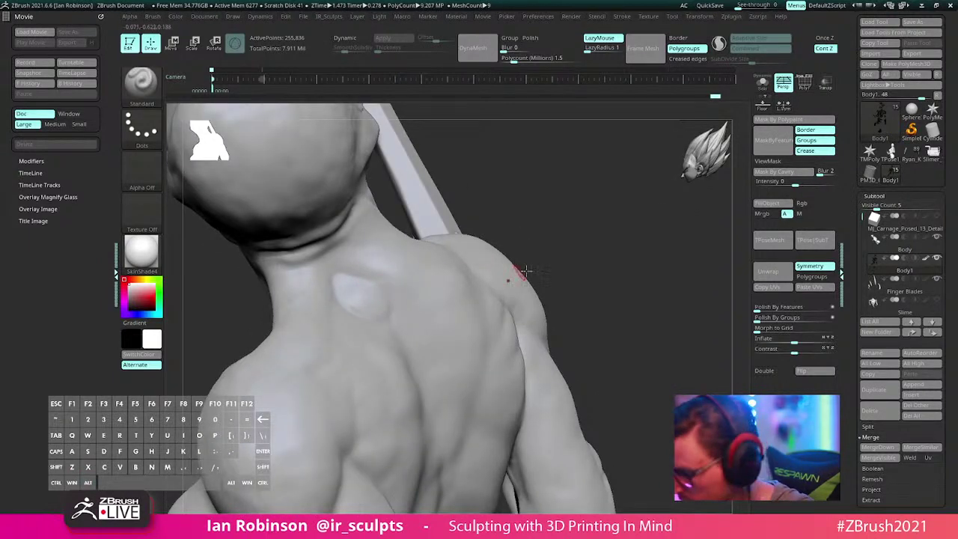
Step: With transparency on, raise a second short strand of Body1 on top of the shoulder with a resized Standard brush, undoing the unwanted strokes
click(824, 85)
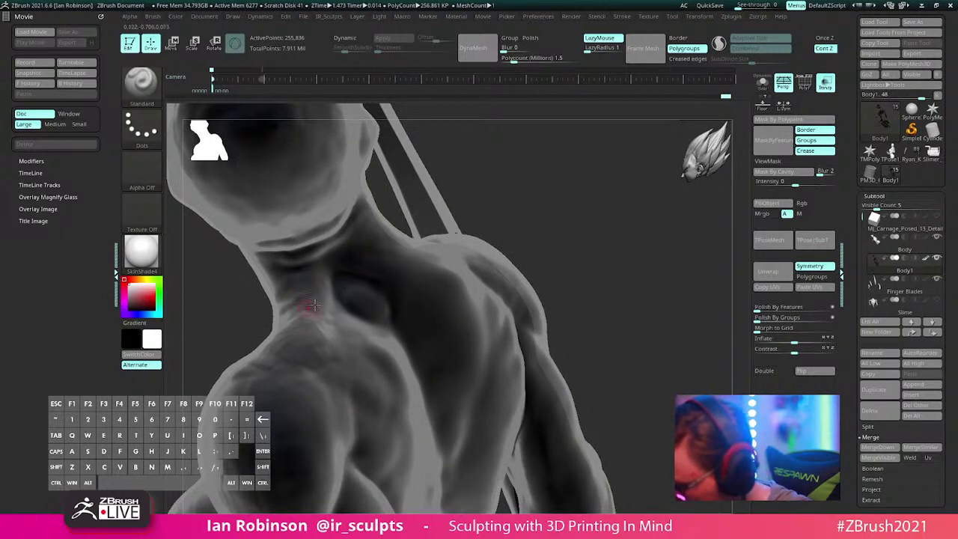
key(s)
mouse_move(543, 192)
mouse_down()
mouse_move(614, 180)
mouse_move(567, 186)
mouse_move(339, 321)
mouse_up()
drag(595, 174, 572, 189)
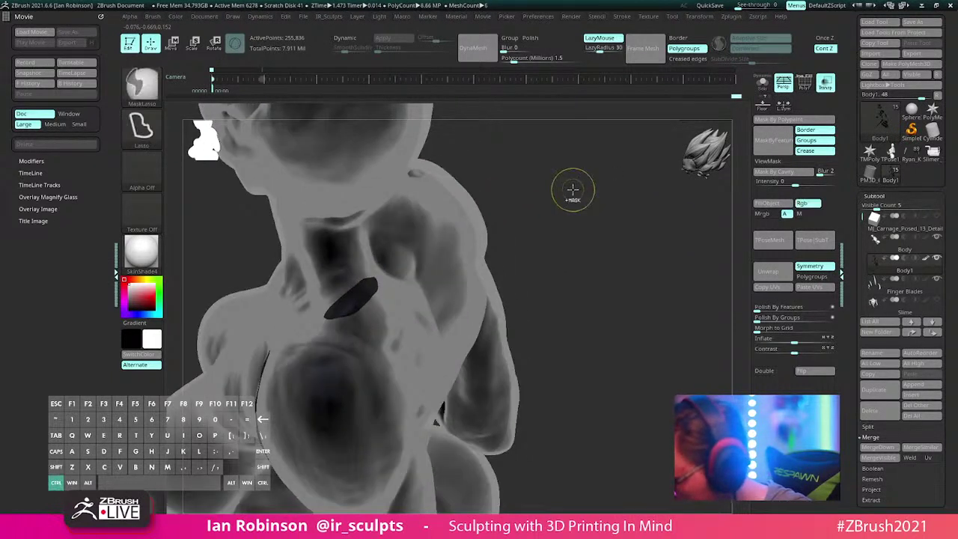
key(ctrl+z)
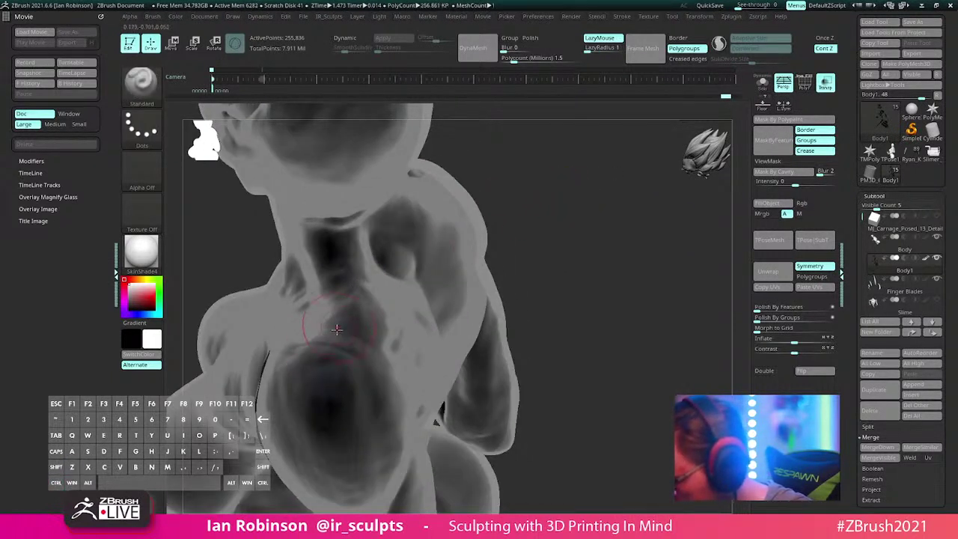
mouse_move(336, 327)
mouse_down()
mouse_move(383, 288)
mouse_move(367, 288)
mouse_move(315, 381)
mouse_up()
key(ctrl+z)
key(s)
drag(320, 330, 318, 359)
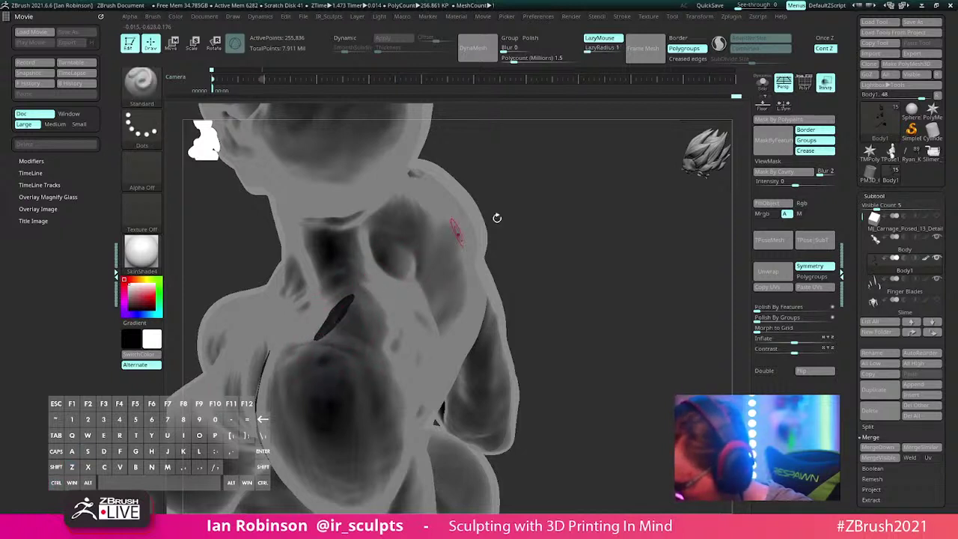
Step: Extend the new strand over the top of the shoulder toward the neck and turn off transparency
drag(496, 217, 386, 302)
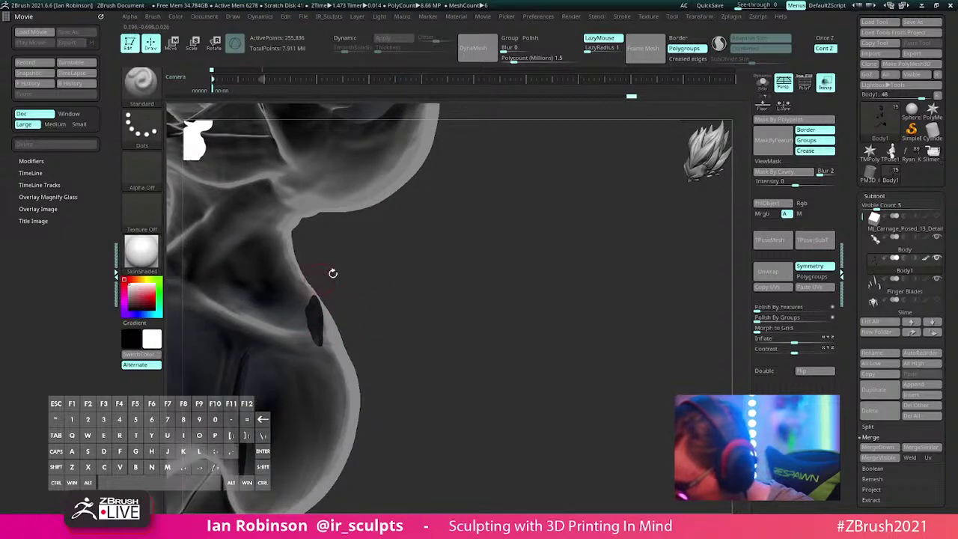
drag(426, 279, 360, 288)
right_drag(460, 208, 363, 285)
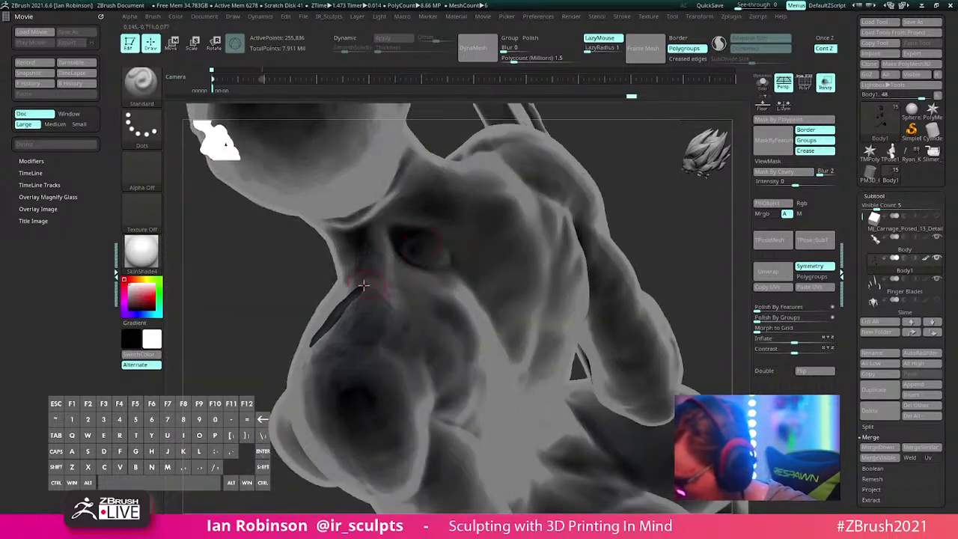
drag(391, 250, 428, 234)
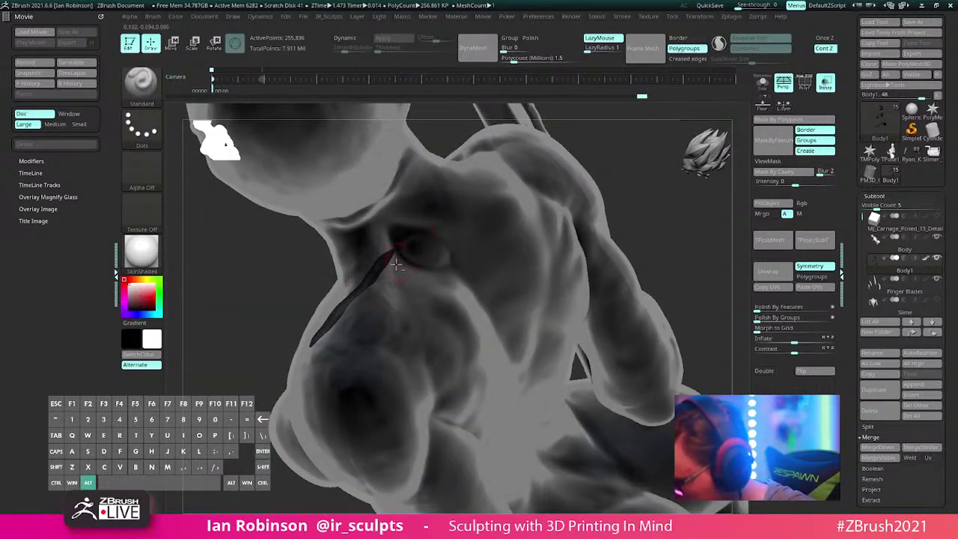
mouse_move(383, 273)
right_down()
mouse_move(455, 250)
mouse_move(476, 260)
mouse_move(445, 279)
right_up()
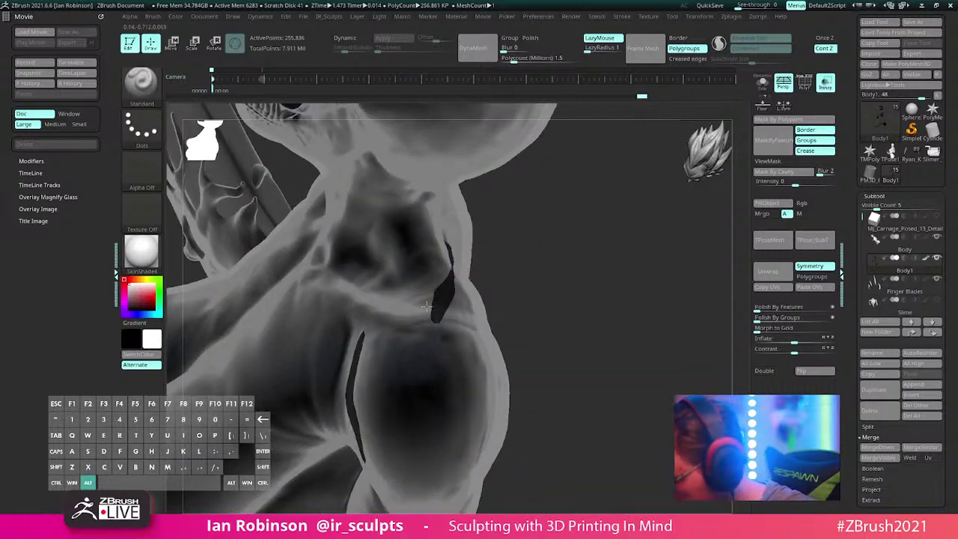
right_drag(543, 246, 631, 212)
key(shift+f)
mouse_move(689, 189)
right_down()
mouse_move(599, 216)
mouse_move(591, 226)
mouse_move(606, 237)
mouse_move(592, 265)
mouse_move(604, 267)
mouse_move(437, 309)
right_up()
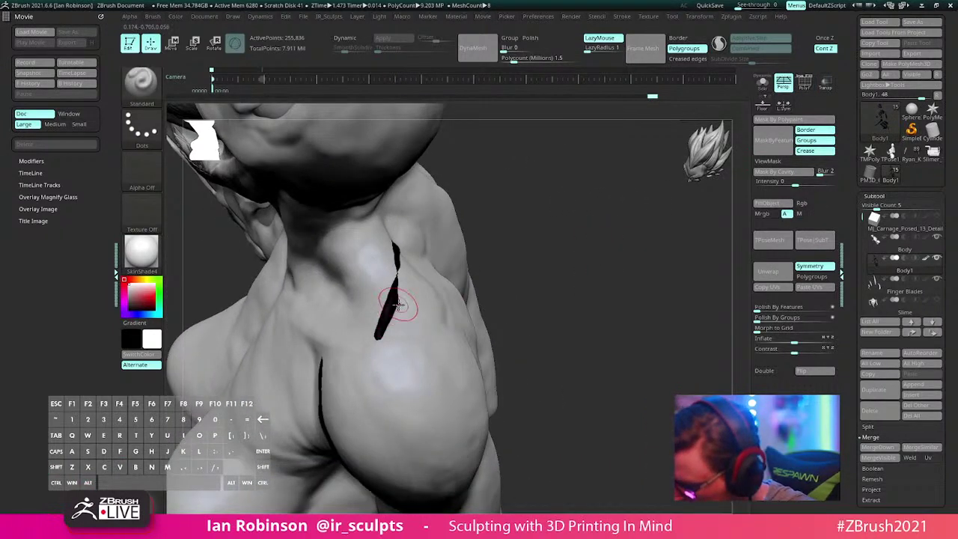
Step: Switch to the SnakeHook brush and enable Sculptris Pro for pulling branches from the black strand
mouse_move(427, 277)
right_down()
mouse_move(571, 221)
mouse_move(561, 220)
right_up()
key(b)
key(s)
key(h)
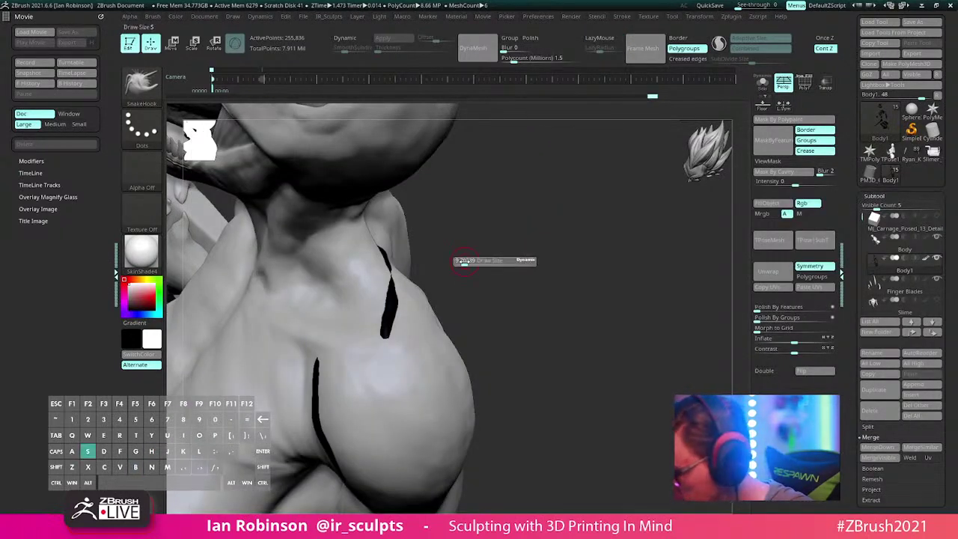
click(721, 45)
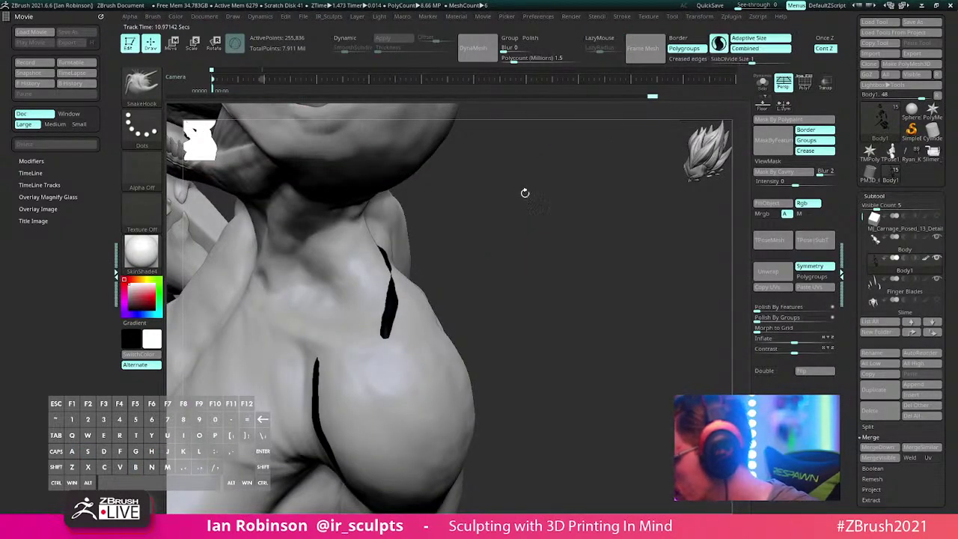
Step: Pull a branch out of the upper shoulder strand and curve it down over the deltoid with a resized SnakeHook brush
key(s)
drag(445, 243, 456, 243)
mouse_move(400, 302)
alt+mouse_down()
mouse_move(439, 341)
mouse_move(441, 319)
mouse_move(434, 322)
alt+mouse_up()
key(ctrl+z)
key(s)
key(shift+f)
right_drag(451, 310, 434, 321)
drag(434, 322, 413, 372)
right_drag(419, 367, 472, 344)
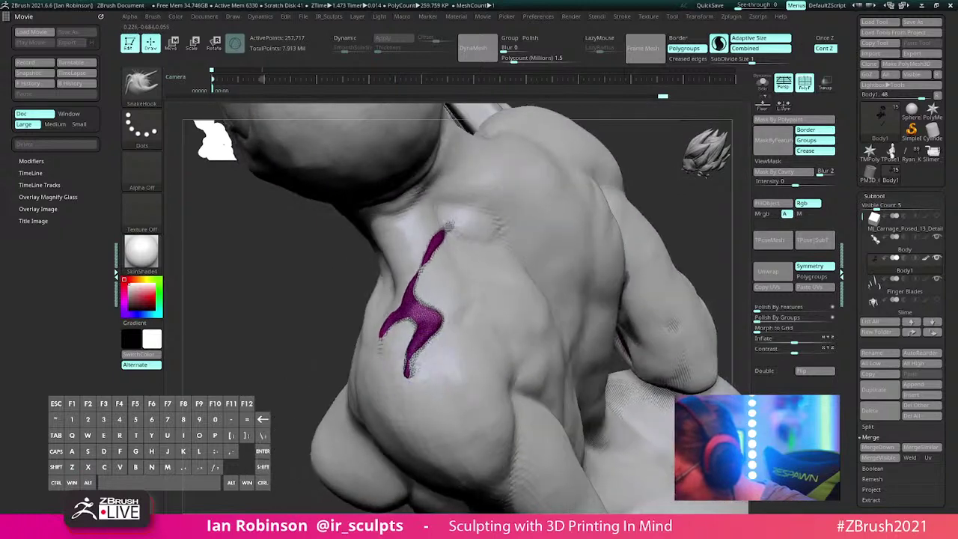
Step: Stretch the lower ends of both branches farther down the deltoid, keeping Body1 as the active subtool
alt+drag(408, 365, 402, 374)
right_drag(404, 370, 422, 355)
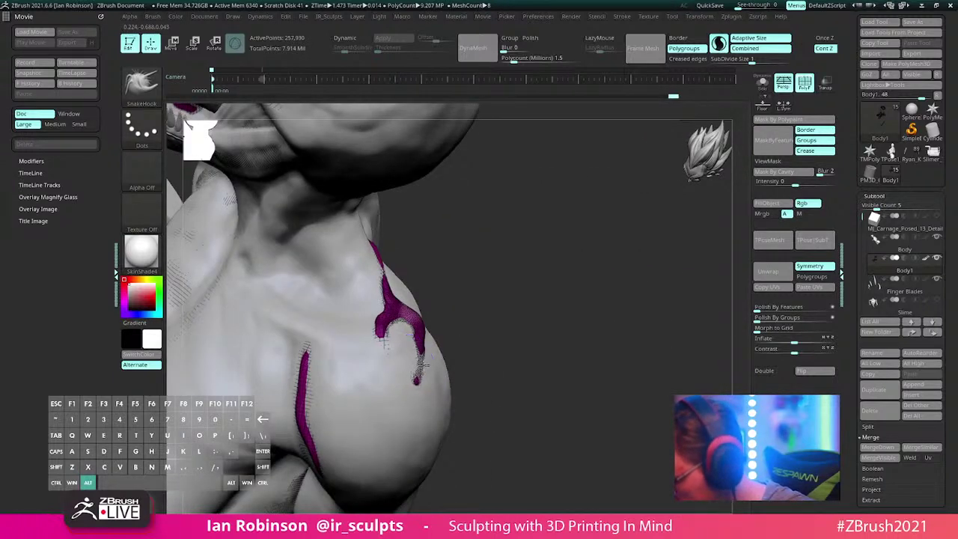
key(s)
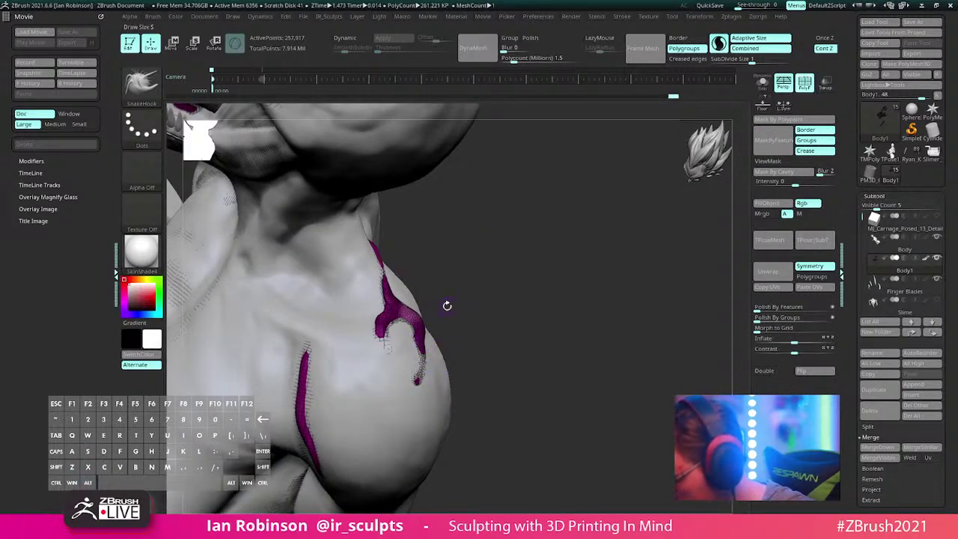
key(alt)
right_drag(496, 267, 390, 283)
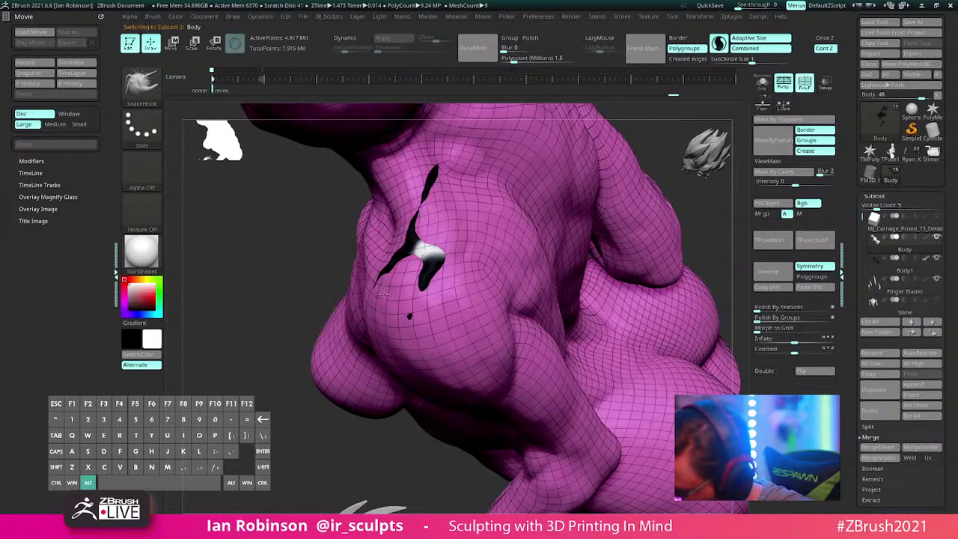
key(shift+f)
alt+click(417, 258)
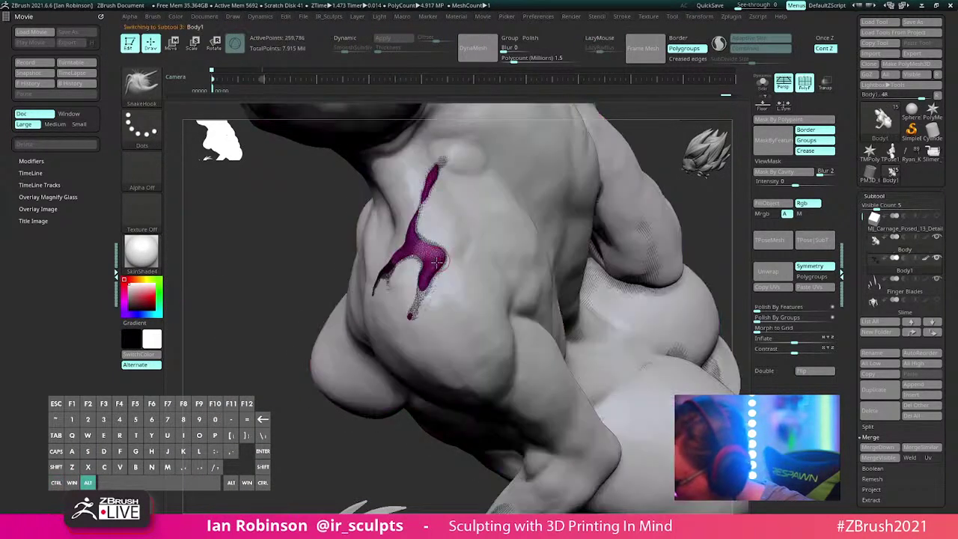
key(space)
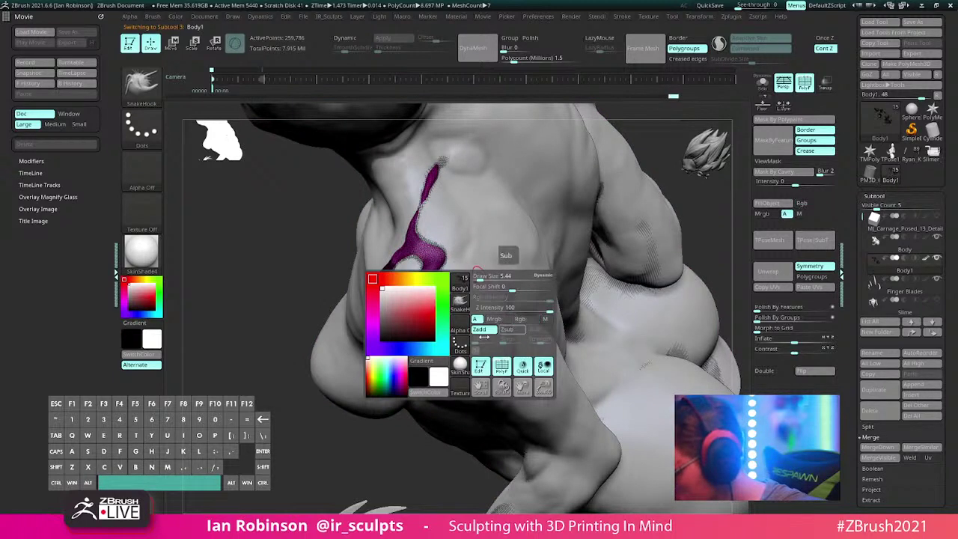
right_drag(497, 196, 519, 203)
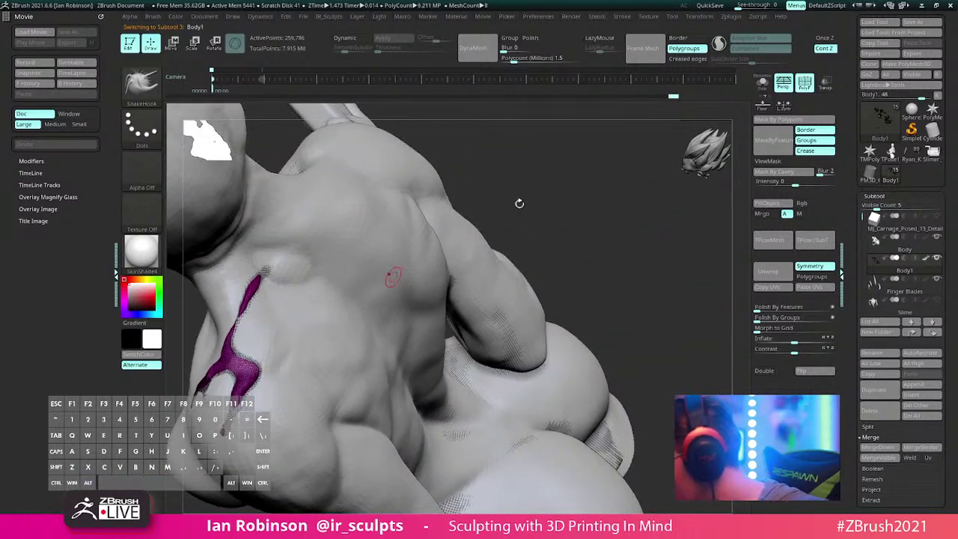
click(765, 247)
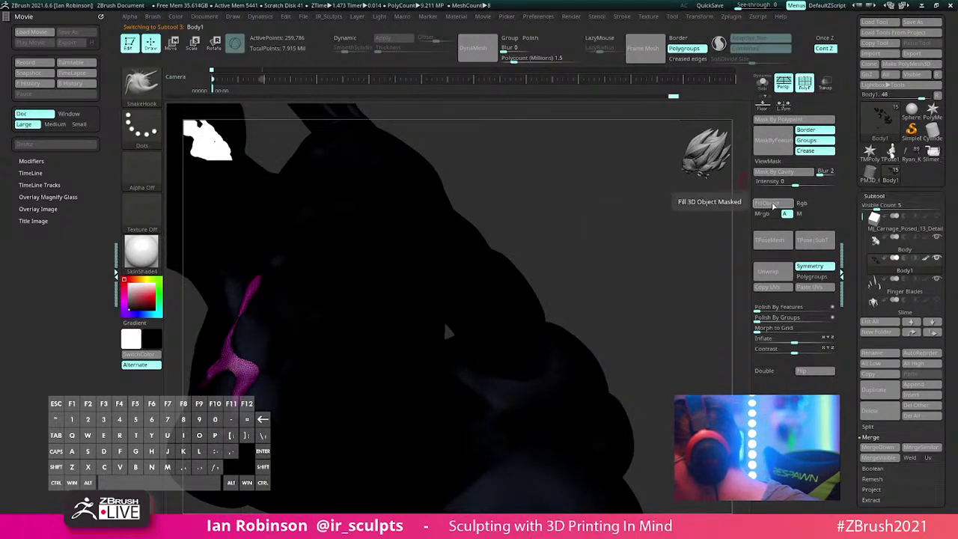
key(v)
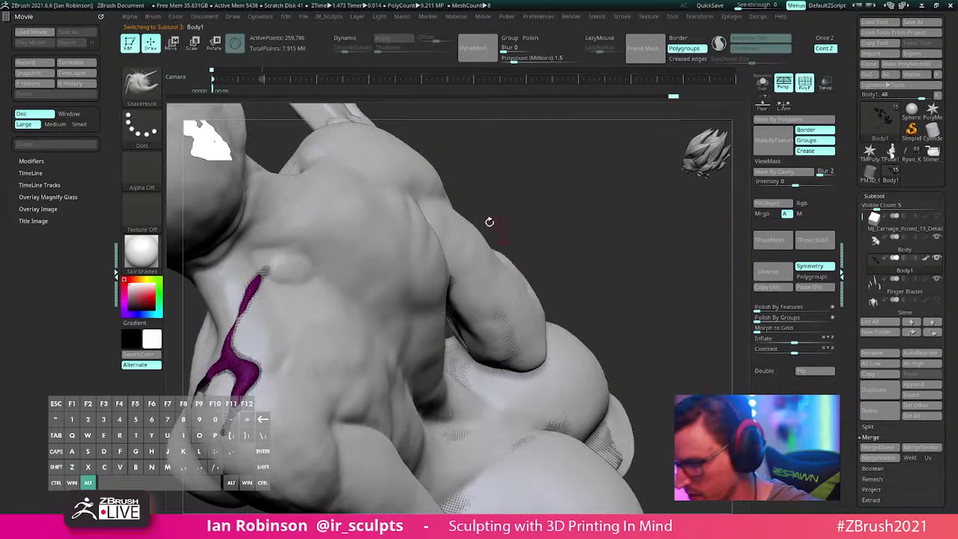
Step: Refine the tapered front branch of the shoulder strand using the Standard brush with Sculptris Pro, and display the PolyFrame wireframe
right_drag(520, 196, 454, 276)
key(shift+f)
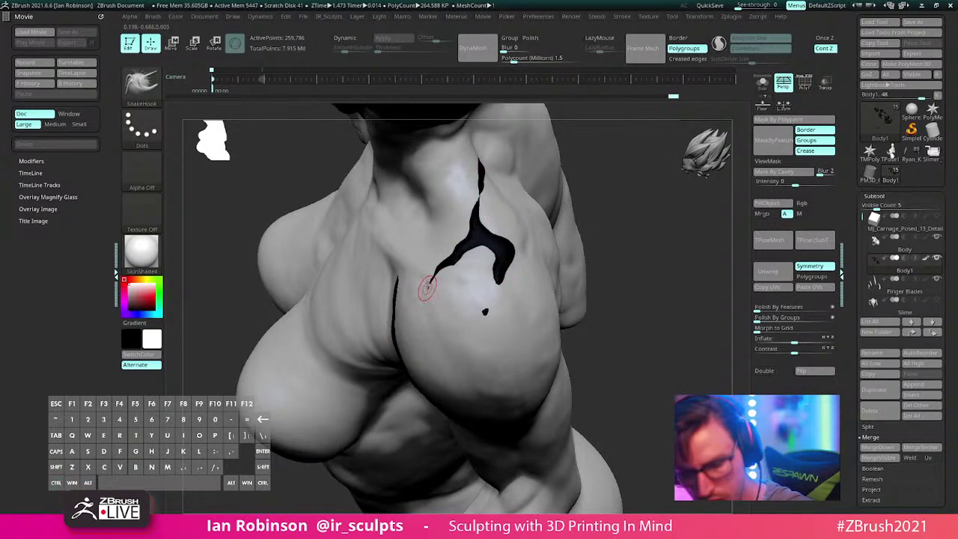
key(b)
key(t)
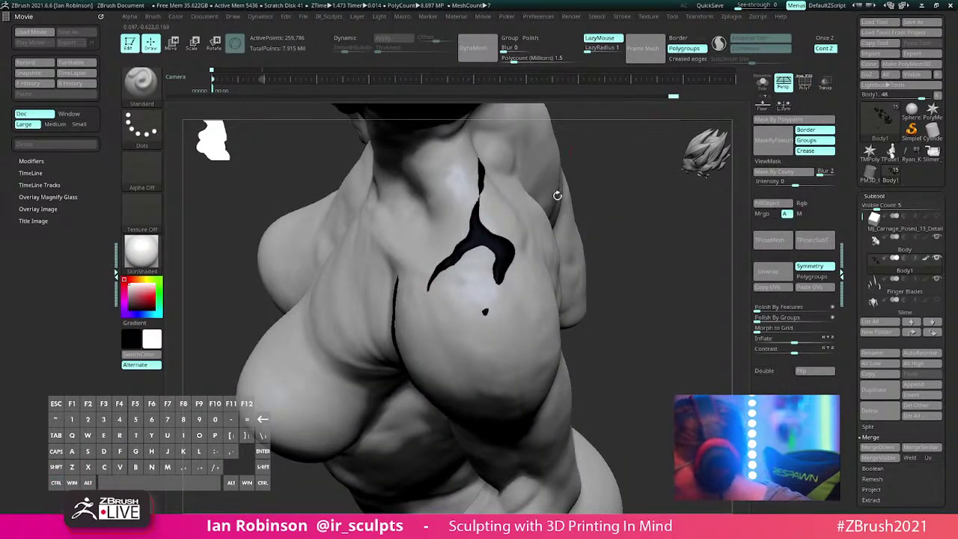
click(718, 44)
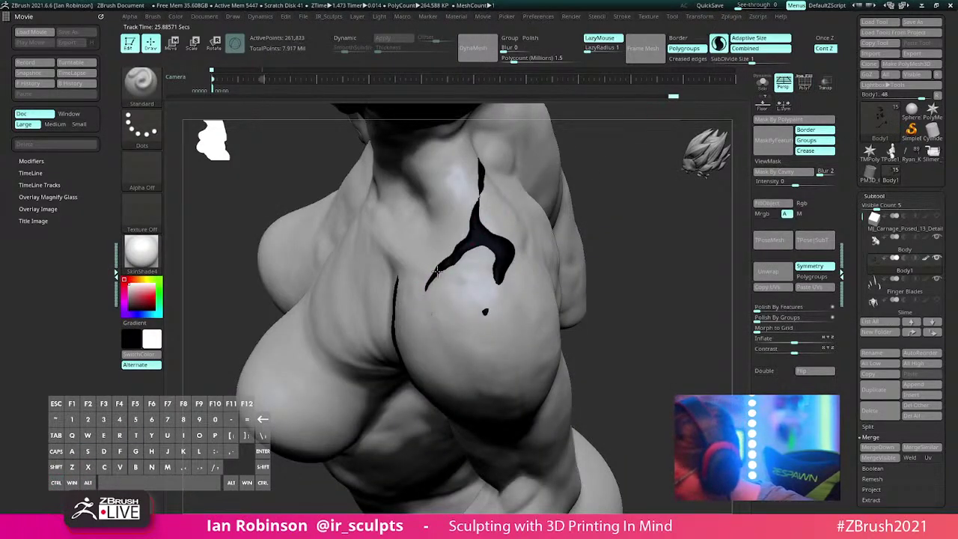
key(shift+f)
ctrl+right_drag(464, 277, 439, 346)
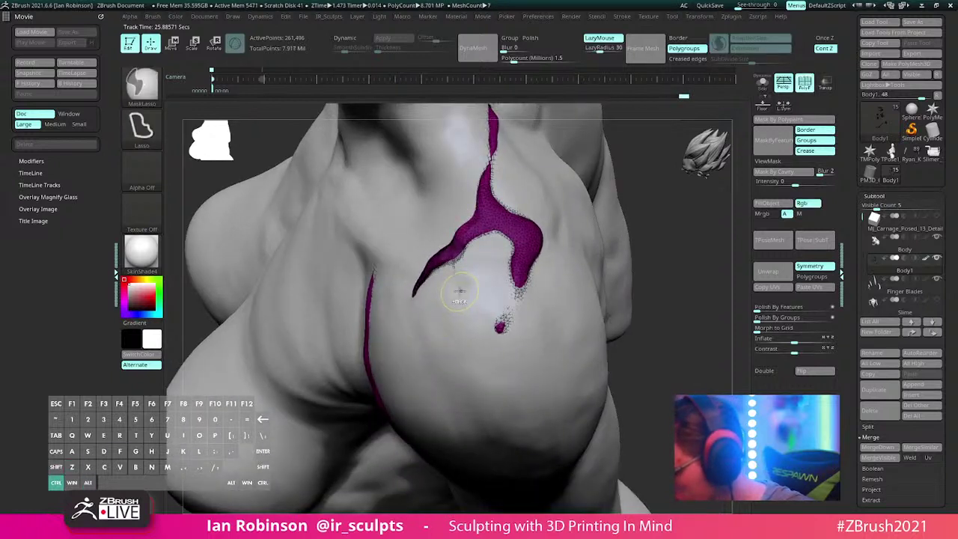
Step: Turn off Sculptris Pro and slightly reduce the Standard brush's draw size
click(718, 44)
key(s)
drag(449, 231, 443, 232)
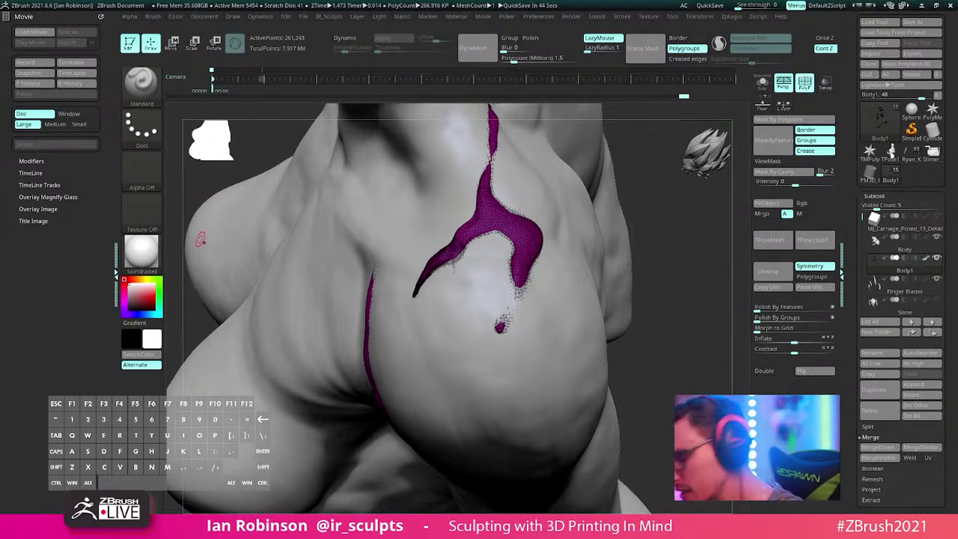
Step: Pull the end of the front branch into a long thin tendril down the deltoid with SnakeHook
drag(672, 334, 423, 292)
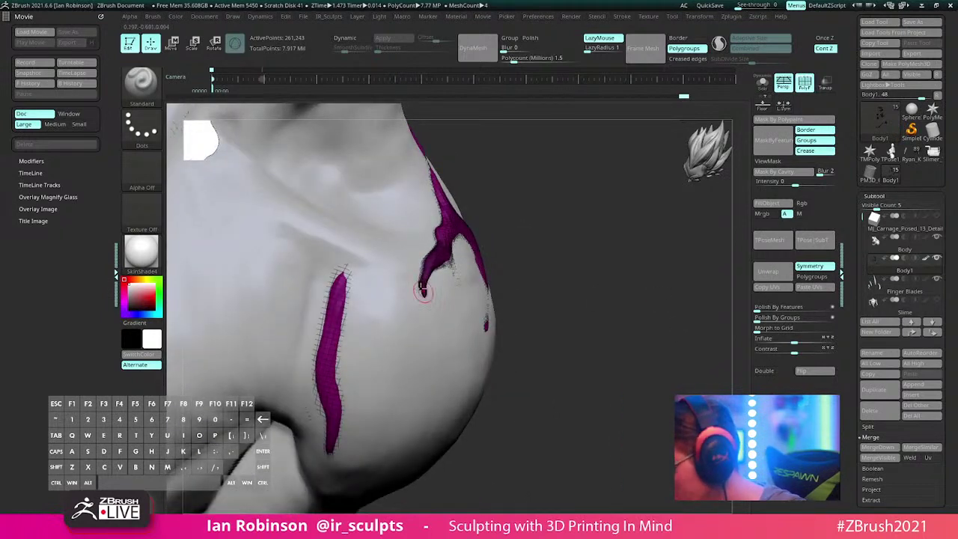
key(b)
key(s)
key(h)
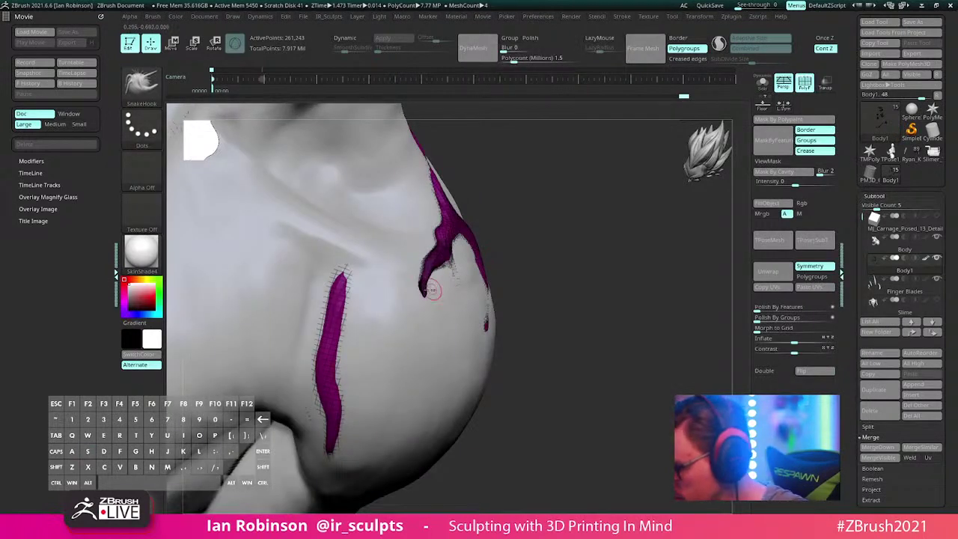
drag(445, 292, 441, 349)
drag(505, 286, 462, 317)
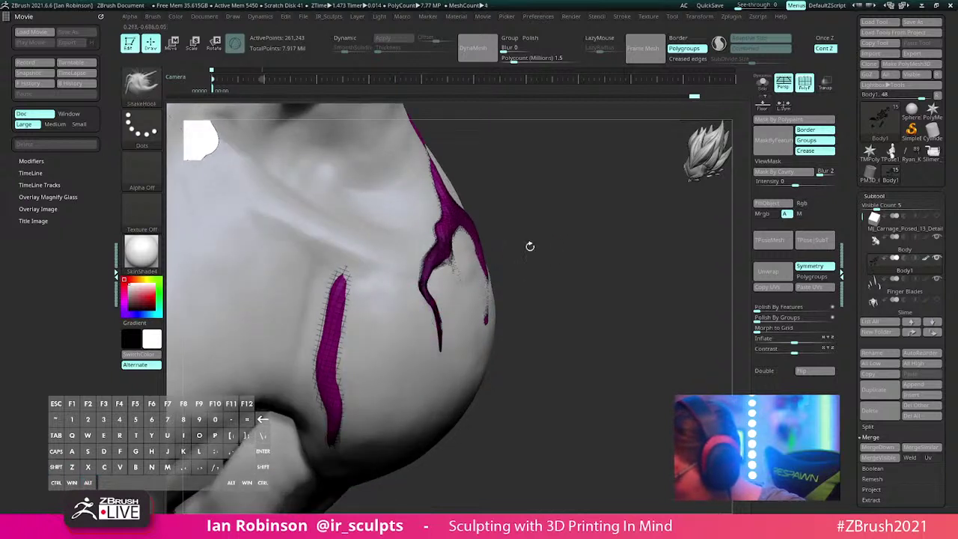
Step: Remesh Body1 with DynaMesh using a Blur of 12 and a polycount of 1.684 million
key(2)
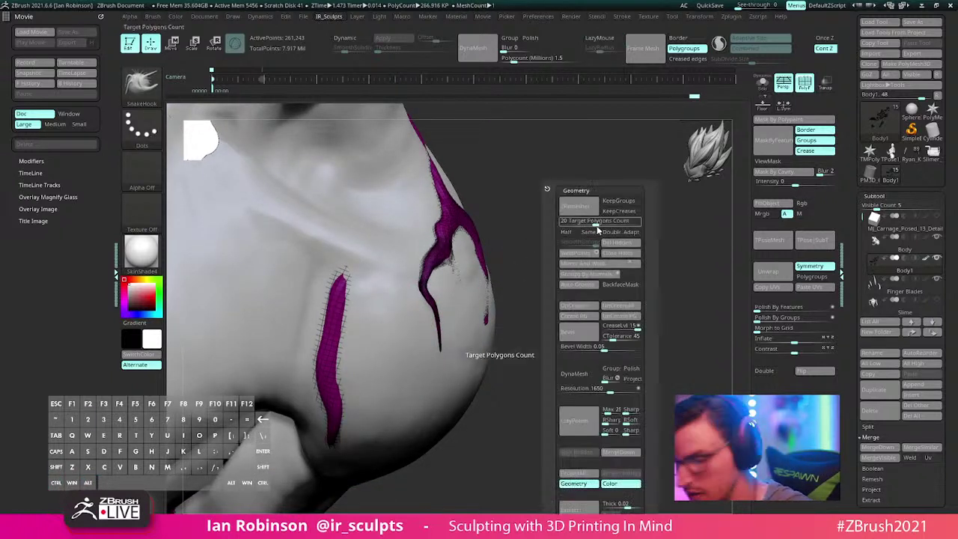
click(576, 208)
click(513, 47)
text(12)
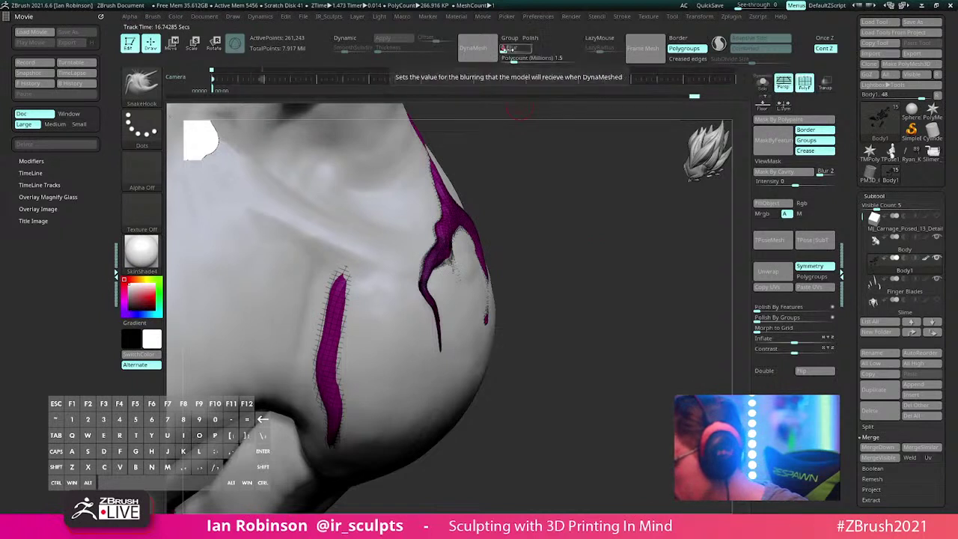
key(Return)
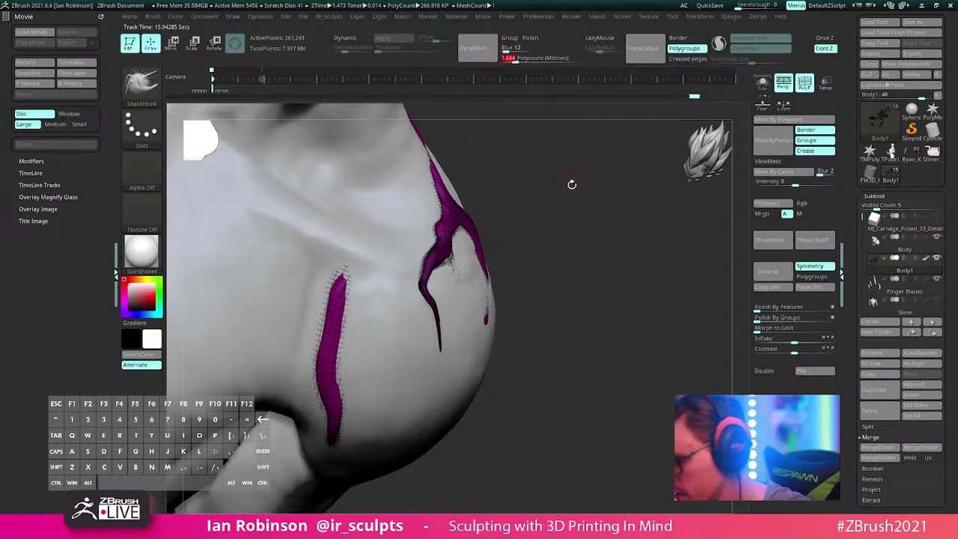
key(ctrl)
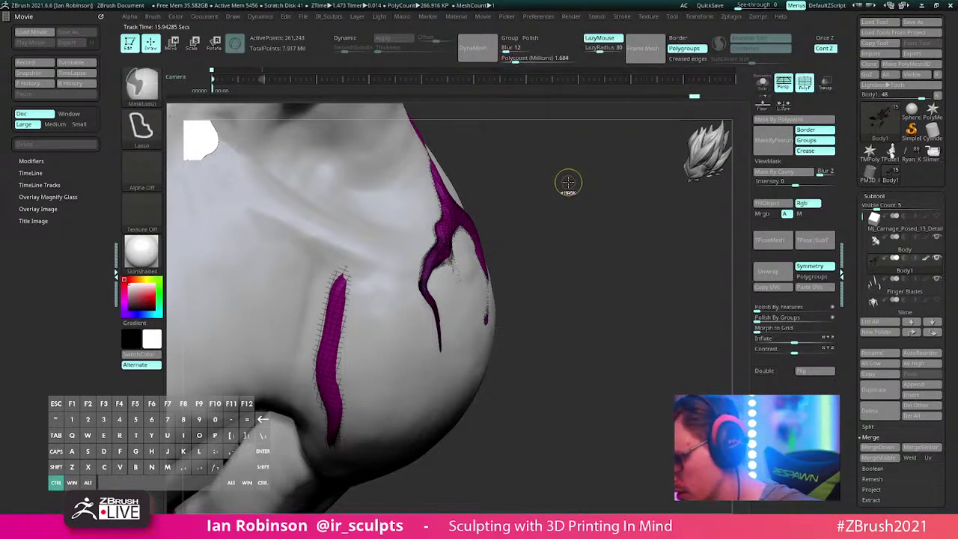
drag(568, 182, 571, 169)
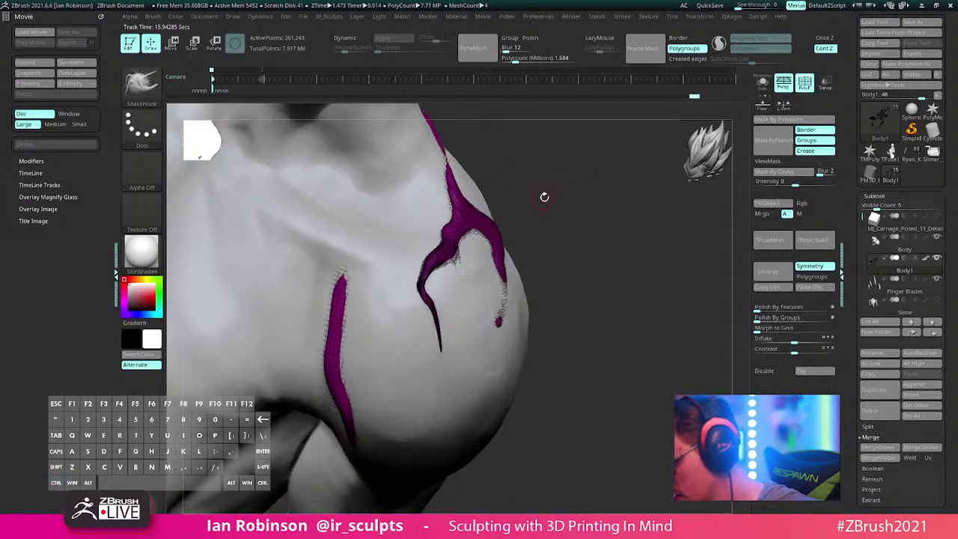
key(shift)
click(491, 59)
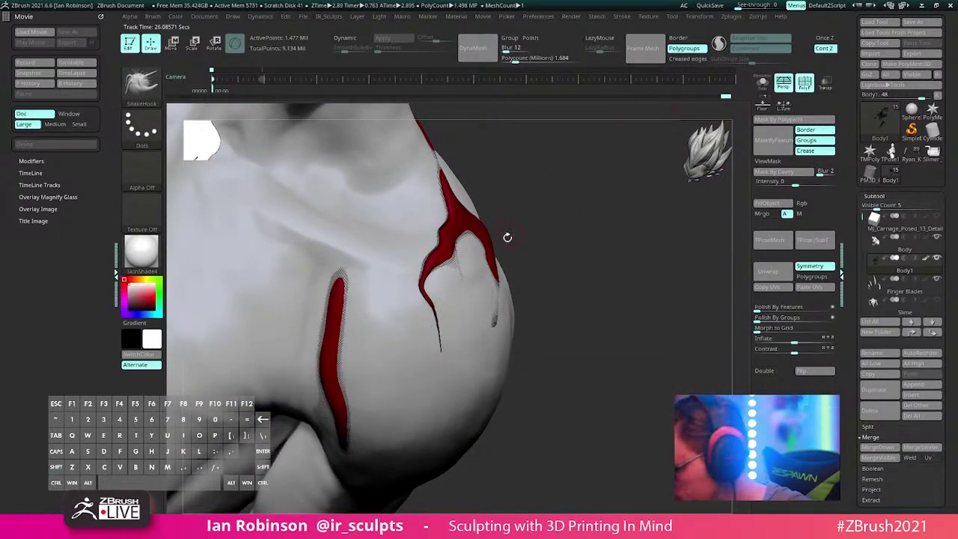
Step: Thicken the thin front tendril running down the deltoid with the Inflat brush
key(b)
key(i)
key(n)
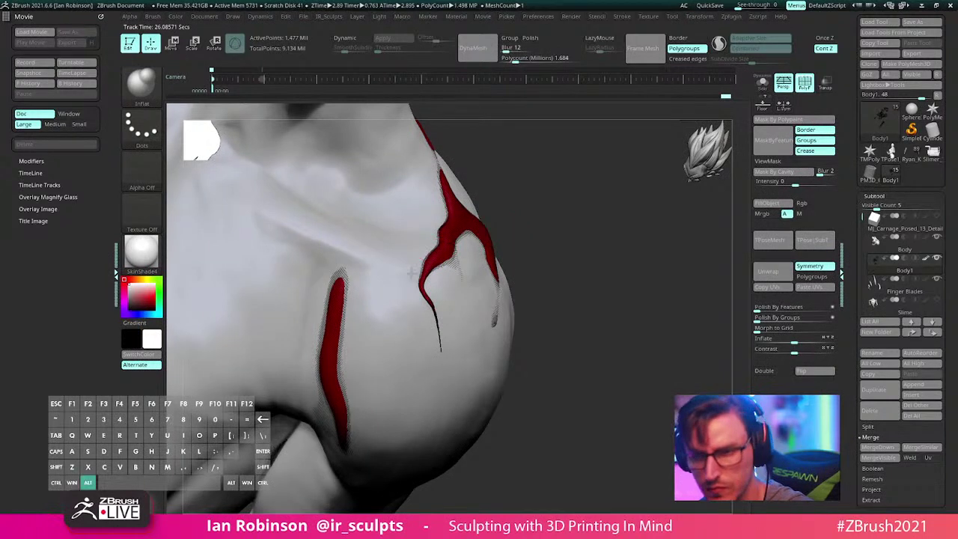
alt+right_drag(413, 274, 402, 277)
mouse_move(442, 349)
mouse_down()
mouse_move(426, 287)
mouse_move(441, 348)
mouse_move(431, 303)
mouse_move(443, 254)
mouse_move(472, 223)
mouse_up()
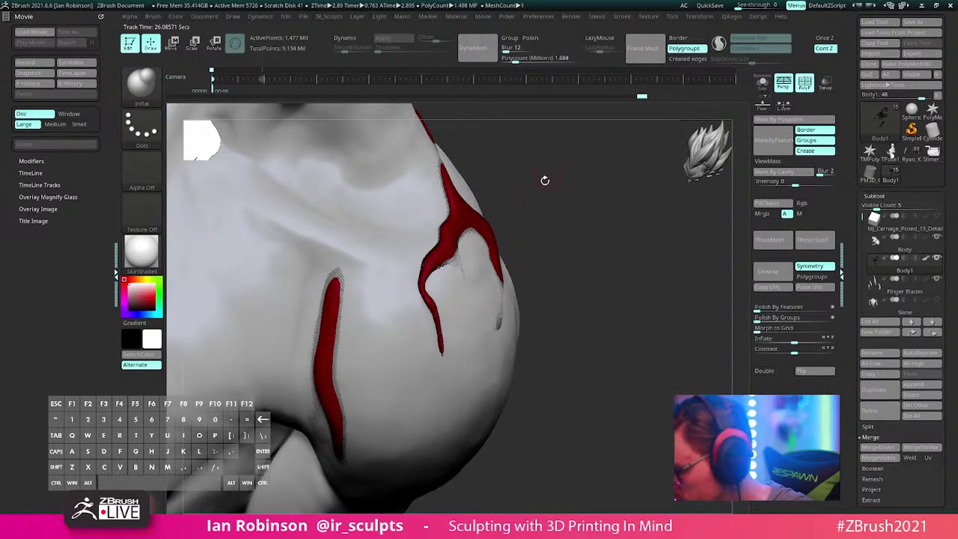
right_drag(544, 180, 460, 257)
Step: Pull a second tendril down the deltoid from the strand's underside, between the front and rear branches, with SnakeHook
key(n)
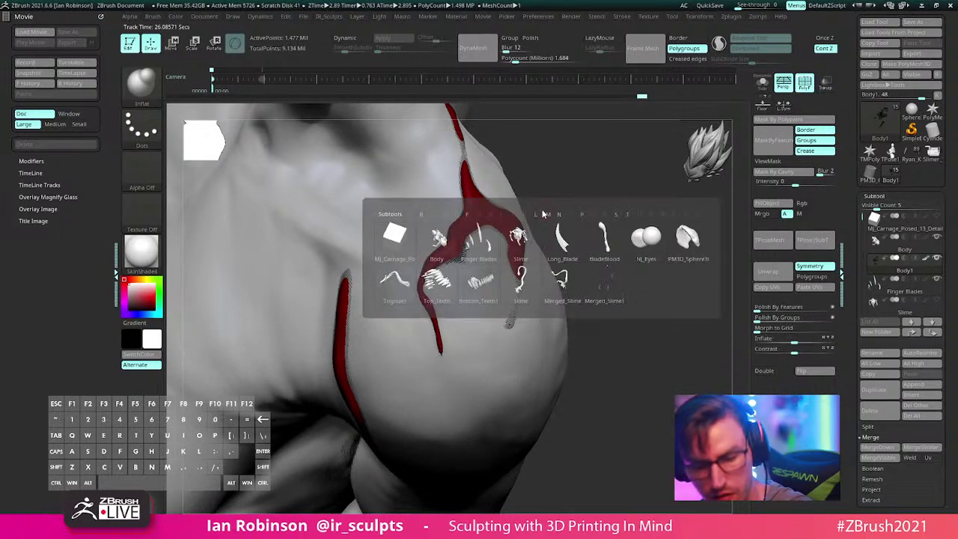
key(b)
key(s)
key(h)
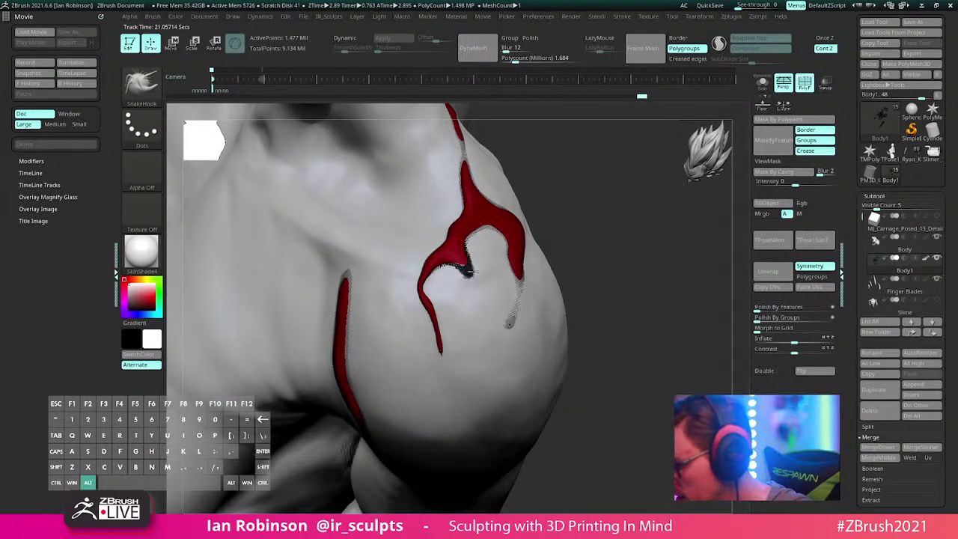
alt+drag(472, 271, 474, 290)
drag(598, 217, 563, 235)
drag(461, 270, 473, 290)
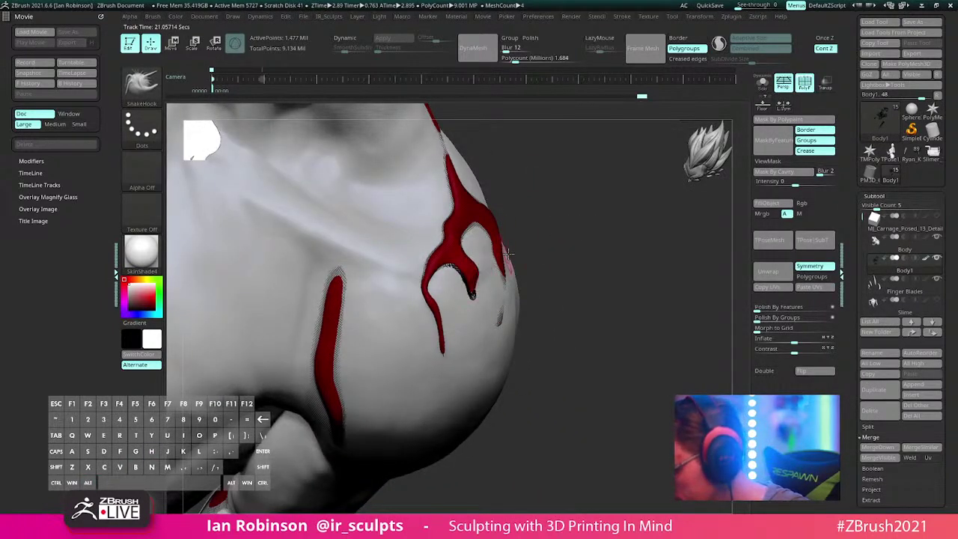
right_drag(508, 254, 533, 256)
alt+drag(497, 286, 503, 335)
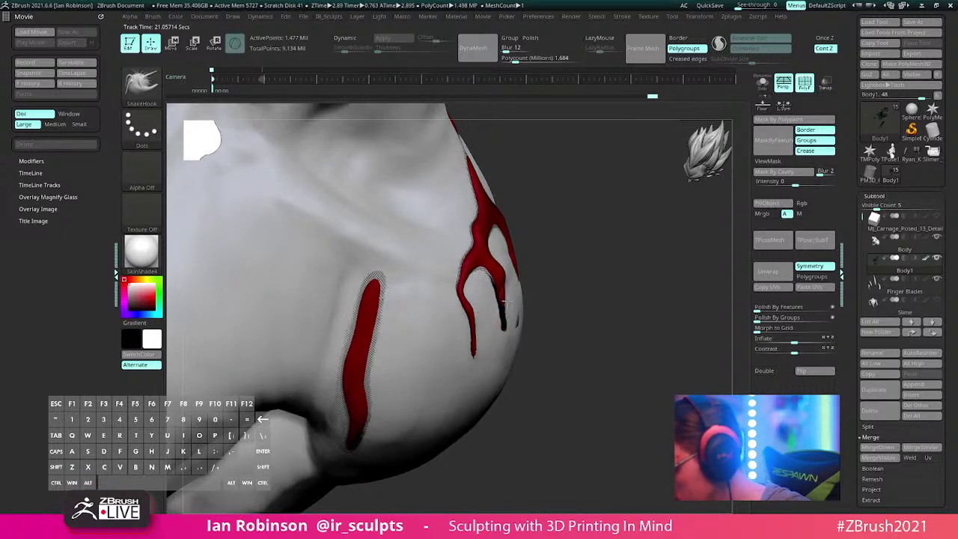
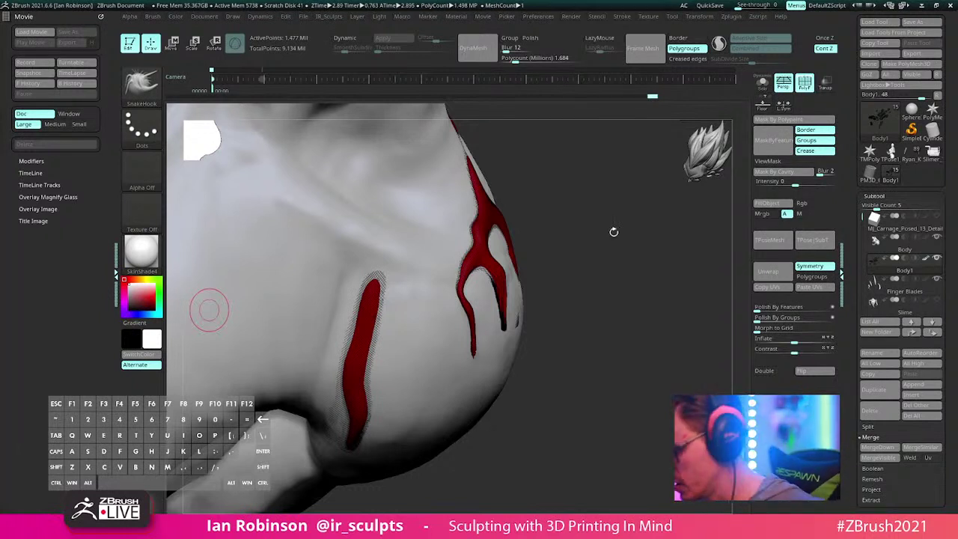
Step: Undo the middle SnakeHook tendril and the thickening of the front tendril
drag(613, 231, 562, 222)
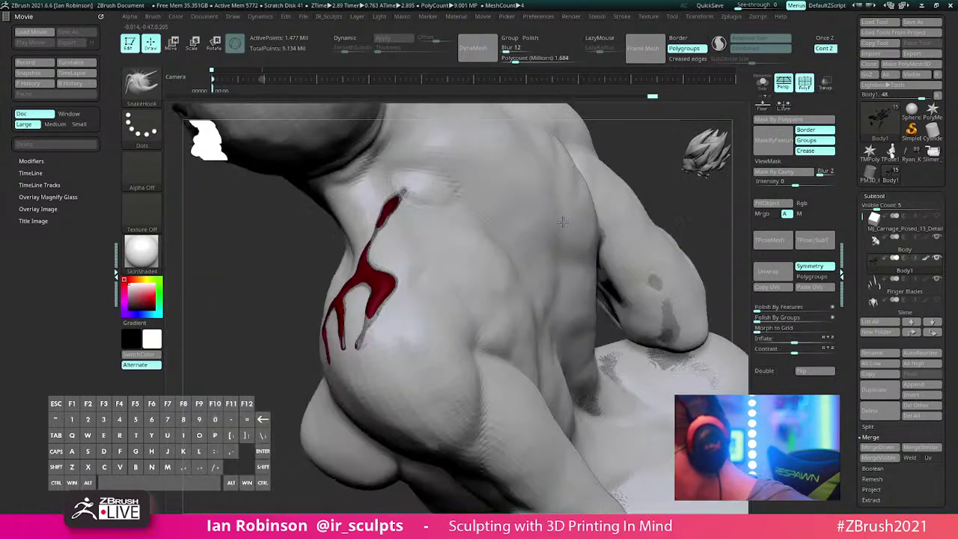
mouse_move(400, 286)
right_down()
mouse_move(384, 271)
mouse_move(336, 314)
mouse_move(410, 290)
mouse_move(437, 252)
right_up()
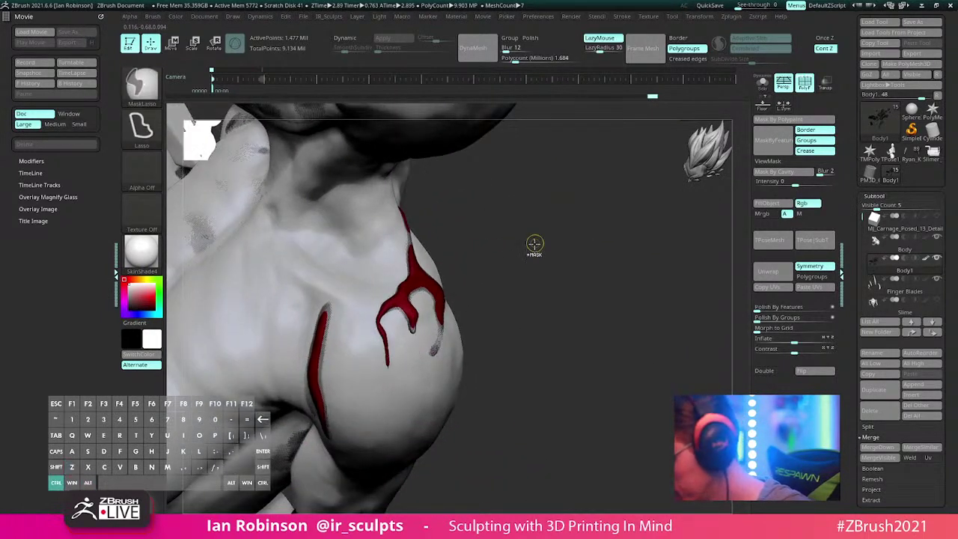
key(ctrl+z)
key(ctrl+z)
right_drag(531, 253, 546, 268)
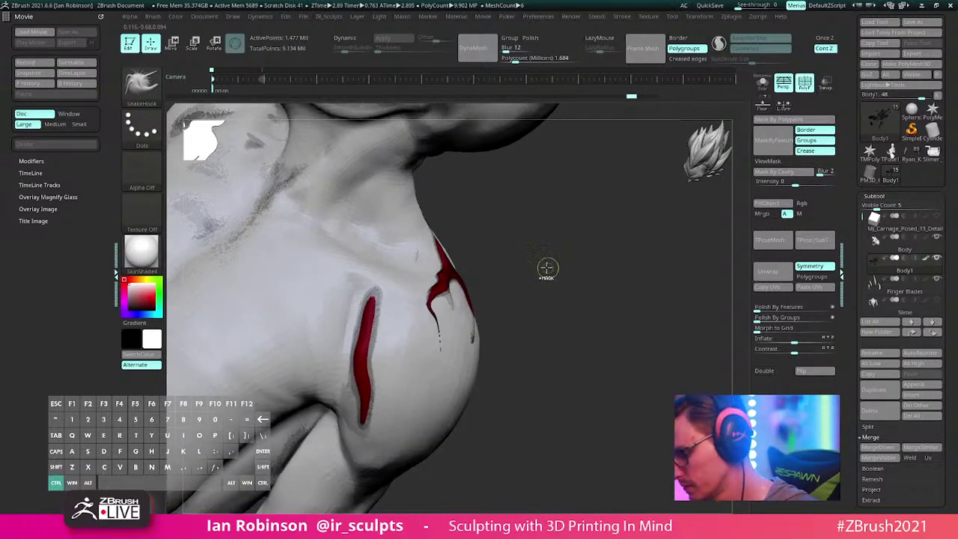
mouse_move(539, 269)
mouse_down()
mouse_move(537, 252)
mouse_move(576, 256)
mouse_move(561, 210)
mouse_up()
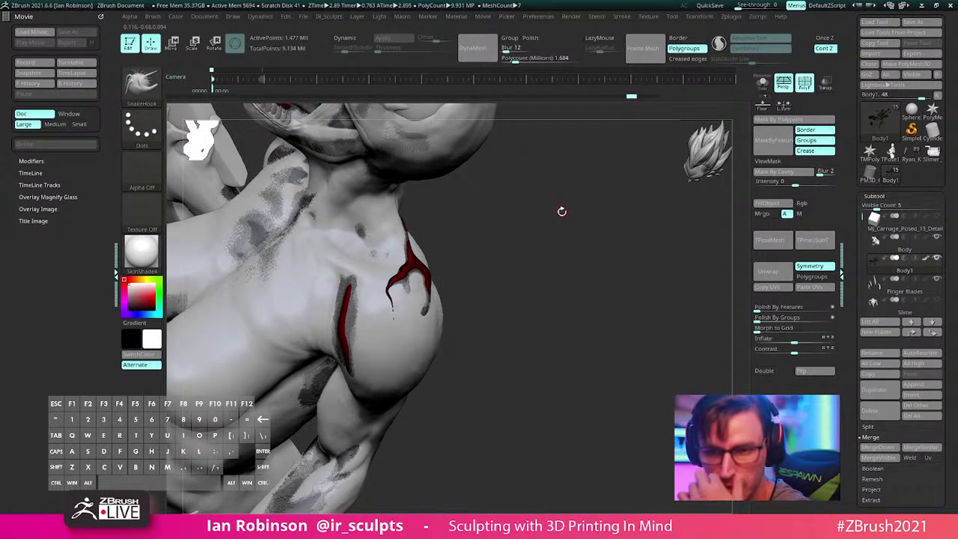
drag(513, 225, 502, 231)
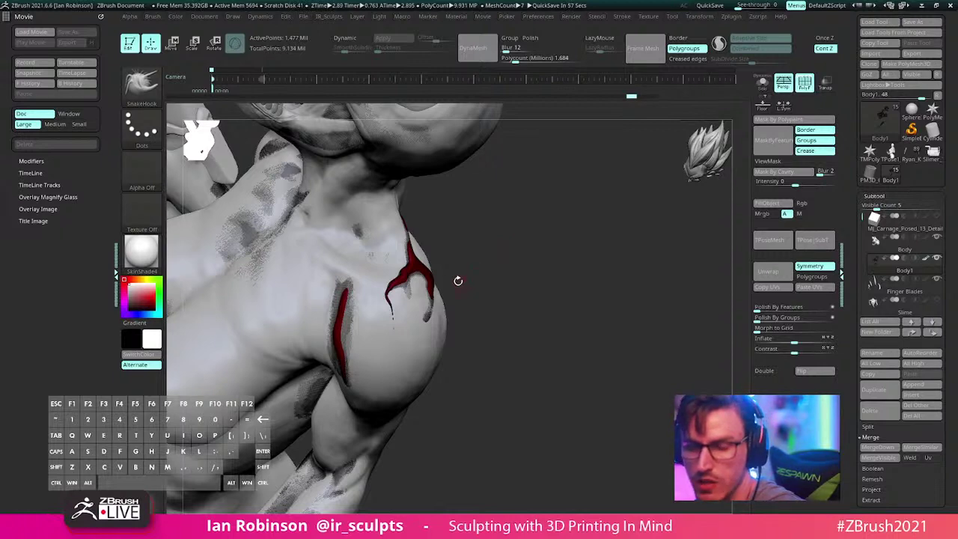
Step: Show the figure's upper body from the front with the Move gizmo active on Body1
alt+drag(550, 298, 541, 270)
mouse_move(541, 270)
shift+mouse_down()
mouse_move(534, 232)
mouse_move(541, 250)
mouse_move(573, 263)
mouse_move(585, 256)
shift+mouse_up()
key(w)
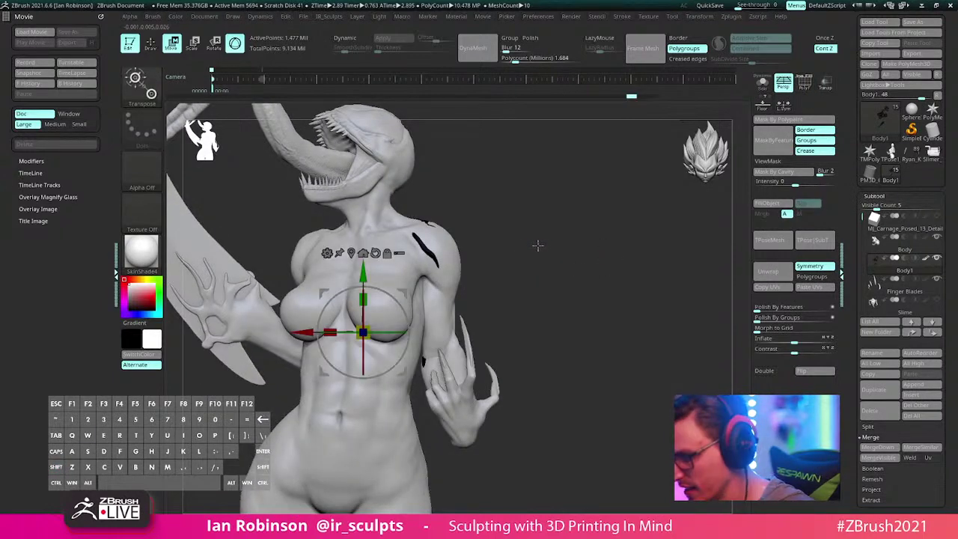
alt+drag(526, 223, 532, 250)
Step: Switch from the gizmo to the Transpose line and place it over the chest, then view it from the side
key(y)
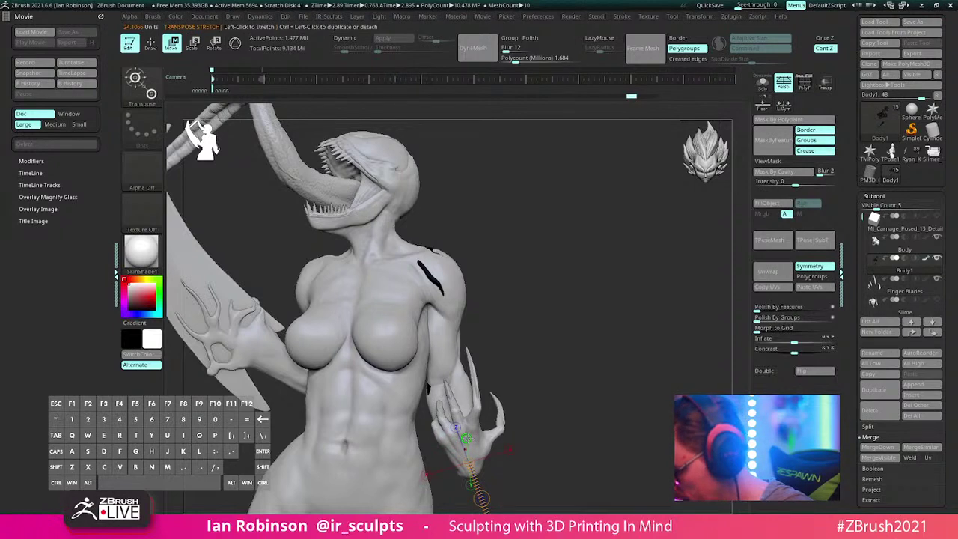
mouse_move(413, 300)
mouse_down()
mouse_move(565, 193)
mouse_move(494, 301)
mouse_move(618, 297)
mouse_up()
click(426, 274)
click(363, 314)
click(387, 319)
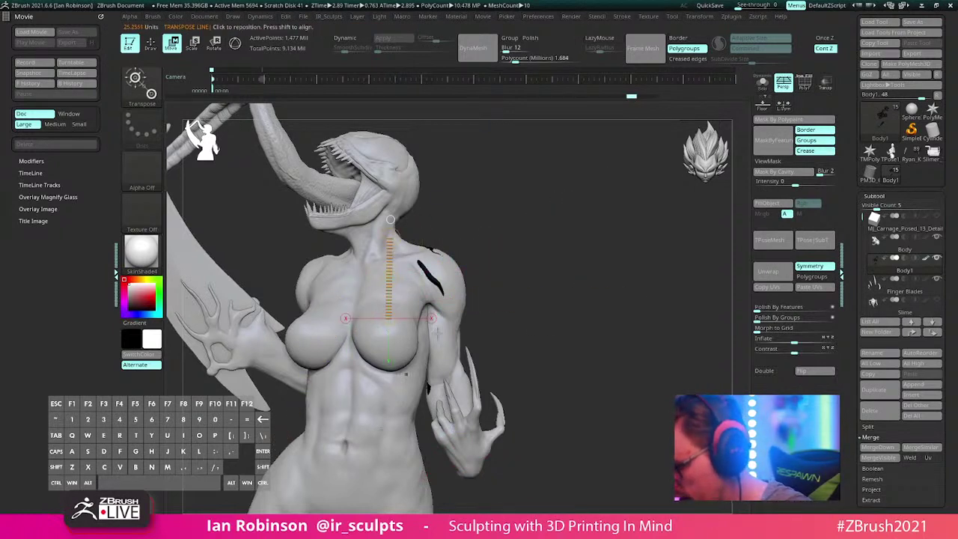
drag(494, 314, 528, 272)
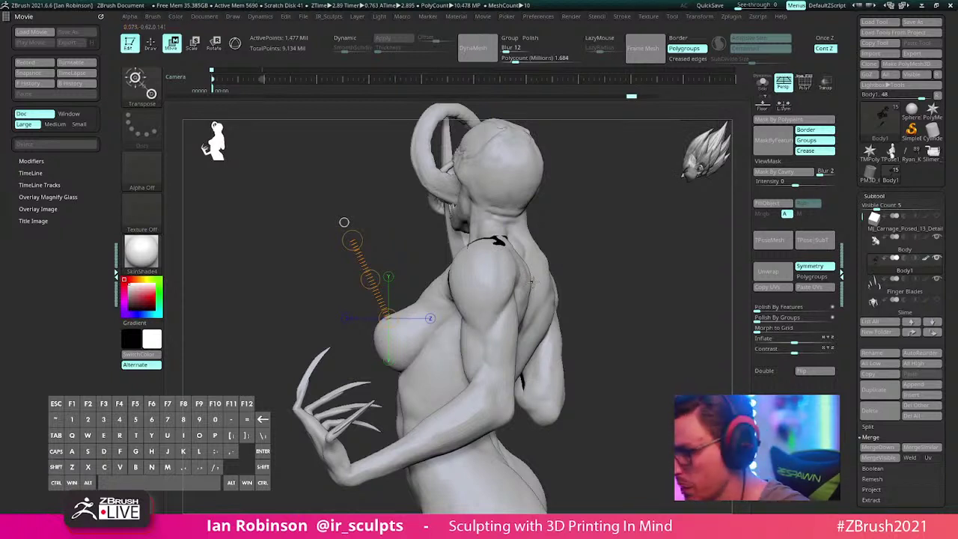
Step: Return to the Gizmo 3D, reset its orientation and centre it on the unmasked mesh
key(y)
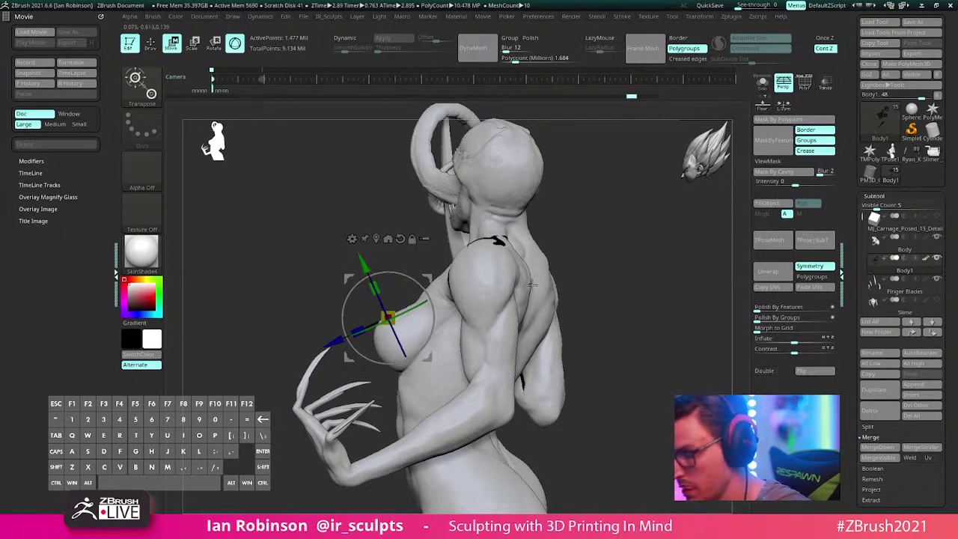
alt+click(399, 238)
alt+click(376, 238)
mouse_move(607, 208)
mouse_down()
mouse_move(636, 212)
mouse_move(619, 215)
mouse_up()
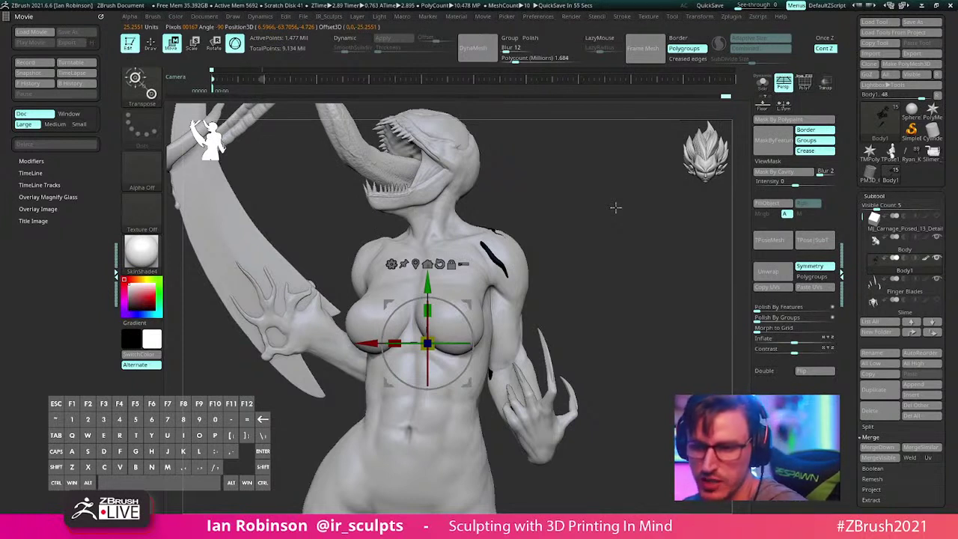
Step: Enable Array Mesh on the Body1 subtool
click(877, 196)
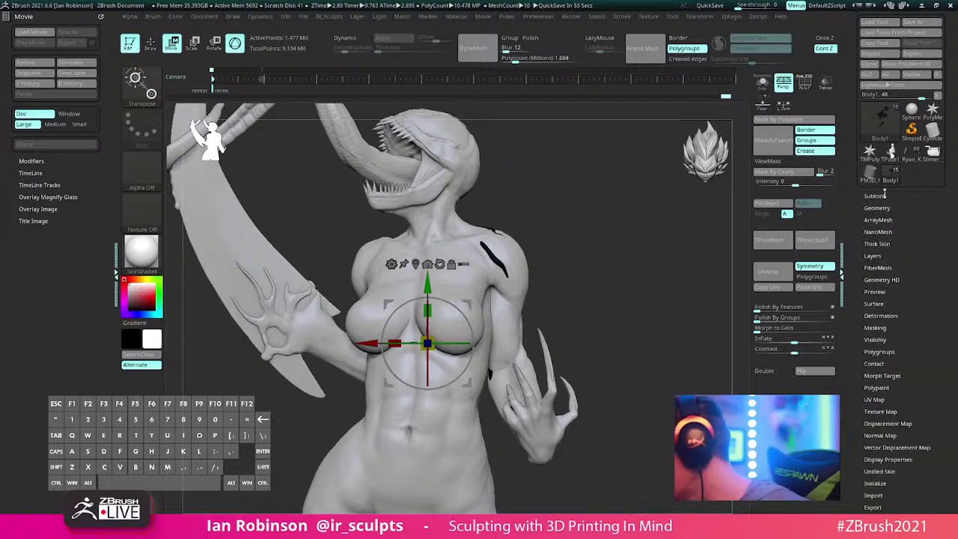
click(887, 219)
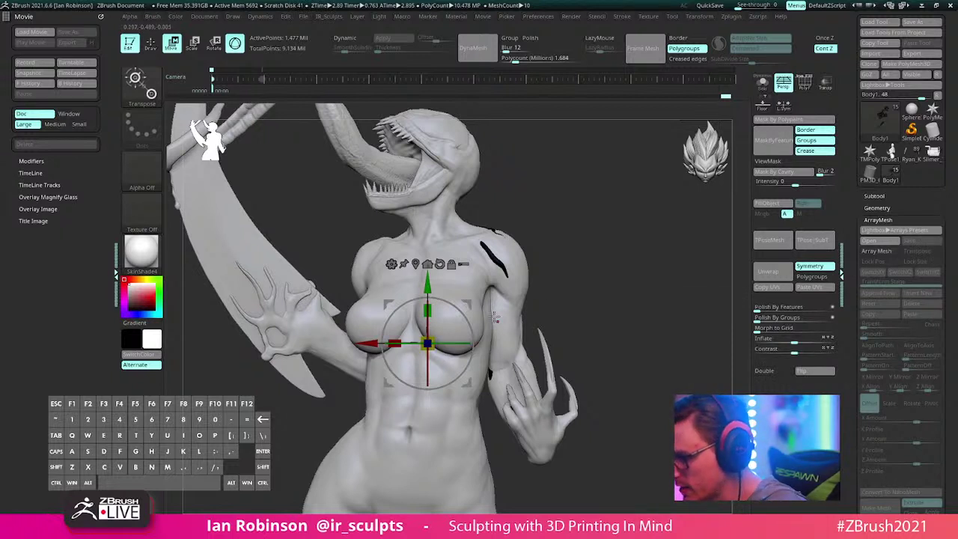
click(884, 251)
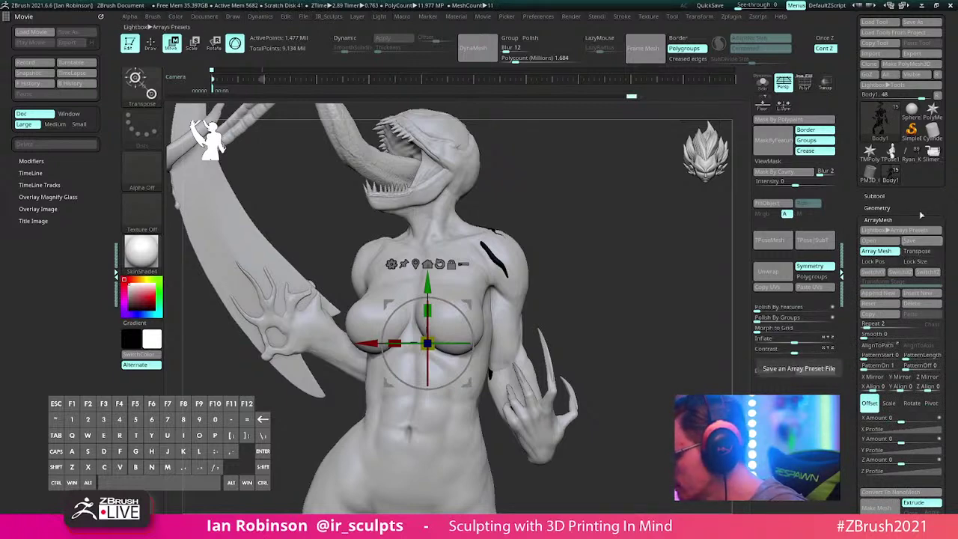
Step: Switch to the PM3D cylinder tool and enable Array Mesh with Transpose on it
click(932, 131)
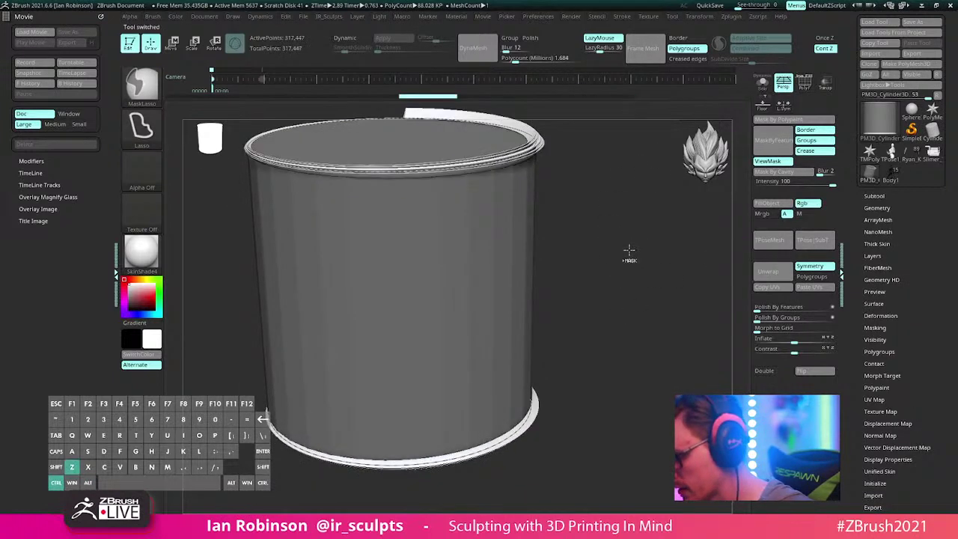
mouse_move(627, 259)
shift+mouse_down()
mouse_move(622, 214)
mouse_move(692, 263)
shift+mouse_up()
click(878, 219)
mouse_move(630, 308)
alt+mouse_down()
mouse_move(640, 338)
mouse_move(619, 343)
alt+mouse_up()
click(879, 253)
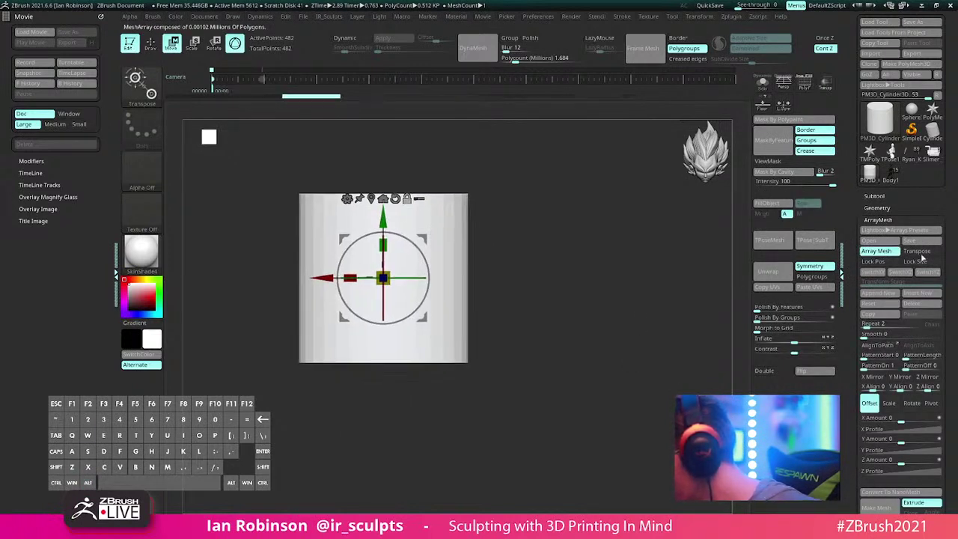
click(919, 253)
Step: Set the cylinder array to 10 repeats with a Rotate X Amount of 196
scroll(894, 314, down, 2)
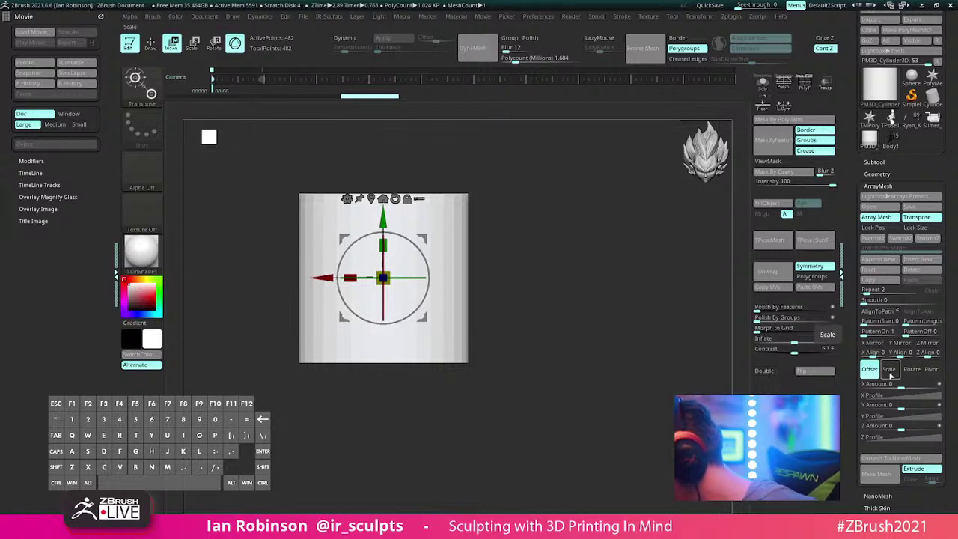
click(912, 369)
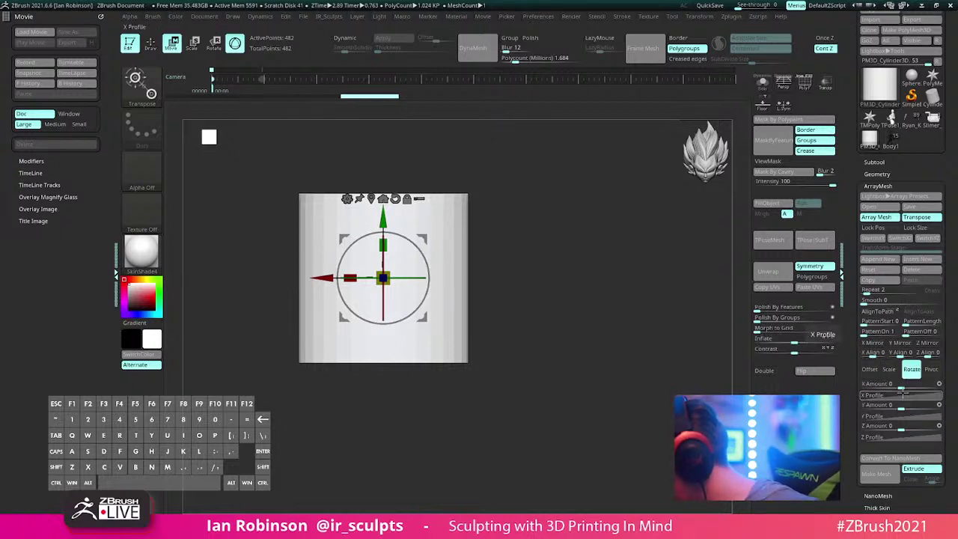
drag(869, 292, 874, 292)
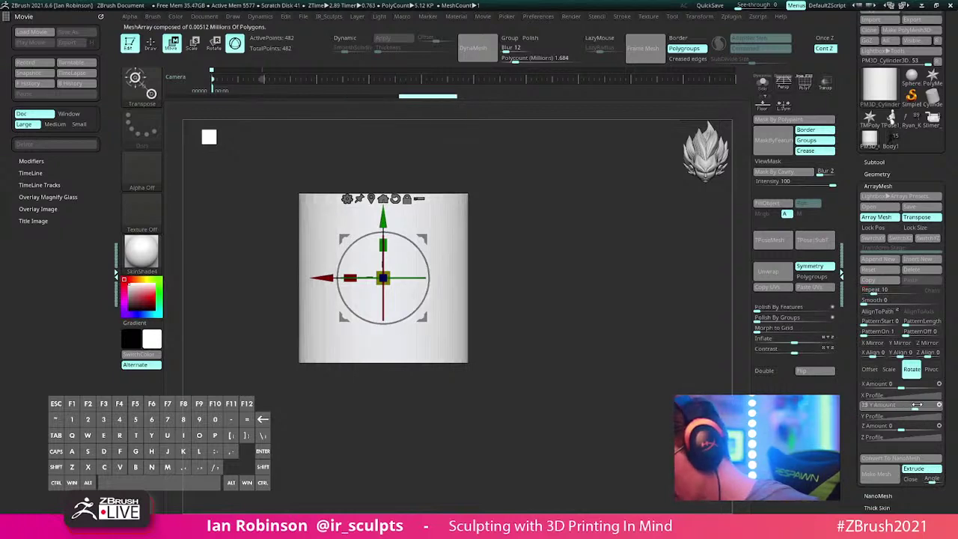
drag(904, 387, 923, 387)
shift+drag(629, 377, 636, 375)
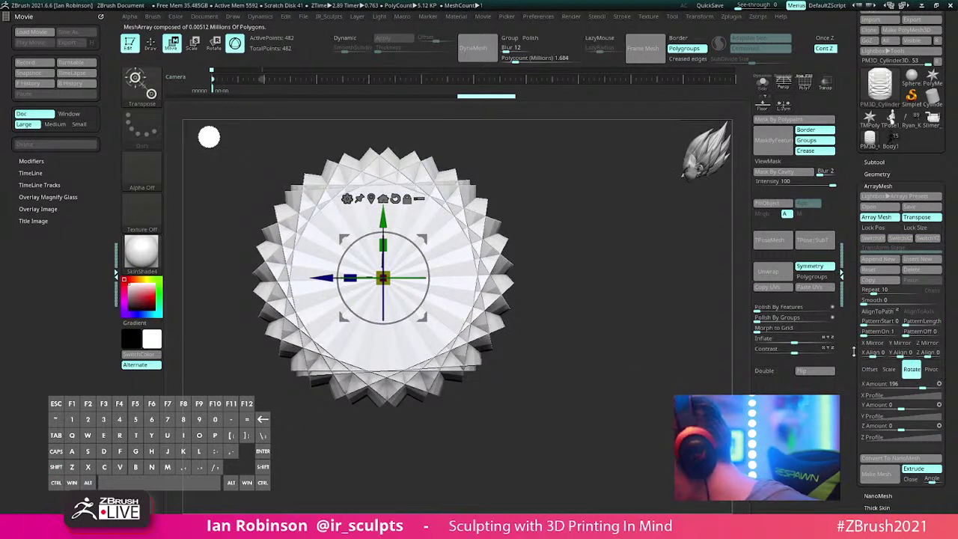
Step: Try adjusting the rotated array with the gizmo, and undo it together with the rotation and repeat settings
drag(422, 317, 456, 326)
key(ctrl+z)
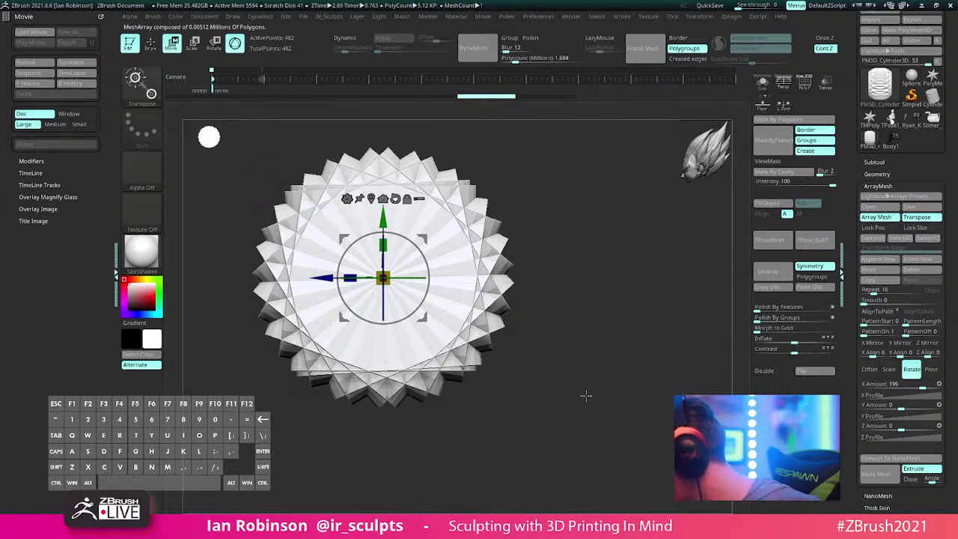
key(ctrl+z)
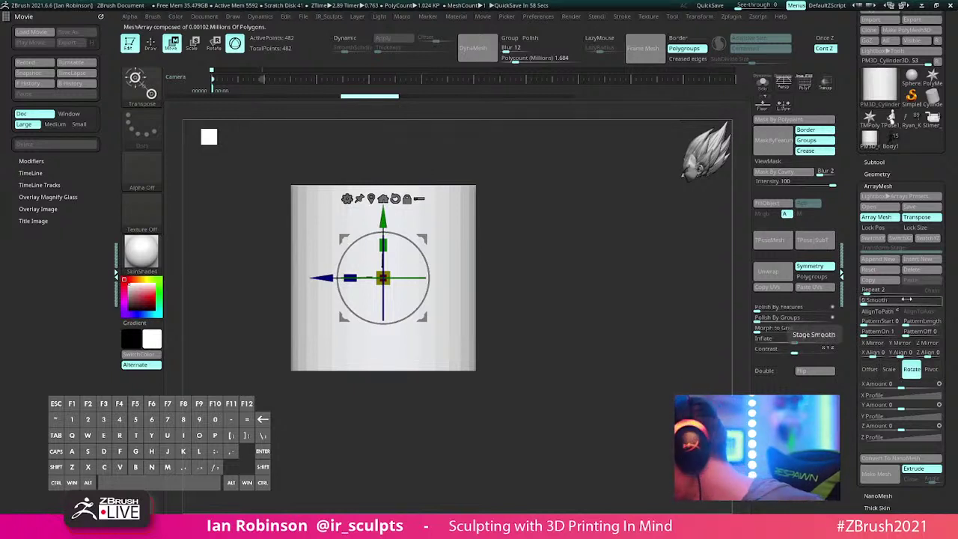
Step: Build a linear array of the cylinder with 6 repeats and an Offset X Amount of 3.70225
click(872, 291)
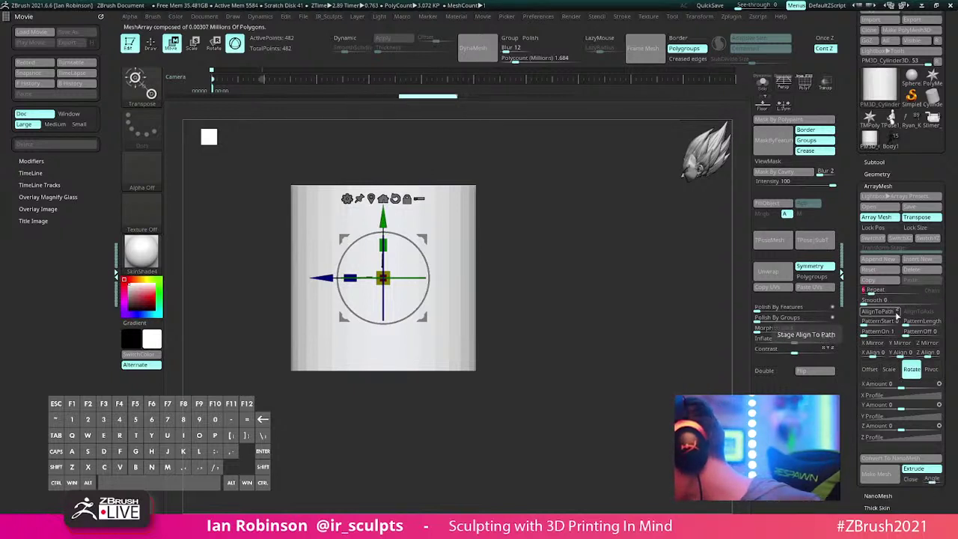
click(869, 369)
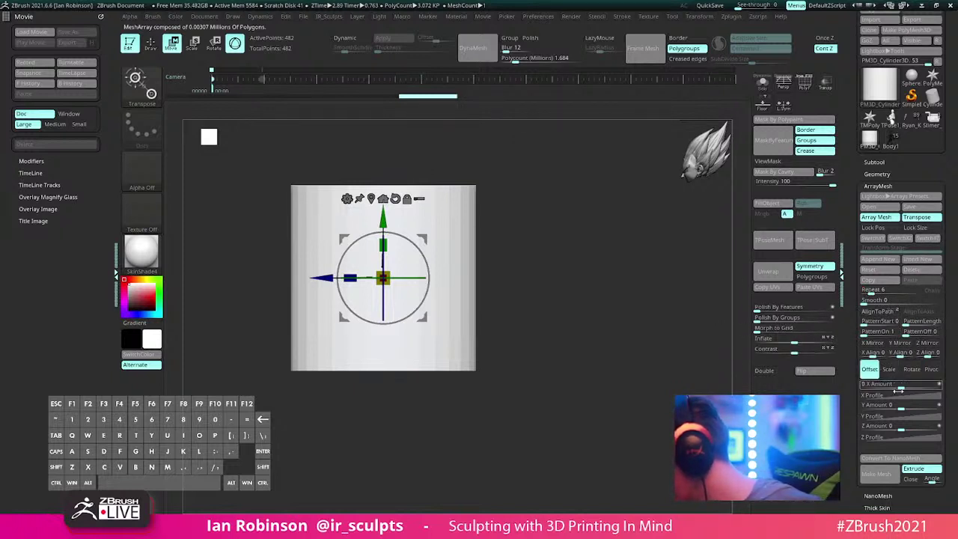
drag(900, 405, 915, 385)
shift+drag(663, 379, 610, 382)
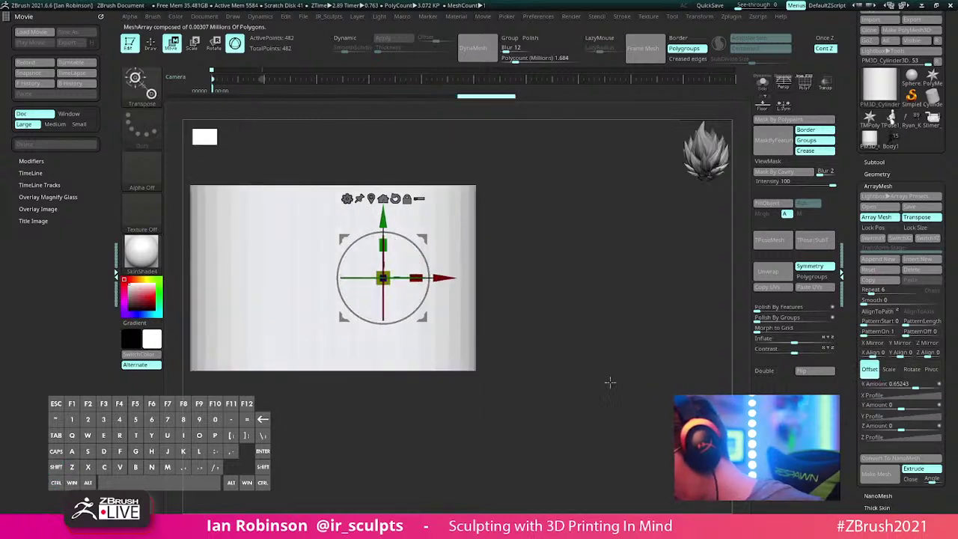
drag(424, 320, 487, 335)
key(ctrl+z)
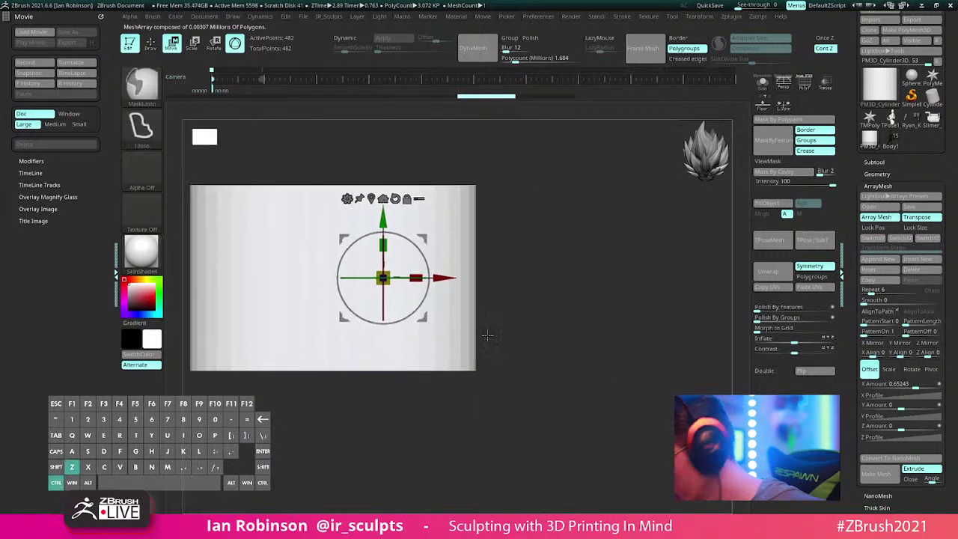
mouse_move(907, 384)
mouse_down()
mouse_move(921, 385)
mouse_move(912, 384)
mouse_up()
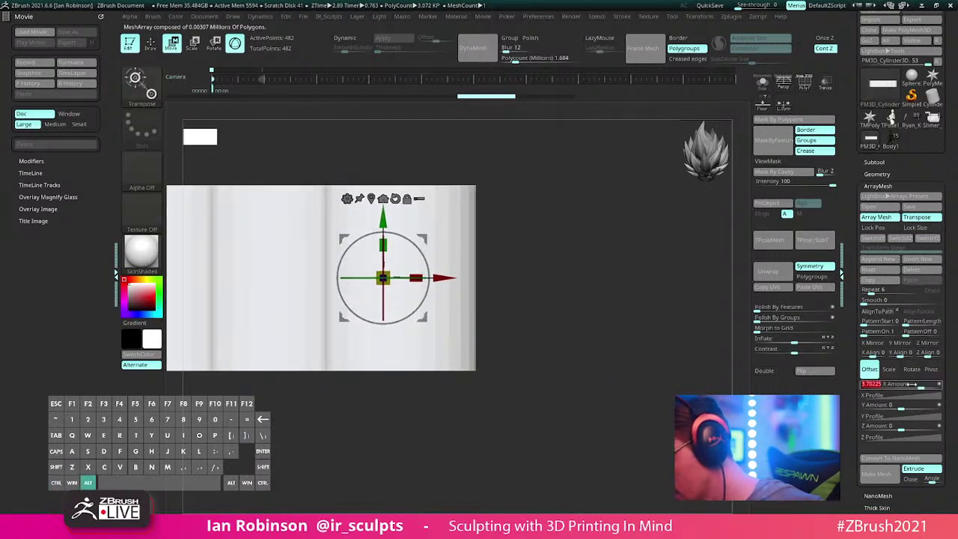
drag(573, 289, 591, 354)
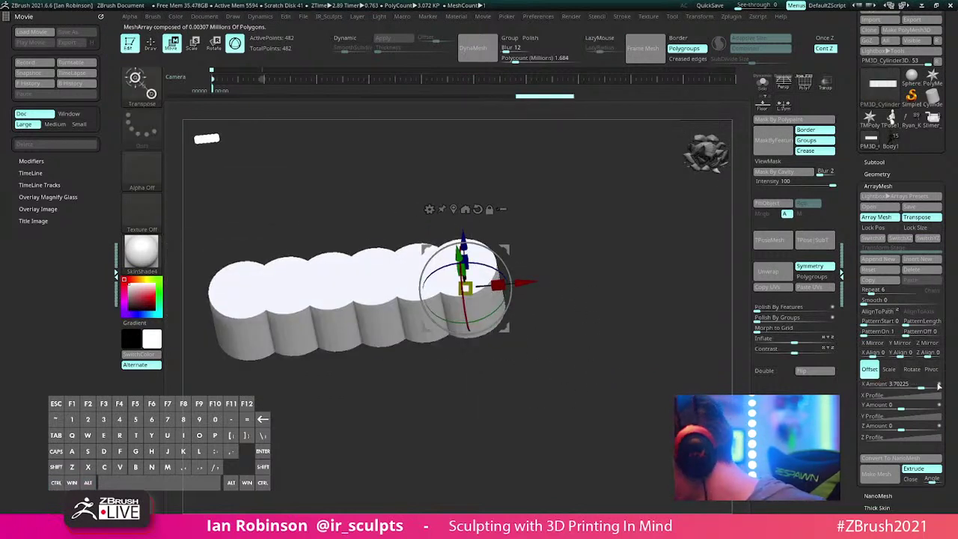
Step: Increase the spacing between the arrayed cylinders and set the array's Rotate X Amount to 350
mouse_move(921, 385)
mouse_down()
mouse_move(912, 407)
mouse_move(924, 386)
mouse_up()
click(912, 368)
key(ctrl+z)
alt+drag(555, 390, 510, 368)
Step: Switch from the gizmo to the transpose line and draw a straight line along the cylinder column from the first cylinder
key(y)
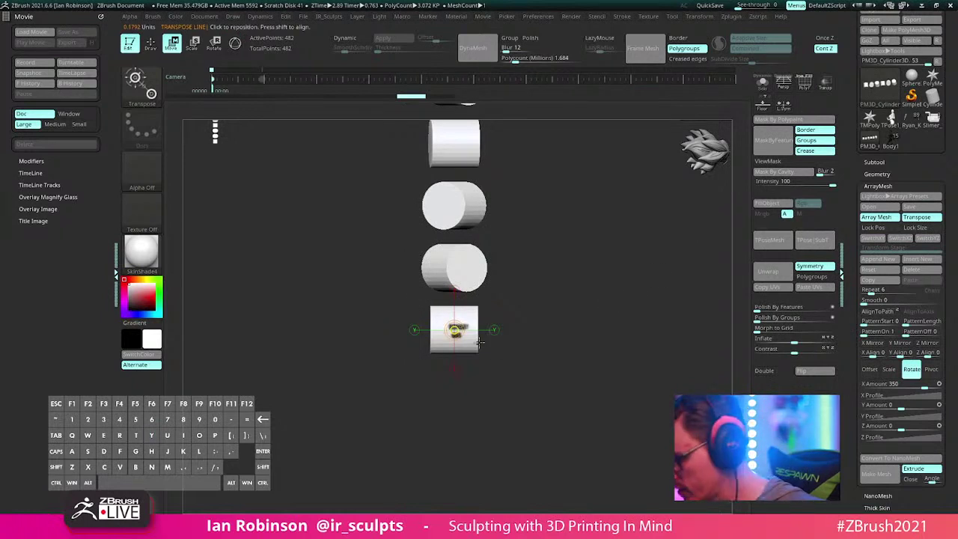
shift+drag(471, 330, 471, 152)
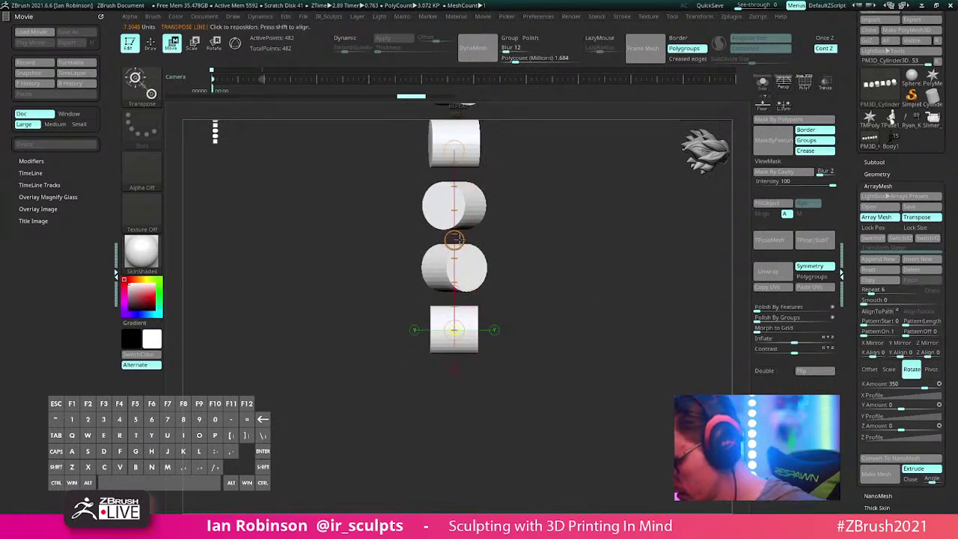
mouse_move(454, 241)
mouse_down()
mouse_move(450, 215)
mouse_move(415, 240)
mouse_move(535, 216)
mouse_move(455, 229)
mouse_up()
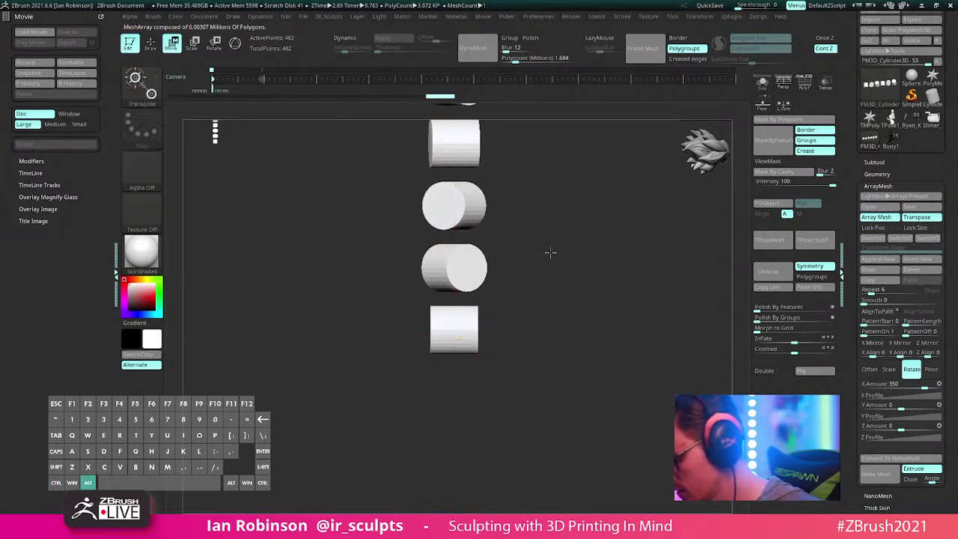
alt+drag(549, 252, 571, 334)
ctrl+right_drag(488, 364, 482, 405)
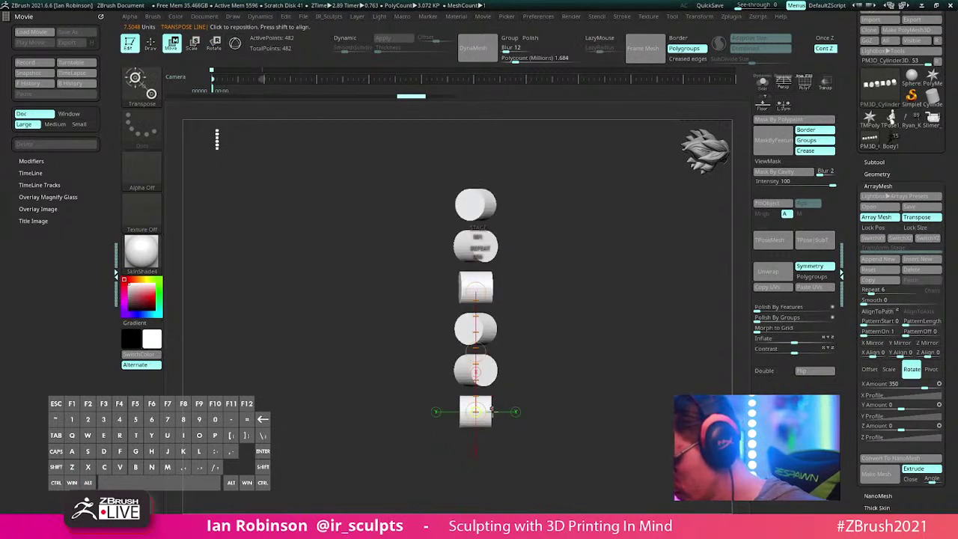
Step: Redraw the transpose line so it spans the array from the first cylinder to the last one
click(485, 204)
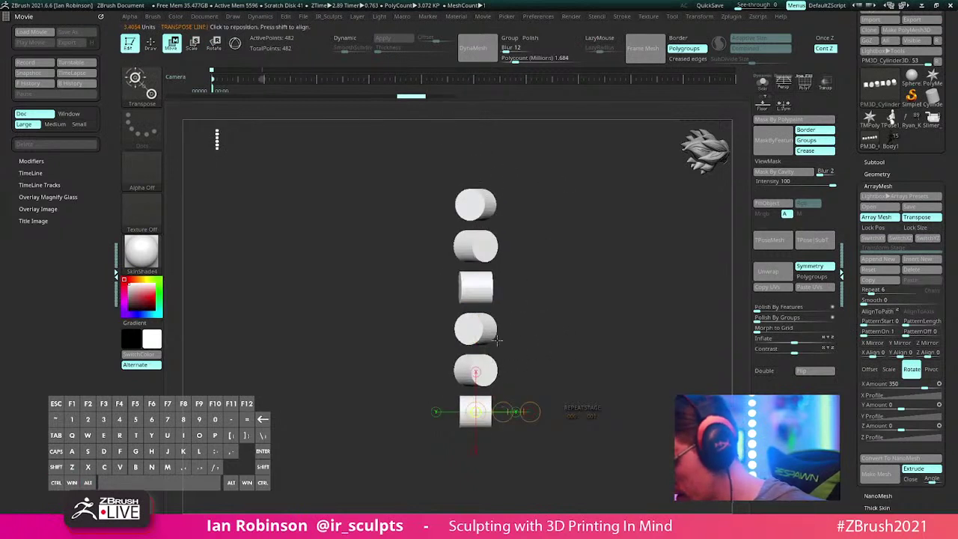
click(479, 287)
click(476, 411)
drag(476, 412, 487, 242)
key(ctrl+z)
drag(464, 405, 470, 200)
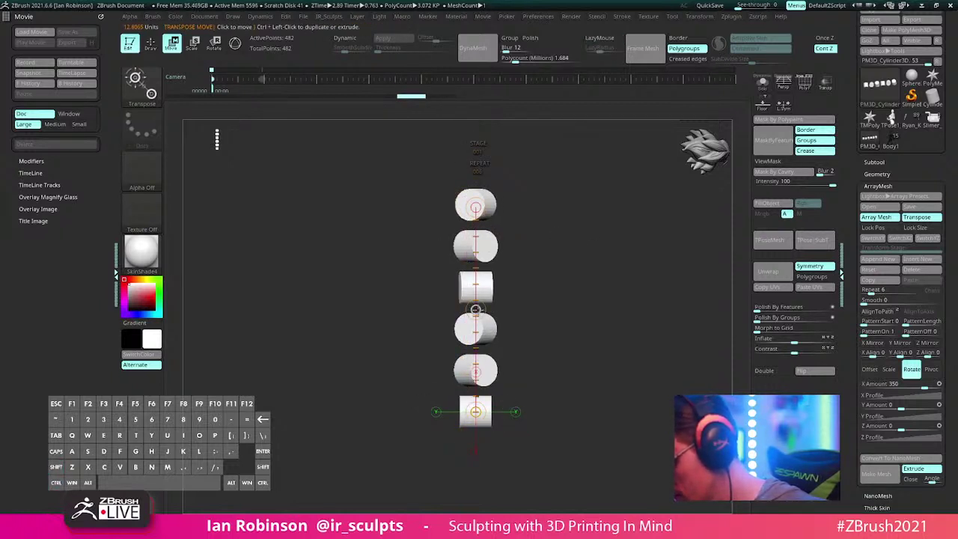
mouse_move(477, 310)
alt+mouse_down()
mouse_move(519, 308)
mouse_move(478, 302)
alt+mouse_up()
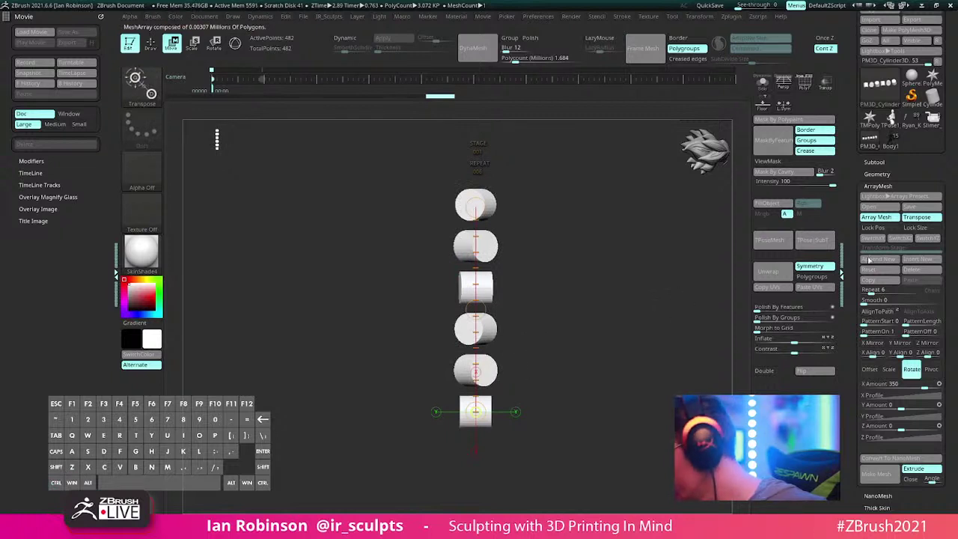
Step: Rotate the arrayed cylinders with the gizmo while Array Mesh Transpose is off, and re-enable Transpose
click(919, 218)
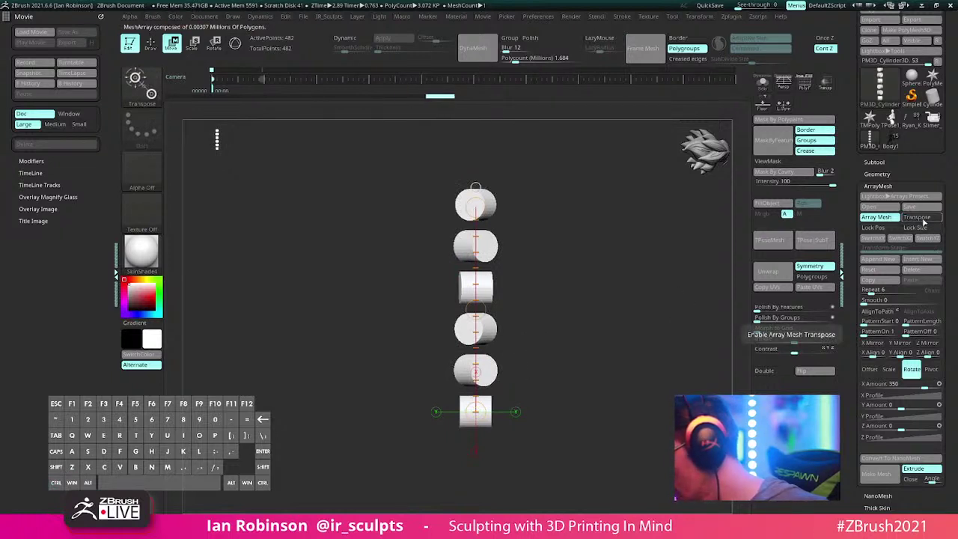
click(923, 220)
click(924, 220)
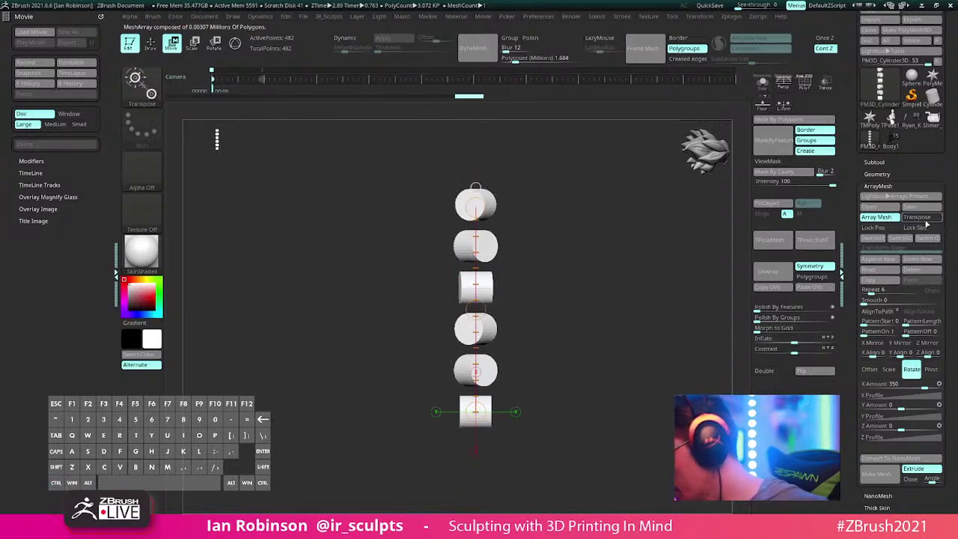
click(926, 220)
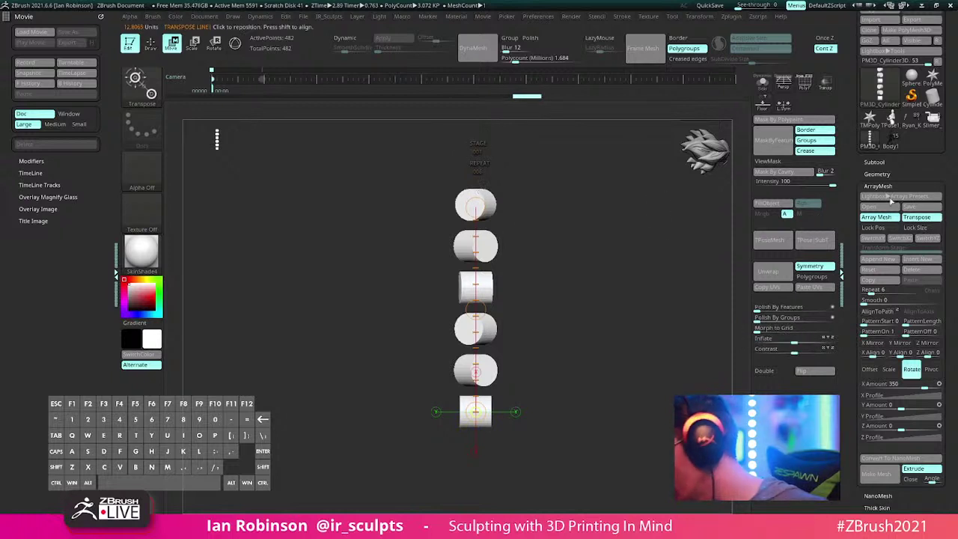
key(y)
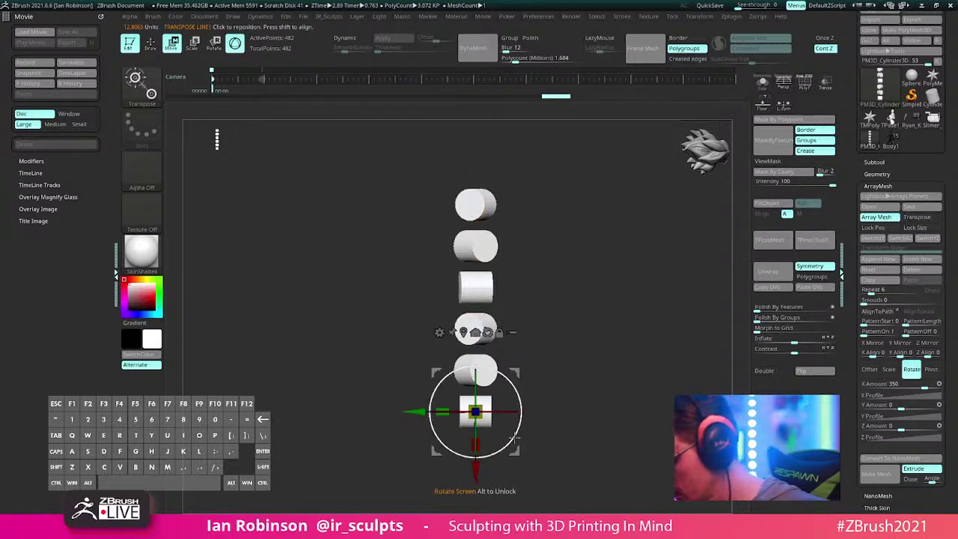
drag(474, 467, 457, 376)
click(919, 217)
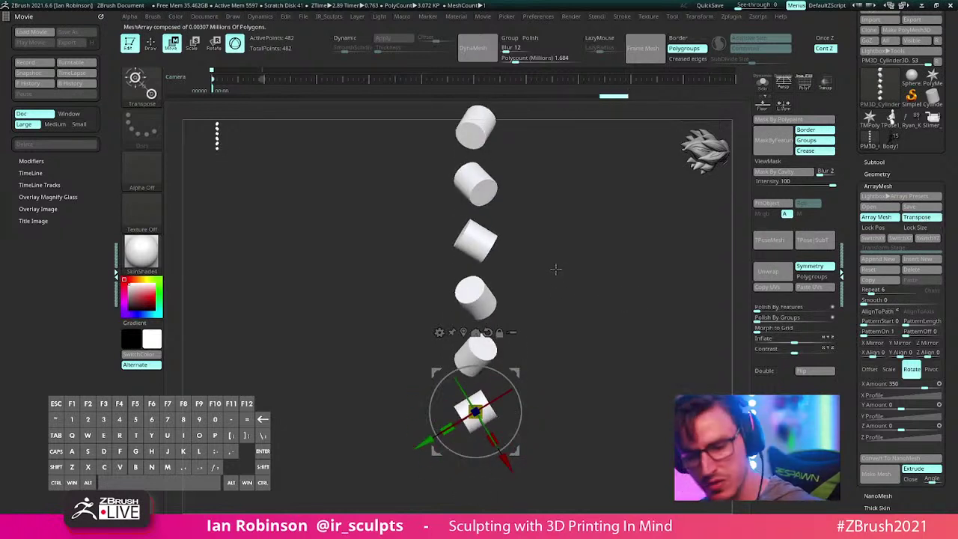
Step: Draw a vertical transpose line from the first cylinder and use it to shift the array onto a slight slope
key(y)
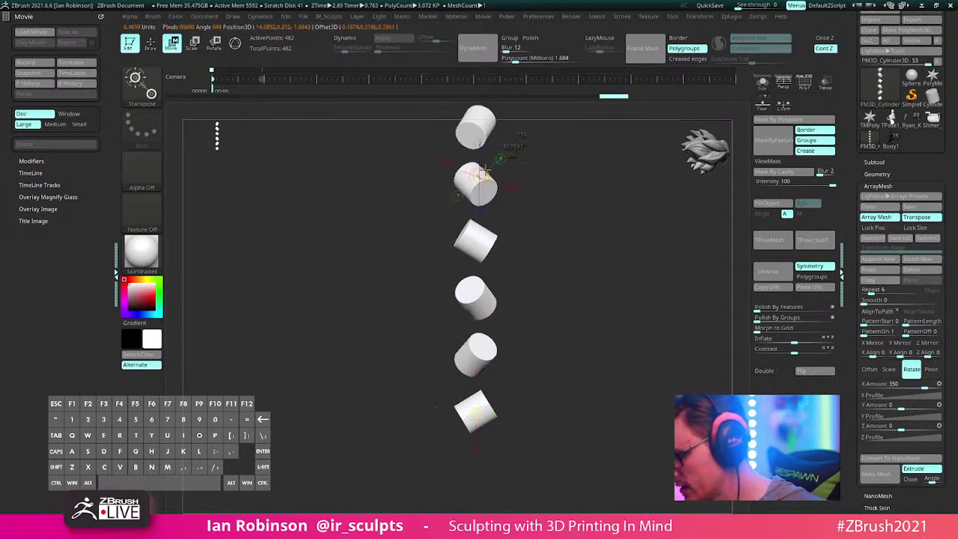
drag(536, 292, 533, 231)
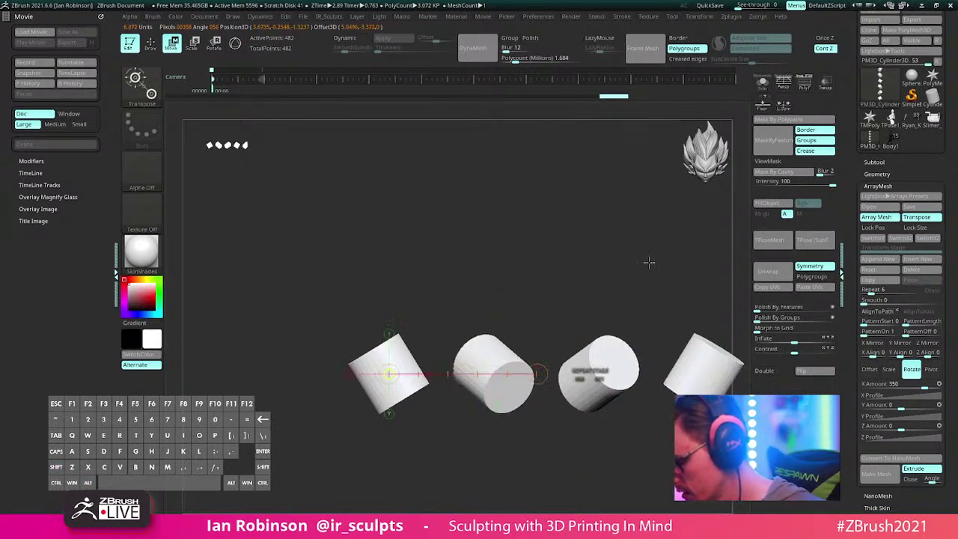
shift+drag(389, 372, 388, 503)
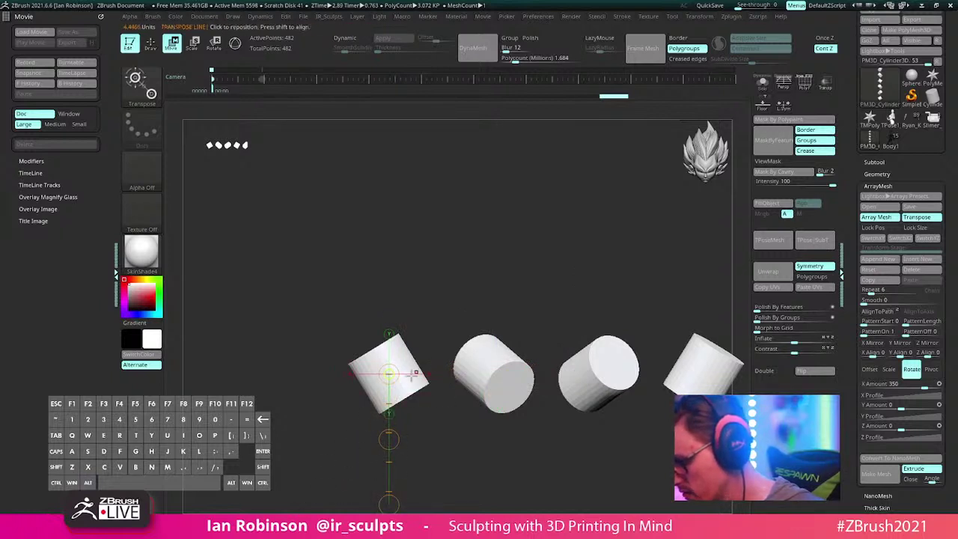
alt+drag(487, 286, 468, 297)
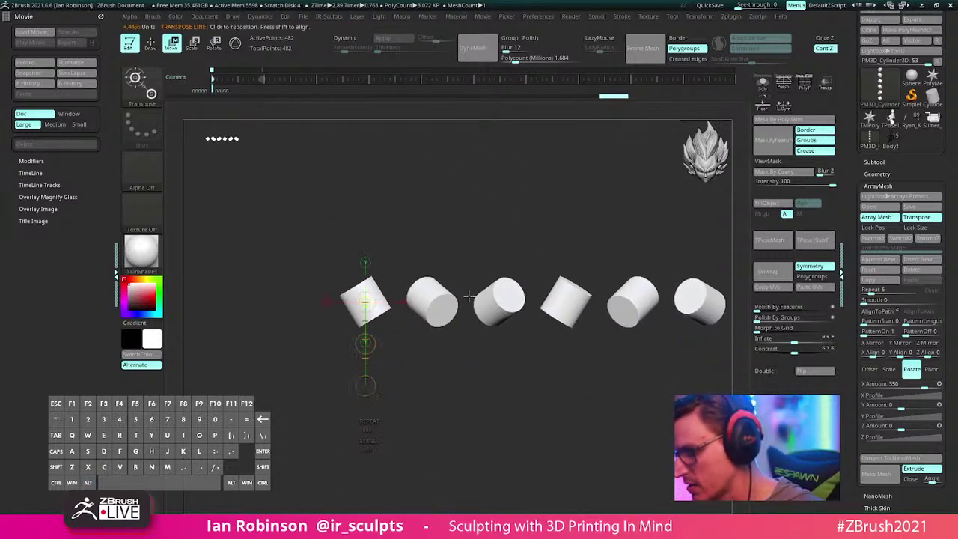
mouse_move(366, 344)
mouse_down()
mouse_move(409, 334)
mouse_move(282, 321)
mouse_move(430, 345)
mouse_move(366, 344)
mouse_up()
drag(370, 393, 338, 405)
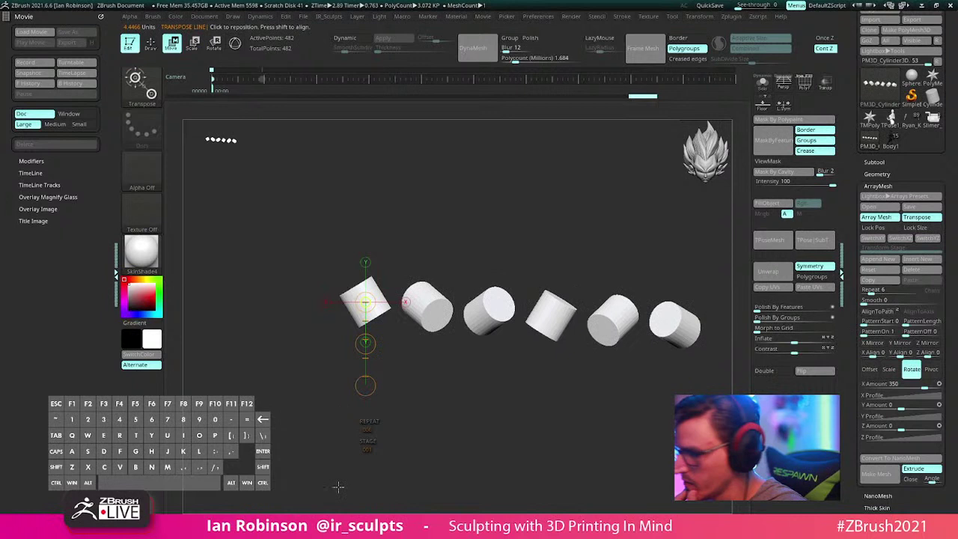
Step: Try drawing free transpose lines from several cylinders with Array Mesh Transpose off, and turn Transpose back on
click(922, 220)
drag(415, 310, 576, 410)
drag(487, 306, 706, 258)
drag(582, 316, 745, 304)
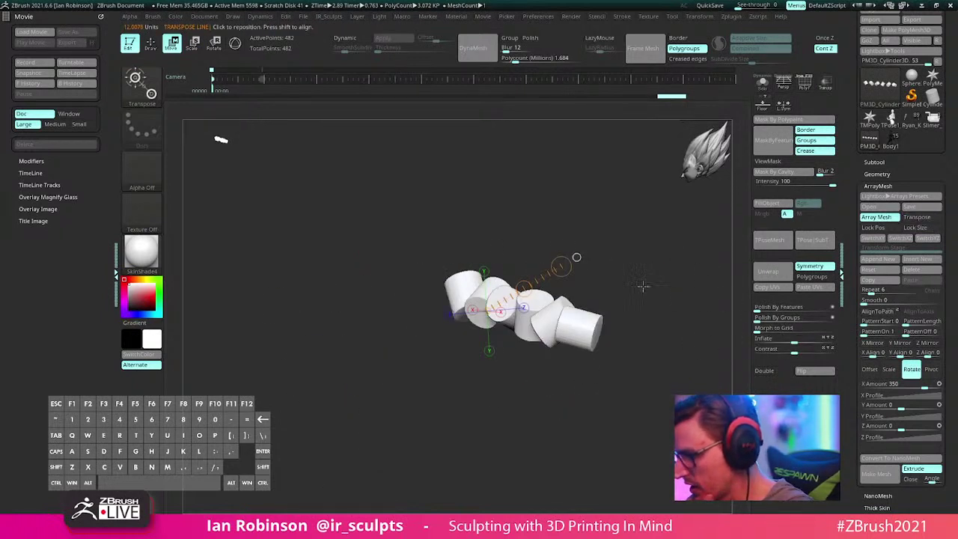
drag(643, 286, 588, 355)
drag(551, 291, 674, 175)
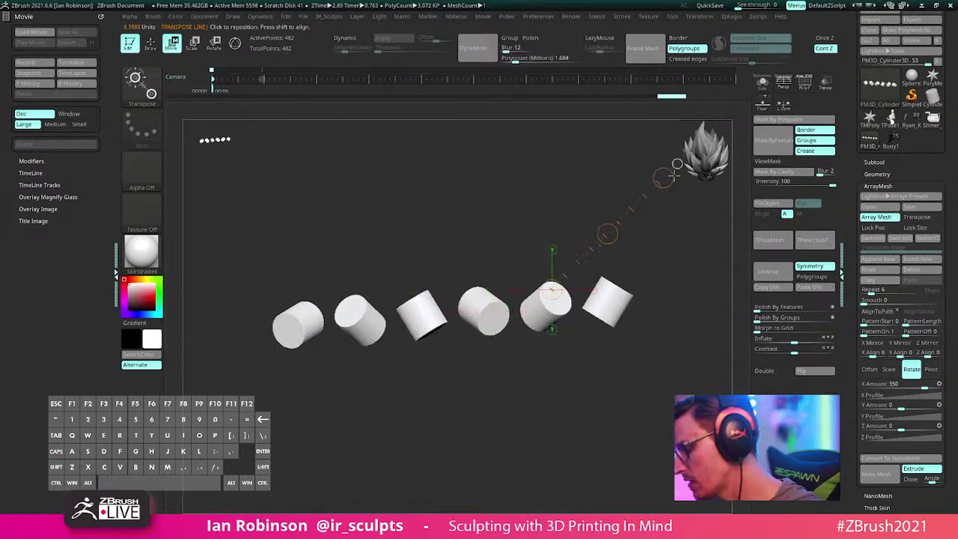
click(916, 217)
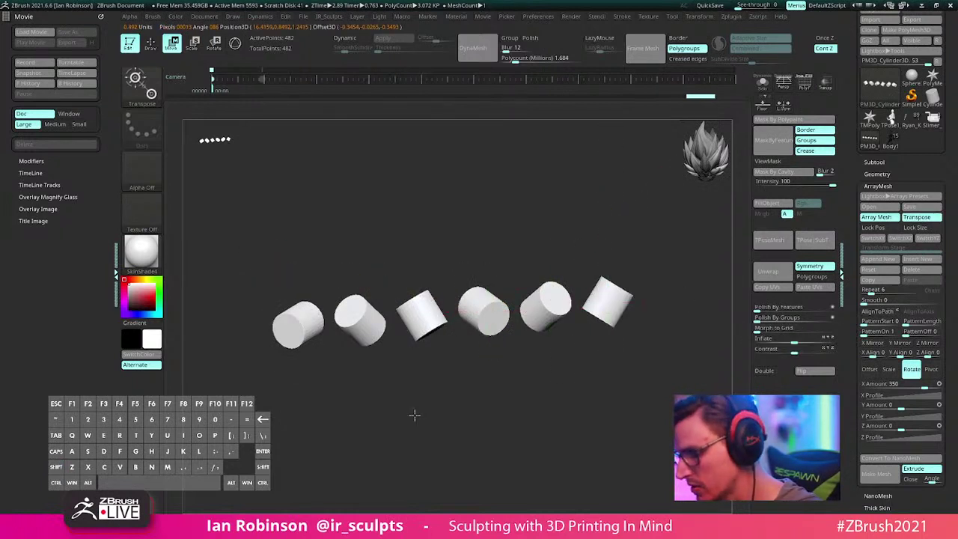
drag(414, 414, 543, 356)
alt+drag(465, 298, 483, 392)
key(shift+g)
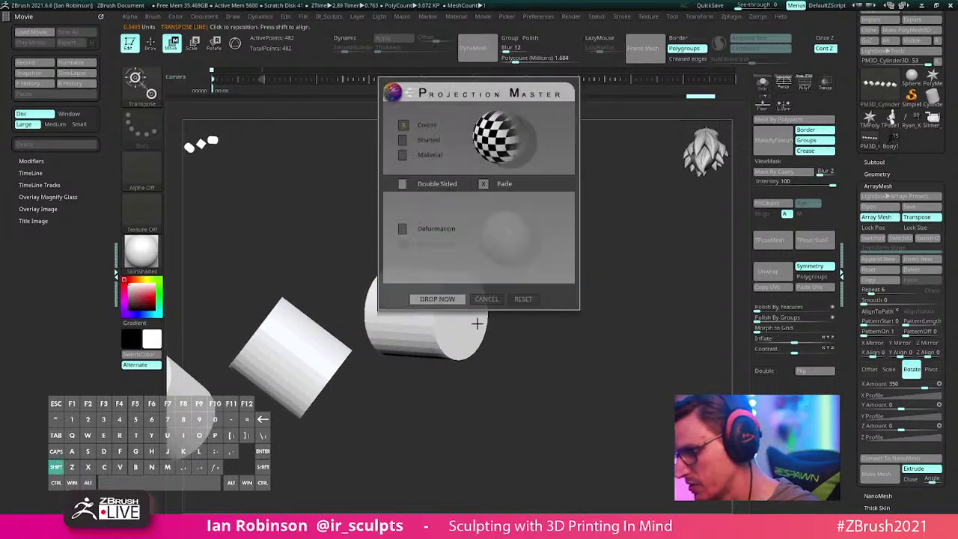
key(Escape)
key(shift+f)
key(shift+f)
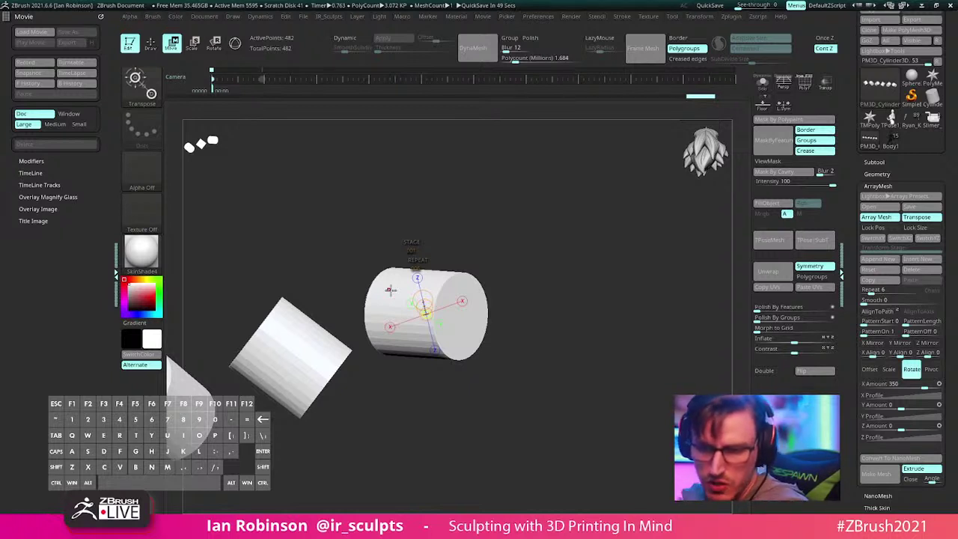
right_drag(391, 290, 558, 269)
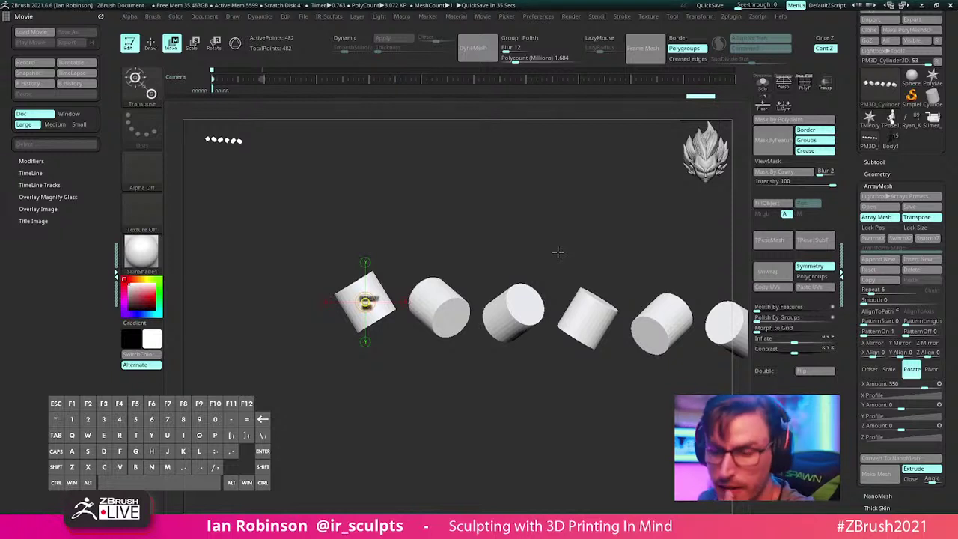
Step: Switch to the Body1 tool and turn off Array Mesh on it, with the whole figure in view
click(889, 144)
alt+drag(499, 286, 559, 406)
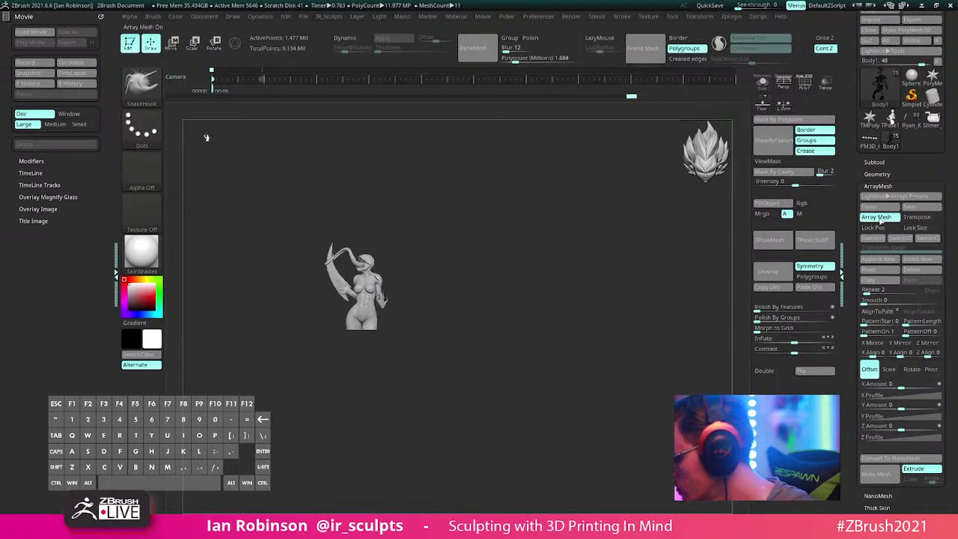
click(880, 219)
alt+drag(419, 285, 478, 461)
alt+drag(483, 282, 539, 304)
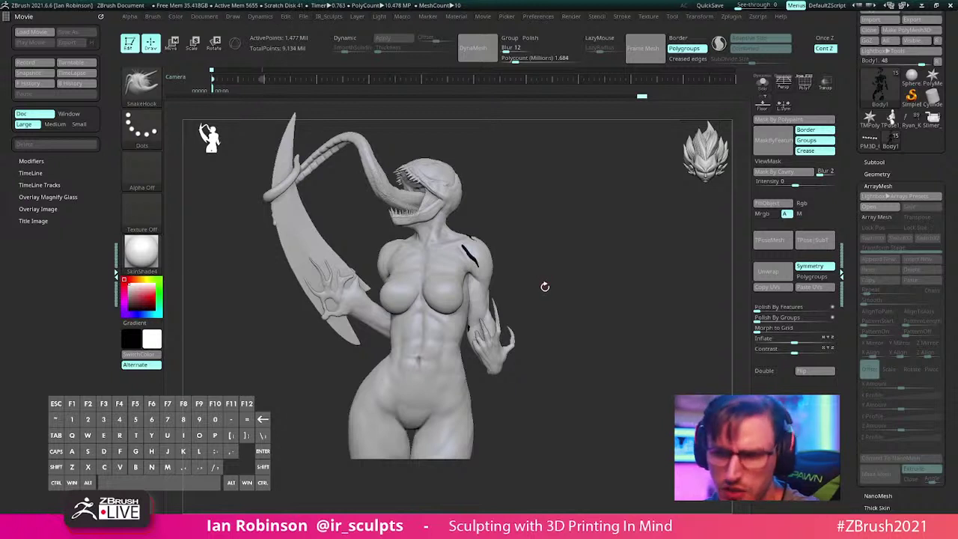
alt+drag(547, 231, 551, 261)
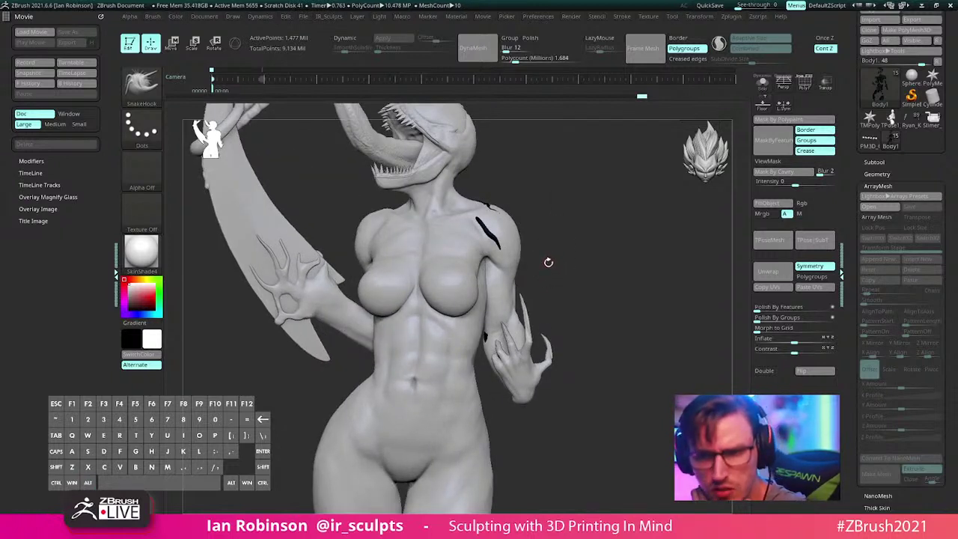
Step: Draw transpose lines in several directions across the figure's torso using Move mode
key(w)
drag(539, 271, 606, 239)
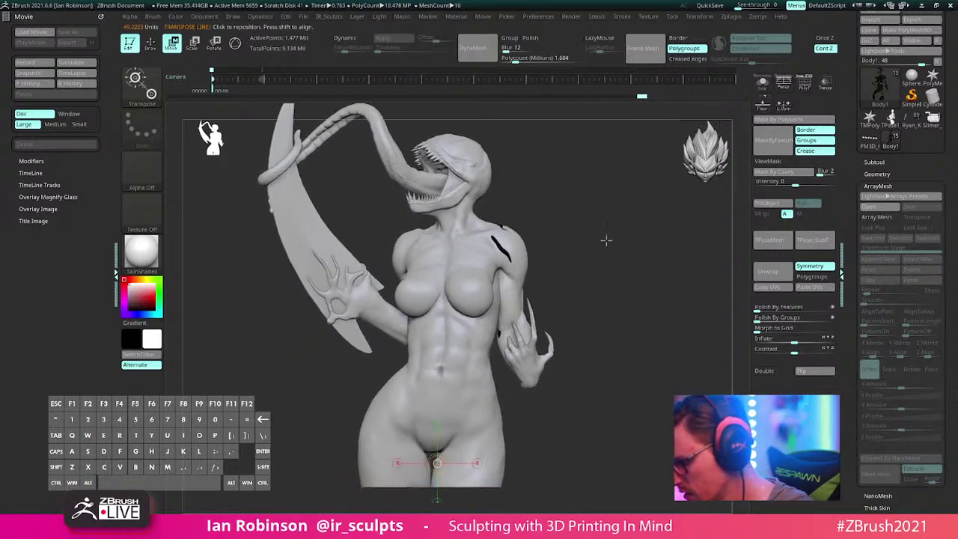
ctrl+click(554, 272)
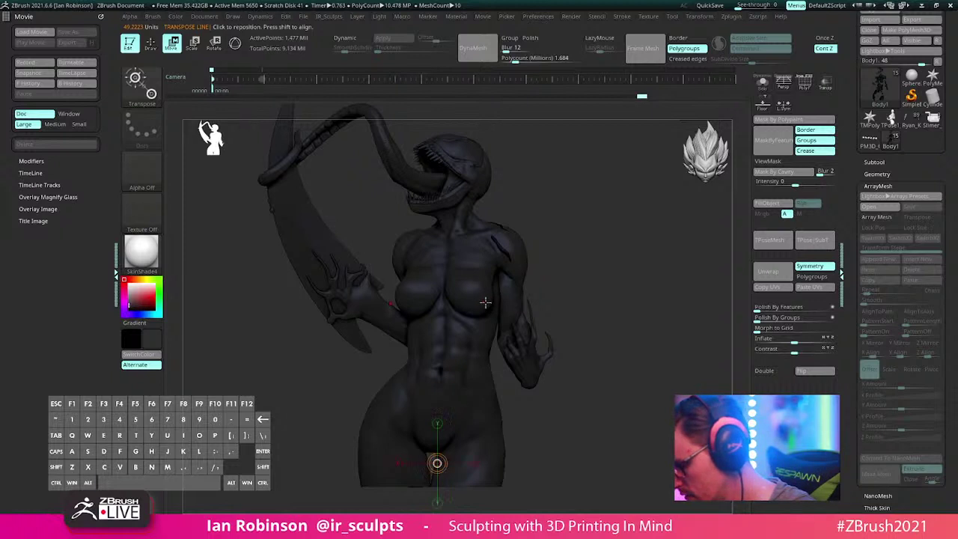
drag(485, 301, 564, 327)
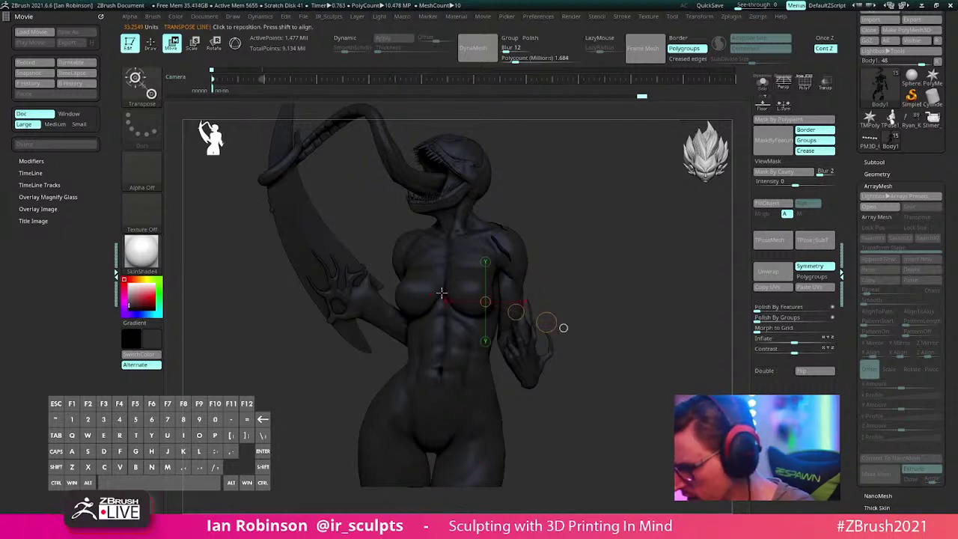
alt+right_drag(441, 289, 447, 397)
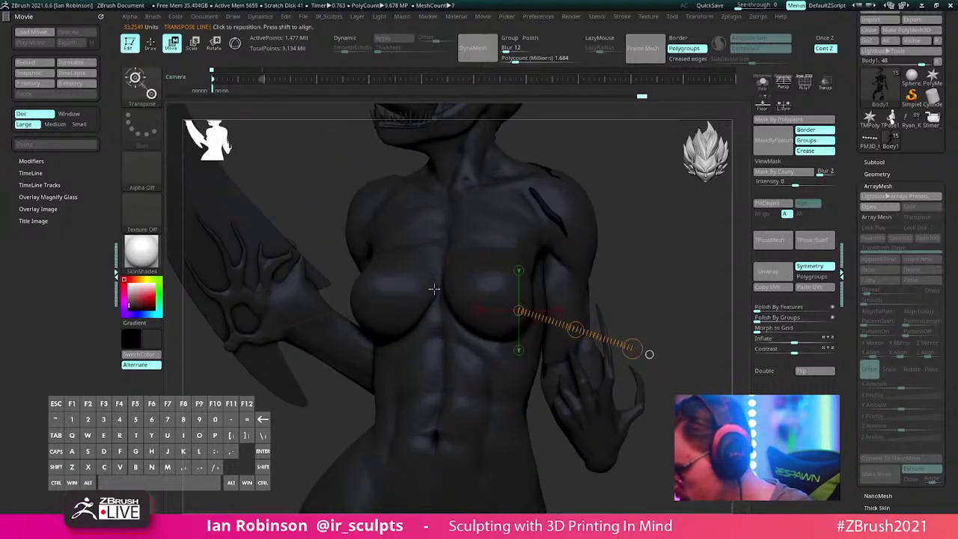
drag(433, 287, 490, 267)
right_drag(435, 312, 439, 389)
right_drag(472, 269, 523, 264)
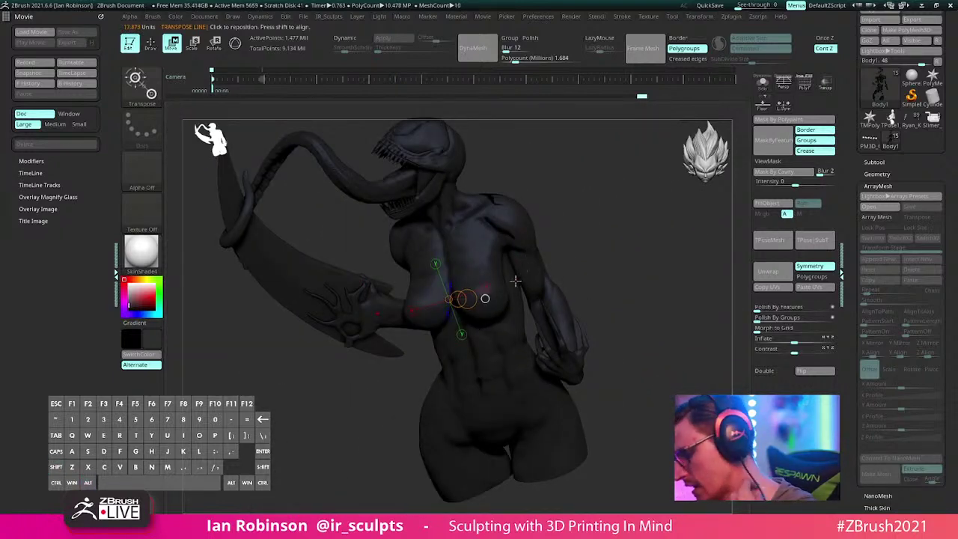
Step: Try Array Mesh with Transpose on the body, and turn Array Mesh off again
click(876, 216)
click(920, 217)
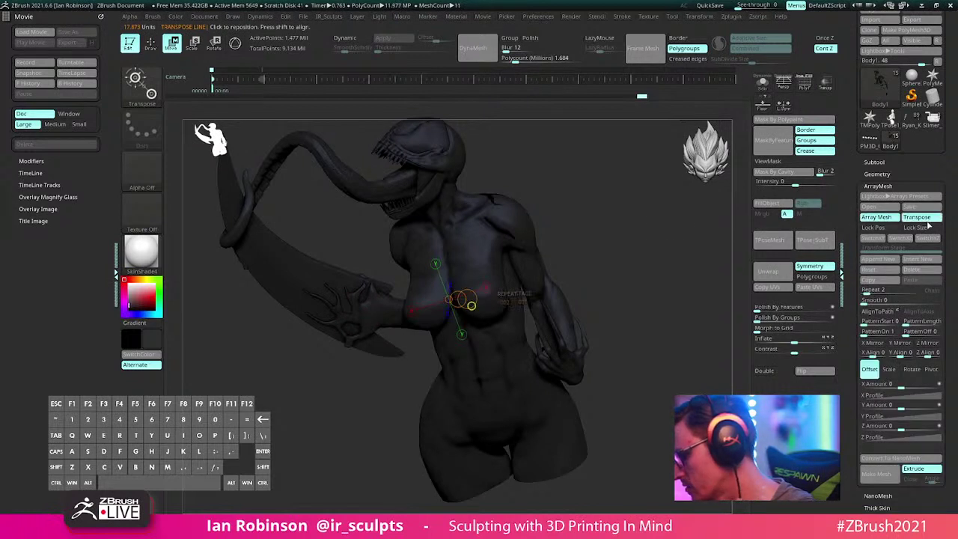
click(876, 216)
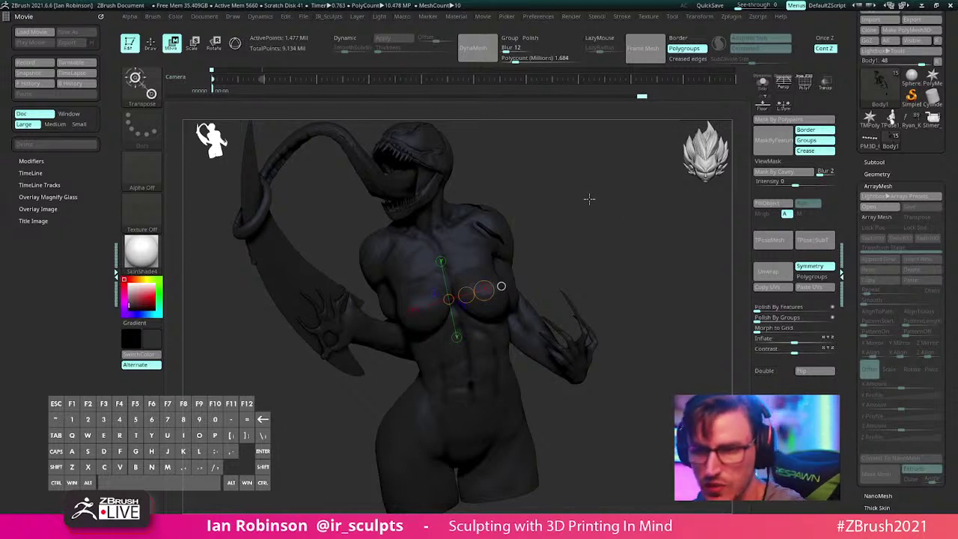
Step: Restore a light colour on the figure and return to Draw mode with the SnakeHook brush at the shoulder
drag(596, 217, 730, 186)
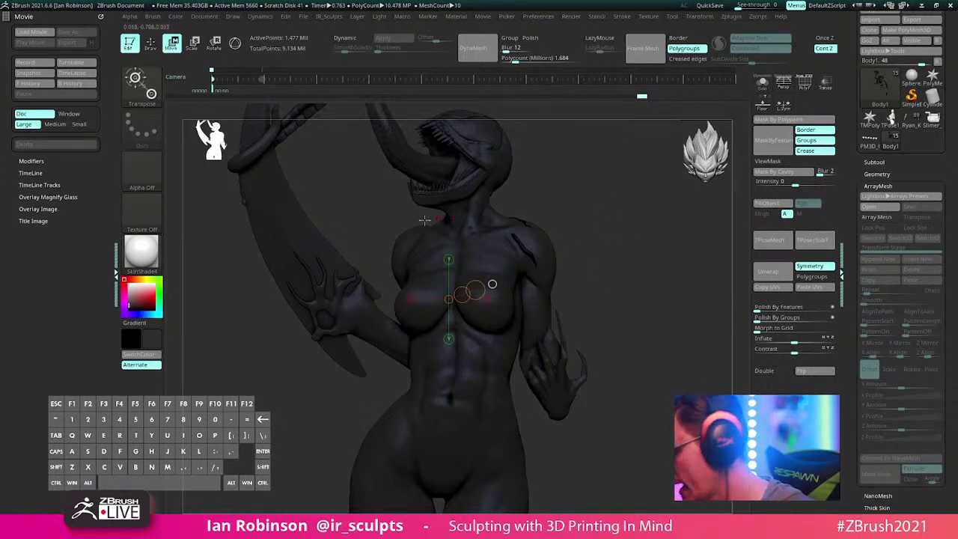
click(129, 286)
mouse_move(613, 203)
alt+mouse_down()
mouse_move(601, 248)
mouse_move(652, 232)
mouse_move(569, 186)
alt+mouse_up()
key(y)
key(q)
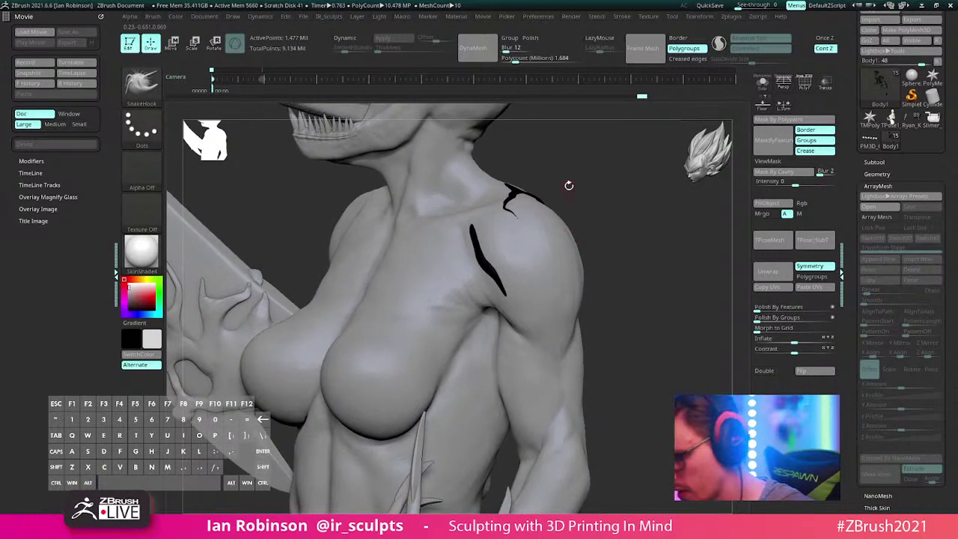
Step: Switch to the Standard brush and toggle symmetry while working around the figure's shoulder
key(b)
key(s)
key(t)
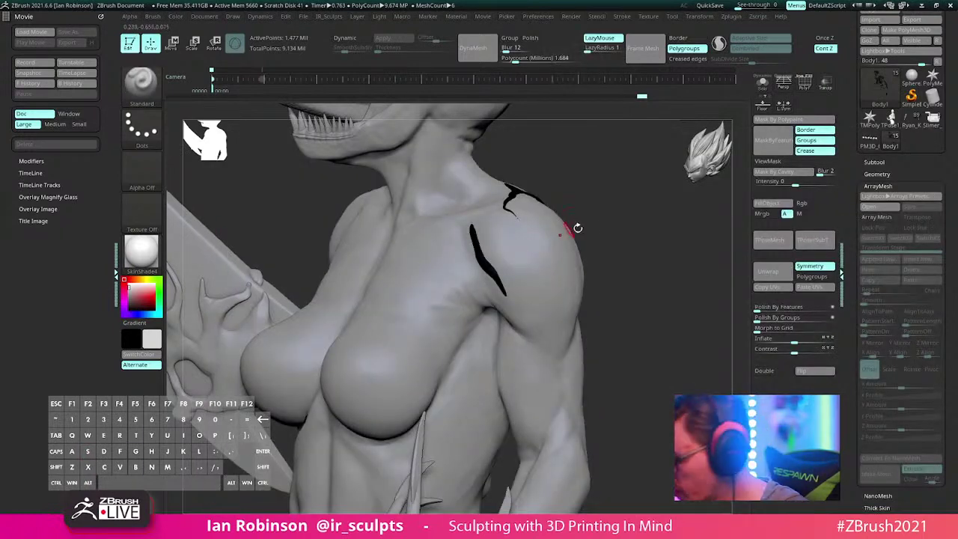
mouse_move(531, 327)
mouse_down()
mouse_move(495, 262)
mouse_move(447, 217)
mouse_up()
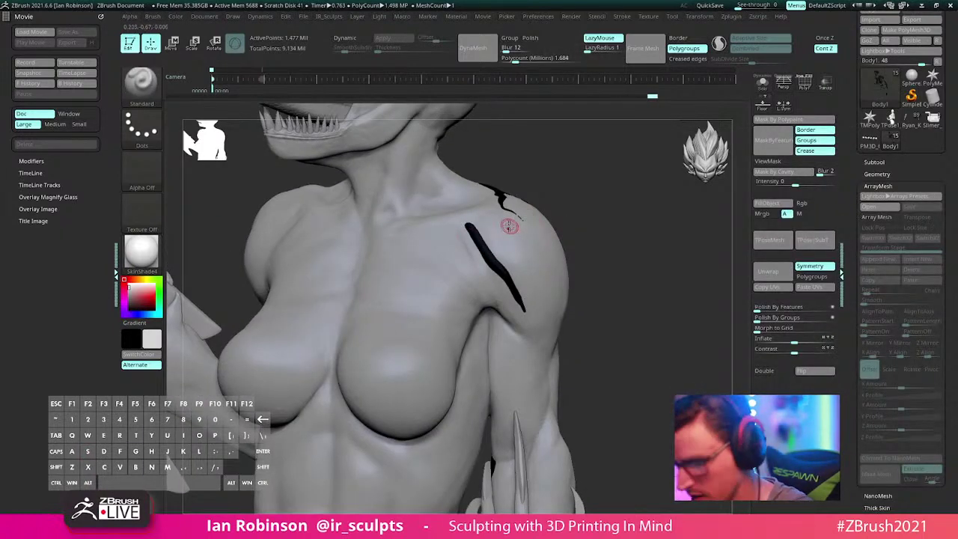
key(x)
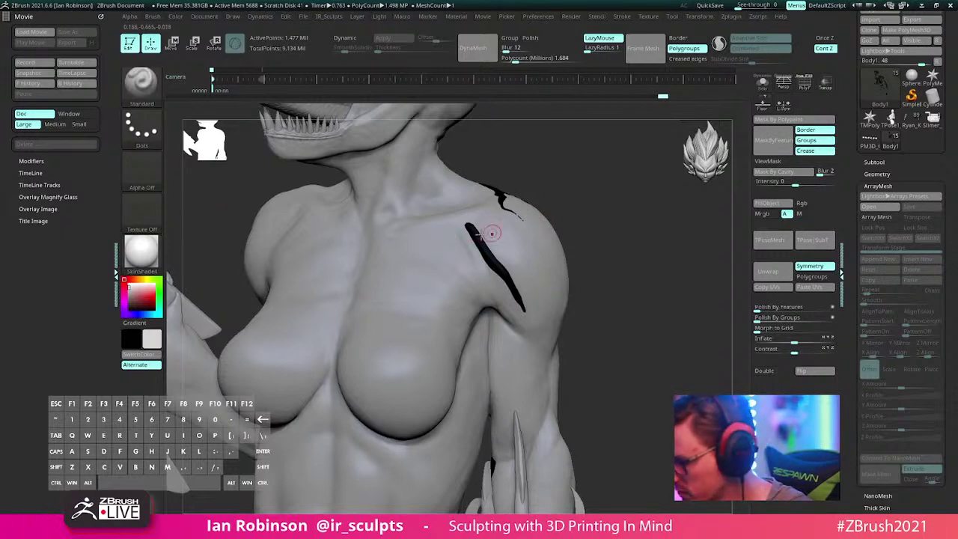
drag(529, 203, 582, 303)
Step: Delete the Body1 subtool from the subtool list and accept the non-undoable operation
click(877, 173)
click(875, 162)
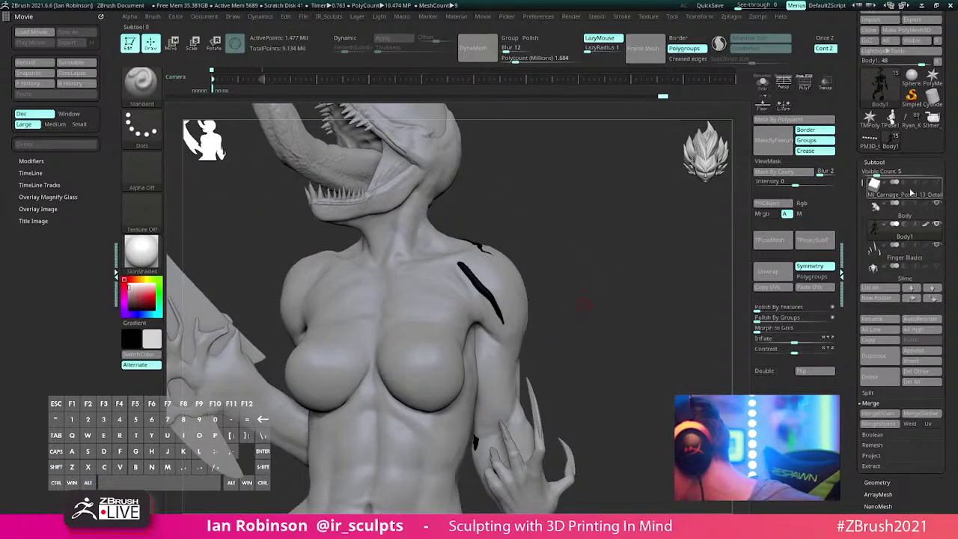
mouse_move(914, 208)
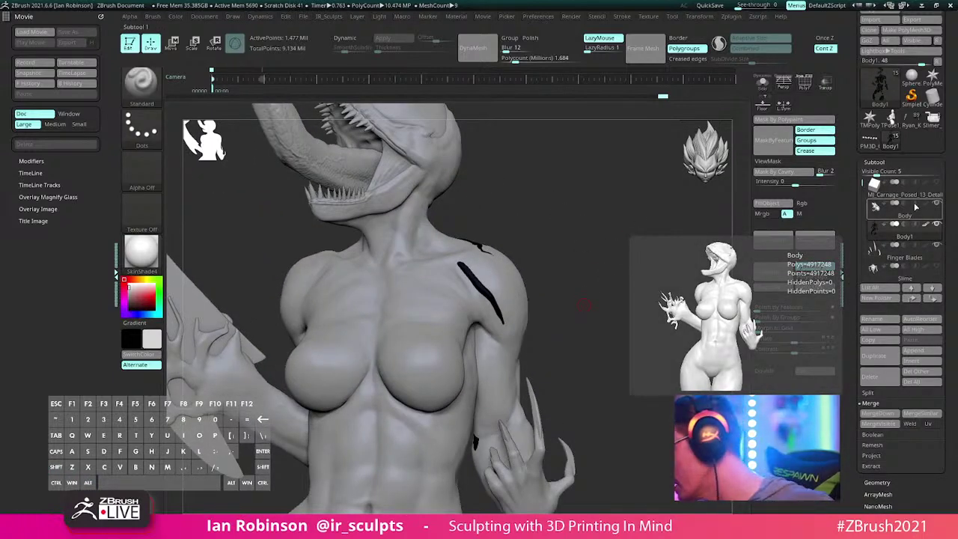
mouse_move(910, 237)
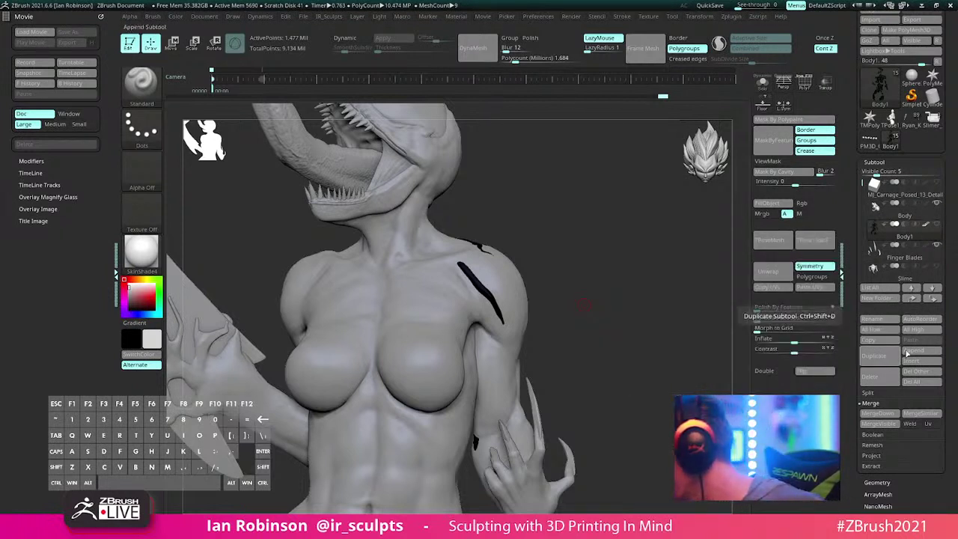
click(883, 377)
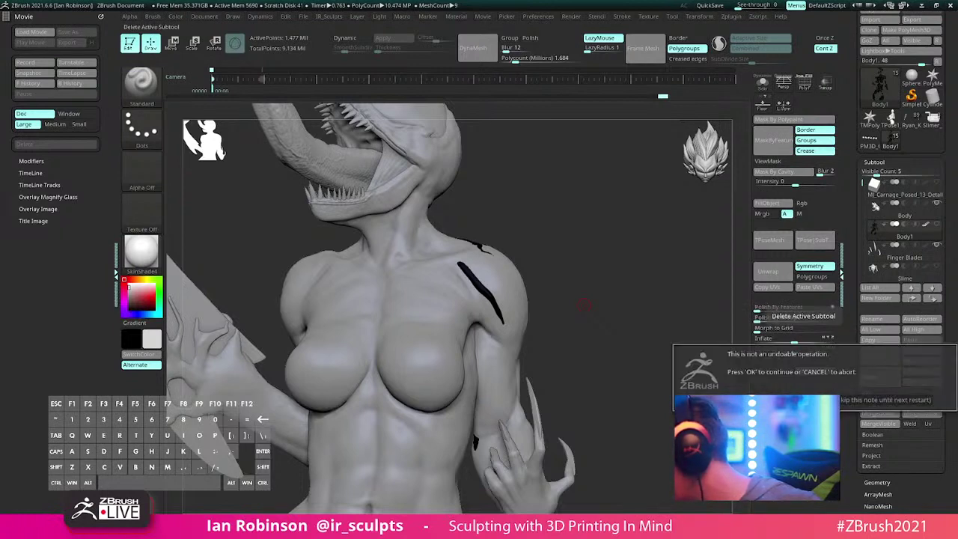
click(738, 399)
Step: Select the CurveAlpha brush for drawing strands around the chest and shoulder
mouse_move(605, 229)
alt+mouse_down()
mouse_move(624, 224)
mouse_move(603, 212)
alt+mouse_up()
key(b)
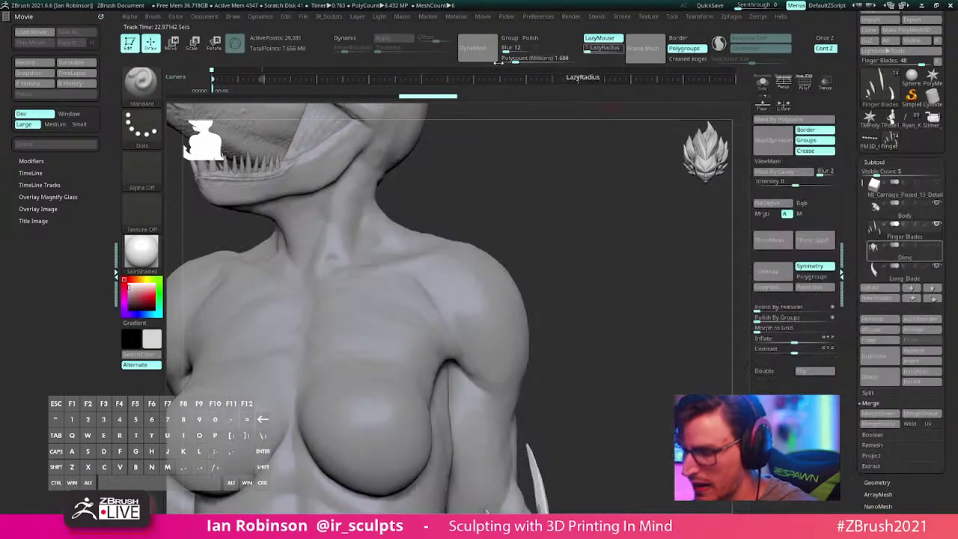
click(152, 107)
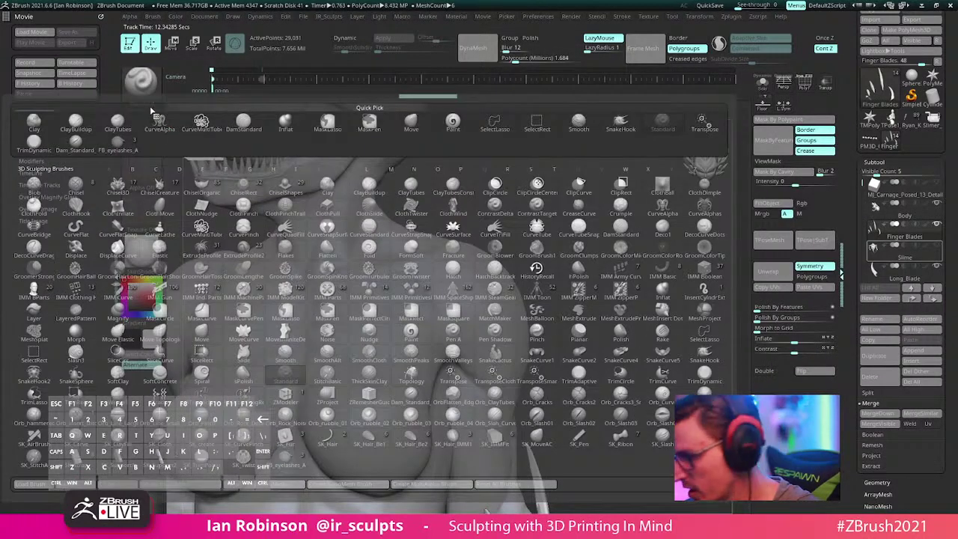
click(712, 286)
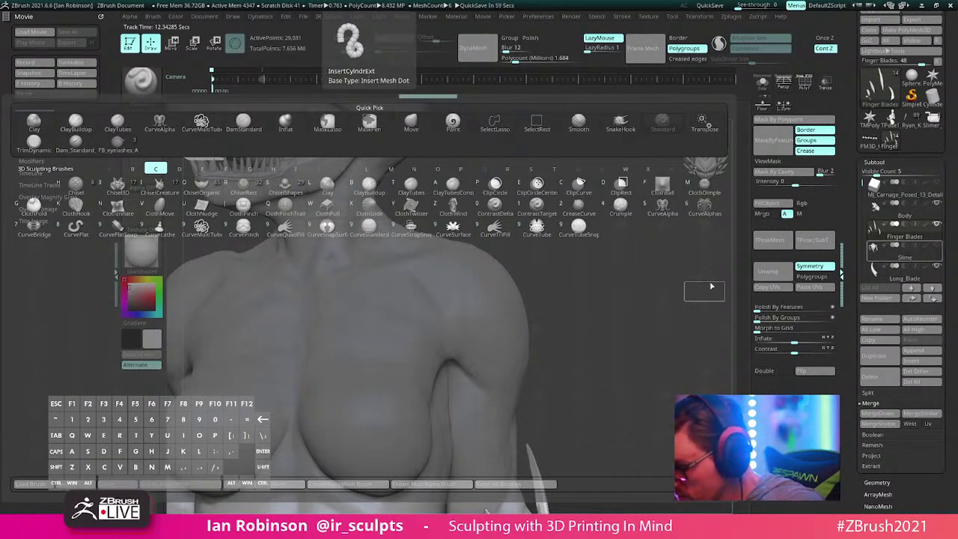
click(667, 206)
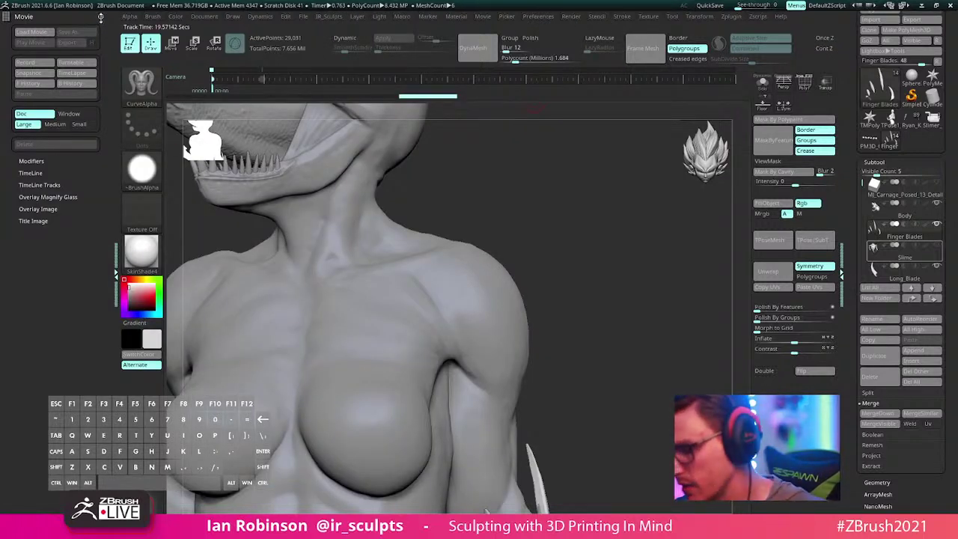
Step: Dock the Stroke settings and reshape the curve size falloff into a straight taper from full size at the start to zero
click(622, 17)
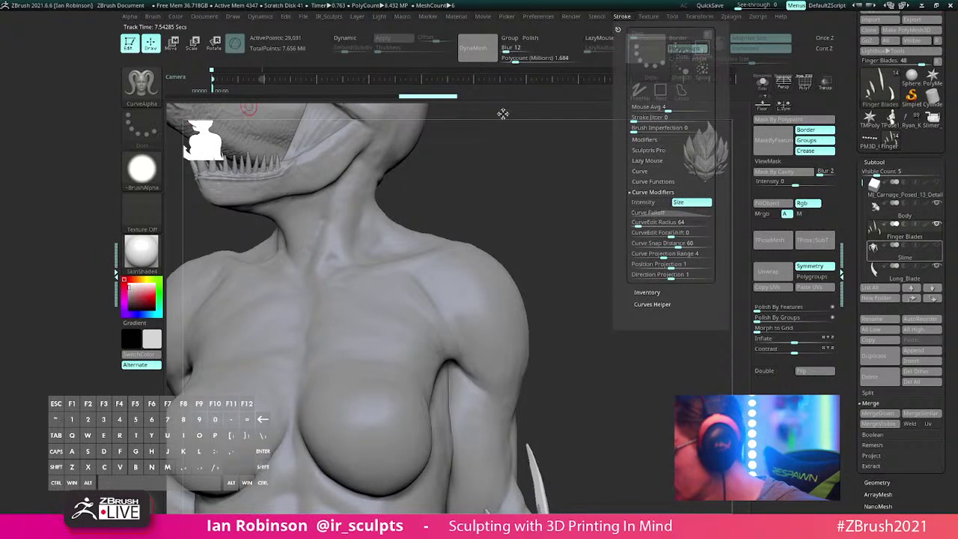
drag(503, 114, 75, 126)
click(74, 211)
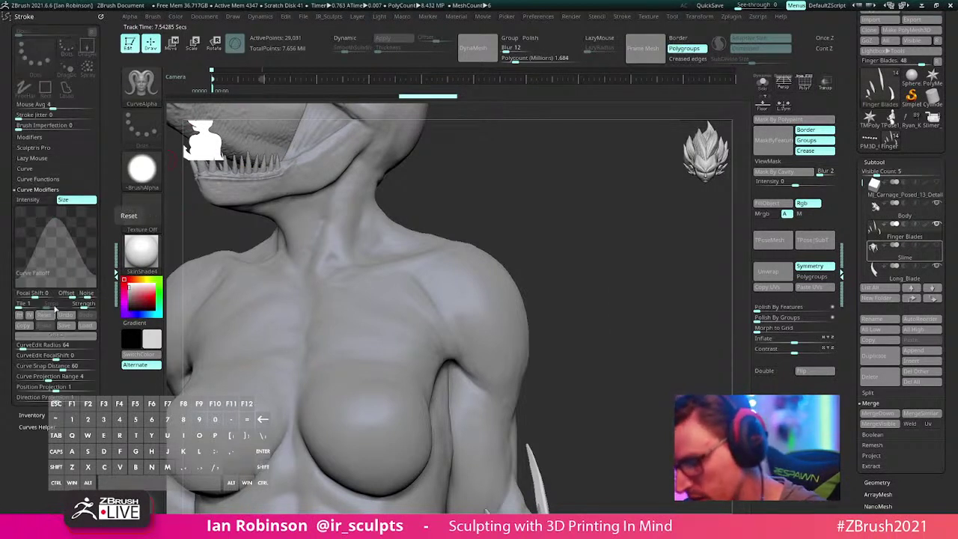
click(48, 315)
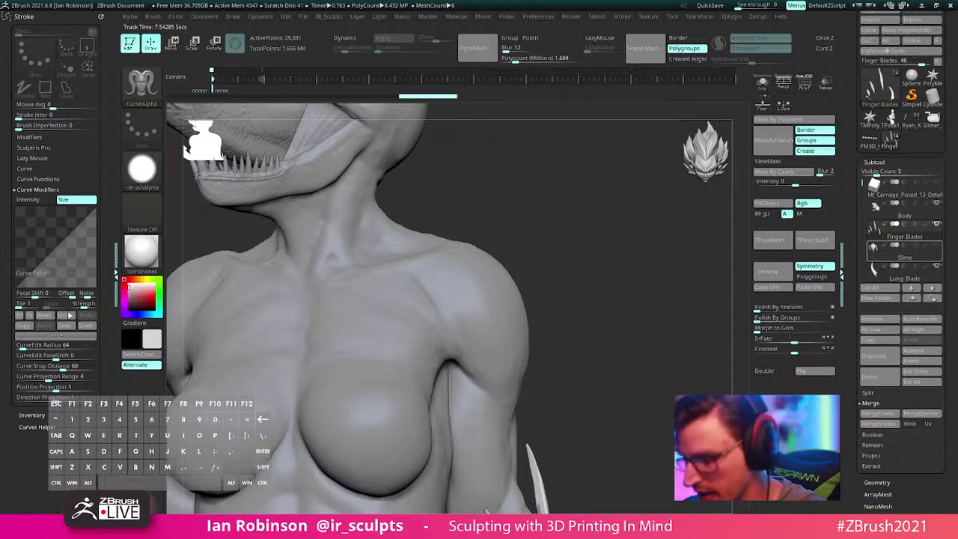
click(45, 315)
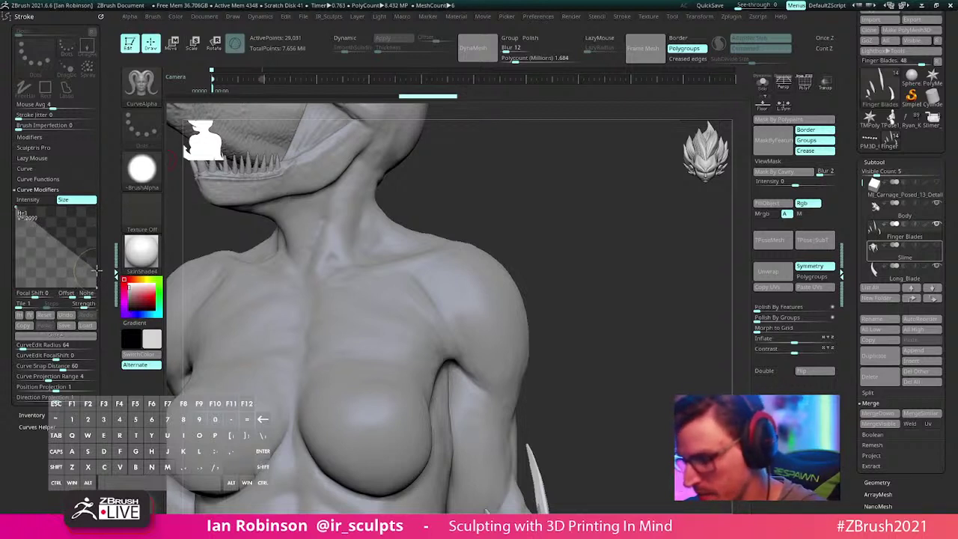
Step: Try a tapered curve strand across the upper chest and undo it
mouse_move(343, 281)
mouse_down()
mouse_move(445, 317)
mouse_move(466, 315)
mouse_up()
mouse_move(538, 214)
mouse_down()
mouse_move(602, 220)
mouse_move(529, 227)
mouse_up()
key(ctrl+z)
drag(477, 212, 449, 205)
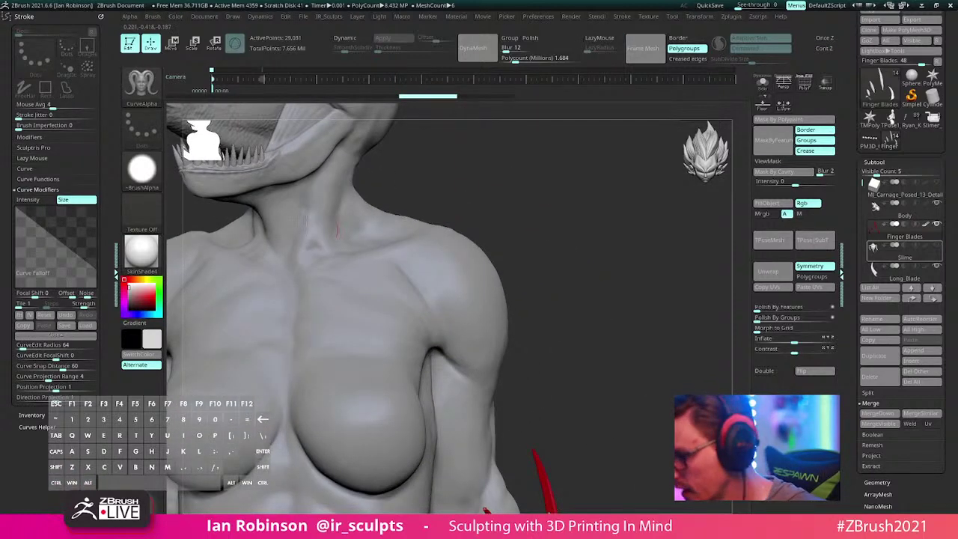
Step: Turn on Lock End and turn off Bend Start in the brush's curve settings
click(49, 180)
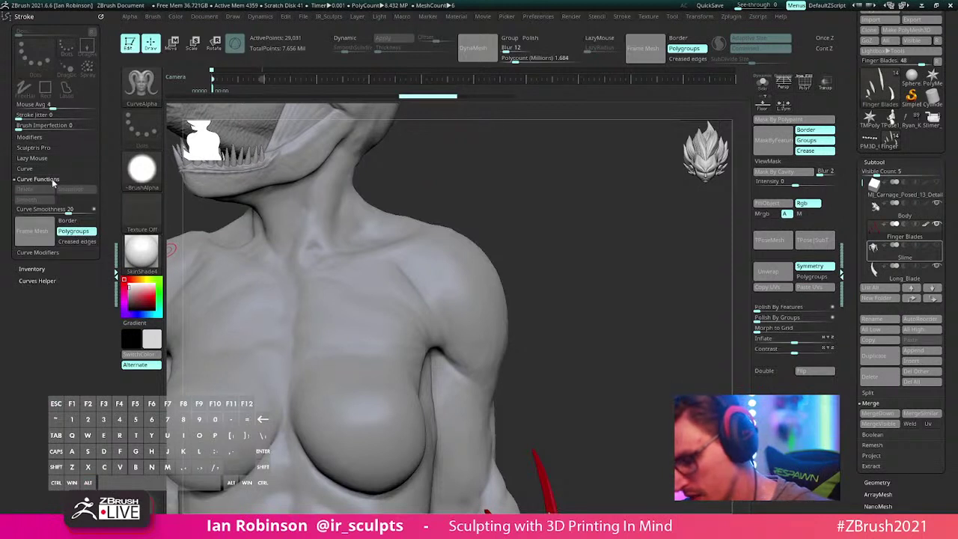
click(47, 170)
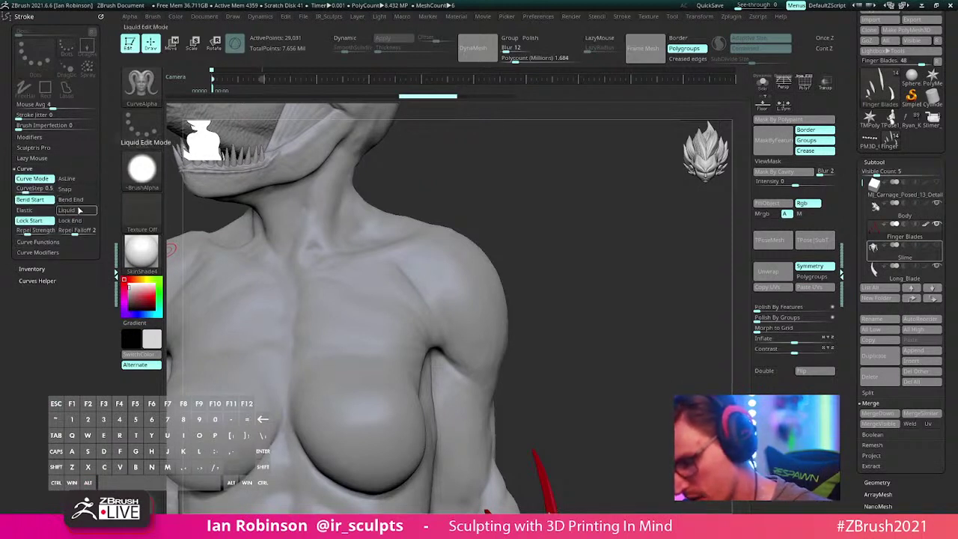
click(80, 222)
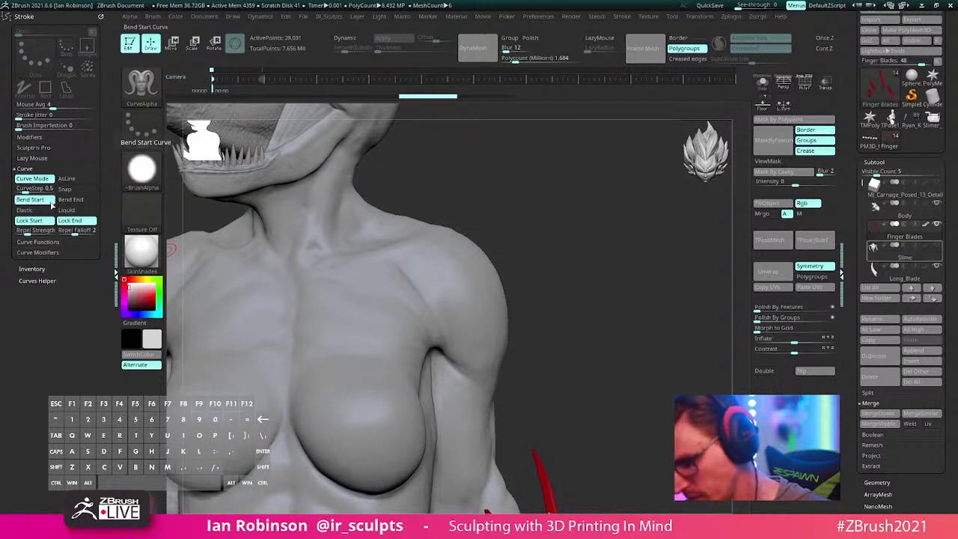
click(51, 204)
Step: Test the Lock End setting with a curve strand on the upper chest and undo the strand
drag(302, 299, 404, 303)
mouse_move(458, 273)
right_down()
mouse_move(455, 243)
mouse_move(479, 172)
right_up()
key(ctrl+z)
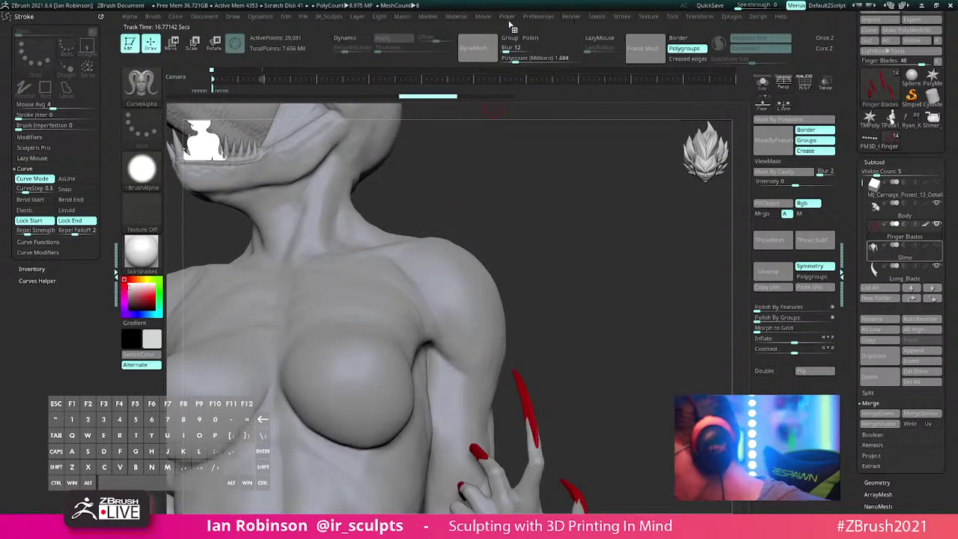
Step: Set the picker's depth mode to Cont Z
click(506, 16)
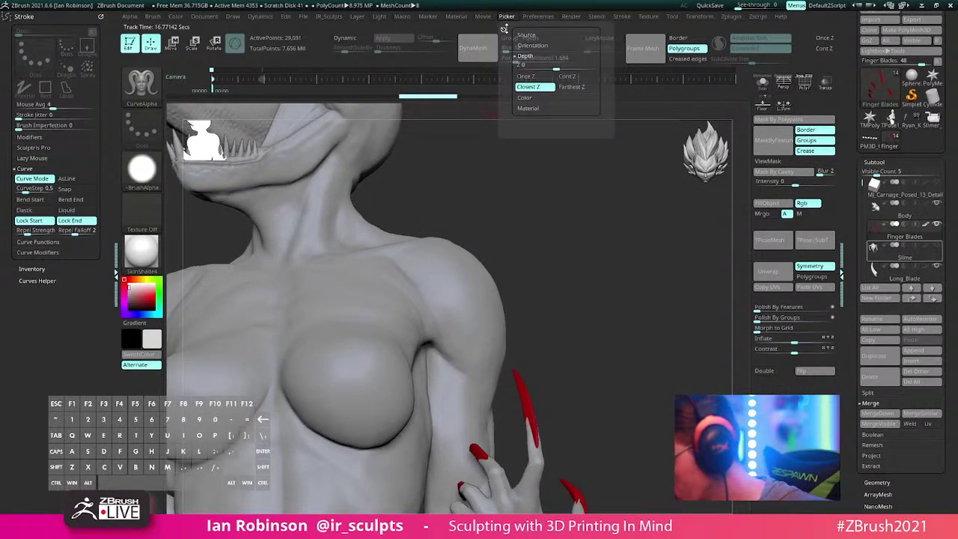
click(153, 17)
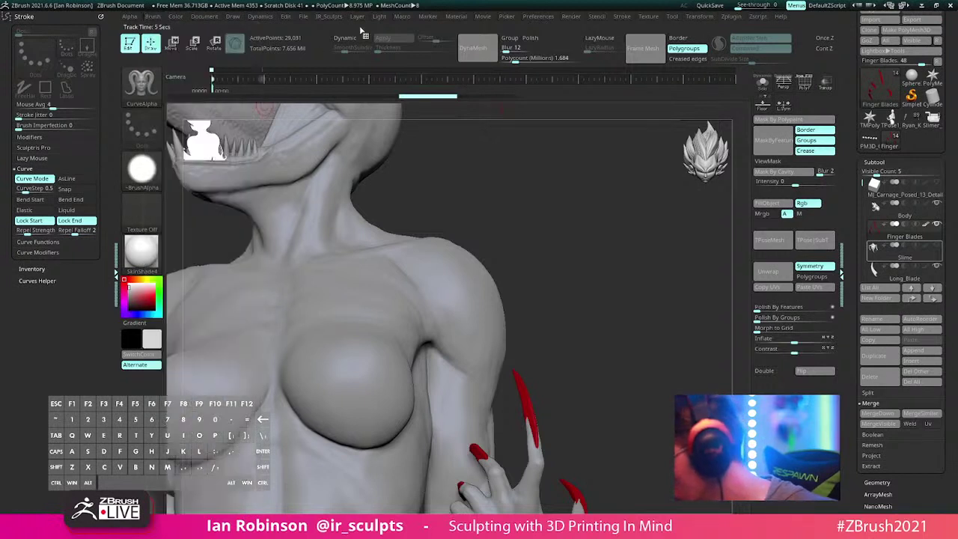
click(507, 17)
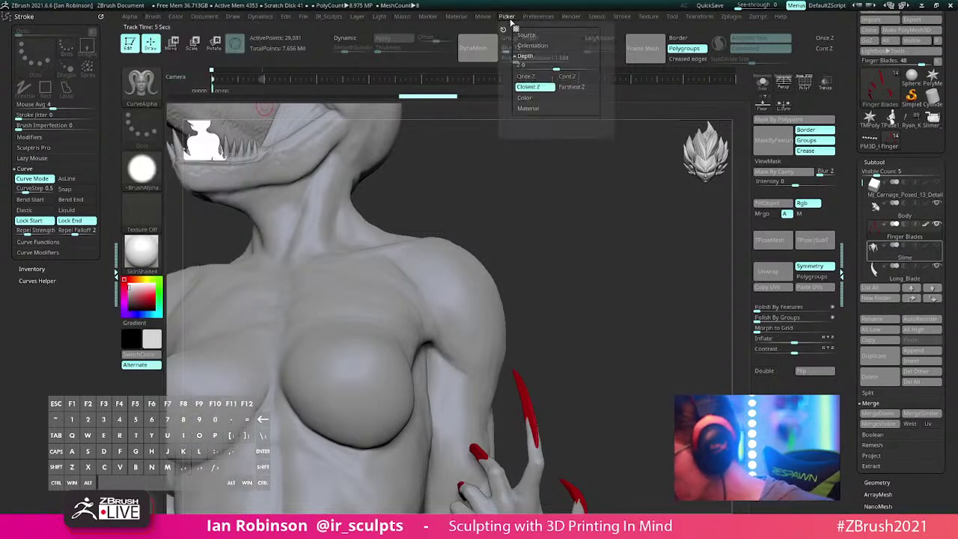
click(574, 77)
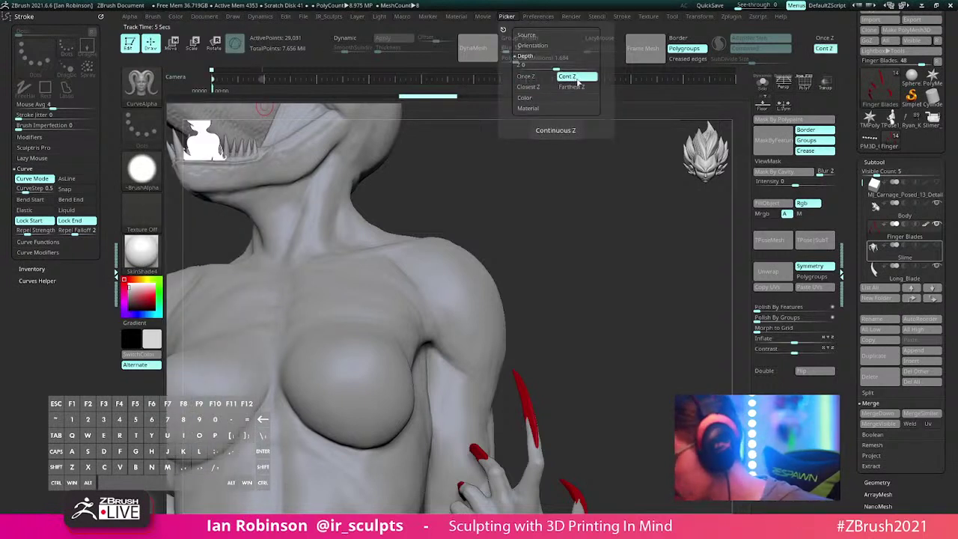
Step: Try curve strands across the chest toward the armpit, check the brush's Depth settings, and undo the strands
mouse_move(299, 298)
mouse_down()
mouse_move(410, 274)
mouse_move(444, 292)
mouse_move(419, 286)
mouse_up()
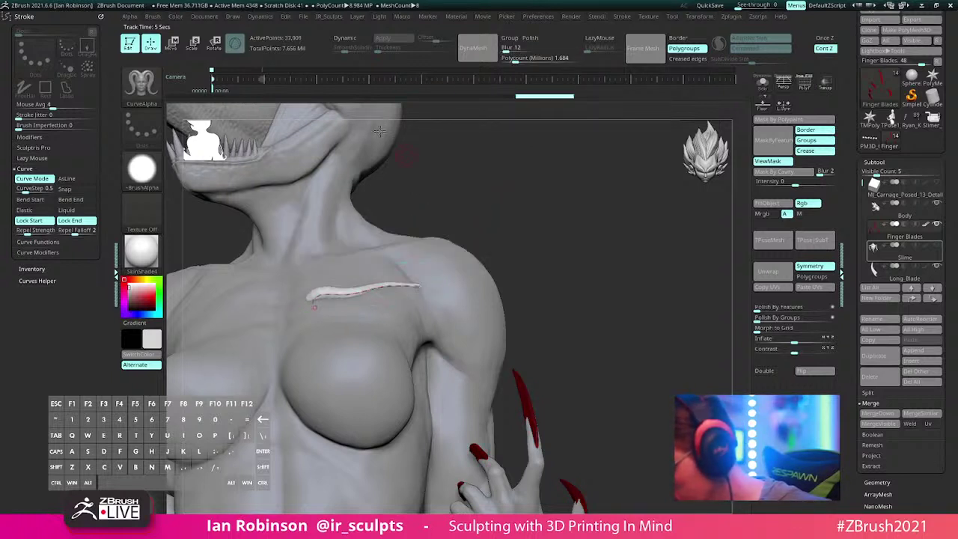
key(ctrl+z)
click(153, 16)
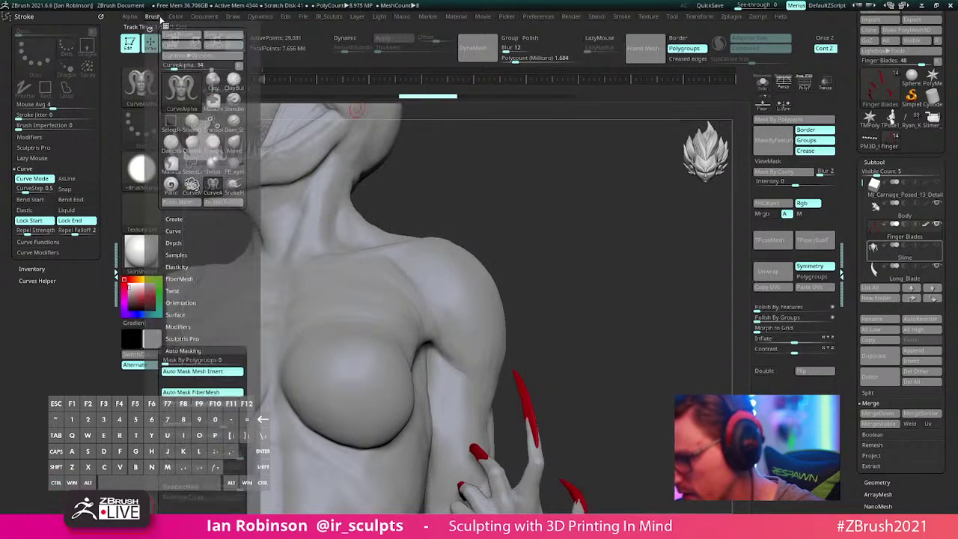
click(174, 242)
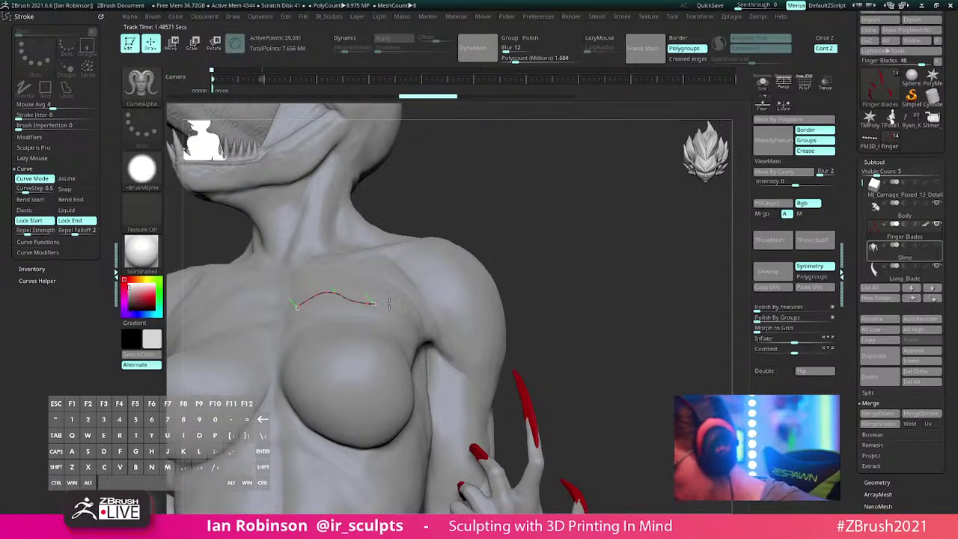
drag(389, 303, 424, 298)
drag(500, 250, 479, 274)
click(502, 295)
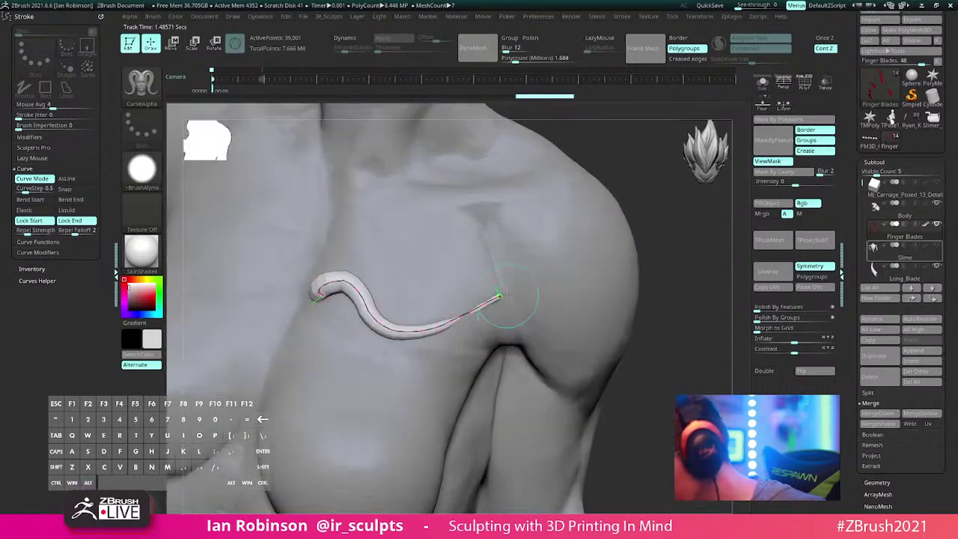
key(ctrl+z)
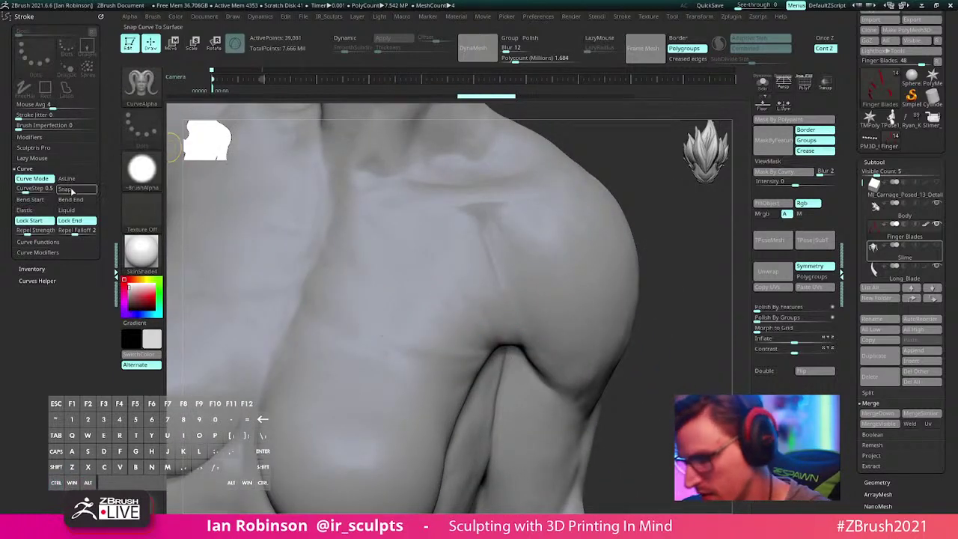
Step: Turn Bend Start back on for the curve, test it with a strand on the upper chest, and undo the strand
click(30, 199)
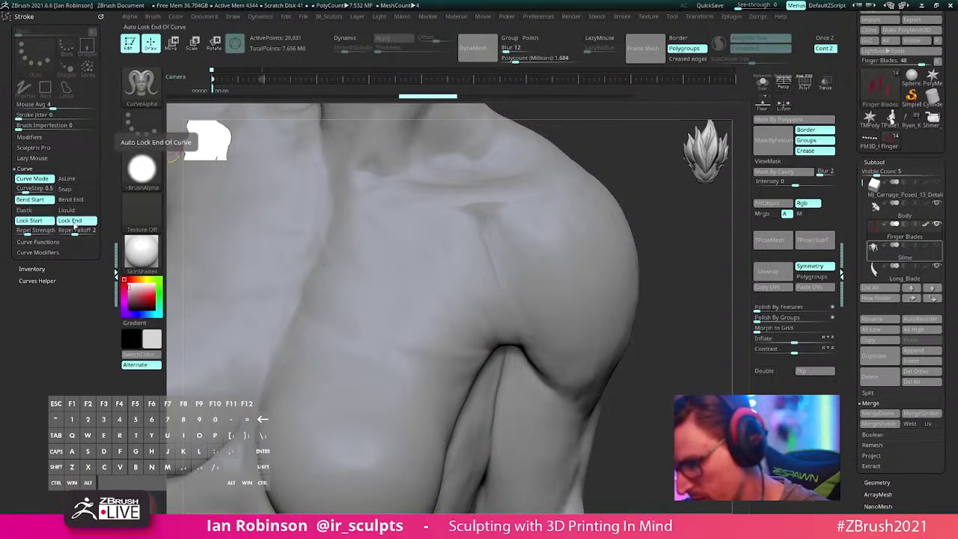
click(72, 220)
drag(339, 289, 486, 297)
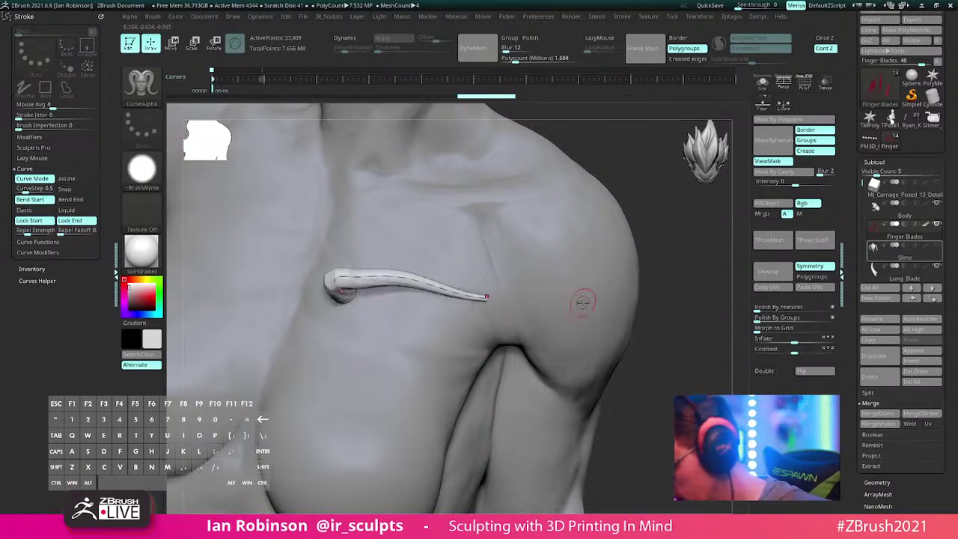
key(ctrl+z)
Step: Raise the curve's Repel Falloff, test it with another chest strand, and undo that strand
drag(62, 231, 88, 230)
mouse_move(325, 307)
mouse_down()
mouse_move(449, 306)
mouse_move(475, 317)
mouse_up()
right_drag(504, 266, 516, 227)
key(ctrl+z)
Step: Set the curve's Repel Strength to 0, test it with a strand toward the armpit, and undo the strand
ctrl+right_drag(434, 257, 172, 247)
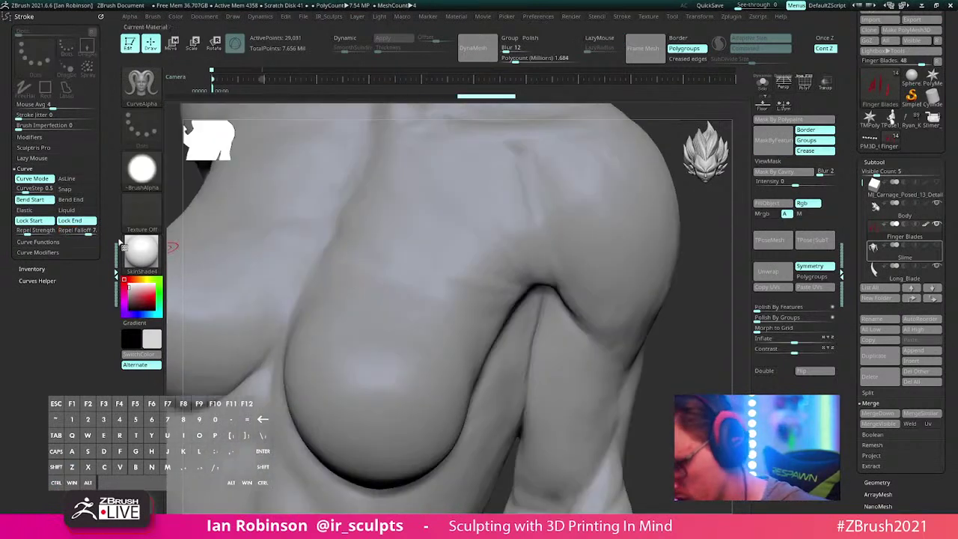
click(22, 231)
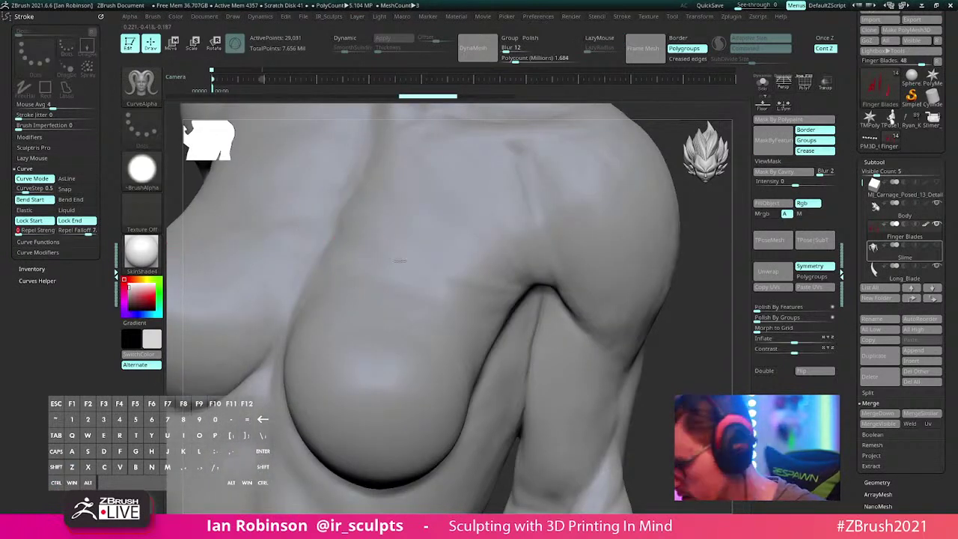
drag(399, 260, 526, 297)
mouse_move(584, 240)
right_down()
mouse_move(554, 247)
mouse_move(501, 293)
mouse_move(493, 260)
mouse_move(443, 248)
right_up()
key(ctrl+z)
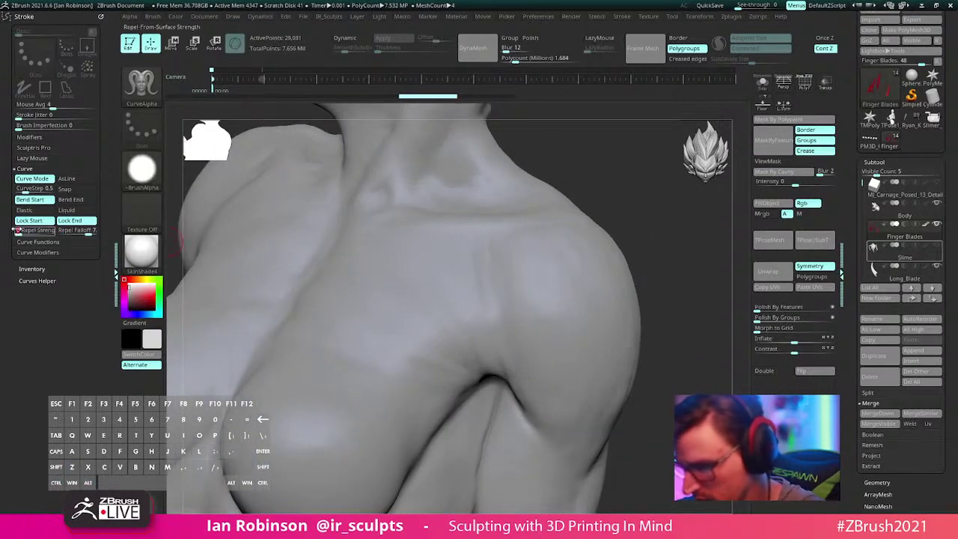
mouse_move(392, 286)
alt+right_down()
mouse_move(387, 251)
mouse_move(422, 259)
alt+right_up()
key(s)
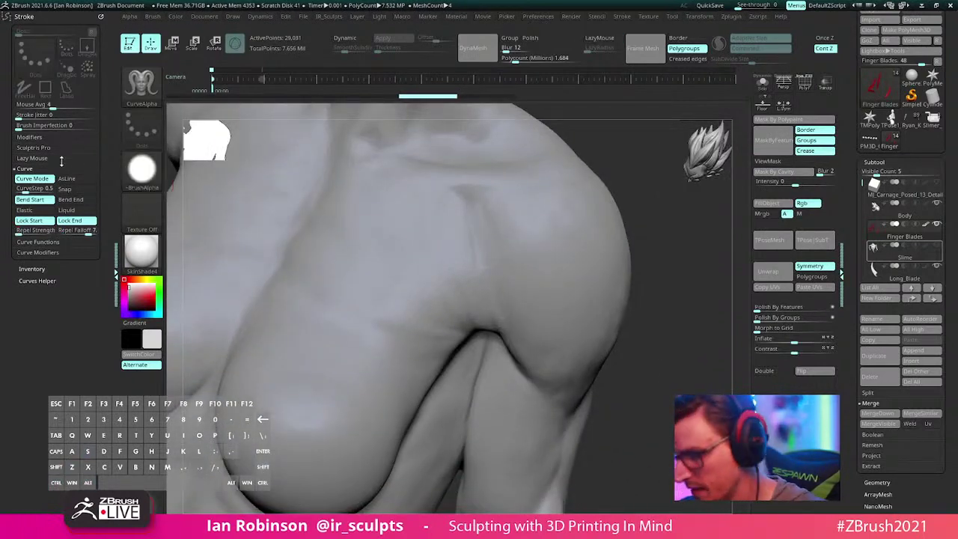
Step: Reshape the Size falloff graph in the Curve Modifiers with a lower start and raised middle, test a chest strand, and undo the strand
click(28, 168)
click(38, 190)
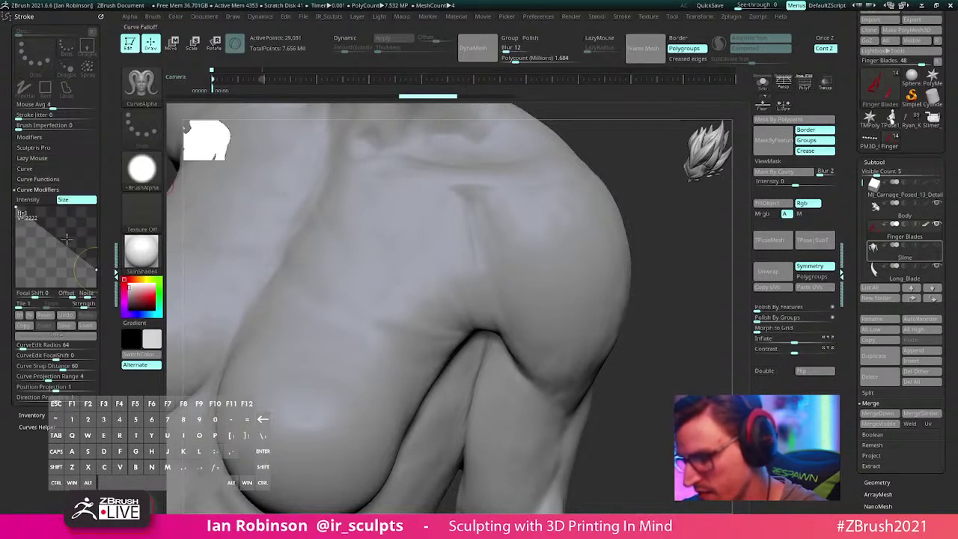
drag(15, 209, 57, 243)
drag(336, 273, 490, 308)
mouse_move(514, 277)
right_down()
mouse_move(539, 254)
mouse_move(554, 212)
right_up()
key(ctrl+z)
alt+right_drag(504, 195, 515, 248)
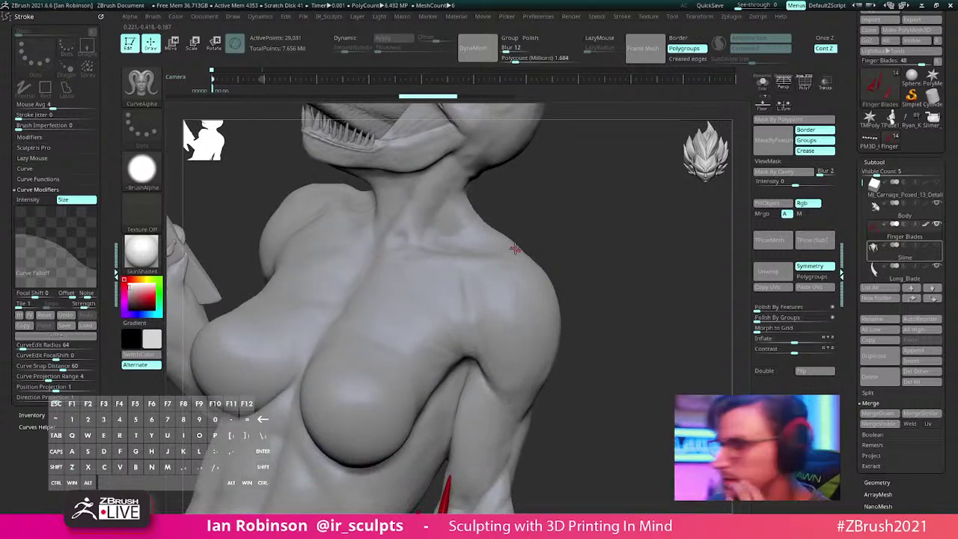
Step: Return to the stroke's Curve settings, test a strand from the upper chest toward the shoulder, and undo it
drag(942, 23, 929, 66)
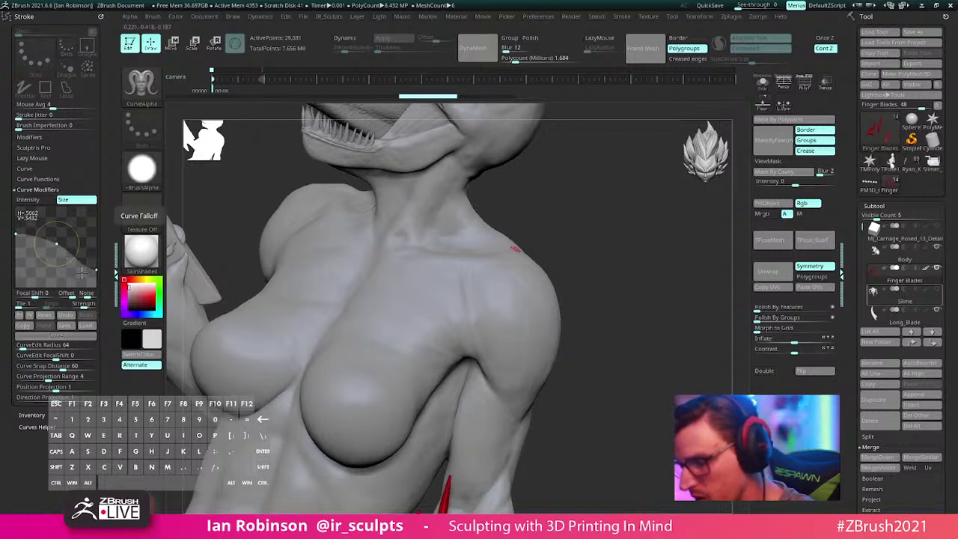
click(38, 190)
click(44, 169)
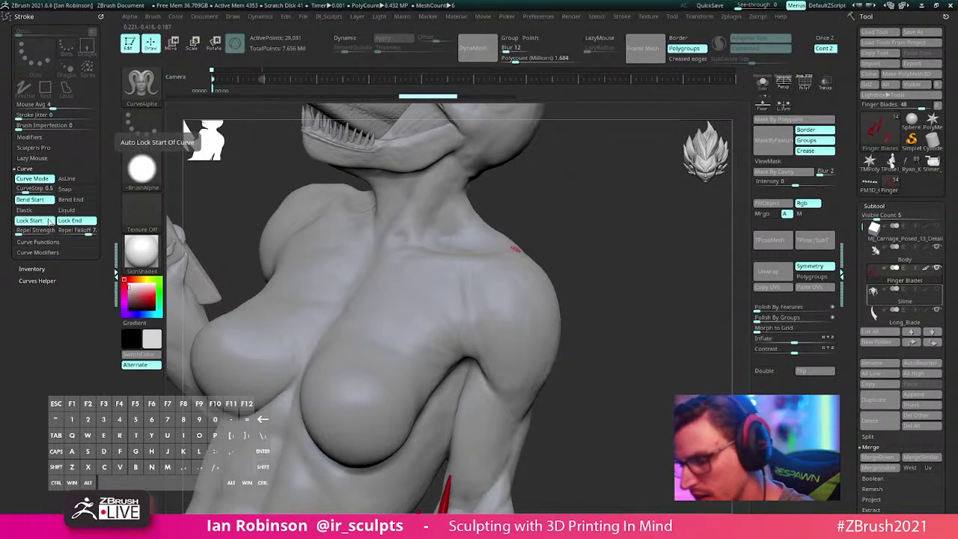
click(75, 225)
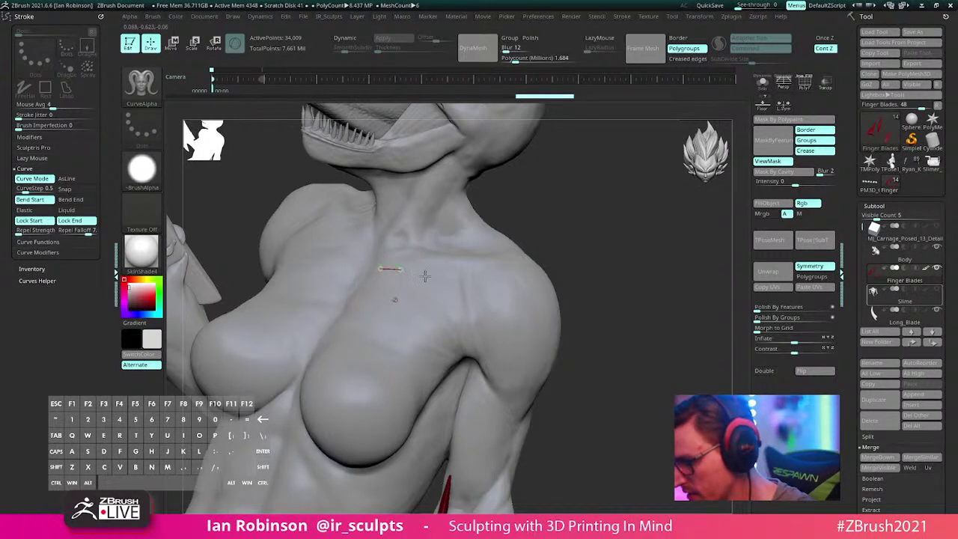
drag(380, 268, 522, 304)
drag(440, 285, 468, 292)
key(ctrl+z)
key(ctrl+z)
key(ctrl+z)
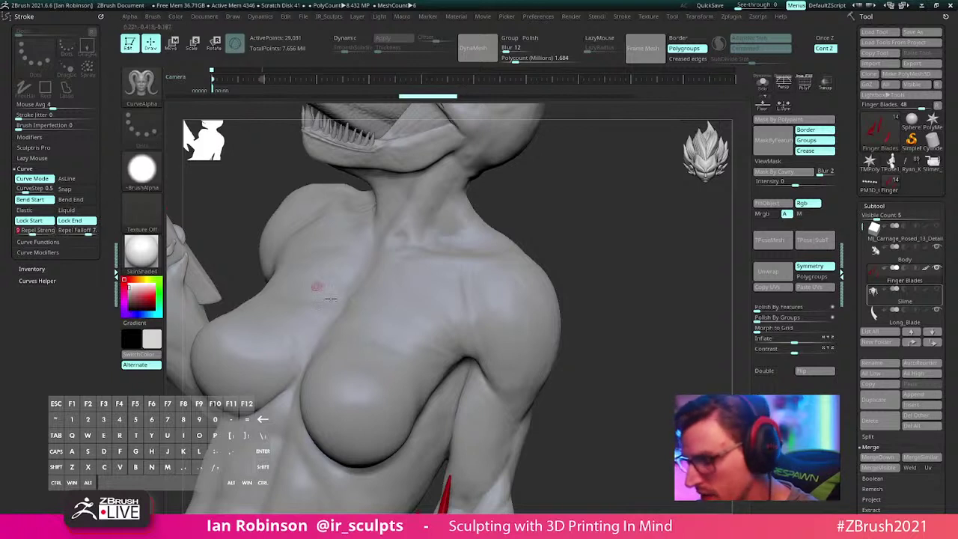
Step: Test a chest strand with Repel Strength raised, lower Repel Strength to its minimum, try another strand, and undo both
mouse_move(361, 334)
mouse_down()
mouse_move(444, 293)
mouse_move(476, 293)
mouse_up()
drag(541, 254, 579, 211)
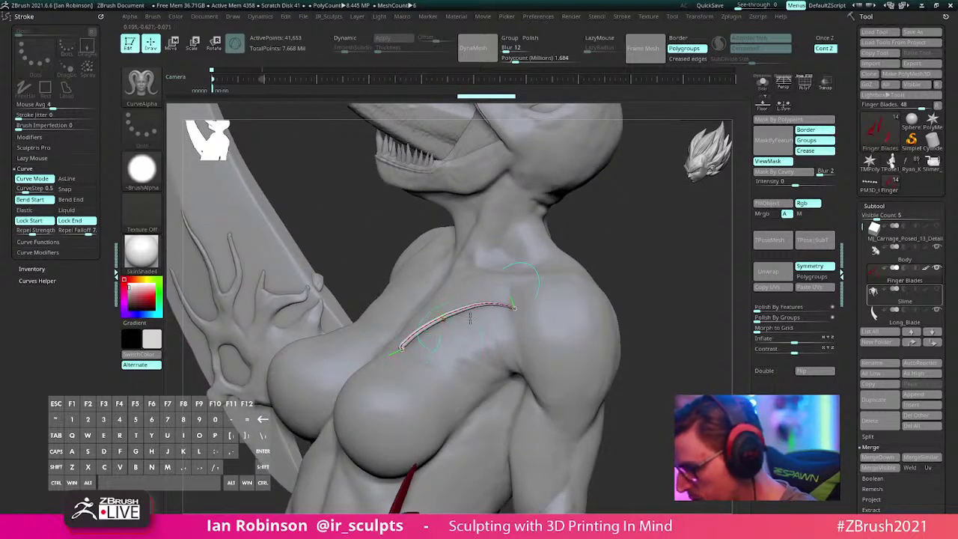
key(ctrl+z)
drag(33, 230, 17, 230)
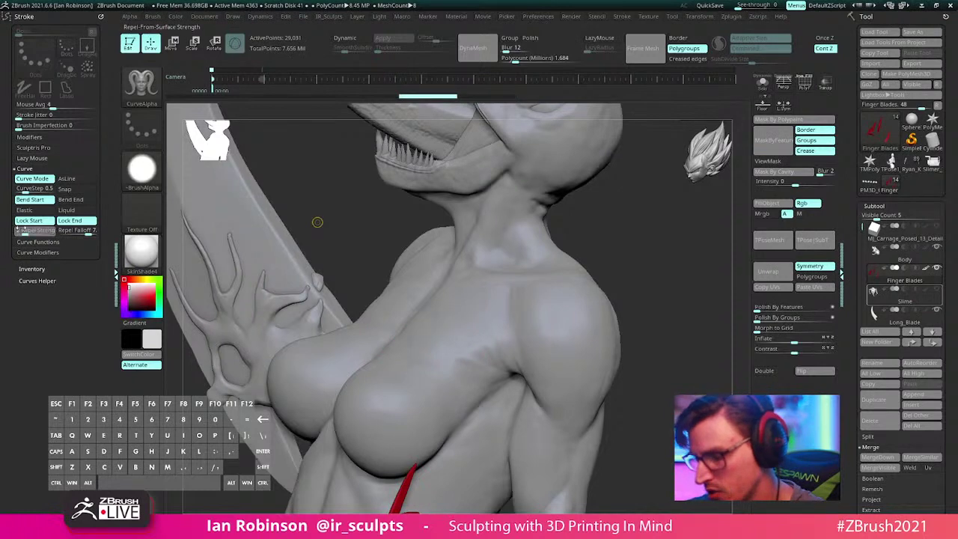
right_drag(455, 335, 472, 366)
drag(399, 276, 469, 362)
right_drag(524, 314, 598, 266)
key(ctrl+z)
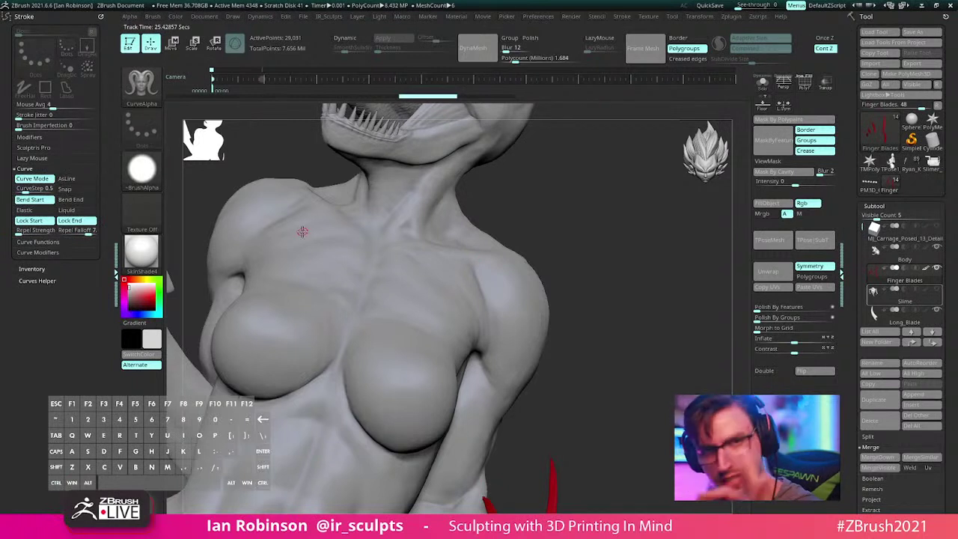
Step: Dock the Picker palette, set its Depth to Closest Z, test a strand from the collarbone over the shoulder, and undo it
click(510, 20)
drag(504, 26, 82, 329)
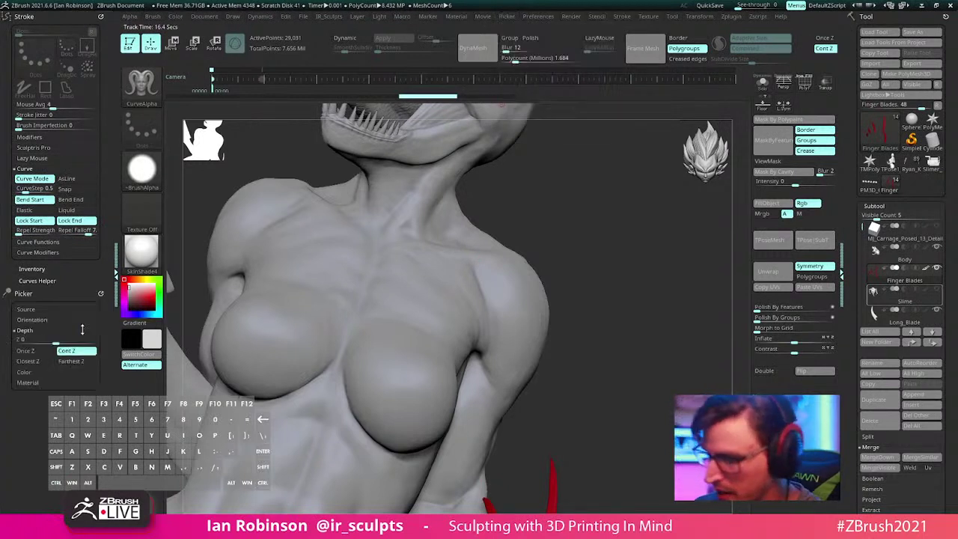
click(43, 360)
mouse_move(396, 259)
mouse_down()
mouse_move(447, 269)
mouse_move(522, 323)
mouse_up()
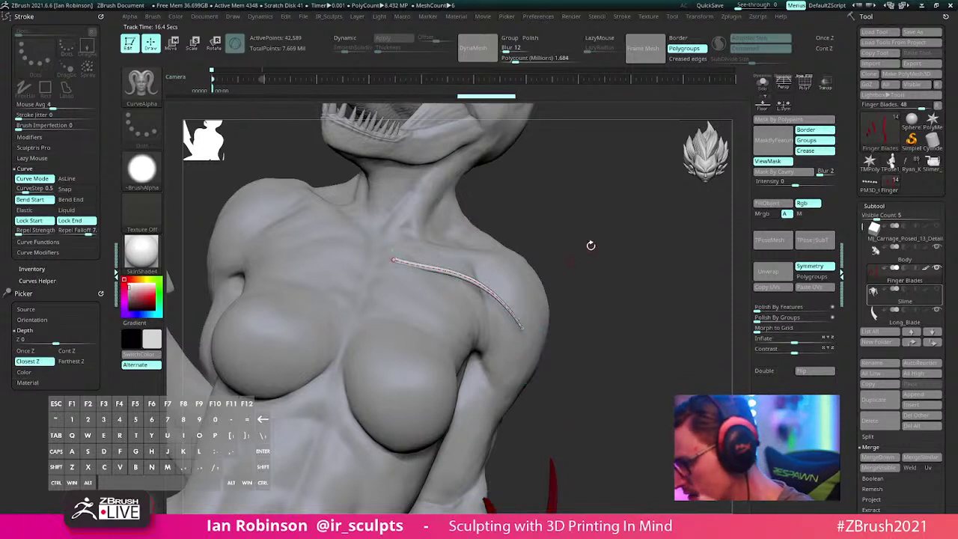
drag(591, 244, 587, 288)
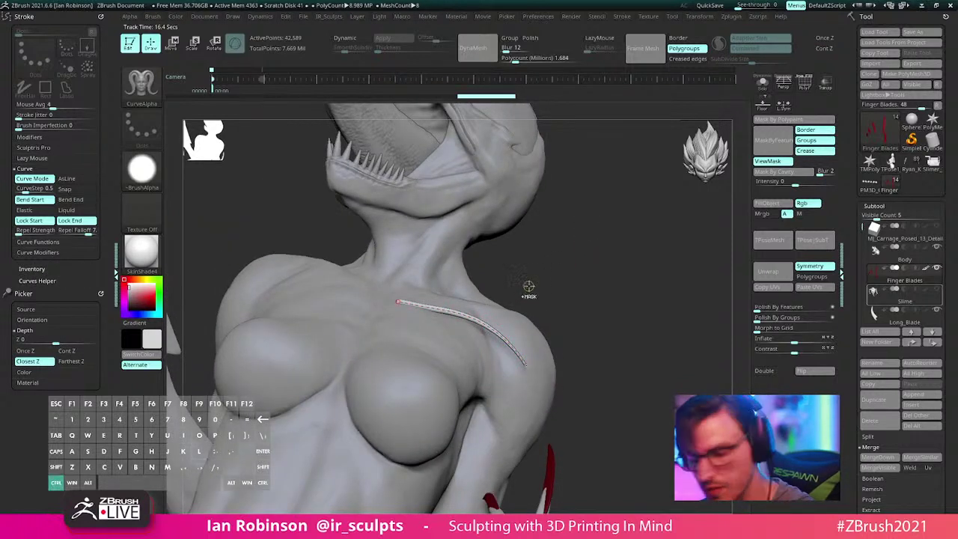
key(ctrl+z)
Step: Set the Picker Depth back to Cont Z, test a strand toward the armpit, check the brush's Imbed setting, and undo the strand
click(67, 350)
drag(575, 254, 447, 282)
drag(500, 308, 510, 355)
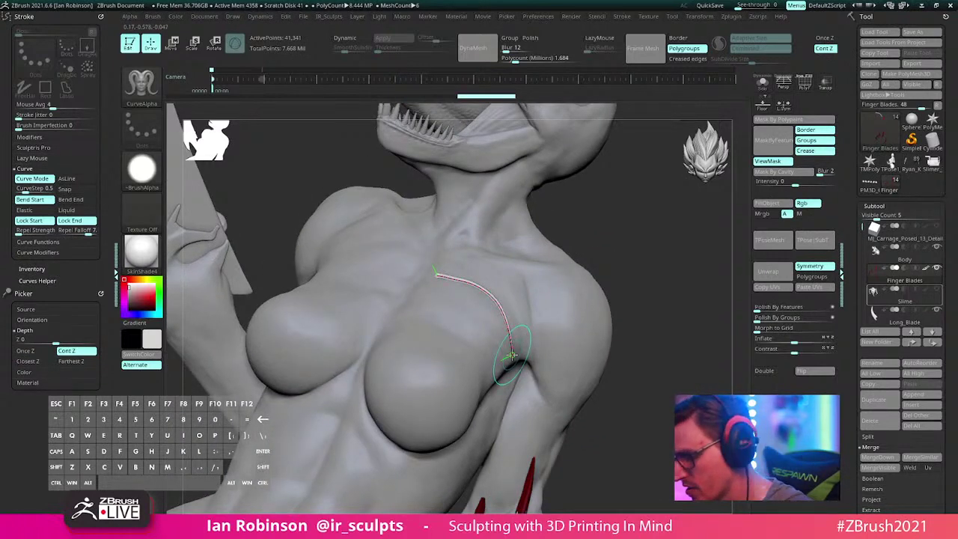
drag(618, 233, 444, 294)
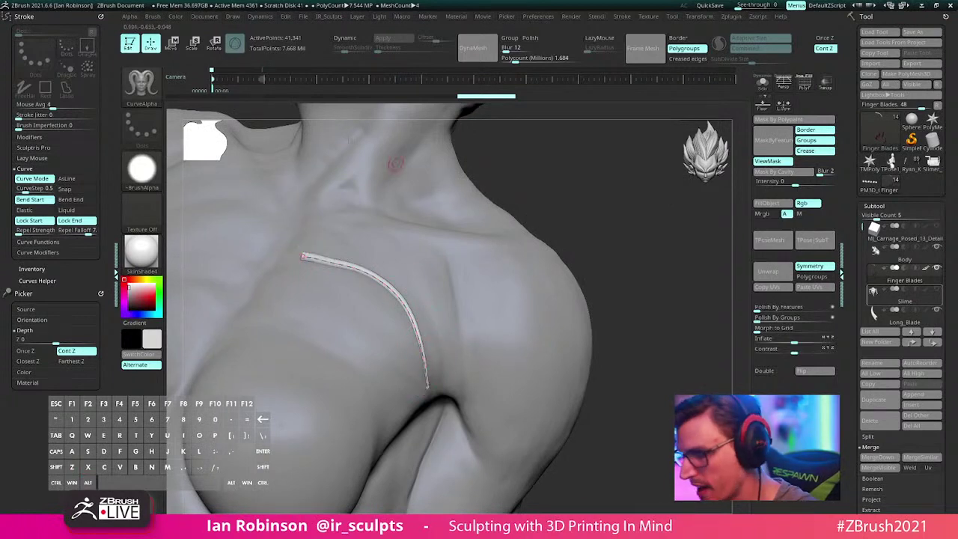
click(153, 16)
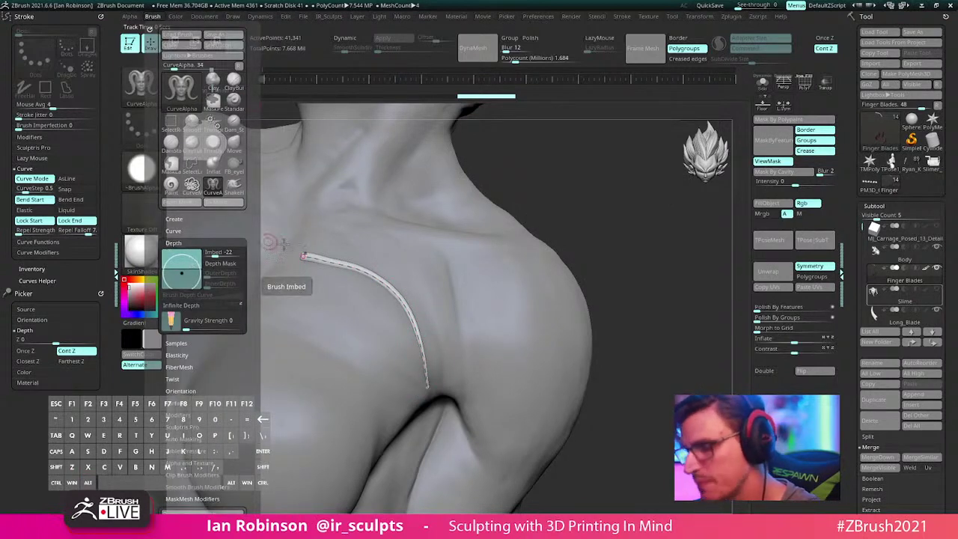
mouse_move(582, 198)
mouse_down()
mouse_move(591, 194)
mouse_move(522, 208)
mouse_move(501, 231)
mouse_move(547, 184)
mouse_move(596, 163)
mouse_move(553, 173)
mouse_move(435, 268)
mouse_up()
key(ctrl+z)
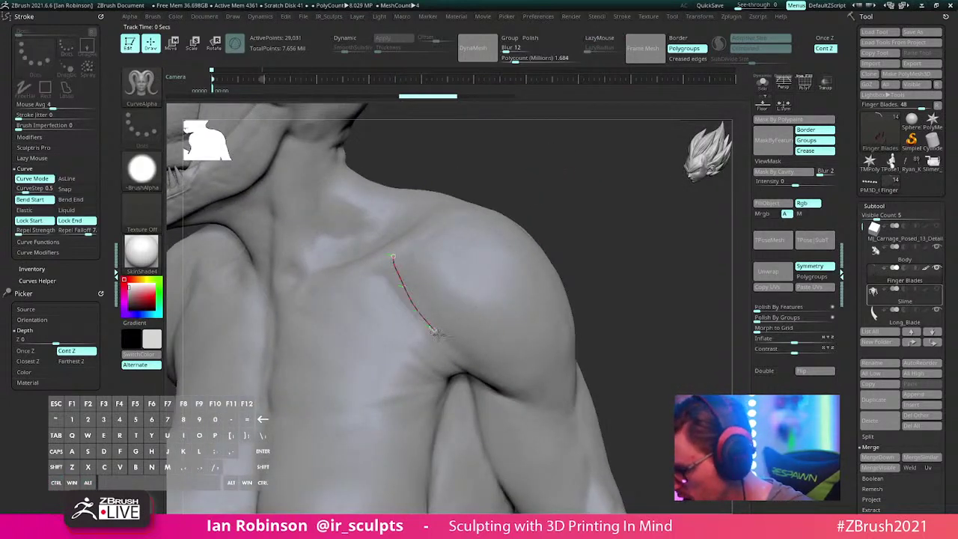
Step: Draw a curve strand from below the collarbone along the front of the shoulder, past the armpit, onto the upper arm
drag(487, 366, 545, 402)
mouse_move(596, 253)
mouse_down()
mouse_move(567, 242)
mouse_move(455, 268)
mouse_up()
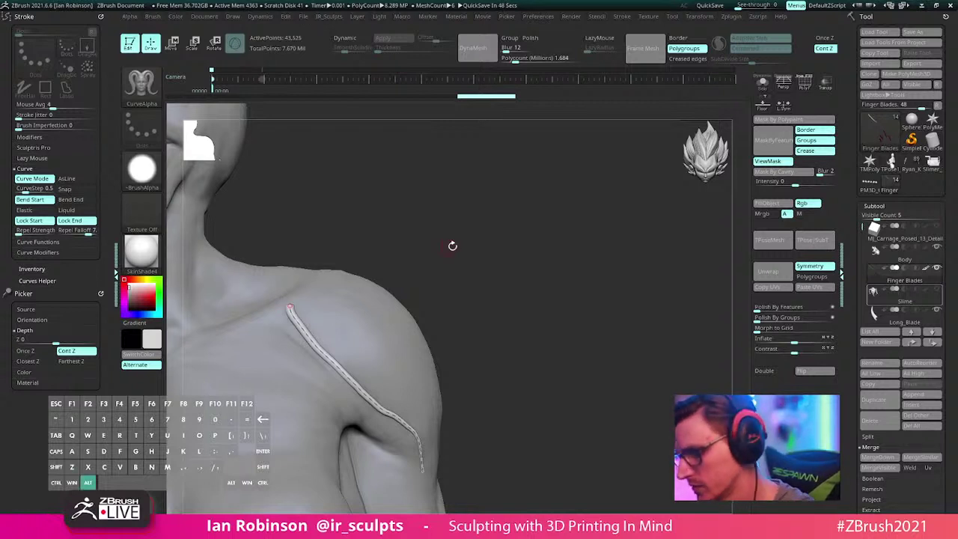
drag(452, 246, 525, 208)
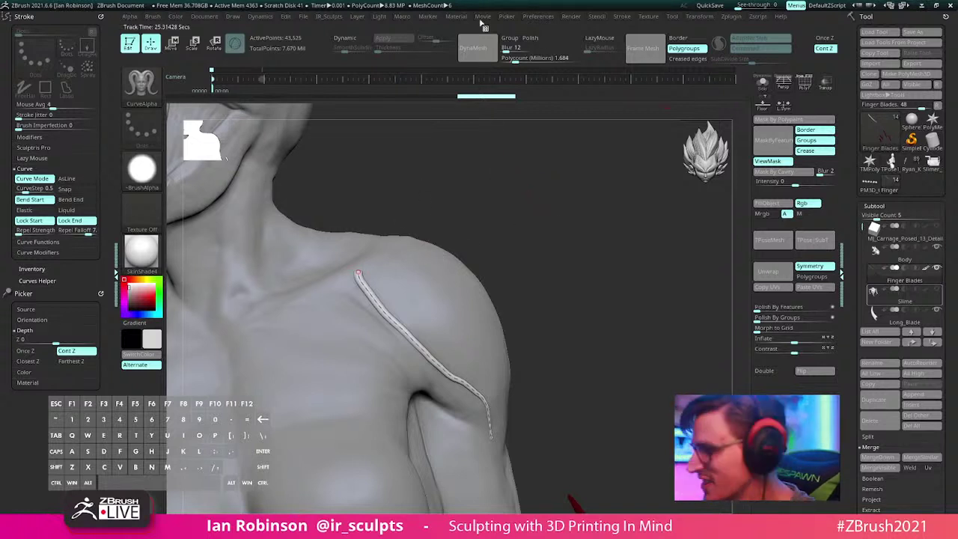
Step: Look for the CamView preferences, switch to YouTube in the browser, open the Zbrush Help playlist, and pause its first video
click(534, 16)
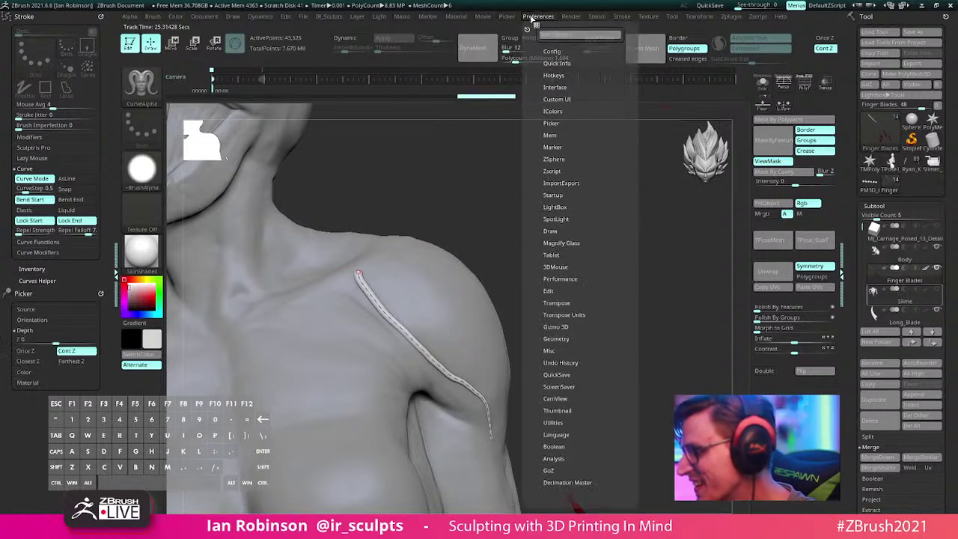
click(570, 397)
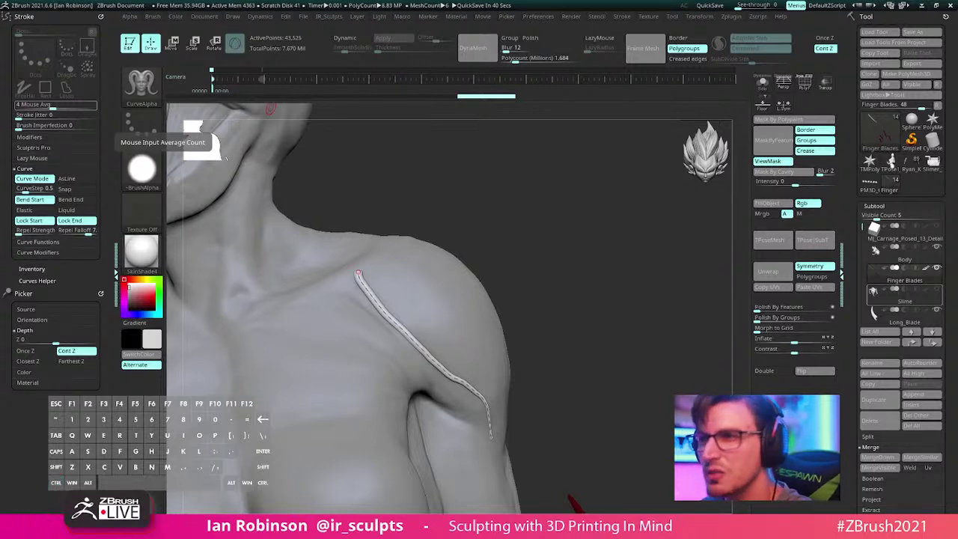
drag(0, 123, 373, 53)
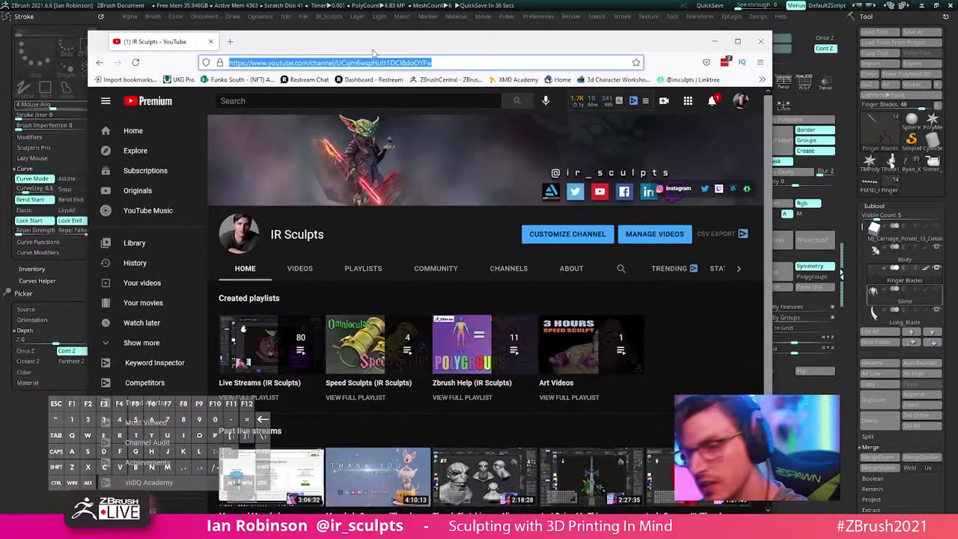
click(455, 400)
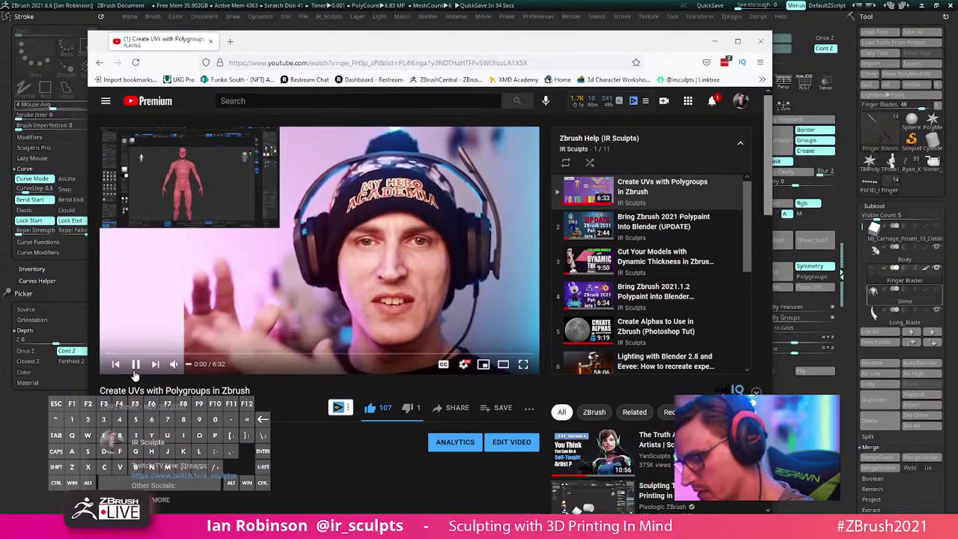
click(135, 365)
Step: Open the playlist's "Create a Custom Cam View (Zbrush 2021.6)" video, look over its page, and return to ZBrush
scroll(659, 270, down, 4)
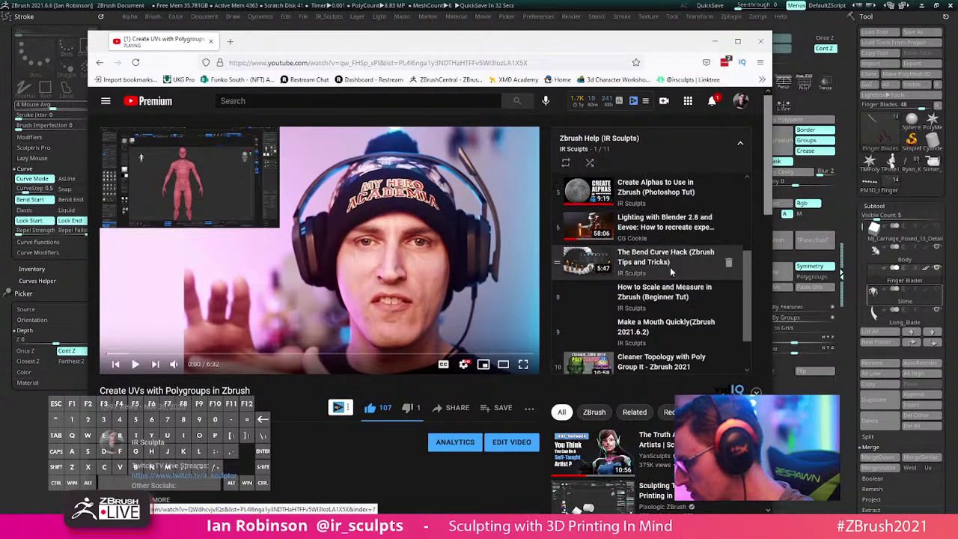
scroll(670, 266, down, 2)
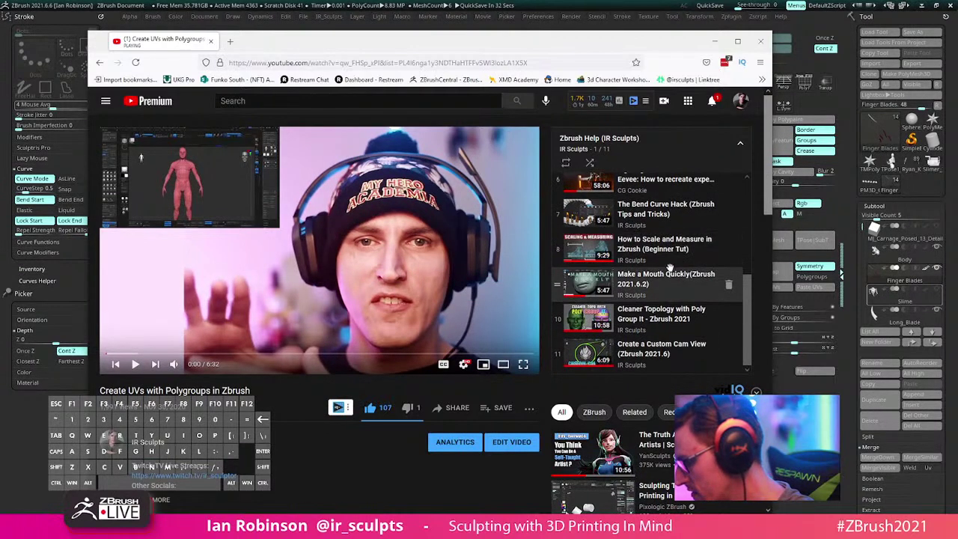
click(662, 350)
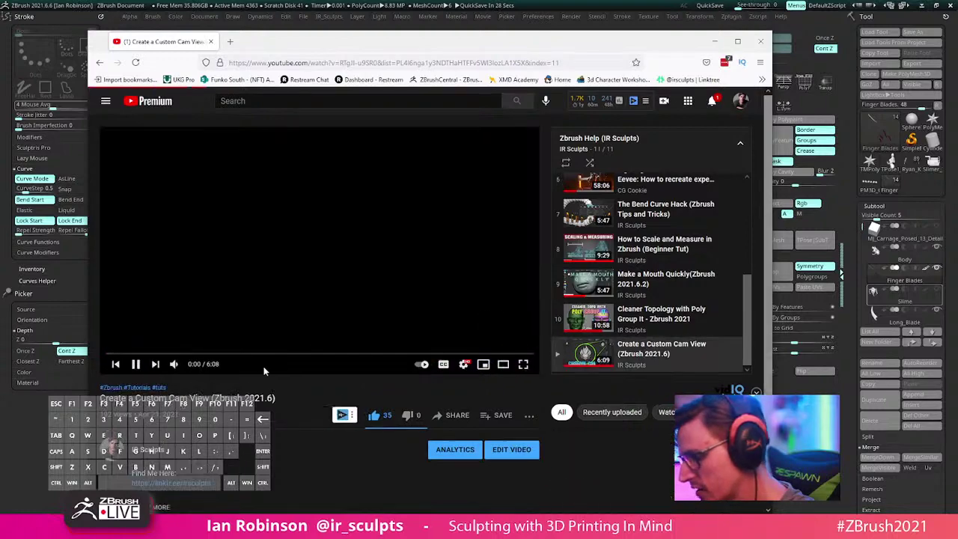
scroll(355, 302, down, 3)
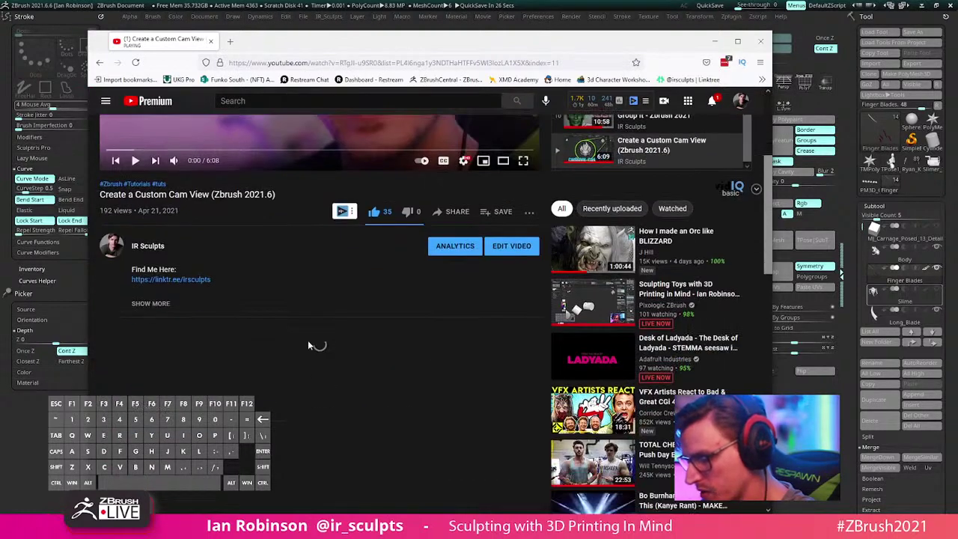
scroll(334, 261, up, 3)
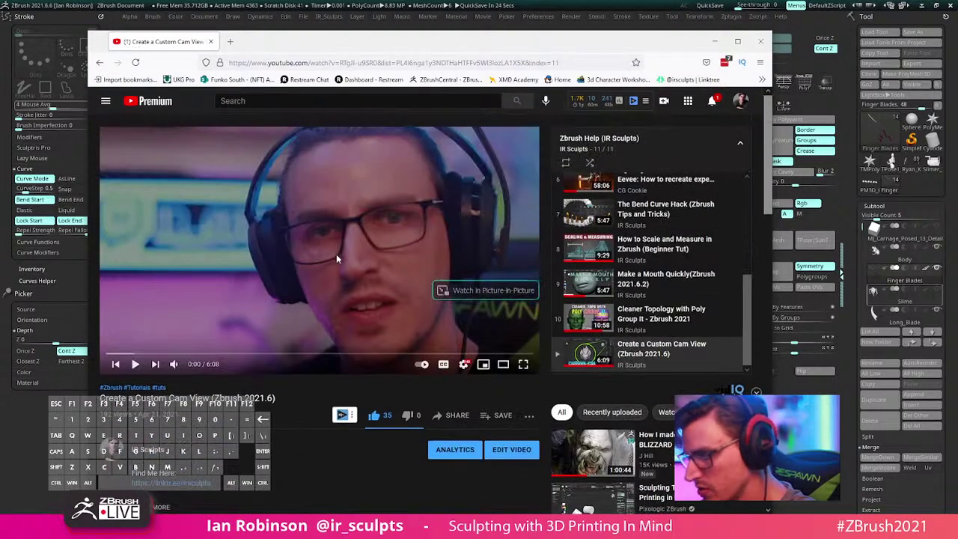
click(715, 41)
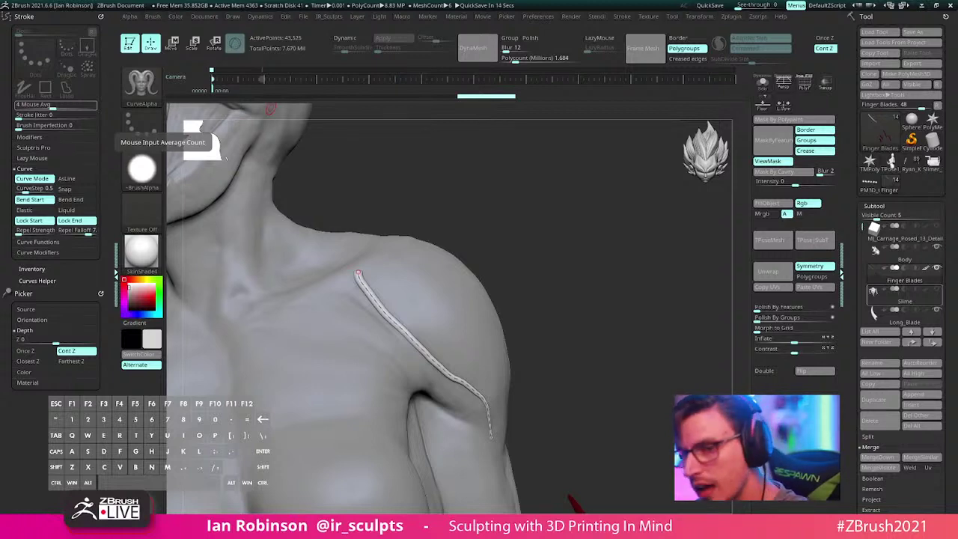
Step: Draw a curve strand from the rear edge of the shoulder down the back of the upper arm
drag(458, 224, 629, 295)
key(alt)
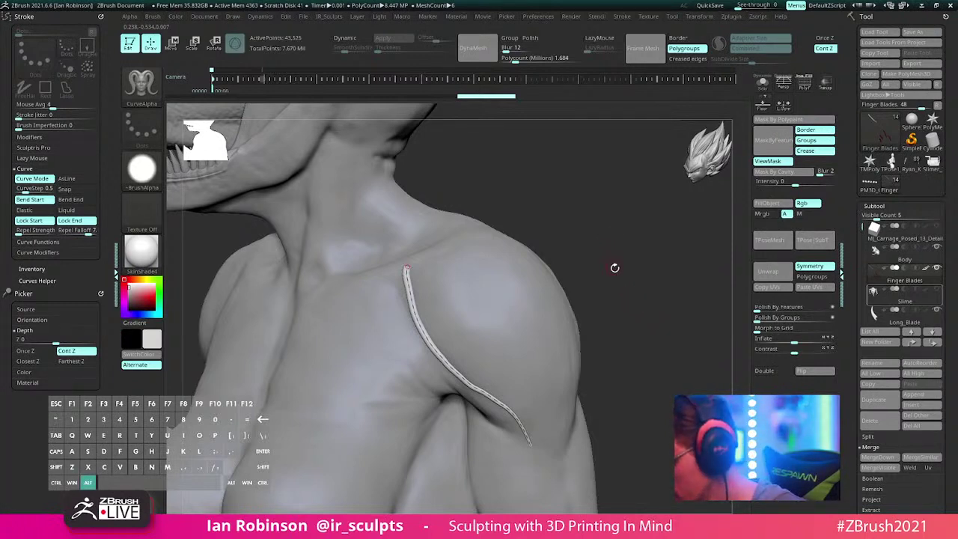
mouse_move(613, 268)
mouse_down()
mouse_move(592, 229)
mouse_move(527, 223)
mouse_move(648, 214)
mouse_up()
key(s)
mouse_move(569, 232)
alt+mouse_down()
mouse_move(484, 232)
mouse_move(501, 213)
alt+mouse_up()
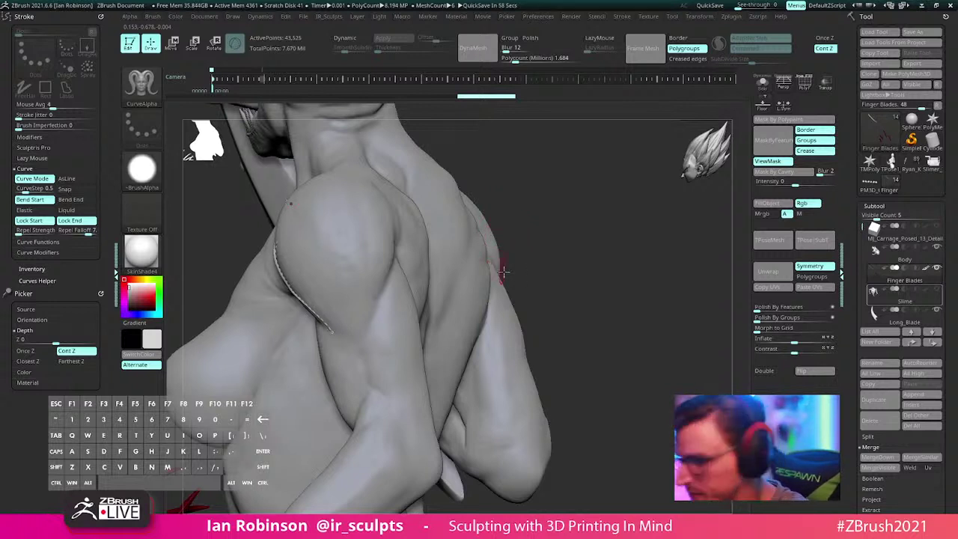
drag(503, 272, 379, 278)
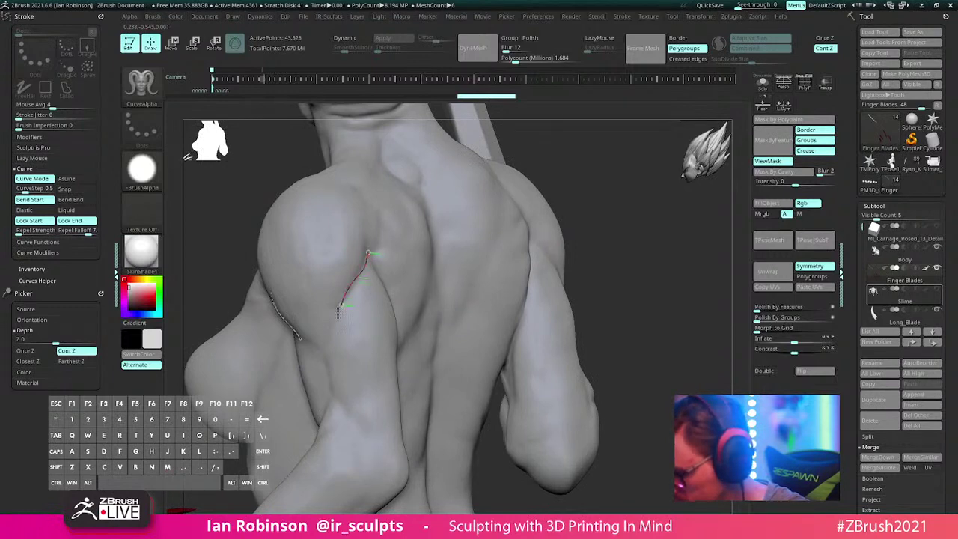
drag(337, 313, 334, 361)
mouse_move(334, 361)
right_down()
mouse_move(419, 336)
mouse_move(339, 362)
right_up()
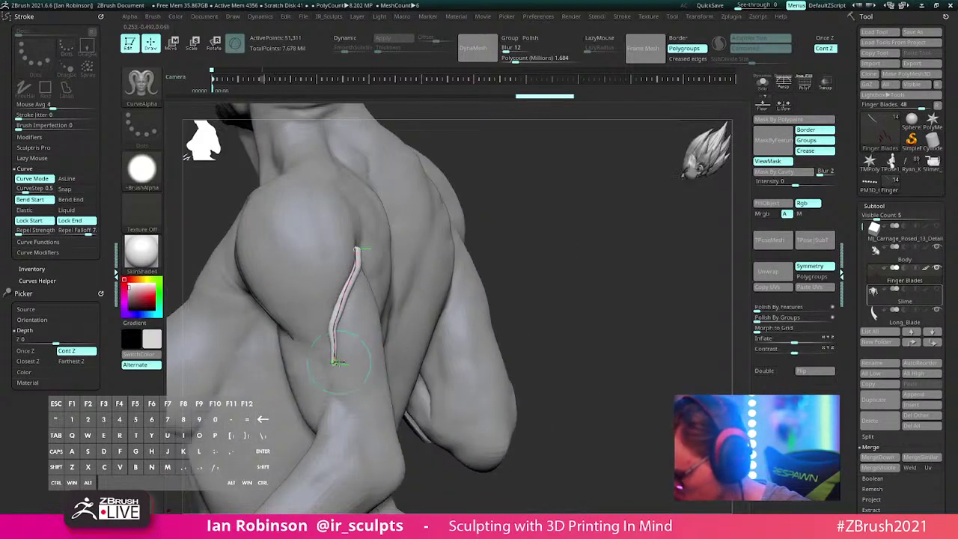
Step: Add curve strands from the base of the neck onto the back of the shoulder and down the outer side of the shoulder
right_drag(330, 322, 459, 299)
mouse_move(429, 263)
right_down()
mouse_move(442, 255)
mouse_move(380, 219)
right_up()
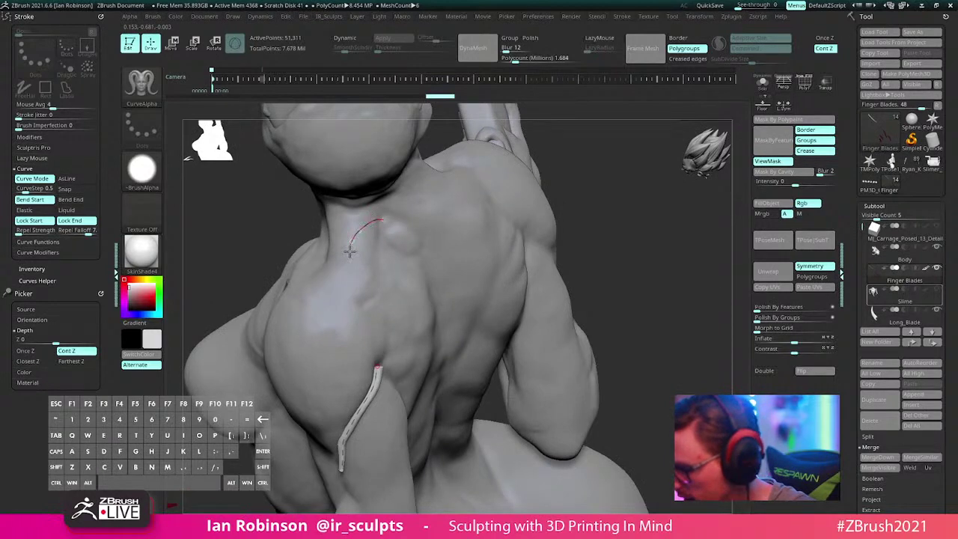
drag(331, 299, 333, 299)
mouse_move(333, 300)
right_down()
mouse_move(437, 274)
mouse_move(381, 275)
mouse_move(391, 271)
mouse_move(335, 315)
right_up()
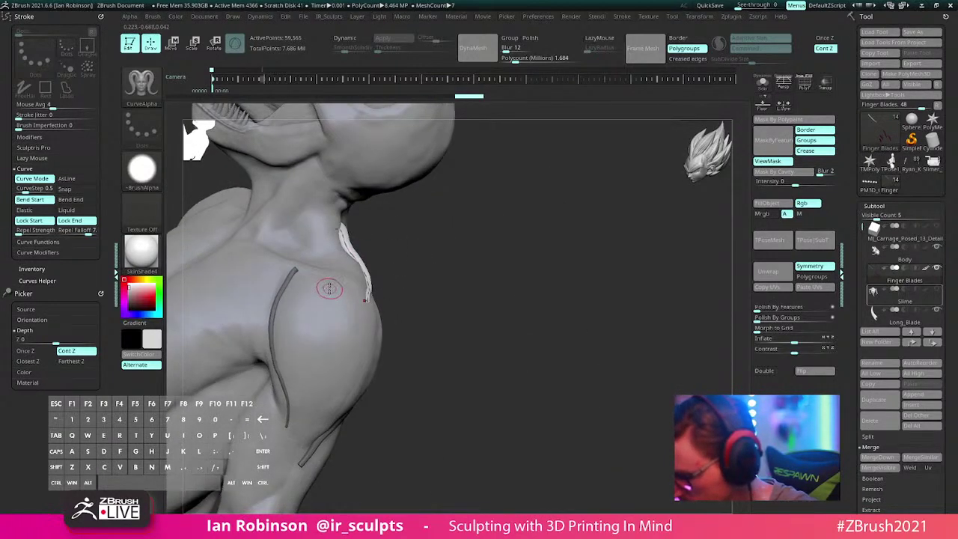
click(323, 385)
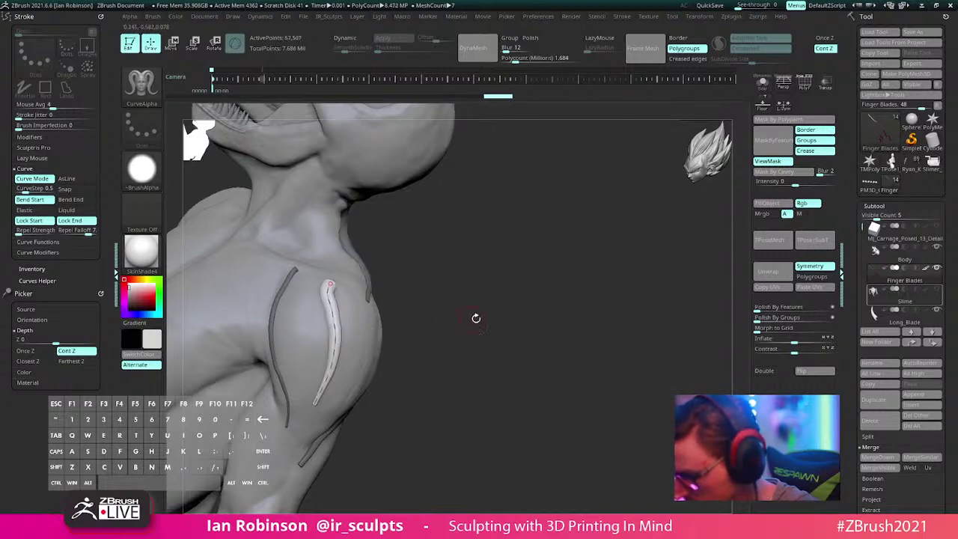
Step: Undo the last curve strand drawn down the outer side of the shoulder
right_drag(475, 316, 449, 257)
key(ctrl+z)
Step: Try to continue the rear shoulder strand with another curve strand down the outer upper arm toward the elbow
mouse_move(374, 274)
right_down()
mouse_move(439, 278)
mouse_move(449, 261)
mouse_move(498, 272)
mouse_move(530, 246)
mouse_move(536, 267)
mouse_move(515, 278)
mouse_move(524, 246)
mouse_move(462, 271)
mouse_move(474, 294)
mouse_move(370, 344)
right_up()
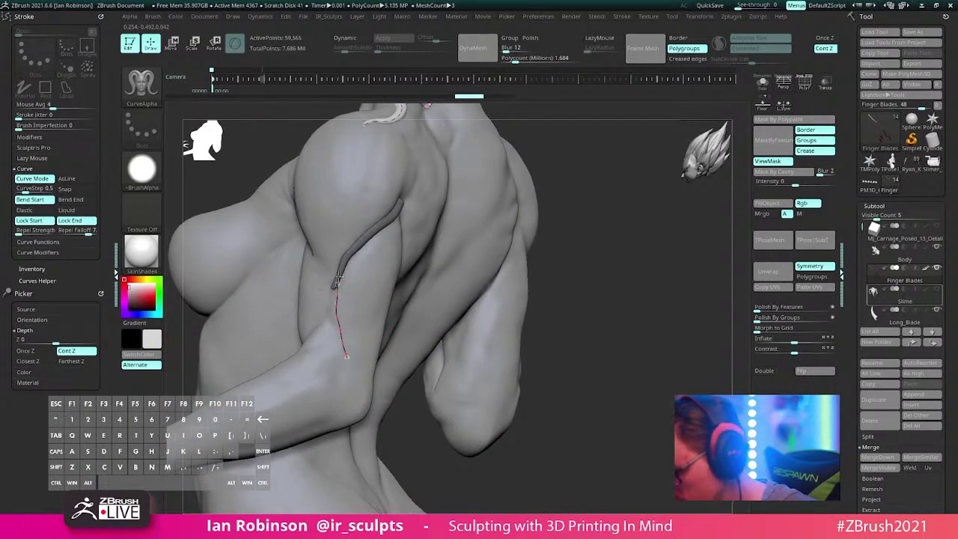
right_drag(471, 247, 381, 261)
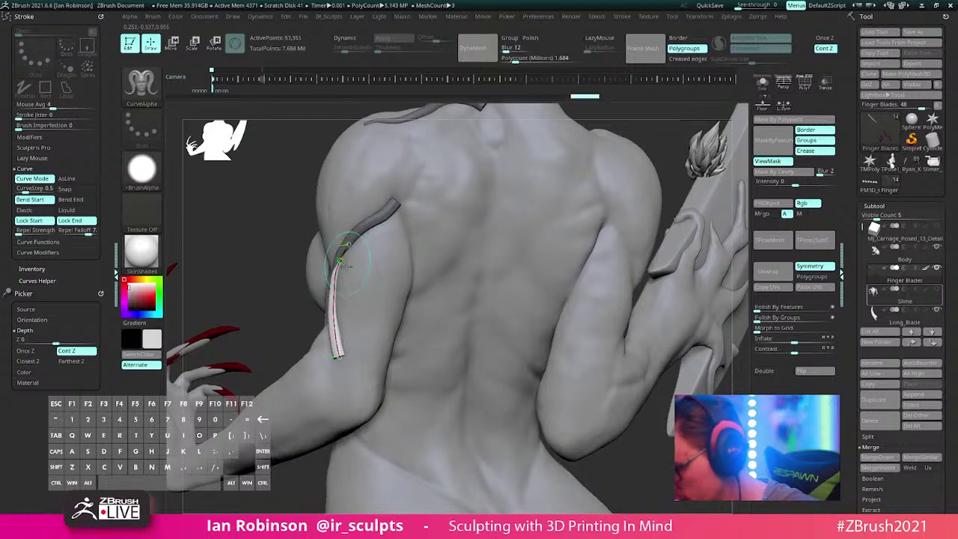
mouse_move(343, 251)
right_down()
mouse_move(364, 241)
mouse_move(424, 253)
mouse_move(406, 291)
mouse_move(426, 331)
right_up()
key(ctrl+z)
key(ctrl+z)
key(ctrl+z)
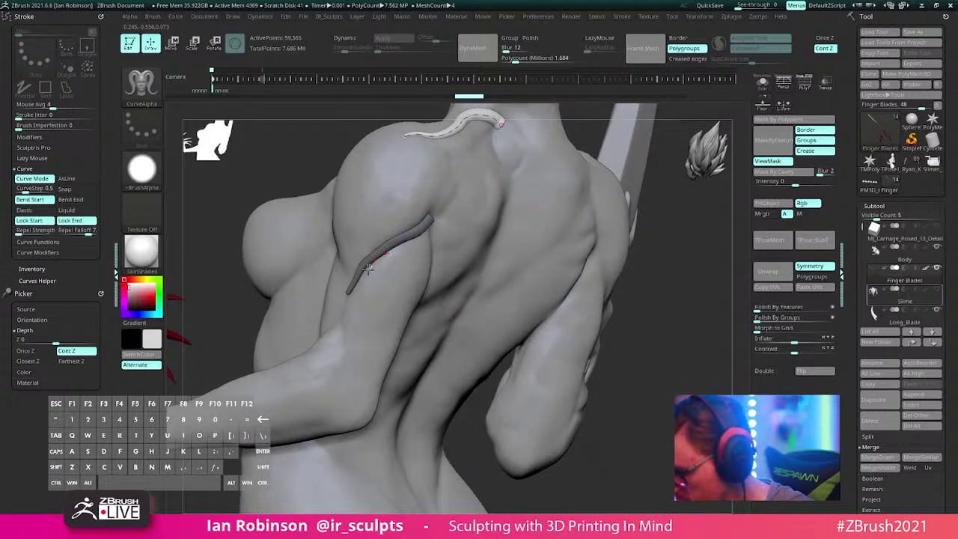
Step: Add a curve strand that branches off the rear shoulder strand and runs down the outer upper arm toward the elbow
key(ctrl+shift+z)
key(ctrl+shift+z)
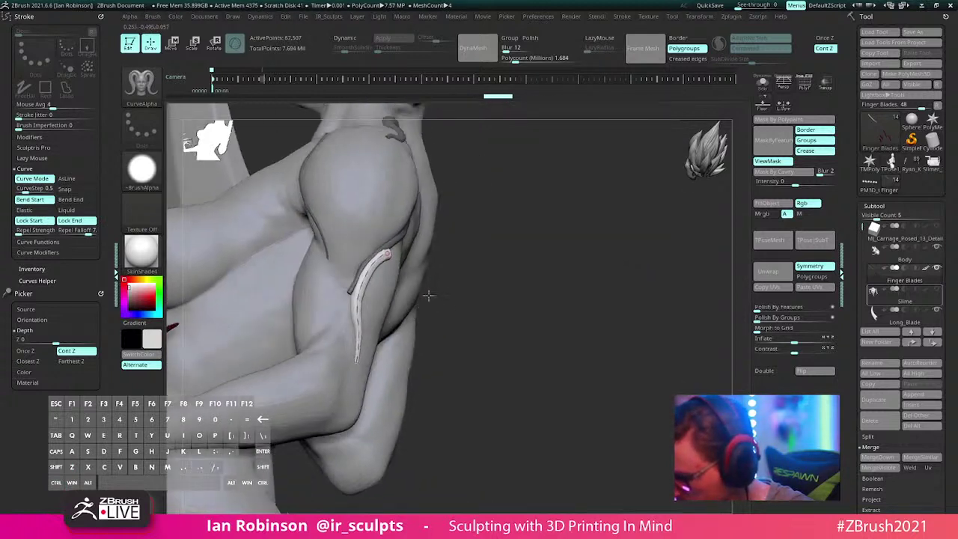
drag(384, 254, 386, 256)
mouse_move(516, 274)
right_down()
mouse_move(404, 262)
mouse_move(410, 307)
mouse_move(383, 284)
mouse_move(406, 270)
mouse_move(425, 217)
mouse_move(389, 290)
right_up()
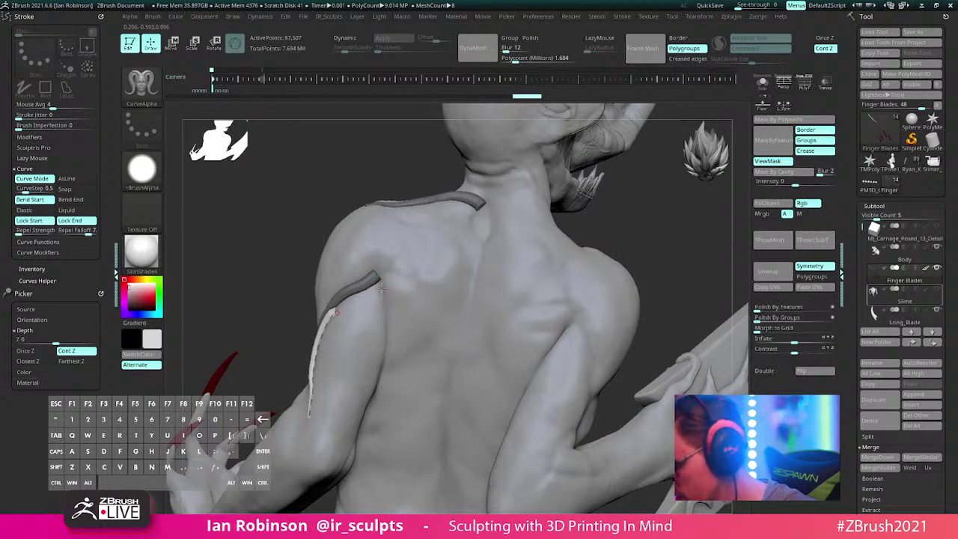
Step: Try a curve strand from the upper end of the rear shoulder strand across the upper back toward the spine
drag(471, 292, 473, 290)
key(ctrl+z)
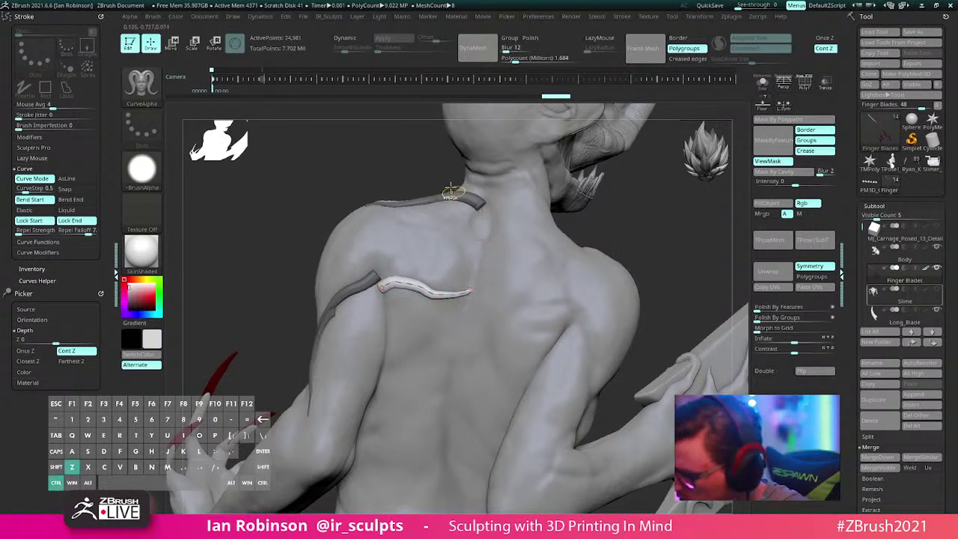
right_drag(368, 321, 387, 325)
right_drag(377, 372, 367, 344)
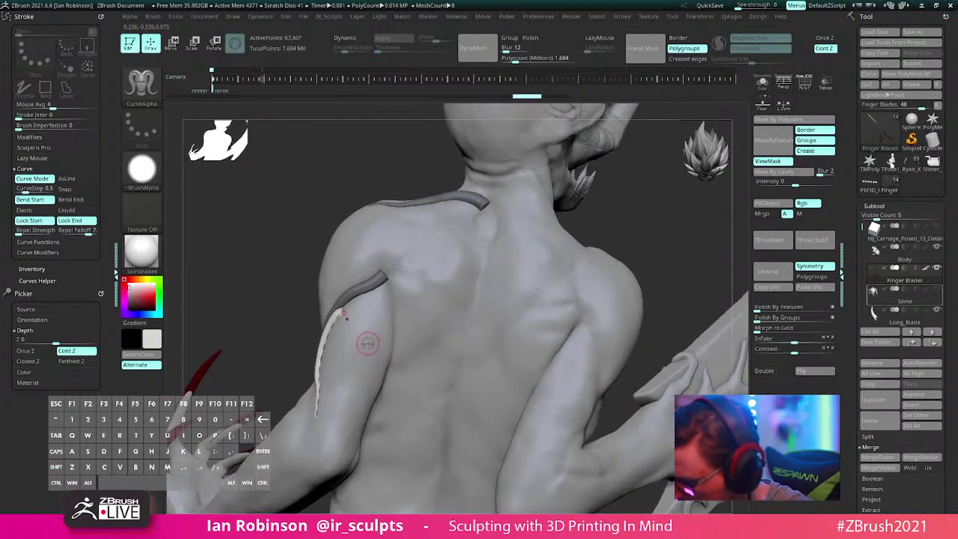
Step: Draw a curve strand down the back of the upper arm beside the existing strand, tapering toward the elbow, and adjust its curve
drag(315, 428, 313, 438)
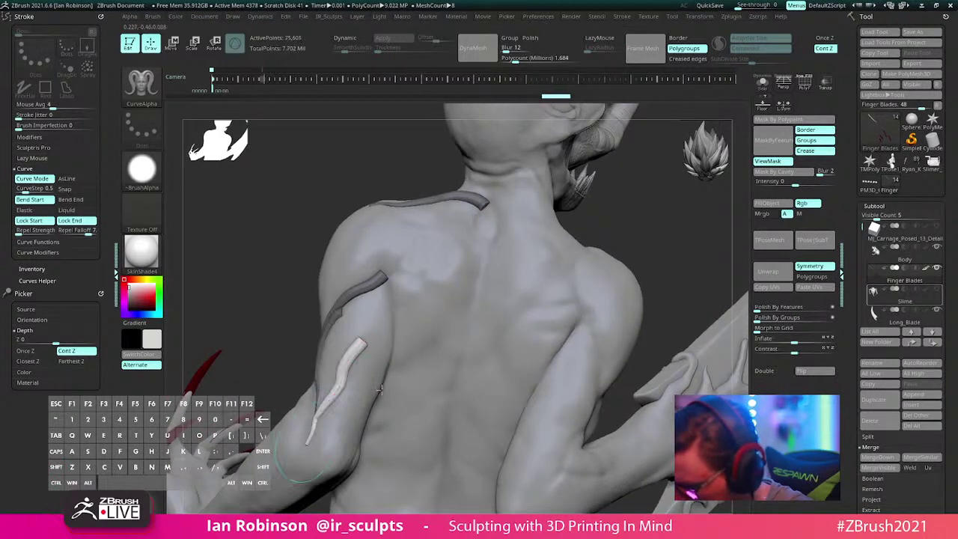
right_drag(312, 438, 354, 397)
drag(345, 446, 347, 444)
right_drag(359, 386, 311, 352)
drag(337, 334, 339, 335)
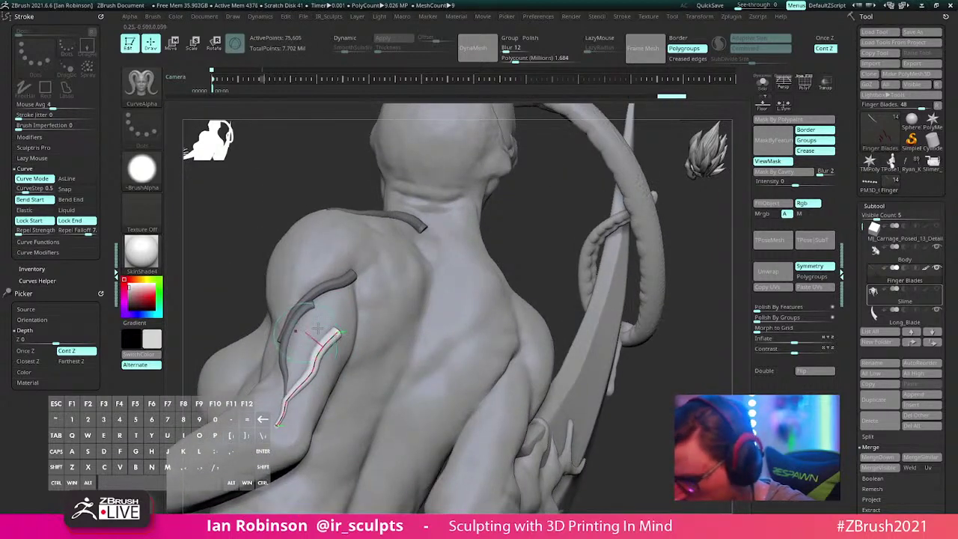
alt+right_drag(341, 327, 369, 343)
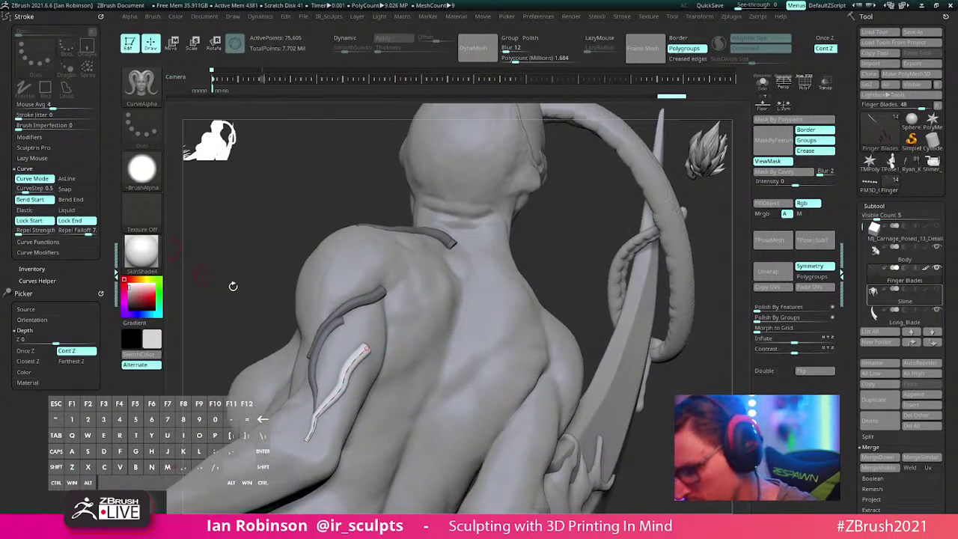
click(339, 376)
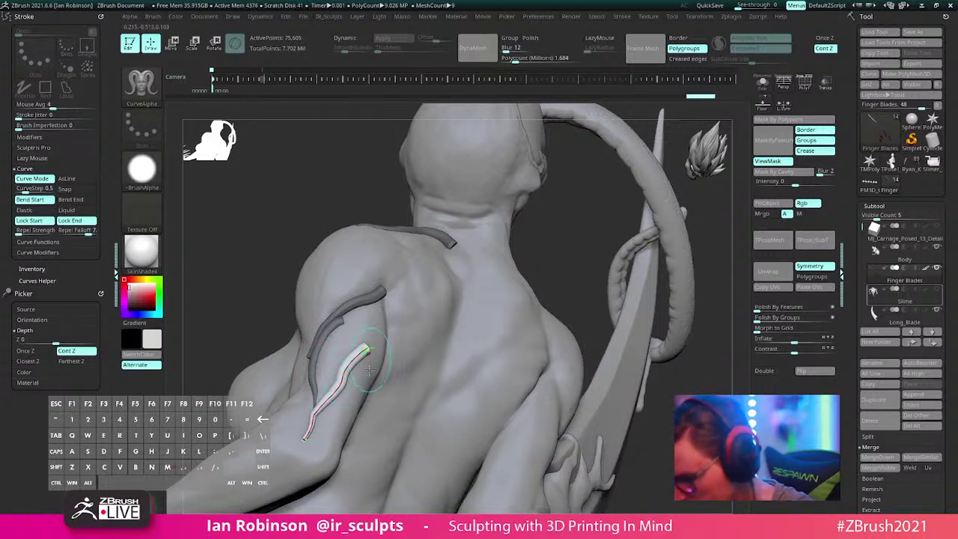
Step: Turn off Lock Start and Lock End for curves and reshape the strand on the back of the upper arm
click(34, 220)
click(76, 220)
click(335, 386)
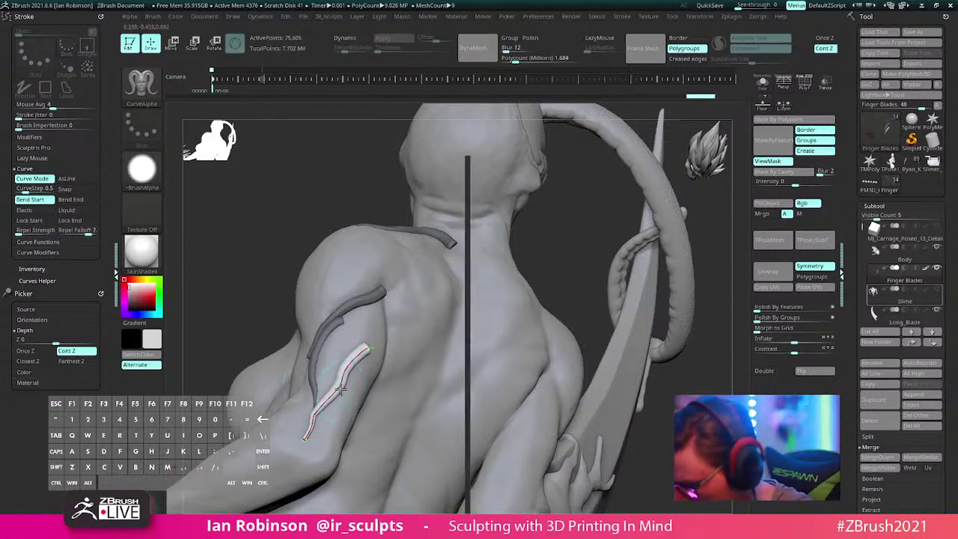
drag(313, 415, 317, 417)
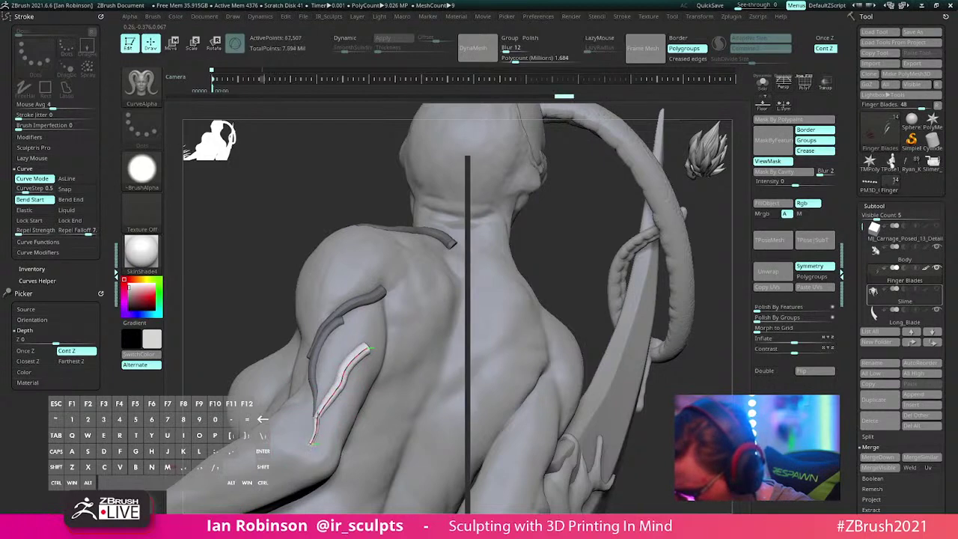
Step: Extend the strand on the back of the upper arm upward to meet the end of the rear shoulder strand
right_drag(330, 264, 423, 327)
drag(423, 328, 404, 325)
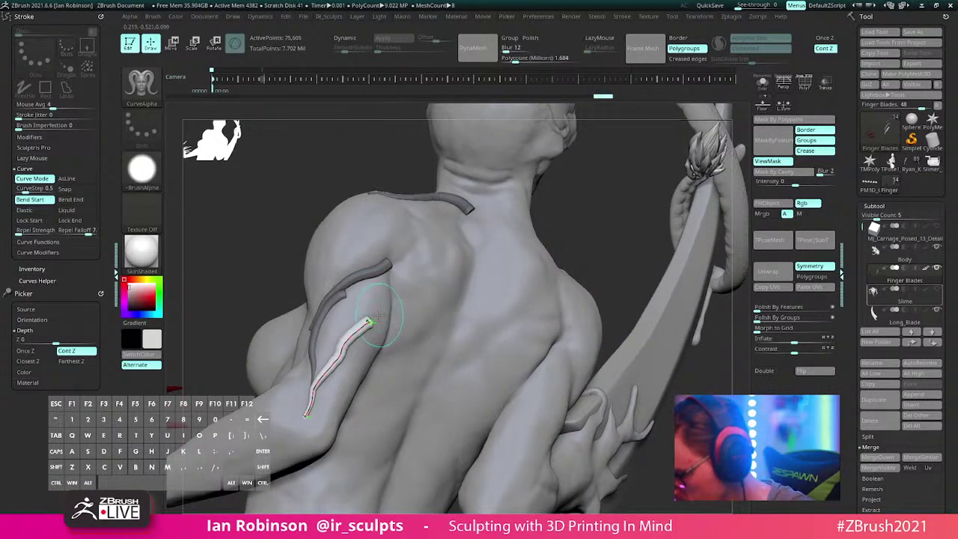
key(ctrl+z)
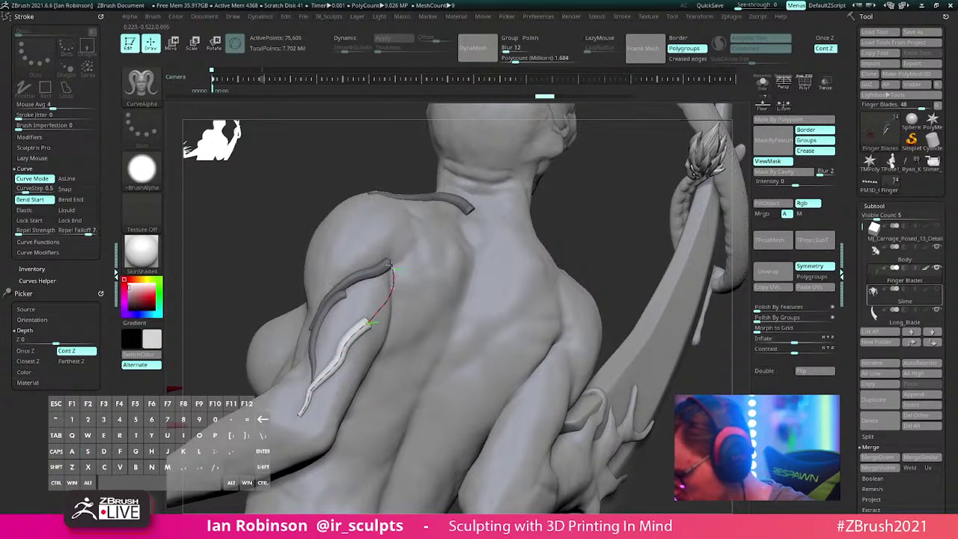
drag(390, 265, 392, 262)
right_drag(427, 278, 394, 266)
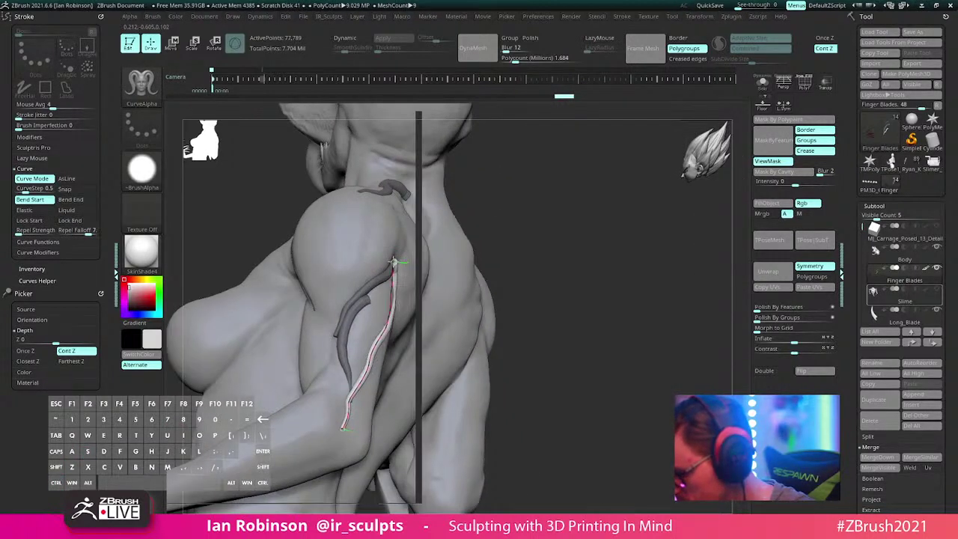
Step: Try a curve strand across the upper chest above the breast toward the armpit
mouse_move(449, 284)
right_down()
mouse_move(408, 276)
mouse_move(367, 301)
mouse_move(481, 296)
mouse_move(519, 312)
mouse_move(480, 234)
mouse_move(509, 238)
mouse_move(501, 240)
mouse_move(505, 221)
mouse_move(504, 239)
mouse_move(483, 250)
right_up()
click(337, 325)
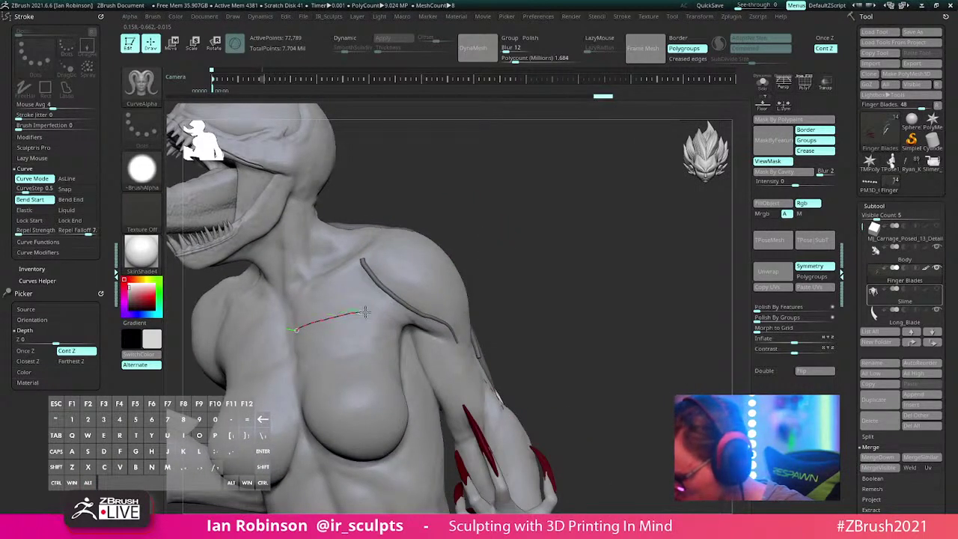
drag(387, 314, 389, 314)
mouse_move(531, 252)
right_down()
mouse_move(560, 250)
mouse_move(486, 226)
mouse_move(454, 175)
mouse_move(473, 241)
right_up()
key(ctrl+z)
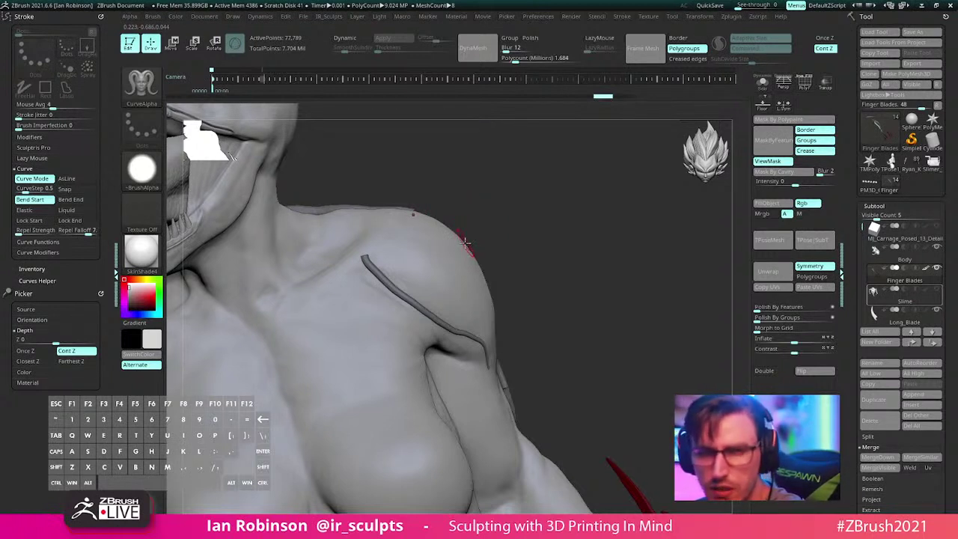
Step: Draw a curve strand from the front of the armpit across the upper chest, tapering toward the sternum
mouse_move(464, 229)
mouse_down()
mouse_move(449, 240)
mouse_move(481, 217)
mouse_move(419, 291)
mouse_up()
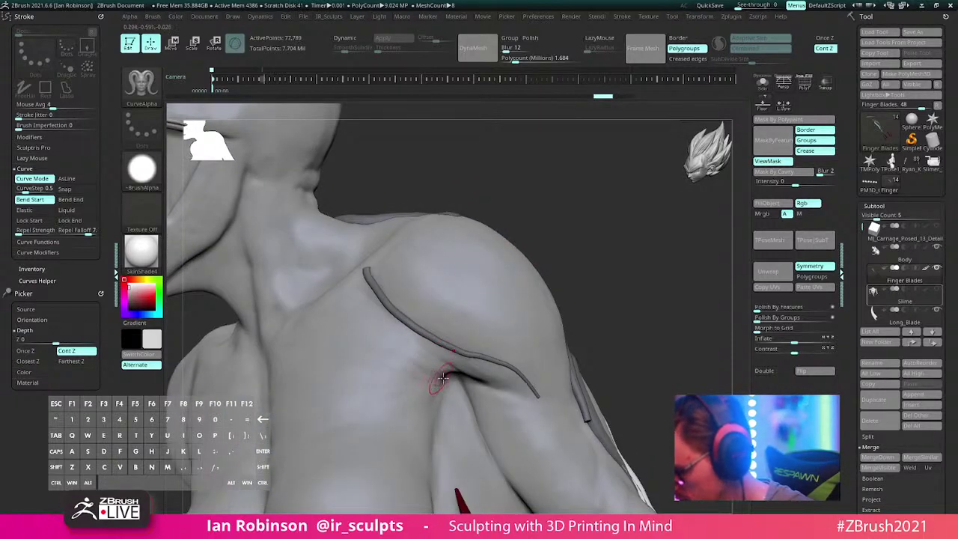
drag(408, 372, 259, 381)
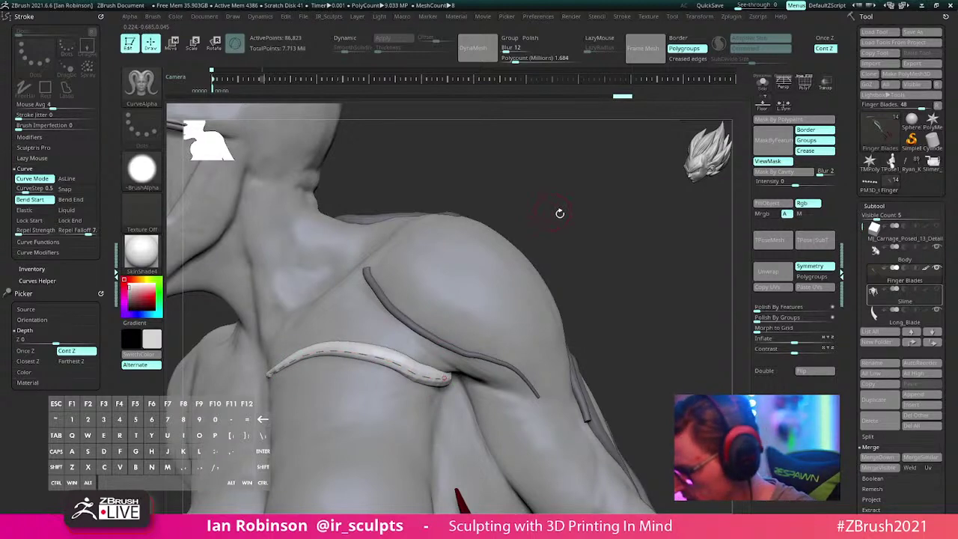
mouse_move(560, 213)
mouse_down()
mouse_move(561, 226)
mouse_move(569, 223)
mouse_up()
drag(456, 374, 456, 373)
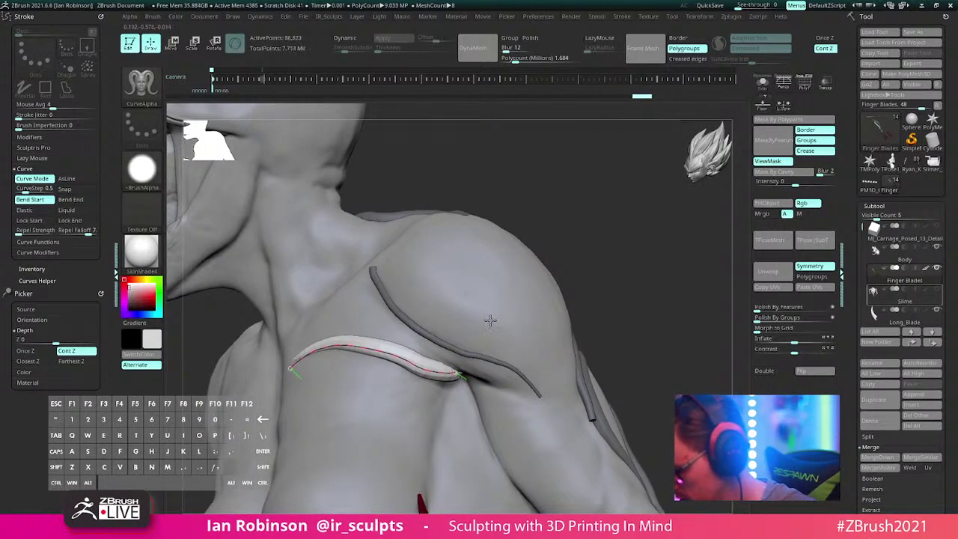
alt+drag(575, 241, 613, 262)
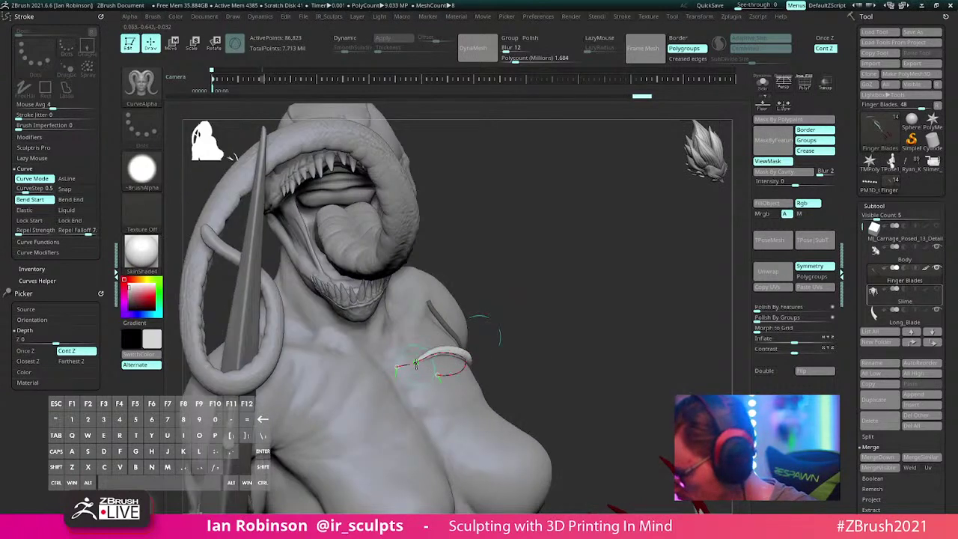
Step: Reshape the upper chest strand so it arcs from the armpit crease and its thin inner end reaches toward the sternum
drag(416, 364, 420, 360)
drag(512, 287, 464, 360)
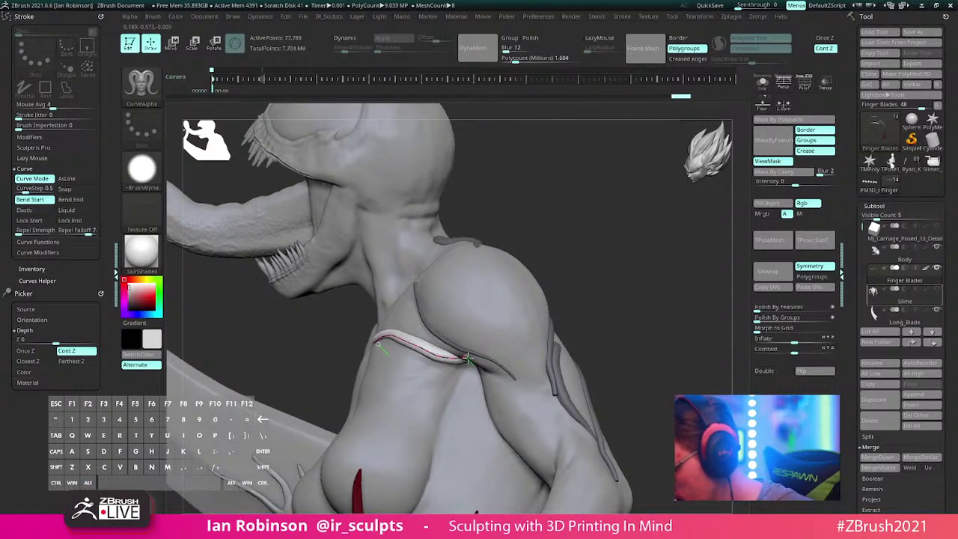
drag(547, 254, 586, 257)
click(434, 324)
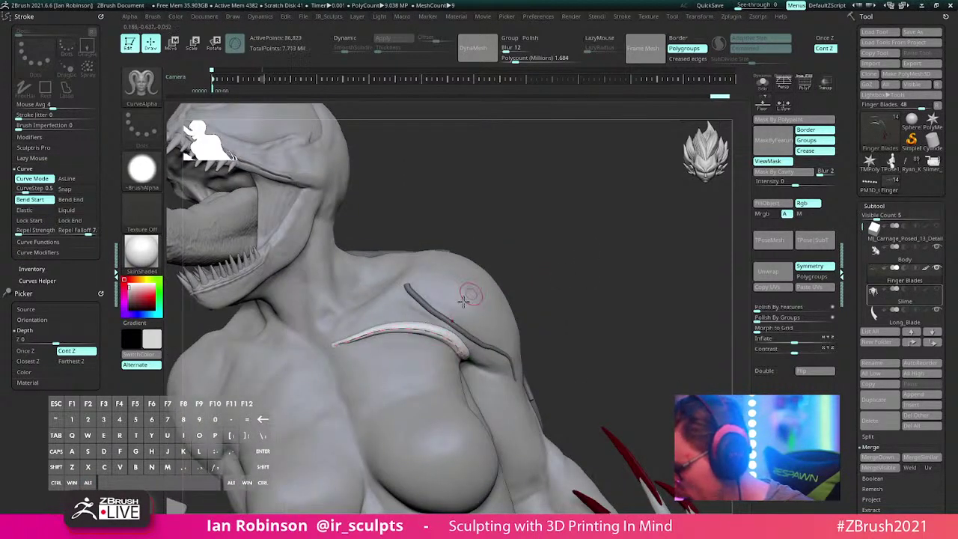
click(415, 324)
drag(500, 271, 544, 271)
click(379, 334)
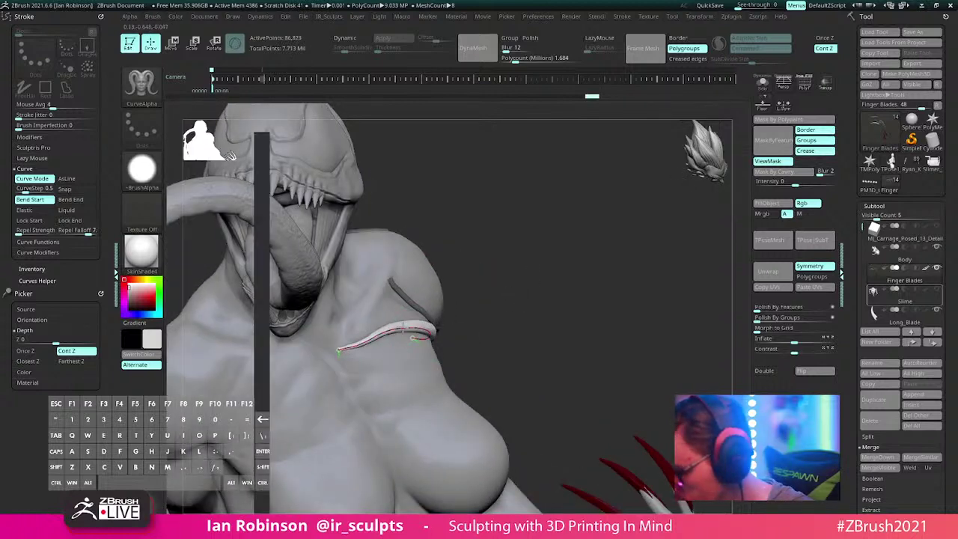
mouse_move(518, 238)
mouse_down()
mouse_move(497, 235)
mouse_move(541, 241)
mouse_move(498, 252)
mouse_move(545, 252)
mouse_move(537, 246)
mouse_up()
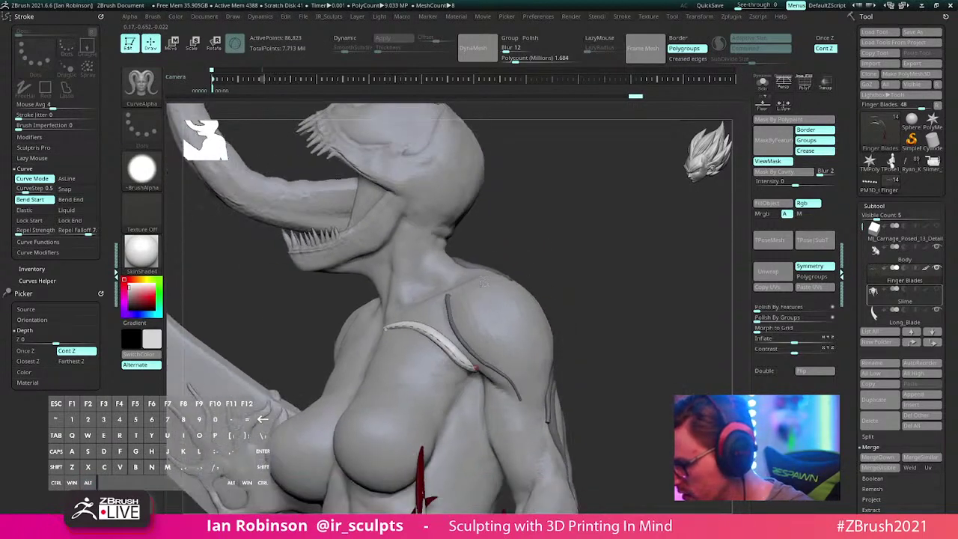
drag(457, 233, 471, 222)
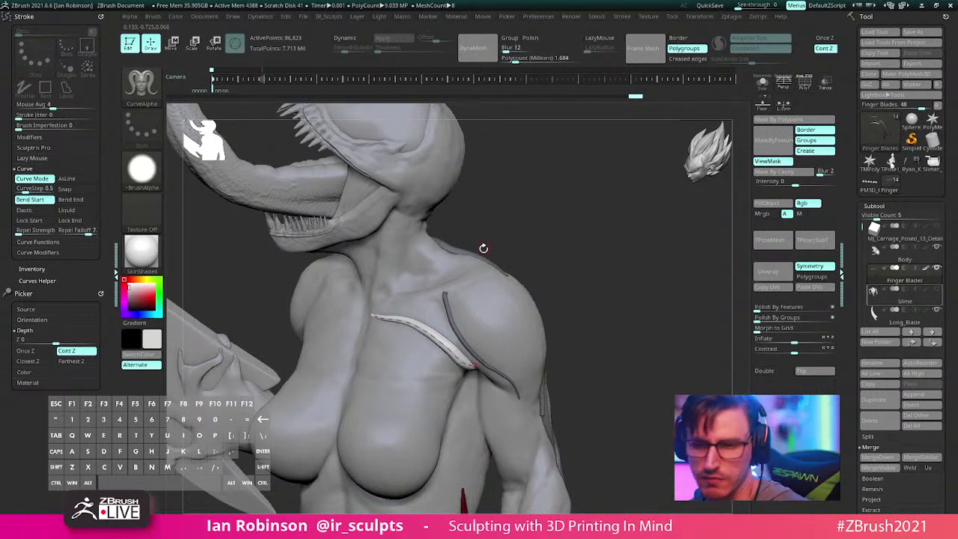
drag(471, 232, 472, 251)
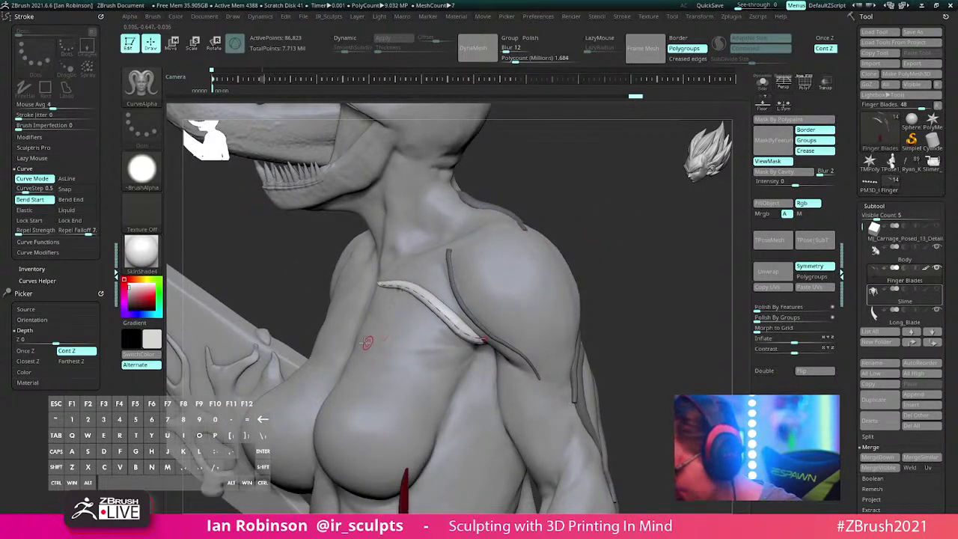
Step: Draw a second, shorter curve strand below the upper chest strand, between the armpit and the top of the breast
drag(485, 338, 491, 337)
drag(618, 251, 667, 263)
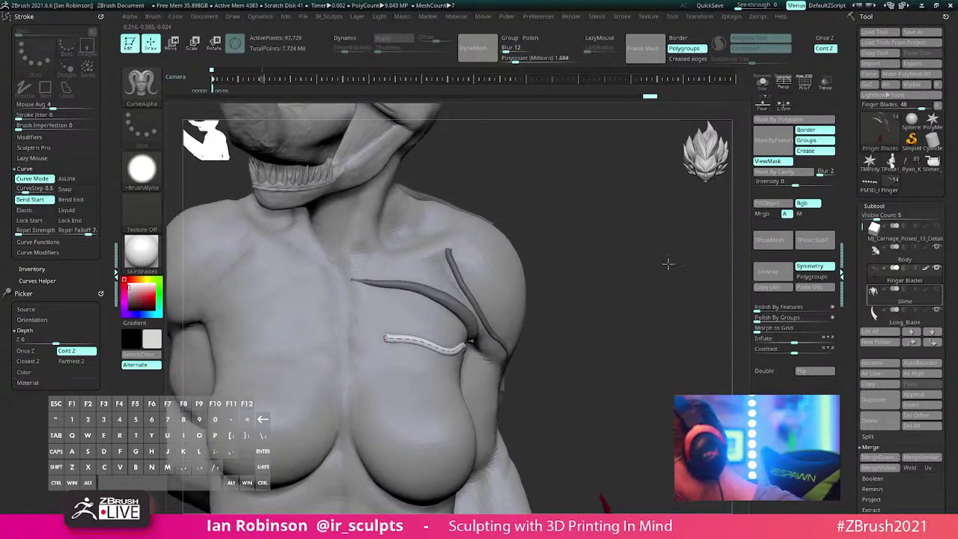
mouse_move(596, 240)
alt+mouse_down()
mouse_move(570, 219)
mouse_move(614, 261)
mouse_move(610, 229)
mouse_move(603, 236)
mouse_move(658, 278)
mouse_move(515, 311)
alt+mouse_up()
click(461, 300)
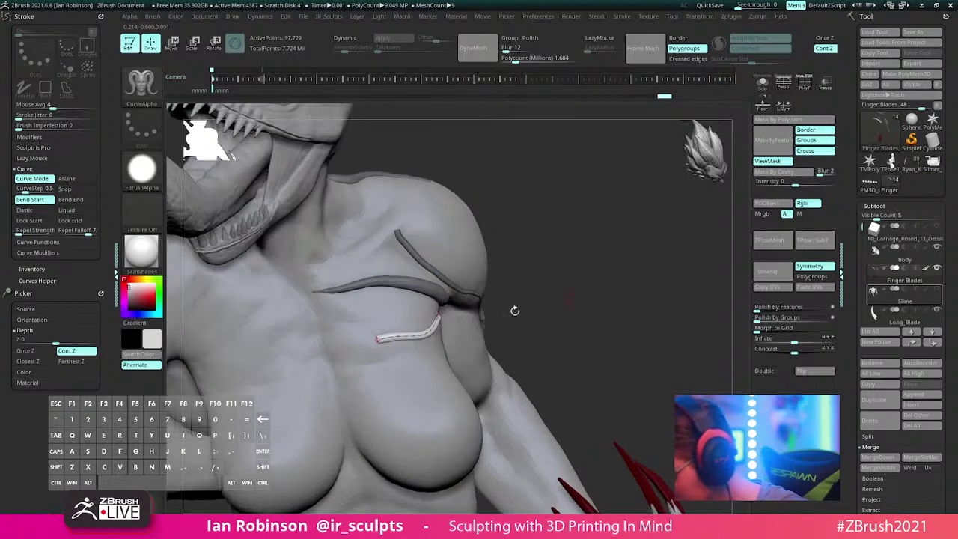
Step: Pull the lower chest strand's outer end up to join the upper chest strand at the armpit
drag(439, 313, 438, 291)
drag(573, 245, 556, 223)
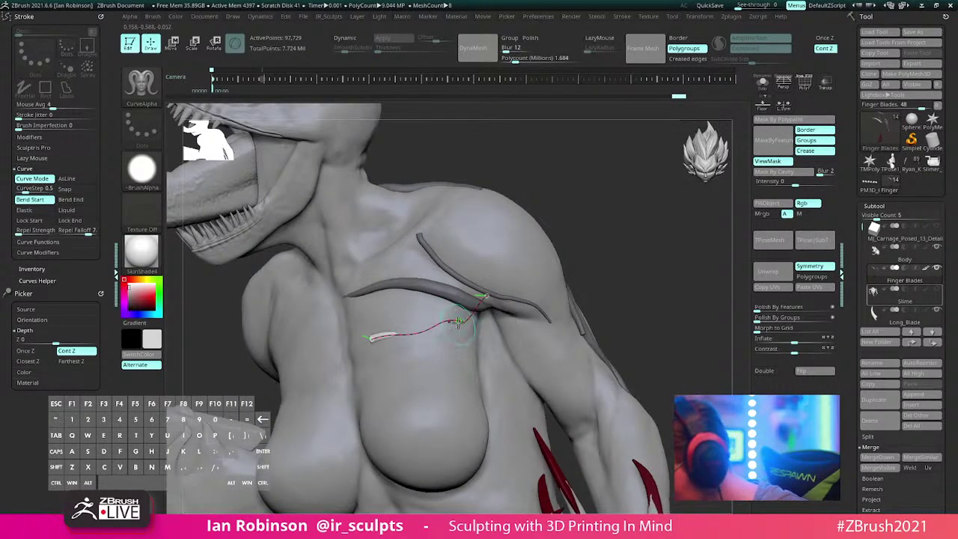
right_drag(481, 313, 504, 297)
drag(498, 303, 468, 318)
key(ctrl+z)
mouse_move(599, 216)
mouse_down()
mouse_move(583, 208)
mouse_move(641, 220)
mouse_move(622, 204)
mouse_up()
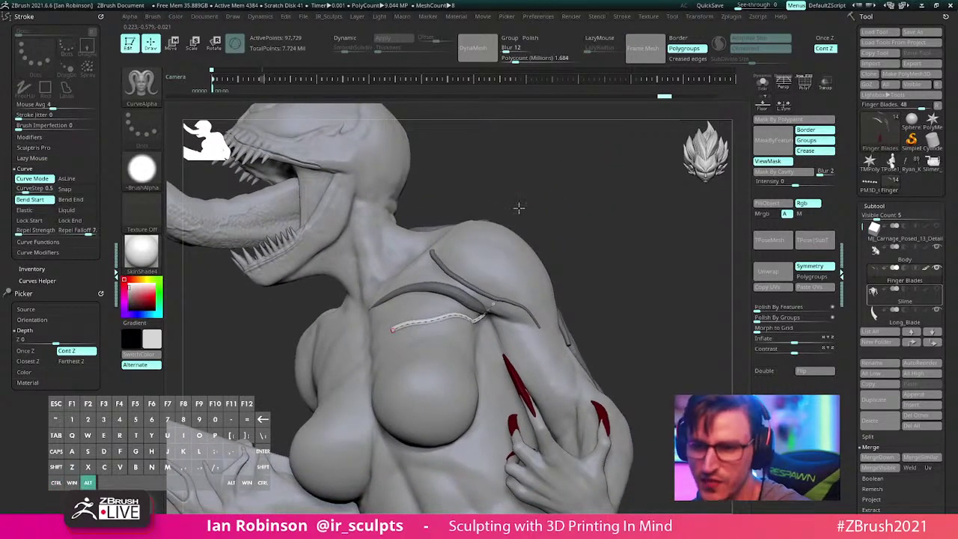
Step: Draw a short arched curve strand branching from the lower chest strand inward toward the sternum
drag(544, 174, 511, 236)
alt+right_drag(512, 259, 485, 246)
drag(486, 245, 551, 252)
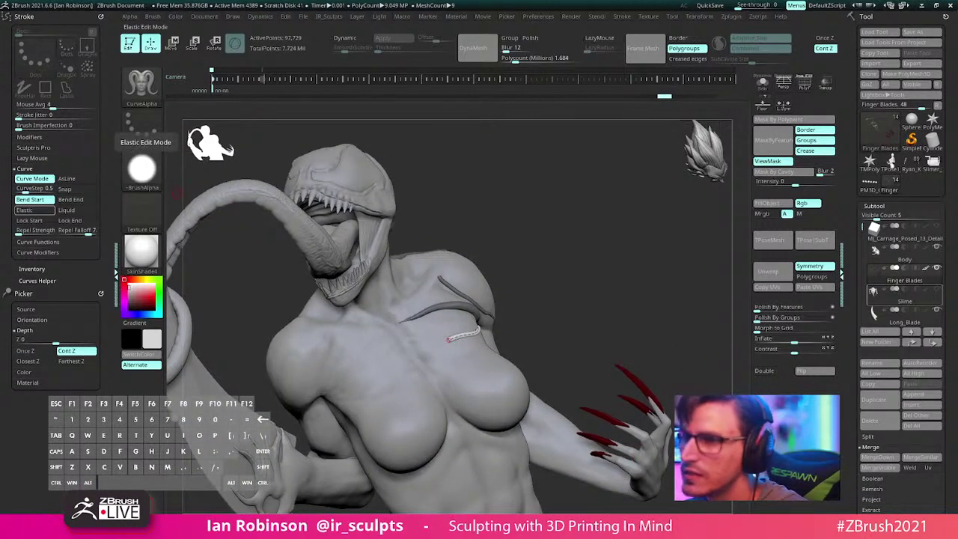
drag(604, 261, 586, 216)
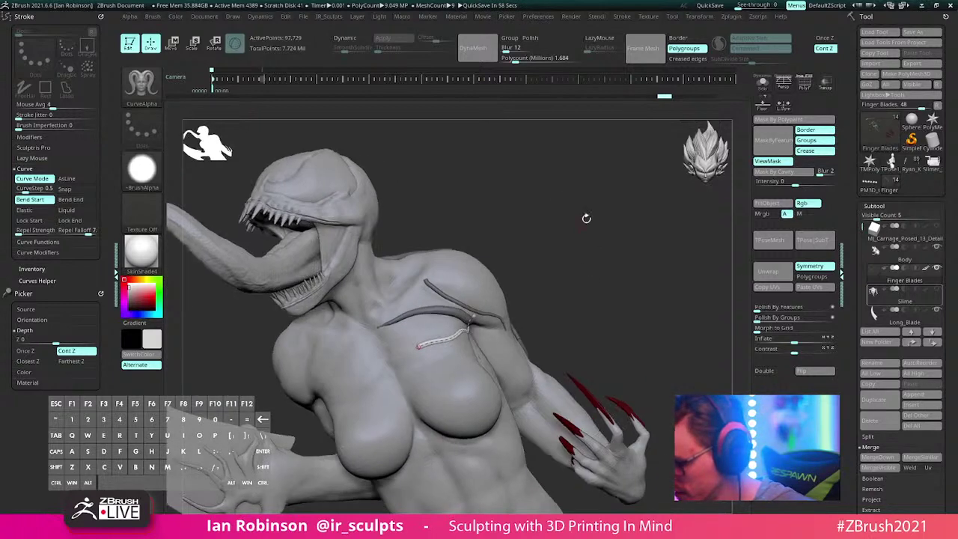
drag(441, 341, 443, 345)
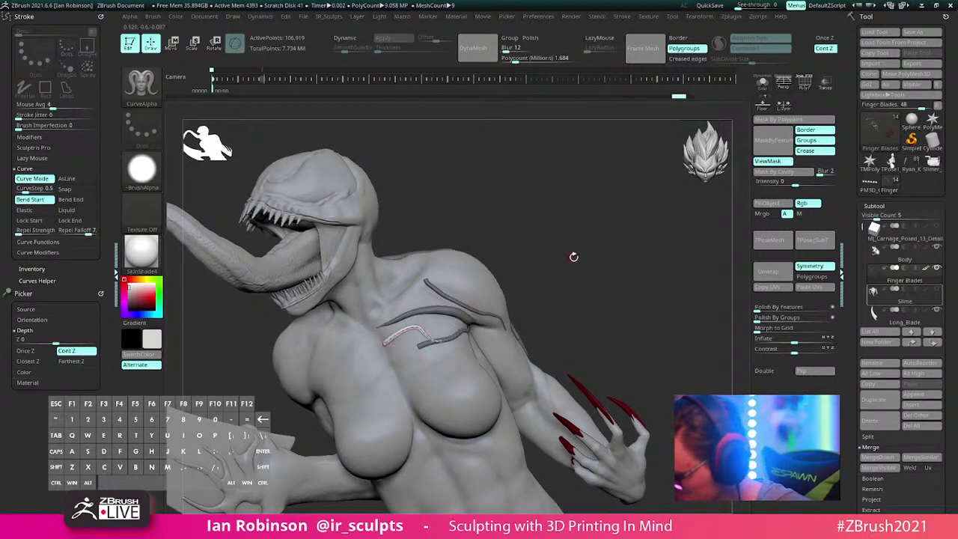
Step: Redraw the arched branch off the lower chest strand so its thin inner end sweeps farther toward the sternum
mouse_move(573, 257)
mouse_down()
mouse_move(530, 262)
mouse_move(627, 220)
mouse_move(419, 338)
mouse_up()
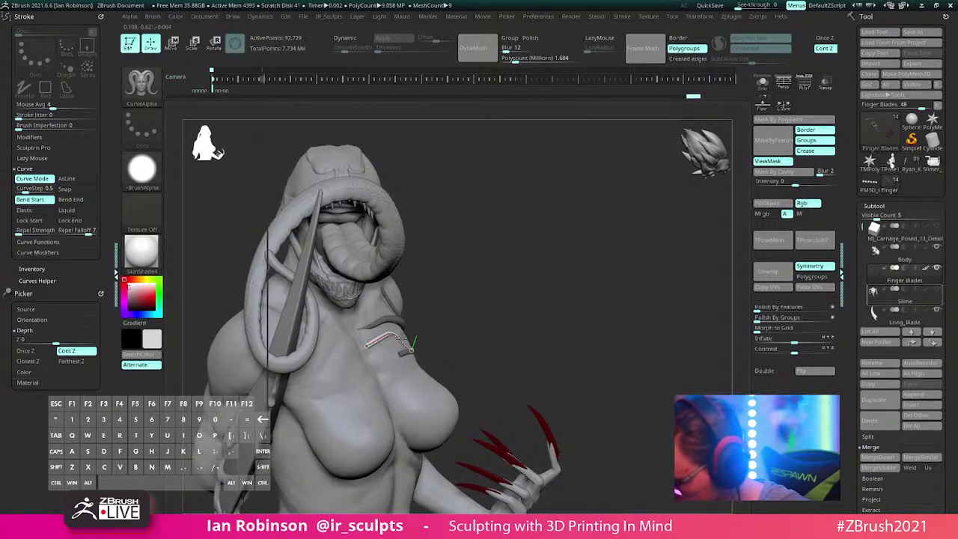
drag(552, 261, 420, 352)
key(ctrl)
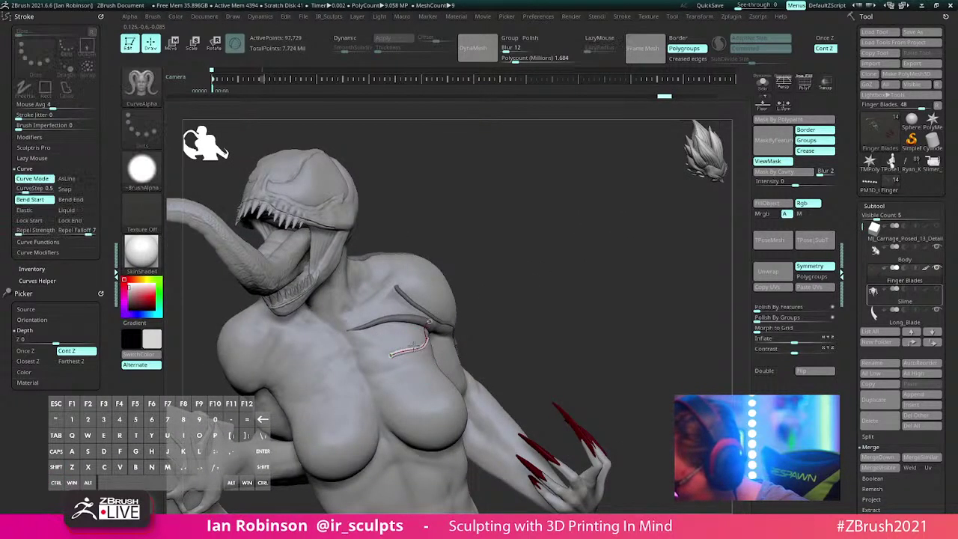
click(415, 348)
key(ctrl+z)
key(ctrl+z)
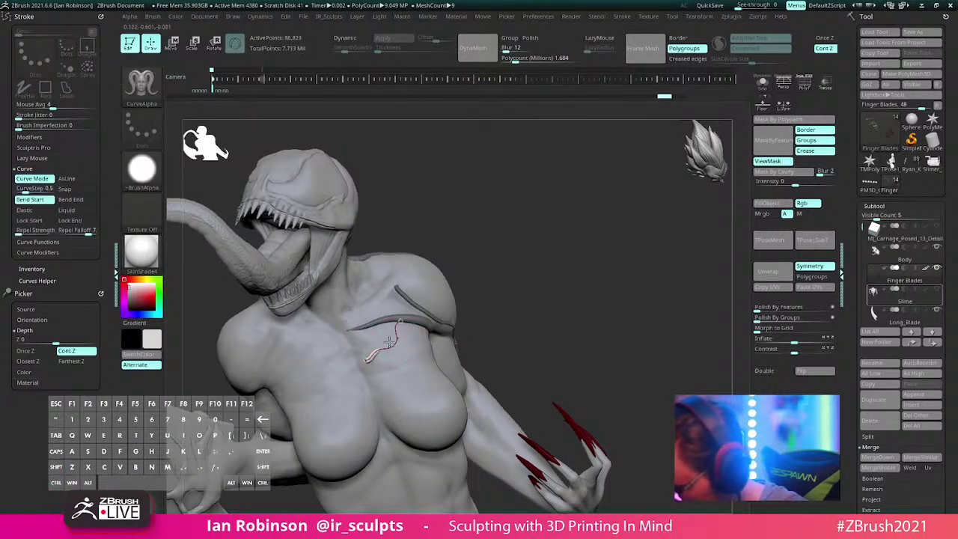
key(ctrl+shift+z)
alt+drag(527, 254, 526, 322)
mouse_move(460, 317)
mouse_down()
mouse_move(379, 332)
mouse_move(301, 306)
mouse_up()
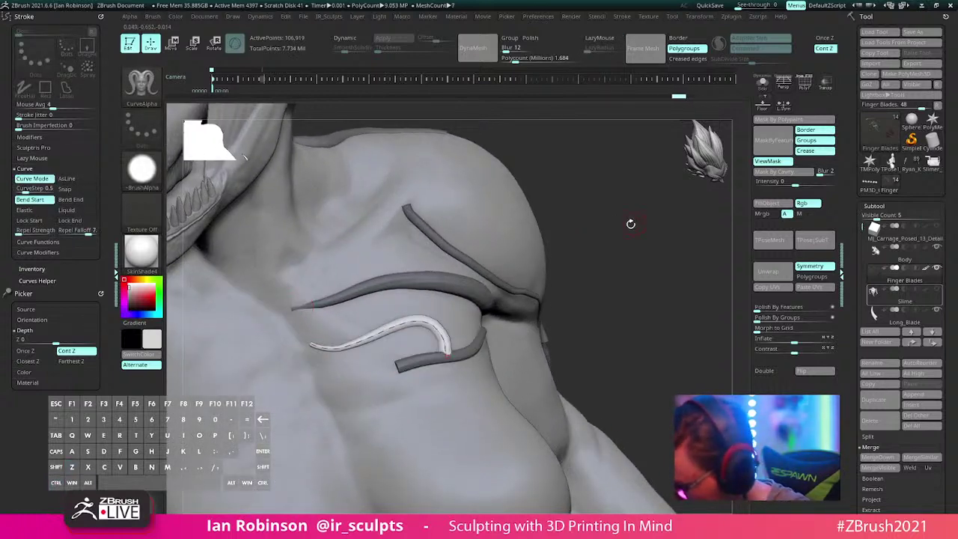
Step: Browse the material library and look up the option for saving the user interface configuration
drag(630, 223, 577, 252)
alt+right_drag(476, 341, 554, 374)
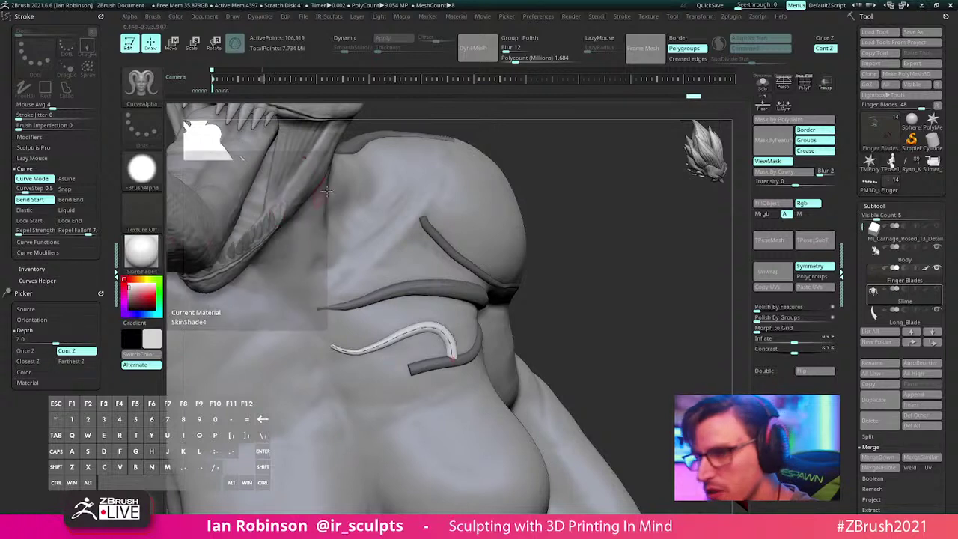
click(141, 85)
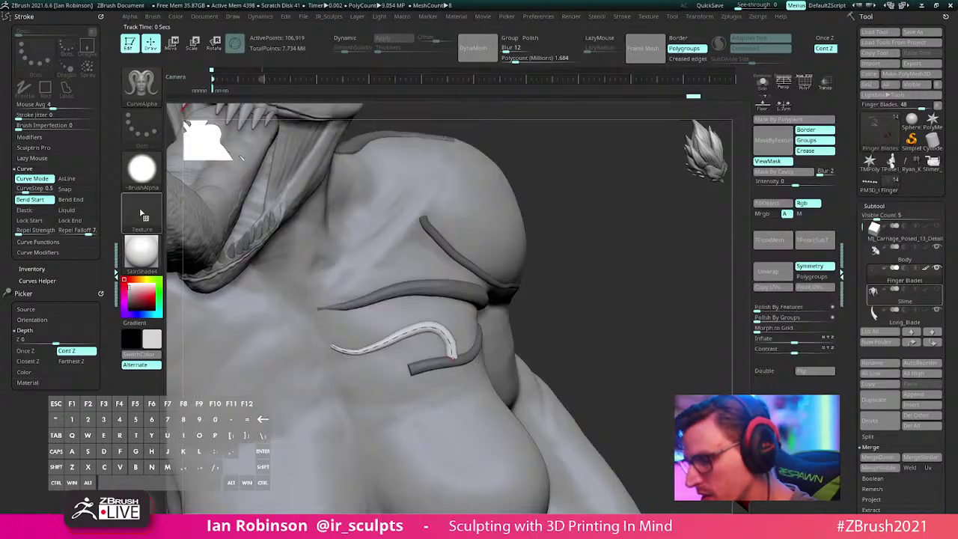
click(141, 253)
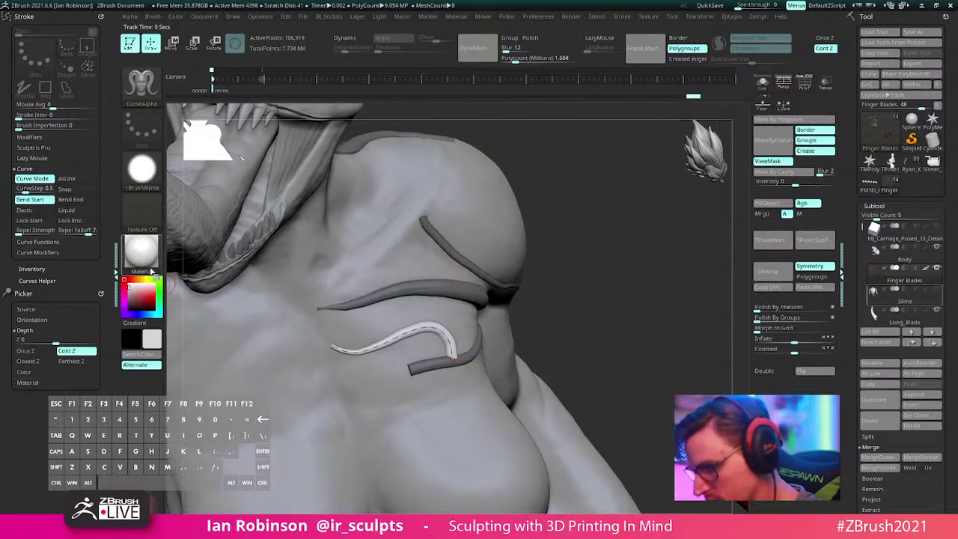
click(142, 251)
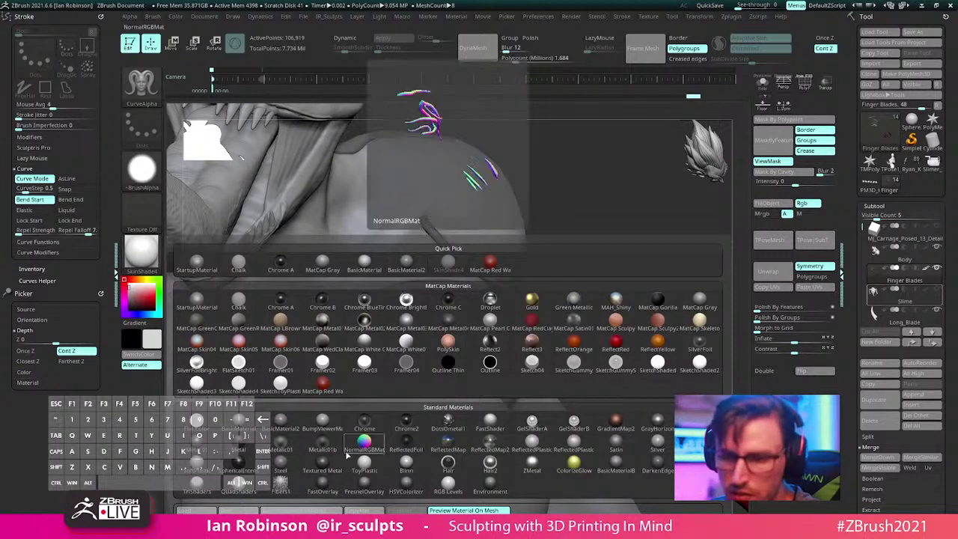
click(537, 16)
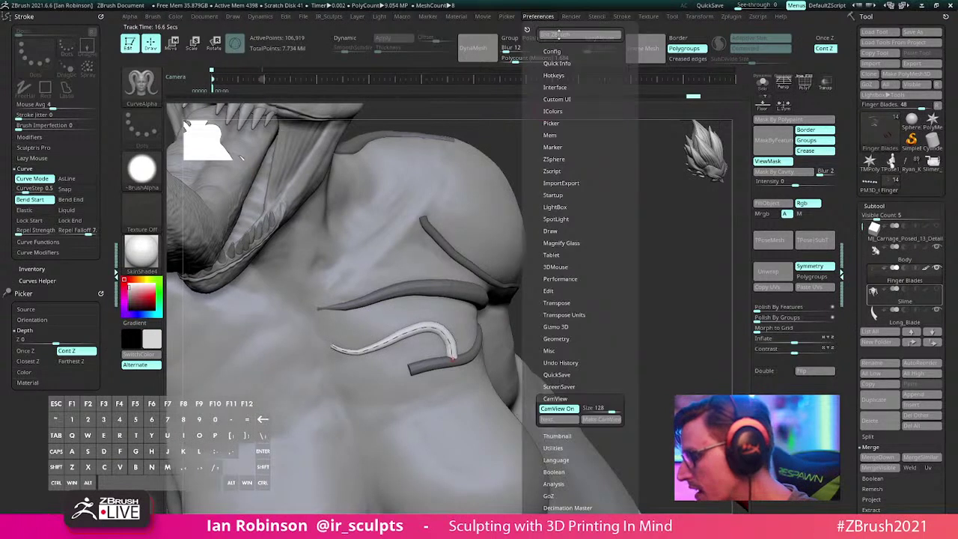
click(553, 50)
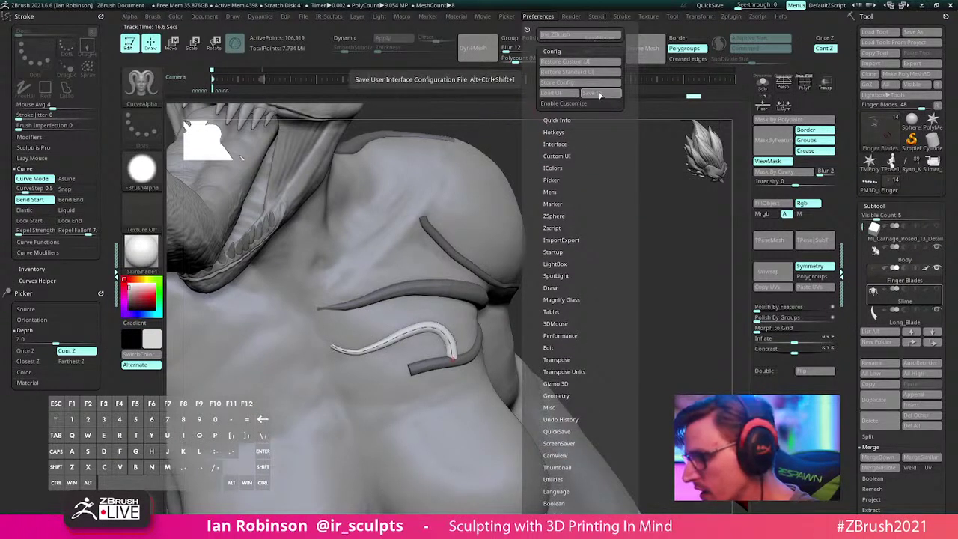
click(141, 251)
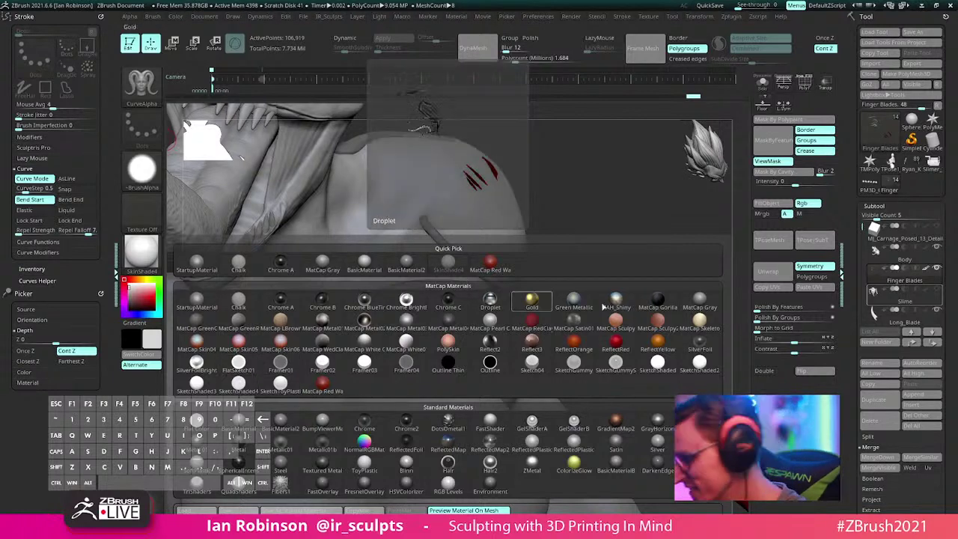
drag(659, 225, 529, 165)
alt+right_drag(516, 280, 541, 222)
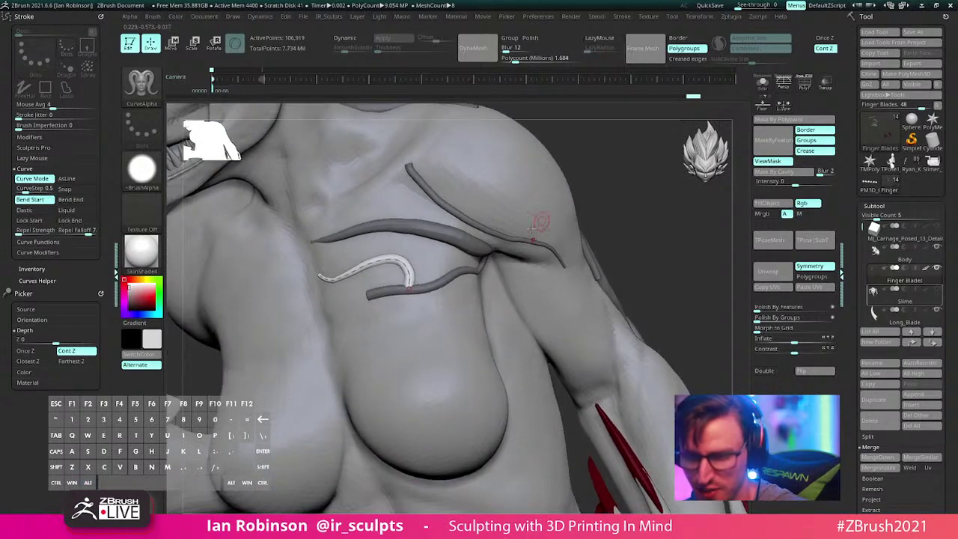
right_drag(442, 321, 426, 326)
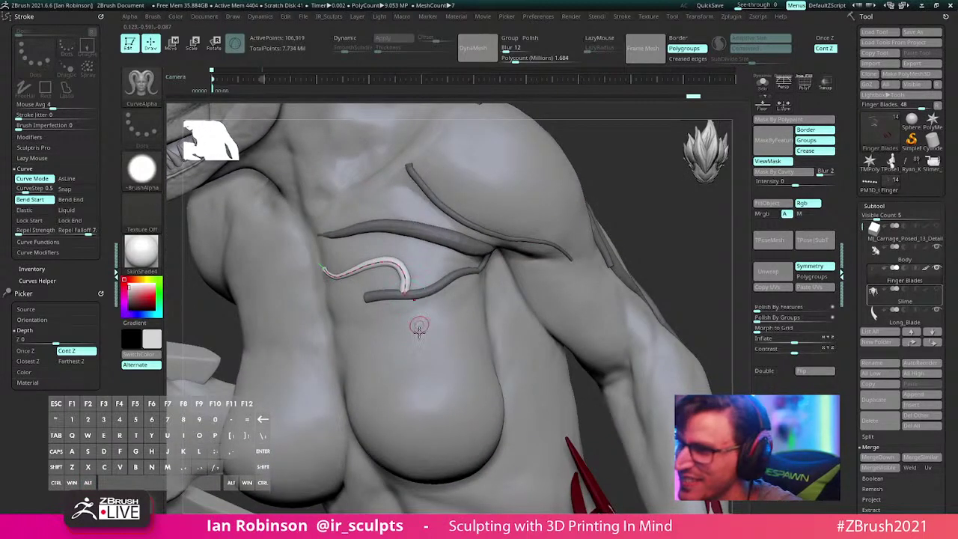
mouse_move(344, 365)
mouse_down()
mouse_move(415, 336)
mouse_move(449, 278)
mouse_up()
drag(652, 223, 641, 240)
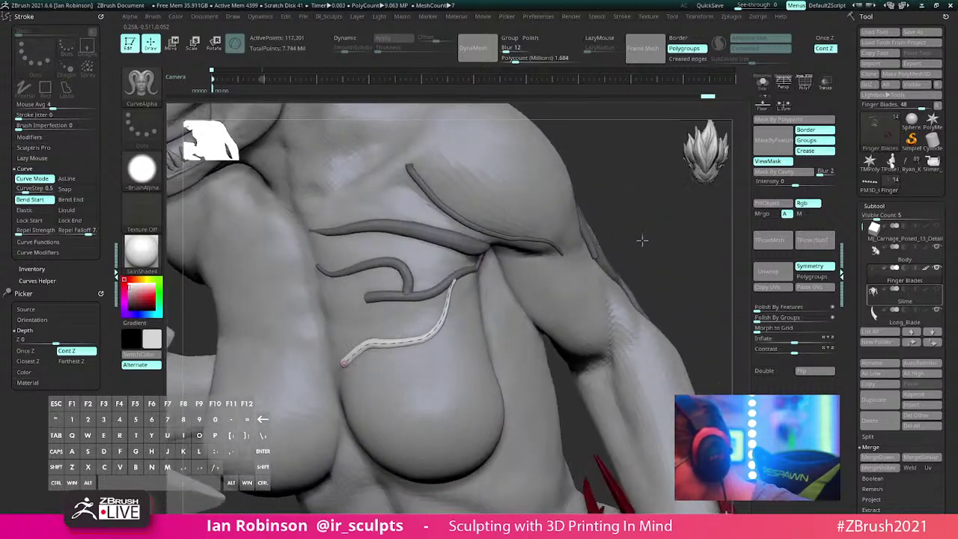
key(ctrl+z)
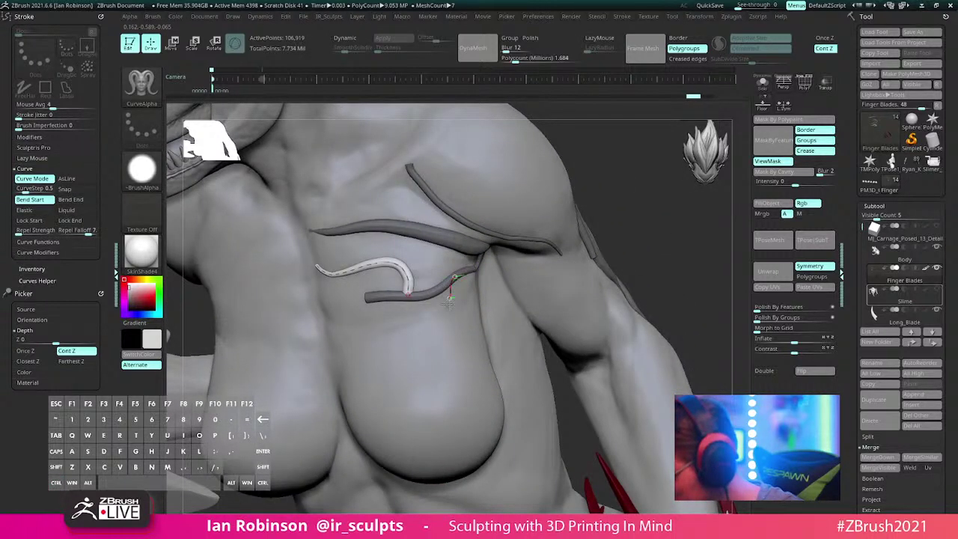
Step: Draw a long curve strand from the lower chest strand's outer part down across the top of the breast toward the sternum
drag(415, 345, 346, 357)
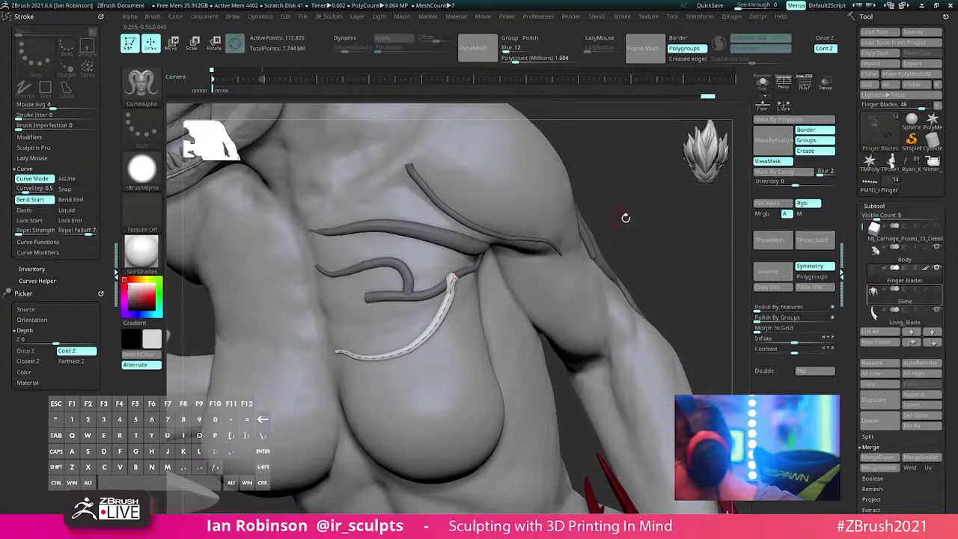
drag(624, 214, 466, 285)
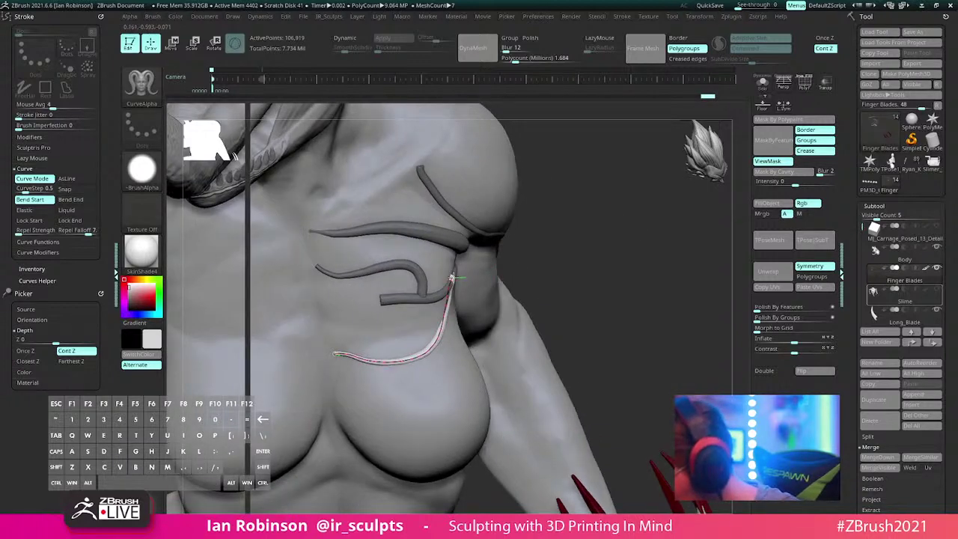
alt+drag(534, 195, 591, 265)
Step: Reshape the new breast strand so its middle sits higher on the breast and its outer bend moves toward the armpit
mouse_move(465, 305)
mouse_down()
mouse_move(458, 314)
mouse_move(432, 310)
mouse_up()
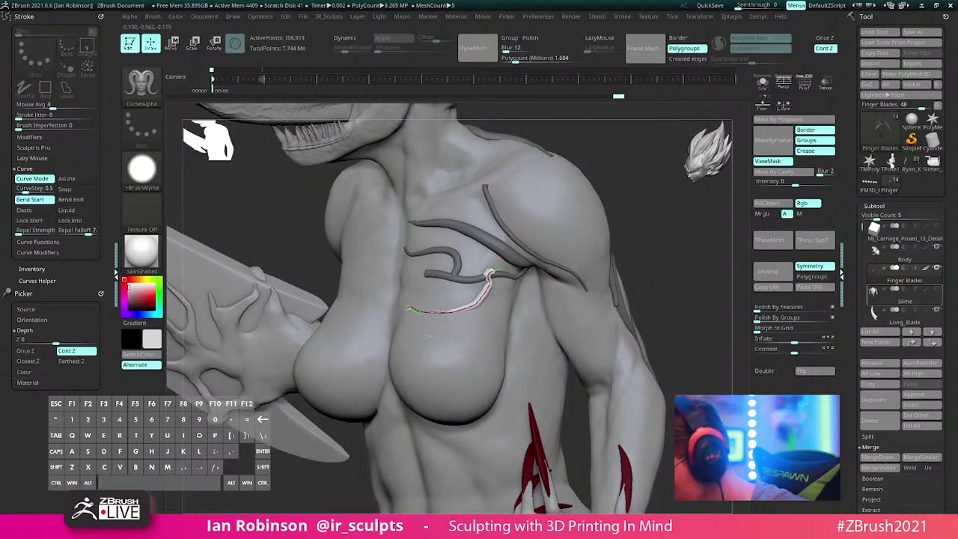
click(450, 308)
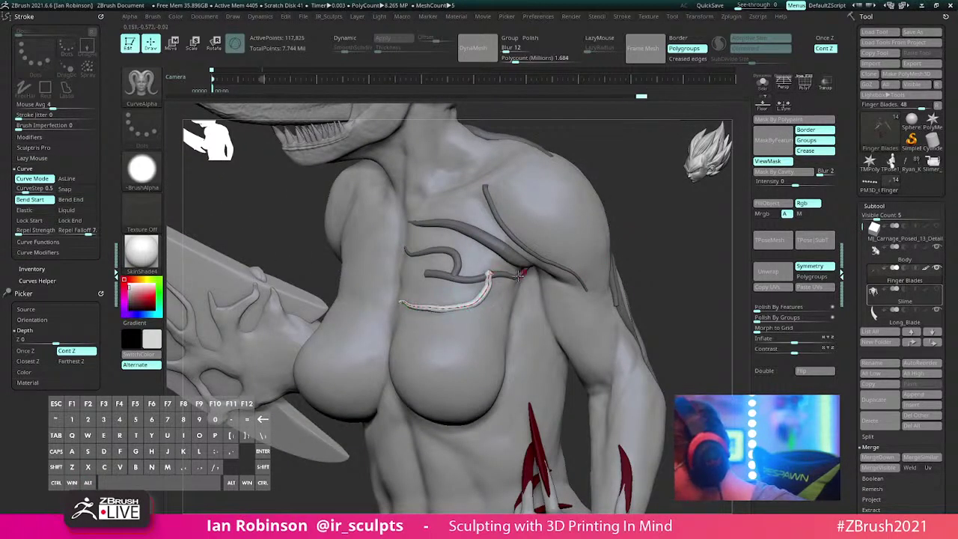
drag(485, 291, 491, 294)
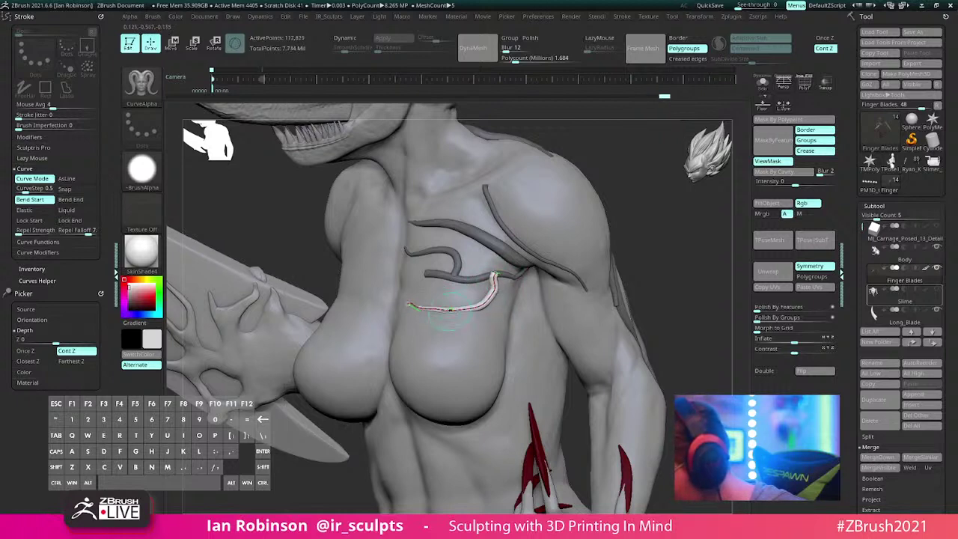
right_drag(492, 293, 442, 304)
click(439, 305)
drag(396, 306, 394, 302)
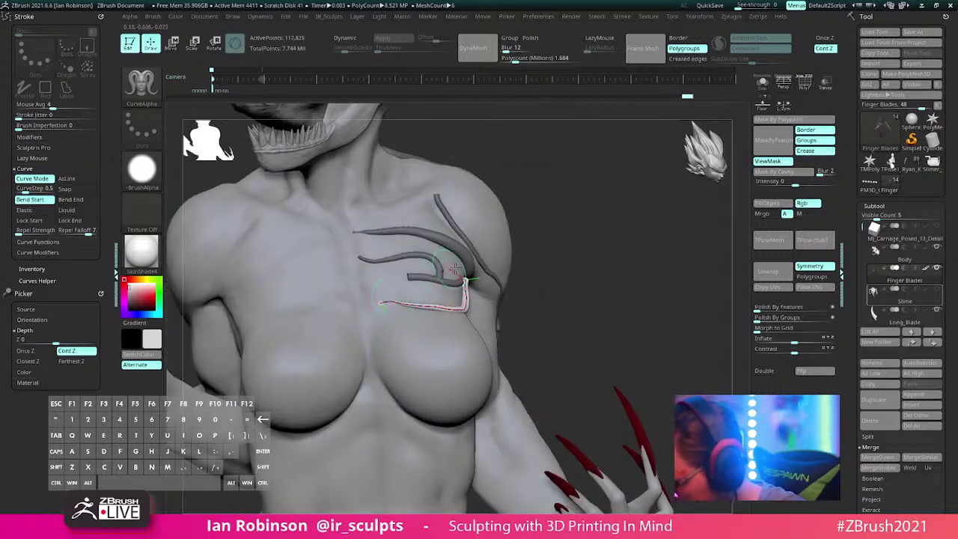
Step: Fit the breast strand's outer end against the lower chest strand near the armpit, checking it from the front and side
right_drag(395, 303, 440, 292)
alt+right_drag(579, 229, 507, 307)
right_drag(589, 254, 487, 276)
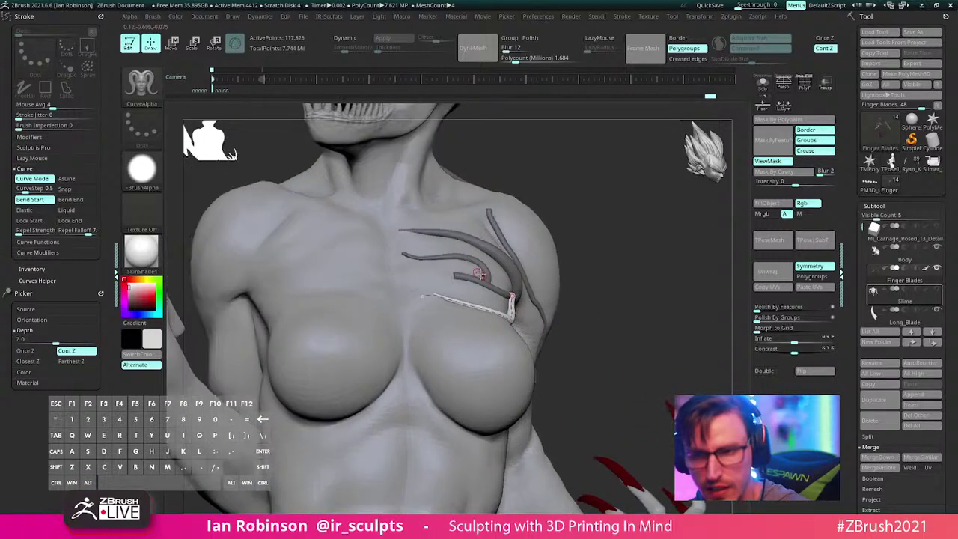
mouse_move(533, 256)
alt+right_down()
mouse_move(507, 250)
mouse_move(545, 248)
mouse_move(531, 257)
alt+right_up()
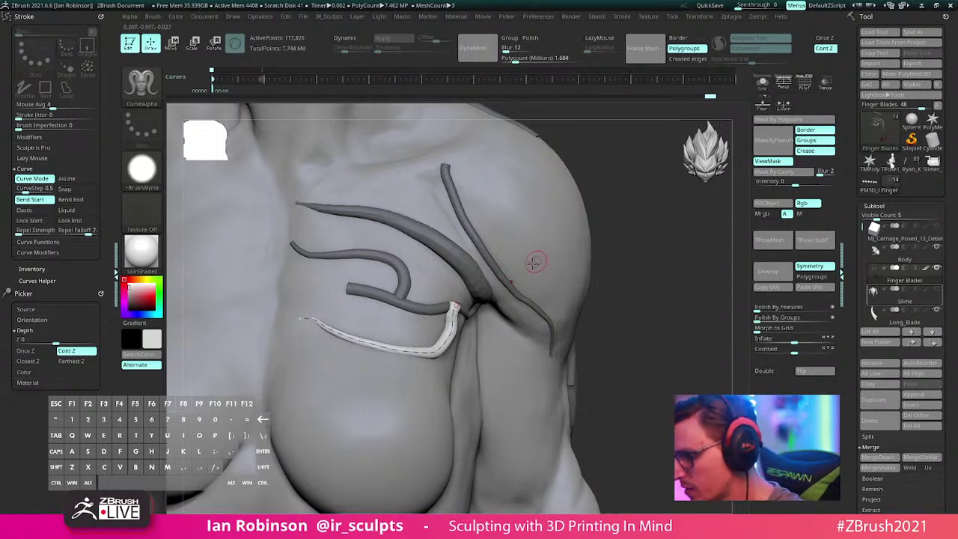
right_drag(497, 310, 498, 319)
click(473, 327)
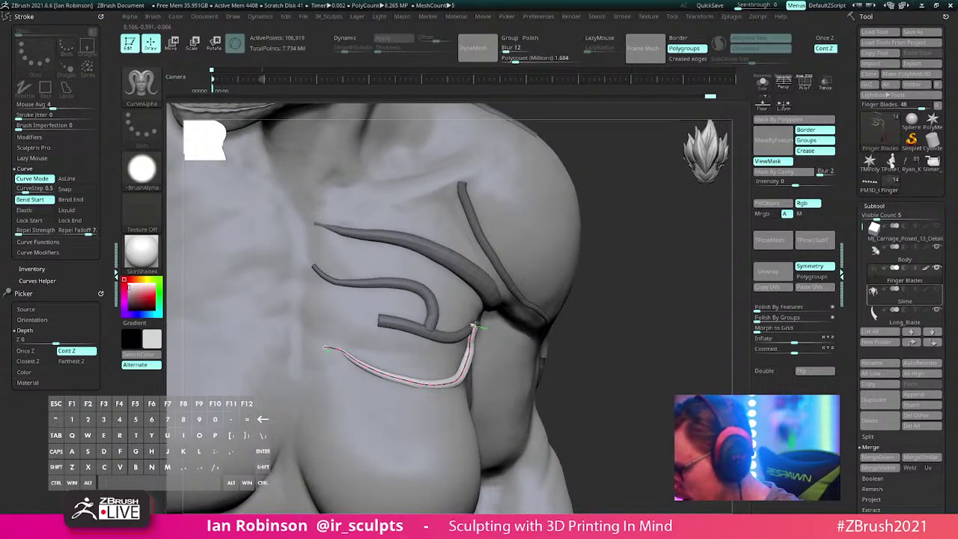
drag(633, 246, 404, 280)
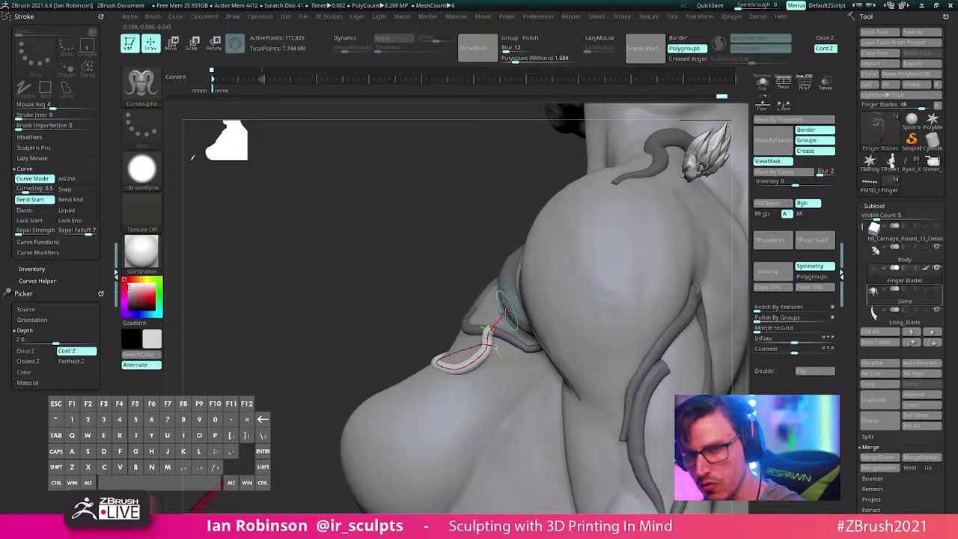
right_drag(508, 340, 577, 330)
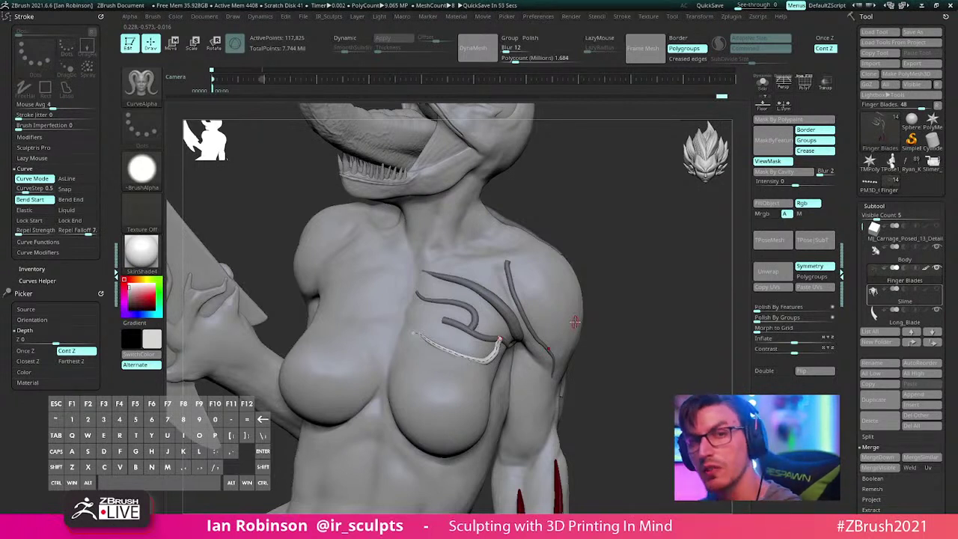
Step: Examine the DynaMesh settings in the strand subtool's geometry options, including Group, Polish, Blur and Resolution
click(876, 205)
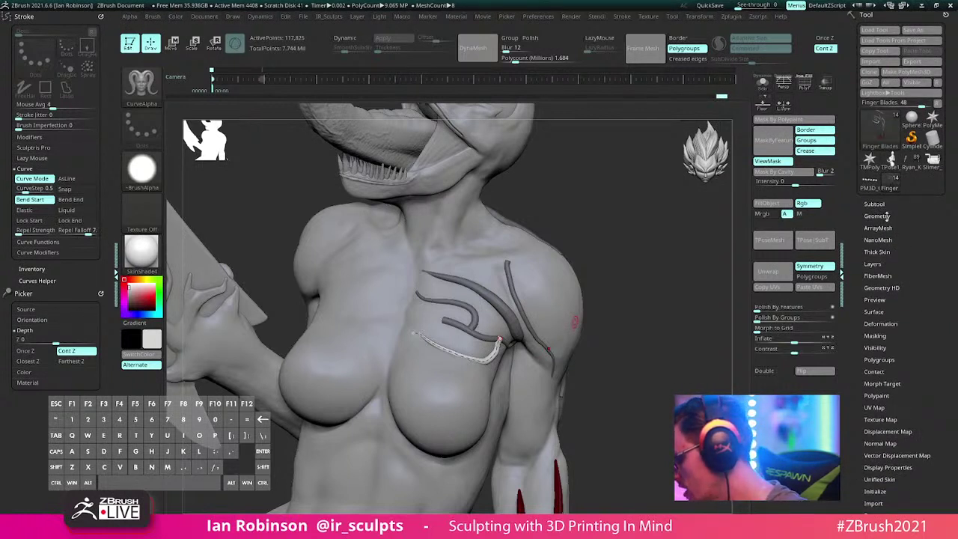
click(880, 217)
click(881, 362)
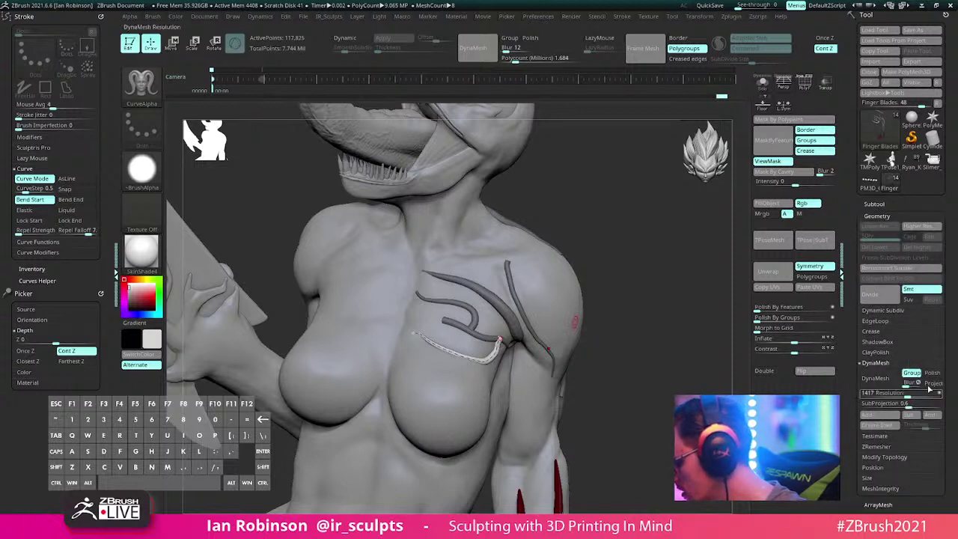
key(shift)
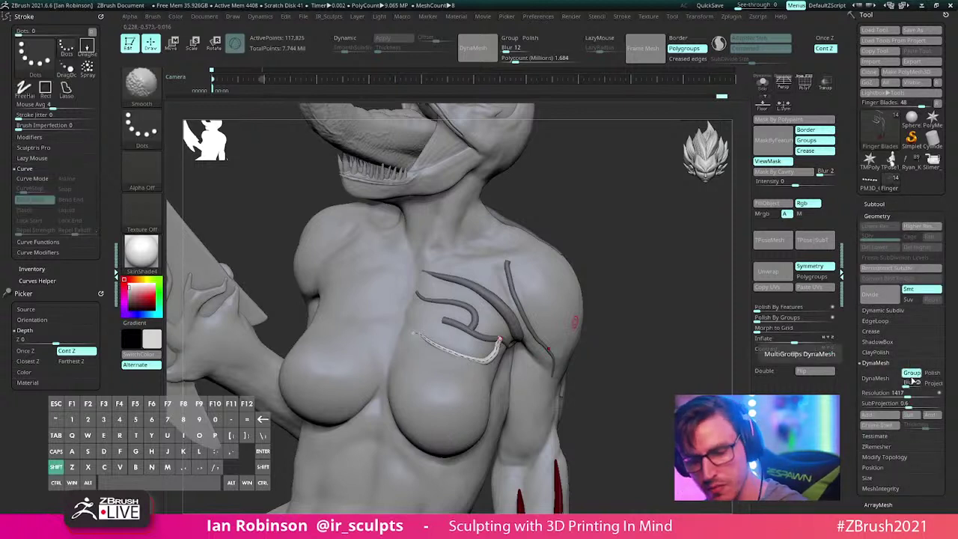
drag(957, 214, 951, 130)
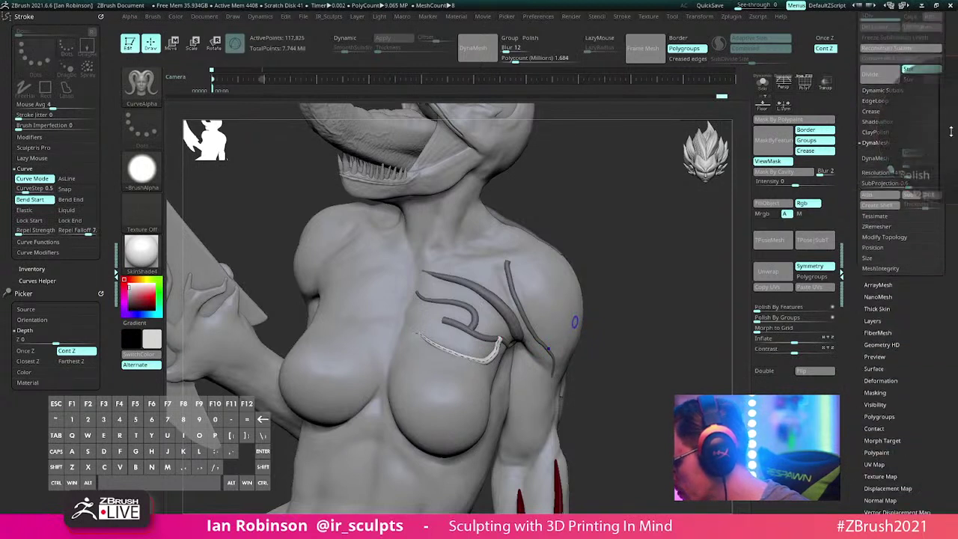
drag(906, 166, 900, 165)
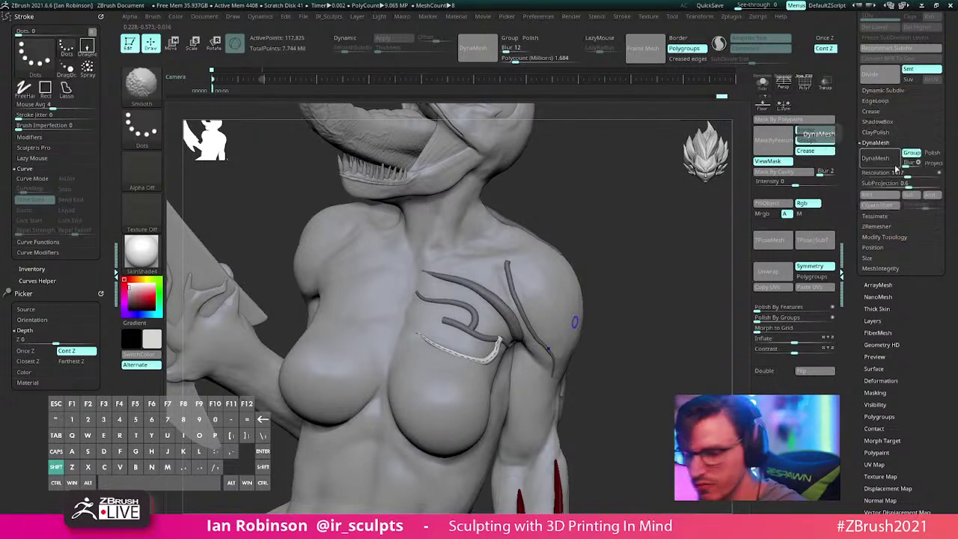
drag(622, 198, 615, 215)
right_drag(622, 249, 614, 265)
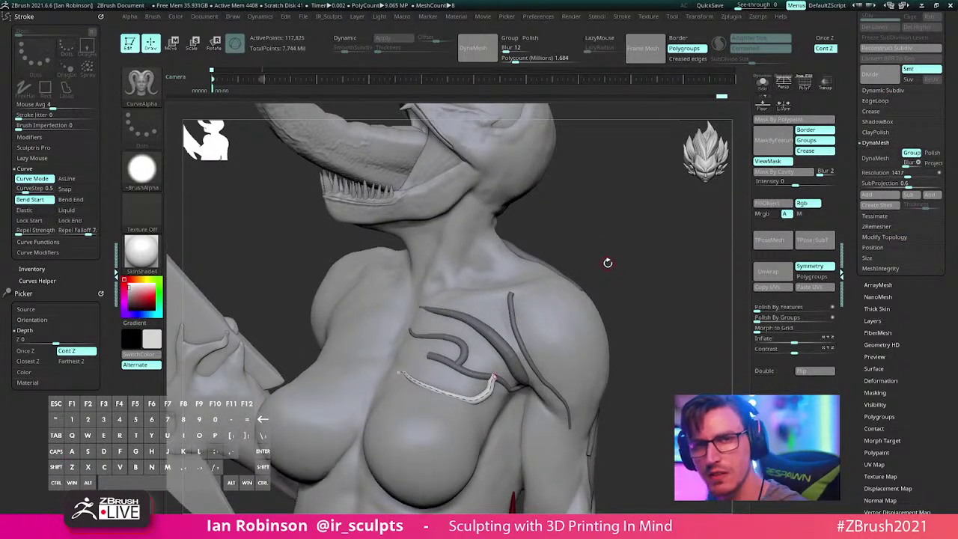
Step: Locate the Close Holes command among the geometry's Modify Topology options
click(731, 17)
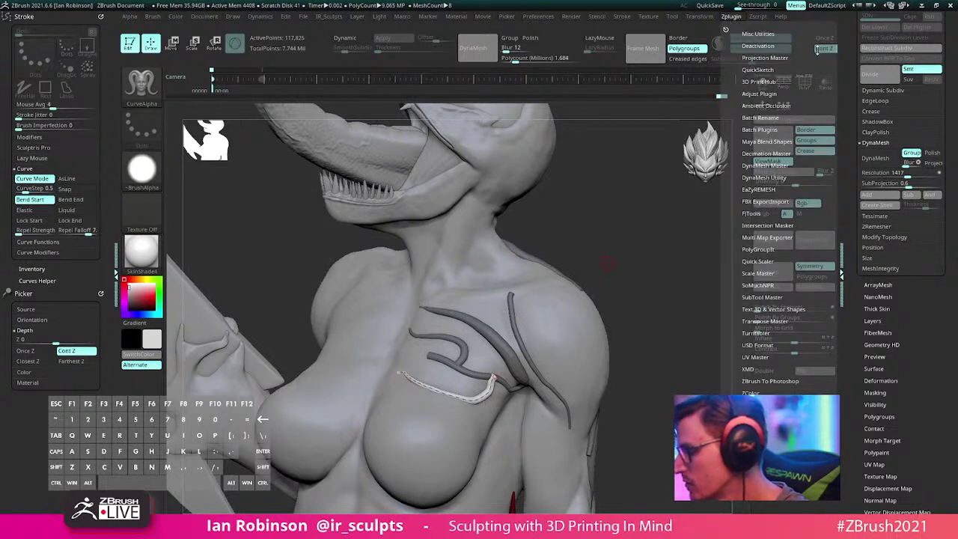
click(928, 237)
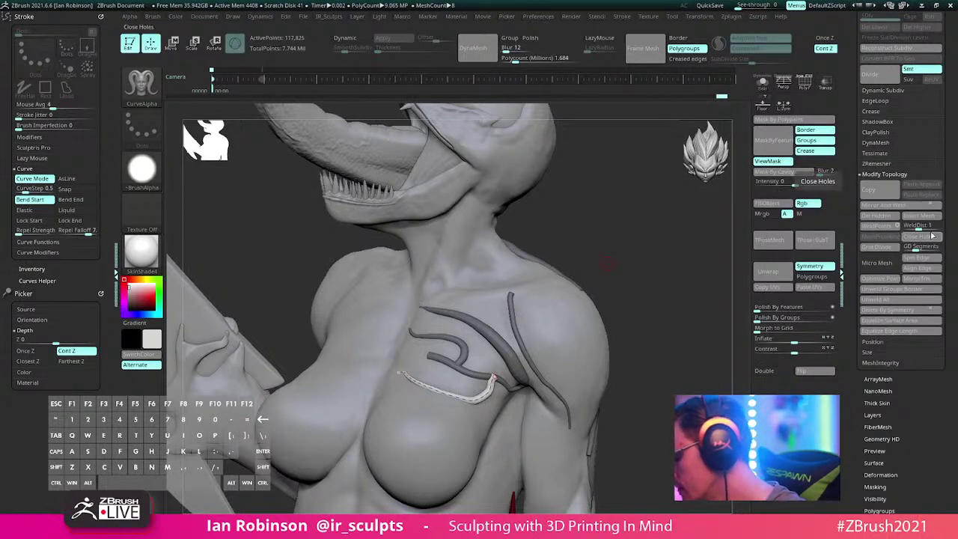
scroll(947, 224, down, 2)
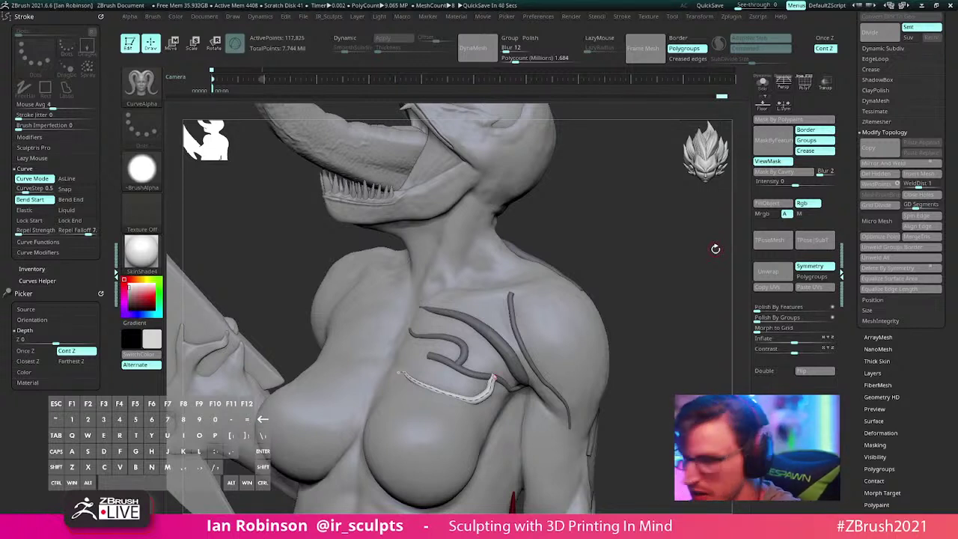
Step: Draw a wavy strand from the top of the shoulder down to the front shoulder strand and check its fit
drag(605, 220, 608, 239)
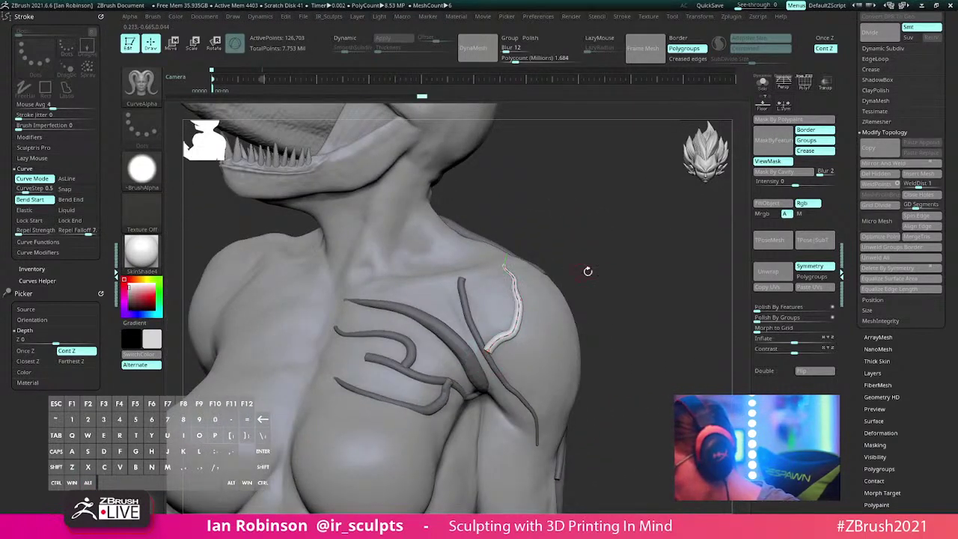
drag(588, 271, 554, 279)
click(509, 299)
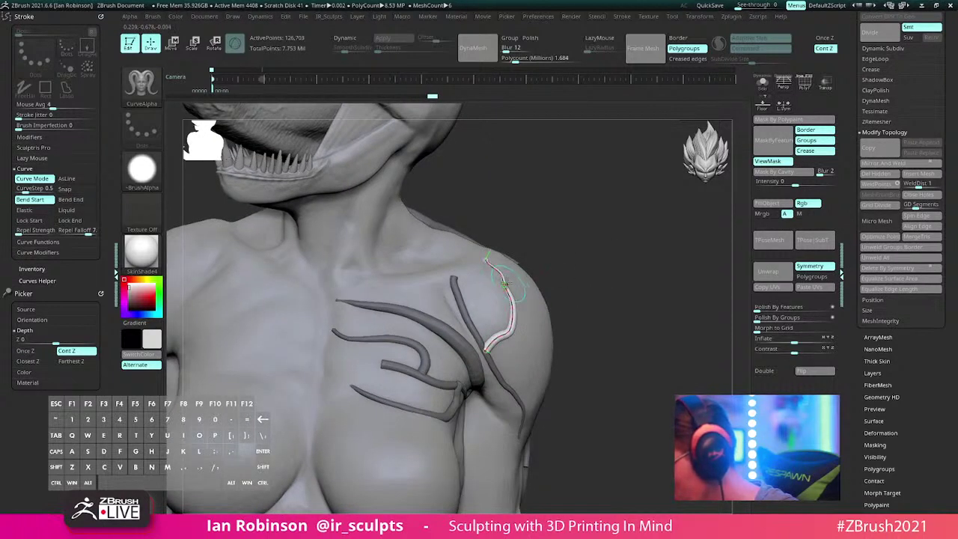
mouse_move(598, 237)
mouse_down()
mouse_move(607, 239)
mouse_move(576, 251)
mouse_up()
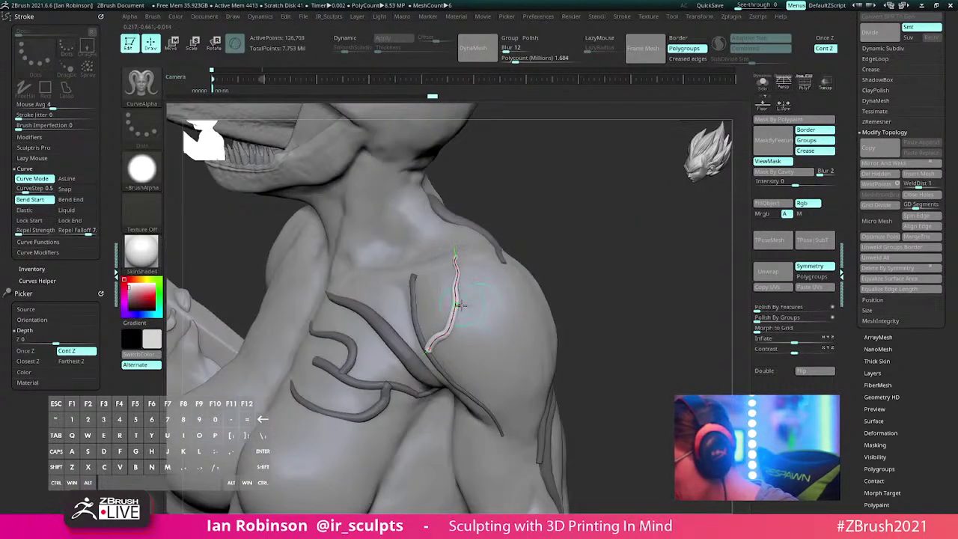
Step: Branch a strand from the middle of the new shoulder strand across the deltoid and down the outer upper arm
drag(473, 298, 510, 322)
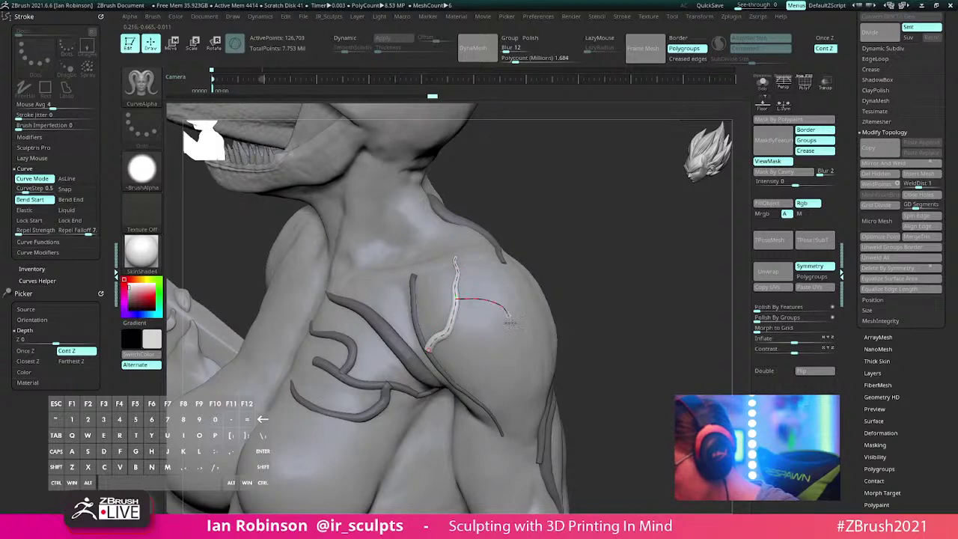
drag(528, 391, 529, 423)
mouse_move(626, 340)
mouse_down()
mouse_move(633, 274)
mouse_move(622, 284)
mouse_move(610, 220)
mouse_move(555, 294)
mouse_up()
drag(454, 316, 496, 300)
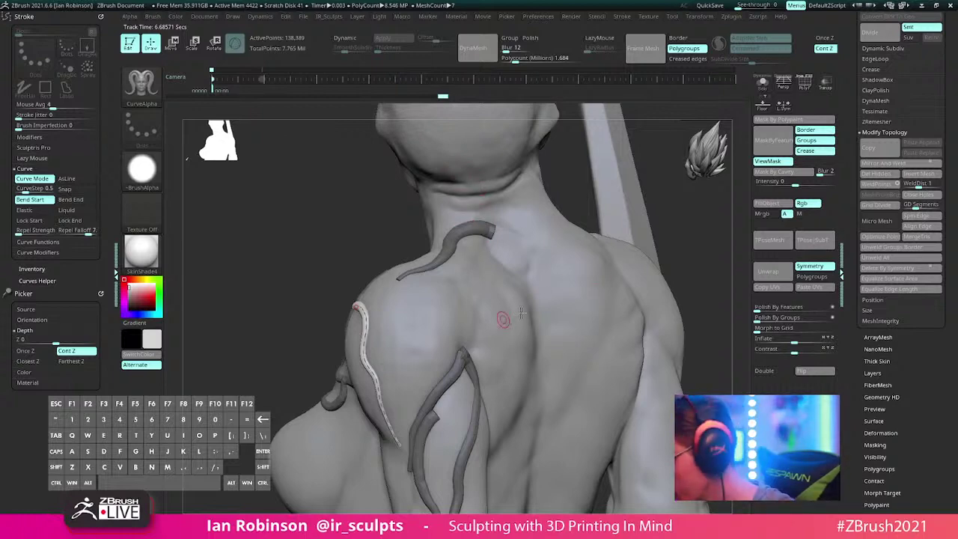
Step: Draw an S-shaped strand across the middle of the breast, running down to its outer edge
right_drag(507, 318, 558, 274)
right_drag(434, 363, 417, 365)
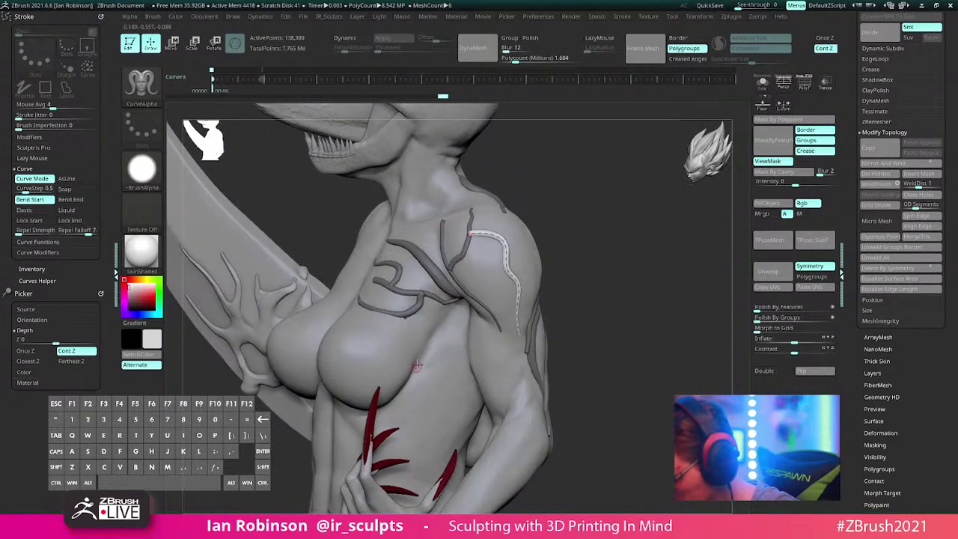
drag(344, 326, 343, 324)
mouse_move(374, 303)
right_down()
mouse_move(490, 274)
mouse_move(420, 304)
right_up()
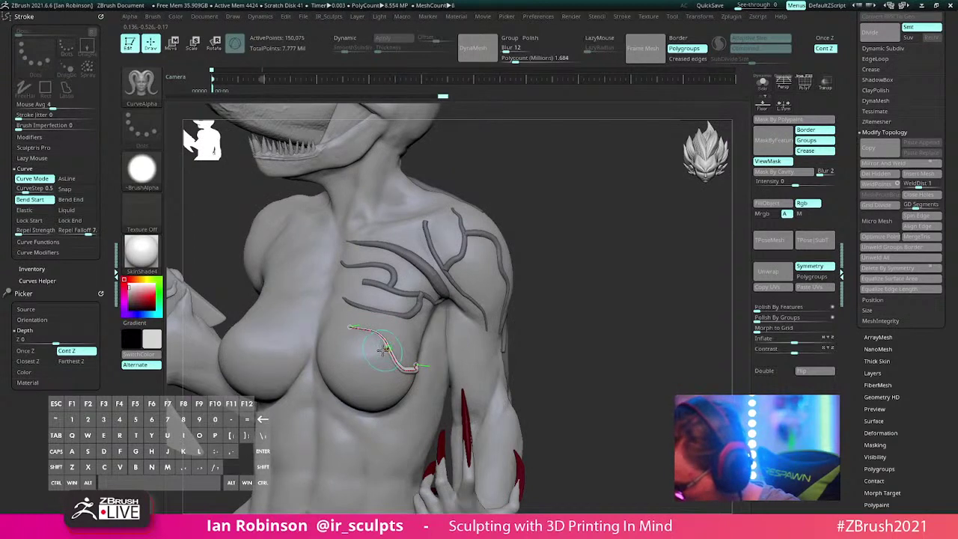
click(383, 350)
Step: Switch to the CurveAlphas brush and choose Alpha 06 as its profile
alt+right_drag(491, 265, 601, 267)
click(142, 82)
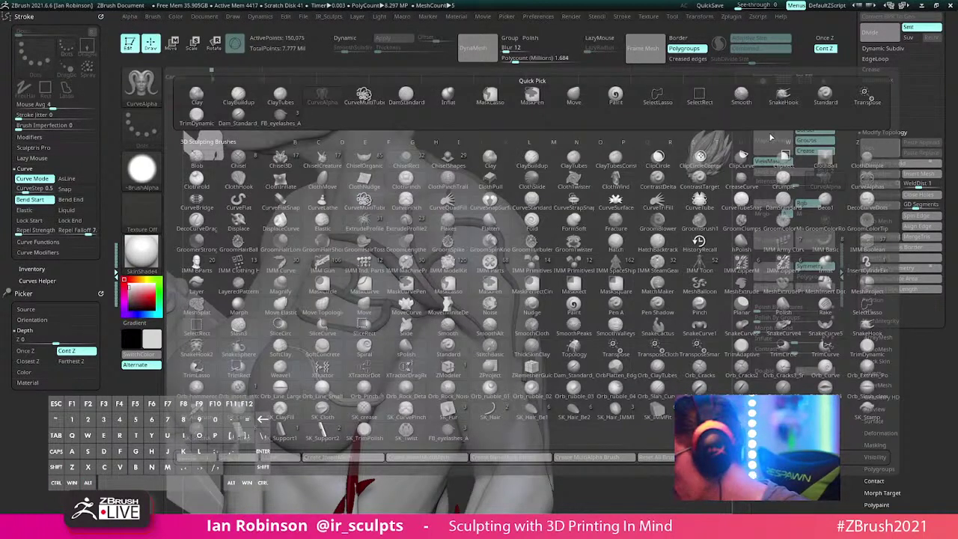
key(c)
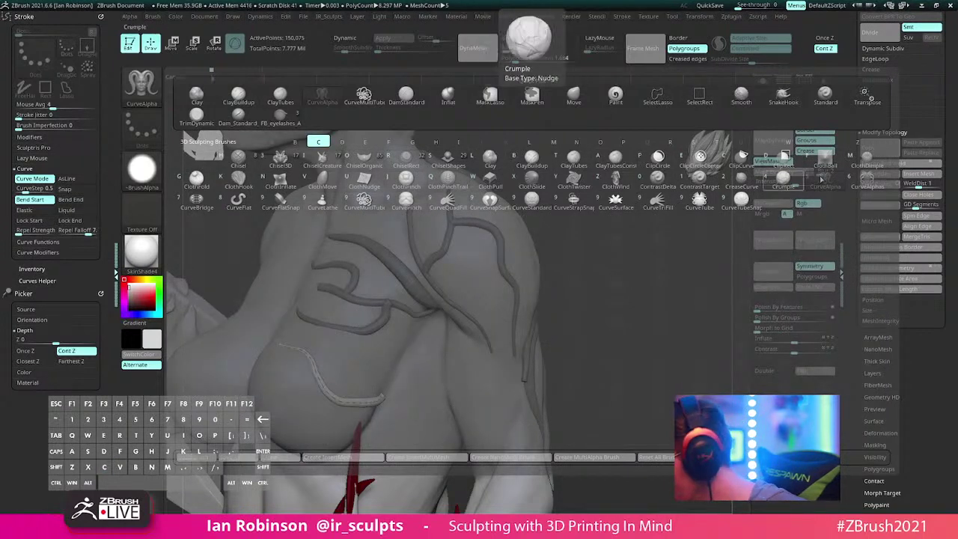
click(866, 178)
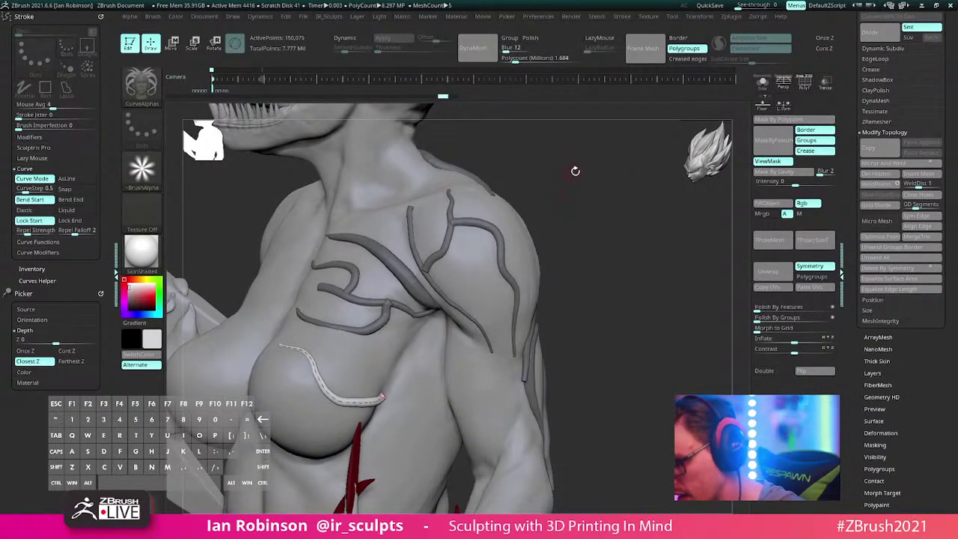
right_drag(574, 170, 554, 174)
click(141, 168)
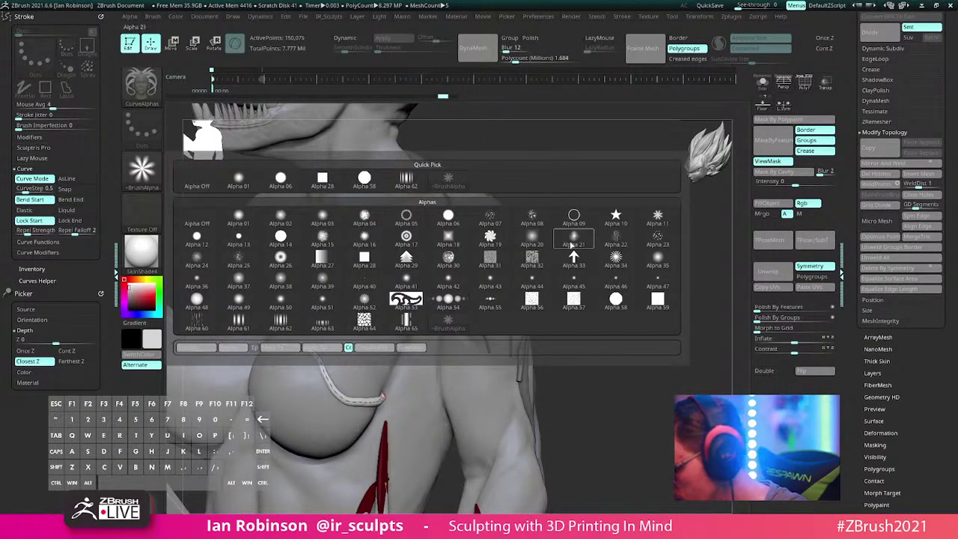
click(447, 216)
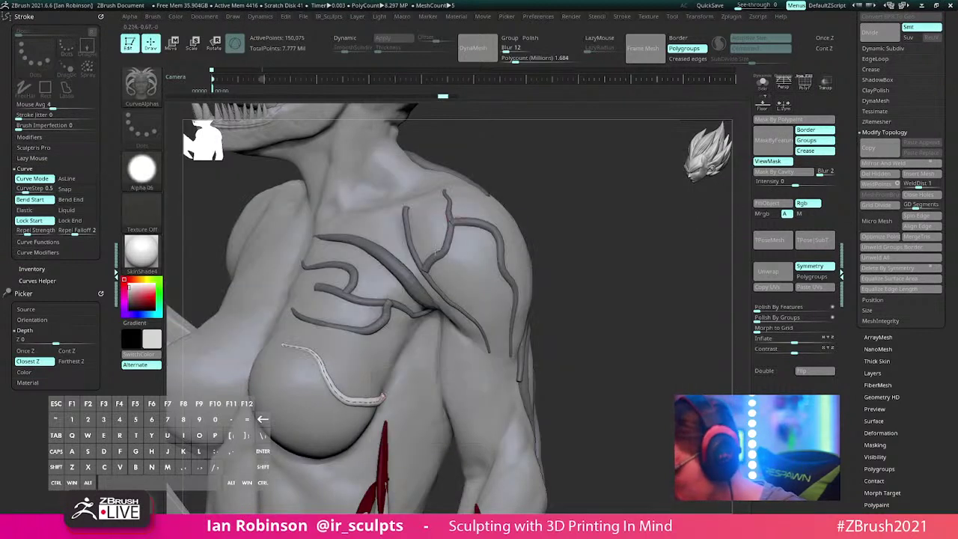
Step: Try branching a strand from the middle of the breast strand toward the armpit
key(s)
drag(343, 373, 335, 374)
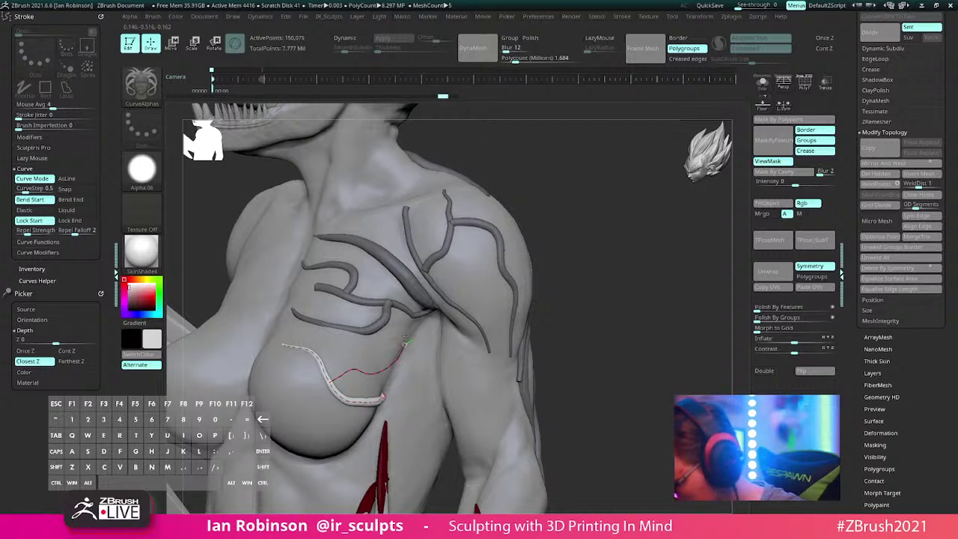
drag(404, 343, 408, 342)
key(ctrl+z)
Step: Set the picker depth to Cont Z and flatten the curve size falloff by moving both end points inward
alt+drag(599, 105, 607, 132)
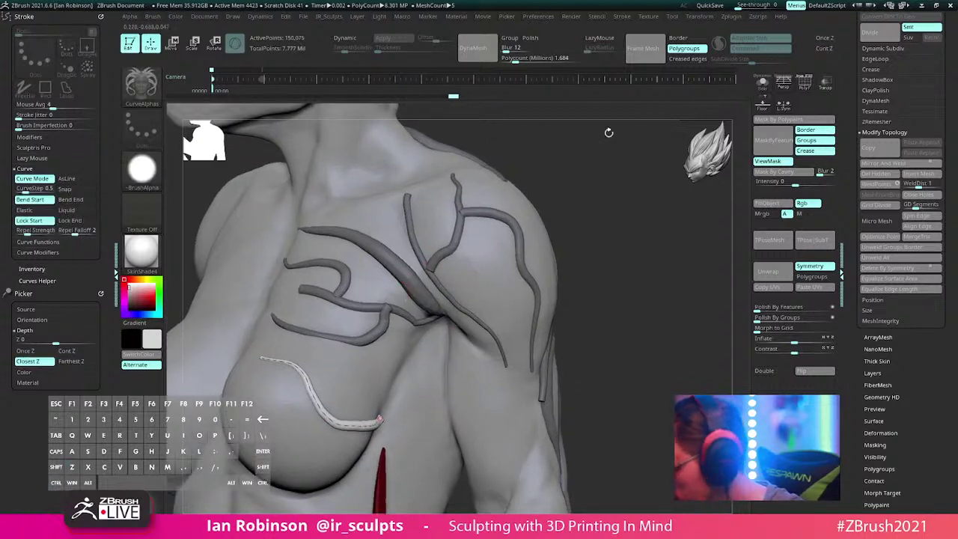
click(67, 350)
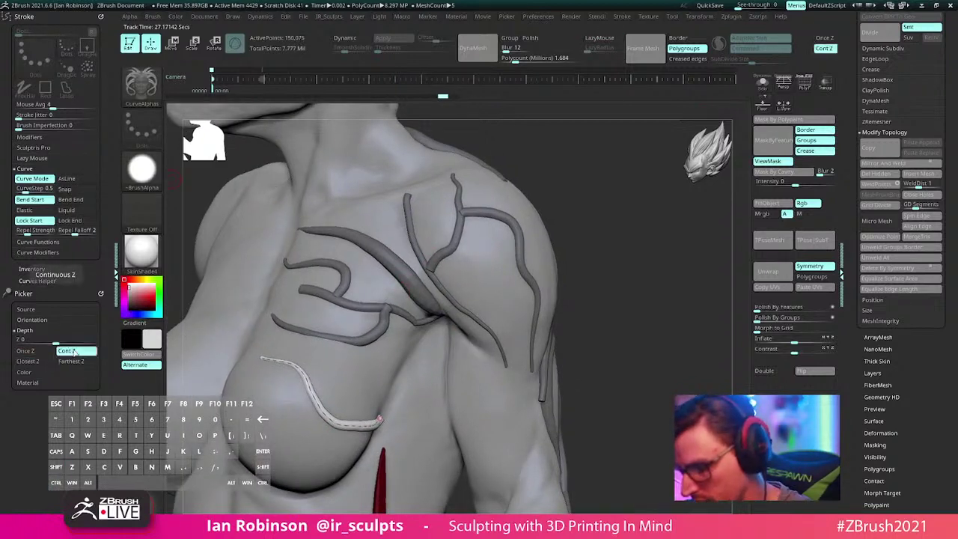
click(45, 252)
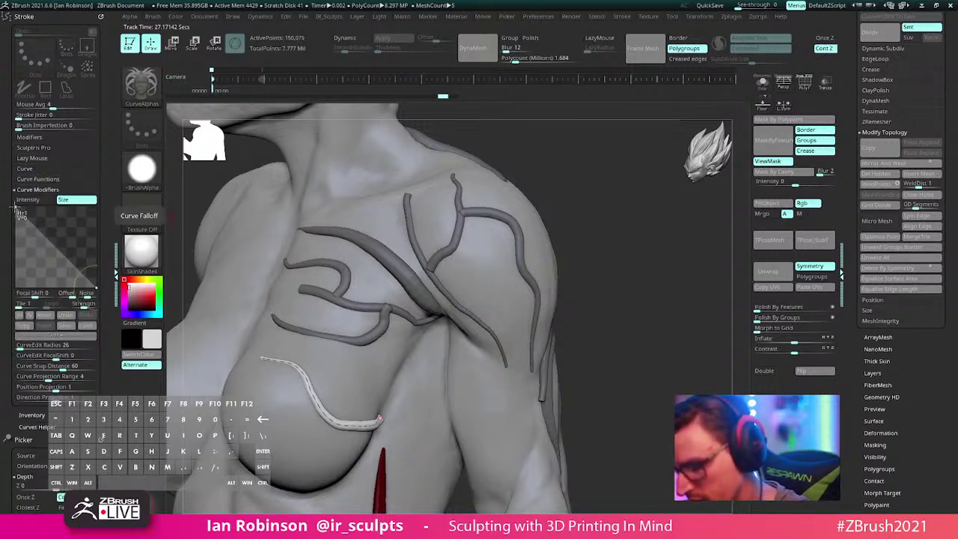
drag(14, 206, 20, 218)
drag(96, 287, 89, 266)
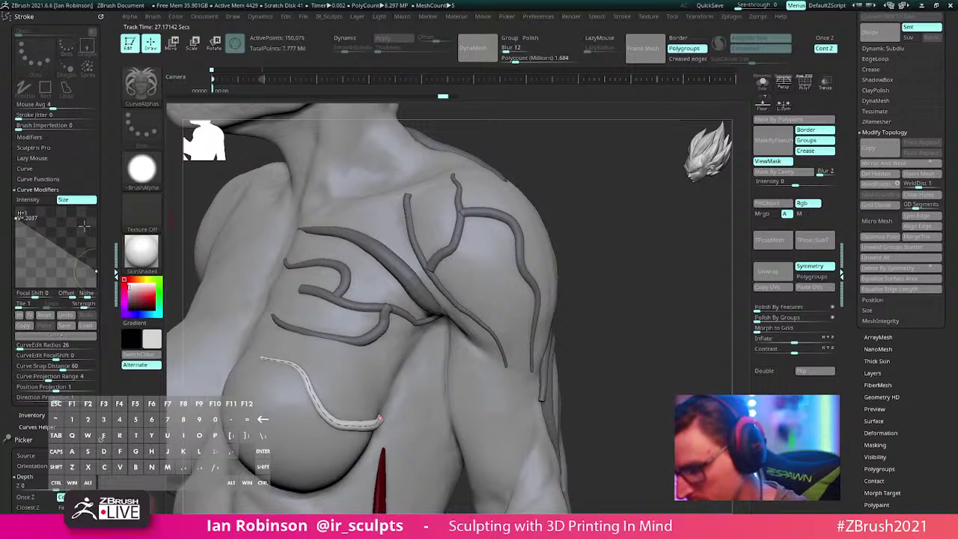
Step: Test the flattened falloff with a strand on the breast, undo it and reset the falloff curve
alt+drag(633, 227, 635, 188)
key(s)
mouse_move(577, 223)
mouse_down()
mouse_move(509, 315)
mouse_move(441, 337)
mouse_move(361, 383)
mouse_move(365, 348)
mouse_up()
drag(287, 237, 287, 235)
mouse_move(373, 261)
alt+right_down()
mouse_move(393, 244)
mouse_move(466, 256)
alt+right_up()
key(ctrl+z)
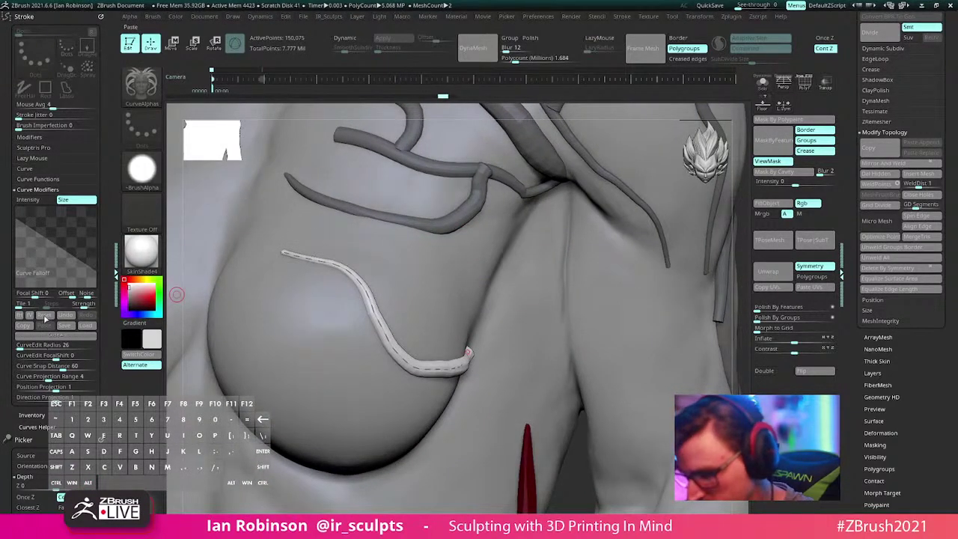
Step: Raise the brush curve's Repel Falloff to its maximum
click(37, 179)
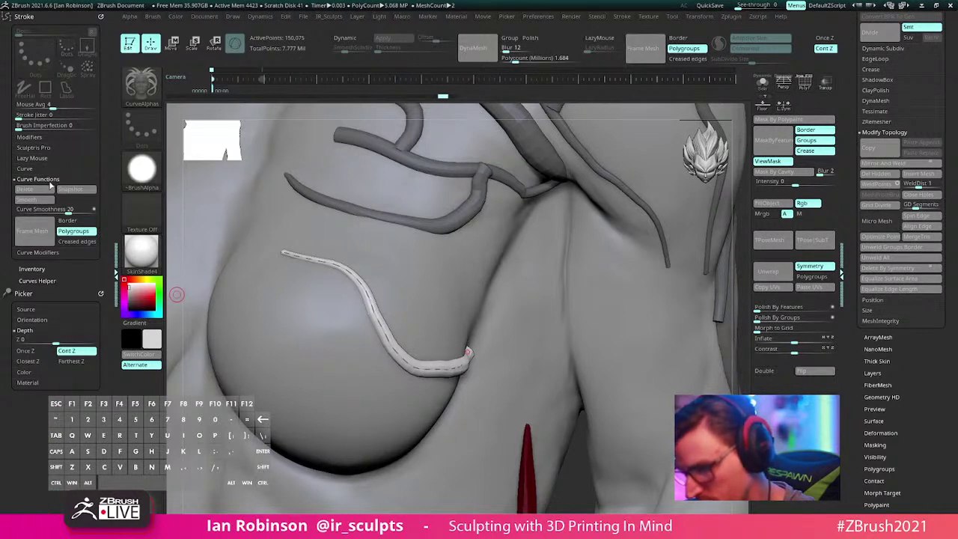
click(49, 180)
click(29, 168)
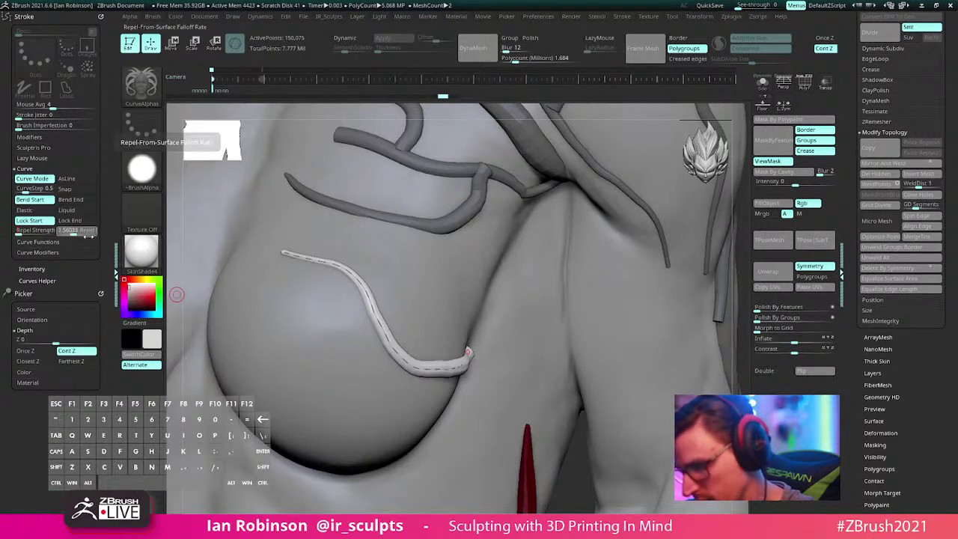
Step: Try branching a strand from the breast strand's lower bend up toward the upper breast
drag(417, 316, 434, 288)
key(ctrl+z)
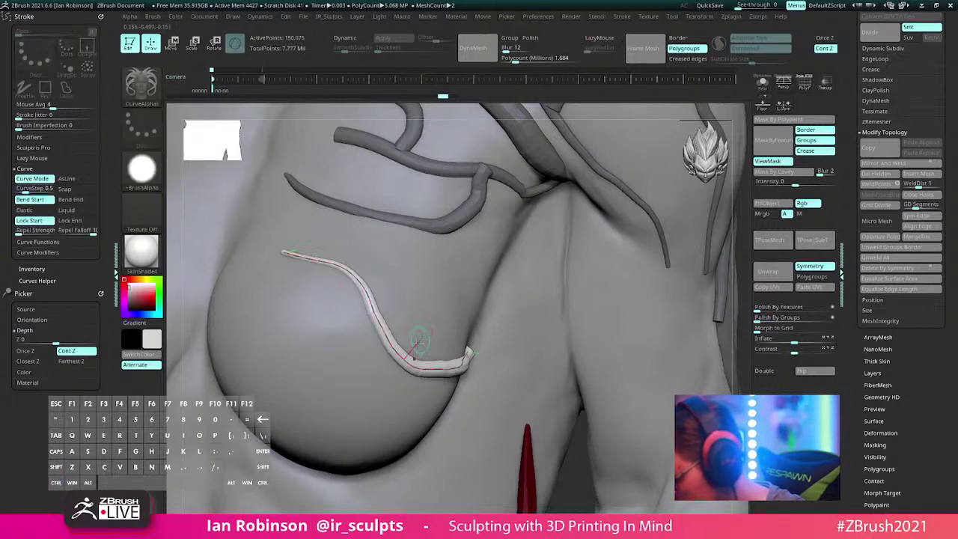
drag(360, 246, 355, 232)
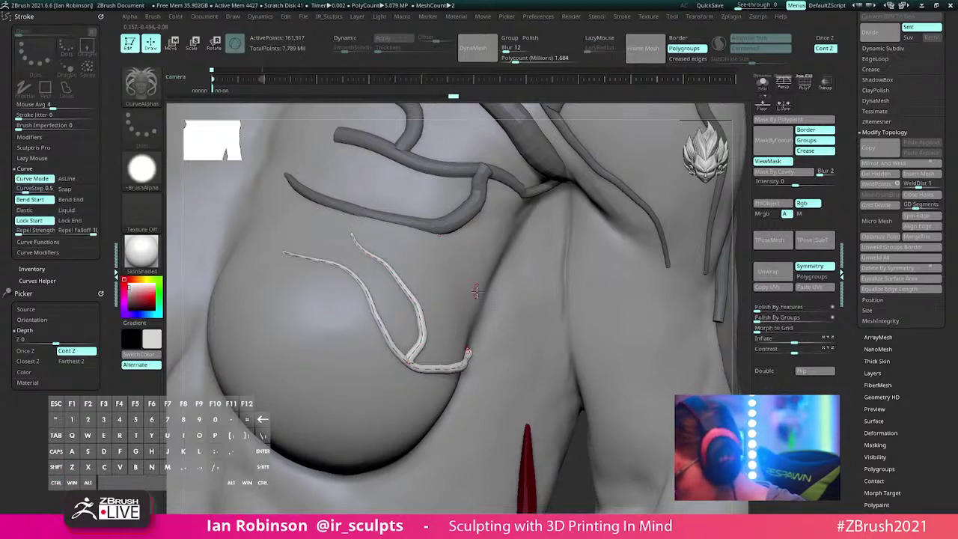
mouse_move(476, 291)
right_down()
mouse_move(458, 317)
mouse_move(403, 295)
mouse_move(339, 219)
right_up()
key(ctrl+z)
key(b)
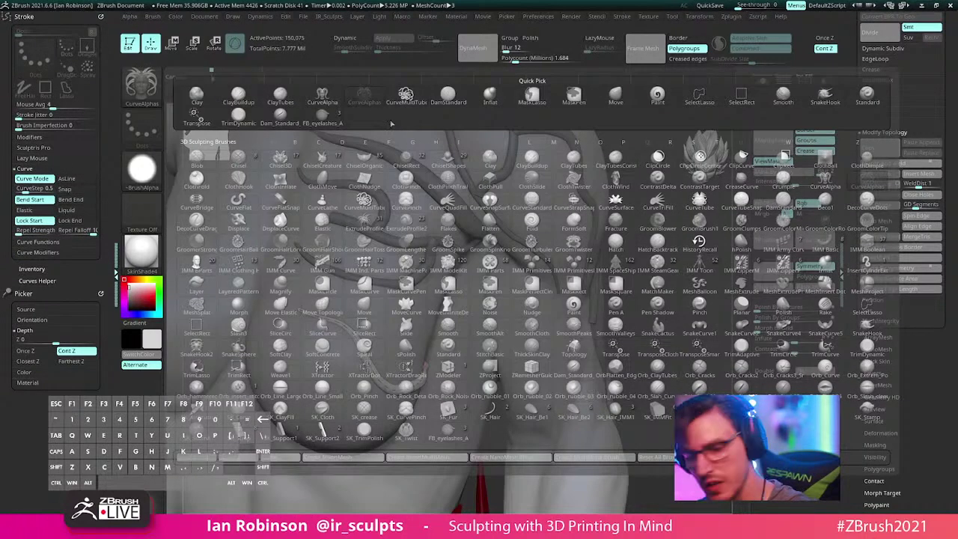
key(c)
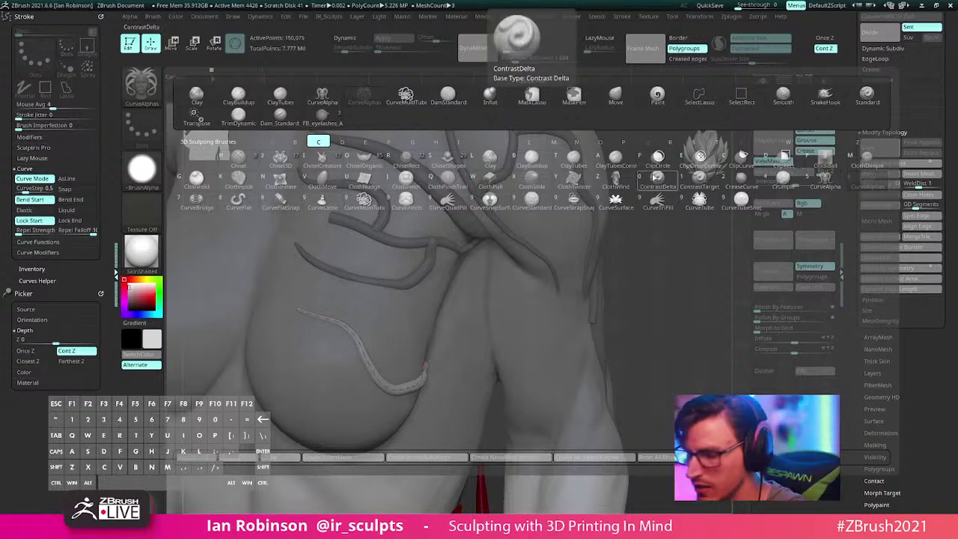
click(440, 282)
click(445, 330)
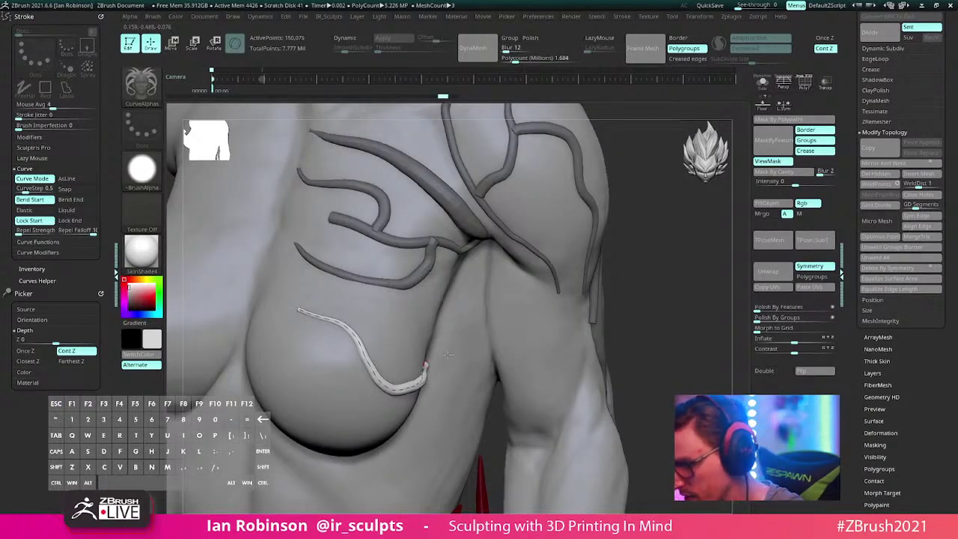
Step: Draw a tapering branch from the breast strand's lower bend up onto the breast and enlarge the brush for its base
mouse_move(450, 345)
right_down()
mouse_move(364, 338)
mouse_move(370, 370)
right_up()
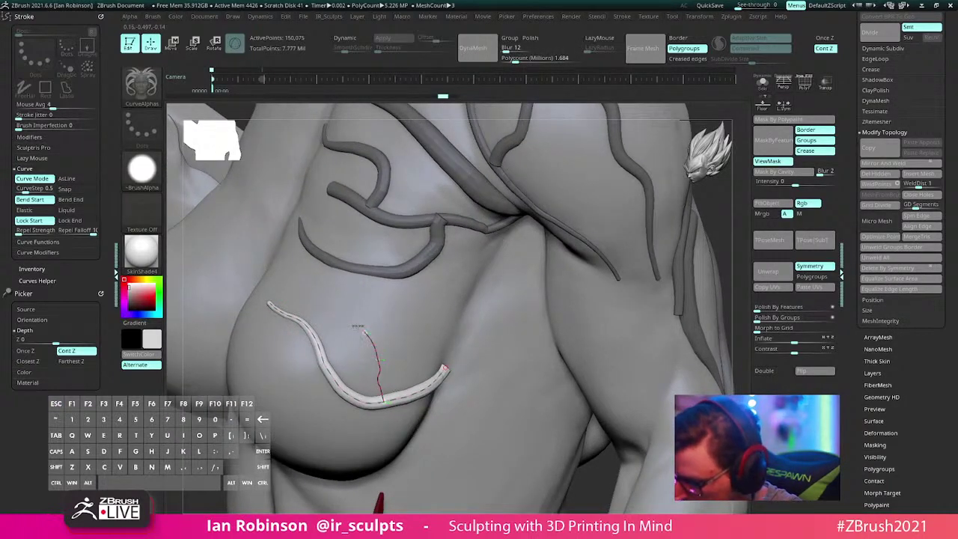
drag(358, 326, 330, 308)
alt+right_drag(394, 307, 434, 278)
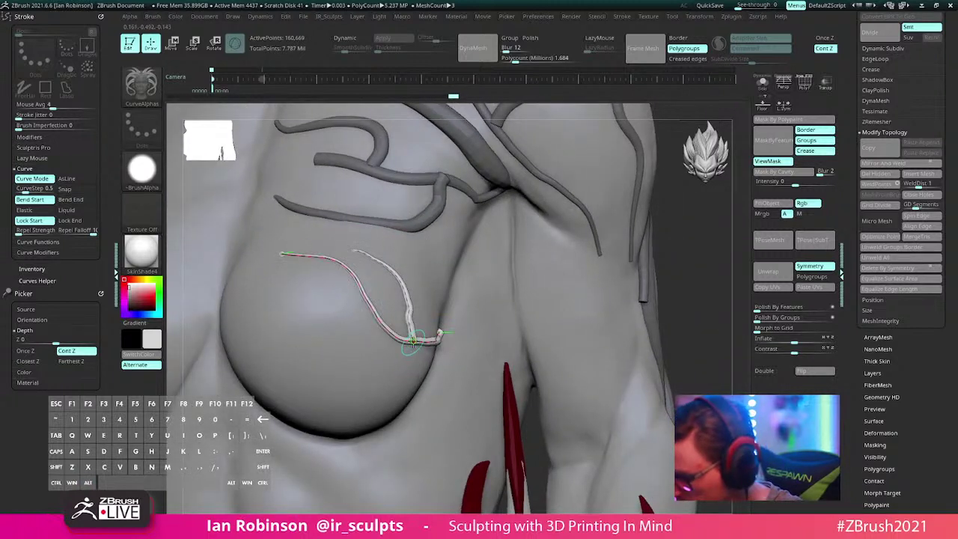
key(bracketright)
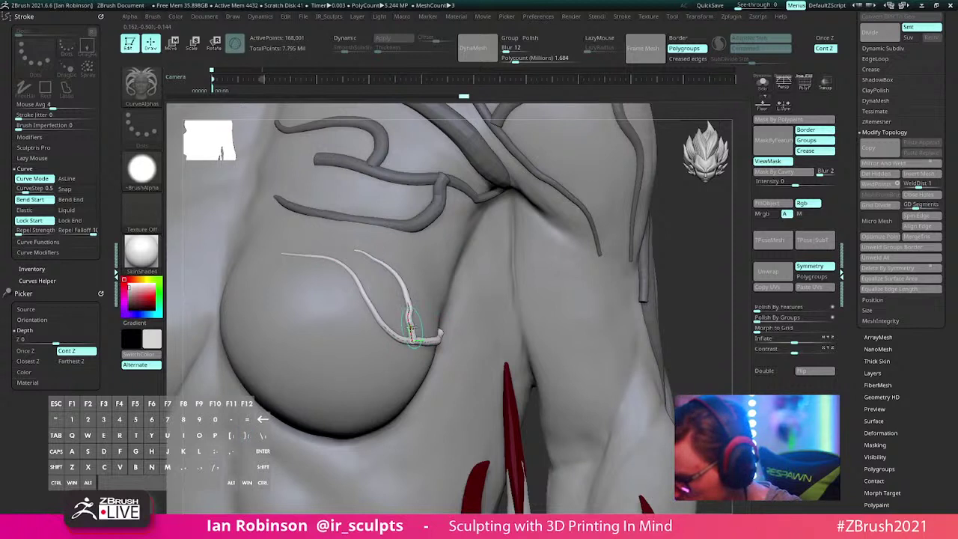
Step: Adjust the thickness of the vein curves on the character's left breast and draw a lower branch sweeping across its underside
key(bracketright)
click(438, 335)
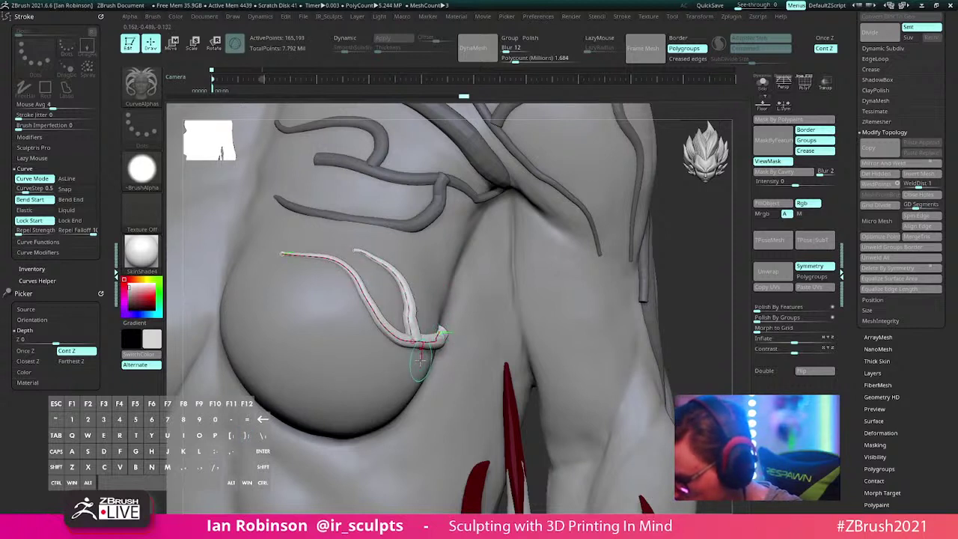
key(bracketleft)
click(441, 337)
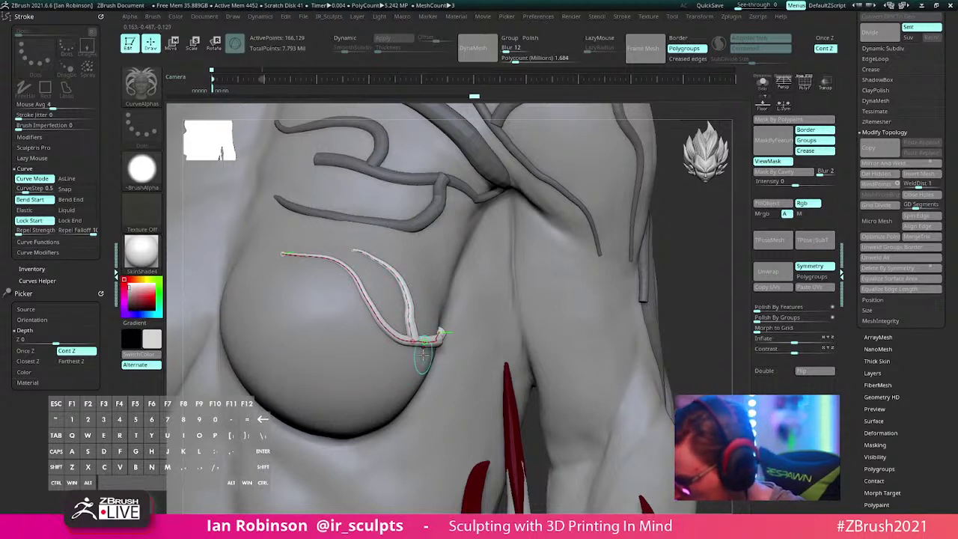
drag(363, 398, 260, 275)
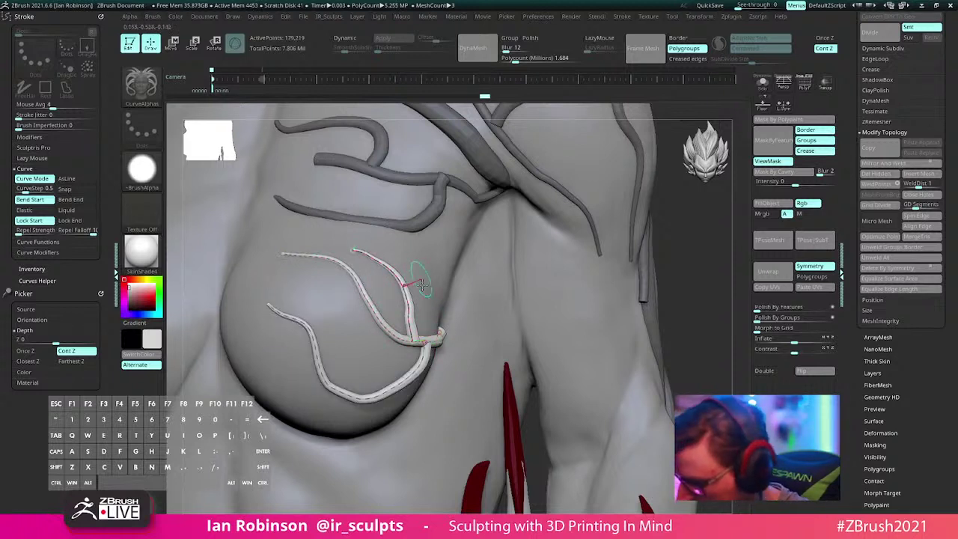
Step: Extend the left breast's vein with a curve running up the side of the ribcage to the armpit, undoing and redrawing the first attempt
right_drag(421, 278, 468, 353)
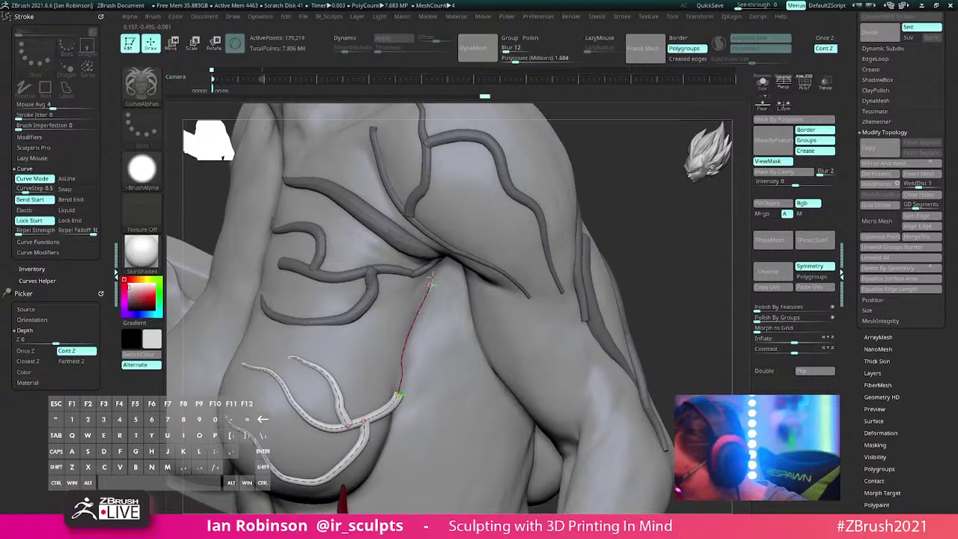
drag(432, 277, 443, 261)
mouse_move(560, 289)
right_down()
mouse_move(595, 265)
mouse_move(520, 359)
mouse_move(553, 300)
right_up()
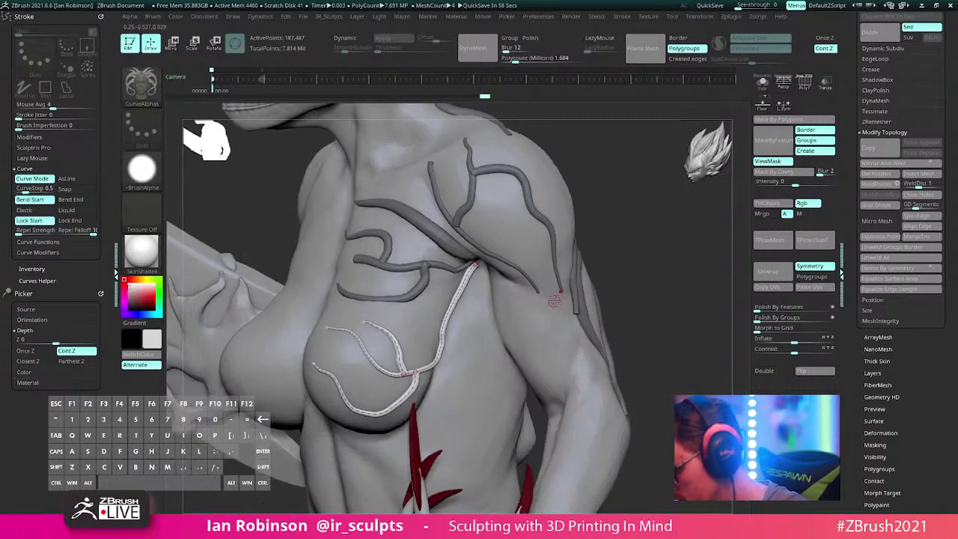
key(ctrl+z)
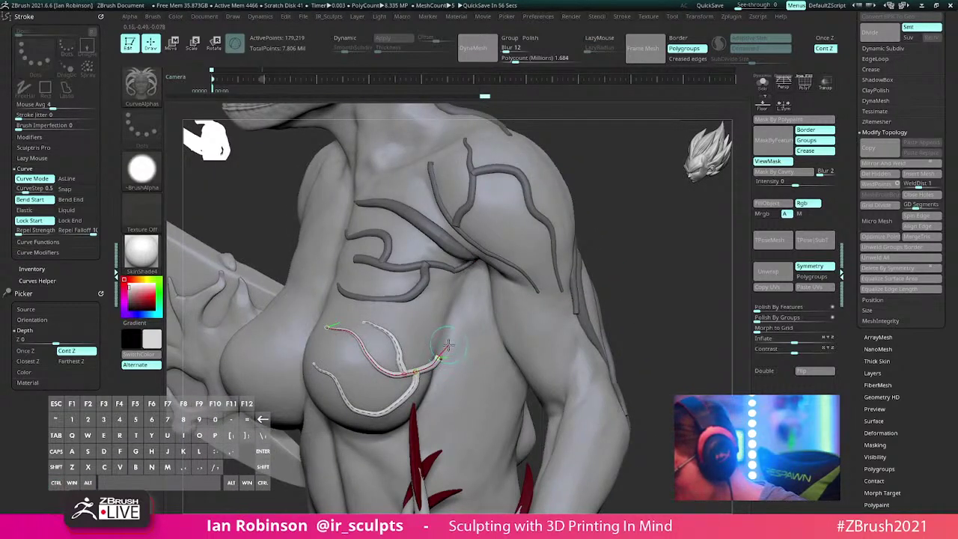
right_drag(512, 355, 626, 272)
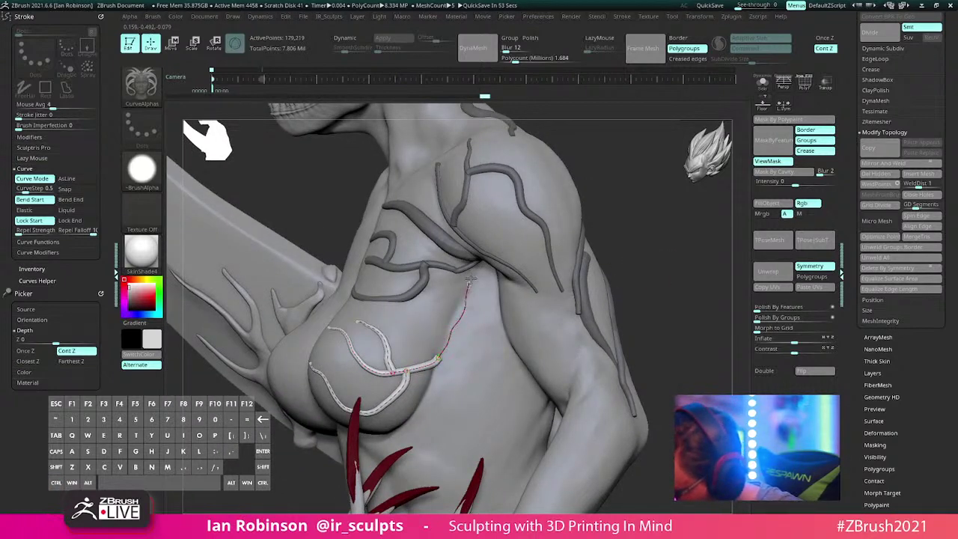
right_drag(470, 279, 460, 333)
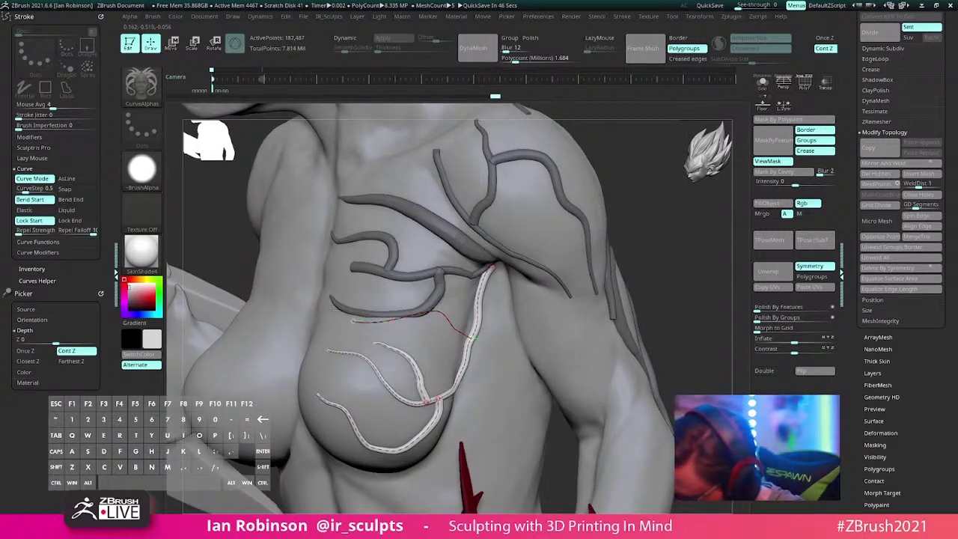
Step: Draw a vein curve over the top of the character's right breast, from its outer side toward the sternum
right_drag(661, 207, 703, 227)
right_drag(439, 299, 494, 288)
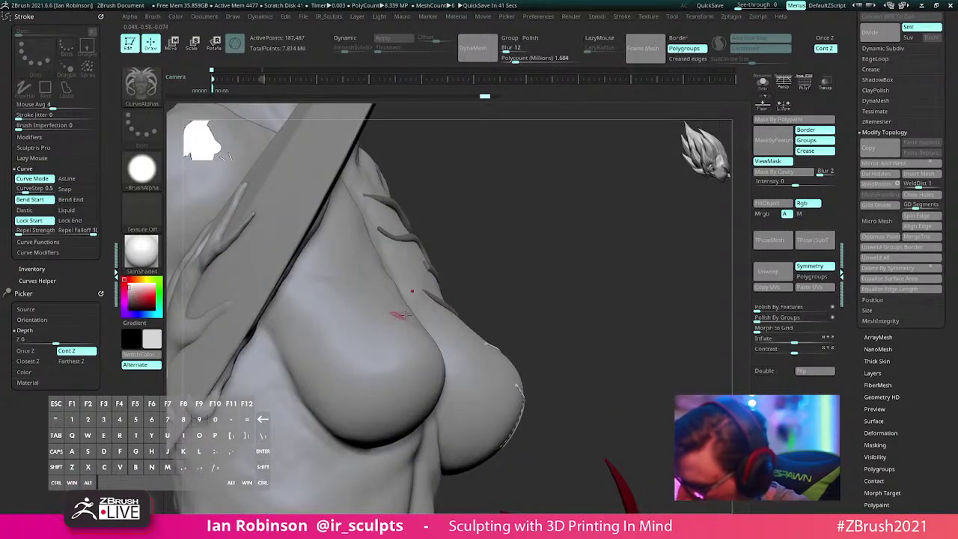
right_drag(421, 320, 532, 251)
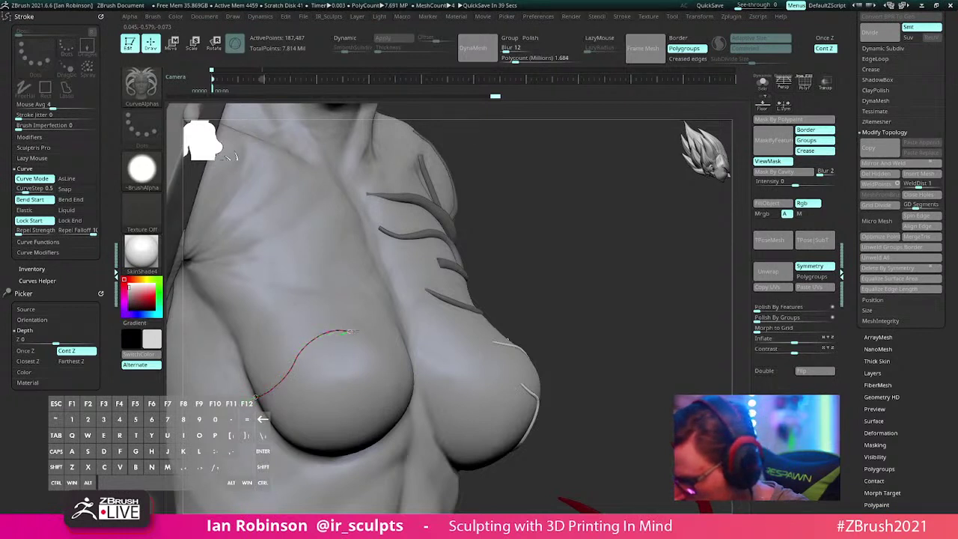
drag(351, 331, 387, 318)
right_drag(387, 319, 525, 255)
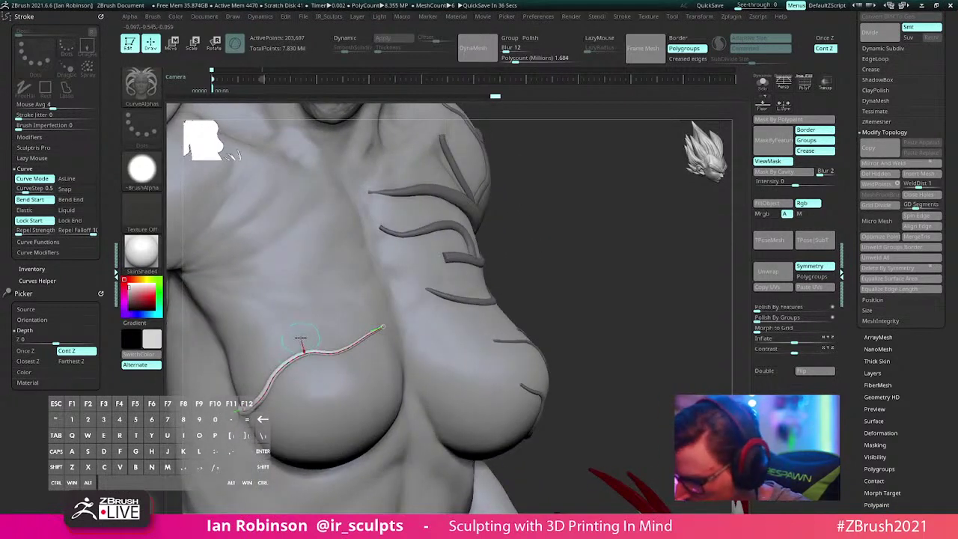
Step: Add a branch rising from the right breast's upper vein and bending toward the sternum, undoing the first attempt
drag(301, 345, 330, 309)
key(ctrl+z)
drag(307, 350, 313, 316)
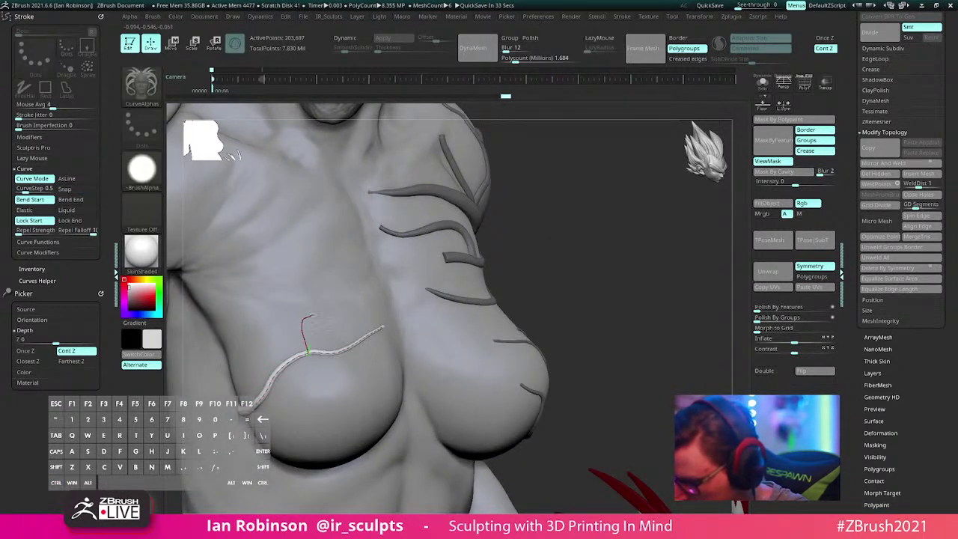
drag(355, 278, 377, 255)
mouse_move(472, 266)
right_down()
mouse_move(427, 269)
mouse_move(453, 271)
right_up()
drag(279, 394, 302, 400)
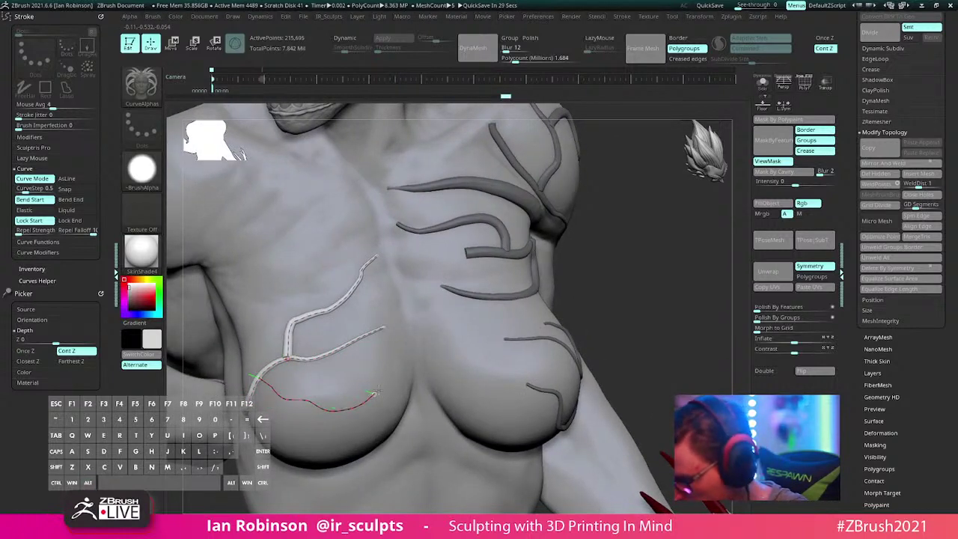
drag(377, 390, 381, 384)
key(ctrl+z)
right_drag(434, 346, 449, 333)
drag(272, 377, 285, 392)
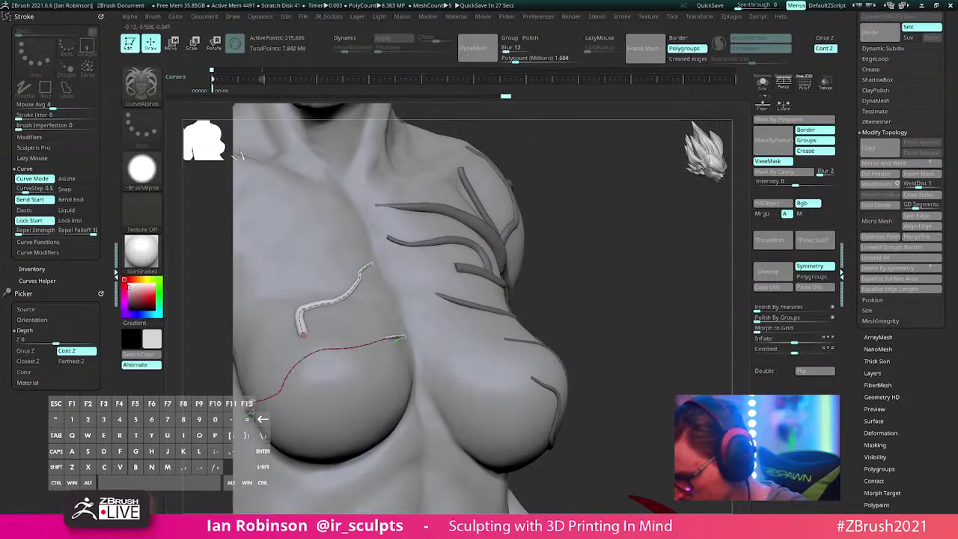
drag(402, 338, 403, 339)
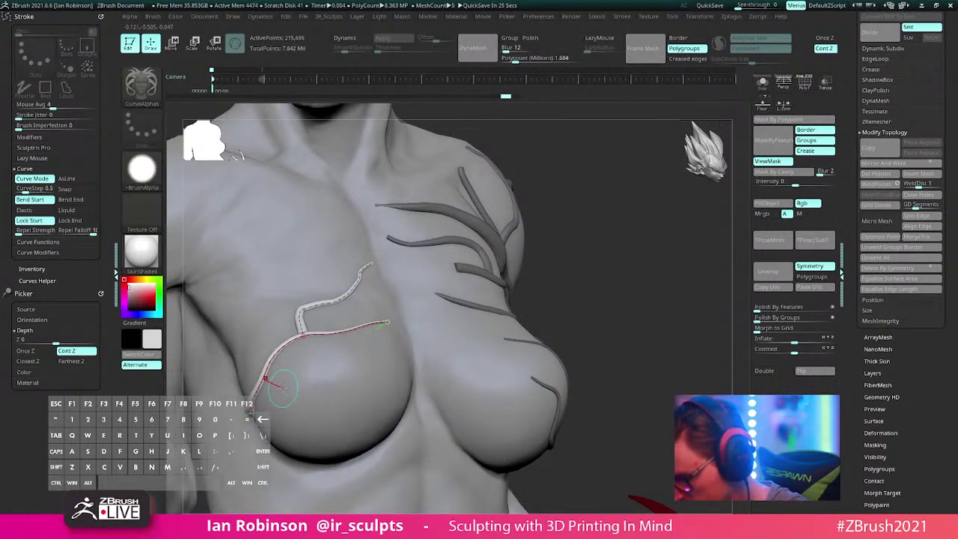
Step: Draw a branch from the outer end of the right breast's vein, curving around the underside and up toward its inner side
drag(275, 383, 288, 394)
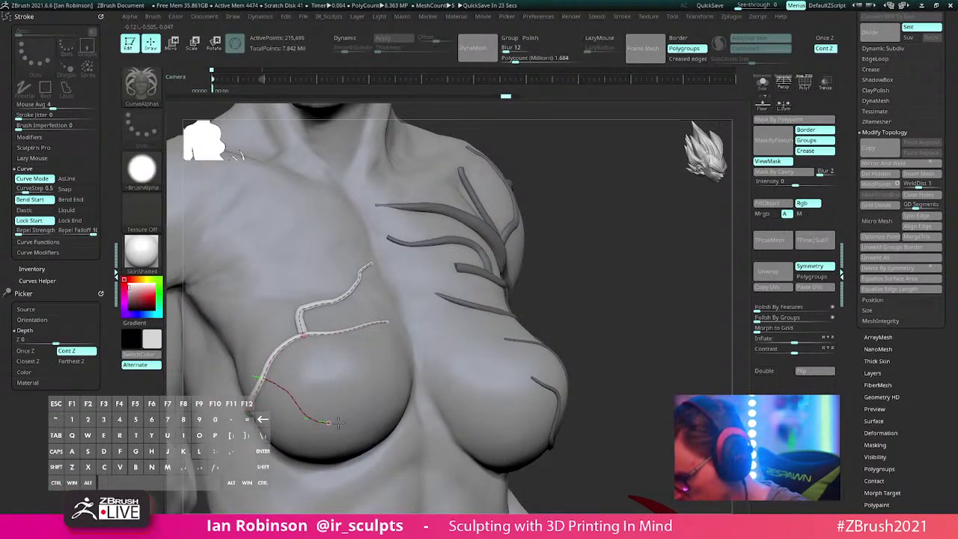
right_drag(391, 287, 324, 419)
click(323, 441)
key(ctrl+z)
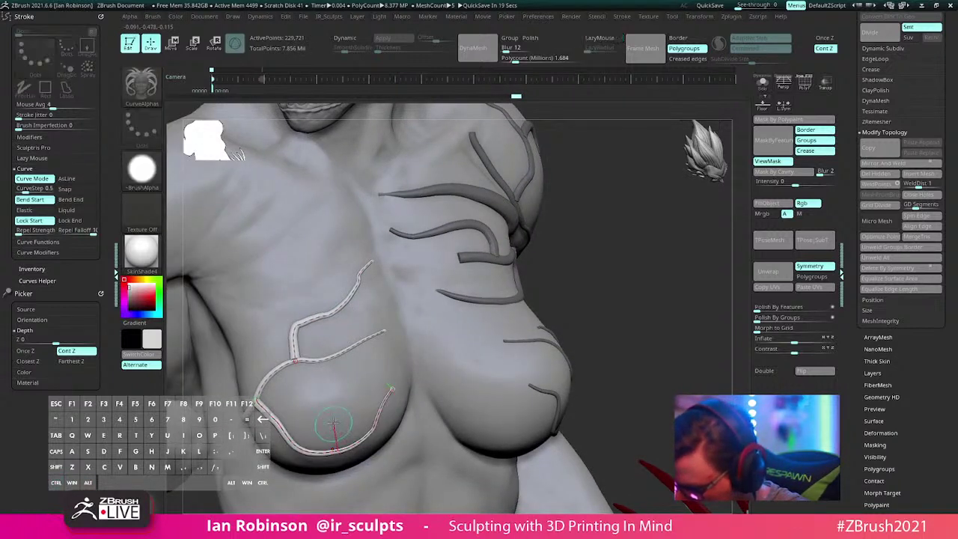
Step: Add a short branch rising from the middle of the right breast's lower vein, undoing the unsuccessful attempts
click(327, 437)
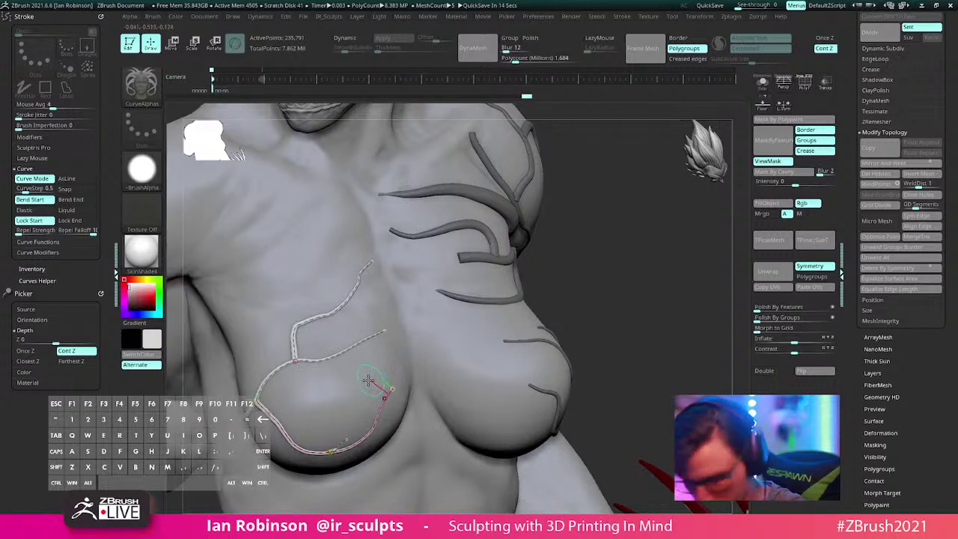
key(ctrl)
key(ctrl+z)
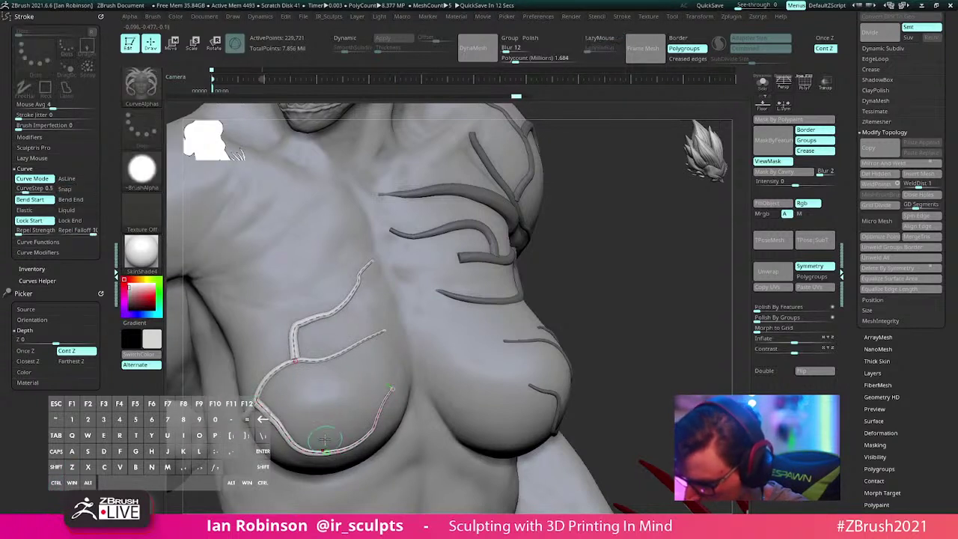
mouse_move(326, 439)
mouse_down()
mouse_move(329, 411)
mouse_move(331, 419)
mouse_up()
key(ctrl+z)
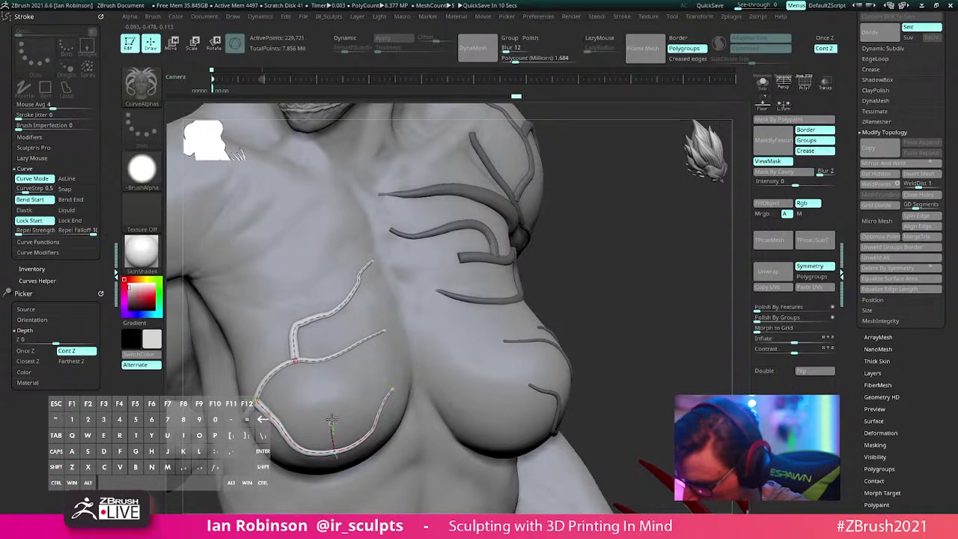
drag(368, 379, 370, 375)
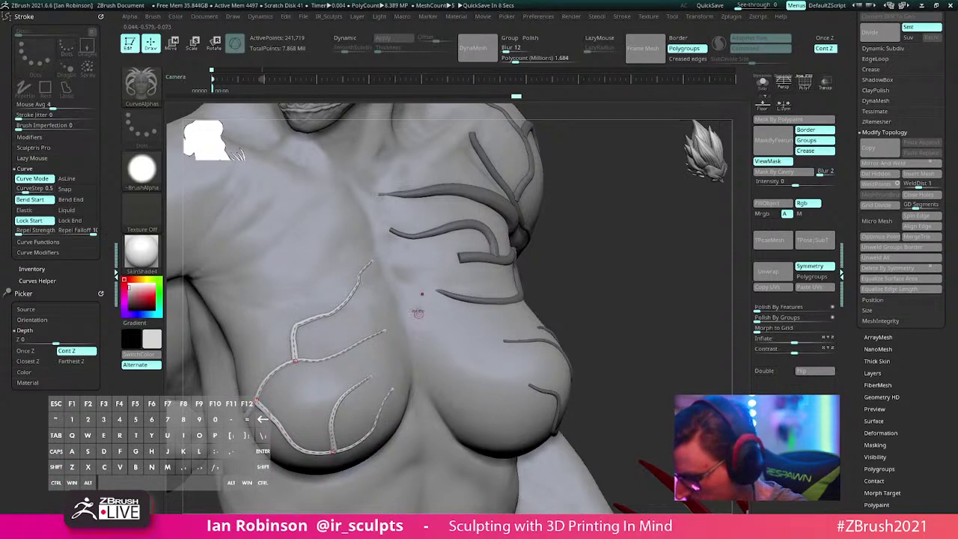
Step: Enlarge the brush and thicken the vein curves on the right breast, then reduce the size slightly and reapply it
mouse_move(419, 310)
right_down()
mouse_move(421, 285)
mouse_move(417, 315)
right_up()
key(bracketright)
key(bracketright)
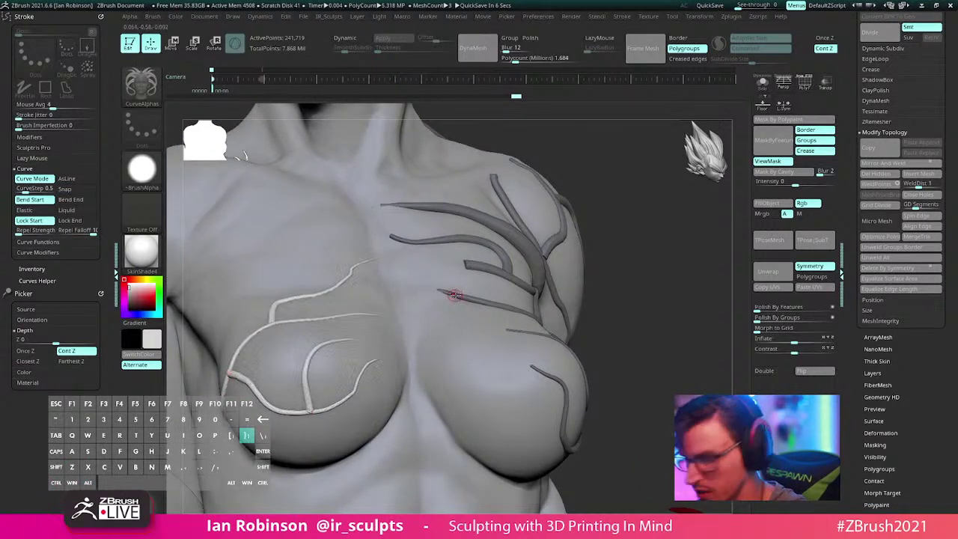
click(338, 341)
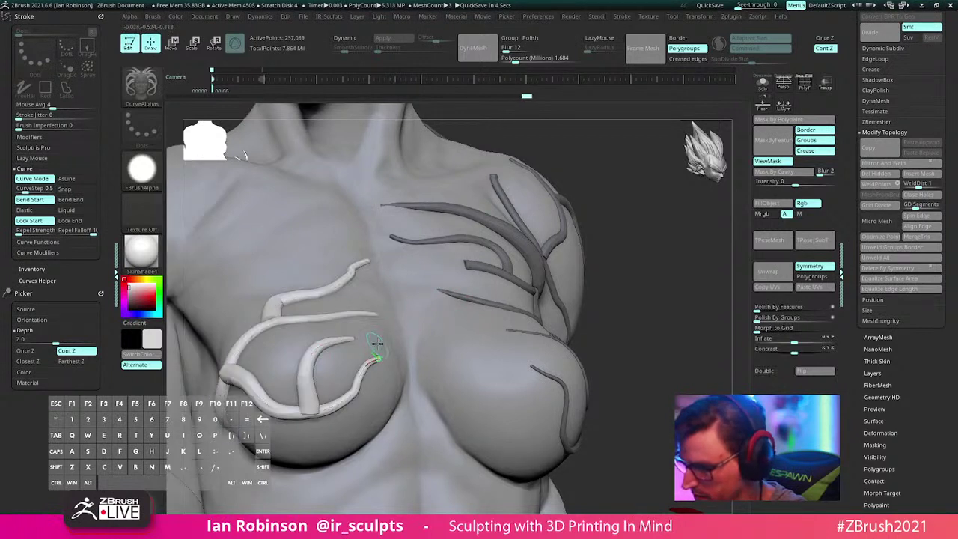
key(bracketleft)
click(320, 350)
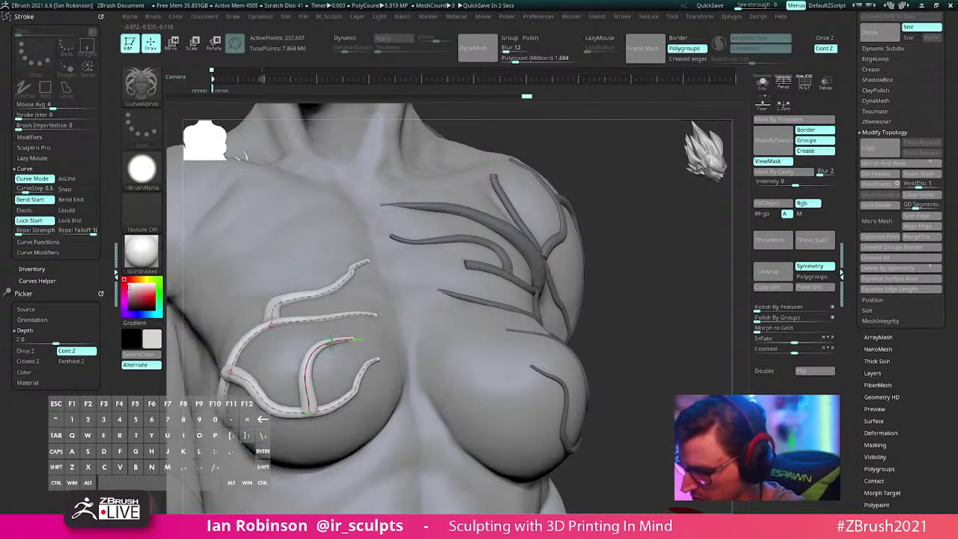
key(bracketleft)
click(338, 342)
Step: Draw a vein curve from the right armpit up across the upper chest and add a lower branch toward the sternum
right_drag(429, 321, 514, 308)
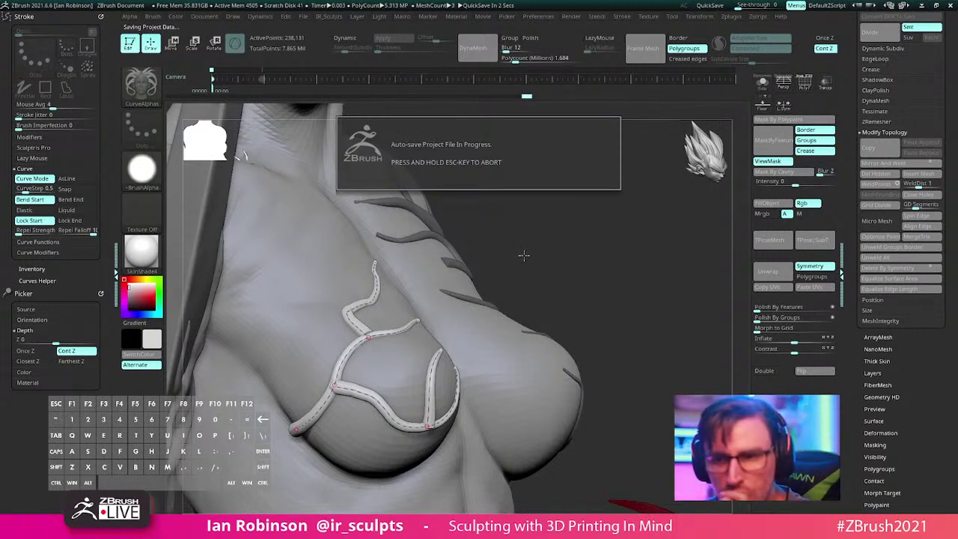
right_drag(524, 255, 524, 256)
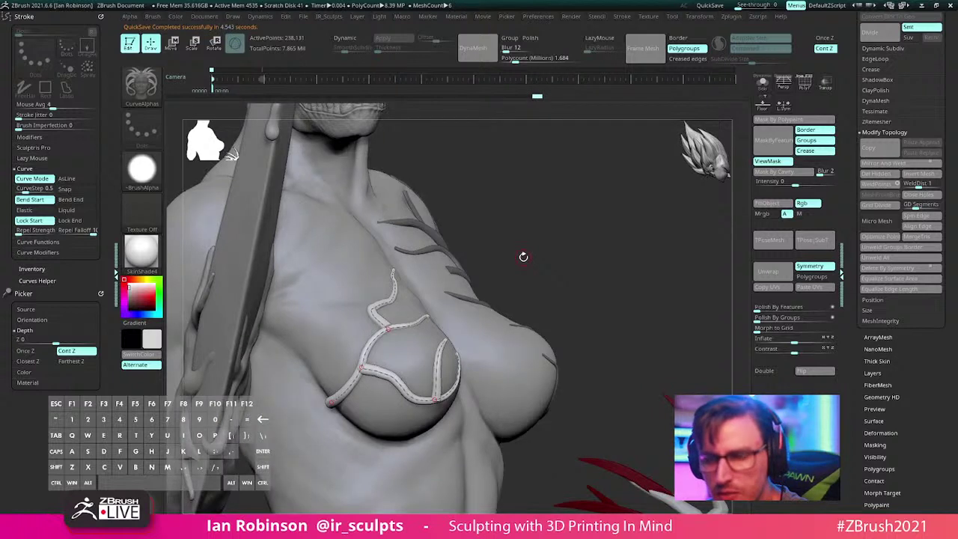
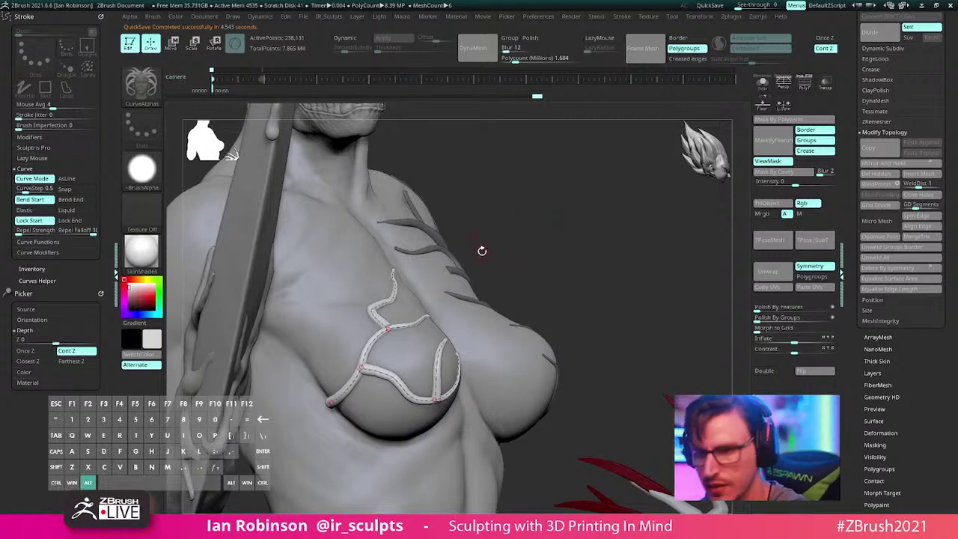
drag(482, 251, 238, 321)
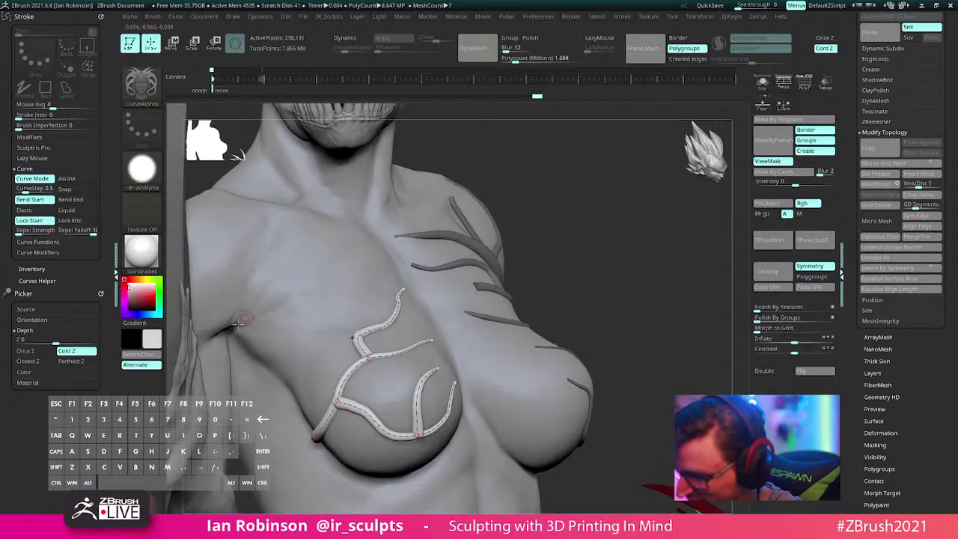
drag(341, 244, 359, 244)
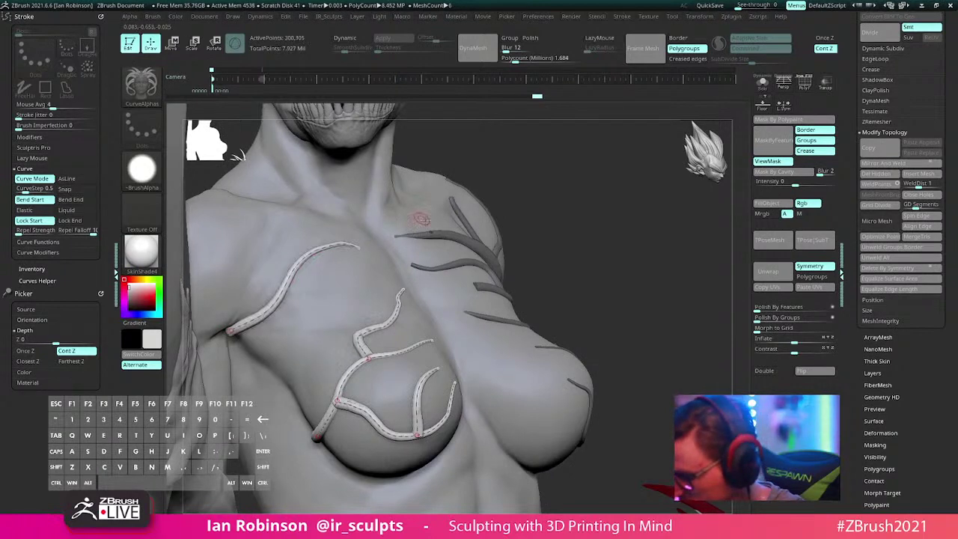
right_drag(421, 218, 309, 289)
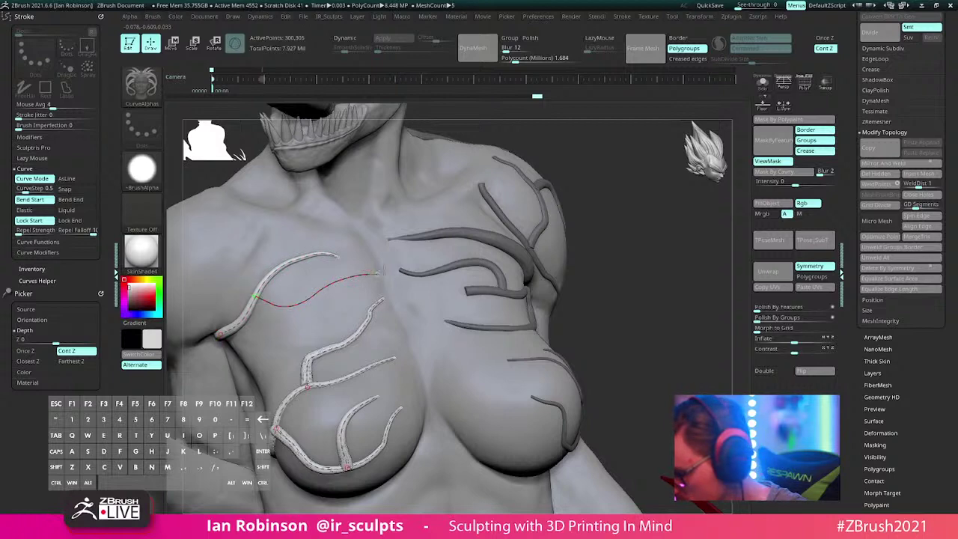
drag(376, 273, 382, 271)
Step: Draw a branch from the right armpit vein up toward the shoulder, undoing the unsuccessful attempts
alt+right_drag(462, 239, 377, 221)
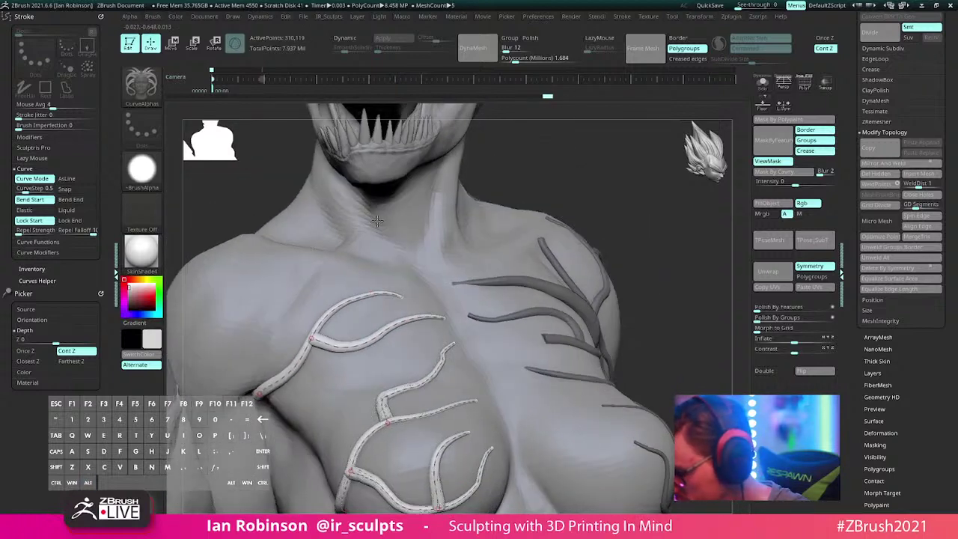
right_drag(305, 400, 342, 340)
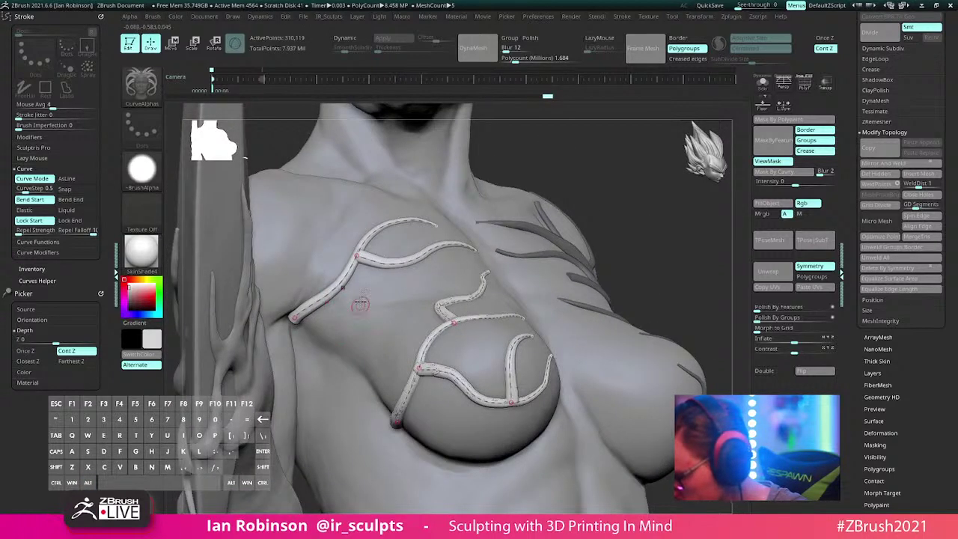
drag(318, 274, 313, 261)
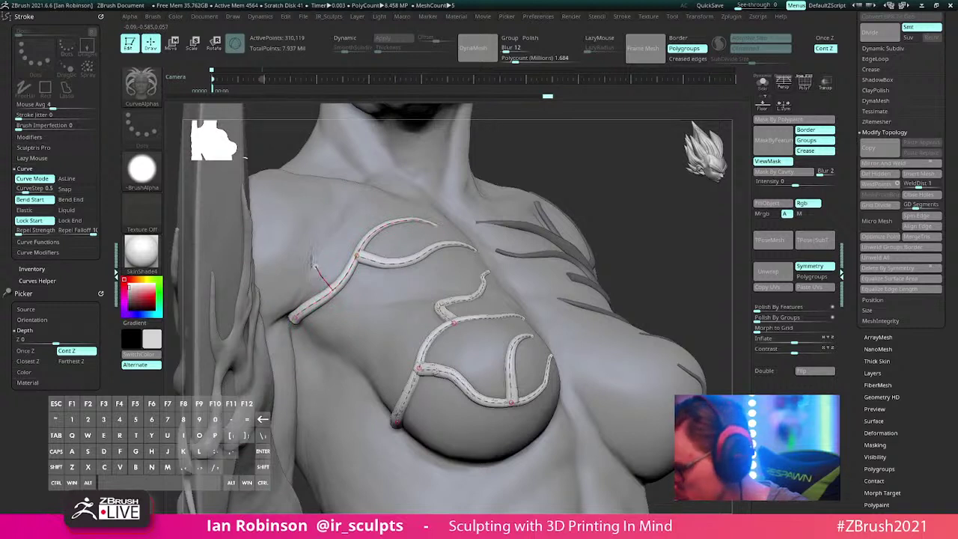
drag(341, 201, 347, 192)
key(ctrl+z)
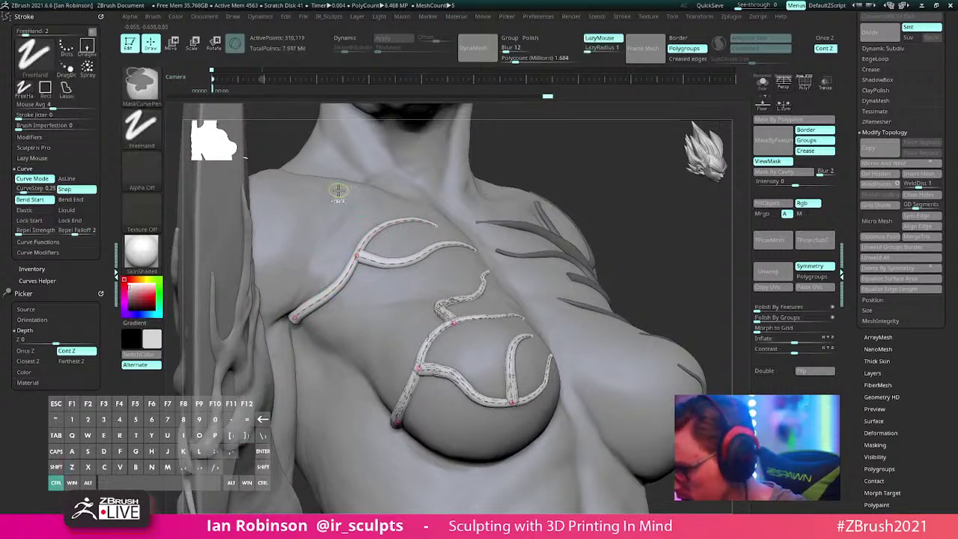
drag(318, 285, 311, 274)
key(ctrl+z)
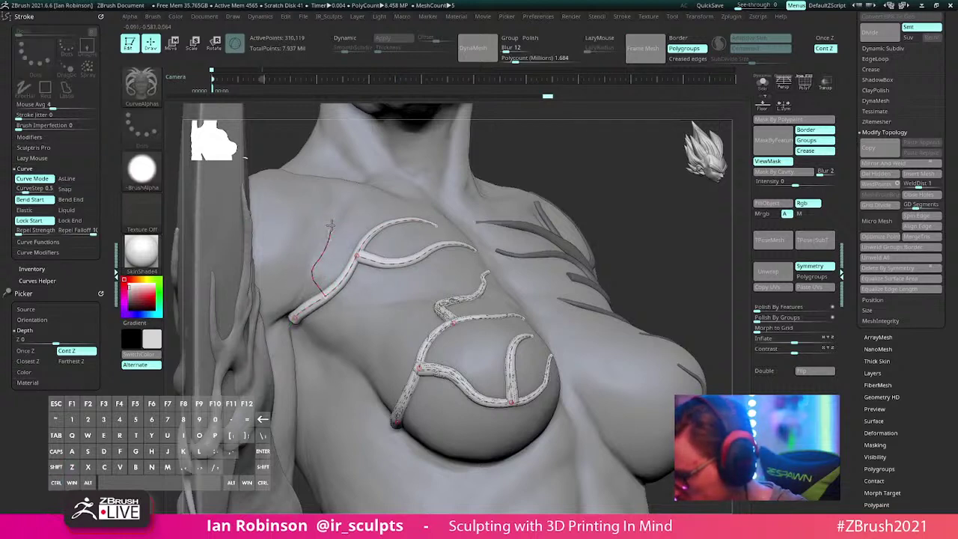
alt+right_drag(327, 165, 444, 158)
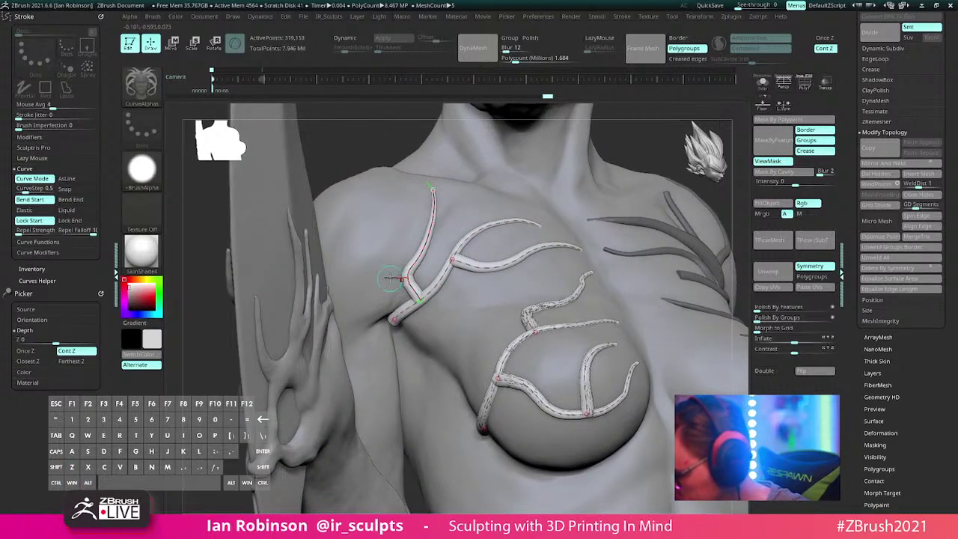
mouse_move(389, 278)
mouse_down()
mouse_move(343, 283)
mouse_move(345, 197)
mouse_up()
Step: Examine the vein layout on both sides of the chest from several angles
alt+right_drag(509, 213, 565, 303)
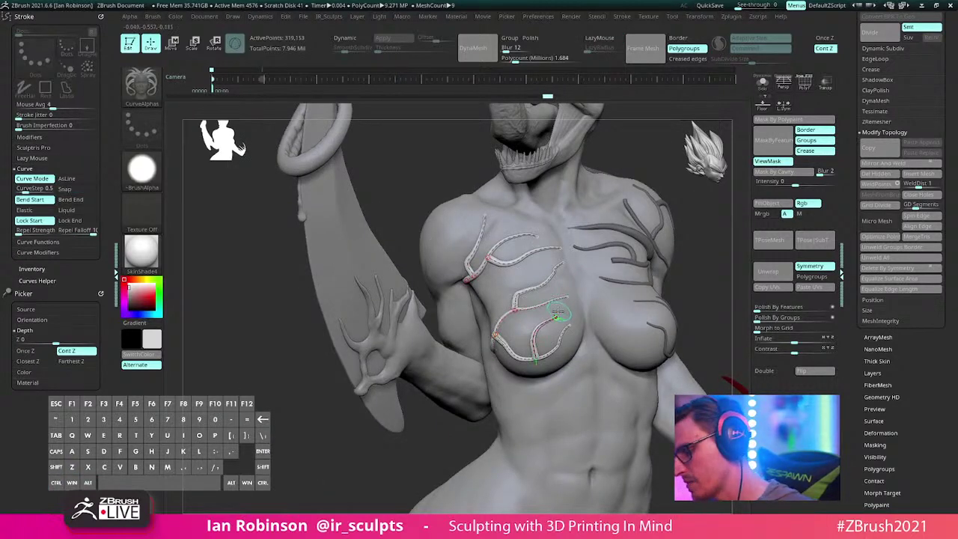
alt+right_drag(564, 265, 390, 278)
alt+right_drag(479, 292, 484, 348)
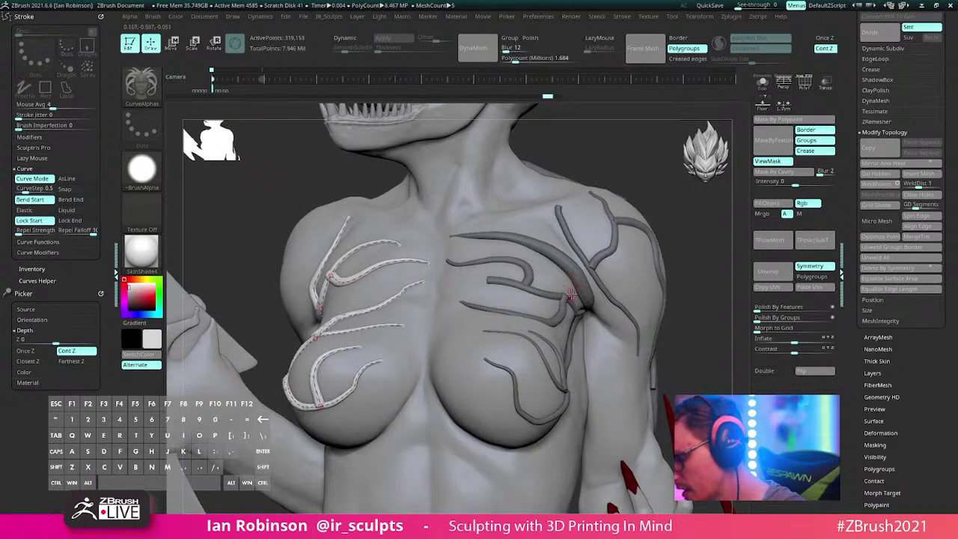
right_drag(570, 295, 600, 226)
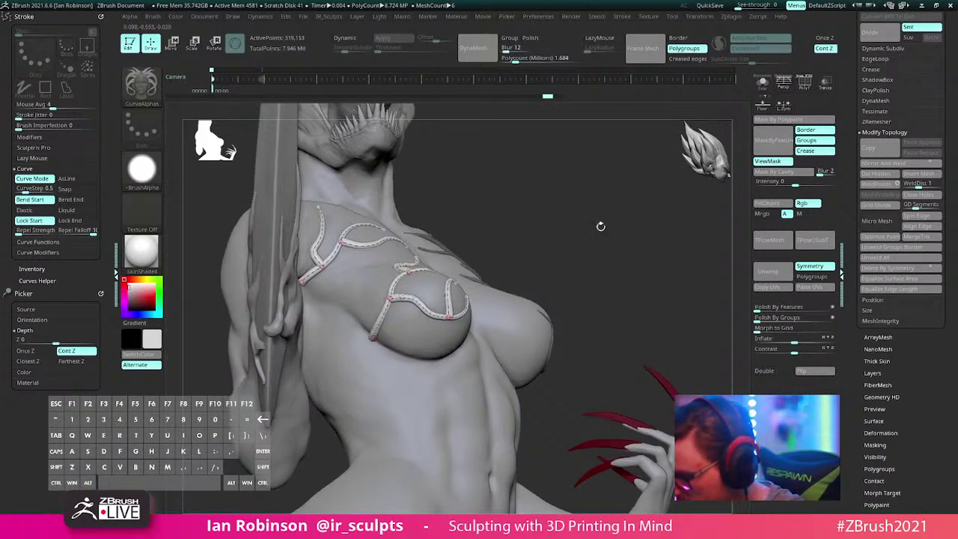
right_drag(432, 236, 535, 195)
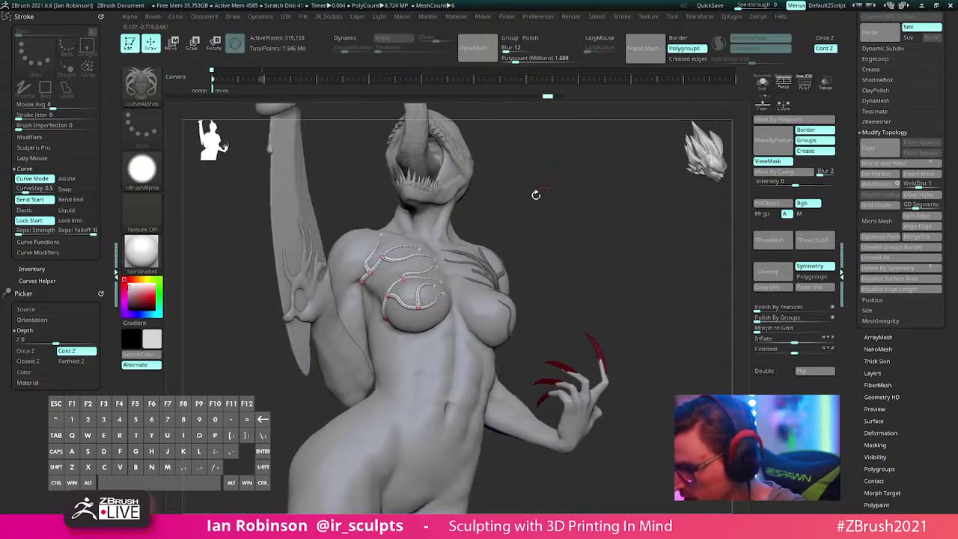
alt+right_drag(443, 264, 404, 374)
right_drag(344, 385, 427, 306)
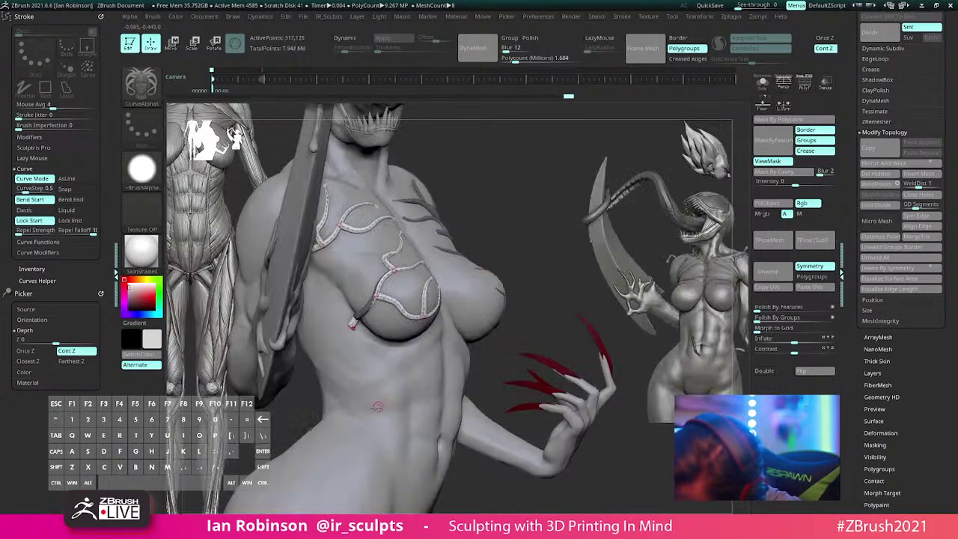
alt+right_drag(401, 349, 383, 367)
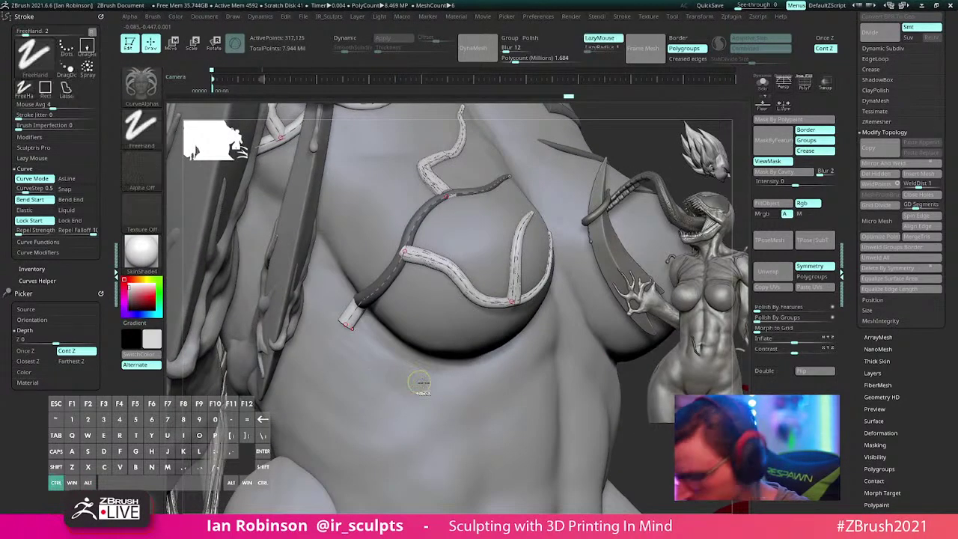
key(ctrl+n)
alt+right_drag(434, 388, 342, 360)
key(ctrl+z)
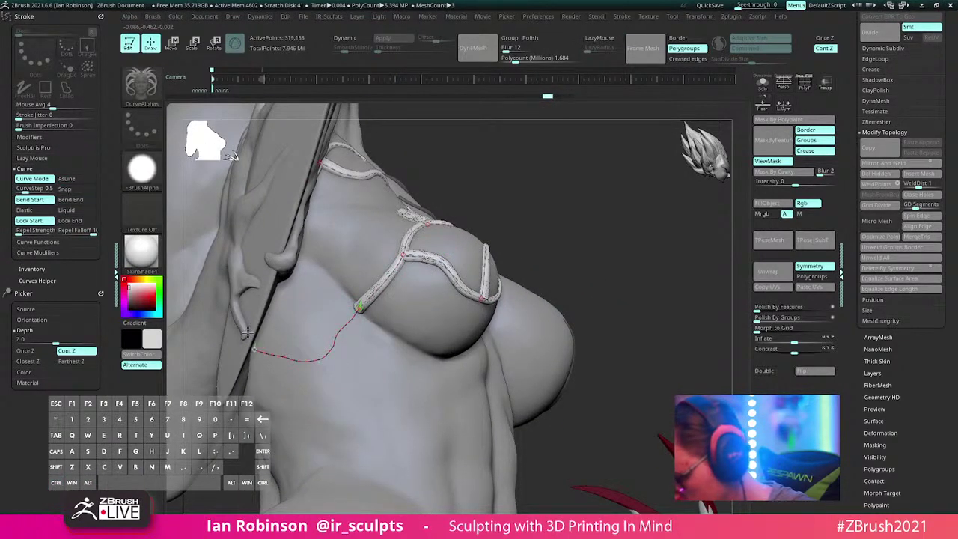
Step: Draw a vein curve from the outer end of the right breast's vein across the side ribs and up to the armpit
drag(247, 332, 245, 329)
right_drag(360, 351, 296, 358)
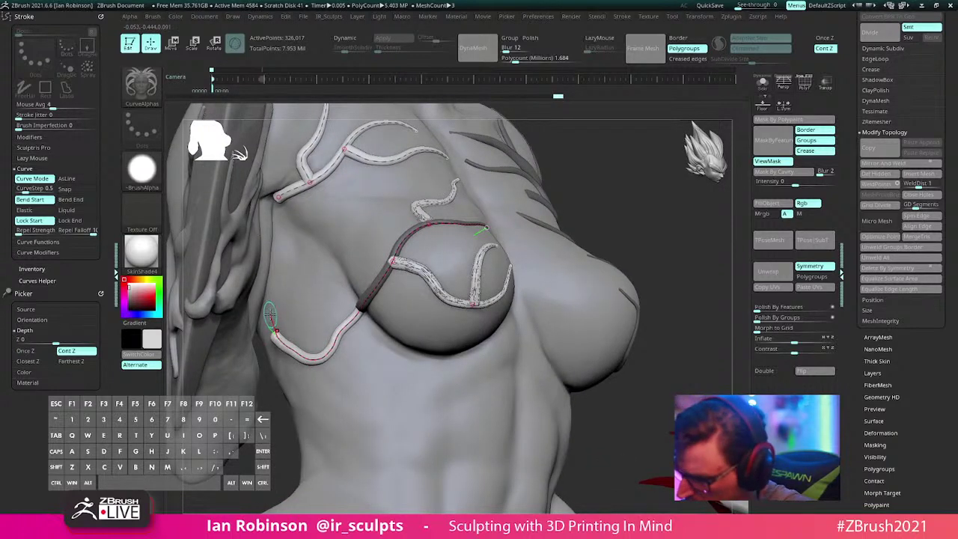
drag(269, 315, 272, 278)
drag(272, 196, 275, 196)
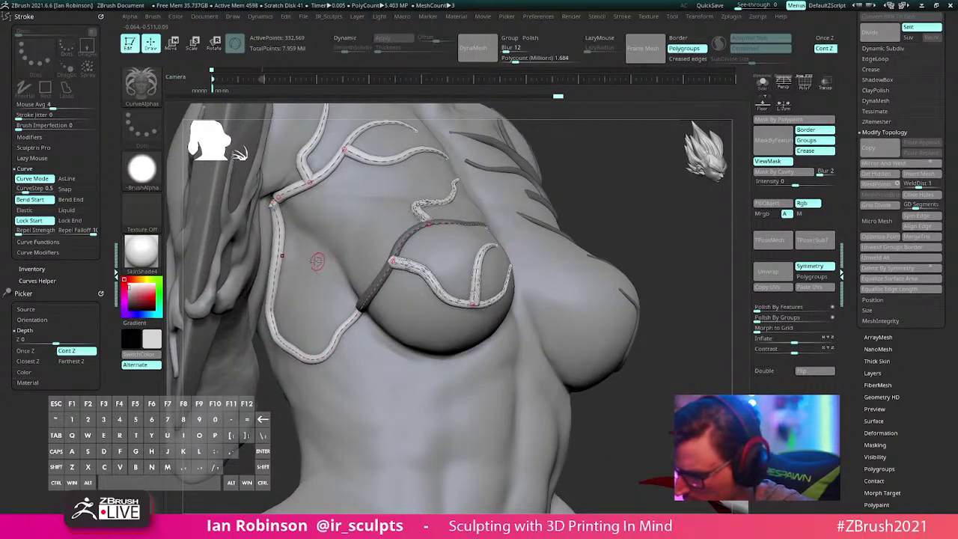
Step: Add a branch from the right rib-side vein curving up toward the outer chest, undoing the unsuccessful attempts
right_drag(317, 260, 294, 299)
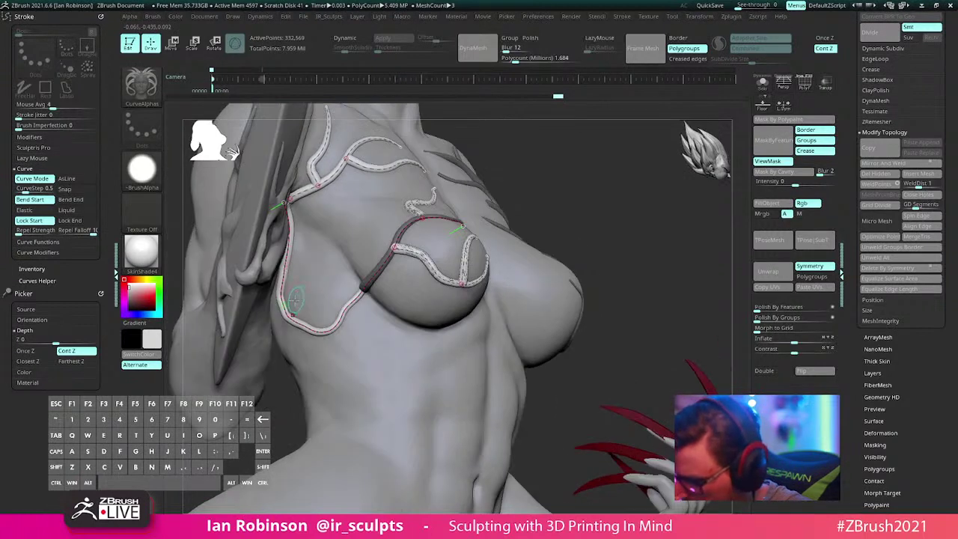
drag(297, 300, 321, 281)
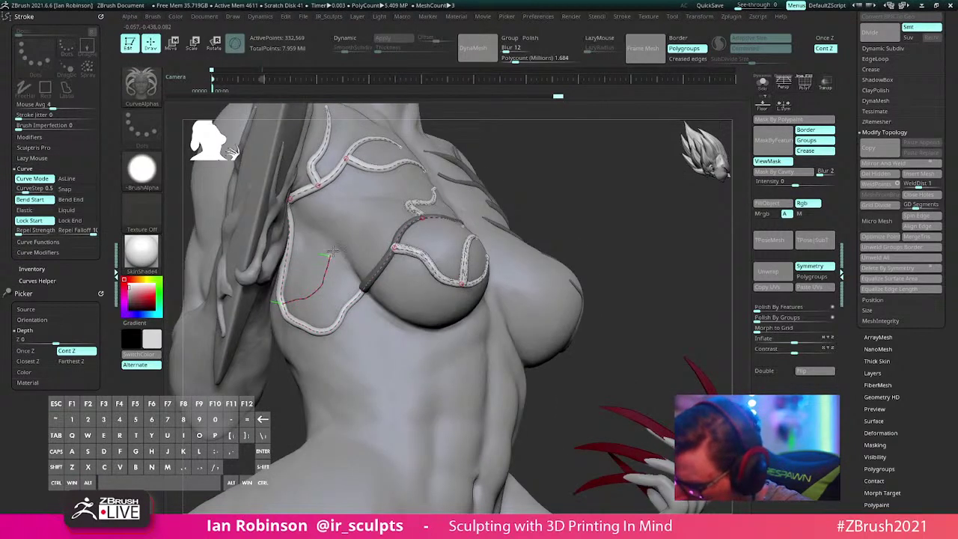
key(ctrl+z)
right_drag(388, 203, 324, 278)
drag(274, 286, 295, 289)
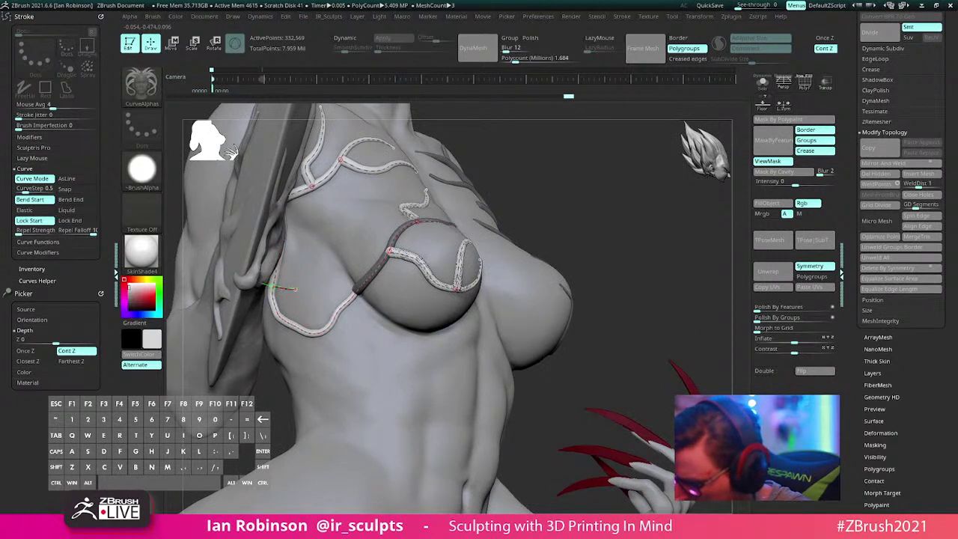
drag(327, 221, 353, 204)
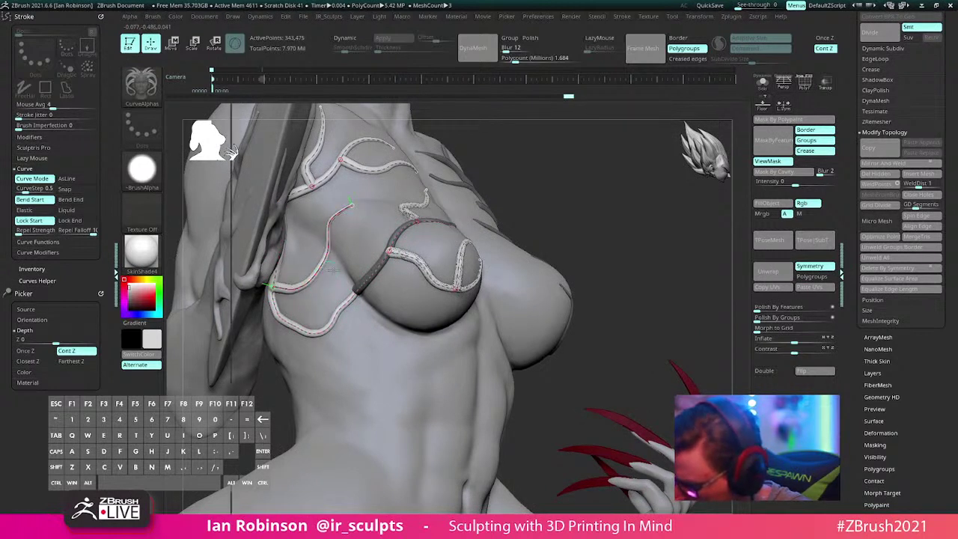
drag(328, 274, 352, 264)
key(ctrl+z)
drag(328, 233, 342, 199)
Step: Draw a vein curve from the bottom of the right rib-side vein down and across the ribs beneath the breast
alt+right_drag(408, 201, 451, 347)
right_drag(364, 358, 408, 348)
drag(323, 359, 339, 372)
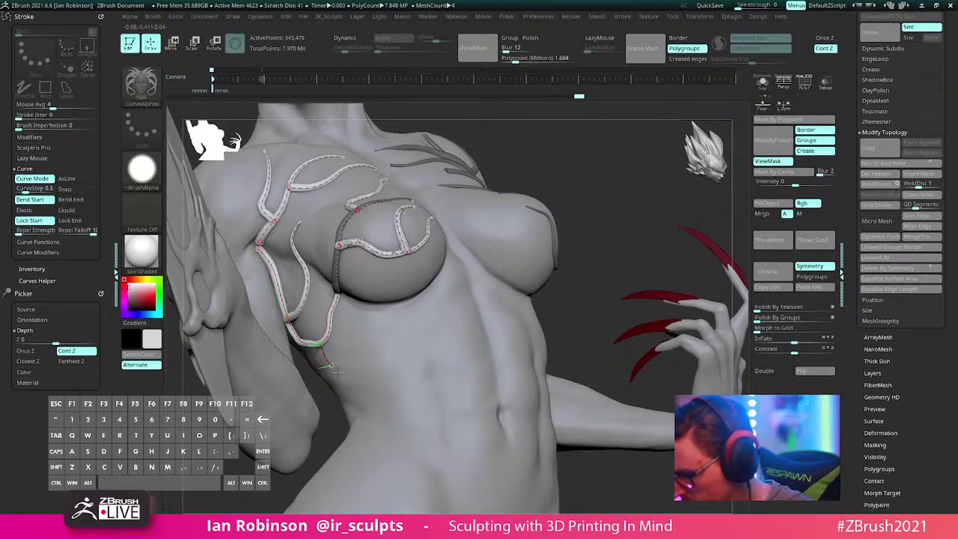
drag(444, 320, 449, 319)
Step: Add a branch from the right rib vein following the breast's underside up toward the sternum, redoing the first attempt
right_drag(449, 322, 388, 377)
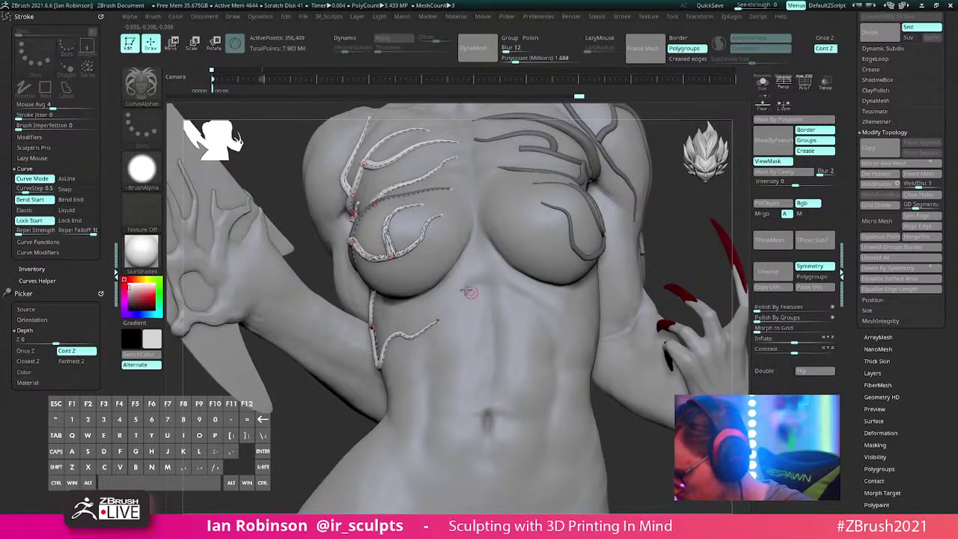
right_drag(469, 291, 471, 307)
drag(393, 318, 408, 297)
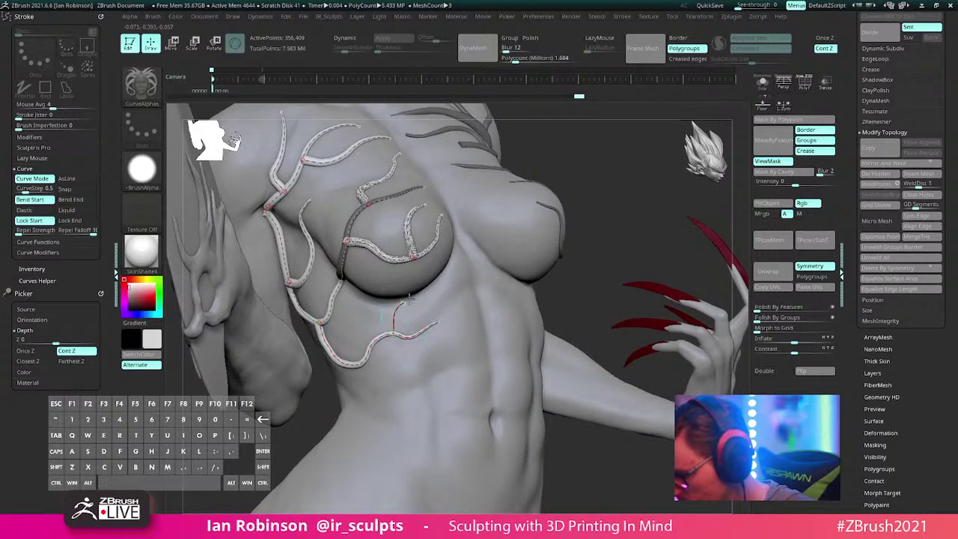
drag(454, 268, 458, 236)
mouse_move(496, 278)
right_down()
mouse_move(419, 313)
mouse_move(339, 332)
right_up()
key(ctrl+z)
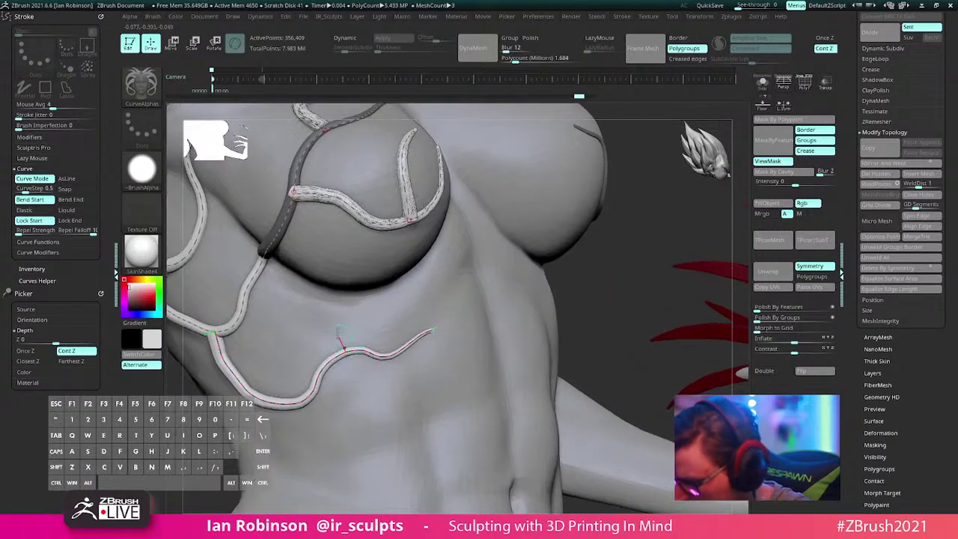
drag(337, 334, 405, 289)
drag(448, 210, 449, 206)
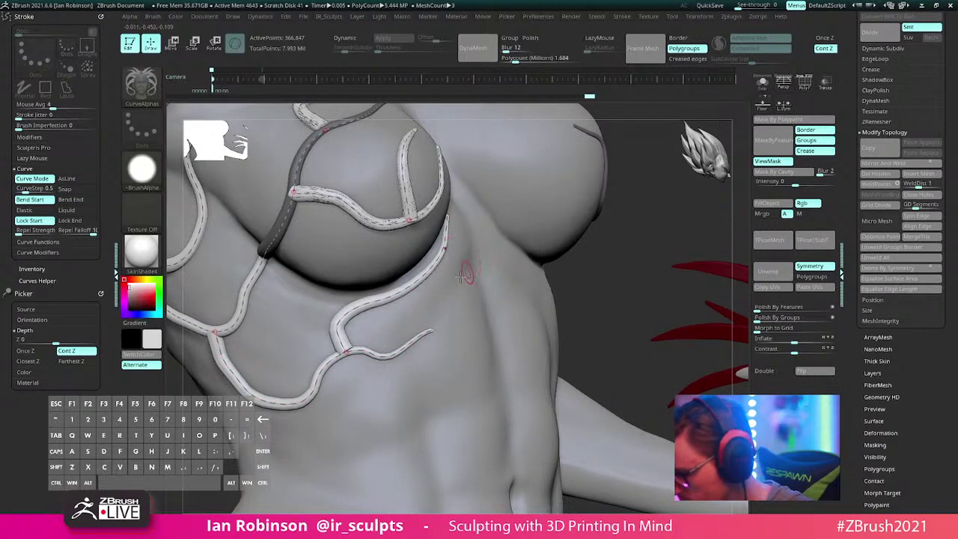
right_drag(467, 274, 442, 329)
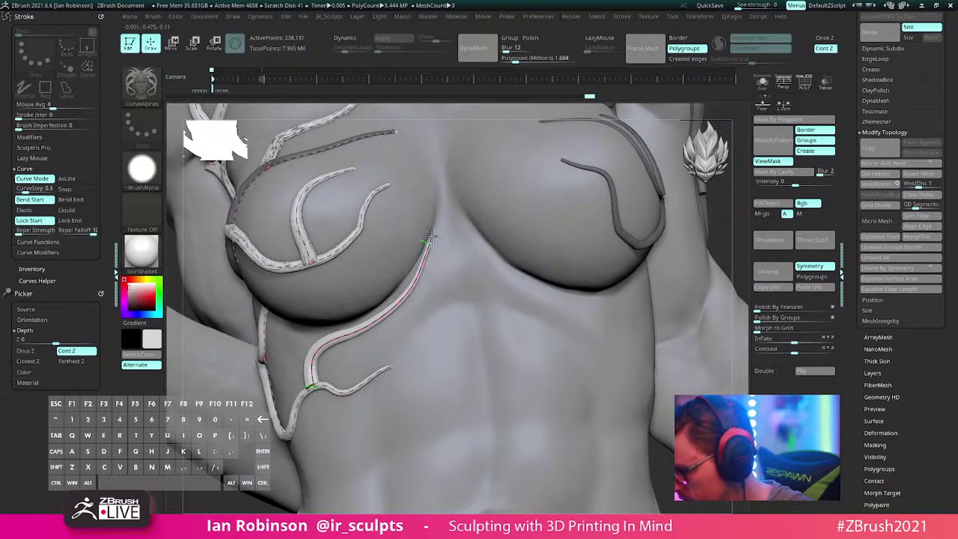
Step: Draw a vein curve from the left armpit down the inner upper arm toward the elbow
right_drag(428, 247, 562, 360)
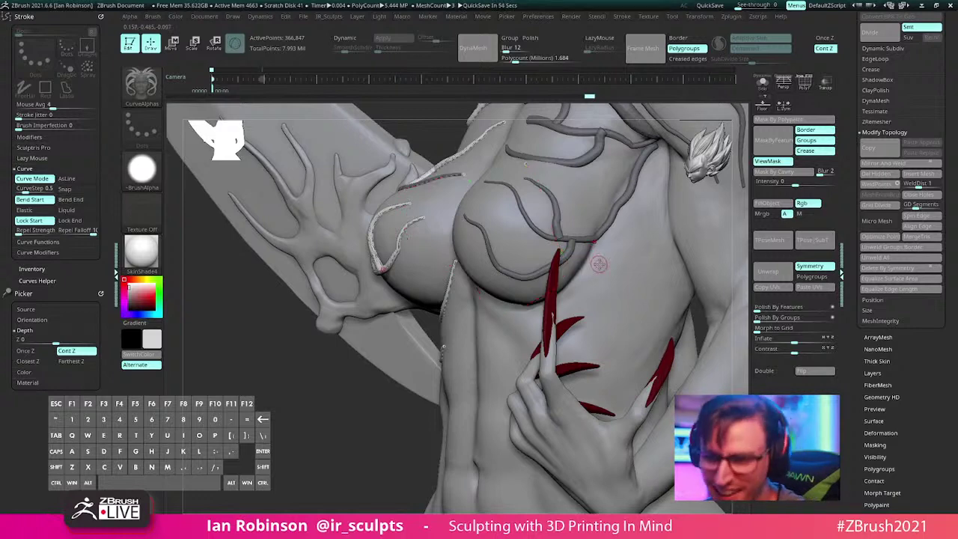
mouse_move(591, 262)
right_down()
mouse_move(506, 319)
mouse_move(555, 341)
right_up()
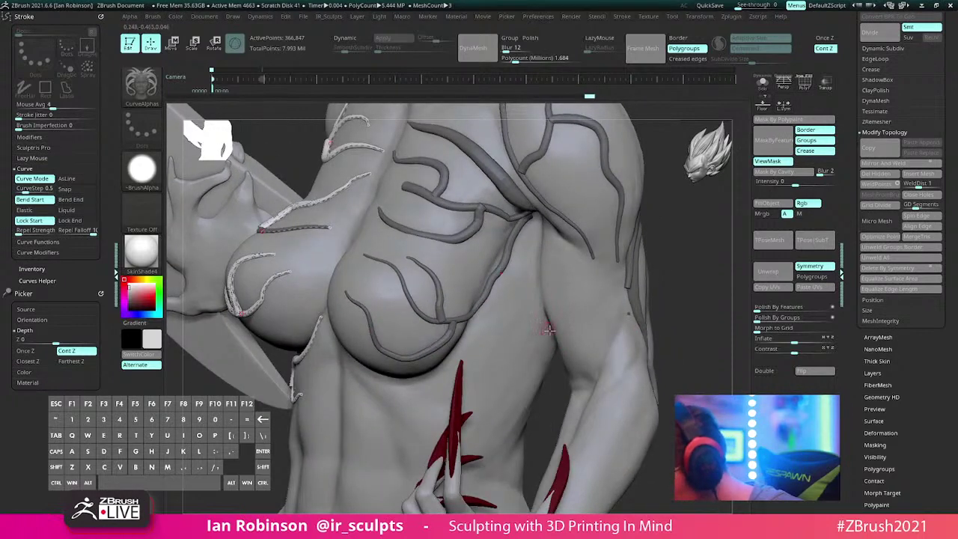
mouse_move(542, 298)
right_down()
mouse_move(555, 275)
mouse_move(548, 221)
mouse_move(558, 246)
mouse_move(551, 235)
right_up()
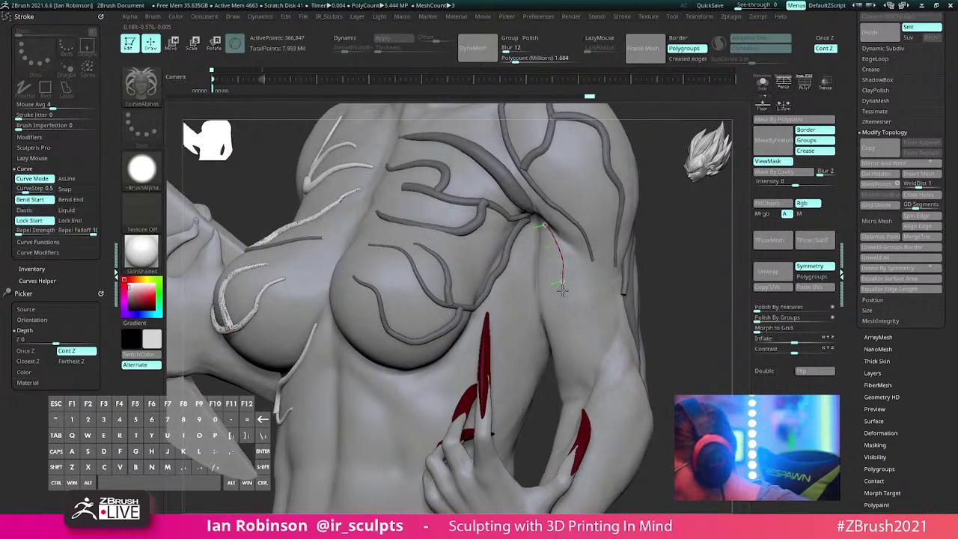
drag(595, 383, 598, 384)
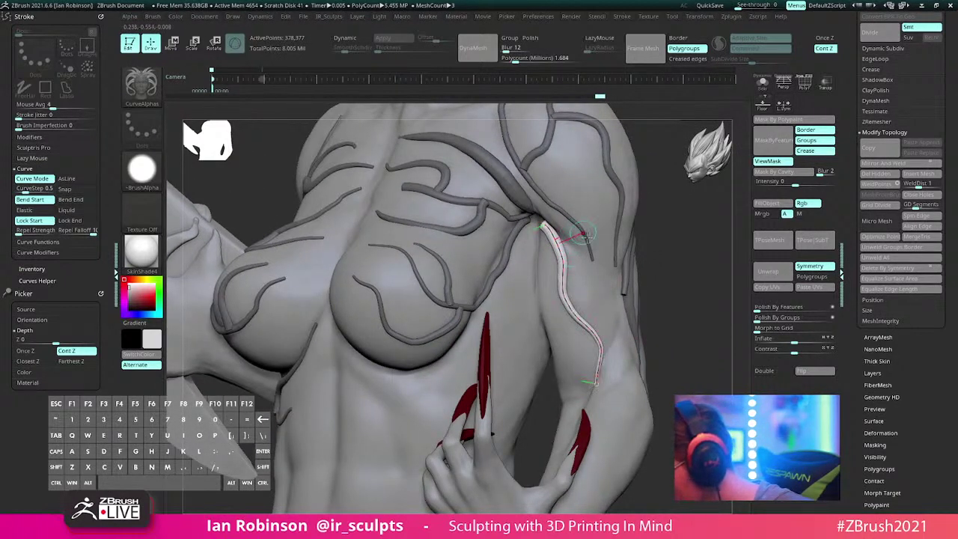
Step: Reshape the lower part of the left inner-arm vein so it follows the arm's surface toward the elbow
right_drag(581, 237, 596, 236)
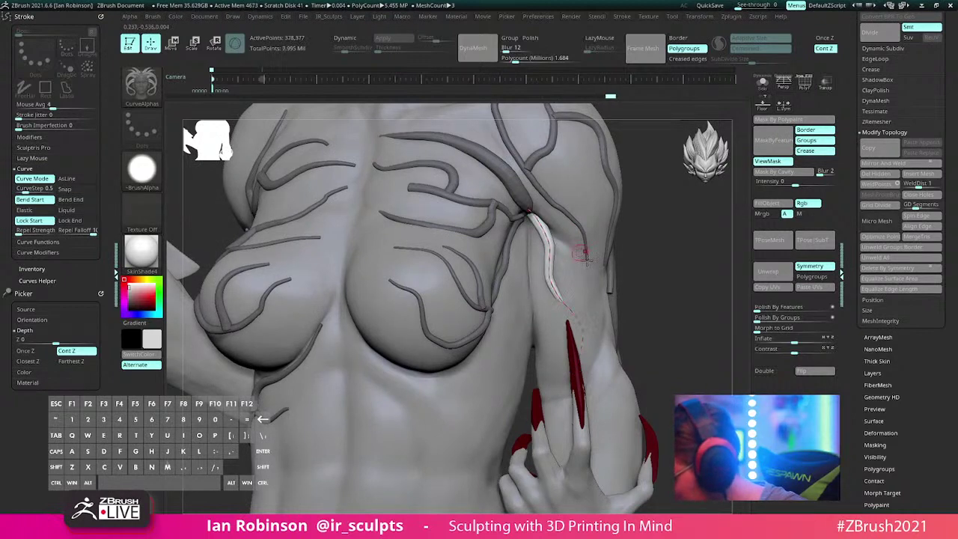
mouse_move(584, 374)
right_down()
mouse_move(590, 309)
mouse_move(572, 292)
right_up()
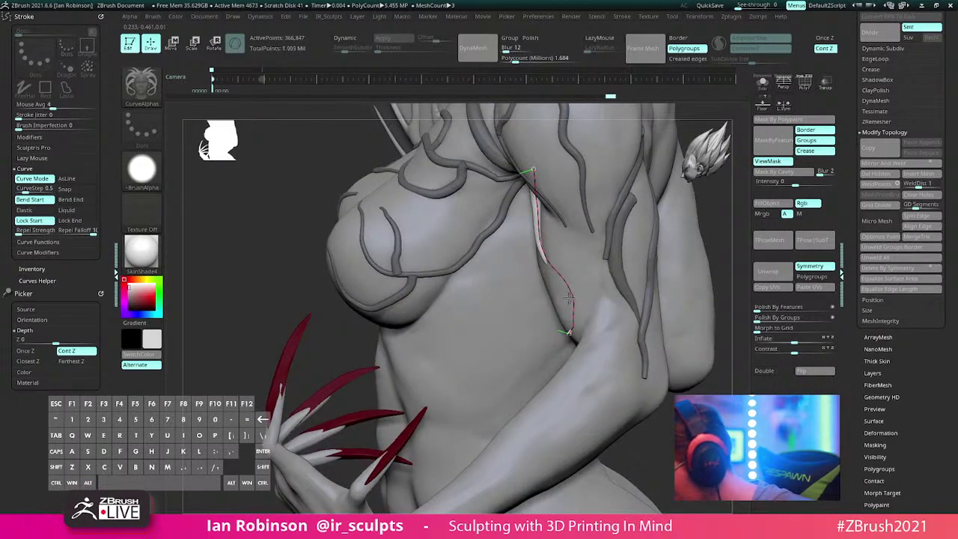
drag(569, 297, 559, 277)
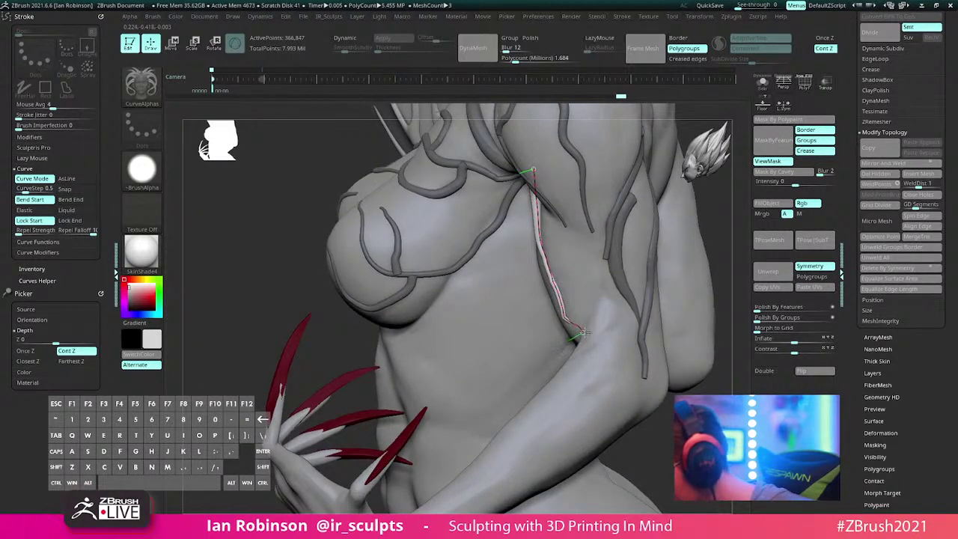
drag(584, 333, 582, 337)
Step: Add a branch from the middle of the left inner-arm vein, curving down along the arm's body-facing side toward the elbow
right_drag(559, 294, 568, 320)
right_drag(577, 286, 544, 273)
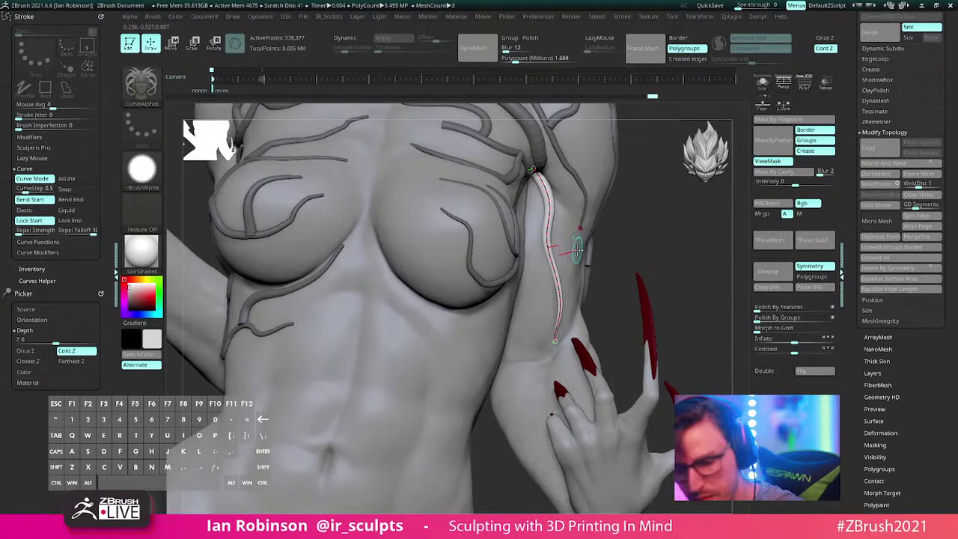
click(554, 262)
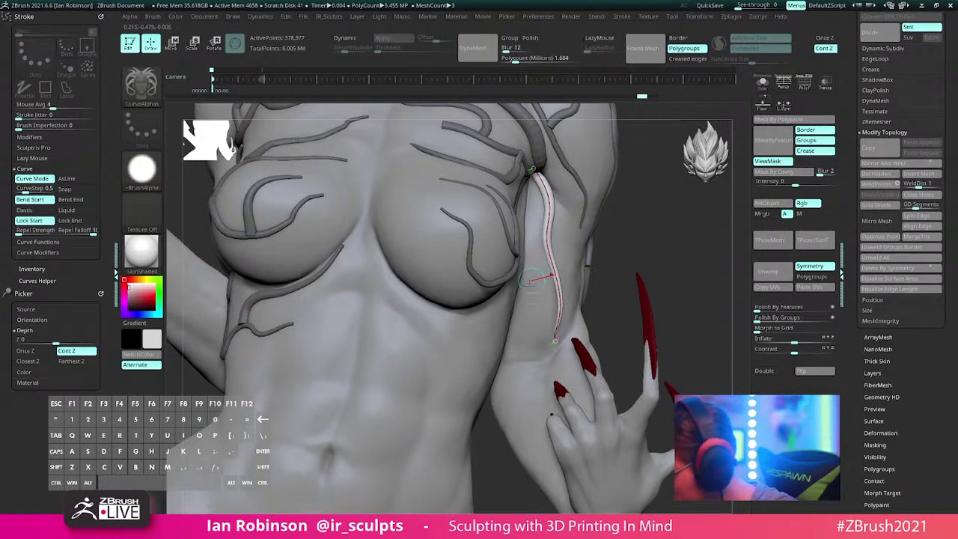
drag(518, 349, 515, 355)
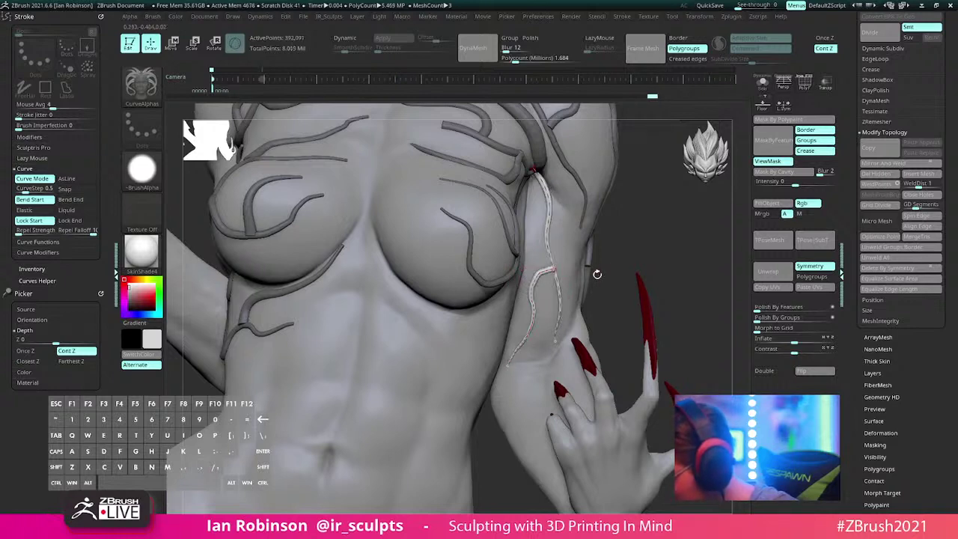
Step: Draw a branch from the upper left inner-arm vein across the arm toward the elbow, and thicken the curves with a larger brush size
right_drag(590, 282, 546, 277)
key(])
click(574, 250)
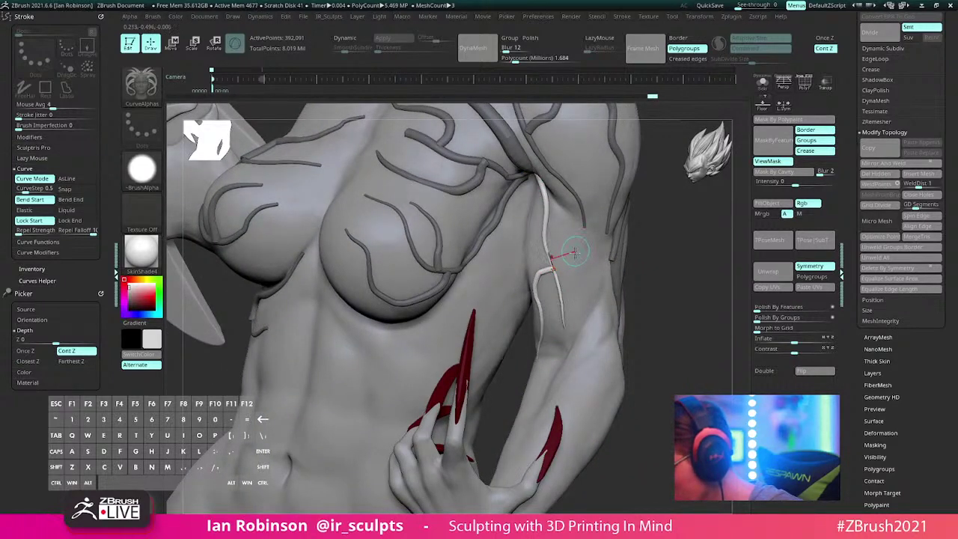
right_drag(597, 260, 563, 245)
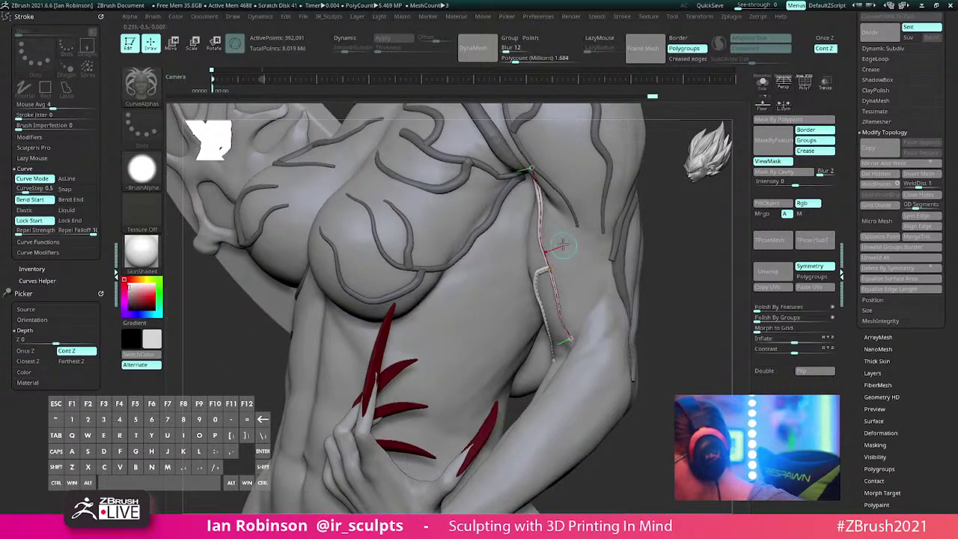
drag(560, 233, 579, 253)
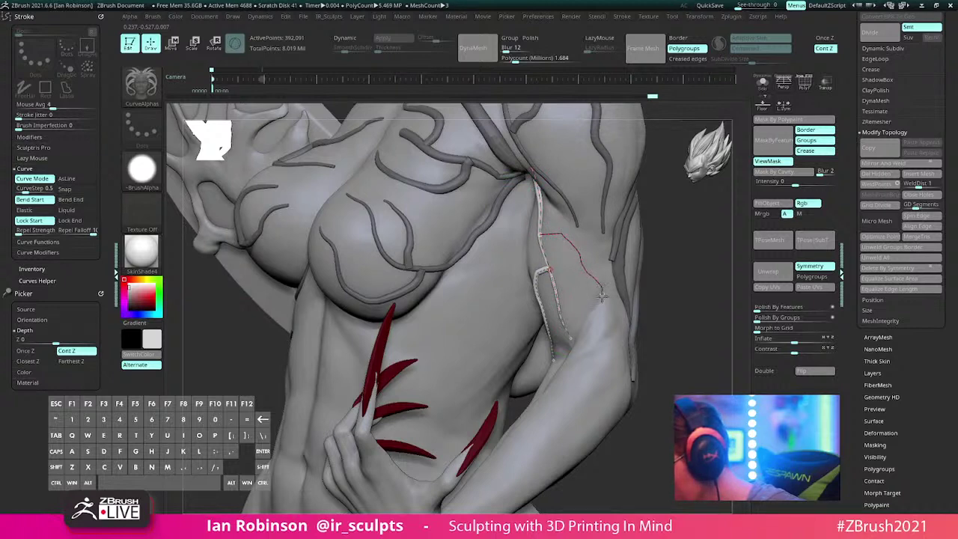
drag(590, 317, 584, 344)
drag(644, 311, 678, 289)
key(])
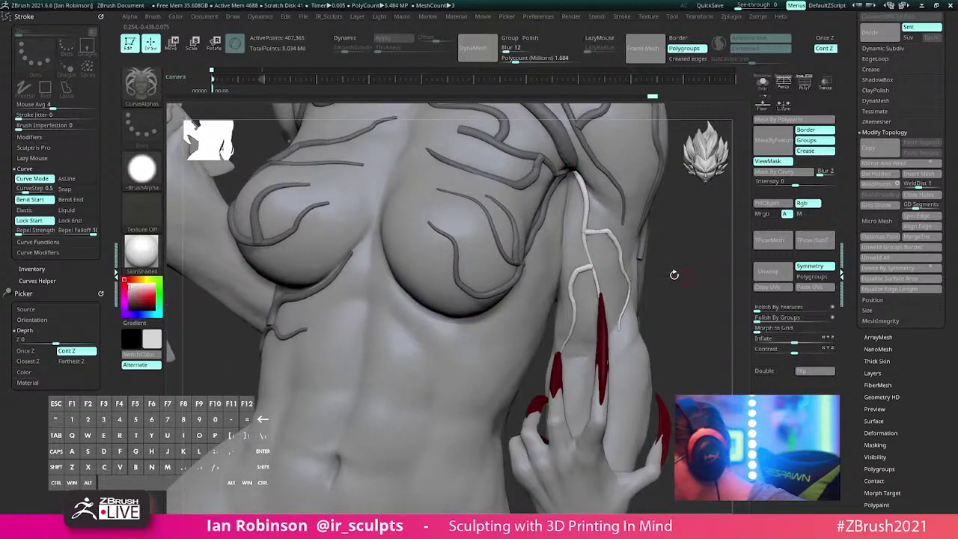
click(625, 266)
mouse_move(693, 251)
alt+mouse_down()
mouse_move(649, 243)
mouse_move(607, 254)
mouse_move(622, 295)
mouse_move(589, 256)
mouse_move(576, 284)
mouse_move(597, 278)
mouse_move(536, 285)
mouse_move(592, 269)
mouse_move(586, 255)
mouse_move(590, 287)
mouse_move(518, 280)
mouse_move(667, 257)
mouse_move(620, 263)
mouse_move(640, 284)
mouse_move(565, 249)
alt+mouse_up()
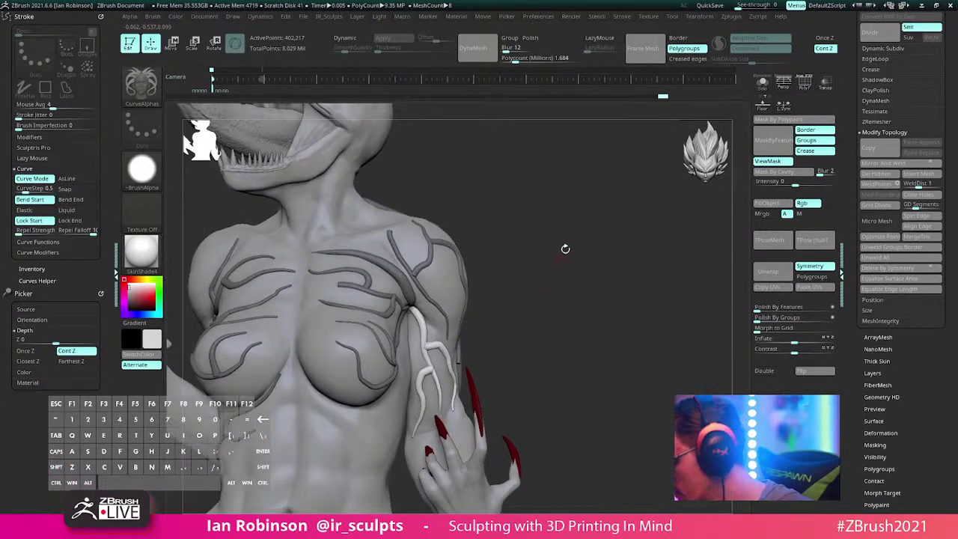
Step: Clear the mask, hide the vein curves so only the finger blades show, and split the hidden veins into a separate subtool
key(shift+f)
mouse_move(573, 283)
ctrl+mouse_down()
mouse_move(605, 314)
mouse_move(598, 334)
mouse_move(558, 358)
ctrl+mouse_up()
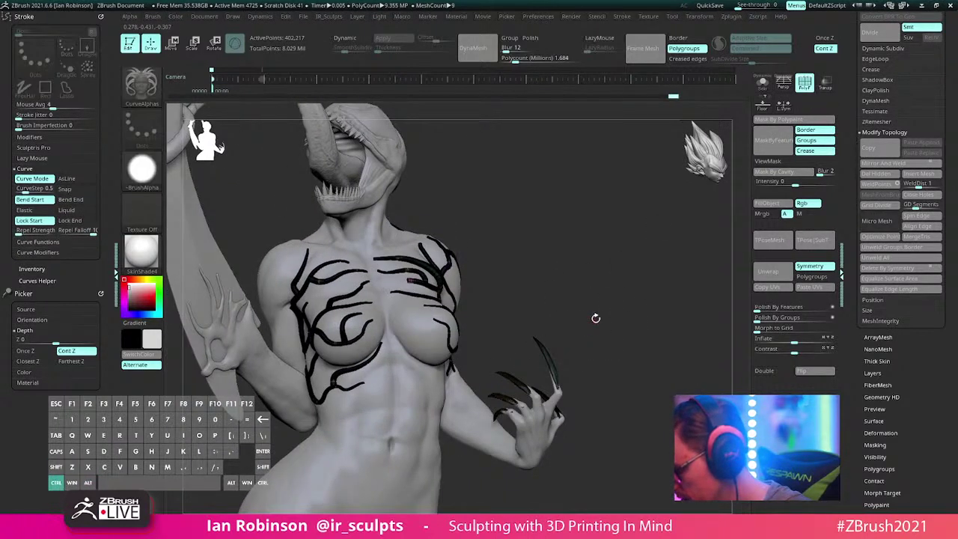
mouse_move(632, 448)
ctrl+alt+shift+mouse_down()
mouse_move(645, 286)
mouse_move(620, 314)
mouse_move(627, 271)
ctrl+alt+shift+mouse_up()
key(Up)
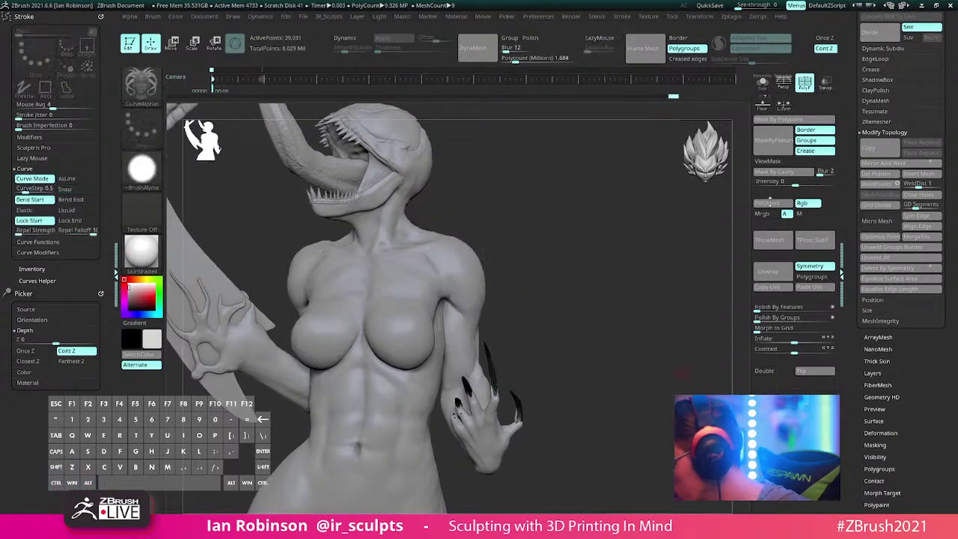
drag(943, 69, 884, 201)
click(882, 199)
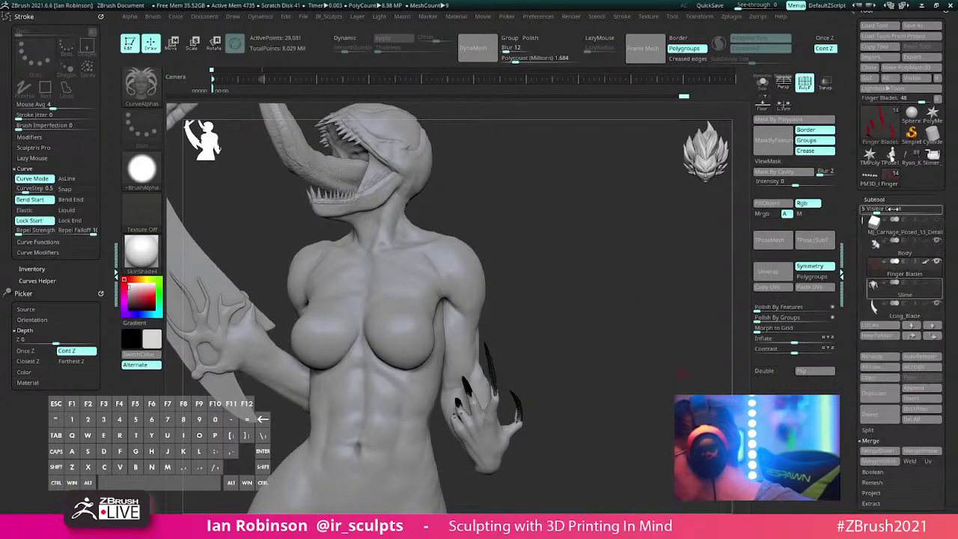
scroll(940, 377, down, 5)
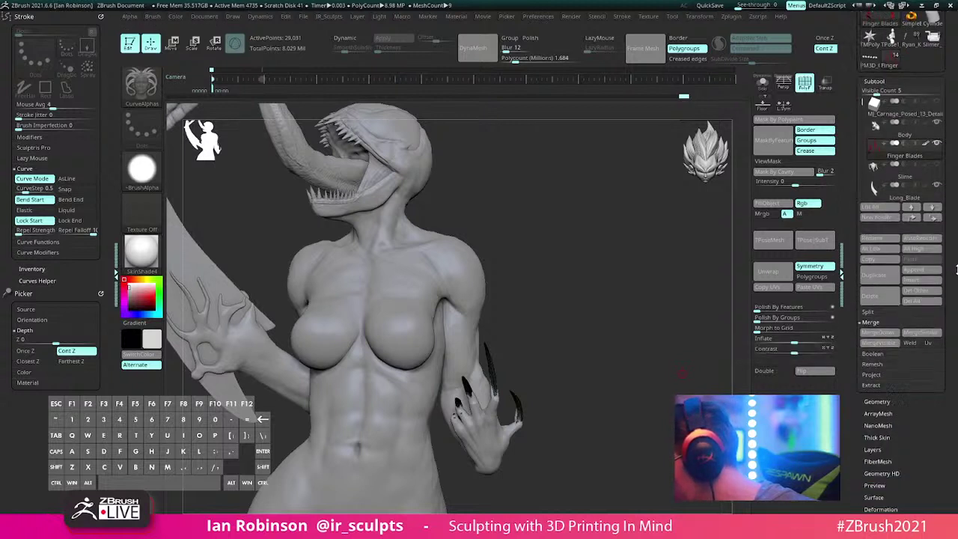
click(870, 259)
click(884, 272)
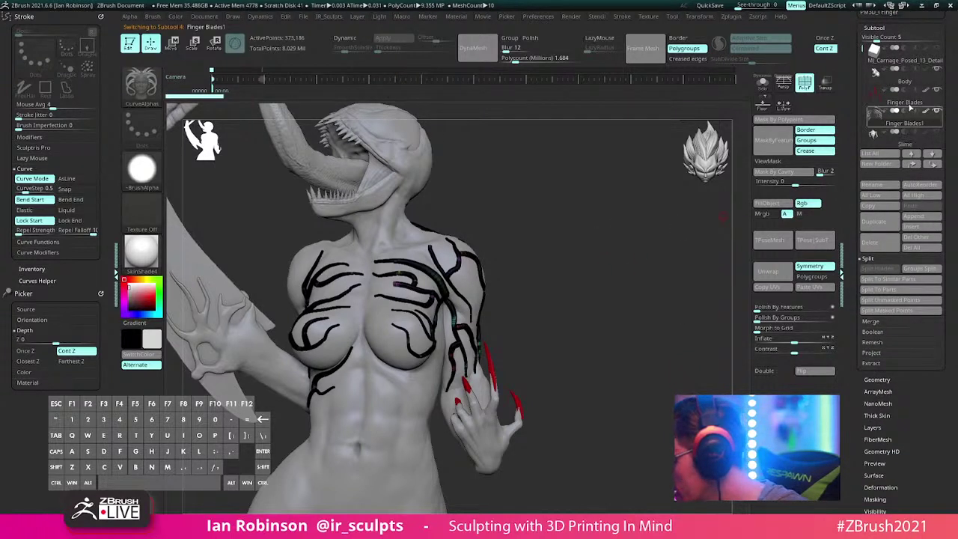
Step: Rename the new vein subtool from Finger Blades1 to Body_Slime
click(881, 154)
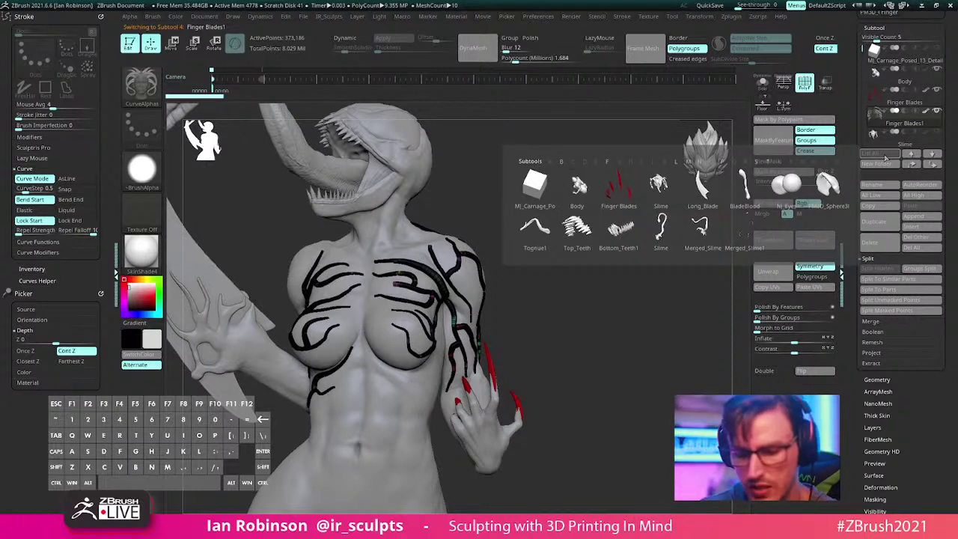
click(889, 184)
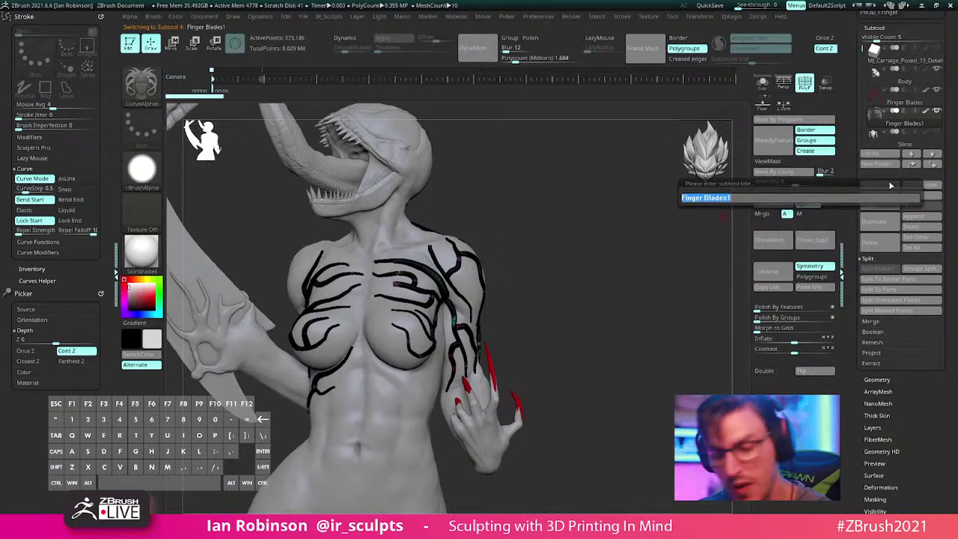
text(Body_Slime)
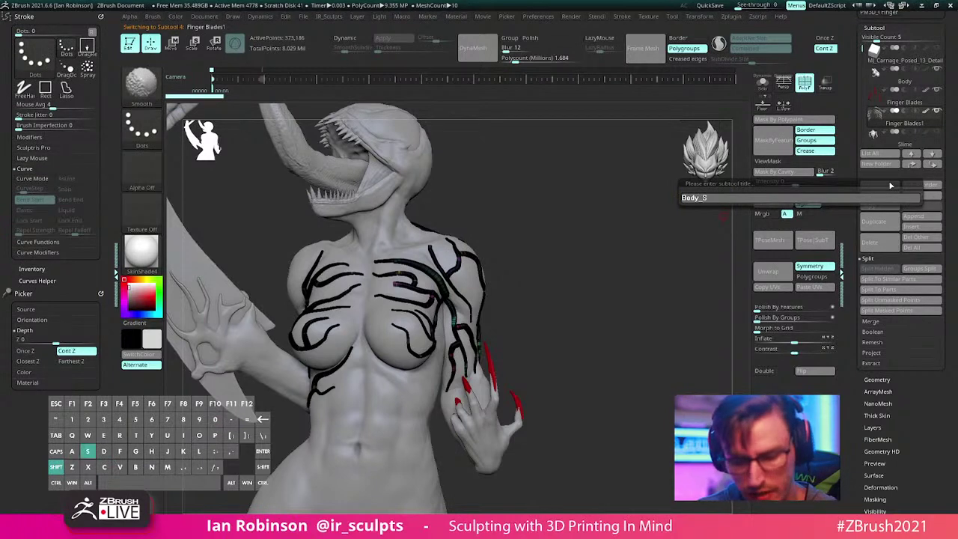
key(Return)
Step: Subdivide the Body_Slime vein mesh twice
mouse_move(610, 241)
alt+mouse_down()
mouse_move(606, 282)
mouse_move(608, 237)
mouse_move(651, 197)
mouse_move(607, 229)
mouse_move(590, 214)
alt+mouse_up()
key(shift+f)
key(shift+f)
key(ctrl+d)
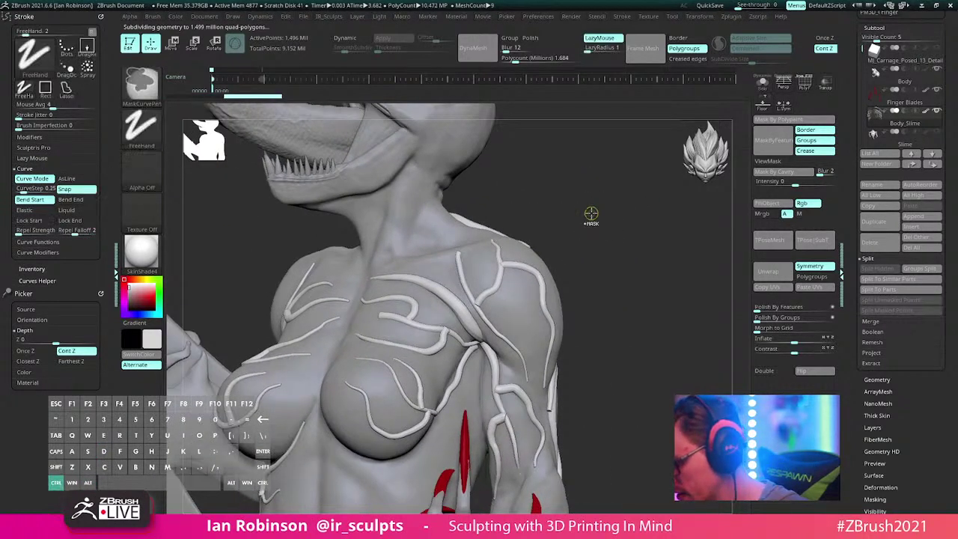
key(ctrl+d)
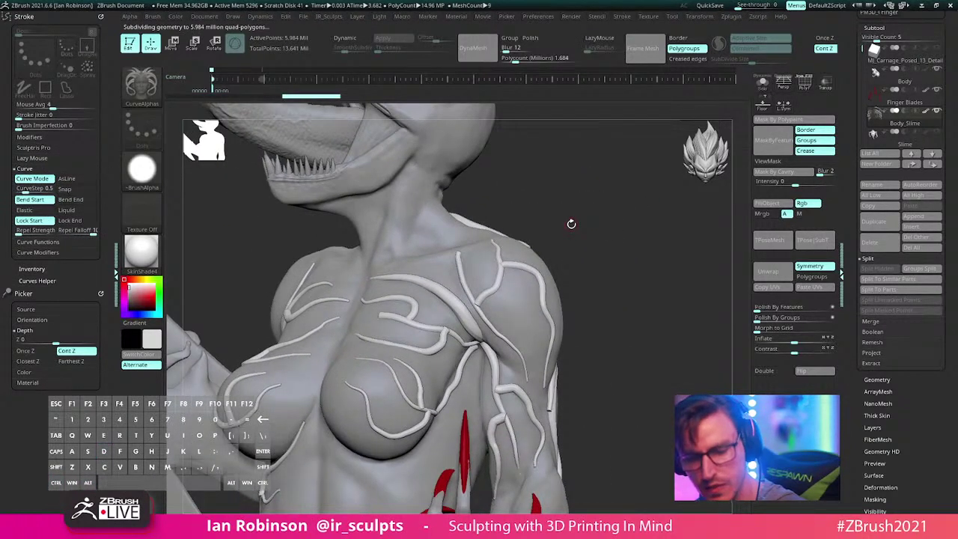
Step: Swell the Body_Slime veins around the chest and shoulder with the Inflate brush, smoothing them near the armpit
key(b)
key(i)
key(n)
key(s)
drag(577, 218, 588, 217)
drag(395, 398, 404, 397)
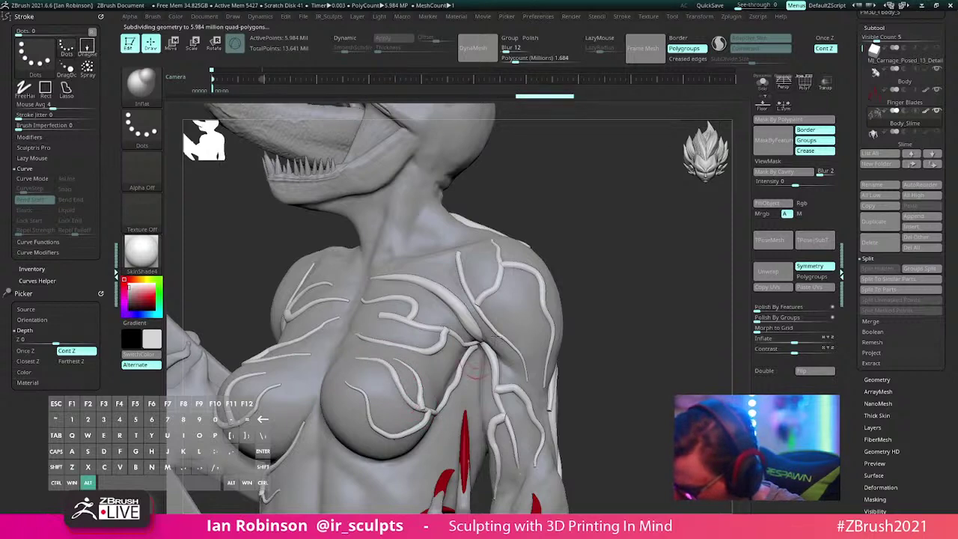
alt+drag(614, 274, 453, 415)
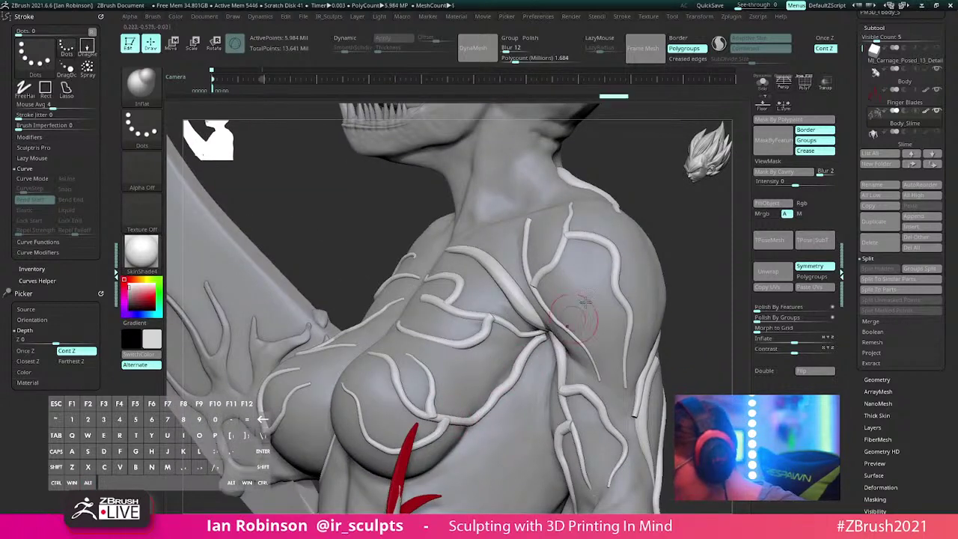
drag(660, 264, 682, 256)
shift+drag(513, 323, 523, 311)
mouse_move(598, 187)
mouse_down()
mouse_move(645, 175)
mouse_move(476, 229)
mouse_up()
key(ctrl+shift+z)
key(ctrl+shift+z)
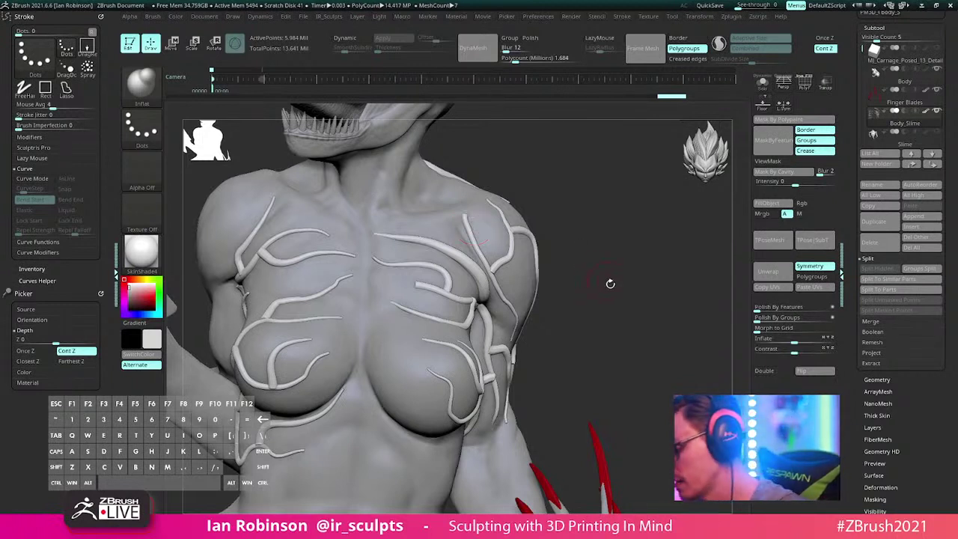
alt+drag(609, 282, 591, 255)
drag(651, 253, 631, 262)
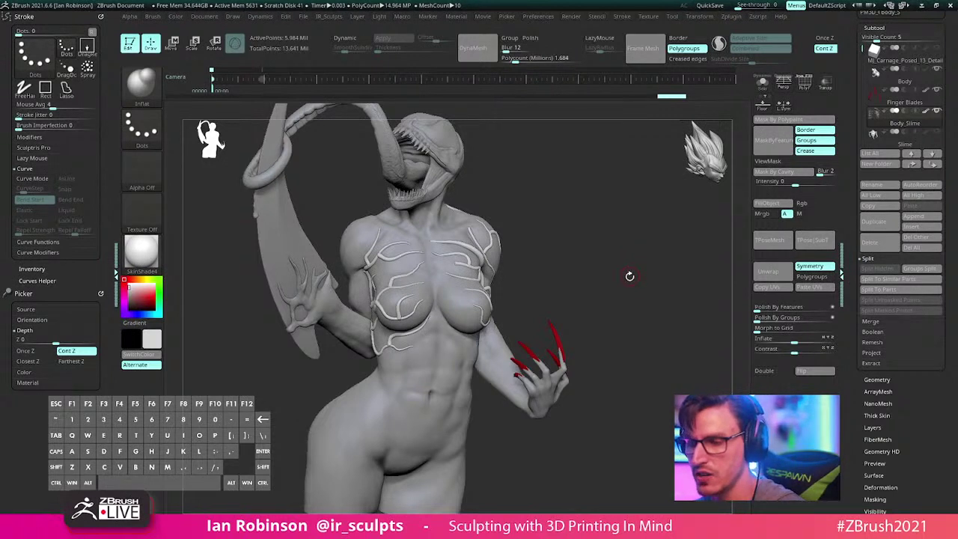
drag(629, 276, 631, 277)
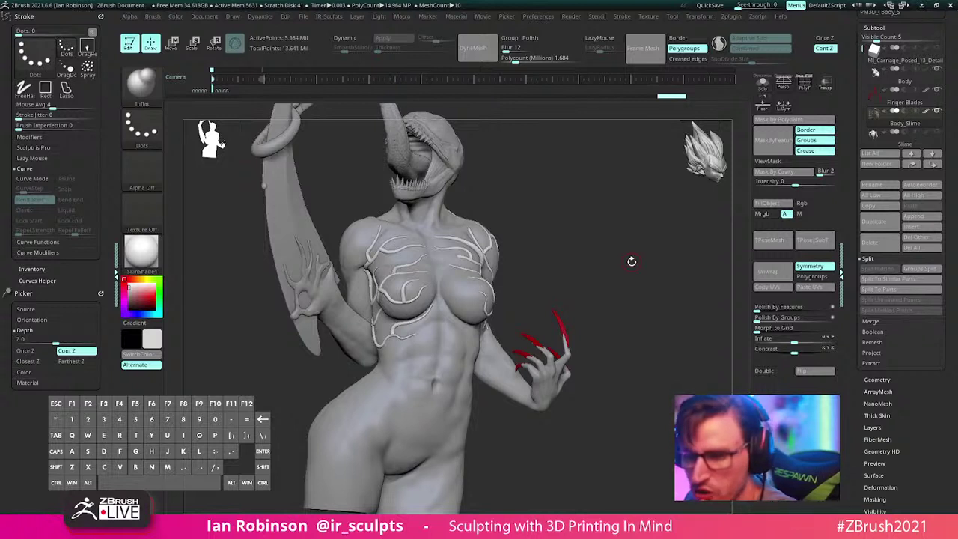
mouse_move(632, 261)
alt+mouse_down()
mouse_move(582, 222)
mouse_move(595, 222)
mouse_move(595, 257)
alt+mouse_up()
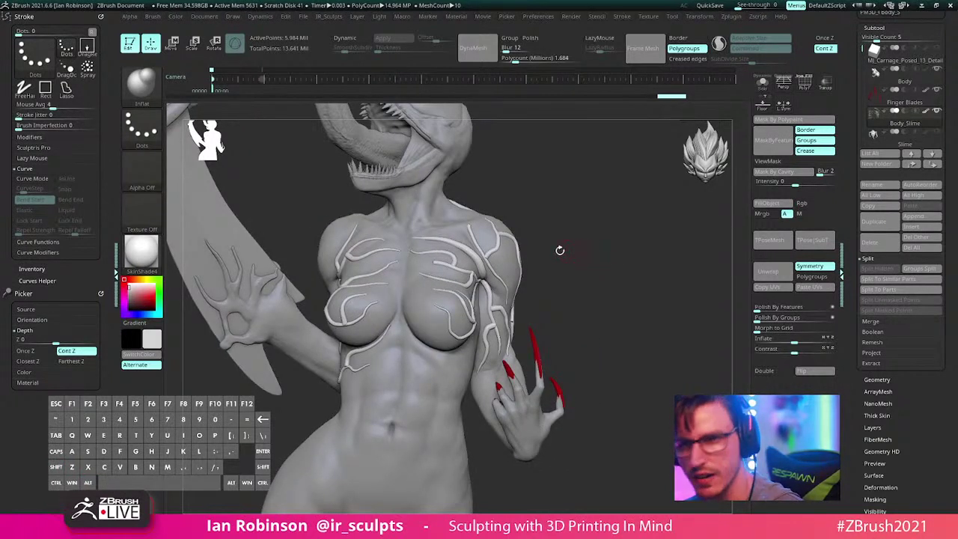
alt+drag(660, 219, 673, 247)
Step: Switch to the Cylinder3D tool, convert it to a PolyMesh3D, and frame it with its wireframe displayed
drag(951, 51, 952, 229)
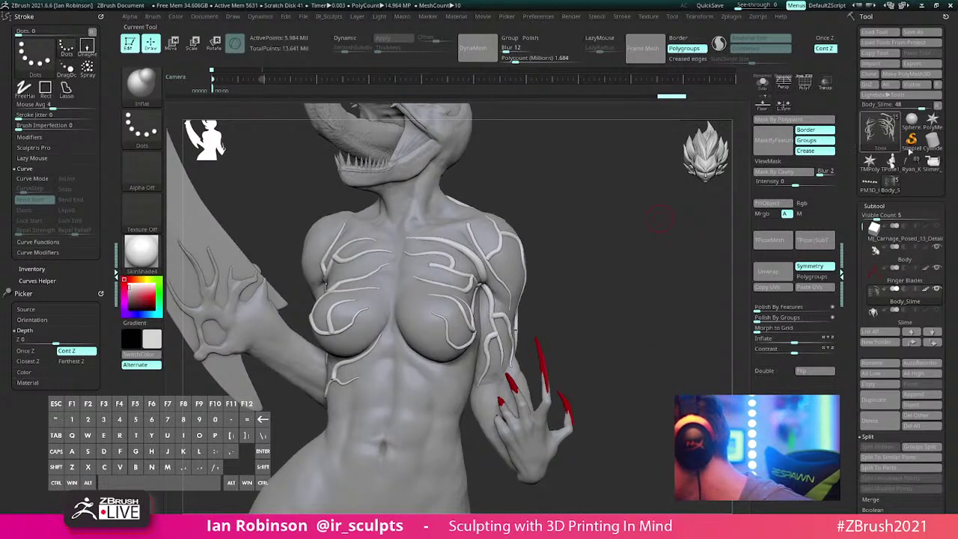
click(933, 144)
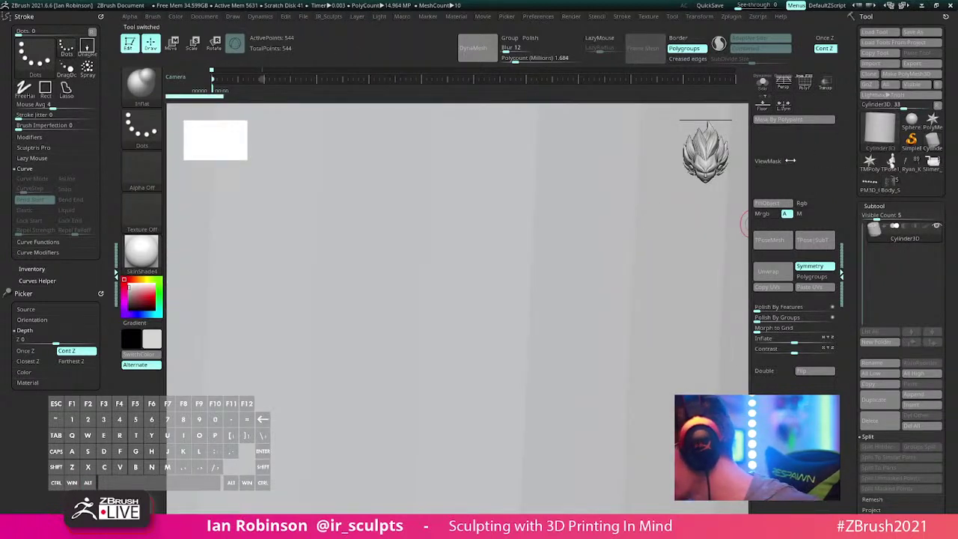
click(912, 76)
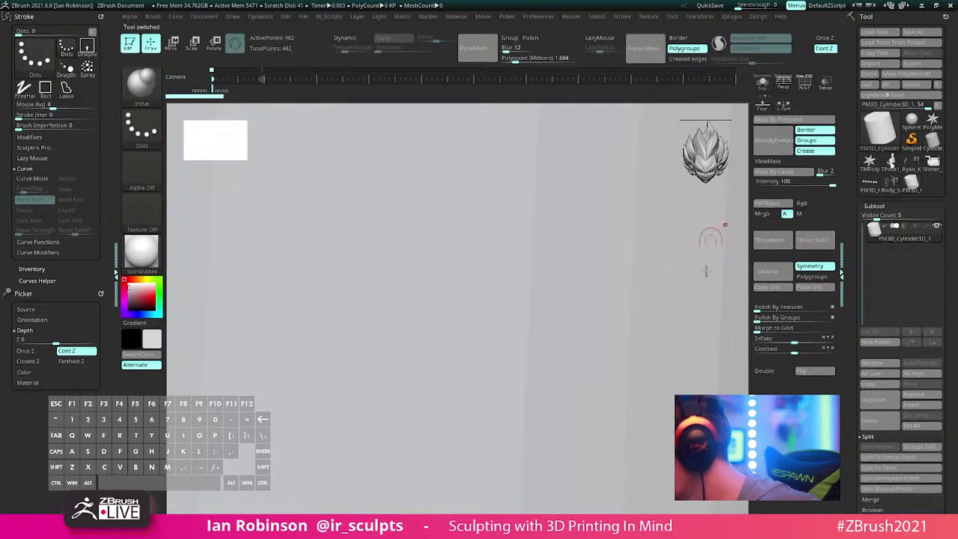
alt+right_drag(621, 300, 453, 205)
key(shift+f)
key(shift+f)
key(s)
drag(553, 213, 574, 213)
key(shift+f)
mouse_move(605, 235)
alt+right_down()
mouse_move(569, 233)
mouse_move(607, 224)
alt+right_up()
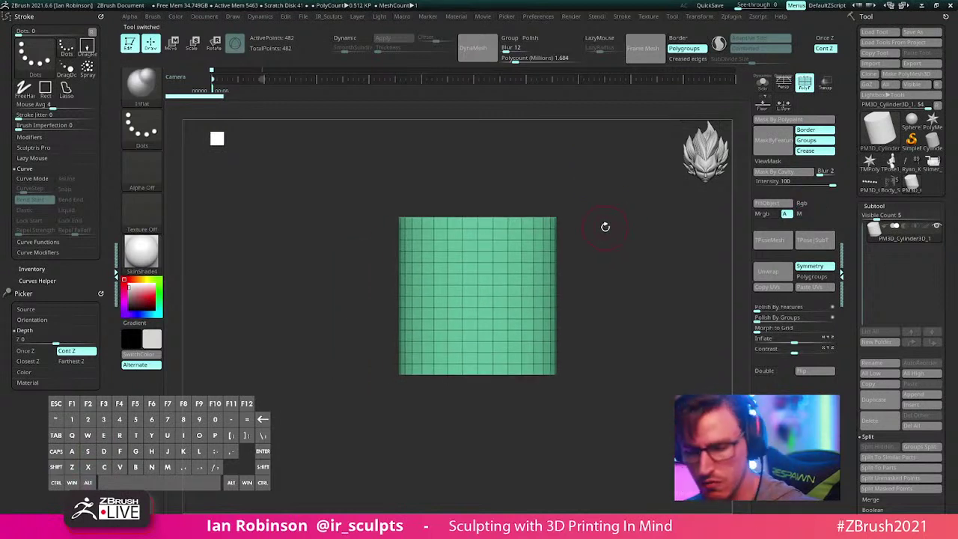
Step: DynaMesh the cylinder at a resolution of 32
key(g)
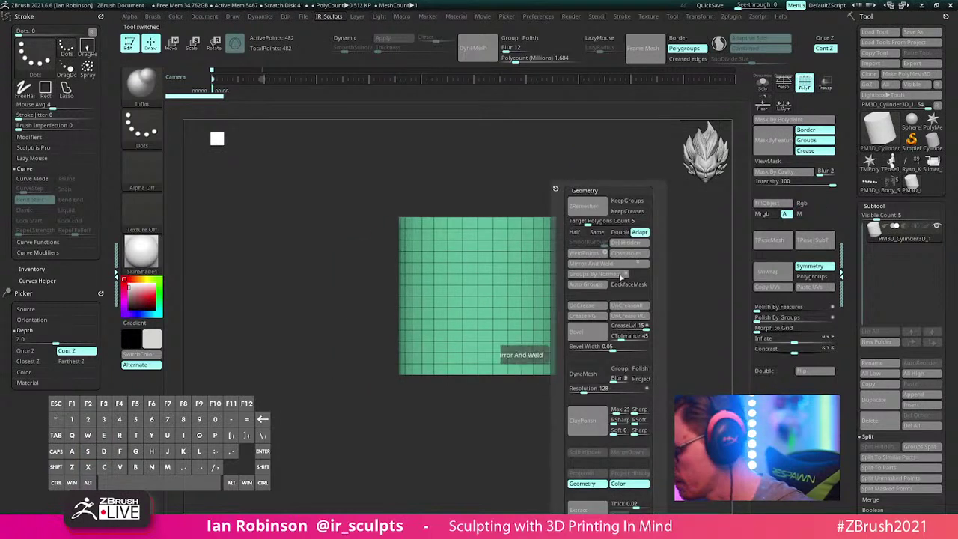
click(586, 388)
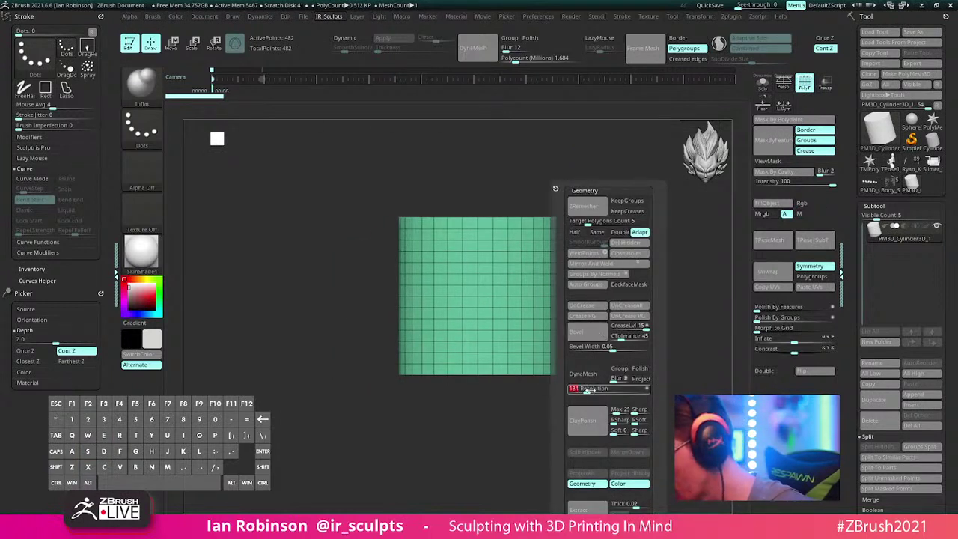
text(32)
click(592, 381)
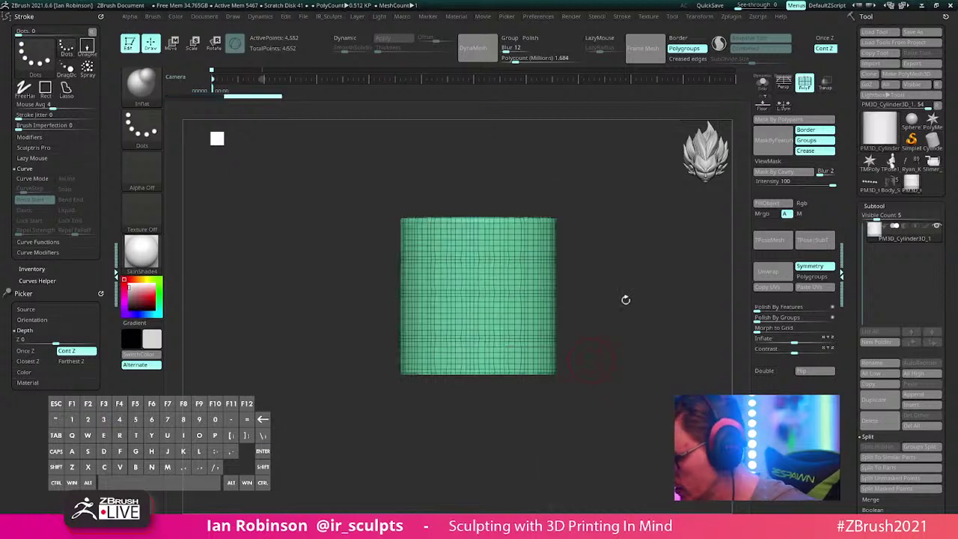
key(s)
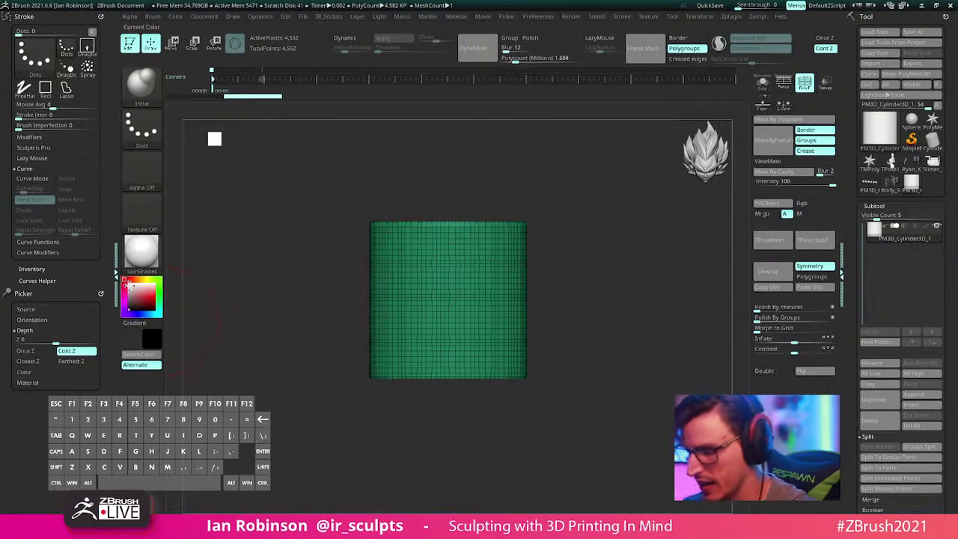
key(v)
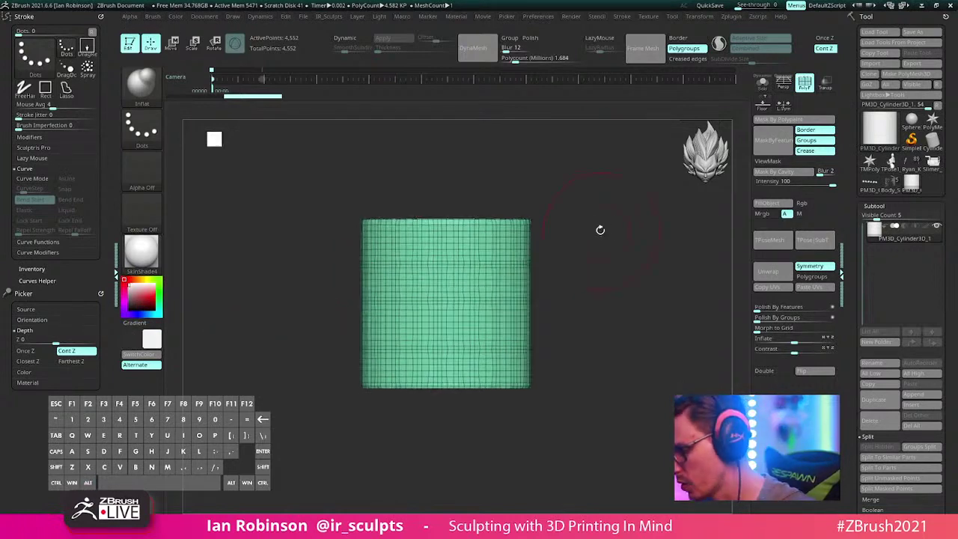
Step: Choose the Move brush at a larger draw size, smooth the cylinder's edges, and remesh it with DynaMesh
key(b)
key(m)
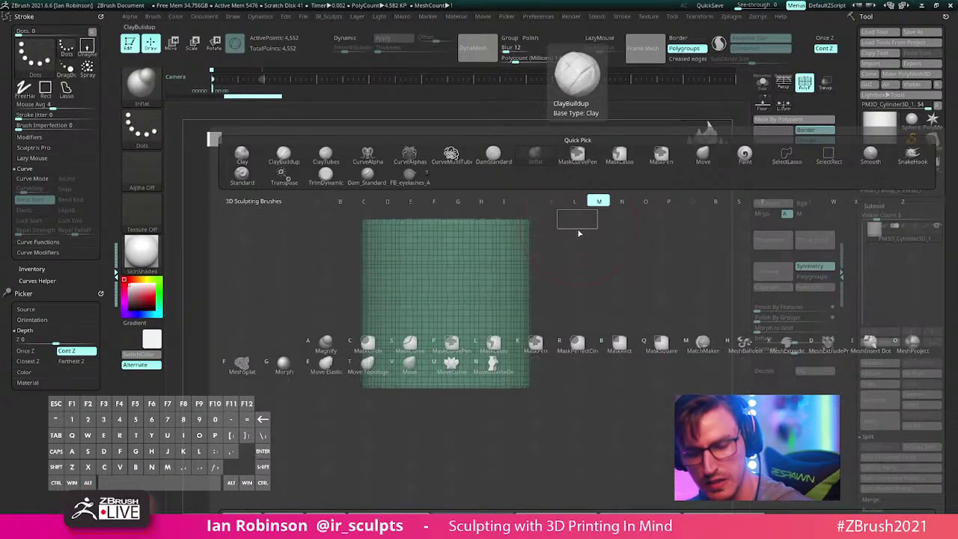
key(v)
key(s)
drag(507, 285, 516, 287)
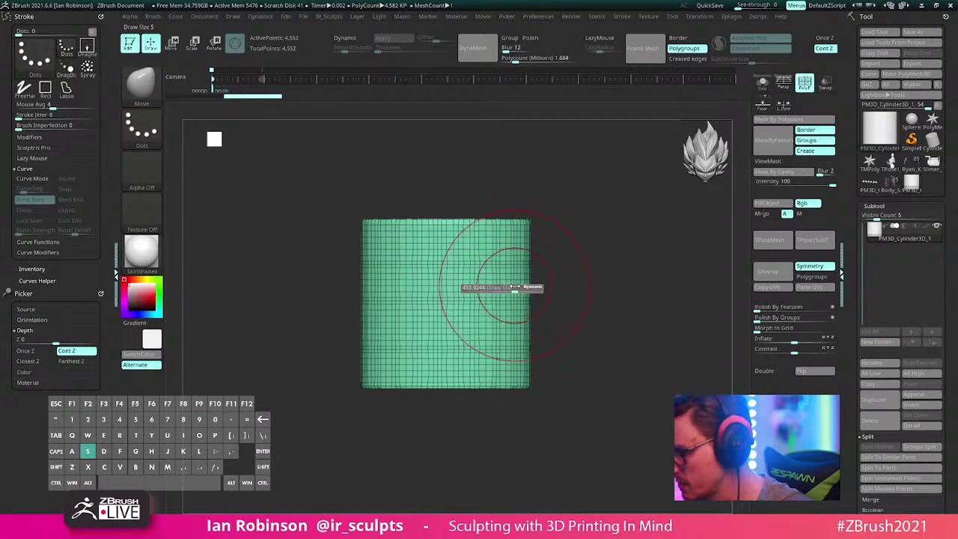
mouse_move(483, 330)
shift+mouse_down()
mouse_move(468, 352)
mouse_move(489, 324)
mouse_move(509, 258)
mouse_move(518, 329)
shift+mouse_up()
drag(588, 284, 615, 263)
mouse_move(494, 284)
shift+mouse_down()
mouse_move(449, 338)
mouse_move(479, 344)
shift+mouse_up()
ctrl+drag(584, 277, 608, 299)
mouse_move(608, 299)
shift+mouse_down()
mouse_move(620, 307)
mouse_move(567, 293)
shift+mouse_up()
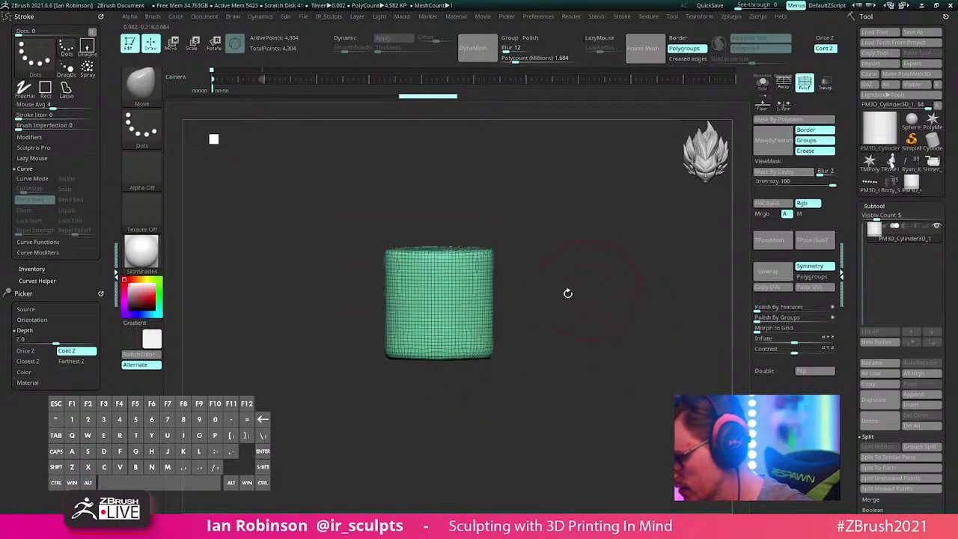
Step: Push the middle of the cylinder's bottom edge upward with the Move brush, and remesh it at a lower DynaMesh resolution
mouse_move(442, 357)
mouse_down()
mouse_move(445, 335)
mouse_move(465, 330)
mouse_up()
key(1)
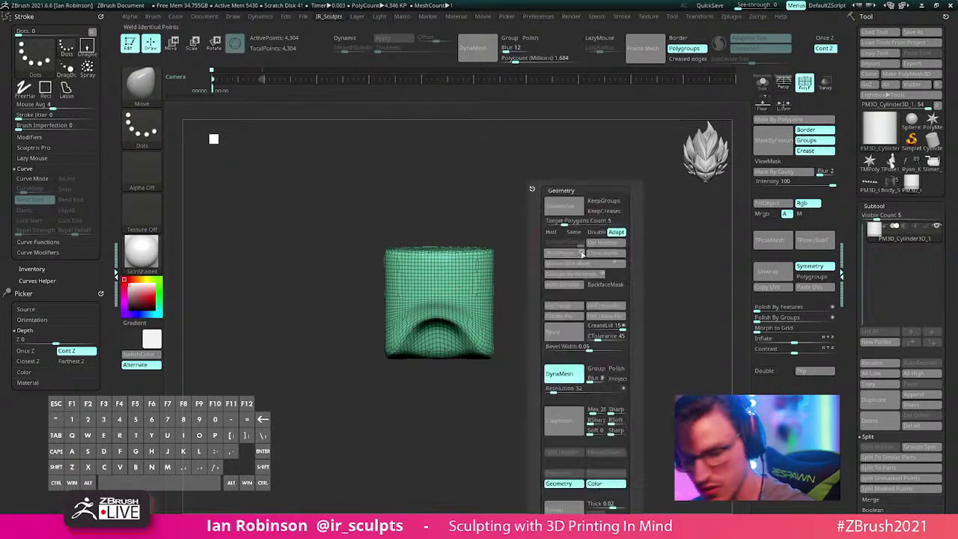
click(551, 389)
ctrl+drag(549, 340, 546, 265)
Step: Reshape the cylinder into a rounded torso block with the Move brush, then undo the last pull at its lower edge
mouse_move(441, 250)
mouse_down()
mouse_move(445, 225)
mouse_move(476, 259)
mouse_move(485, 254)
mouse_move(462, 225)
mouse_move(486, 293)
mouse_move(486, 331)
mouse_up()
key(s)
drag(484, 268, 492, 271)
mouse_move(567, 262)
mouse_down()
mouse_move(487, 254)
mouse_move(550, 252)
mouse_move(532, 211)
mouse_move(540, 259)
mouse_up()
key(s)
mouse_move(553, 306)
mouse_down()
mouse_move(535, 315)
mouse_move(546, 354)
mouse_up()
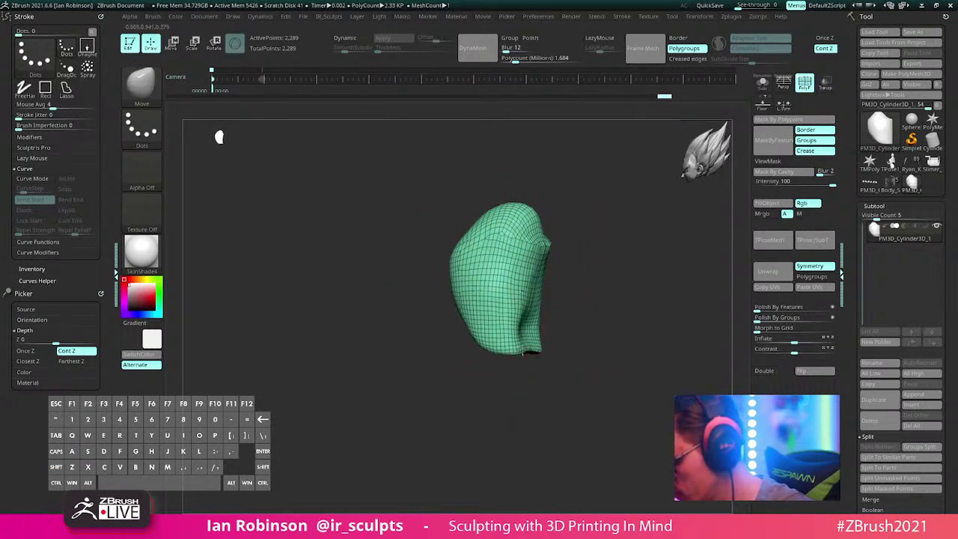
key(ctrl+z)
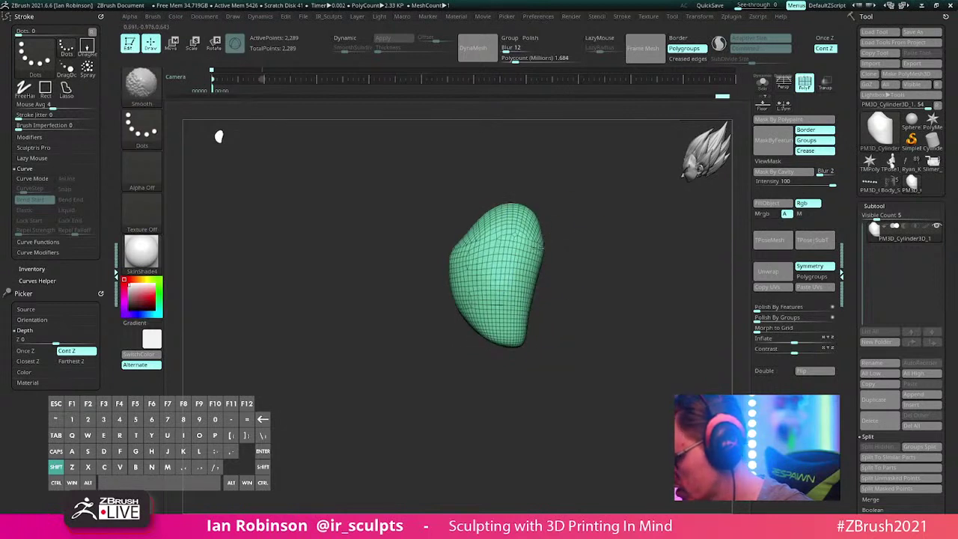
Step: Smooth the torso block and refine the outline of its sides with the Move brush
shift+drag(569, 222, 488, 287)
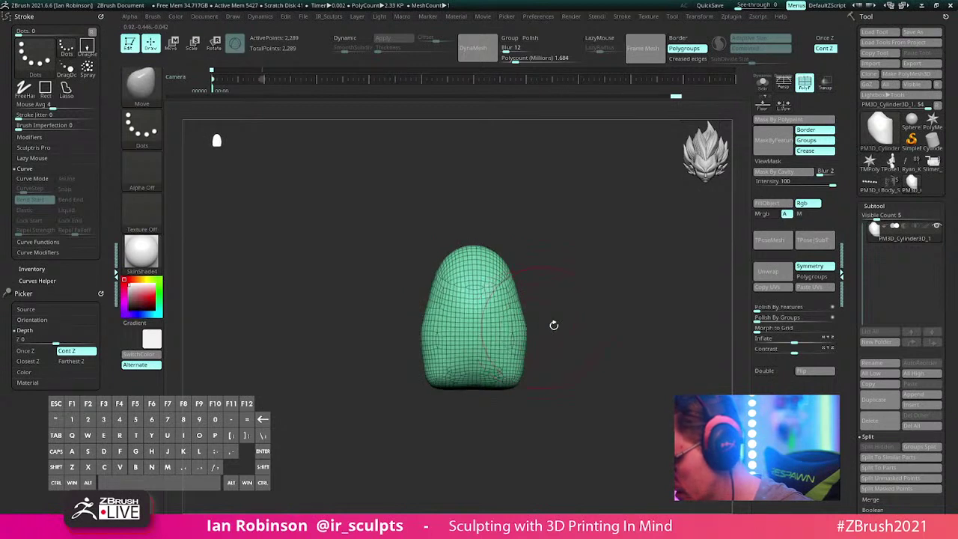
mouse_move(554, 324)
mouse_down()
mouse_move(595, 257)
mouse_move(538, 281)
mouse_move(594, 268)
mouse_move(575, 267)
mouse_move(594, 257)
mouse_up()
shift+drag(576, 303, 525, 323)
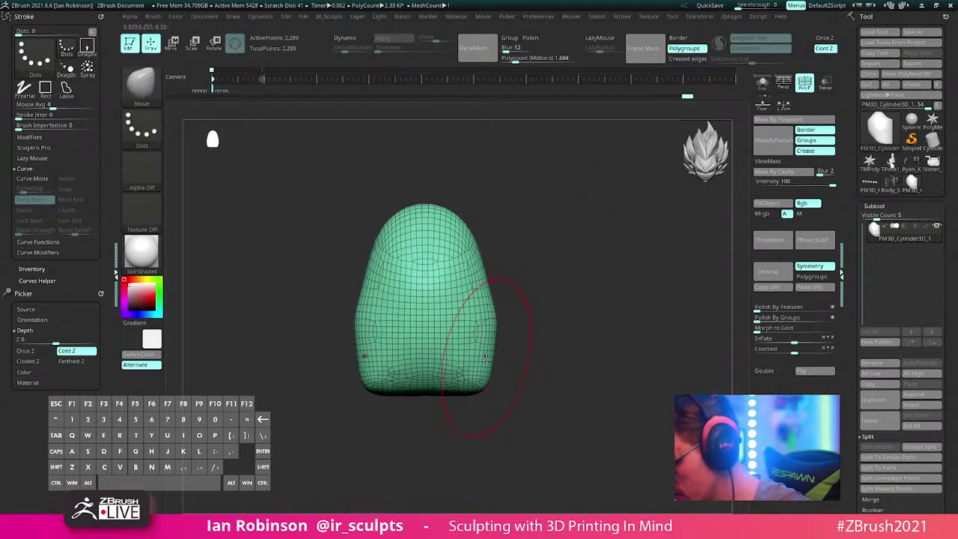
drag(487, 358, 489, 346)
drag(482, 271, 488, 261)
drag(494, 326, 490, 325)
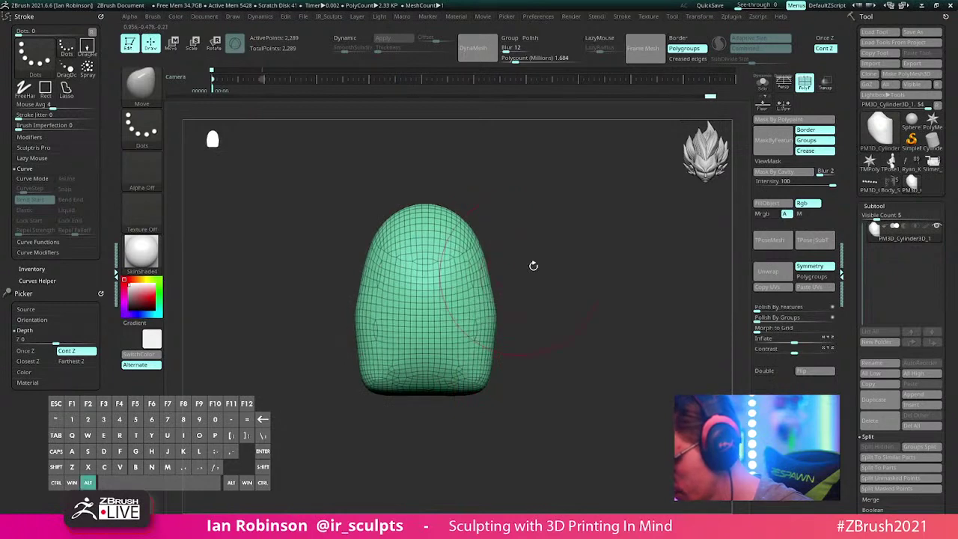
key(s)
mouse_move(532, 265)
alt+mouse_down()
mouse_move(547, 316)
mouse_move(529, 260)
mouse_move(562, 260)
alt+mouse_up()
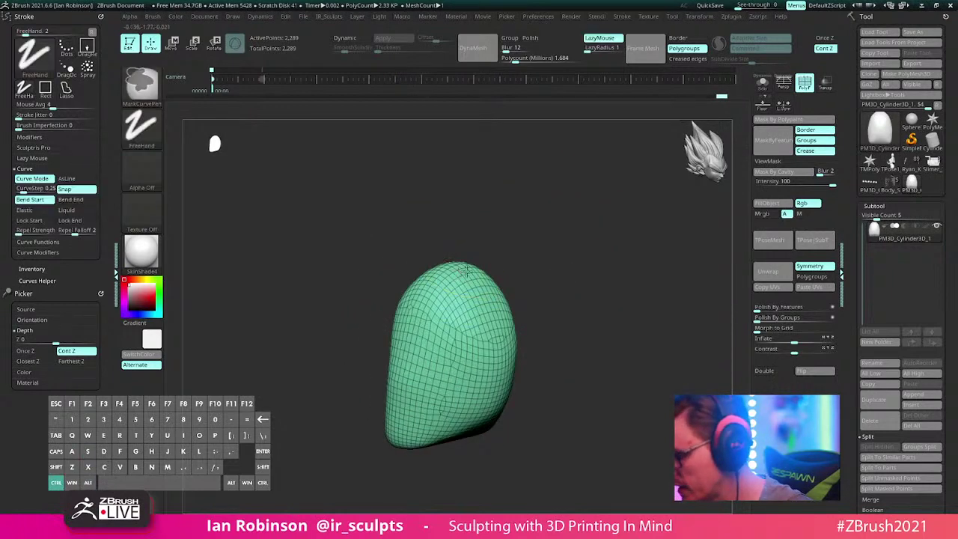
Step: Mask the top of the torso with the MaskPen brush, invert the mask, and pull a neck upward and tilt it with the gizmo
drag(524, 223, 497, 222)
ctrl+click(143, 86)
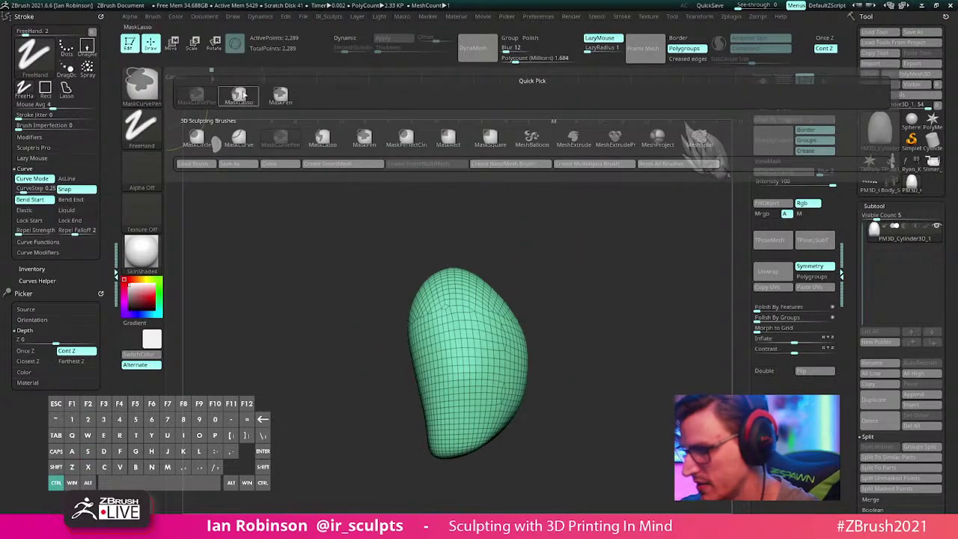
click(280, 94)
drag(508, 284, 507, 301)
ctrl+drag(438, 274, 468, 273)
ctrl+click(537, 220)
shift+drag(537, 220, 556, 222)
key(w)
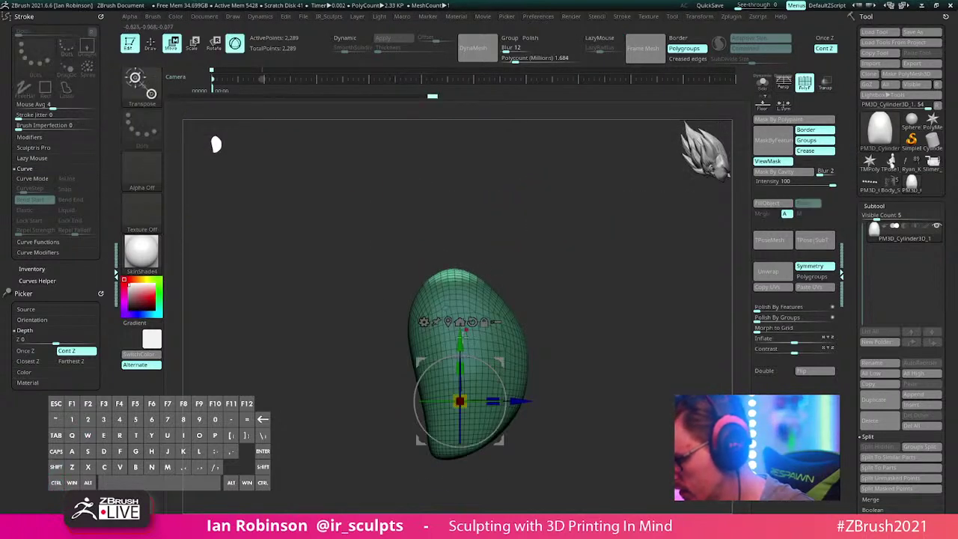
drag(460, 341, 459, 254)
drag(498, 283, 502, 365)
key(q)
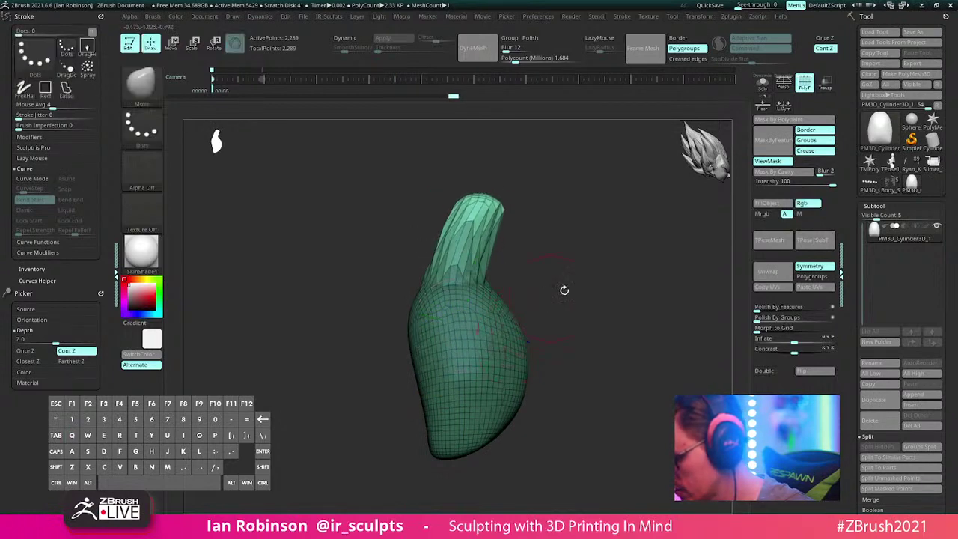
Step: Clear the mask and remesh the torso and neck with DynaMesh
ctrl+drag(563, 289, 589, 323)
mouse_move(589, 323)
ctrl+mouse_down()
mouse_move(586, 217)
mouse_move(575, 247)
ctrl+mouse_up()
mouse_move(596, 280)
shift+mouse_down()
mouse_move(570, 251)
mouse_move(558, 259)
mouse_move(576, 254)
mouse_move(574, 244)
shift+mouse_up()
key(shift+f)
key(shift+f)
drag(536, 337, 524, 293)
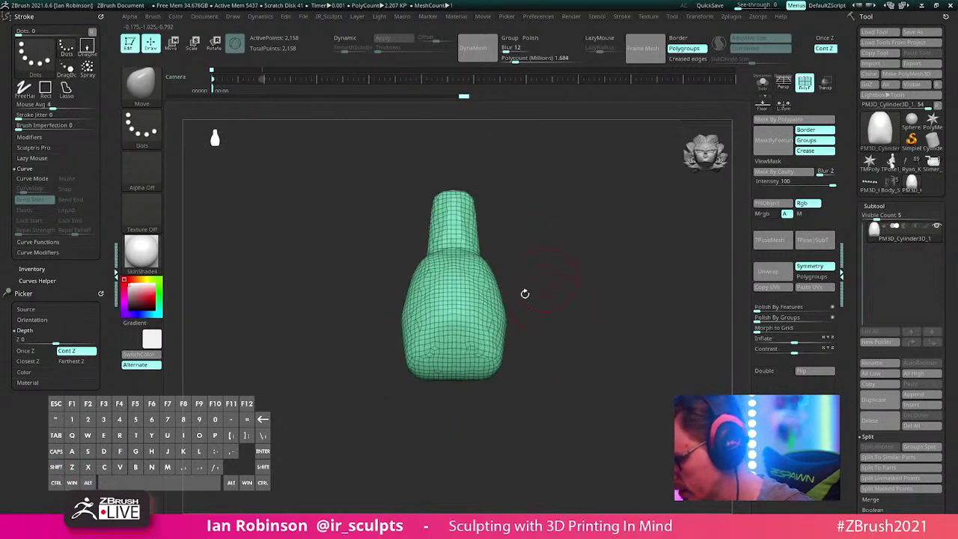
Step: Mask the torso's underside, invert the mask, extend the lower body downward with the gizmo, and remesh it
ctrl+drag(445, 361, 458, 347)
ctrl+click(553, 307)
key(w)
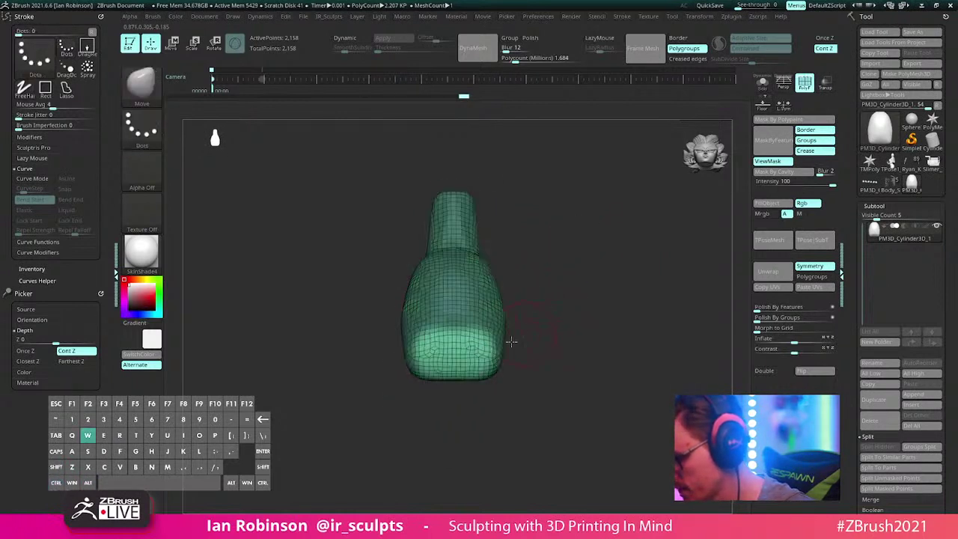
shift+drag(547, 322, 548, 313)
drag(453, 228, 472, 291)
drag(641, 278, 577, 223)
drag(488, 261, 487, 275)
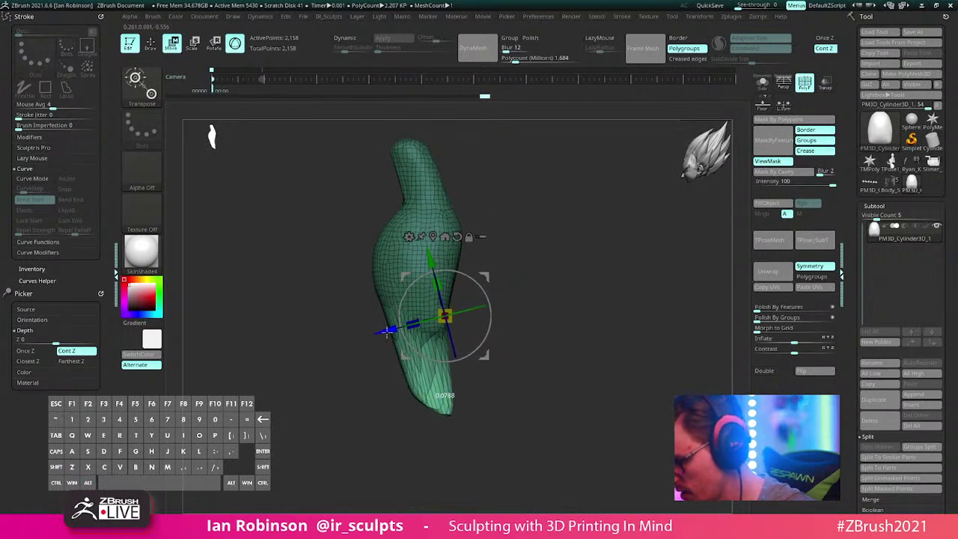
key(q)
ctrl+click(540, 263)
Step: Fill out the front of the lower torso with the Move brush, adjusting the draw size
key(s)
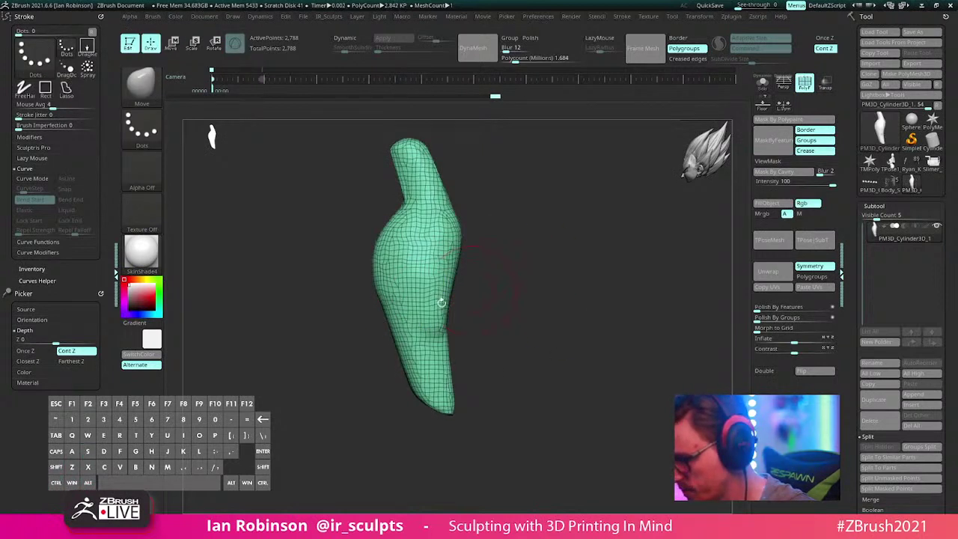
key(s)
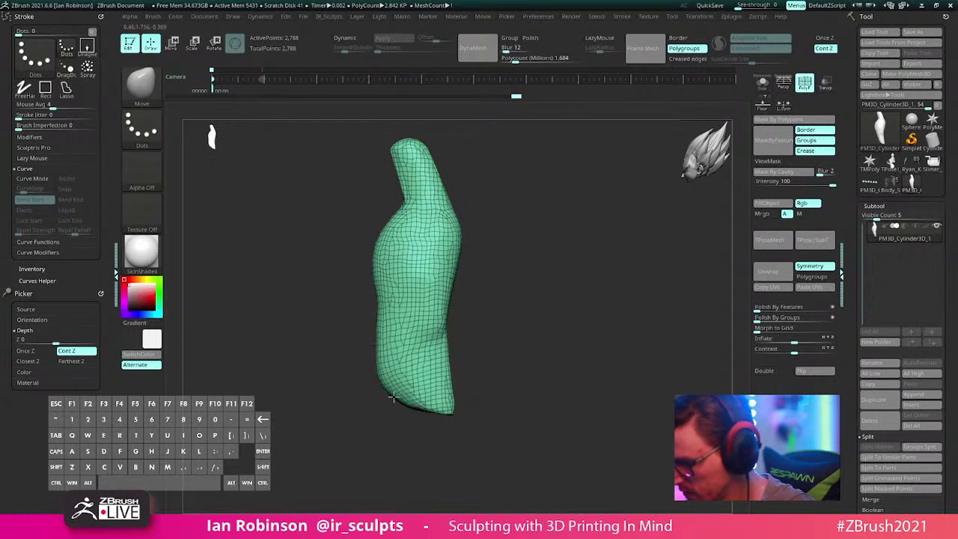
mouse_move(395, 321)
mouse_down()
mouse_move(434, 285)
mouse_move(548, 282)
mouse_move(479, 263)
mouse_move(448, 269)
mouse_up()
key(s)
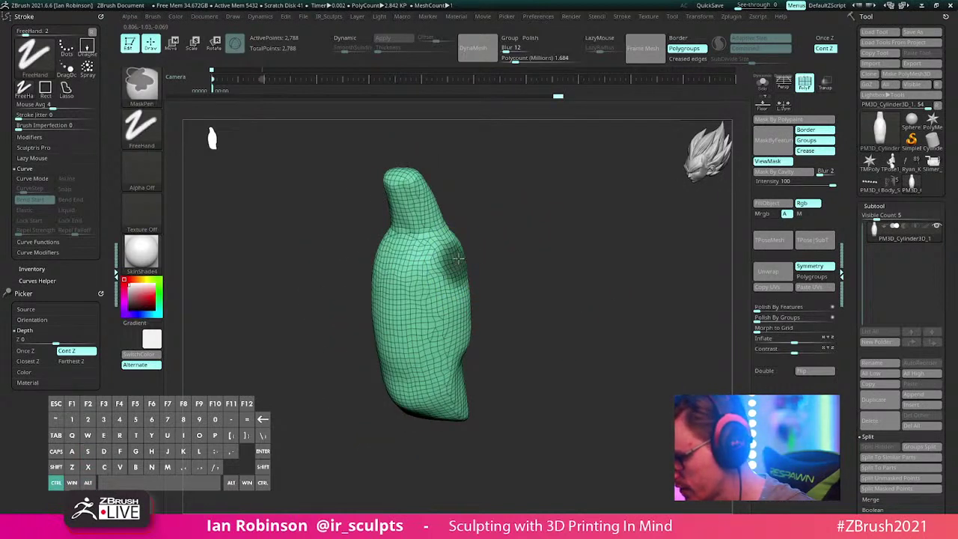
Step: Isolate the shoulder areas with an inverted mask, pull both arms outward from them with the gizmo, and remesh the figure
ctrl+click(506, 248)
key(w)
drag(481, 352, 612, 277)
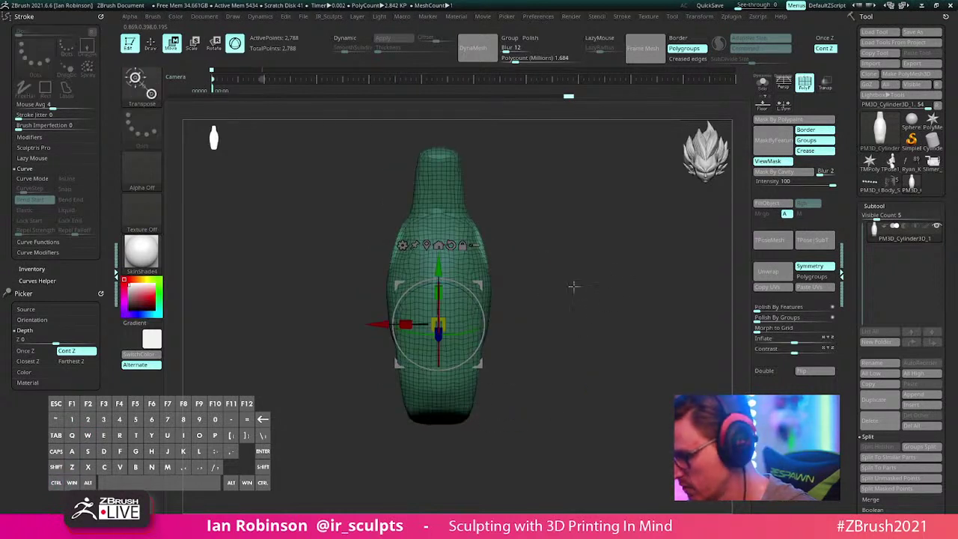
alt+click(427, 245)
alt+click(478, 245)
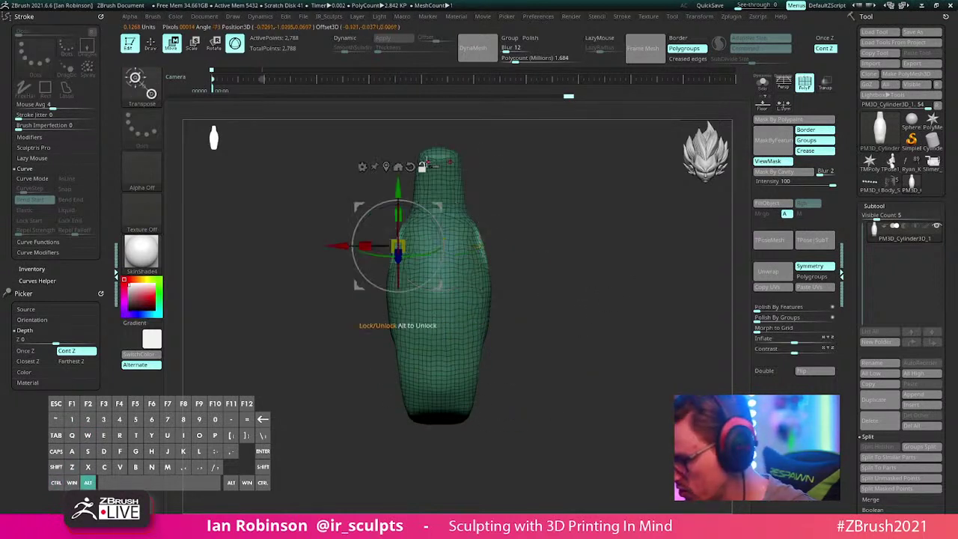
mouse_move(437, 283)
mouse_down()
mouse_move(570, 286)
mouse_move(635, 309)
mouse_move(620, 379)
mouse_up()
key(q)
ctrl+drag(611, 307, 579, 401)
mouse_move(532, 341)
mouse_down()
mouse_move(479, 322)
mouse_move(464, 341)
mouse_up()
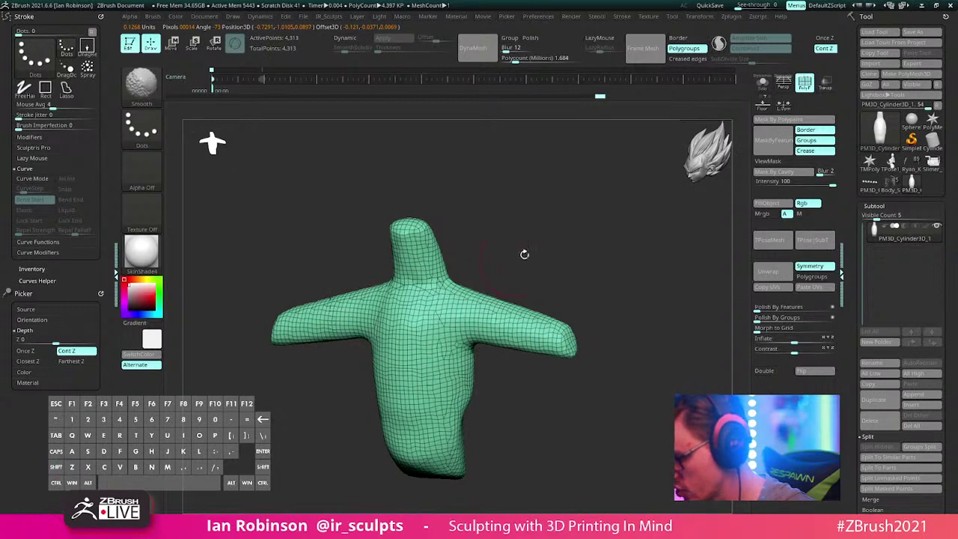
Step: Mask everything except the arms, soften the mask edge, and rotate both arms downward around the shoulders
shift+drag(524, 254, 497, 285)
key(ctrl)
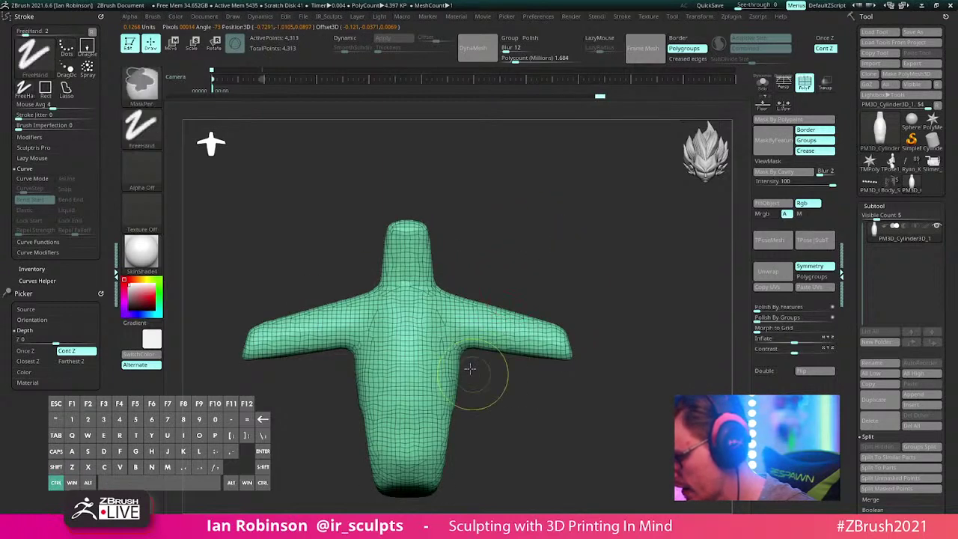
ctrl+drag(633, 370, 633, 369)
ctrl+drag(446, 266, 622, 419)
ctrl+click(638, 312)
ctrl+click(511, 323)
key(w)
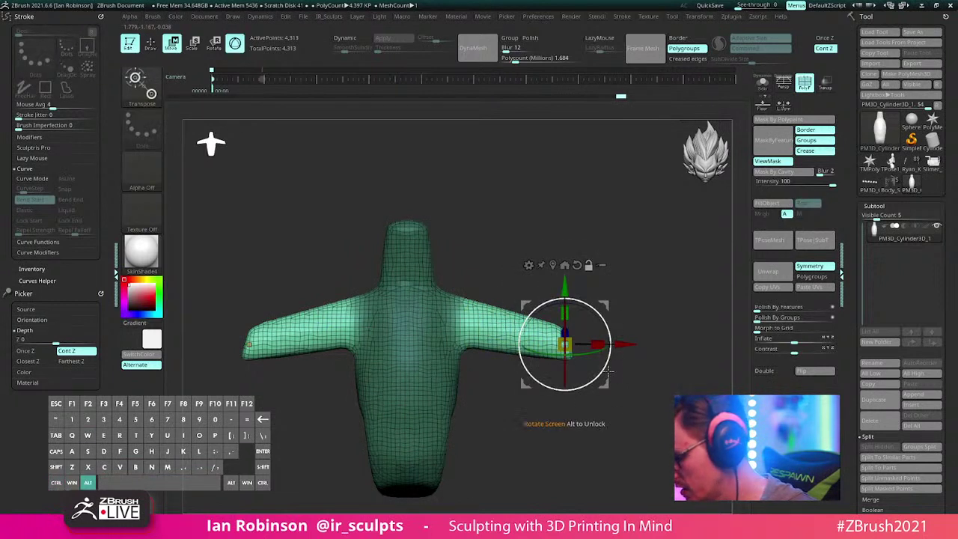
alt+drag(602, 383, 516, 350)
alt+drag(518, 268, 503, 279)
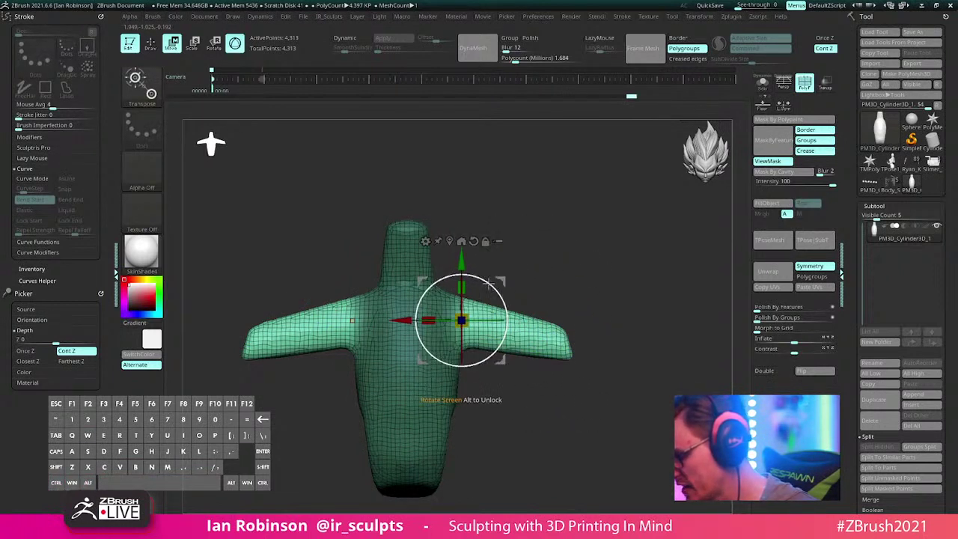
drag(508, 329, 476, 326)
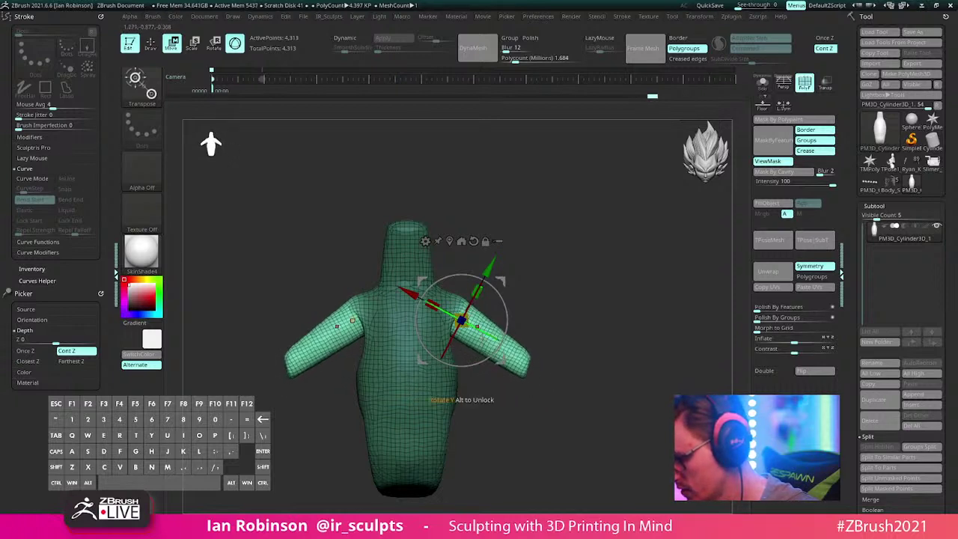
drag(501, 361, 512, 366)
Step: Clear the mask, remesh the figure with DynaMesh, and hide the wireframe
key(q)
mouse_move(577, 337)
alt+mouse_down()
mouse_move(584, 312)
mouse_move(574, 269)
alt+mouse_up()
ctrl+drag(590, 288, 596, 333)
drag(596, 247, 549, 242)
mouse_move(591, 204)
mouse_down()
mouse_move(560, 207)
mouse_move(620, 256)
mouse_move(659, 254)
mouse_up()
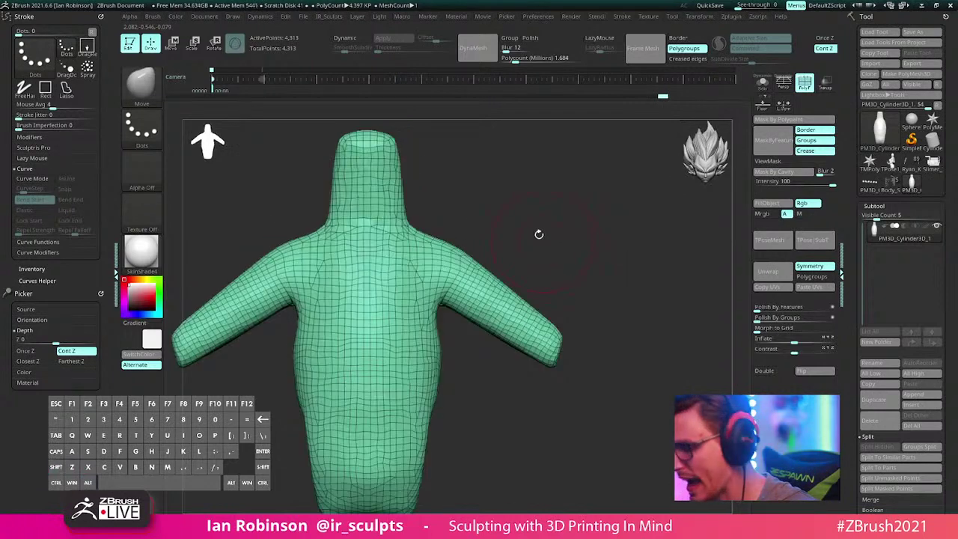
drag(539, 234, 577, 192)
key(shift+f)
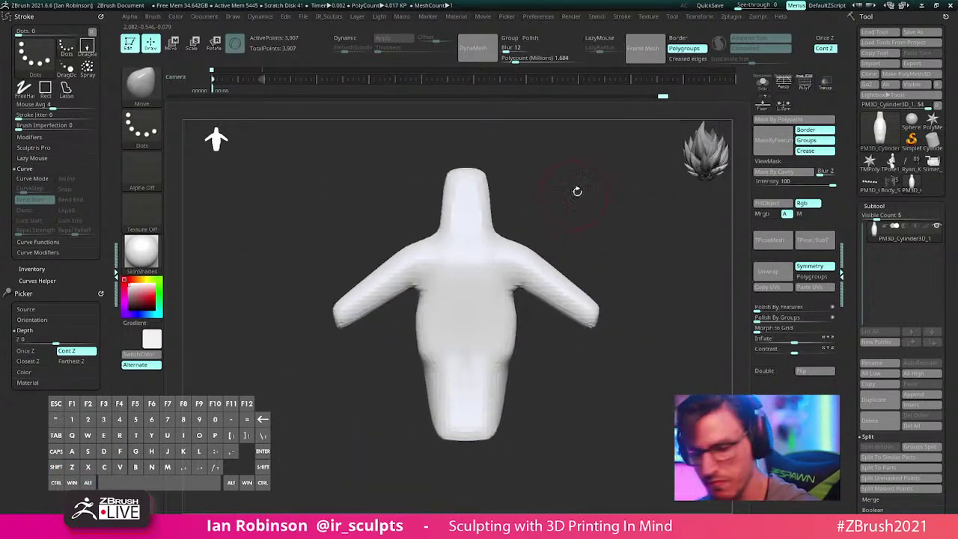
Step: Choose the DamStandard brush and remesh the figure at its present DynaMesh resolution
key(b)
key(d)
key(s)
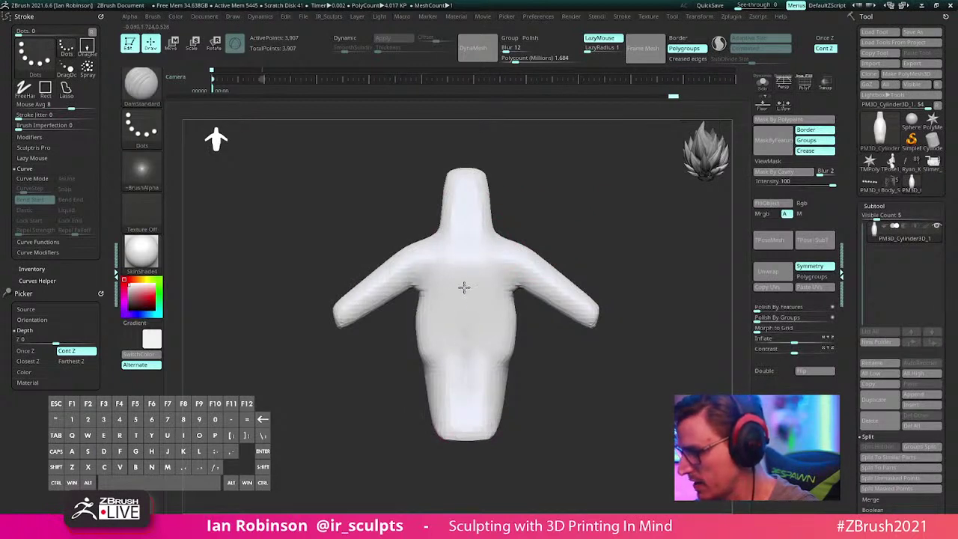
ctrl+drag(550, 374, 576, 348)
drag(584, 321, 519, 246)
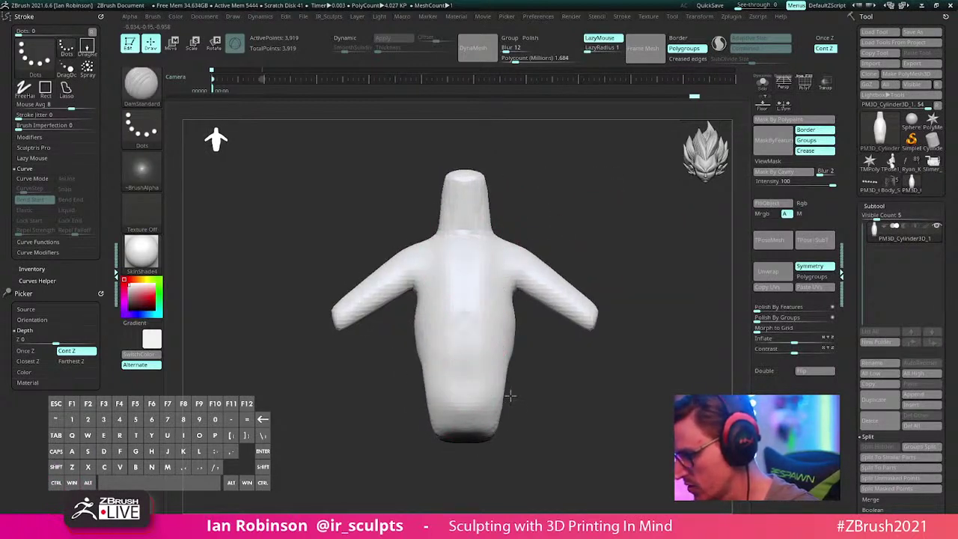
drag(552, 406, 575, 214)
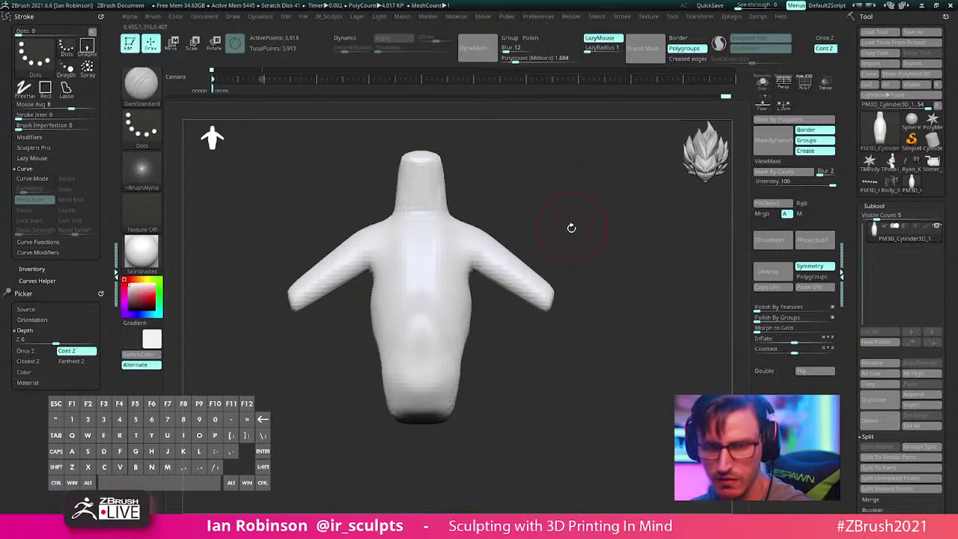
Step: Raise the DynaMesh resolution and remesh the figure for finer detail
key(2)
click(563, 376)
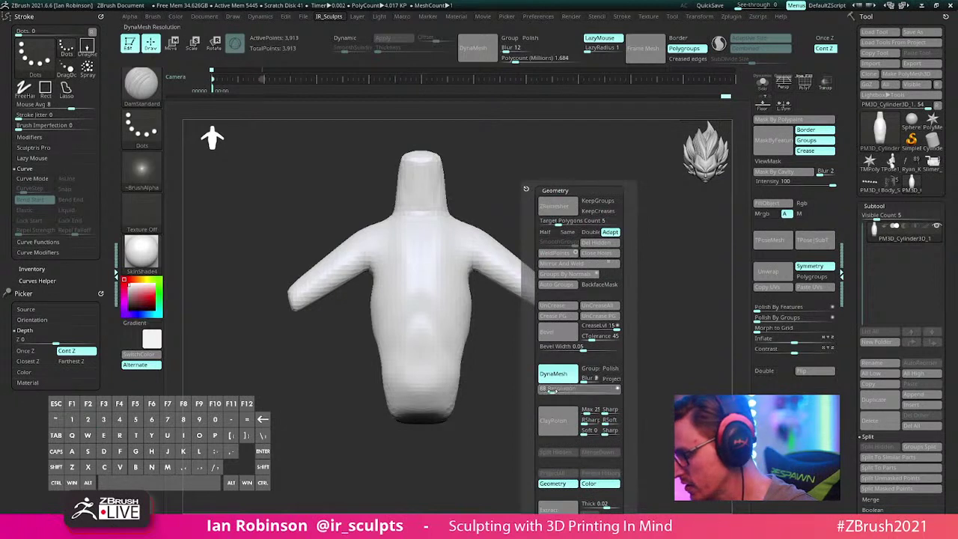
key(ctrl)
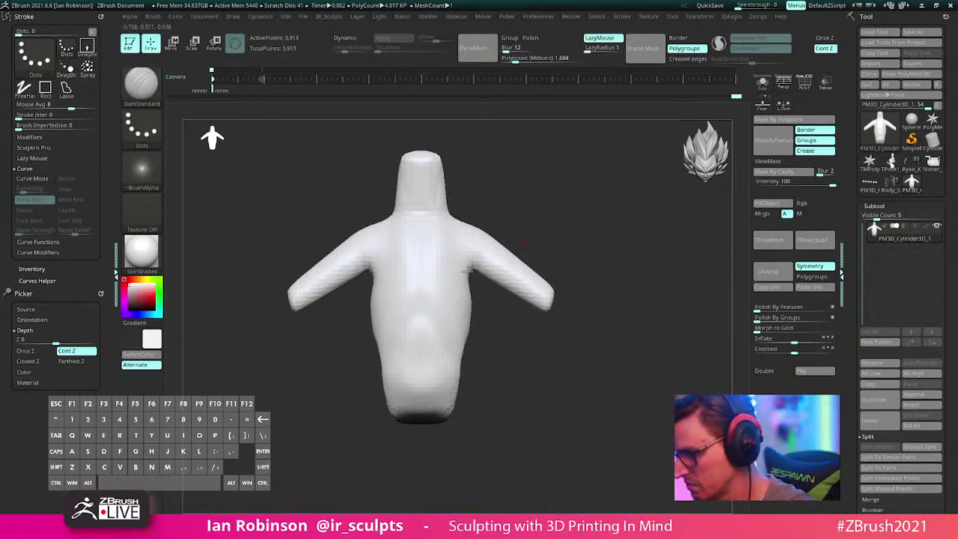
ctrl+drag(521, 188, 569, 279)
ctrl+drag(573, 198, 494, 294)
Step: Carve the creases under the chest muscles and down the middle of the torso with DamStandard, and define the collar area
drag(449, 327, 402, 341)
drag(410, 300, 413, 346)
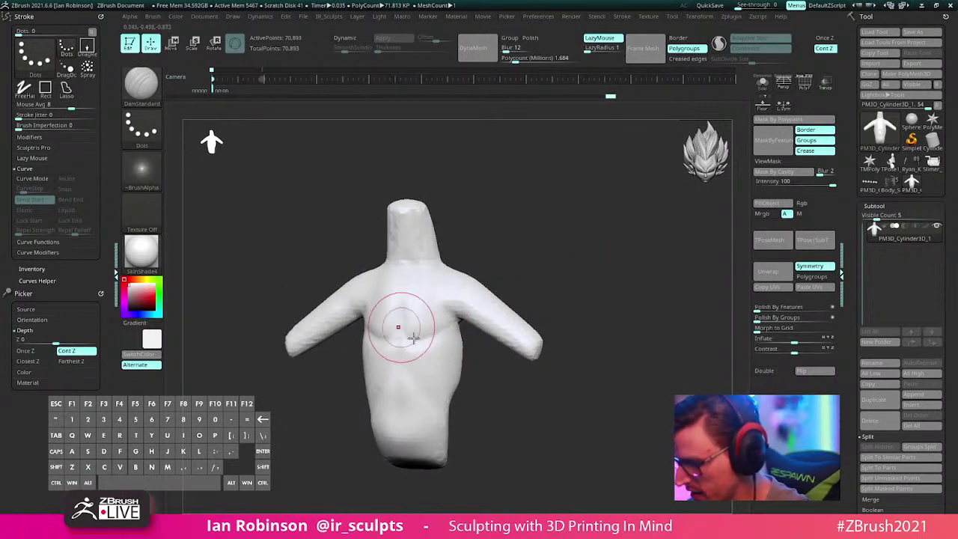
mouse_move(471, 327)
mouse_down()
mouse_move(562, 267)
mouse_move(498, 276)
mouse_move(524, 249)
mouse_move(479, 292)
mouse_up()
mouse_move(423, 278)
alt+mouse_down()
mouse_move(460, 270)
mouse_move(449, 267)
alt+mouse_up()
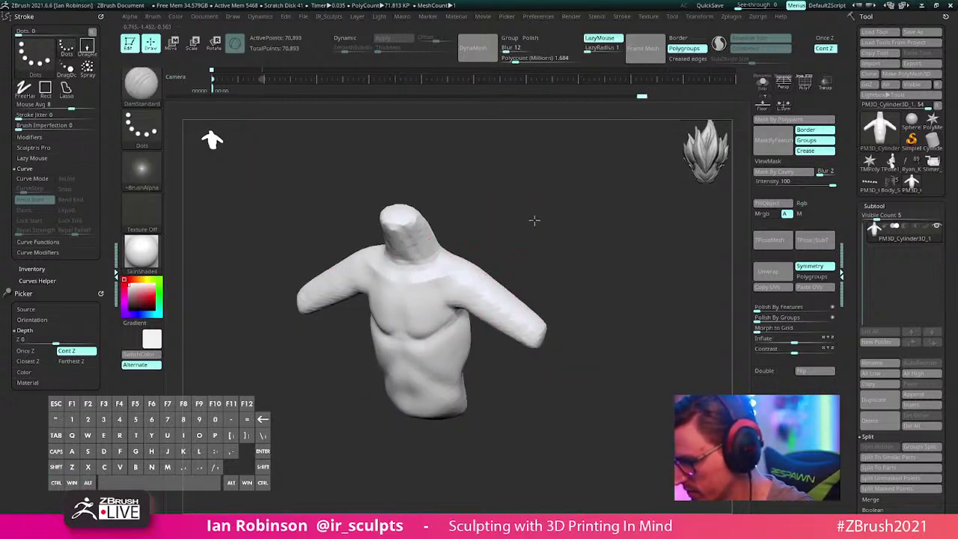
drag(534, 220, 474, 266)
mouse_move(479, 318)
mouse_down()
mouse_move(532, 227)
mouse_move(556, 207)
mouse_move(524, 217)
mouse_move(566, 212)
mouse_move(581, 177)
mouse_move(528, 229)
mouse_up()
Step: Change the material to BasicMaterial and carve the ribcage and waist creases along the torso's sides with DamStandard
click(150, 257)
click(281, 421)
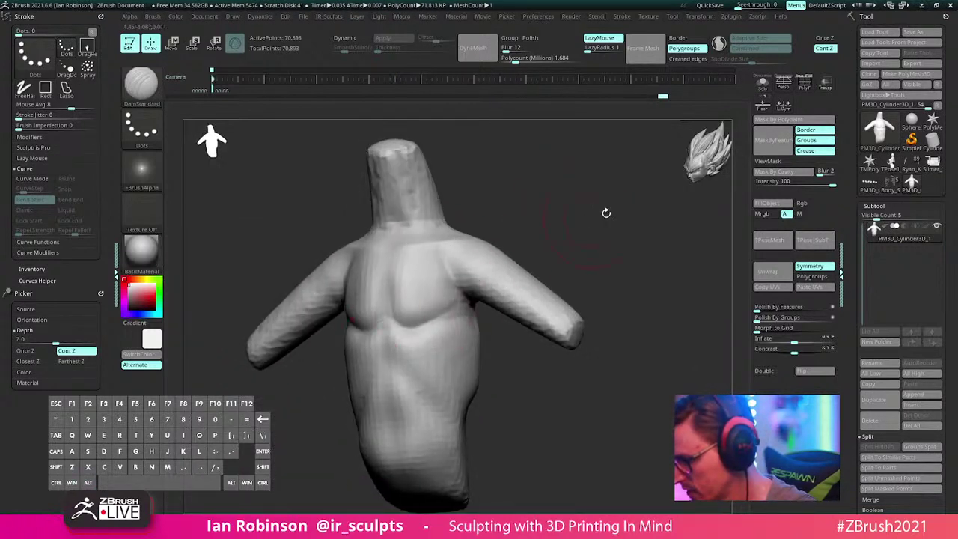
mouse_move(607, 214)
shift+mouse_down()
mouse_move(622, 186)
mouse_move(569, 178)
shift+mouse_up()
mouse_move(449, 349)
mouse_down()
mouse_move(470, 374)
mouse_move(461, 368)
mouse_up()
drag(592, 397, 509, 404)
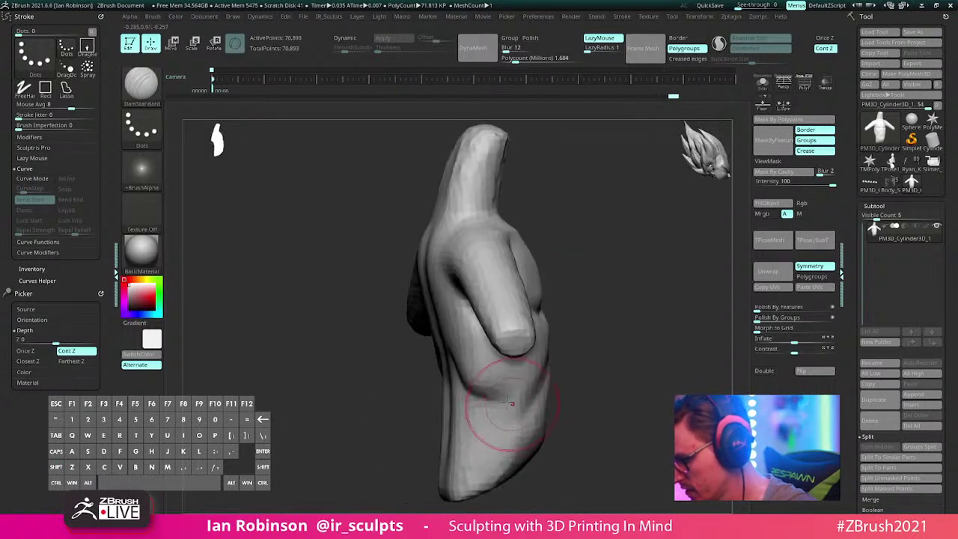
drag(586, 333, 511, 320)
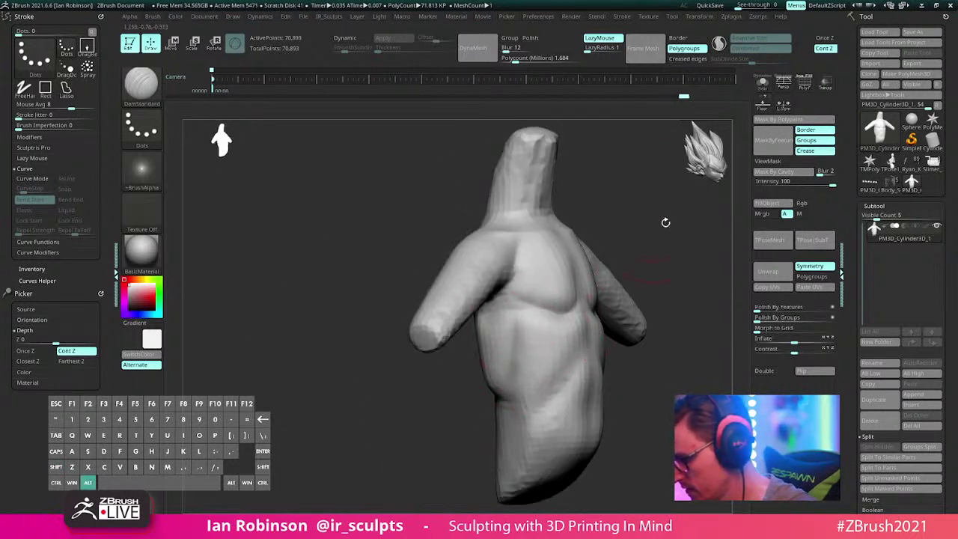
Step: Switch to the ClayBuildup brush for building up the torso's muscles
mouse_move(666, 222)
mouse_down()
mouse_move(612, 220)
mouse_move(576, 247)
mouse_move(584, 264)
mouse_move(597, 158)
mouse_move(531, 251)
mouse_up()
key(c)
key(b)
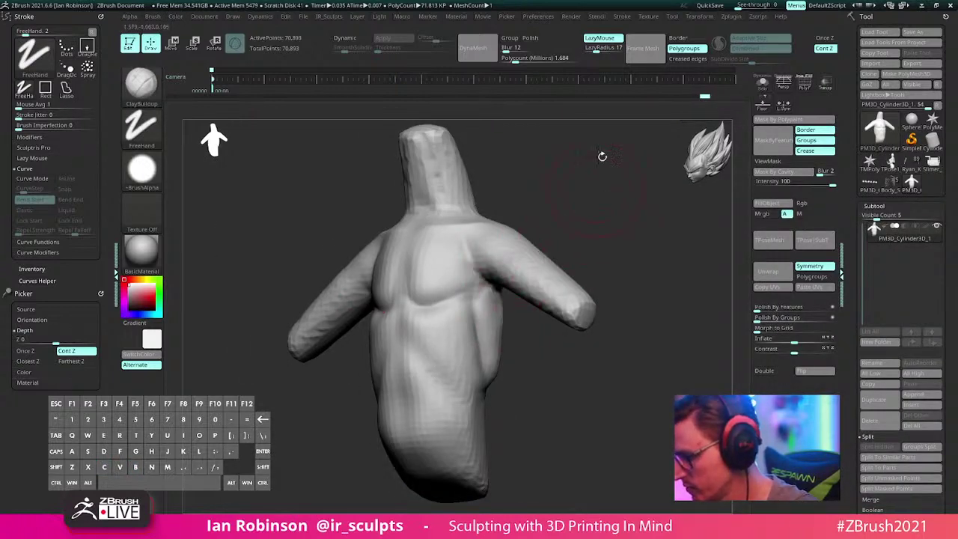
Step: Build up the muscles around the lower back, waist and hips with ClayBuildup
drag(591, 240, 652, 172)
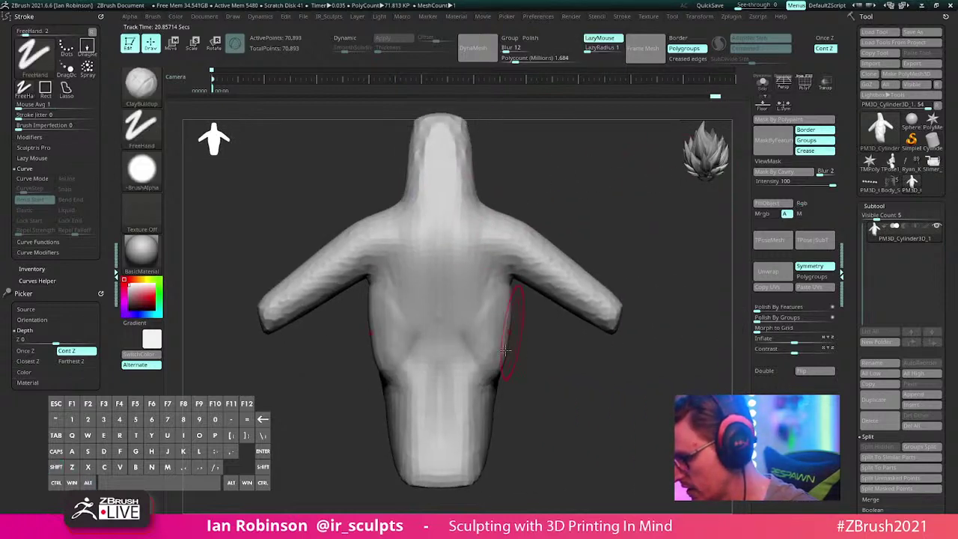
mouse_move(538, 352)
mouse_down()
mouse_move(553, 315)
mouse_move(576, 300)
mouse_move(601, 341)
mouse_move(534, 368)
mouse_up()
drag(470, 369, 445, 382)
shift+drag(524, 363, 569, 356)
drag(429, 434, 461, 357)
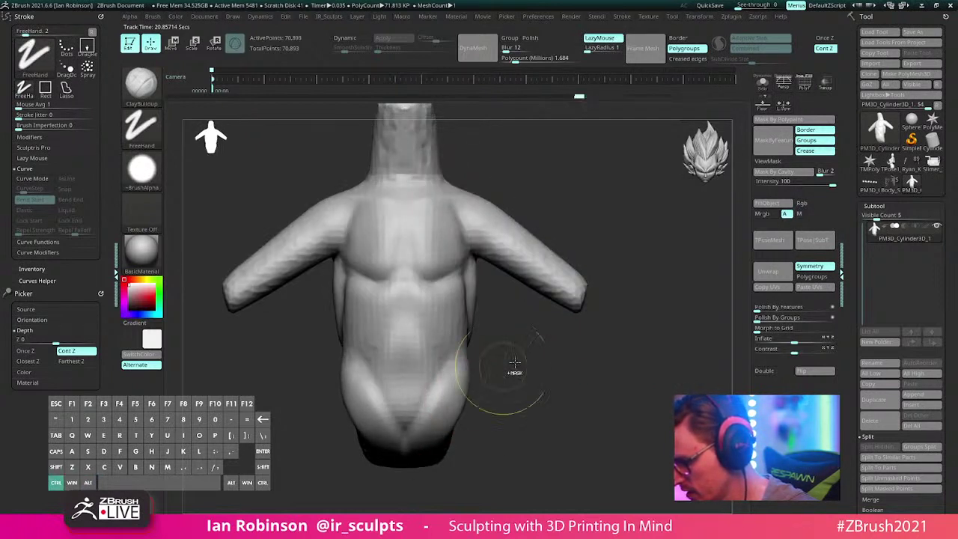
Step: Remesh the figure with DynaMesh and smooth the built-up waist and hip forms
mouse_move(515, 372)
alt+mouse_down()
mouse_move(543, 402)
mouse_move(469, 409)
alt+mouse_up()
right_drag(428, 410, 492, 374)
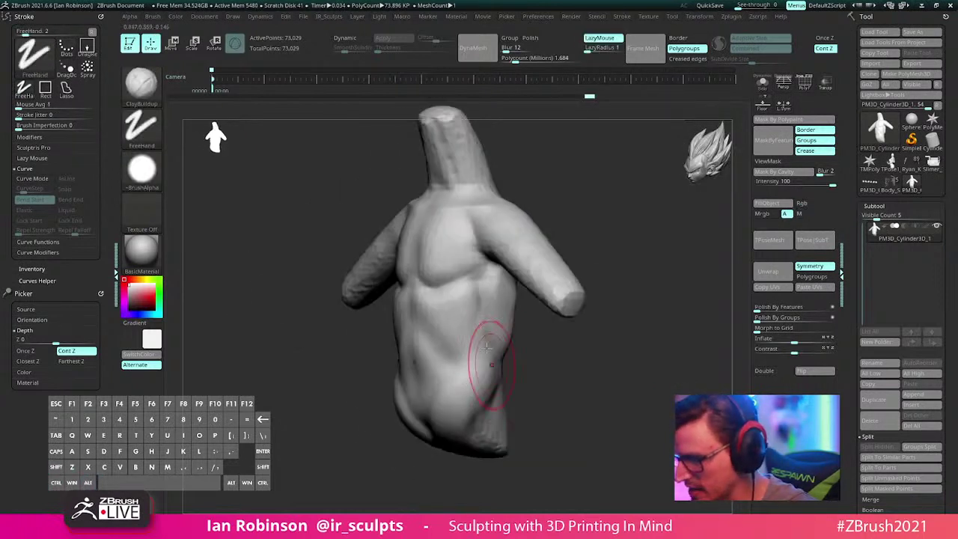
mouse_move(576, 286)
right_down()
mouse_move(546, 201)
mouse_move(527, 183)
right_up()
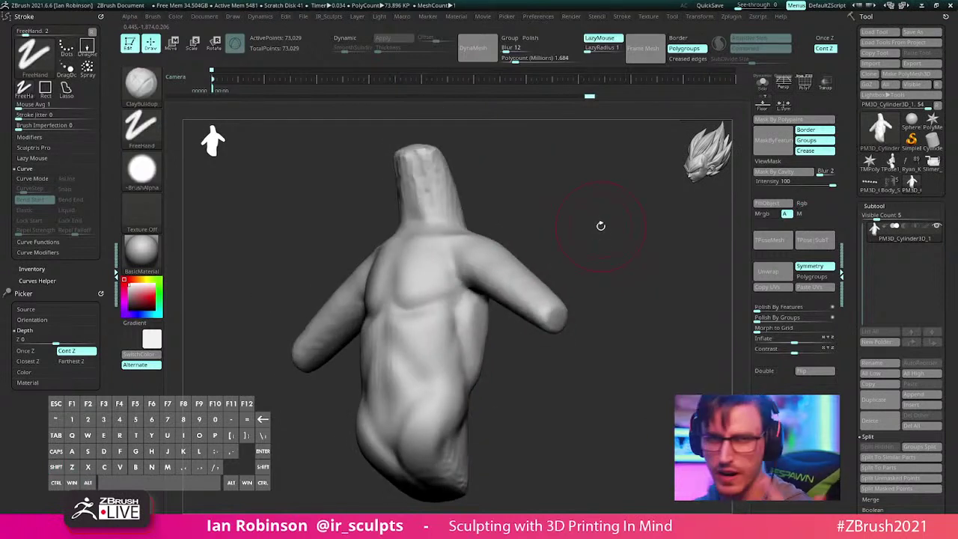
shift+right_drag(601, 226, 599, 254)
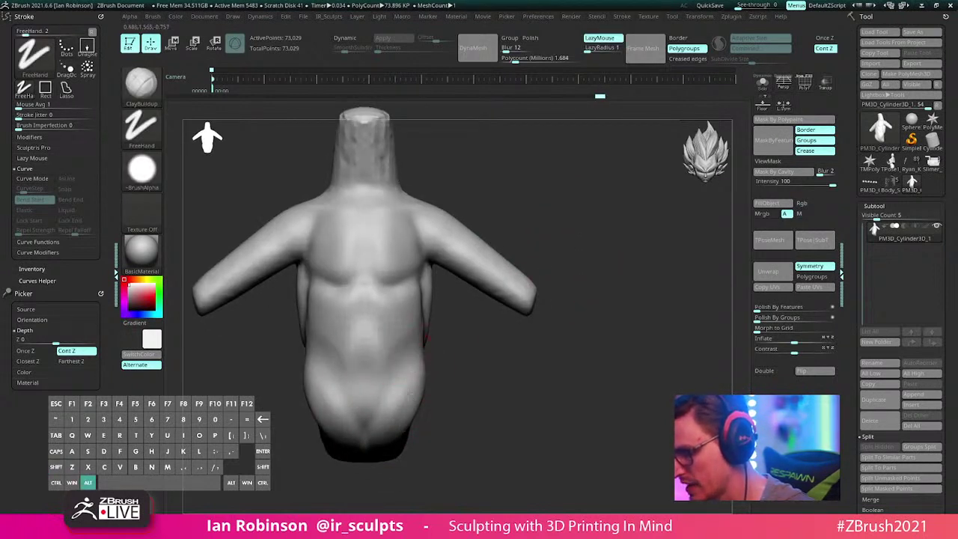
Step: Check the torso's wireframe, then duplicate the subtool and isolate the copy with Solo
key(shift+f)
key(shift+f)
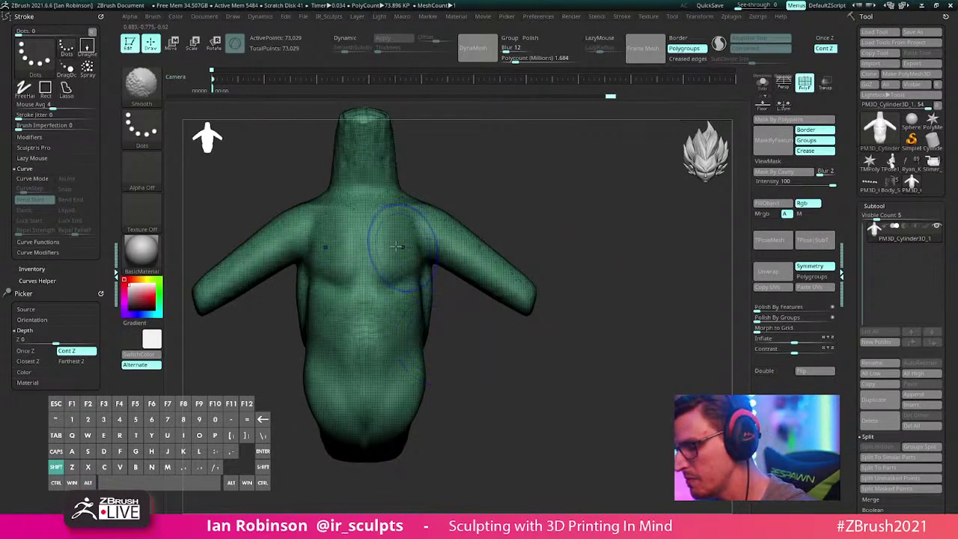
right_drag(518, 207, 556, 210)
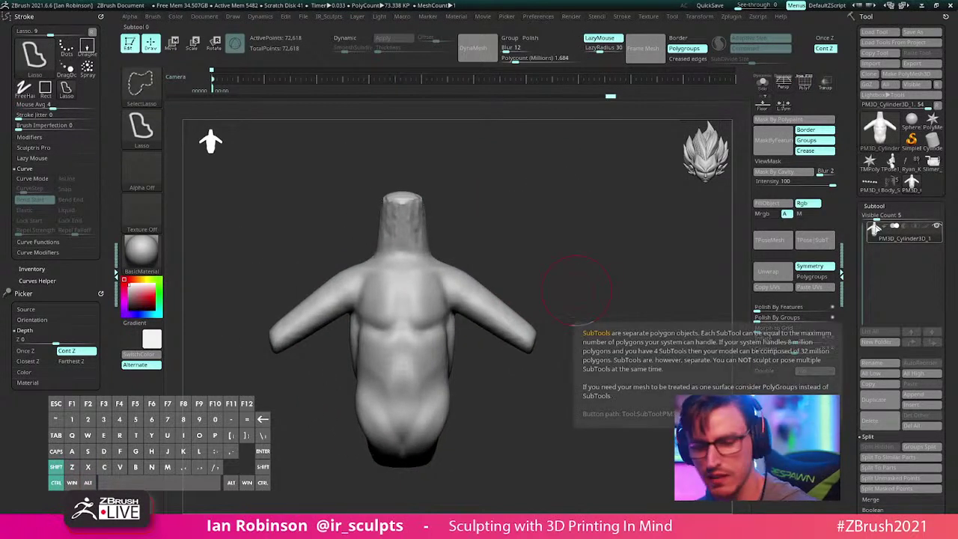
click(873, 399)
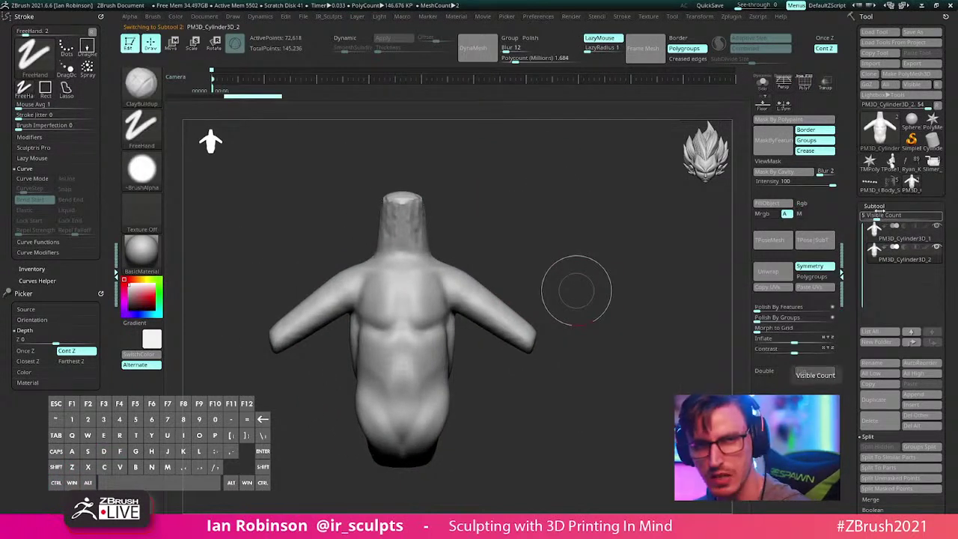
scroll(903, 202, down, 2)
click(763, 83)
alt+right_drag(658, 274, 652, 276)
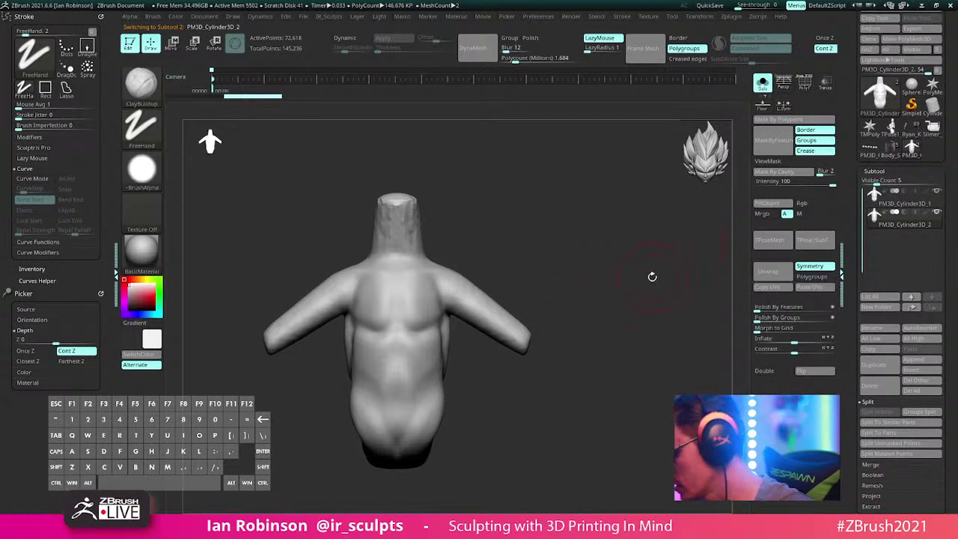
Step: Retopologize the duplicated torso with ZRemesher, check its wireframe and subdivide it to level 3
key(shift+f)
key(shift+f)
drag(942, 354, 942, 238)
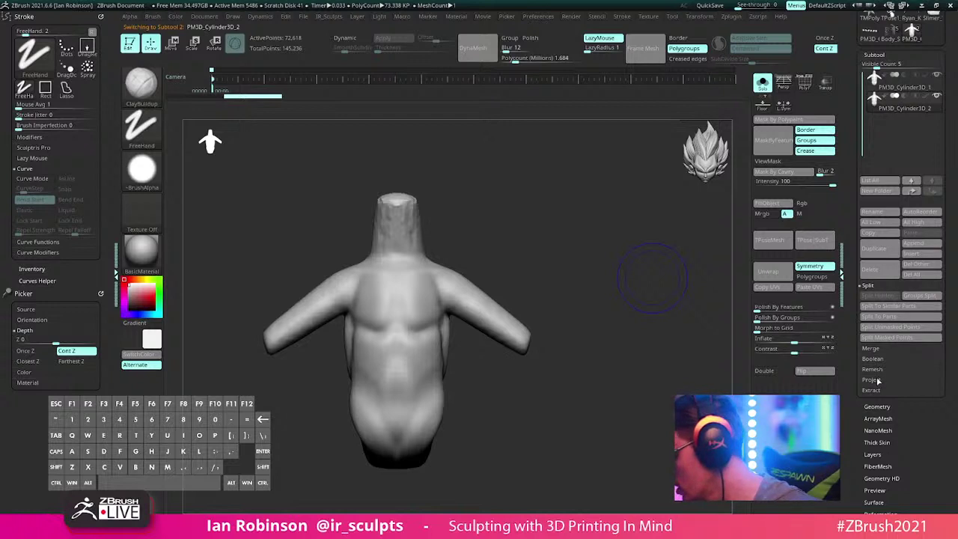
click(876, 406)
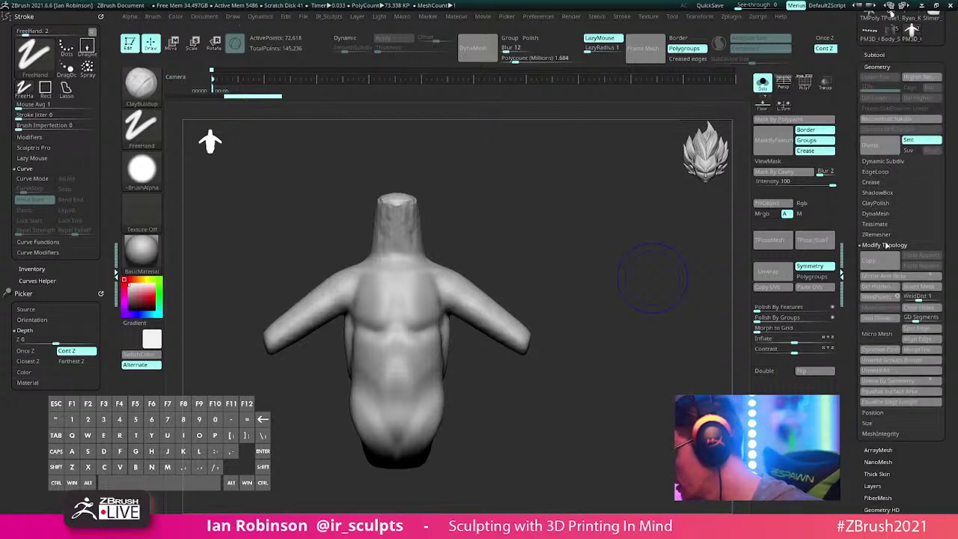
click(883, 235)
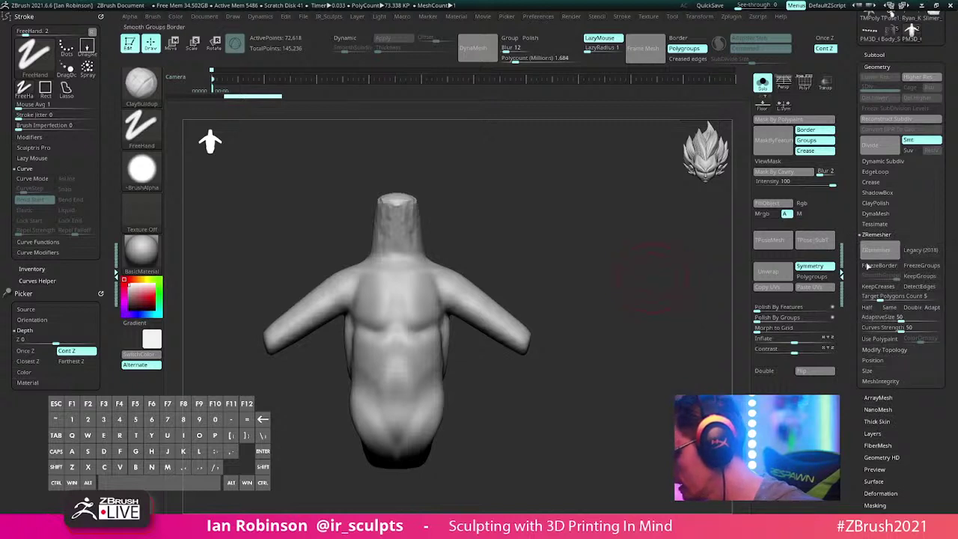
click(874, 250)
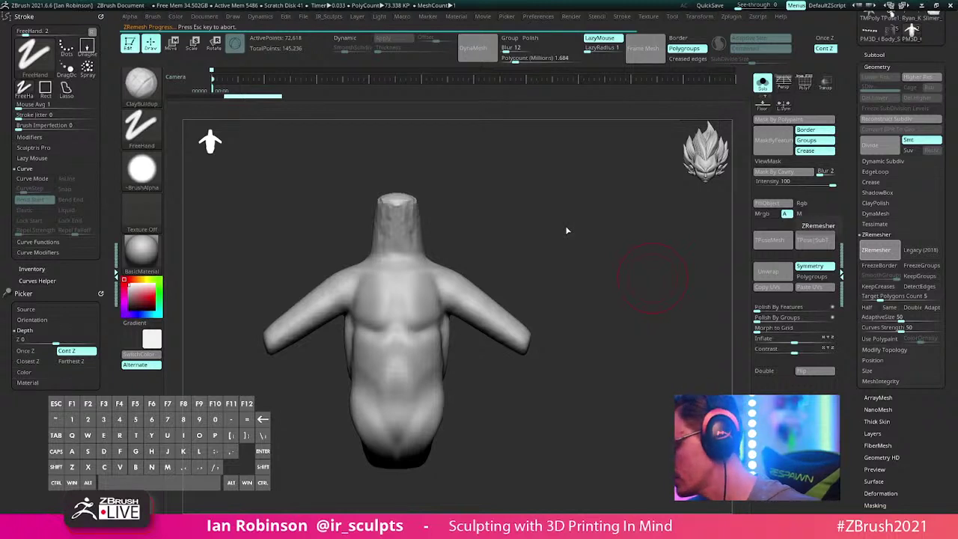
key(shift+f)
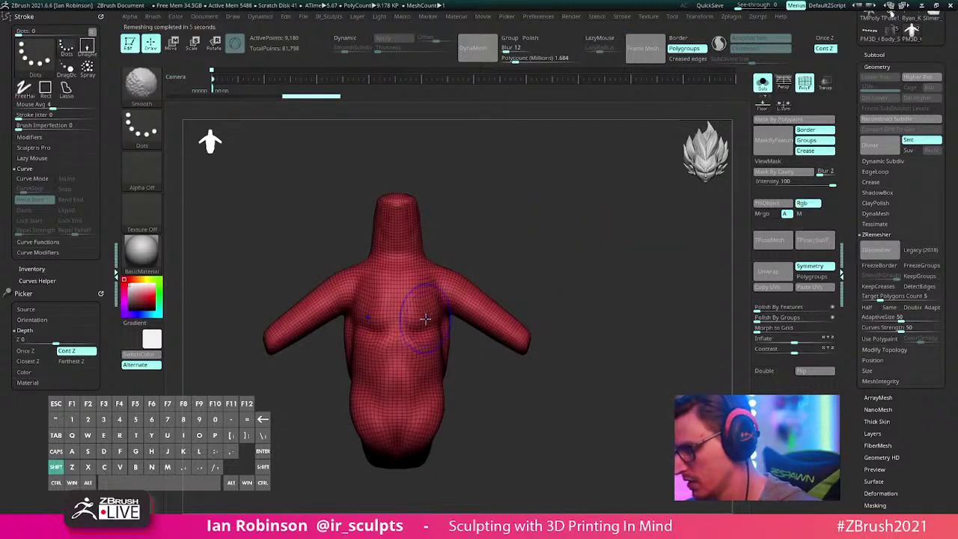
key(shift+f)
mouse_move(519, 211)
alt+mouse_down()
mouse_move(564, 208)
mouse_move(547, 195)
alt+mouse_up()
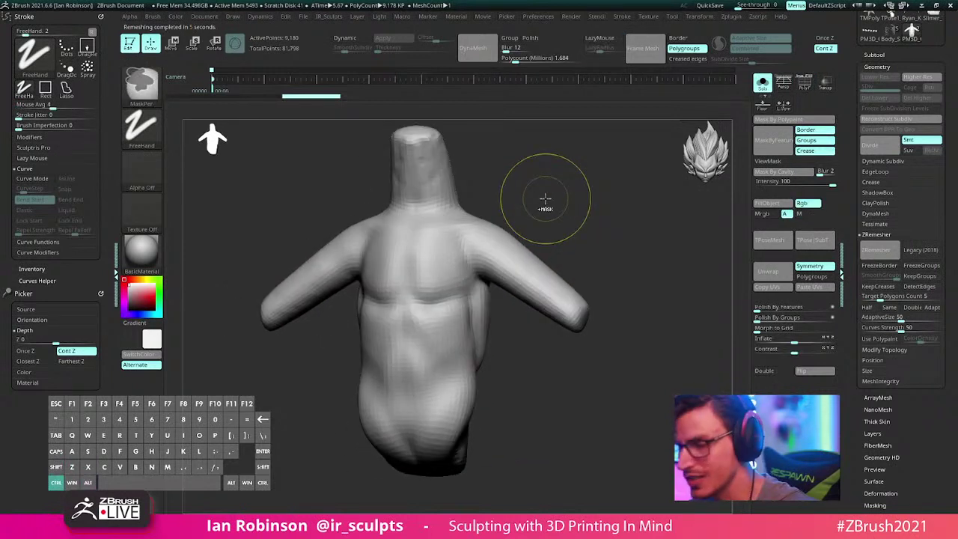
key(ctrl+d)
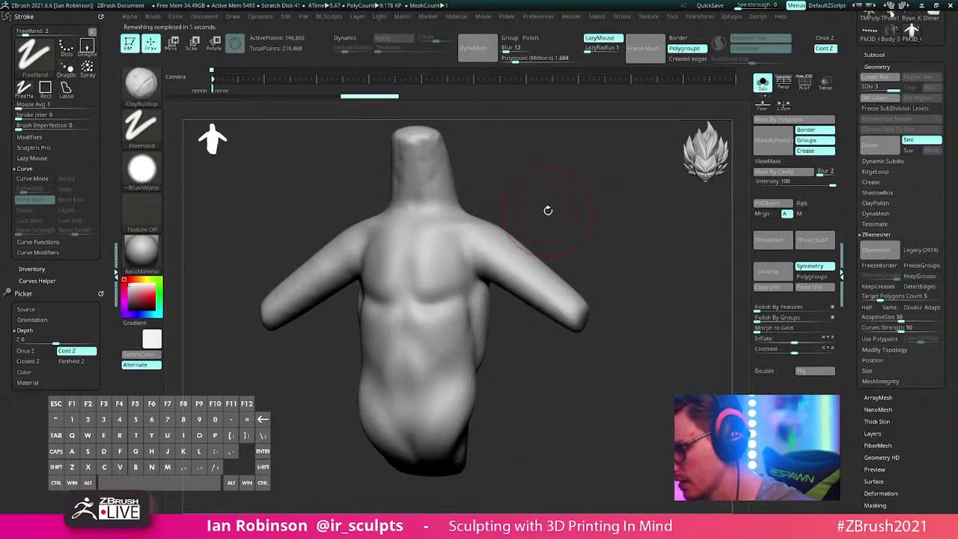
Step: Reduce the brush size and refine the forms around the armpits and upper chest with ClayBuildup
mouse_move(564, 195)
shift+mouse_down()
mouse_move(567, 184)
mouse_move(501, 252)
shift+mouse_up()
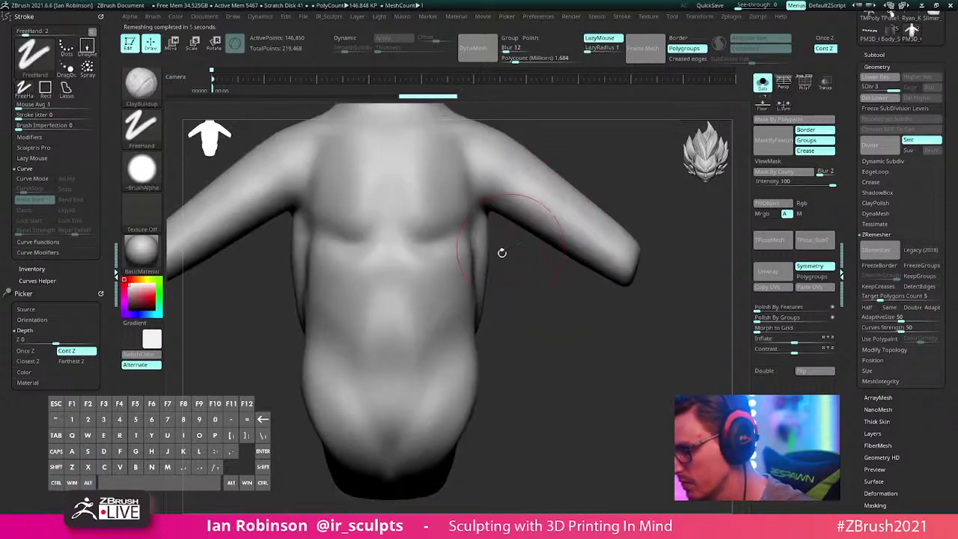
key(s)
drag(490, 208, 485, 209)
alt+drag(580, 134, 592, 184)
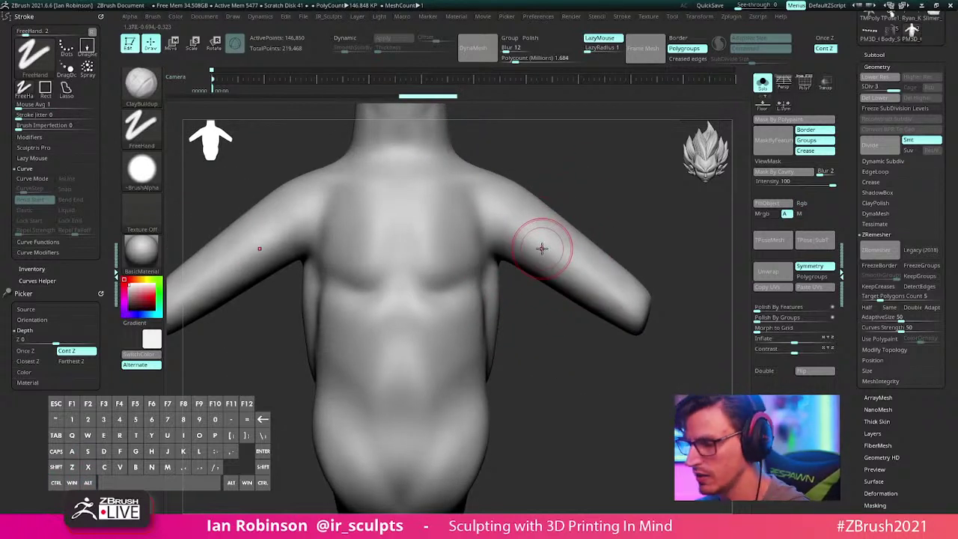
right_drag(542, 248, 488, 262)
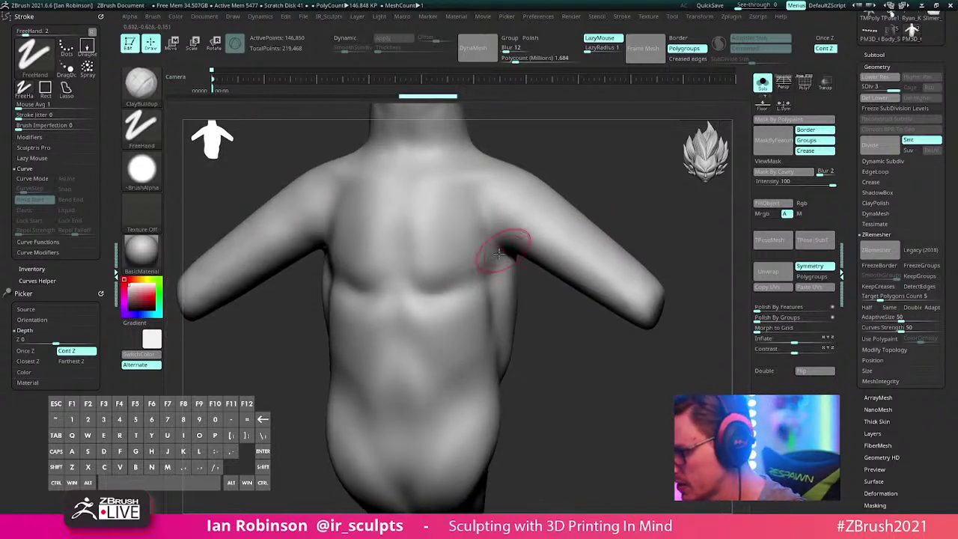
key(v)
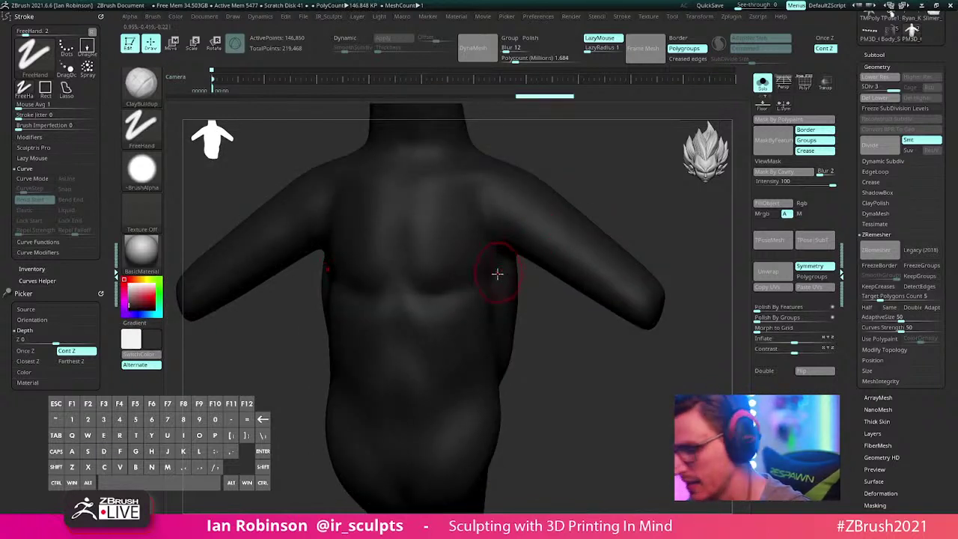
key(v)
Step: Carve the creases under the chest muscles and toward the shoulders with the DamStandard brush
key(b)
key(d)
key(s)
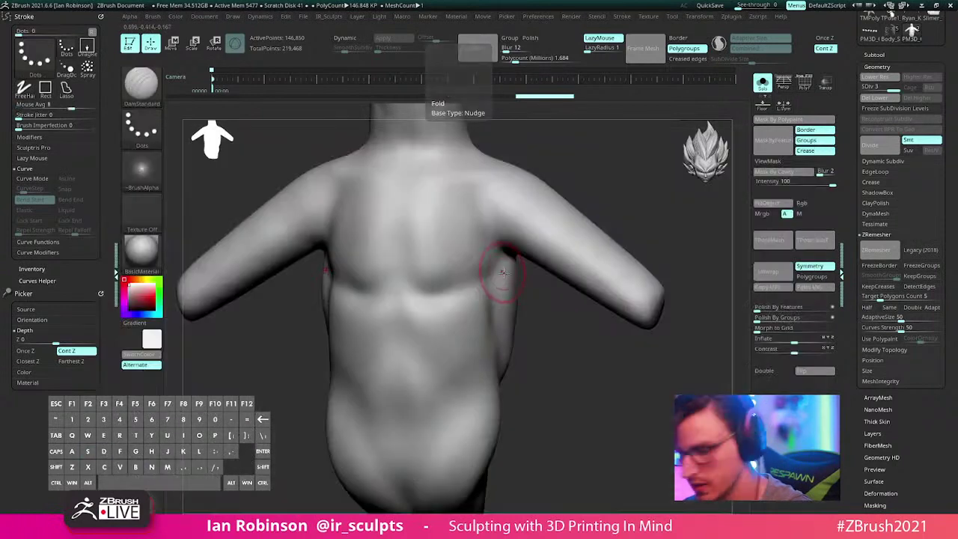
mouse_move(460, 277)
mouse_down()
mouse_move(404, 291)
mouse_move(458, 285)
mouse_move(434, 285)
mouse_up()
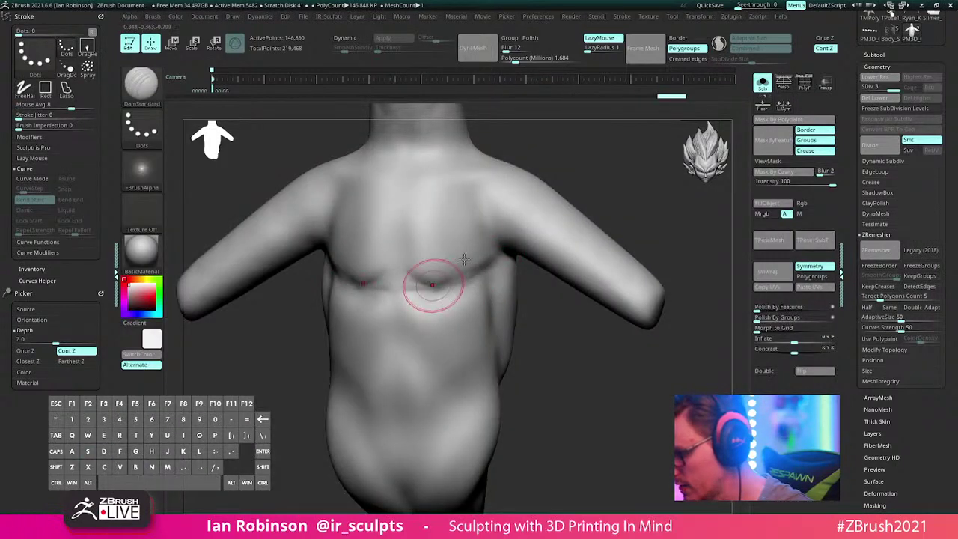
drag(613, 168, 598, 257)
right_drag(490, 296, 493, 269)
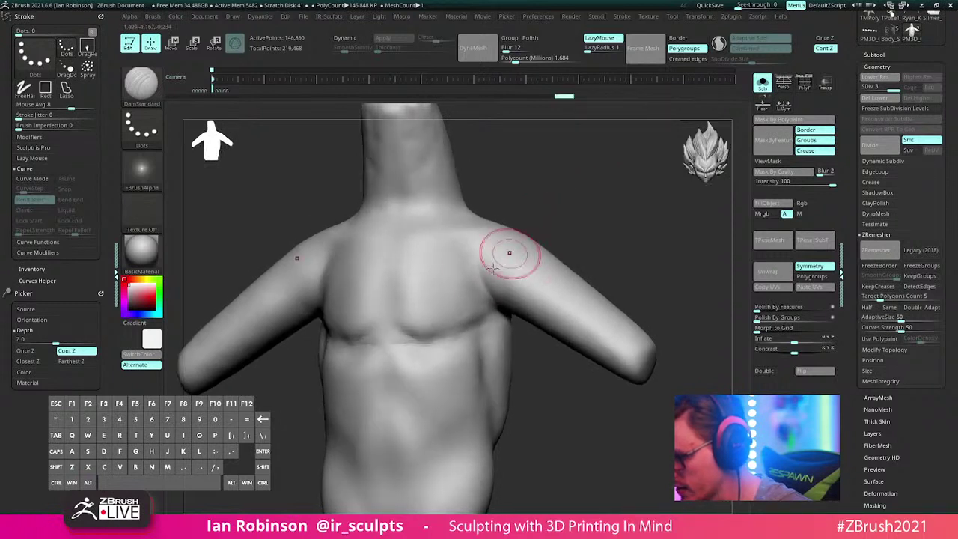
key(ctrl+shift+z)
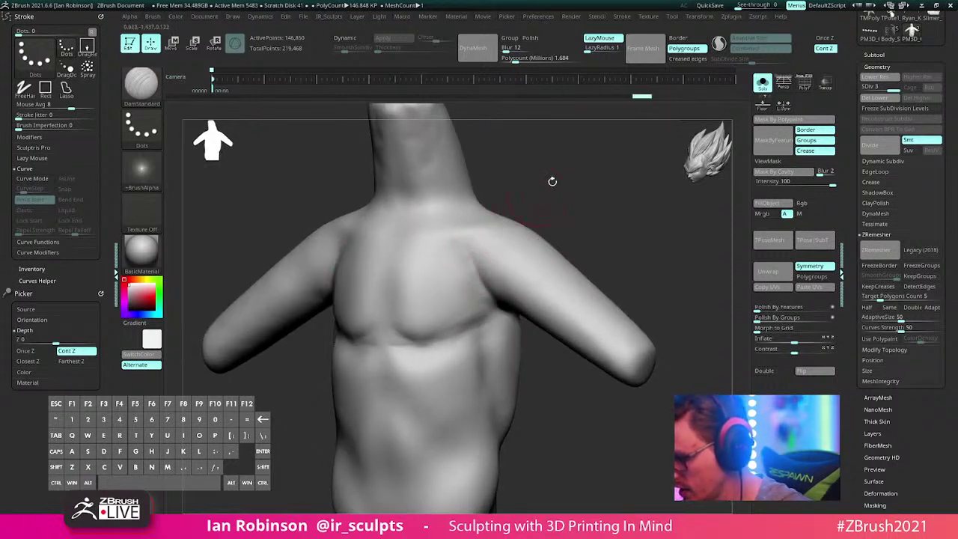
Step: Carve muscle-fibre lines across the chest muscles toward the armpits and soften them
drag(413, 250, 509, 312)
drag(427, 278, 504, 304)
mouse_move(446, 294)
mouse_down()
mouse_move(474, 301)
mouse_move(443, 331)
mouse_up()
drag(606, 223, 627, 224)
shift+drag(434, 315, 418, 285)
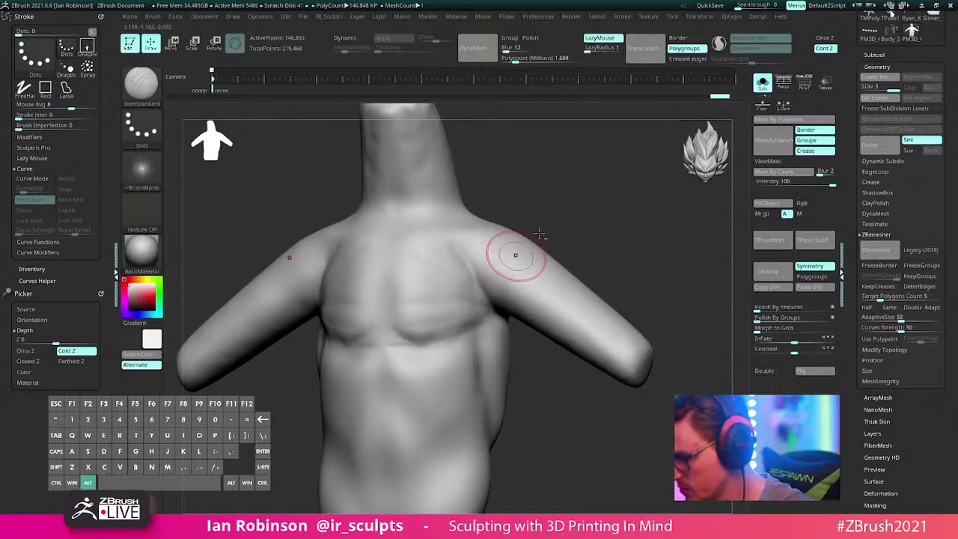
Step: Carve the crease separating the shoulder muscle from the upper arm with DamStandard
key(ctrl+z)
key(ctrl+z)
key(ctrl+z)
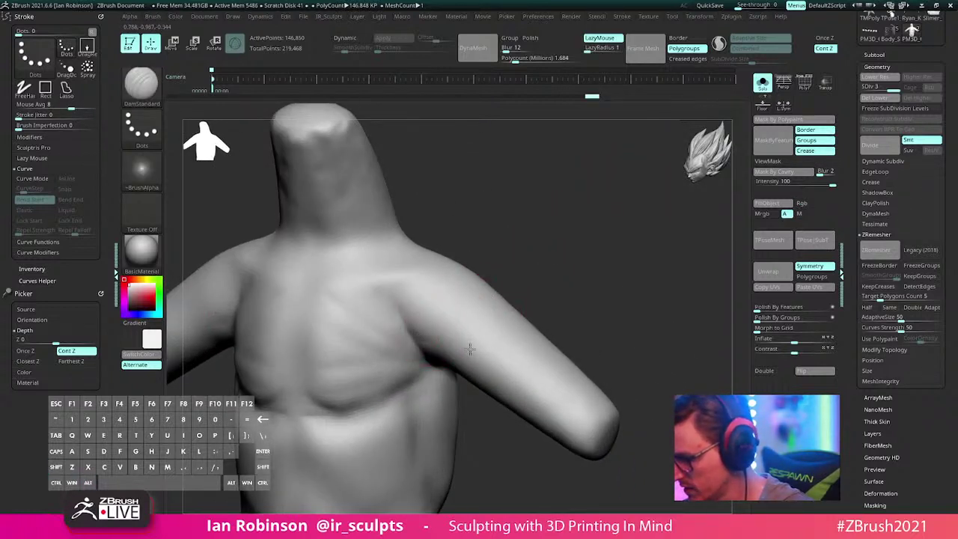
key(ctrl+shift+z)
key(ctrl+shift+z)
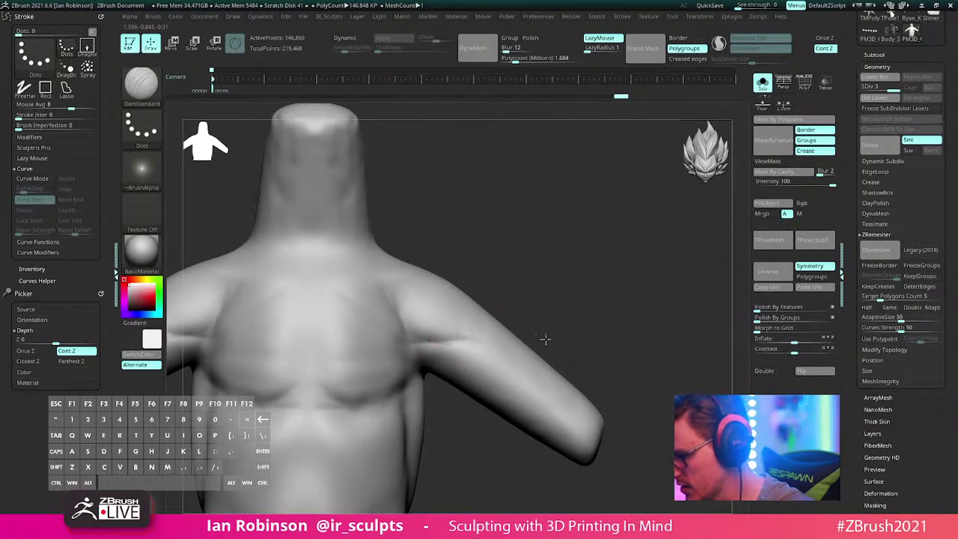
key(ctrl+shift+z)
key(ctrl+shift+z)
drag(588, 271, 493, 351)
key(ctrl+shift+z)
key(ctrl+shift+z)
key(ctrl+shift+z)
key(ctrl+shift+z)
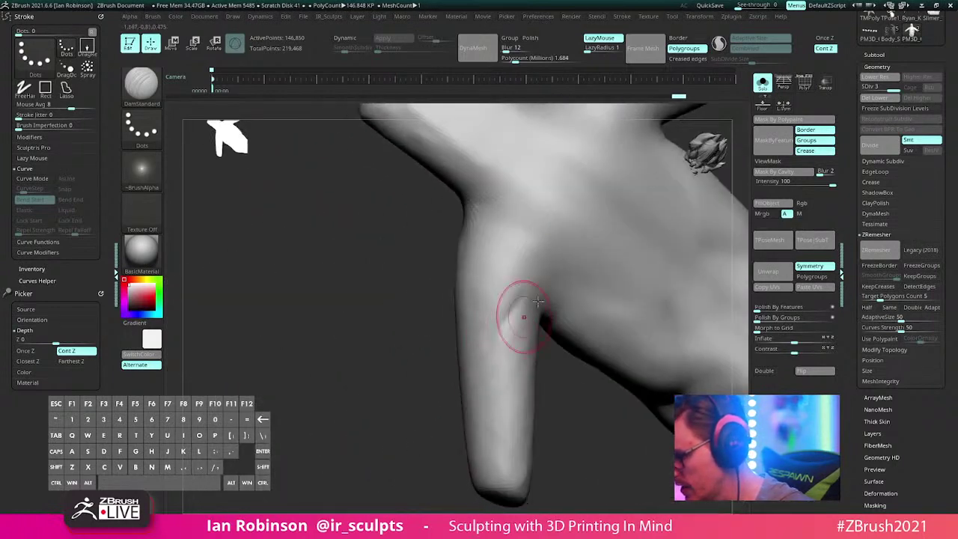
Step: Extend the shoulder muscle's lower crease around the outside and back of the upper arm
drag(423, 428, 536, 308)
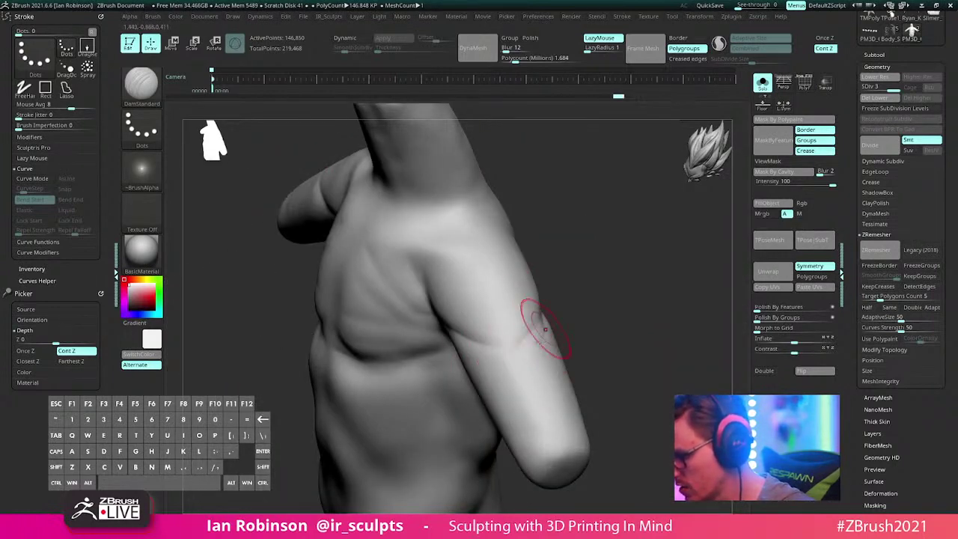
key(ctrl+shift+z)
key(ctrl+shift+z)
key(ctrl+shift+z)
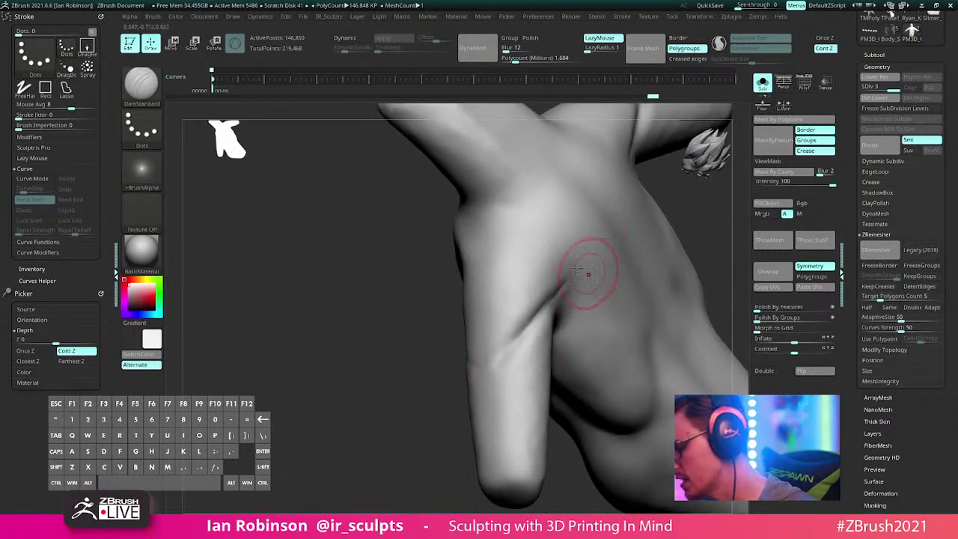
Step: Carve lines down the middle of the chest between the two chest muscles
key(ctrl+shift+z)
key(ctrl+shift+z)
key(ctrl+shift+z)
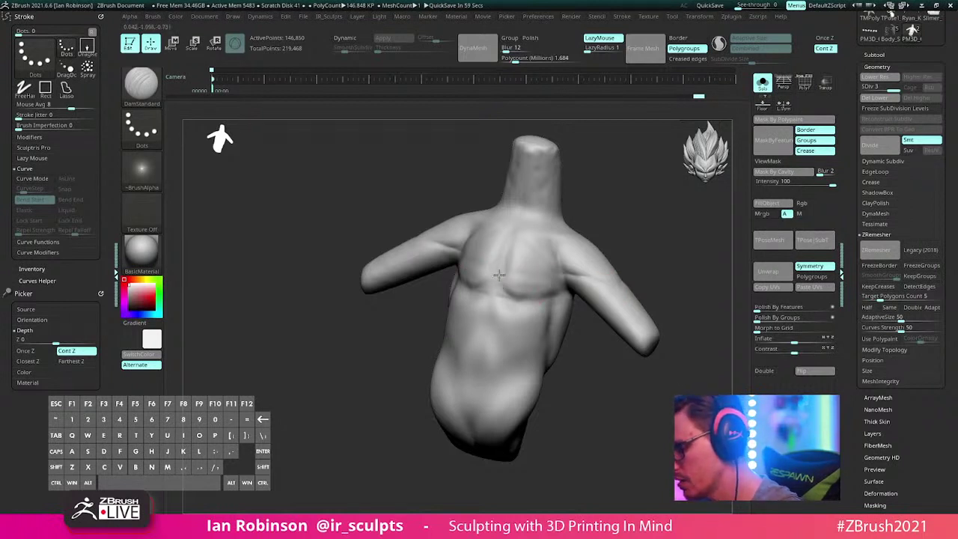
key(ctrl+shift+z)
key(ctrl+shift+z)
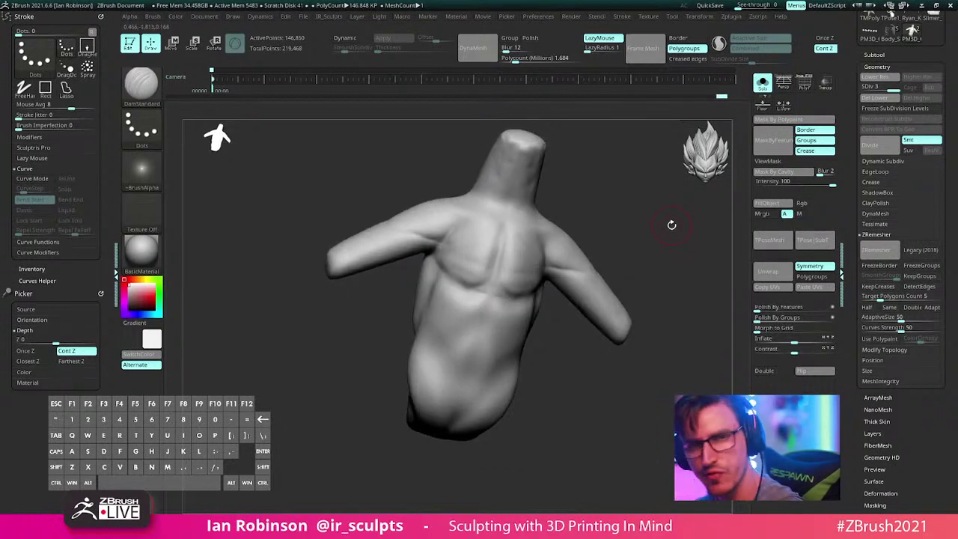
drag(671, 225, 592, 190)
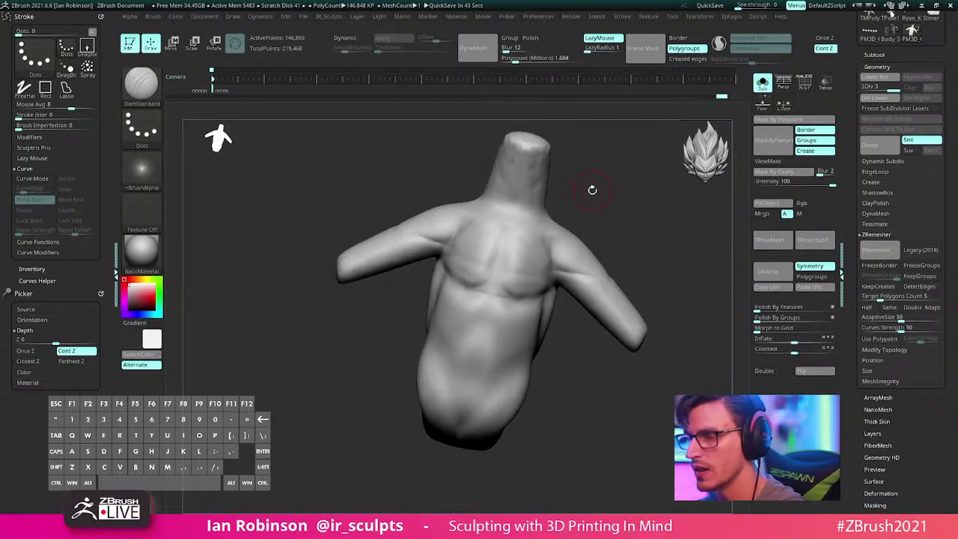
Step: Show the wireframe on the chest and shoulders and lower the torso to subdivision level 1
key(shift+f)
mouse_move(624, 243)
alt+mouse_down()
mouse_move(622, 252)
mouse_move(663, 183)
mouse_move(584, 185)
mouse_move(541, 230)
alt+mouse_up()
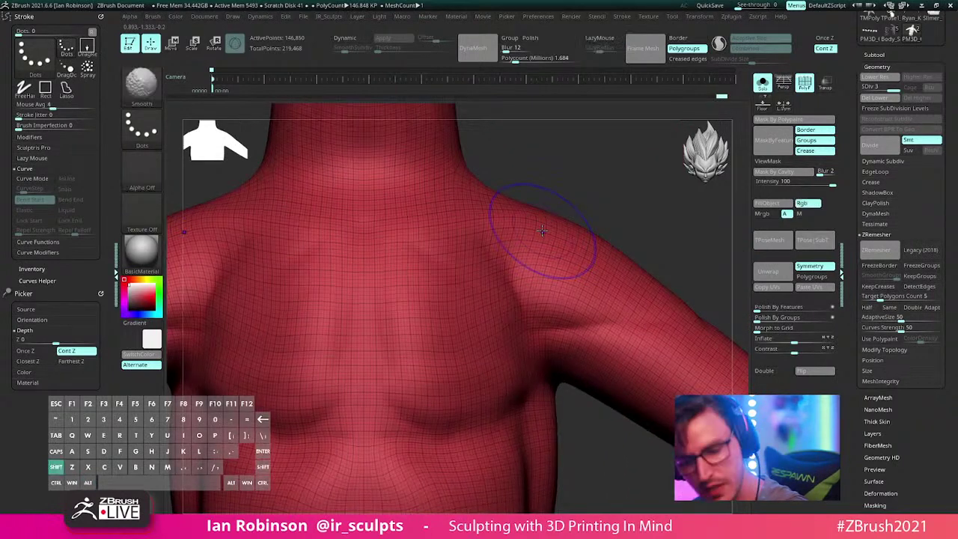
key(shift+d)
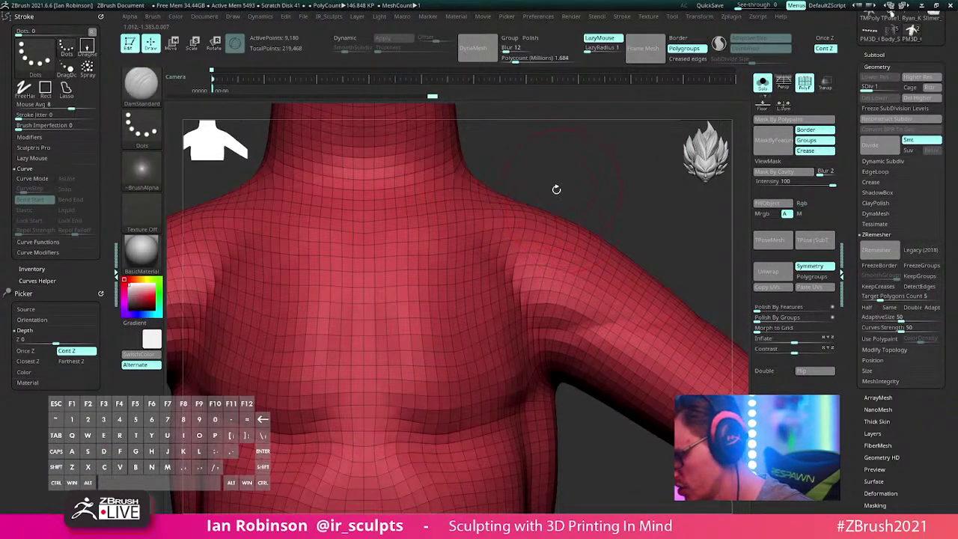
Step: Compare the chest's wireframe density at subdivision level 1 with level 3, leaving the torso at level 3
key(s)
drag(557, 189, 545, 195)
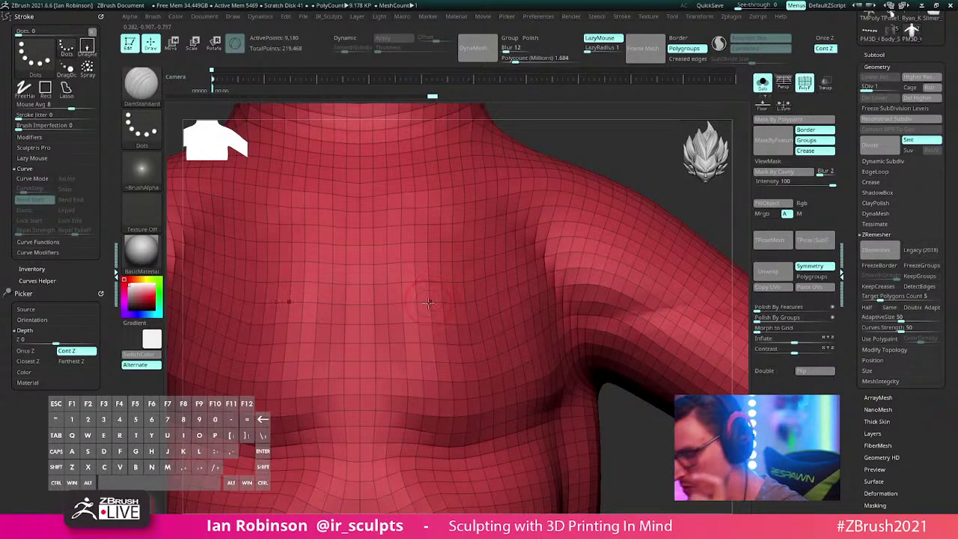
key(d)
key(d)
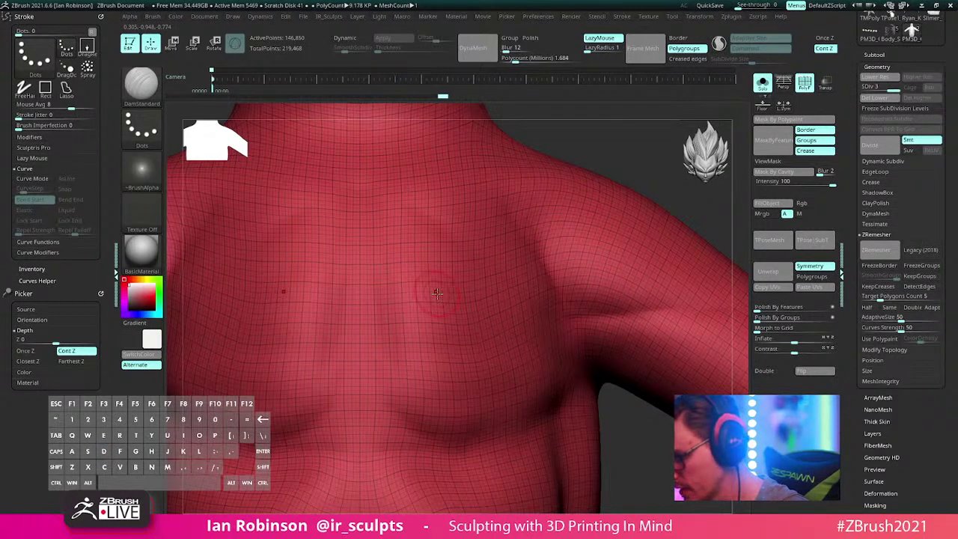
mouse_move(428, 280)
alt+right_down()
mouse_move(441, 352)
mouse_move(441, 303)
alt+right_up()
key(s)
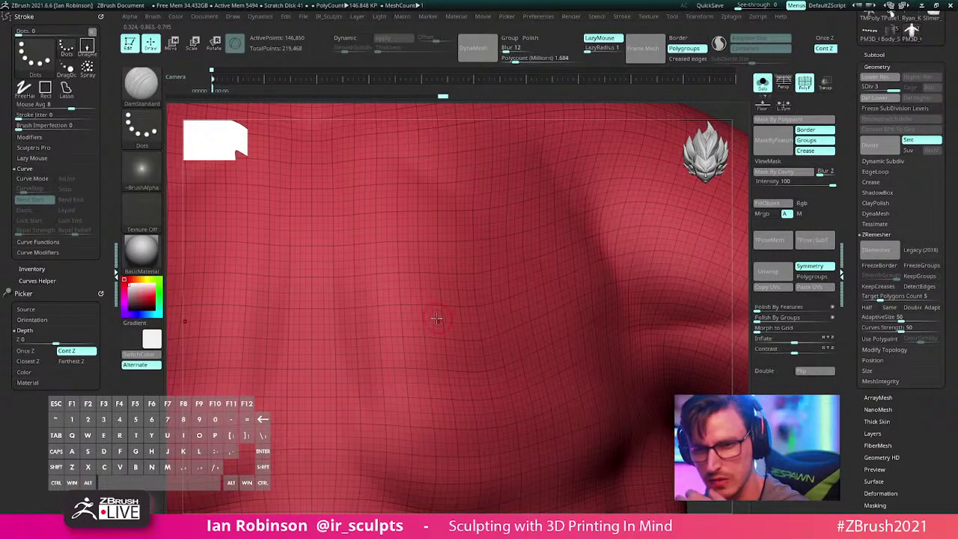
right_drag(438, 316, 442, 303)
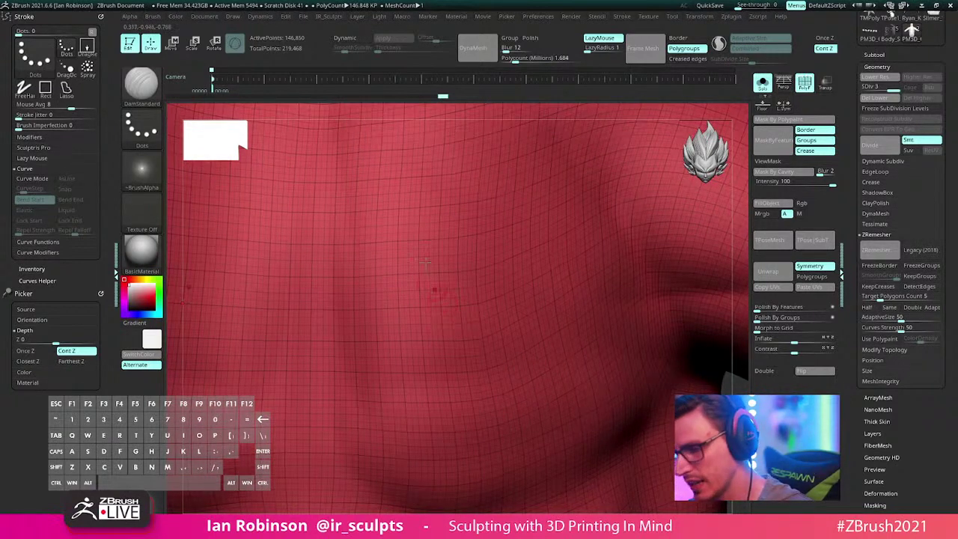
Step: Subdivide the torso up to subdivision level 5 and check the finer wireframe on the chest
key(ctrl+d)
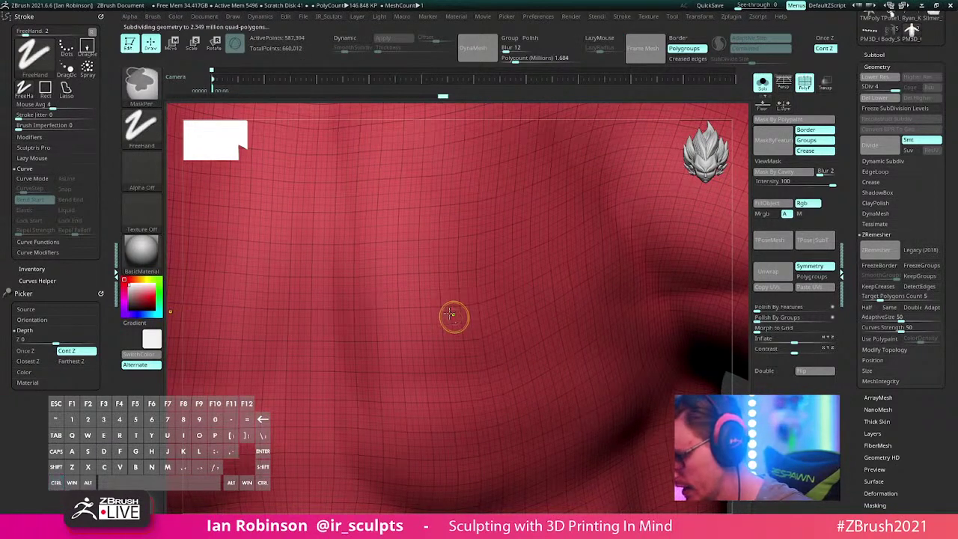
key(shift+f)
key(shift+f)
alt+right_drag(452, 315, 458, 328)
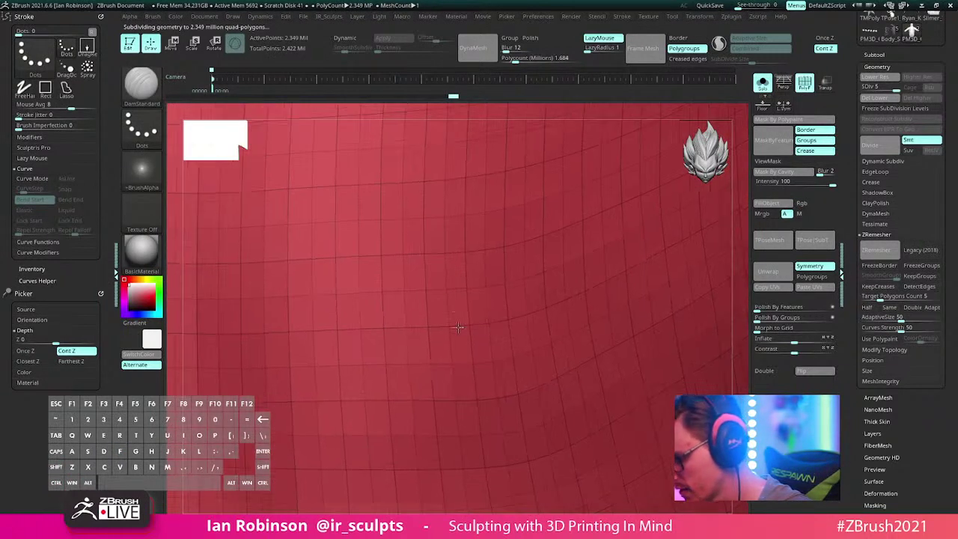
Step: Carve fine diagonal test lines on the upper chest with a smaller DamStandard brush, undo the last change, and hide the wireframe
key(s)
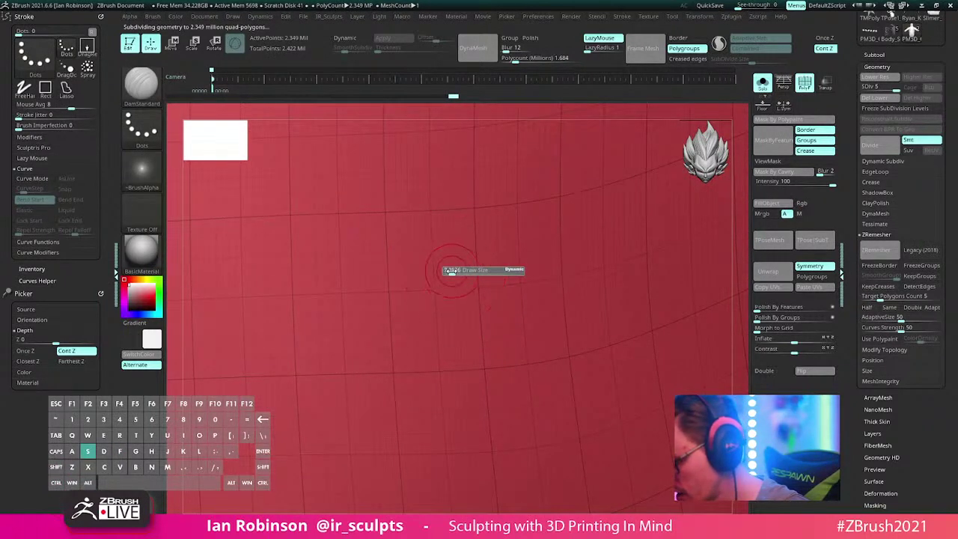
drag(450, 271, 445, 271)
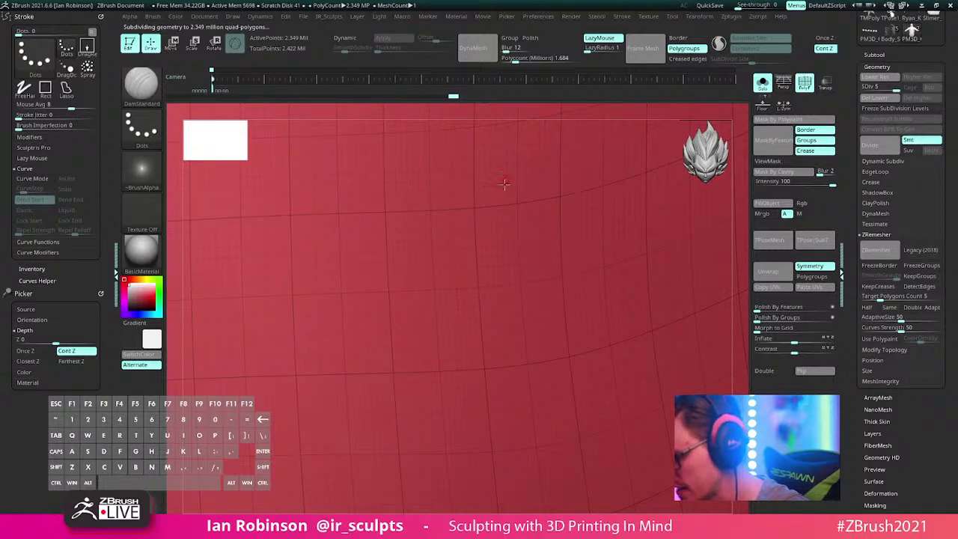
key(s)
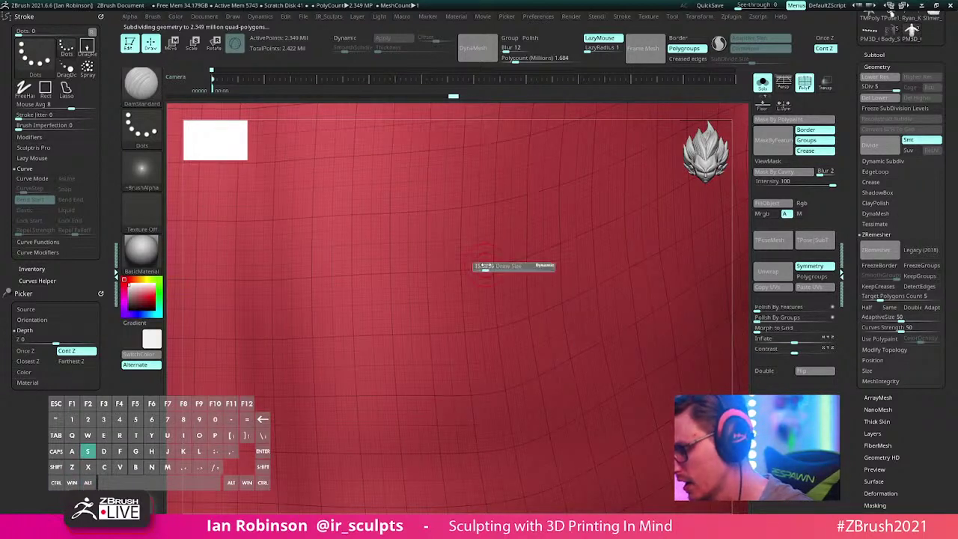
drag(430, 324, 513, 193)
mouse_move(481, 276)
alt+right_down()
mouse_move(441, 297)
mouse_move(476, 303)
mouse_move(446, 220)
mouse_move(513, 279)
alt+right_up()
key(ctrl+z)
key(shift+f)
right_drag(530, 229, 491, 327)
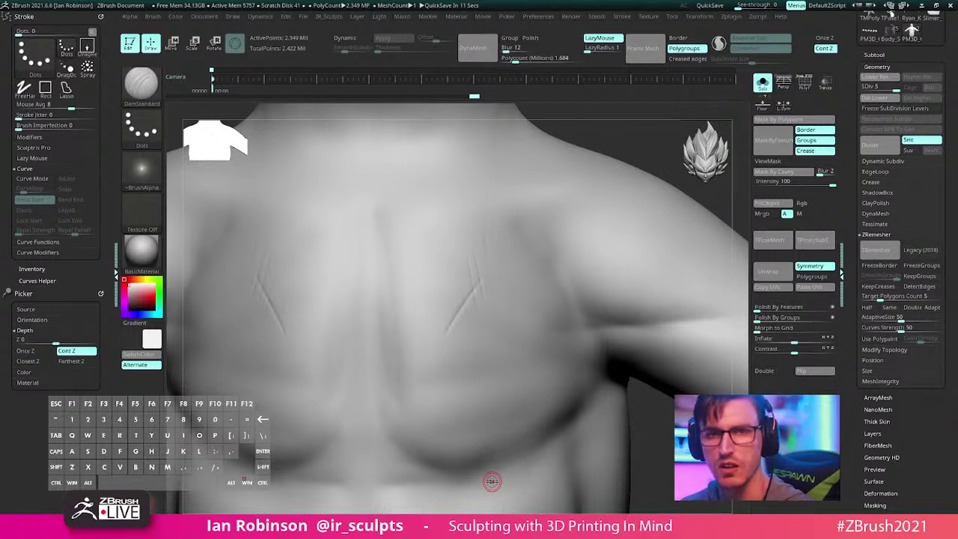
Step: Browse the available models for a finished figure and load the Body_Slime tool
alt+drag(636, 143, 585, 221)
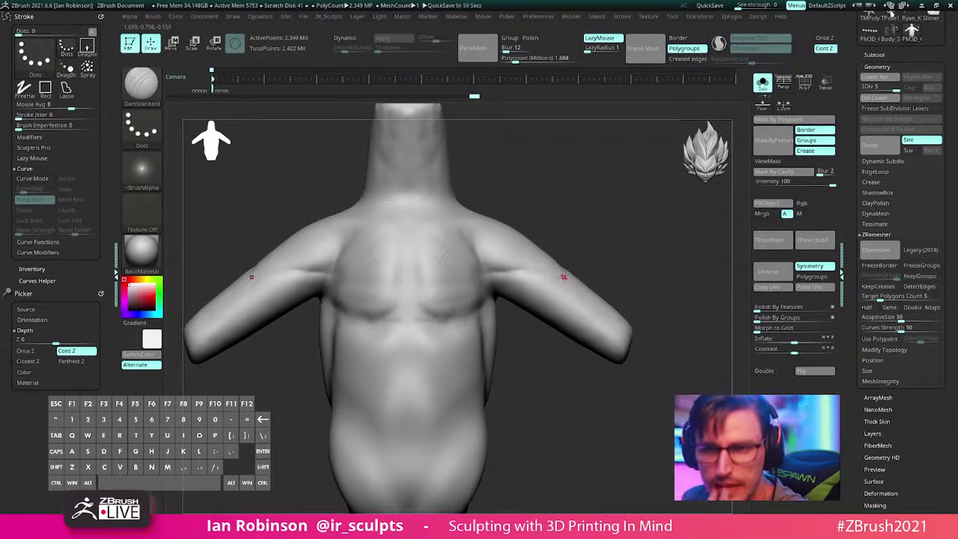
click(86, 46)
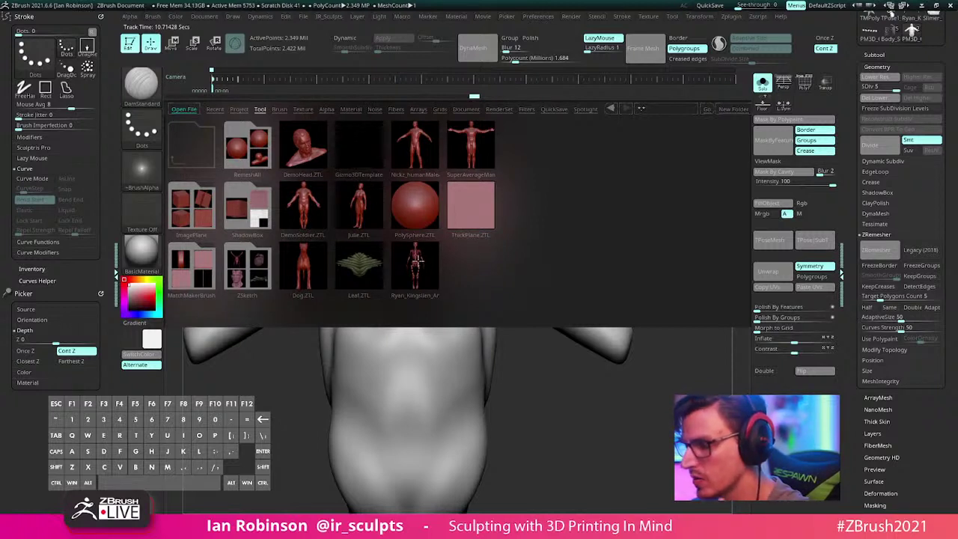
key(comma)
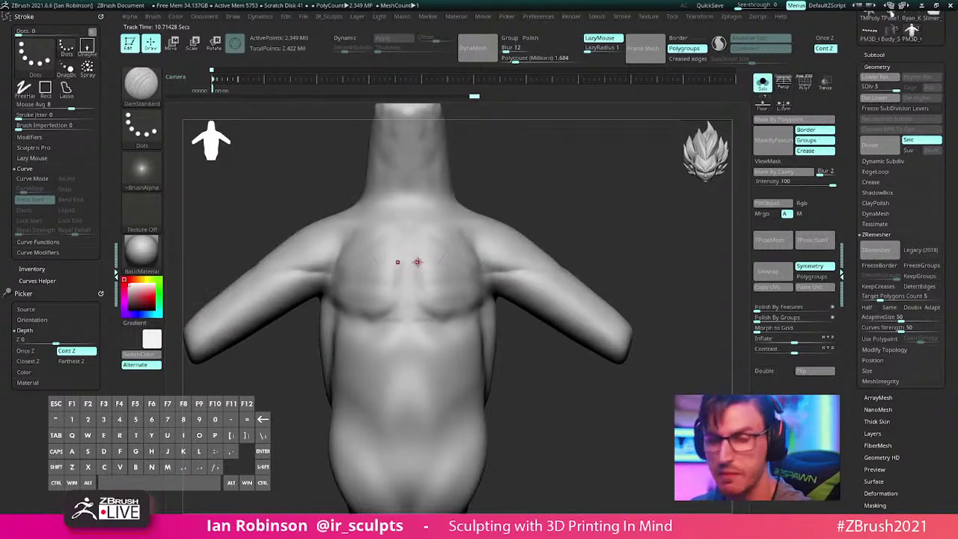
drag(930, 42, 930, 193)
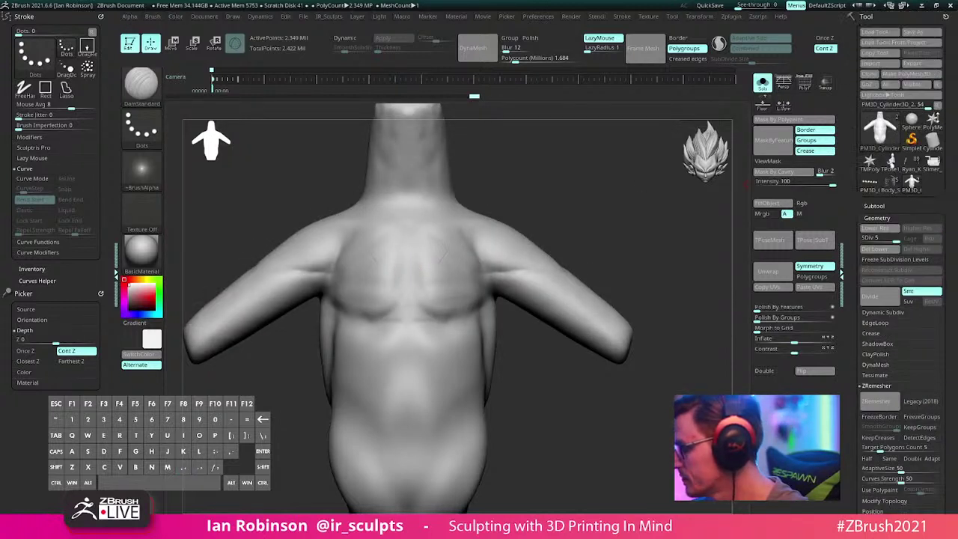
click(898, 168)
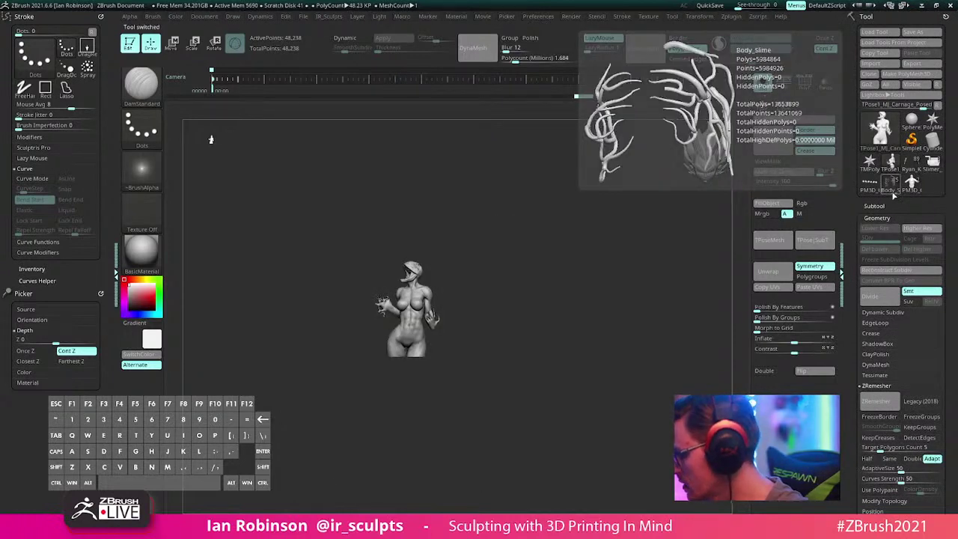
click(893, 193)
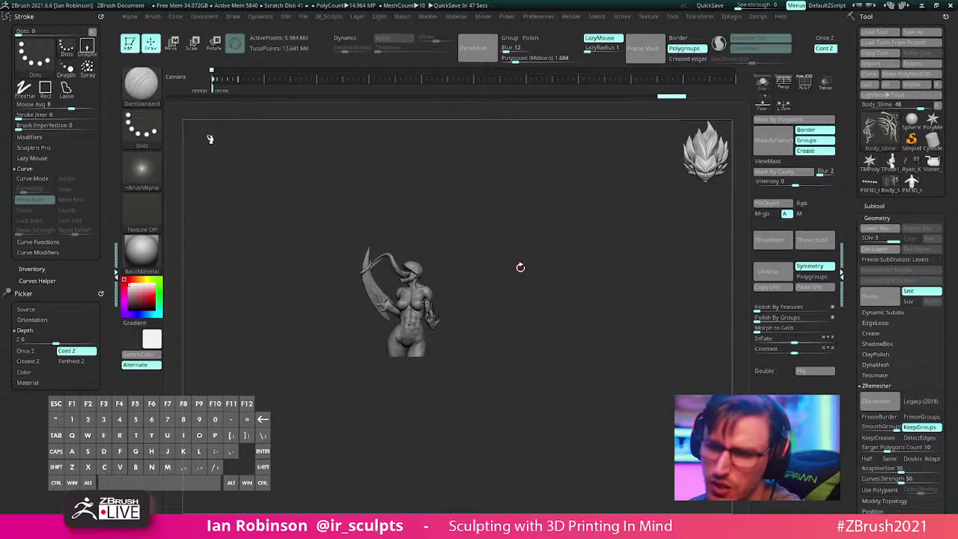
Step: Select the Body subtool on the slime figure and isolate it with the shoulder in view
drag(521, 279, 526, 269)
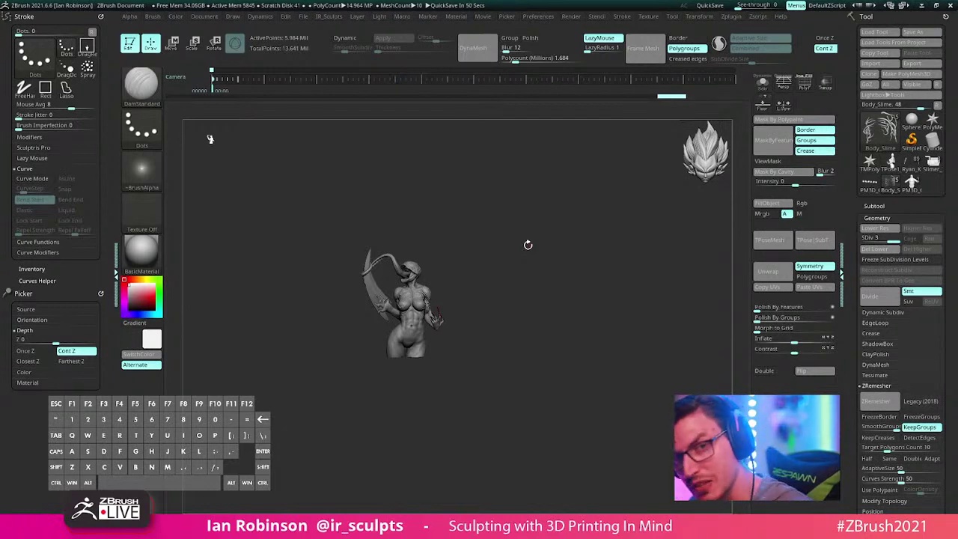
alt+right_click(559, 221)
alt+right_drag(544, 324, 587, 283)
alt+click(460, 274)
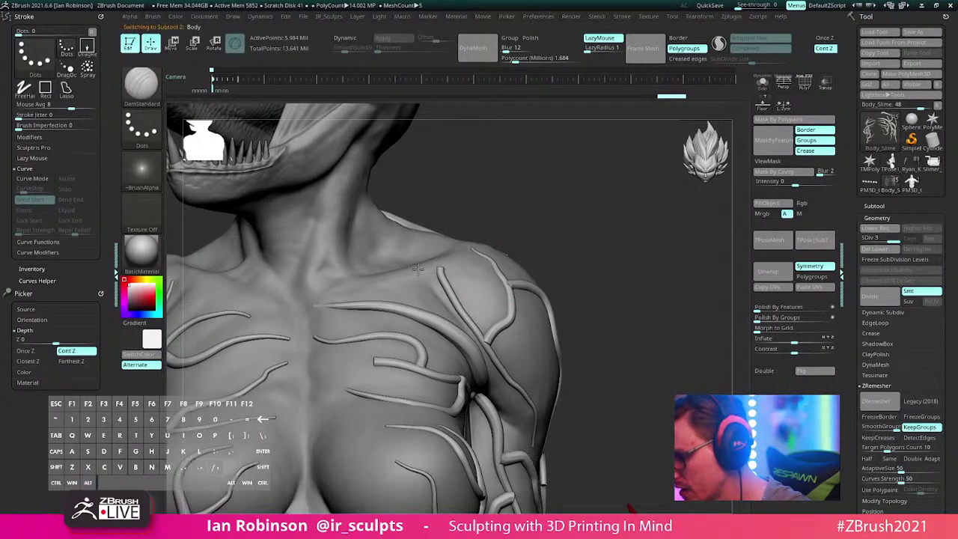
click(762, 82)
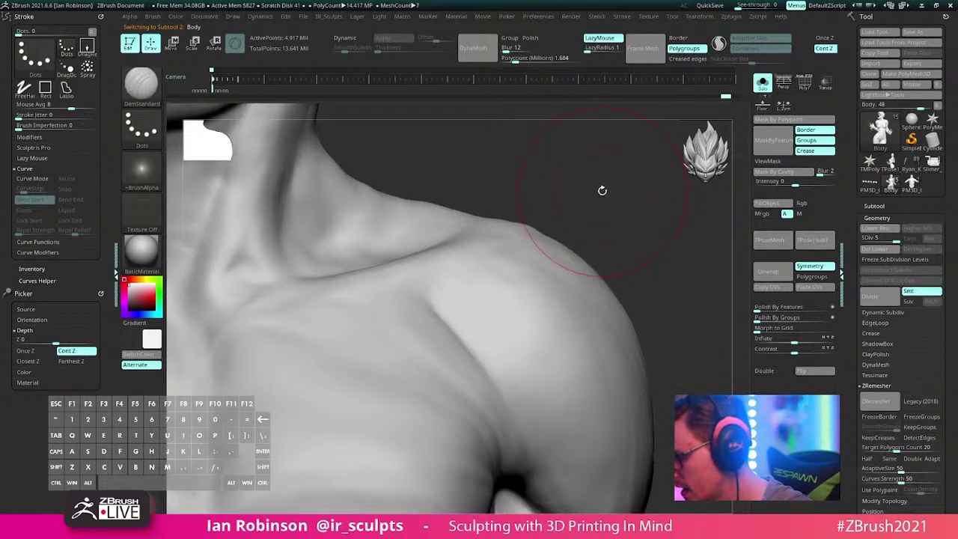
Step: Show the Body's wireframe, carve a fine line along the front crease of the shoulder, and hide the wireframe
key(shift+f)
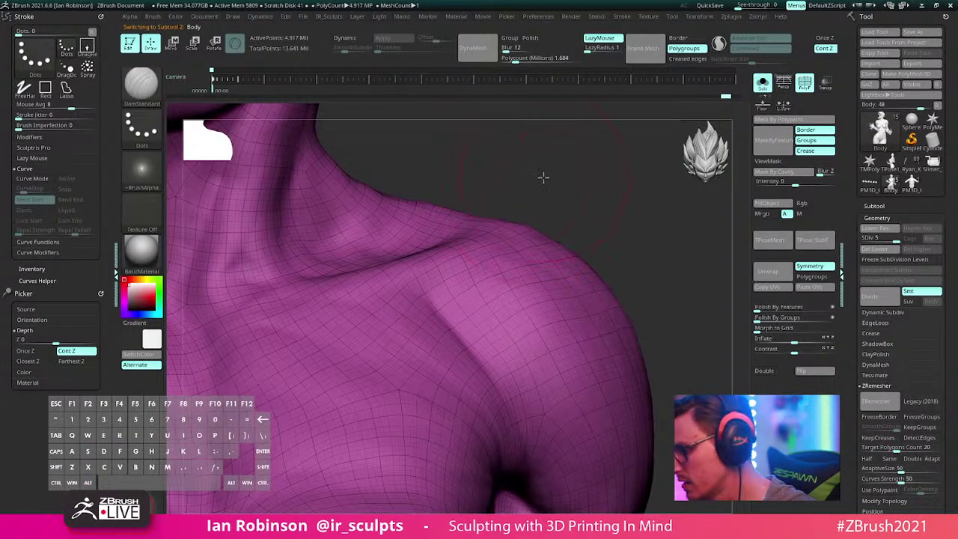
key(s)
drag(544, 179, 532, 181)
mouse_move(408, 305)
mouse_down()
mouse_move(458, 356)
mouse_move(492, 431)
mouse_up()
key(shift+f)
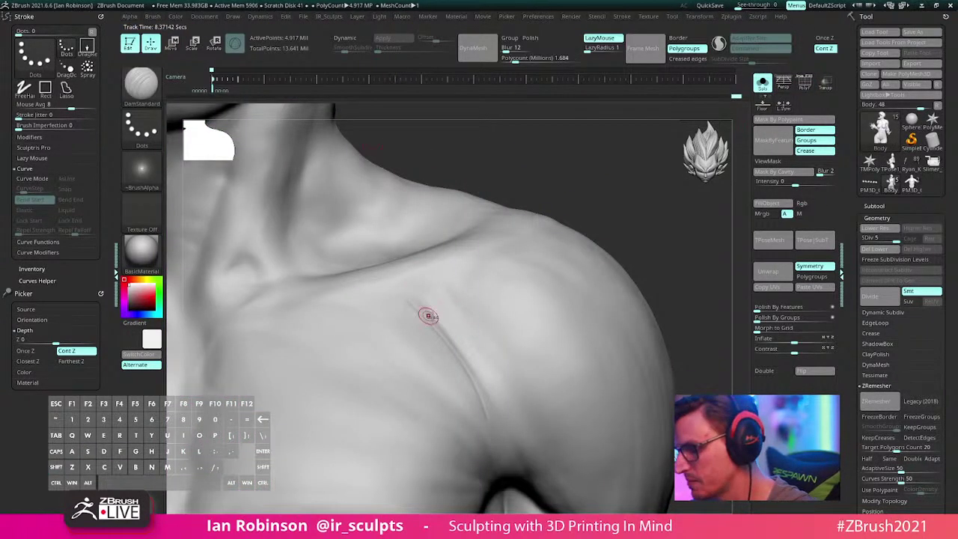
Step: Test Sculptris Pro on the Body and carve fine comparison lines beside the front shoulder crease
key(ctrl)
click(718, 42)
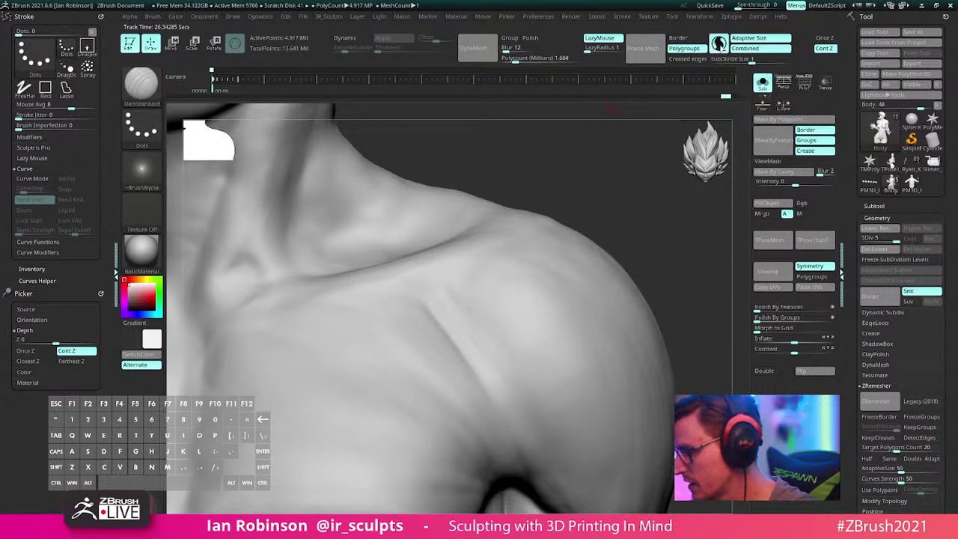
mouse_move(395, 312)
mouse_down()
mouse_move(462, 390)
mouse_move(479, 430)
mouse_up()
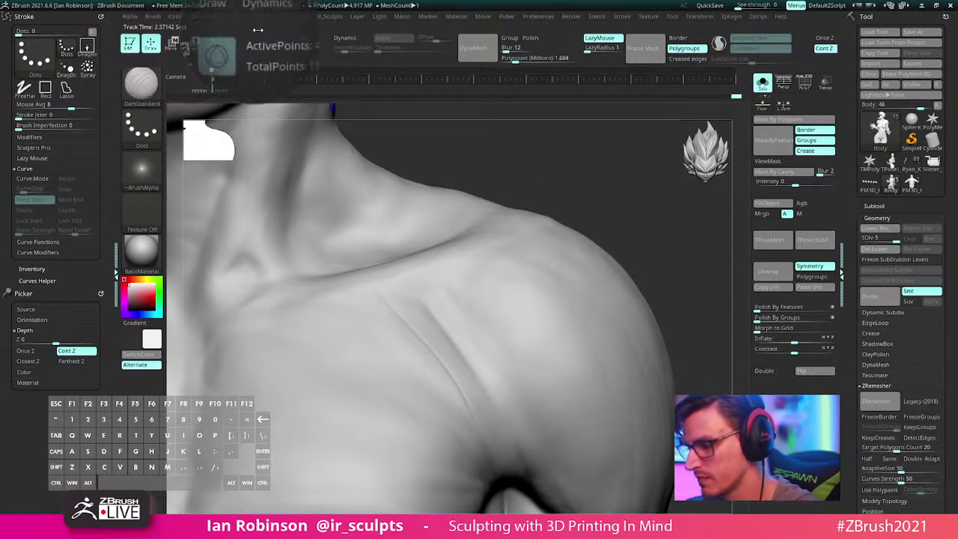
drag(448, 299, 509, 410)
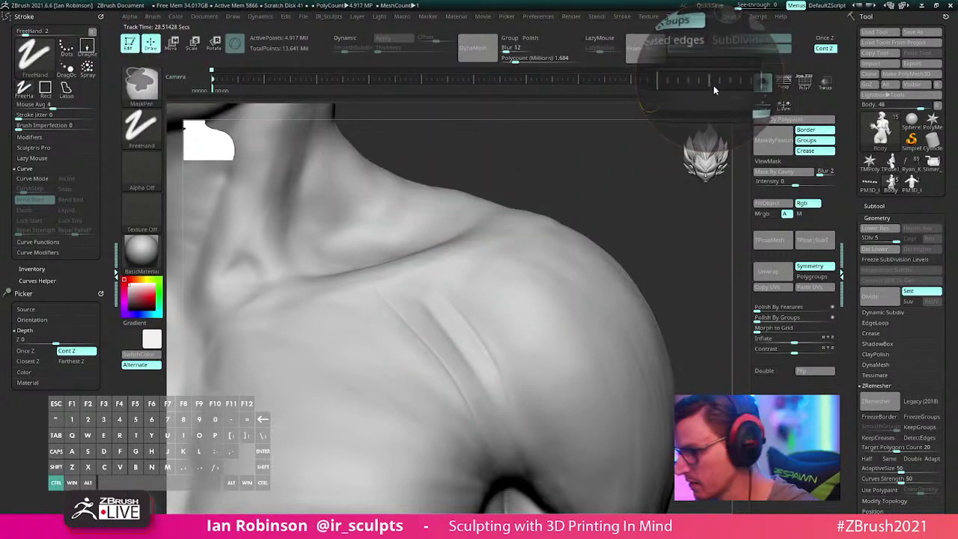
drag(404, 314, 456, 397)
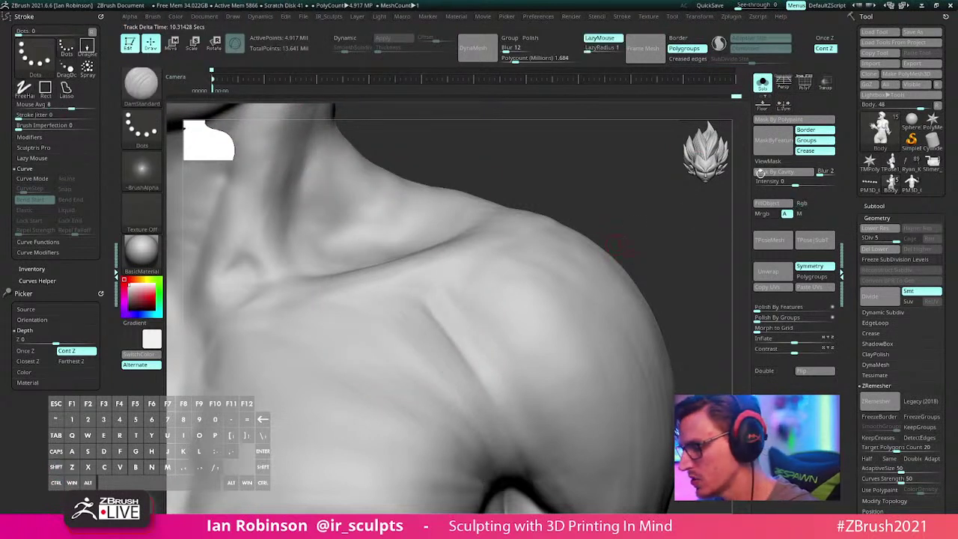
Step: Delete the Body's lower subdivision levels and turn on Sculptris Pro
alt+drag(562, 186, 556, 178)
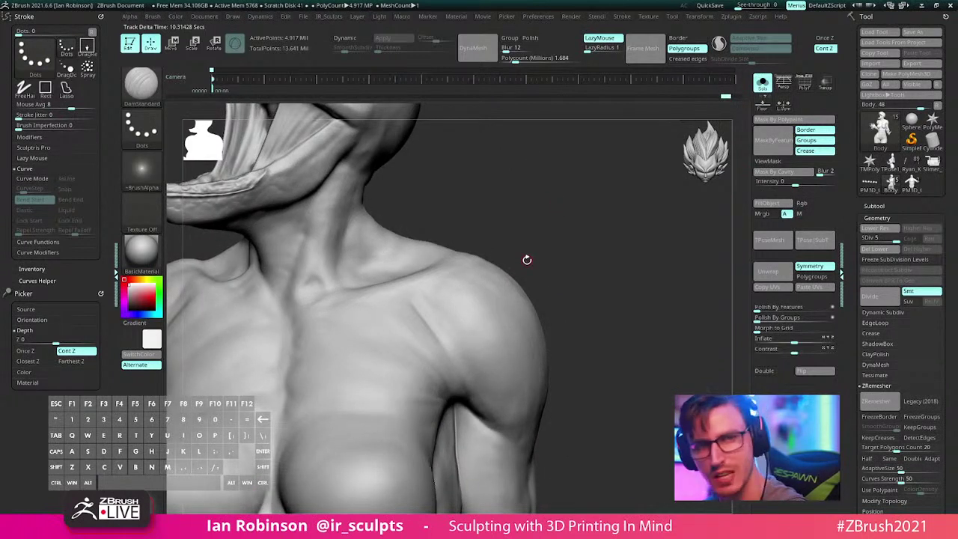
click(880, 249)
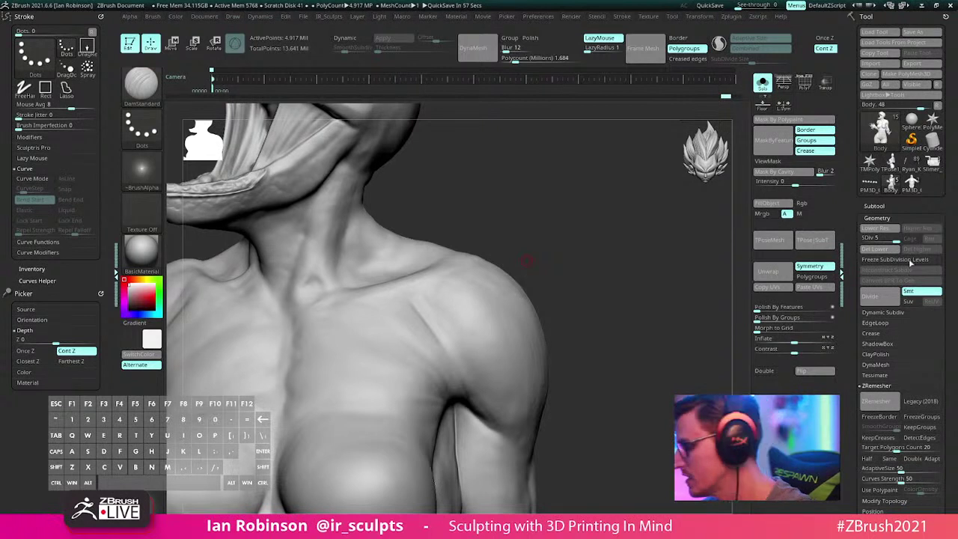
key(ctrl+1)
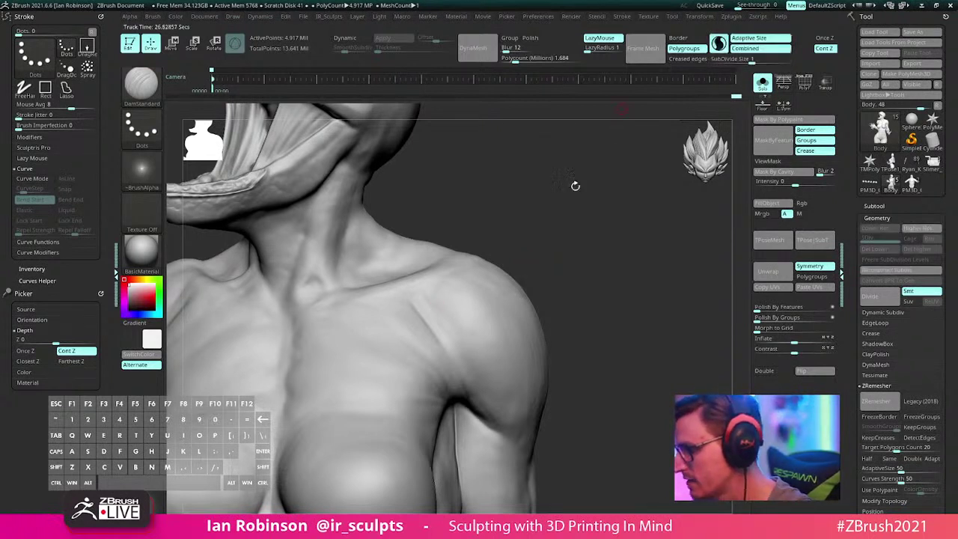
key(space)
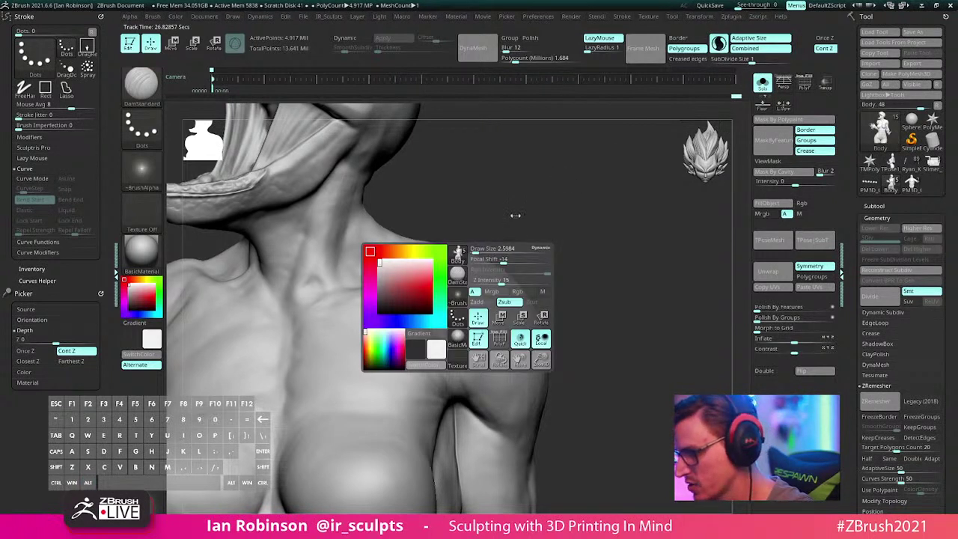
key(Escape)
Step: Undo the last change on the Body and turn off Sculptris Pro
alt+drag(519, 200, 453, 329)
alt+drag(521, 197, 479, 178)
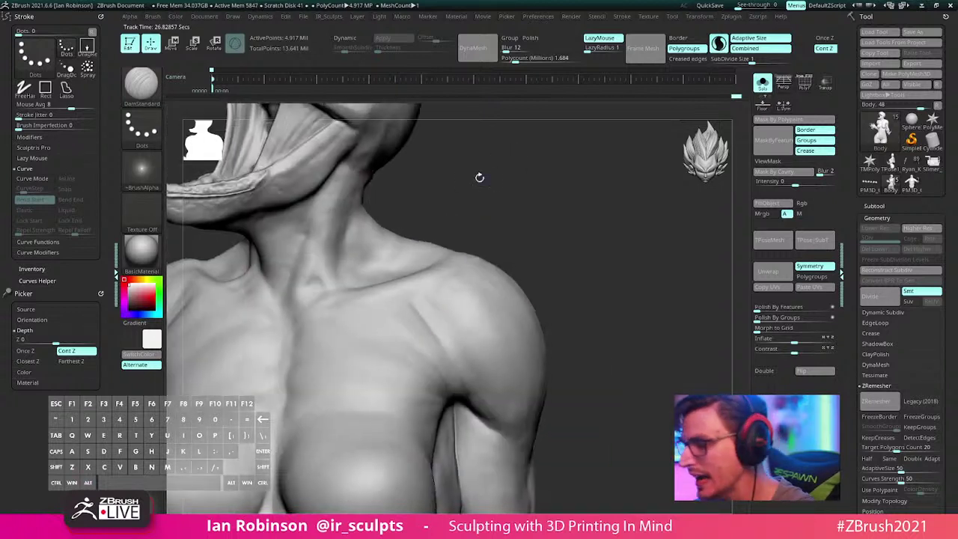
key(ctrl+z)
click(720, 45)
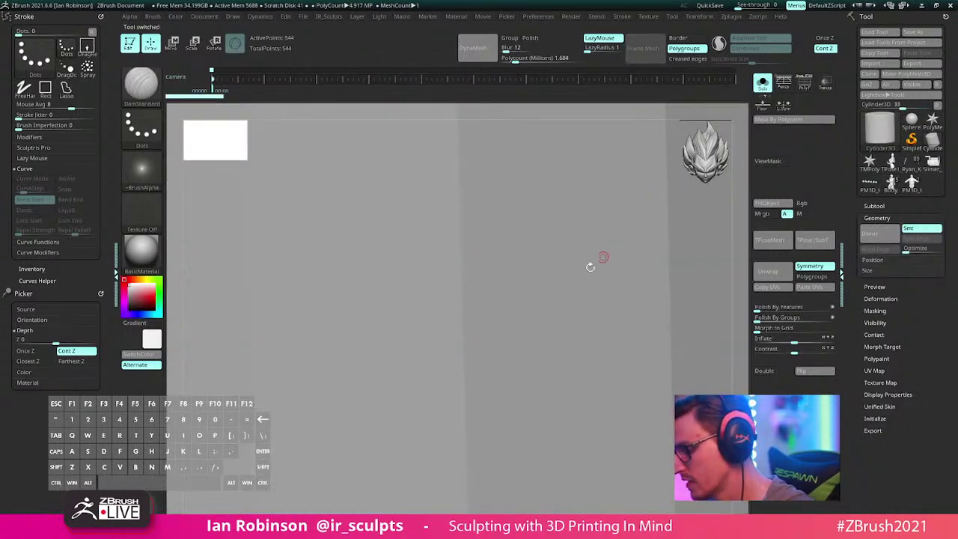
Step: Switch back to the PM3D_Cylinder3D_2 torso and bring its chest into view
alt+drag(589, 265, 457, 227)
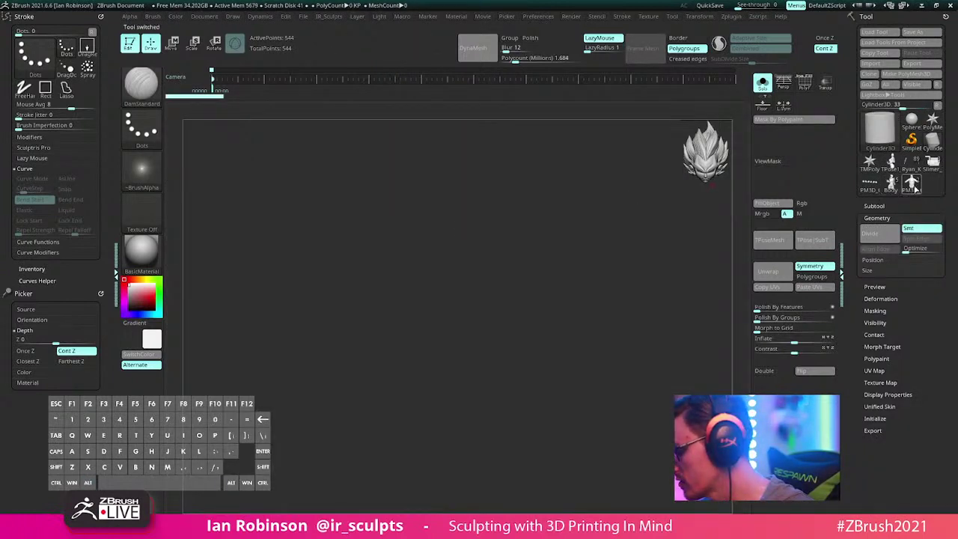
click(912, 184)
alt+drag(407, 205, 440, 162)
alt+drag(485, 417, 501, 169)
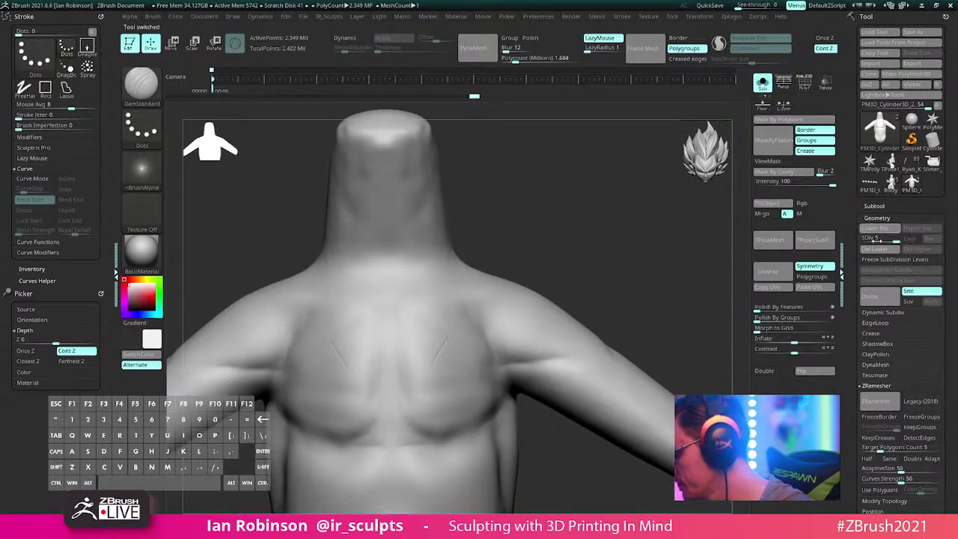
Step: Delete the torso's lower subdivision levels and show its wireframe around the chest and shoulder
click(874, 248)
alt+drag(533, 237, 536, 315)
key(shift+f)
key(s)
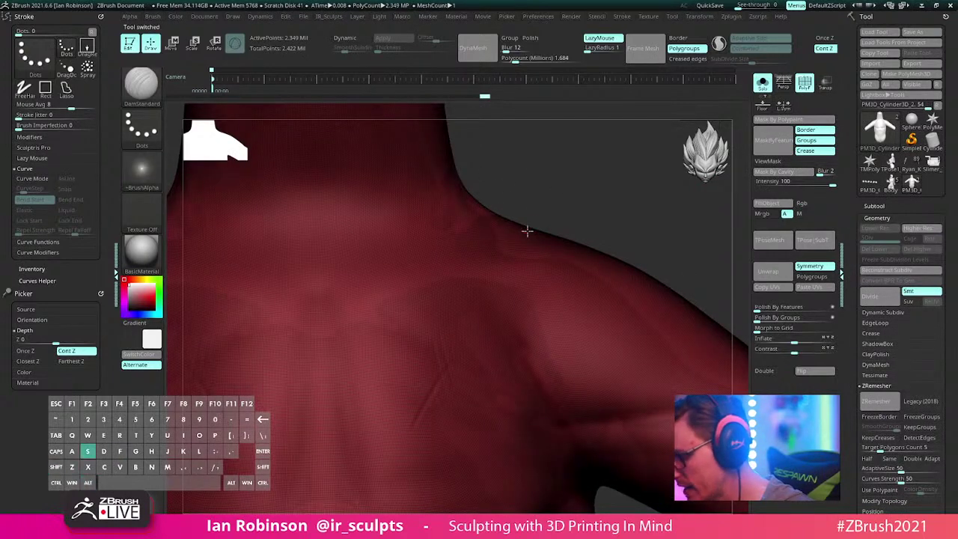
drag(556, 210, 448, 330)
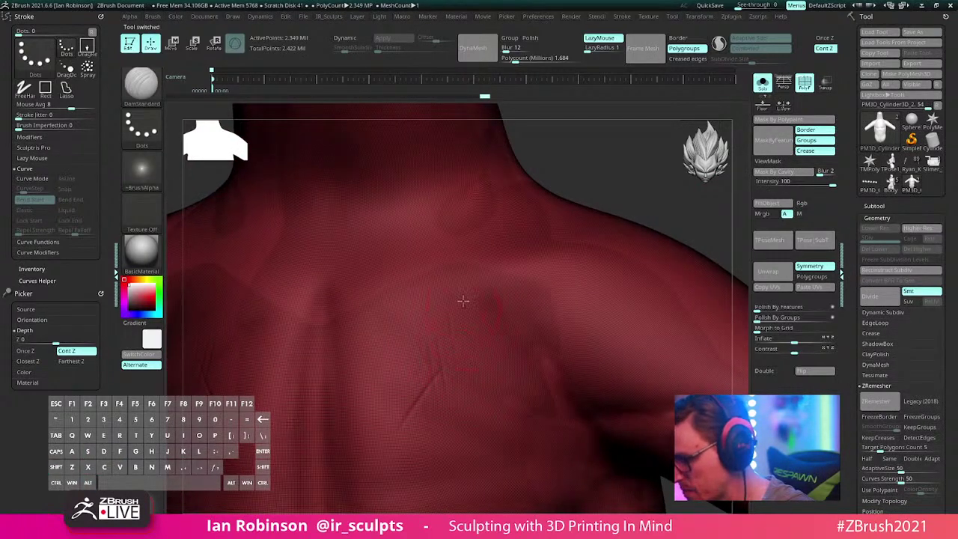
Step: Carve thin vertical crease lines into the chest with DamStandard using Sculptris Pro, and turn Sculptris Pro off again
click(718, 43)
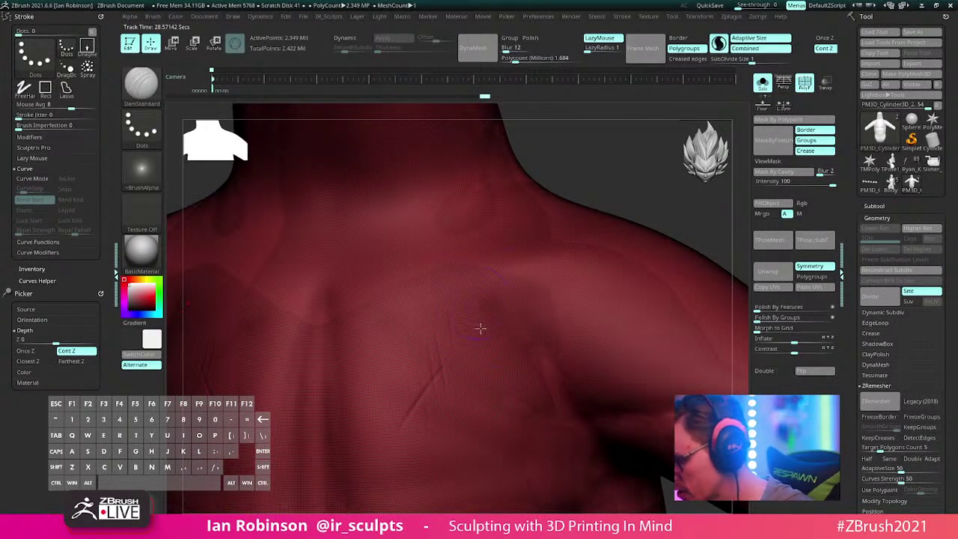
drag(480, 328, 492, 407)
key(ctrl+z)
key(s)
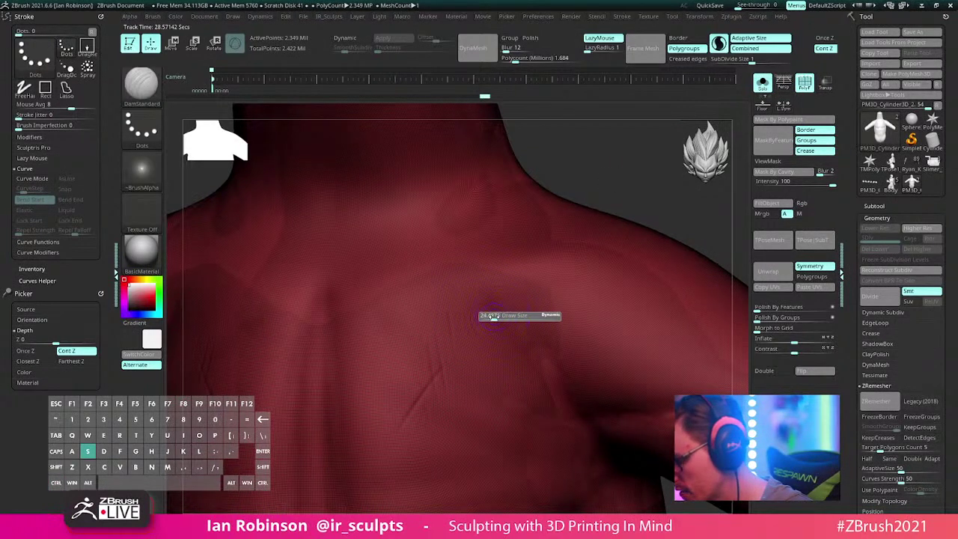
drag(471, 290, 494, 415)
drag(483, 292, 511, 436)
key(shift+f)
mouse_move(519, 339)
ctrl+right_down()
mouse_move(515, 366)
mouse_move(517, 320)
ctrl+right_up()
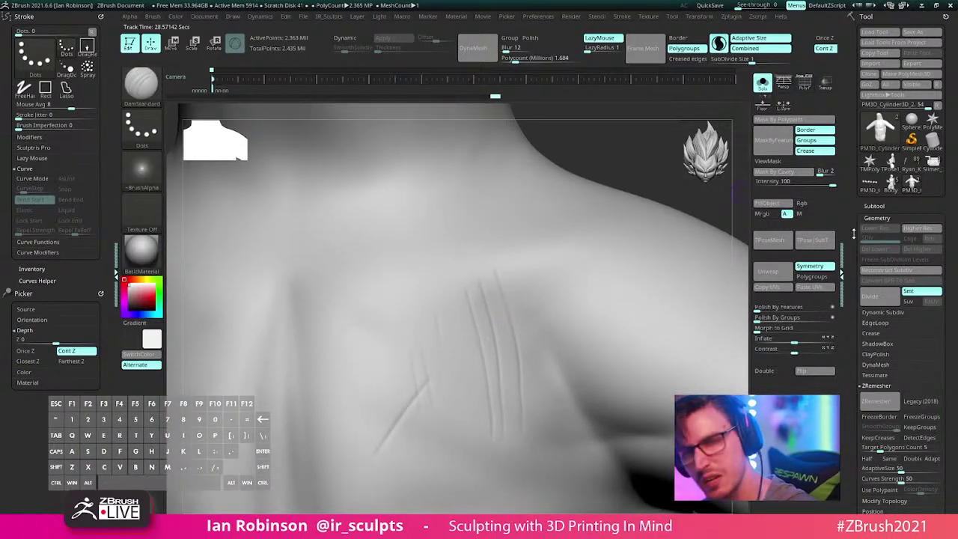
click(719, 45)
Step: Switch to the Body model, turn off Solo and examine its overall figure and surface detail
mouse_move(611, 167)
alt+mouse_down()
mouse_move(546, 142)
mouse_move(563, 202)
mouse_move(553, 225)
alt+mouse_up()
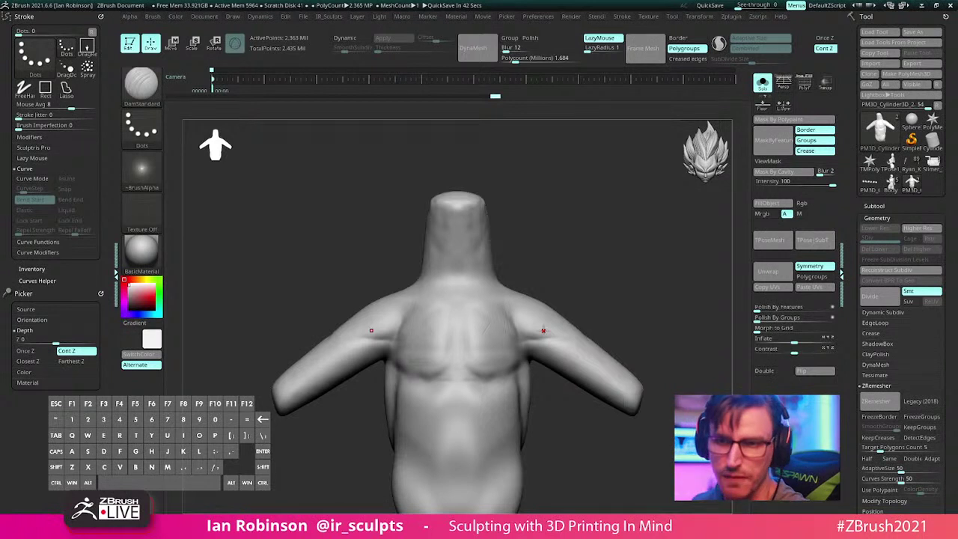
mouse_move(581, 197)
alt+mouse_down()
mouse_move(613, 232)
mouse_move(582, 251)
mouse_move(573, 338)
mouse_move(603, 297)
mouse_move(599, 322)
alt+mouse_up()
click(890, 189)
click(763, 84)
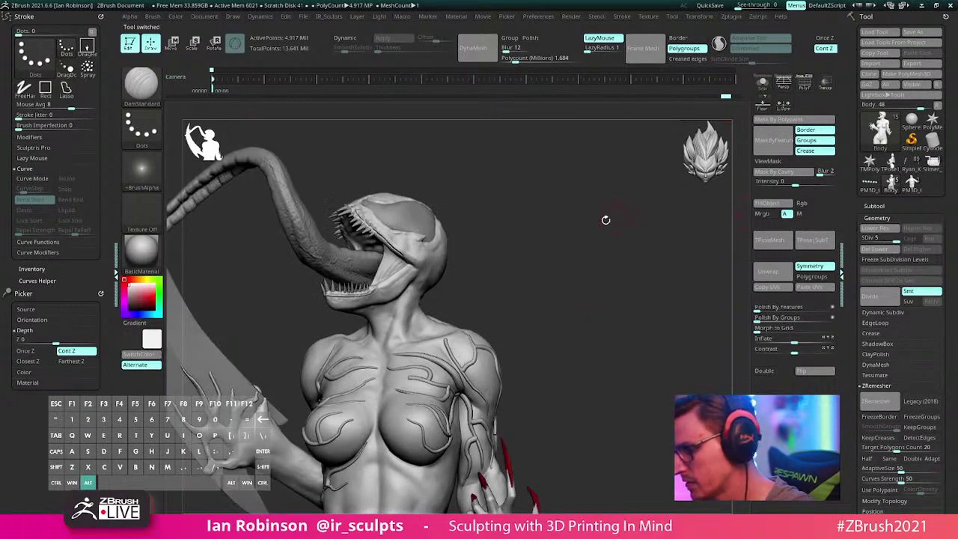
alt+drag(605, 220, 620, 270)
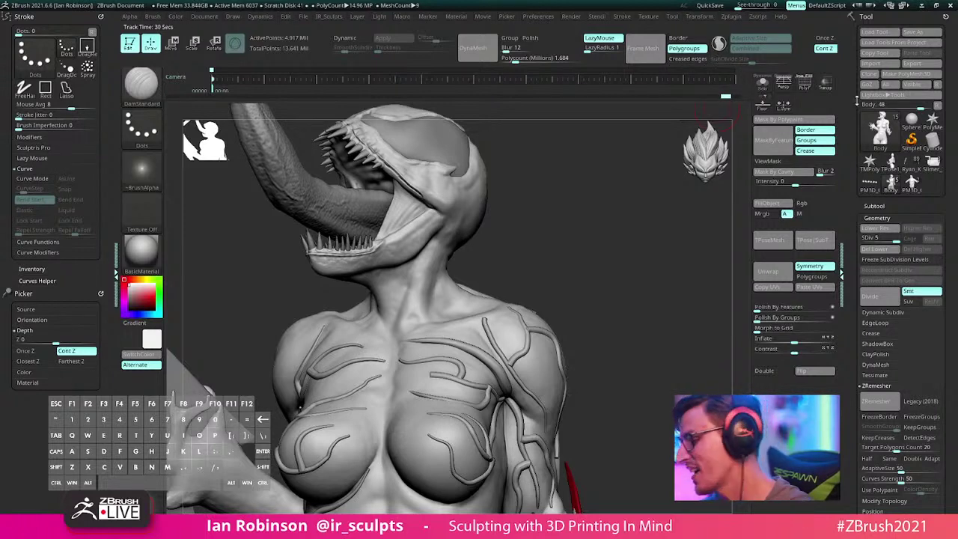
alt+drag(617, 295, 585, 258)
alt+drag(640, 323, 704, 259)
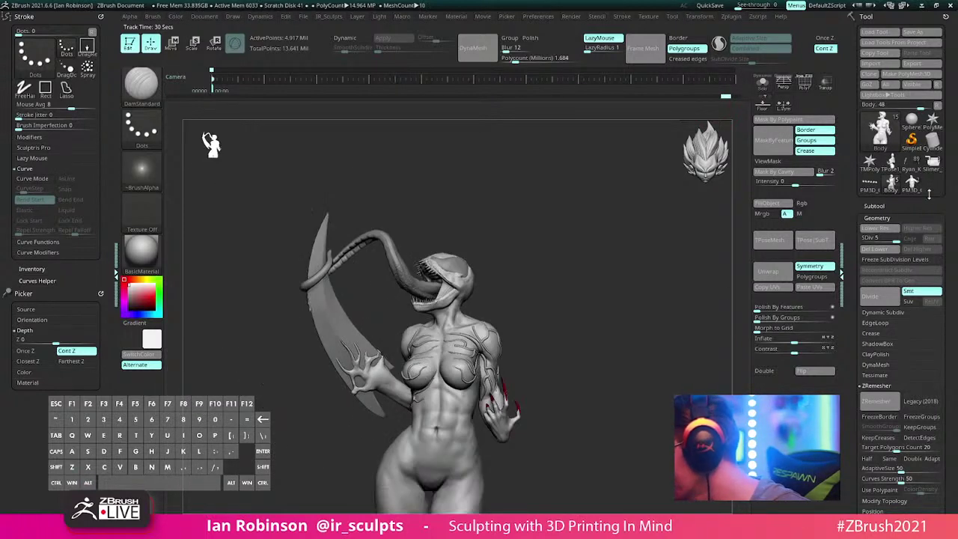
Step: Switch back to the PM3D_Cylinder3D_2 torso model, select its PM3D_Cylinder3D_1 subtool and isolate it with Solo
click(912, 182)
key(f)
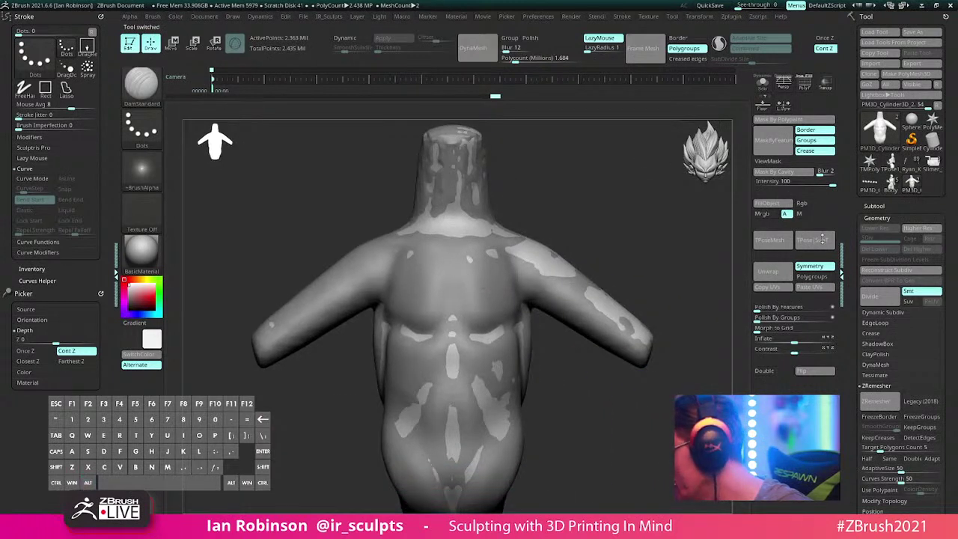
drag(665, 260, 621, 247)
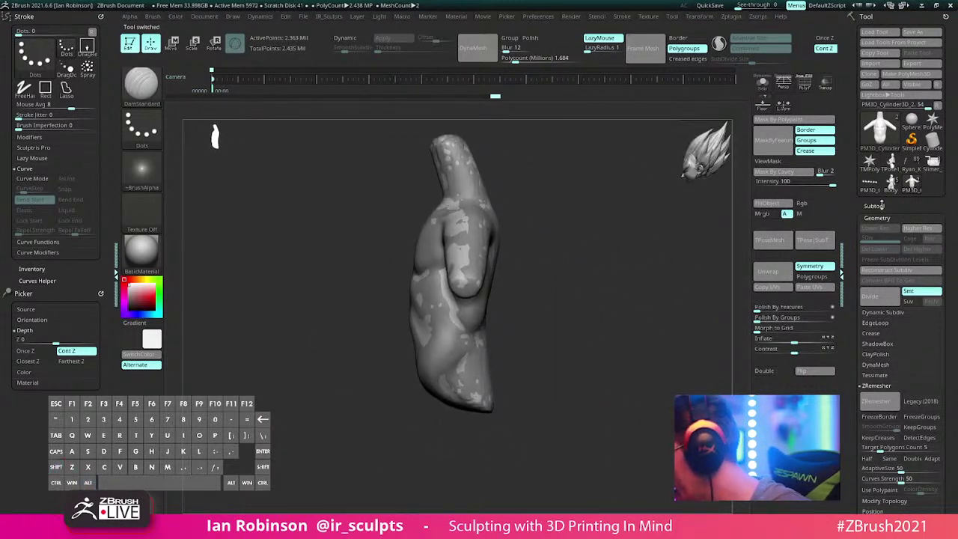
click(874, 206)
click(914, 240)
drag(720, 302, 670, 318)
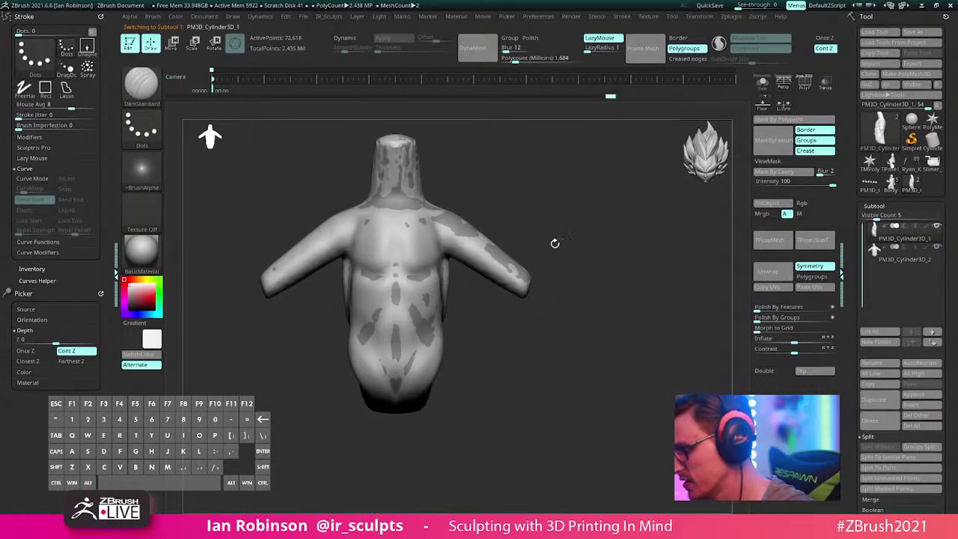
click(762, 82)
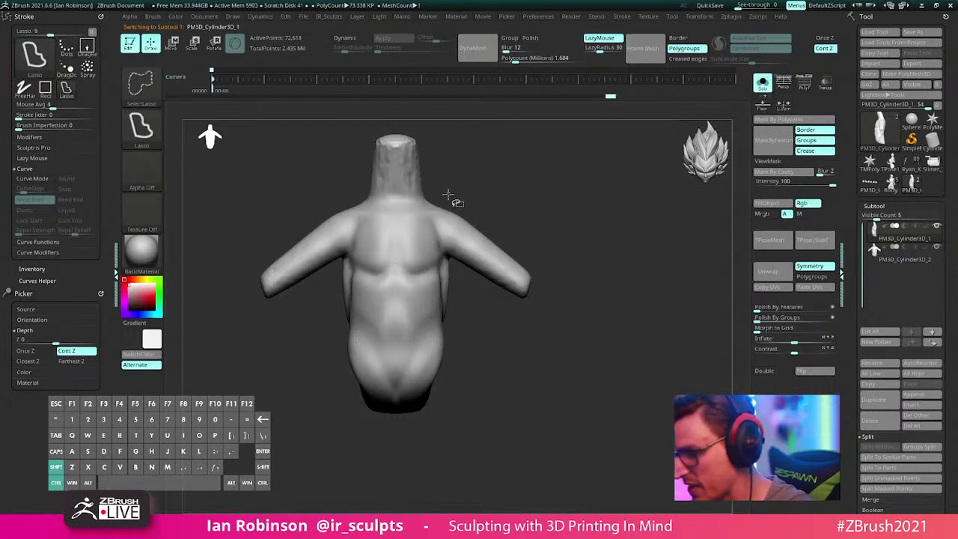
Step: Isolate the two arms of PM3D_Cylinder3D_1 with a lasso selection, delete the hidden geometry and remesh them with DynaMesh
mouse_move(449, 196)
ctrl+shift+mouse_down()
mouse_move(529, 355)
mouse_move(524, 162)
ctrl+shift+mouse_up()
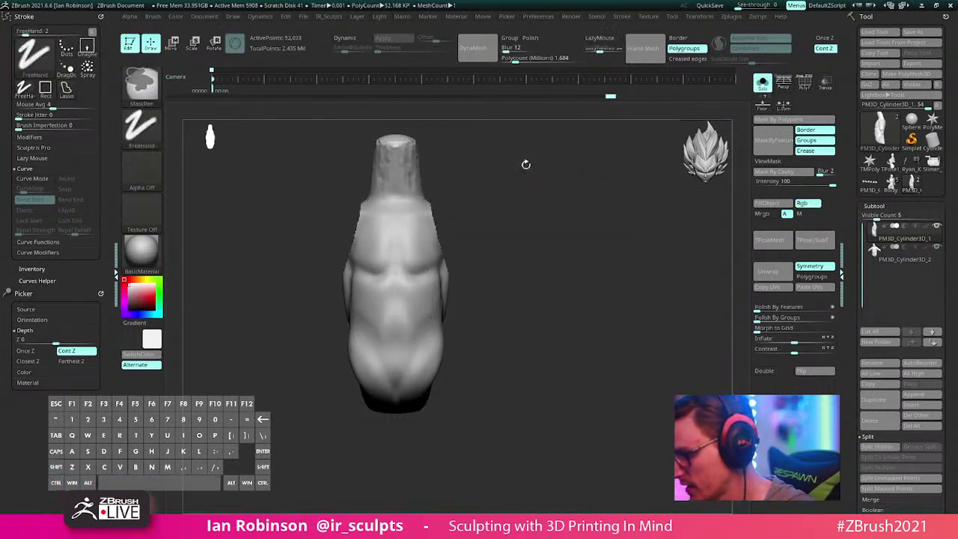
ctrl+shift+click(578, 277)
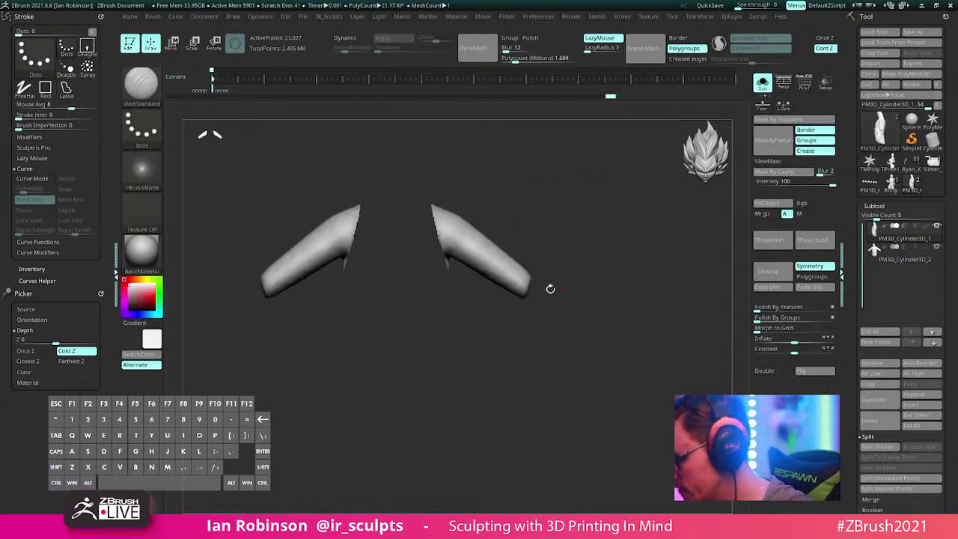
mouse_move(442, 258)
ctrl+shift+mouse_down()
mouse_move(428, 259)
mouse_move(391, 317)
mouse_move(424, 252)
mouse_move(441, 295)
ctrl+shift+mouse_up()
key(w)
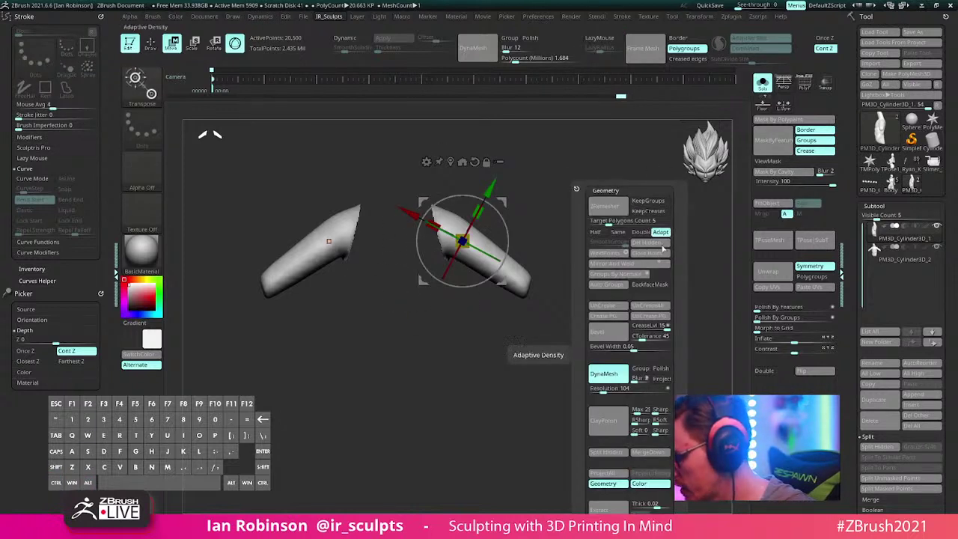
ctrl+drag(543, 184, 603, 224)
key(shift+f)
Step: Show the torso again, and rotate, move and scale the separated arm pieces into place beneath it as legs
click(763, 83)
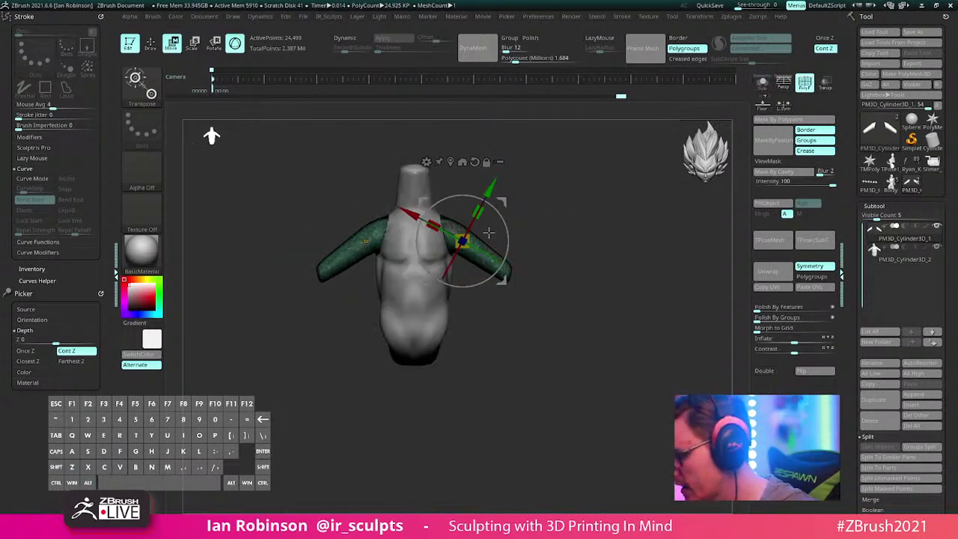
drag(499, 213, 479, 397)
drag(439, 358, 453, 344)
drag(479, 397, 468, 405)
shift+drag(569, 356, 561, 336)
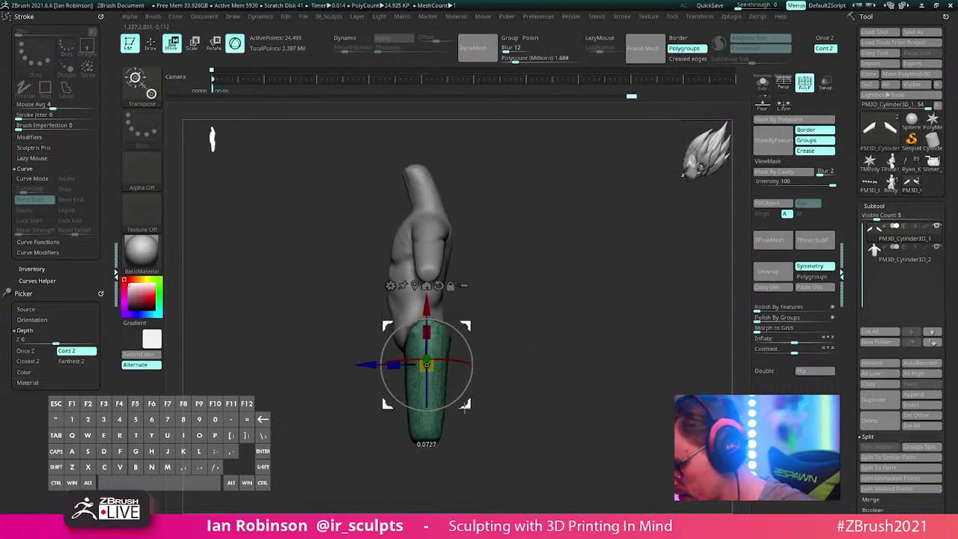
key(q)
Step: Shape the upper ends of the legs around the hips with a large Move brush, from back and side
mouse_move(569, 289)
shift+mouse_down()
mouse_move(543, 324)
mouse_move(559, 299)
mouse_move(528, 300)
shift+mouse_up()
key(s)
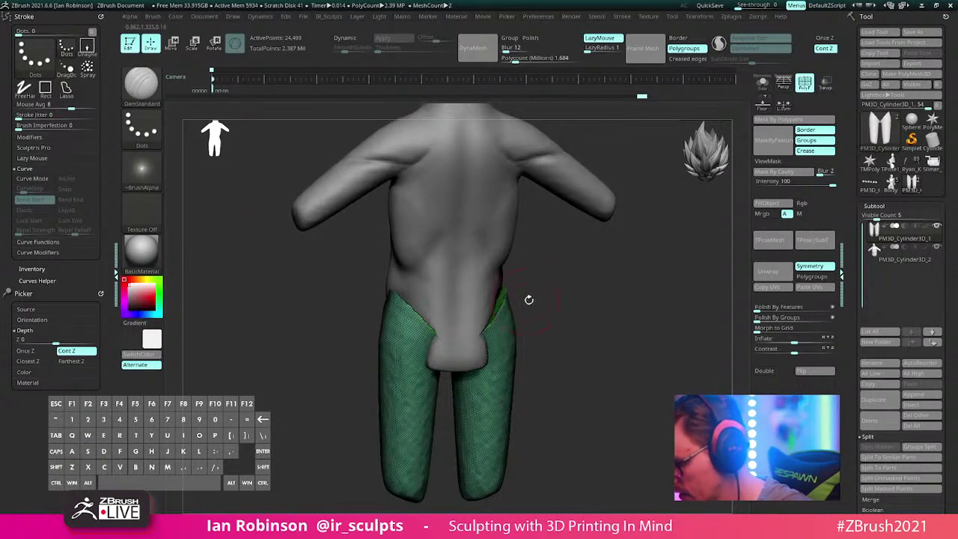
key(b)
key(m)
key(v)
key(s)
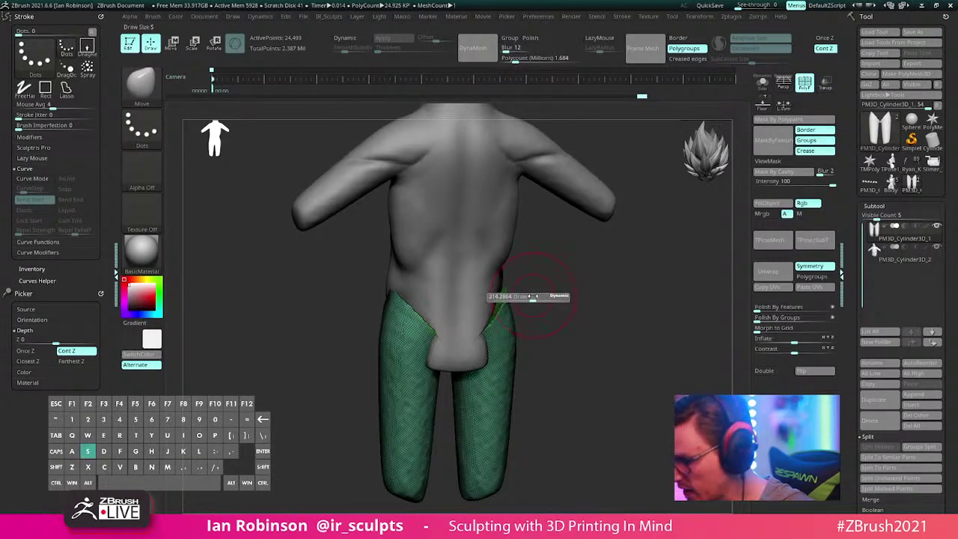
drag(493, 294, 503, 288)
mouse_move(532, 286)
mouse_down()
mouse_move(611, 291)
mouse_move(577, 294)
mouse_up()
drag(516, 329, 546, 298)
mouse_move(613, 273)
shift+mouse_down()
mouse_move(647, 264)
mouse_move(591, 266)
shift+mouse_up()
drag(465, 323, 441, 321)
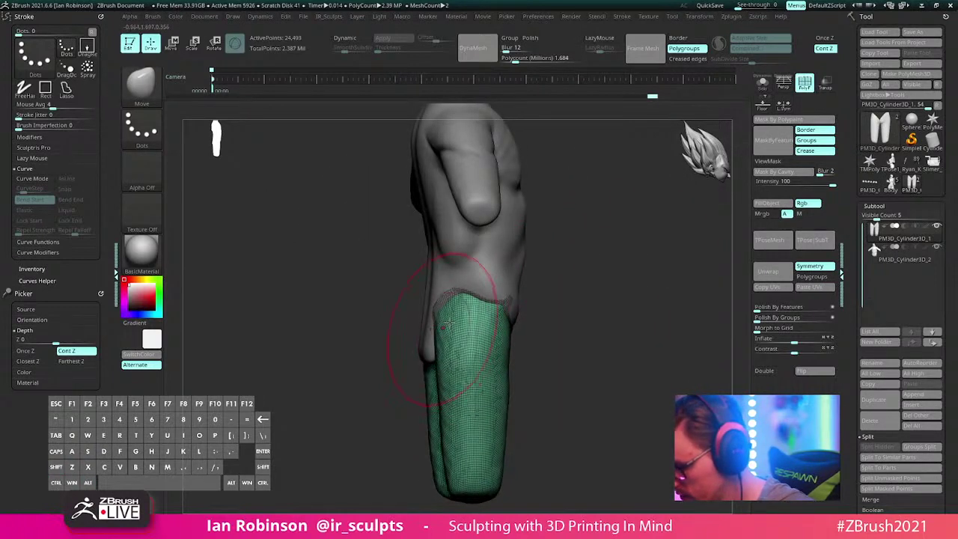
Step: Select the torso subtool and reshape its lower pelvis between the legs with the Move and Smooth brushes
alt+click(498, 262)
drag(428, 361, 435, 342)
drag(556, 296, 546, 289)
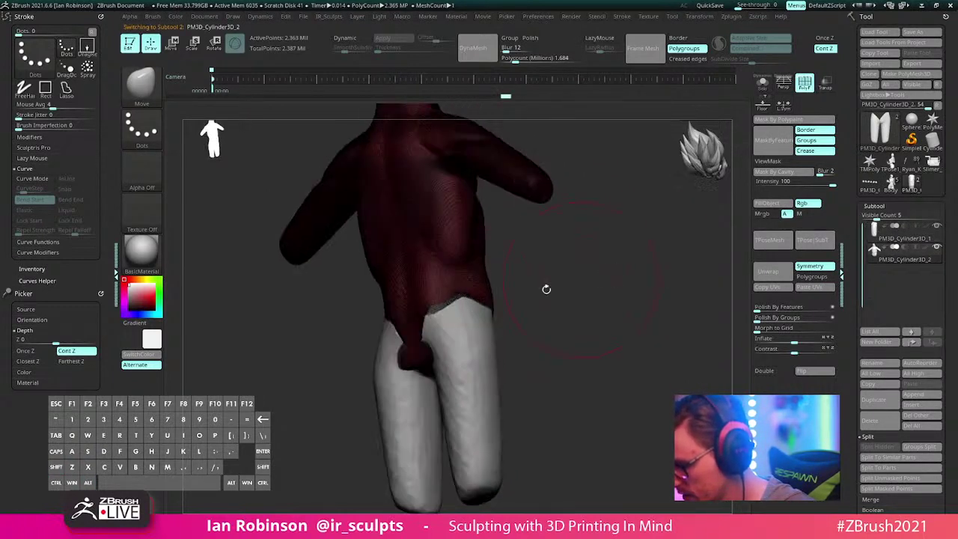
drag(419, 337, 440, 326)
drag(529, 284, 488, 298)
drag(437, 363, 431, 342)
drag(517, 298, 561, 293)
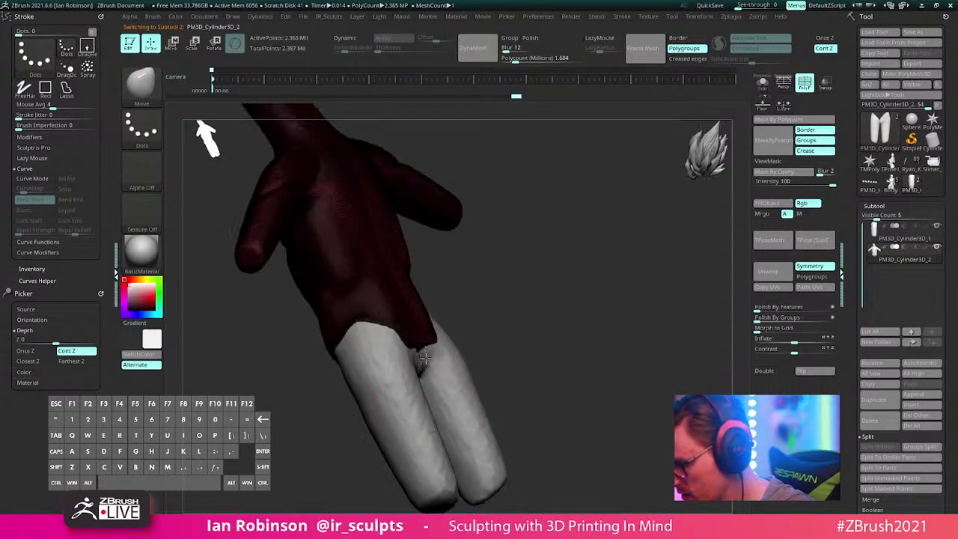
drag(442, 342, 428, 320)
key(shift+f)
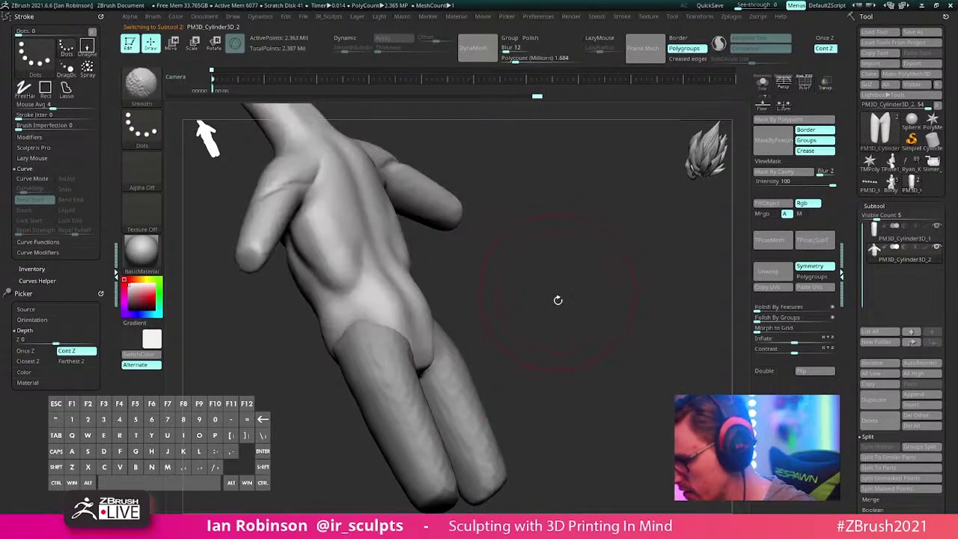
alt+drag(559, 300, 562, 306)
key(shift+f)
Step: Select the legs subtool and merge it down with the torso subtool
click(880, 206)
click(885, 218)
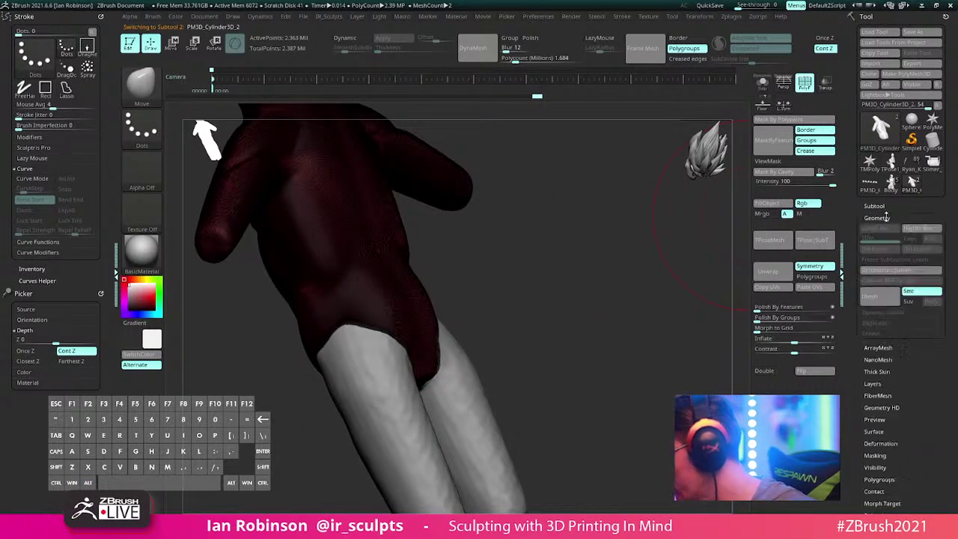
click(884, 207)
click(885, 207)
drag(566, 290, 611, 295)
key(shift+f)
alt+click(465, 366)
key(shift+f)
click(874, 206)
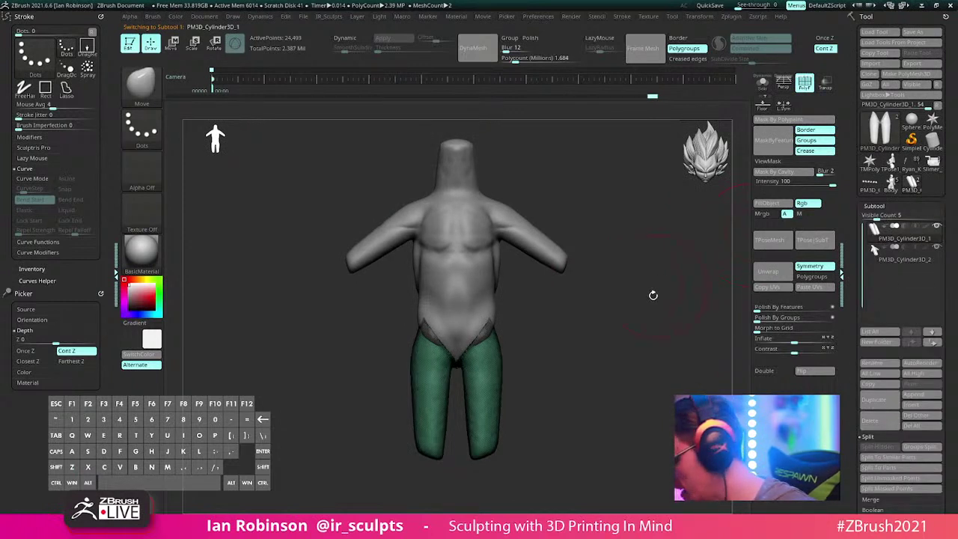
click(884, 500)
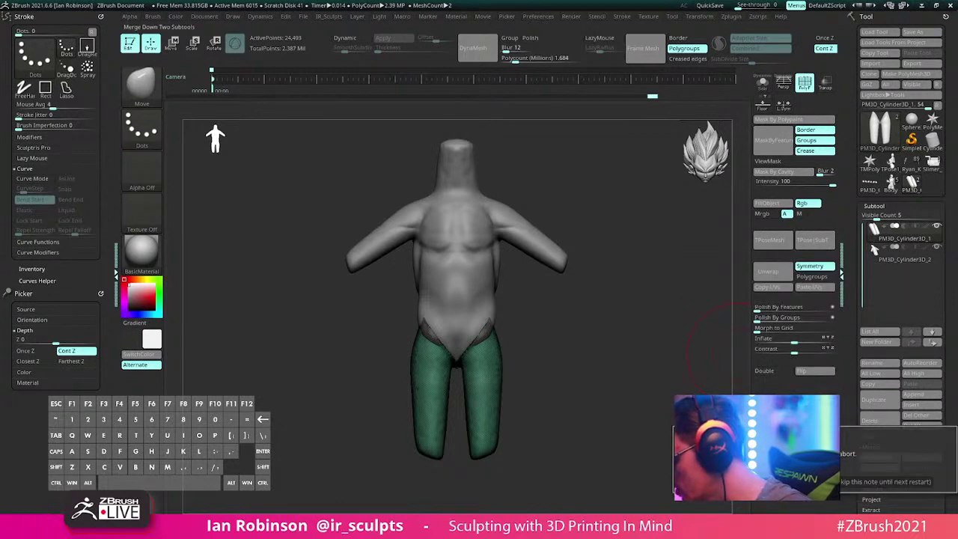
click(877, 456)
Step: Examine the wireframe and polygroups of the merged figure where the legs meet the pelvis
mouse_move(621, 287)
alt+mouse_down()
mouse_move(603, 353)
mouse_move(595, 290)
mouse_move(608, 304)
mouse_move(554, 288)
alt+mouse_up()
key(shift+f)
key(shift+f)
key(s)
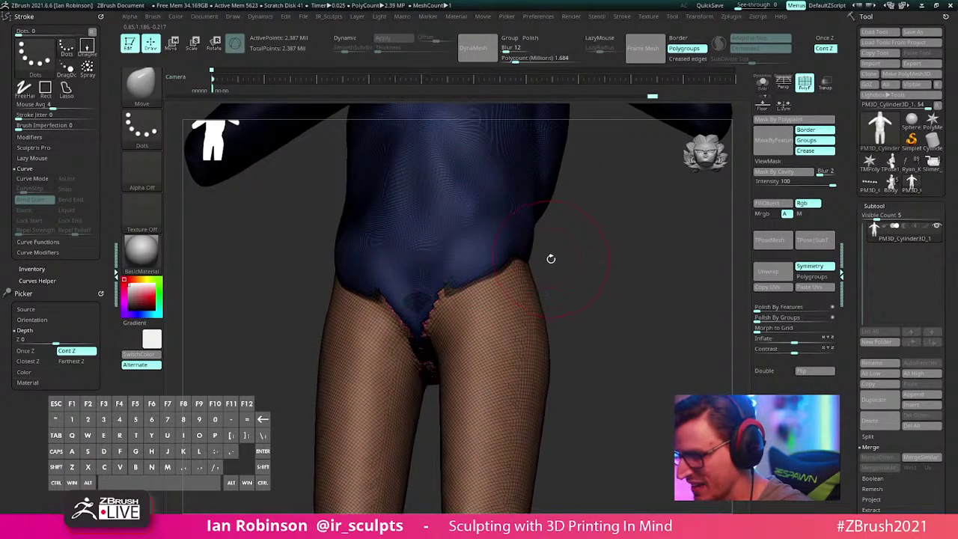
drag(551, 258, 541, 317)
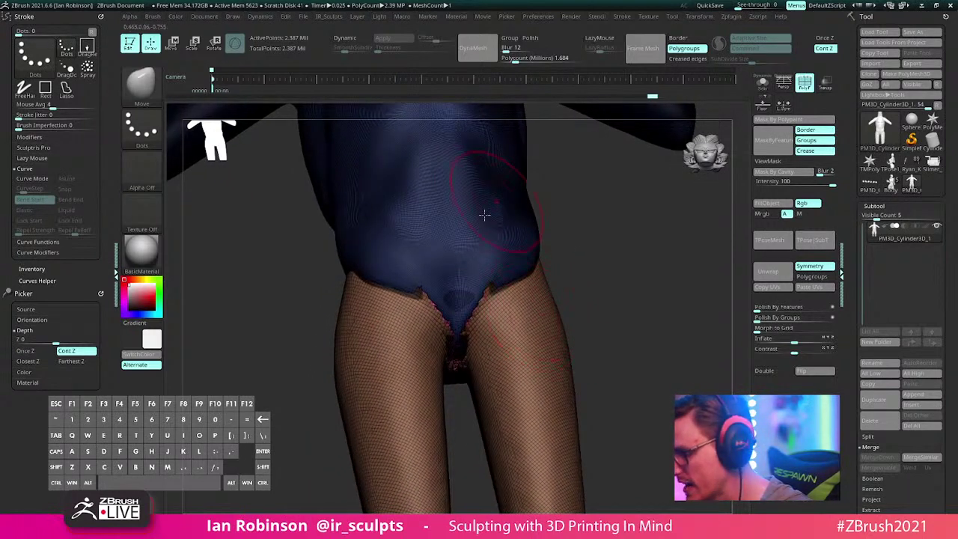
drag(588, 246, 583, 287)
key(f)
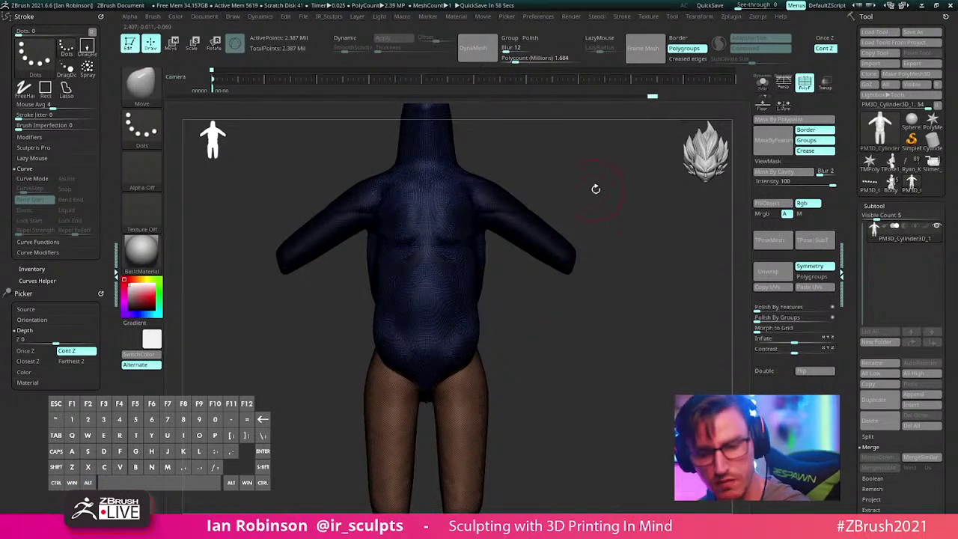
Step: Try to ZRemesh the merged figure and hide its wireframe to check the crotch
key(2)
click(622, 204)
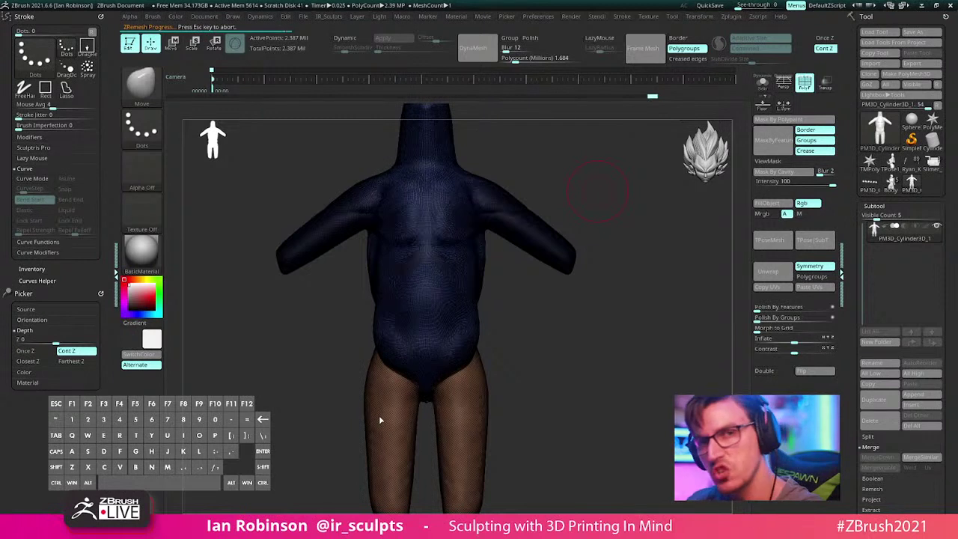
key(Escape)
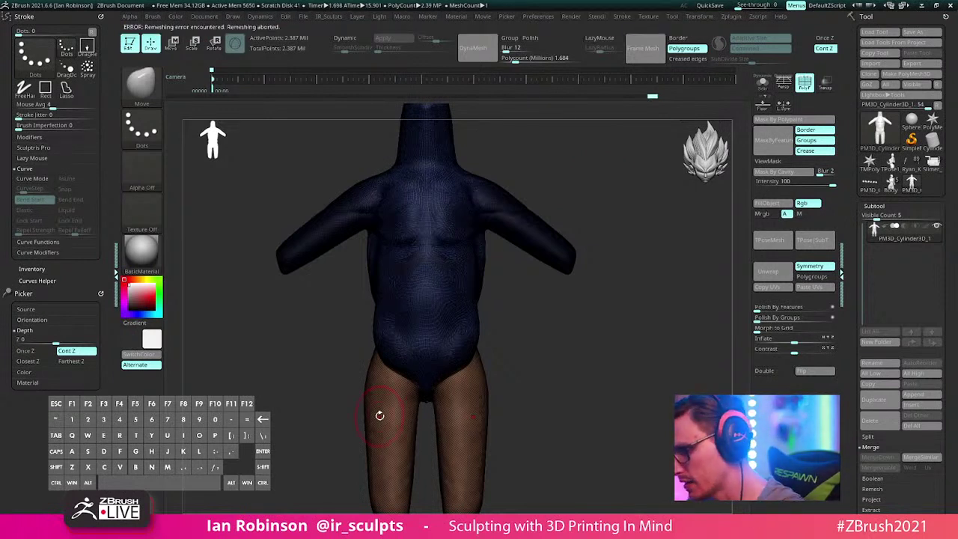
drag(580, 334, 588, 381)
key(shift+f)
Step: Mask the torso polygroup and shift the legs slightly upward into the hips
key(w)
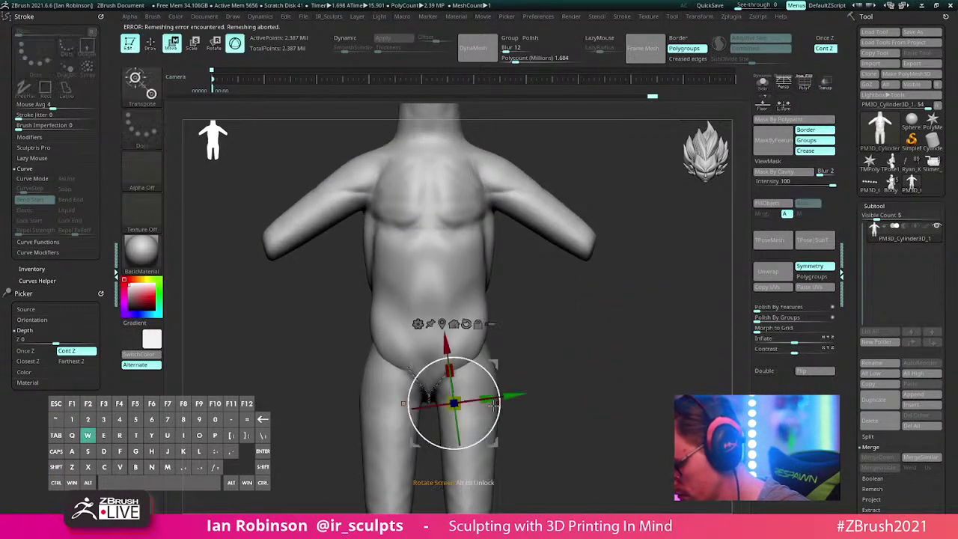
alt+click(465, 324)
key(ctrl+z)
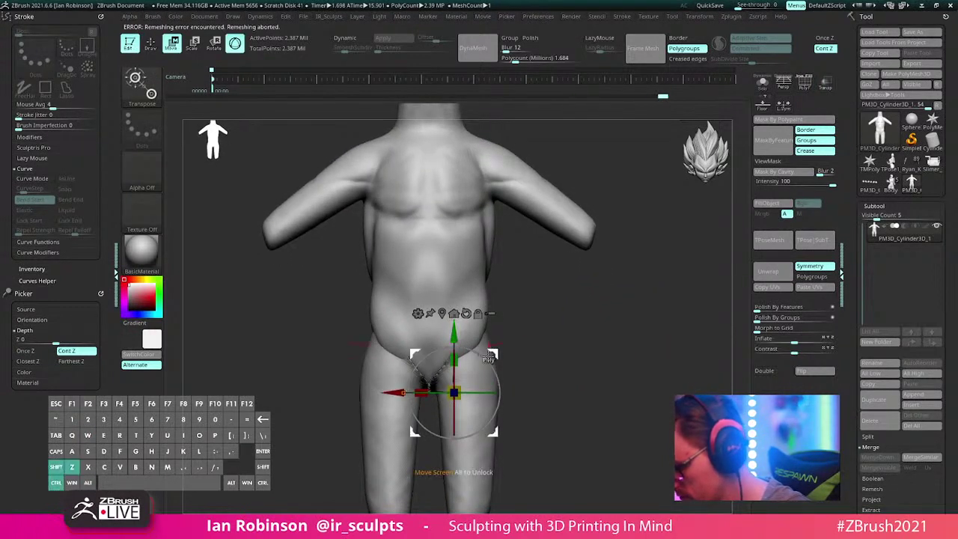
ctrl+click(480, 377)
drag(481, 321, 481, 308)
key(q)
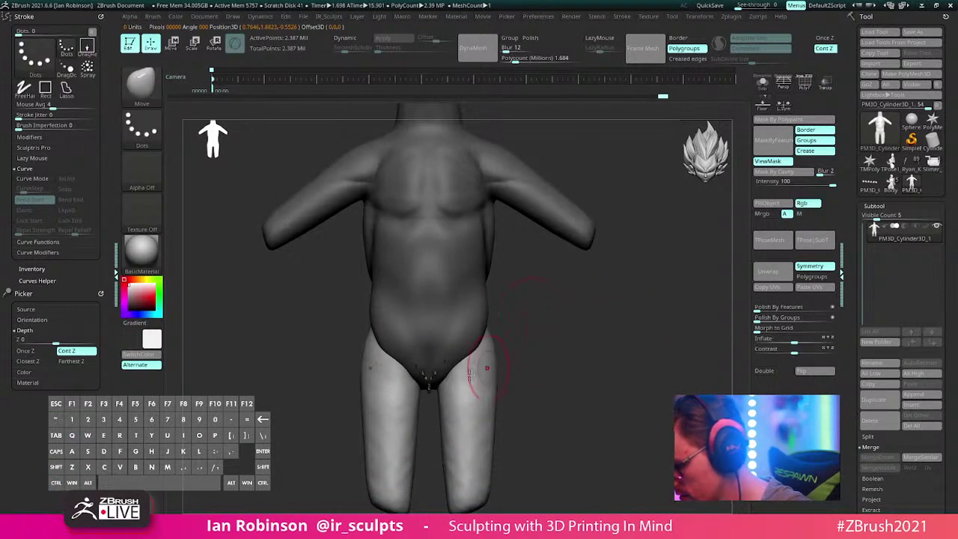
key(shift)
Step: Clear the mask and try to ZRemesh the adjusted figure
ctrl+drag(575, 341, 589, 372)
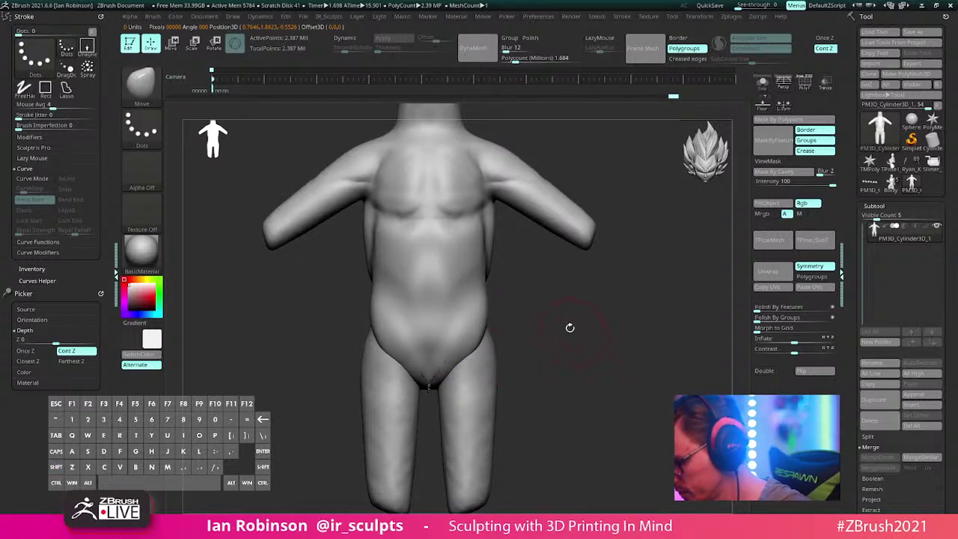
key(space)
click(557, 207)
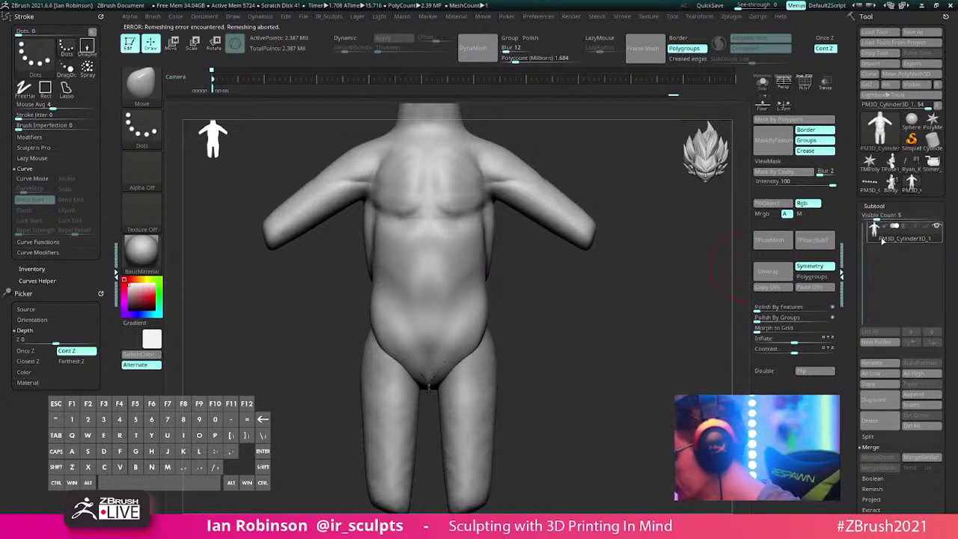
Step: Show the wireframe, isolate the torso polygroup, and split the hidden legs into their own subtool
key(g)
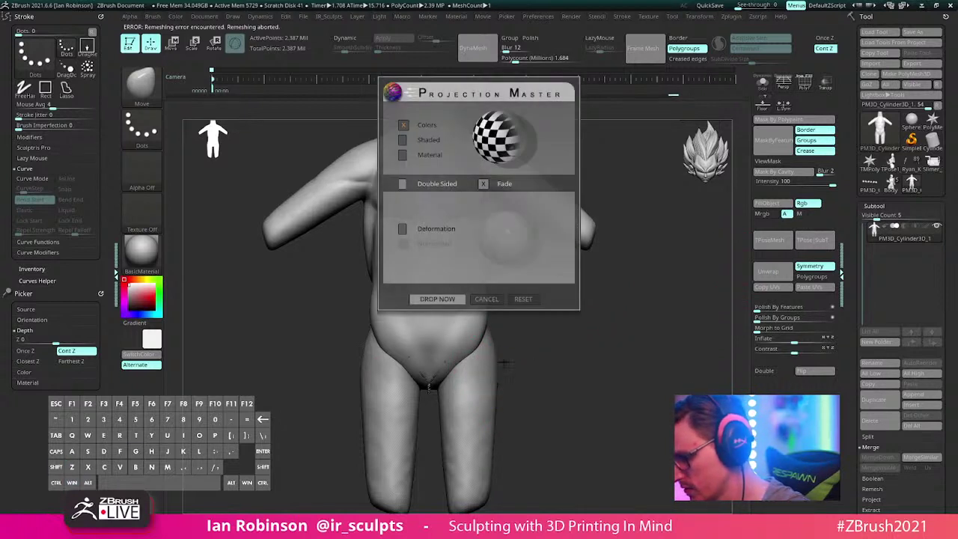
key(Escape)
key(shift+f)
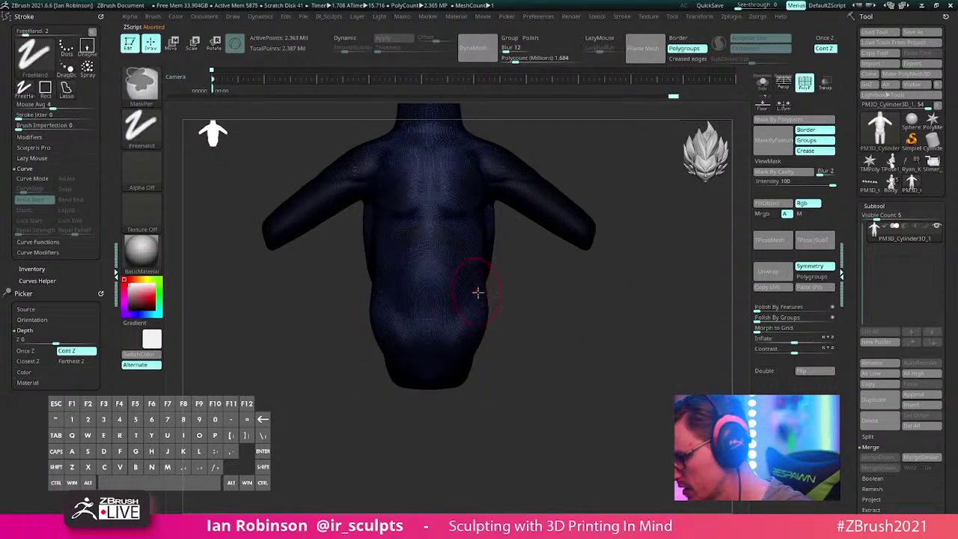
click(868, 436)
click(881, 447)
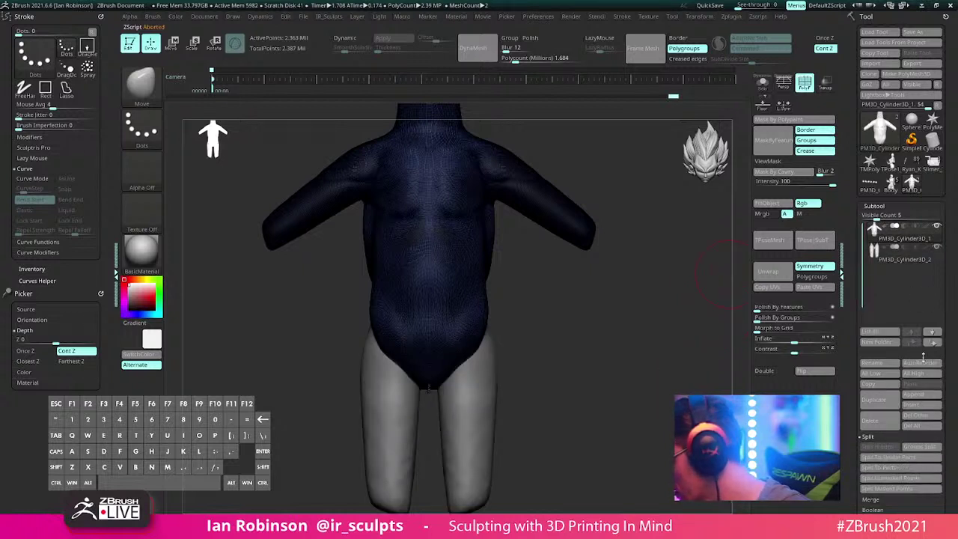
Step: Switch to the Cylinder3D primitive and convert it to a PolyMesh3D
scroll(880, 404, down, 3)
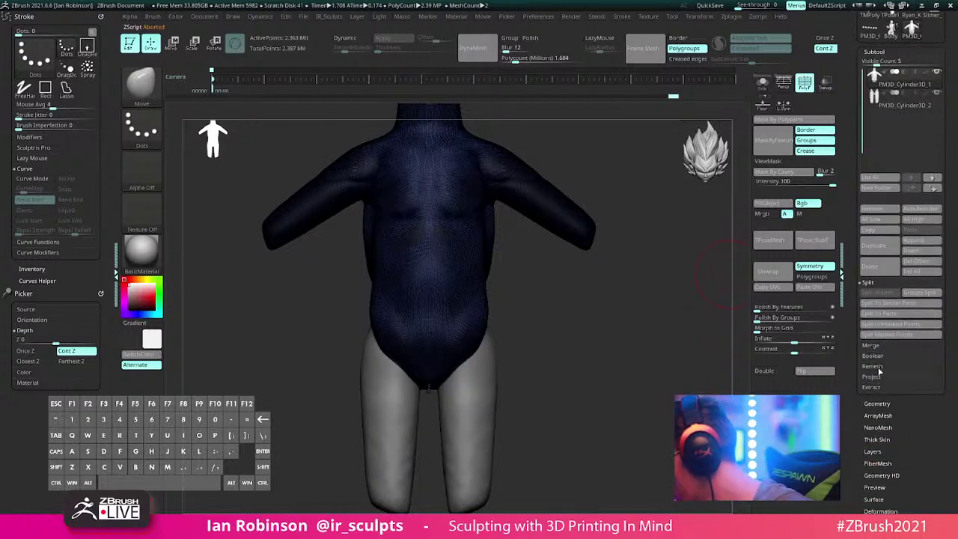
scroll(947, 111, up, 3)
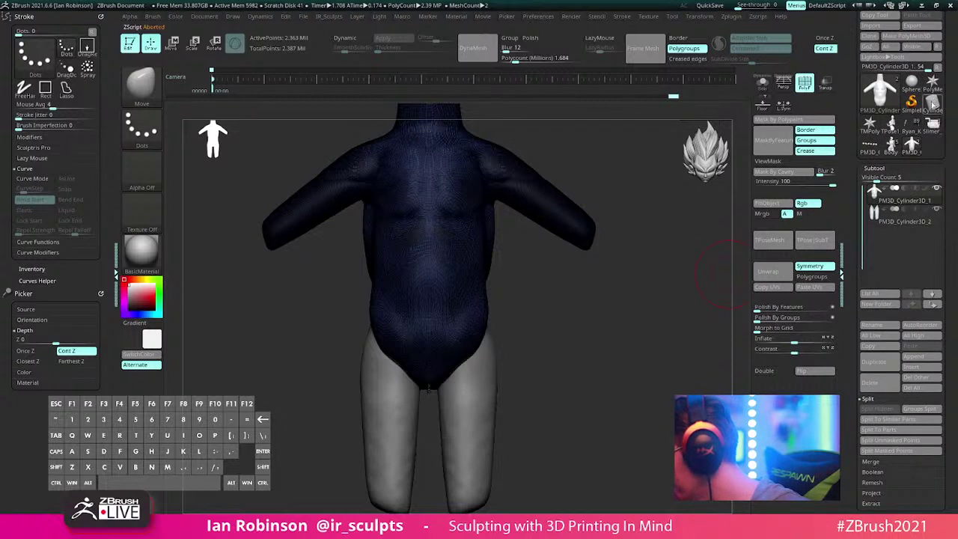
click(932, 105)
alt+drag(684, 311, 717, 277)
click(914, 36)
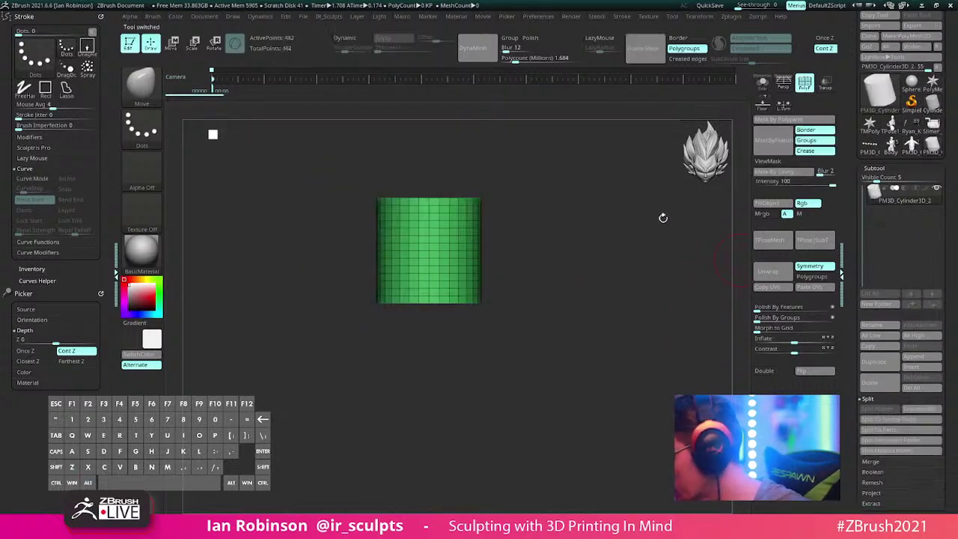
Step: Duplicate the cylinder as a new subtool and move the copy straight down below the original
right_click(578, 268)
key(ctrl+shift+d)
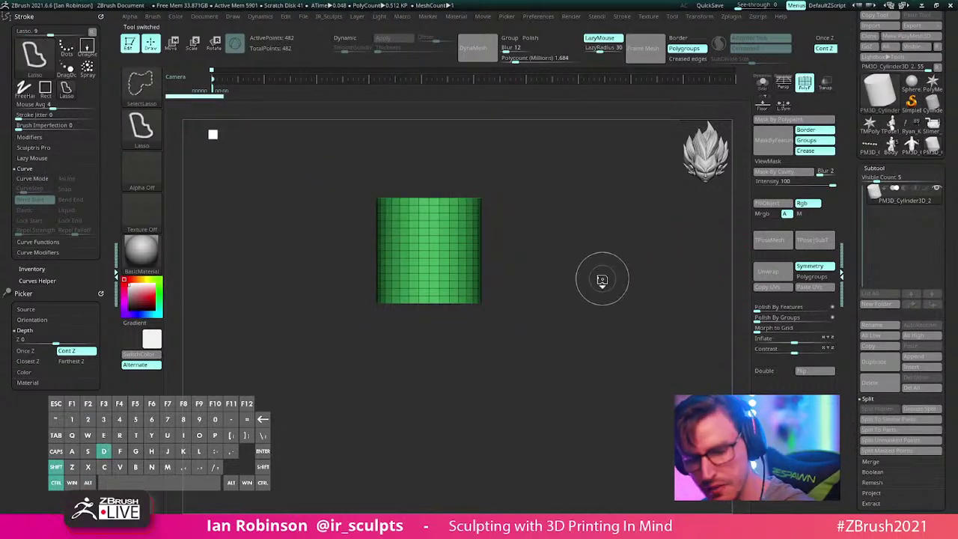
key(w)
drag(431, 190, 432, 279)
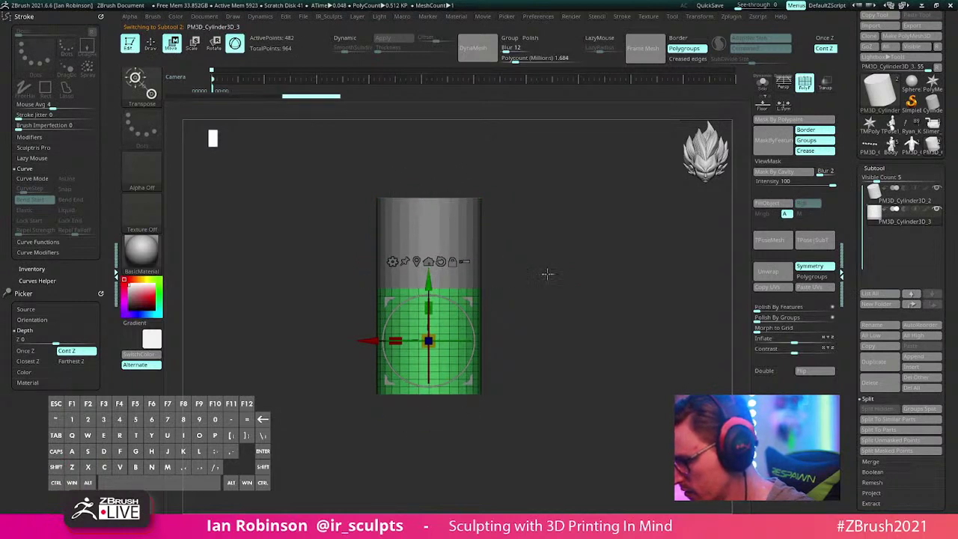
Step: Rotate the lower cylinder about 45 degrees and position it so it intersects the upright cylinder
alt+drag(543, 258, 535, 314)
mouse_move(546, 288)
mouse_down()
mouse_move(609, 282)
mouse_move(535, 292)
mouse_up()
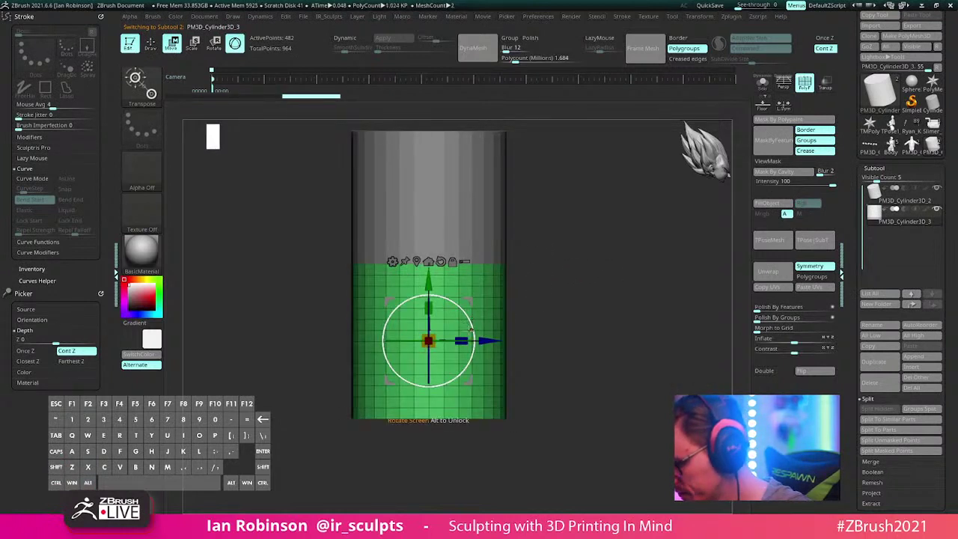
shift+drag(473, 327, 452, 301)
drag(458, 310, 461, 220)
drag(629, 216, 648, 265)
drag(494, 273, 486, 279)
mouse_move(636, 250)
shift+mouse_down()
mouse_move(616, 212)
mouse_move(577, 272)
shift+mouse_up()
key(q)
key(shift+f)
key(shift+f)
Step: Merge the upright cylinder's subtool with the angled one below it and check the wireframe
click(902, 201)
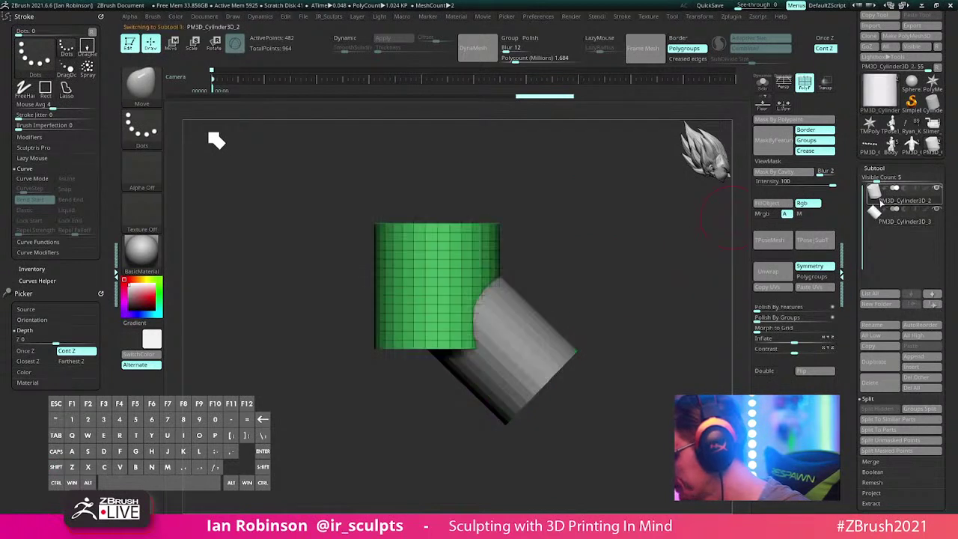
click(870, 462)
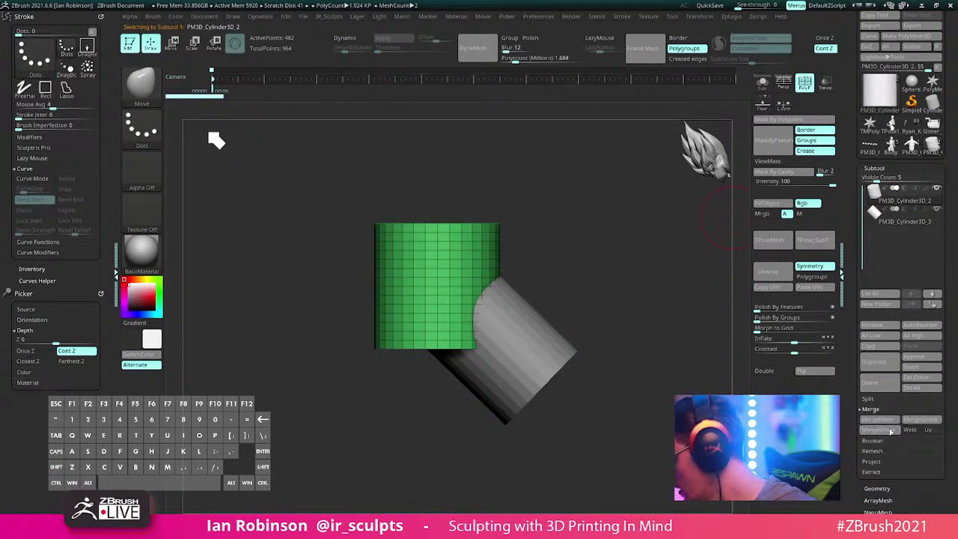
click(877, 421)
click(877, 421)
key(shift+f)
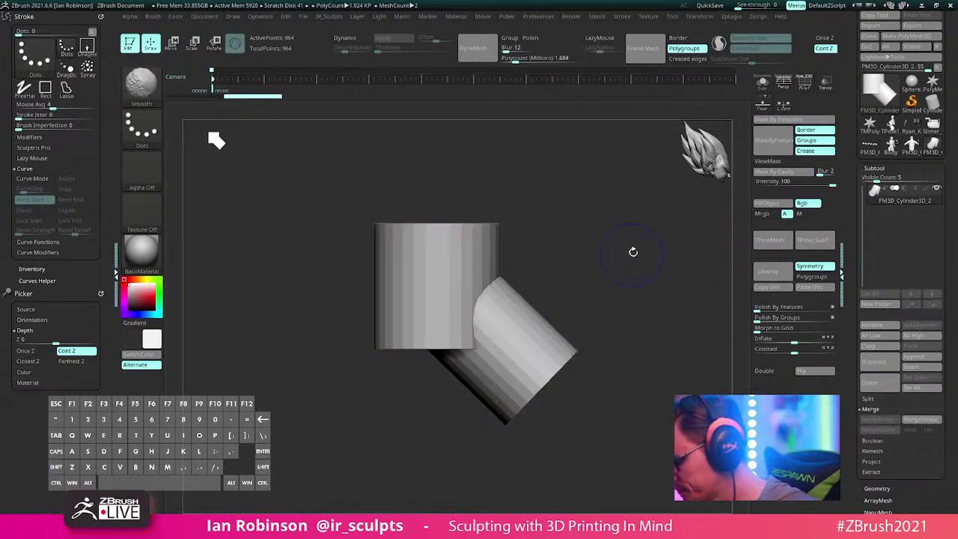
key(shift+f)
Step: Isolate the angled cylinder, give it its own polygroup, and show both cylinders again
mouse_move(626, 250)
mouse_down()
mouse_move(609, 268)
mouse_move(582, 250)
mouse_up()
key(space)
click(604, 308)
ctrl+shift+click(547, 318)
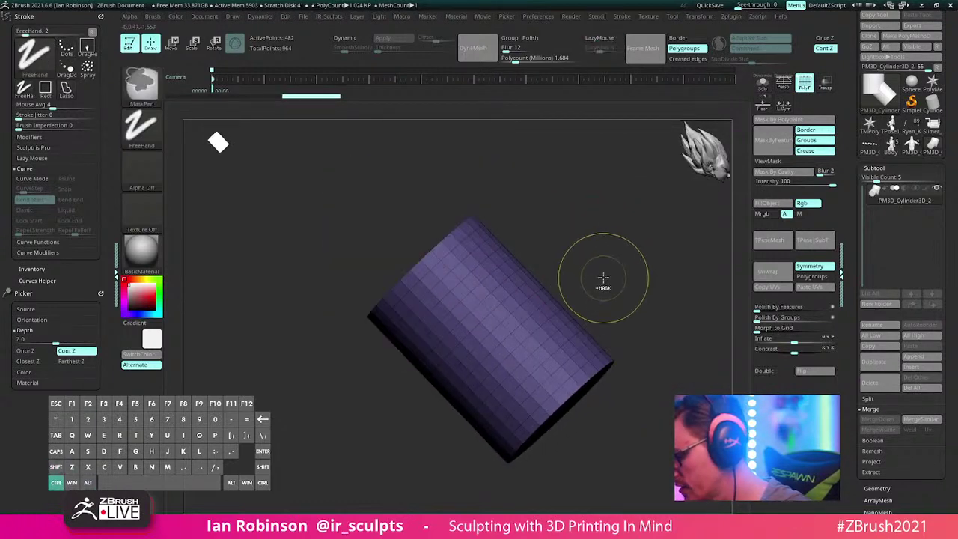
key(ctrl+w)
ctrl+shift+click(636, 266)
mouse_move(636, 265)
mouse_down()
mouse_move(628, 213)
mouse_move(588, 235)
mouse_move(605, 229)
mouse_move(601, 208)
mouse_move(612, 243)
mouse_move(678, 252)
mouse_move(530, 258)
mouse_up()
key(s)
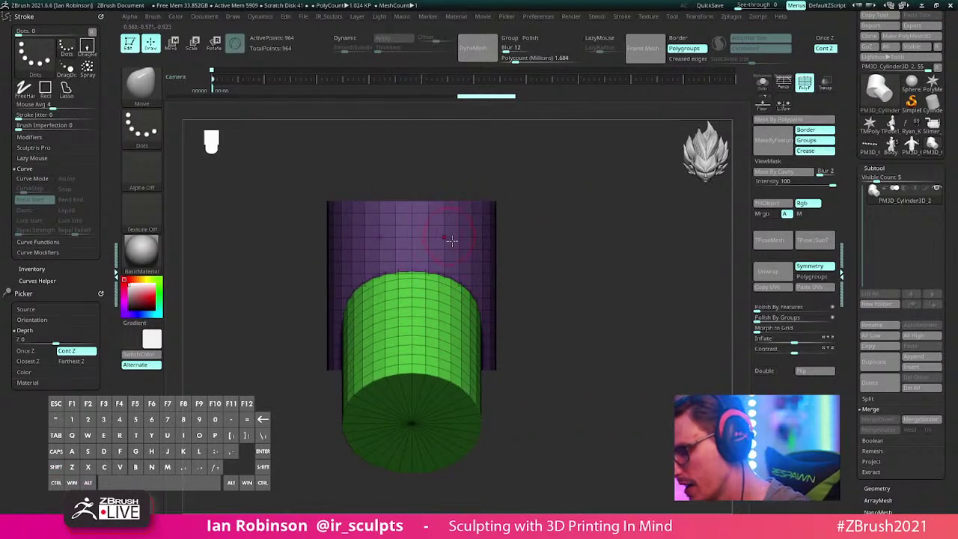
Step: Fuse the two cylinders with the gizmo's Remesh By Union and inspect the topology along their intersection
key(w)
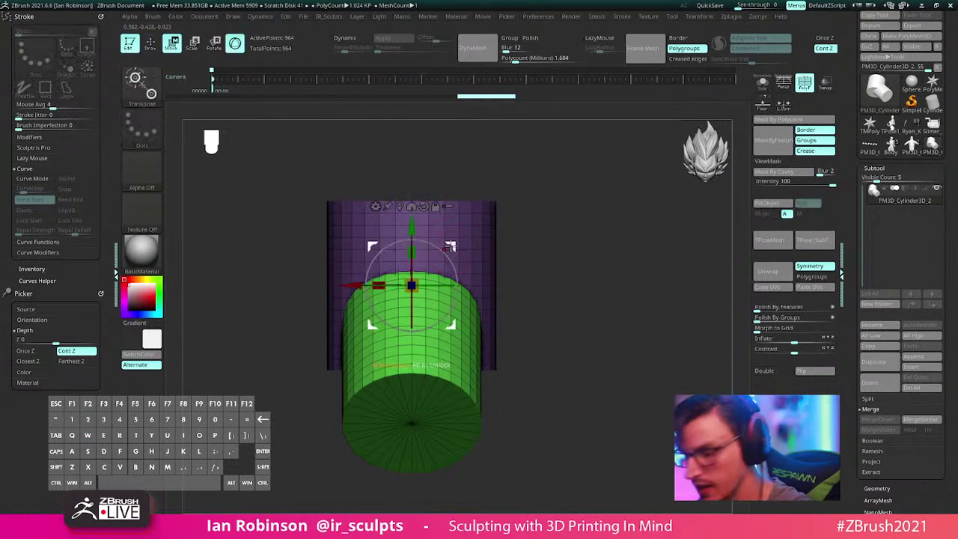
alt+click(409, 205)
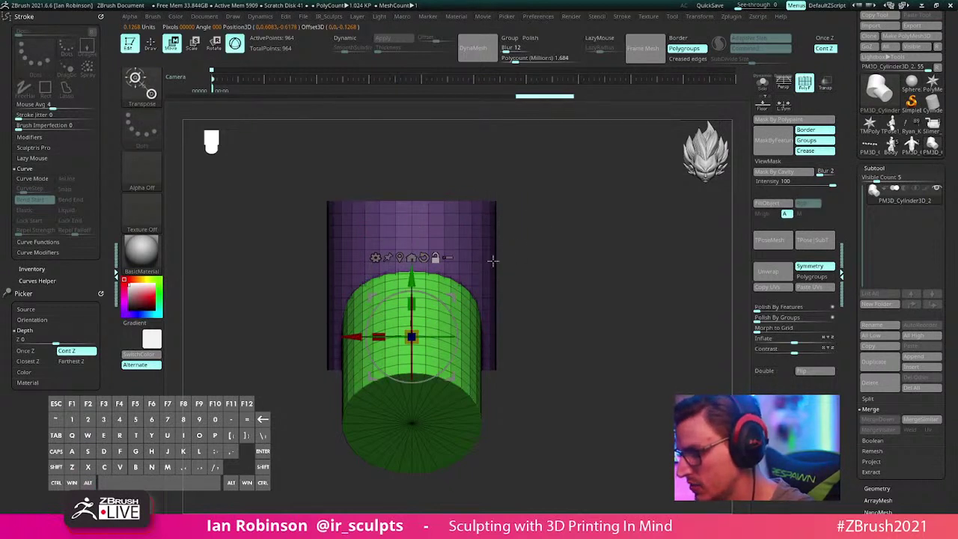
drag(493, 260, 564, 230)
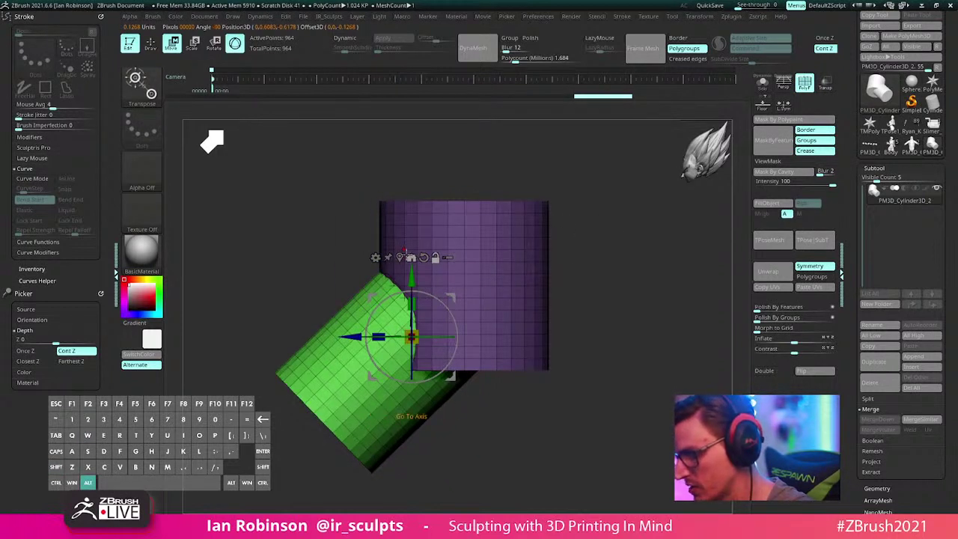
drag(479, 162, 549, 263)
click(384, 249)
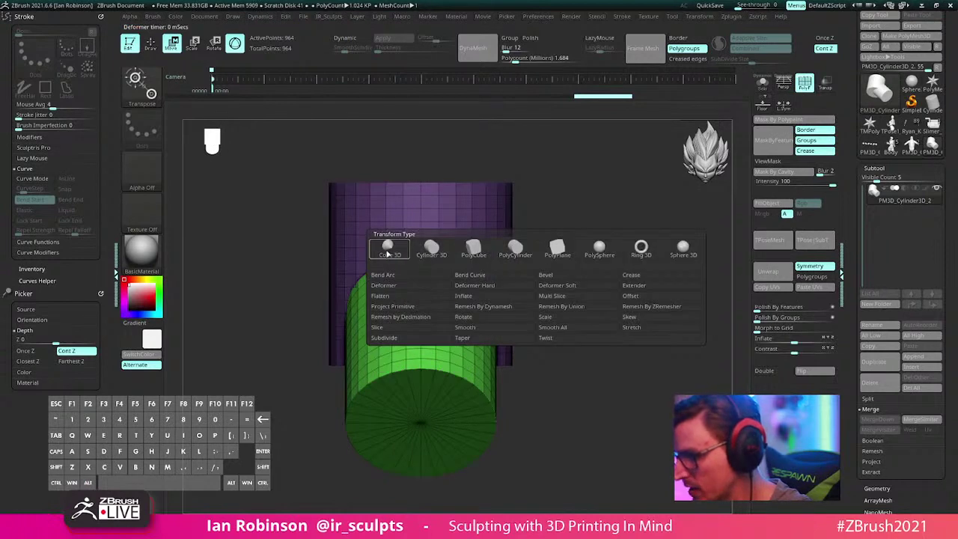
click(577, 307)
drag(567, 310, 568, 248)
drag(524, 223, 542, 211)
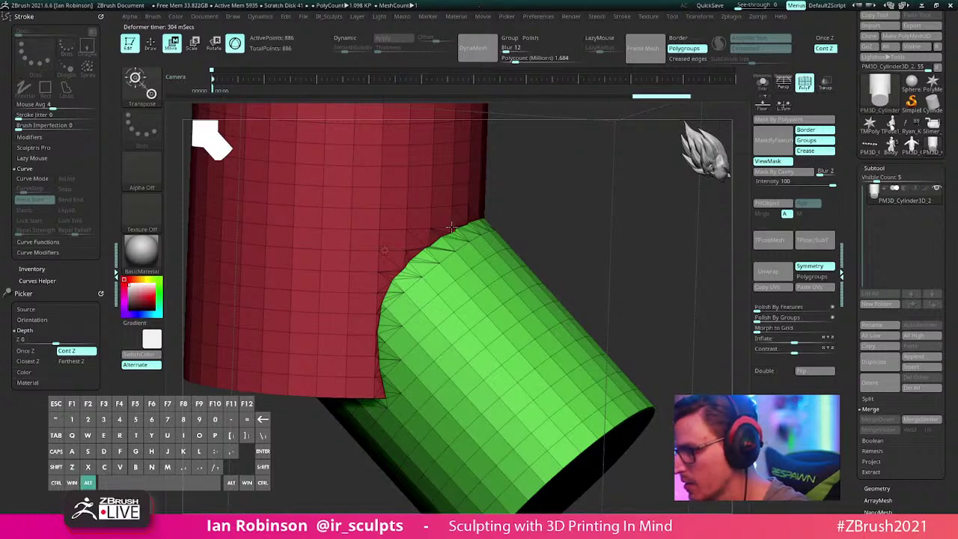
alt+right_drag(452, 230, 429, 276)
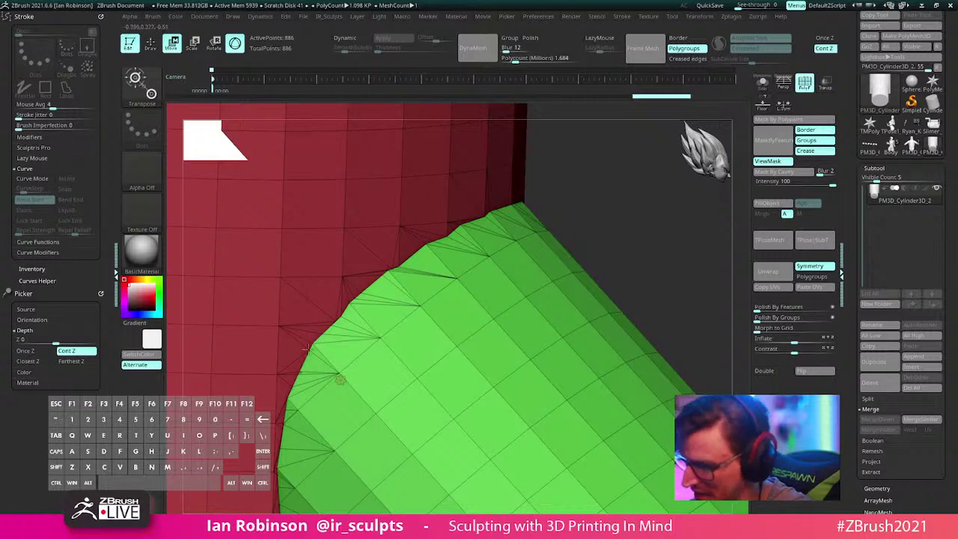
scroll(411, 256, down, 5)
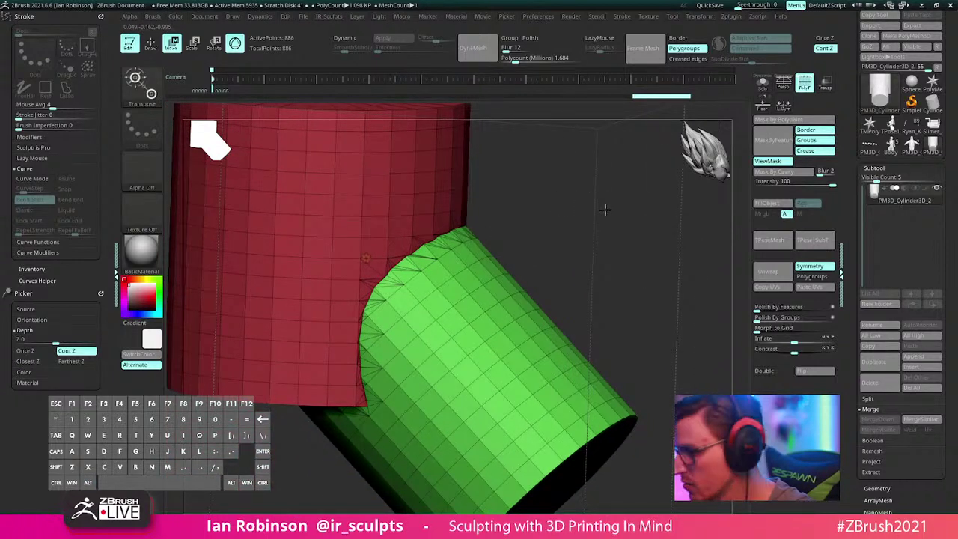
shift+drag(604, 209, 591, 211)
Step: Choose the Standard brush and turn on Sculptris Pro
key(q)
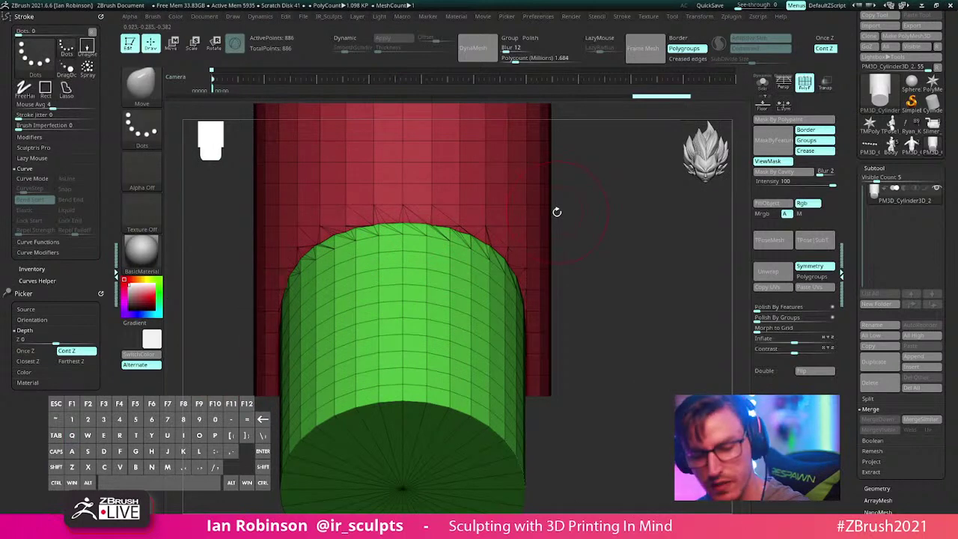
key(b)
key(c)
key(b)
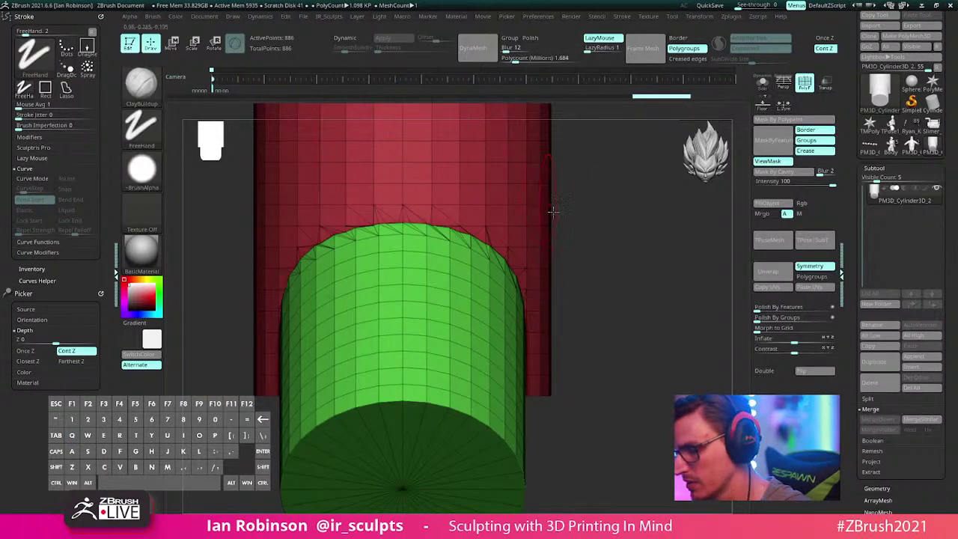
mouse_move(553, 212)
mouse_down()
mouse_move(588, 220)
mouse_move(591, 190)
mouse_move(614, 229)
mouse_move(646, 225)
mouse_move(607, 194)
mouse_move(547, 191)
mouse_move(705, 69)
mouse_up()
key(b)
key(s)
key(t)
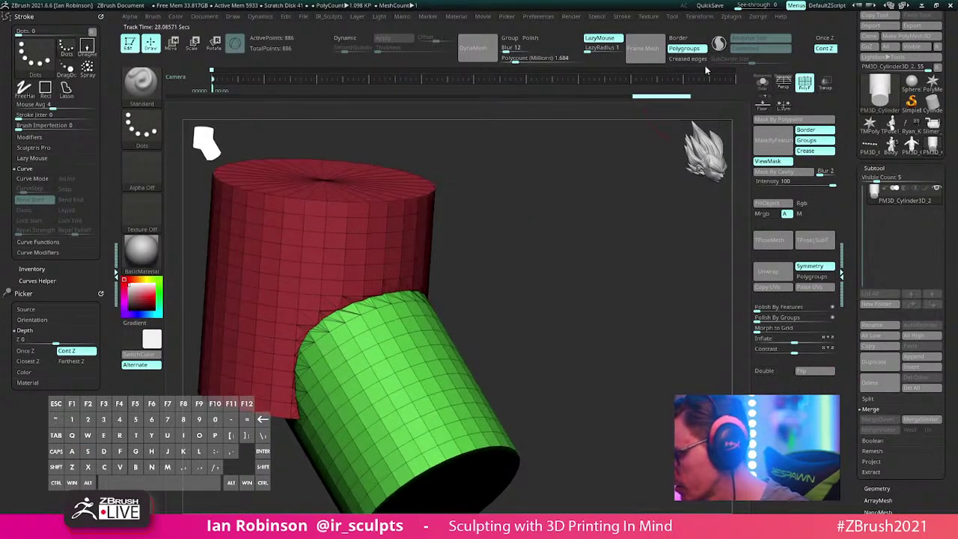
click(719, 44)
Step: Smooth the upper and side seam between the joined cylinders with Sculptris Pro tessellation
drag(628, 187, 523, 258)
shift+drag(406, 275, 502, 214)
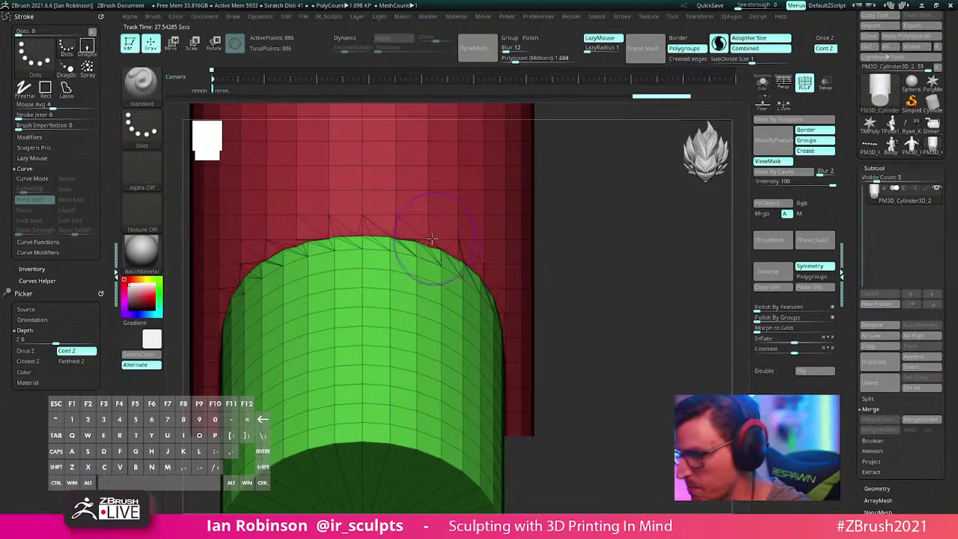
drag(366, 231, 442, 256)
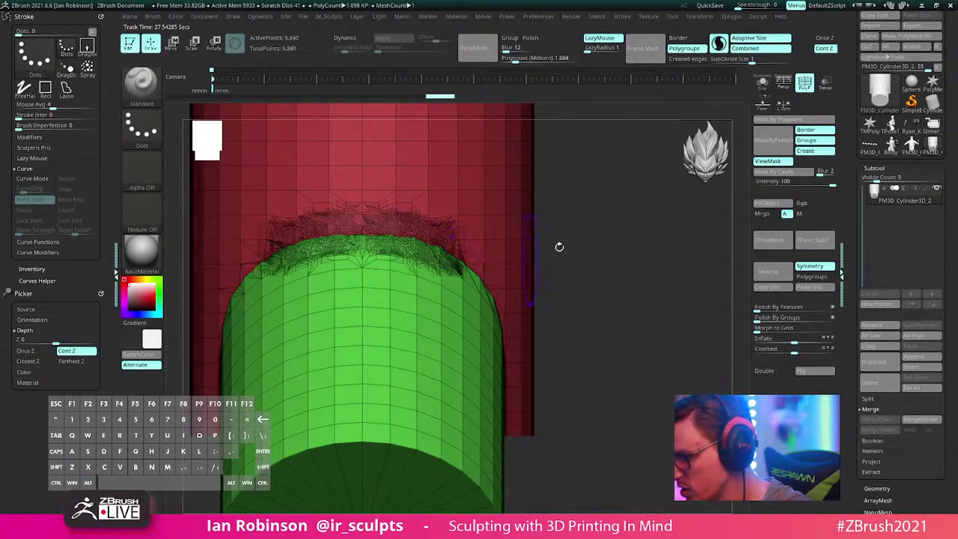
mouse_move(558, 246)
mouse_down()
mouse_move(487, 250)
mouse_move(487, 289)
mouse_move(508, 323)
mouse_up()
alt+drag(695, 292, 648, 226)
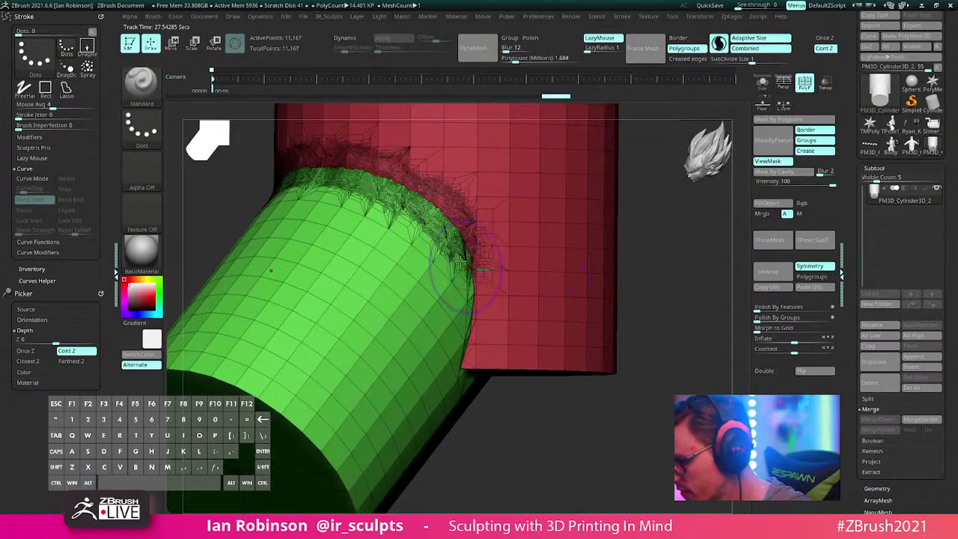
drag(481, 271, 472, 303)
drag(650, 264, 620, 246)
drag(474, 329, 470, 363)
Step: Continue smoothing the seam around the underside corner and examine the dense triangles along the polygroup border up close
drag(682, 278, 650, 225)
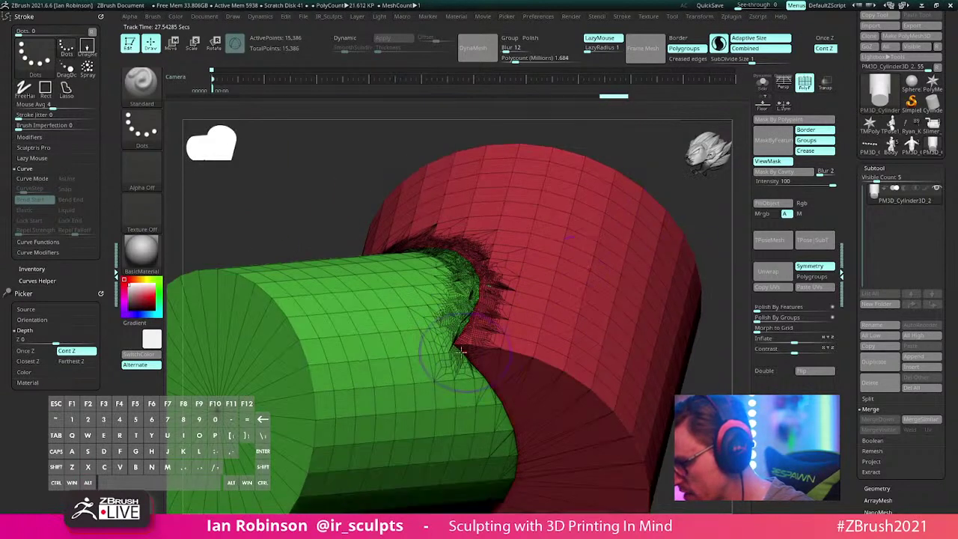
drag(468, 350, 491, 378)
alt+drag(705, 307, 675, 234)
drag(454, 295, 475, 333)
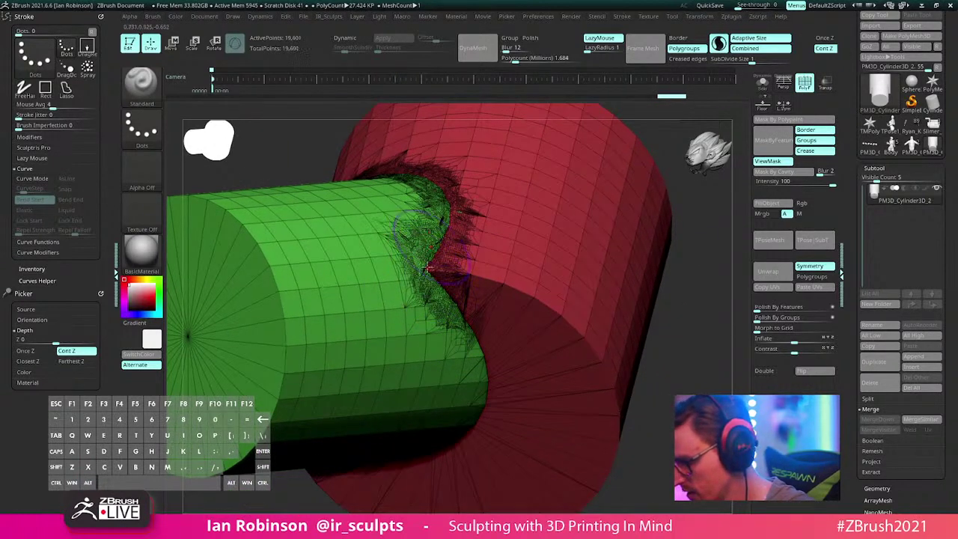
alt+drag(700, 299, 678, 235)
drag(685, 262, 644, 239)
mouse_move(424, 225)
mouse_down()
mouse_move(467, 337)
mouse_move(472, 393)
mouse_move(483, 397)
mouse_move(457, 382)
mouse_up()
right_drag(505, 290, 434, 284)
drag(442, 198, 445, 199)
alt+right_drag(444, 199, 459, 321)
key(s)
drag(436, 250, 422, 250)
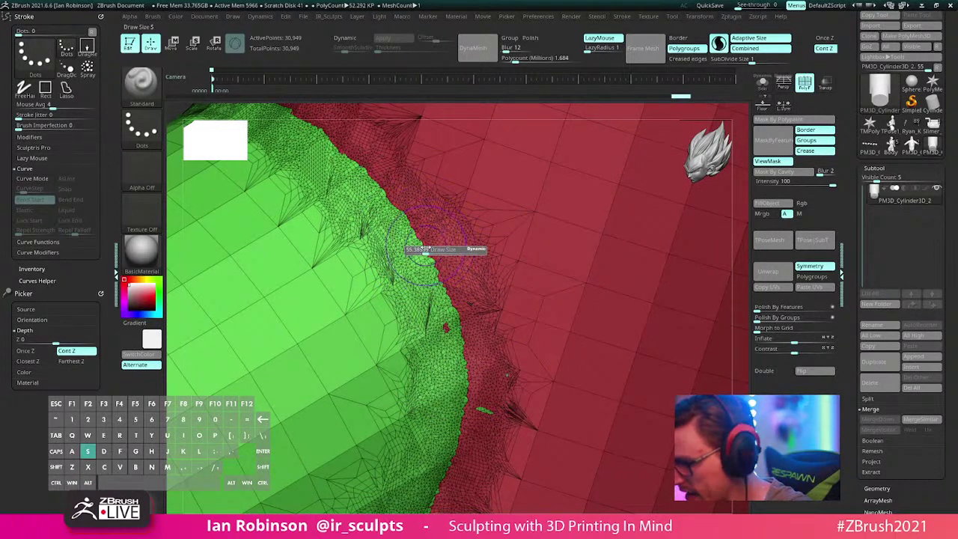
mouse_move(430, 253)
alt+right_down()
mouse_move(384, 180)
mouse_move(498, 265)
mouse_move(569, 234)
mouse_move(554, 211)
alt+right_up()
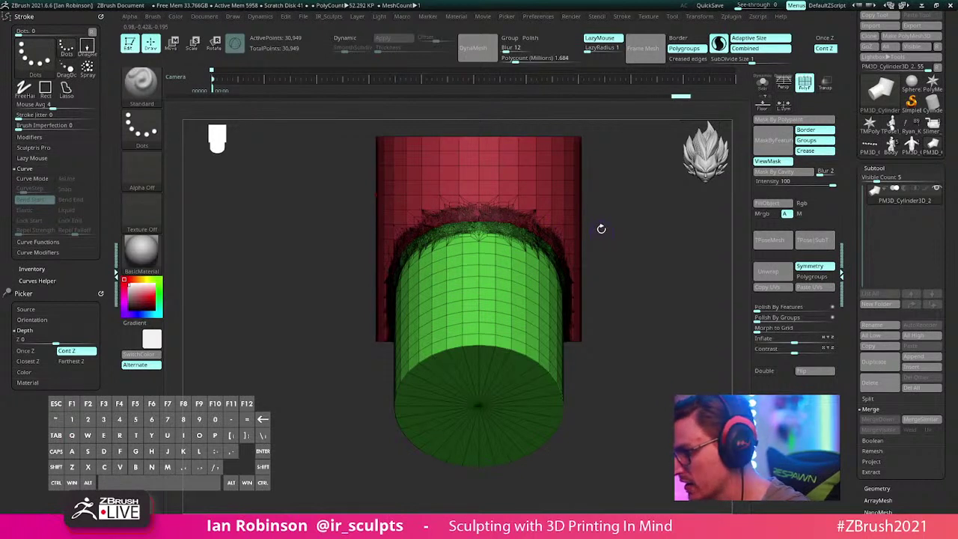
Step: Try Remesh By Union on the smoothed cylinder mesh
key(w)
click(442, 223)
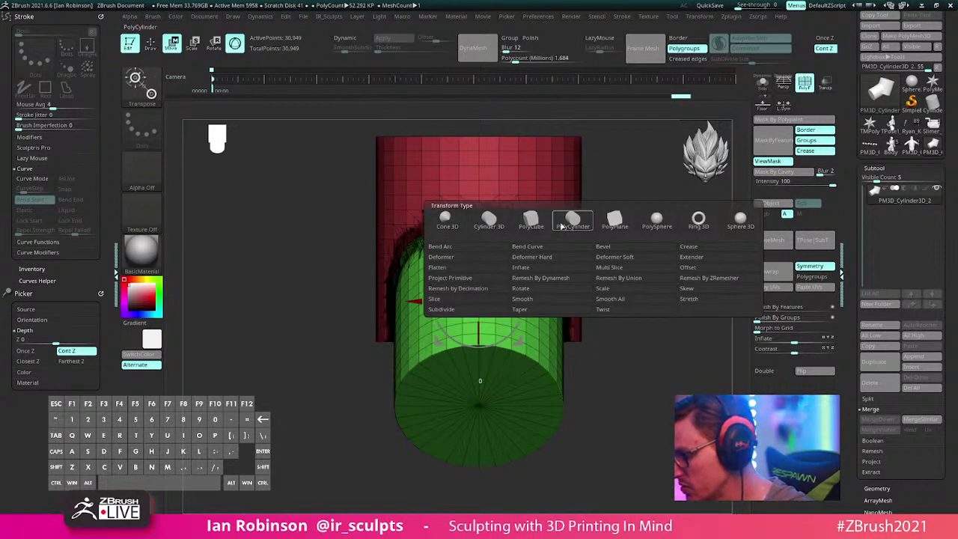
key(ctrl)
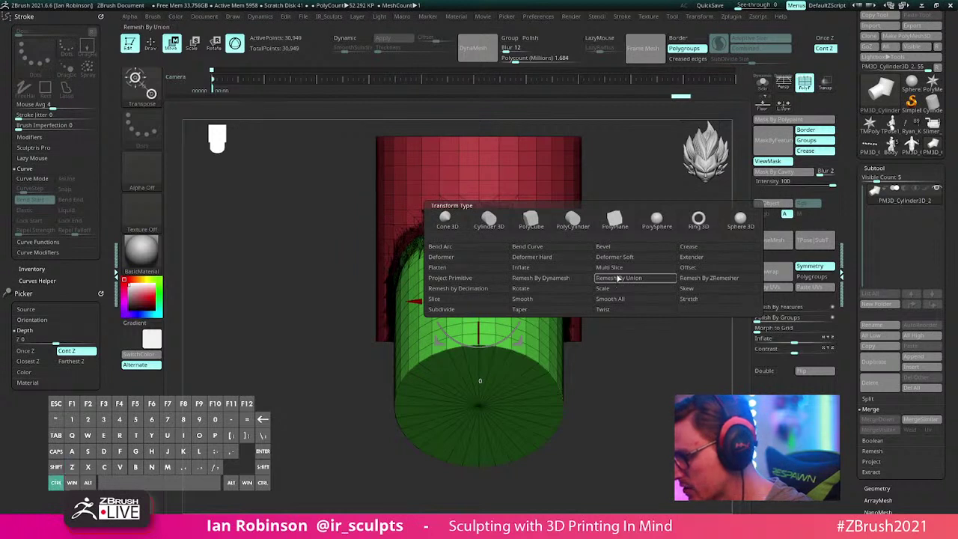
click(620, 278)
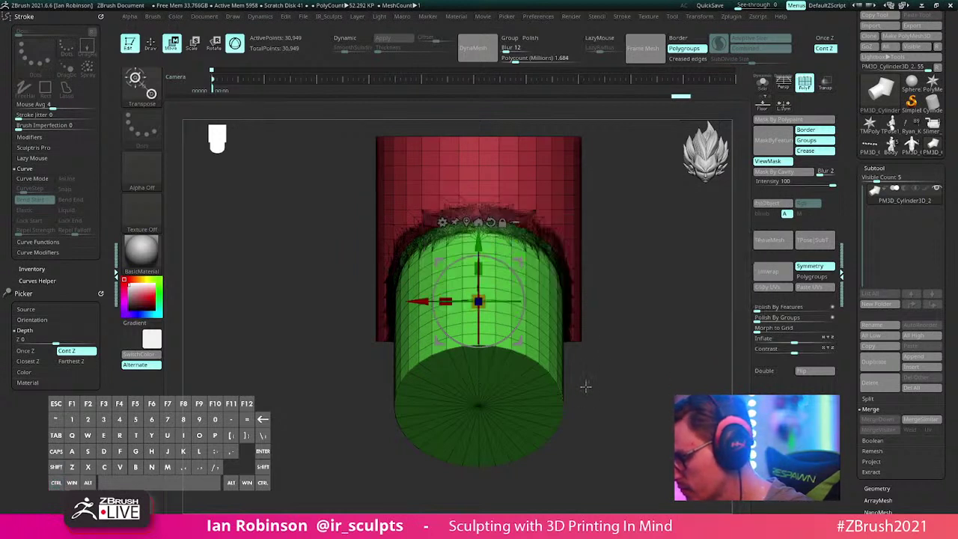
Step: Step through the undo history to restore the two intersecting cylinders from before the union and seam smoothing
key(ctrl+z)
key(ctrl+z)
key(ctrl+shift+z)
key(ctrl+shift+z)
key(ctrl+shift+z)
key(ctrl+shift+z)
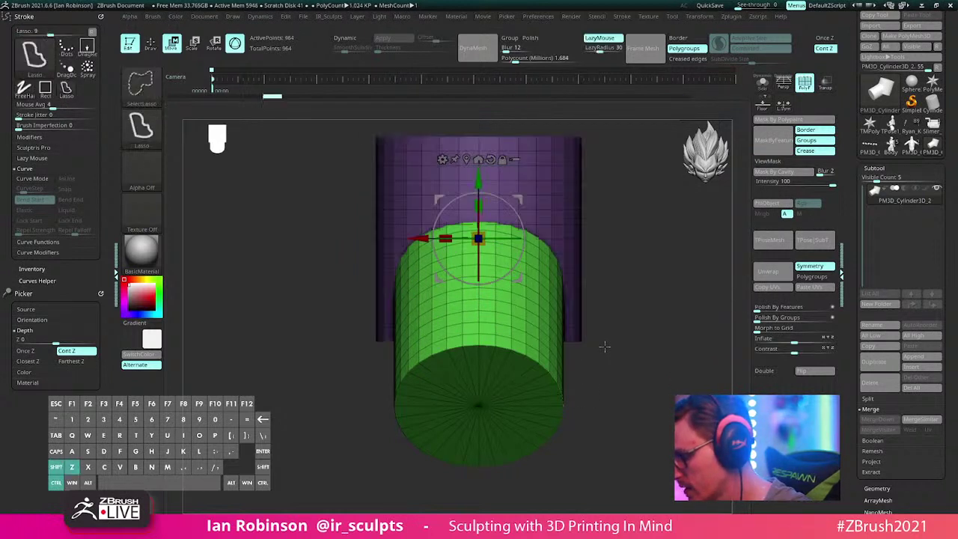
Step: Move forward through the undo history to bring back the united cylinders with the smoothed, densely tessellated seam
key(ctrl+z)
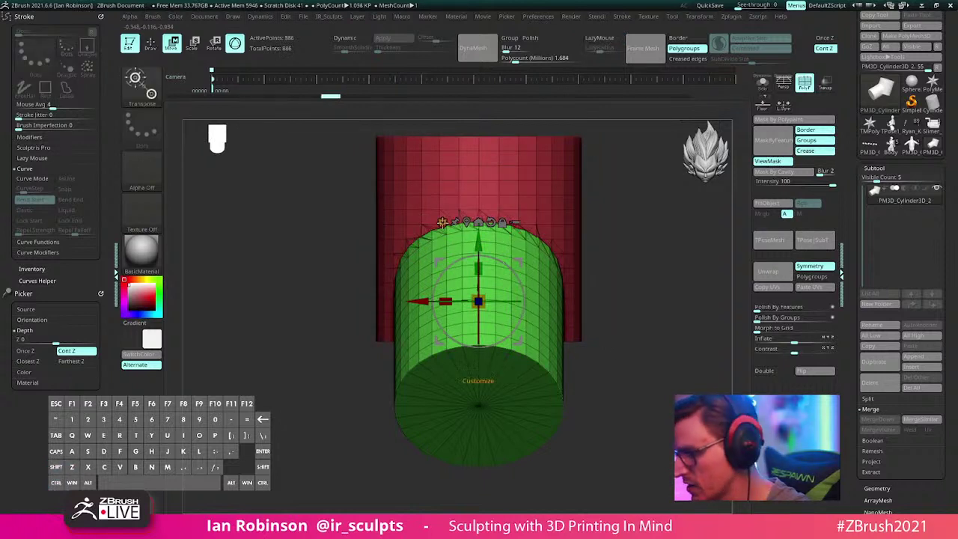
click(443, 223)
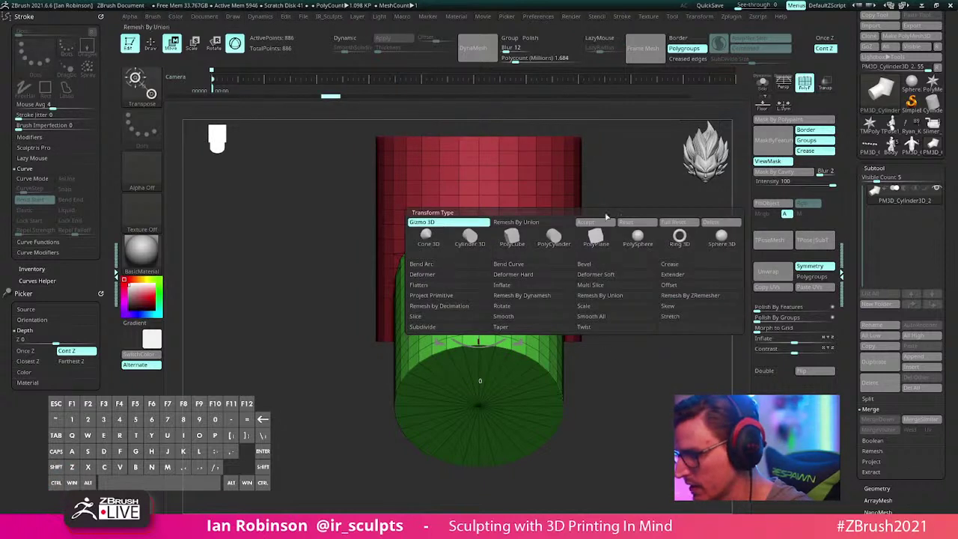
click(591, 221)
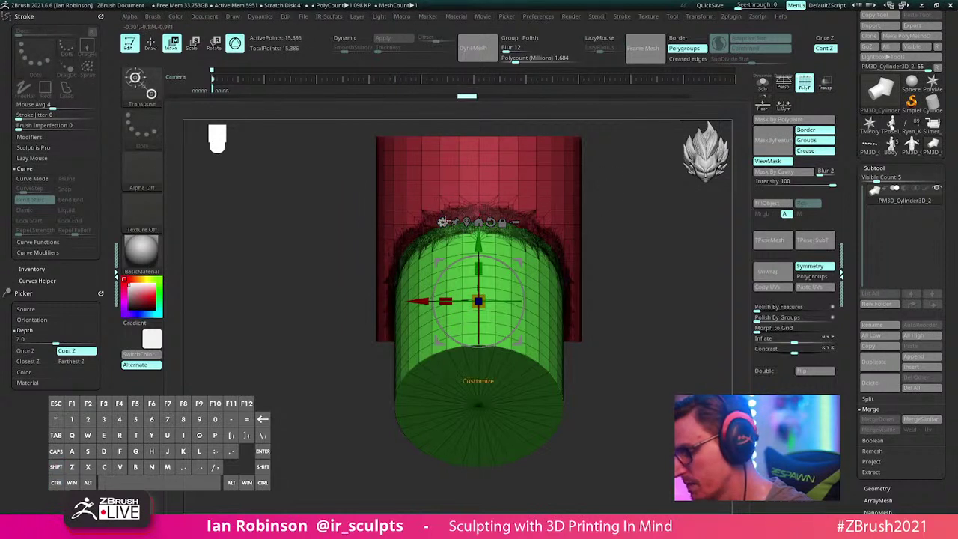
key(ctrl+shift+z)
key(ctrl+shift+z)
key(ctrl+shift+z)
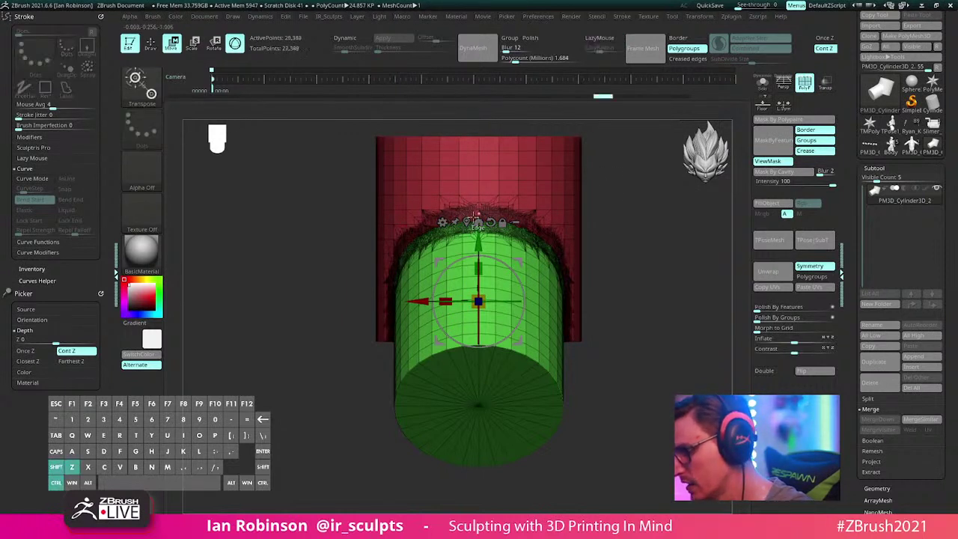
key(ctrl+shift+z)
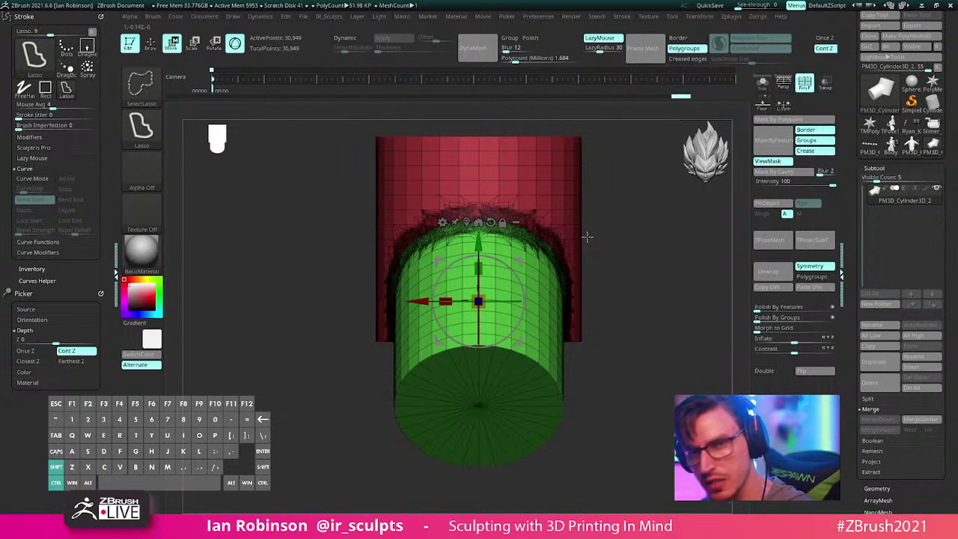
Step: Return to Draw mode and retopologize the joined cylinders using ZRemesher with KeepGroups enabled
alt+drag(587, 236, 512, 271)
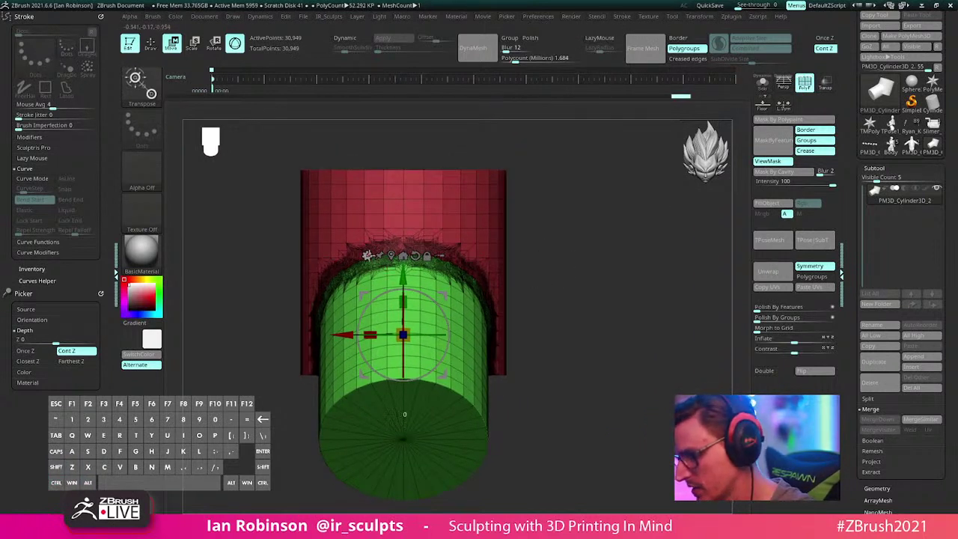
drag(529, 224, 573, 237)
key(q)
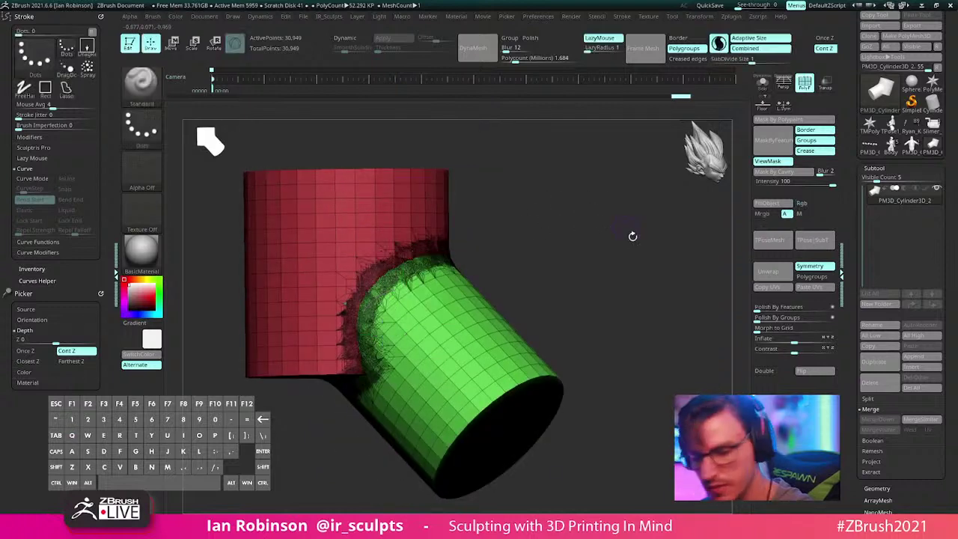
mouse_move(631, 235)
mouse_down()
mouse_move(569, 262)
mouse_move(484, 331)
mouse_up()
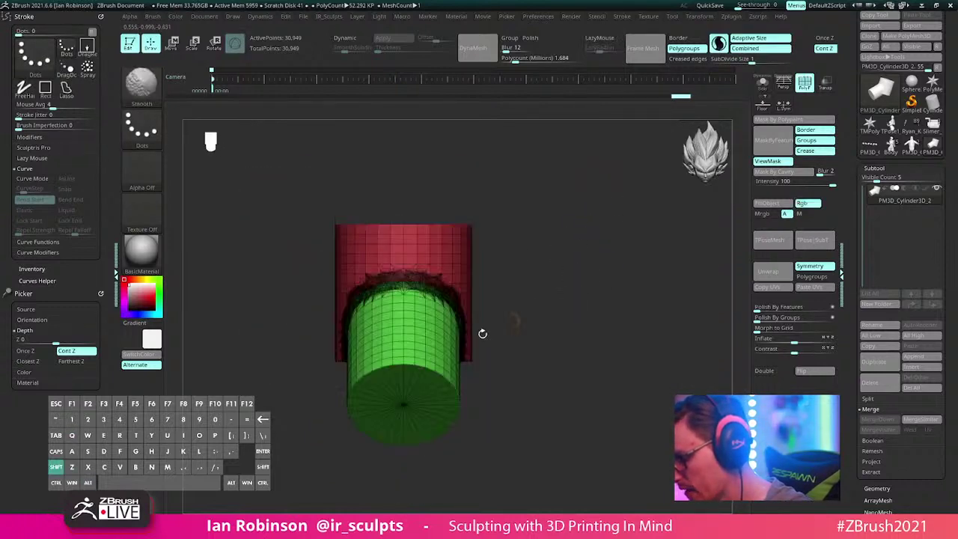
drag(485, 284, 443, 297)
alt+drag(553, 196, 622, 95)
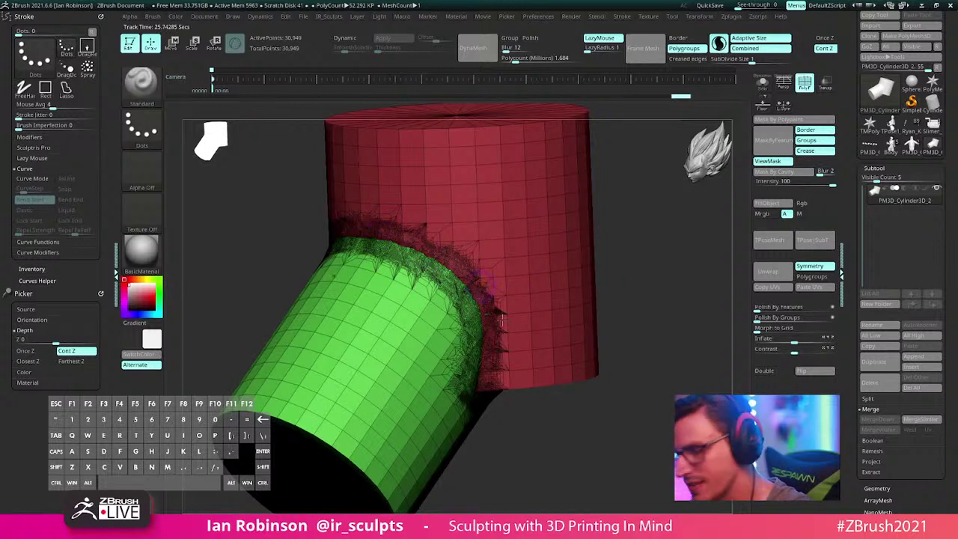
shift+drag(648, 280, 644, 279)
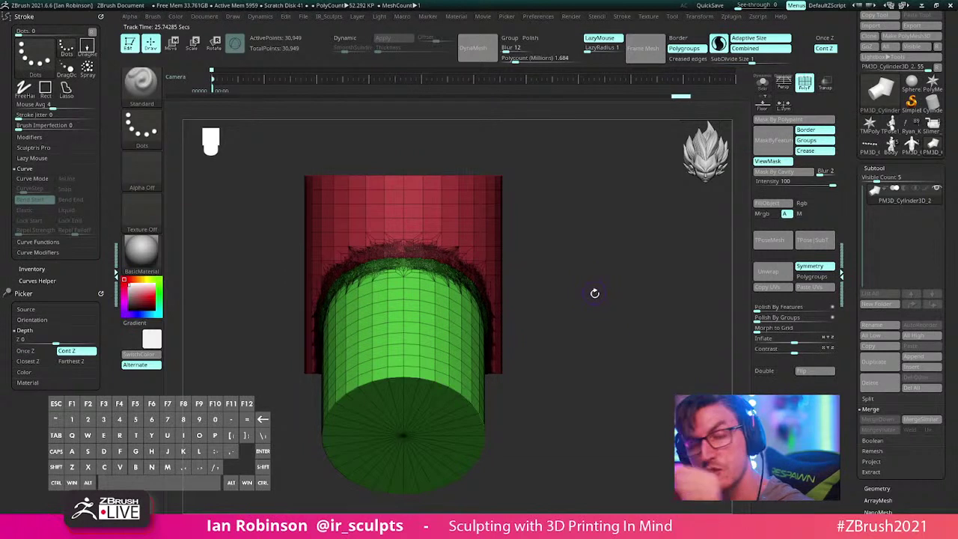
click(874, 170)
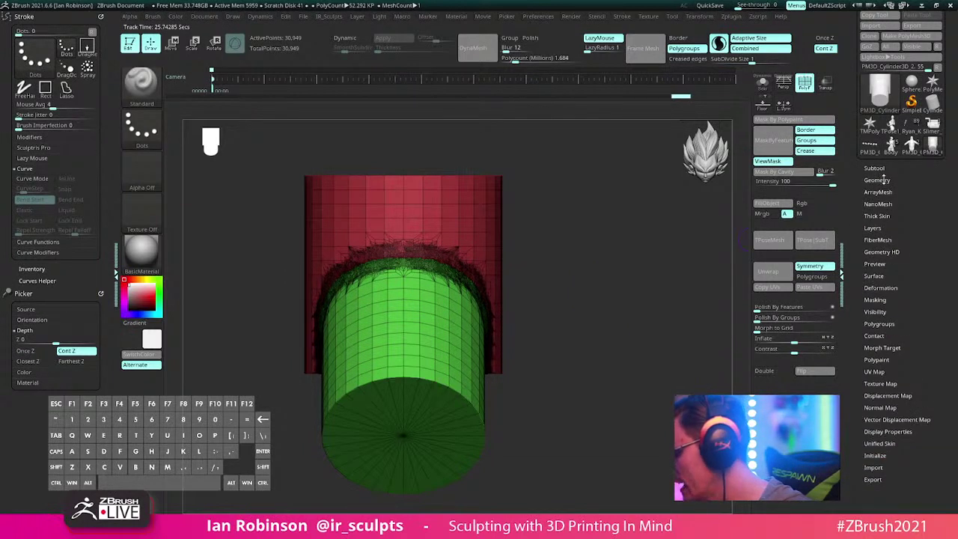
click(879, 180)
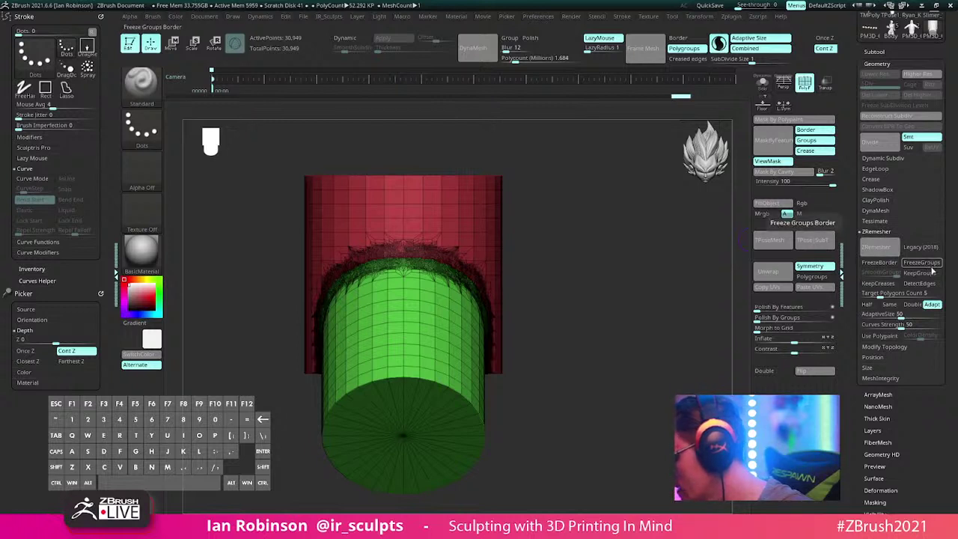
click(887, 250)
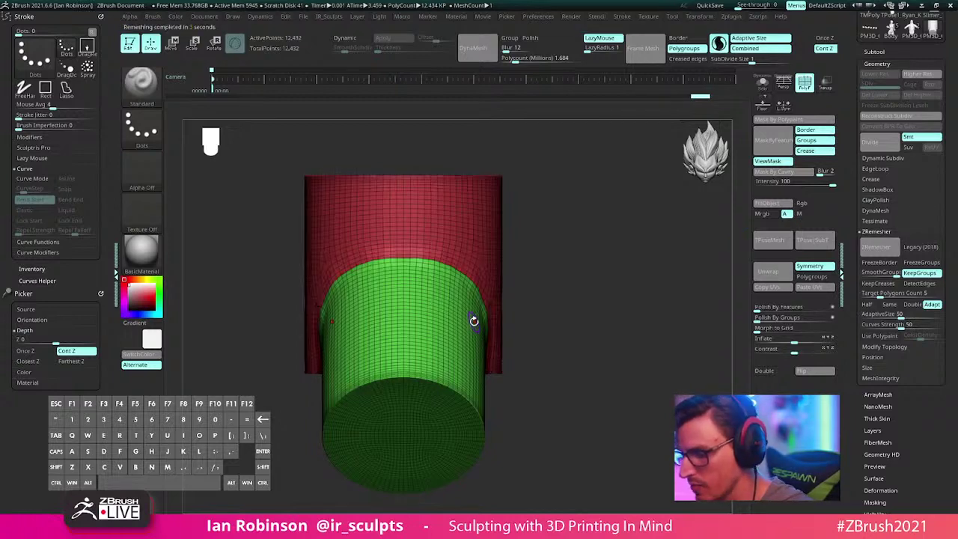
Step: Smooth the side of the seam on the remeshed cylinders and hide the polyframe
right_drag(473, 321, 649, 267)
ctrl+right_drag(558, 261, 524, 303)
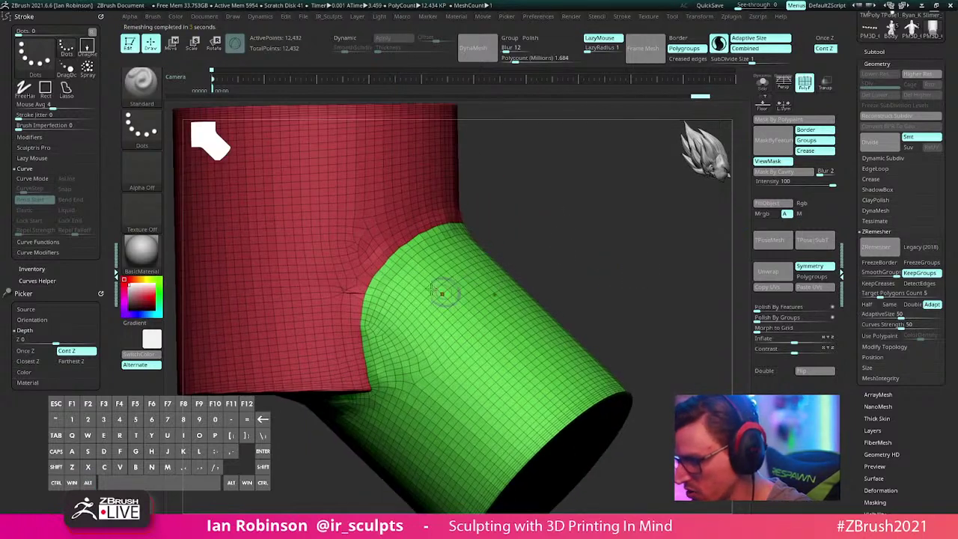
shift+drag(357, 280, 389, 249)
drag(546, 196, 496, 227)
right_drag(580, 182, 534, 238)
drag(535, 238, 520, 214)
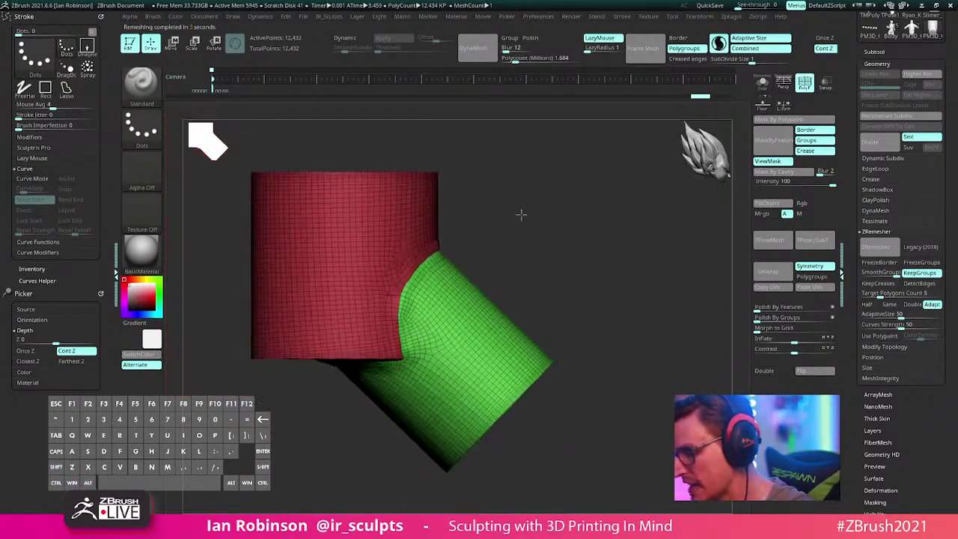
key(shift+f)
drag(562, 252, 581, 250)
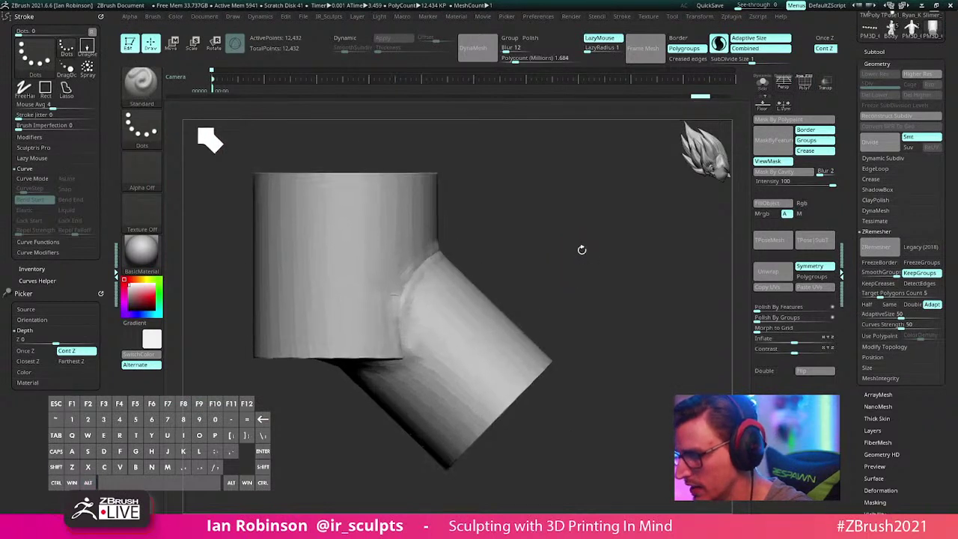
Step: Analyze the selected cylinder subtool using the 2.00 x 3.21 x 3.23 mm size option, closing the report without saving
click(662, 18)
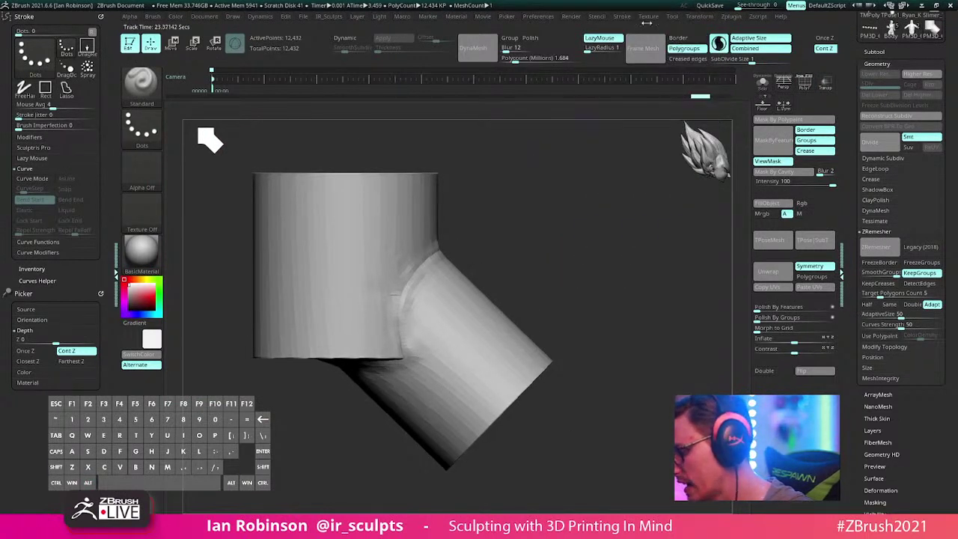
click(648, 16)
click(699, 15)
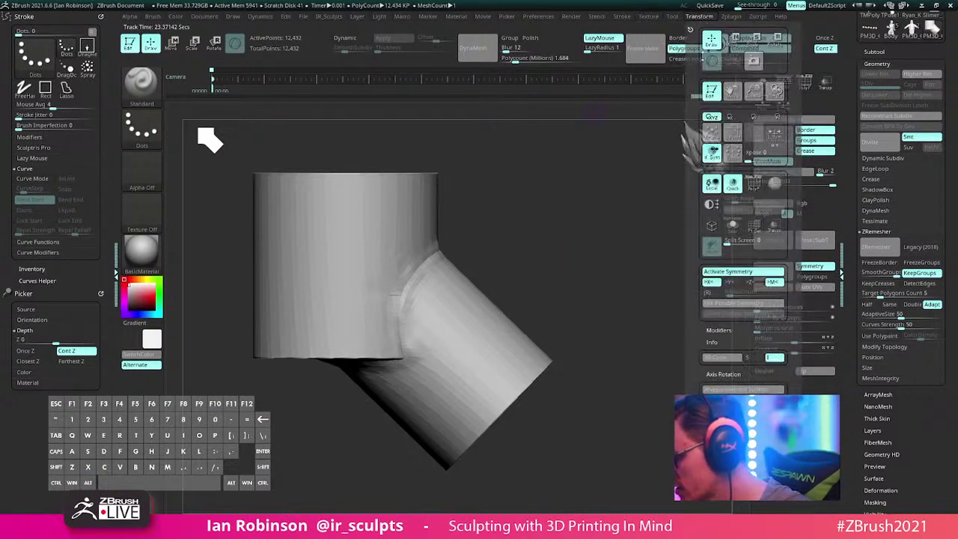
click(724, 388)
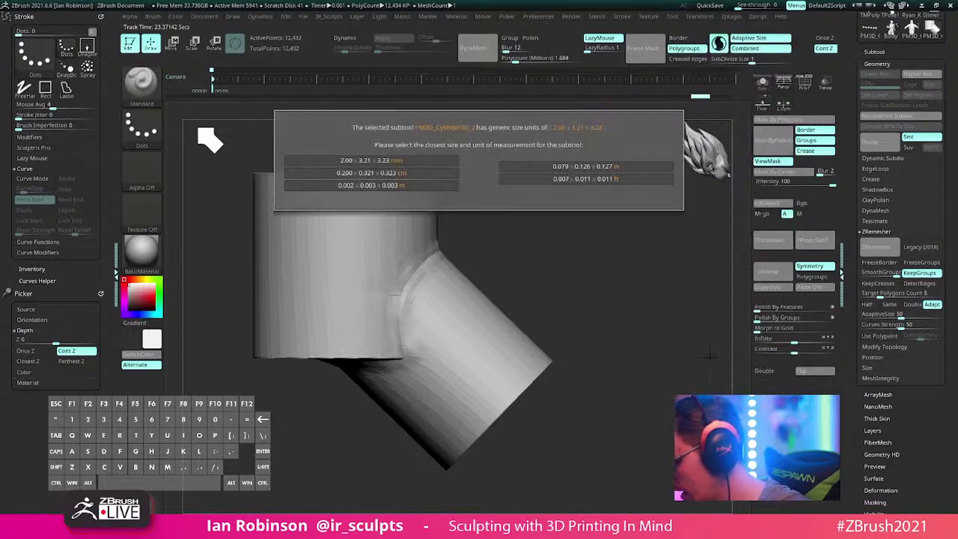
click(419, 161)
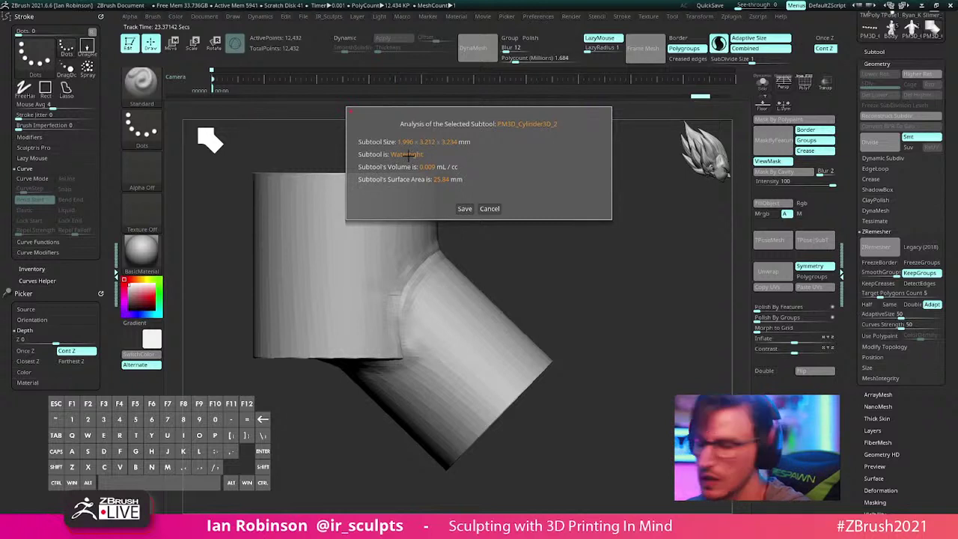
click(490, 208)
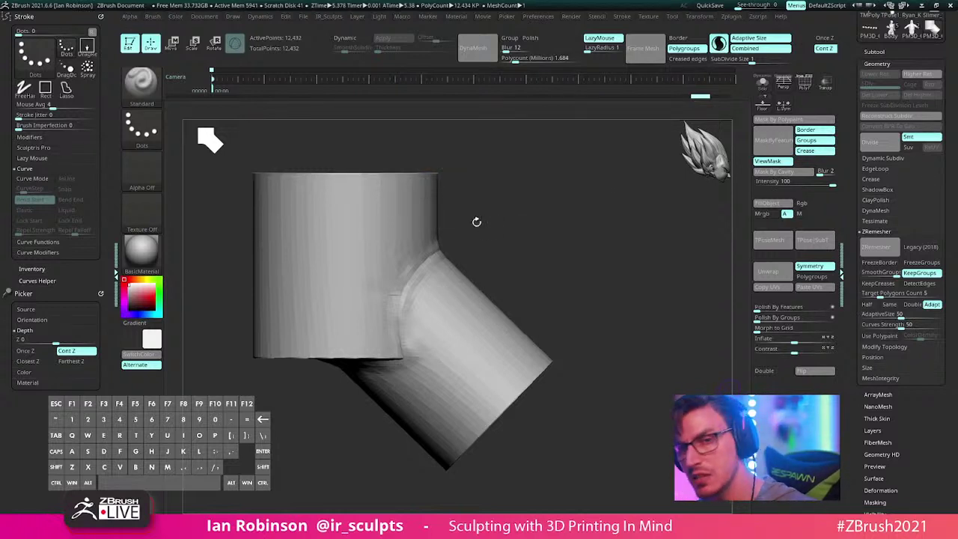
Step: Examine the joined cylinders from the side, front, back and above, with the polyframe briefly shown
drag(621, 274, 434, 349)
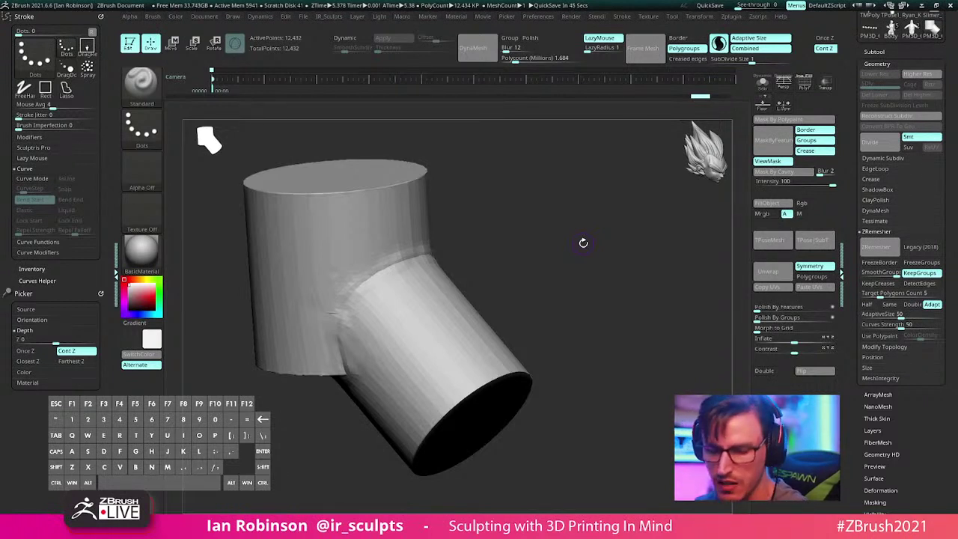
alt+drag(604, 274, 598, 254)
mouse_move(608, 274)
shift+mouse_down()
mouse_move(576, 287)
mouse_move(603, 277)
shift+mouse_up()
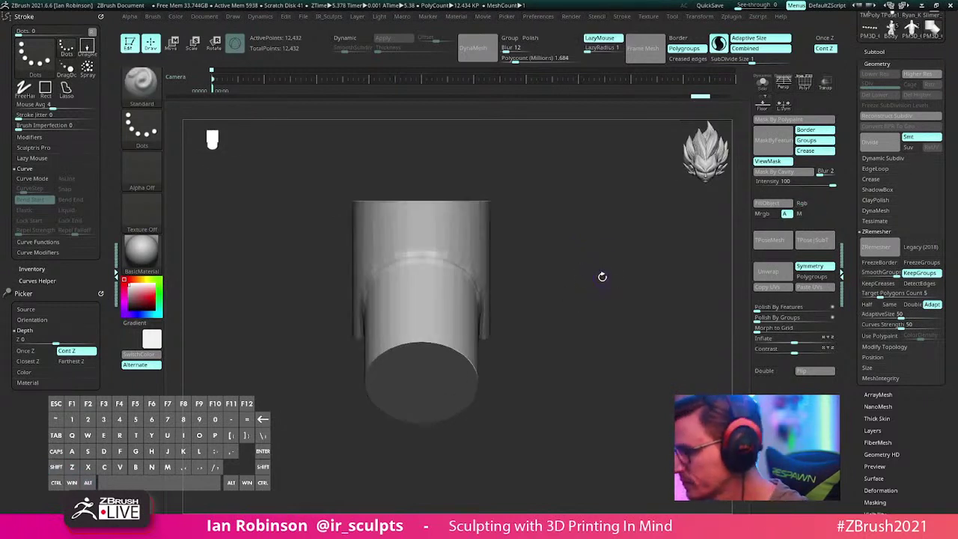
drag(580, 330, 641, 314)
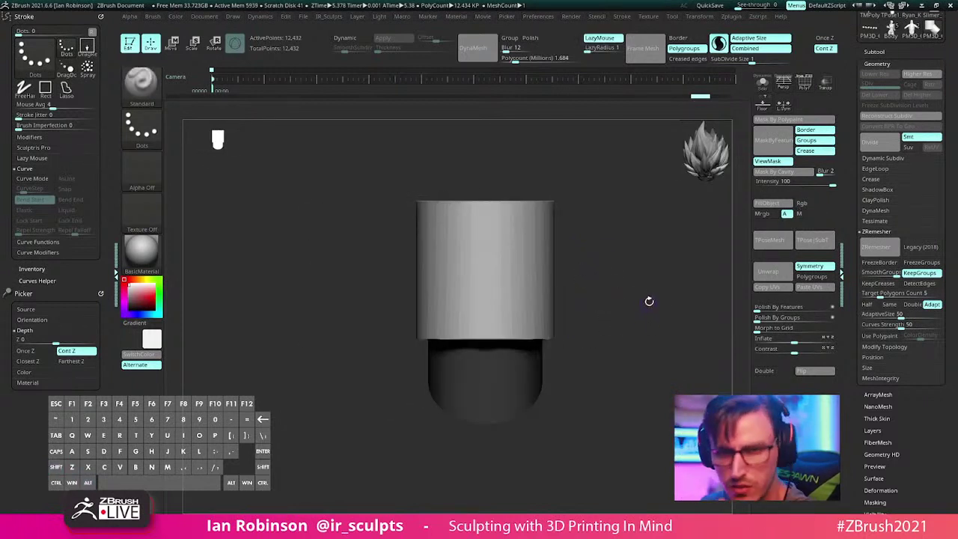
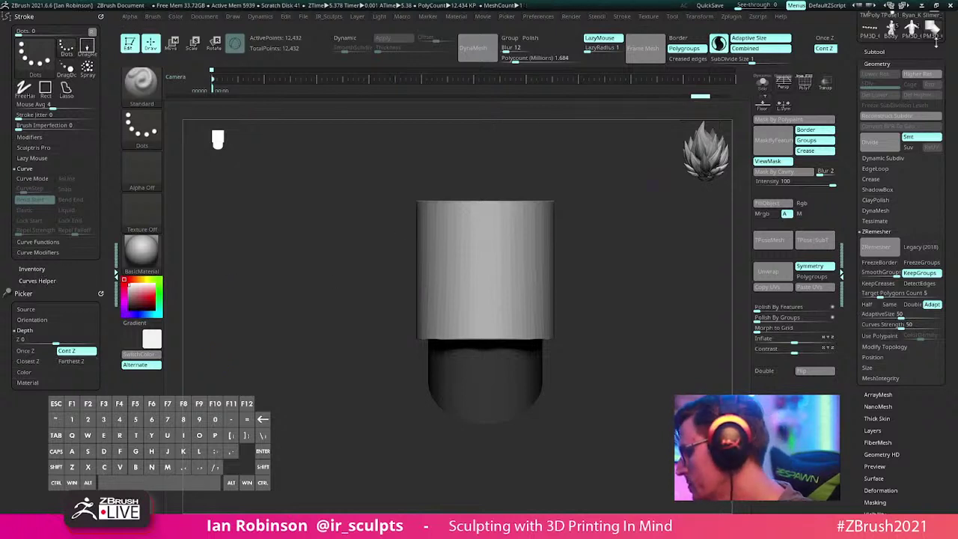
scroll(949, 137, up, 5)
drag(590, 262, 577, 315)
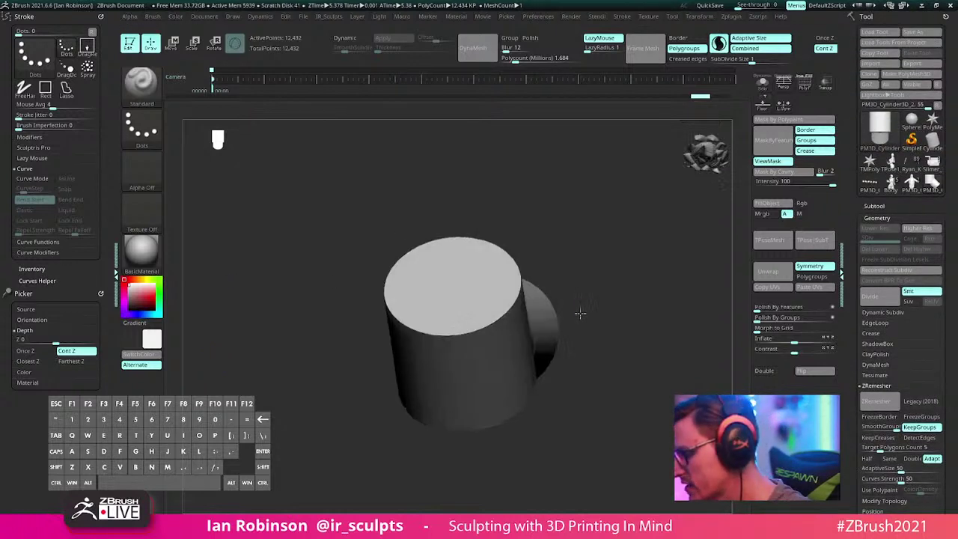
key(shift+f)
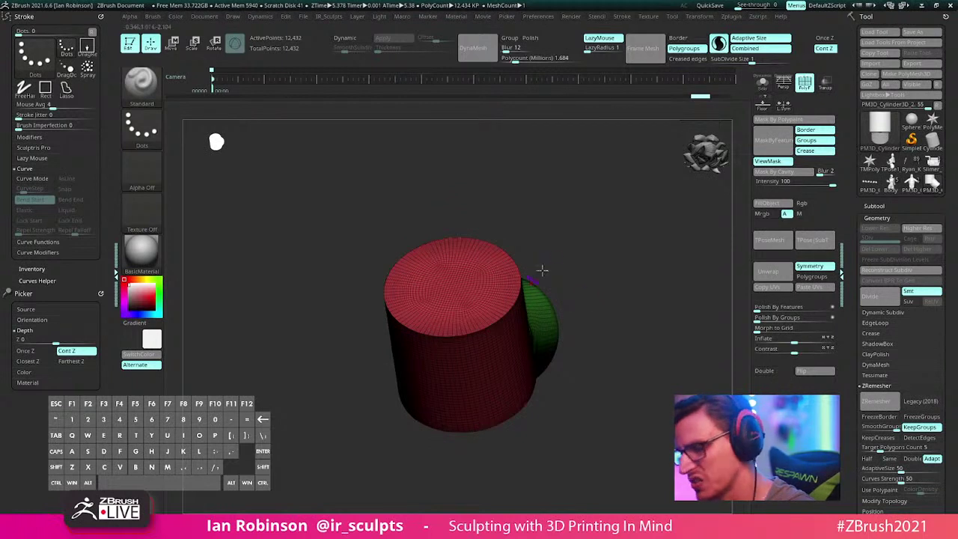
mouse_move(590, 241)
alt+mouse_down()
mouse_move(599, 265)
mouse_move(624, 250)
alt+mouse_up()
key(shift+f)
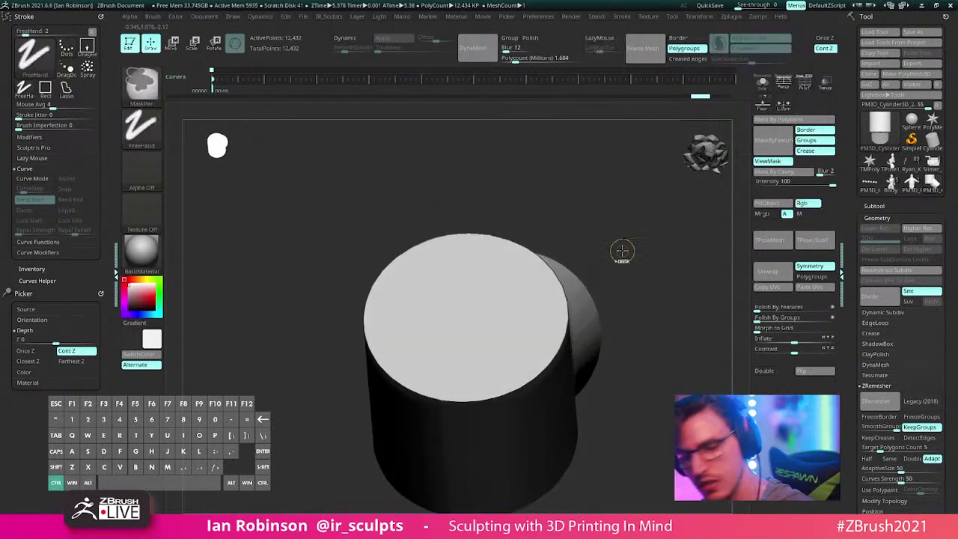
Step: Subdivide the joined cylinder mesh three times to level 4 and inspect its end cap and seam
key(ctrl+d)
key(ctrl+d)
key(ctrl+d)
key(shift)
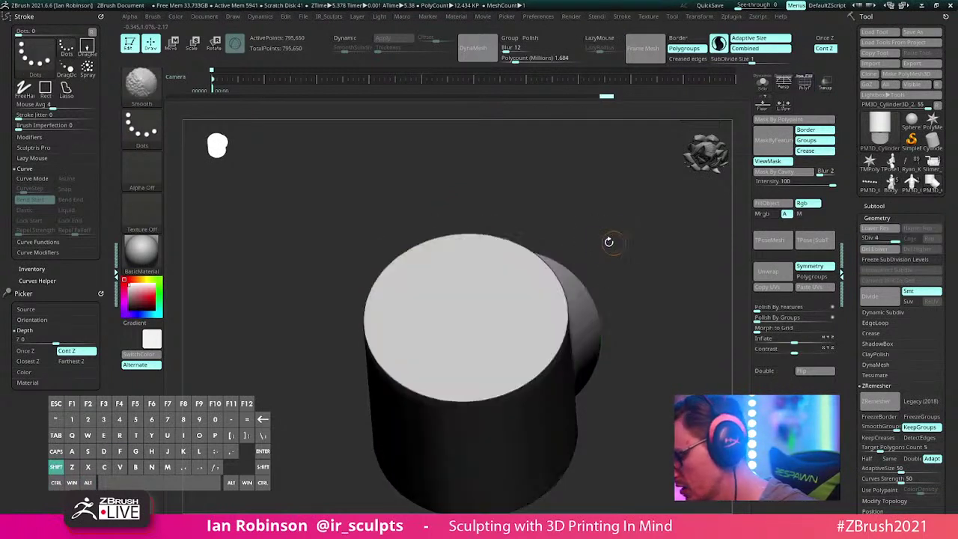
key(s)
mouse_move(604, 223)
alt+mouse_down()
mouse_move(590, 200)
mouse_move(537, 296)
mouse_move(612, 182)
alt+mouse_up()
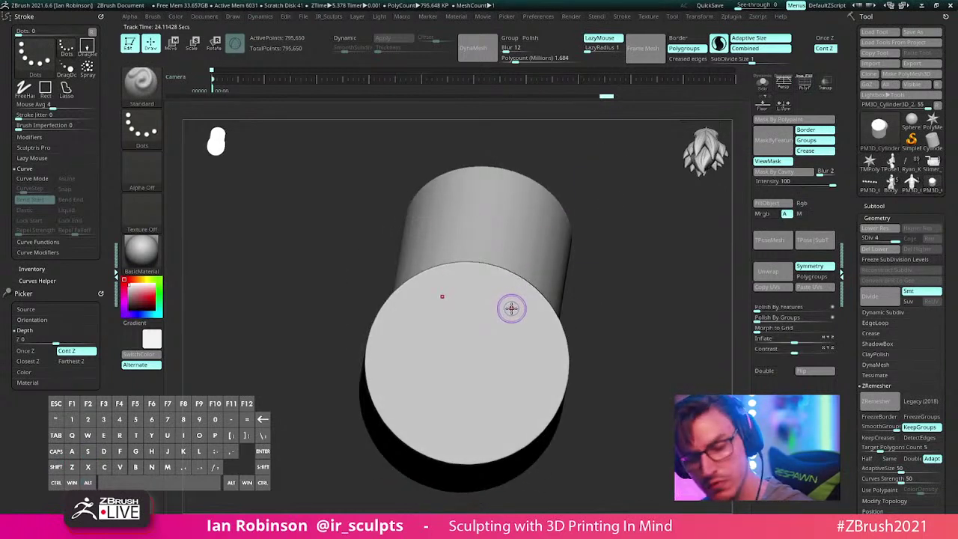
shift+drag(619, 246, 506, 357)
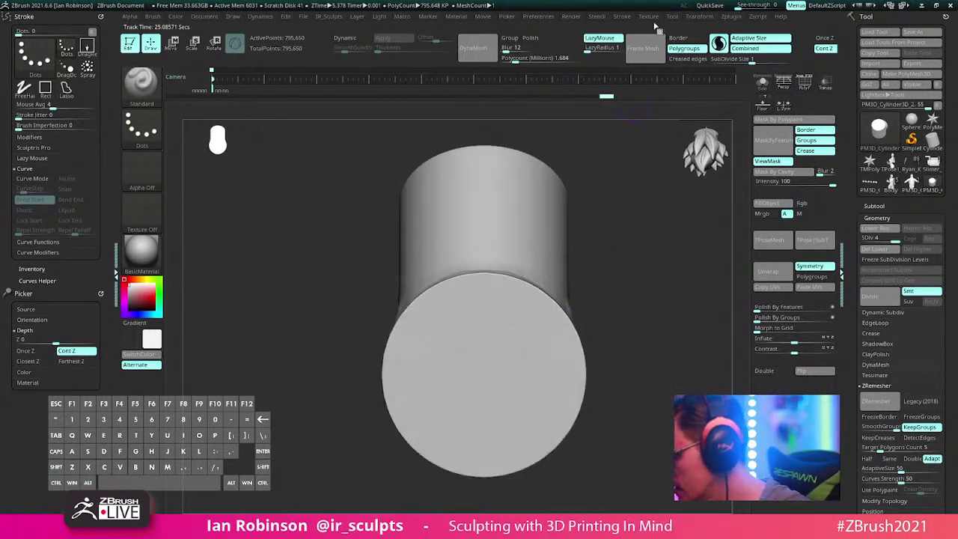
Step: Switch to a plain cylinder, convert it to a PolyMesh3D and subdivide it to level 5
click(936, 140)
click(915, 74)
alt+drag(654, 242, 603, 209)
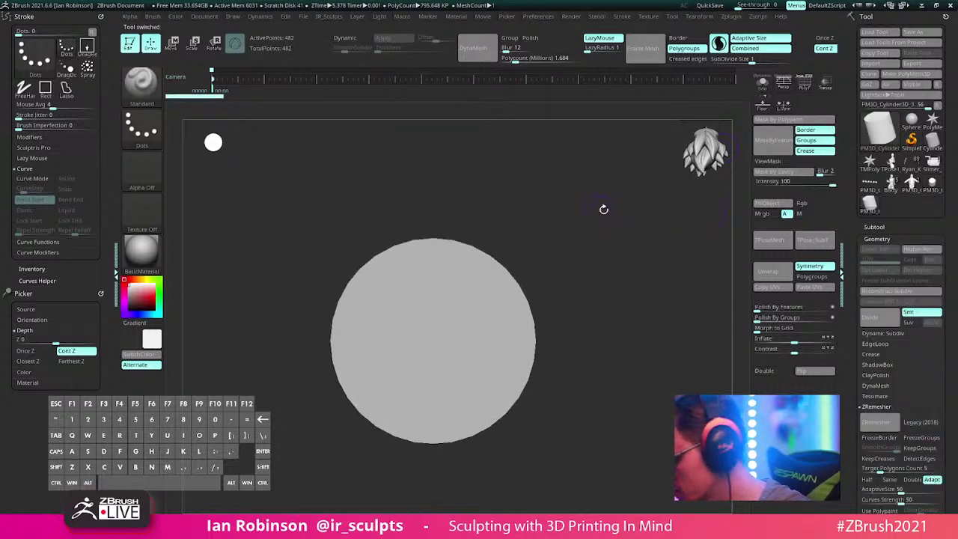
key(ctrl+f)
key(Escape)
key(ctrl+d)
key(ctrl+d)
key(ctrl+d)
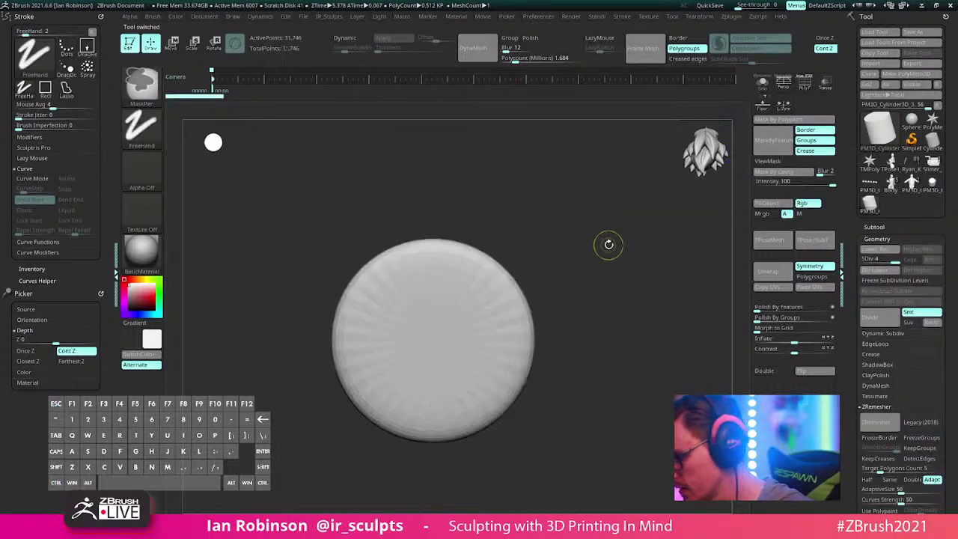
key(ctrl+d)
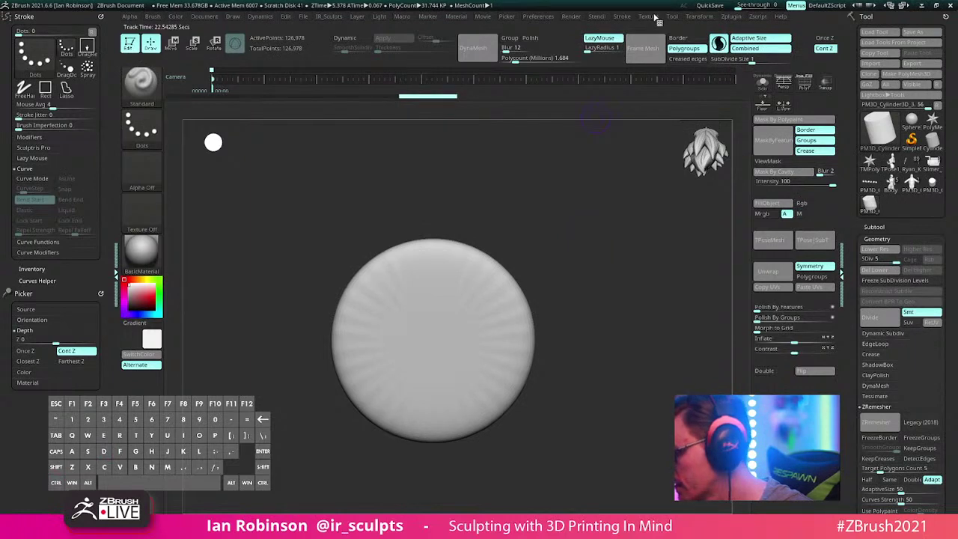
click(688, 18)
mouse_move(659, 19)
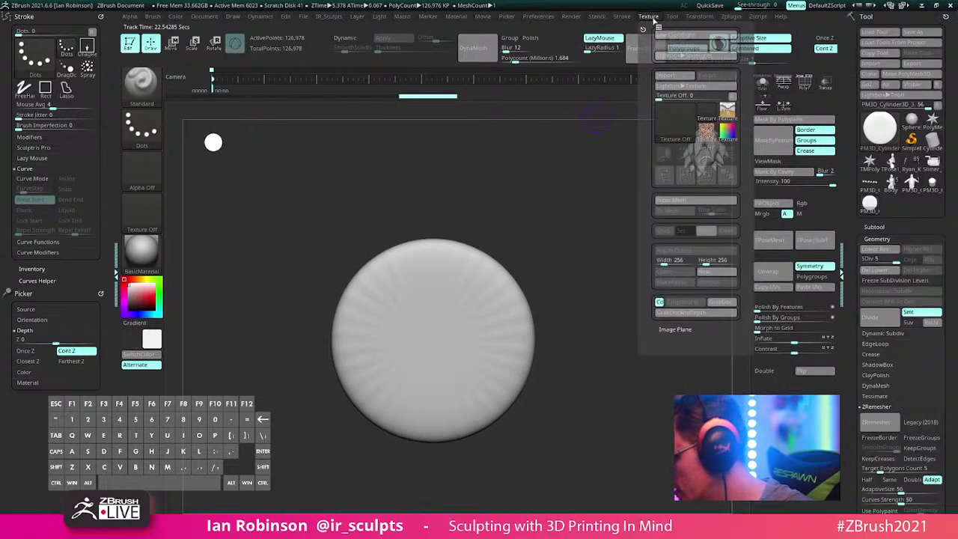
Step: Activate radial symmetry around only the Z axis, with M mirroring on and a radial count of 8
mouse_move(699, 17)
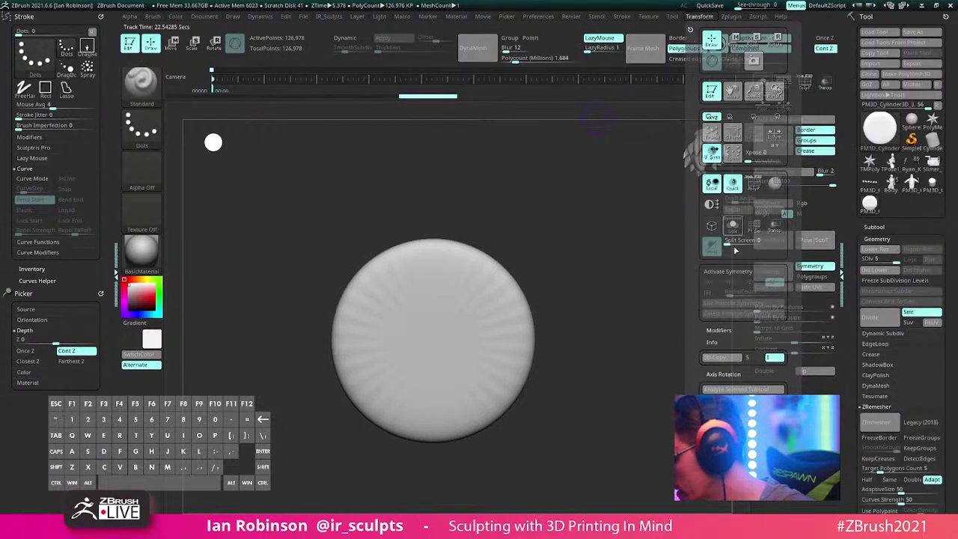
click(731, 272)
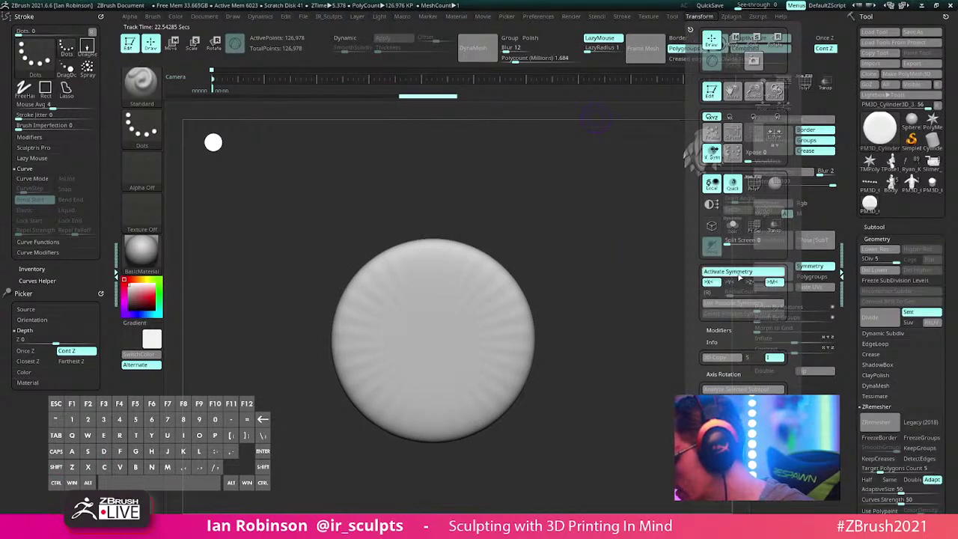
click(751, 283)
click(709, 292)
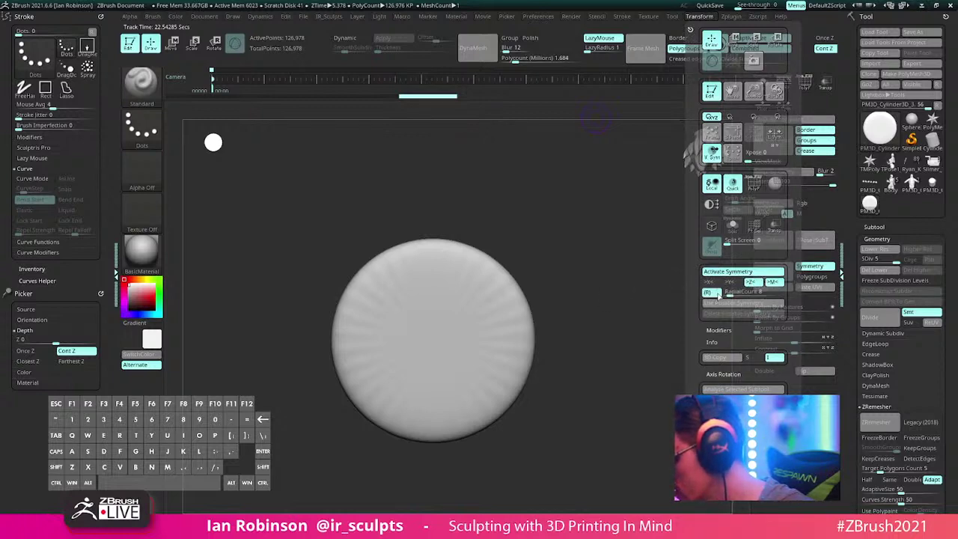
click(708, 21)
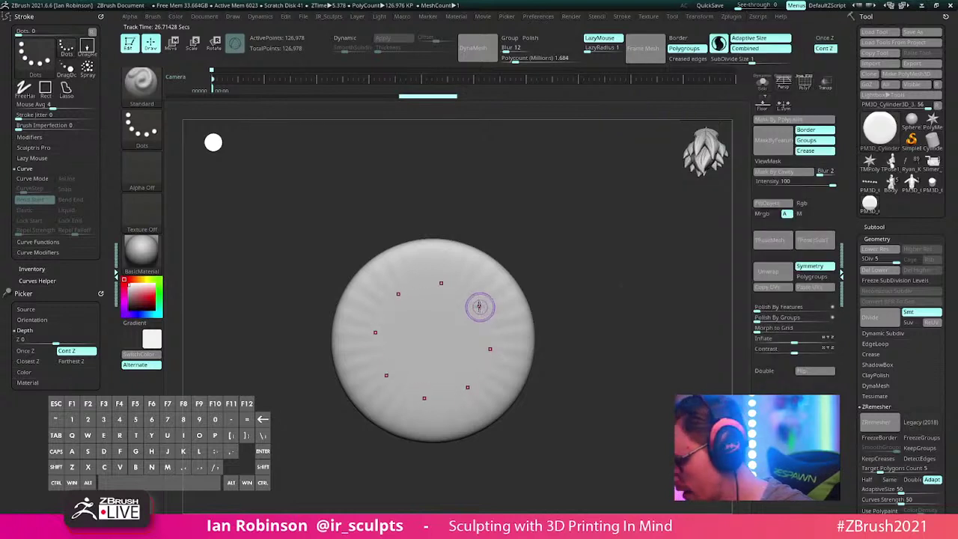
Step: Sculpt raised concentric rings around the cylinder's end cap with the Standard brush and radial symmetry
drag(475, 279, 500, 325)
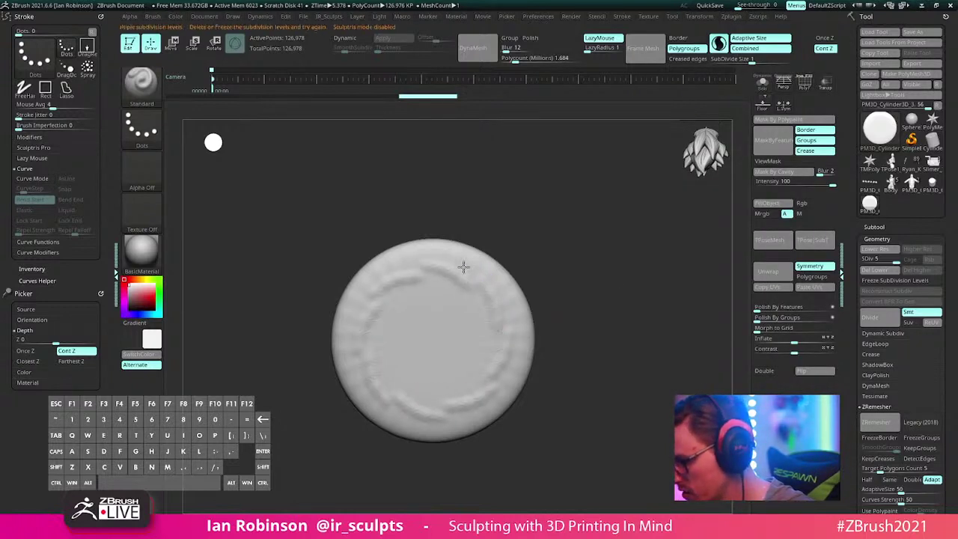
key(ctrl+z)
key(ctrl+z)
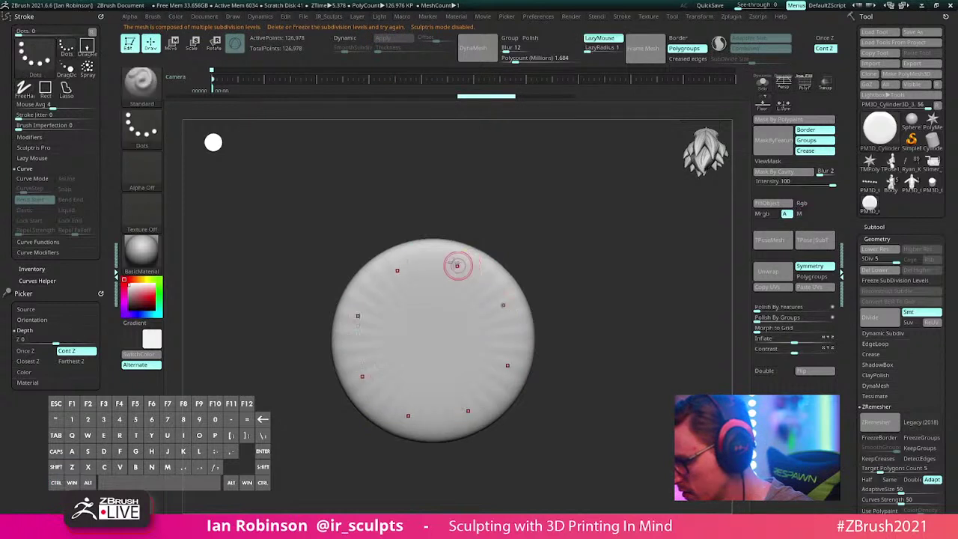
drag(457, 265, 511, 323)
drag(472, 294, 483, 344)
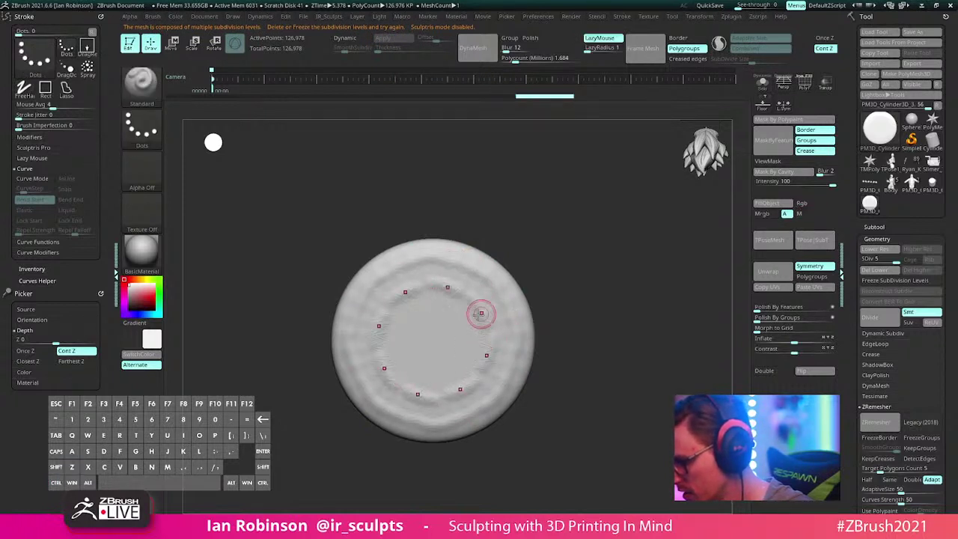
drag(461, 314, 468, 354)
mouse_move(554, 280)
mouse_down()
mouse_move(598, 278)
mouse_move(572, 277)
mouse_up()
mouse_move(493, 286)
mouse_down()
mouse_move(472, 271)
mouse_move(487, 280)
mouse_up()
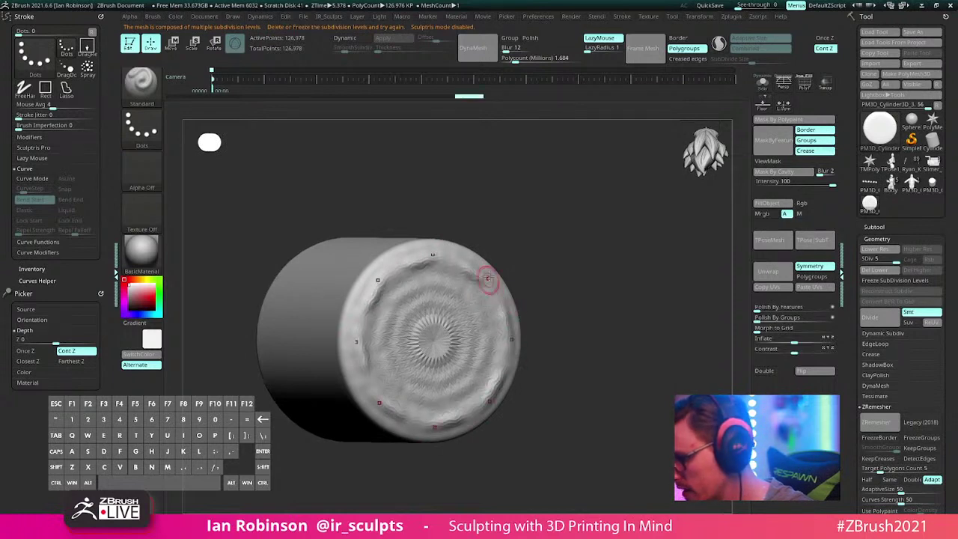
Step: Add another outer ring to the end cap and carve recessed grooves between the raised rings
mouse_move(544, 250)
mouse_down()
mouse_move(515, 250)
mouse_move(575, 220)
mouse_move(496, 235)
mouse_move(577, 193)
mouse_move(551, 188)
mouse_move(614, 165)
mouse_up()
drag(479, 239, 521, 307)
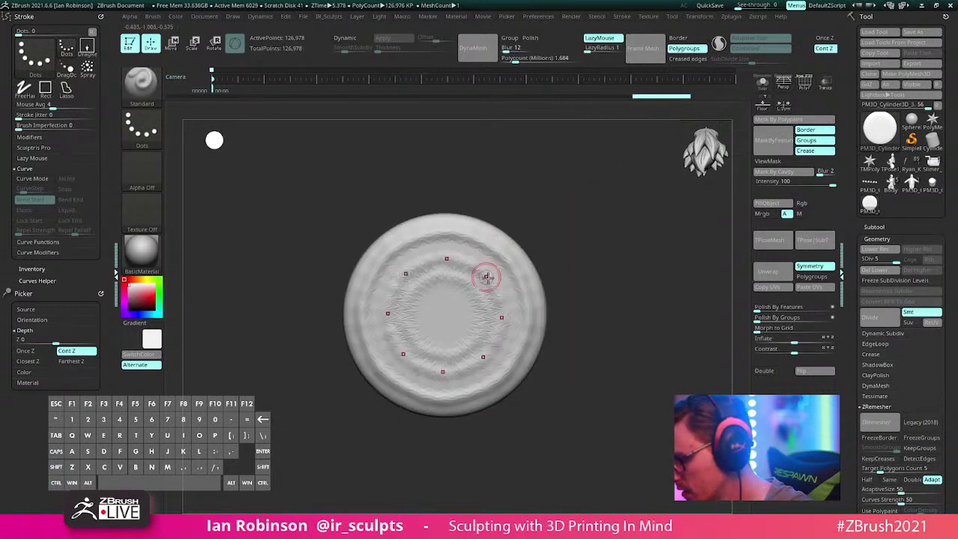
mouse_move(473, 252)
alt+mouse_down()
mouse_move(509, 309)
mouse_move(513, 282)
mouse_move(487, 302)
alt+mouse_up()
key(ctrl+z)
mouse_move(460, 271)
alt+mouse_down()
mouse_move(484, 297)
mouse_move(476, 307)
mouse_move(456, 296)
mouse_move(499, 318)
alt+mouse_up()
right_drag(498, 315, 471, 280)
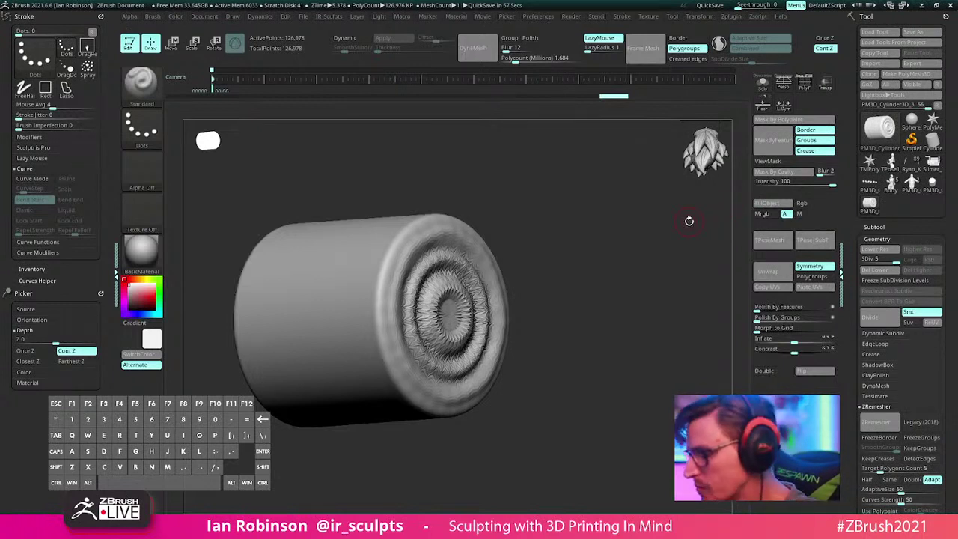
Step: Undo all the ring strokes on the end cap and turn off the Z-axis radial symmetry
mouse_move(657, 210)
mouse_down()
mouse_move(605, 207)
mouse_move(597, 221)
mouse_up()
key(ctrl+z)
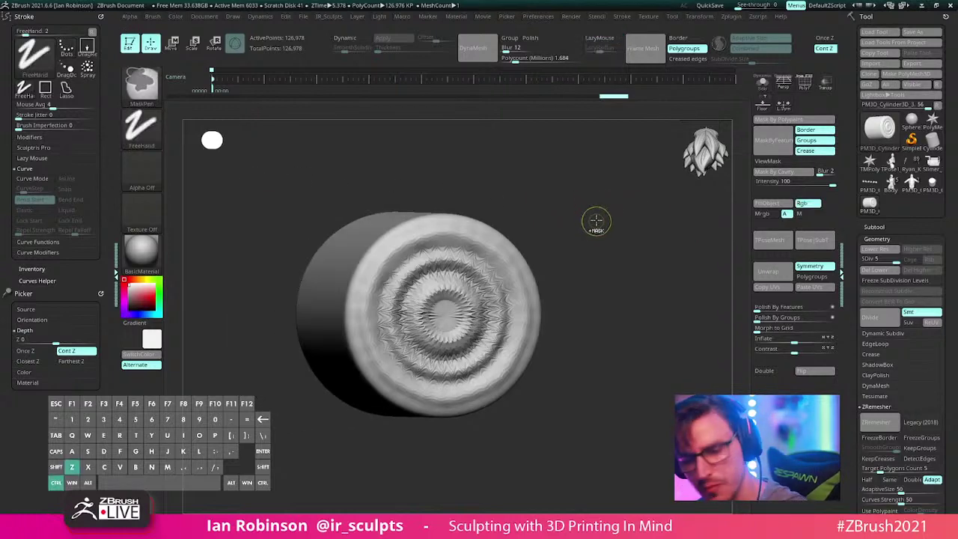
key(ctrl+z)
key(ctrl+z)
key(ctrl+z)
key(ctrl+z)
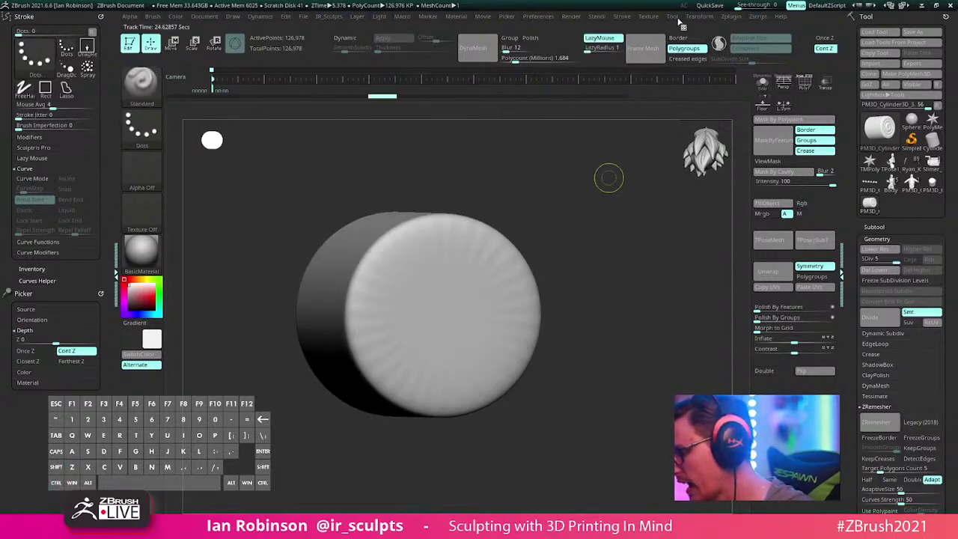
click(698, 17)
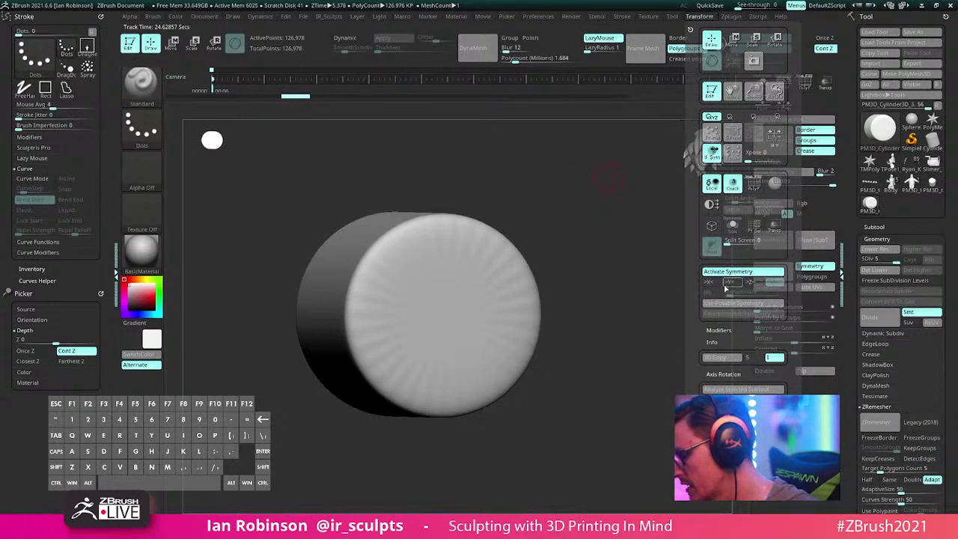
drag(621, 256, 555, 232)
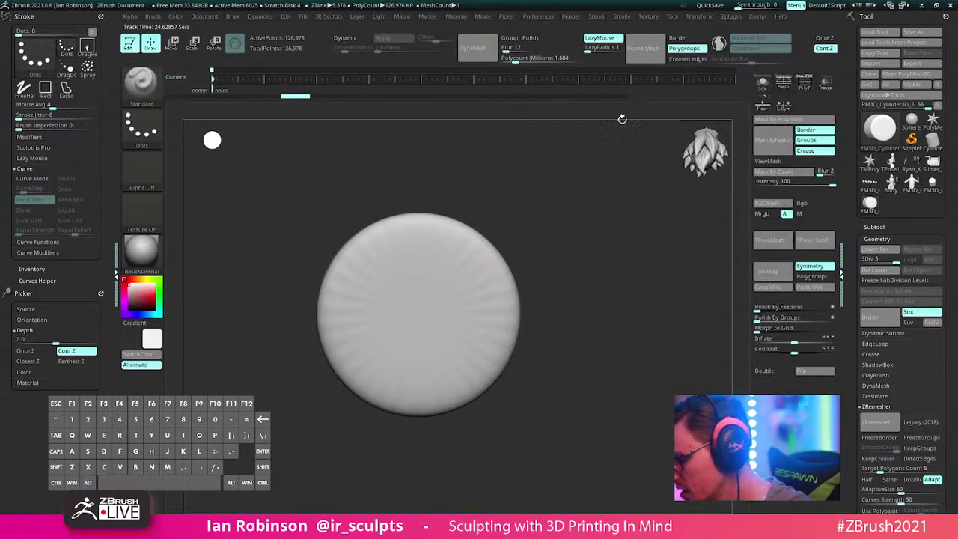
Step: Sculpt non-symmetrical curved ridges between the end cap's rim and center, plus a small center bump, undoing unwanted strokes
key(s)
drag(412, 279, 416, 275)
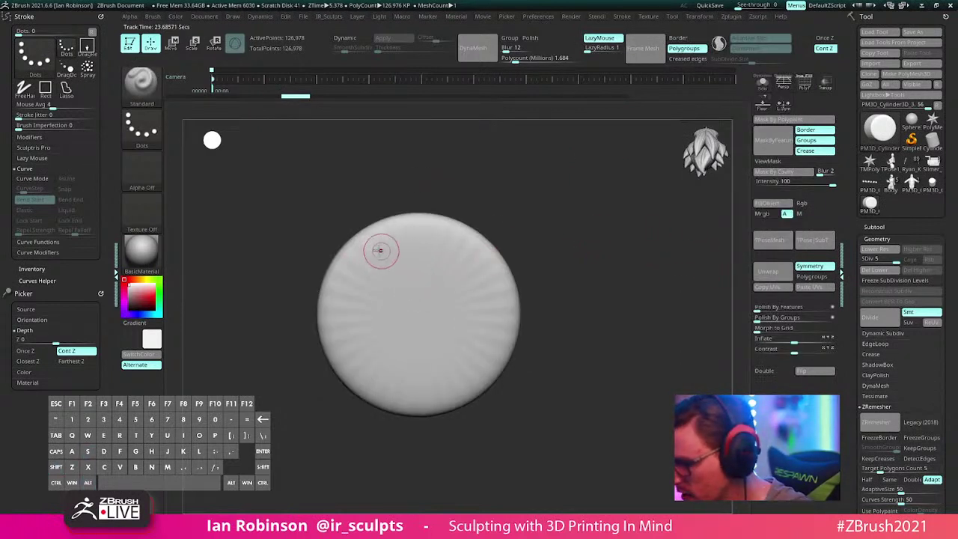
mouse_move(383, 247)
mouse_down()
mouse_move(350, 289)
mouse_move(421, 227)
mouse_move(342, 289)
mouse_move(402, 235)
mouse_move(427, 242)
mouse_move(375, 289)
mouse_up()
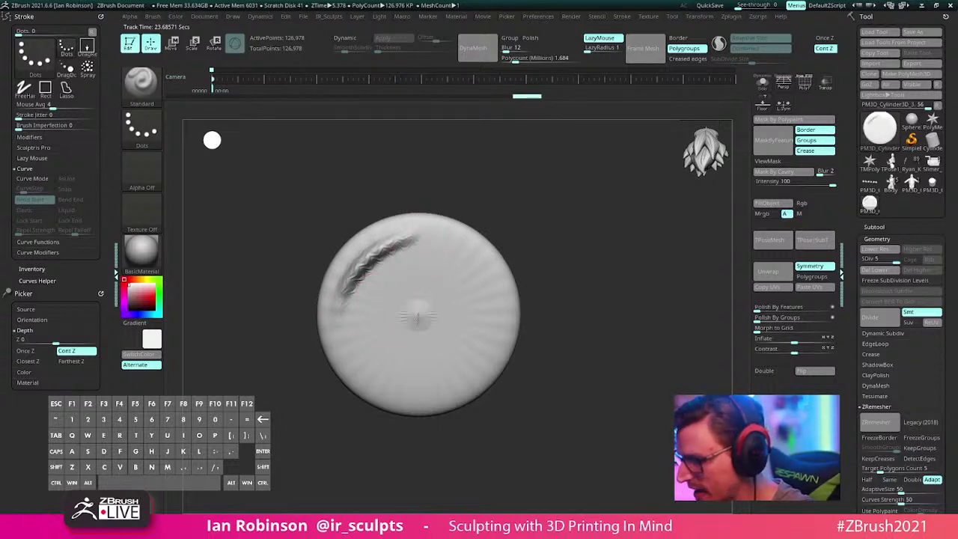
drag(418, 318, 436, 304)
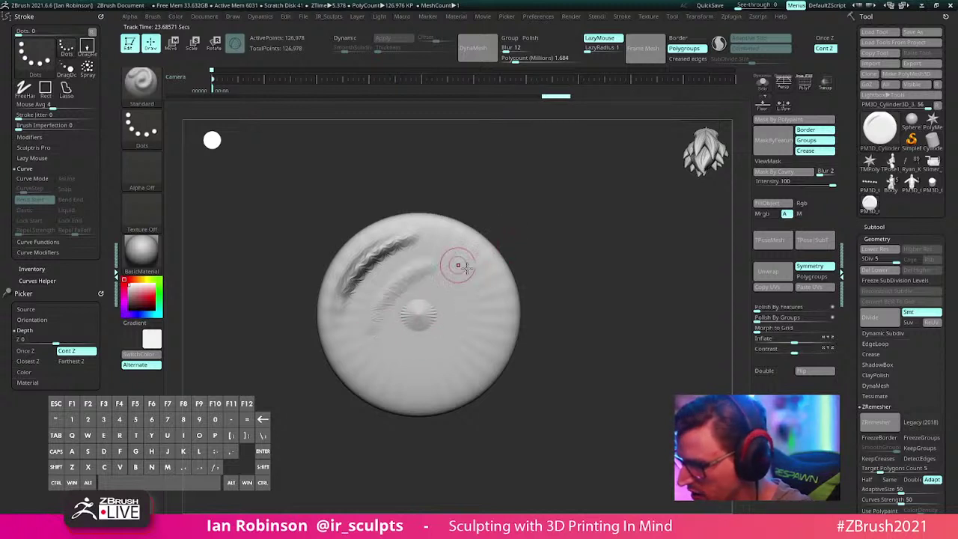
mouse_move(453, 266)
shift+mouse_down()
mouse_move(422, 277)
mouse_move(405, 340)
shift+mouse_up()
key(ctrl+z)
mouse_move(412, 275)
mouse_down()
mouse_move(400, 272)
mouse_move(393, 336)
mouse_move(411, 358)
mouse_move(386, 276)
mouse_move(405, 267)
mouse_move(398, 347)
mouse_move(390, 307)
mouse_move(383, 361)
mouse_up()
key(ctrl+z)
key(ctrl+z)
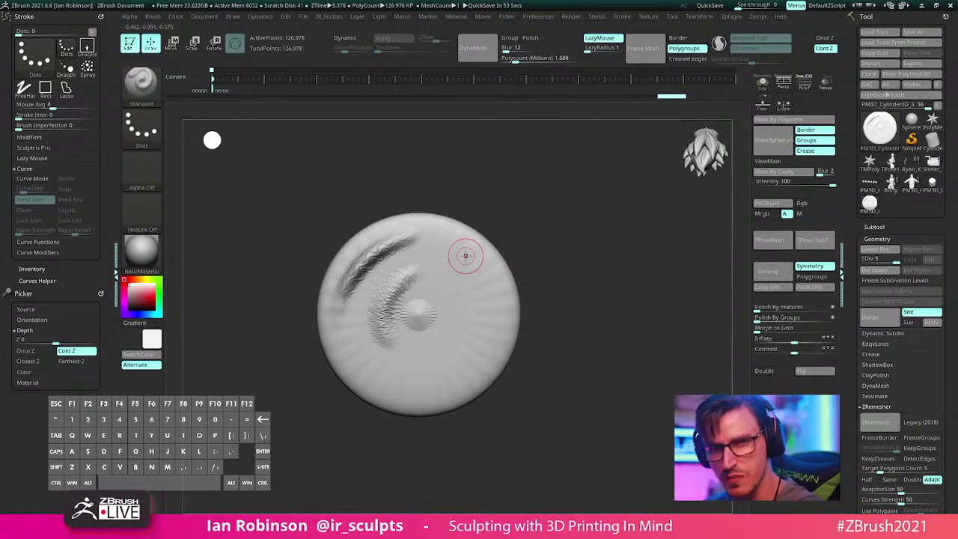
Step: Deepen the curved ridges on the end cap with alternating raised and carved strokes, extending the inner one below the center
mouse_move(555, 243)
mouse_down()
mouse_move(592, 227)
mouse_move(580, 257)
mouse_move(540, 259)
mouse_up()
mouse_move(429, 229)
mouse_down()
mouse_move(380, 306)
mouse_move(383, 323)
mouse_up()
mouse_move(379, 252)
alt+mouse_down()
mouse_move(357, 322)
mouse_move(365, 254)
mouse_move(346, 333)
alt+mouse_up()
drag(576, 162, 561, 152)
key(s)
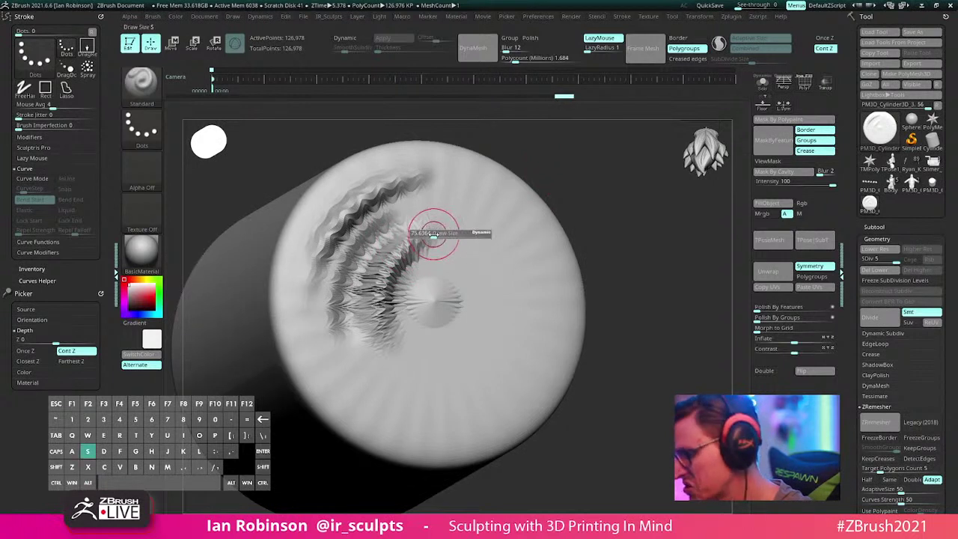
mouse_move(434, 233)
mouse_down()
mouse_move(386, 268)
mouse_move(386, 322)
mouse_up()
mouse_move(394, 288)
alt+mouse_down()
mouse_move(388, 295)
mouse_move(431, 233)
mouse_move(383, 341)
mouse_move(421, 368)
alt+mouse_up()
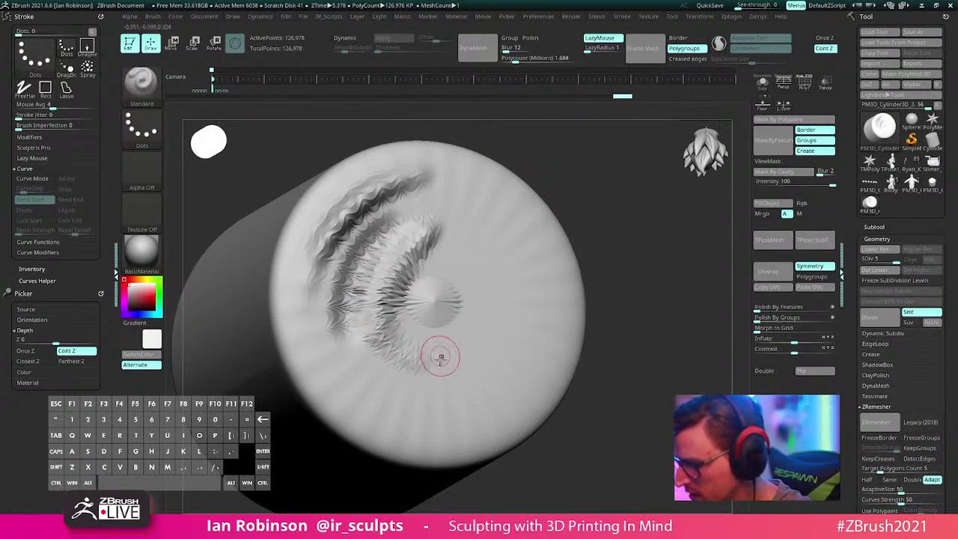
Step: Build up curved strokes along the lower part of the end cap and carve the area between them
drag(448, 401, 509, 316)
drag(406, 392, 474, 376)
mouse_move(420, 395)
mouse_down()
mouse_move(479, 367)
mouse_move(464, 380)
mouse_move(503, 327)
mouse_up()
mouse_move(413, 378)
alt+mouse_down()
mouse_move(442, 373)
mouse_move(398, 375)
mouse_move(425, 376)
alt+mouse_up()
drag(693, 281, 615, 310)
alt+drag(483, 341, 494, 323)
Step: Continue the raised strokes around the far side of the end cap and carve in near its center
drag(538, 294, 530, 360)
drag(522, 273, 535, 345)
mouse_move(474, 197)
mouse_down()
mouse_move(544, 257)
mouse_move(514, 224)
mouse_move(527, 256)
mouse_up()
alt+drag(437, 299, 473, 318)
alt+right_drag(473, 318, 522, 234)
mouse_move(521, 234)
mouse_down()
mouse_move(592, 248)
mouse_move(592, 299)
mouse_up()
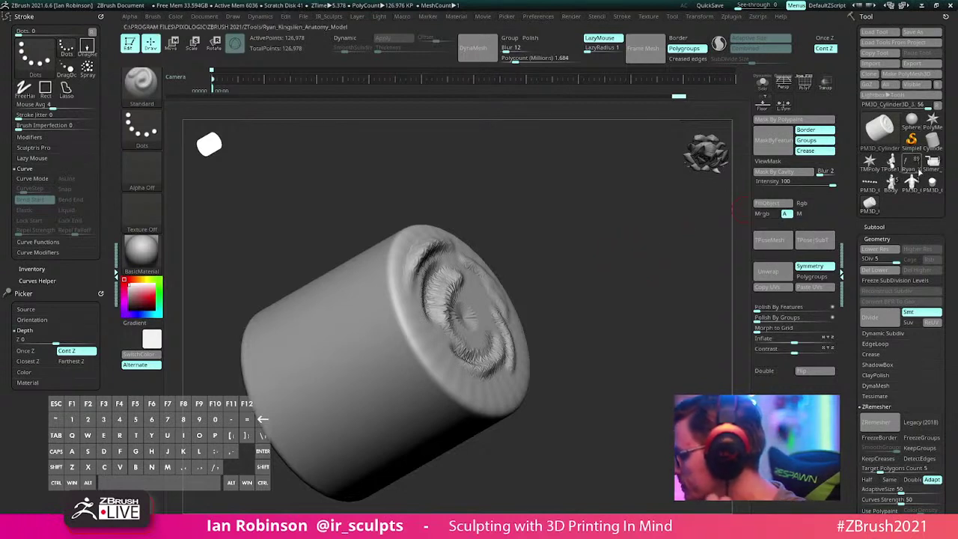
Step: Switch to the body figure and select the Body_Slime subtool, framing the strands around the shoulder and chest
click(892, 187)
mouse_move(692, 275)
mouse_down()
mouse_move(606, 244)
mouse_move(594, 257)
mouse_move(603, 329)
mouse_move(612, 297)
mouse_move(532, 277)
mouse_up()
key(s)
alt+click(441, 344)
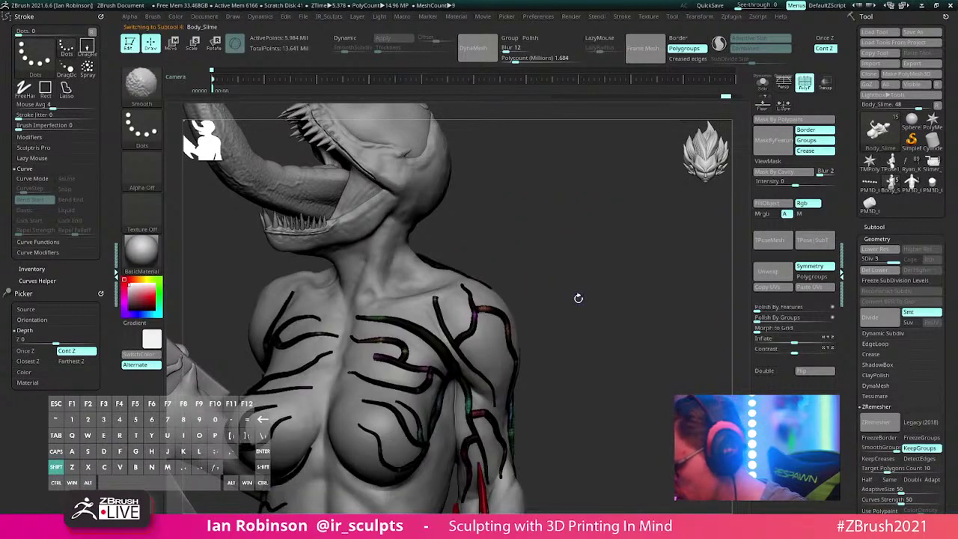
mouse_move(582, 319)
mouse_down()
mouse_move(588, 349)
mouse_move(590, 294)
mouse_move(551, 225)
mouse_move(633, 238)
mouse_move(633, 277)
mouse_up()
key(s)
drag(475, 292, 458, 291)
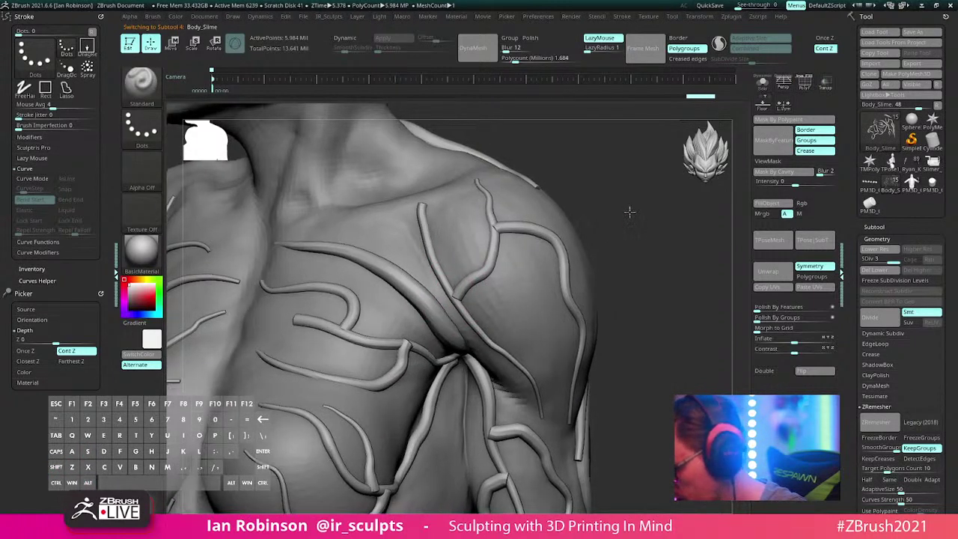
Step: Try to DynaMesh the Body_Slime strands with Group on, without freezing subdivision levels, and restore the original mesh
drag(628, 212, 632, 233)
key(1)
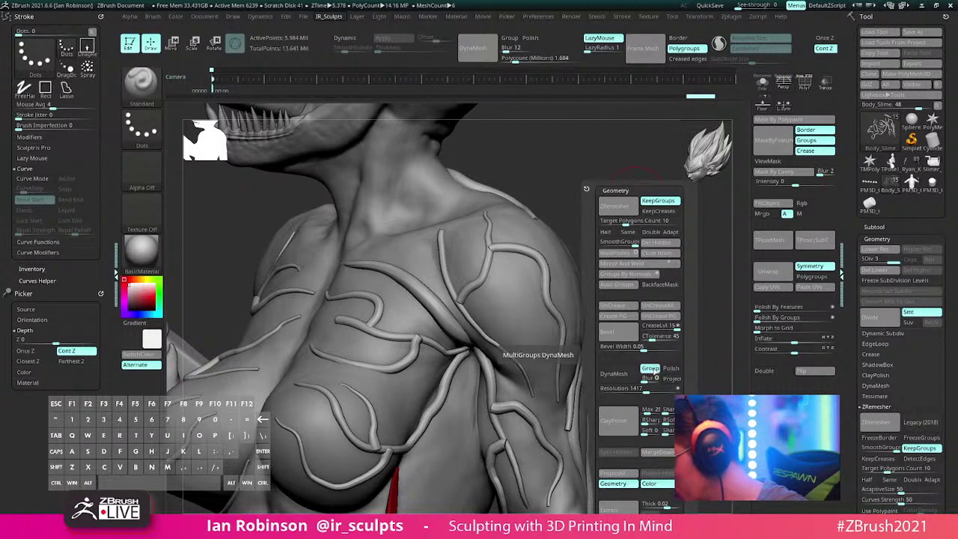
click(631, 374)
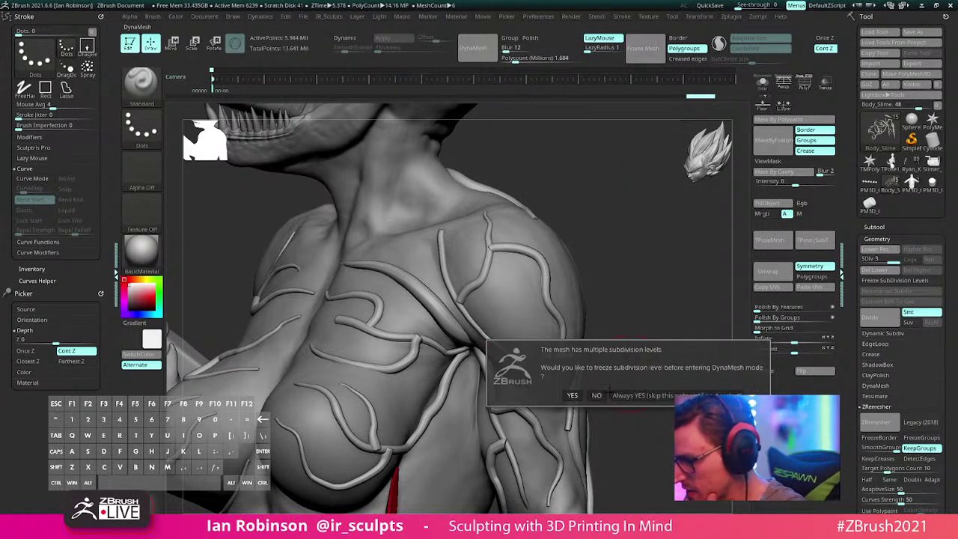
click(597, 395)
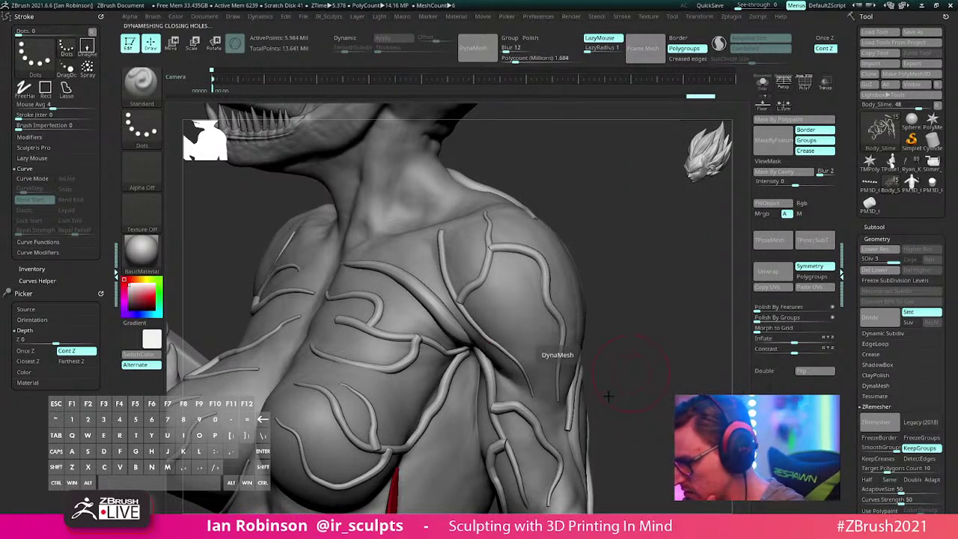
click(878, 239)
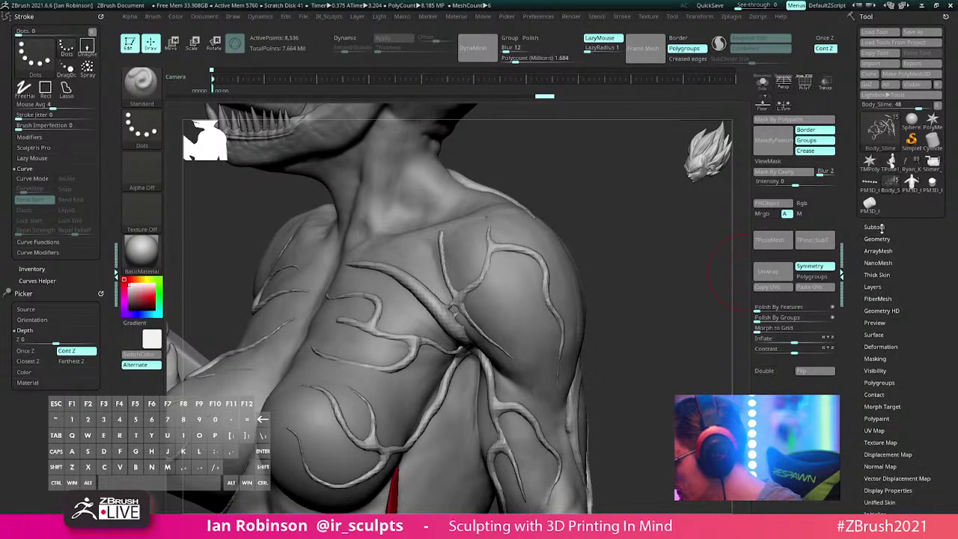
click(880, 238)
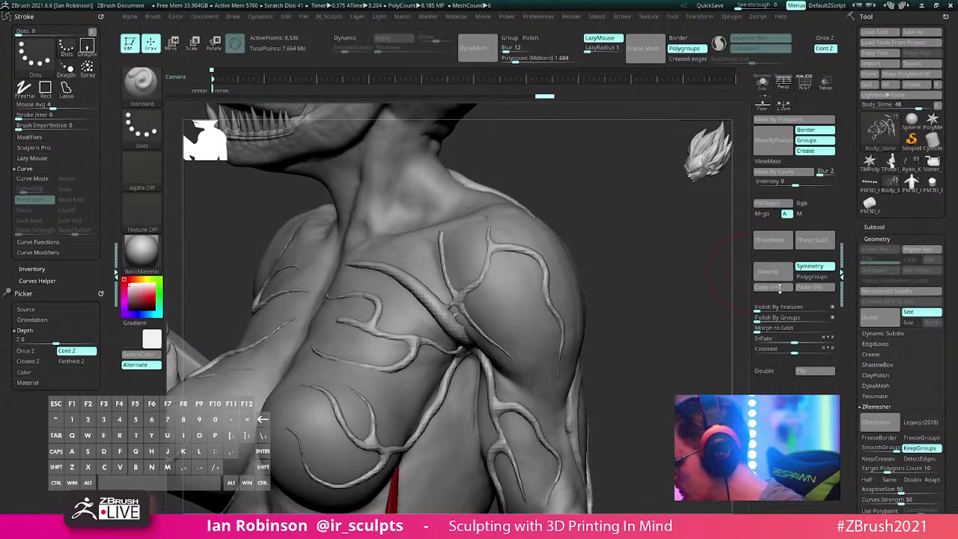
key(space)
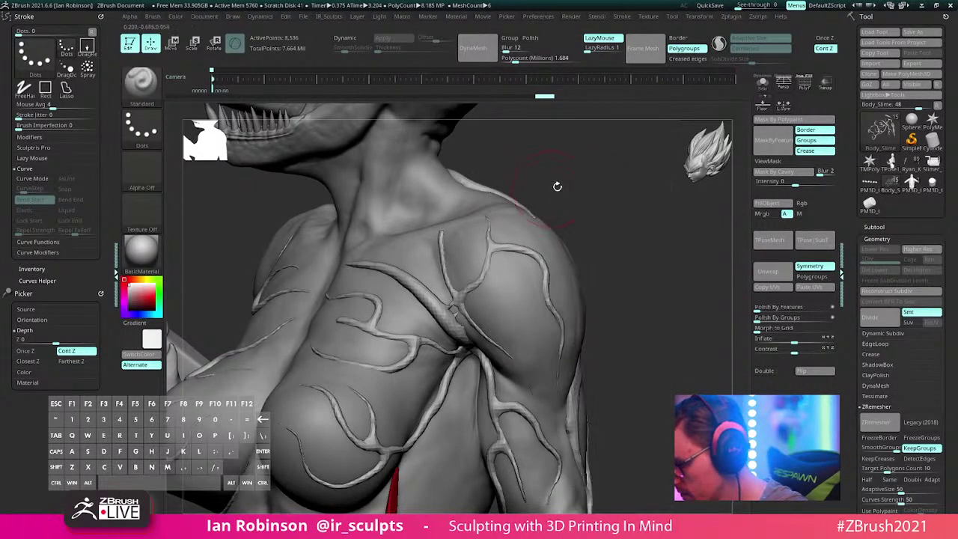
drag(586, 195, 630, 210)
key(ctrl+d)
Step: Set the Body_Slime DynaMesh resolution to 1000, with Group off and Blur at 0
key(space)
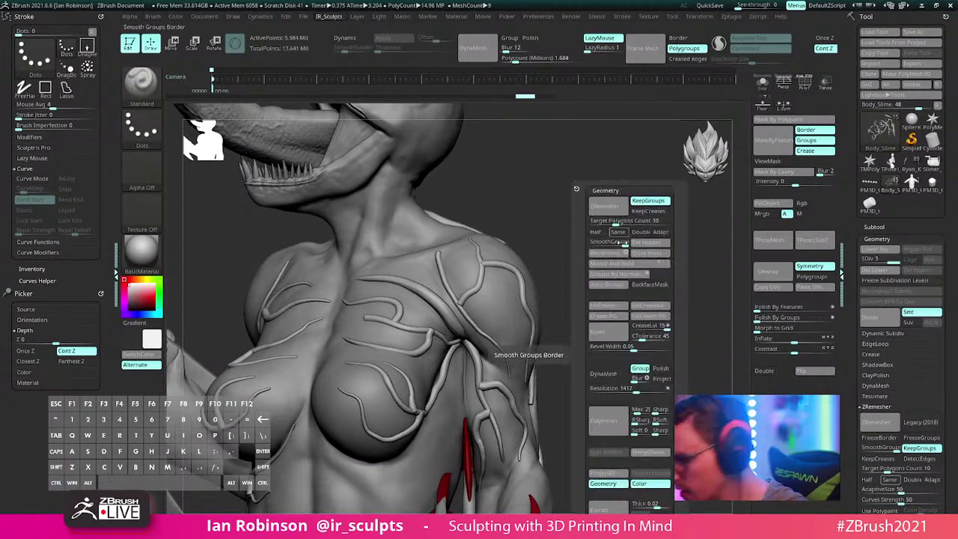
click(630, 389)
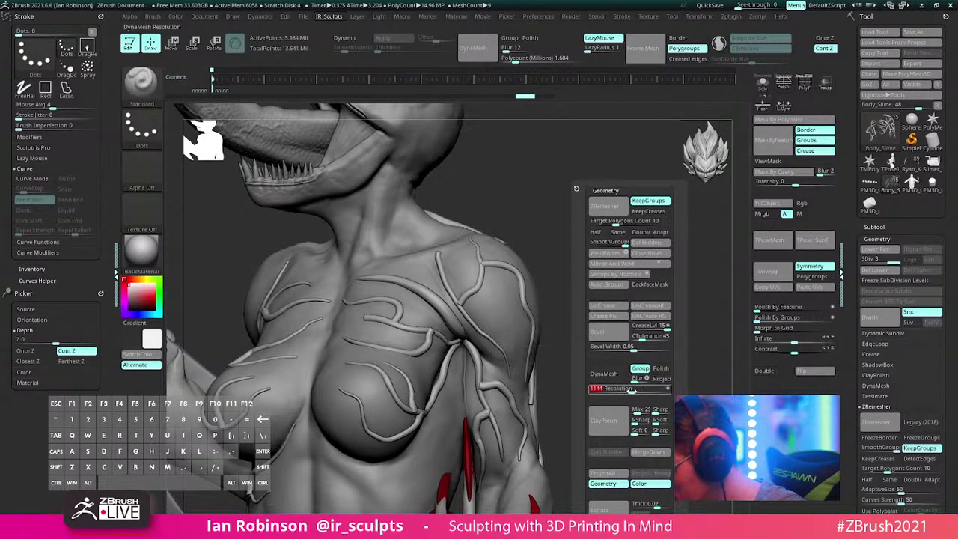
text(1000)
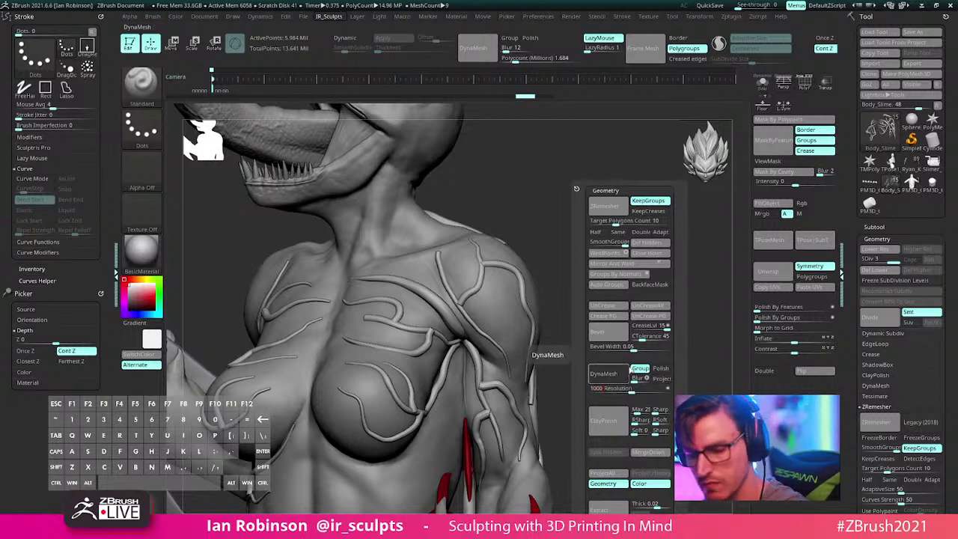
key(Return)
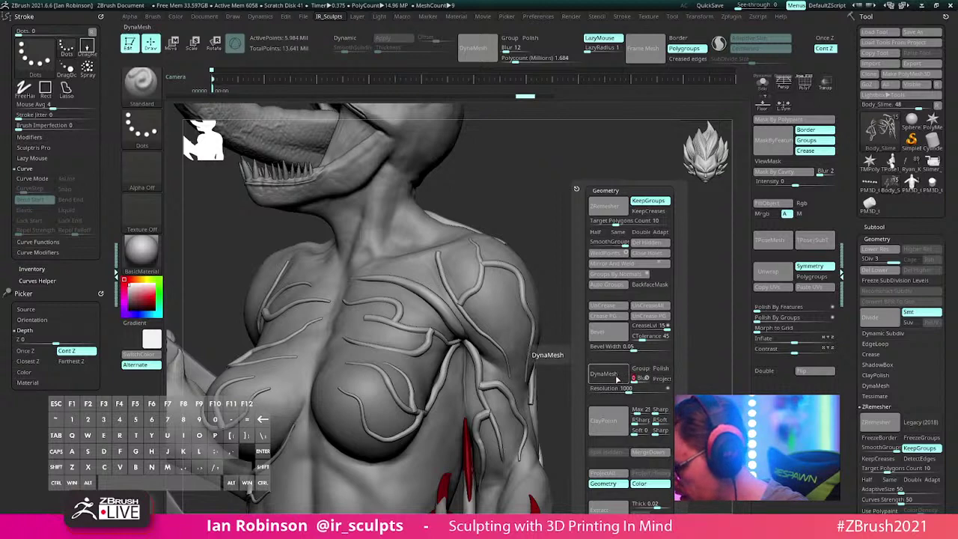
Step: Apply DynaMesh to the vein mesh at resolution 1000
click(616, 381)
click(589, 397)
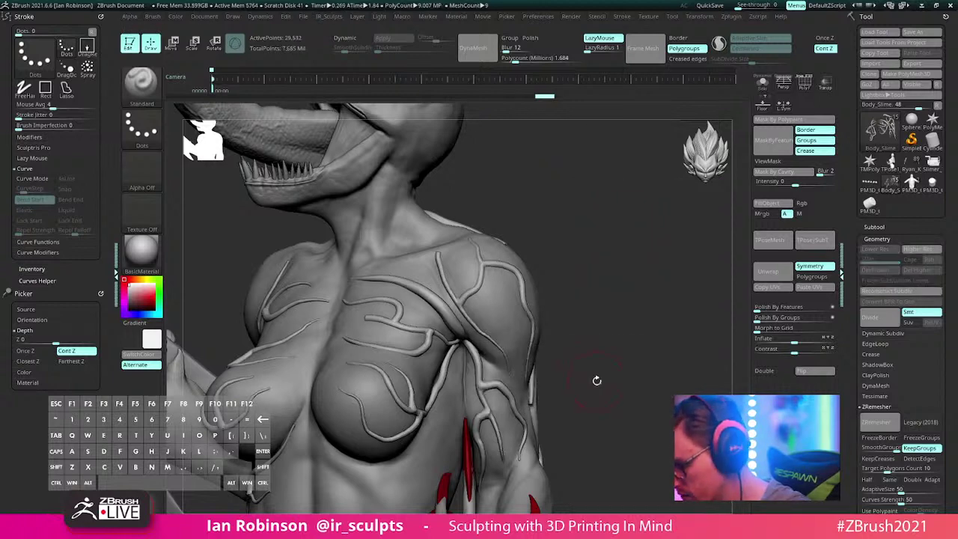
Step: Examine the remeshed veins over the shoulder and chest from several angles
alt+drag(598, 374, 473, 297)
drag(568, 230, 528, 258)
key(s)
drag(365, 378, 354, 378)
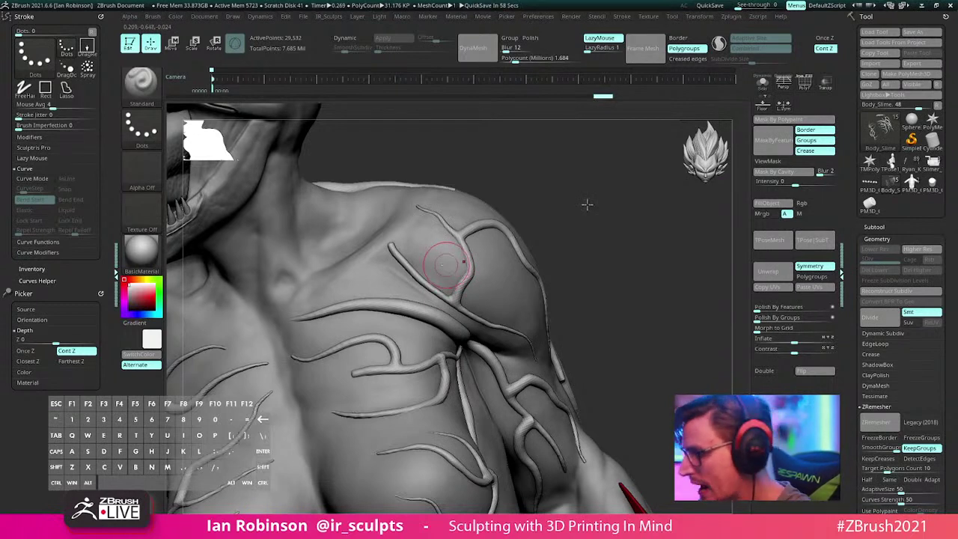
mouse_move(587, 204)
mouse_down()
mouse_move(599, 222)
mouse_move(588, 215)
mouse_move(604, 207)
mouse_up()
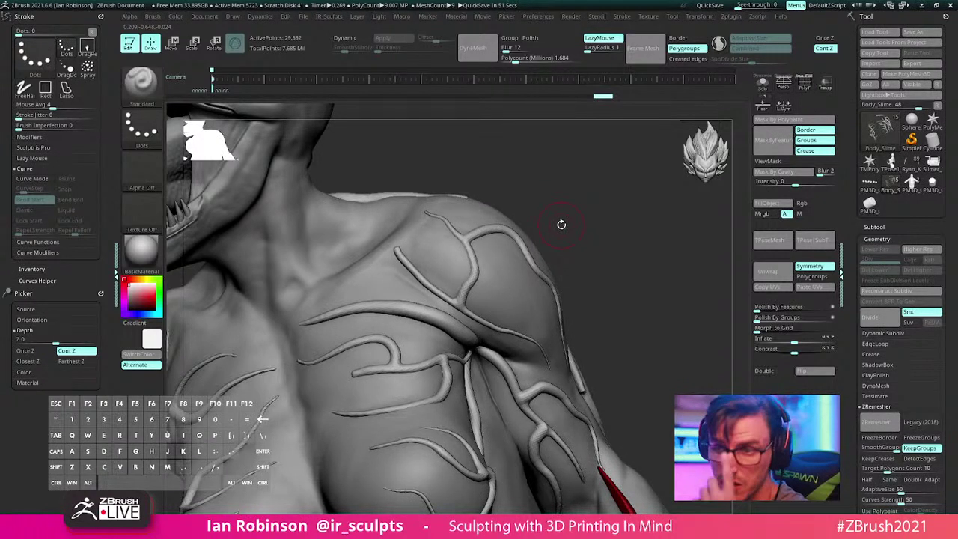
drag(577, 232, 572, 244)
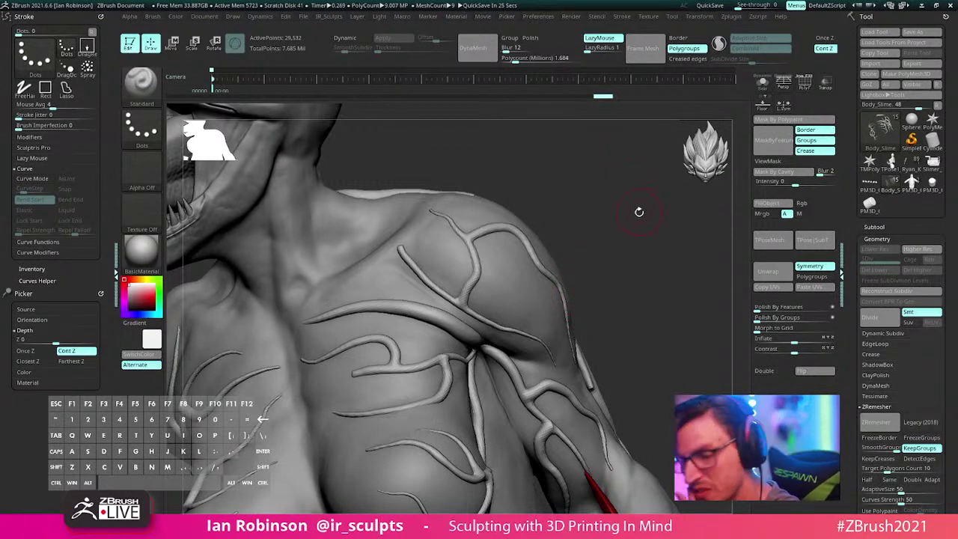
drag(630, 227, 624, 236)
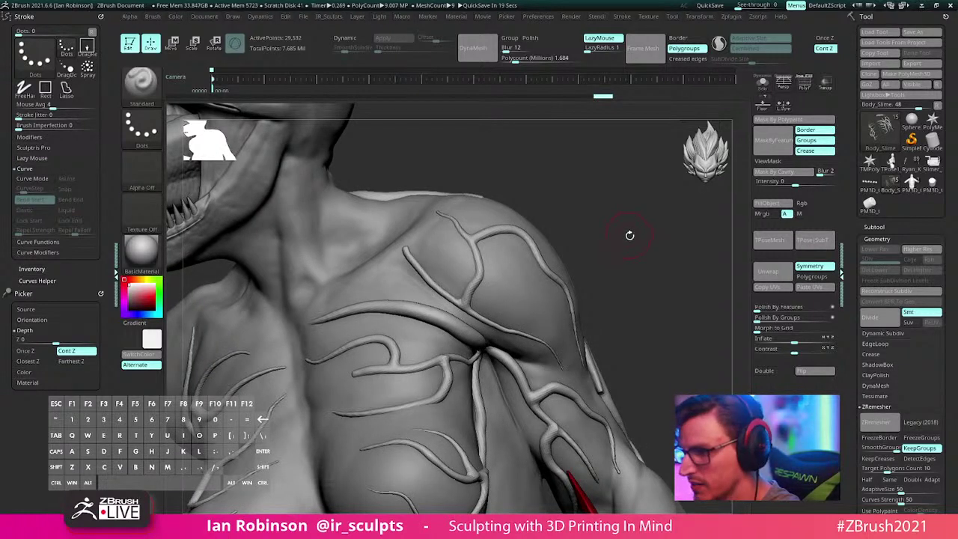
mouse_move(630, 235)
mouse_down()
mouse_move(620, 242)
mouse_move(629, 236)
mouse_up()
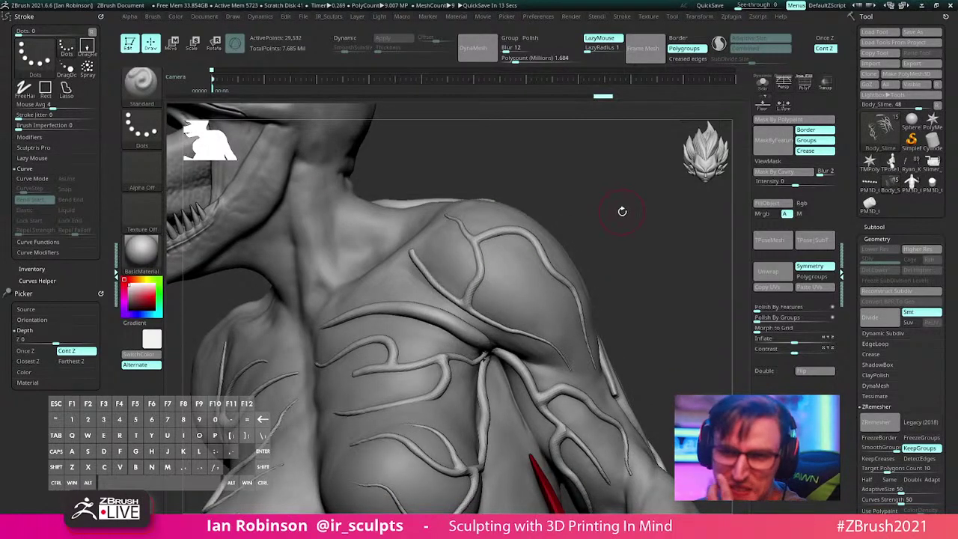
drag(598, 189, 609, 194)
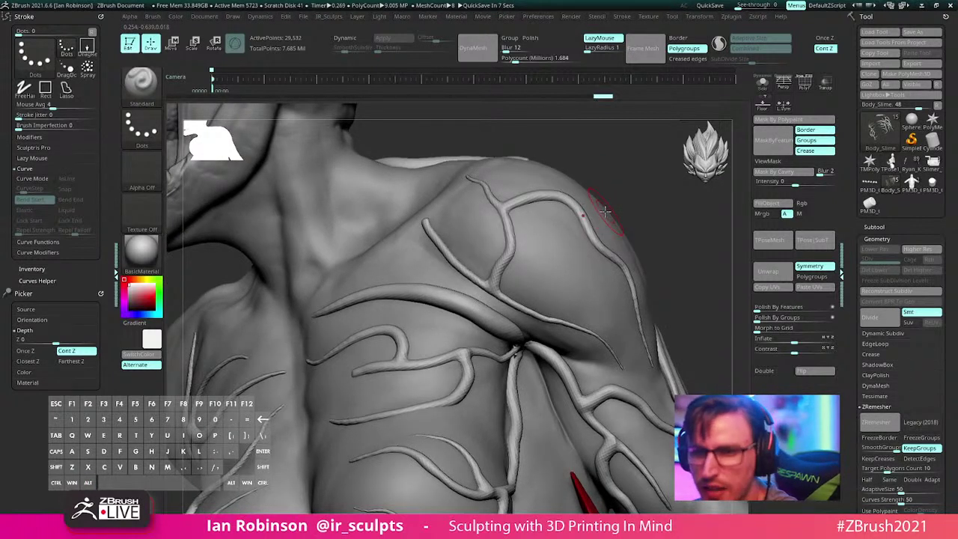
Step: Smooth the vein junction beside the armpit, using a smaller brush size for the tight gap
drag(631, 194, 625, 200)
shift+drag(514, 348, 519, 350)
mouse_move(673, 222)
mouse_down()
mouse_move(652, 202)
mouse_move(630, 220)
mouse_move(630, 258)
mouse_up()
key(s)
drag(522, 348, 508, 348)
right_drag(506, 358, 499, 400)
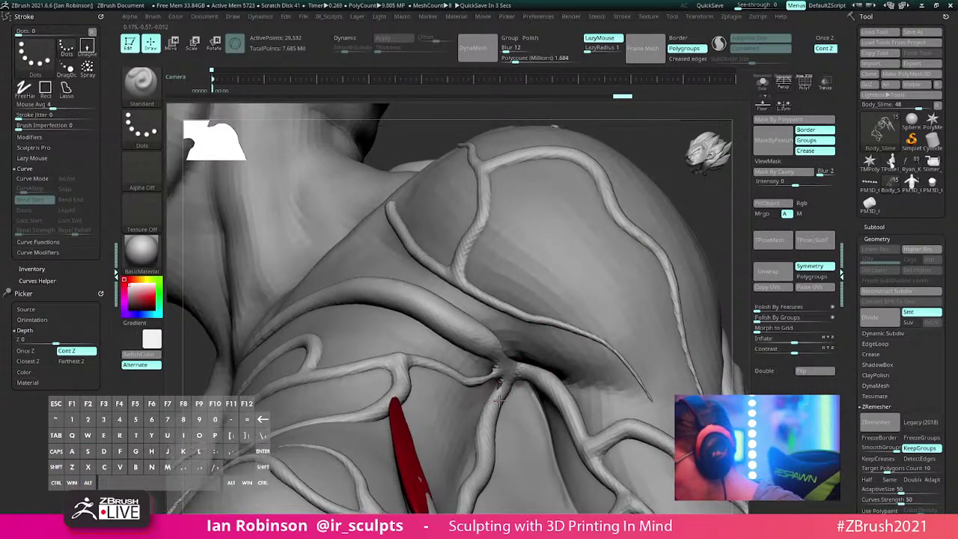
drag(497, 400, 499, 380)
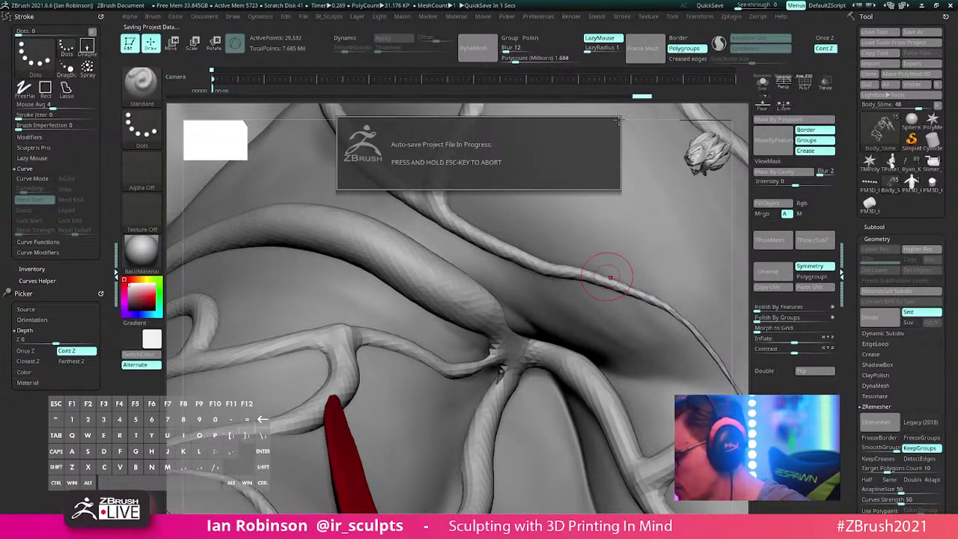
Step: Try to close the holes in the vein mesh around the armpit junction
key(2)
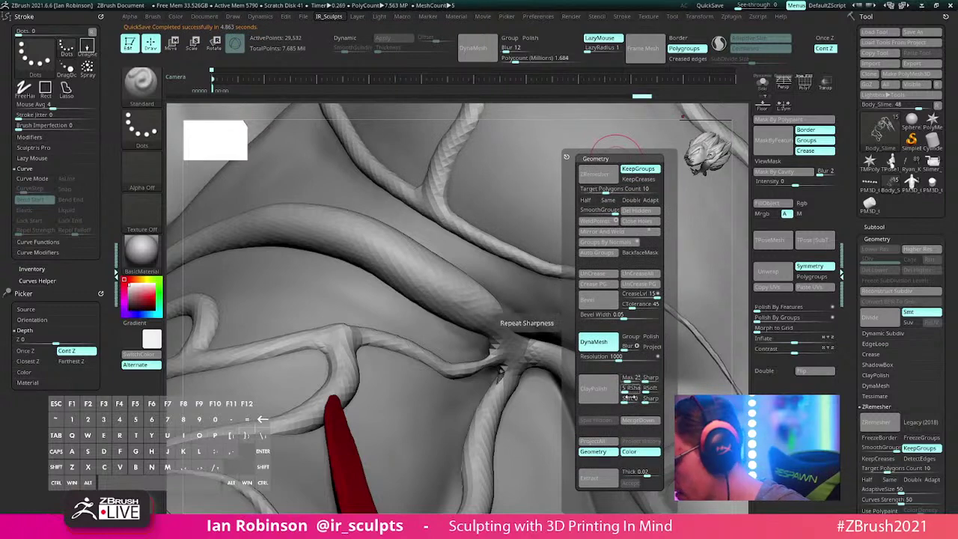
click(637, 225)
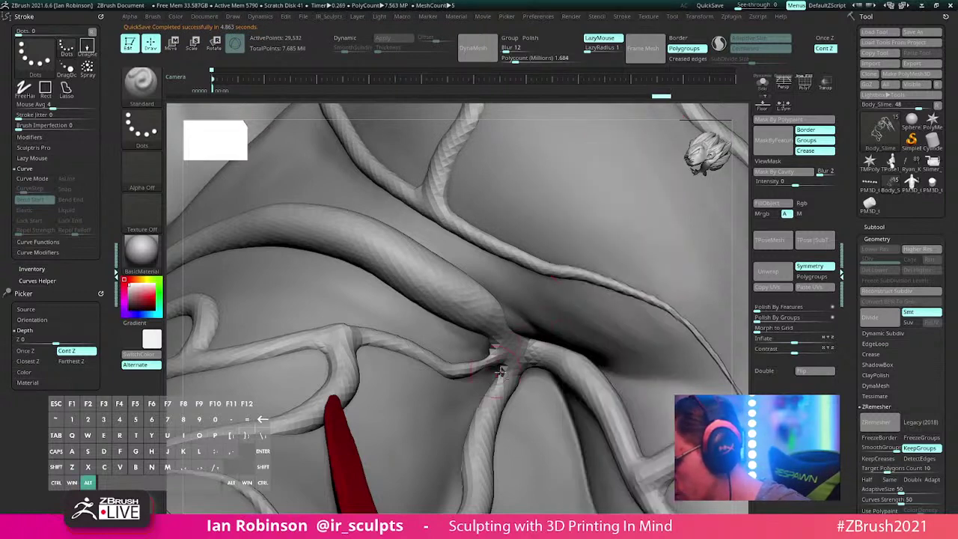
mouse_move(503, 366)
alt+right_down()
mouse_move(504, 336)
mouse_move(503, 349)
alt+right_up()
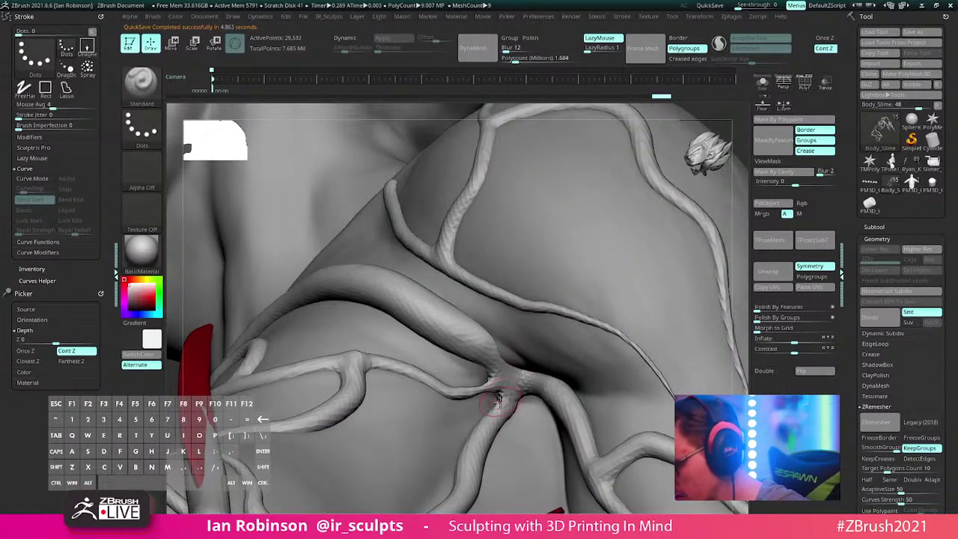
Step: Inflate the vein junction beside the armpit with the Inflat brush to fill the gap between the branches
key(b)
key(i)
key(n)
key(s)
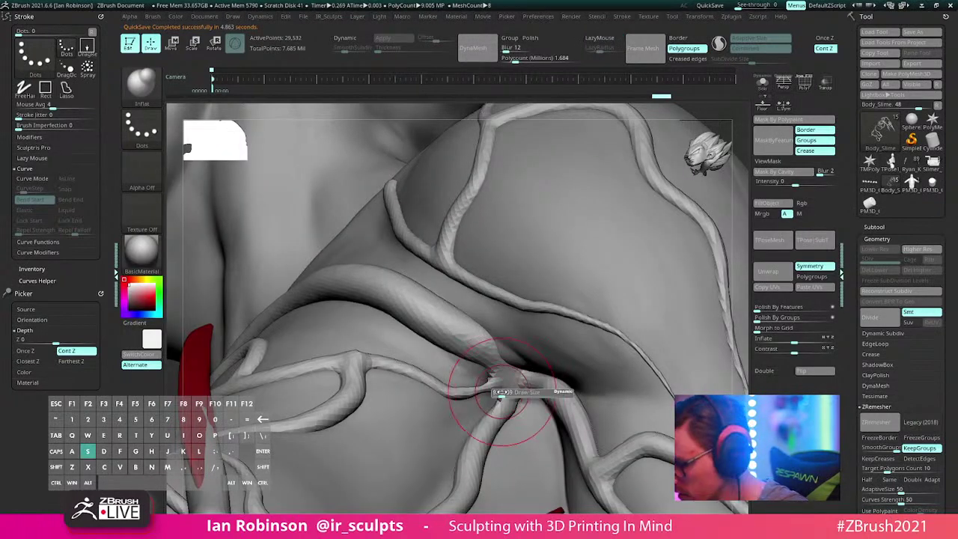
click(497, 396)
click(494, 400)
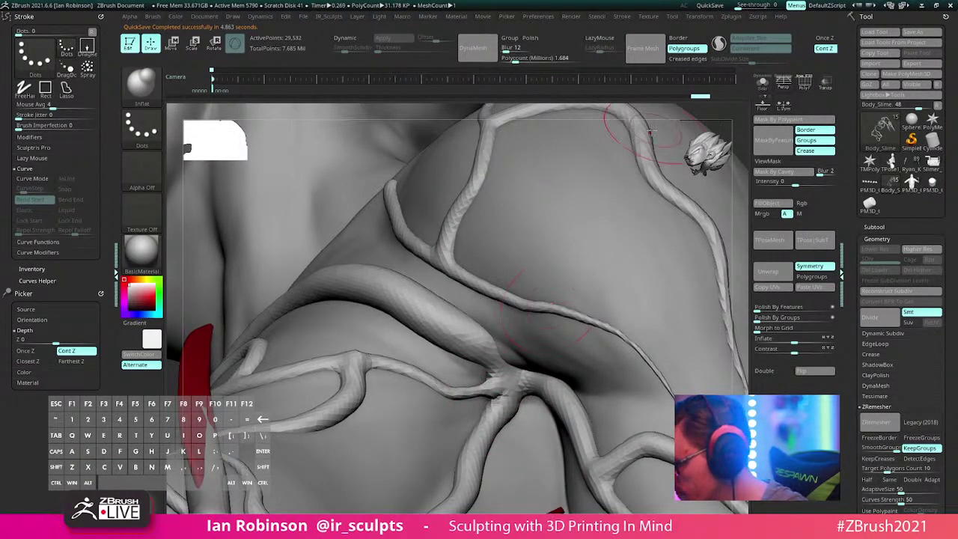
right_drag(539, 329, 528, 322)
mouse_move(562, 224)
alt+right_down()
mouse_move(539, 246)
mouse_move(633, 199)
mouse_move(636, 184)
mouse_move(628, 211)
alt+right_up()
key(b)
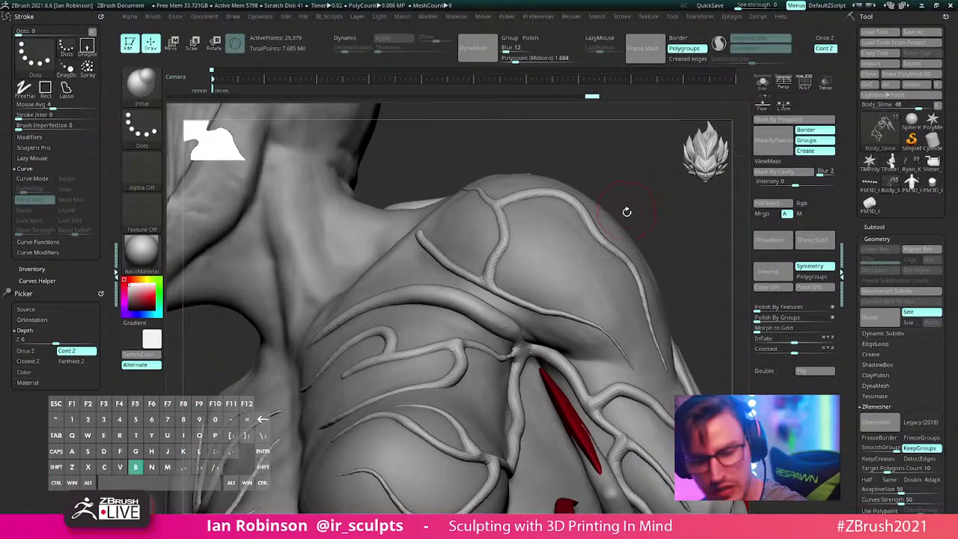
key(i)
key(n)
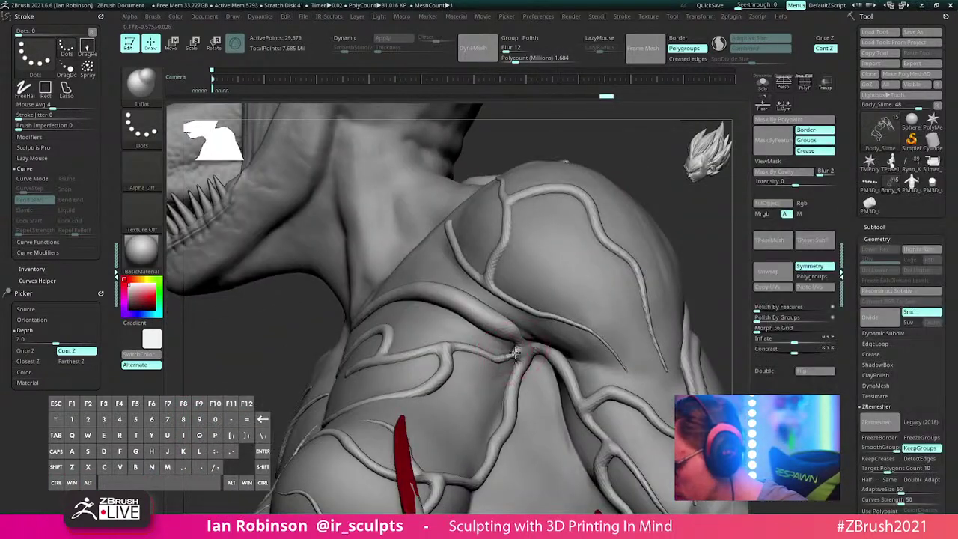
Step: Measure the thickness of the shoulder vein just below its fork with a transpose line
mouse_move(637, 165)
alt+right_down()
mouse_move(591, 165)
mouse_move(588, 217)
alt+right_up()
key(w)
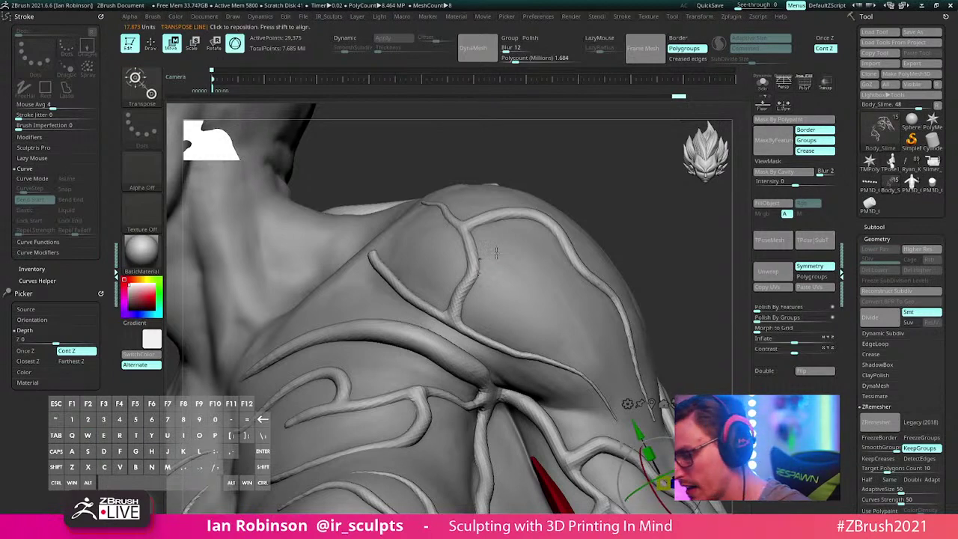
key(q)
alt+right_drag(506, 238, 391, 122)
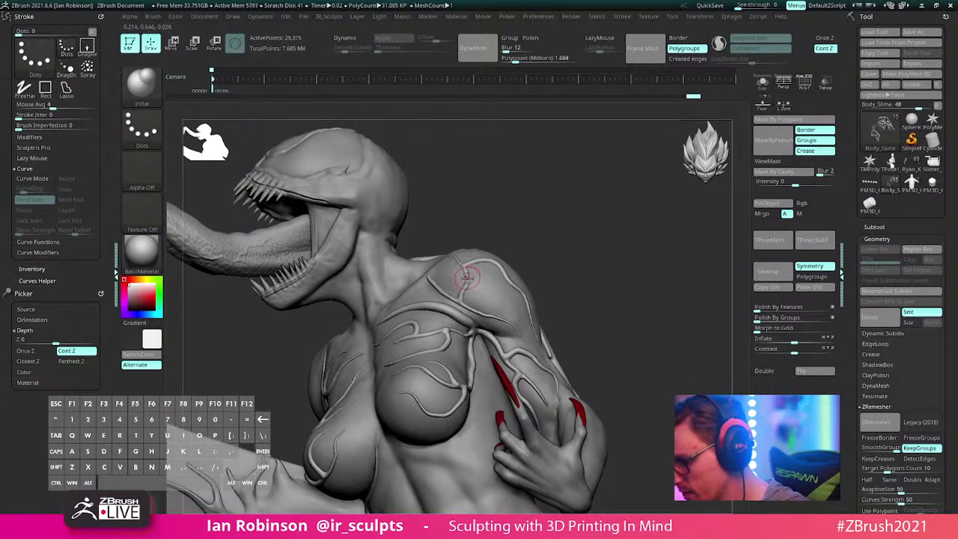
key(w)
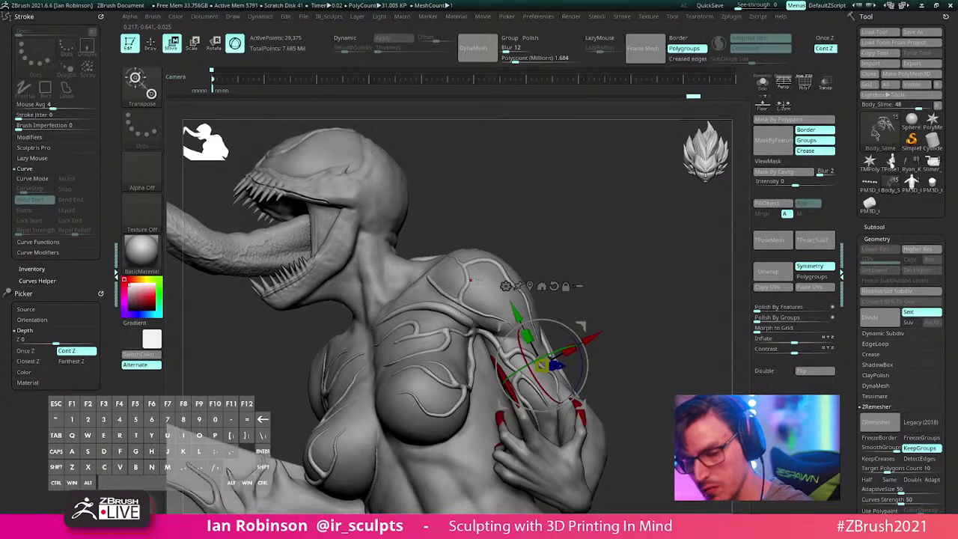
key(y)
mouse_move(471, 273)
alt+right_down()
mouse_move(461, 301)
mouse_move(476, 335)
alt+right_up()
click(461, 301)
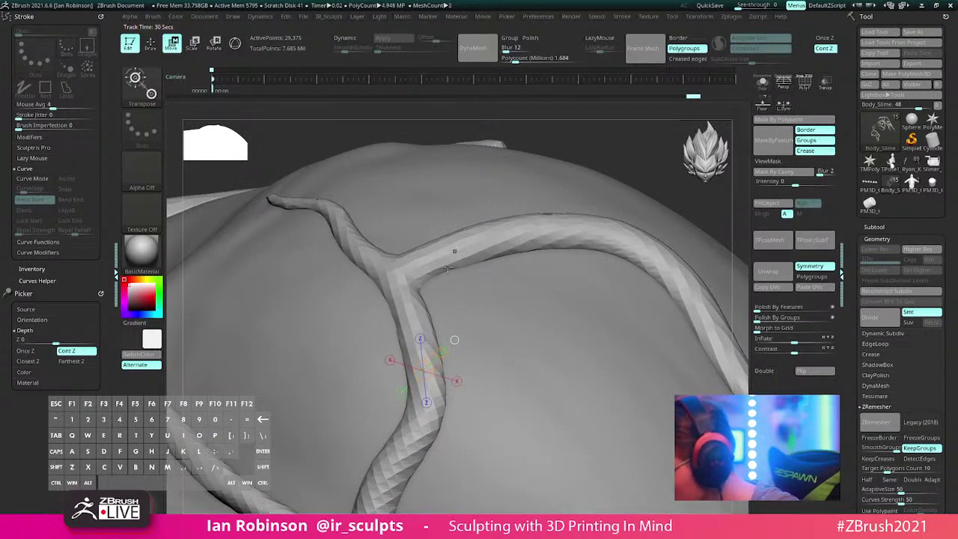
mouse_move(397, 324)
mouse_down()
mouse_move(417, 339)
mouse_move(449, 311)
mouse_up()
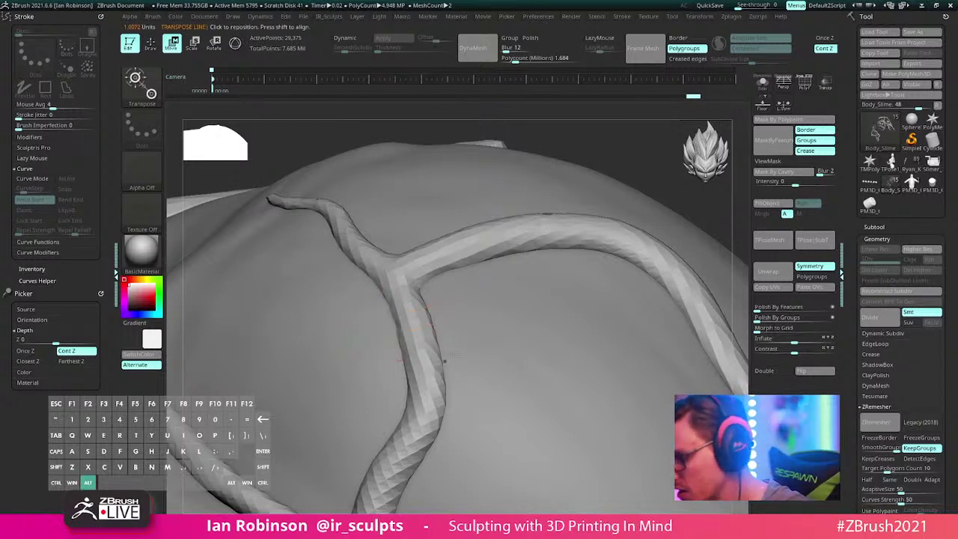
alt+drag(644, 144, 582, 154)
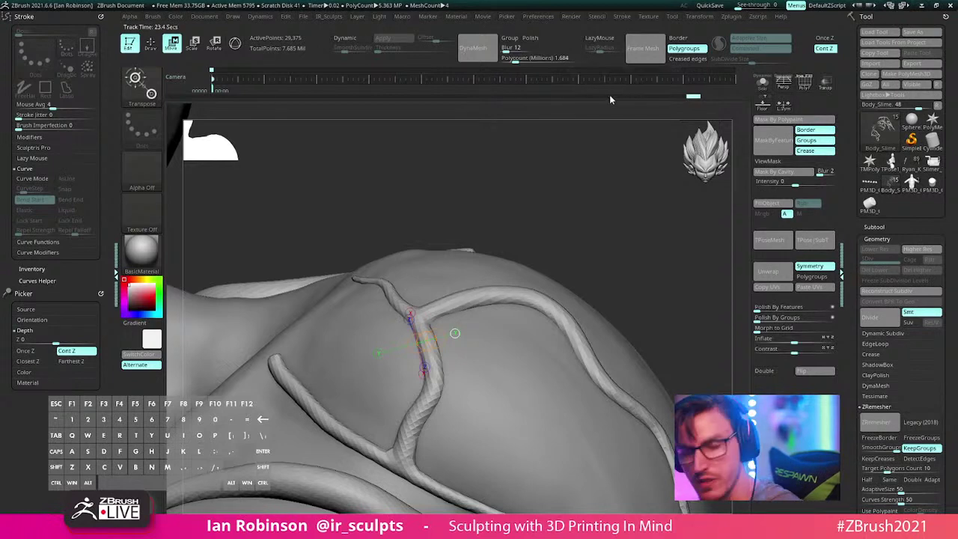
drag(583, 176, 558, 278)
drag(377, 385, 376, 371)
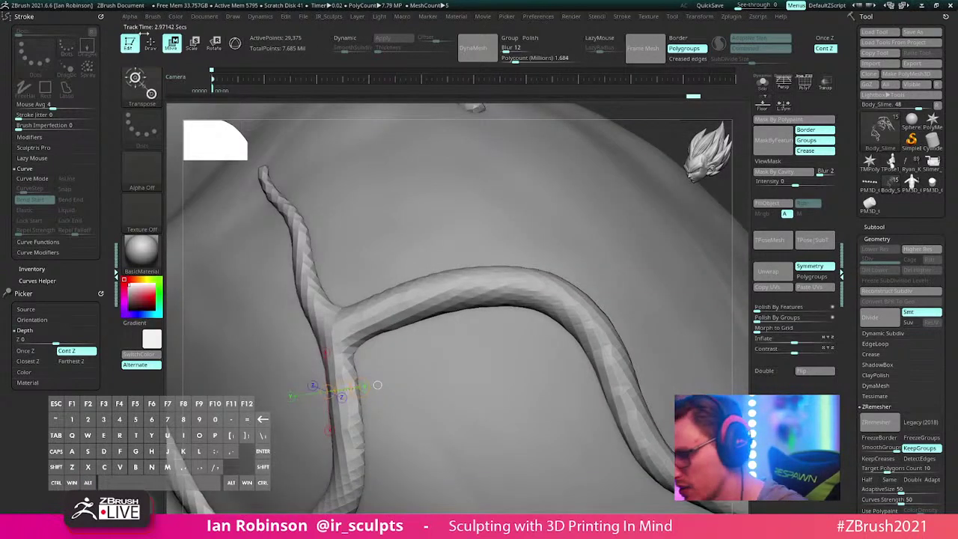
Step: Measure the thickness of the curved vein branch over the shoulder and return to drawing mode
mouse_move(567, 283)
mouse_down()
mouse_move(575, 314)
mouse_move(555, 318)
mouse_up()
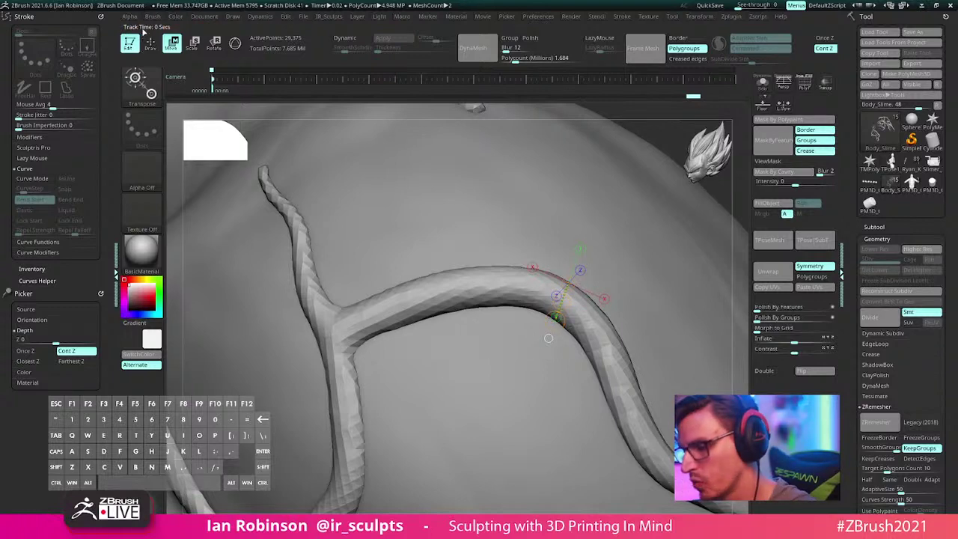
alt+click(569, 282)
alt+right_drag(569, 282, 630, 207)
key(y)
alt+click(552, 183)
alt+click(540, 183)
key(q)
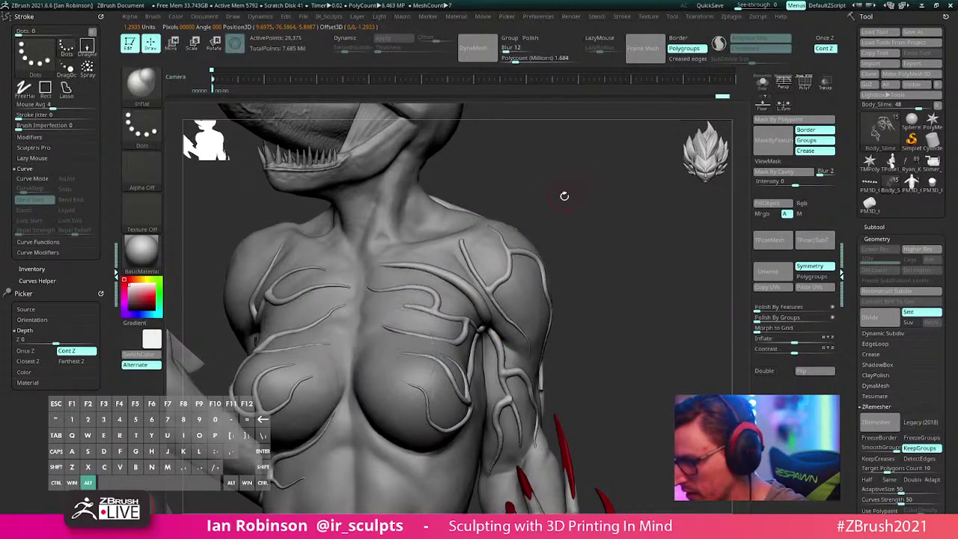
Step: Thicken the thin tip of the lower forked vein on the character's right breast with the Inflat brush
alt+right_drag(564, 197, 606, 203)
mouse_move(426, 300)
right_down()
mouse_move(348, 289)
mouse_move(395, 334)
mouse_move(428, 330)
right_up()
mouse_move(299, 300)
alt+right_down()
mouse_move(378, 292)
mouse_move(379, 340)
mouse_move(361, 319)
alt+right_up()
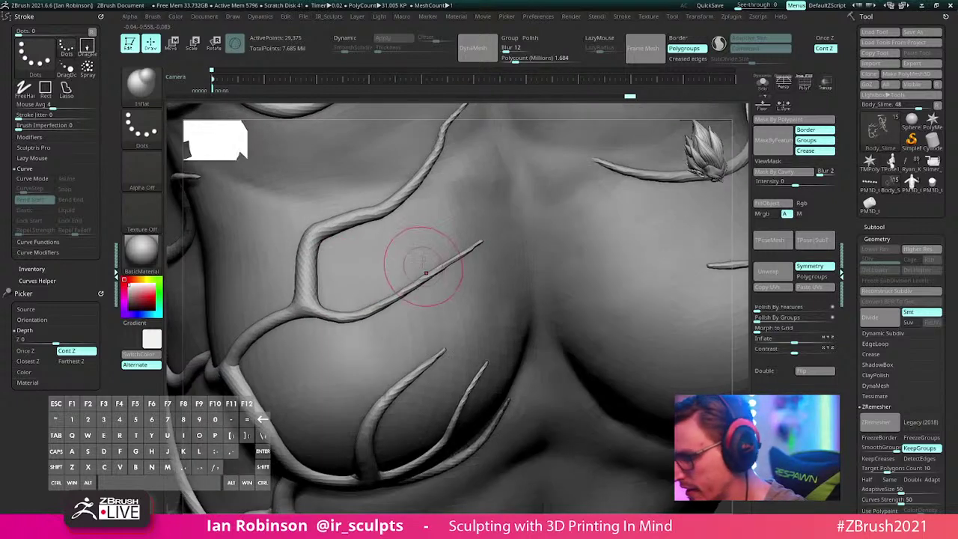
key(b)
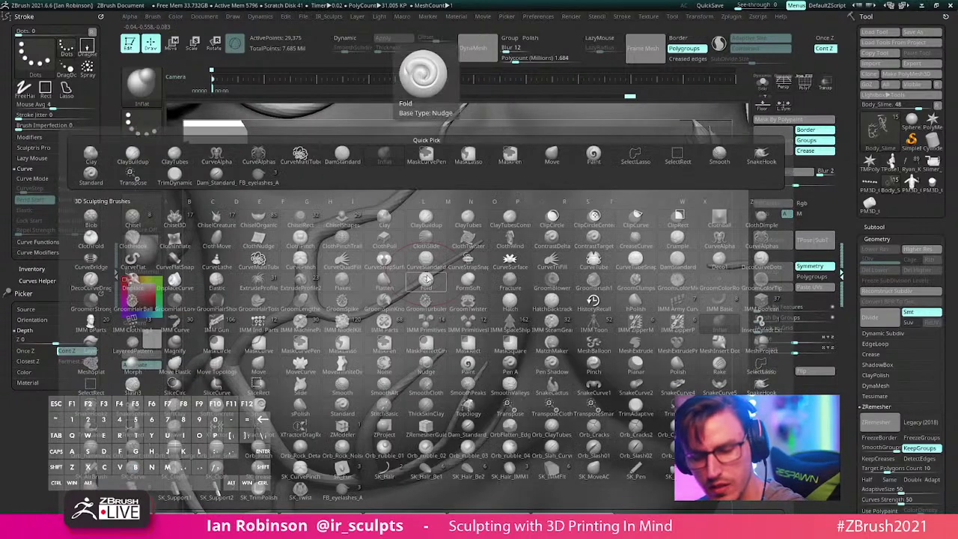
click(425, 279)
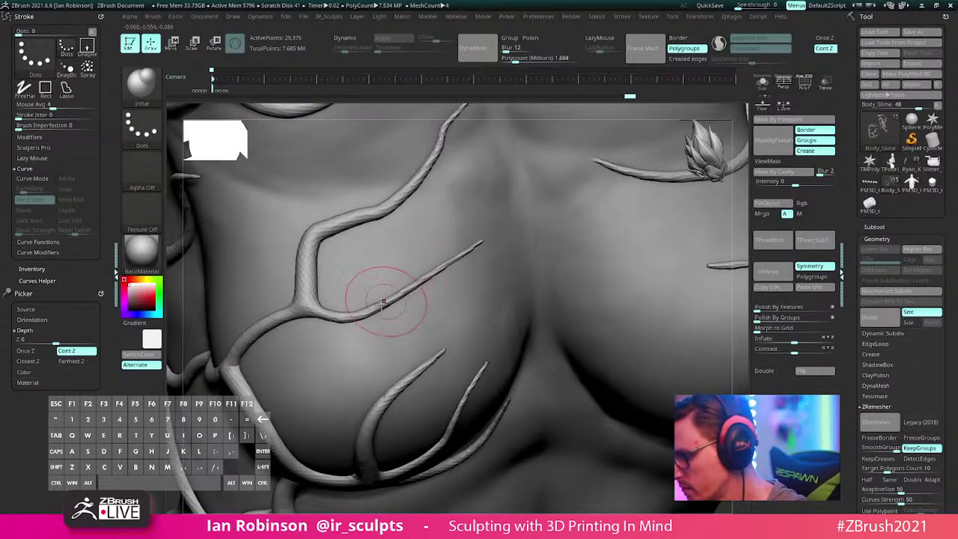
drag(481, 244, 443, 267)
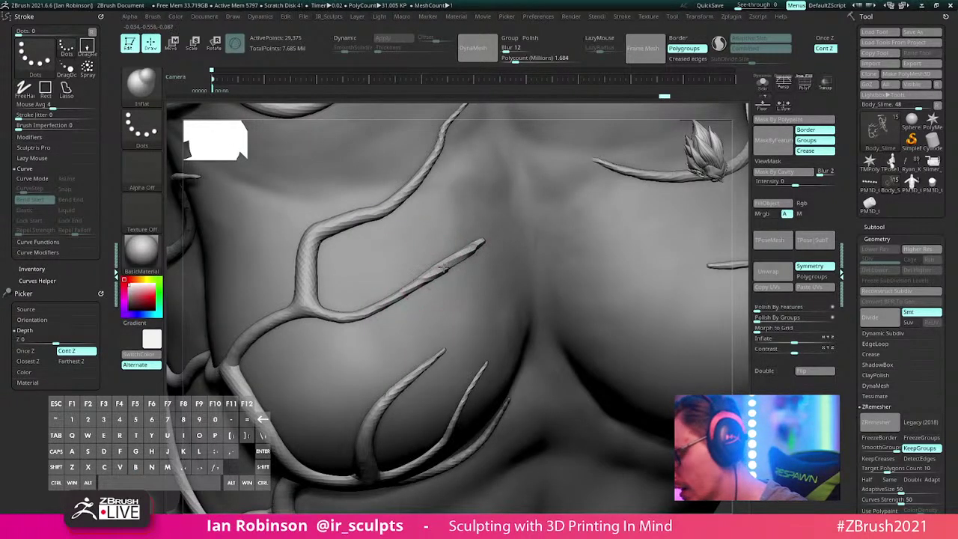
Step: Inflate the inner tips of both forked vein branches on the character's right breast and adjust the brush size
alt+right_drag(472, 252, 468, 314)
alt+drag(621, 266, 618, 321)
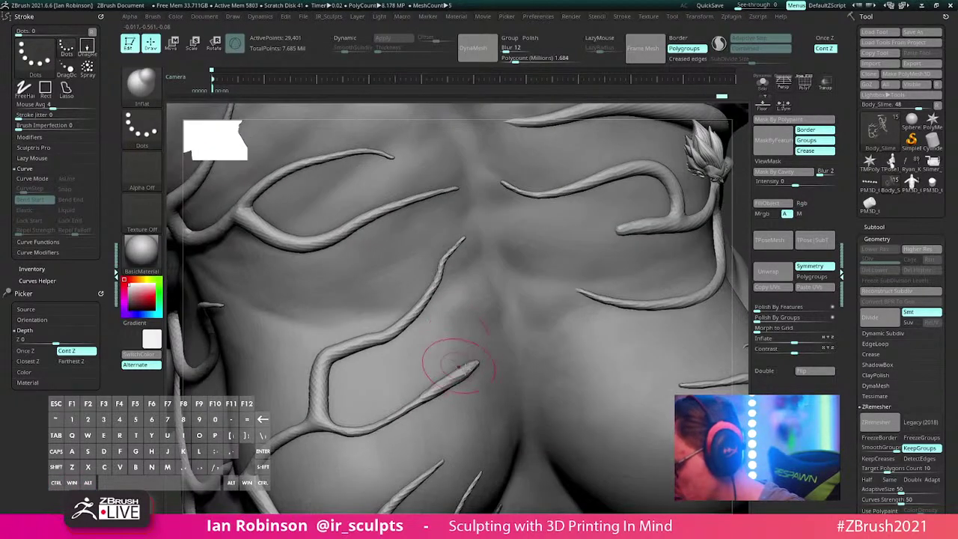
drag(453, 369, 475, 366)
mouse_move(460, 242)
mouse_down()
mouse_move(453, 259)
mouse_move(464, 241)
mouse_up()
mouse_move(488, 250)
alt+right_down()
mouse_move(540, 276)
mouse_move(456, 302)
mouse_move(467, 304)
mouse_move(452, 314)
mouse_move(458, 342)
alt+right_up()
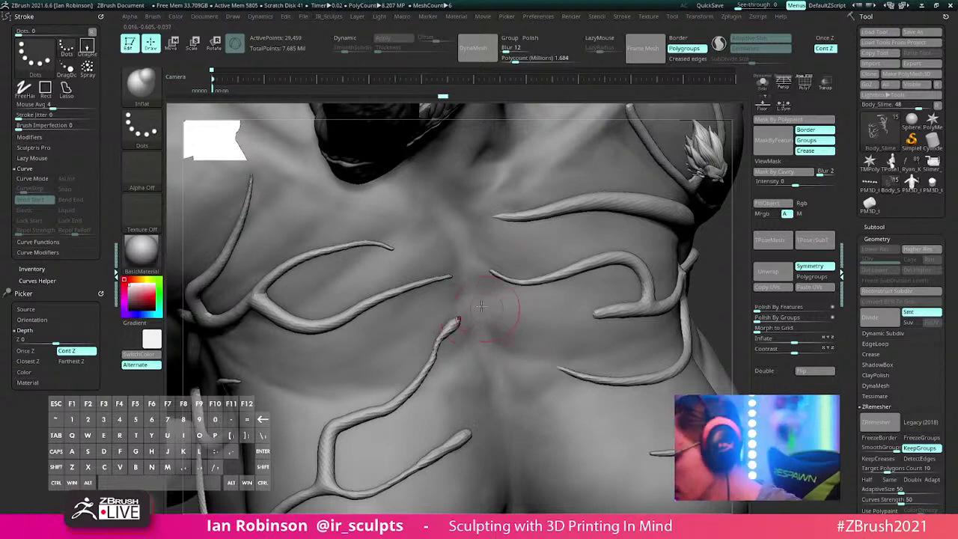
mouse_move(481, 302)
alt+right_down()
mouse_move(473, 280)
mouse_move(476, 303)
alt+right_up()
key(s)
drag(476, 303, 473, 306)
mouse_move(472, 306)
alt+right_down()
mouse_move(467, 347)
mouse_move(450, 346)
alt+right_up()
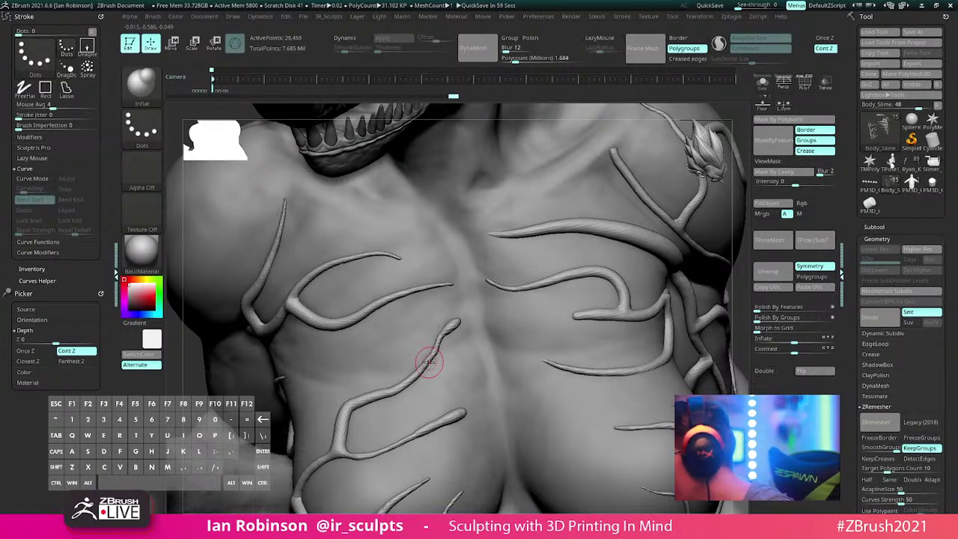
Step: Save the sculpture to disk as a tool file
click(916, 33)
key(Return)
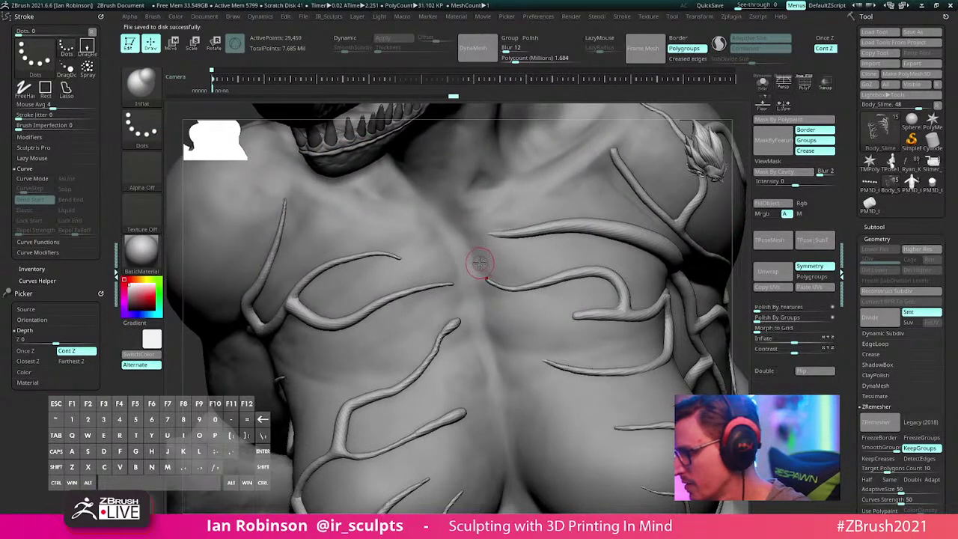
Step: Flip the normals of the vein mesh
alt+right_drag(536, 268, 569, 267)
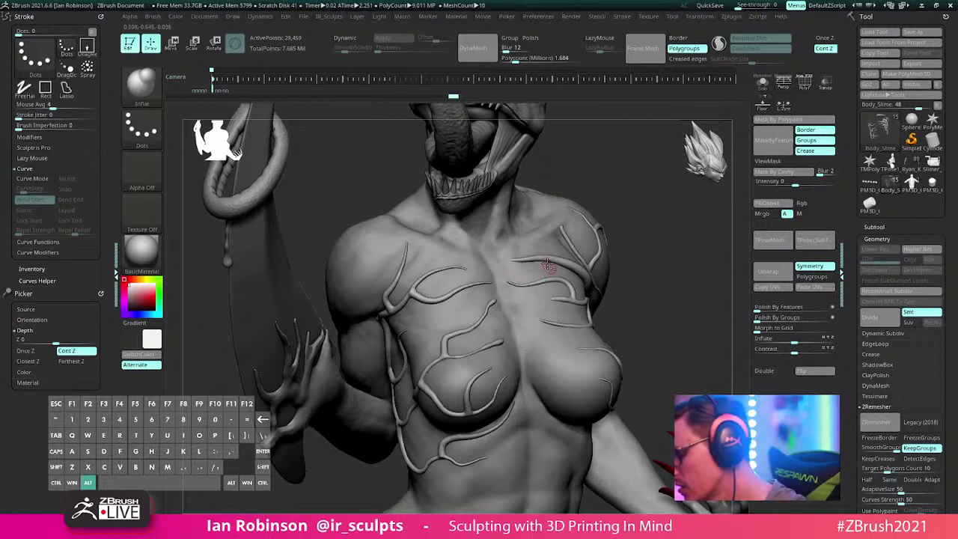
alt+right_drag(547, 268, 606, 202)
right_click(620, 206)
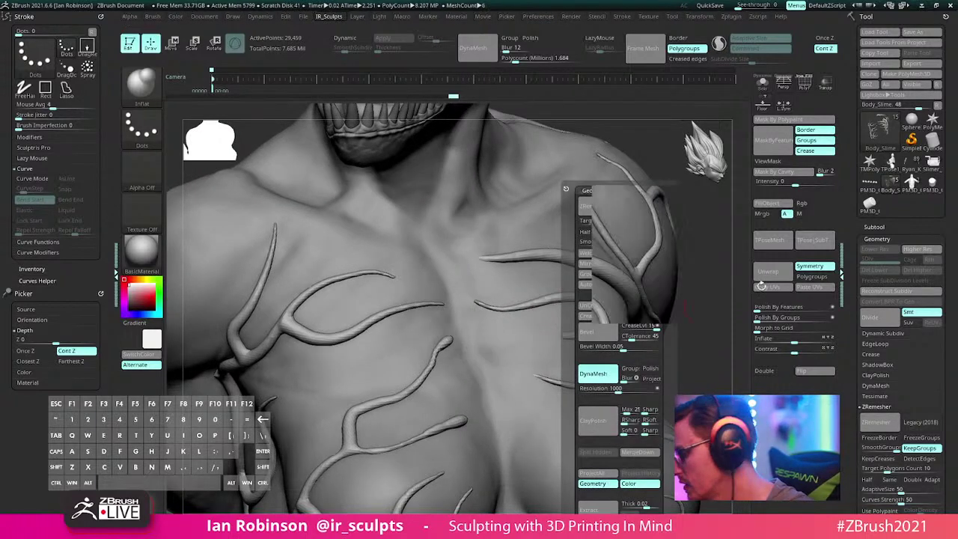
drag(954, 229, 954, 55)
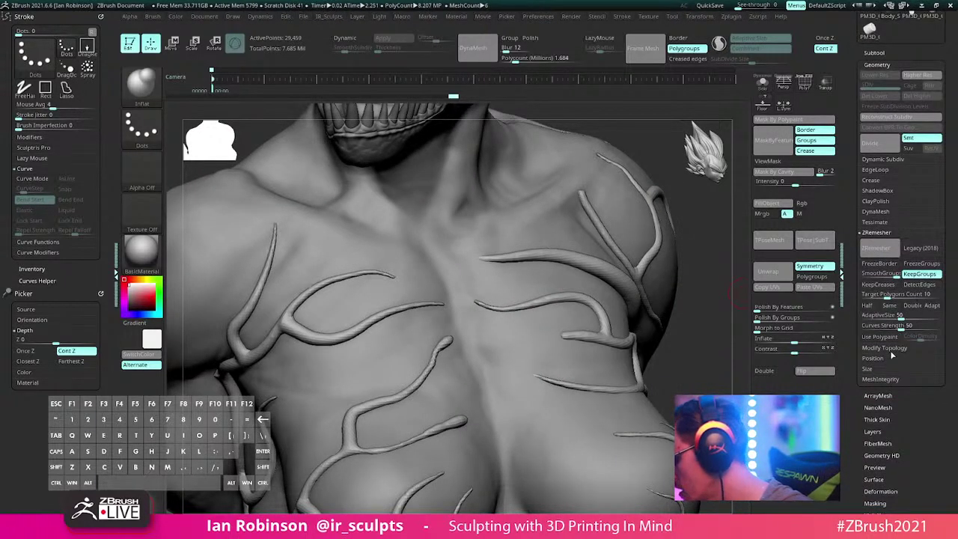
click(889, 347)
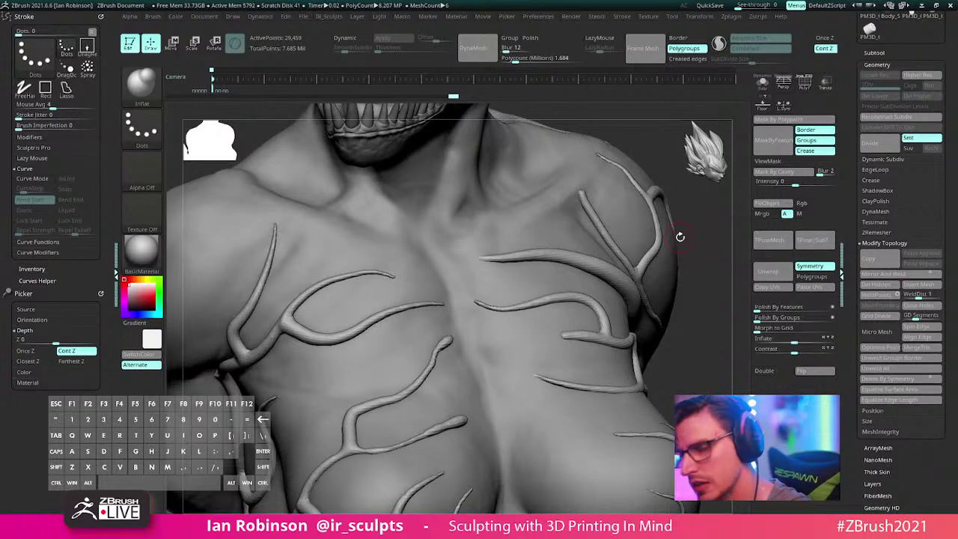
alt+drag(703, 261, 652, 241)
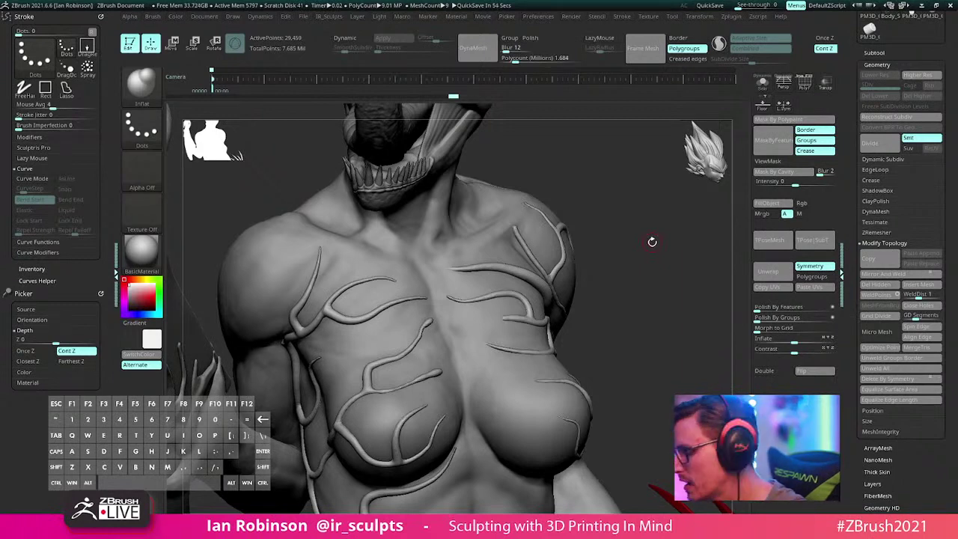
drag(639, 229, 628, 223)
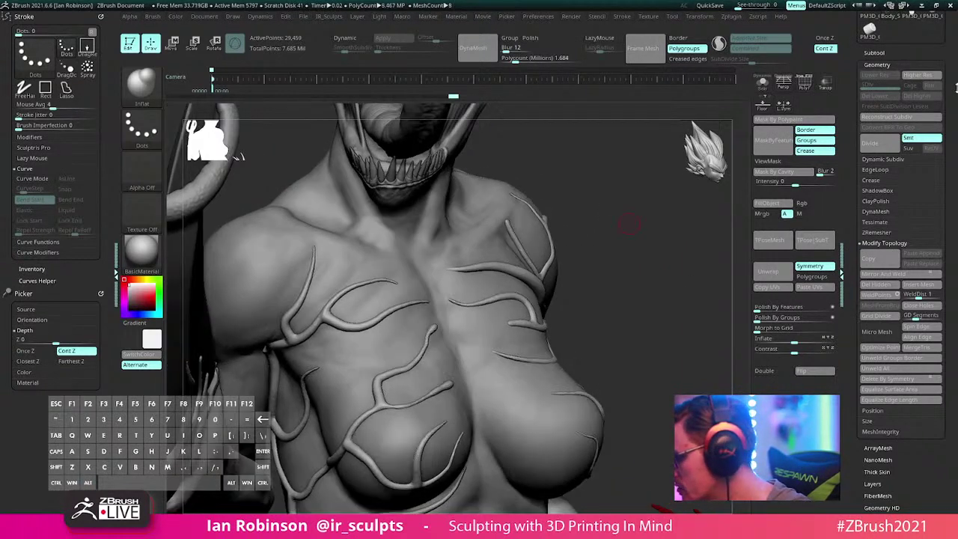
drag(921, 319, 916, 141)
drag(907, 440, 899, 302)
click(890, 370)
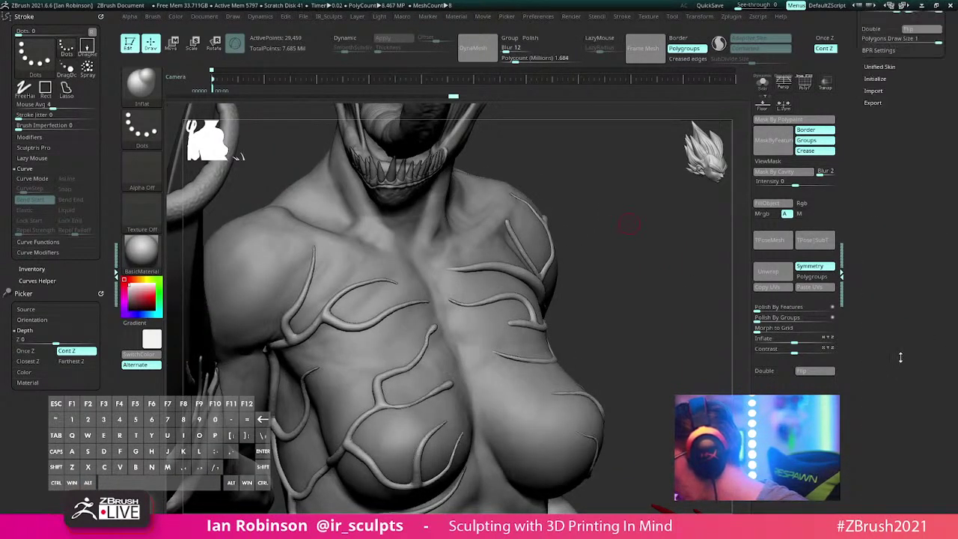
scroll(897, 303, up, 5)
click(907, 297)
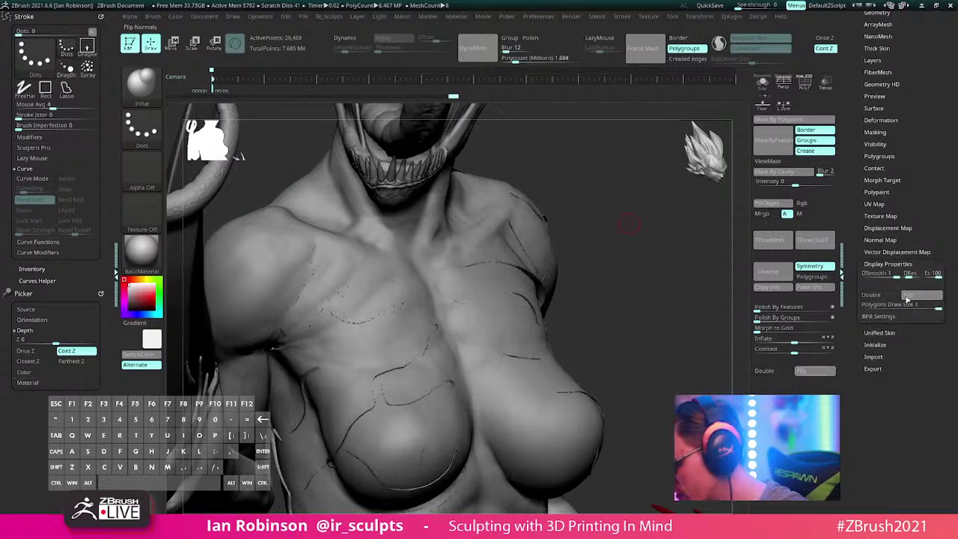
Step: Isolate the vein mesh, view it from several sides and flip its normals again
click(762, 83)
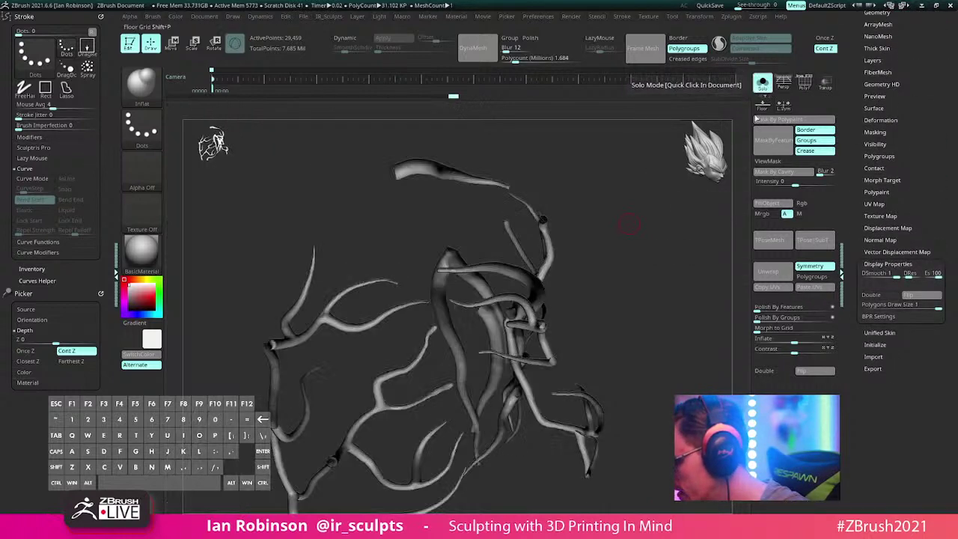
drag(648, 251, 614, 190)
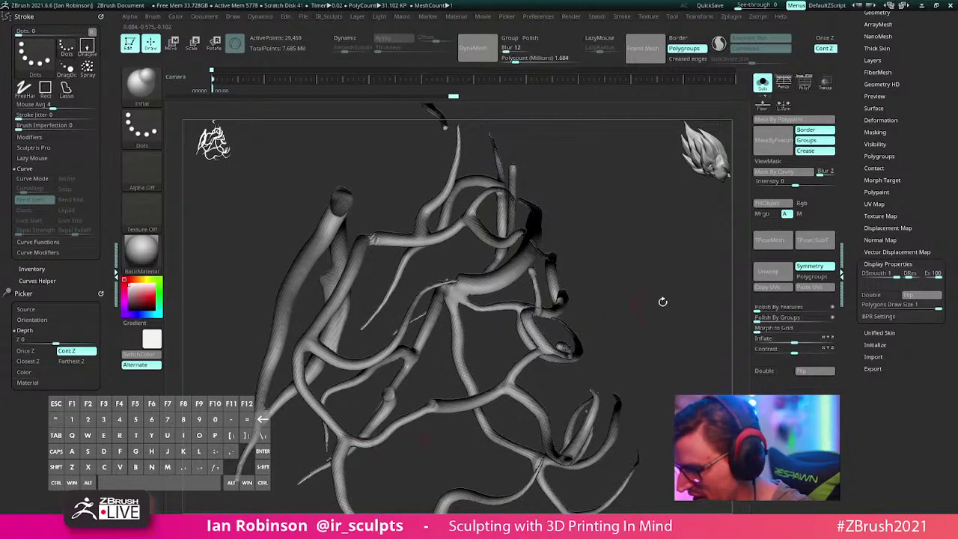
drag(662, 302, 468, 364)
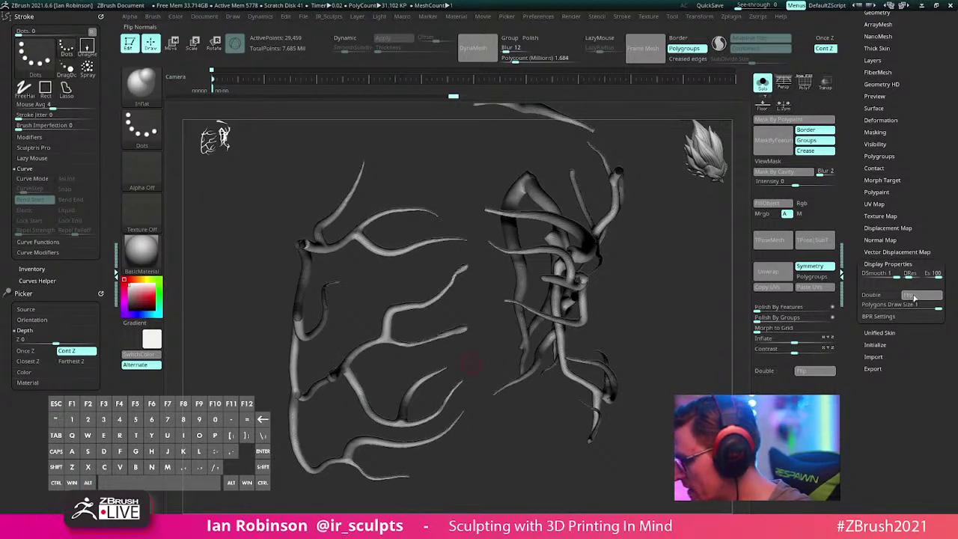
click(914, 297)
Step: Check the isolated veins from the character's left side and display the whole sculpture again
mouse_move(674, 277)
alt+mouse_down()
mouse_move(659, 244)
mouse_move(682, 252)
alt+mouse_up()
mouse_move(709, 222)
alt+mouse_down()
mouse_move(603, 258)
mouse_move(621, 238)
alt+mouse_up()
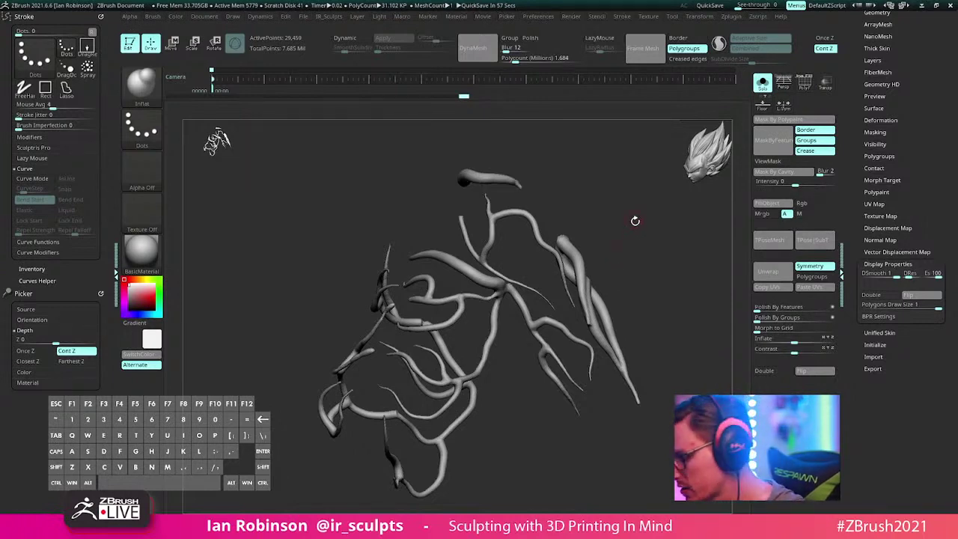
drag(635, 220, 779, 118)
click(763, 83)
Step: Enlarge the Inflat brush, thicken the inner tip of the long upper vein on the character's left chest, and re-DynaMesh the veins
alt+drag(652, 194, 568, 301)
right_drag(568, 301, 483, 283)
key(s)
drag(483, 282, 509, 278)
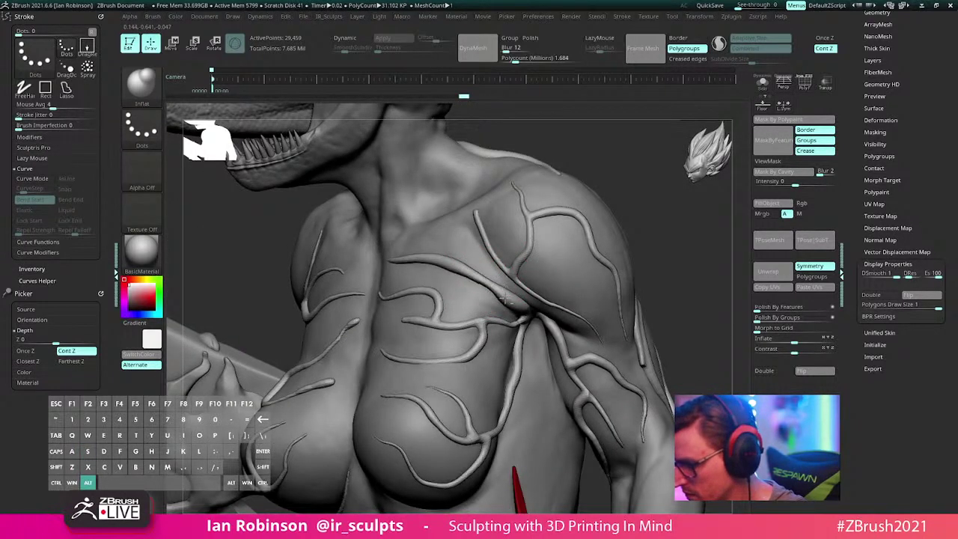
mouse_move(526, 284)
right_down()
mouse_move(516, 299)
mouse_move(416, 254)
right_up()
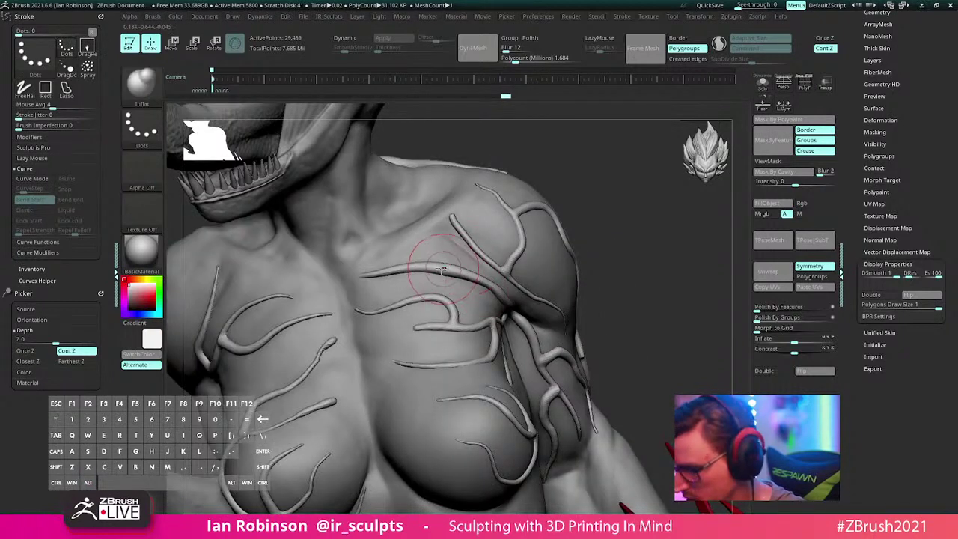
alt+right_drag(473, 278, 479, 262)
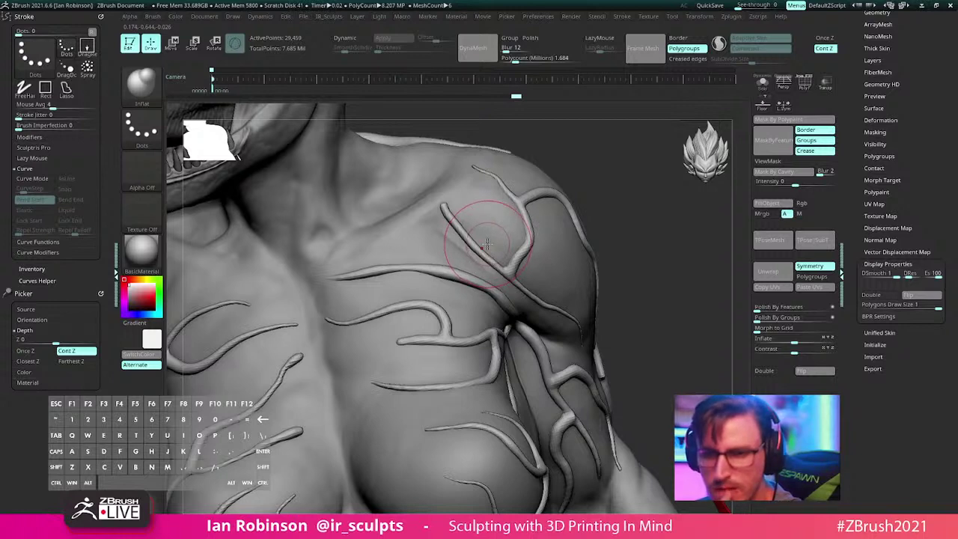
right_drag(487, 223, 488, 256)
right_drag(374, 256, 352, 254)
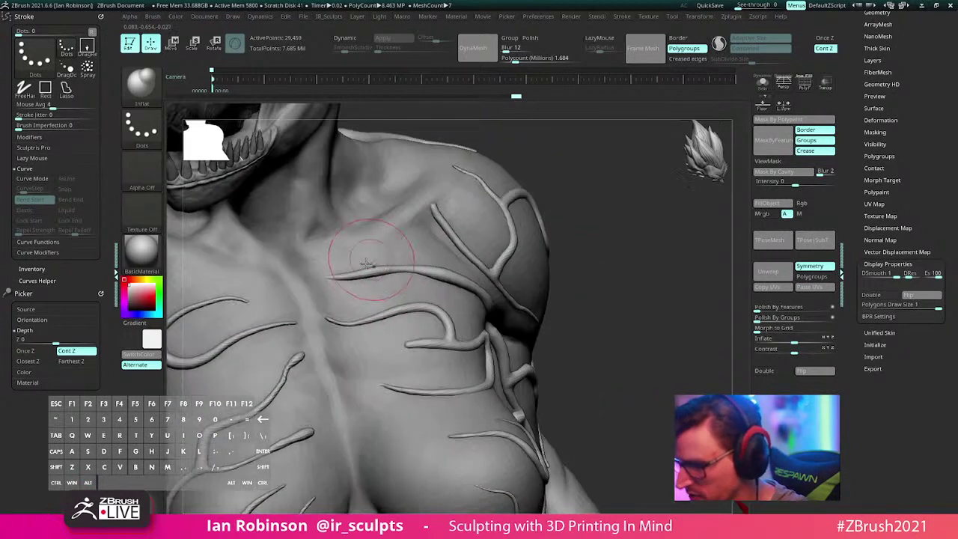
drag(347, 270, 326, 275)
ctrl+drag(568, 182, 597, 214)
alt+drag(384, 269, 419, 270)
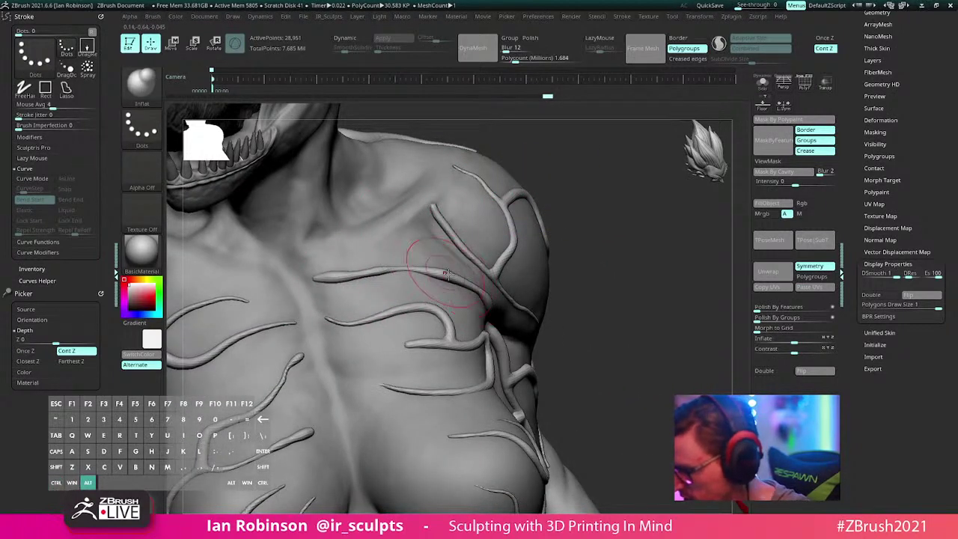
Step: Show the DynaMesh settings in the vein mesh's geometry options
mouse_move(534, 275)
right_down()
mouse_move(498, 307)
mouse_move(540, 321)
right_up()
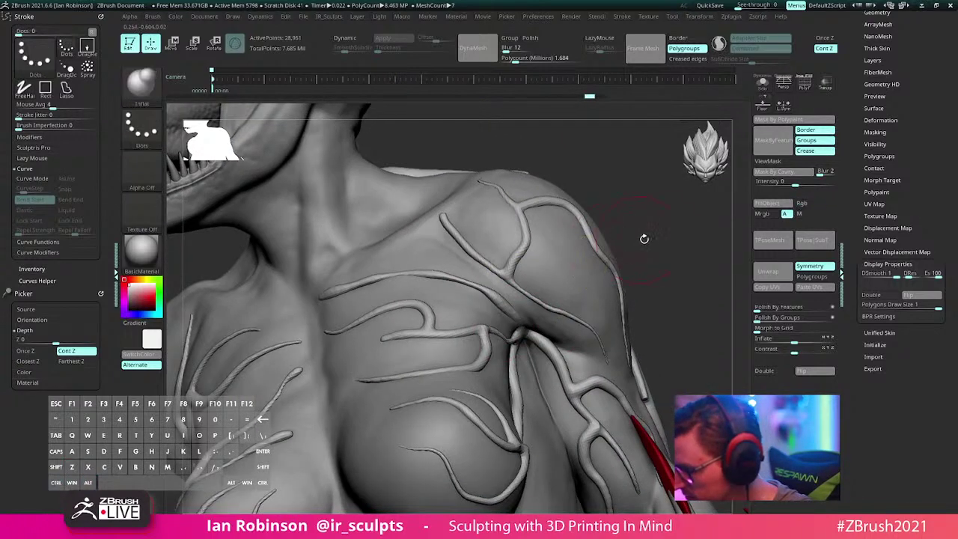
mouse_move(628, 239)
right_down()
mouse_move(637, 228)
mouse_move(623, 207)
mouse_move(648, 221)
right_up()
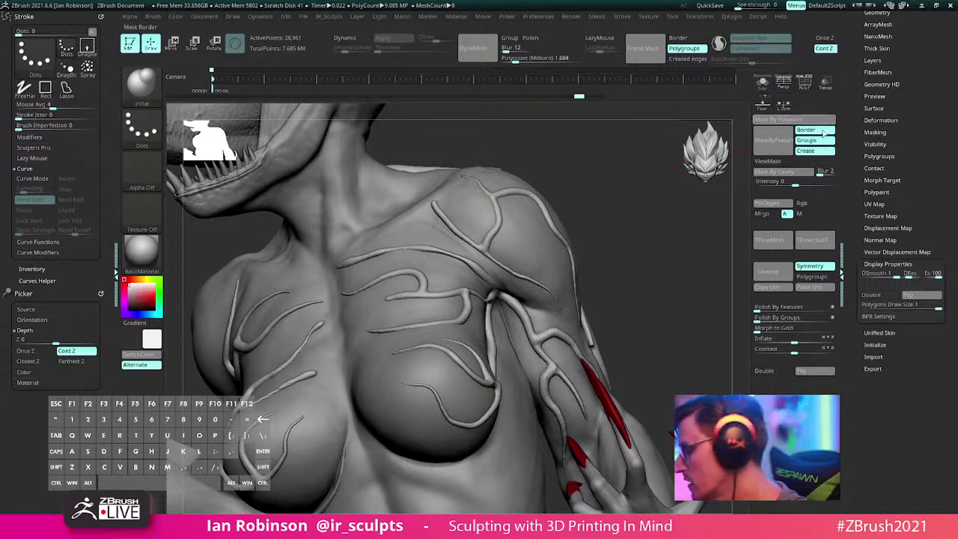
scroll(922, 107, up, 3)
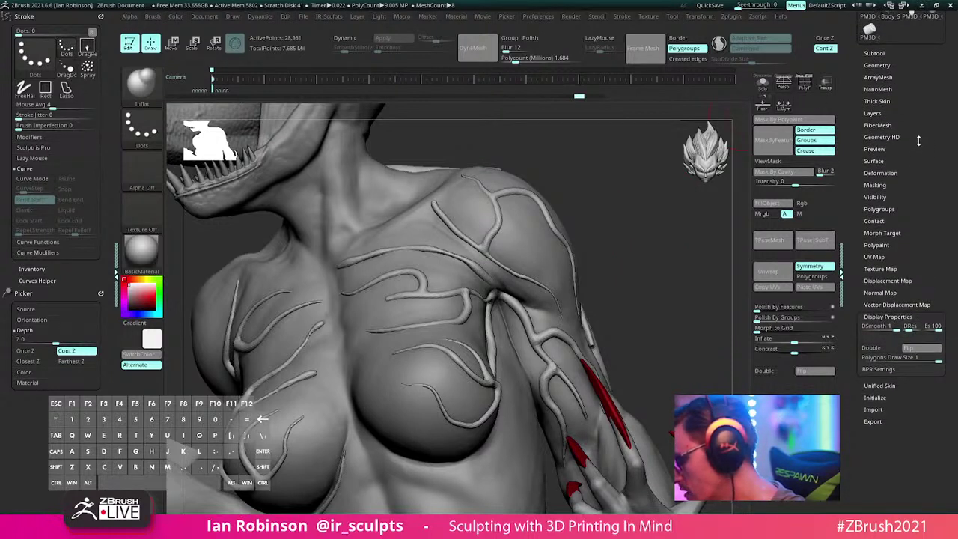
drag(918, 140, 918, 140)
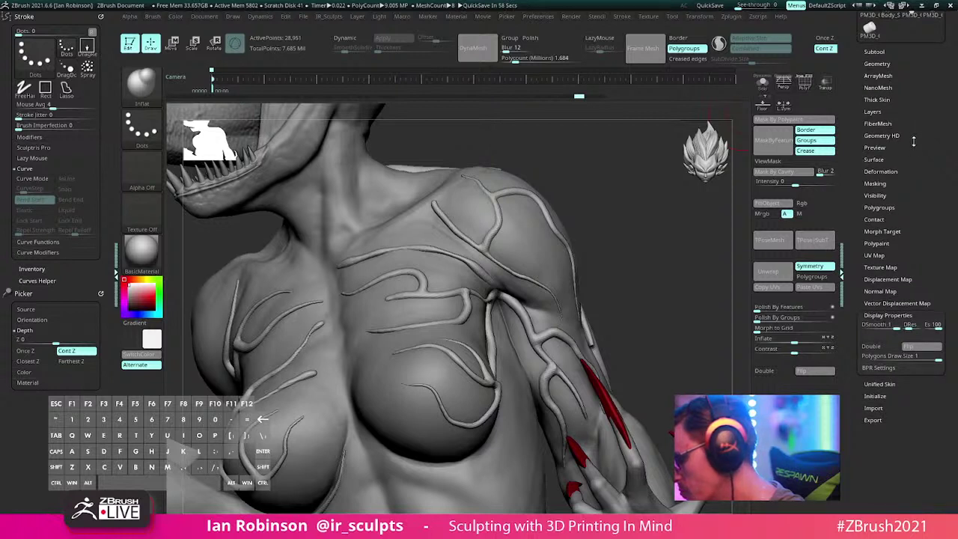
drag(894, 63, 894, 59)
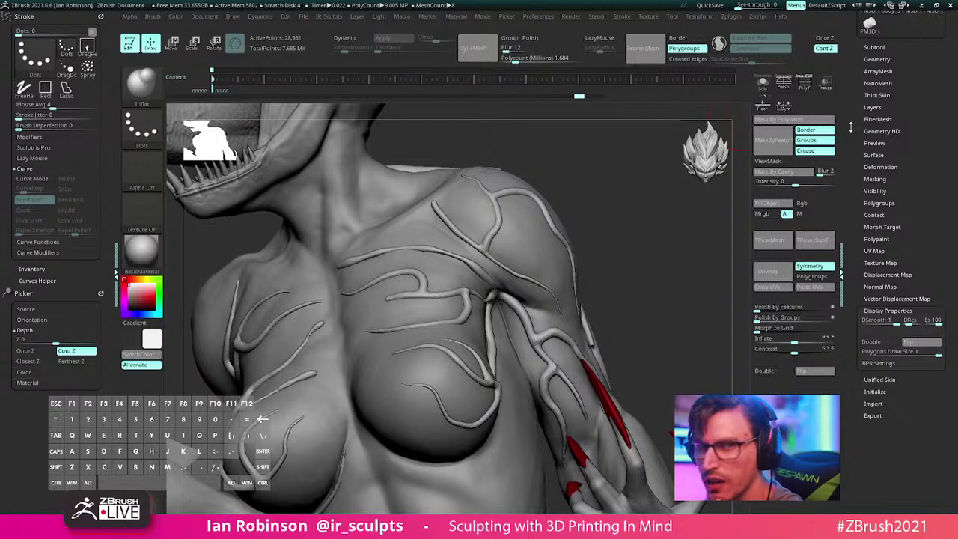
click(877, 59)
click(886, 236)
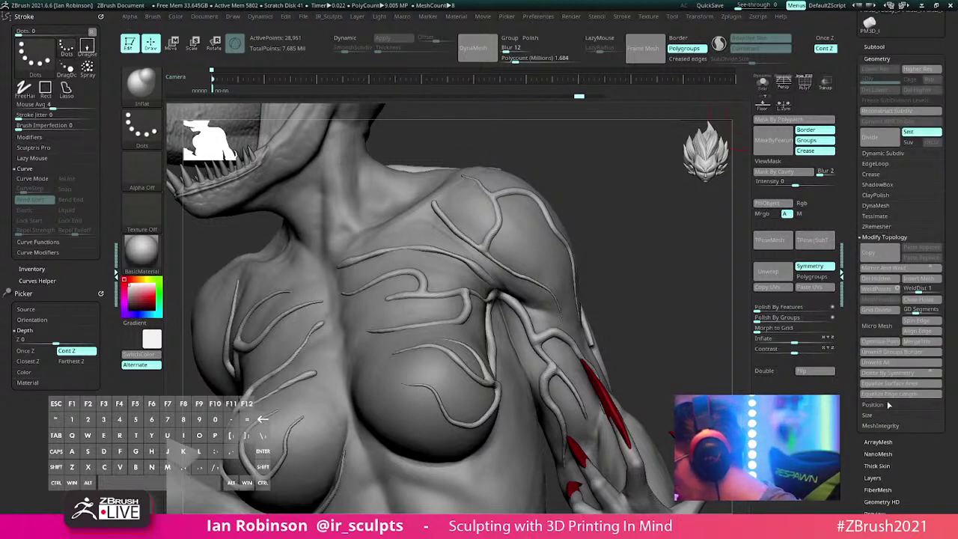
click(886, 236)
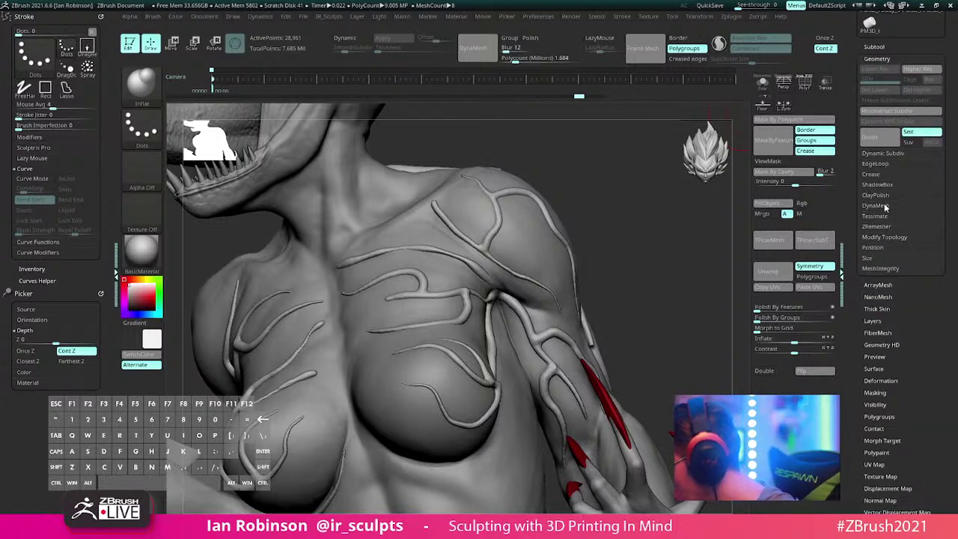
click(883, 206)
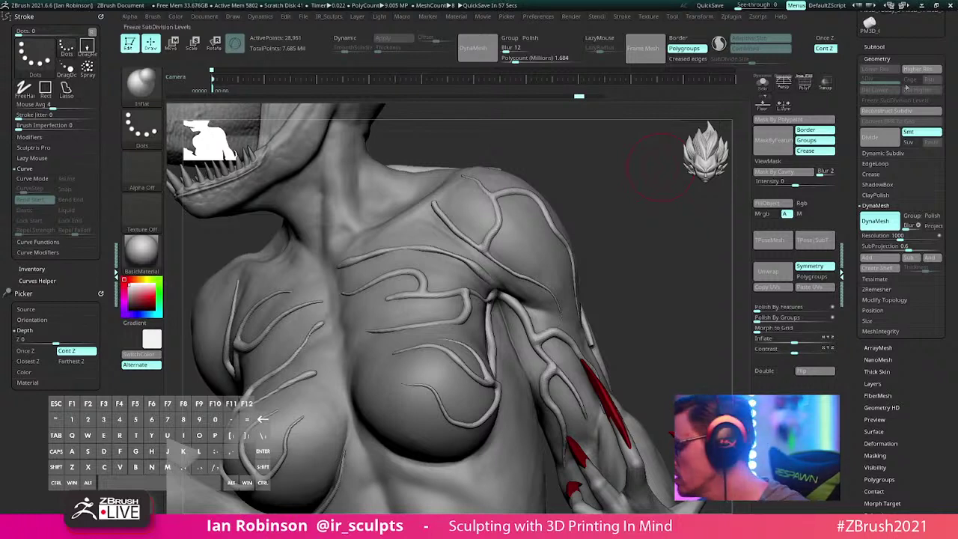
drag(928, 180, 928, 363)
click(911, 122)
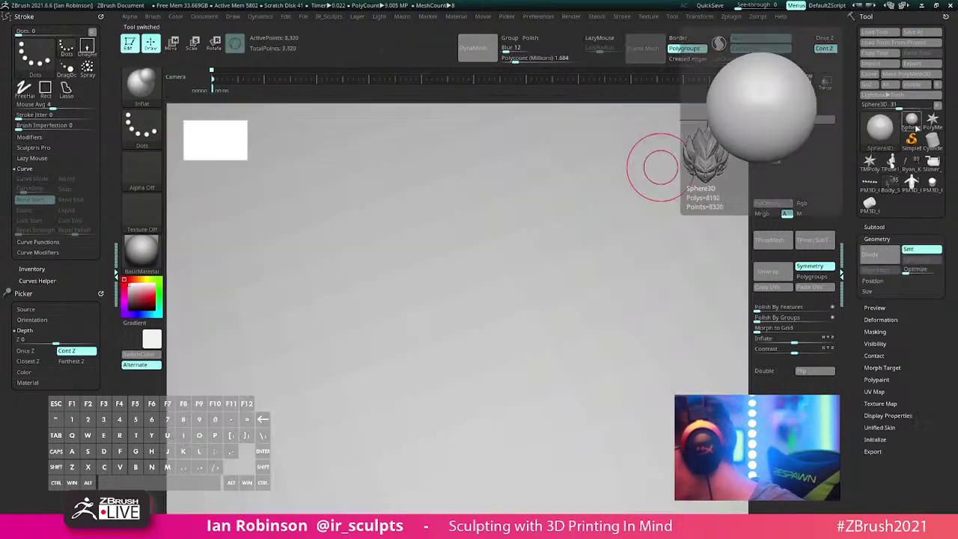
alt+right_drag(589, 334, 452, 157)
alt+right_drag(531, 304, 426, 180)
drag(425, 180, 509, 260)
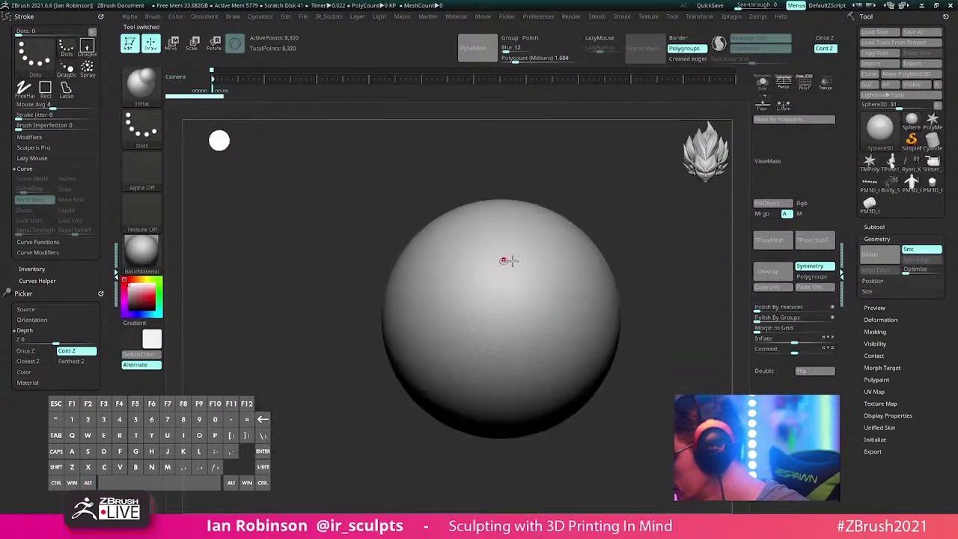
click(915, 143)
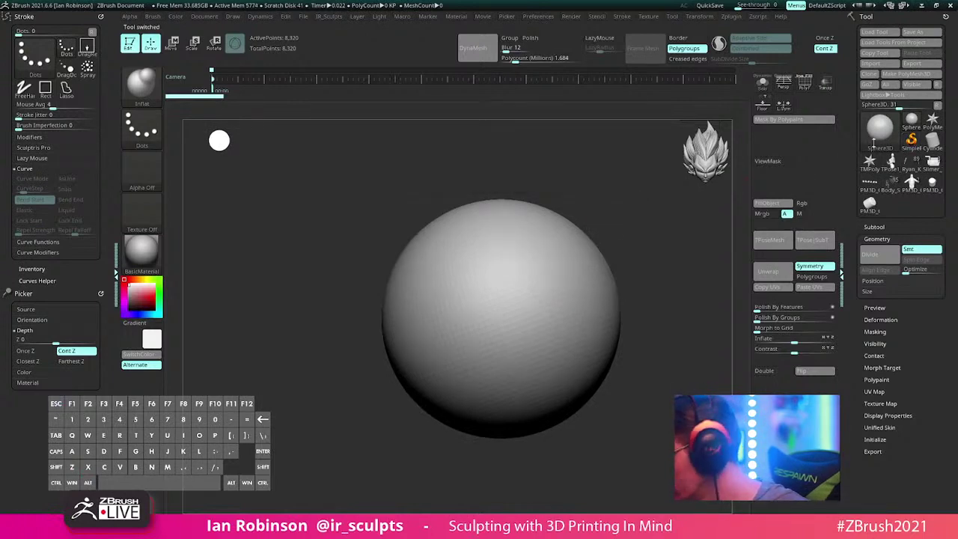
click(892, 166)
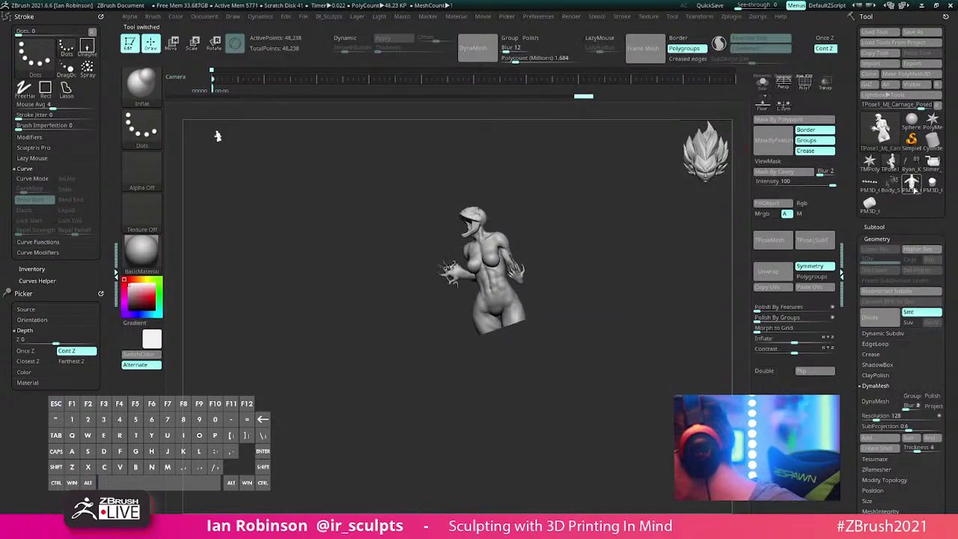
click(910, 185)
Step: Reactivate the Body_Slime sculpture tool and save it to disk
click(892, 185)
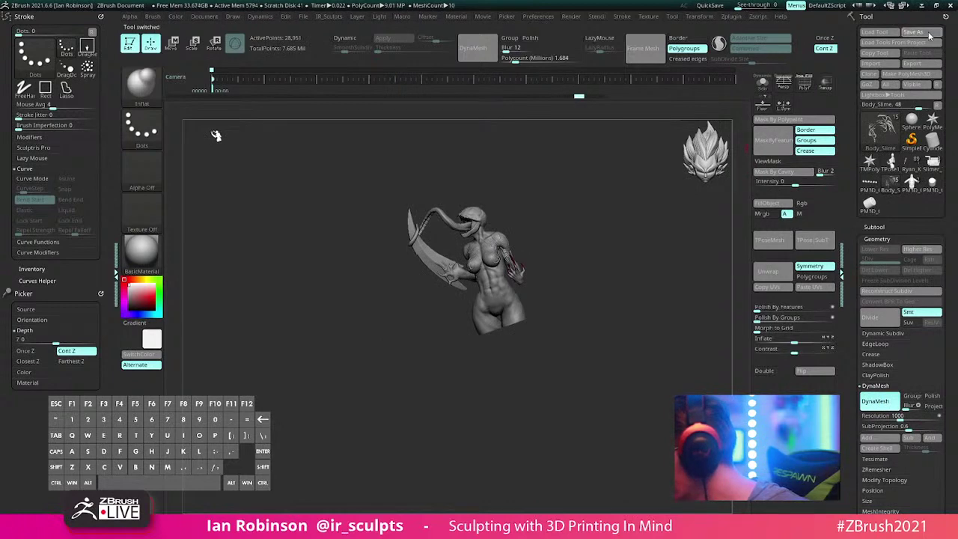
click(928, 34)
key(Return)
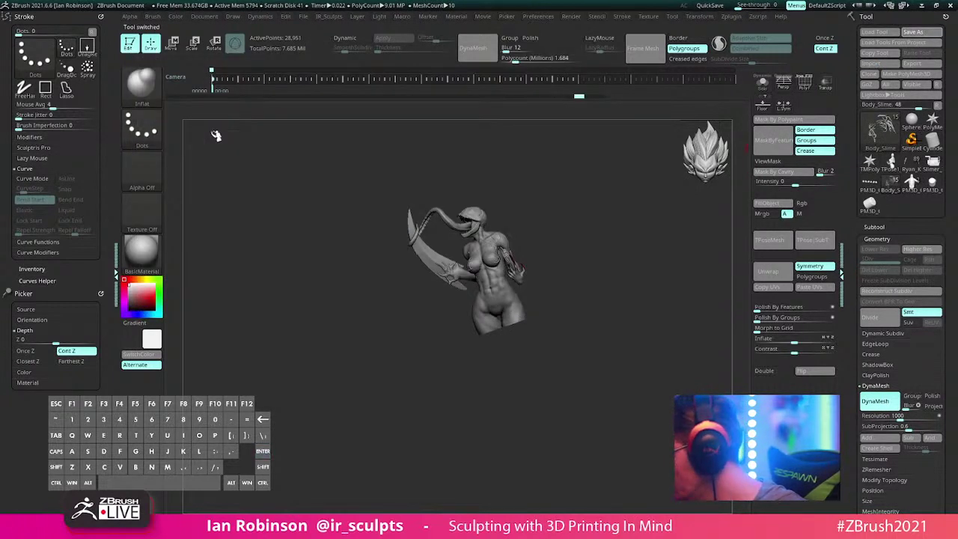
Step: Switch to the SimpleBrush, clear the canvas, and select the ZSphere tool
click(911, 147)
click(413, 177)
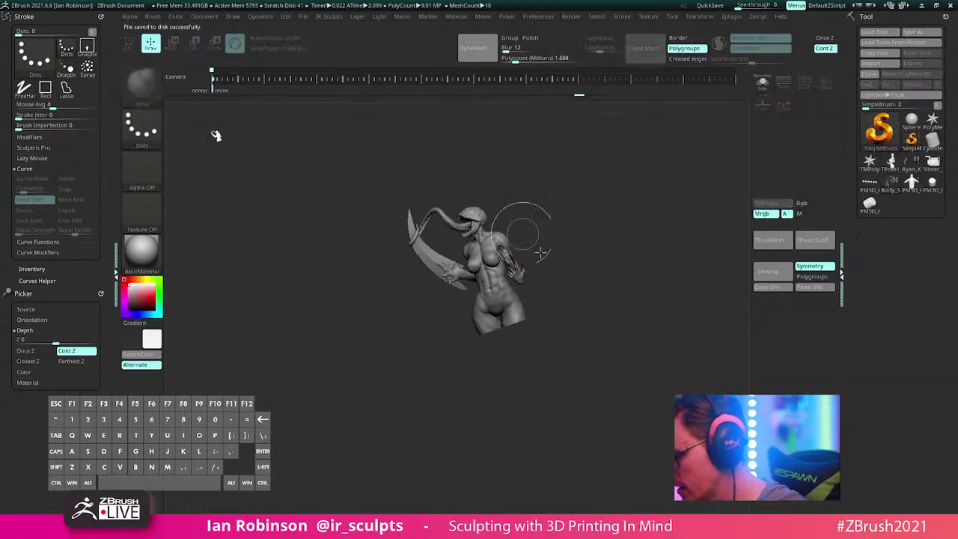
click(910, 142)
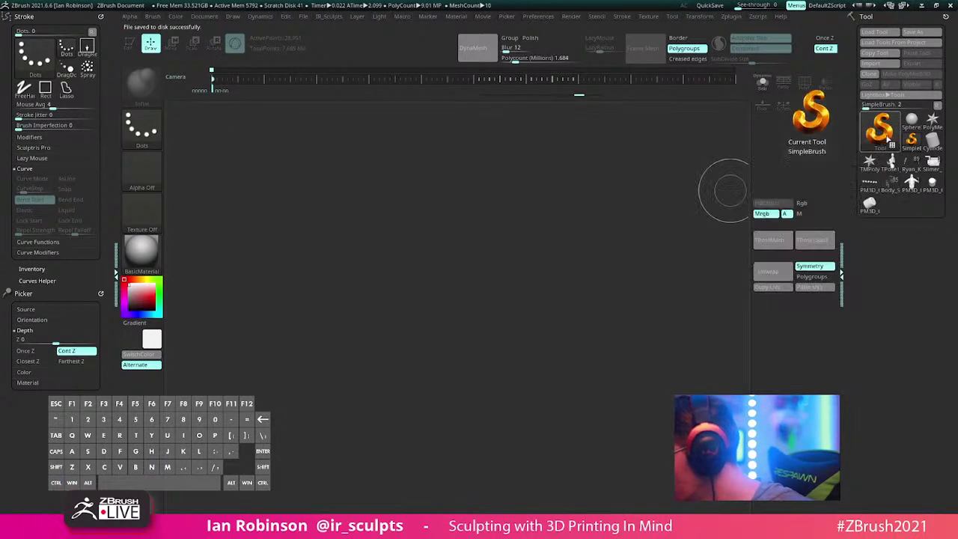
click(910, 141)
click(659, 217)
drag(482, 271, 479, 392)
alt+drag(532, 237, 532, 261)
alt+drag(589, 247, 590, 273)
key(ctrl+z)
key(ctrl+z)
key(ctrl+z)
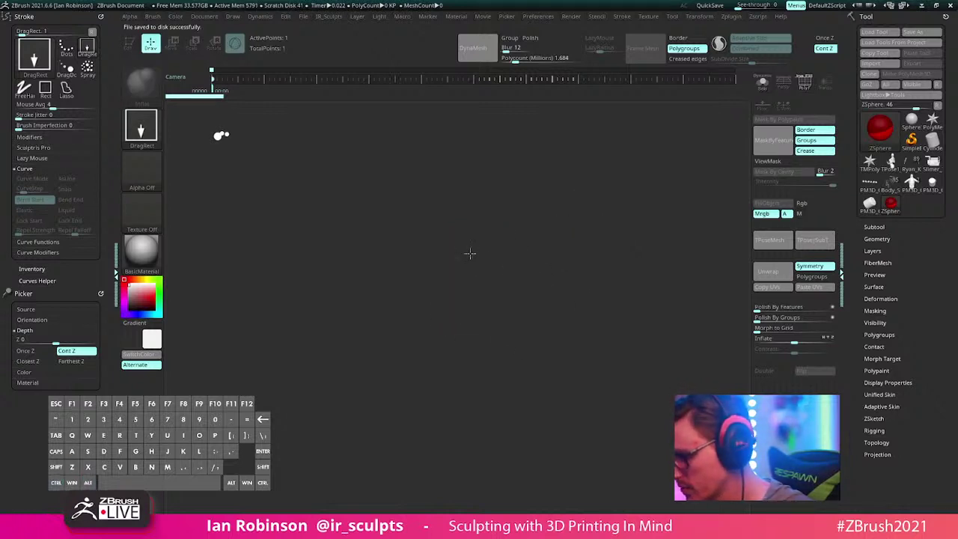
Step: Draw one large ZSphere at the centre of the empty canvas and put it in Edit mode
shift+drag(470, 251, 464, 383)
key(t)
alt+drag(578, 240, 562, 272)
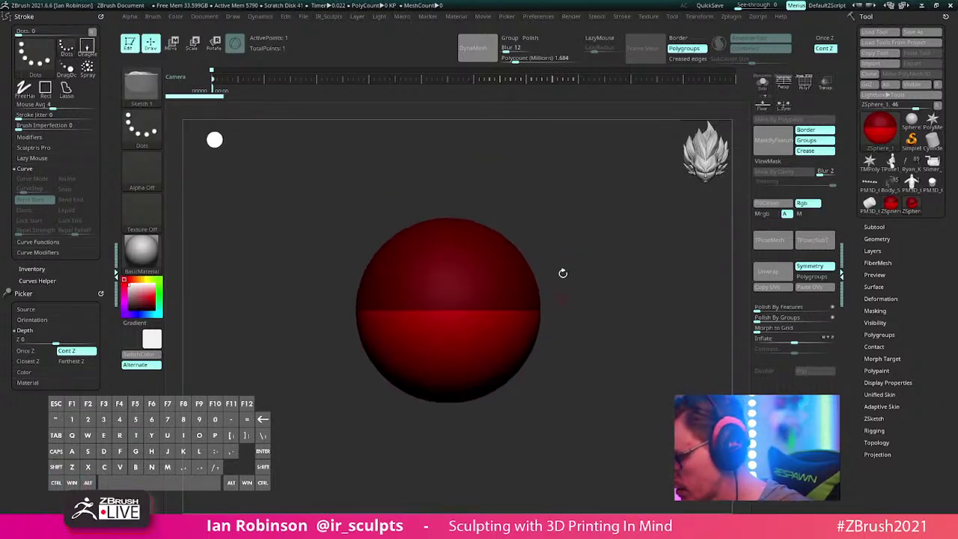
Step: Build a folded chain of three ZSpheres by adding two spheres to the root and pulling them apart
alt+drag(509, 224, 484, 203)
drag(484, 203, 506, 247)
drag(452, 265, 490, 156)
key(w)
alt+drag(561, 232, 522, 224)
mouse_move(522, 223)
mouse_down()
mouse_move(520, 247)
mouse_move(482, 224)
mouse_move(514, 251)
mouse_up()
key(q)
key(w)
drag(481, 210, 498, 313)
drag(544, 273, 574, 338)
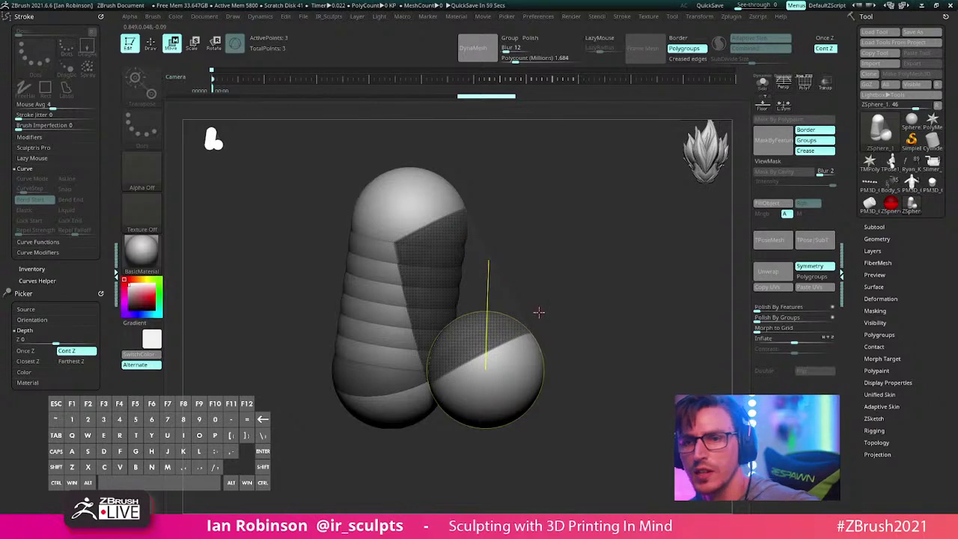
Step: Preview the folded ZSphere chain as an adaptive skin and return to the ZSphere view
key(a)
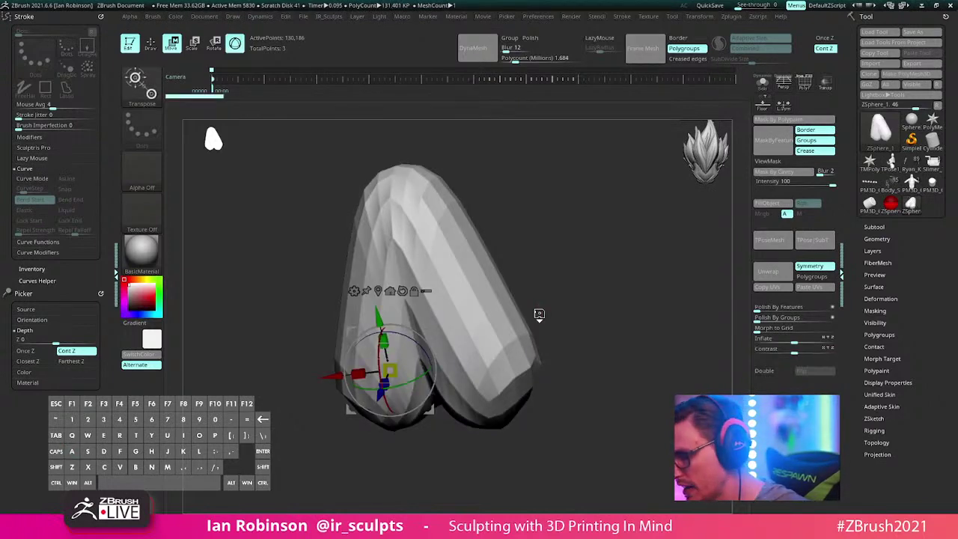
right_drag(480, 297, 461, 276)
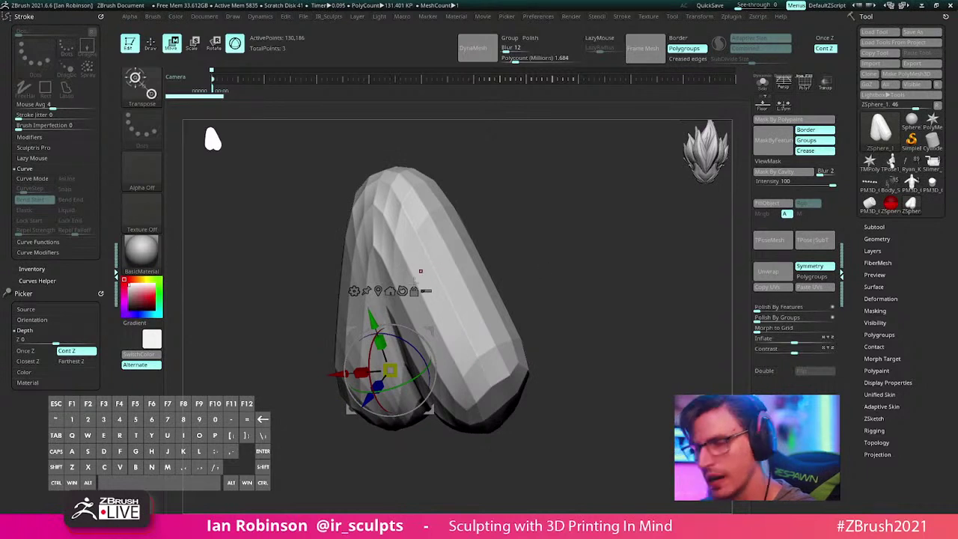
key(a)
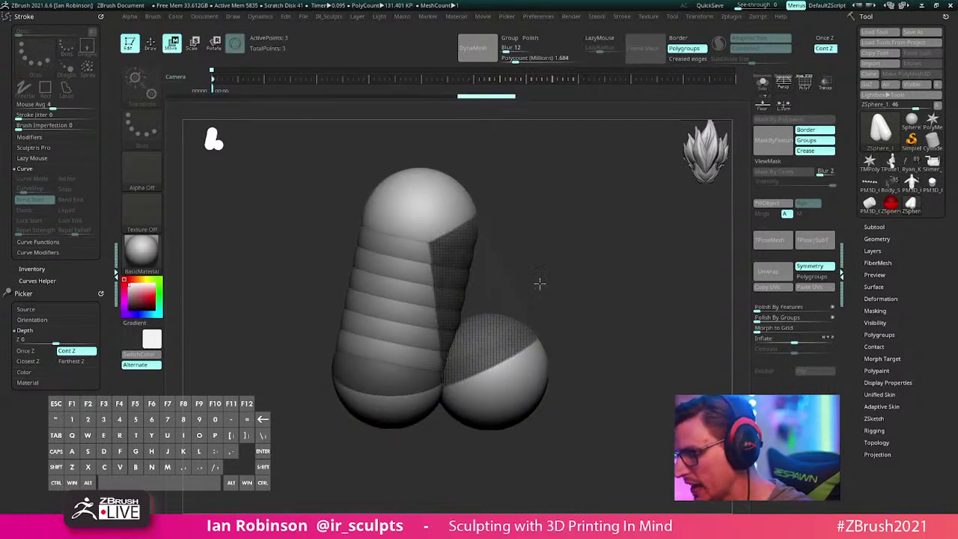
key(a)
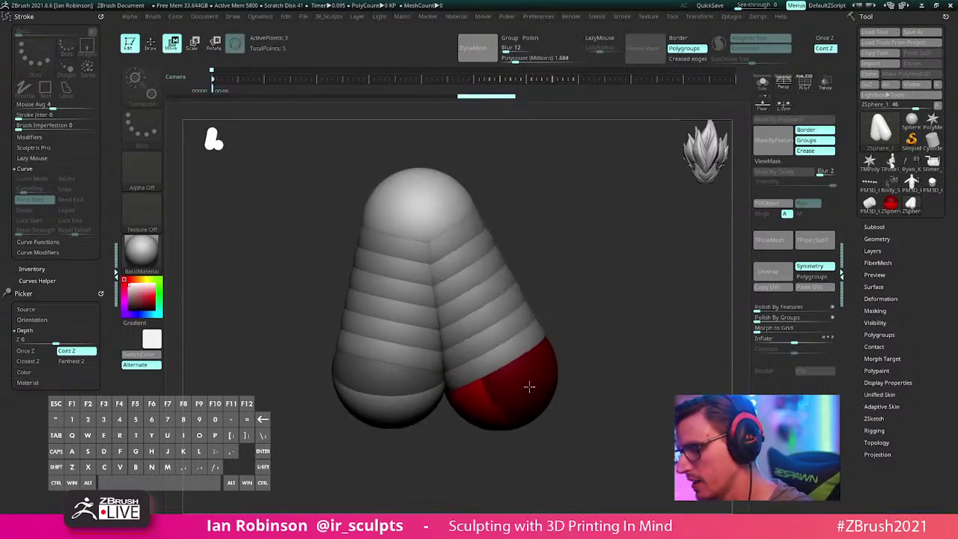
key(a)
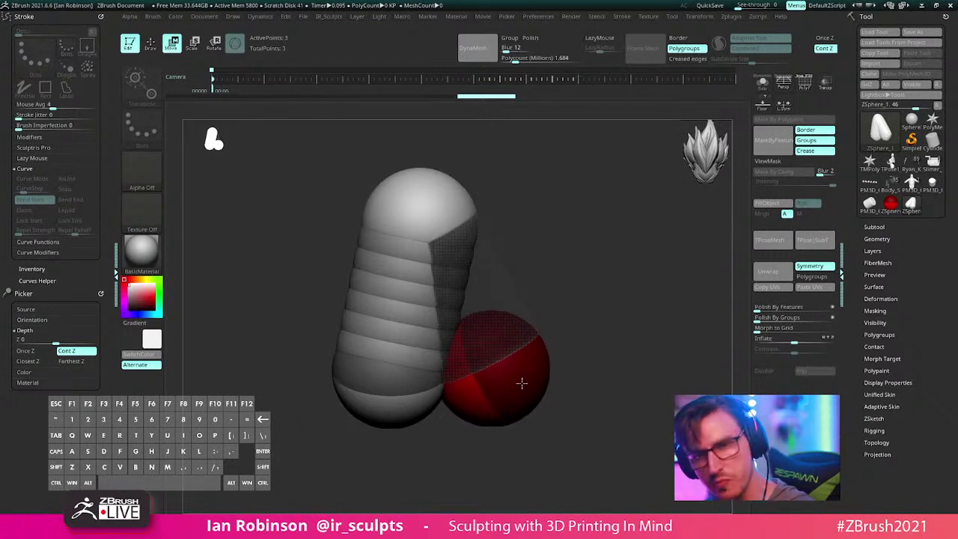
Step: Swing the loose end ZSphere up above the chain so the folded shape straightens
drag(521, 383, 519, 373)
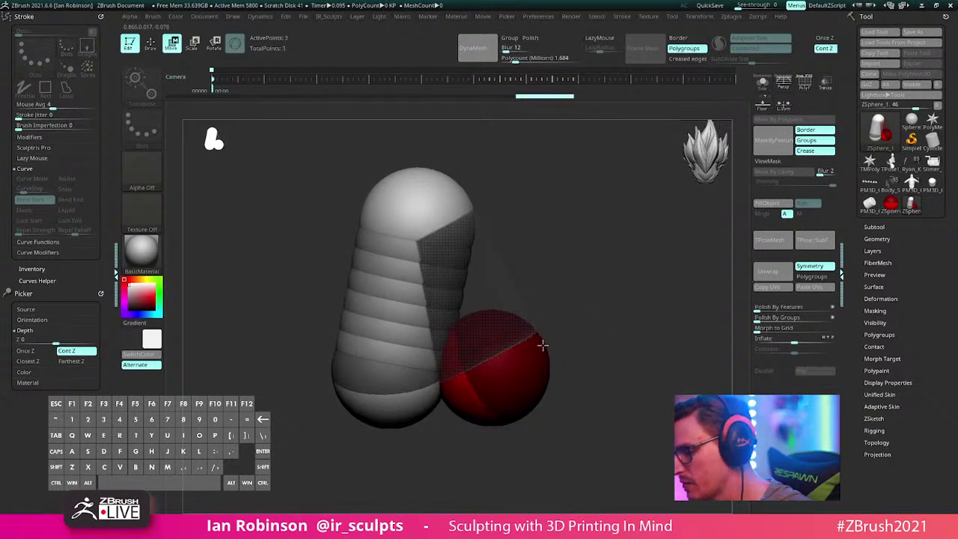
drag(516, 375, 457, 154)
mouse_move(562, 232)
alt+mouse_down()
mouse_move(547, 357)
mouse_move(550, 231)
alt+mouse_up()
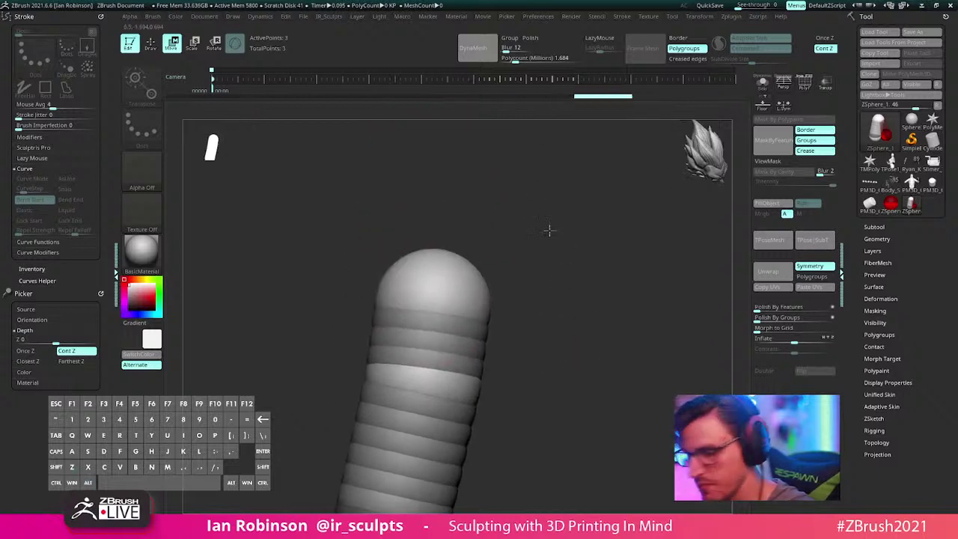
Step: Scale the chain's top ZSphere up into a large ball and move it slightly outward
key(r)
click(480, 278)
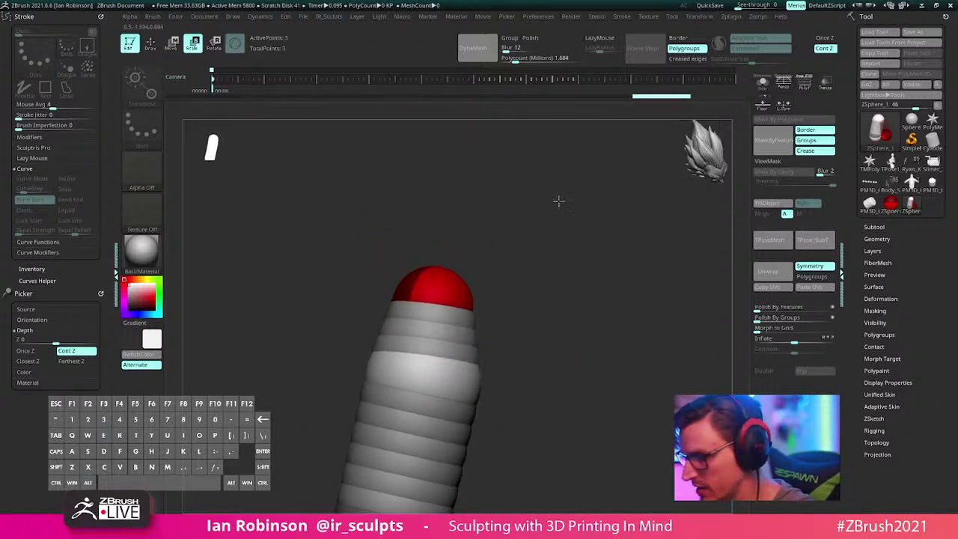
drag(441, 288, 562, 260)
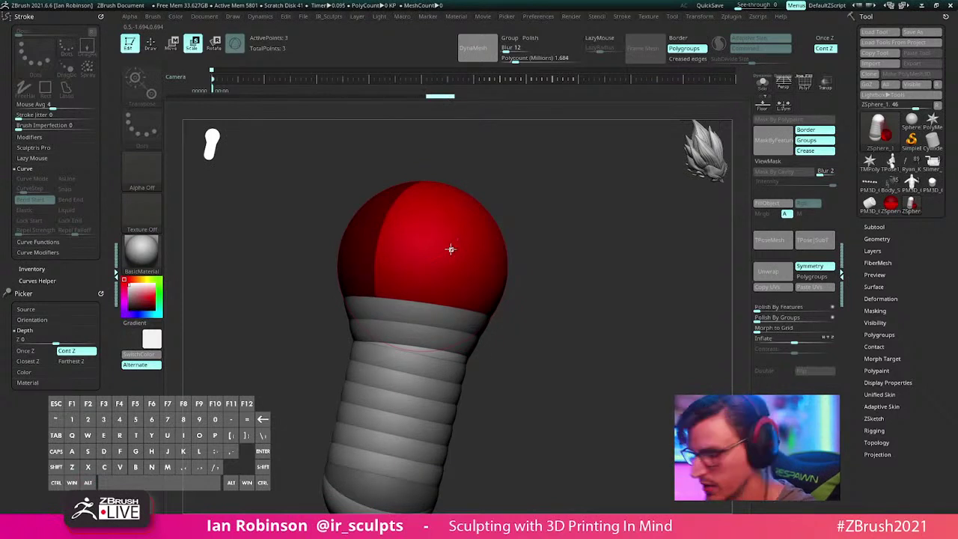
key(w)
mouse_move(451, 249)
mouse_down()
mouse_move(483, 231)
mouse_move(458, 231)
mouse_up()
Step: Draw three smaller ZSphere branches around the enlarged end ball
key(q)
alt+drag(556, 218, 540, 264)
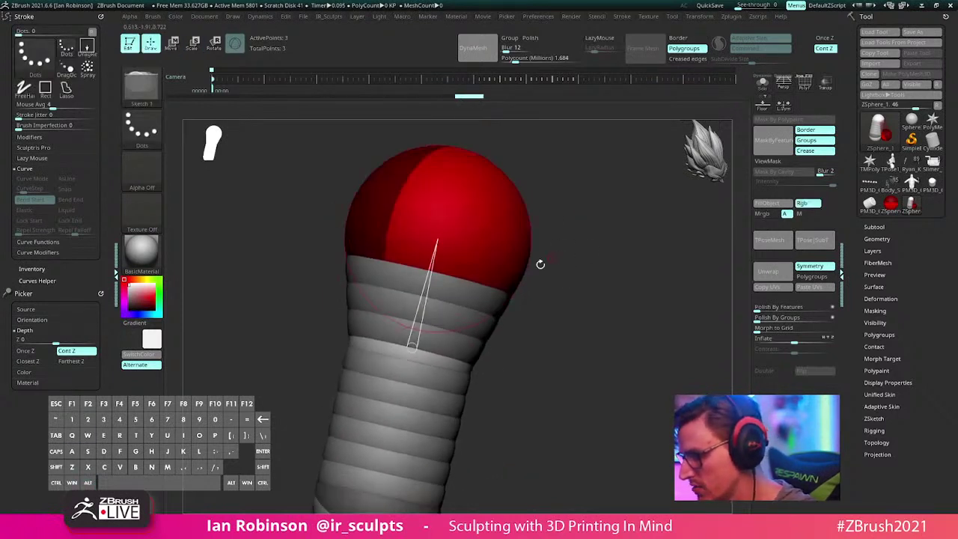
right_drag(540, 264, 547, 332)
key(ctrl+z)
drag(503, 311, 507, 310)
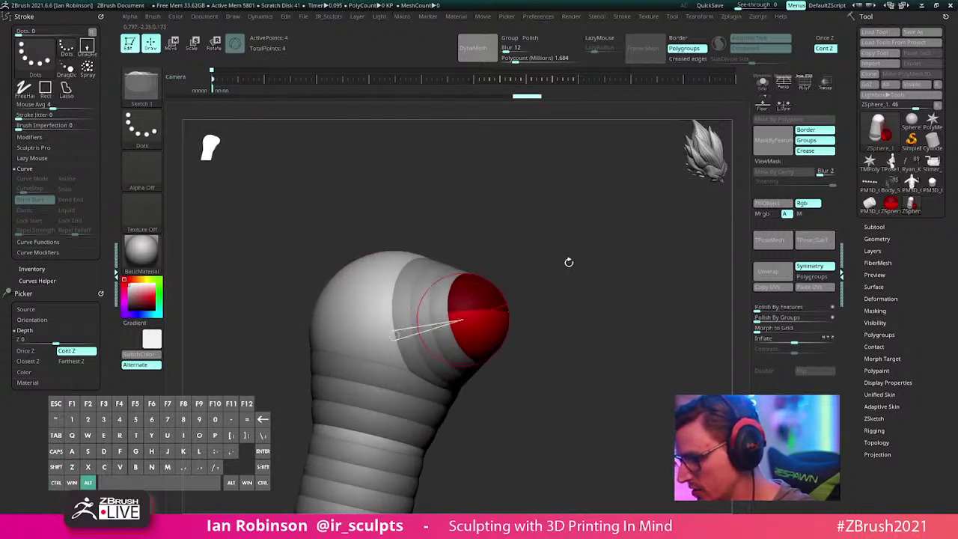
alt+right_drag(567, 263, 555, 314)
drag(422, 305, 427, 272)
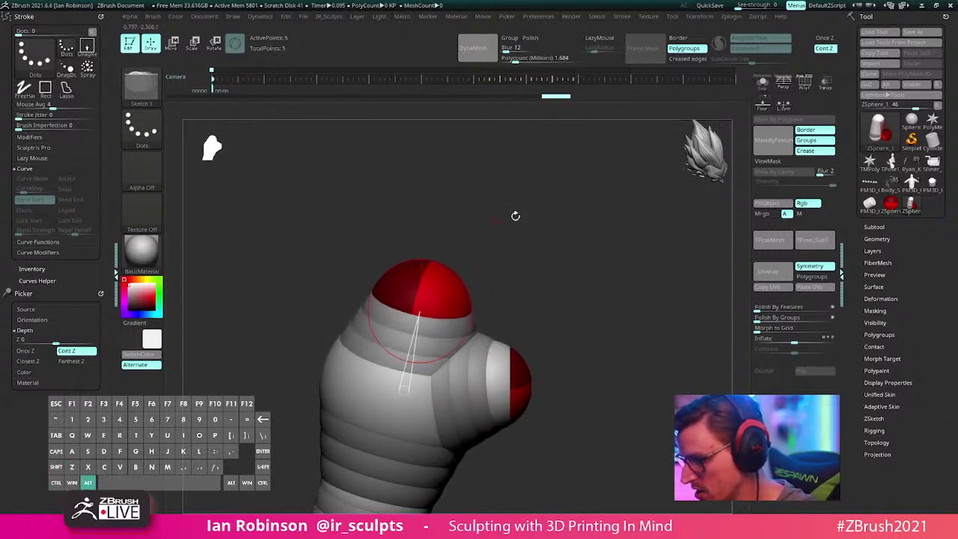
right_drag(514, 214, 526, 244)
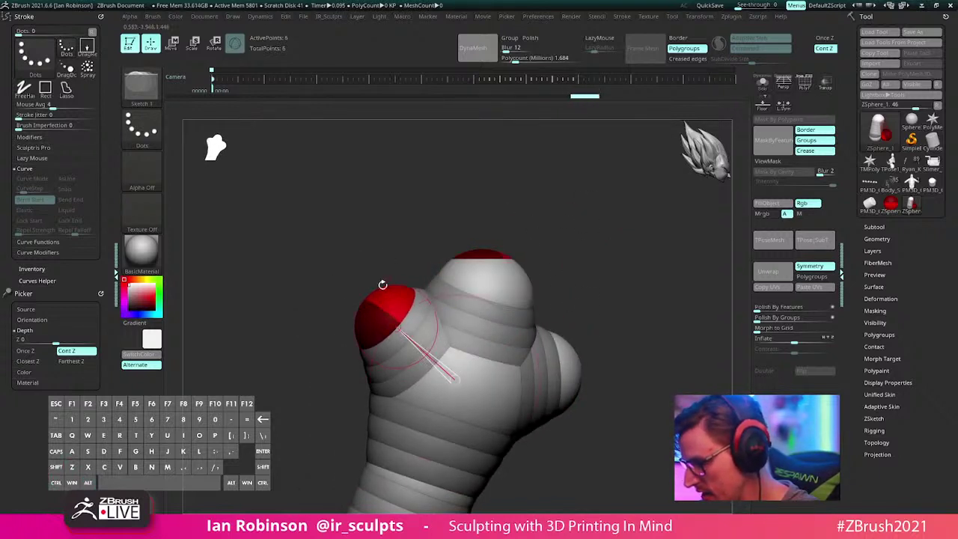
Step: Reposition the newest branch ZSphere so the three branches are spaced around the end ball
key(w)
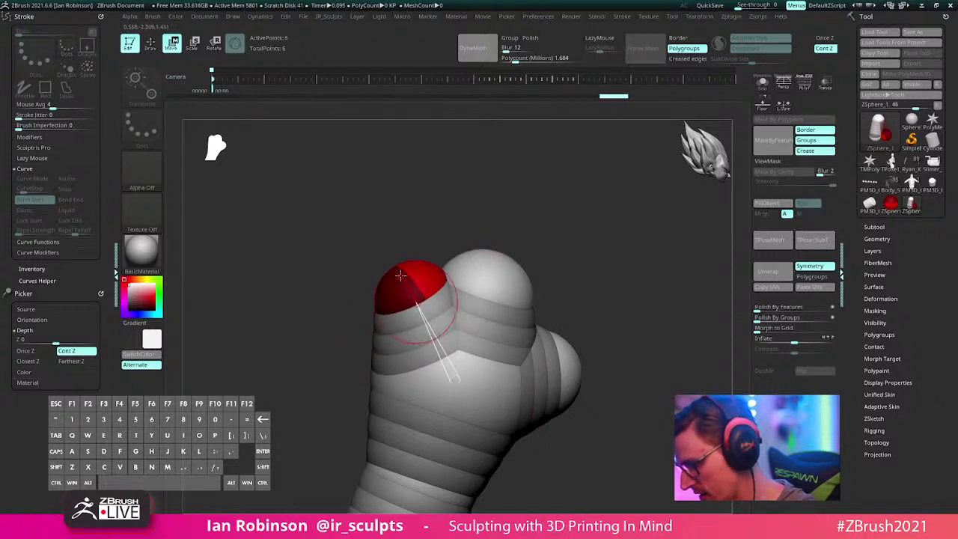
right_drag(603, 238, 487, 267)
drag(404, 276, 432, 272)
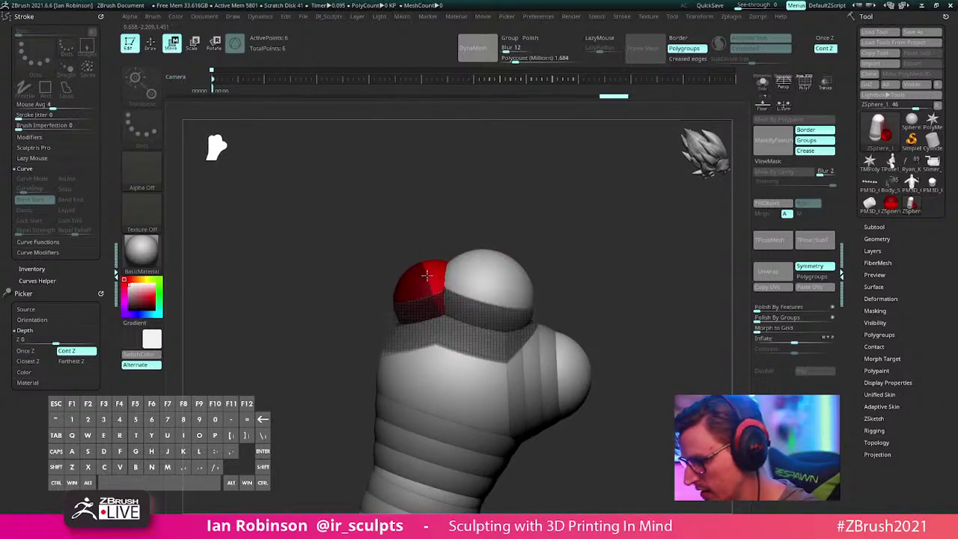
right_drag(422, 267, 370, 254)
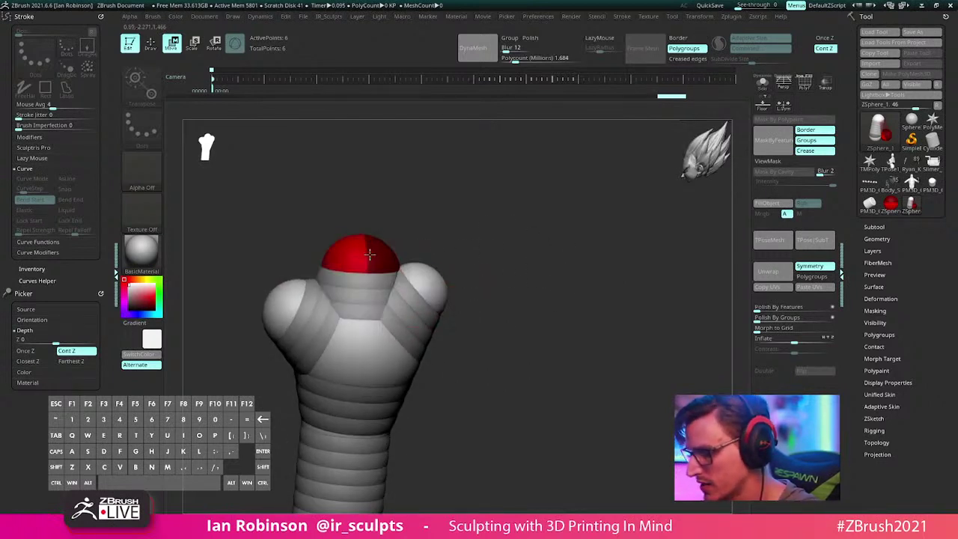
right_drag(426, 277, 518, 252)
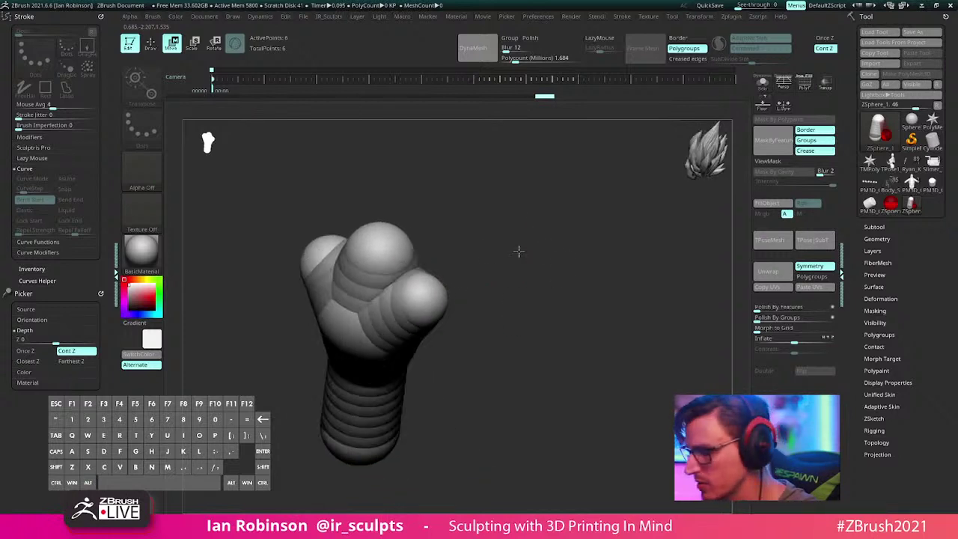
Step: Rescale the tip ZSphere of the middle branch to match the other branches
click(395, 238)
key(e)
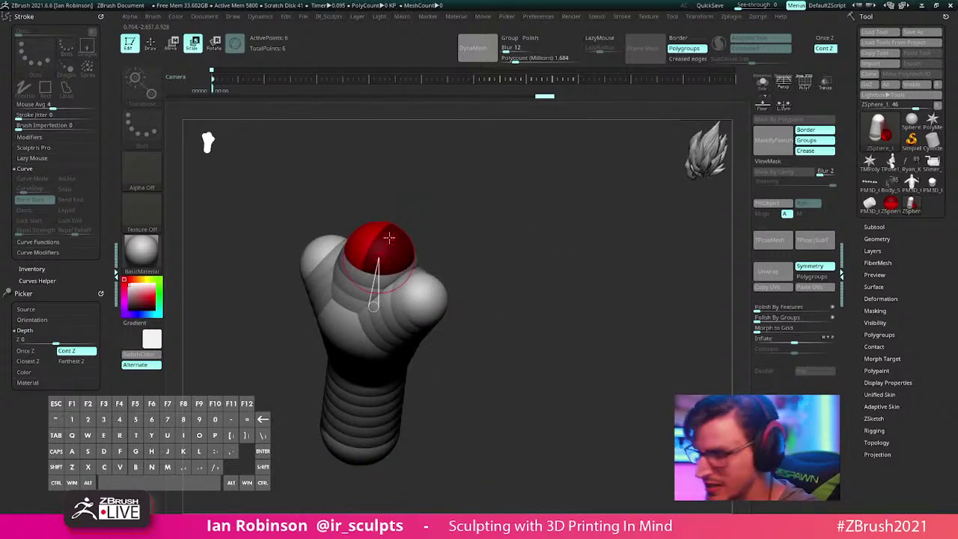
drag(387, 248, 380, 192)
right_drag(409, 257, 524, 257)
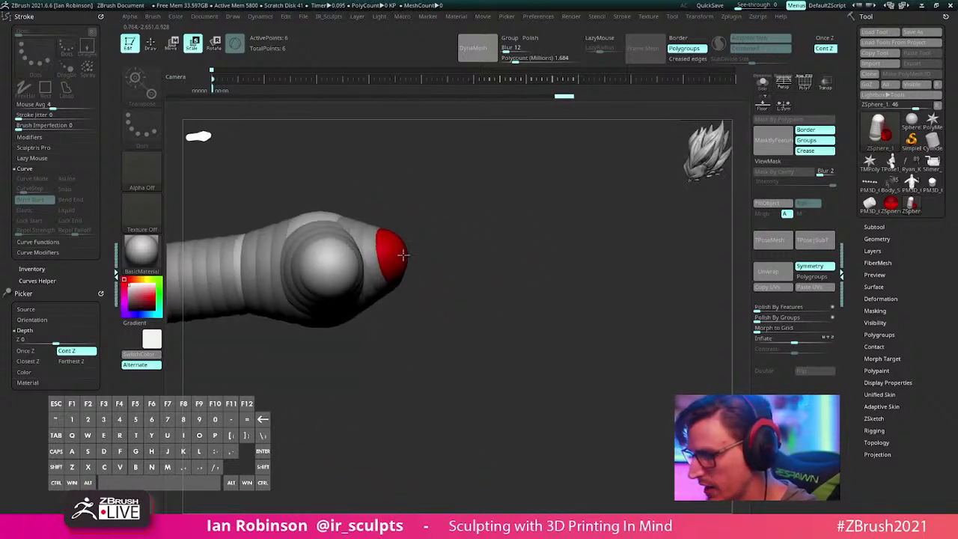
right_drag(467, 246, 497, 304)
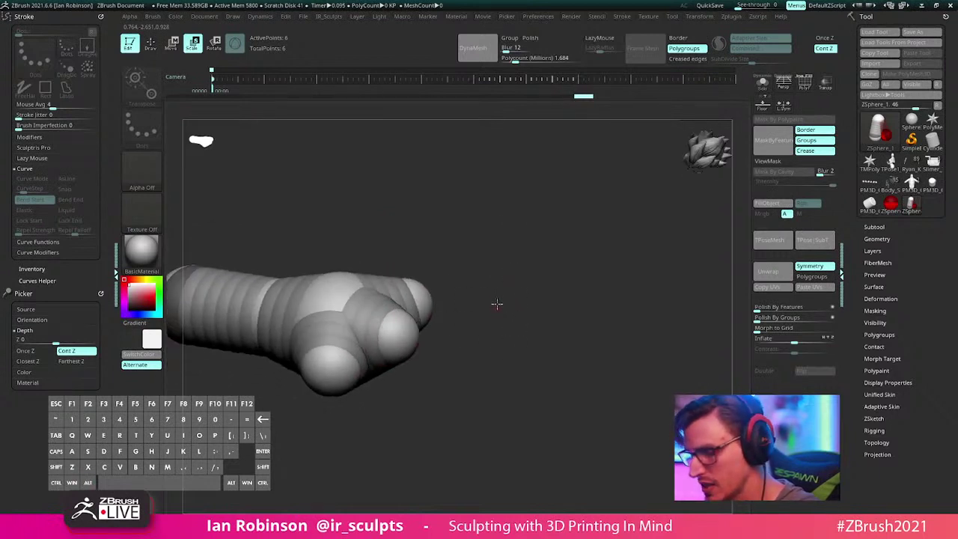
Step: Draw an additional ZSphere on the tip of each of the three branches
key(q)
drag(409, 334, 427, 342)
mouse_move(427, 342)
right_down()
mouse_move(496, 368)
mouse_move(457, 287)
mouse_move(539, 306)
right_up()
drag(346, 379, 458, 389)
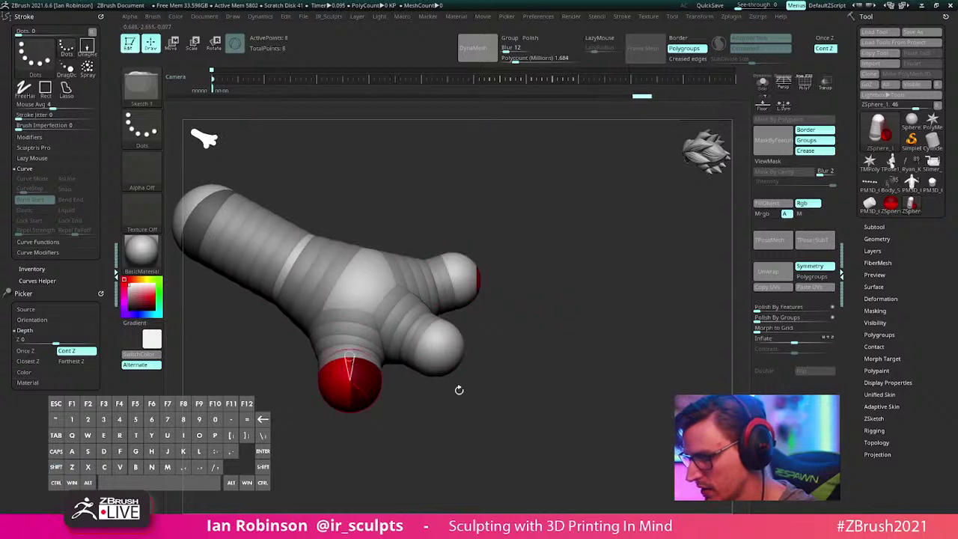
right_drag(457, 389, 494, 372)
Step: Move the new tip ZSpheres outward to lengthen the branches into fingers
key(w)
alt+right_drag(490, 424, 501, 374)
drag(366, 348, 380, 414)
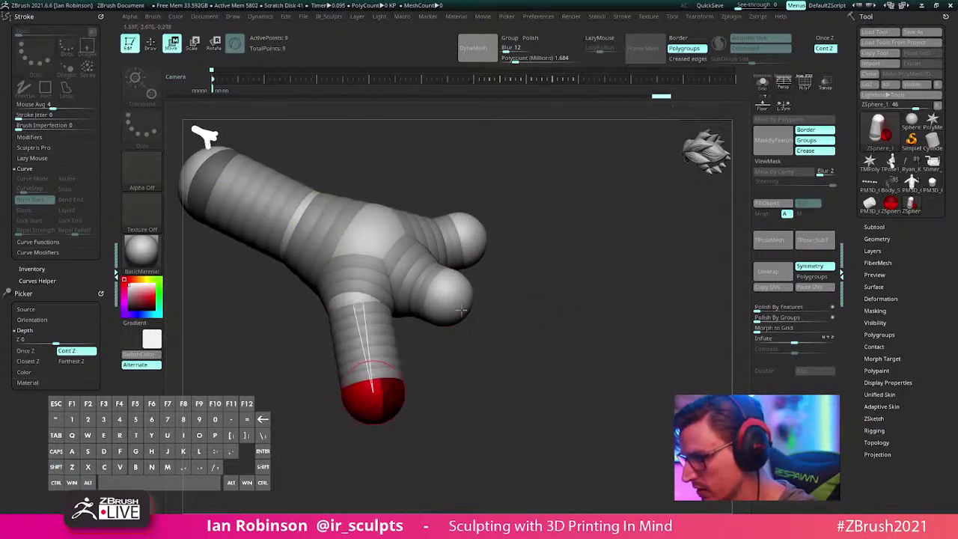
drag(466, 297, 532, 241)
right_drag(532, 241, 608, 274)
Step: Fold one finger's tip ZSphere back over the palm and preview the adaptive skin
drag(516, 241, 384, 201)
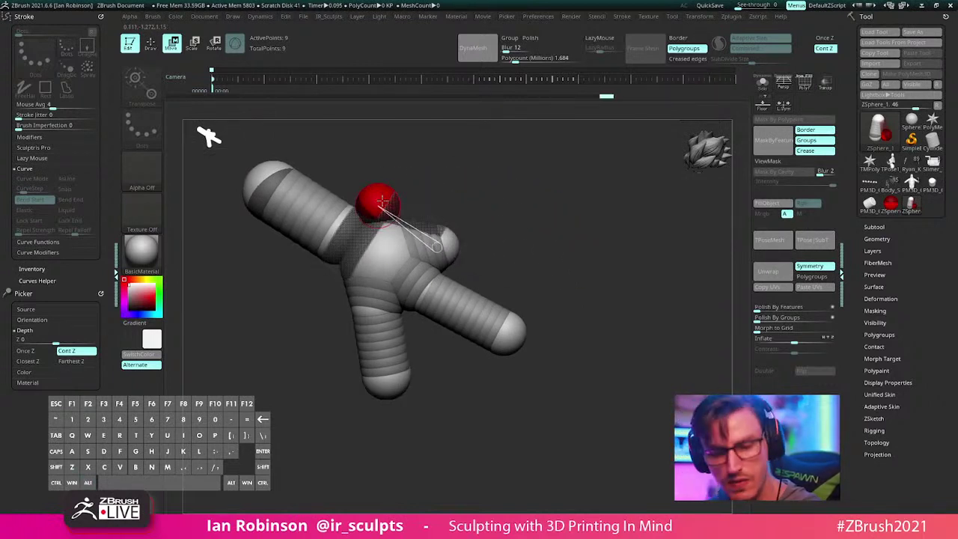
key(a)
drag(591, 233, 486, 279)
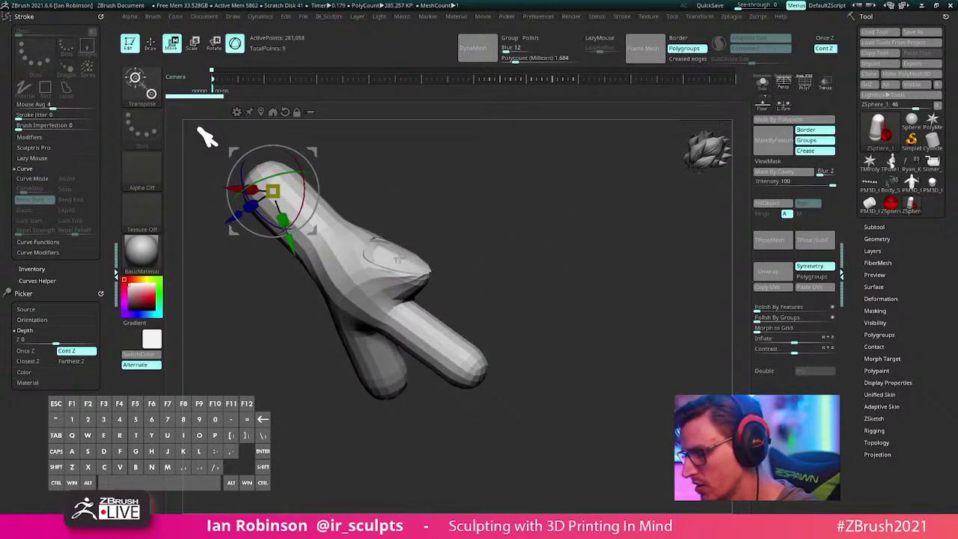
key(a)
Step: Pull the folded finger's tip ZSphere back outward and preview the adaptive skin again
drag(374, 214, 621, 263)
key(a)
key(a)
Step: Add another ZSphere of matching size at the tip of each of the three fingers
drag(506, 244, 464, 240)
mouse_move(563, 276)
mouse_down()
mouse_move(568, 218)
mouse_move(619, 366)
mouse_move(608, 362)
mouse_move(646, 279)
mouse_move(637, 274)
mouse_move(624, 331)
mouse_move(579, 359)
mouse_move(453, 338)
mouse_move(455, 323)
mouse_move(357, 367)
mouse_move(421, 336)
mouse_move(404, 346)
mouse_move(384, 402)
mouse_move(387, 367)
mouse_up()
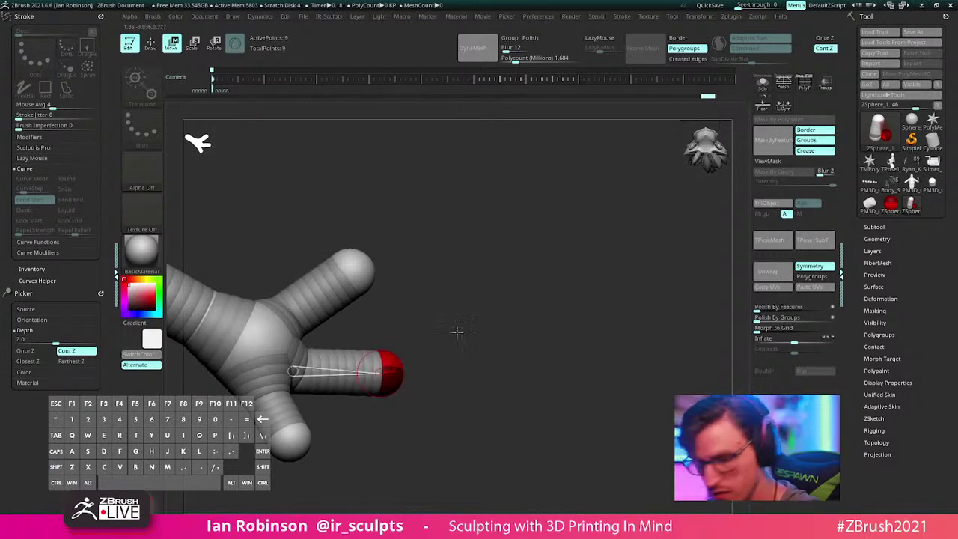
key(q)
mouse_move(455, 332)
mouse_down()
mouse_move(448, 338)
mouse_move(435, 318)
mouse_up()
shift+click(391, 382)
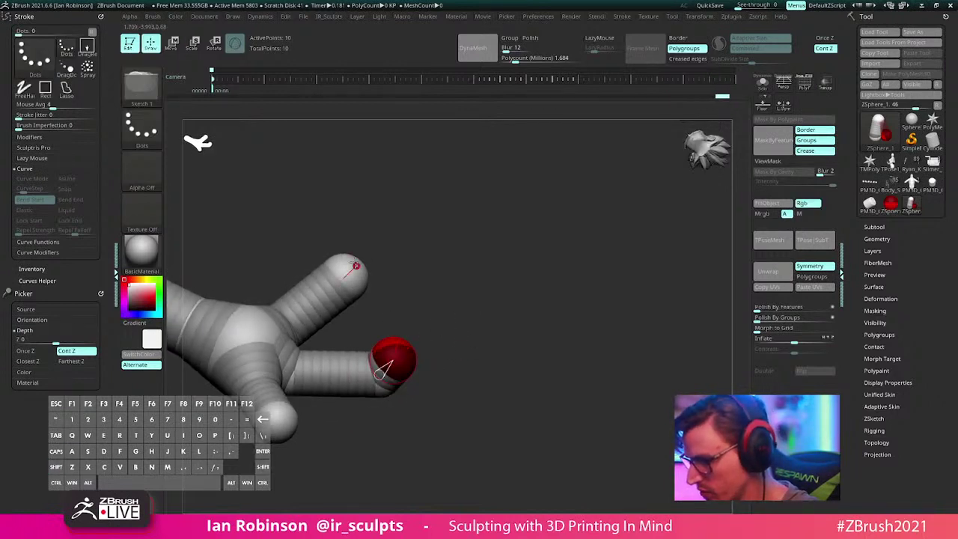
shift+click(356, 266)
shift+click(281, 418)
Step: Move the three new fingertip ZSpheres outward to form longer, bent finger segments
key(w)
drag(436, 366, 371, 380)
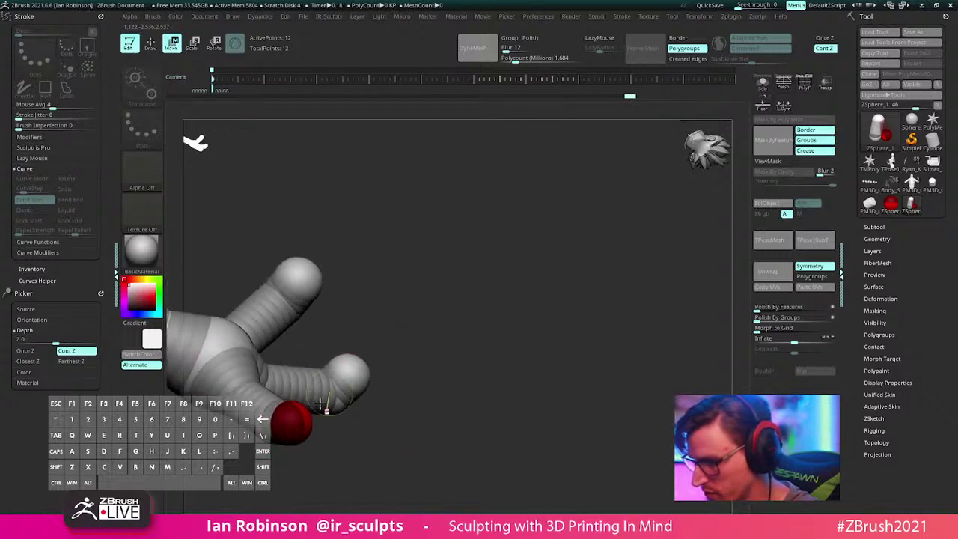
drag(305, 412, 340, 342)
drag(355, 374, 383, 323)
drag(305, 274, 324, 250)
alt+drag(479, 195, 562, 358)
Step: Switch back to the Body_Slime tool and frame the creature upright in the canvas
click(890, 184)
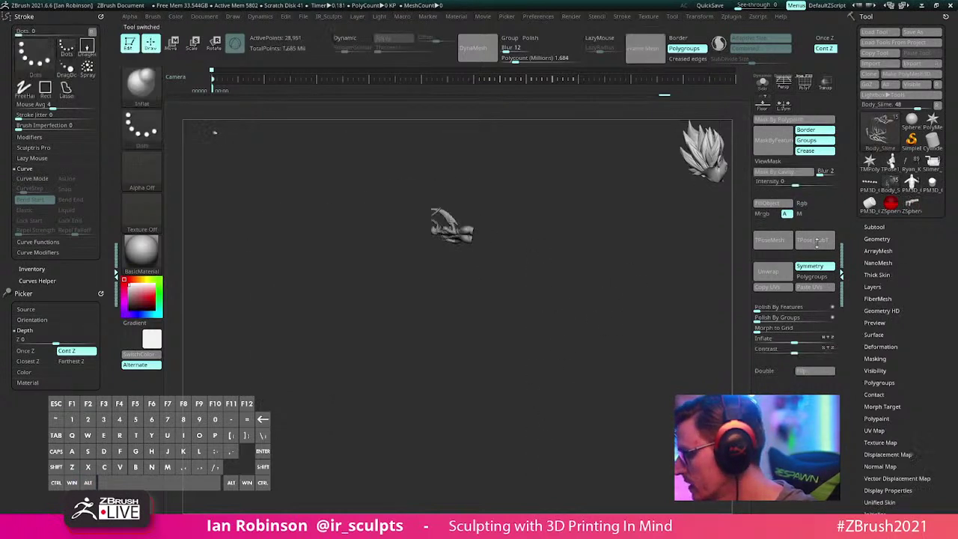
alt+drag(604, 382, 604, 413)
drag(582, 361, 638, 261)
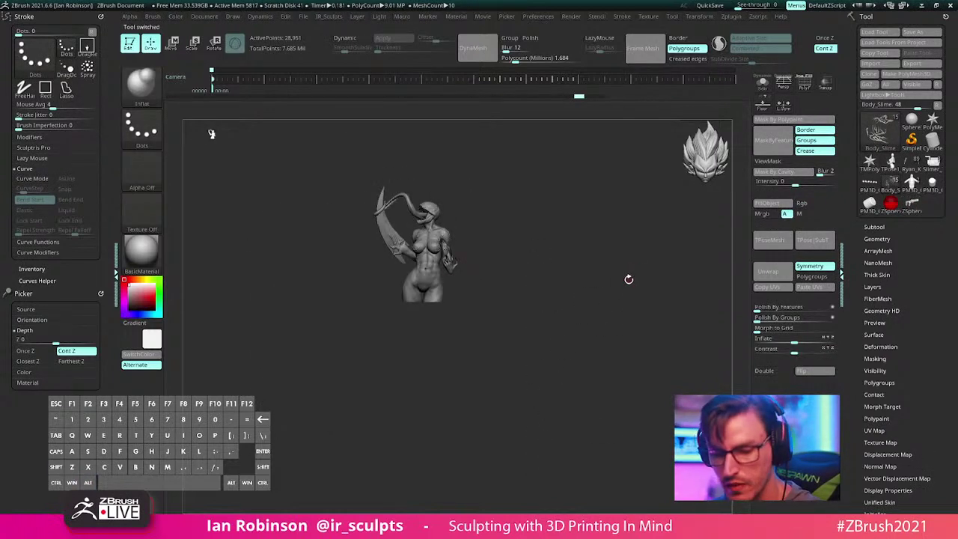
key(f)
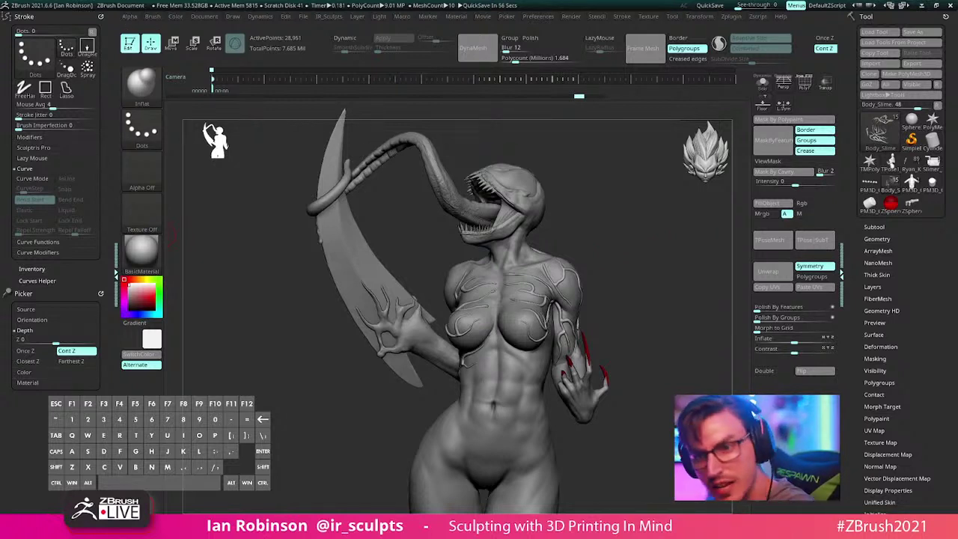
Step: Examine the veins on the creature's chest, shoulders and arm from several angles
drag(604, 281, 633, 271)
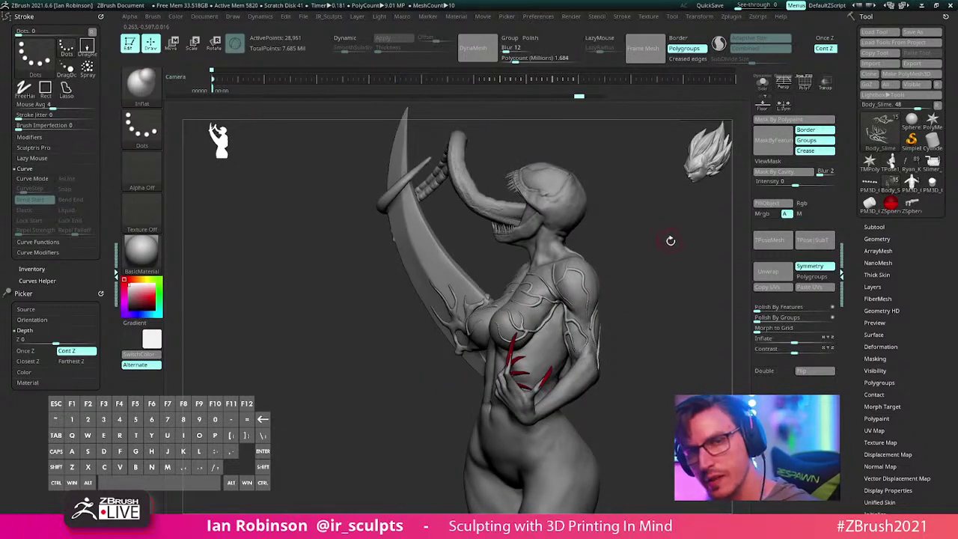
mouse_move(662, 275)
mouse_down()
mouse_move(669, 302)
mouse_move(601, 304)
mouse_move(586, 321)
mouse_up()
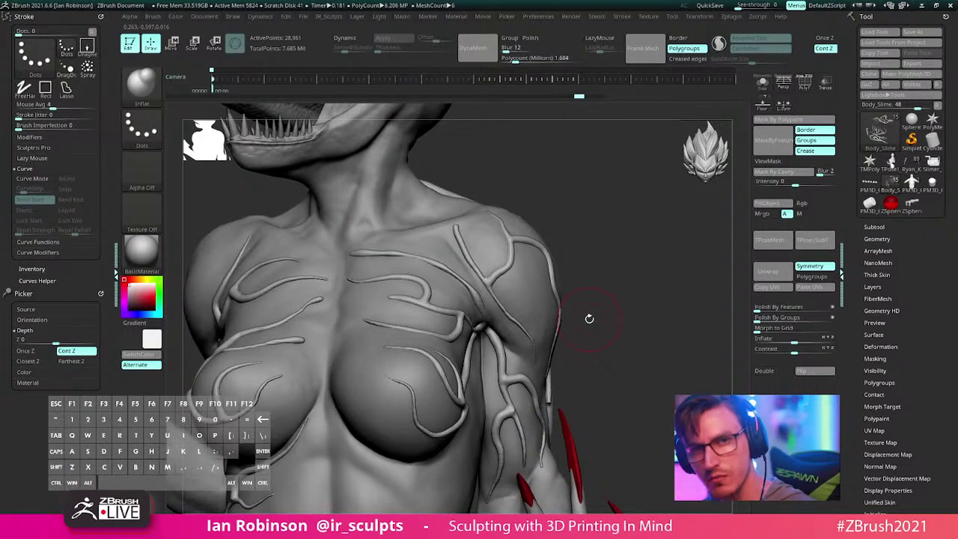
alt+drag(576, 282, 588, 238)
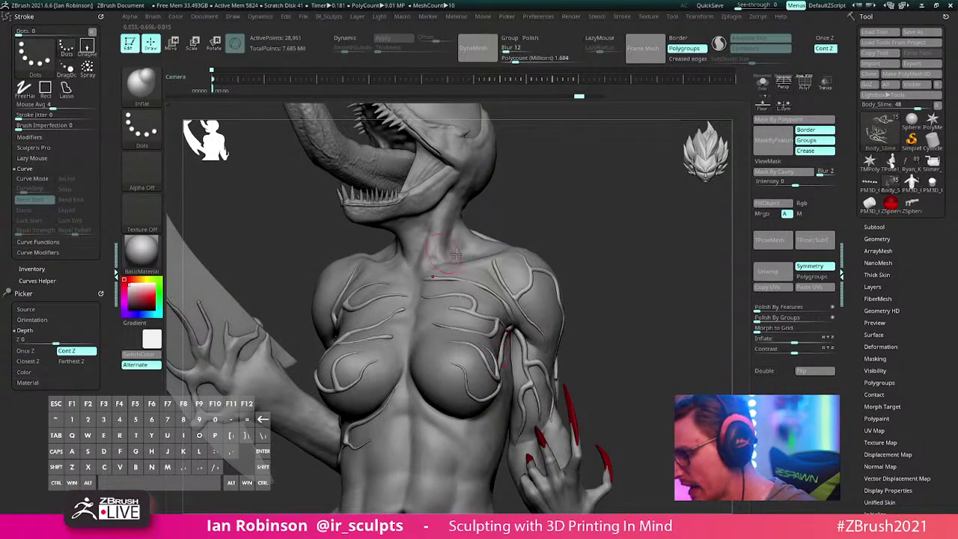
mouse_move(610, 280)
mouse_down()
mouse_move(577, 274)
mouse_move(555, 200)
mouse_up()
drag(603, 286, 479, 303)
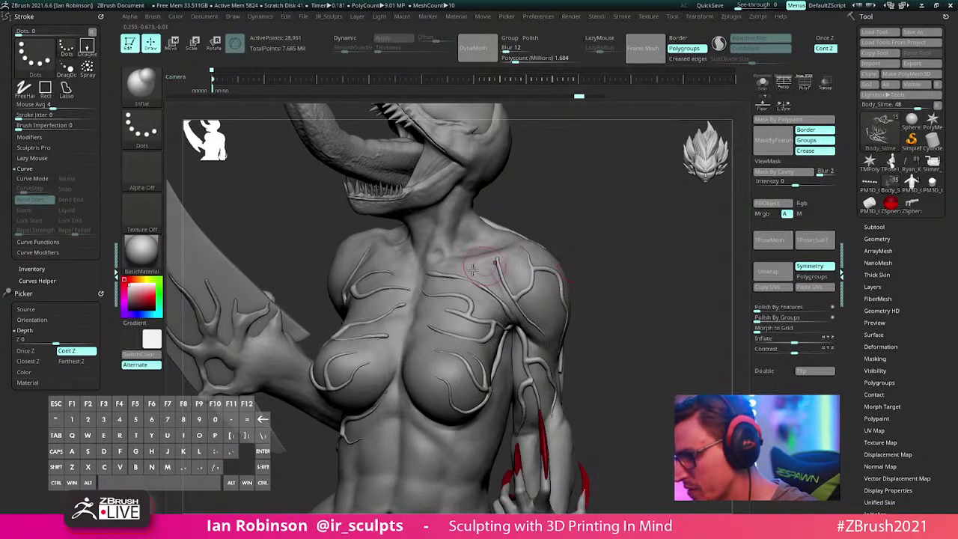
Step: Examine the whole creature figure from the back and the front at full length
mouse_move(582, 269)
mouse_down()
mouse_move(650, 270)
mouse_move(615, 228)
mouse_up()
alt+drag(499, 229, 401, 254)
alt+drag(648, 214, 614, 224)
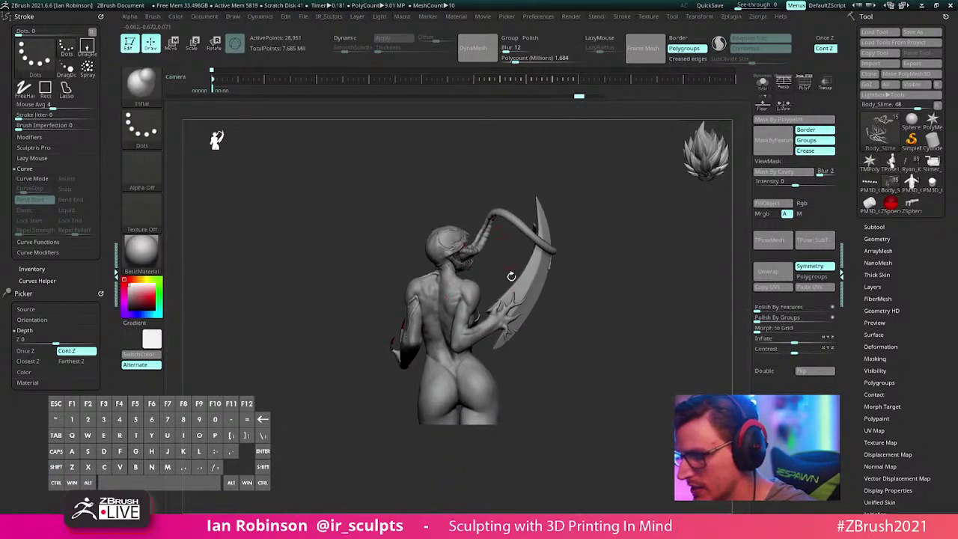
mouse_move(495, 267)
mouse_down()
mouse_move(539, 299)
mouse_move(549, 276)
mouse_up()
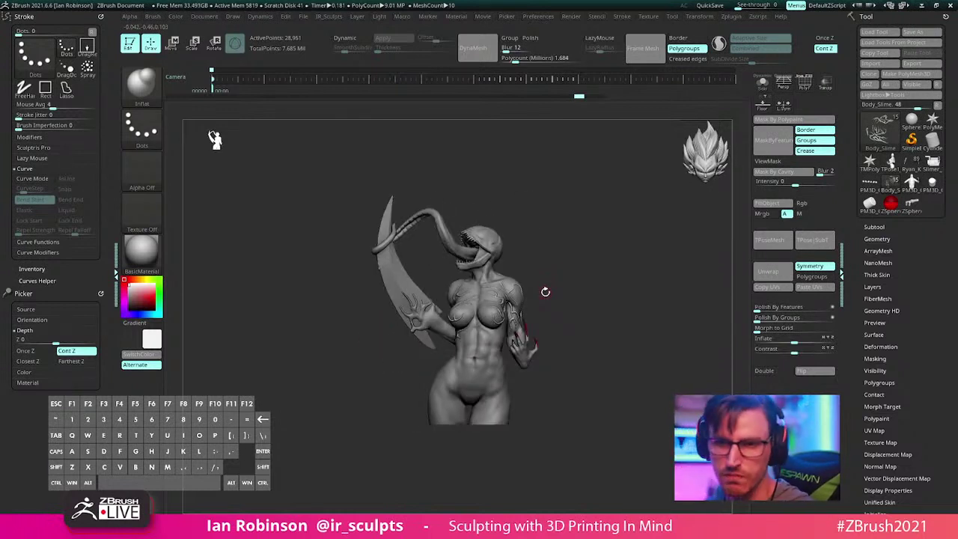
mouse_move(541, 226)
alt+mouse_down()
mouse_move(524, 336)
mouse_move(494, 374)
mouse_move(485, 302)
mouse_move(109, 347)
mouse_move(169, 502)
mouse_move(237, 405)
alt+mouse_up()
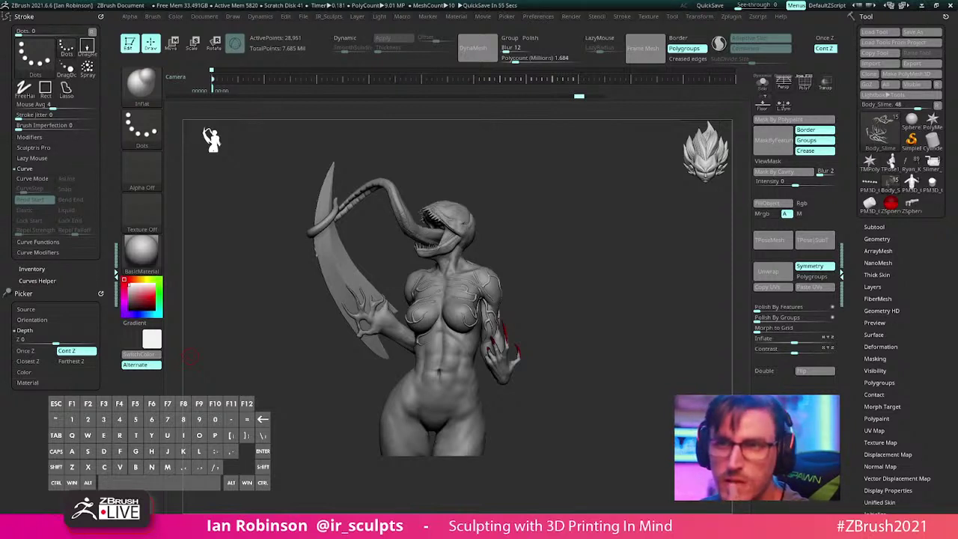
drag(536, 201, 546, 248)
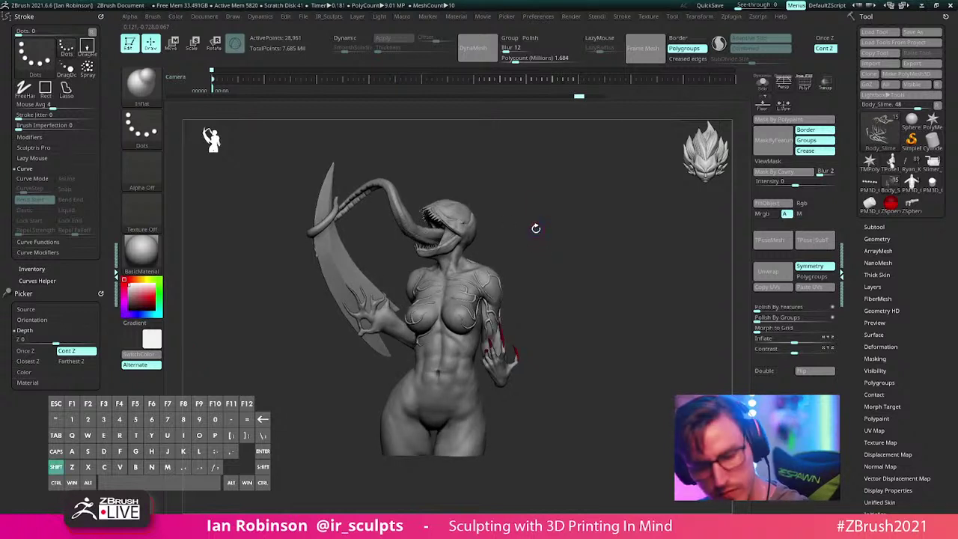
drag(530, 217, 464, 171)
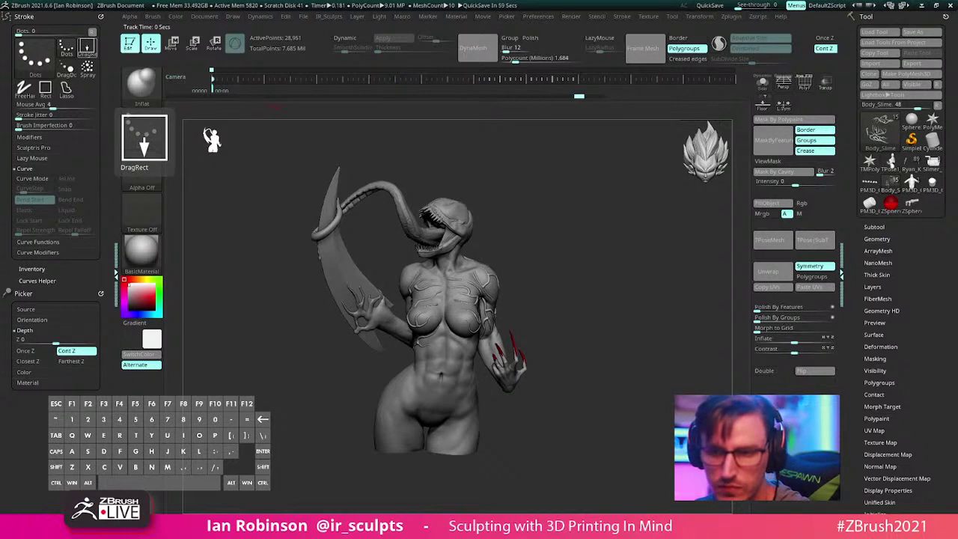
Step: Examine up close how the veins branch across the creature's chest, shoulder and upper arm
shift+drag(558, 411, 616, 372)
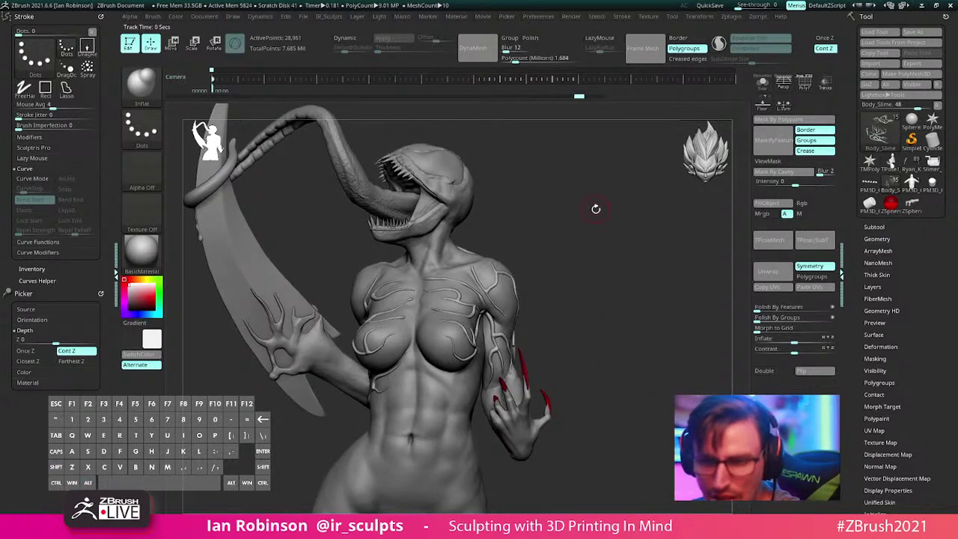
mouse_move(562, 182)
mouse_down()
mouse_move(584, 268)
mouse_move(594, 249)
mouse_move(540, 292)
mouse_move(566, 340)
mouse_up()
alt+drag(625, 271, 606, 222)
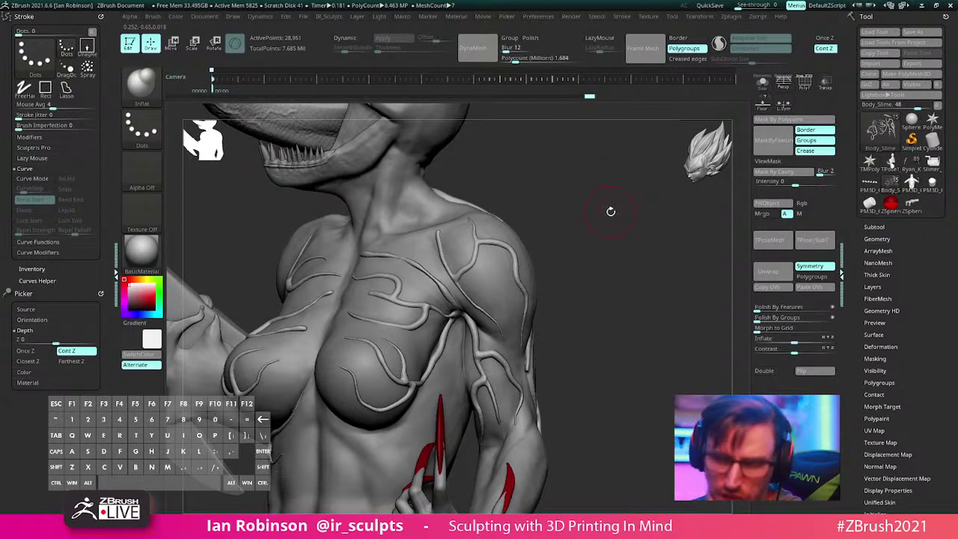
drag(606, 245, 534, 263)
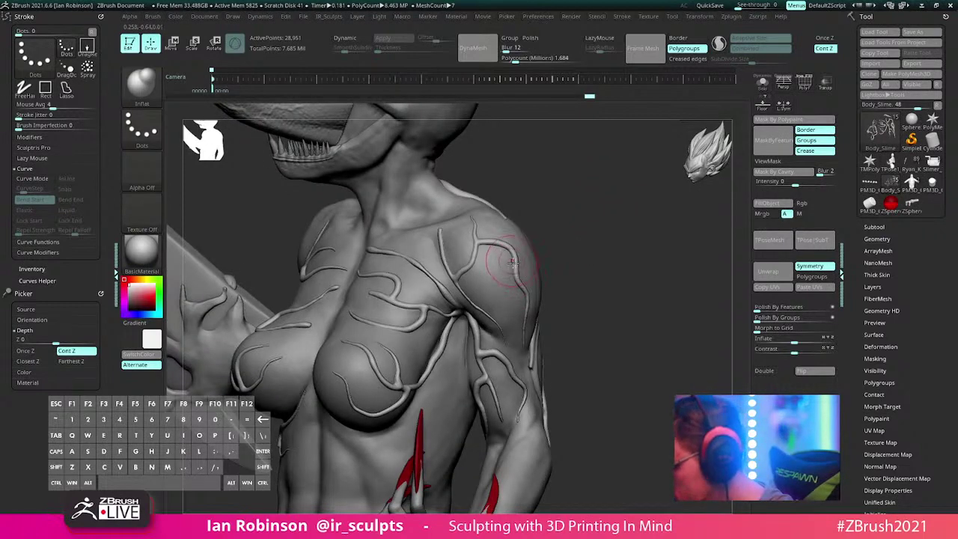
drag(584, 237, 459, 302)
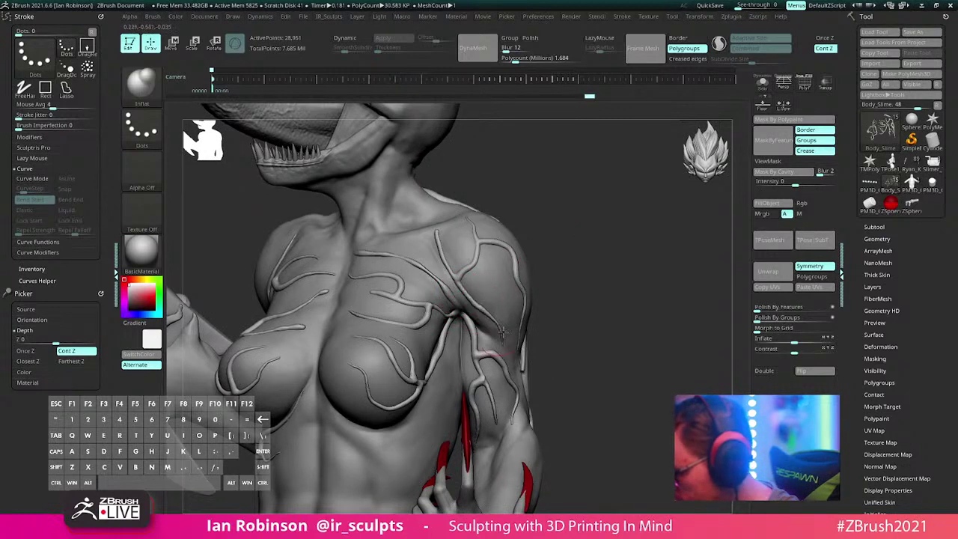
mouse_move(658, 311)
mouse_down()
mouse_move(611, 312)
mouse_move(617, 277)
mouse_up()
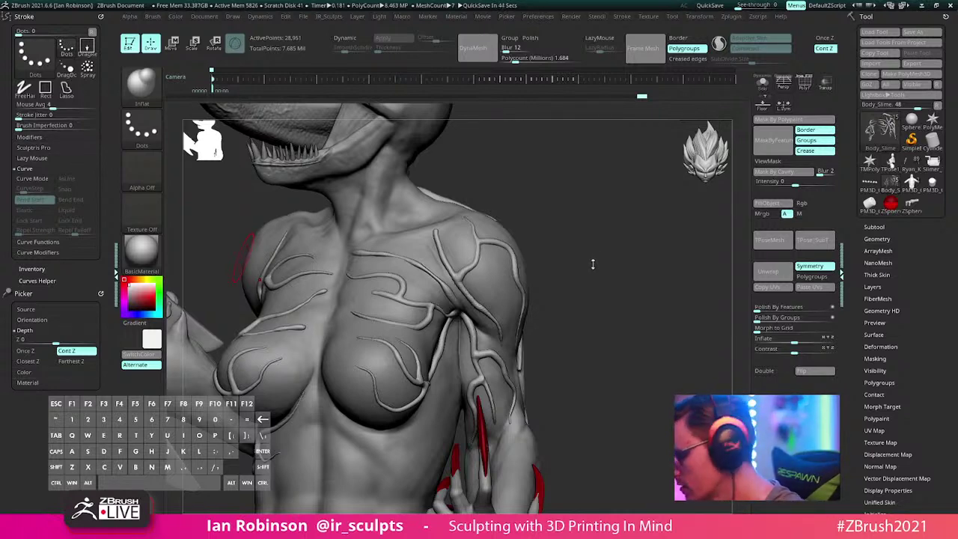
drag(626, 271, 603, 278)
Step: Switch to the Cylinder3D tool, frame the cylinder and convert it to a PolyMesh3D
click(932, 140)
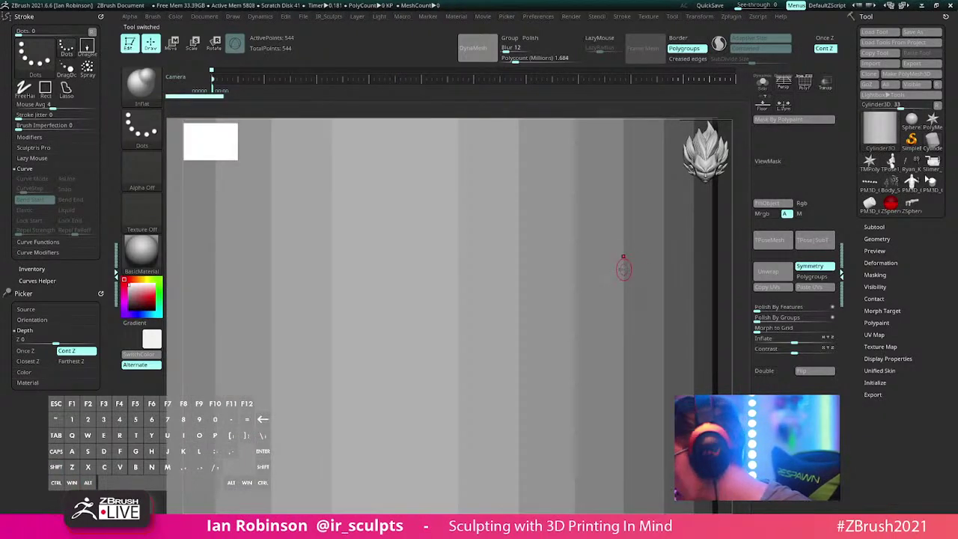
alt+right_drag(534, 377, 531, 233)
alt+drag(531, 233, 567, 292)
key(shift+f)
key(shift+f)
click(906, 73)
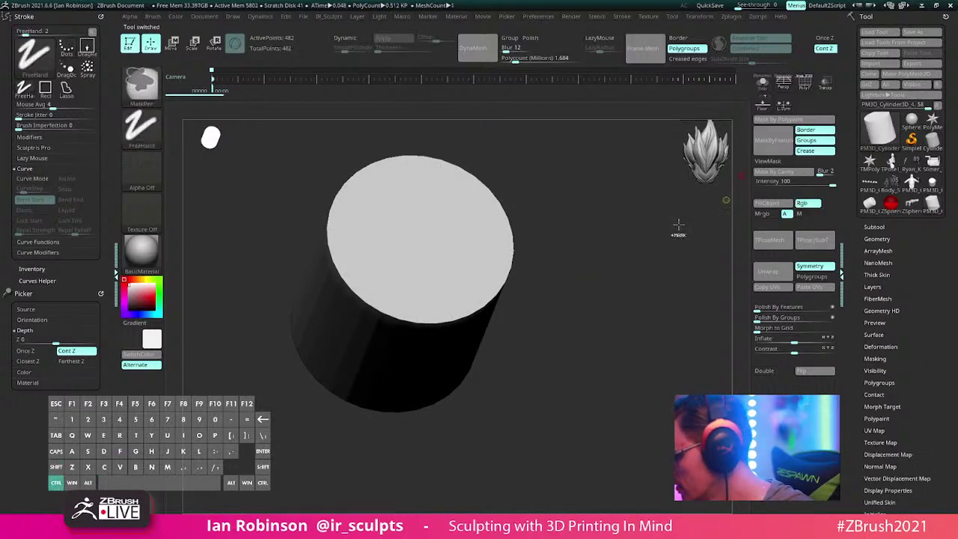
Step: Subdivide the cylinder repeatedly into a dense, smooth mesh
key(ctrl+d)
key(ctrl+d)
key(ctrl+d)
key(ctrl+d)
key(ctrl+d)
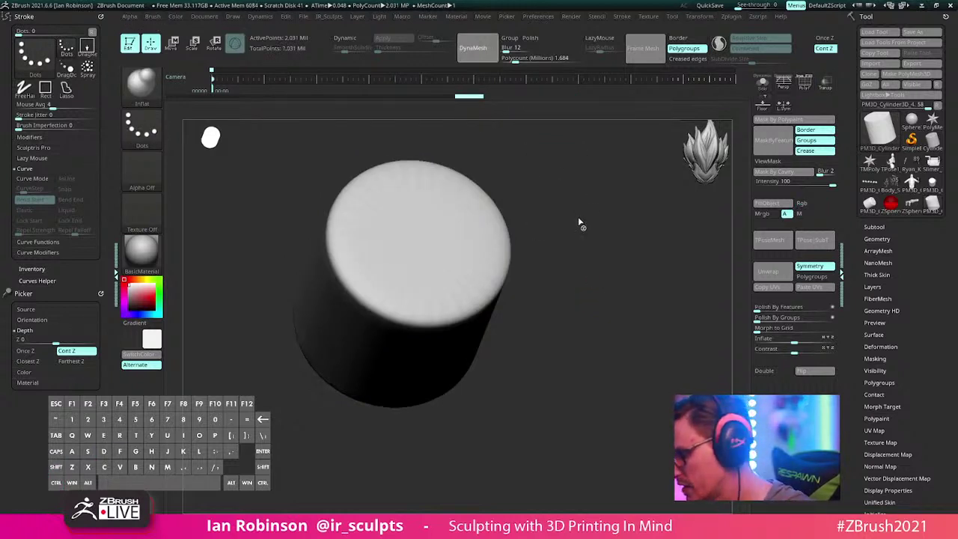
key(shift+f)
key(shift+f)
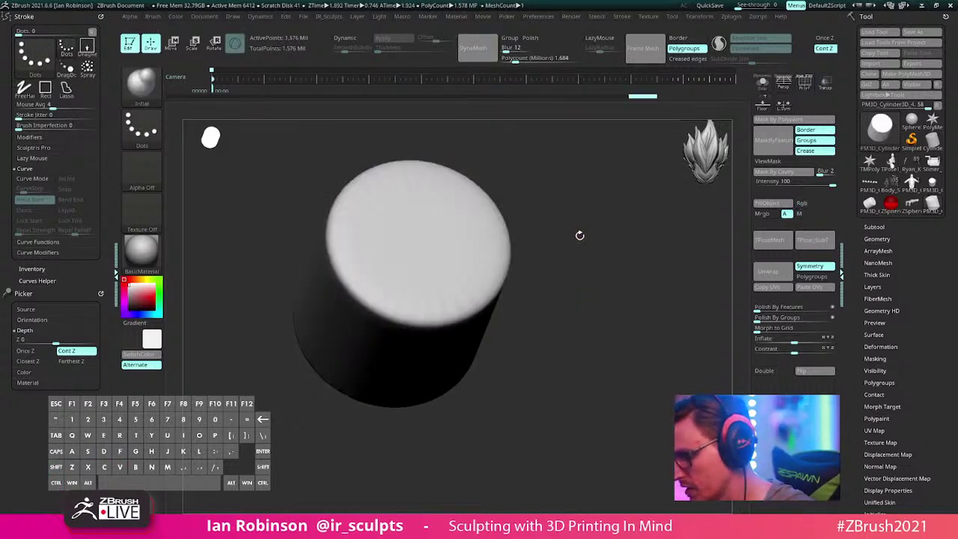
Step: Store a morph target of the undetailed cylinder and frame its flat end cap head-on
drag(579, 235, 357, 165)
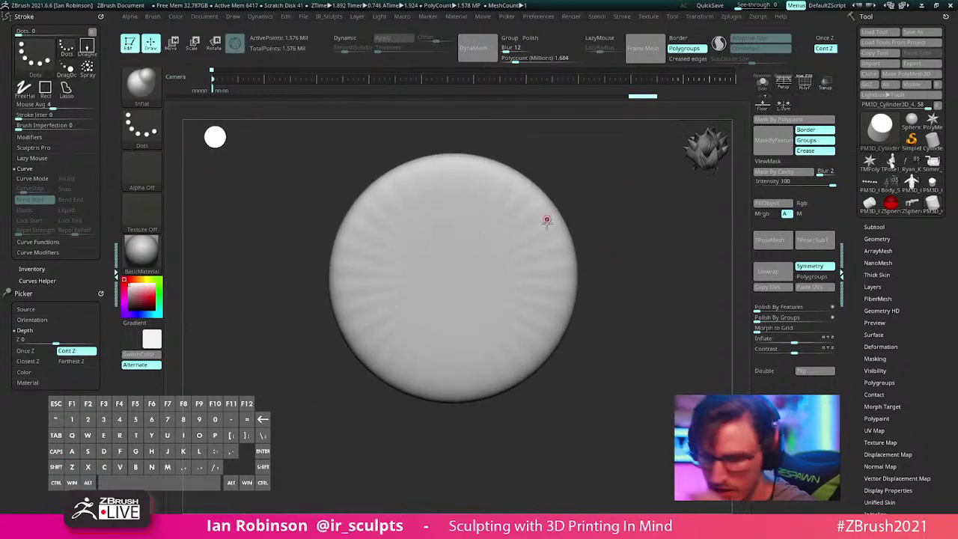
scroll(922, 244, down, 3)
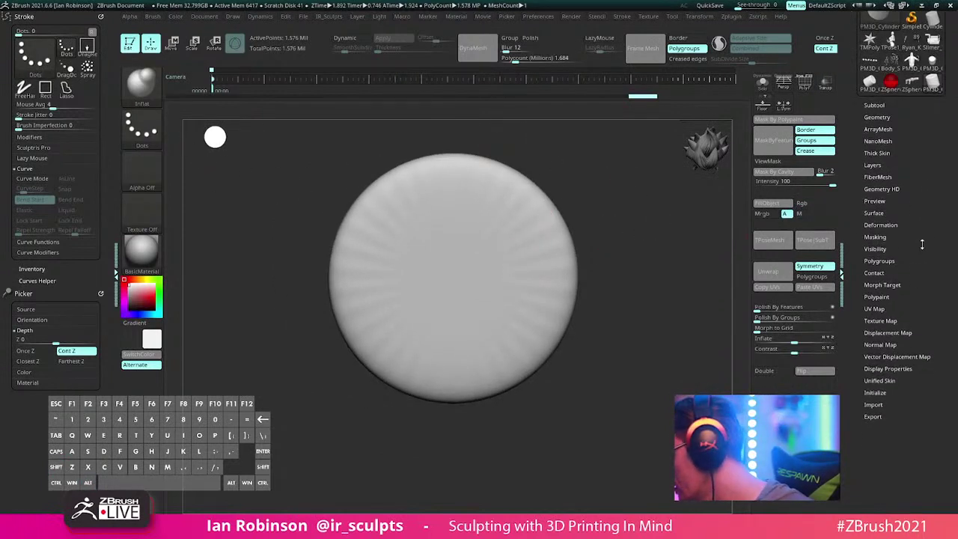
click(891, 284)
click(890, 295)
alt+drag(686, 338, 651, 352)
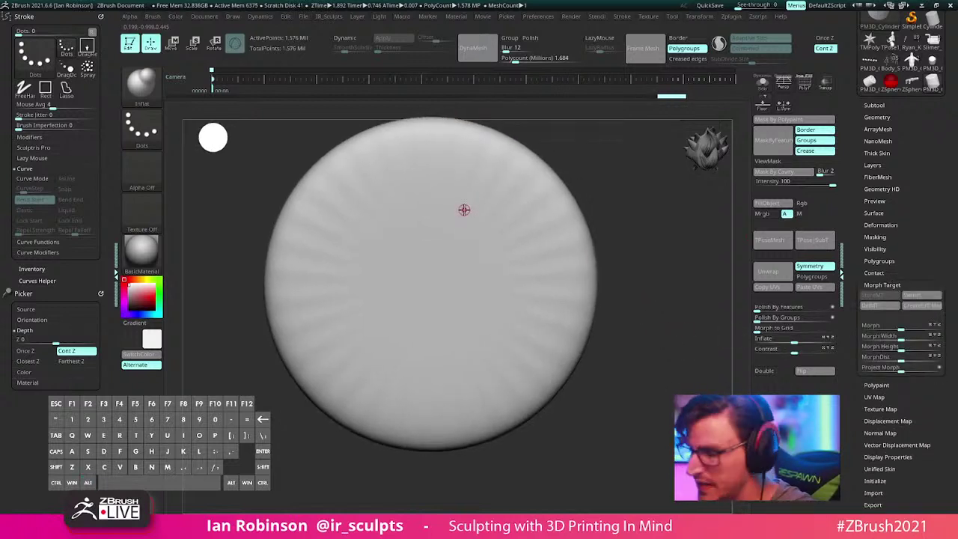
Step: Set up the Standard brush with Alpha 09 and the DragRect stroke
click(141, 166)
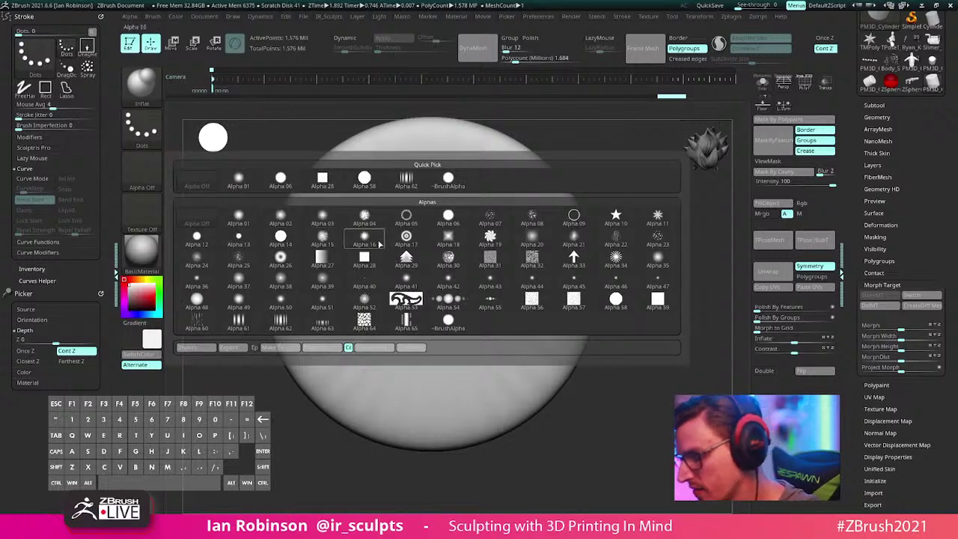
click(574, 220)
key(b)
key(s)
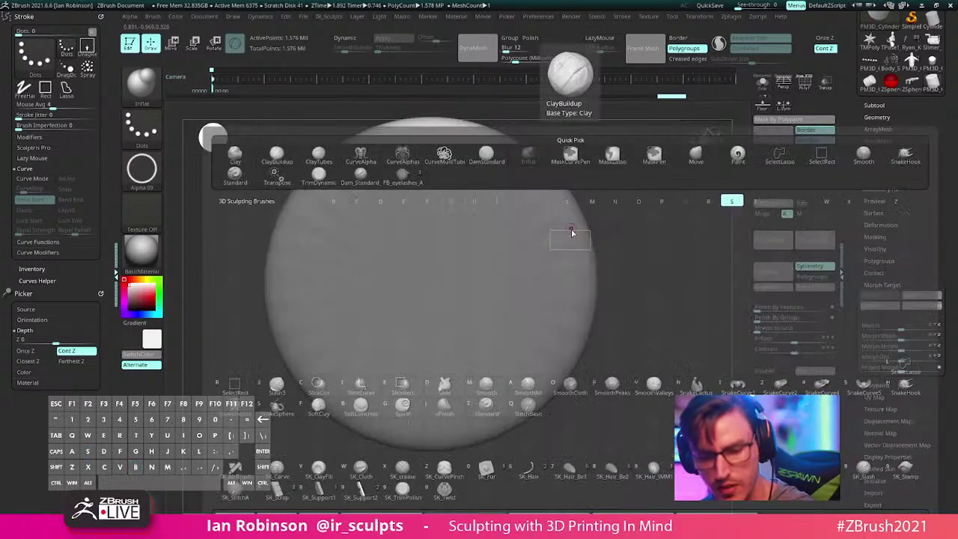
key(t)
click(149, 171)
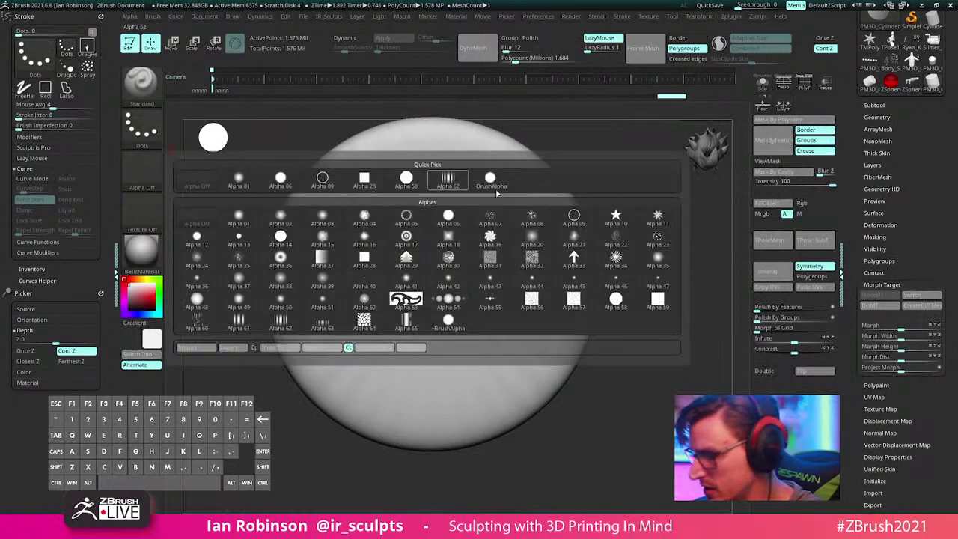
click(574, 217)
click(141, 127)
click(257, 151)
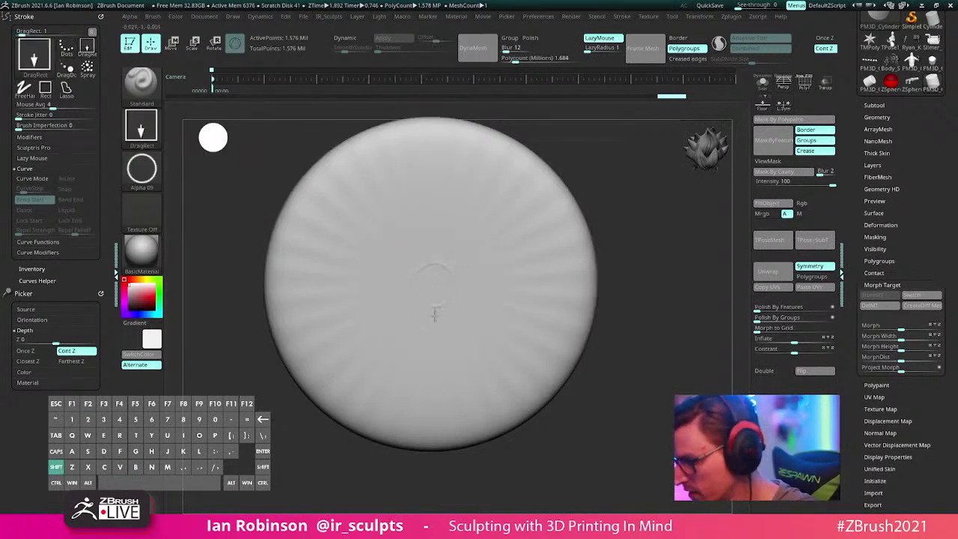
Step: Try stamping several concentric rings at the centre of the cylinder's cap and undo them
drag(434, 315, 433, 334)
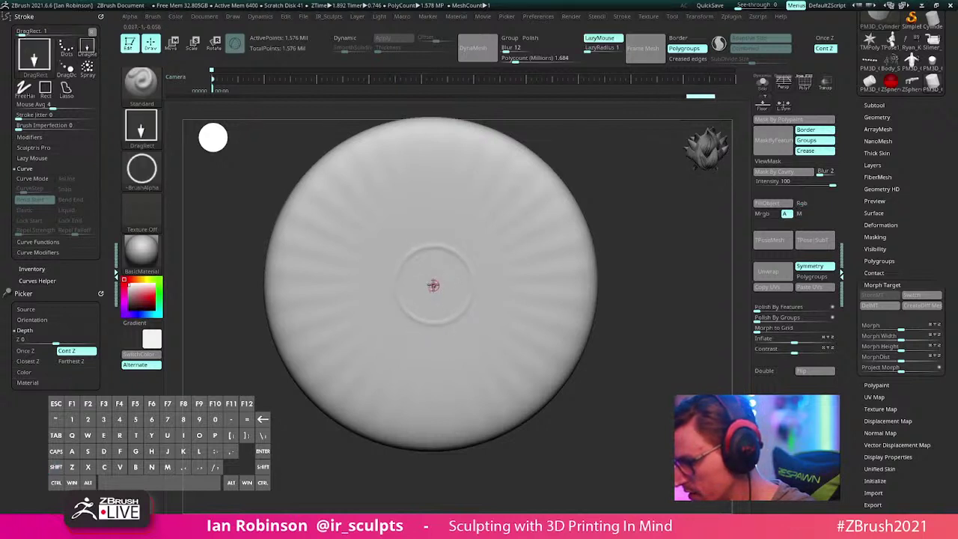
shift+drag(434, 286, 434, 383)
drag(433, 284, 434, 421)
mouse_move(651, 258)
mouse_down()
mouse_move(693, 255)
mouse_move(669, 254)
mouse_move(658, 303)
mouse_up()
key(ctrl+z)
key(ctrl+z)
key(ctrl+z)
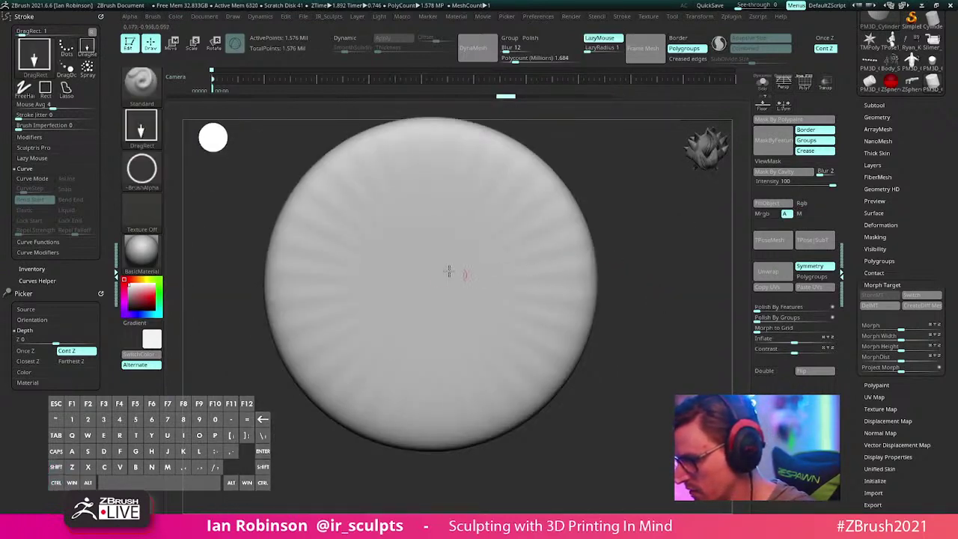
Step: Adjust the brush settings, try single large ring stamps at the cap's centre and undo each one
key(s)
drag(447, 280, 476, 309)
key(space)
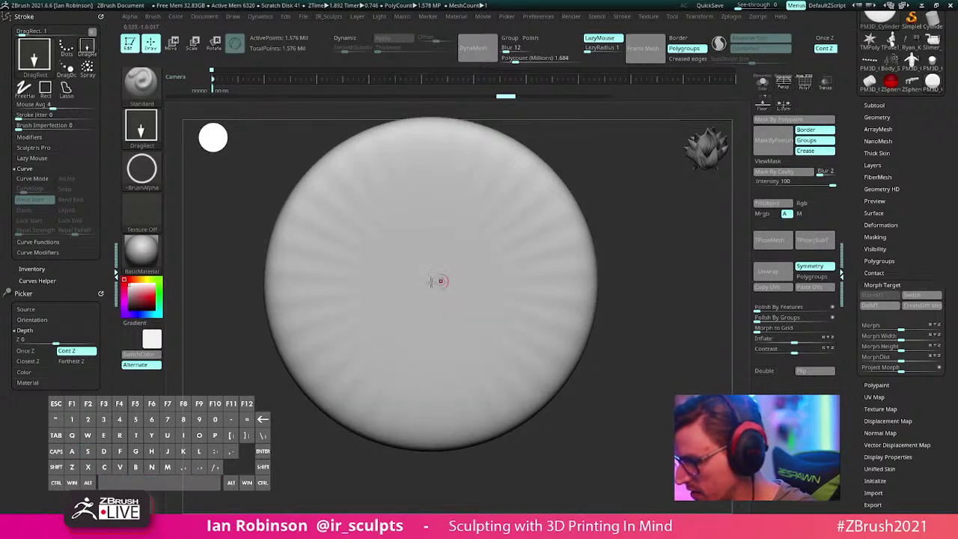
shift+drag(431, 274, 432, 366)
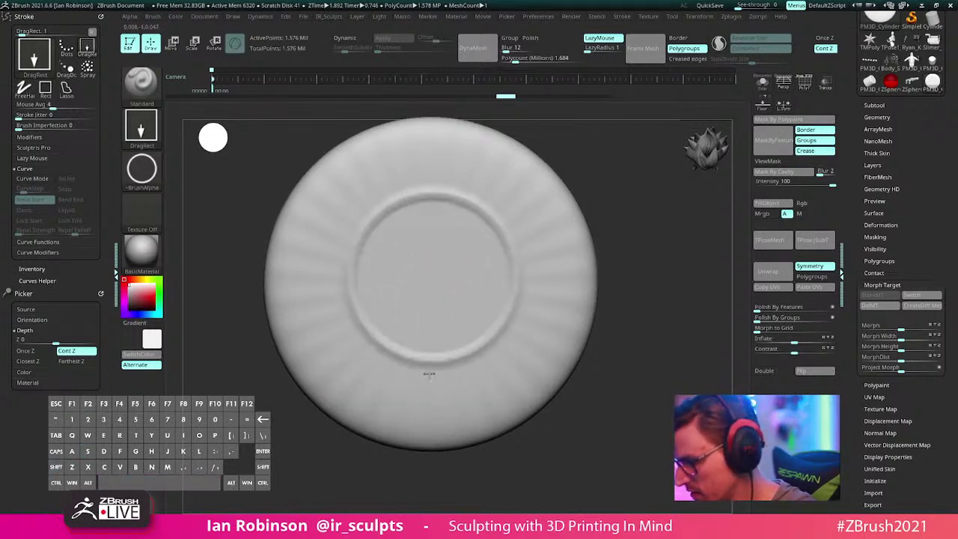
key(ctrl+z)
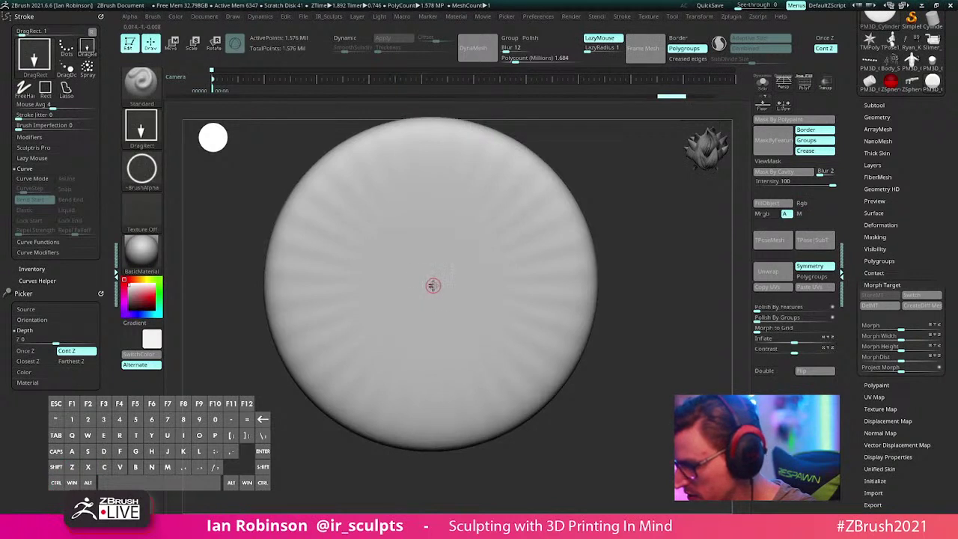
drag(432, 285, 429, 364)
key(ctrl+z)
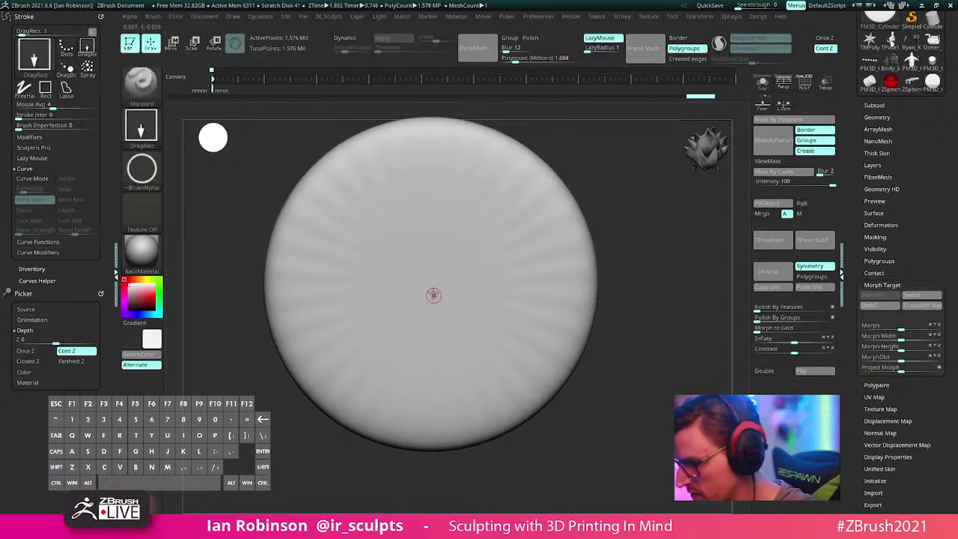
Step: Stamp progressively smaller concentric rings around the cap's centre, reselecting Alpha 09 for the innermost ones
drag(431, 288, 428, 419)
drag(431, 293, 433, 384)
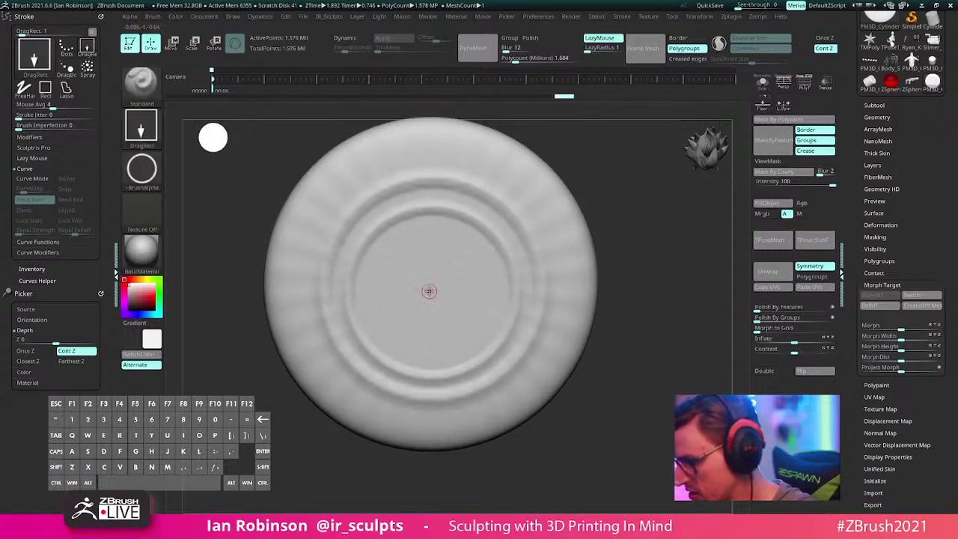
drag(428, 289, 430, 370)
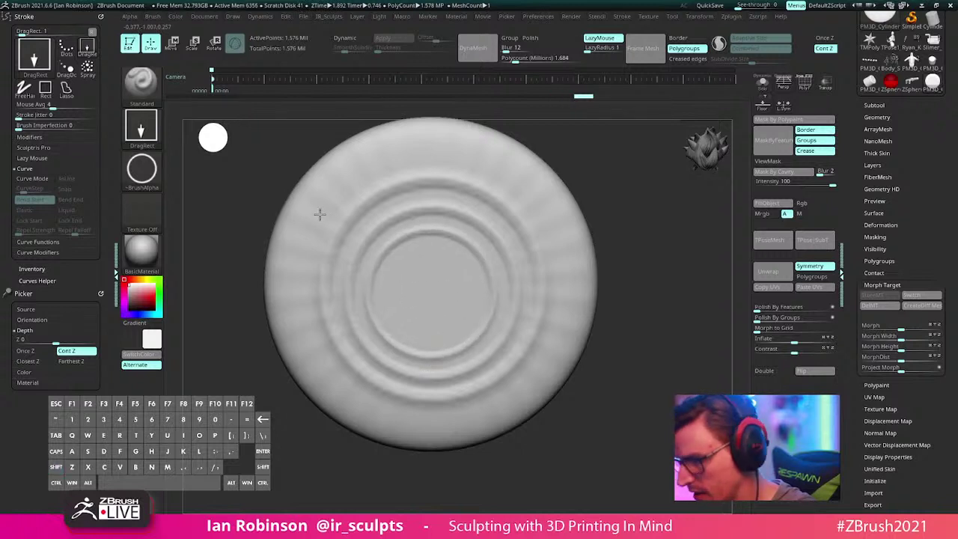
click(142, 169)
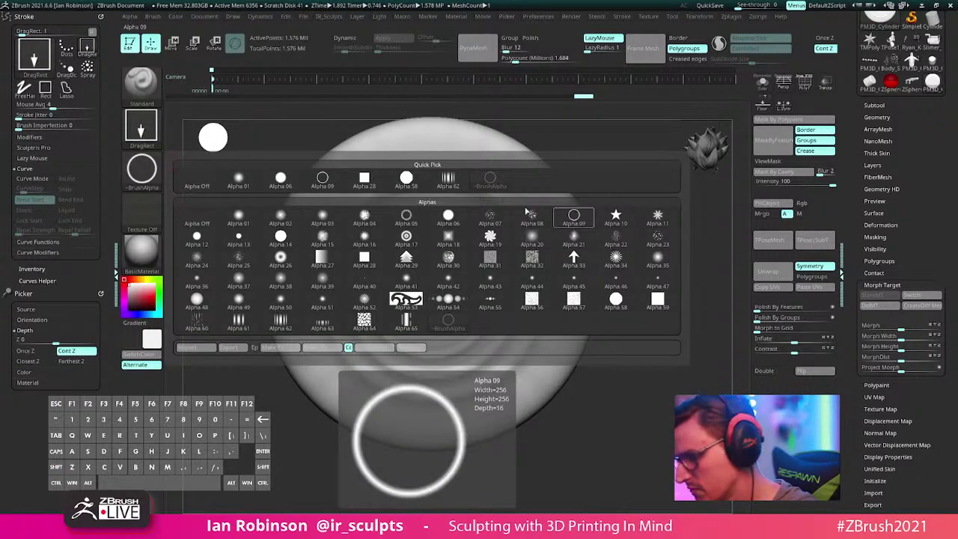
click(574, 217)
mouse_move(427, 293)
mouse_down()
mouse_move(434, 347)
mouse_move(434, 309)
mouse_move(432, 325)
mouse_up()
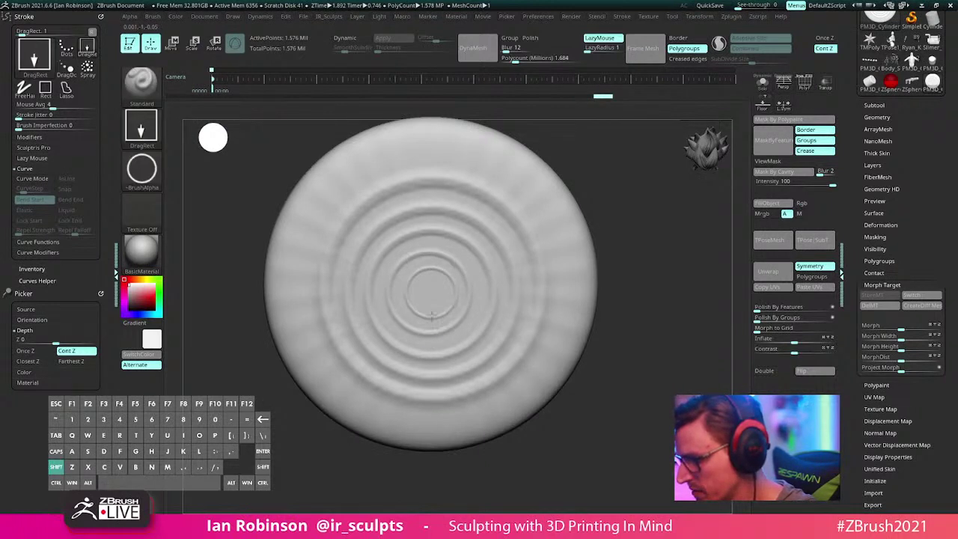
Step: Stamp a second set of rings near the cap's upper edge so they overlap the central rings
alt+drag(656, 244, 636, 268)
mouse_move(476, 189)
mouse_down()
mouse_move(569, 203)
mouse_move(522, 192)
mouse_move(552, 193)
mouse_up()
key(shift)
mouse_move(580, 187)
mouse_down()
mouse_move(615, 176)
mouse_move(625, 187)
mouse_move(497, 187)
mouse_move(538, 216)
mouse_up()
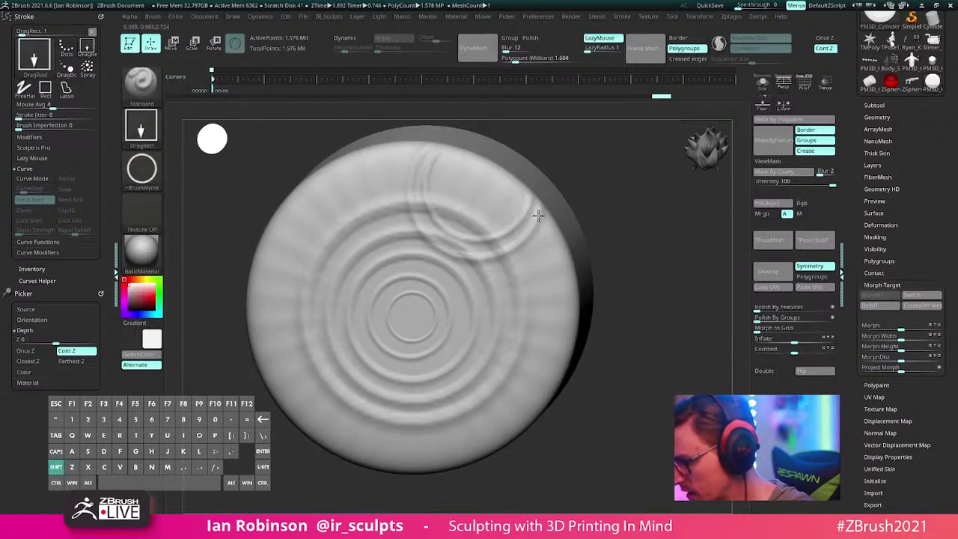
shift+drag(486, 188, 531, 212)
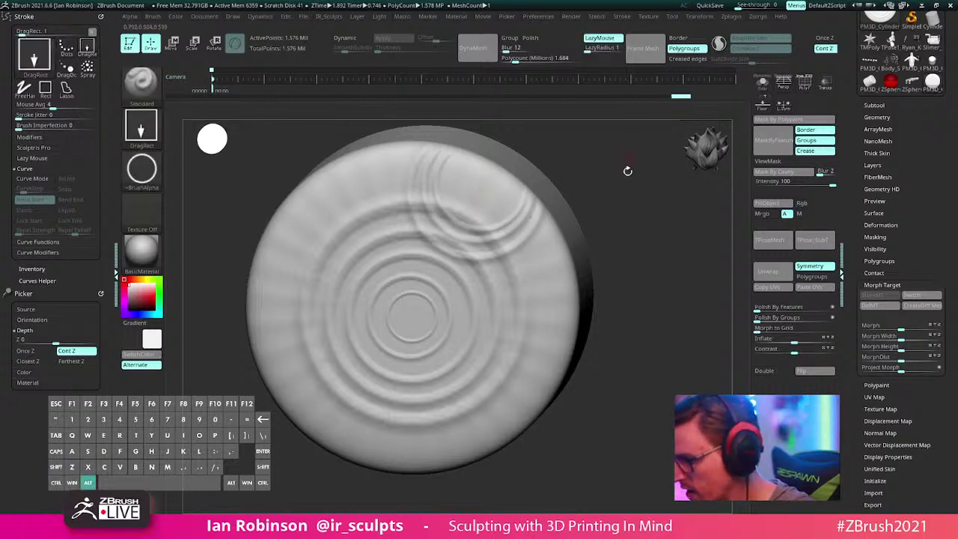
drag(629, 171, 604, 142)
key(b)
key(m)
key(c)
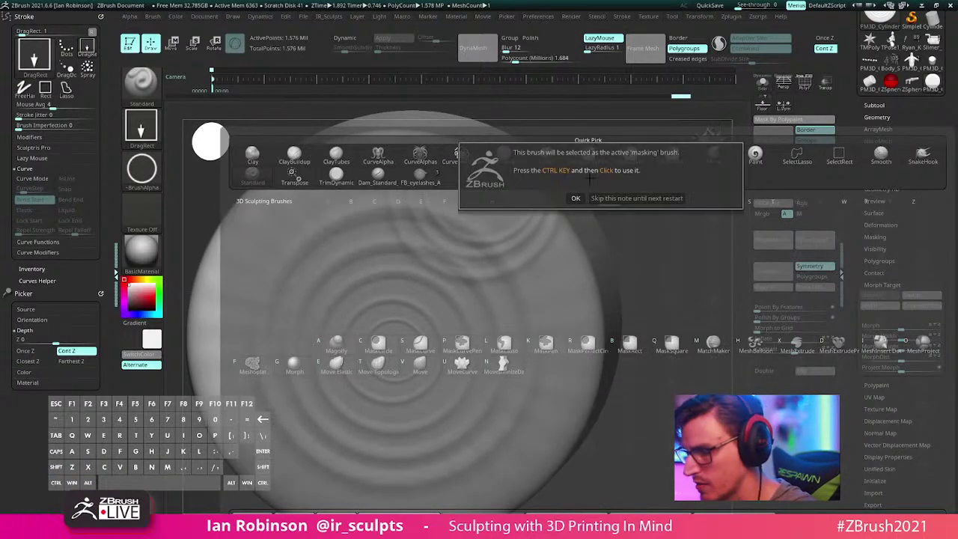
click(576, 198)
Step: Switch to the Morph brush, size it, and brush away the overlapping detail around the second ring set on the cylinder's cap
key(b)
key(m)
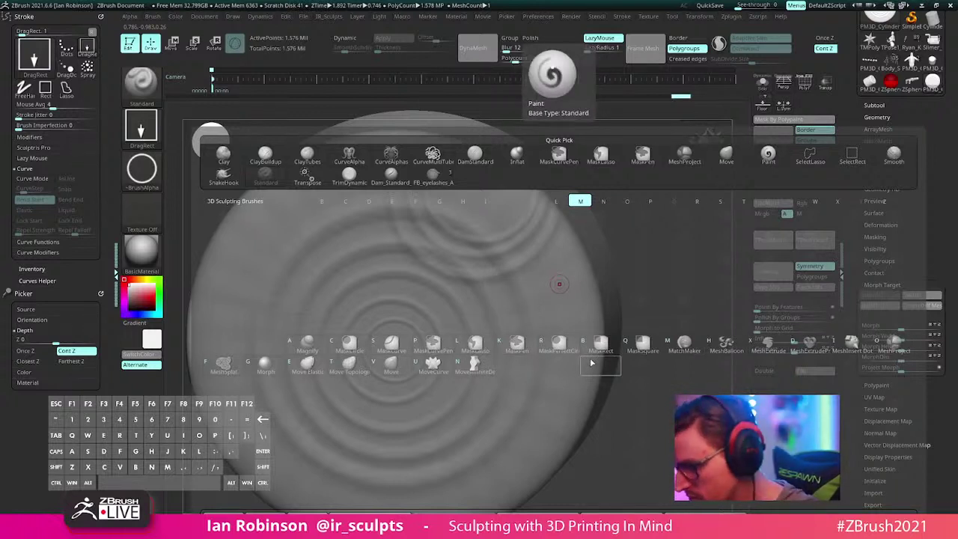
key(g)
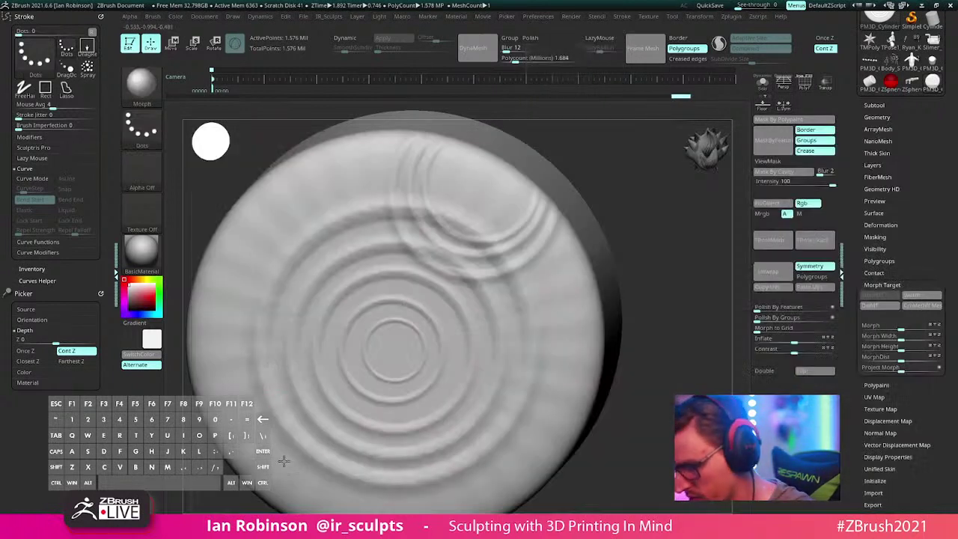
key(s)
mouse_move(461, 211)
mouse_down()
mouse_move(471, 211)
mouse_move(452, 211)
mouse_up()
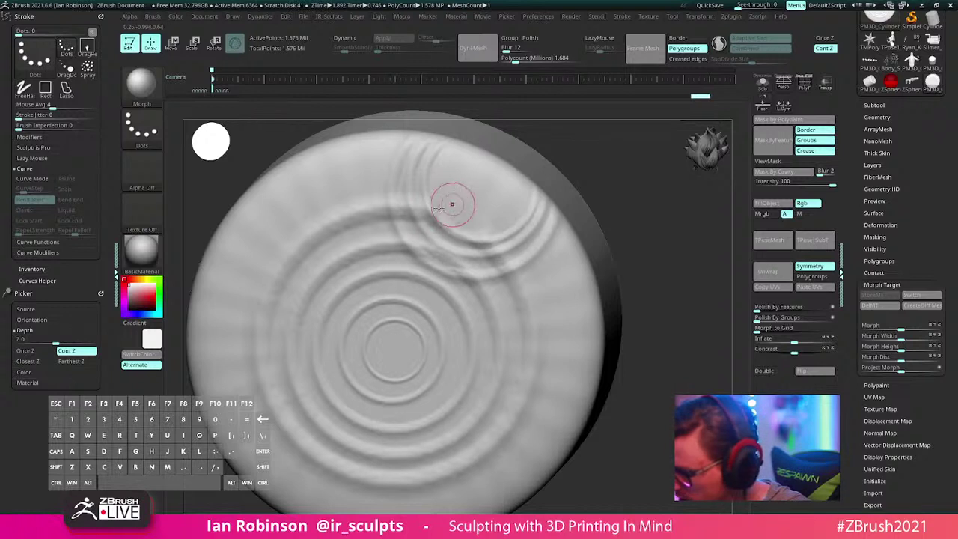
key(s)
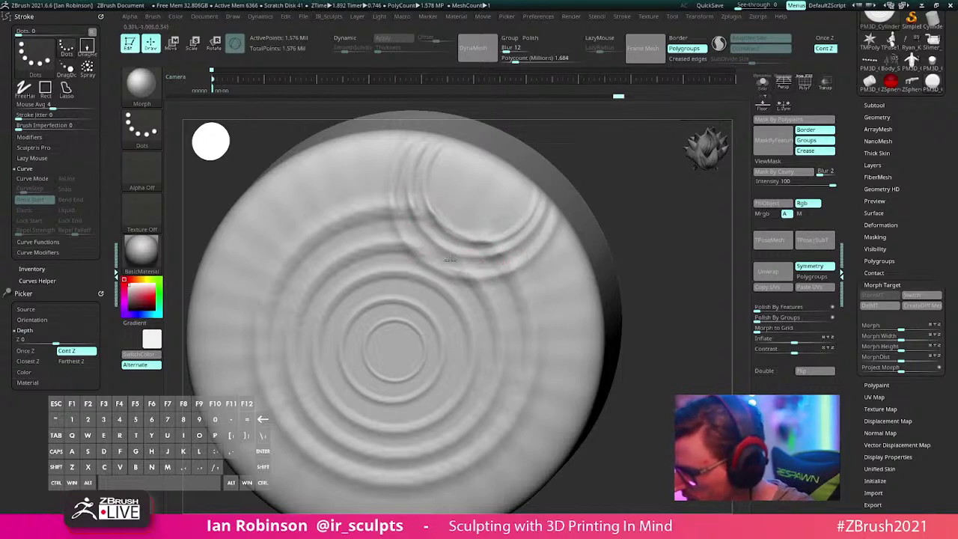
Step: View the finished ring cap, bring up the Body_Slime tool and dismiss the morph target notice
drag(684, 265, 670, 303)
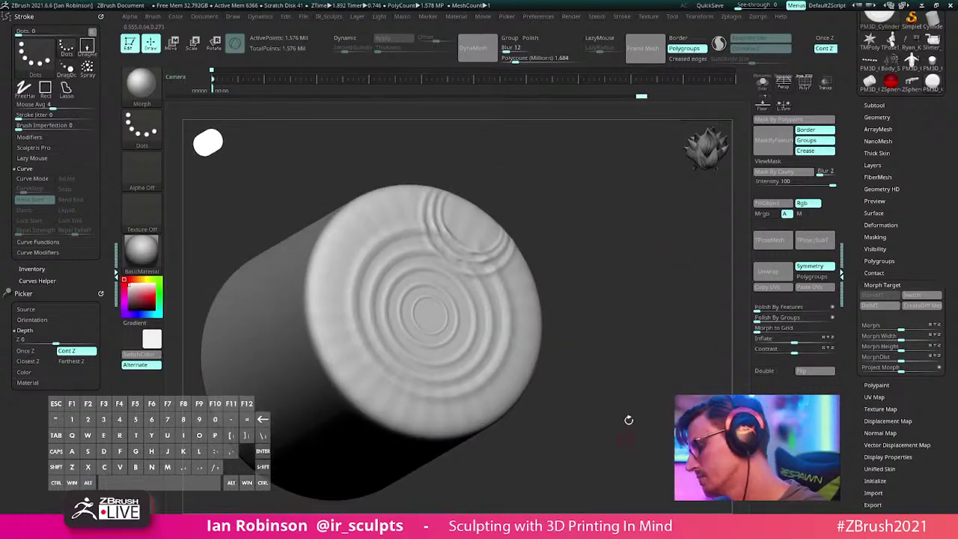
mouse_move(628, 420)
mouse_down()
mouse_move(642, 306)
mouse_move(678, 278)
mouse_up()
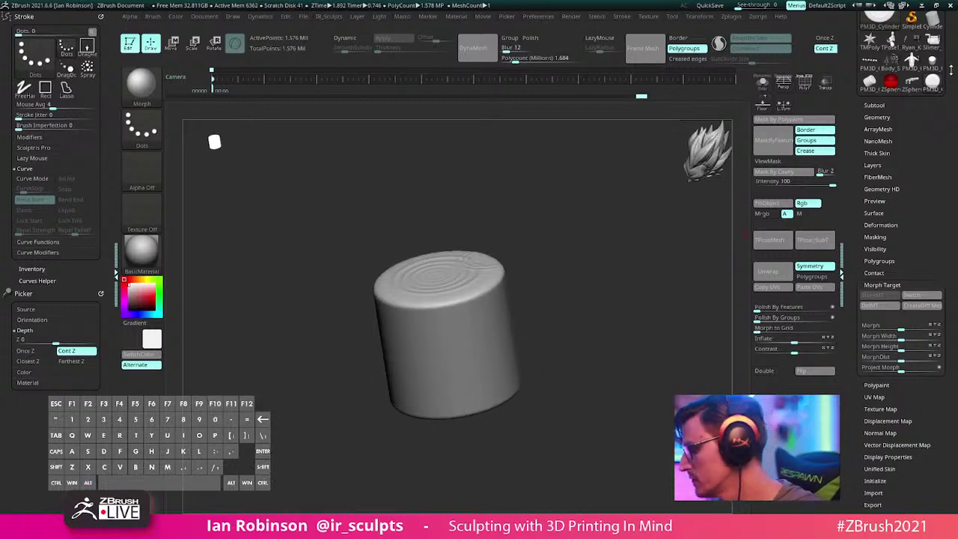
drag(950, 70, 949, 191)
mouse_move(868, 178)
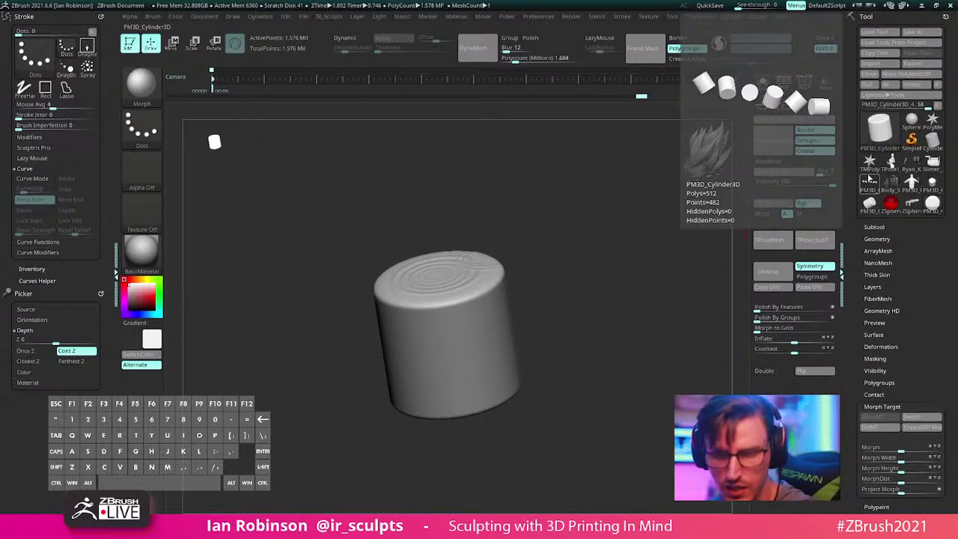
drag(624, 276, 654, 284)
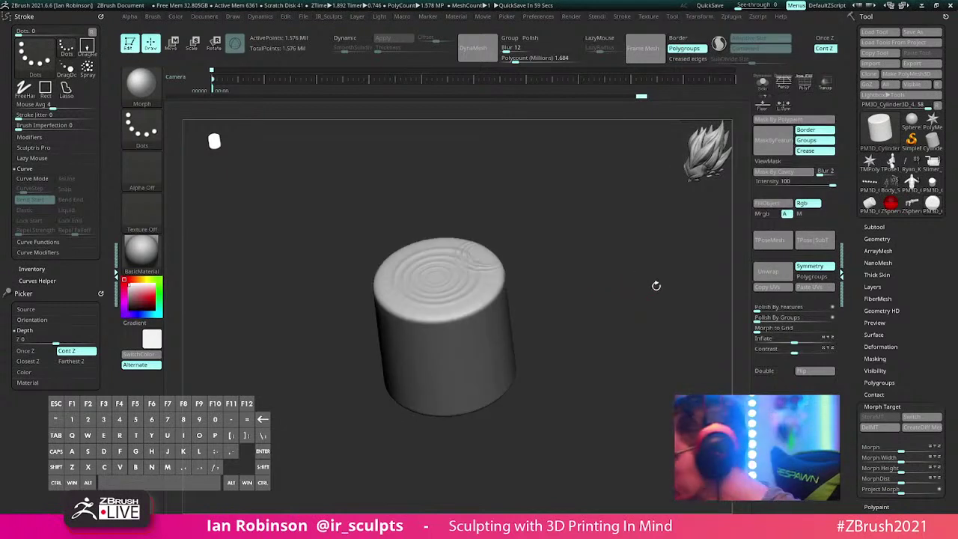
click(891, 184)
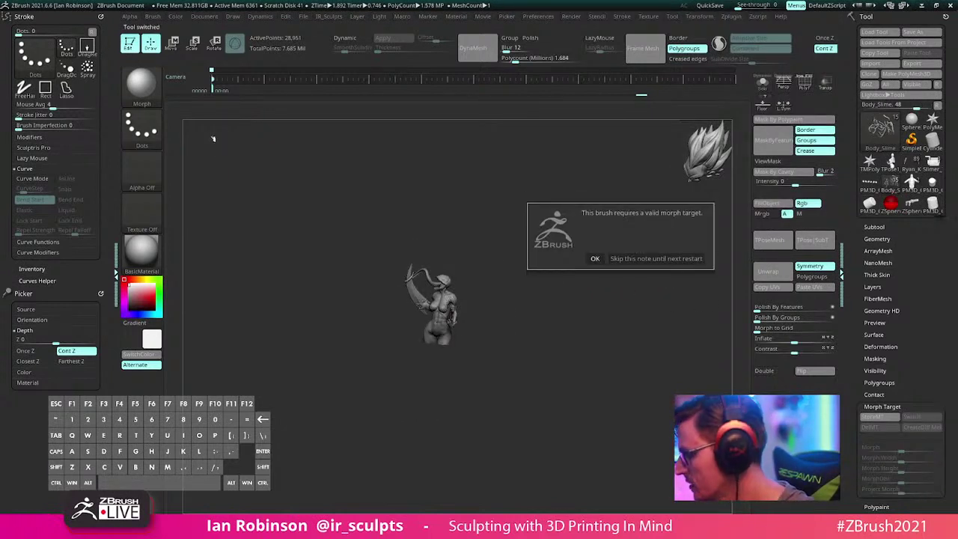
key(Escape)
Step: Return to the ringed cylinder tool and delete it together with the ZSphere_1 tool
click(930, 211)
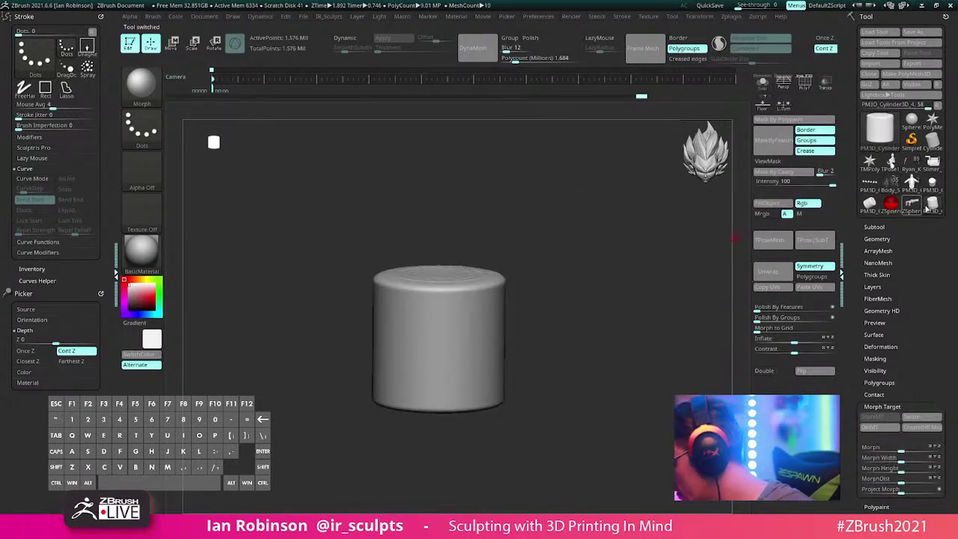
click(874, 227)
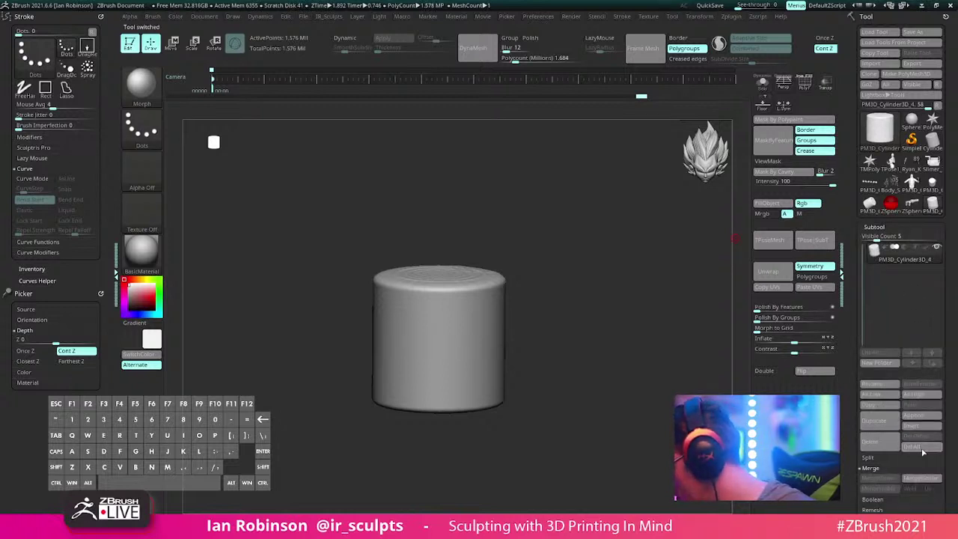
click(922, 451)
click(878, 456)
click(911, 204)
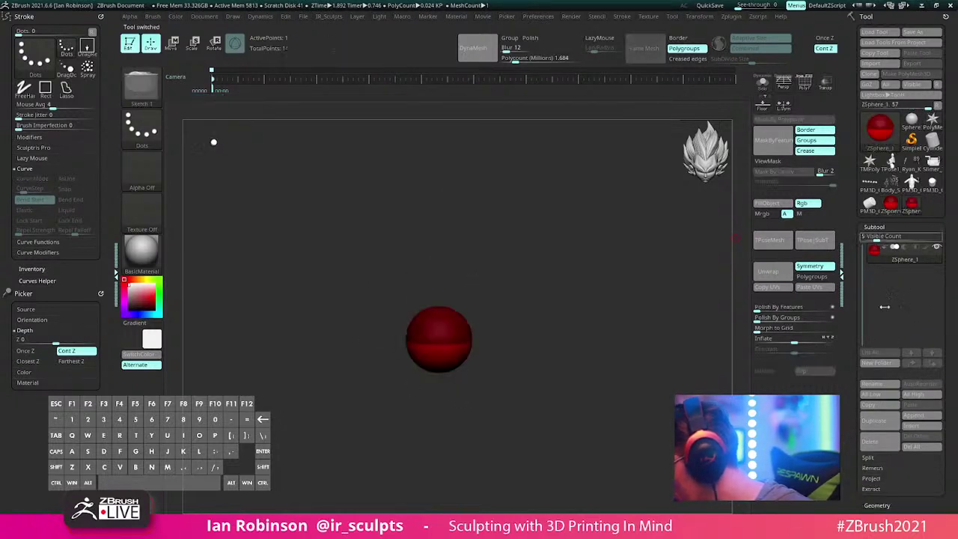
click(912, 450)
click(878, 456)
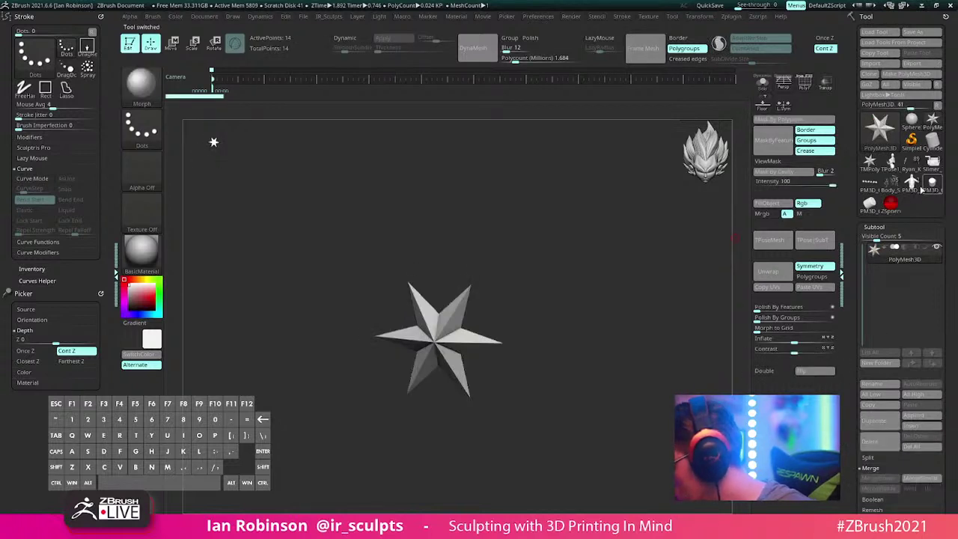
Step: Delete the torso tool, the PM3D_Cylinder3D_3 tool and the Slimer_TwitchSculpt tool with all their subtools
click(911, 184)
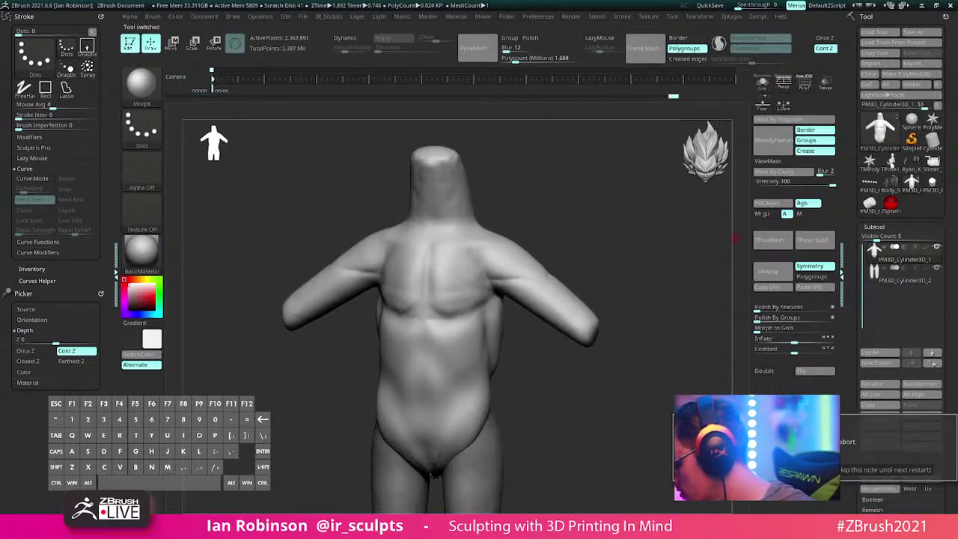
click(931, 183)
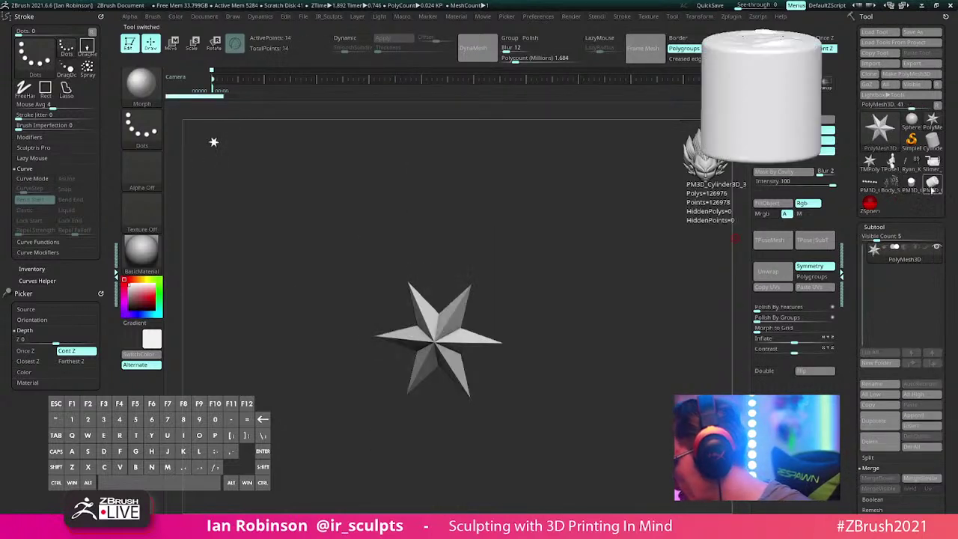
click(918, 449)
click(892, 457)
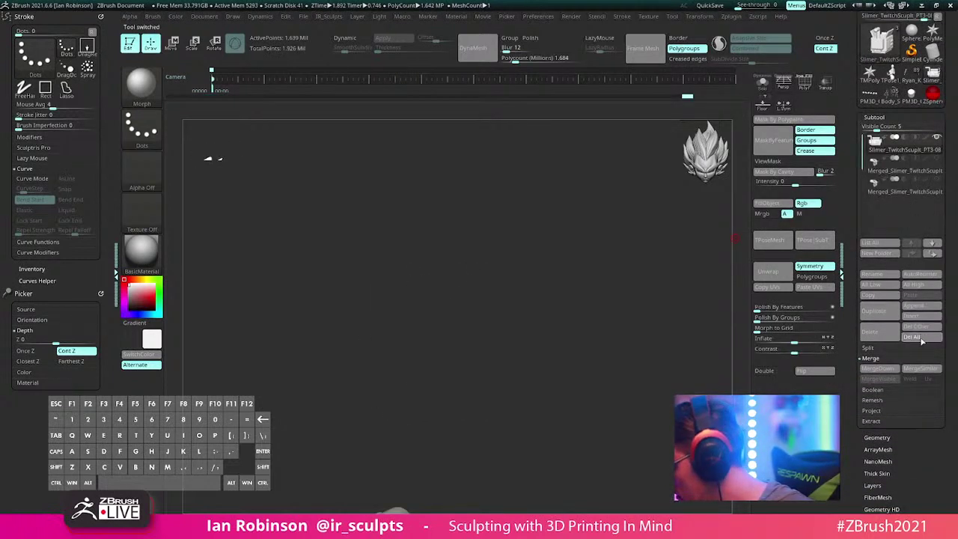
click(918, 338)
click(730, 358)
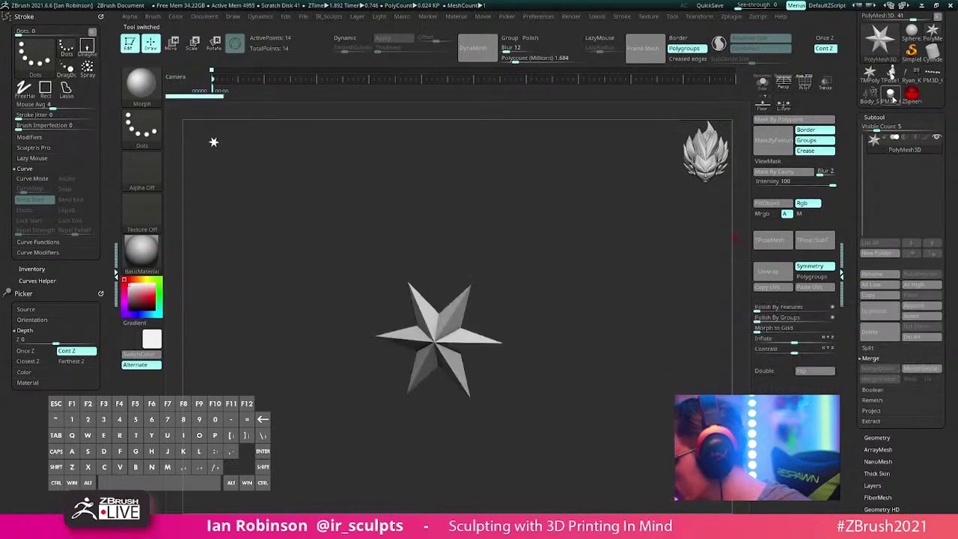
Step: Delete the PM3D_Cylinder3D_2 tool and the remaining ZSphere tool
click(890, 94)
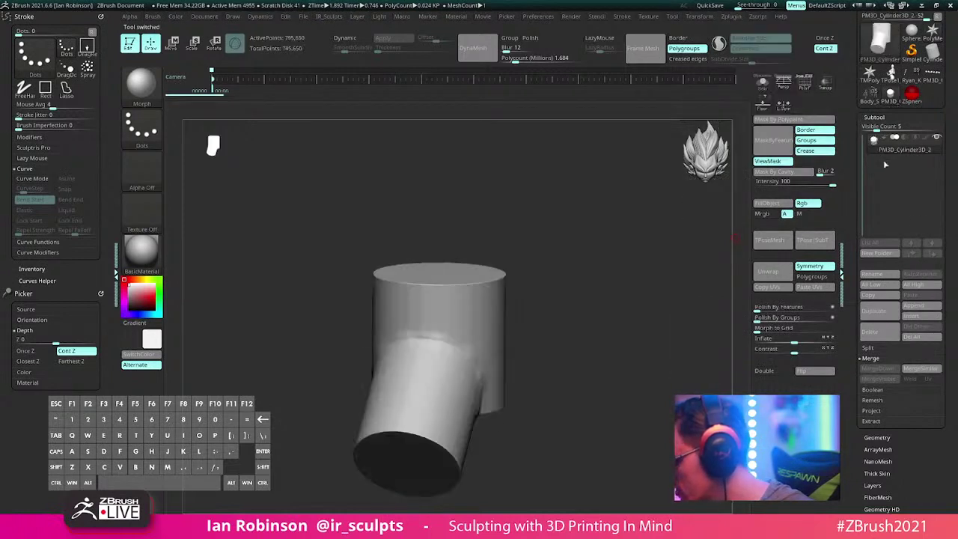
click(920, 338)
click(730, 358)
click(891, 93)
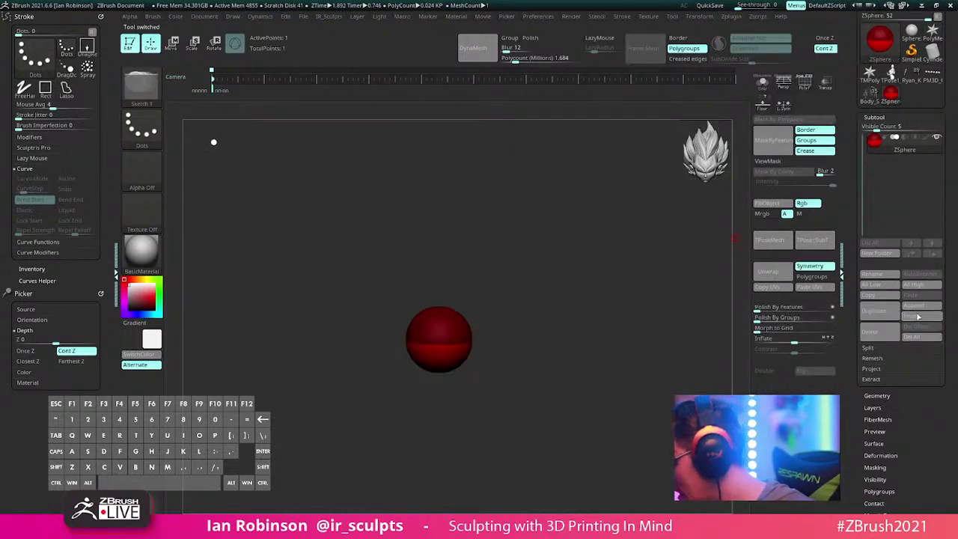
click(915, 332)
click(730, 358)
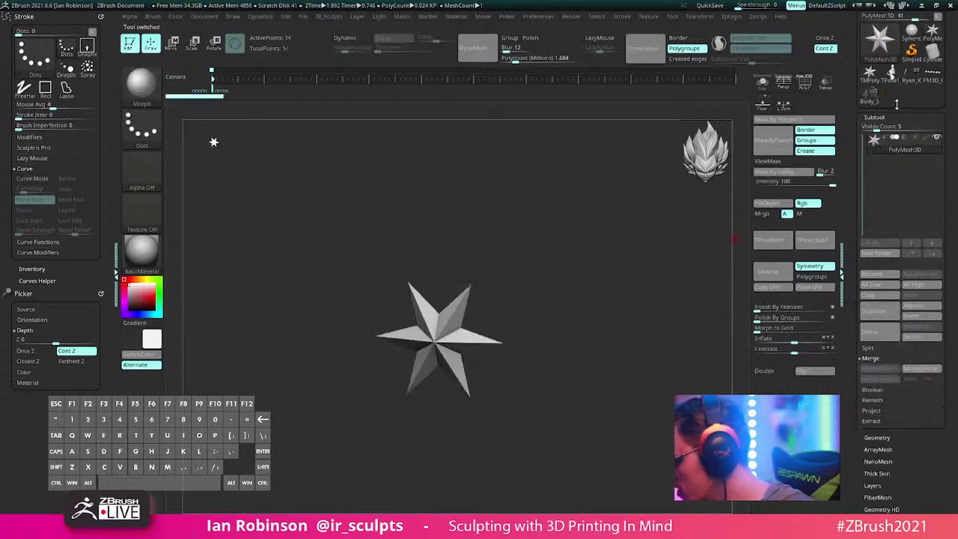
Step: Delete all subtools of the anatomy model tool and the TPose1 posed figure tool
click(911, 78)
click(920, 337)
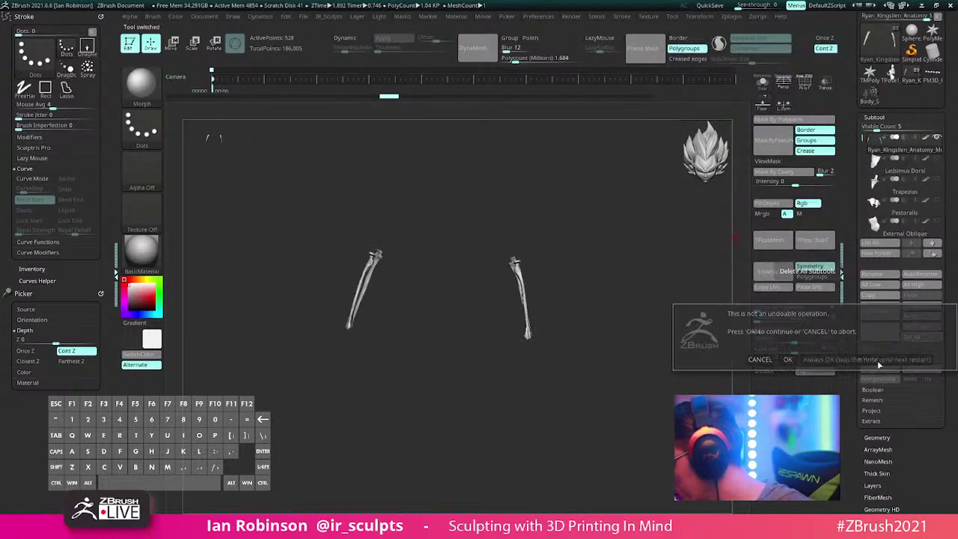
click(788, 359)
click(891, 73)
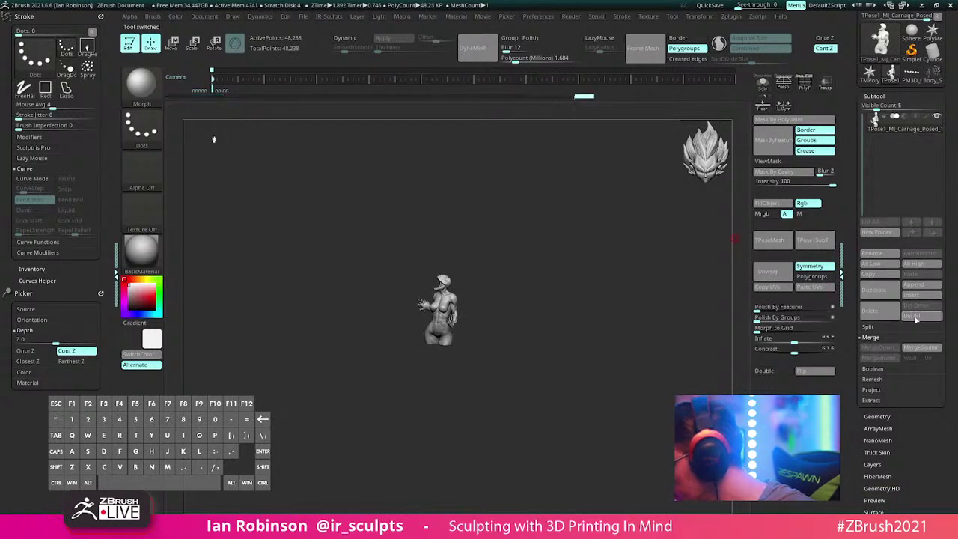
click(920, 317)
click(788, 341)
Step: Delete the multi-cylinder PM3D_Cylinder3D tool and the TMPolyMesh_1 star tool
click(891, 75)
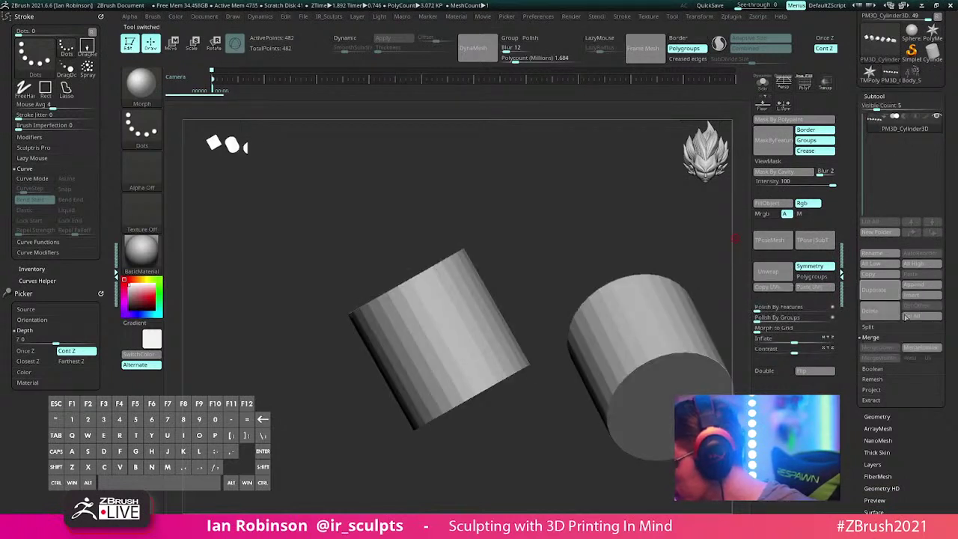
click(920, 317)
click(788, 340)
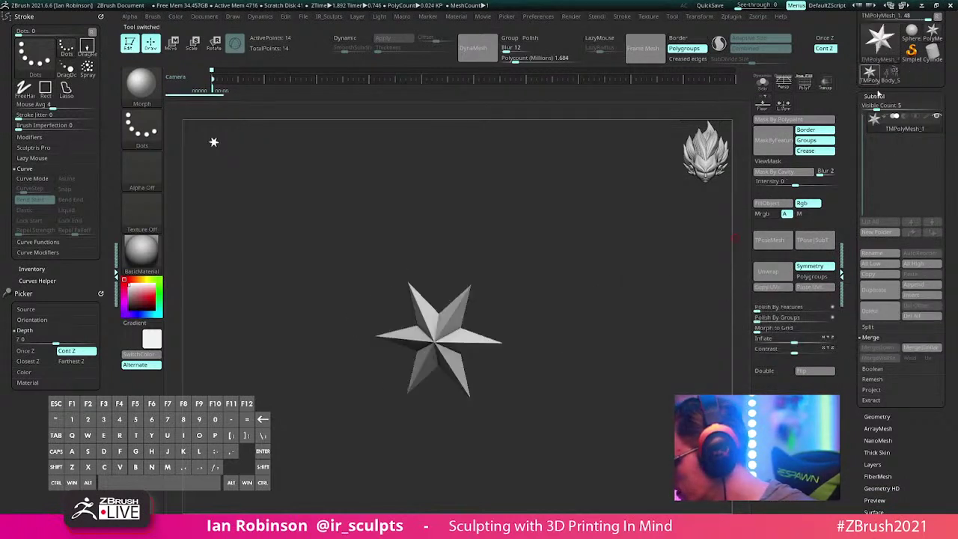
click(921, 317)
click(788, 340)
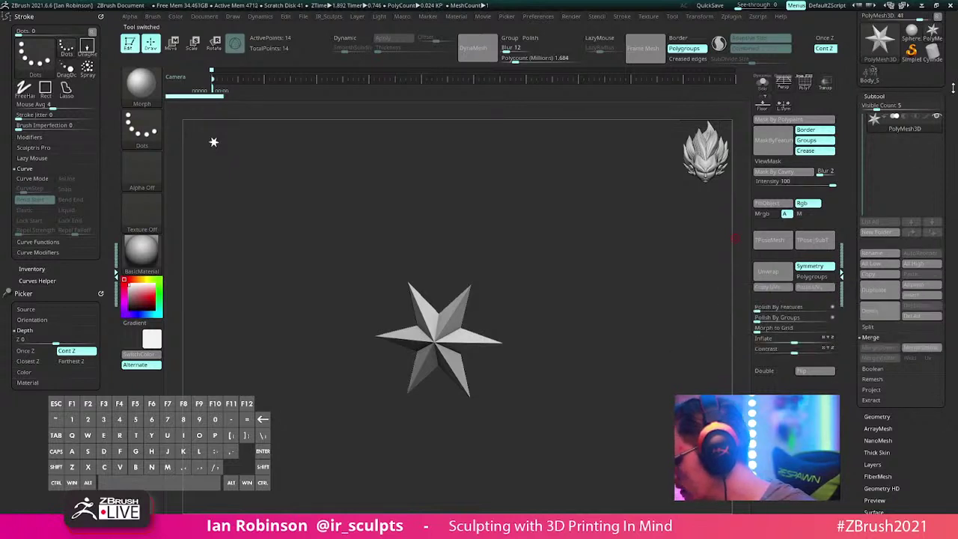
Step: Bring the creature's Body_Slime tool back onto the canvas and dismiss the morph target notice
drag(949, 46, 949, 135)
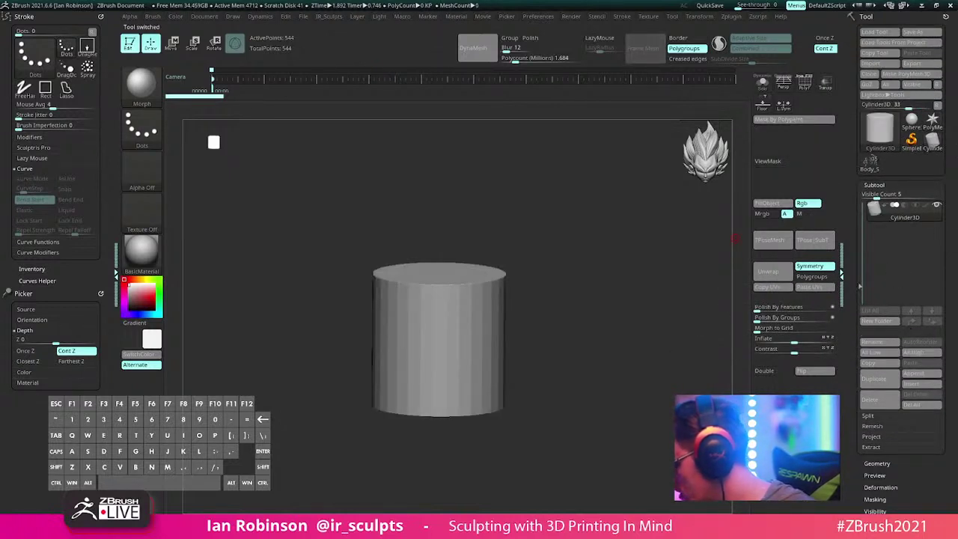
click(866, 166)
mouse_move(626, 275)
alt+mouse_down()
mouse_move(618, 265)
mouse_move(615, 331)
alt+mouse_up()
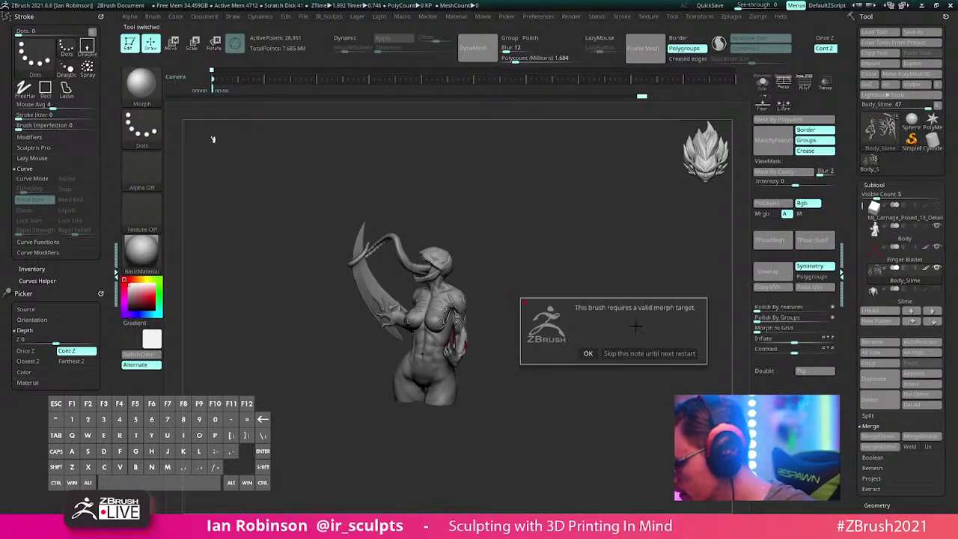
click(588, 353)
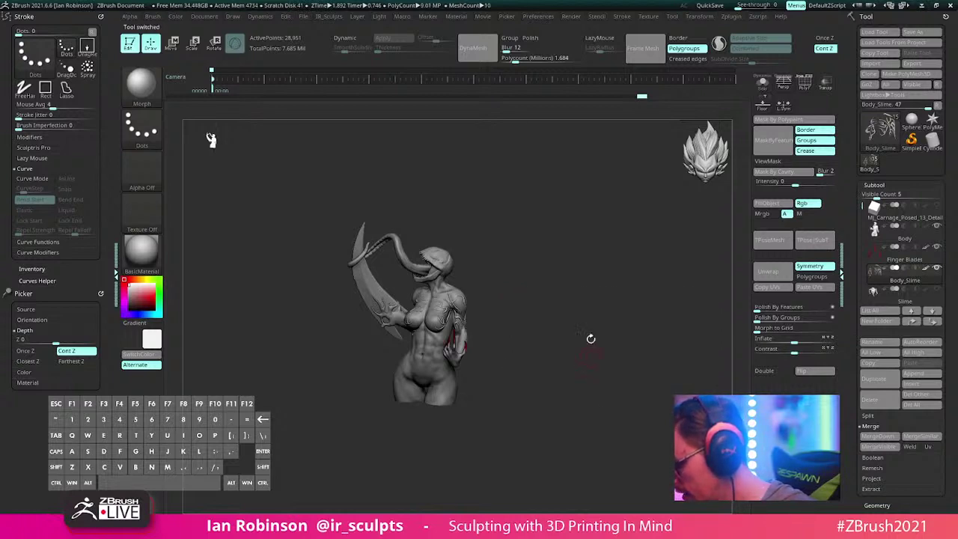
Step: Switch to the ClayBuildup brush and adjust its draw size near the creature's shoulder
key(b)
key(c)
key(b)
mouse_move(556, 240)
alt+mouse_down()
mouse_move(584, 244)
mouse_move(522, 298)
mouse_move(572, 238)
alt+mouse_up()
key(s)
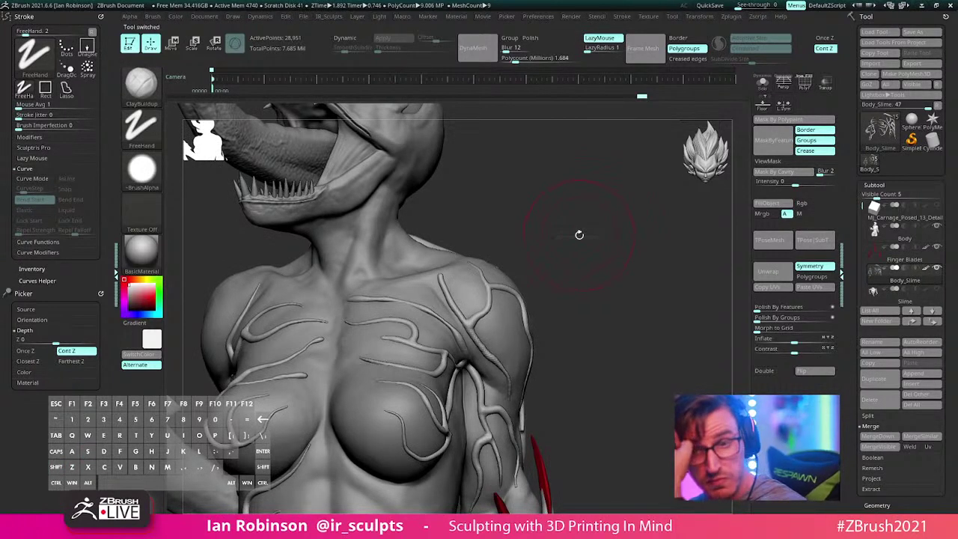
drag(628, 233, 599, 227)
key(s)
Step: Switch to the Inflat brush and adjust its draw size for the veins on the creature's shoulder
key(b)
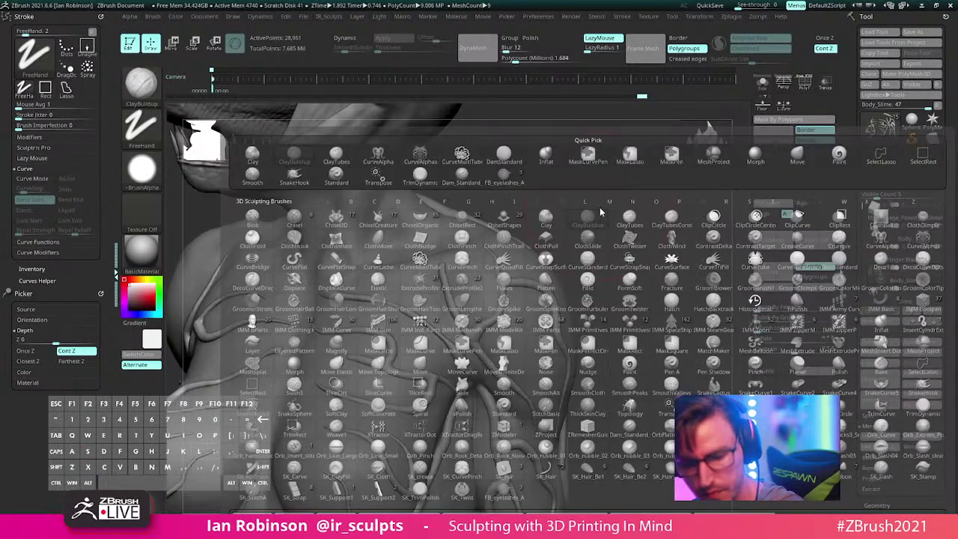
key(i)
key(n)
key(s)
right_drag(557, 204, 464, 283)
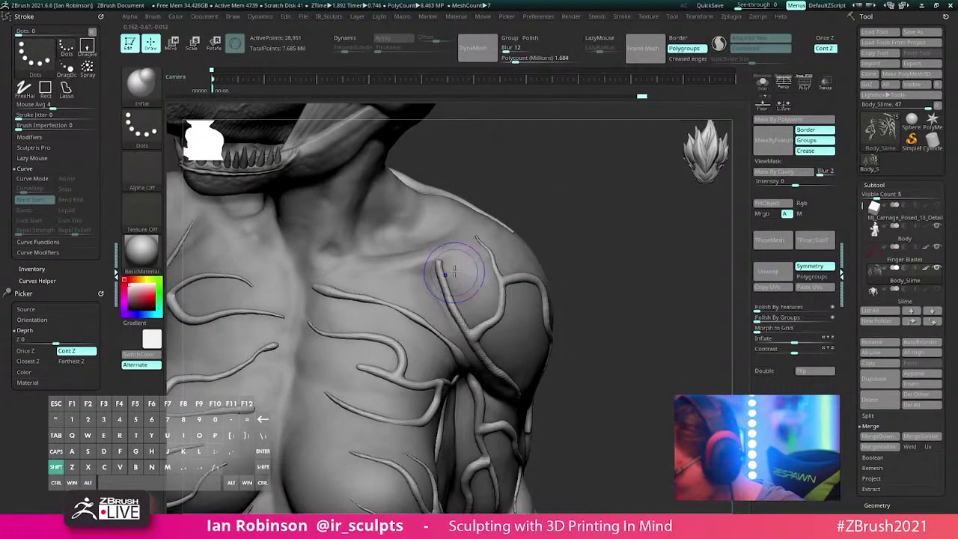
Step: Thicken the tip of the vein on the front of the creature's shoulder with the Inflat brush
key(shift+f)
key(shift+f)
drag(454, 266, 442, 264)
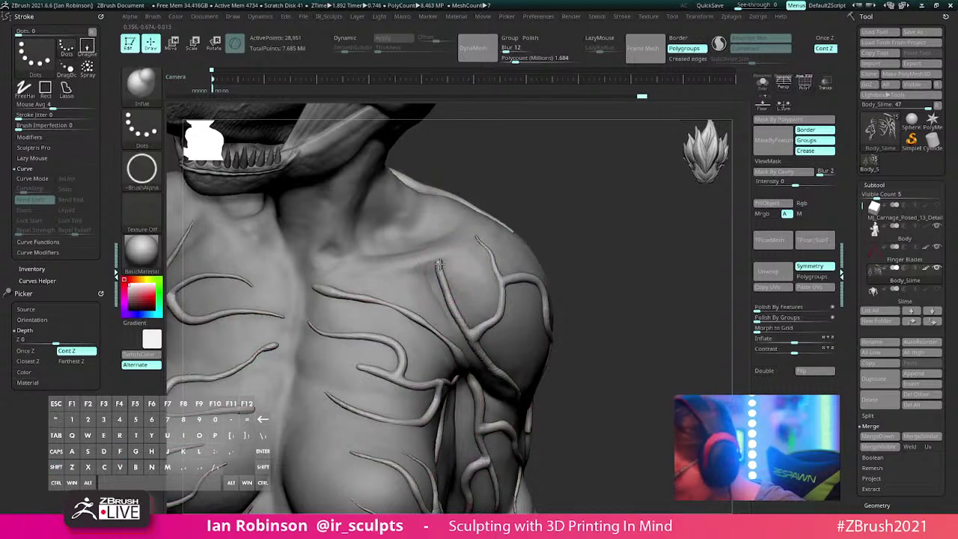
key(space)
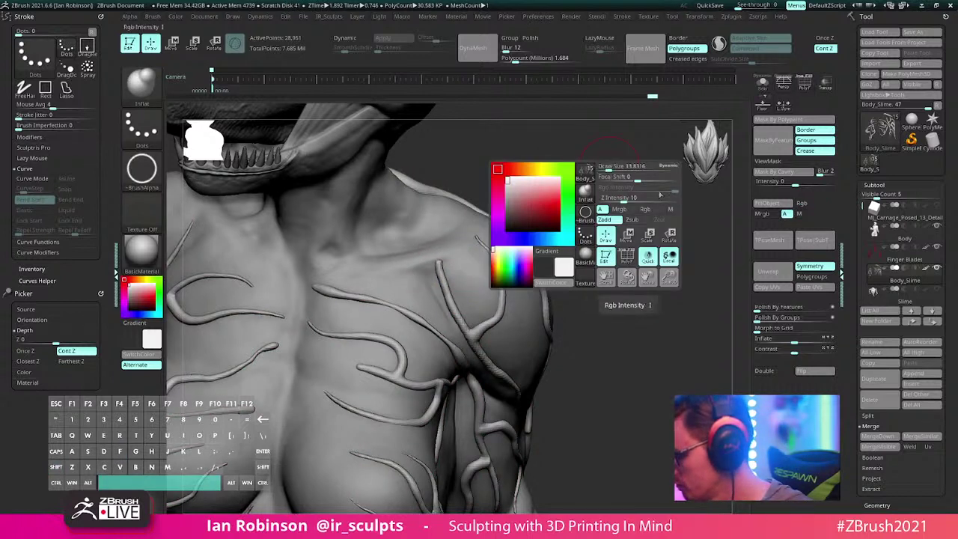
alt+drag(509, 201, 583, 203)
key(shift+f)
key(shift+f)
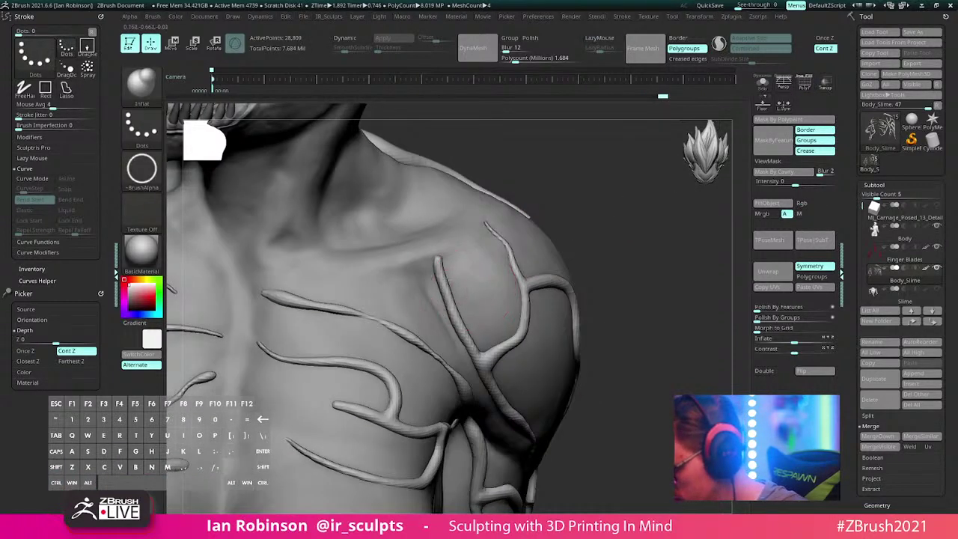
Step: Turn off the Inflat brush's alpha and adjust the DynaMesh resolution to remesh the veins
click(141, 168)
click(200, 184)
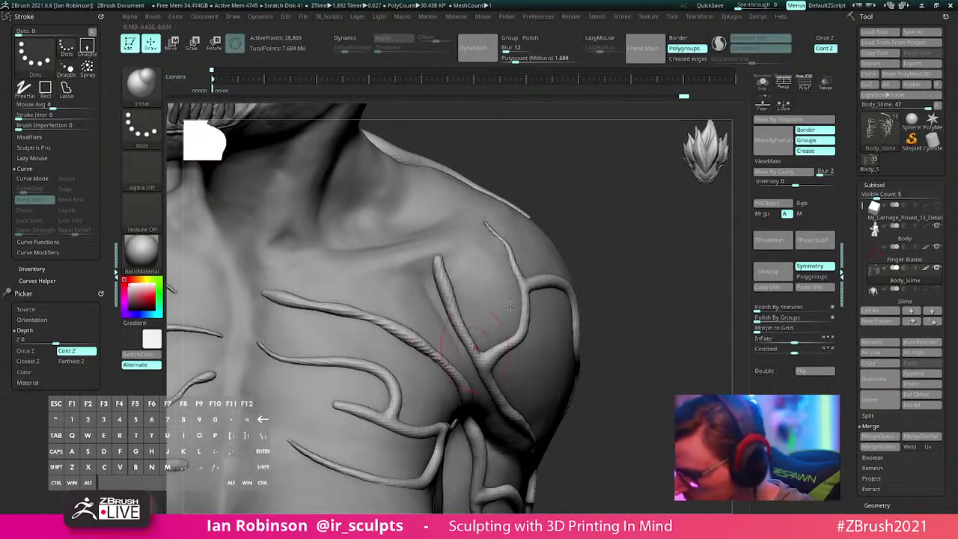
key(4)
click(591, 387)
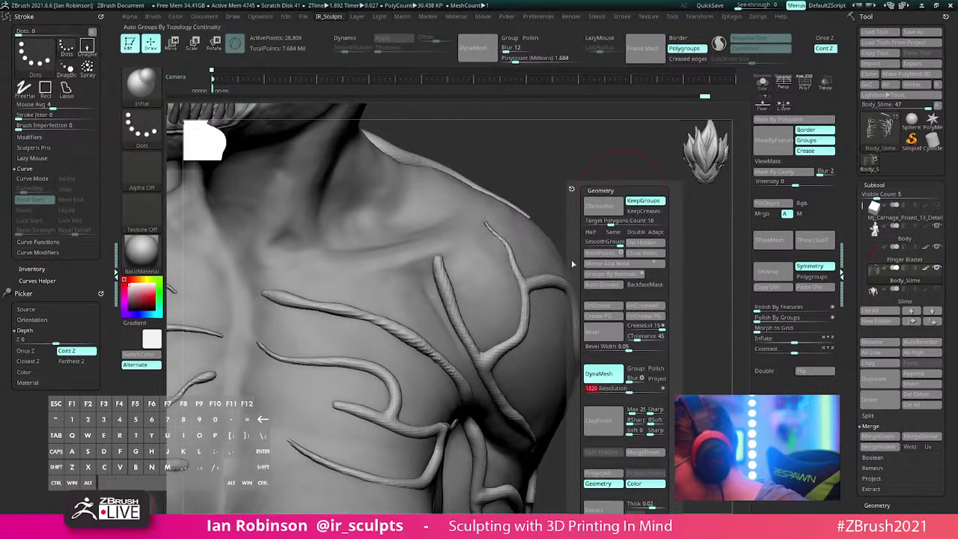
mouse_move(600, 205)
mouse_down()
mouse_move(598, 190)
mouse_move(598, 199)
mouse_move(575, 192)
mouse_move(599, 199)
mouse_move(616, 225)
mouse_move(614, 255)
mouse_up()
Step: Inflate the thin ends of the veins on the opposite shoulder and across the chest, remeshing with DynaMesh between strokes
drag(323, 384, 332, 274)
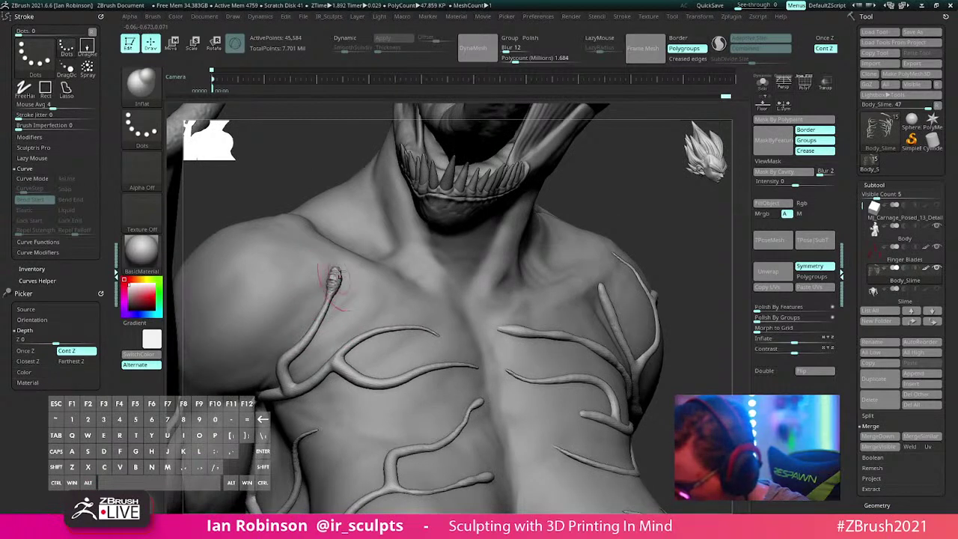
key(ctrl+z)
drag(433, 329, 436, 328)
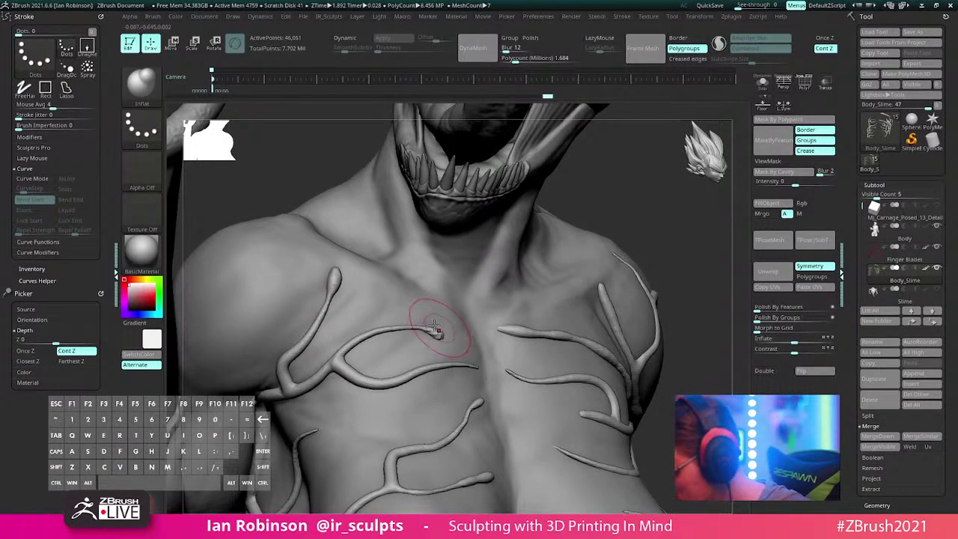
ctrl+drag(629, 195, 613, 213)
drag(429, 331, 404, 329)
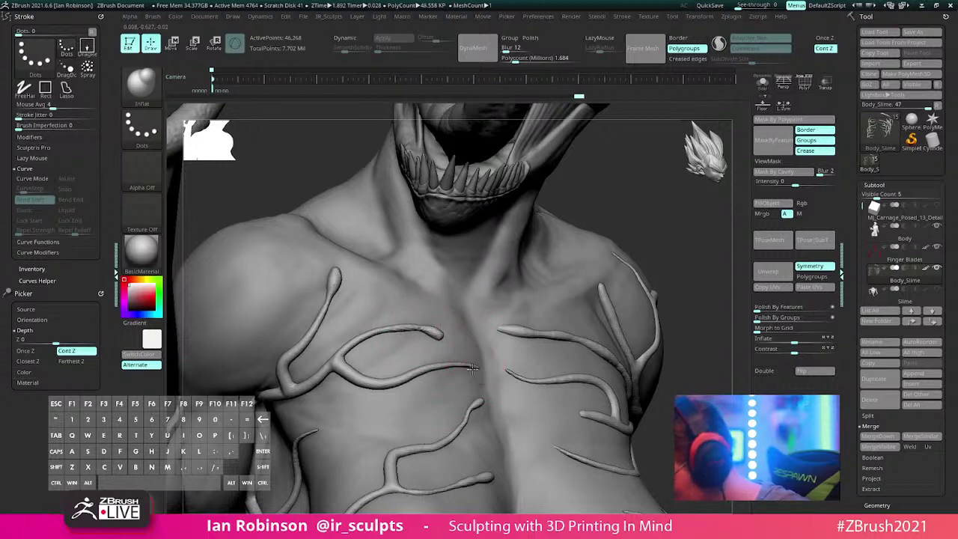
drag(491, 373, 474, 368)
mouse_move(615, 196)
mouse_down()
mouse_move(624, 229)
mouse_move(495, 370)
mouse_move(568, 400)
mouse_move(573, 415)
mouse_up()
drag(466, 384, 466, 384)
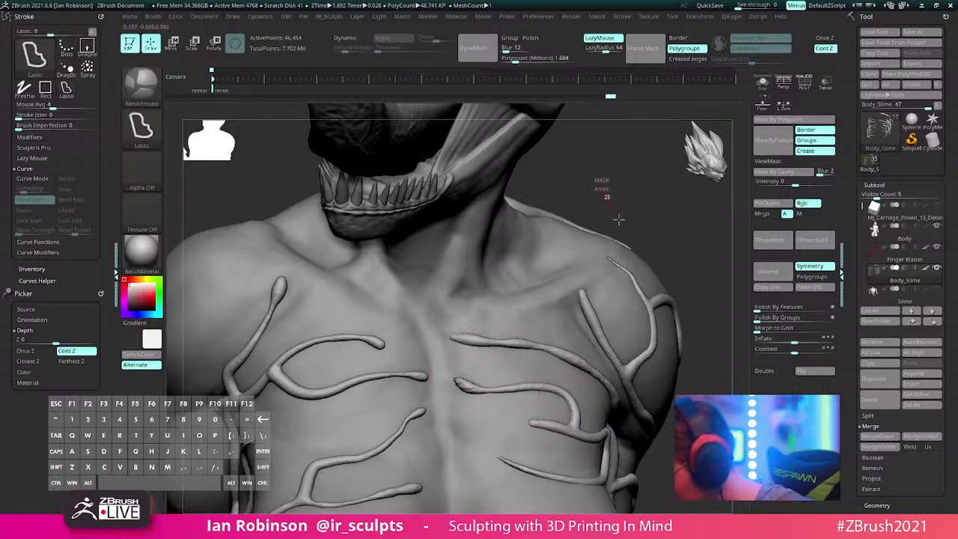
drag(625, 168, 619, 128)
key(b)
key(s)
key(p)
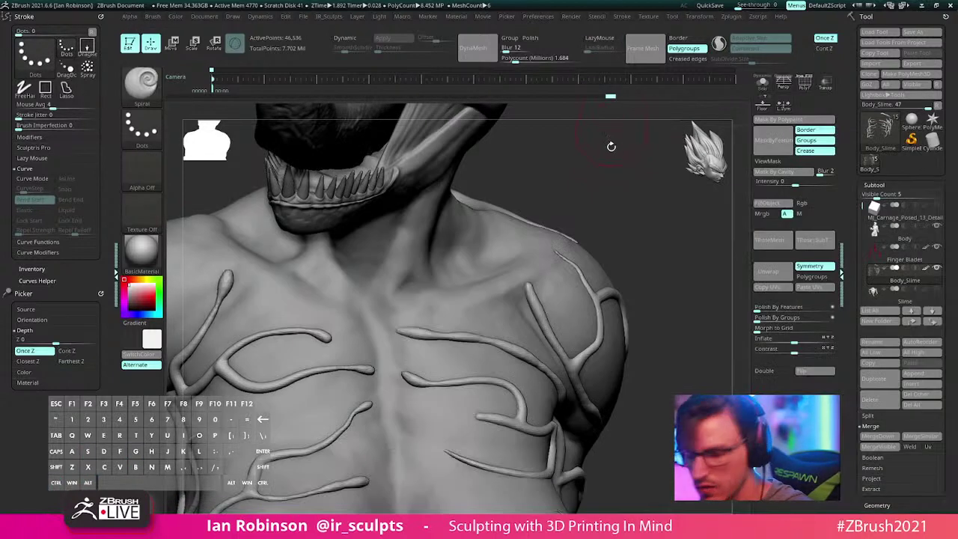
key(b)
key(s)
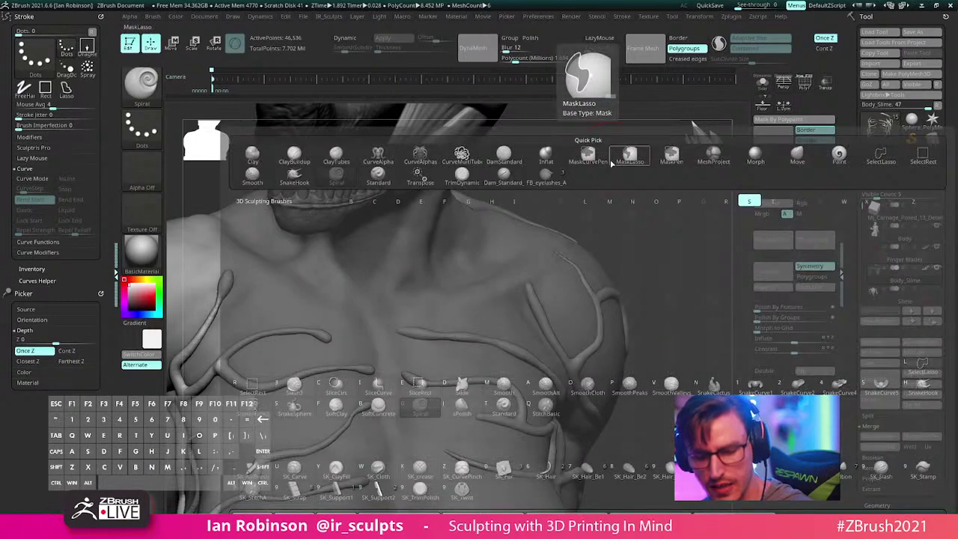
key(p)
Step: Switch to the SnakeHook brush and pull the upper chest vein into a wavier path
key(b)
key(s)
key(h)
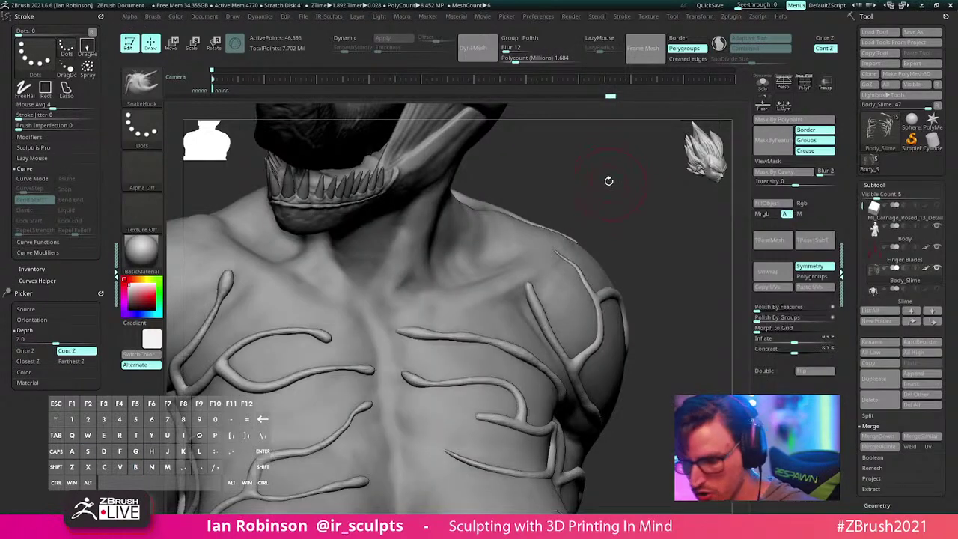
drag(607, 180, 581, 206)
key(space)
mouse_move(467, 341)
right_down()
mouse_move(470, 353)
mouse_move(486, 337)
mouse_move(474, 335)
right_up()
drag(474, 335, 504, 308)
alt+drag(533, 346, 539, 362)
right_drag(610, 363, 579, 364)
alt+drag(577, 367, 583, 358)
Step: Bend the front shoulder vein and the tip of the neighbouring upper shoulder vein into curvier shapes with SnakeHook
mouse_move(597, 308)
alt+mouse_down()
mouse_move(616, 288)
mouse_move(583, 285)
mouse_move(570, 299)
alt+mouse_up()
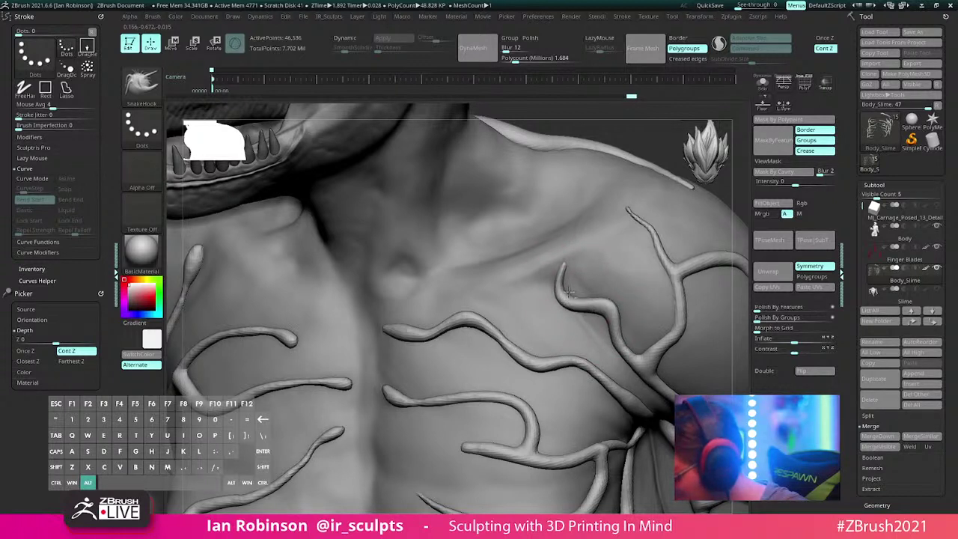
alt+drag(619, 322, 609, 327)
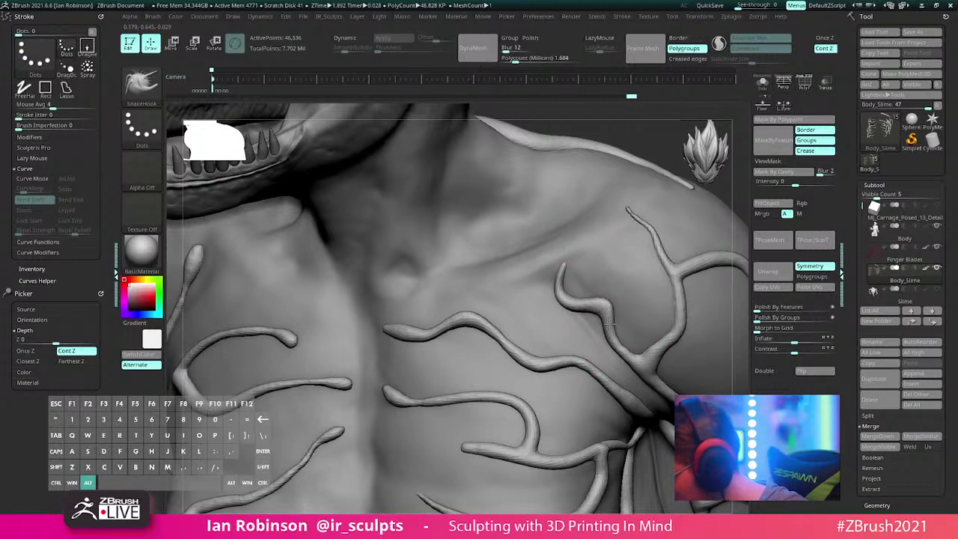
mouse_move(653, 239)
alt+mouse_down()
mouse_move(657, 225)
mouse_move(631, 205)
alt+mouse_up()
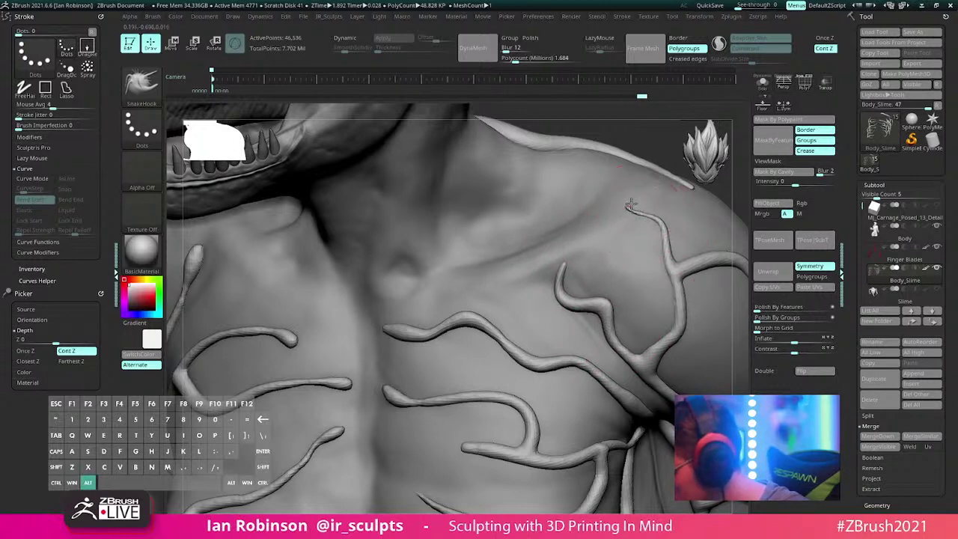
Step: Thicken the bent tip of the upper shoulder vein with the Inflat brush
key(b)
key(i)
key(n)
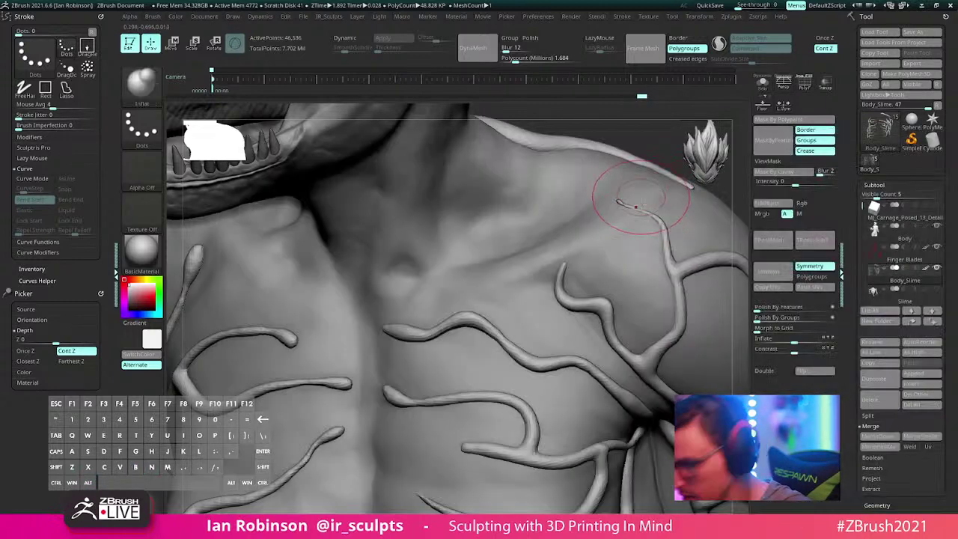
drag(626, 202, 667, 230)
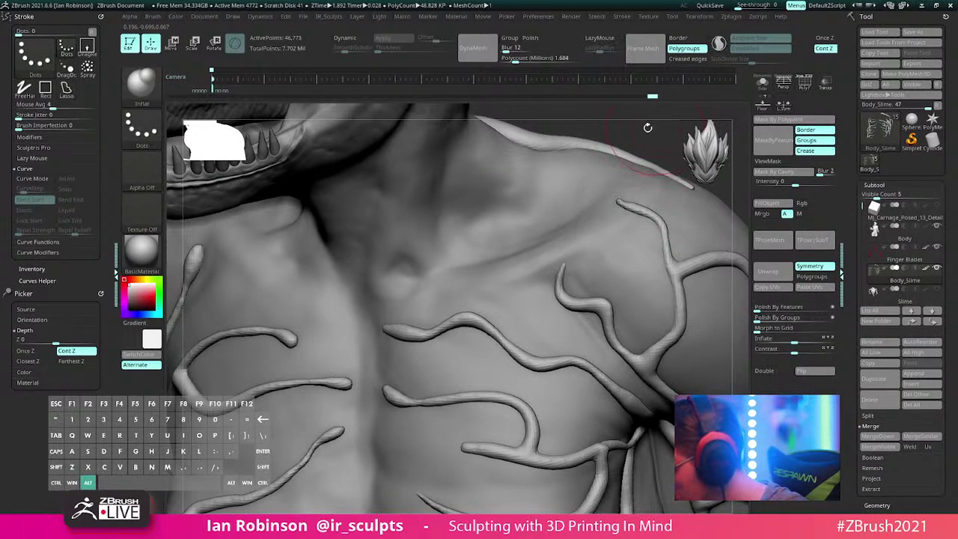
Step: Inflate the thin vein running down the outer side of the shoulder to its lower tip
mouse_move(646, 128)
alt+mouse_down()
mouse_move(590, 144)
mouse_move(503, 299)
alt+mouse_up()
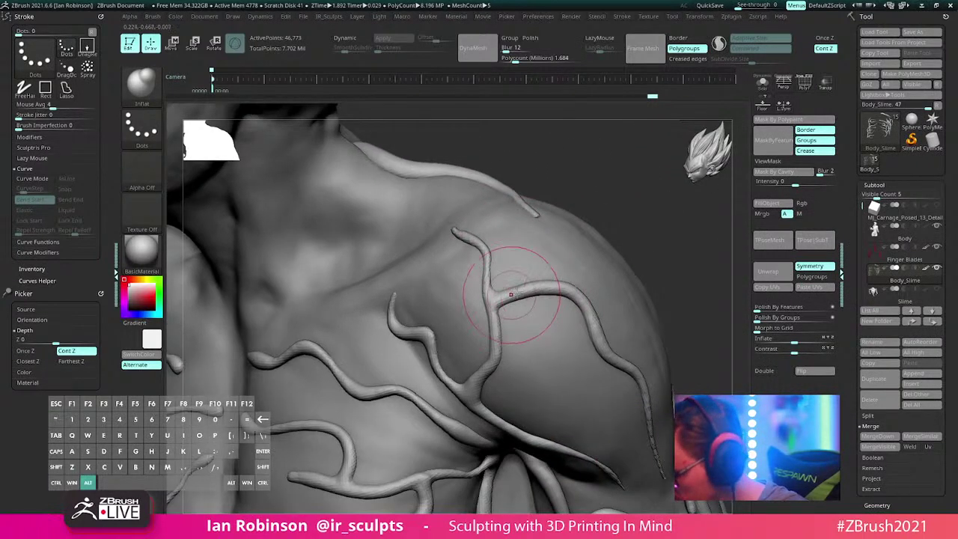
drag(666, 231, 651, 243)
alt+drag(571, 309, 615, 350)
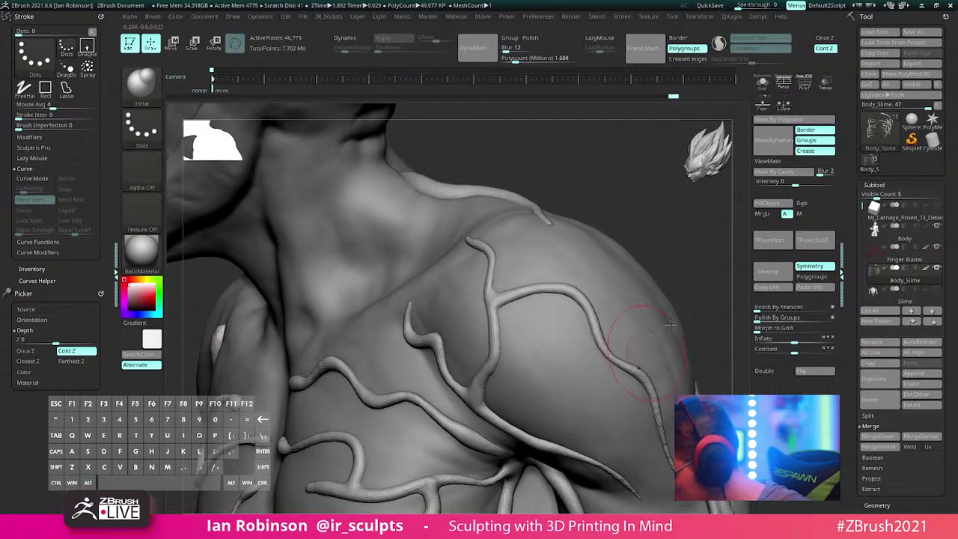
alt+drag(677, 315, 614, 251)
drag(583, 335, 608, 419)
alt+drag(677, 318, 635, 285)
drag(553, 354, 567, 380)
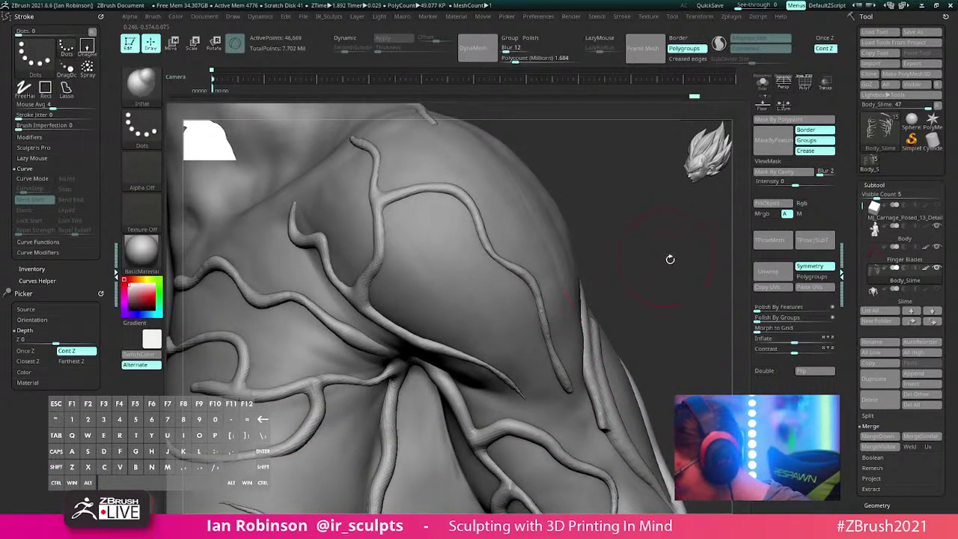
Step: Try to pull a new branch out of the outer shoulder vein using SnakeHook with a reduced draw size
drag(666, 262, 523, 284)
key(b)
key(s)
key(h)
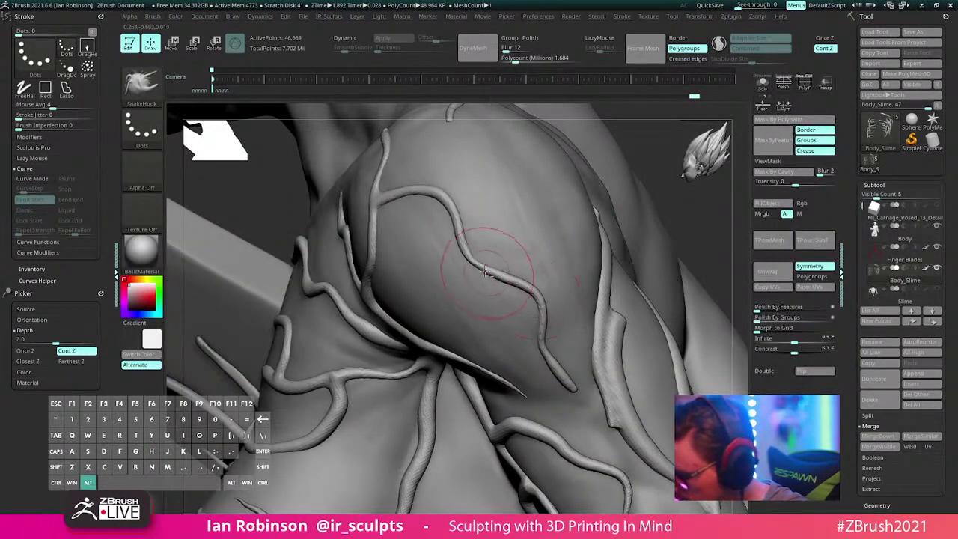
key(s)
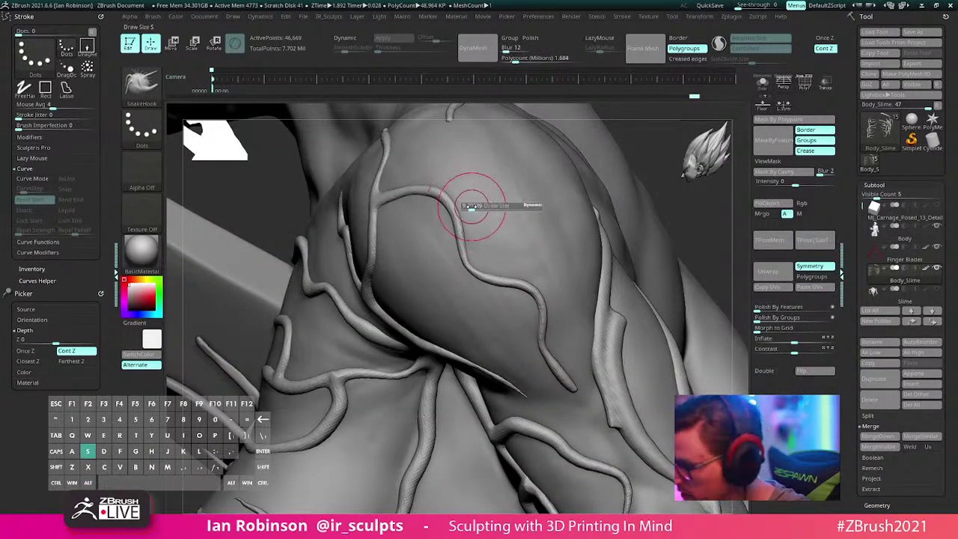
drag(468, 208, 462, 208)
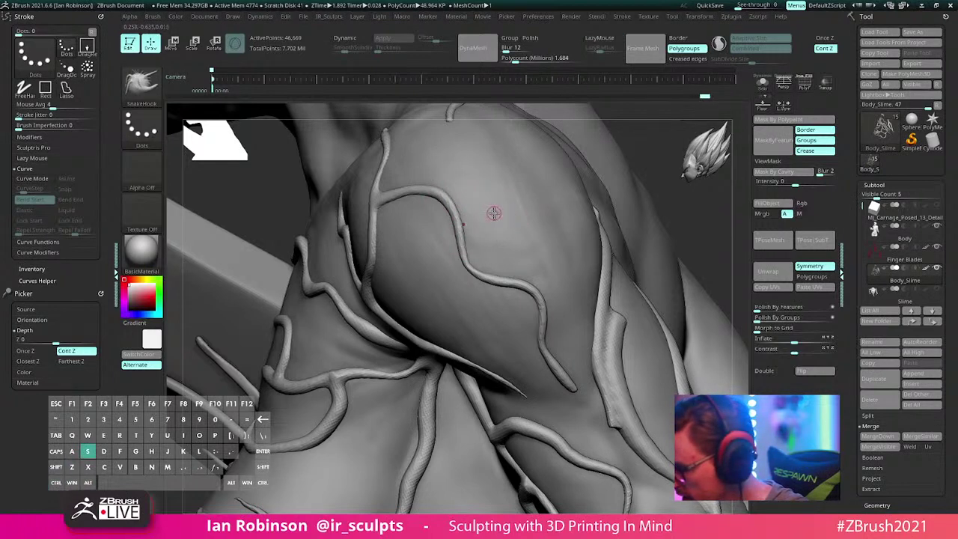
key(ctrl+z)
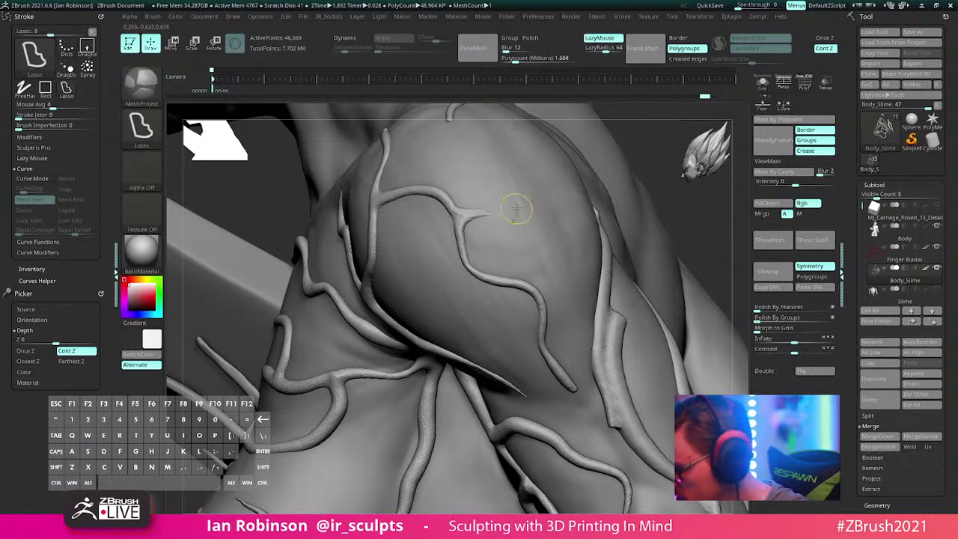
Step: Inflate a small bump on the bend of the outer shoulder vein with the Inflat brush
mouse_move(434, 223)
right_down()
mouse_move(470, 216)
mouse_move(461, 219)
right_up()
key(b)
key(i)
key(n)
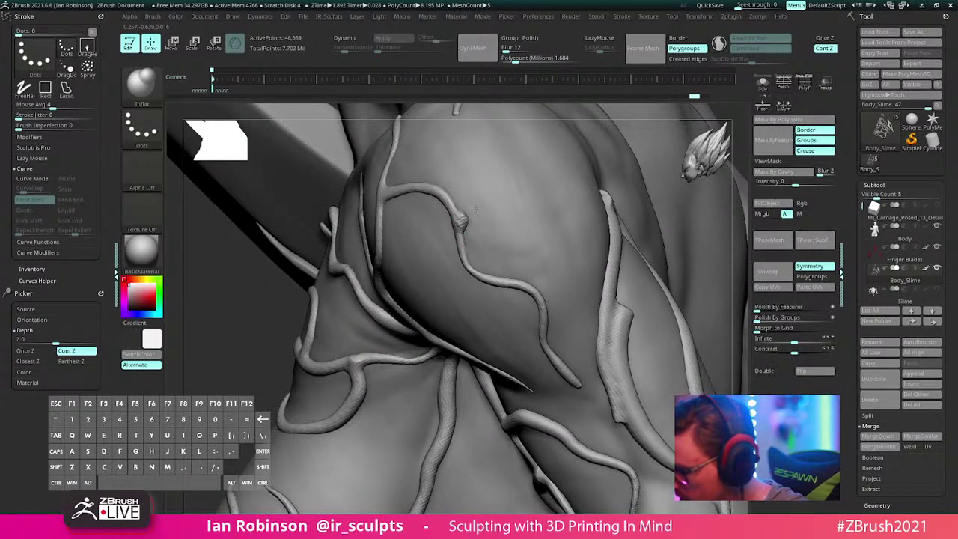
Step: Pull a curved new branch out of the bump on the outer shoulder vein with SnakeHook and remesh it
key(b)
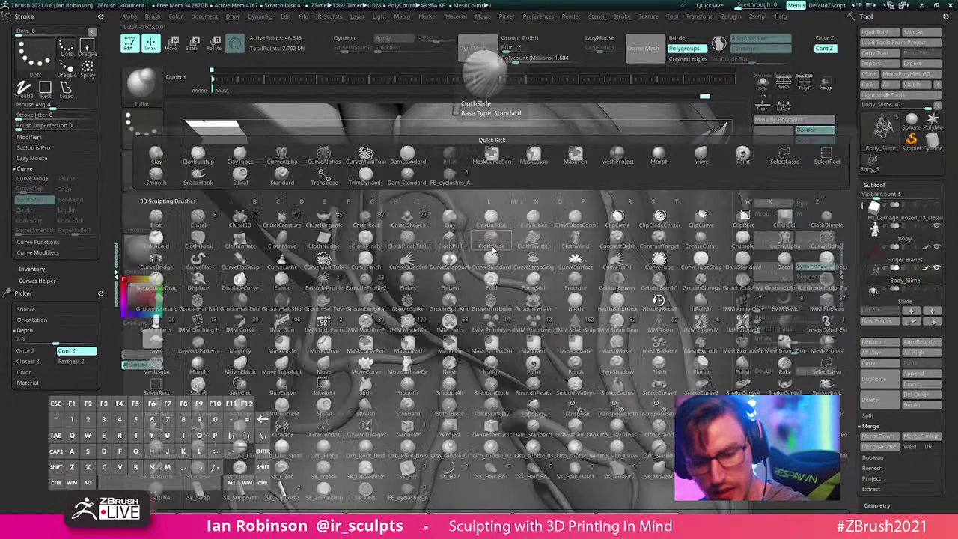
key(s)
key(h)
mouse_move(490, 246)
right_down()
mouse_move(493, 262)
mouse_move(486, 216)
right_up()
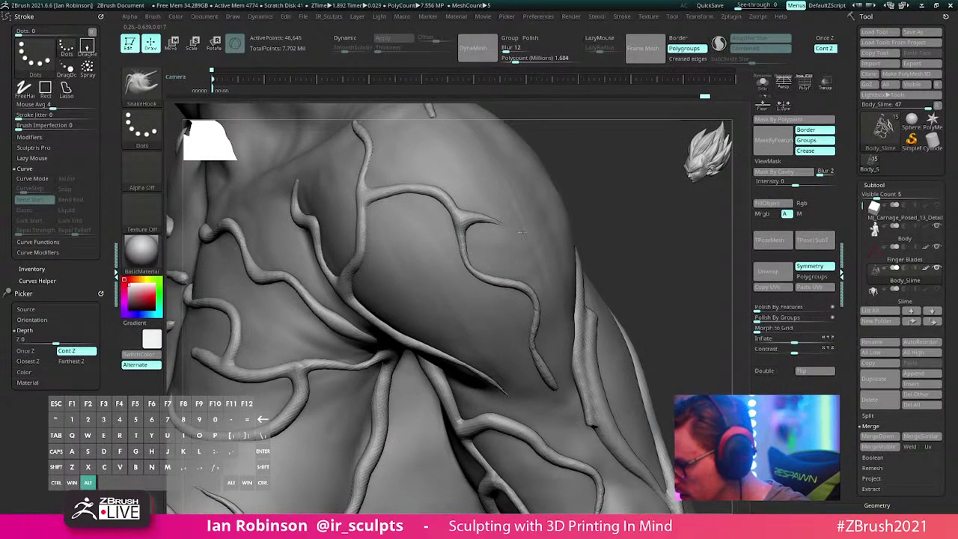
key(s)
mouse_move(490, 212)
mouse_down()
mouse_move(498, 212)
mouse_move(470, 217)
mouse_up()
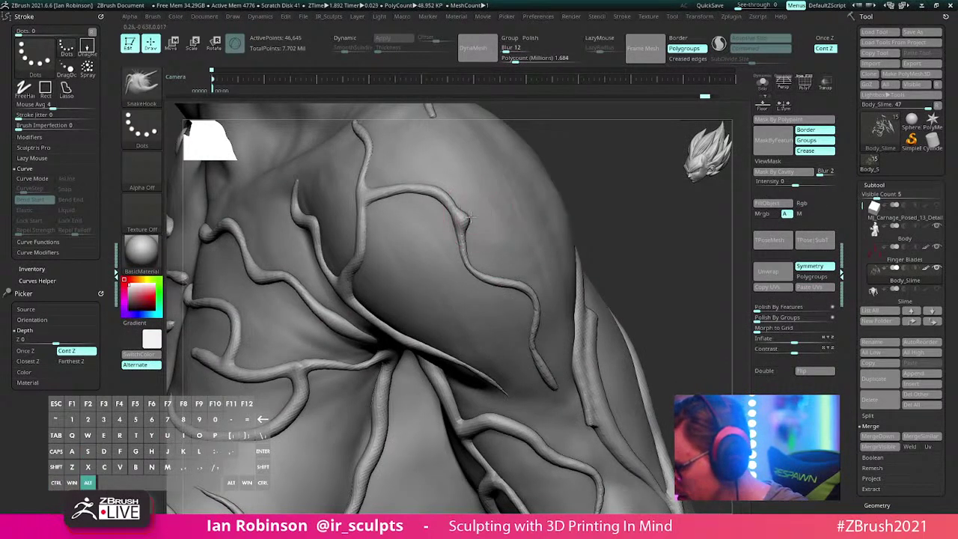
alt+drag(535, 246, 530, 239)
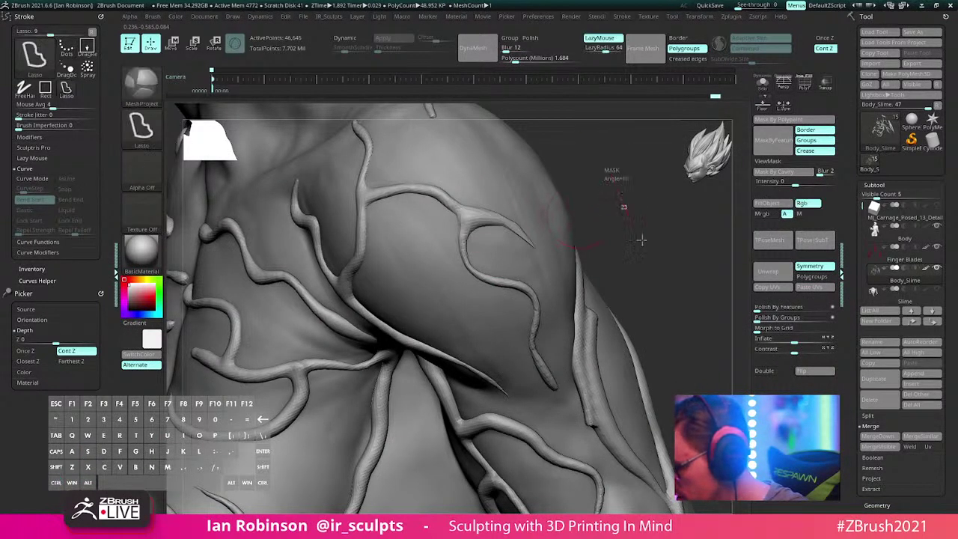
Step: Thicken the tip of the new outer shoulder branch with the Inflat brush at an adjusted draw size
mouse_move(637, 201)
alt+mouse_down()
mouse_move(633, 156)
mouse_move(519, 229)
alt+mouse_up()
key(b)
key(i)
key(n)
key(s)
key(s)
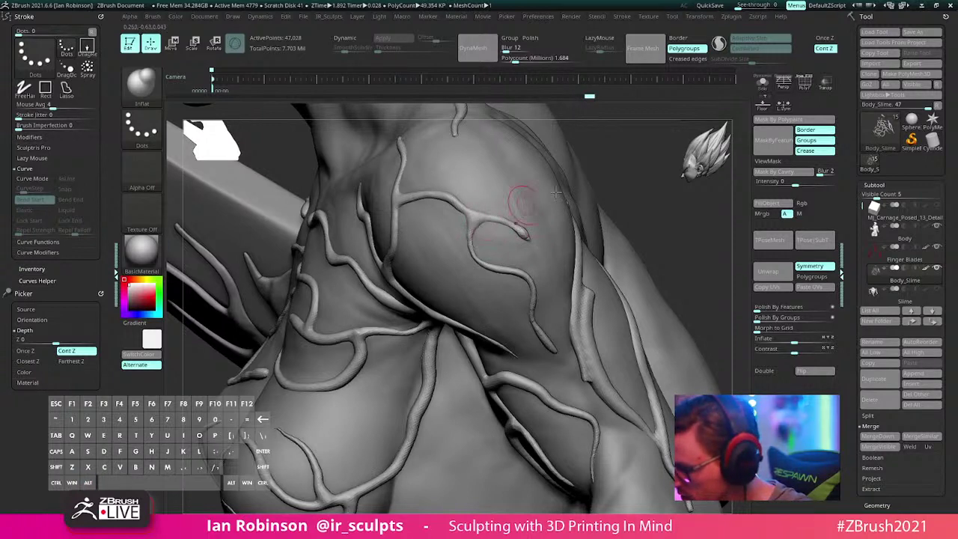
Step: Turn off the polypaint display of the Finger Blades subtool
drag(665, 212, 613, 314)
right_drag(386, 405, 424, 374)
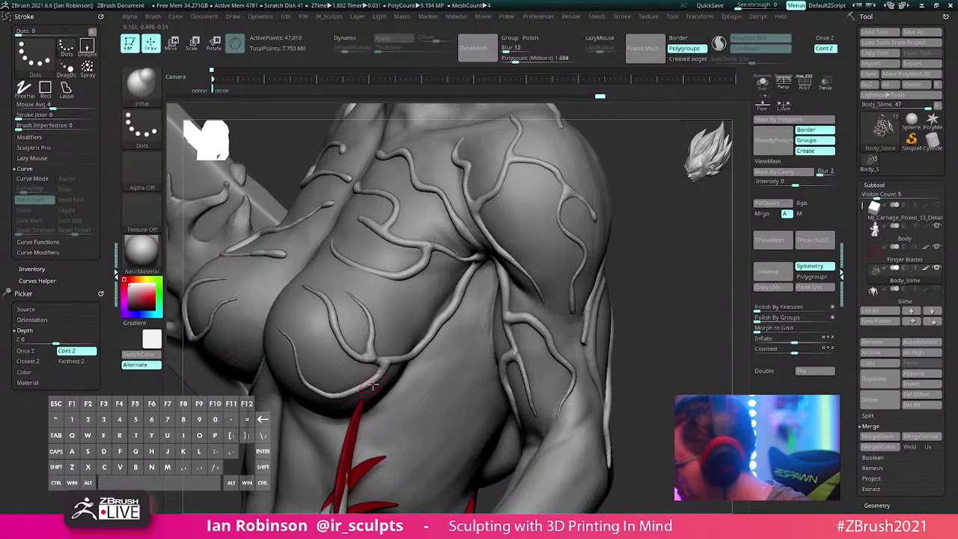
shift+click(925, 248)
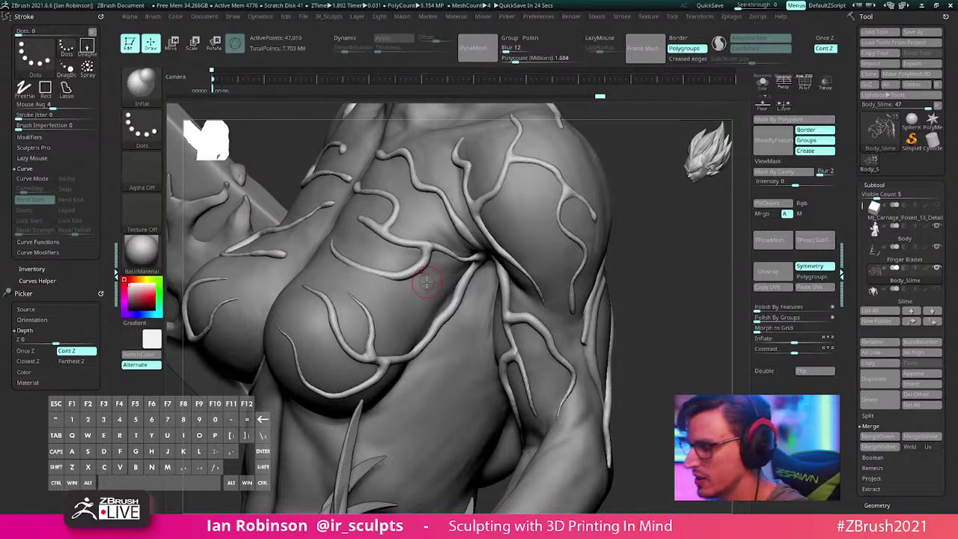
Step: Inflate the thin tip of the inner vein branch on the creature's lower chest and remesh the veins
alt+drag(660, 288, 580, 238)
alt+right_drag(453, 332, 540, 278)
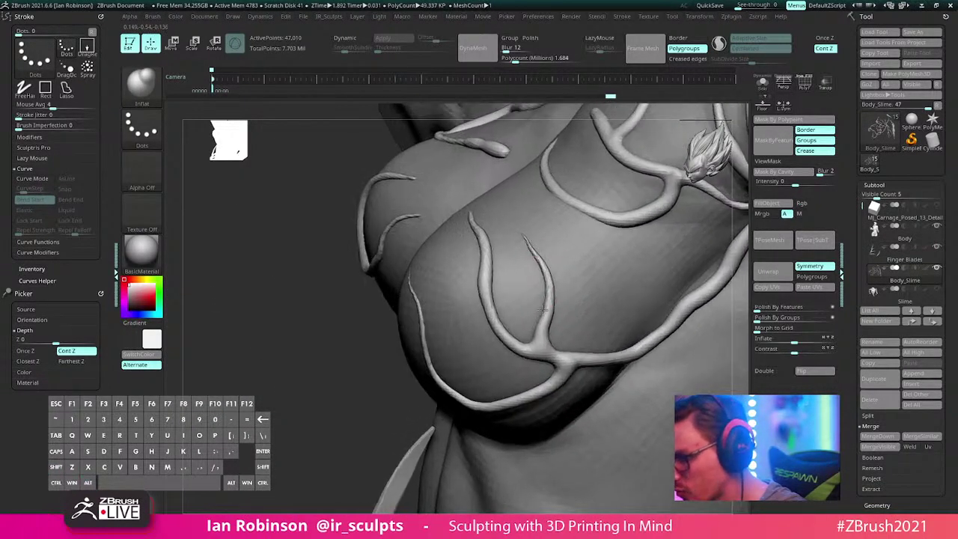
drag(526, 238, 532, 249)
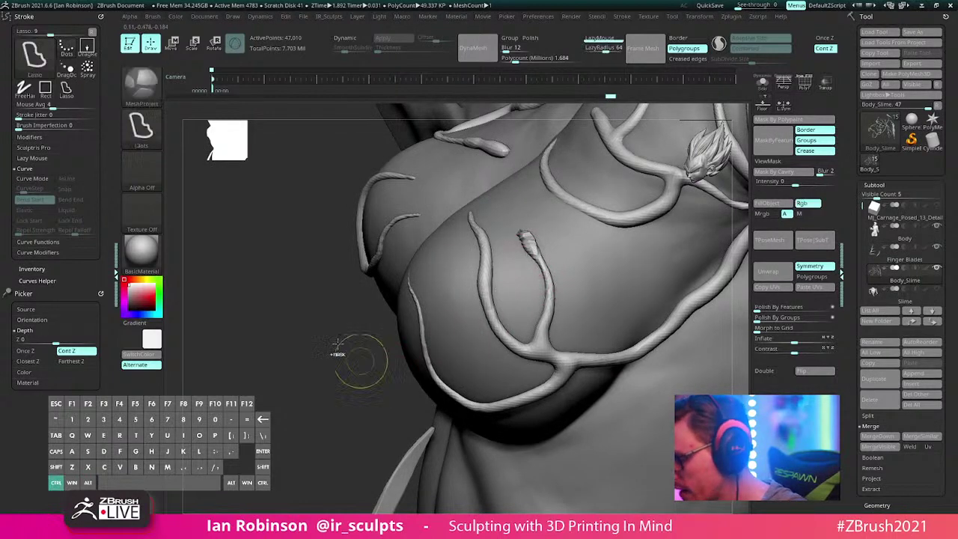
drag(353, 387, 438, 366)
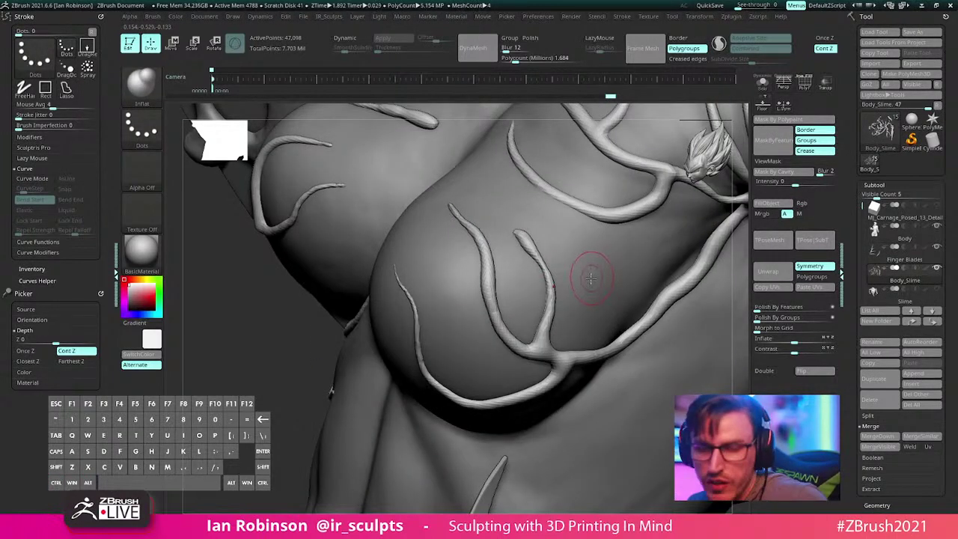
Step: Inflate the thin tip of the innermost vein branch on the lower chest and remesh the veins
key(alt)
right_drag(489, 274, 409, 303)
drag(403, 294, 409, 302)
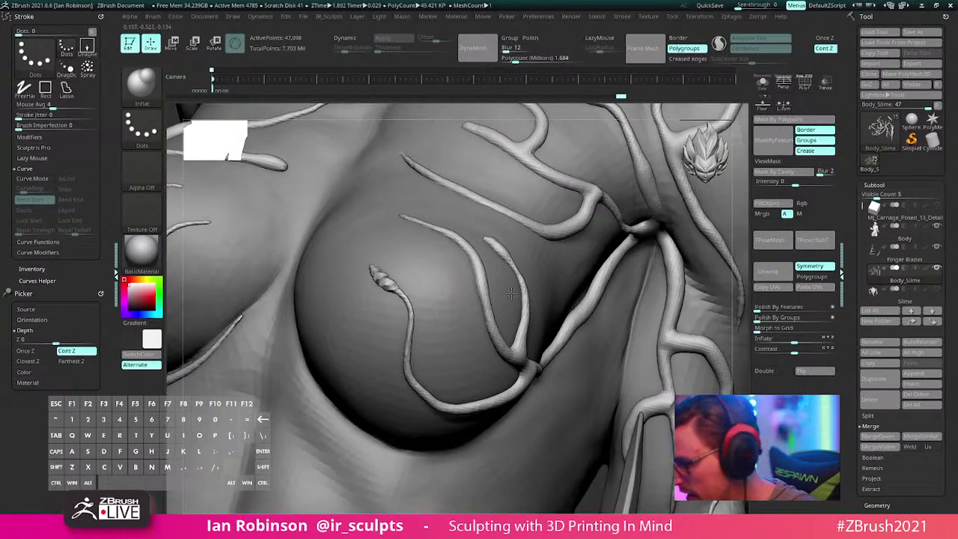
mouse_move(629, 299)
alt+right_down()
mouse_move(682, 318)
mouse_move(458, 344)
mouse_move(397, 364)
mouse_move(342, 358)
alt+right_up()
key(ctrl)
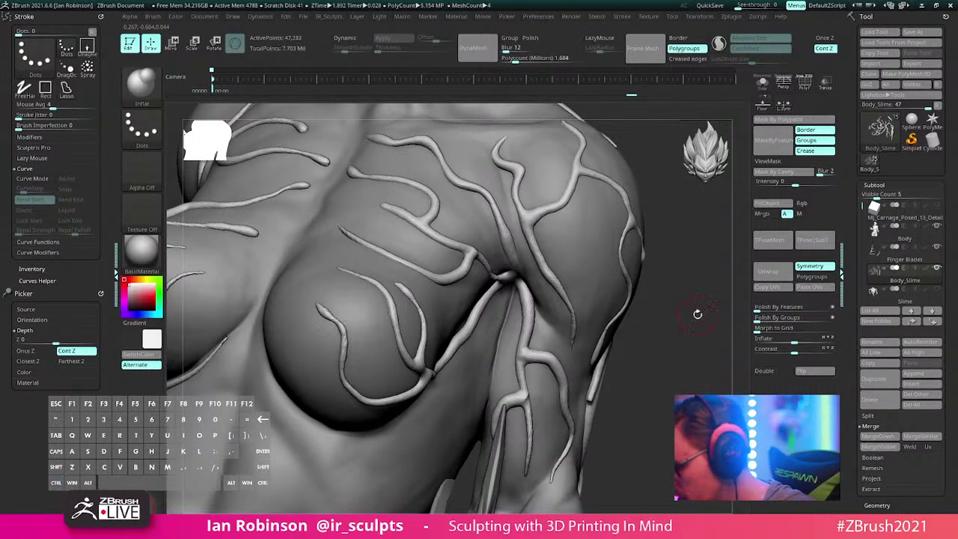
alt+drag(696, 313, 613, 314)
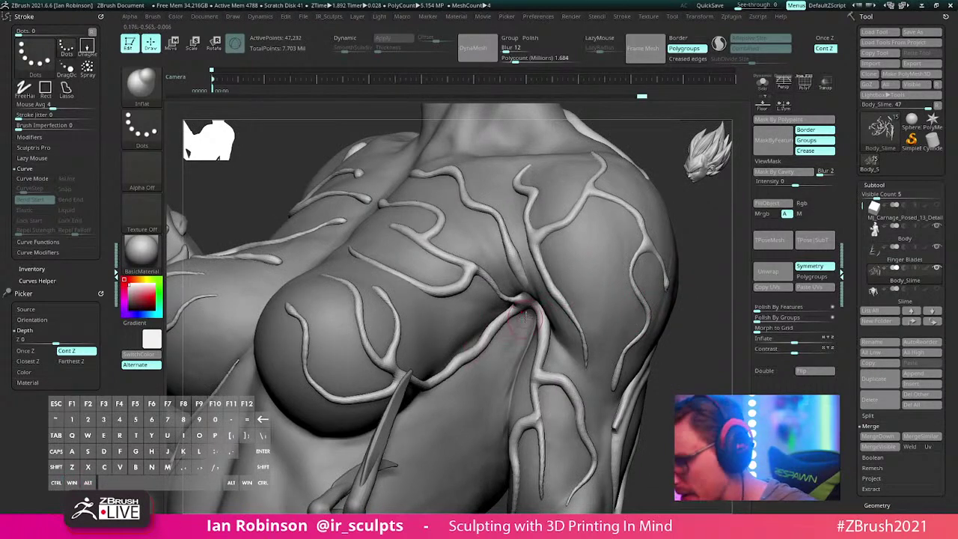
Step: Bend the vein running from the armpit to the lower chest into a wavier path with SnakeHook at an adjusted draw size
key(b)
key(s)
key(h)
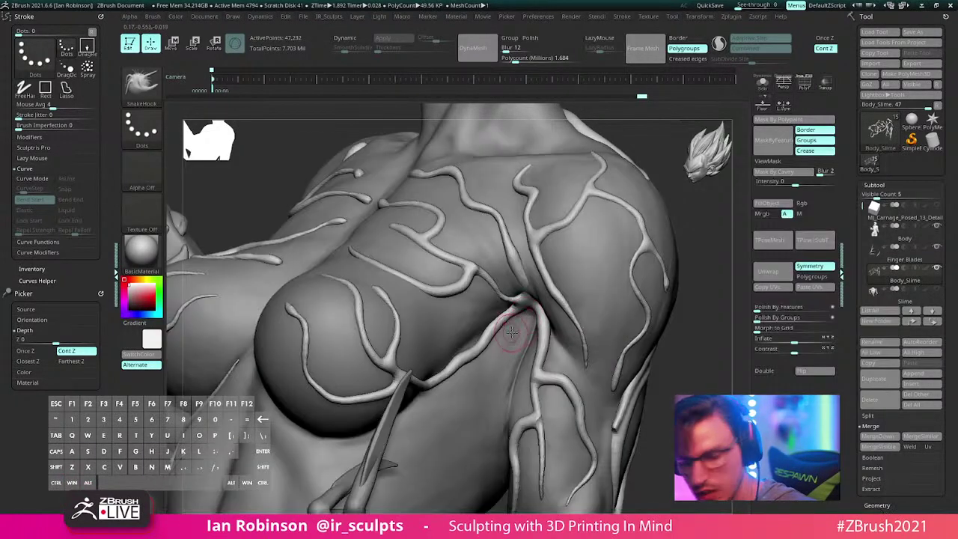
key(s)
right_drag(519, 330, 483, 343)
alt+drag(485, 352, 470, 343)
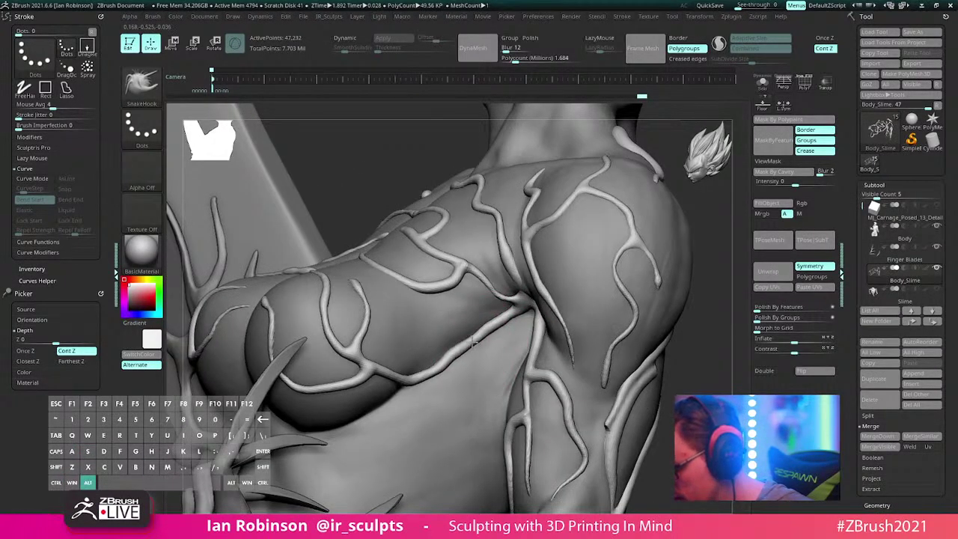
mouse_move(494, 349)
right_down()
mouse_move(472, 347)
mouse_move(480, 324)
mouse_move(452, 362)
right_up()
right_drag(453, 353, 508, 323)
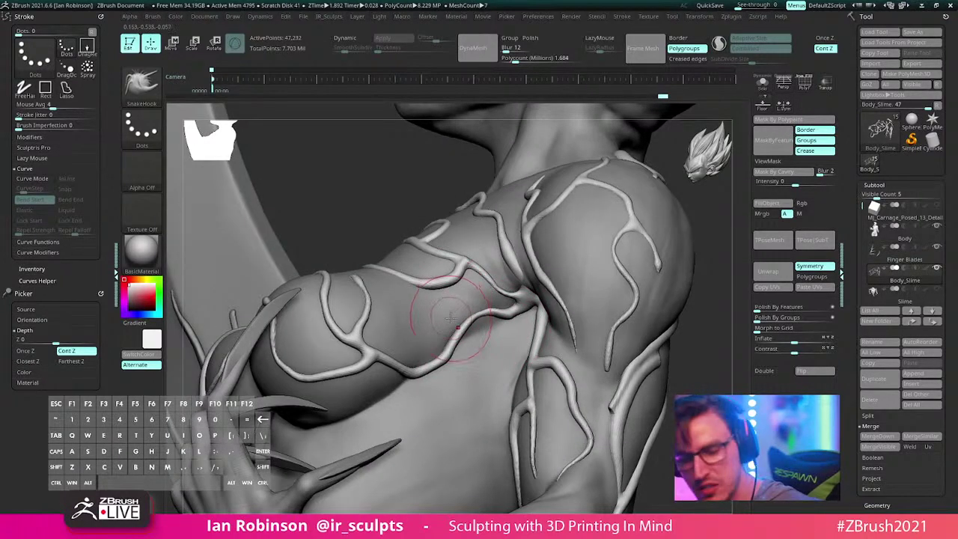
Step: Thicken the tip of the lower vein branch on the opposite side of the chest with the Inflat brush and remesh
key(b)
key(i)
key(n)
mouse_move(451, 318)
right_down()
mouse_move(466, 335)
mouse_move(442, 329)
mouse_move(374, 278)
mouse_move(353, 277)
mouse_move(470, 310)
mouse_move(543, 310)
right_up()
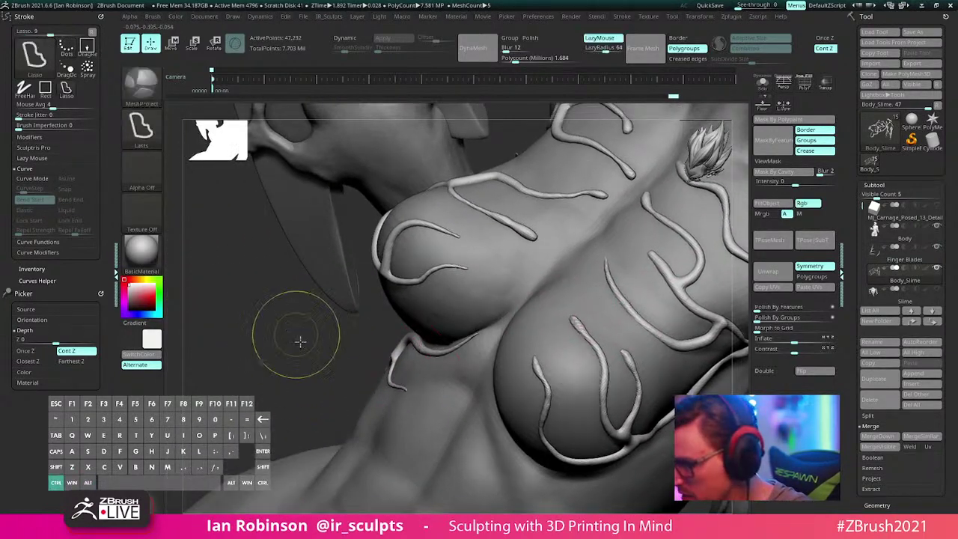
right_drag(299, 341, 462, 276)
key(s)
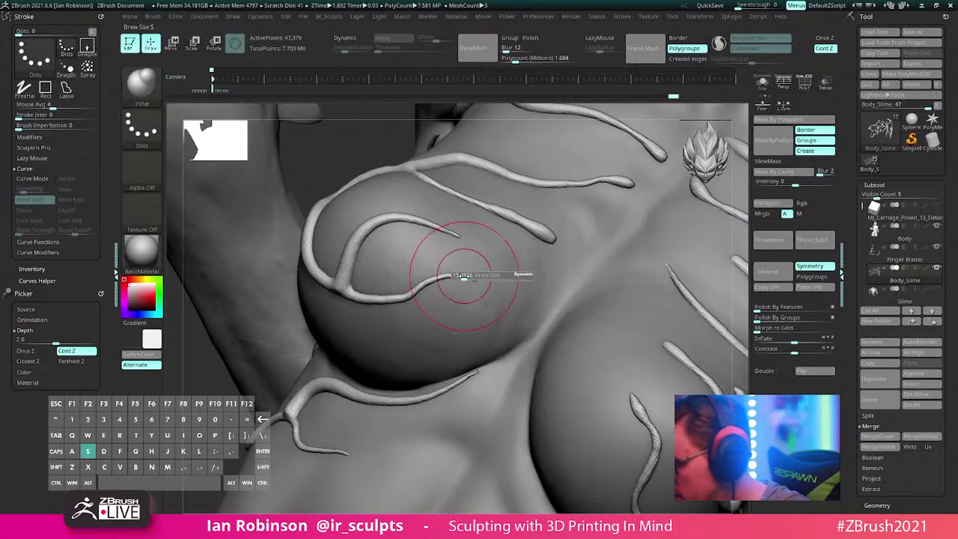
drag(464, 276, 457, 277)
drag(452, 277, 466, 279)
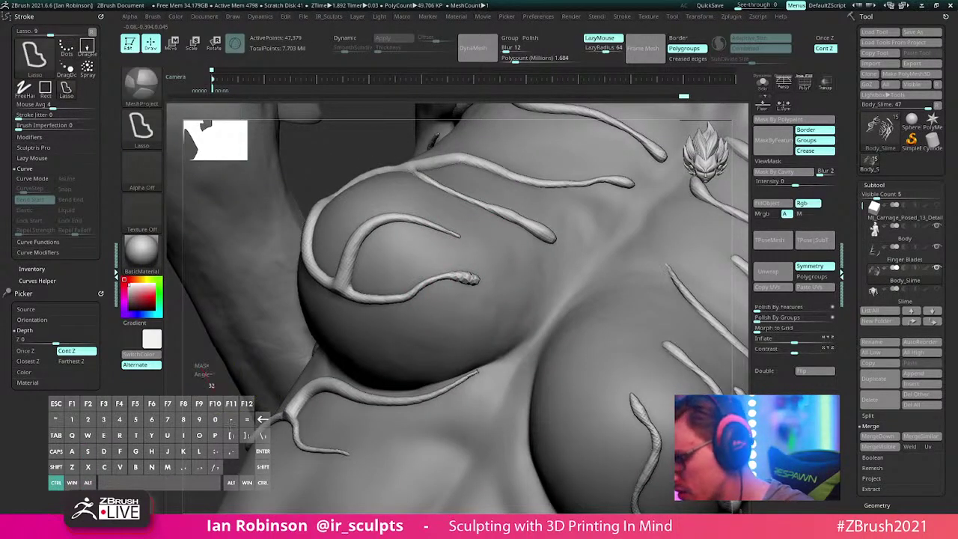
alt+right_drag(504, 337, 474, 327)
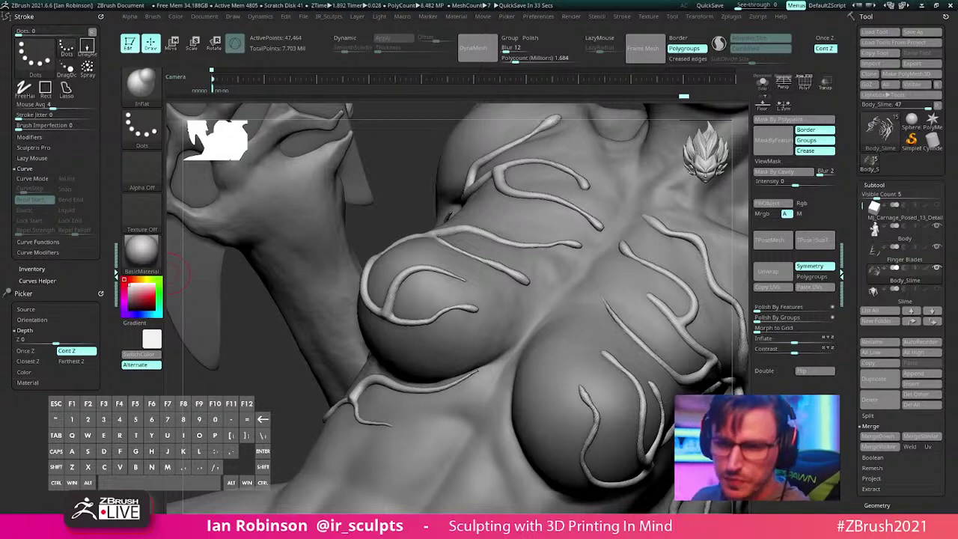
Step: Inflate and smooth the short vein branch over the ribs below the chest, including its tip, and remesh it
mouse_move(295, 433)
alt+right_down()
mouse_move(286, 389)
mouse_move(305, 329)
alt+right_up()
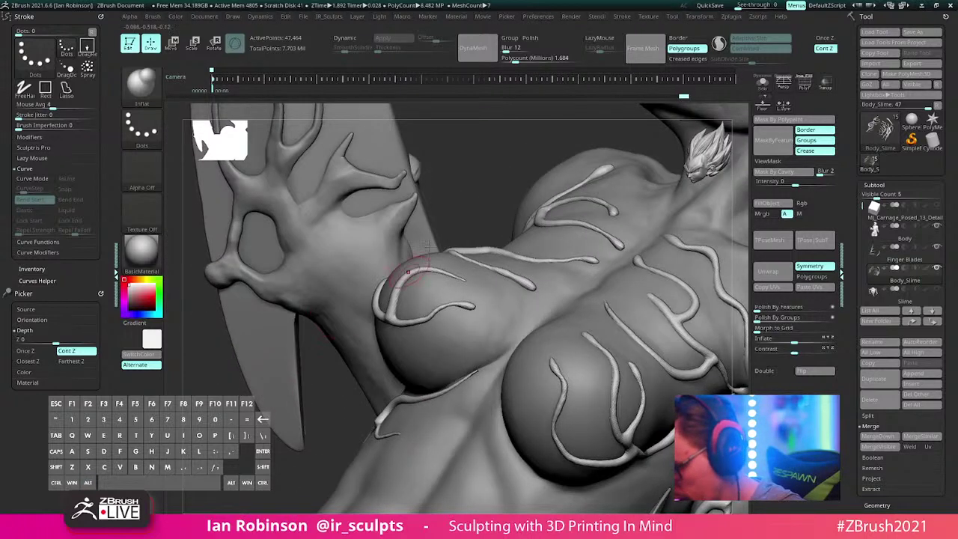
mouse_move(406, 274)
right_down()
mouse_move(408, 393)
mouse_move(419, 341)
mouse_move(404, 353)
right_up()
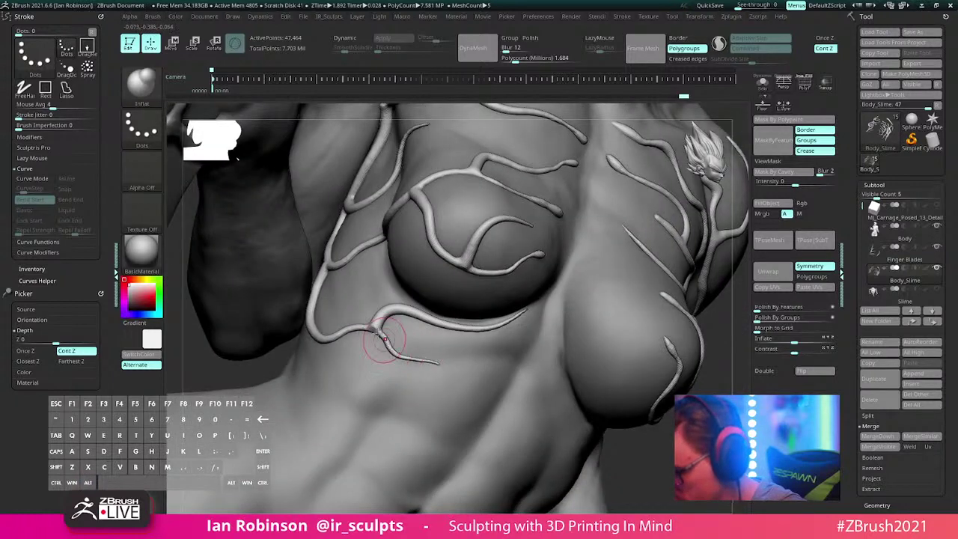
mouse_move(381, 342)
mouse_down()
mouse_move(440, 368)
mouse_move(431, 366)
mouse_up()
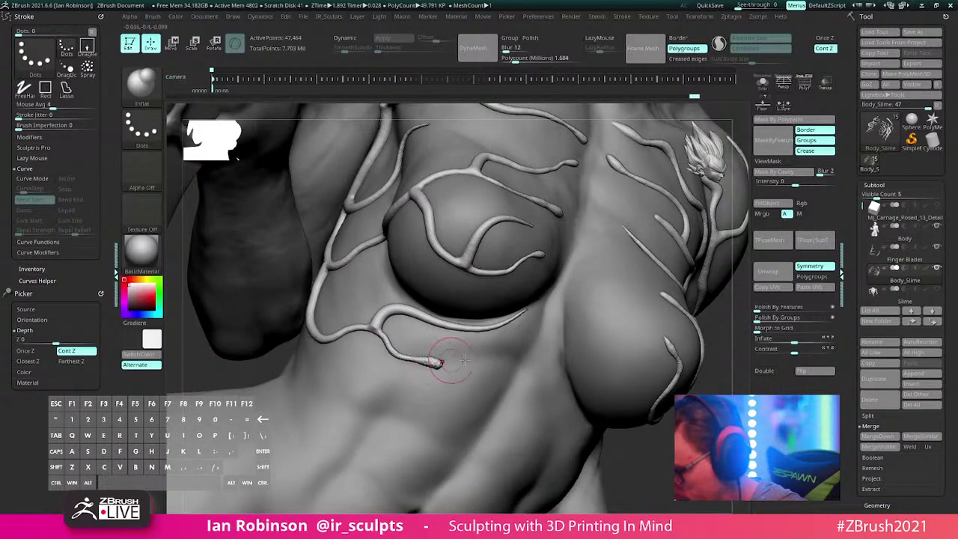
mouse_move(472, 374)
alt+right_down()
mouse_move(545, 351)
mouse_move(509, 345)
alt+right_up()
mouse_move(459, 306)
shift+mouse_down()
mouse_move(454, 320)
mouse_move(467, 327)
mouse_move(470, 317)
shift+mouse_up()
alt+right_drag(468, 327, 466, 315)
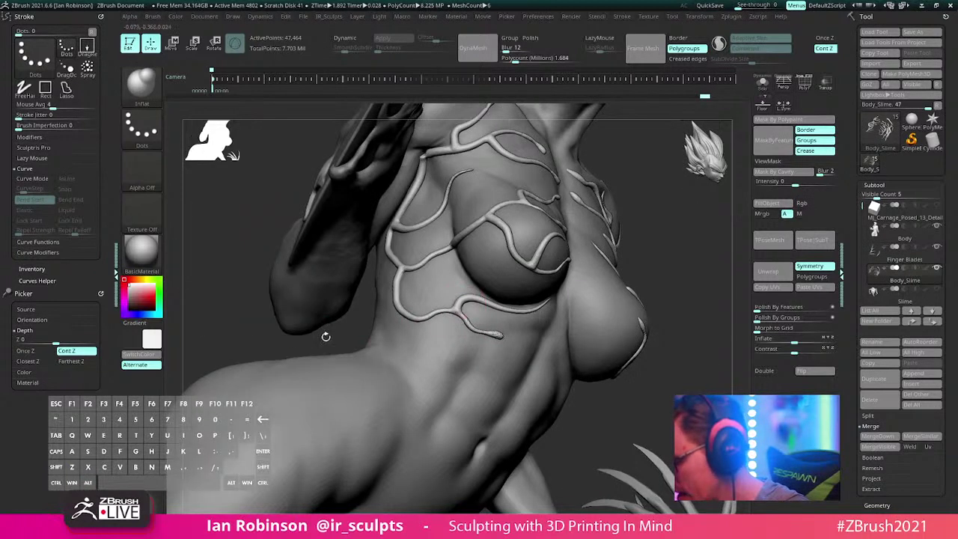
ctrl+drag(235, 282, 241, 306)
Step: Try to pull a new branch out of the vein junction on the creature's flank with SnakeHook
right_drag(428, 308, 392, 242)
key(b)
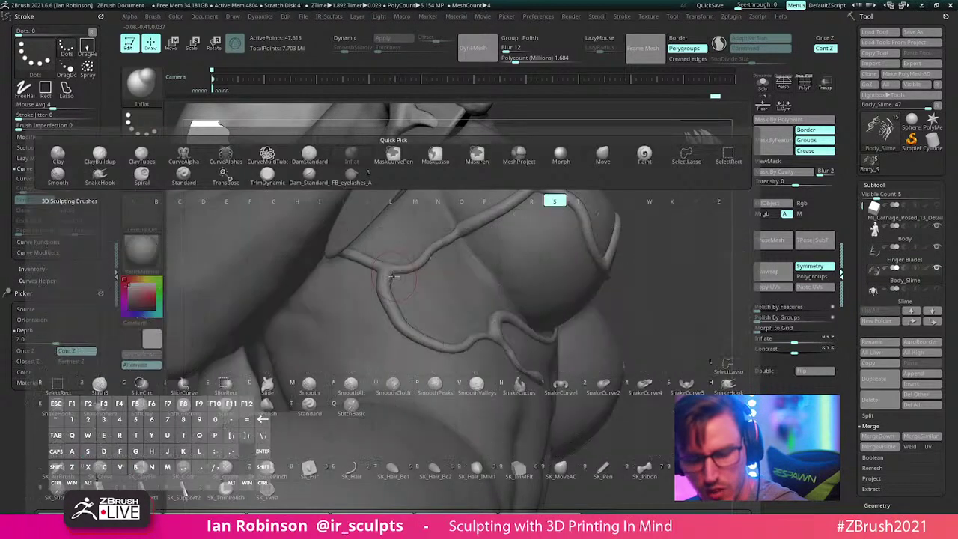
key(s)
key(h)
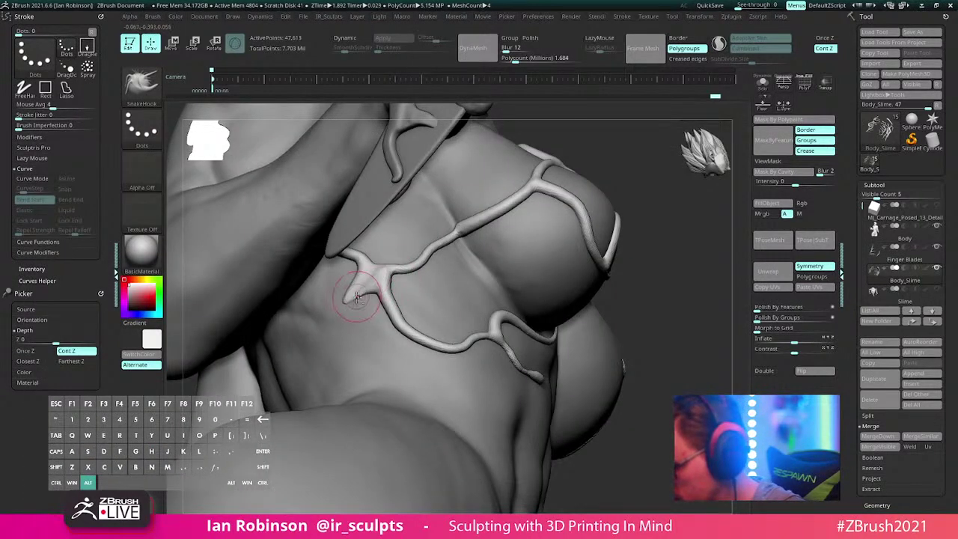
key(b)
key(m)
key(p)
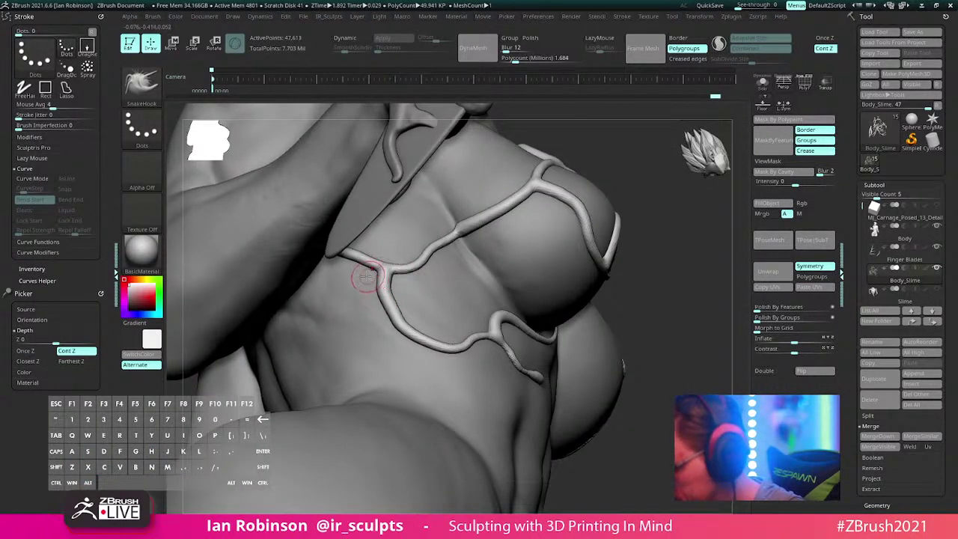
Step: Build up the flank vein junction with Inflat, then pull a curved new branch down from it with SnakeHook and remesh
key(b)
key(i)
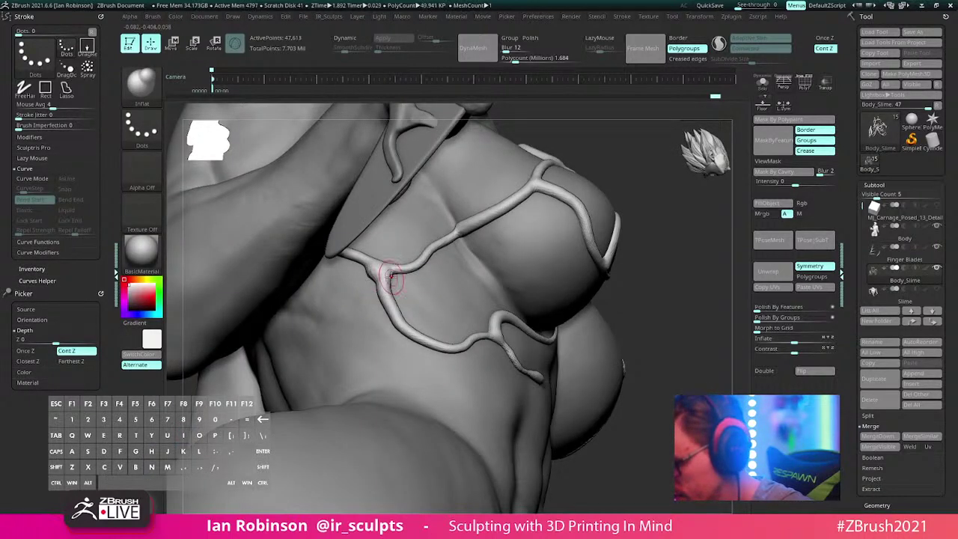
key(b)
key(s)
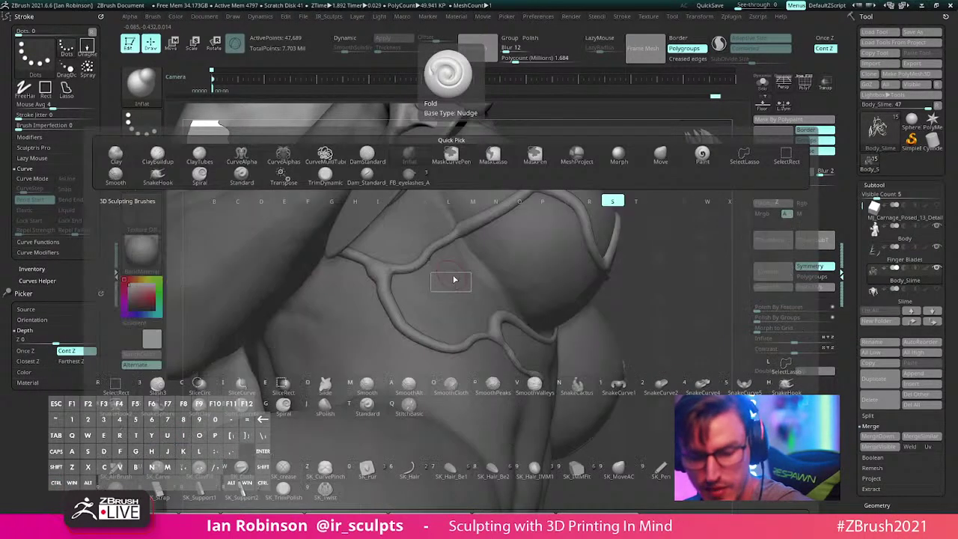
key(h)
alt+drag(346, 288, 334, 322)
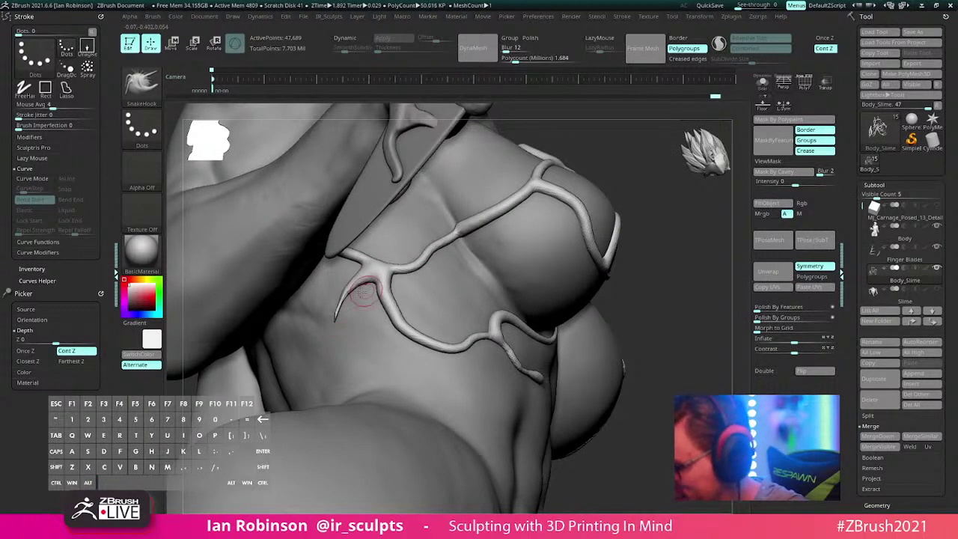
right_drag(359, 295, 340, 301)
alt+drag(340, 307, 330, 335)
mouse_move(357, 320)
right_down()
mouse_move(334, 325)
mouse_move(443, 277)
right_up()
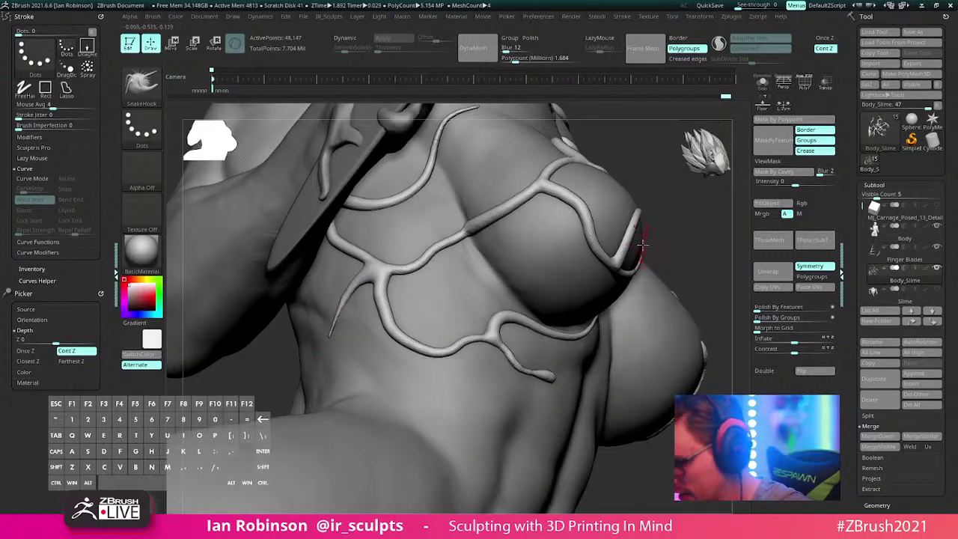
Step: Thicken the tip of the new flank branch with Inflat at an adjusted draw size and deflate its junction with the main vein
key(b)
key(i)
key(n)
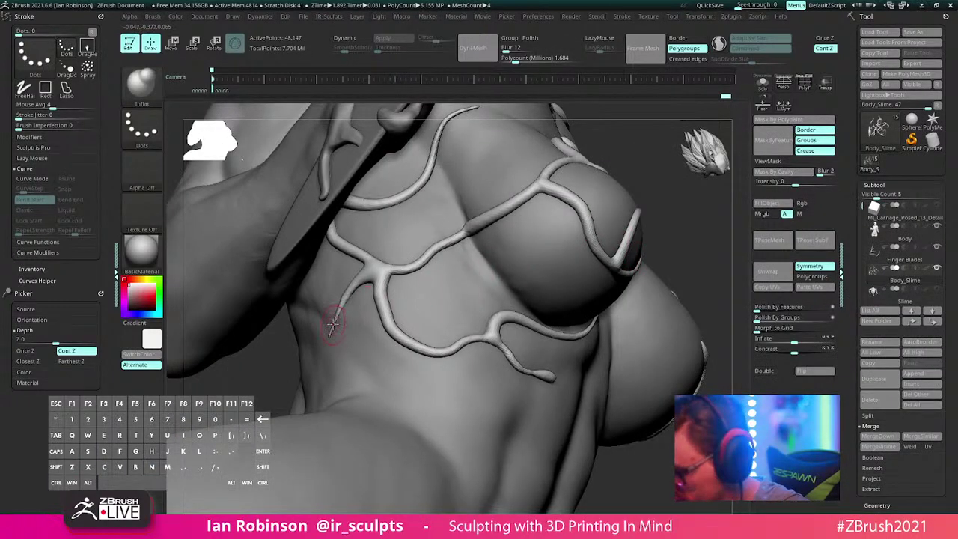
key(s)
right_drag(335, 323, 355, 321)
mouse_move(342, 308)
mouse_down()
mouse_move(331, 332)
mouse_move(334, 325)
mouse_up()
key(ctrl+z)
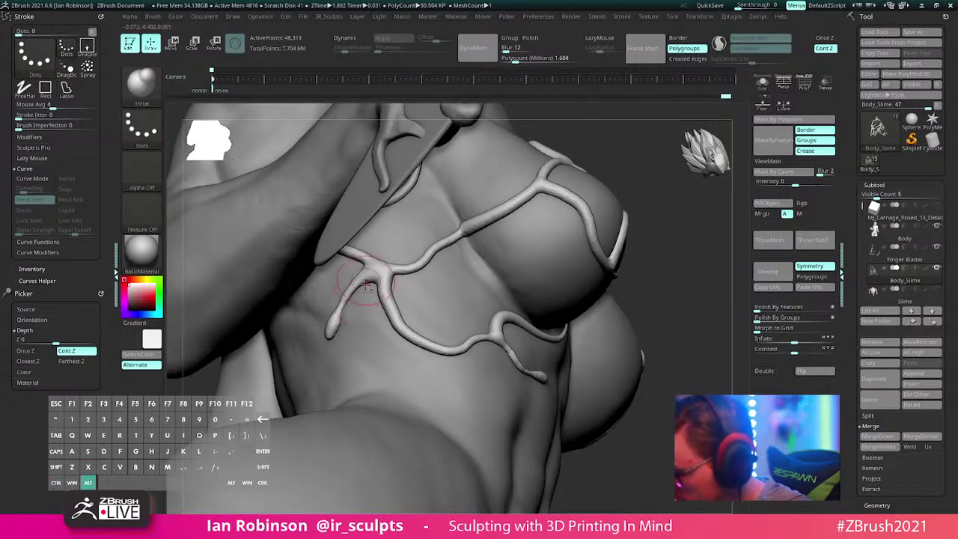
mouse_move(367, 282)
alt+mouse_down()
mouse_move(379, 275)
mouse_move(367, 282)
mouse_move(391, 314)
mouse_move(387, 296)
alt+mouse_up()
Step: Examine the veins across the whole figure from the front, side and below
drag(680, 273, 665, 264)
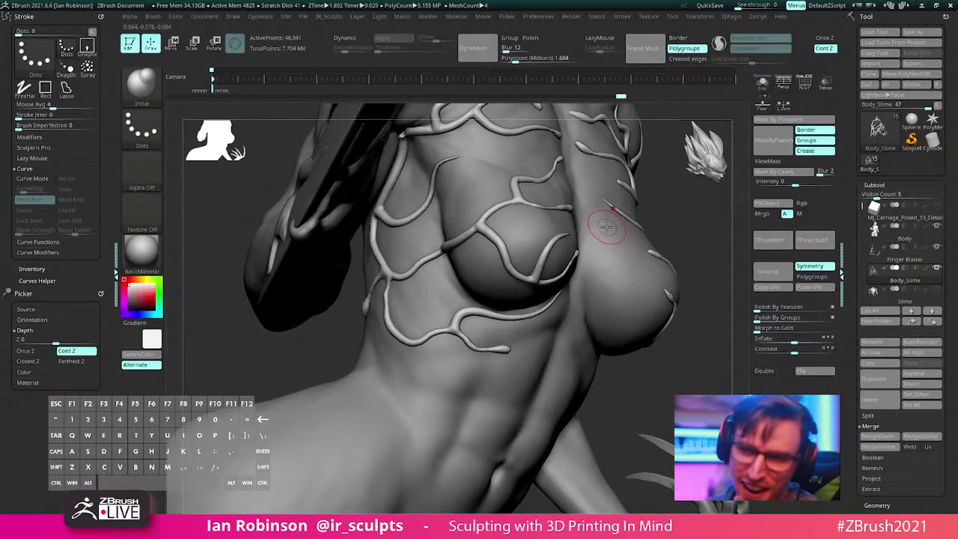
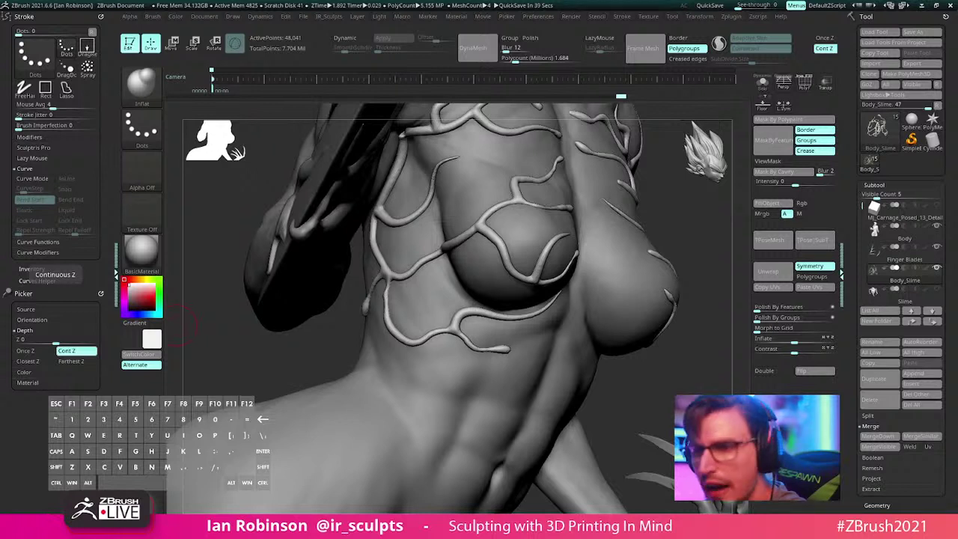
drag(703, 191, 724, 175)
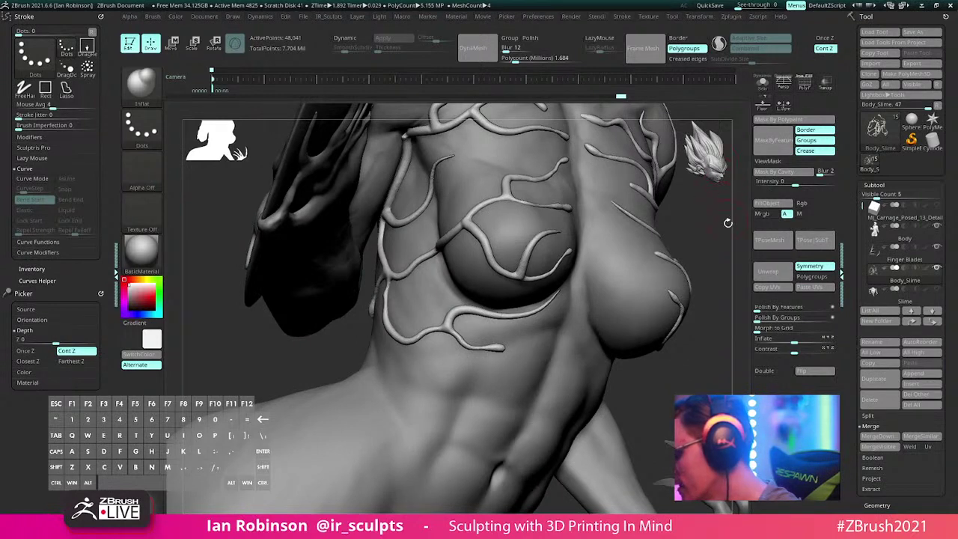
mouse_move(703, 238)
alt+mouse_down()
mouse_move(627, 207)
mouse_move(694, 251)
alt+mouse_up()
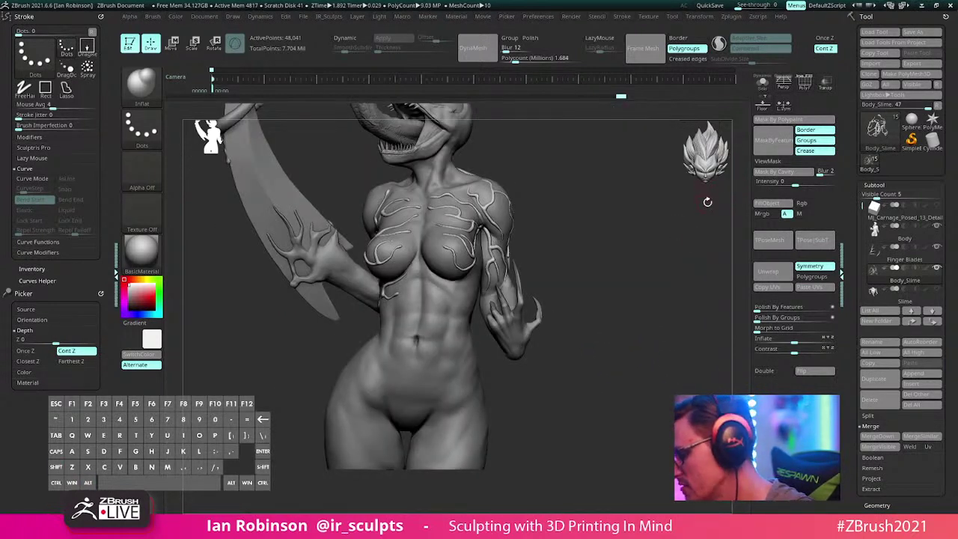
alt+drag(708, 202, 715, 169)
click(711, 169)
click(706, 158)
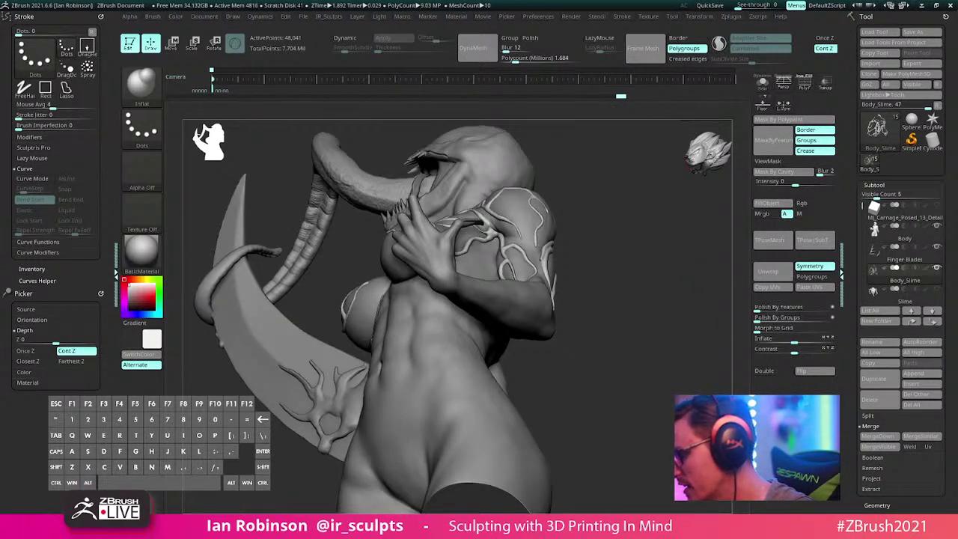
click(705, 160)
Step: Open the CamView settings in the preferences
click(554, 18)
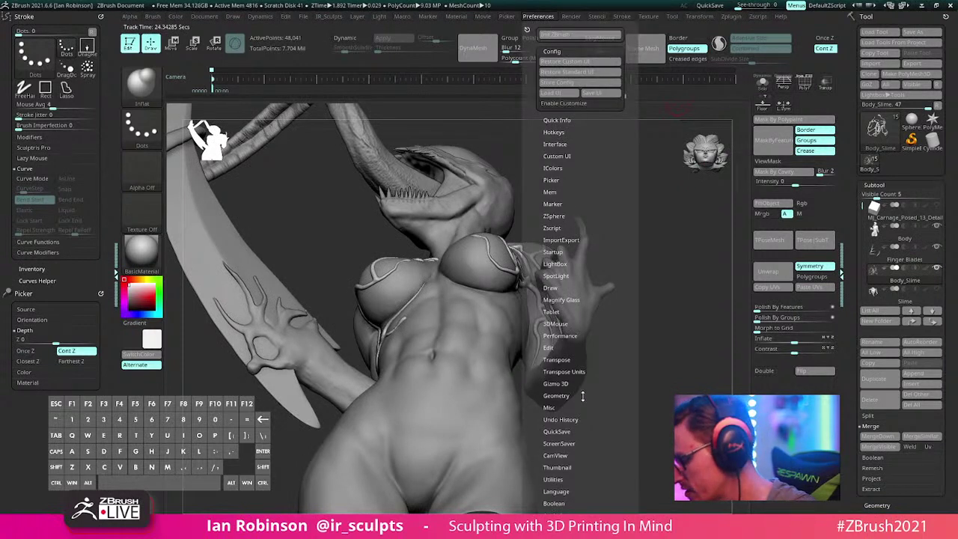
drag(596, 424, 596, 401)
click(568, 430)
drag(612, 337, 609, 297)
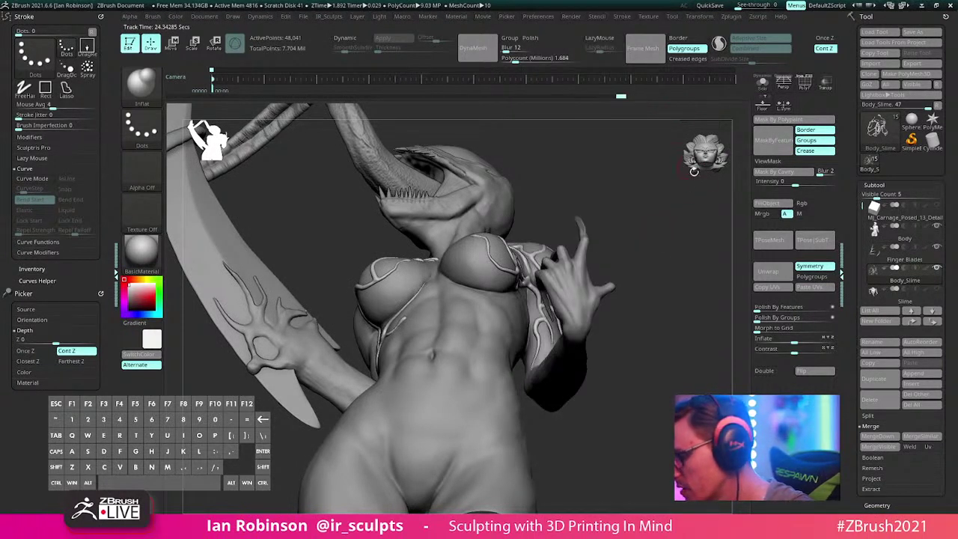
click(575, 18)
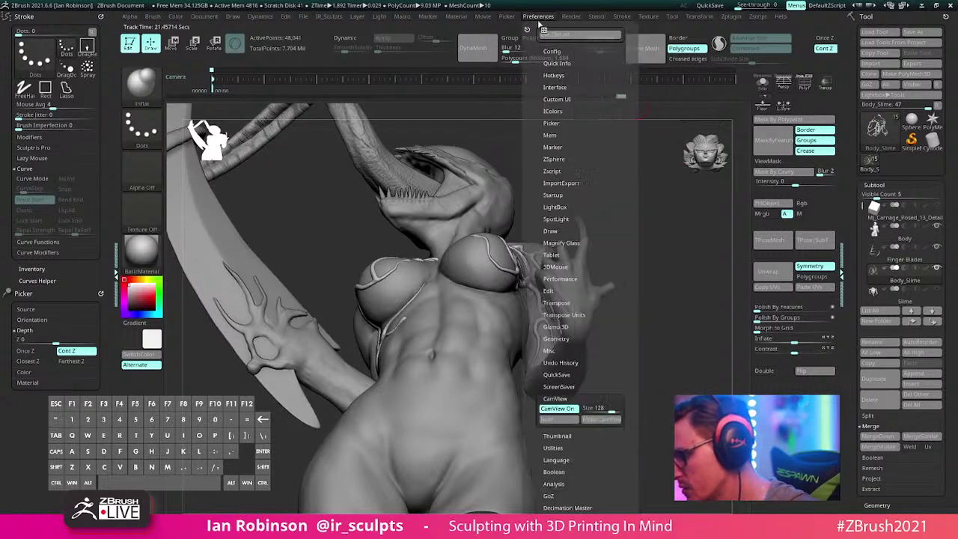
shift+drag(648, 440, 689, 206)
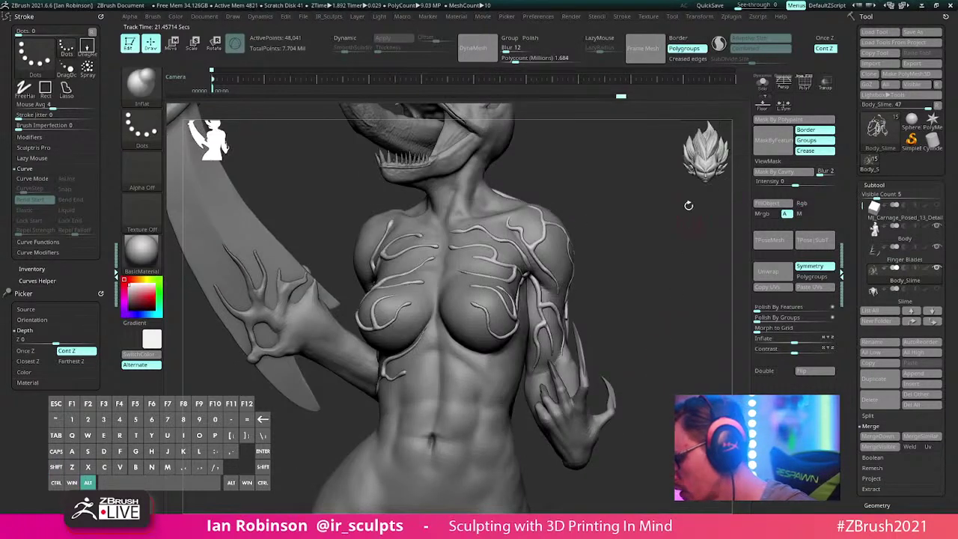
alt+drag(652, 255, 625, 283)
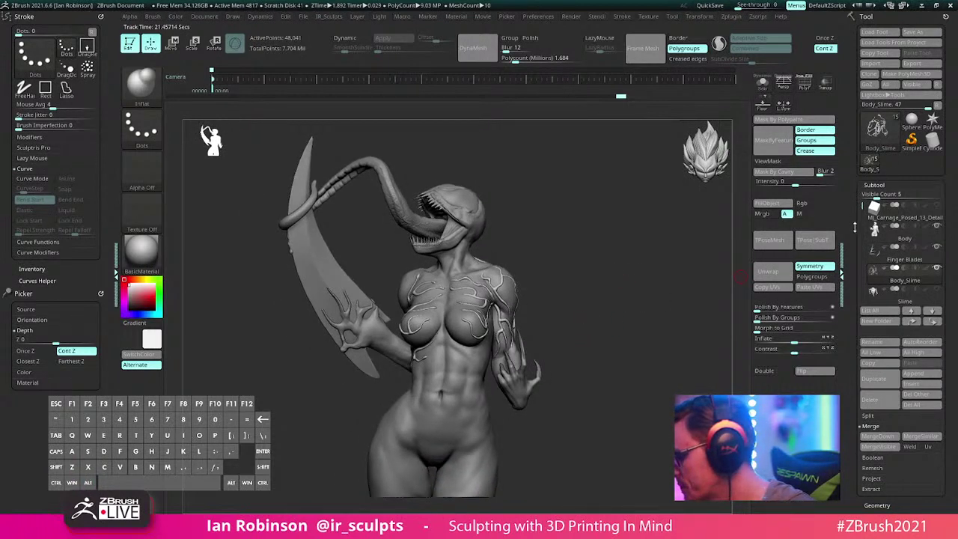
drag(599, 272, 580, 286)
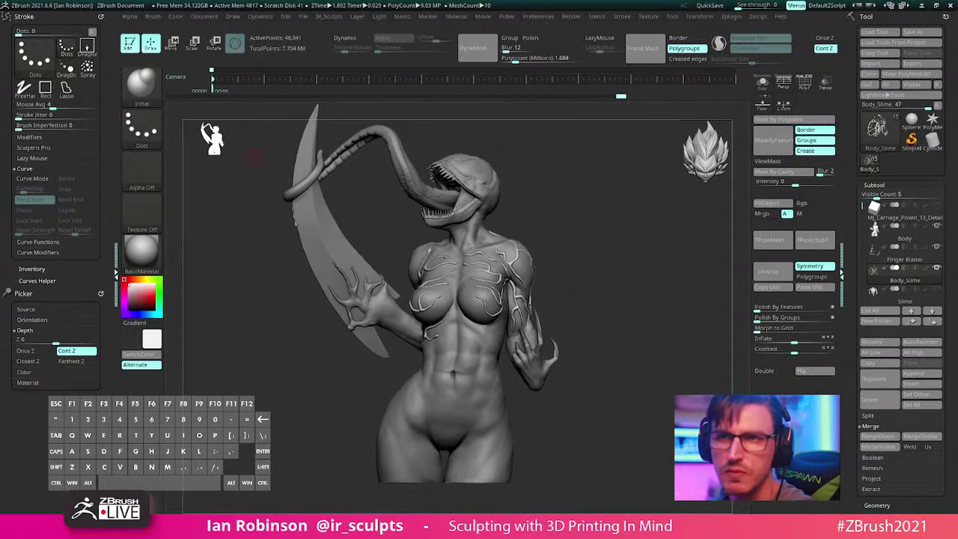
key(ctrl)
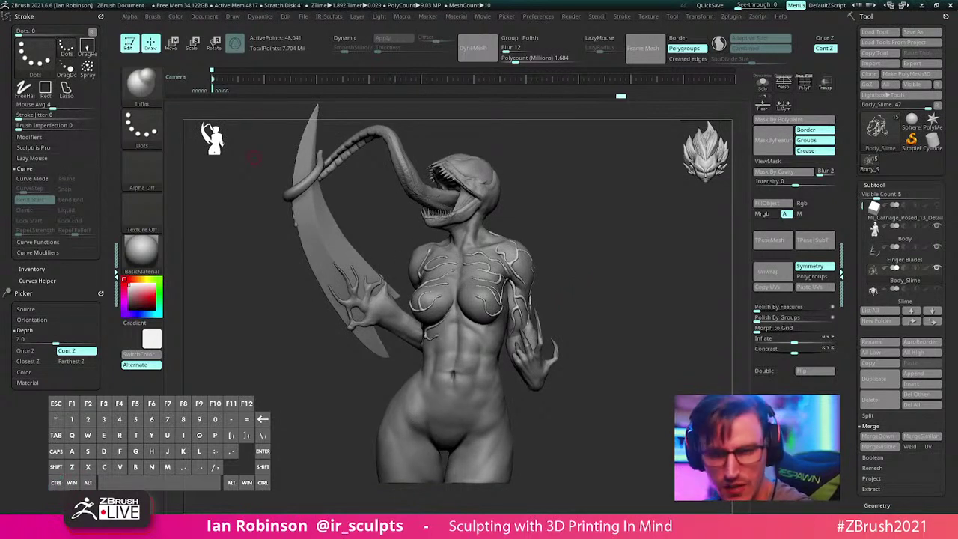
Step: Merge all visible subtools into one new tool and switch to the merged tool
key(Return)
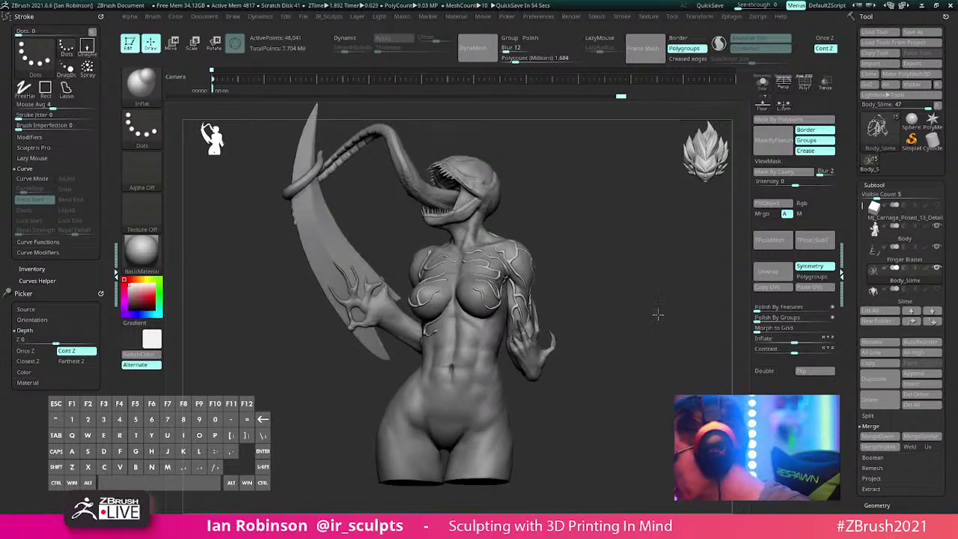
click(877, 457)
click(871, 426)
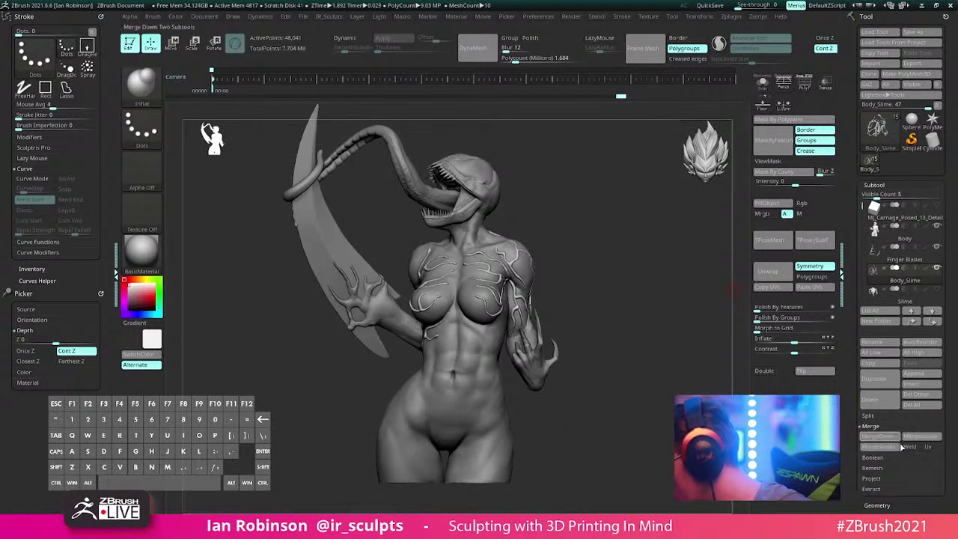
click(880, 446)
click(870, 165)
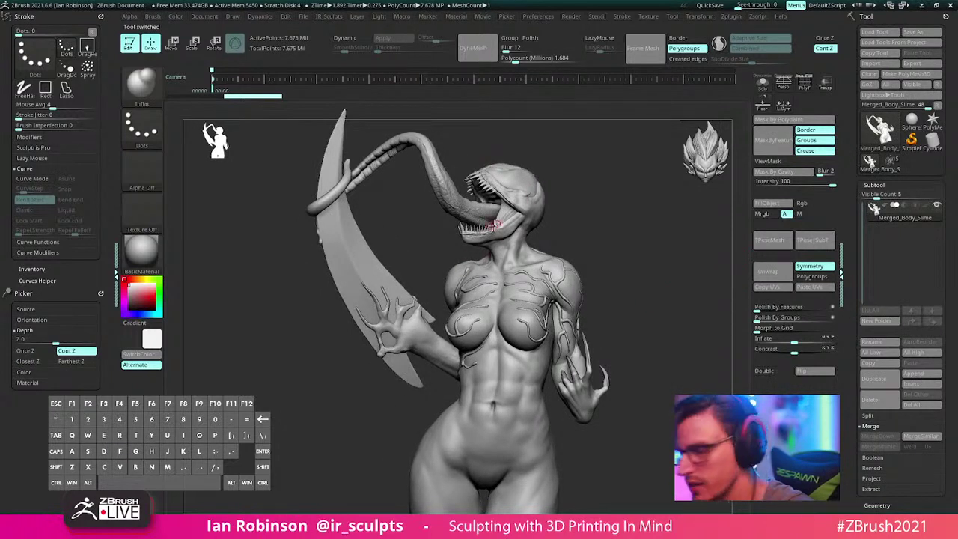
Step: Set the document background color to black
click(204, 17)
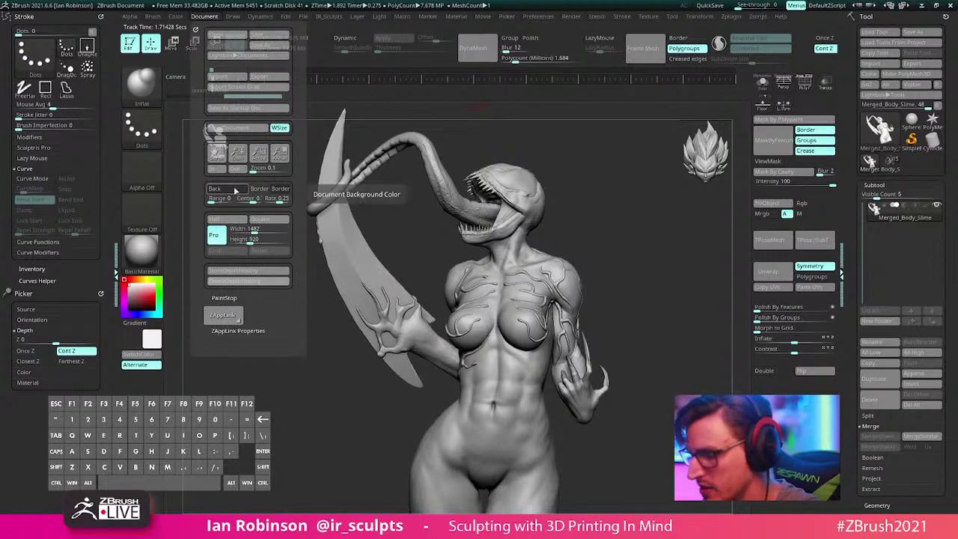
drag(235, 193, 128, 310)
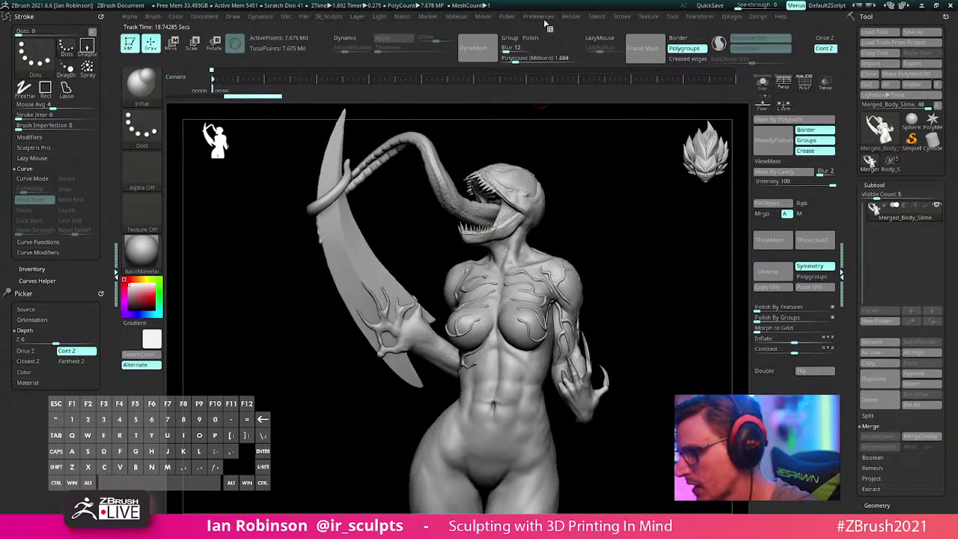
Step: Recenter the transform gizmo on the merged figure, frame the model and return to Draw mode
key(w)
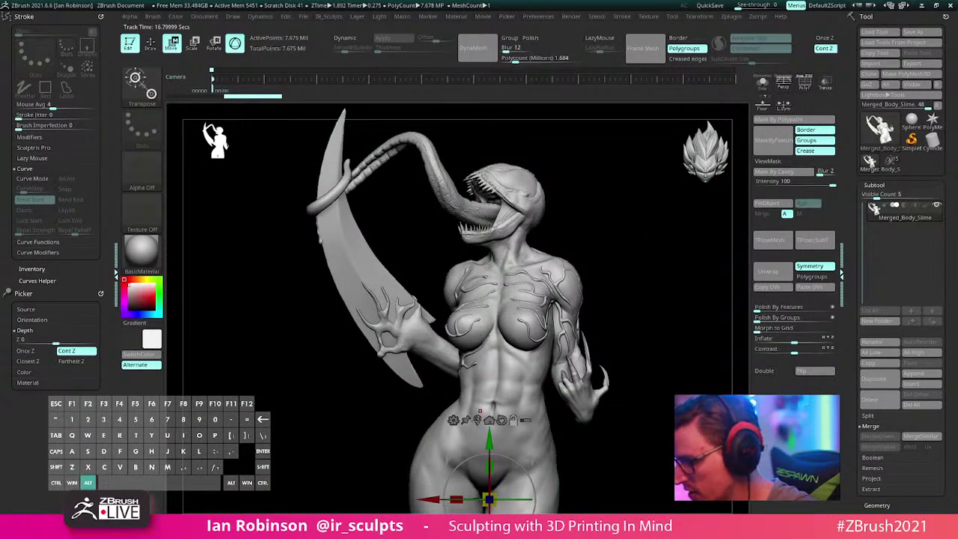
alt+click(478, 422)
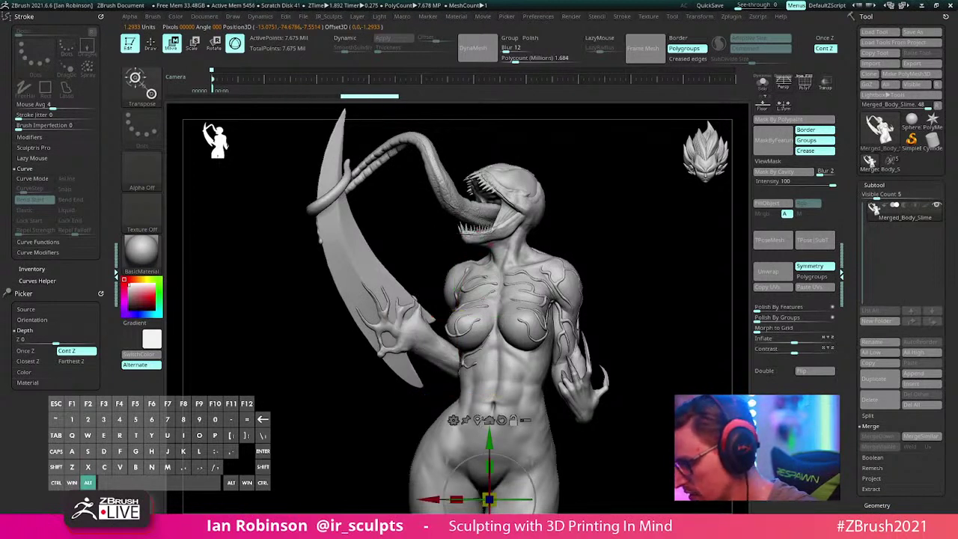
alt+click(477, 420)
alt+drag(489, 111, 520, 293)
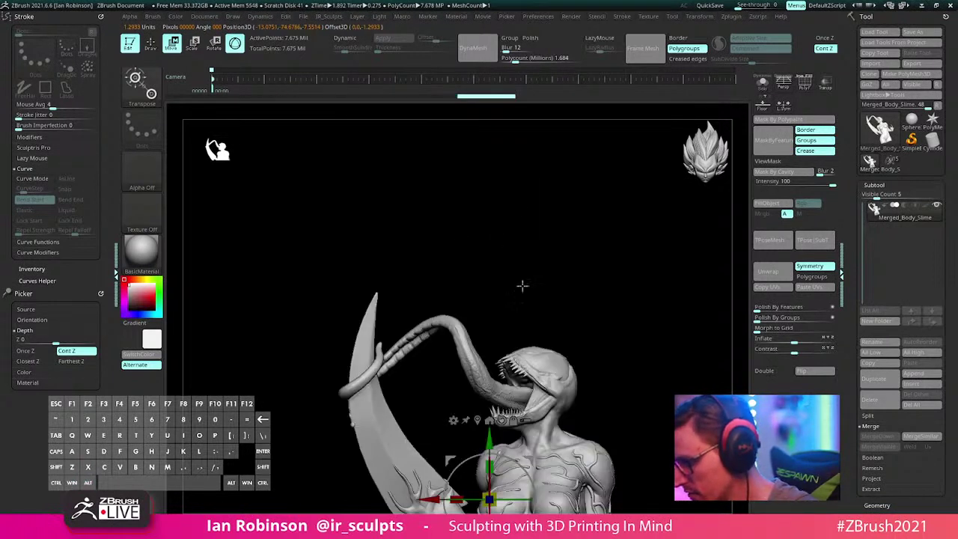
key(f)
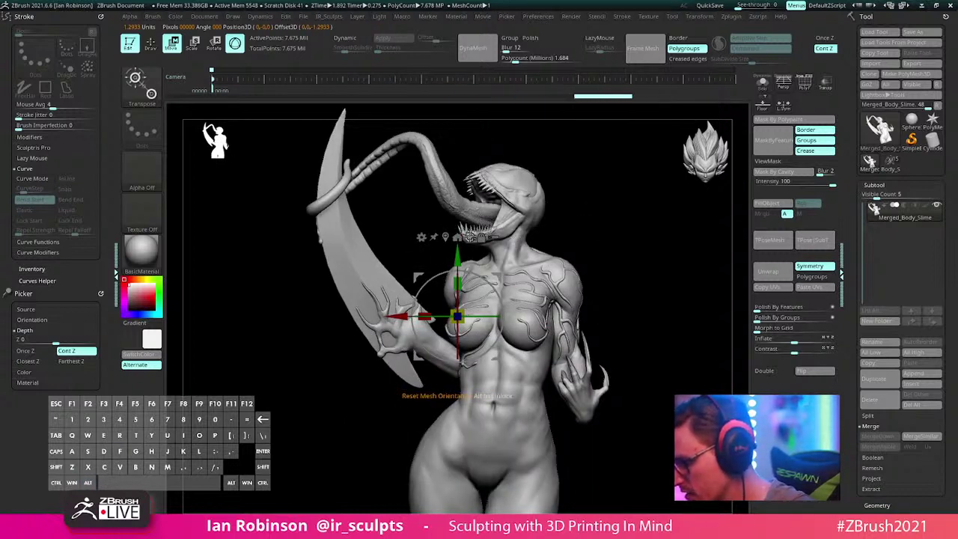
key(q)
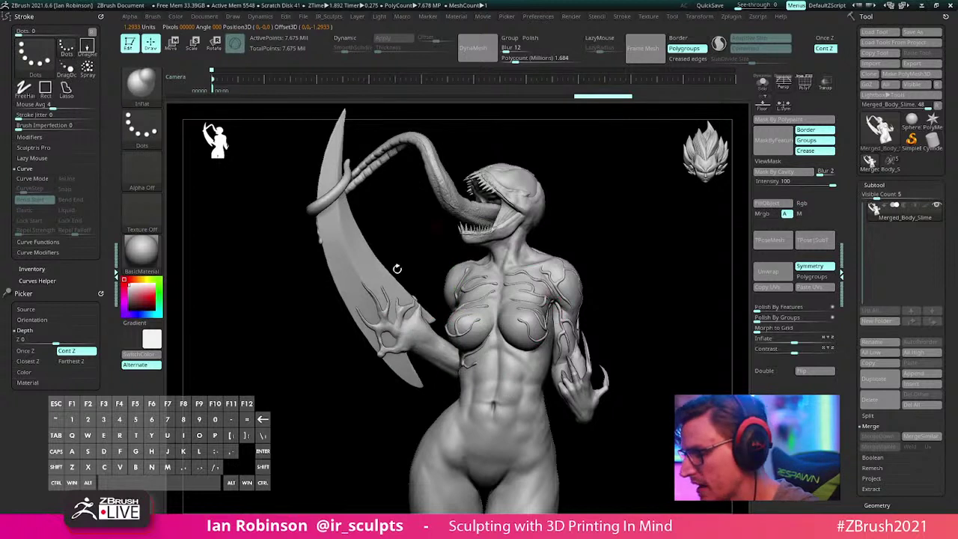
Step: Make a custom CamView from the merged figure and set the CamView size to 130
click(551, 18)
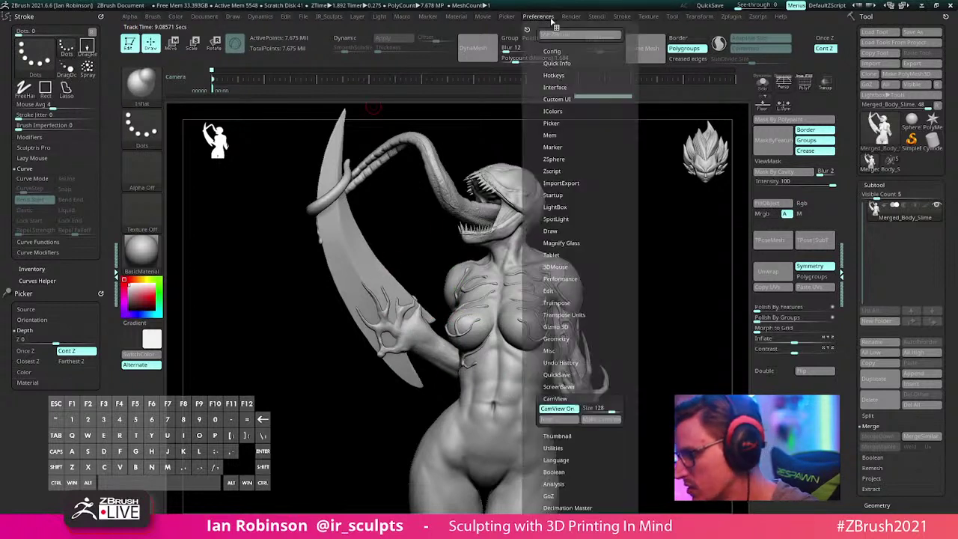
scroll(584, 284, down, 4)
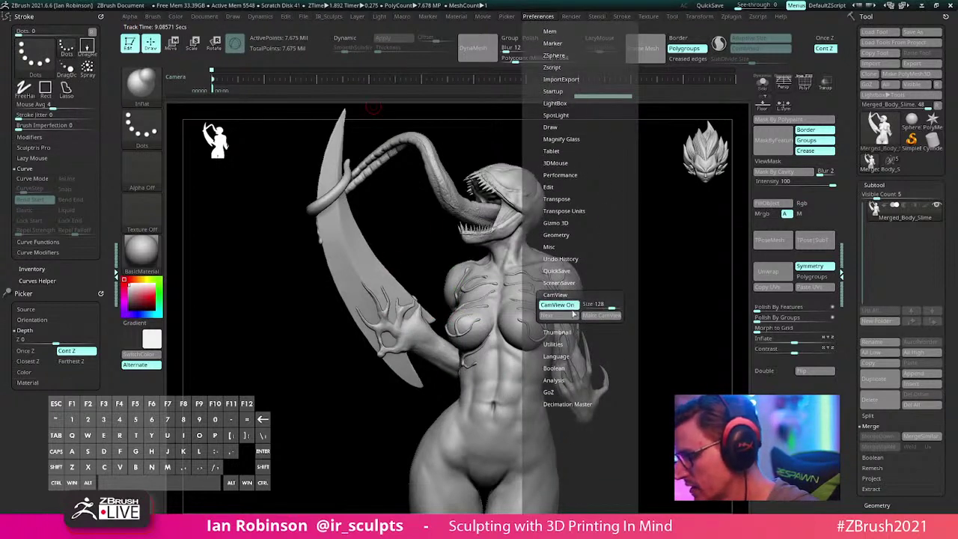
click(601, 318)
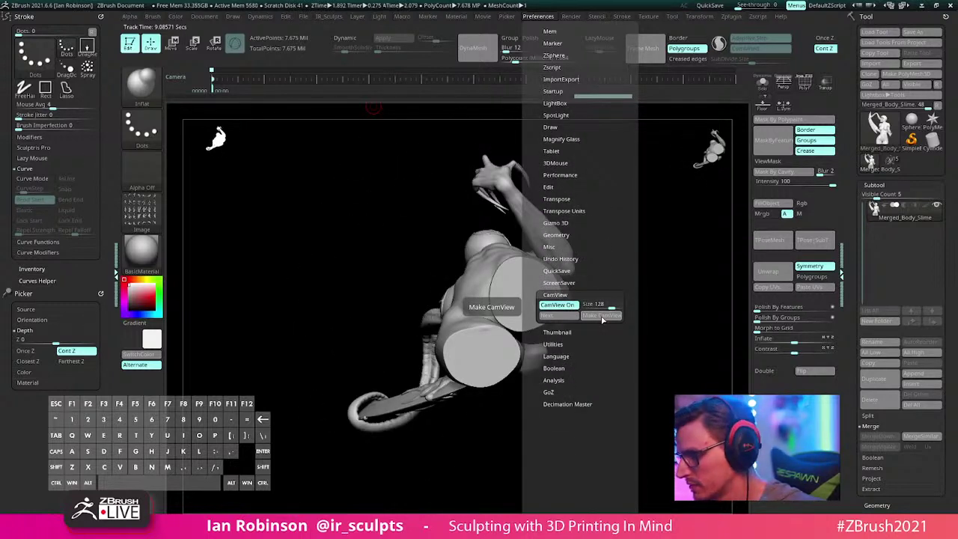
drag(662, 223, 687, 283)
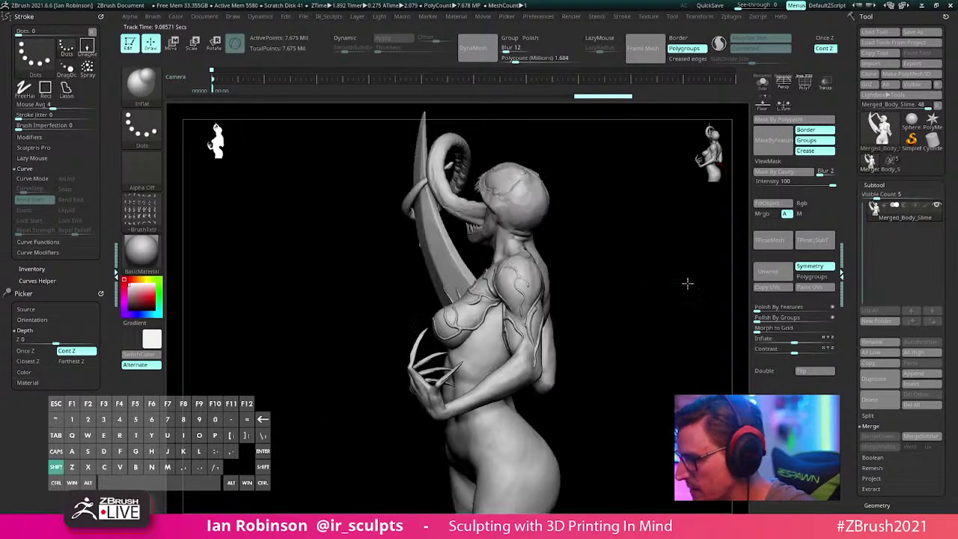
click(715, 155)
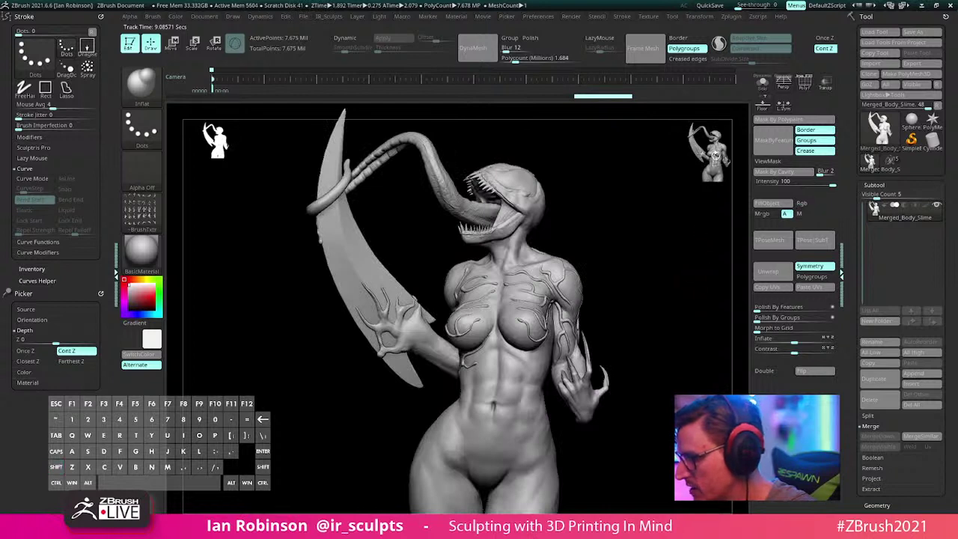
click(542, 16)
drag(605, 410, 612, 410)
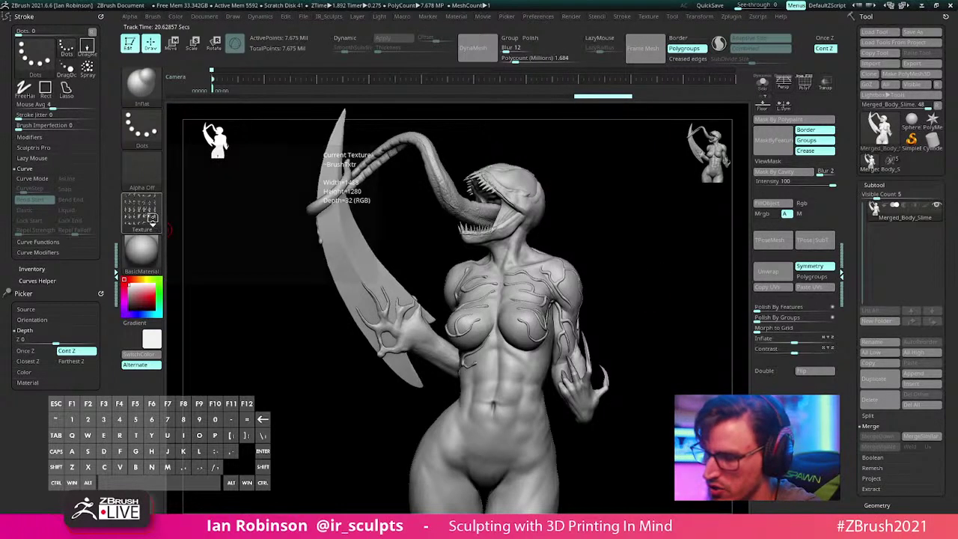
Step: Start exporting the CamView image texture ~BrushTxtr as a JPEG
click(144, 217)
click(150, 215)
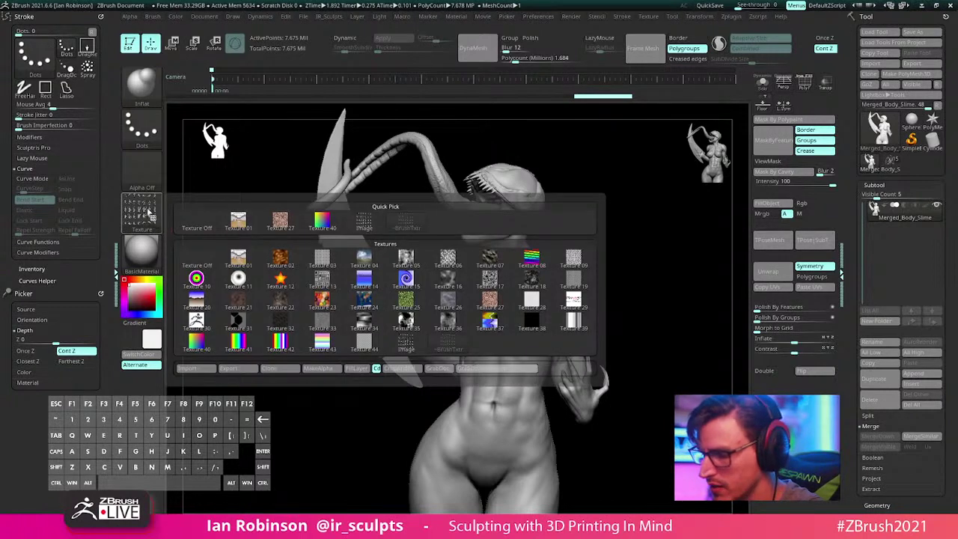
click(144, 217)
click(228, 368)
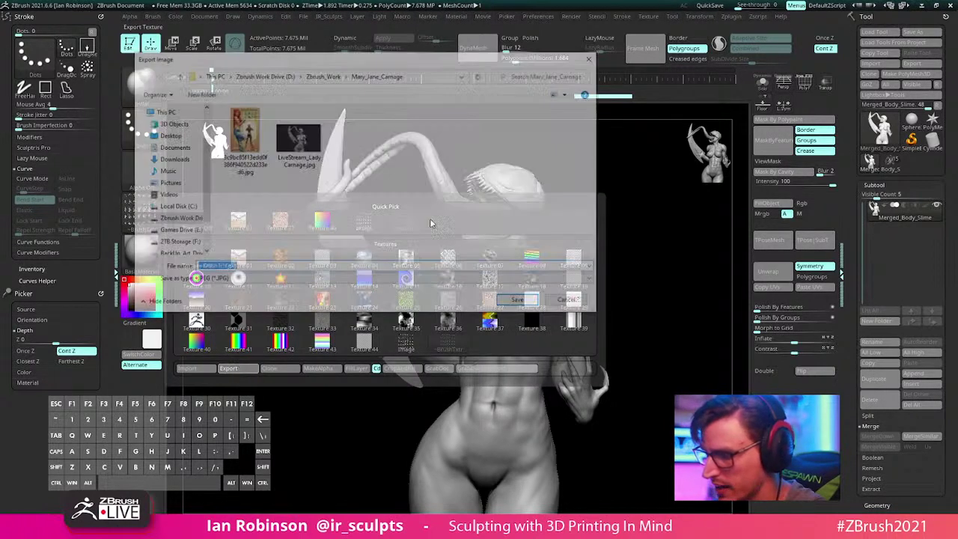
scroll(203, 190, down, 1)
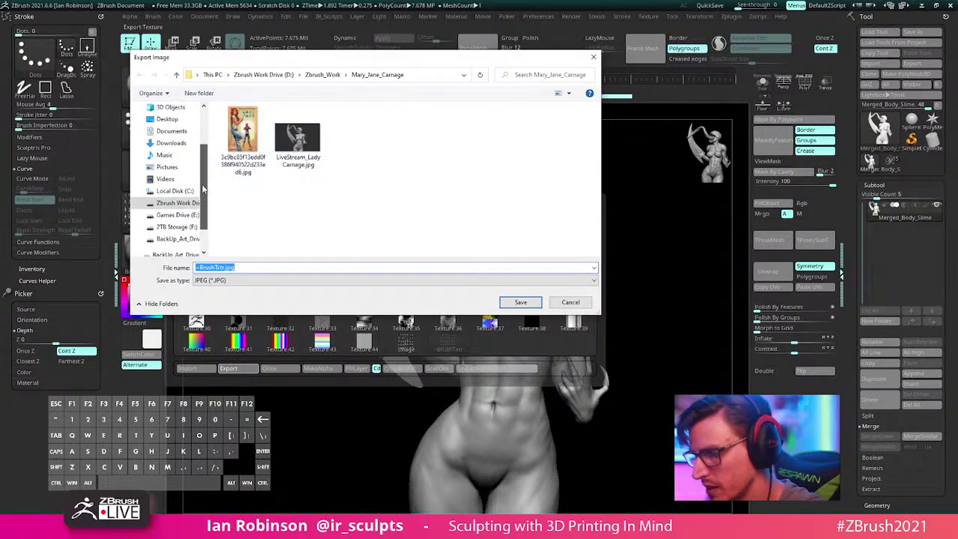
Step: Browse the export dialog to Local Disk (C:) > Program Files > Pixologic > ZBrush 2021 > ZStartup > CamView, without saving
click(186, 191)
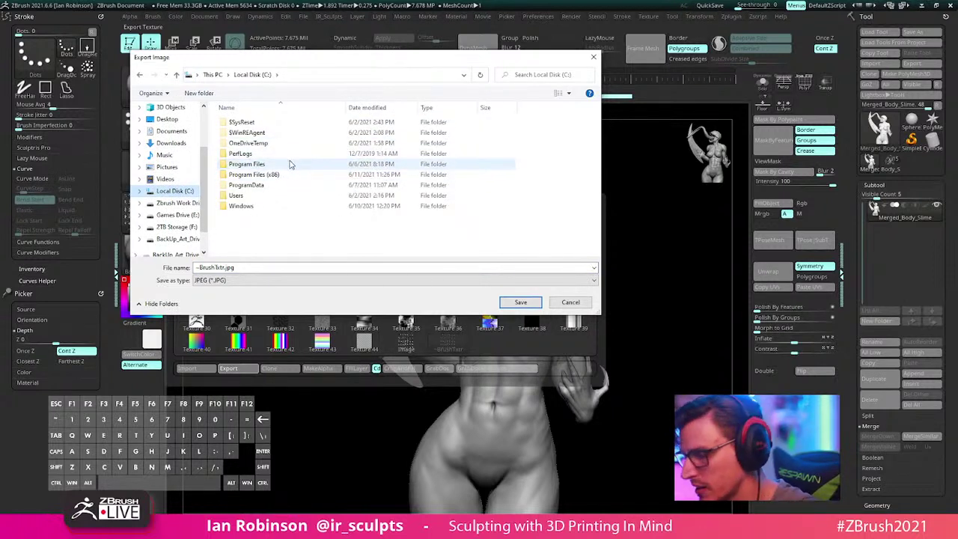
double_click(277, 165)
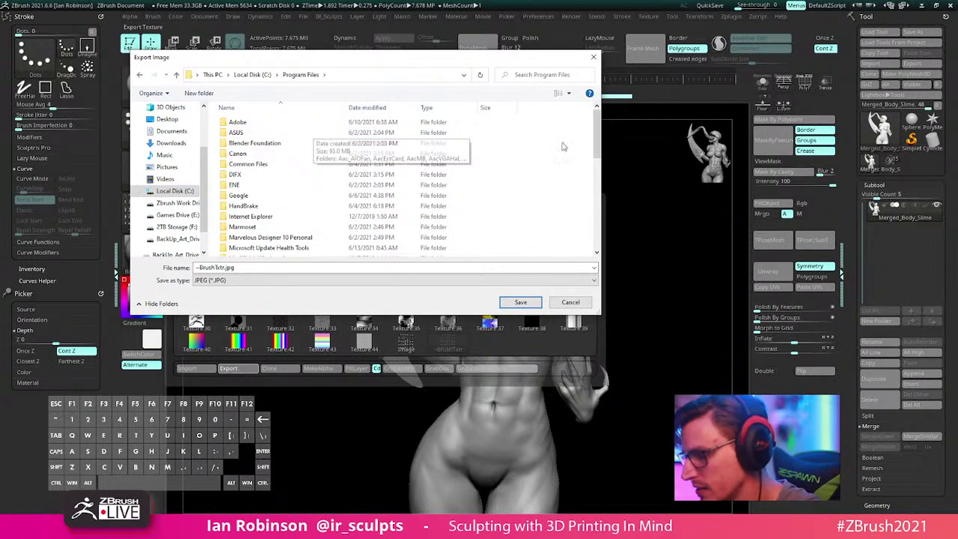
scroll(596, 137, down, 3)
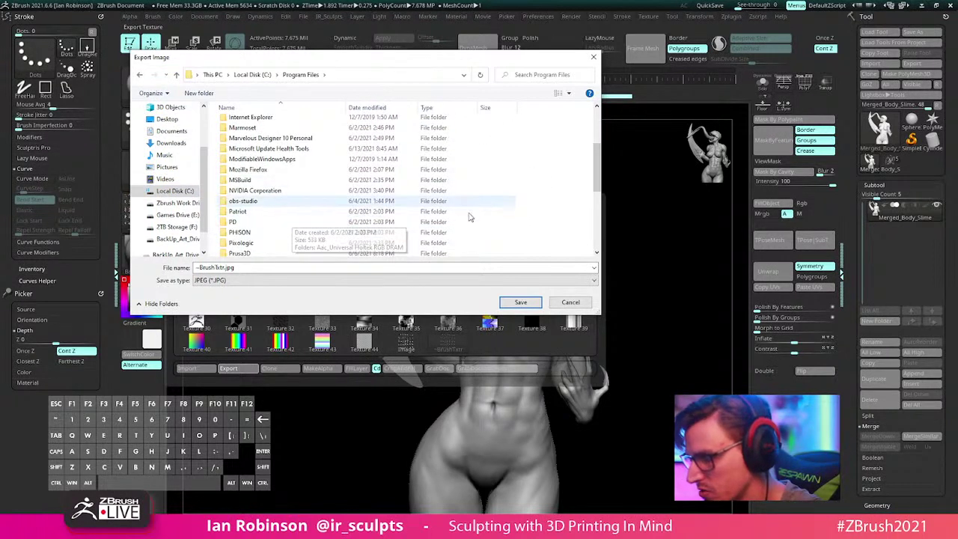
double_click(247, 242)
double_click(339, 125)
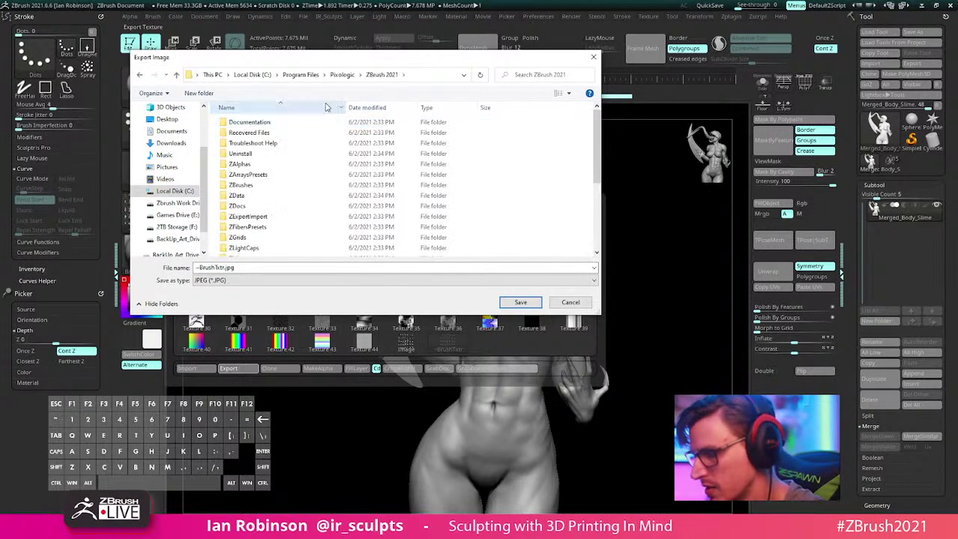
scroll(574, 147, down, 3)
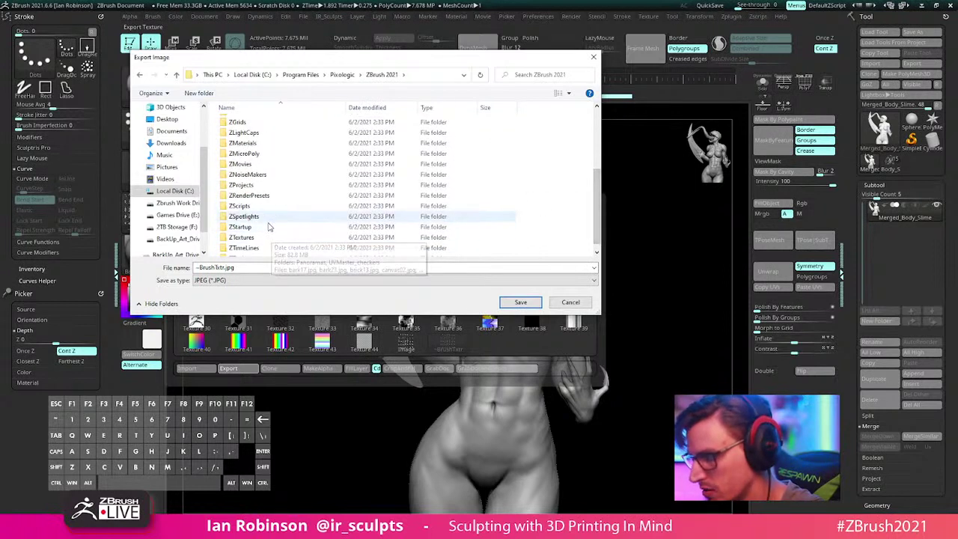
double_click(300, 223)
drag(597, 130, 596, 134)
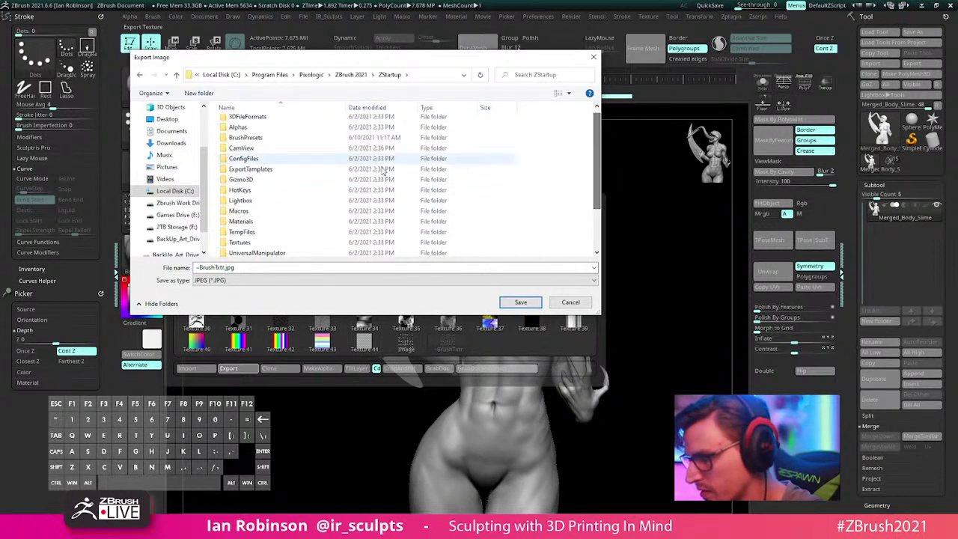
double_click(241, 148)
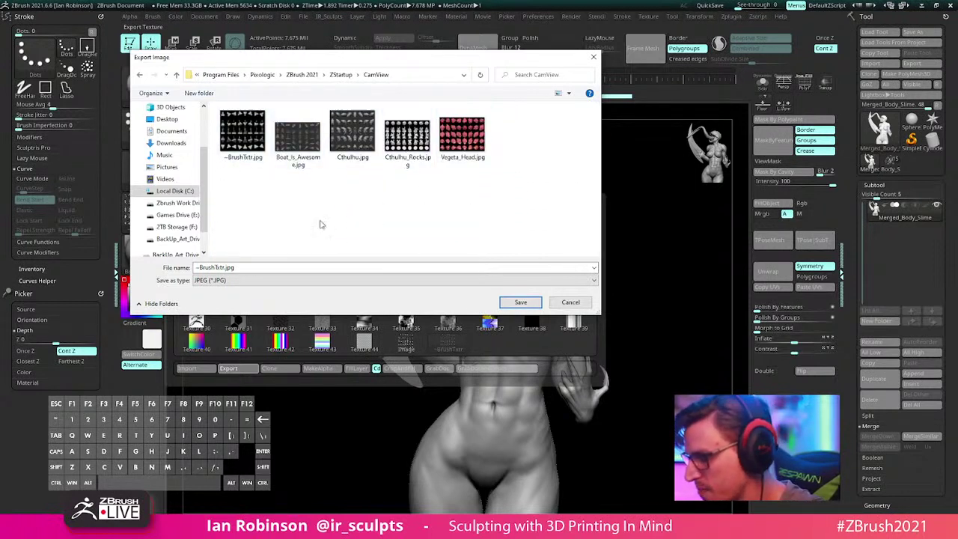
click(571, 302)
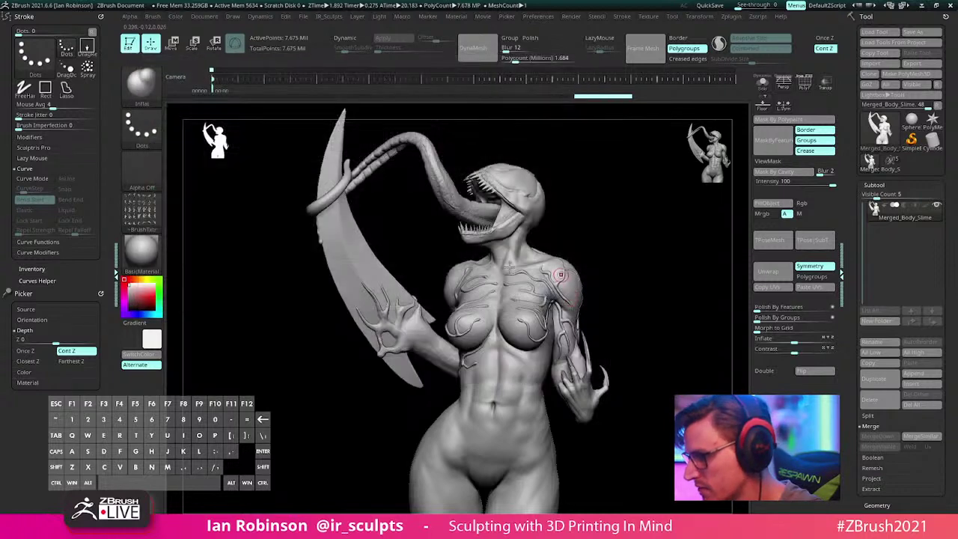
Step: Cycle through the available CamViews in the preferences until the Vegeta head is selected
click(539, 16)
click(556, 51)
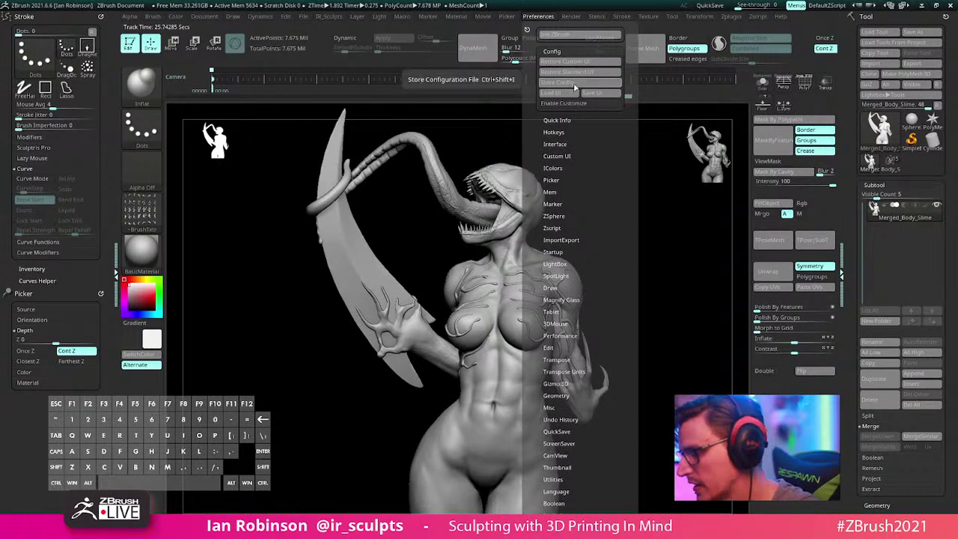
scroll(584, 225, down, 5)
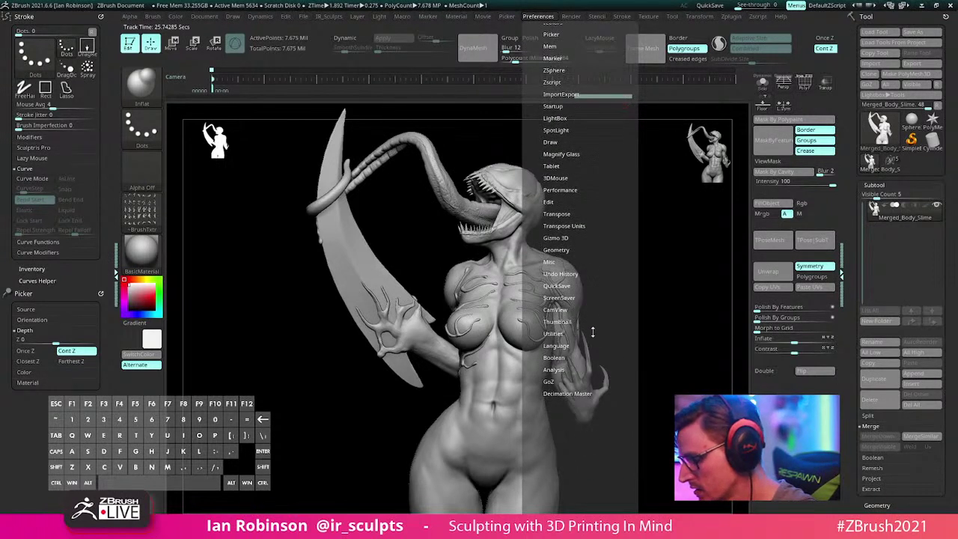
click(562, 309)
scroll(611, 293, down, 2)
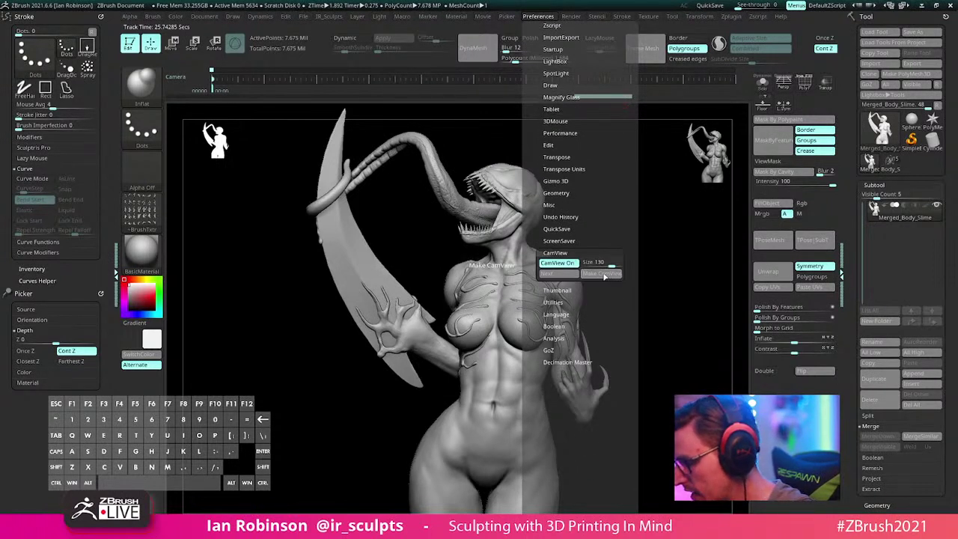
click(567, 274)
click(567, 274)
click(567, 275)
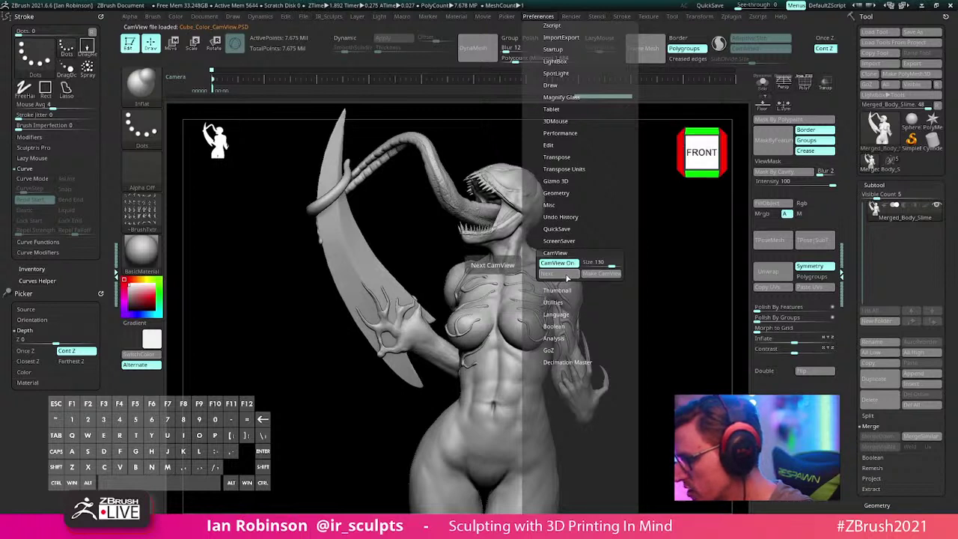
click(566, 275)
click(567, 275)
click(567, 274)
click(567, 274)
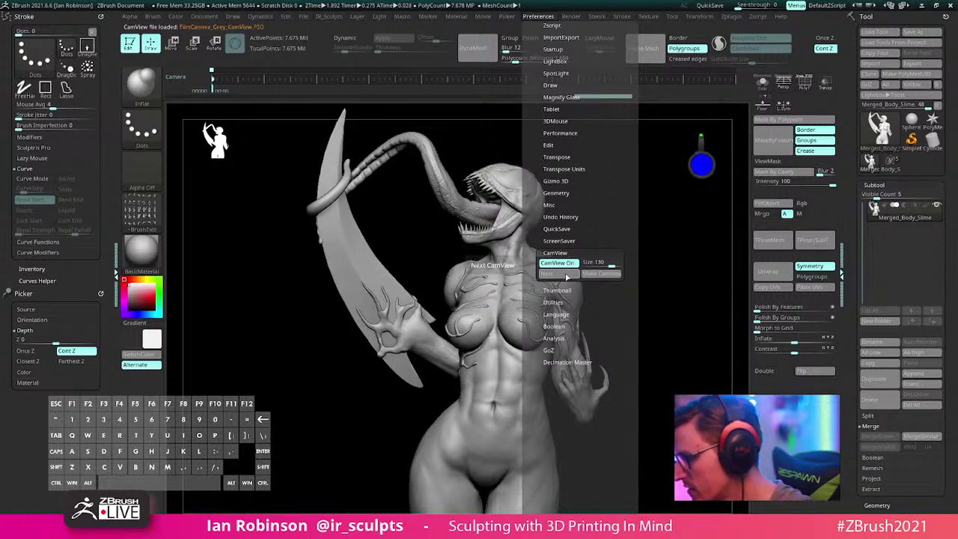
click(567, 275)
click(567, 275)
click(566, 274)
click(567, 275)
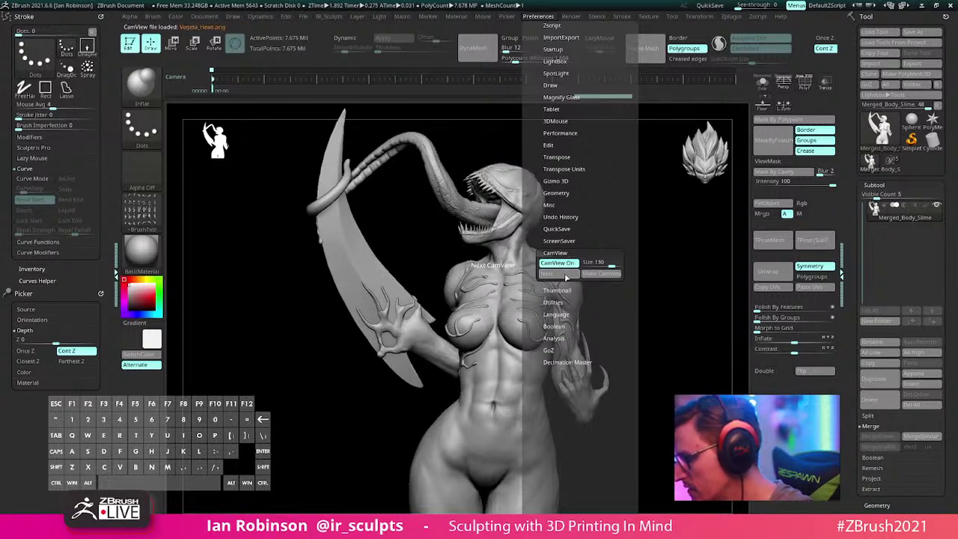
Step: Open the Config settings in the preferences
click(542, 16)
click(558, 51)
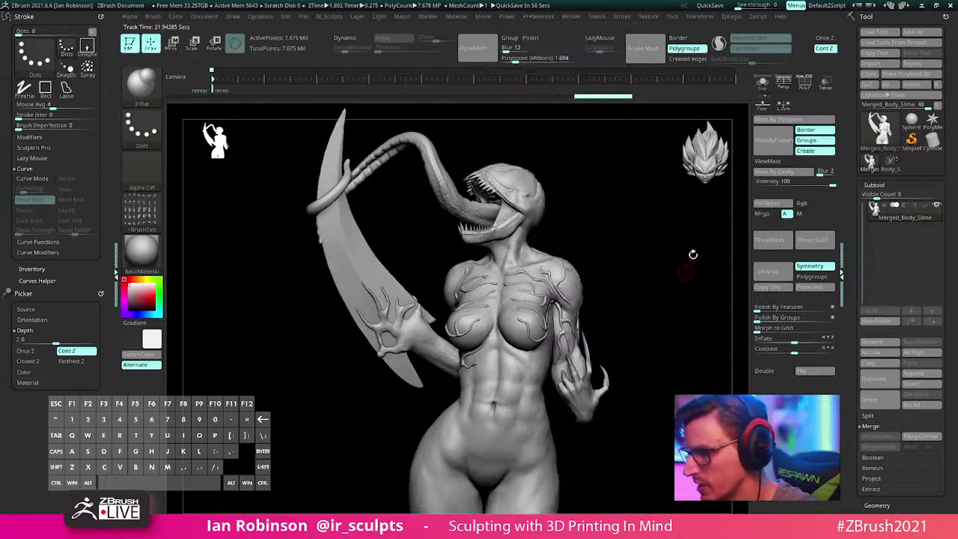
drag(691, 252, 622, 224)
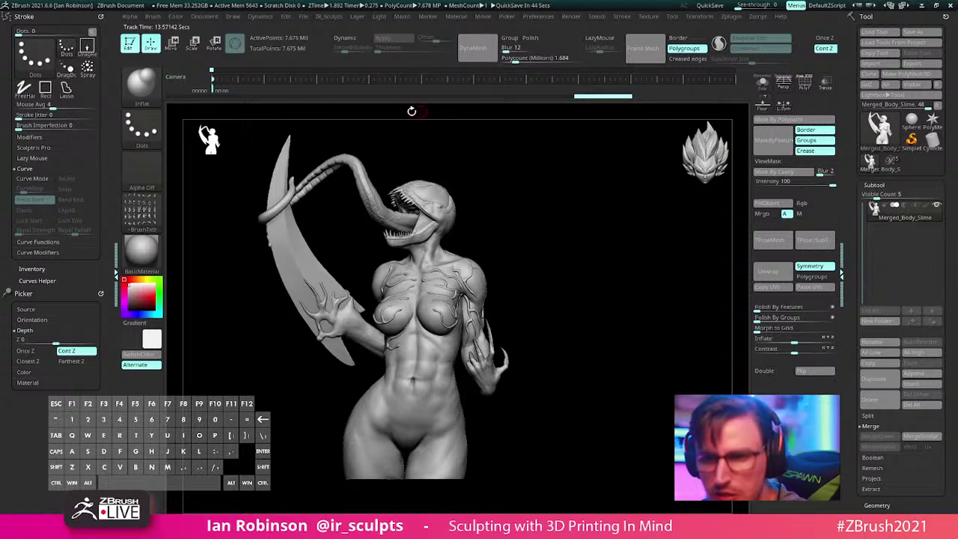
Step: Change the document's canvas background from black to dark grey
mouse_move(468, 154)
mouse_down()
mouse_move(558, 261)
mouse_move(564, 250)
mouse_up()
click(204, 16)
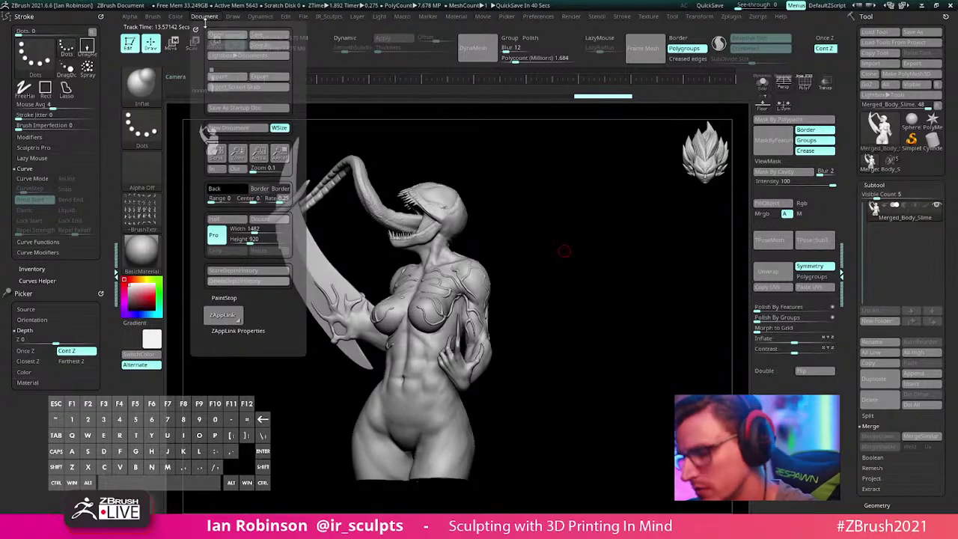
drag(233, 191, 266, 192)
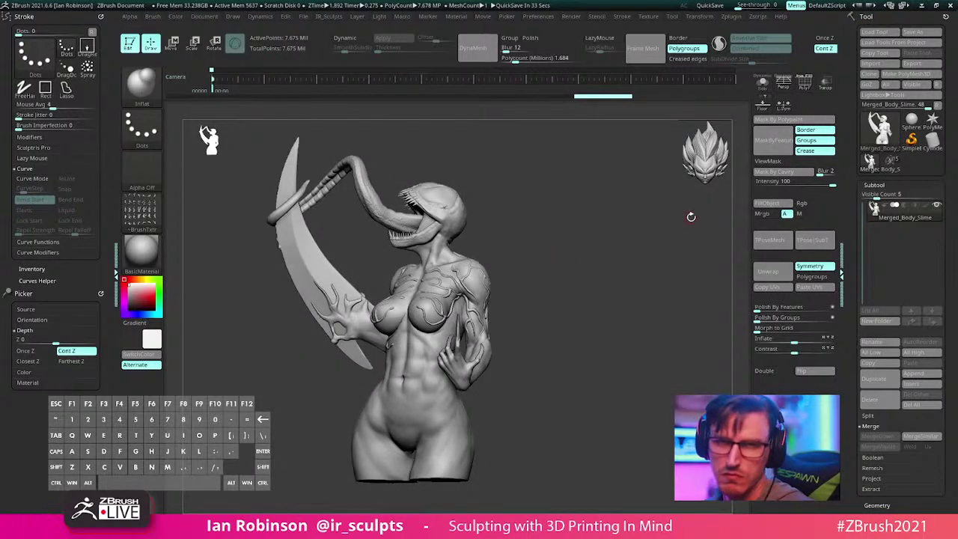
Step: Switch from the merged figure back to the Body_Slime tool with its separate subtools
shift+drag(578, 230, 610, 352)
mouse_move(568, 154)
alt+mouse_down()
mouse_move(561, 200)
mouse_move(591, 232)
mouse_move(584, 275)
alt+mouse_up()
key(s)
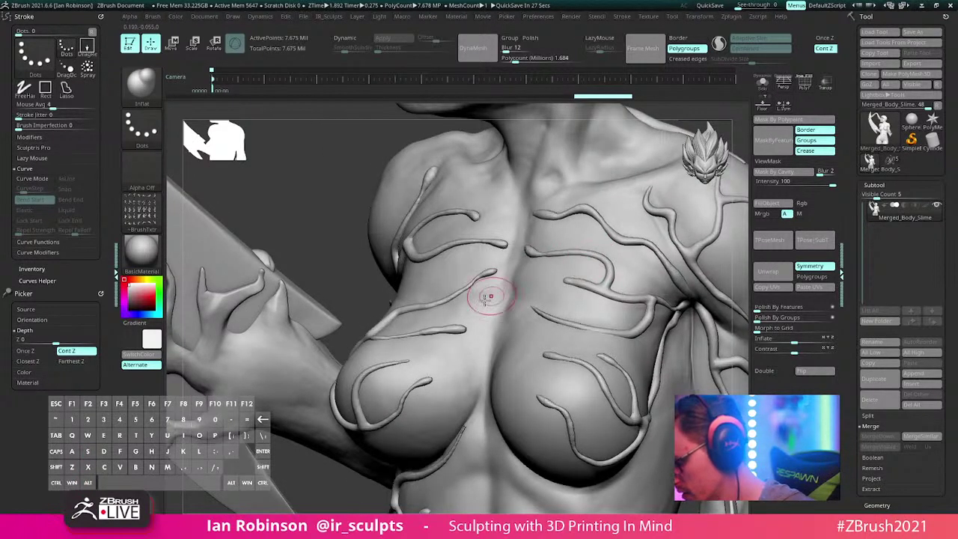
mouse_move(453, 325)
right_down()
mouse_move(494, 352)
mouse_move(572, 346)
right_up()
drag(307, 279, 326, 272)
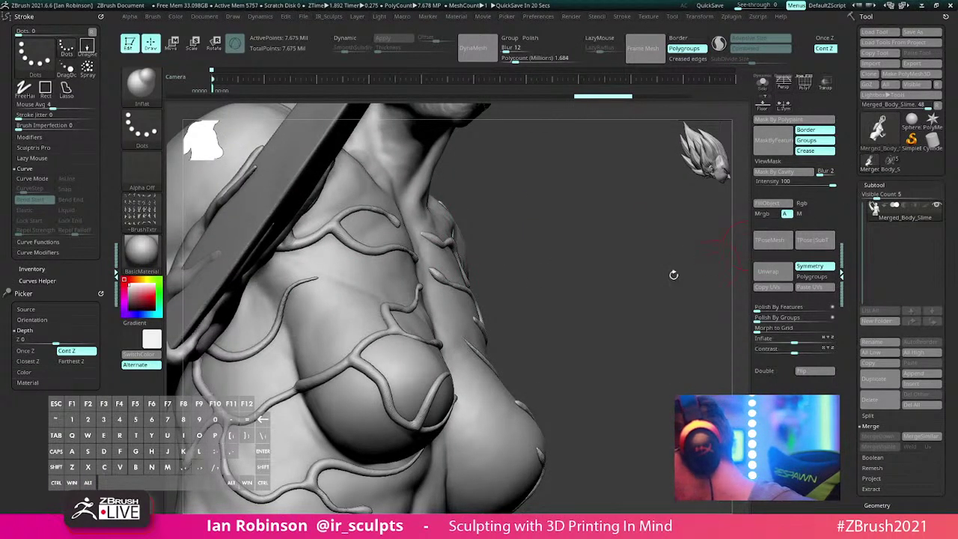
click(891, 162)
Step: Inflate the thin tip of the vein above the breast on the sword-arm side to thicken it for printing
alt+right_drag(487, 250, 443, 320)
right_drag(389, 344, 358, 359)
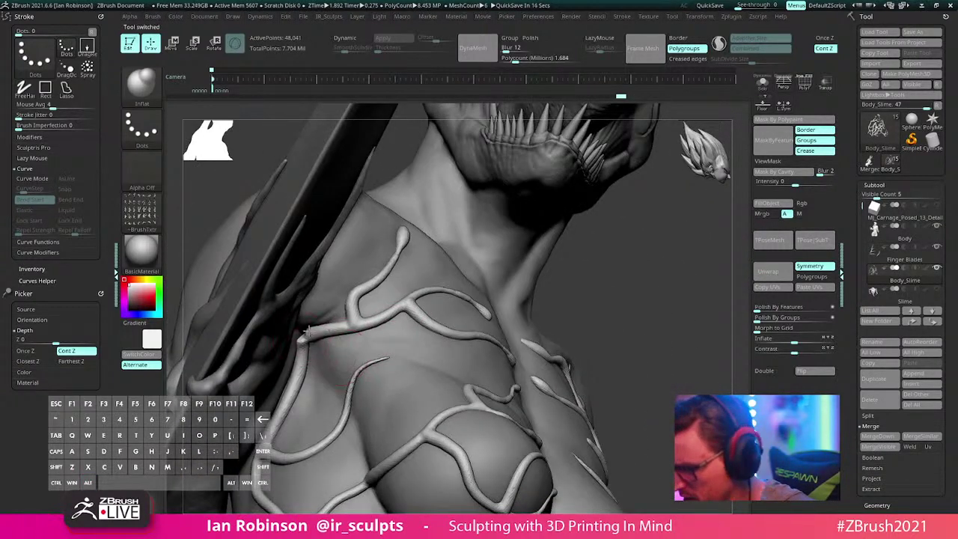
right_drag(306, 330, 330, 350)
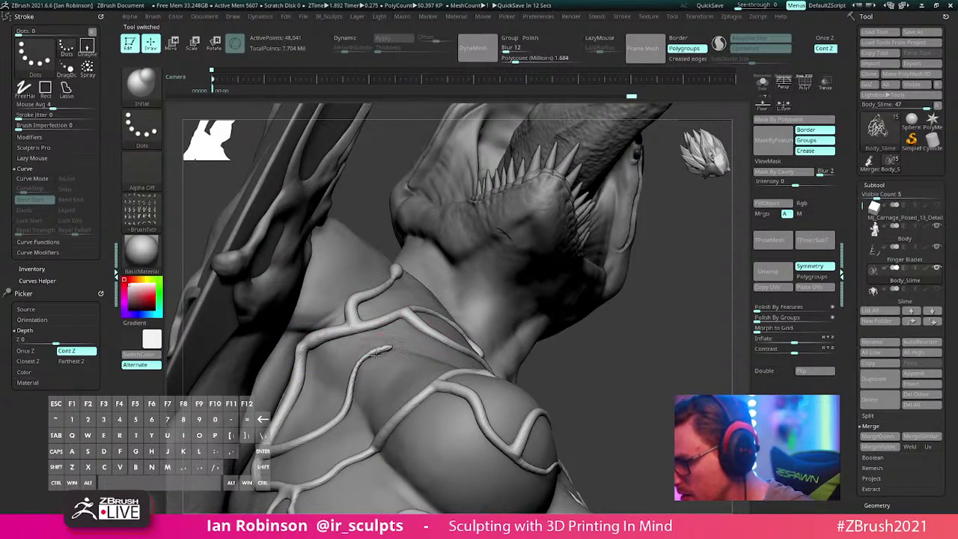
right_drag(401, 343, 481, 360)
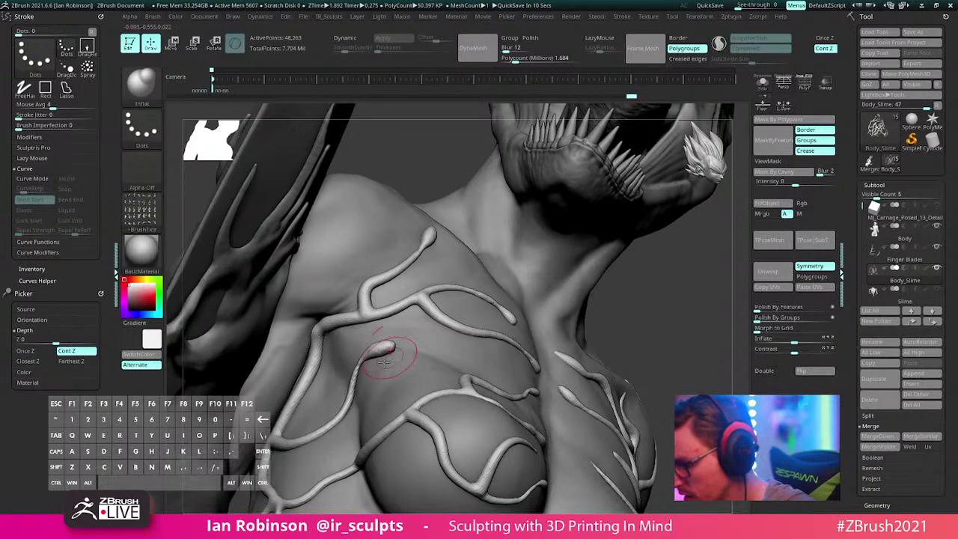
right_drag(366, 367, 609, 299)
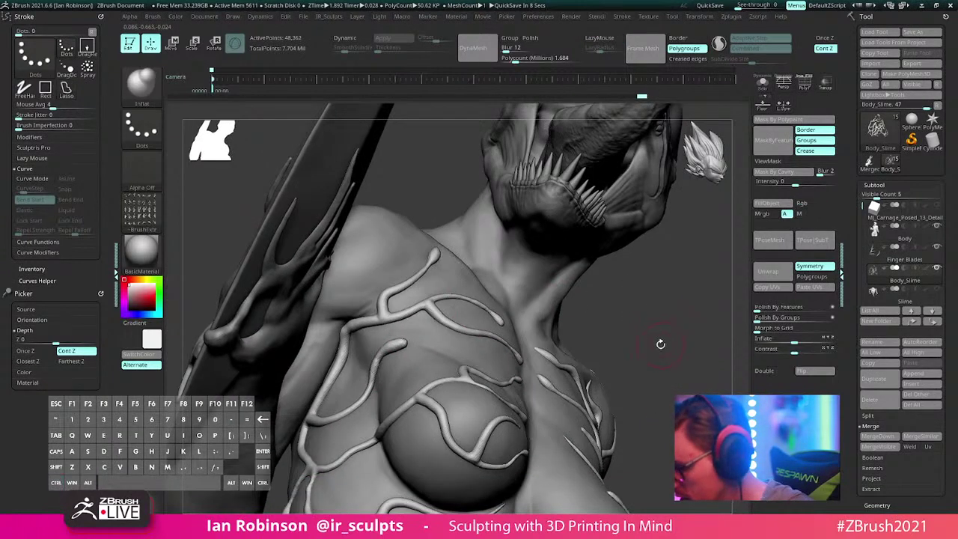
Step: Thicken the thin vein tips on the chest and left shoulder with the Inflat brush, aborting the project auto-save
mouse_move(660, 343)
right_down()
mouse_move(456, 303)
mouse_move(376, 352)
right_up()
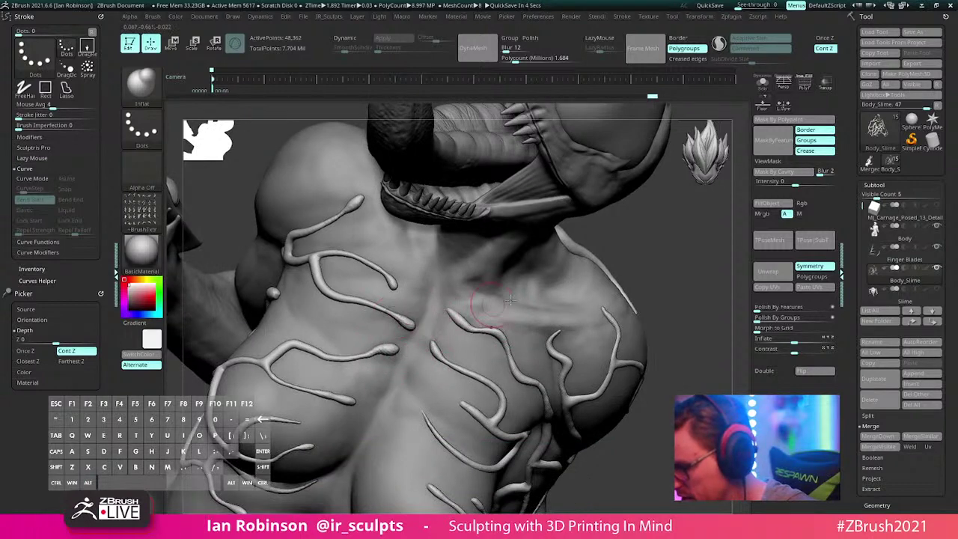
mouse_move(509, 299)
right_down()
mouse_move(524, 288)
mouse_move(494, 300)
mouse_move(483, 333)
right_up()
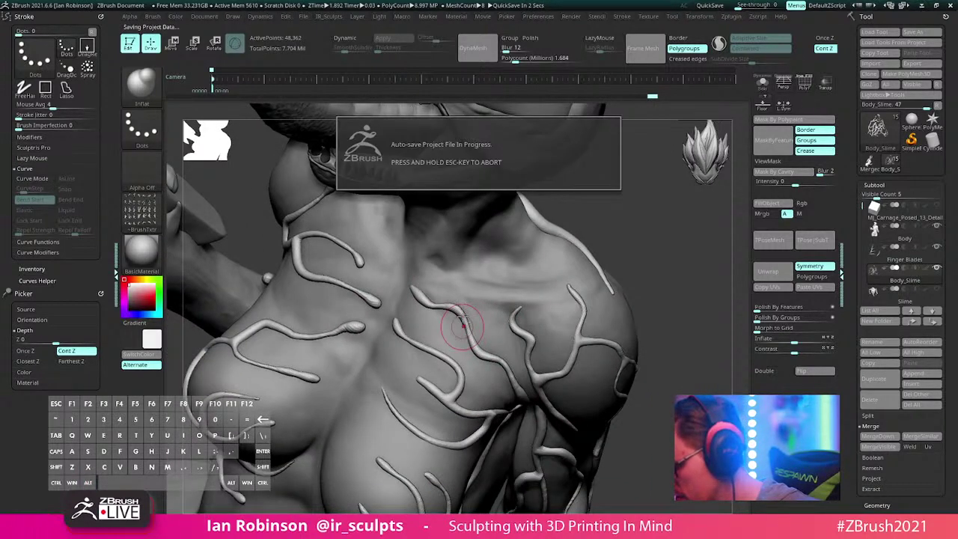
key(Escape)
mouse_move(669, 265)
right_down()
mouse_move(635, 250)
mouse_move(474, 280)
right_up()
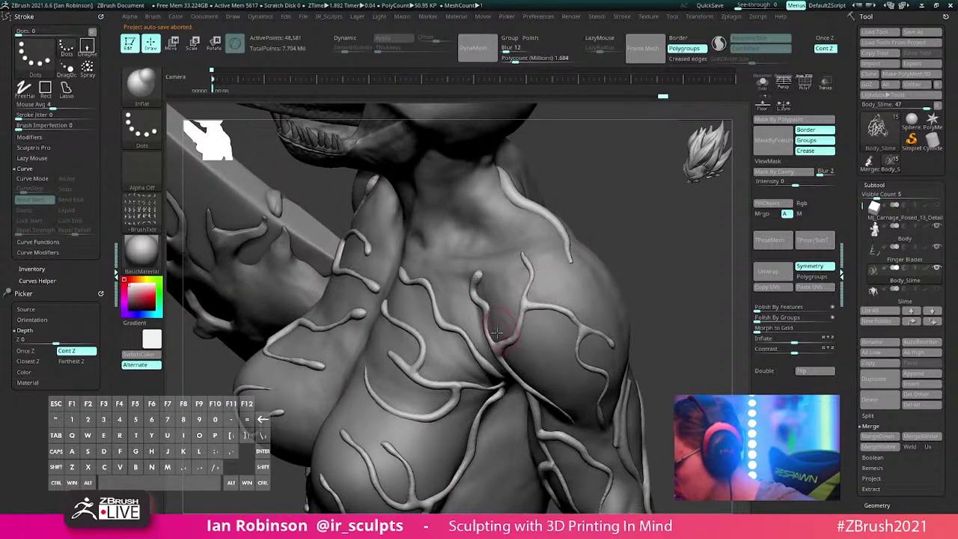
mouse_move(536, 301)
right_down()
mouse_move(518, 339)
mouse_move(636, 271)
mouse_move(608, 278)
mouse_move(560, 200)
mouse_move(587, 169)
mouse_move(467, 324)
right_up()
Step: Try to pull the upper end of the lone neck vein toward the back with the SnakeHook brush
mouse_move(533, 206)
alt+mouse_down()
mouse_move(515, 240)
mouse_move(533, 230)
alt+mouse_up()
alt+right_drag(538, 235, 484, 296)
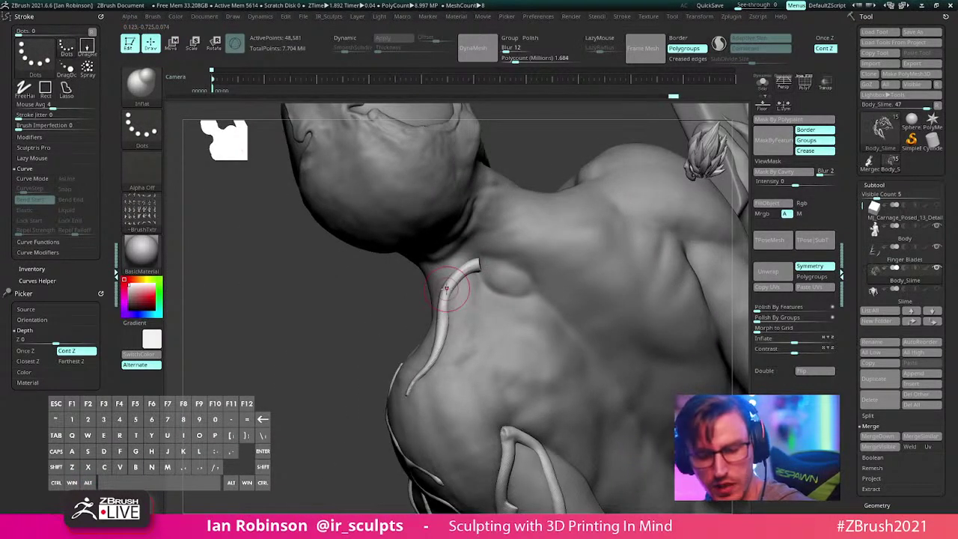
key(b)
key(s)
key(h)
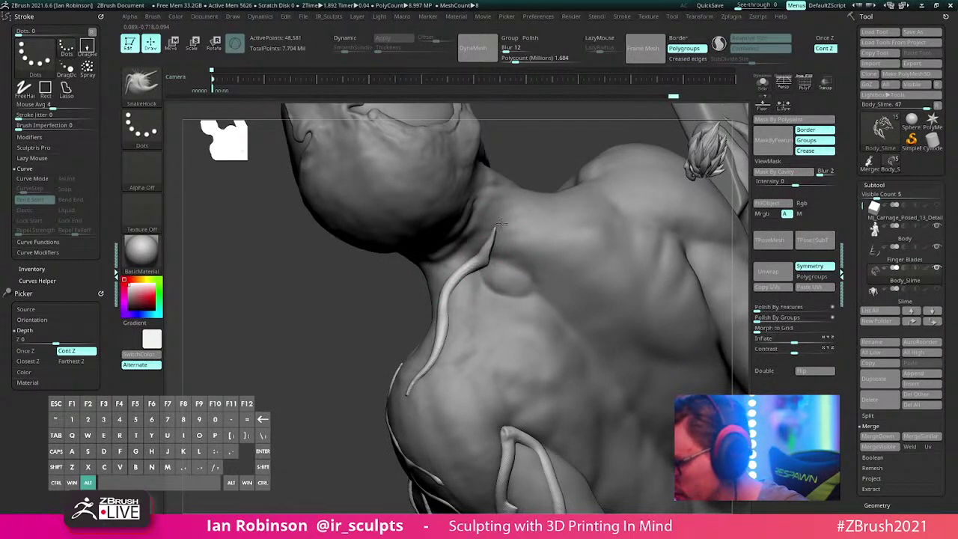
drag(490, 261, 543, 274)
right_drag(545, 274, 486, 320)
key(ctrl+z)
key(ctrl+z)
Step: Adjust the SnakeHook draw size and retry reshaping the upper end of the lone neck vein
key(s)
mouse_move(483, 319)
mouse_down()
mouse_move(460, 318)
mouse_move(407, 348)
mouse_up()
right_drag(441, 317, 479, 319)
key(ctrl+z)
key(s)
drag(499, 294, 511, 294)
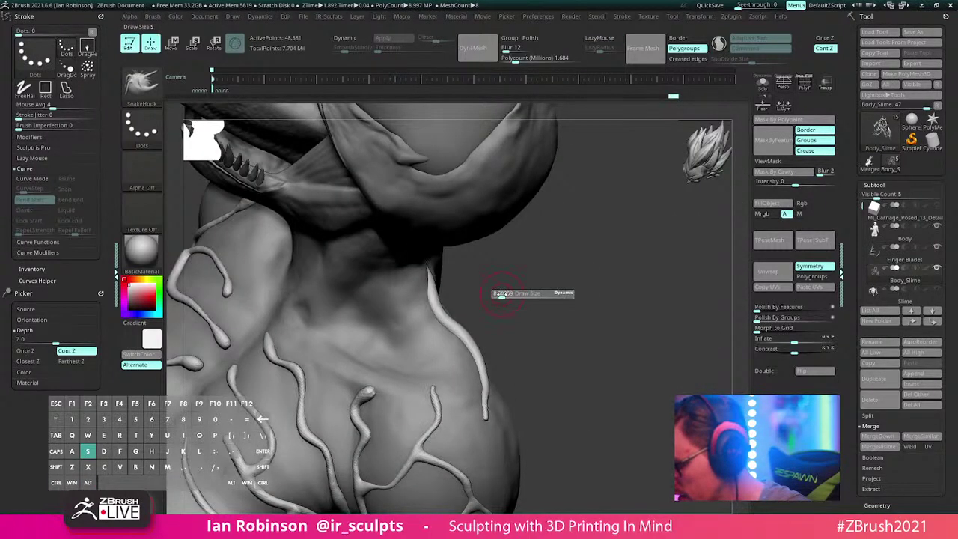
mouse_move(503, 295)
right_down()
mouse_move(458, 314)
mouse_move(413, 360)
mouse_move(449, 321)
right_up()
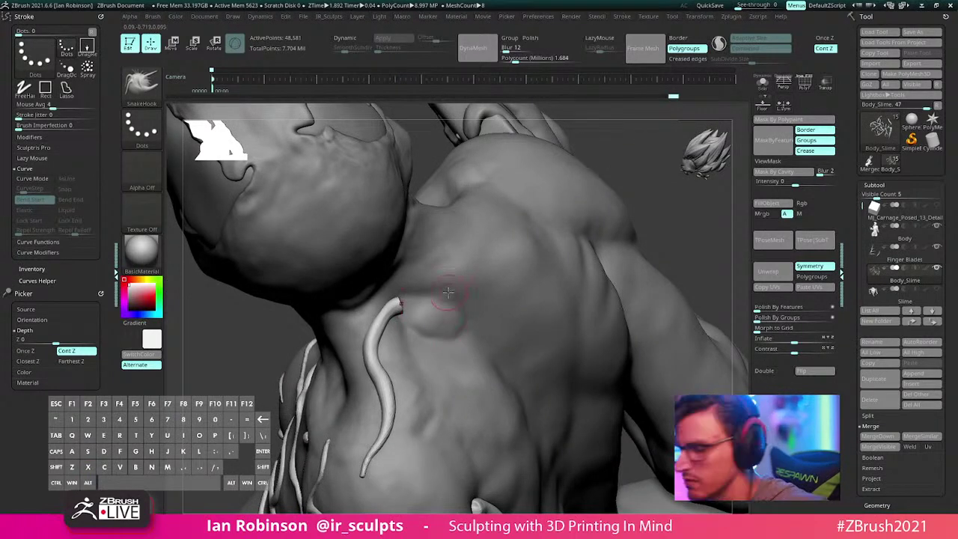
key(shift)
mouse_move(427, 317)
right_down()
mouse_move(400, 303)
mouse_move(422, 304)
right_up()
key(shift)
key(g)
key(Escape)
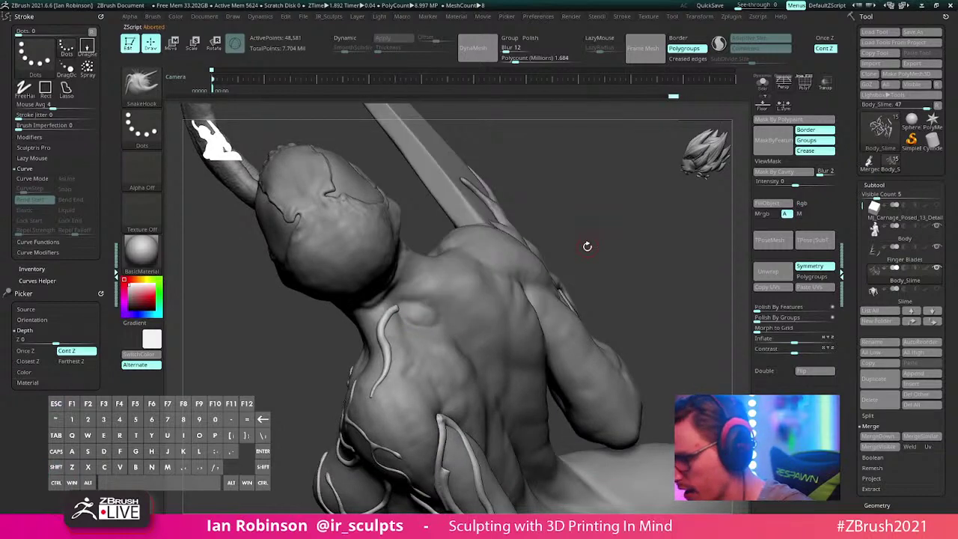
Step: Isolate the veins in polyframe view, lasso and delete the lone neck vein, and restore the full figure's normal display
key(shift+f)
right_drag(585, 246, 620, 235)
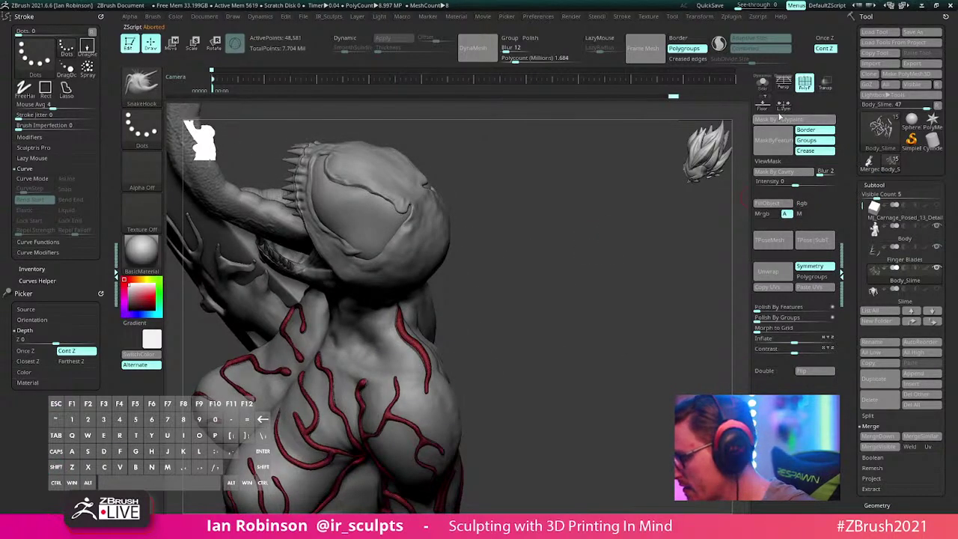
click(763, 83)
mouse_move(669, 178)
right_down()
mouse_move(550, 289)
mouse_move(570, 251)
right_up()
key(ctrl+shift)
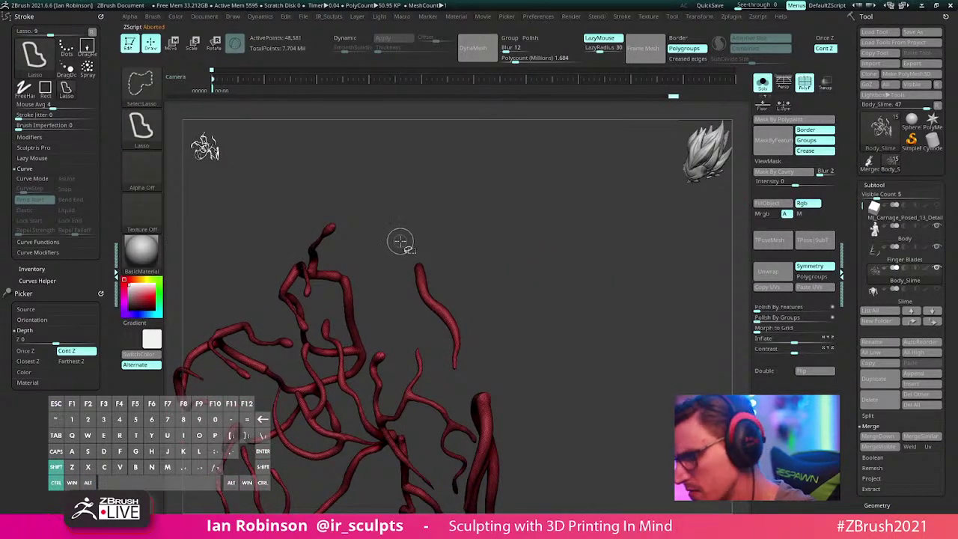
ctrl+shift+drag(429, 335, 395, 243)
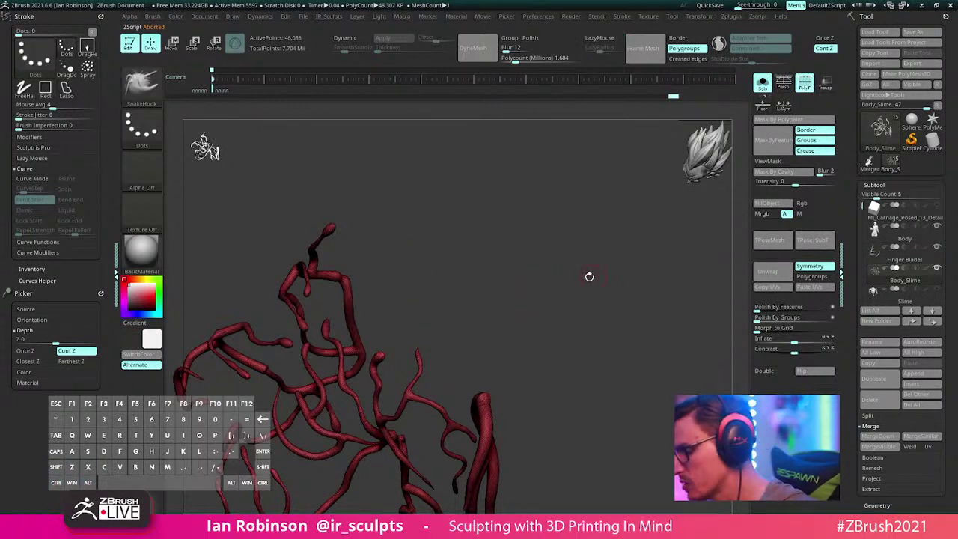
right_drag(572, 298, 571, 300)
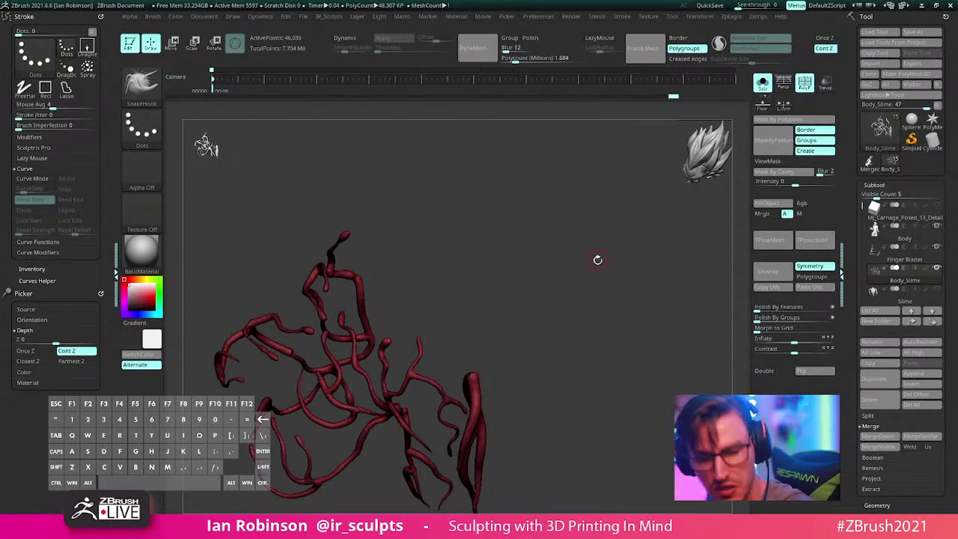
key(space)
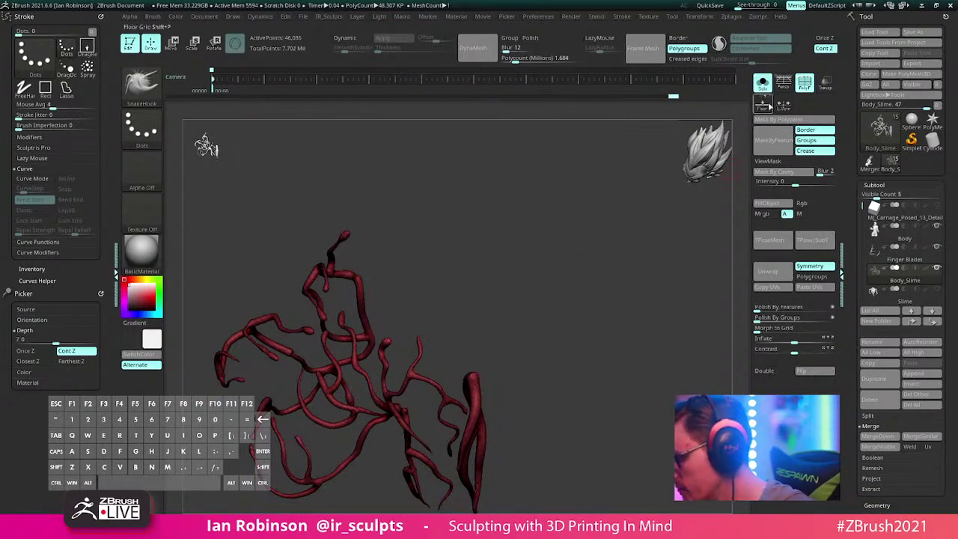
click(763, 84)
drag(614, 251, 606, 271)
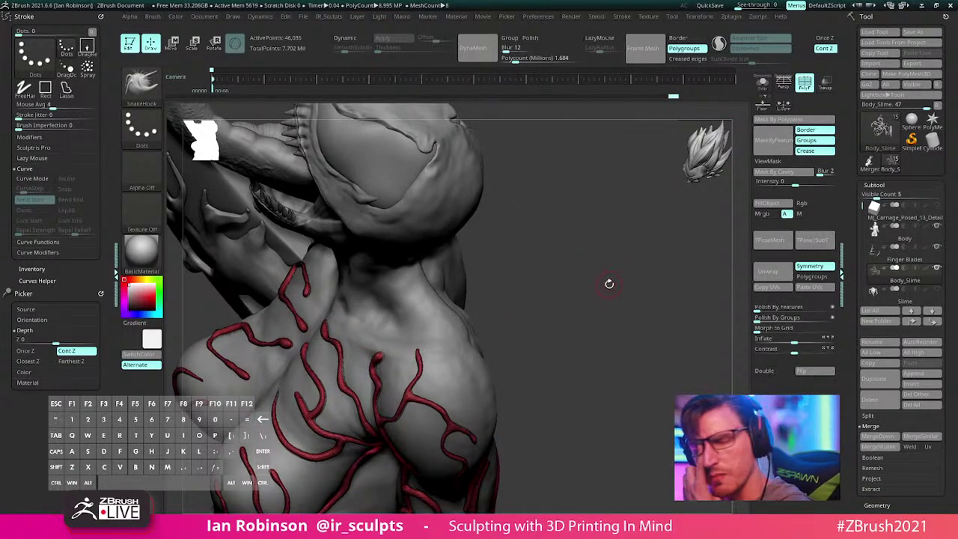
mouse_move(608, 277)
right_down()
mouse_move(604, 338)
mouse_move(614, 315)
mouse_move(574, 297)
right_up()
key(shift)
key(shift+f)
Step: Thicken and round the vein tip running down the front of the left upper arm with the Inflat brush
mouse_move(574, 298)
alt+right_down()
mouse_move(551, 245)
mouse_move(555, 231)
alt+right_up()
right_drag(605, 256, 570, 215)
right_drag(553, 248, 559, 259)
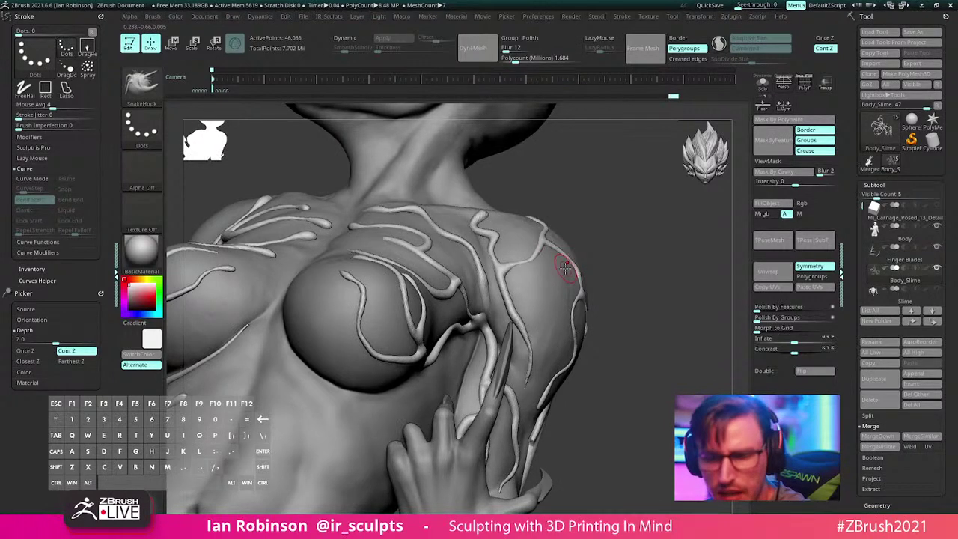
mouse_move(554, 247)
right_down()
mouse_move(605, 242)
mouse_move(470, 365)
right_up()
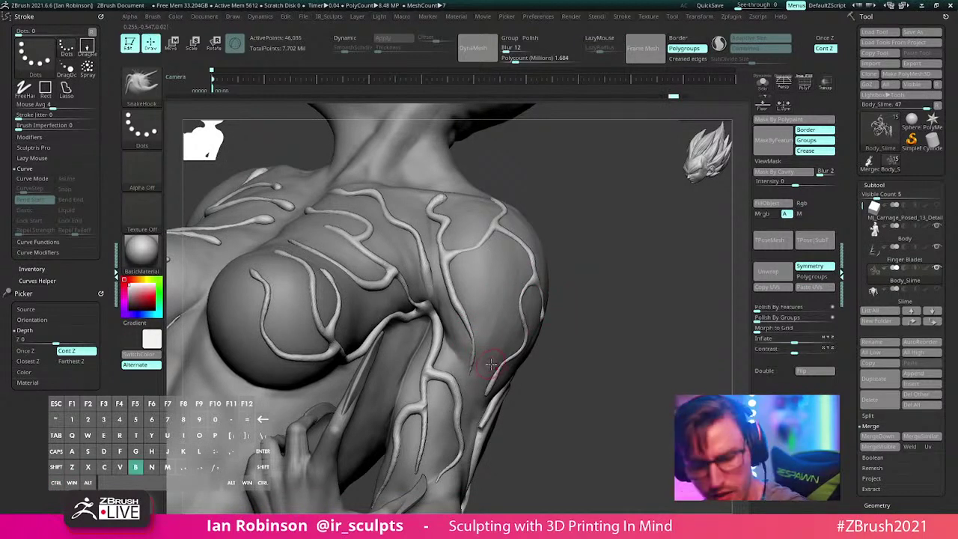
key(b)
key(i)
key(n)
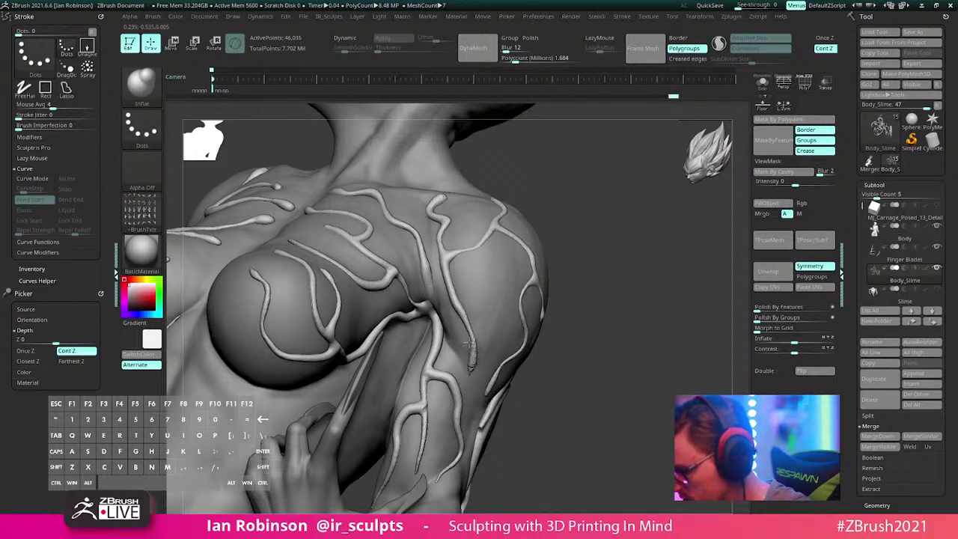
key(ctrl+z)
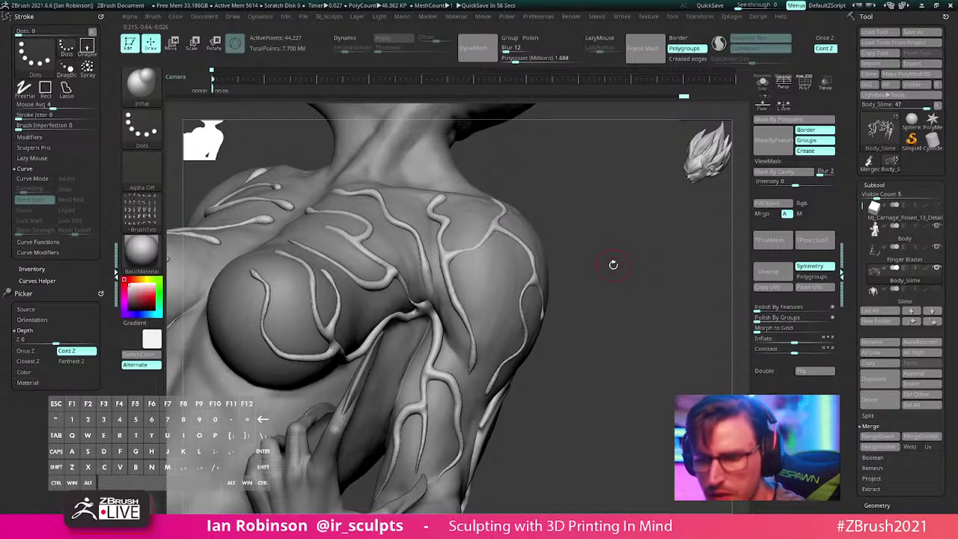
drag(622, 297, 616, 299)
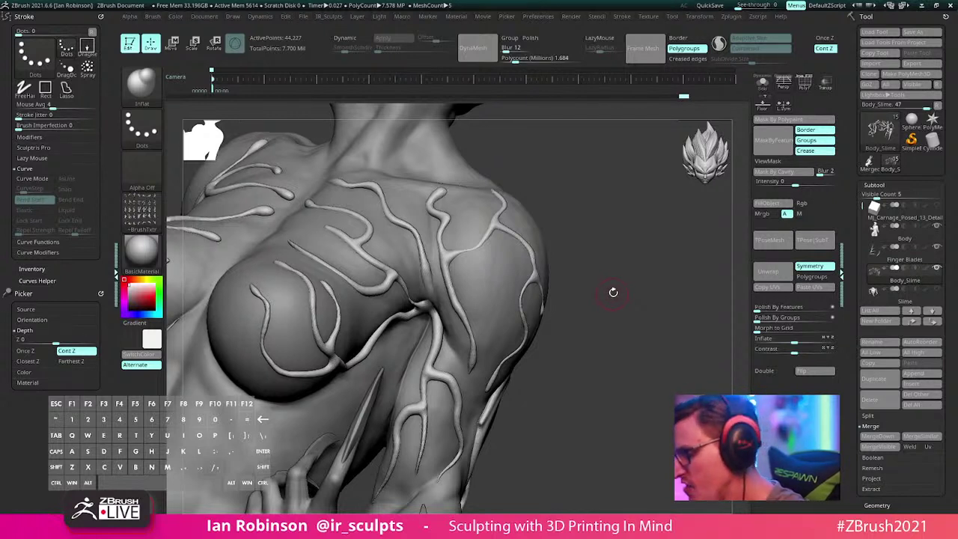
mouse_move(582, 282)
mouse_down()
mouse_move(554, 315)
mouse_move(470, 358)
mouse_up()
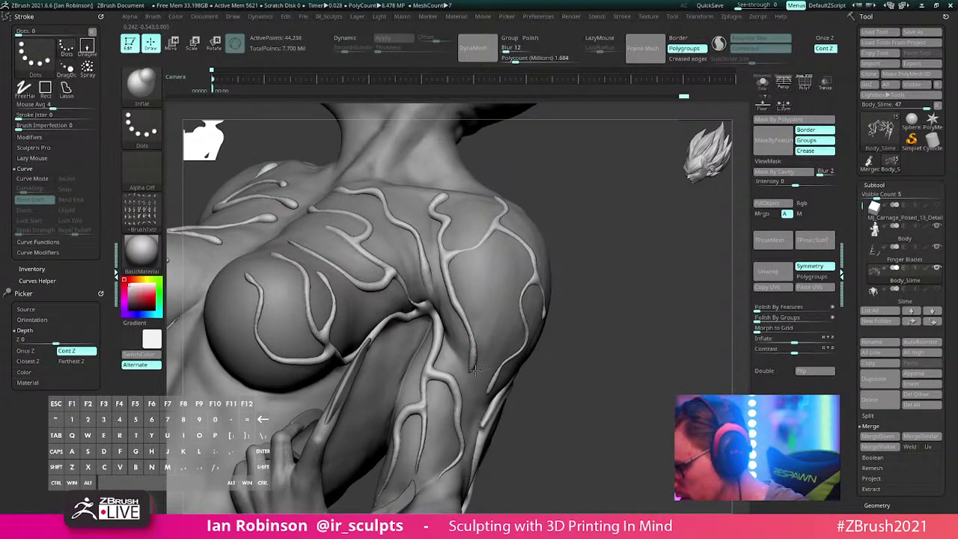
click(703, 16)
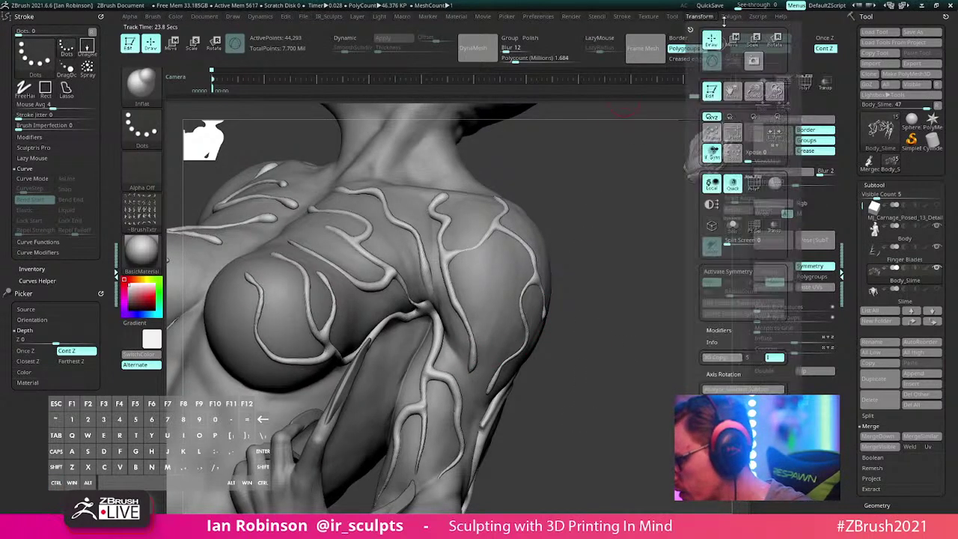
mouse_move(754, 27)
mouse_move(731, 16)
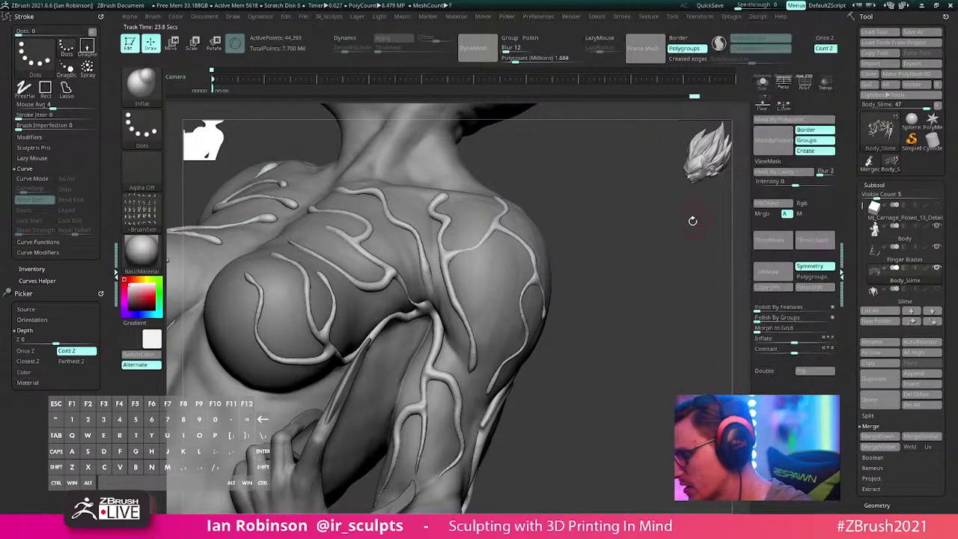
Step: Inflate the thin vein strand where the chest veins join at the left armpit
drag(606, 264, 560, 274)
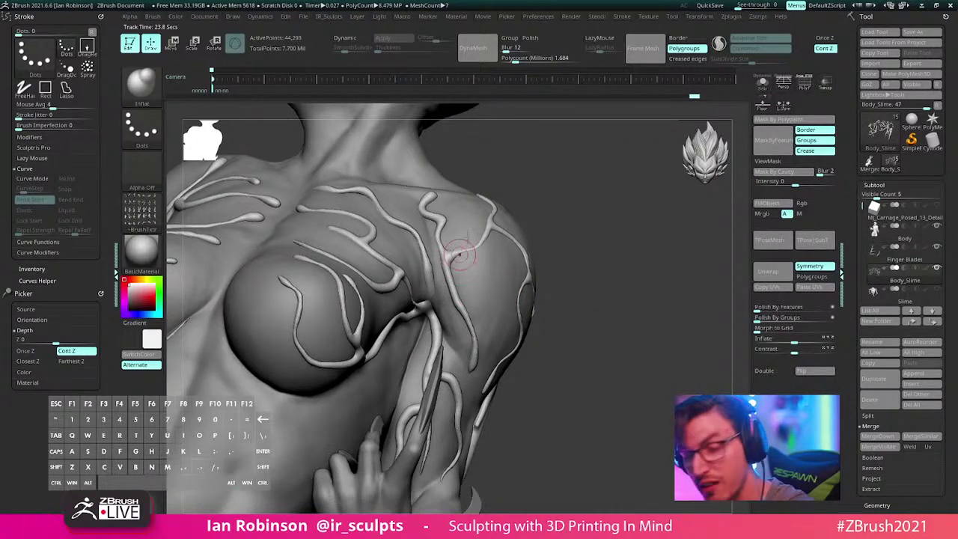
mouse_move(599, 227)
mouse_down()
mouse_move(561, 241)
mouse_move(586, 199)
mouse_move(592, 246)
mouse_move(612, 227)
mouse_move(598, 234)
mouse_up()
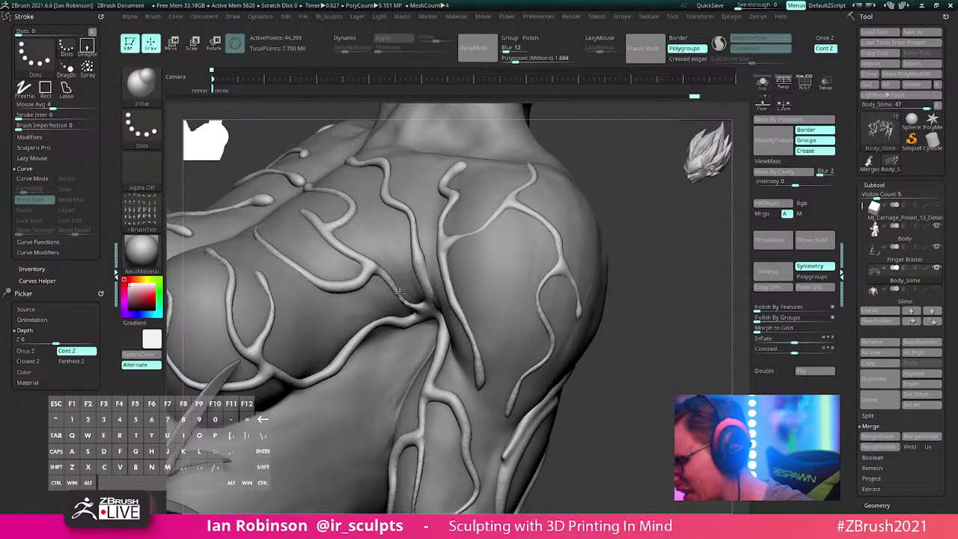
right_drag(648, 280, 627, 280)
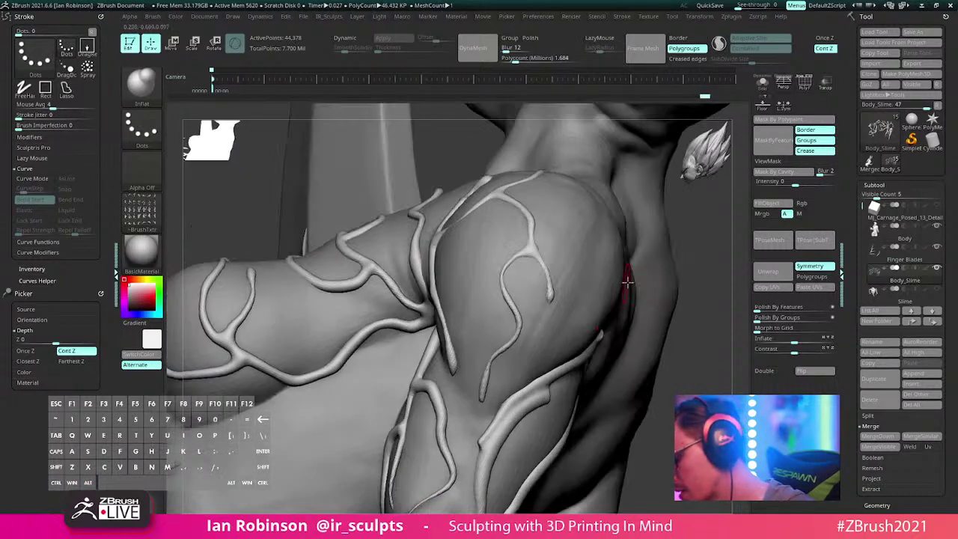
alt+drag(693, 287, 618, 342)
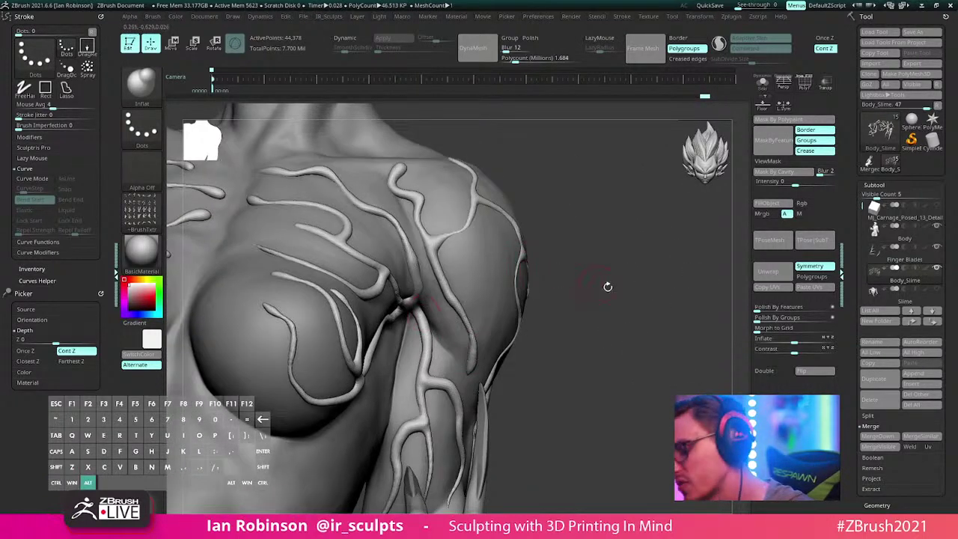
Step: Smooth the vein running over the back of the left upper arm just below its upper tip
mouse_move(609, 282)
right_down()
mouse_move(430, 318)
mouse_move(589, 271)
mouse_move(452, 320)
right_up()
mouse_move(580, 322)
right_down()
mouse_move(657, 321)
mouse_move(466, 351)
right_up()
key(shift)
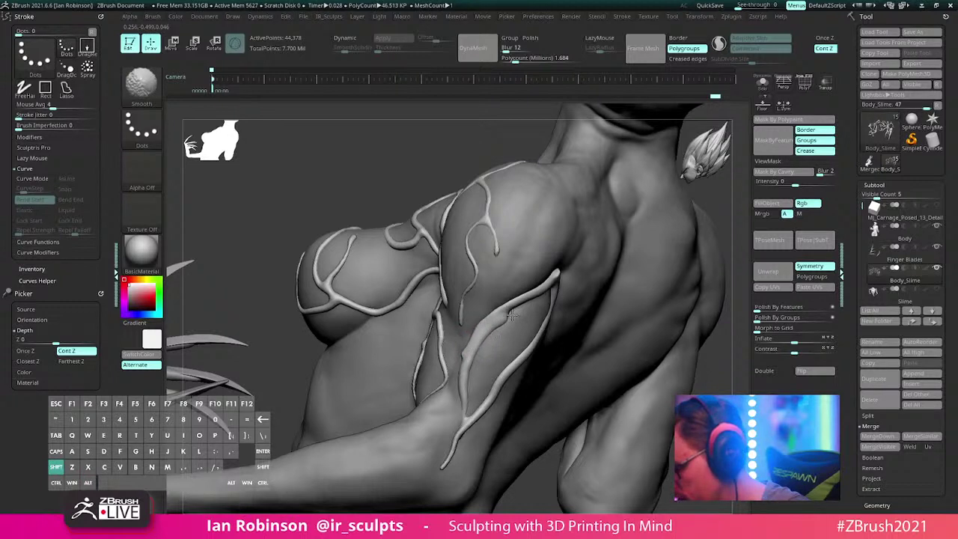
shift+drag(512, 314, 488, 339)
Step: Open the DynaMesh settings for the veins and set the Blur to 0
key(2)
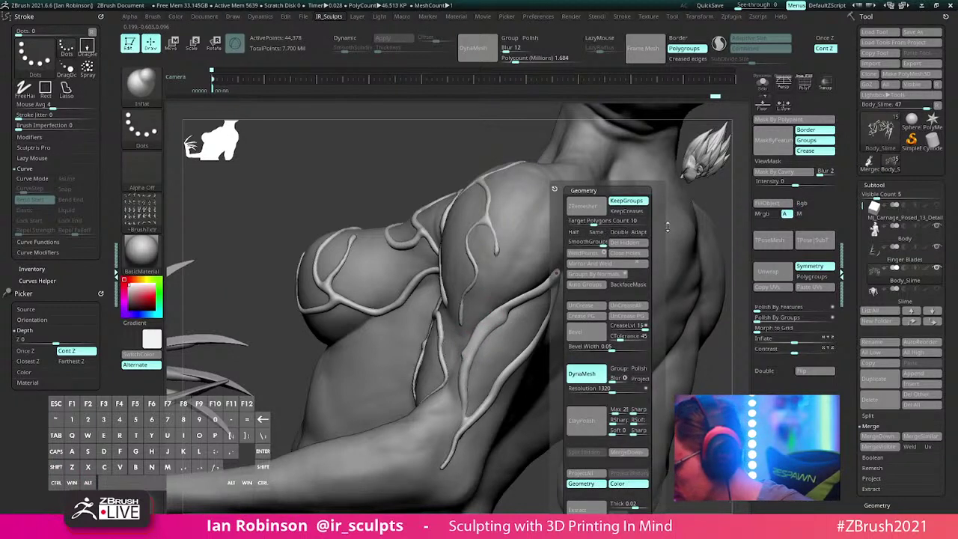
click(876, 186)
click(882, 197)
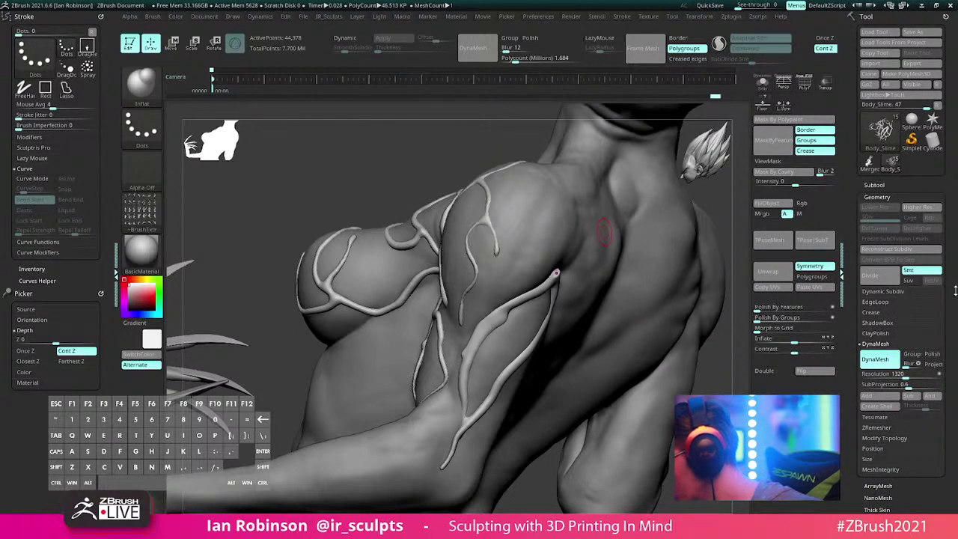
scroll(922, 274, down, 2)
click(906, 329)
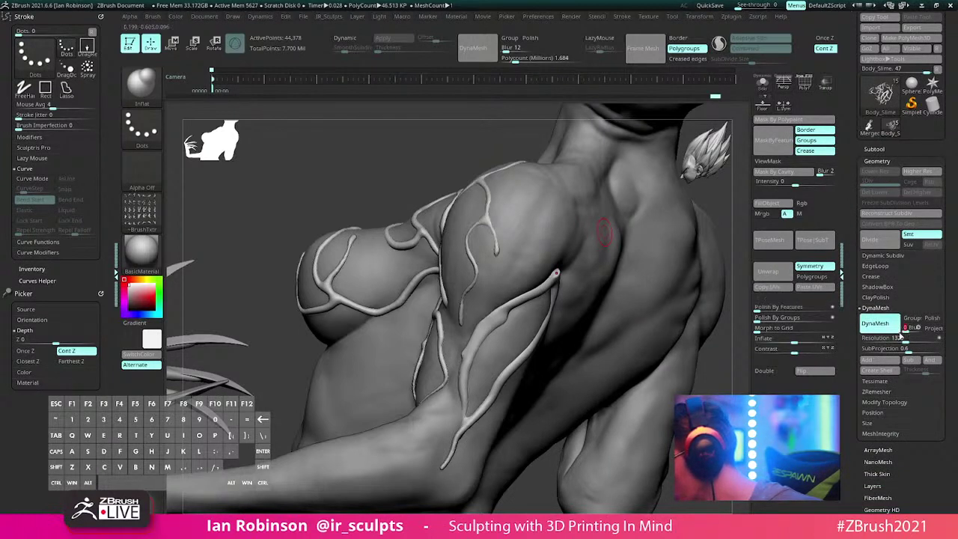
Step: Preview the veins against the body's red polypaint, and return the figure to plain grey display
mouse_move(420, 161)
alt+mouse_down()
mouse_move(413, 153)
mouse_move(592, 216)
mouse_move(603, 247)
mouse_move(600, 306)
mouse_move(576, 286)
mouse_move(633, 247)
mouse_move(607, 178)
mouse_move(591, 194)
alt+mouse_up()
alt+right_drag(321, 372, 479, 247)
click(868, 150)
shift+click(927, 191)
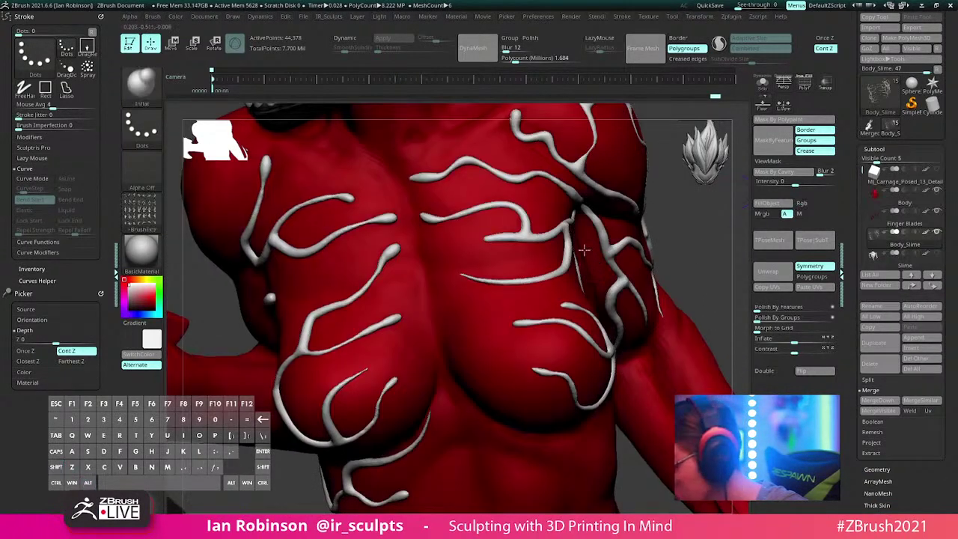
alt+right_drag(583, 250, 537, 288)
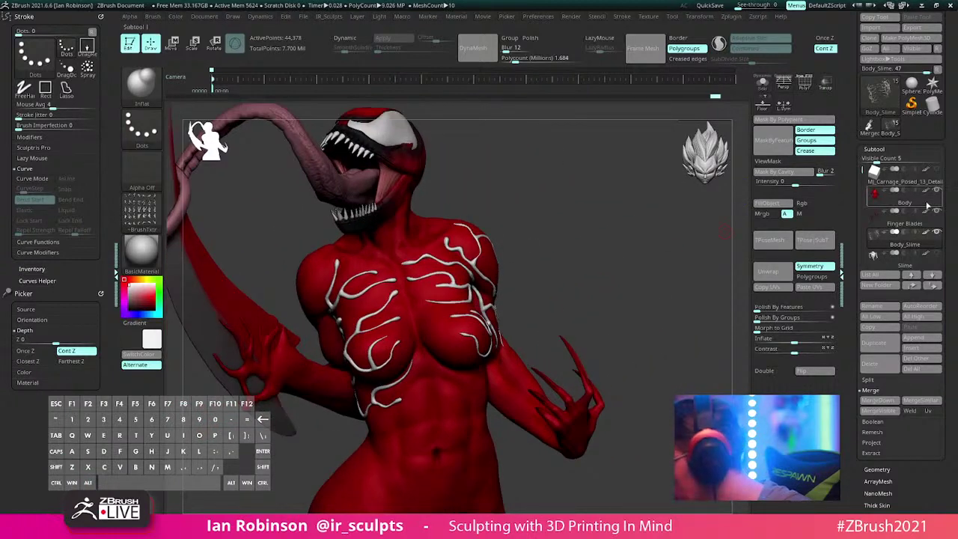
shift+click(926, 190)
alt+right_drag(470, 267, 380, 388)
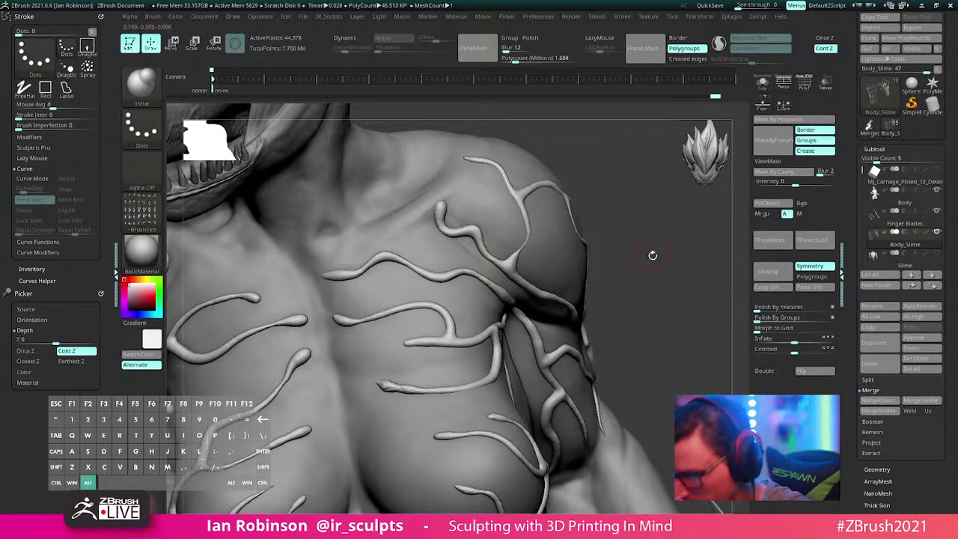
Step: Set the secondary colour to black, keeping white as the other colour
drag(651, 252, 627, 246)
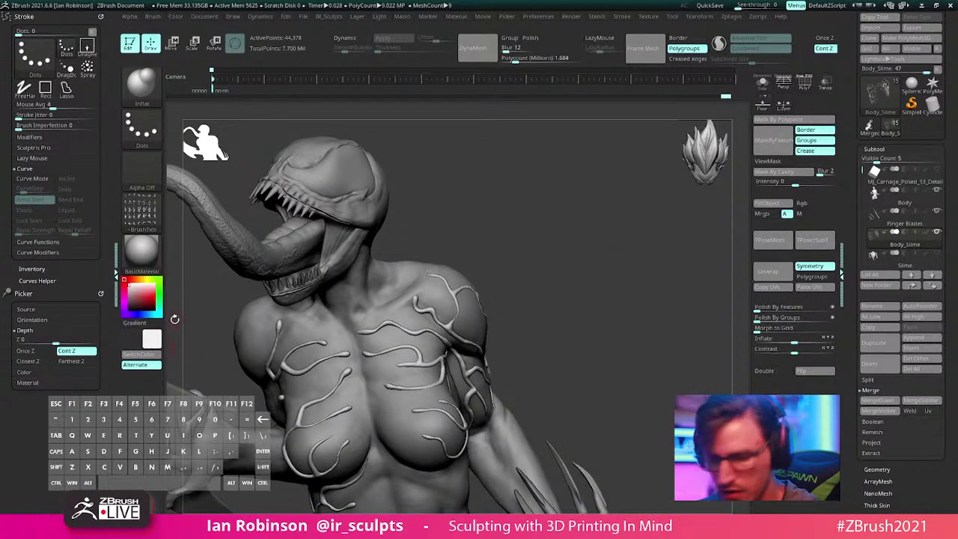
click(151, 314)
click(129, 310)
mouse_move(569, 179)
alt+mouse_down()
mouse_move(584, 207)
mouse_move(612, 152)
mouse_move(616, 242)
mouse_move(654, 267)
mouse_move(500, 316)
alt+mouse_up()
key(v)
Step: Smooth the rough vein tip above the left breast and round out the thin tips on and beneath the right breast
shift+drag(405, 329, 423, 329)
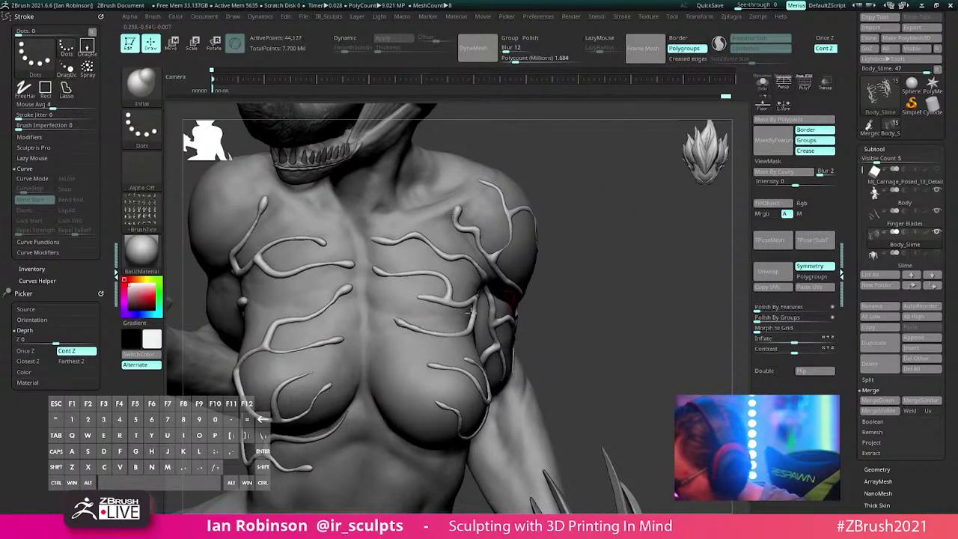
alt+drag(621, 217, 642, 165)
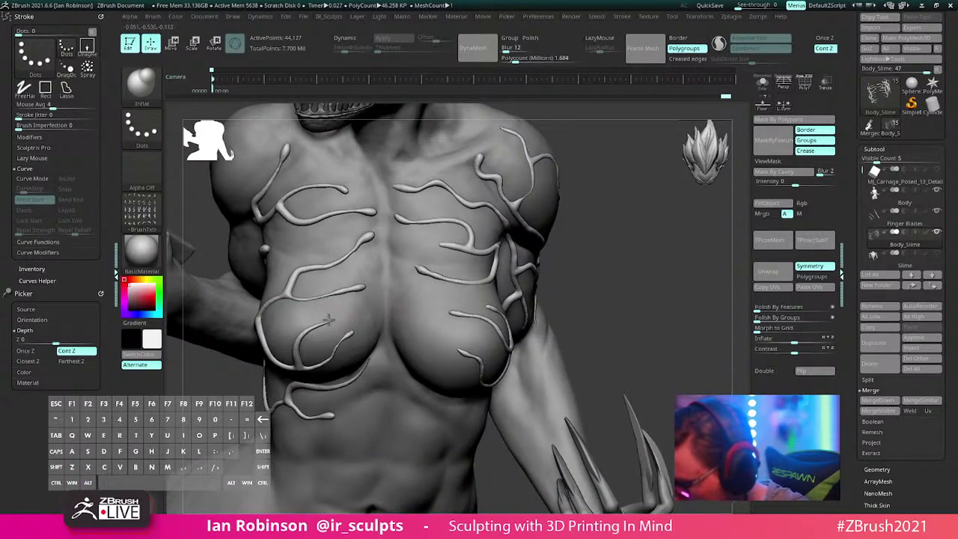
key(ctrl+z)
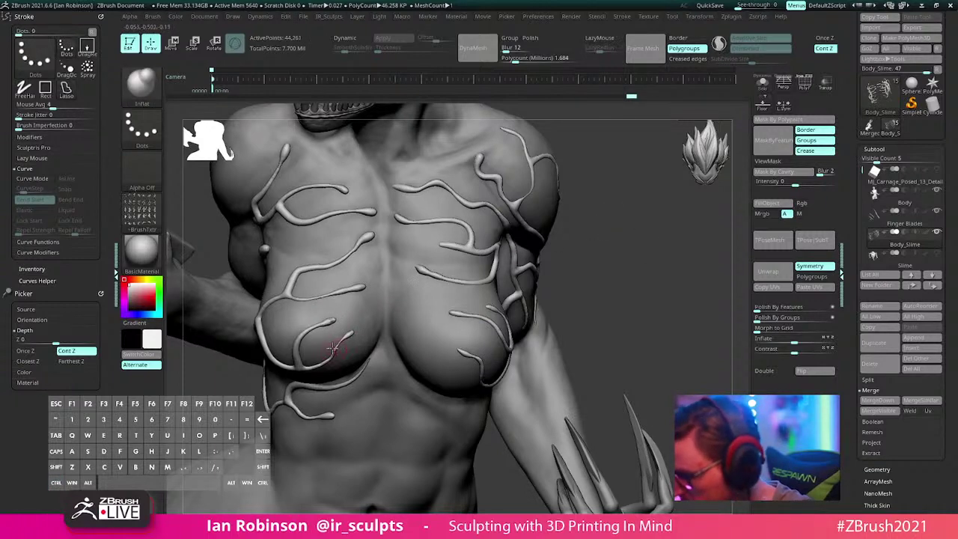
mouse_move(431, 306)
alt+right_down()
mouse_move(449, 313)
mouse_move(375, 421)
mouse_move(433, 280)
mouse_move(468, 279)
alt+right_up()
shift+drag(437, 278, 447, 264)
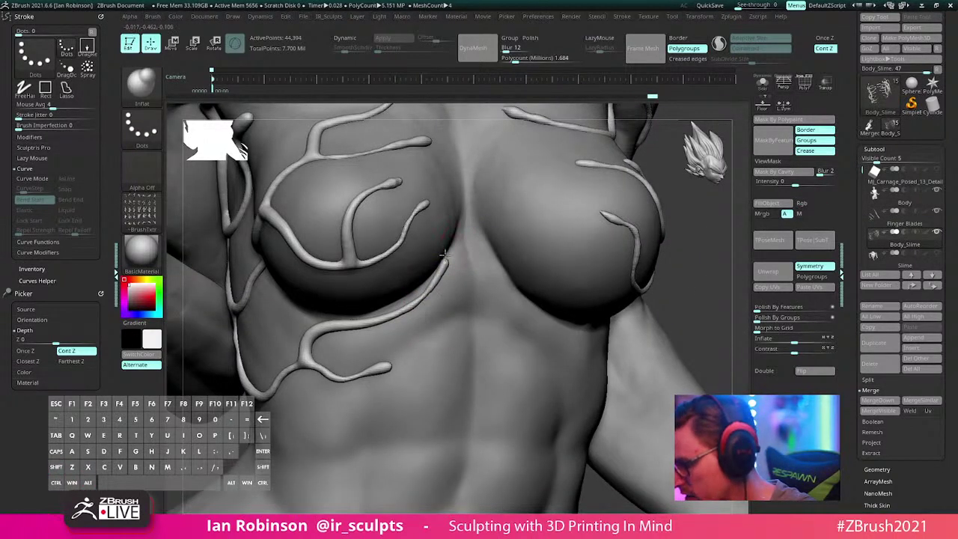
Step: Switch to the CurveAlphas brush and adjust its draw size at the vein beneath the right breast
key(alt)
alt+right_drag(418, 302, 408, 273)
alt+right_drag(437, 310, 427, 310)
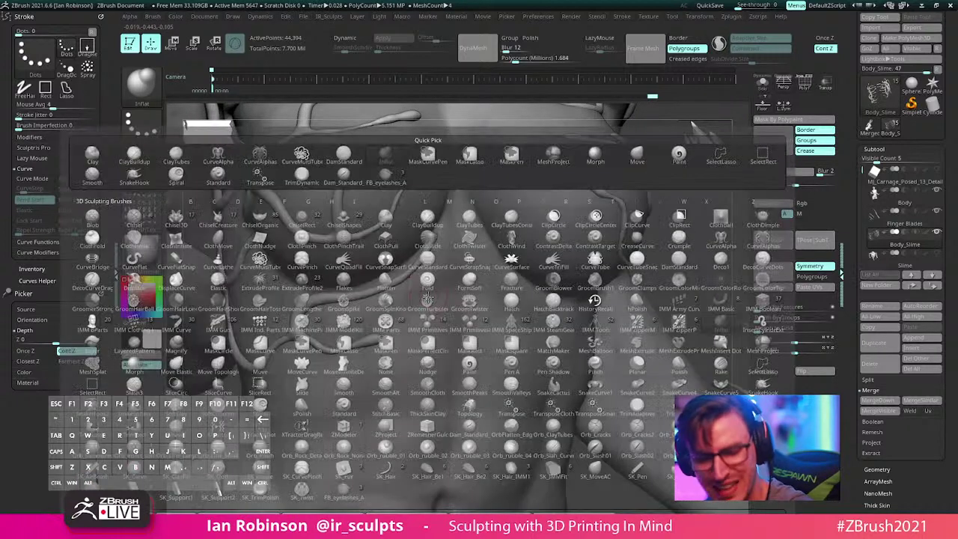
key(b)
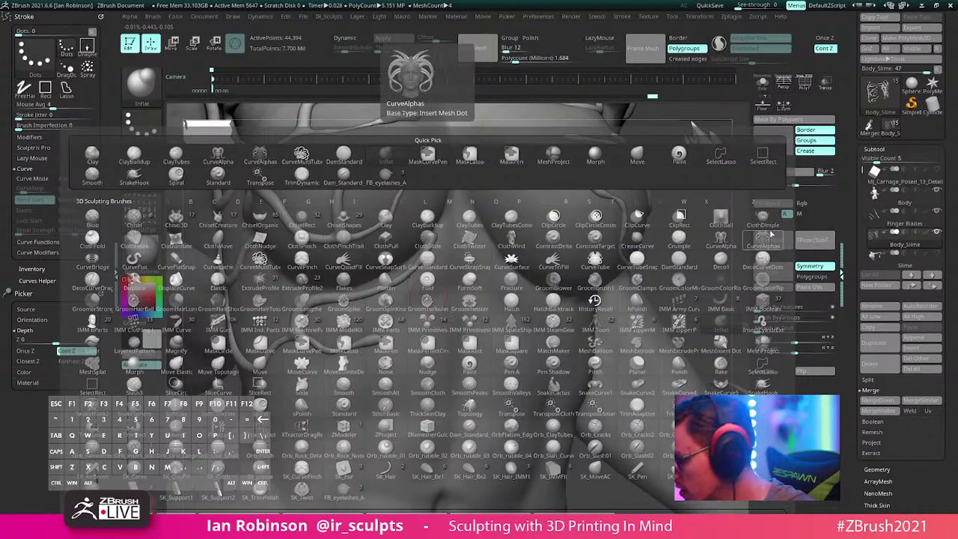
click(424, 302)
key(s)
Step: Try drawing a branch from the vein beneath the right breast across the upper abdomen, and undo it
right_drag(421, 302, 391, 288)
drag(428, 311, 488, 326)
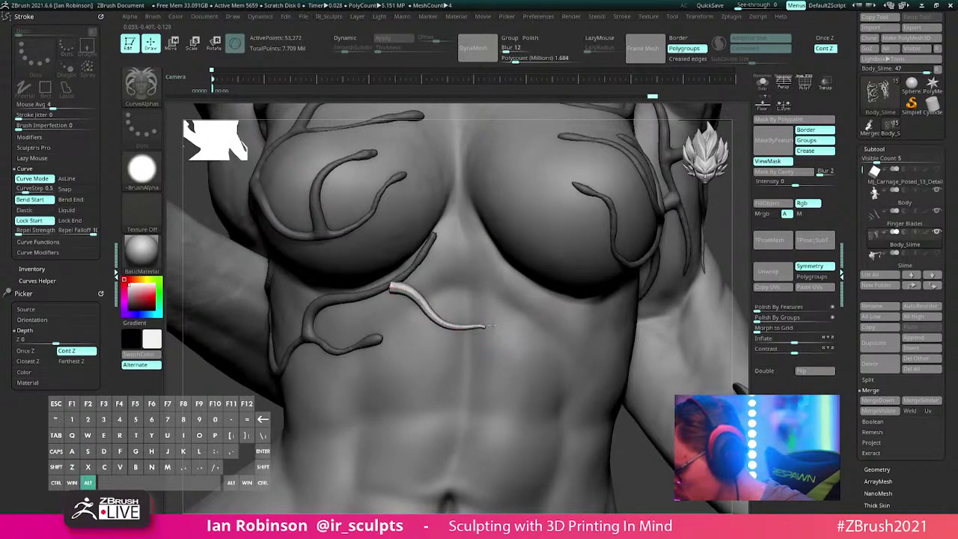
right_drag(528, 329, 562, 308)
drag(425, 270, 419, 266)
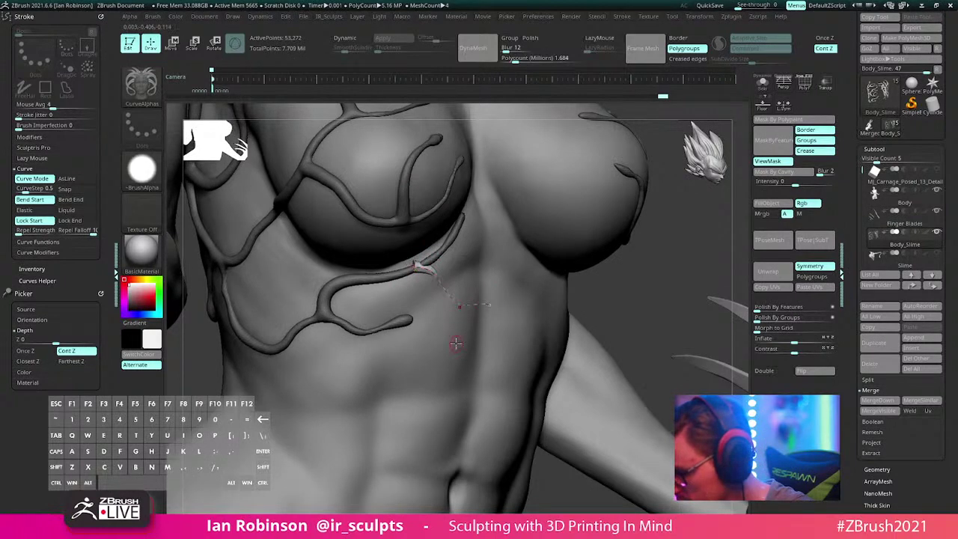
key(ctrl+z)
right_drag(470, 332, 441, 332)
key(ctrl+z)
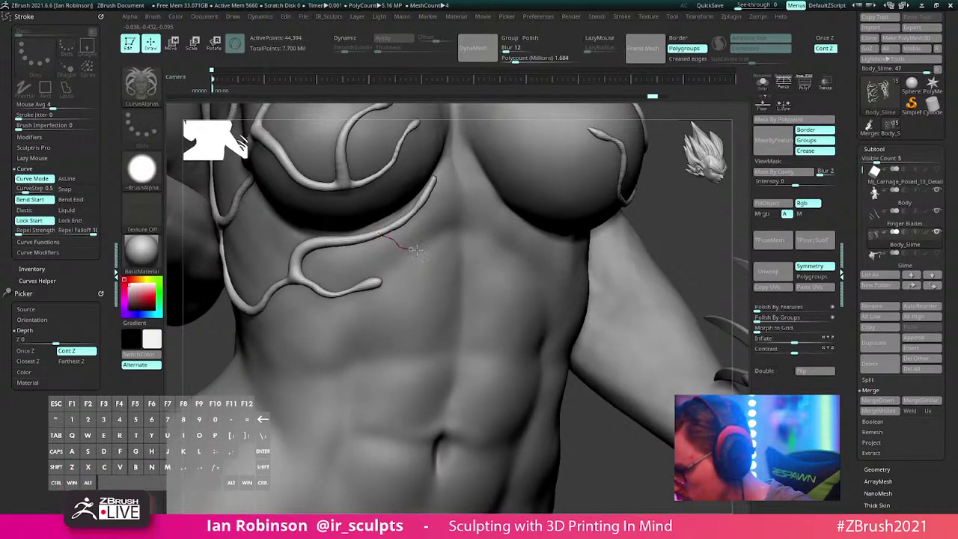
Step: Redraw the short vein branch curving from beneath the right breast toward the middle of the upper abdomen
drag(452, 277, 456, 281)
alt+right_drag(456, 282, 390, 314)
key(ctrl+z)
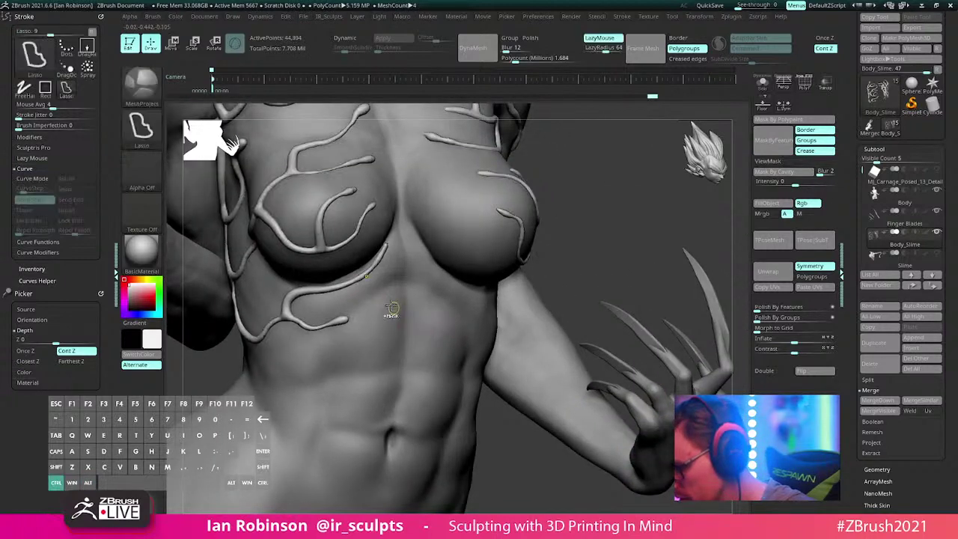
drag(401, 313, 401, 313)
Step: Draw a vein along the fold beneath the left breast and adjust its curve to follow the body
right_drag(404, 318, 500, 319)
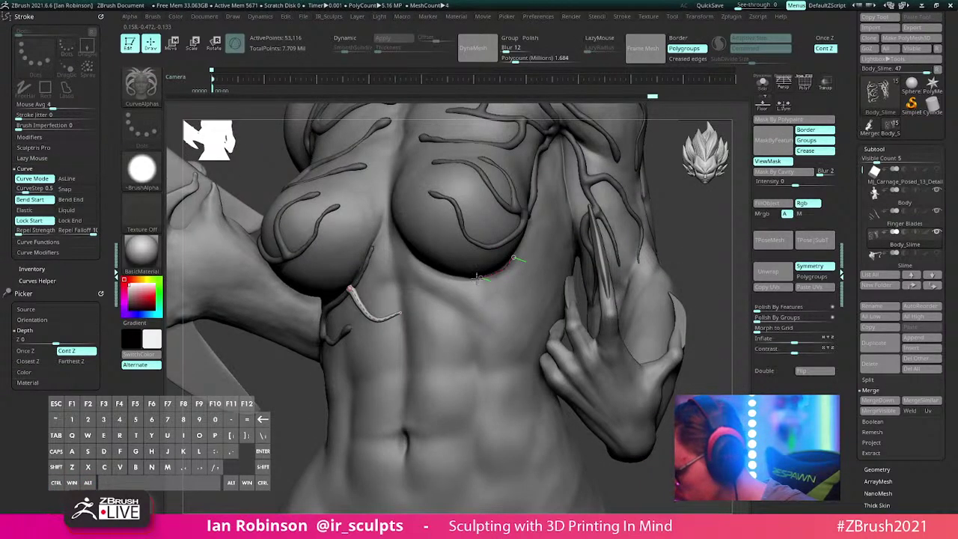
drag(430, 285, 422, 293)
mouse_move(519, 305)
right_down()
mouse_move(477, 294)
mouse_move(524, 292)
right_up()
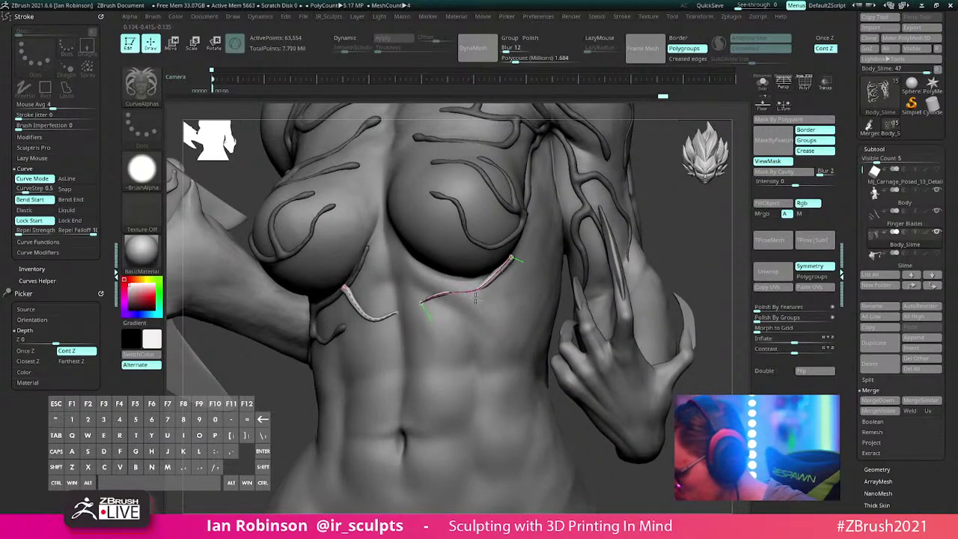
drag(476, 298, 477, 280)
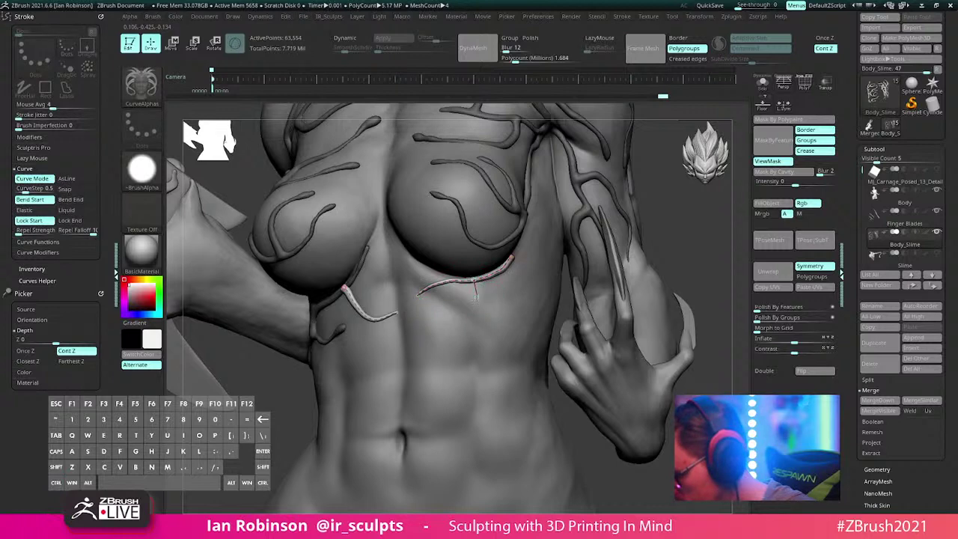
Step: Draw a branch from the middle of the vein beneath the left breast down onto the upper abdomen
right_drag(434, 340, 397, 298)
key(ctrl+z)
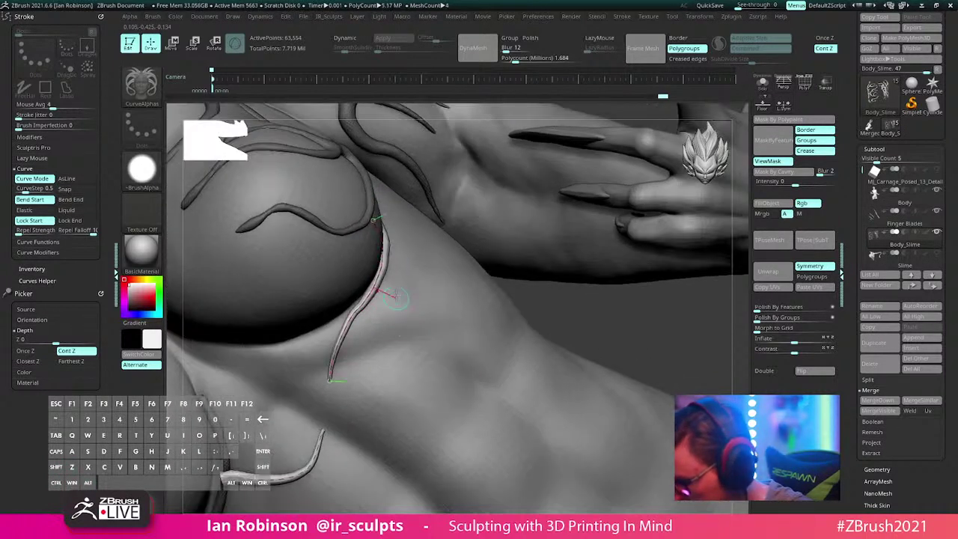
drag(392, 288, 398, 292)
drag(411, 406, 408, 455)
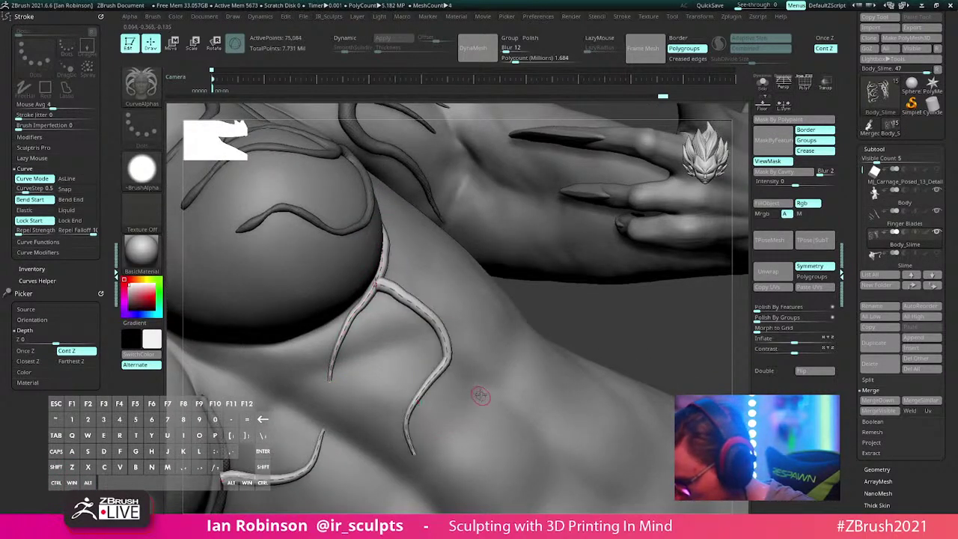
Step: Try extending the vein from the outer end beneath the left breast up the ribcage toward the armpit, and undo it
alt+right_drag(480, 395, 385, 364)
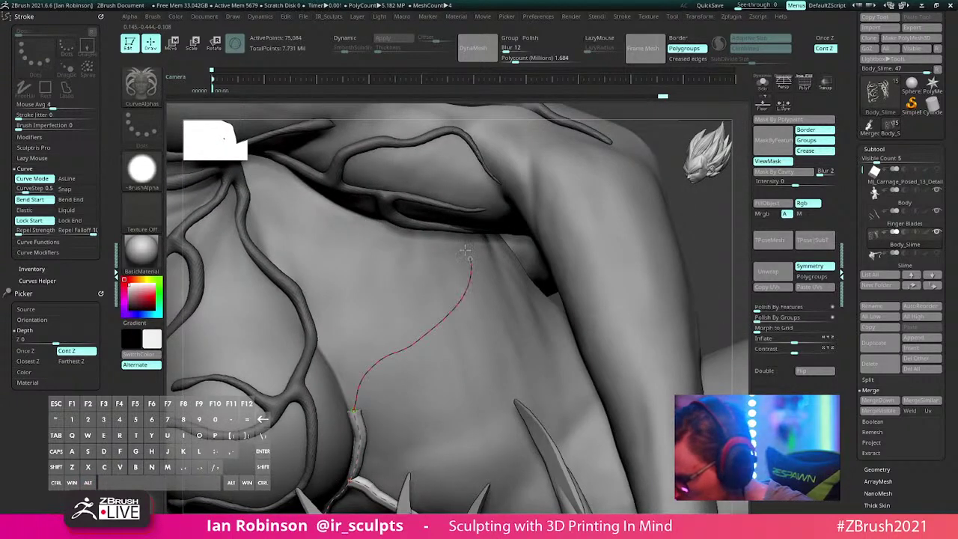
drag(465, 251, 461, 234)
mouse_move(440, 337)
right_down()
mouse_move(419, 318)
mouse_move(479, 343)
right_up()
key(ctrl+z)
Step: Redraw the vein from beneath the left breast up over the left ribs, ending close to the back of the armpit
drag(332, 490, 337, 402)
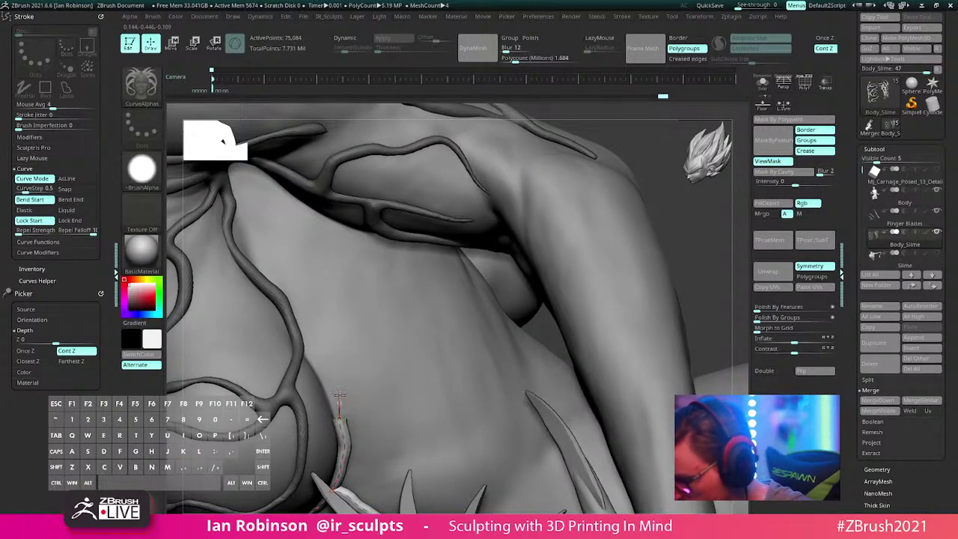
drag(451, 254, 452, 252)
mouse_move(452, 265)
right_down()
mouse_move(471, 304)
mouse_move(462, 308)
right_up()
drag(431, 255, 445, 305)
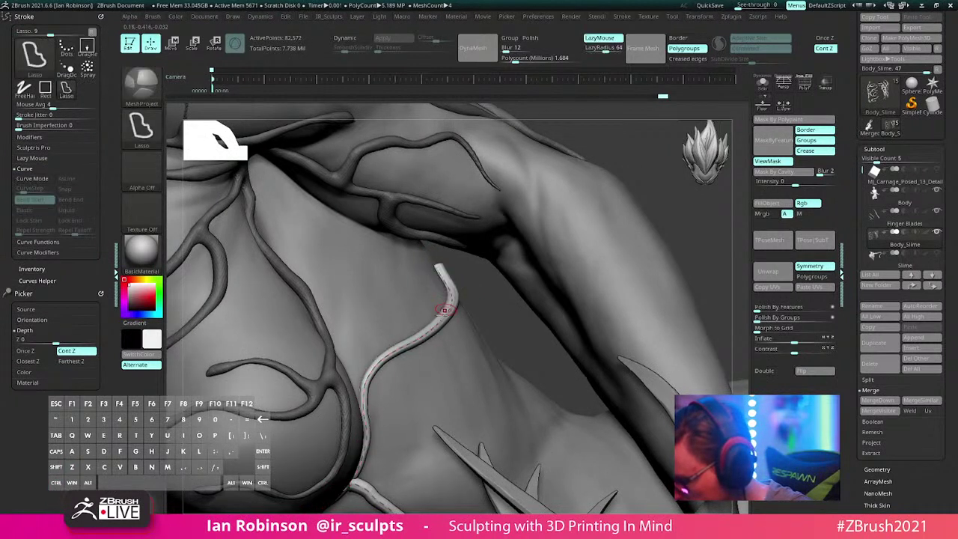
Step: Draw a branch from the bend of the left rib vein up along the side toward the armpit vein junction
click(380, 353)
key(ctrl+z)
key(ctrl+z)
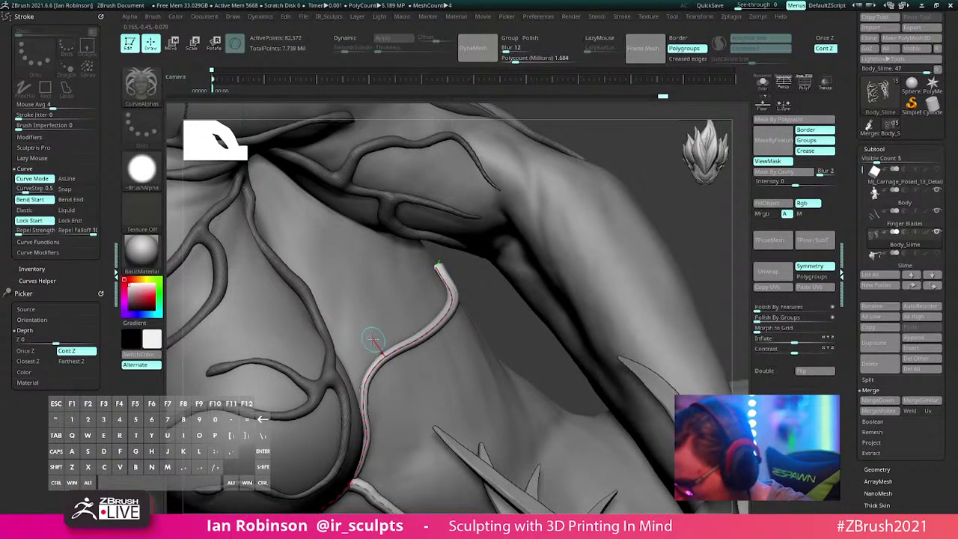
drag(285, 193, 262, 179)
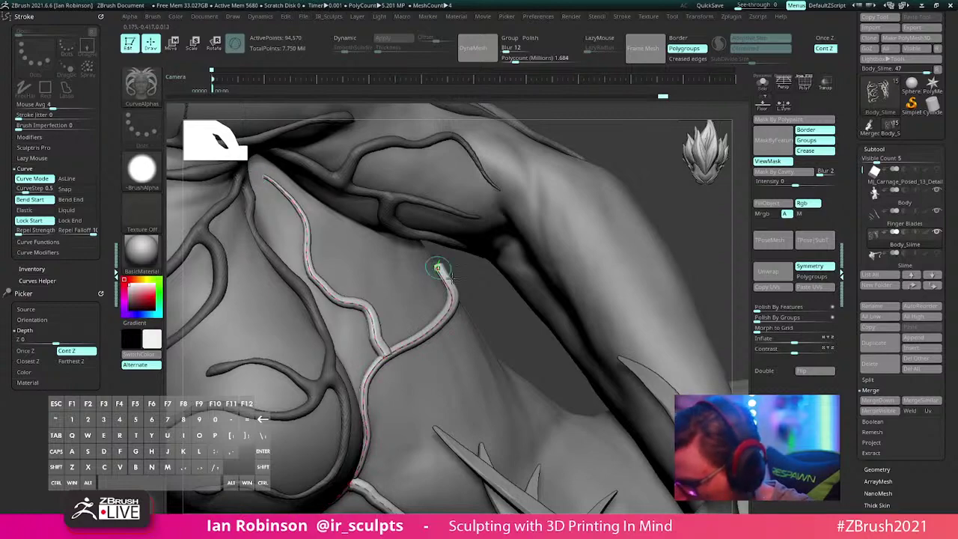
Step: Try a branch running from the left rib vein down toward the branch below it, and undo it
mouse_move(440, 269)
right_down()
mouse_move(419, 291)
mouse_move(384, 301)
mouse_move(517, 250)
mouse_move(490, 293)
mouse_move(502, 324)
mouse_move(464, 324)
mouse_move(449, 305)
mouse_move(454, 271)
right_up()
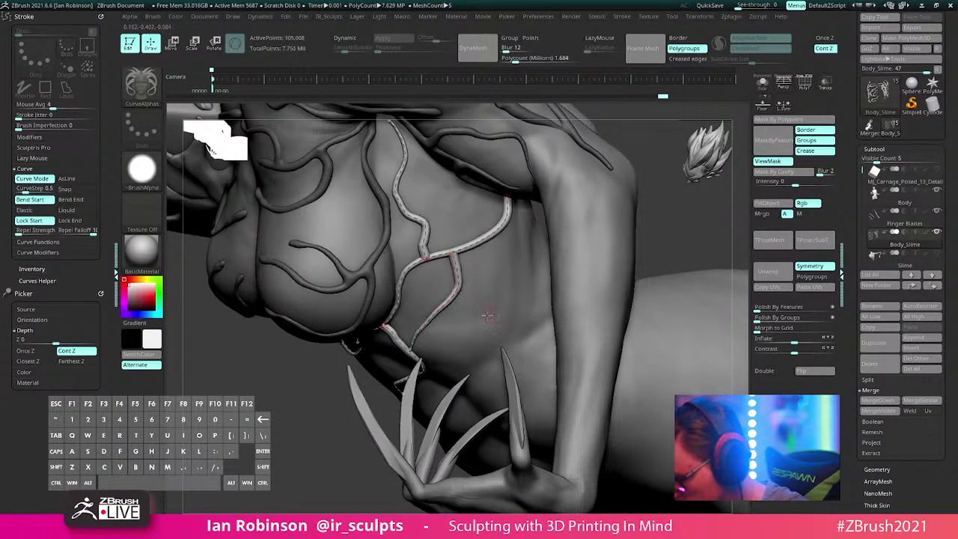
mouse_move(486, 316)
right_down()
mouse_move(450, 356)
mouse_move(483, 364)
mouse_move(562, 255)
right_up()
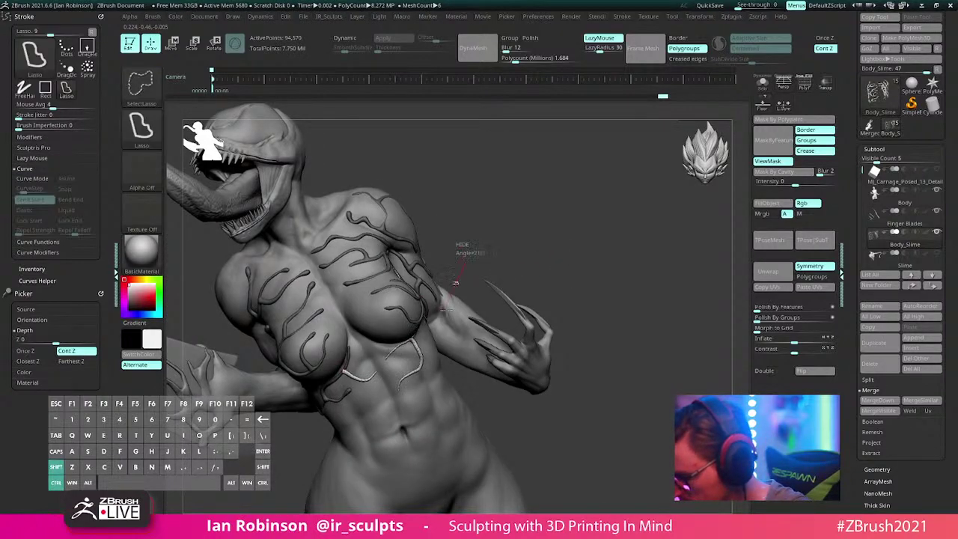
mouse_move(447, 309)
ctrl+alt+shift+mouse_down()
mouse_move(620, 359)
mouse_move(616, 337)
ctrl+alt+shift+mouse_up()
Step: Draw a branch from the left rib vein that sweeps down the flank and ends on the front of the abdomen
mouse_move(601, 265)
right_down()
mouse_move(584, 265)
mouse_move(631, 254)
mouse_move(603, 290)
right_up()
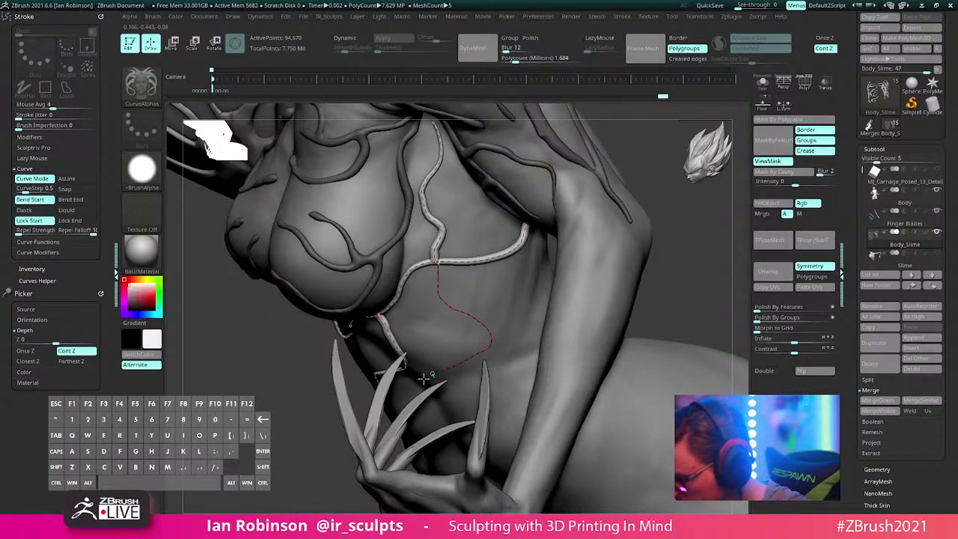
right_drag(423, 378, 487, 335)
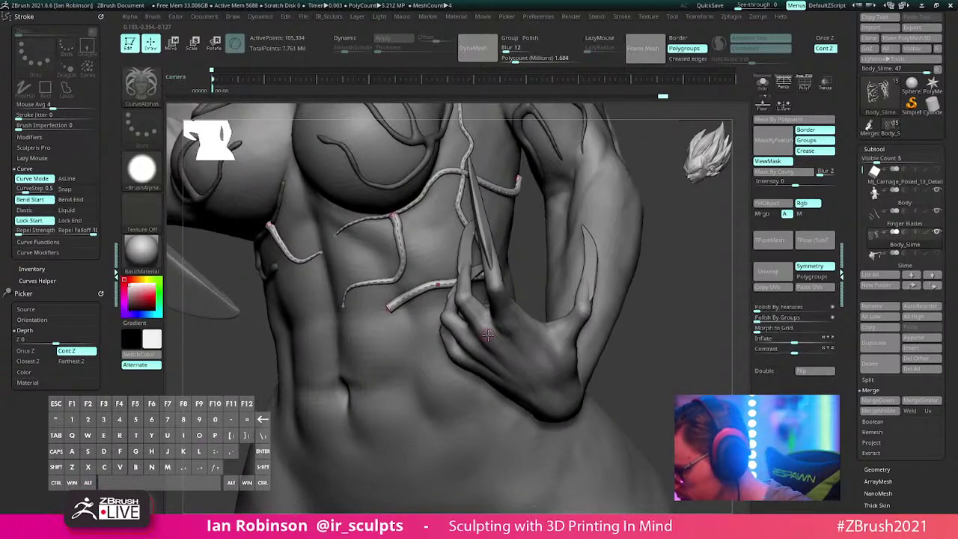
Step: Try drawing a vein from the right side of the waist across to just below the navel, and undo it
mouse_move(461, 376)
right_down()
mouse_move(509, 360)
mouse_move(337, 350)
right_up()
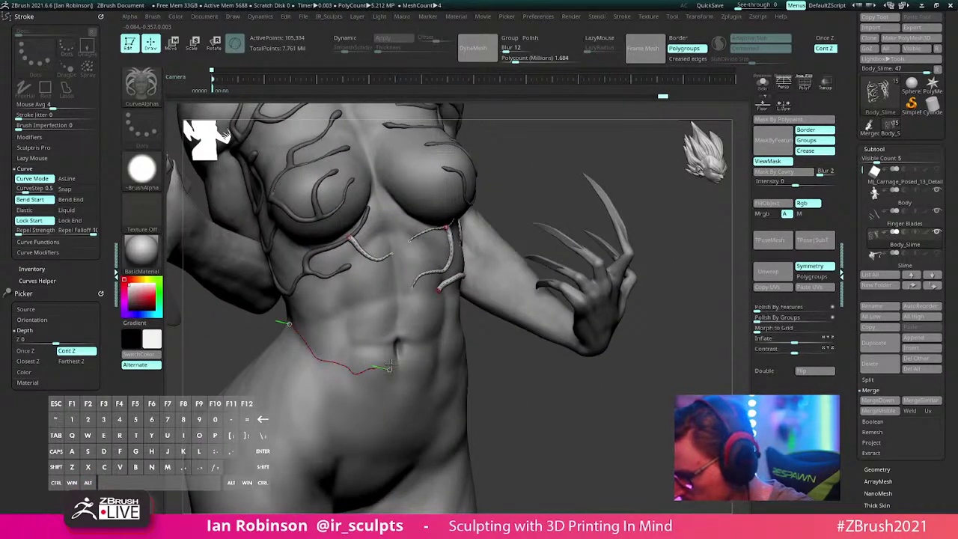
drag(391, 364, 392, 365)
mouse_move(438, 383)
right_down()
mouse_move(455, 392)
mouse_move(449, 386)
right_up()
key(ctrl+z)
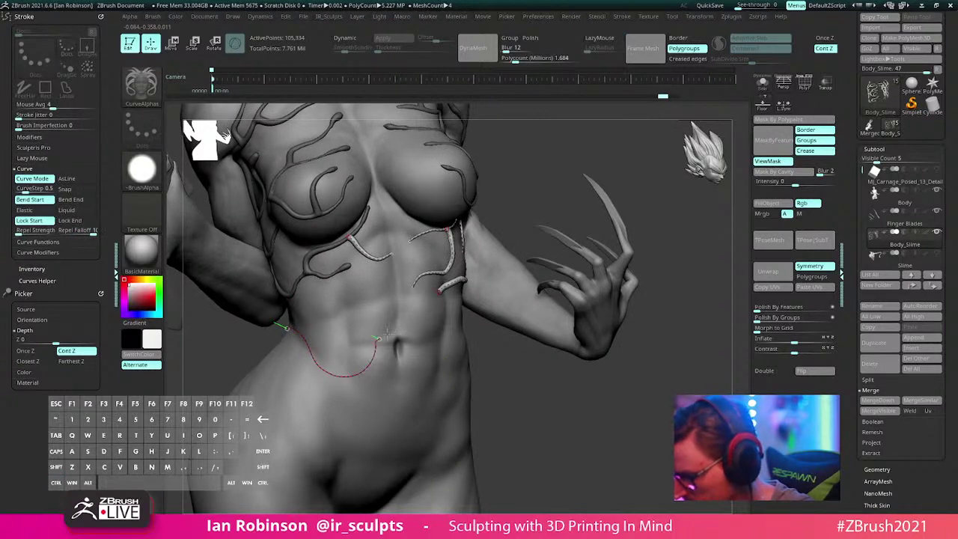
Step: Redraw the waist vein curving from the right side up beside the navel, and draw a branch from it up the abdomen
drag(387, 334, 387, 336)
mouse_move(387, 335)
right_down()
mouse_move(329, 363)
mouse_move(332, 347)
right_up()
drag(309, 356, 359, 318)
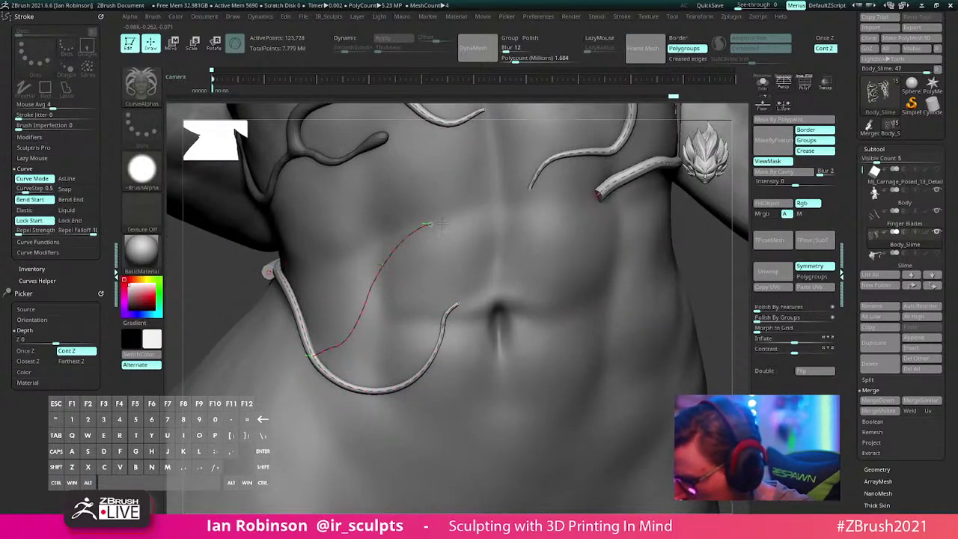
Step: Branch a slime strand off the right waist strand up the abdomen, and run another from the left flank to the lower belly
drag(442, 223, 443, 223)
mouse_move(614, 345)
alt+right_down()
mouse_move(547, 297)
mouse_move(533, 337)
mouse_move(509, 338)
mouse_move(518, 428)
mouse_move(530, 380)
mouse_move(511, 267)
alt+right_up()
mouse_move(511, 268)
mouse_down()
mouse_move(496, 295)
mouse_move(498, 342)
mouse_up()
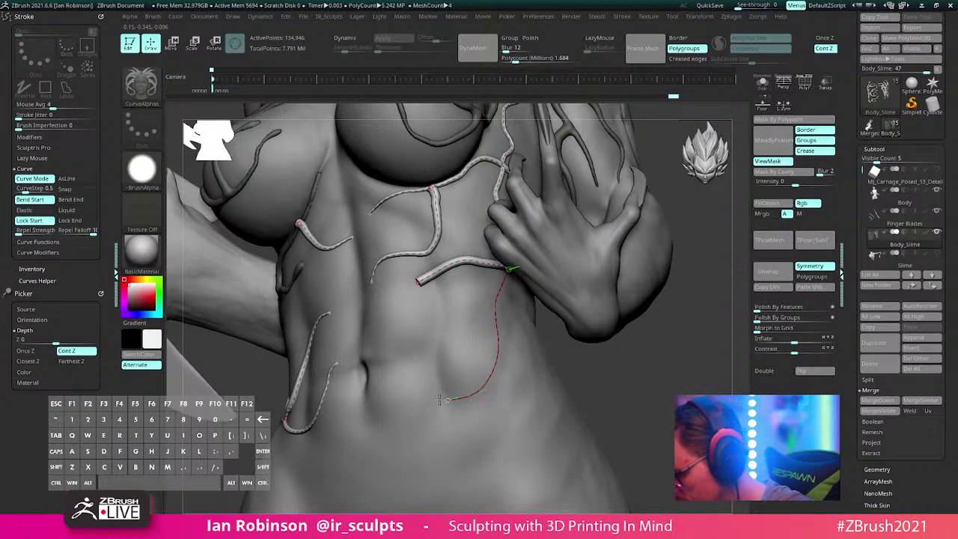
drag(439, 399, 387, 380)
Step: Branch a short slime strand off the left waist strand toward the back of the hip
right_drag(644, 400, 518, 399)
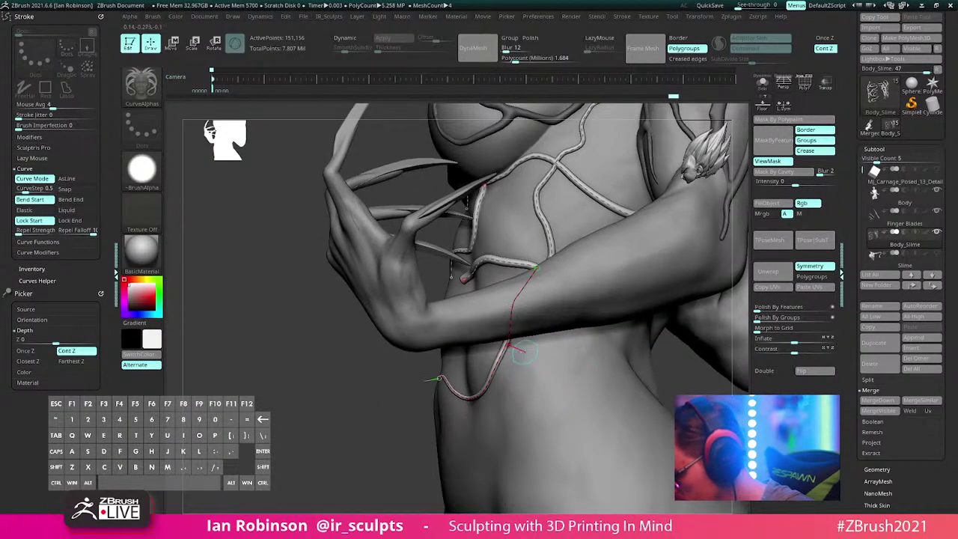
drag(524, 353, 532, 362)
drag(636, 399, 634, 399)
right_drag(680, 381, 487, 383)
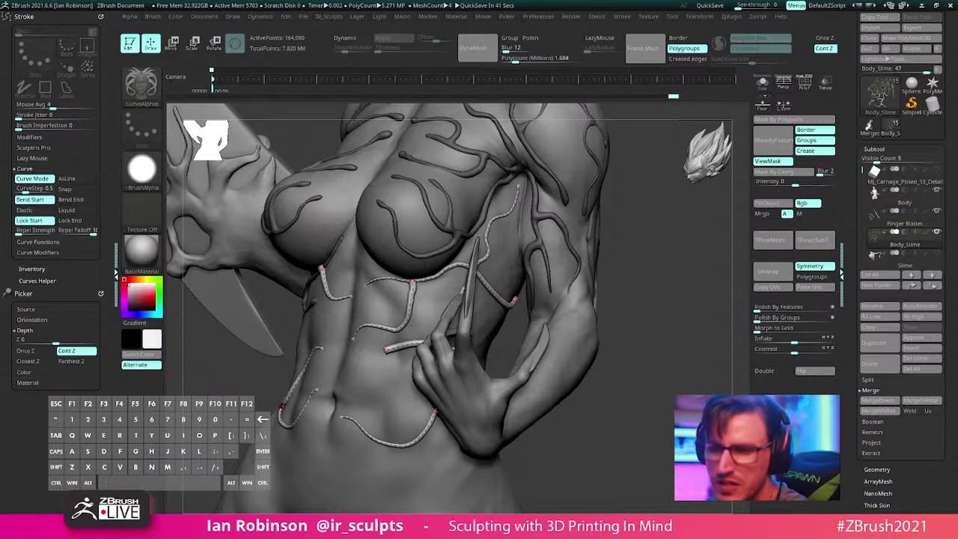
Step: Switch to the web browser, copy the address of the Linktree page and return to ZBrush
key(alt+Tab)
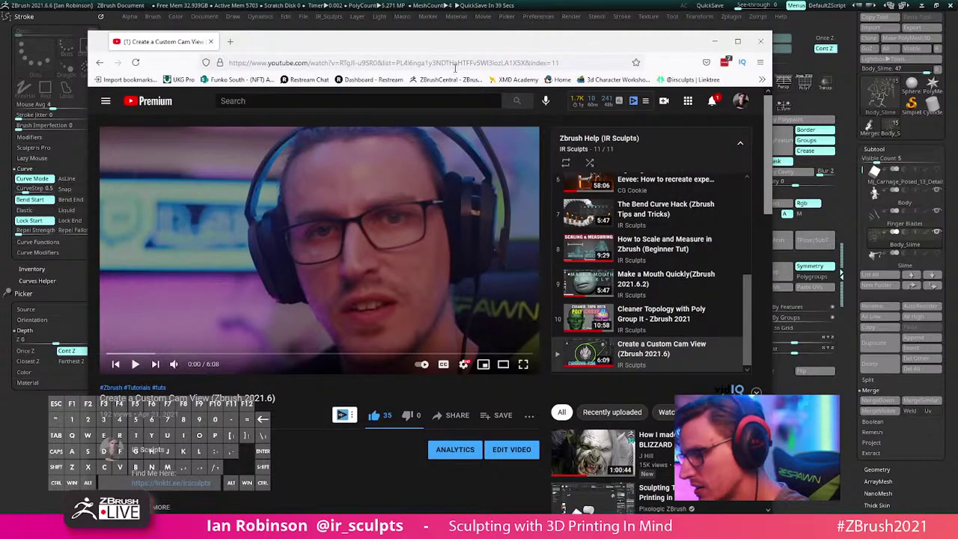
key(F5)
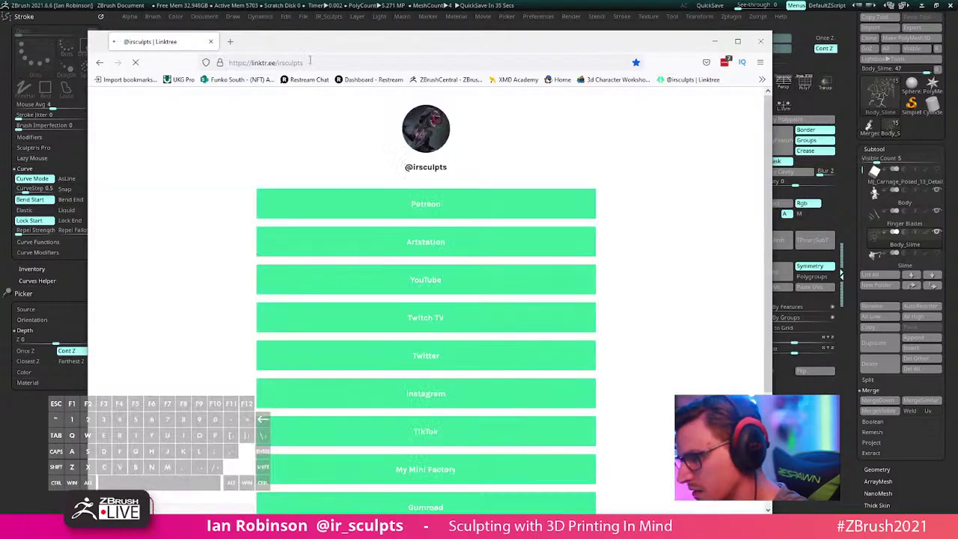
click(305, 63)
right_click(281, 64)
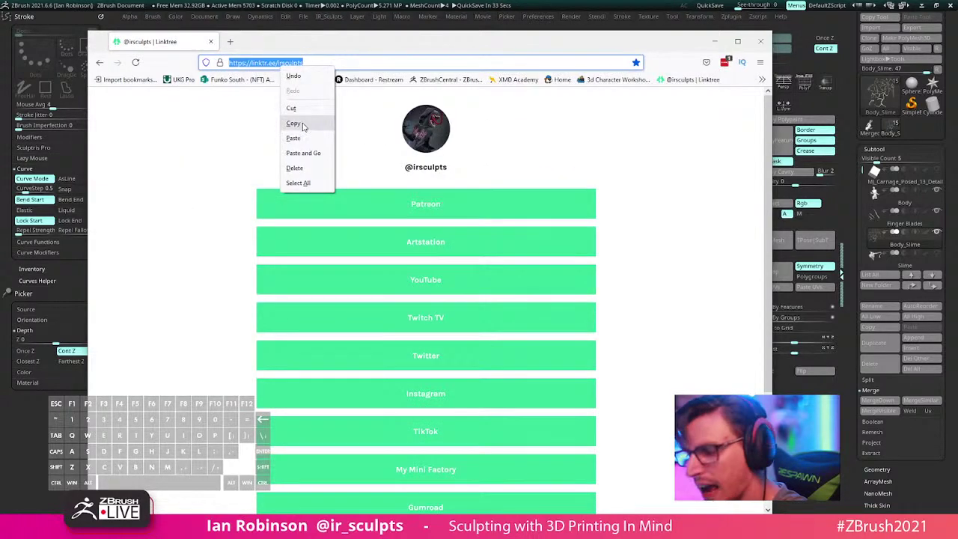
click(302, 124)
click(714, 44)
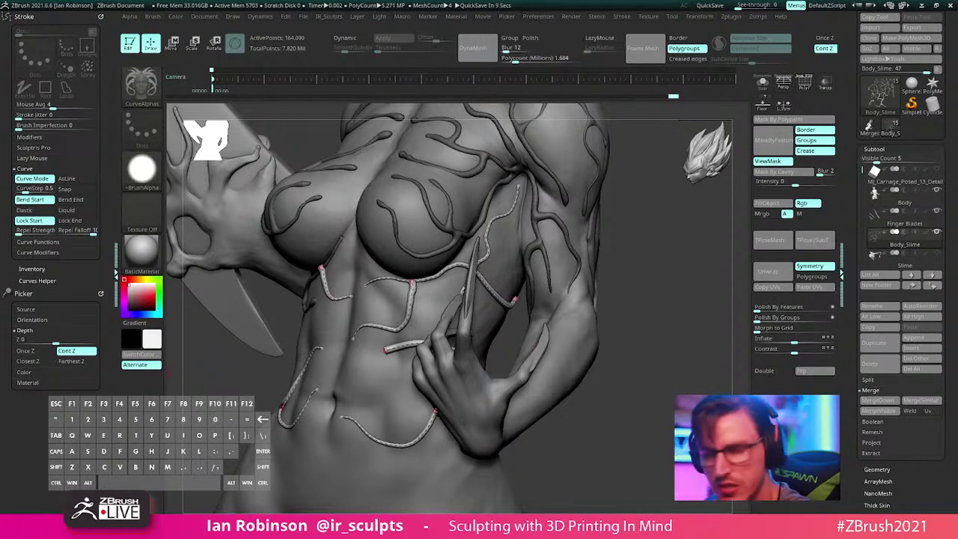
Step: Draw a slime strand from the crotch up along each side of the groin with the CurveAlpha brush
drag(576, 417, 666, 417)
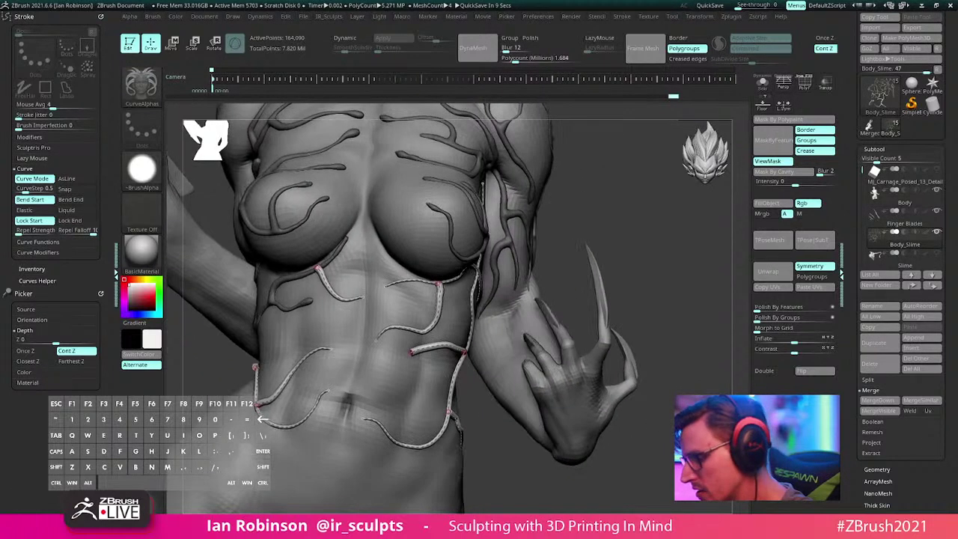
drag(694, 335, 686, 327)
mouse_move(664, 443)
mouse_down()
mouse_move(644, 422)
mouse_move(622, 422)
mouse_move(694, 268)
mouse_move(384, 492)
mouse_move(582, 379)
mouse_move(597, 295)
mouse_move(616, 364)
mouse_move(588, 272)
mouse_up()
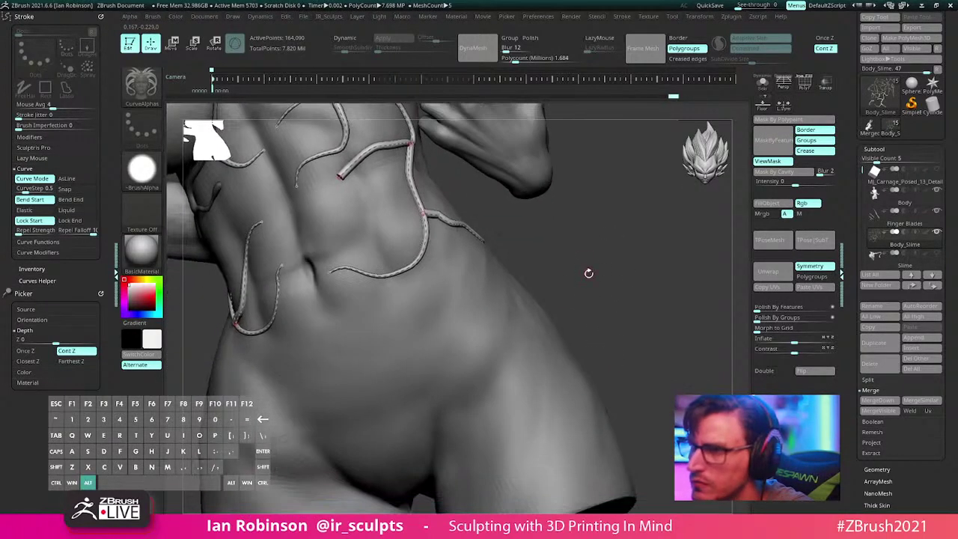
mouse_move(438, 456)
mouse_down()
mouse_move(426, 367)
mouse_move(438, 314)
mouse_up()
mouse_move(538, 266)
alt+mouse_down()
mouse_move(563, 236)
mouse_move(543, 263)
alt+mouse_up()
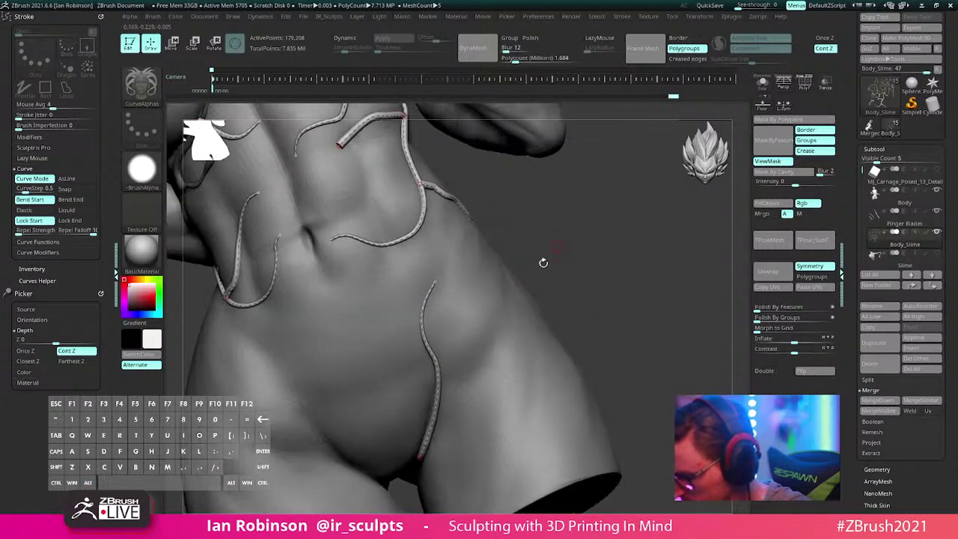
drag(271, 388, 236, 337)
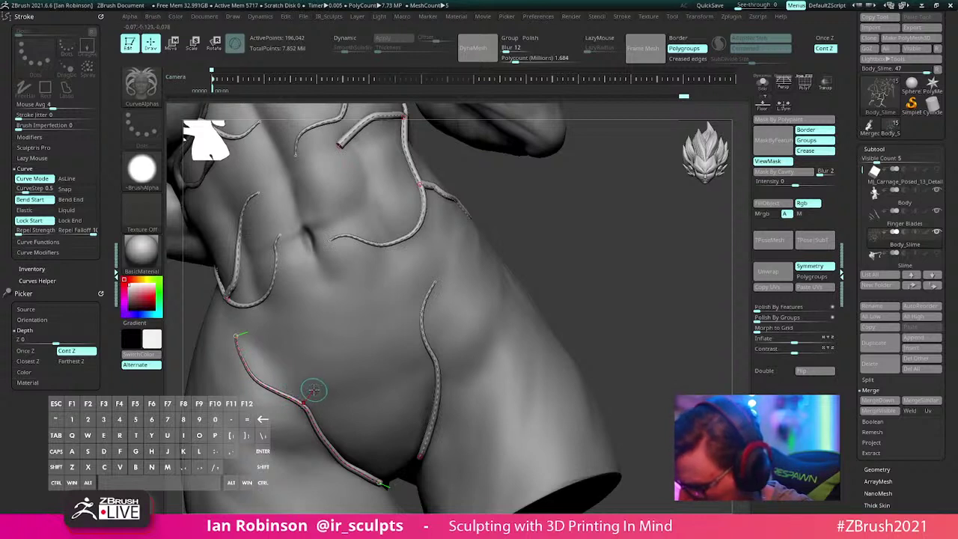
drag(310, 391, 309, 354)
drag(344, 318, 348, 312)
key(ctrl+z)
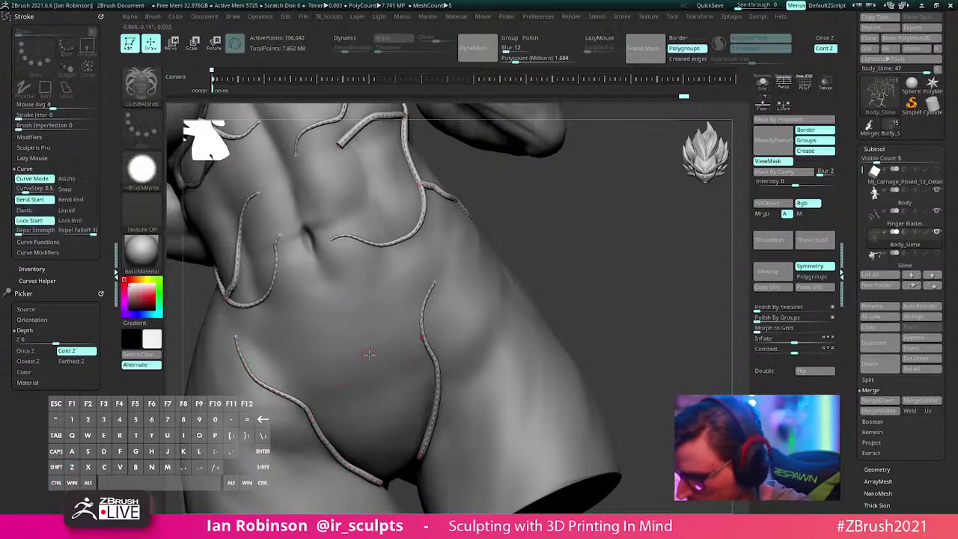
Step: Draw an inner slime strand from the base of each groin strand up over the pelvis
mouse_move(348, 346)
alt+right_down()
mouse_move(349, 384)
mouse_move(361, 343)
alt+right_up()
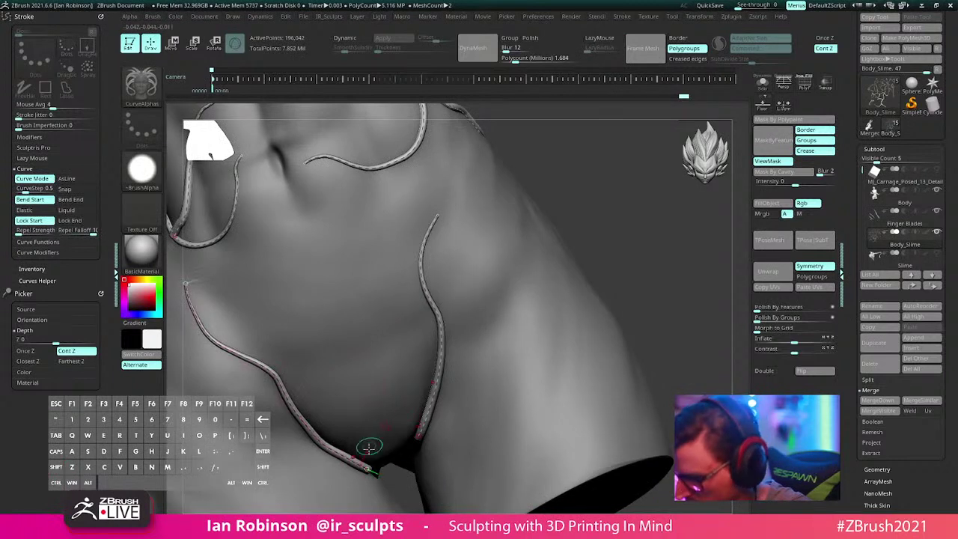
drag(376, 454, 281, 318)
drag(417, 436, 357, 217)
mouse_move(388, 406)
mouse_down()
mouse_move(402, 370)
mouse_move(326, 346)
mouse_up()
key(ctrl+z)
key(ctrl+z)
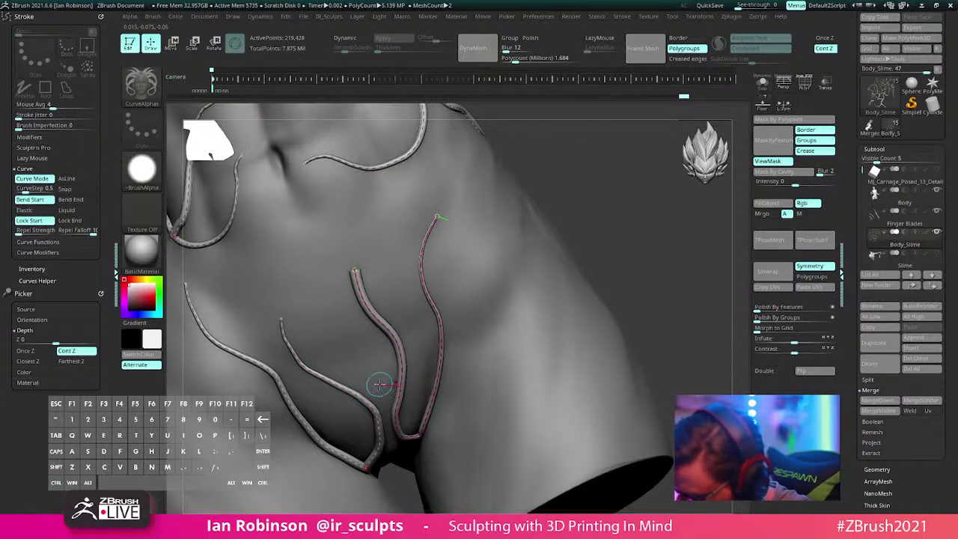
Step: Branch a thinner slime strand off the left inner pelvis strand toward the middle of the lower belly
drag(379, 384, 353, 365)
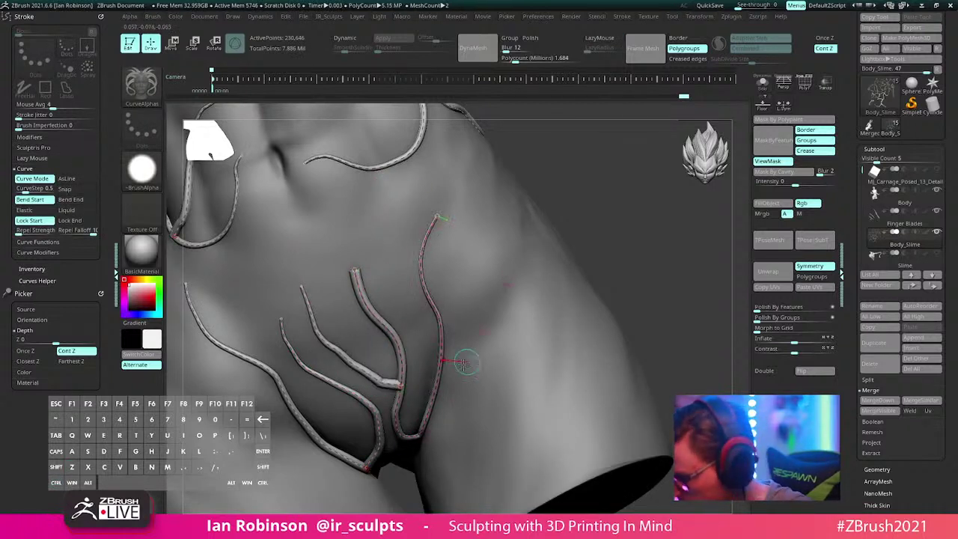
mouse_move(494, 318)
right_down()
mouse_move(505, 290)
mouse_move(494, 271)
mouse_move(505, 285)
right_up()
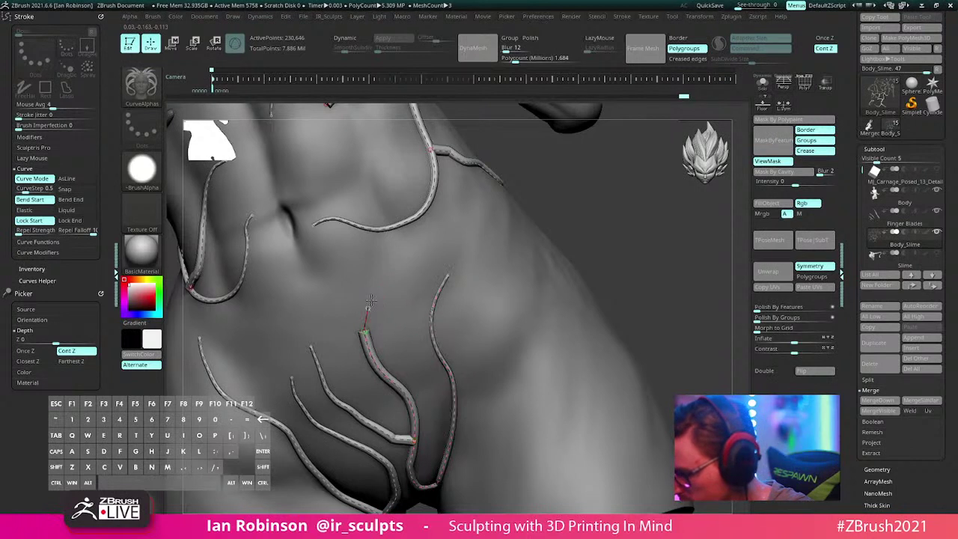
mouse_move(474, 198)
mouse_down()
mouse_move(360, 305)
mouse_move(362, 324)
mouse_up()
key(ctrl+z)
key(ctrl+z)
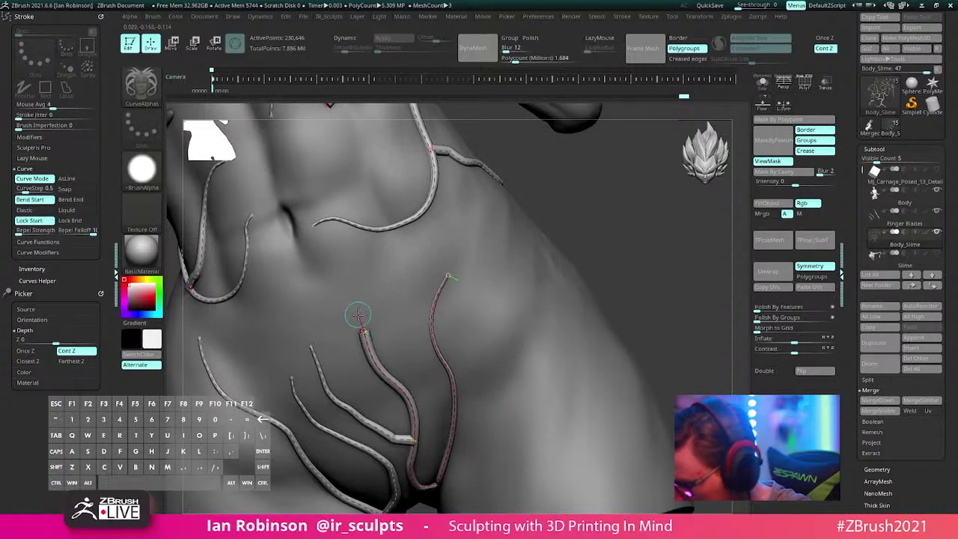
drag(359, 316, 437, 241)
ctrl+right_drag(496, 270, 504, 261)
key(ctrl+z)
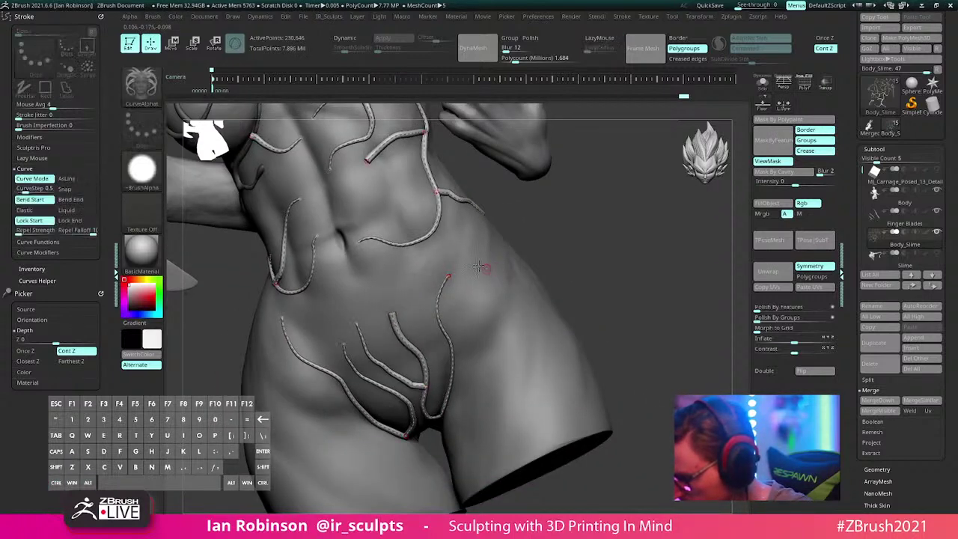
Step: Branch a curved slime strand off the left groin strand outward and up toward the left hip
mouse_move(615, 247)
mouse_down()
mouse_move(539, 242)
mouse_move(602, 243)
mouse_up()
click(458, 384)
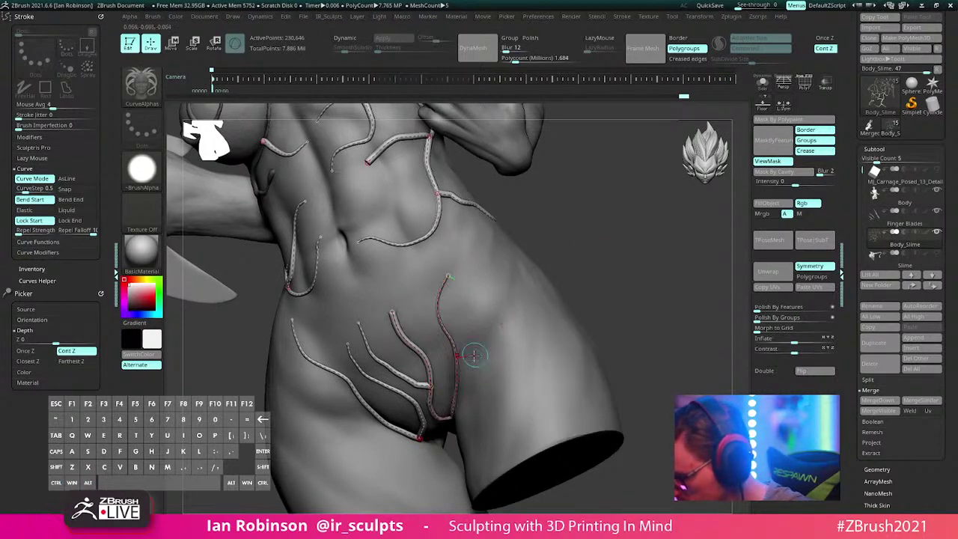
ctrl+right_drag(481, 377, 498, 427)
mouse_move(458, 406)
mouse_down()
mouse_move(496, 341)
mouse_move(529, 217)
mouse_up()
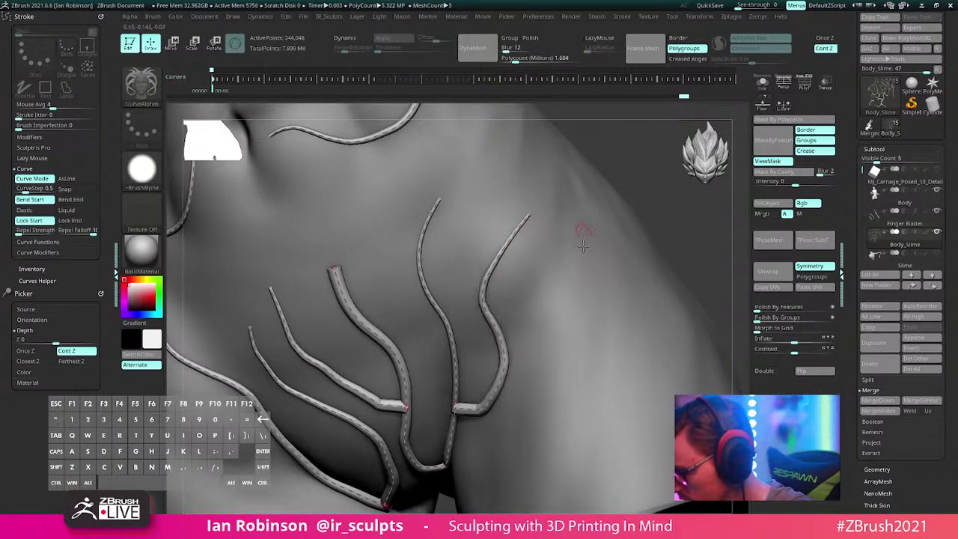
Step: Branch a curved slime strand off the right groin strand outward and up toward the right hip
mouse_move(589, 265)
ctrl+right_down()
mouse_move(556, 242)
mouse_move(607, 250)
mouse_move(613, 227)
mouse_move(602, 280)
ctrl+right_up()
drag(373, 384, 338, 371)
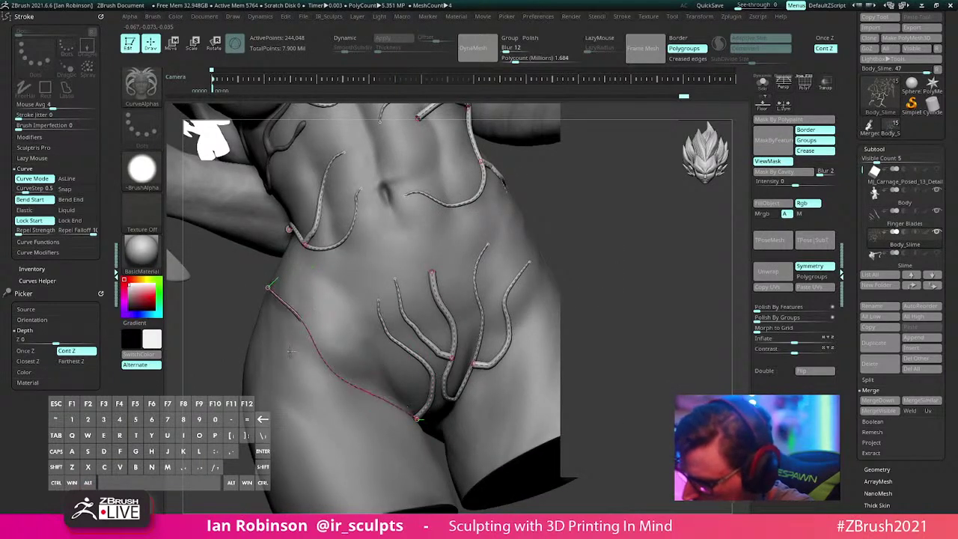
key(ctrl+z)
alt+right_drag(361, 379, 368, 396)
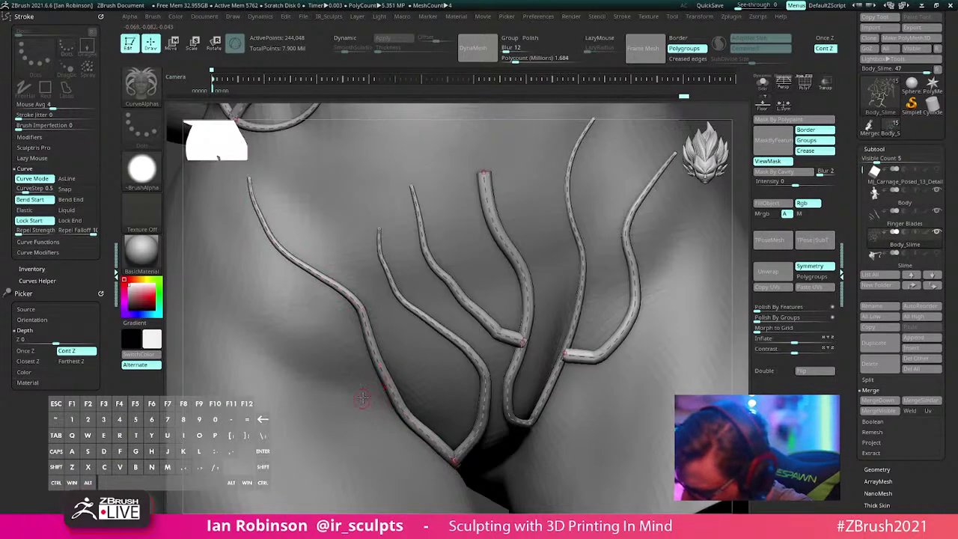
mouse_move(372, 397)
mouse_down()
mouse_move(292, 367)
mouse_move(201, 269)
mouse_up()
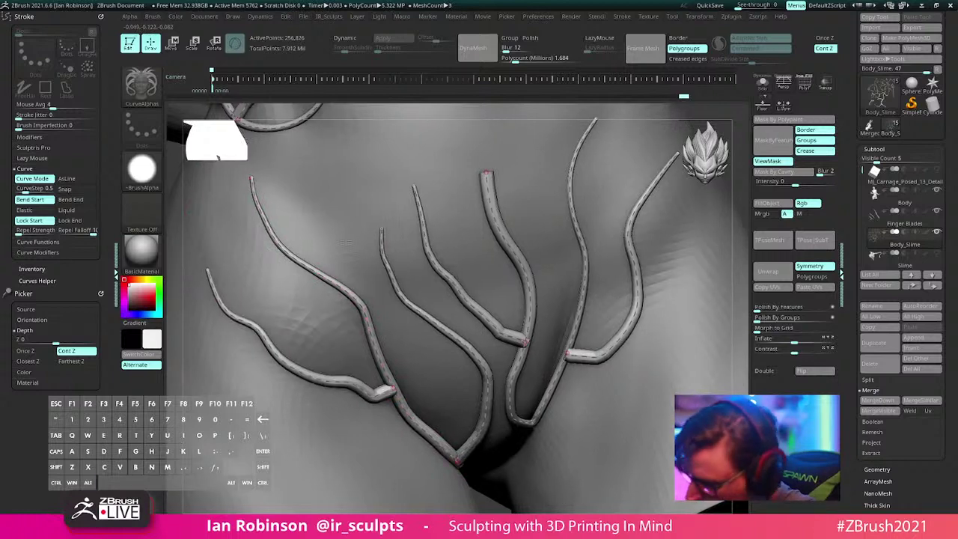
Step: Remesh the Body_Slime subtool with DynaMesh to fuse the newly drawn strands
mouse_move(400, 297)
alt+right_down()
mouse_move(629, 271)
mouse_move(625, 331)
alt+right_up()
drag(562, 397, 639, 415)
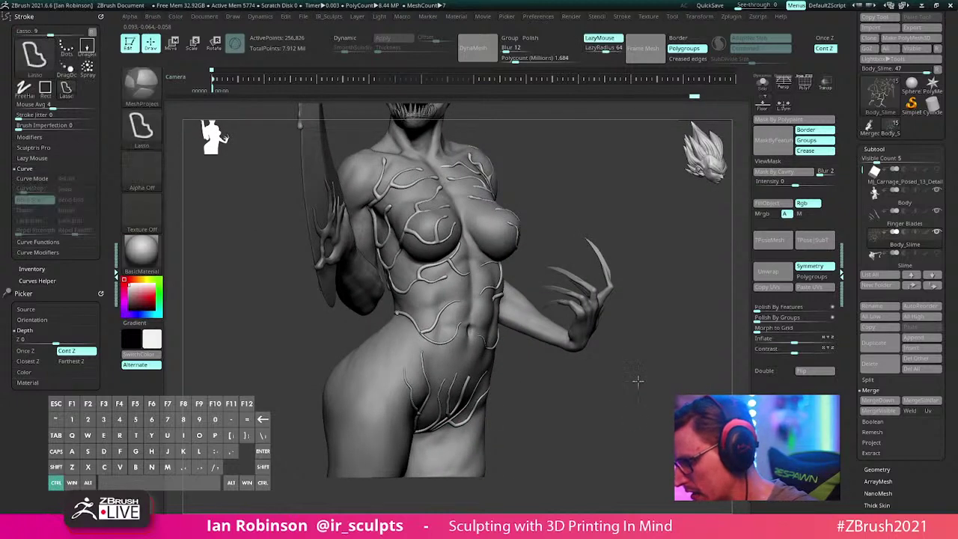
key(ctrl+z)
mouse_move(631, 367)
alt+mouse_down()
mouse_move(632, 407)
mouse_move(631, 368)
mouse_move(617, 366)
alt+mouse_up()
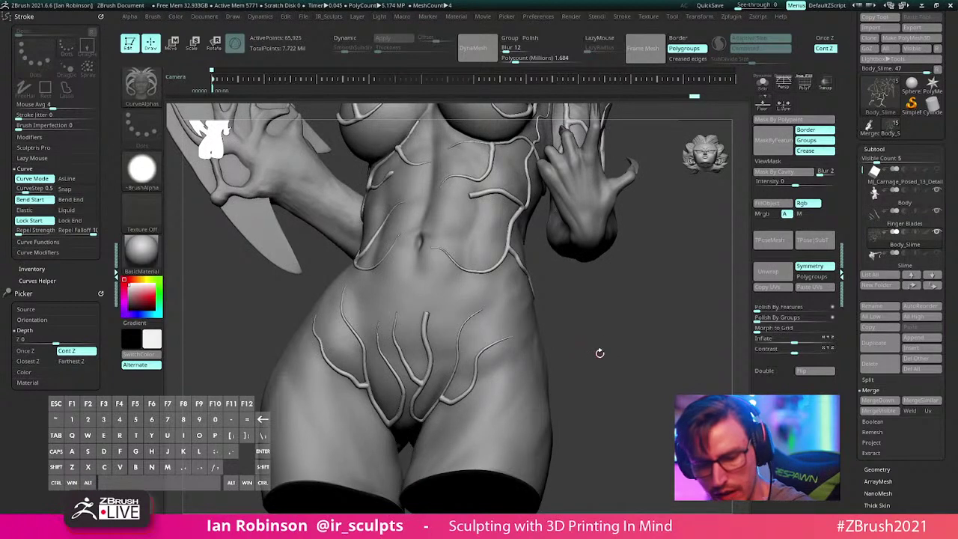
Step: Choose Insert Sphere from the IMM Primitives brush and add a sphere at the crotch between the groin strands
right_drag(600, 353, 627, 362)
key(b)
key(i)
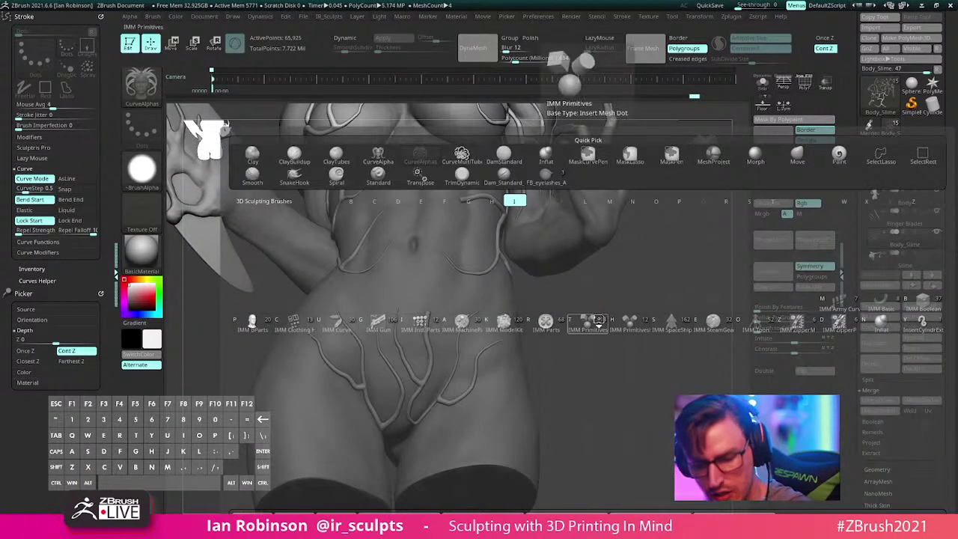
click(592, 319)
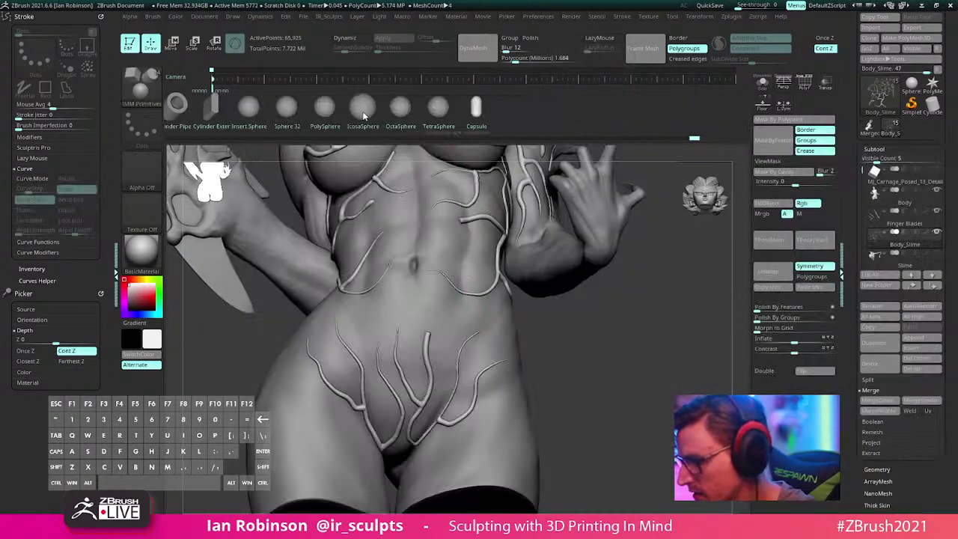
click(249, 107)
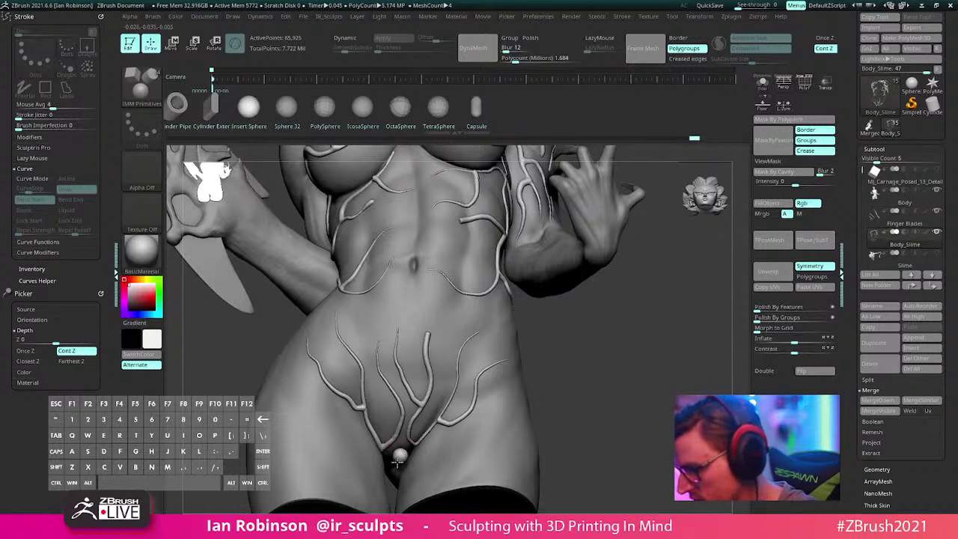
Step: Reposition and scale the inserted sphere with the gizmo to seat it in the crotch where the strands meet
key(w)
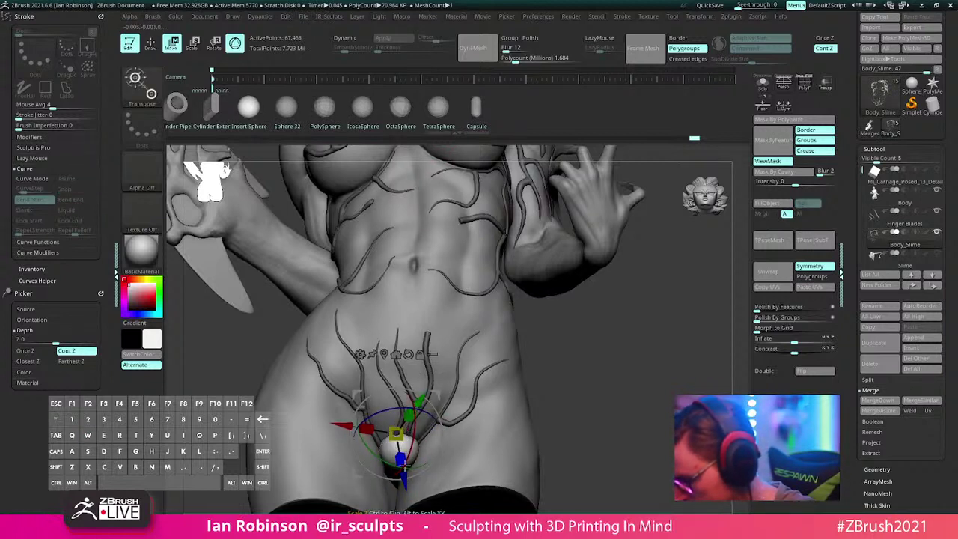
drag(403, 451, 404, 456)
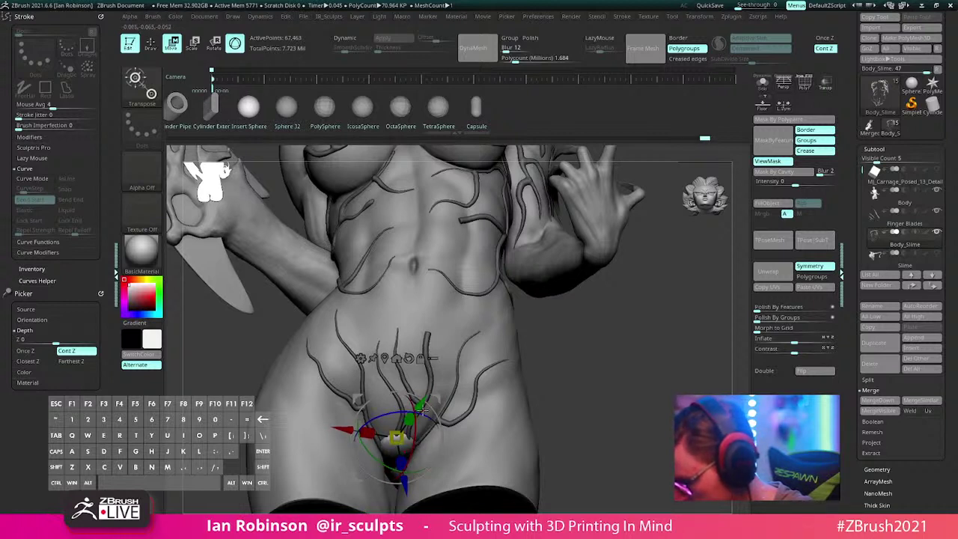
drag(421, 406, 418, 409)
drag(431, 481, 436, 481)
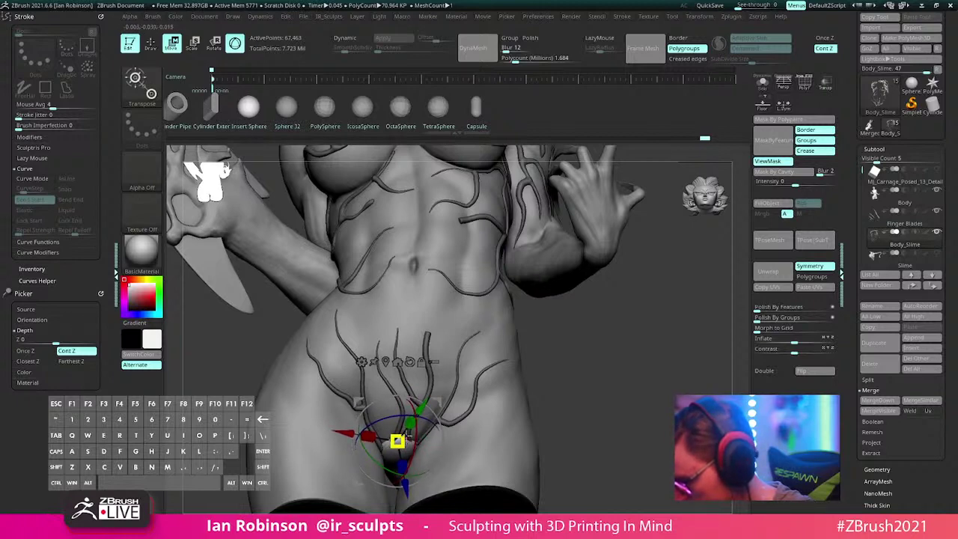
Step: Return to Draw mode and fuse the sphere into the slime strands by remeshing with DynaMesh
key(q)
ctrl+drag(580, 334, 595, 344)
mouse_move(621, 381)
alt+mouse_down()
mouse_move(610, 391)
mouse_move(612, 379)
mouse_move(631, 376)
mouse_move(621, 407)
mouse_move(628, 377)
mouse_move(571, 326)
alt+mouse_up()
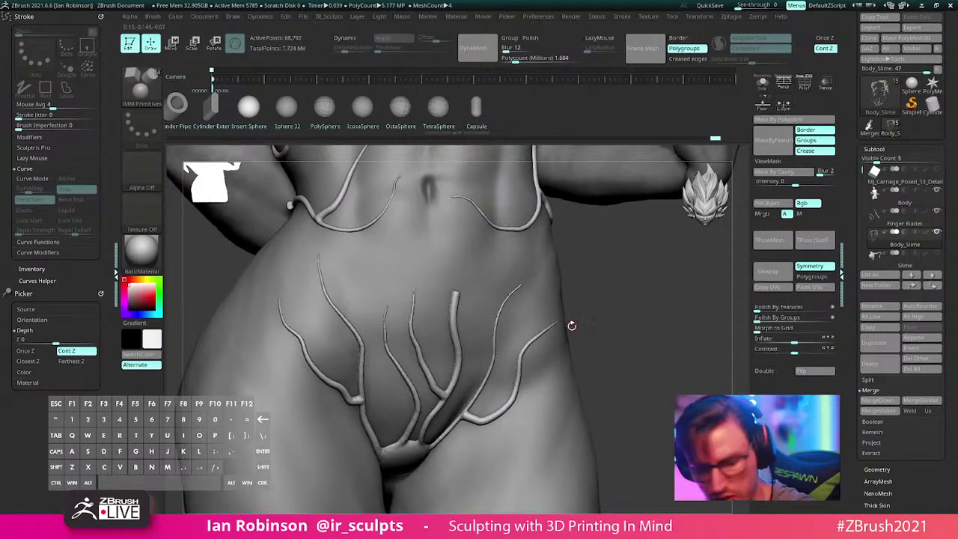
Step: Thicken the pelvis strands and their tips with the Inflat brush, adjusting the draw size, and remesh the slime
key(b)
key(i)
key(n)
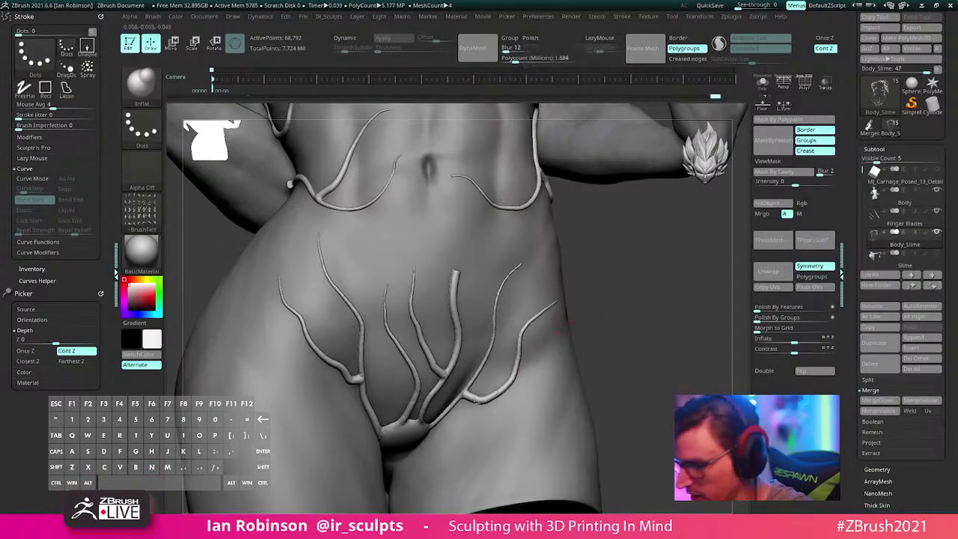
key(s)
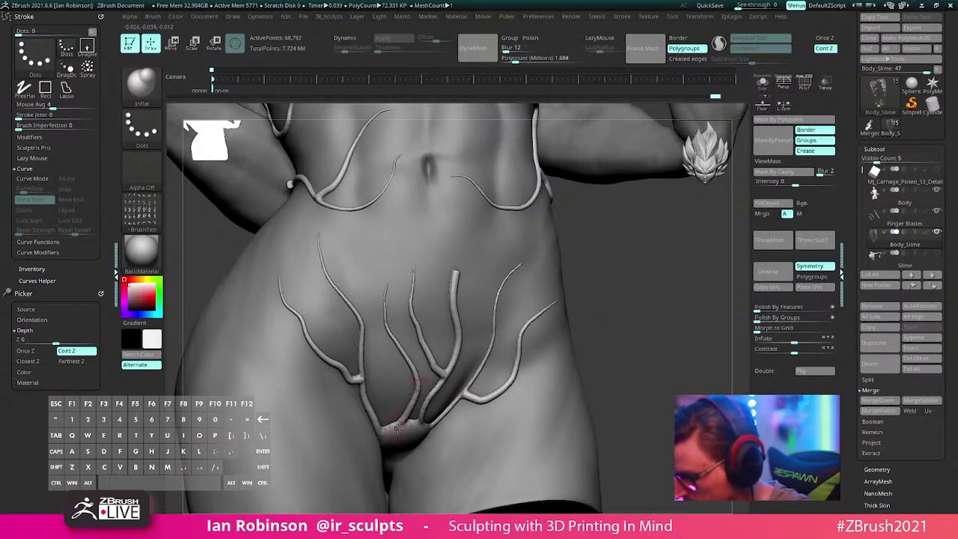
mouse_move(387, 324)
mouse_down()
mouse_move(386, 293)
mouse_move(388, 329)
mouse_up()
key(s)
mouse_move(519, 266)
mouse_down()
mouse_move(468, 385)
mouse_move(513, 266)
mouse_up()
drag(416, 333, 415, 269)
drag(315, 226, 324, 259)
mouse_move(284, 299)
mouse_down()
mouse_move(278, 278)
mouse_move(315, 353)
mouse_move(354, 380)
mouse_move(373, 419)
mouse_up()
mouse_move(605, 275)
ctrl+mouse_down()
mouse_move(663, 403)
mouse_move(543, 381)
ctrl+mouse_up()
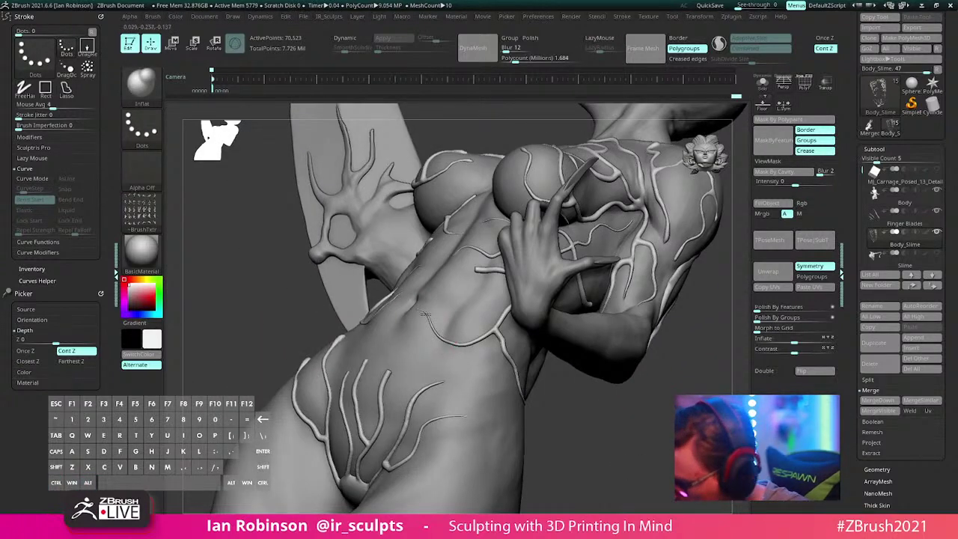
Step: Open the DynaMesh settings in the geometry options of the Body_Slime subtool
right_drag(488, 335, 495, 314)
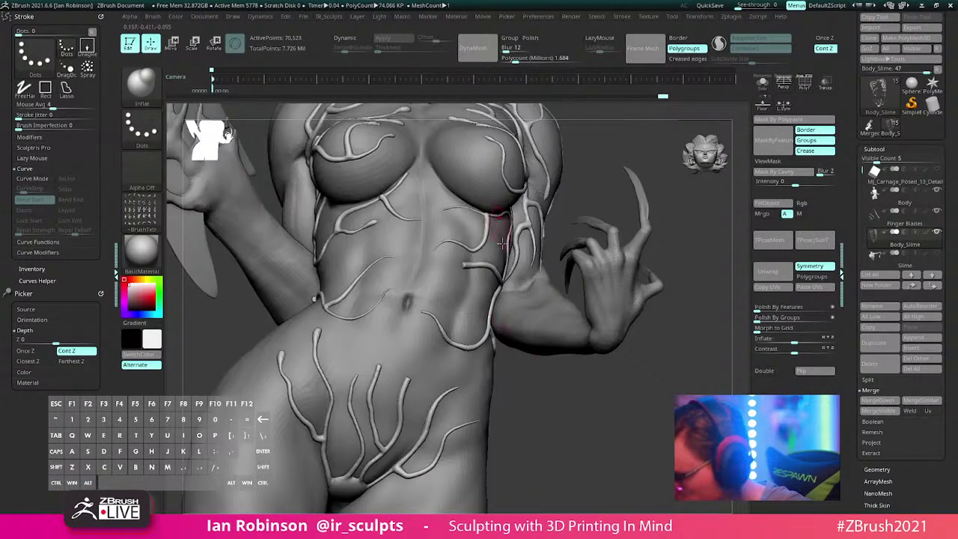
right_click(514, 277)
click(883, 149)
click(877, 161)
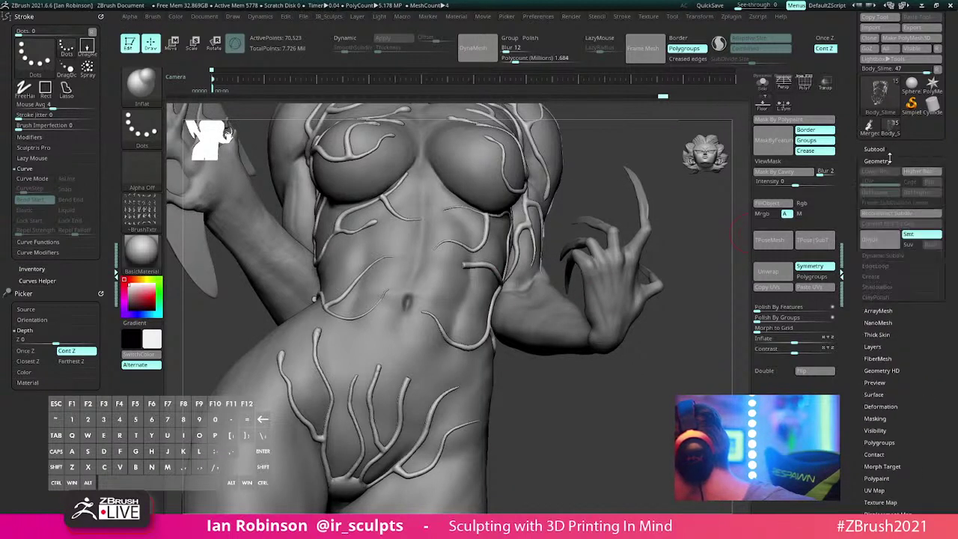
click(875, 308)
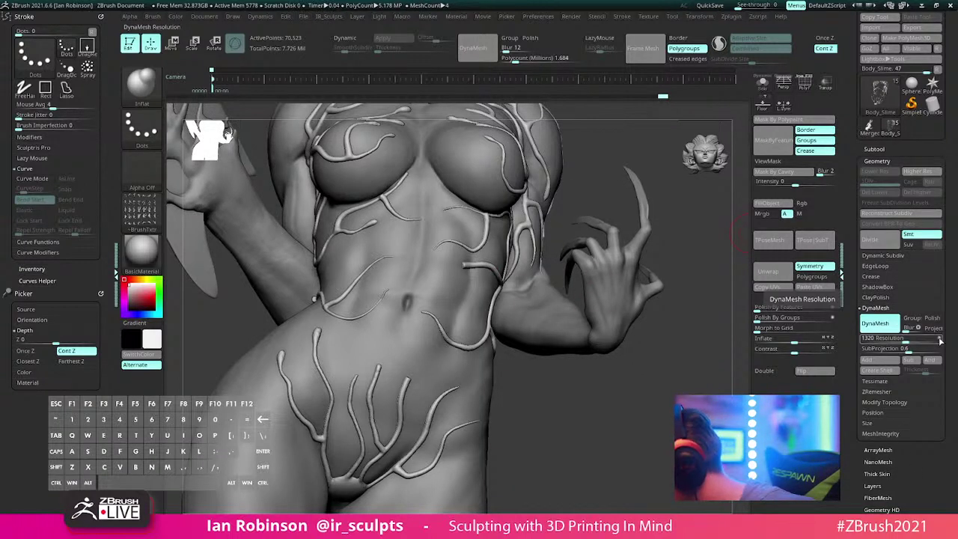
Step: Thicken the two strand tips beside the navel with the Inflat brush and remesh the slime with DynaMesh
mouse_move(369, 309)
ctrl+right_down()
mouse_move(359, 337)
mouse_move(349, 321)
ctrl+right_up()
drag(370, 307, 386, 283)
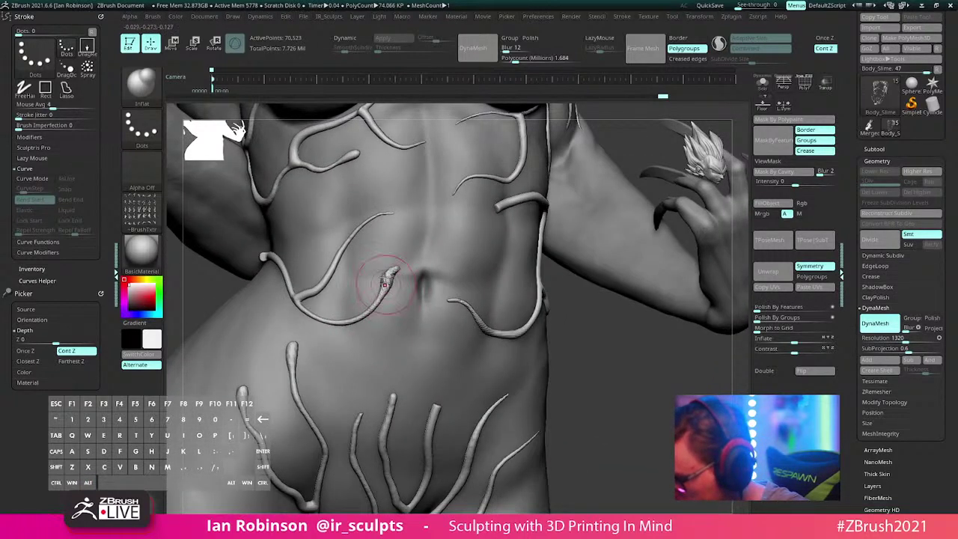
drag(369, 219, 393, 214)
ctrl+drag(586, 334, 622, 401)
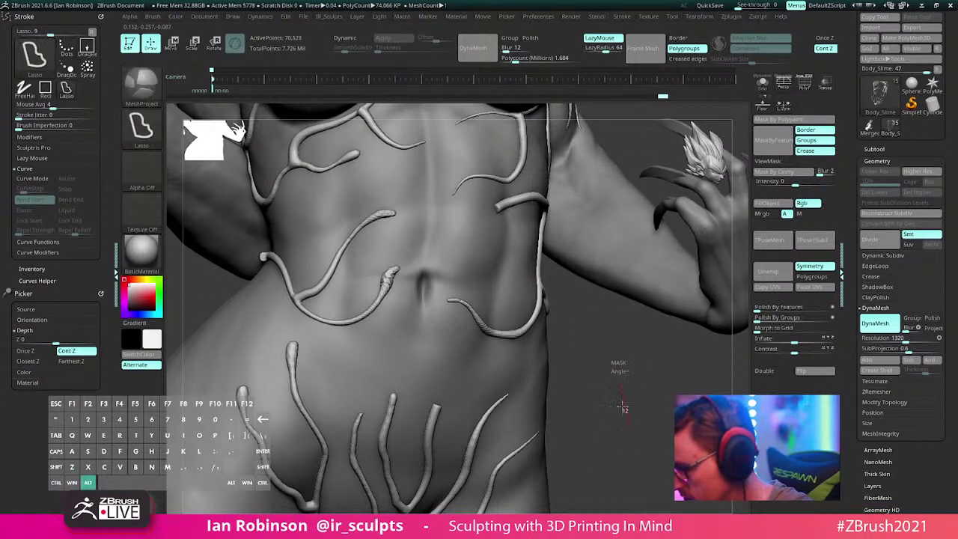
key(shift+f)
key(shift+f)
right_drag(583, 362, 640, 342)
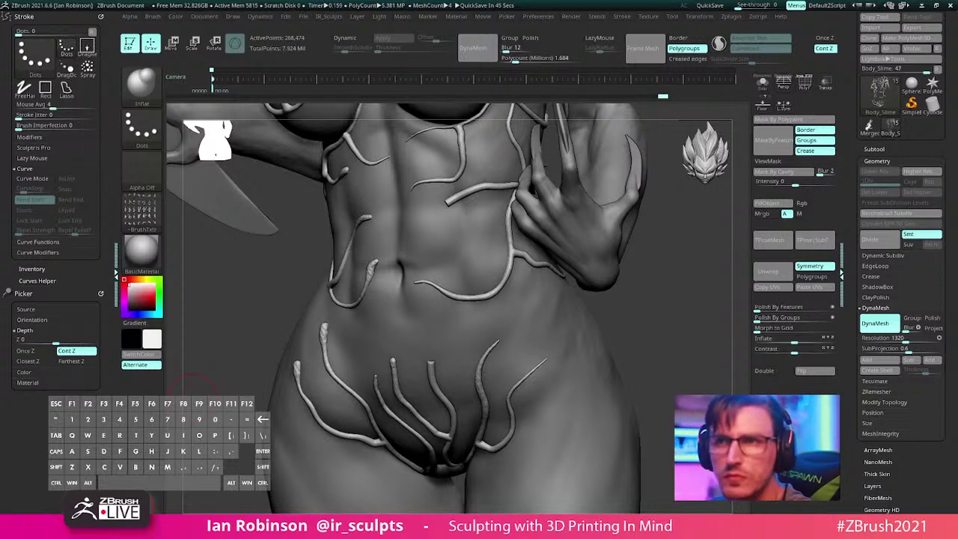
key(x)
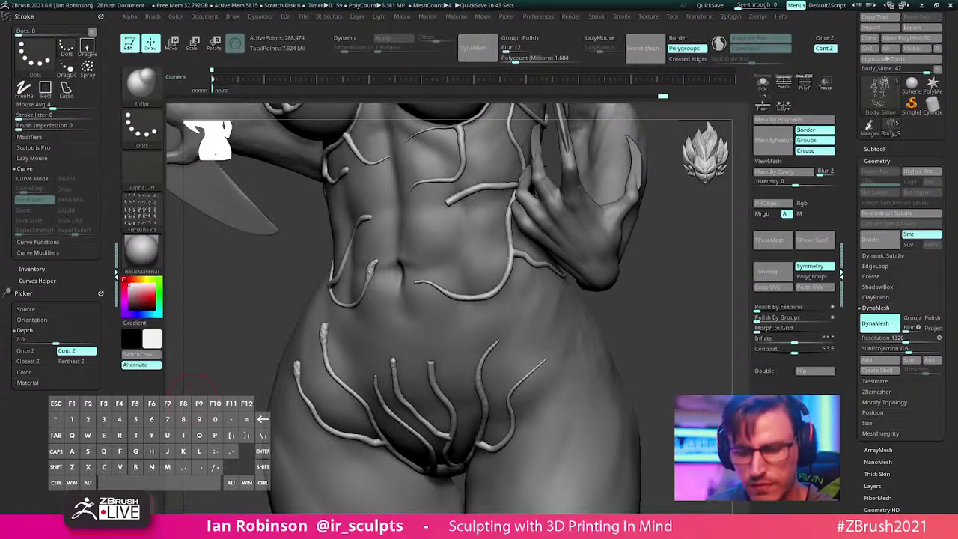
key(o)
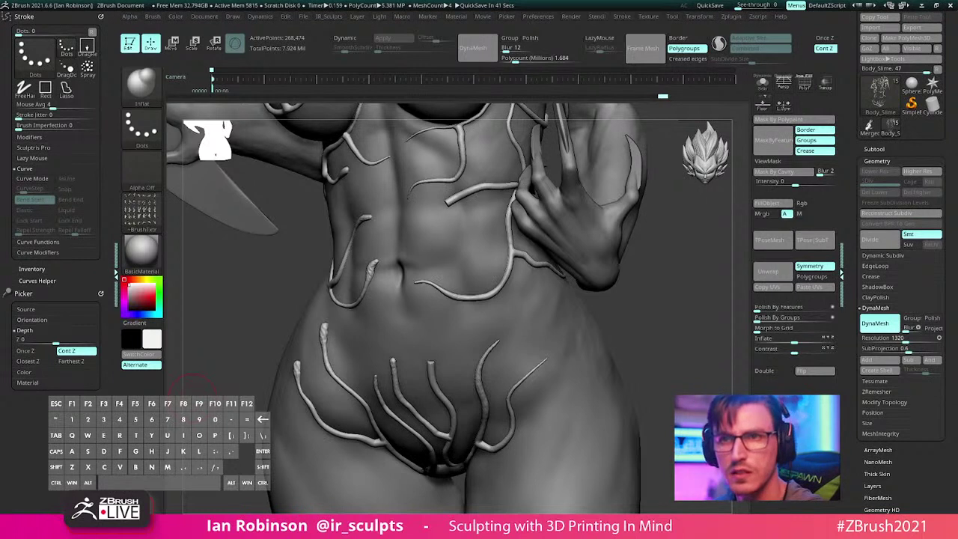
key(s)
key(p)
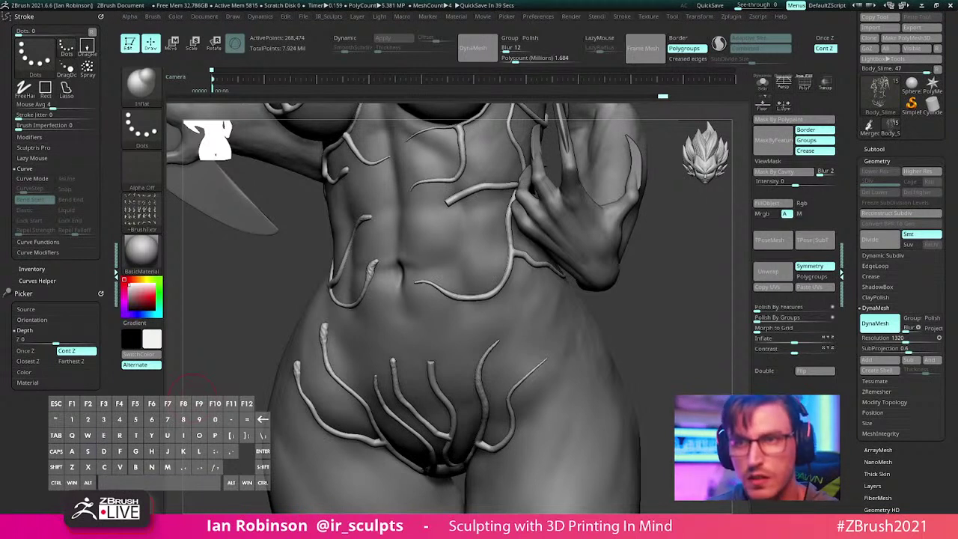
key(BackSpace)
key(s)
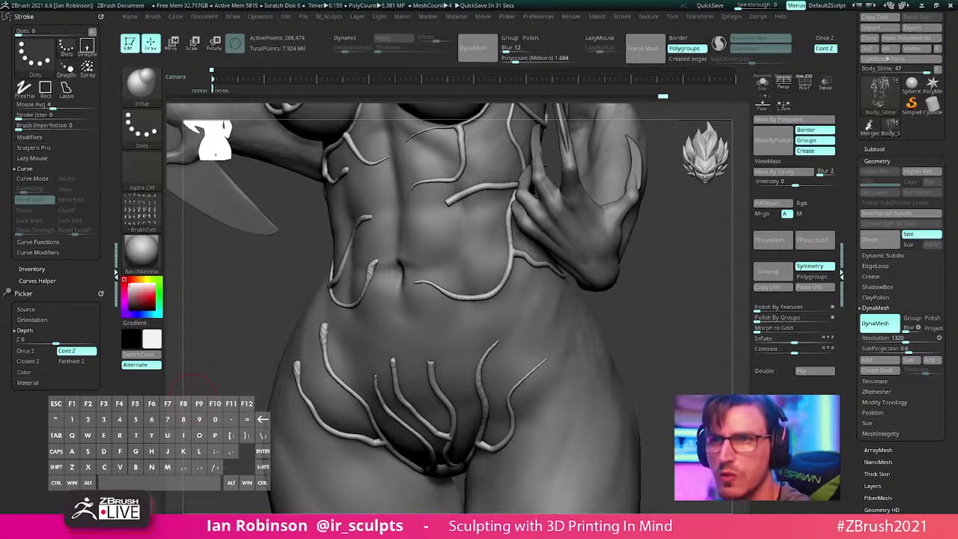
Step: Switch to the browser and bring up the Windows section of the ZBrush System Requirements documentation page
drag(0, 61, 550, 24)
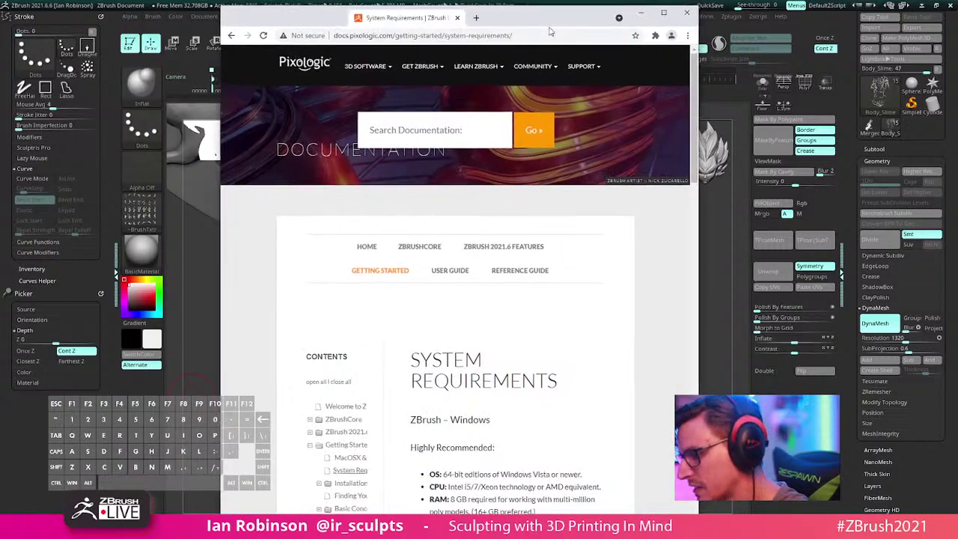
double_click(446, 36)
key(ctrl+a)
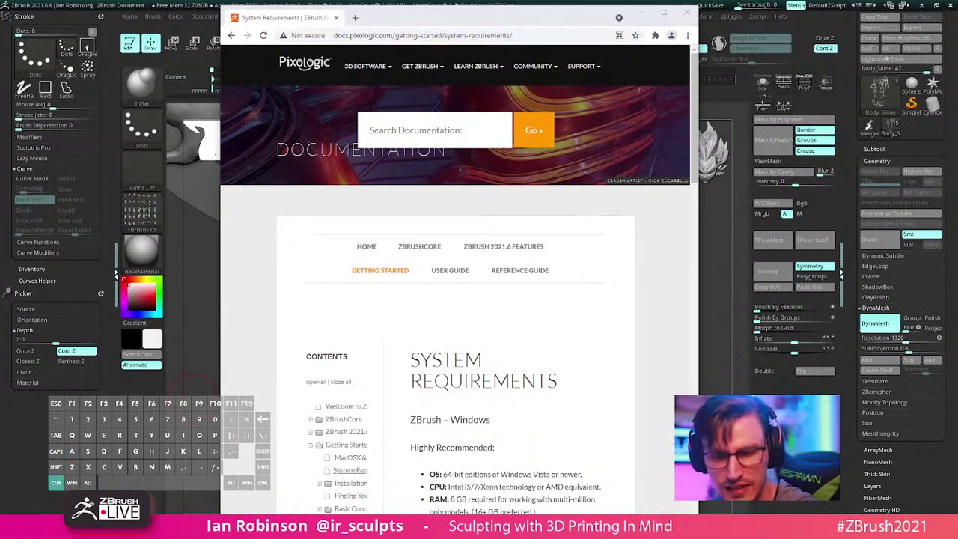
key(ctrl+v)
key(Return)
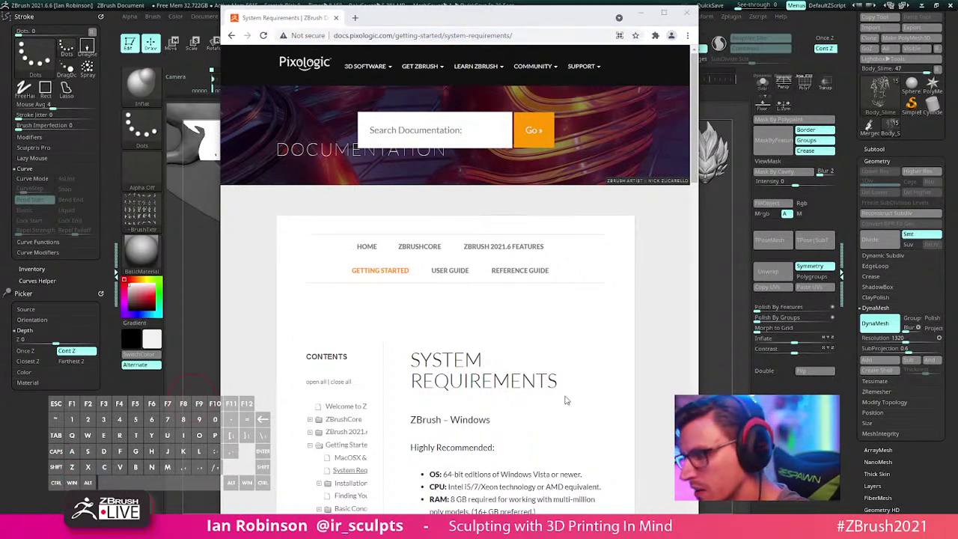
scroll(555, 368, down, 2)
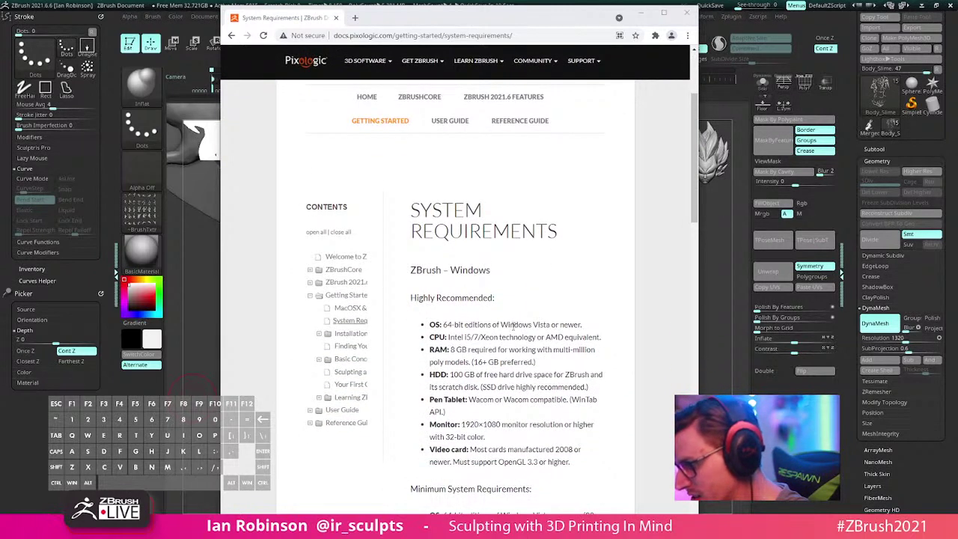
scroll(514, 329, down, 1)
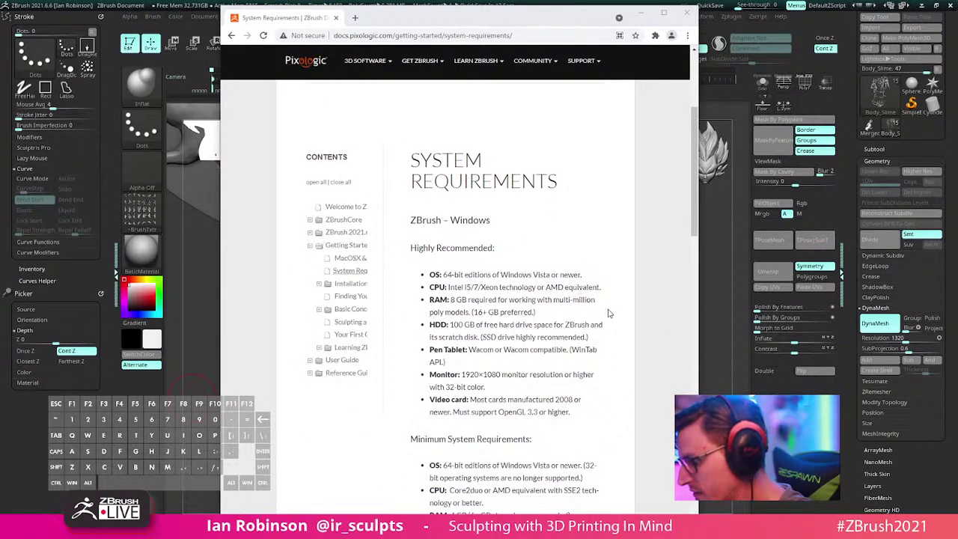
Step: Examine the highly recommended RAM, CPU, hard drive and pen tablet requirements for ZBrush on Windows
drag(470, 312, 517, 312)
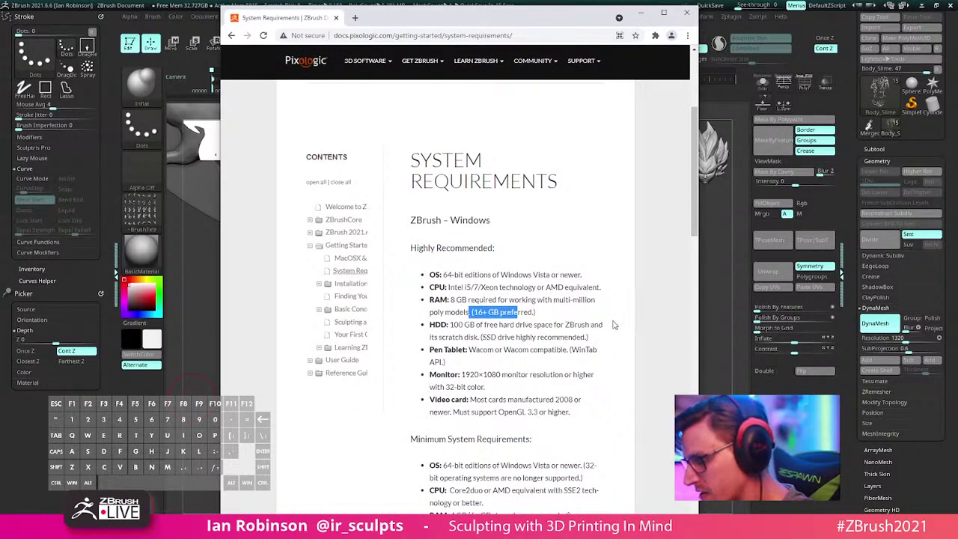
drag(453, 288, 587, 287)
click(464, 290)
drag(449, 288, 569, 288)
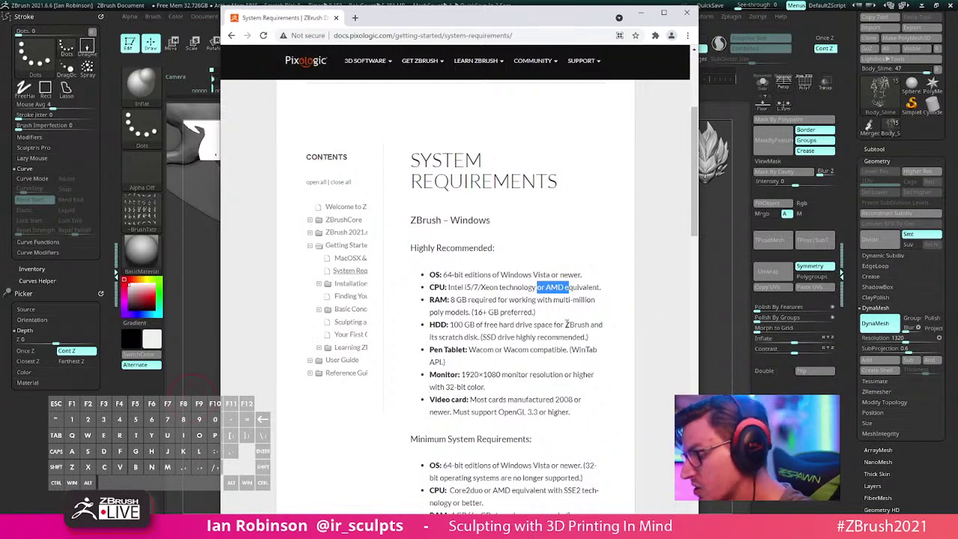
click(451, 324)
drag(451, 325, 570, 350)
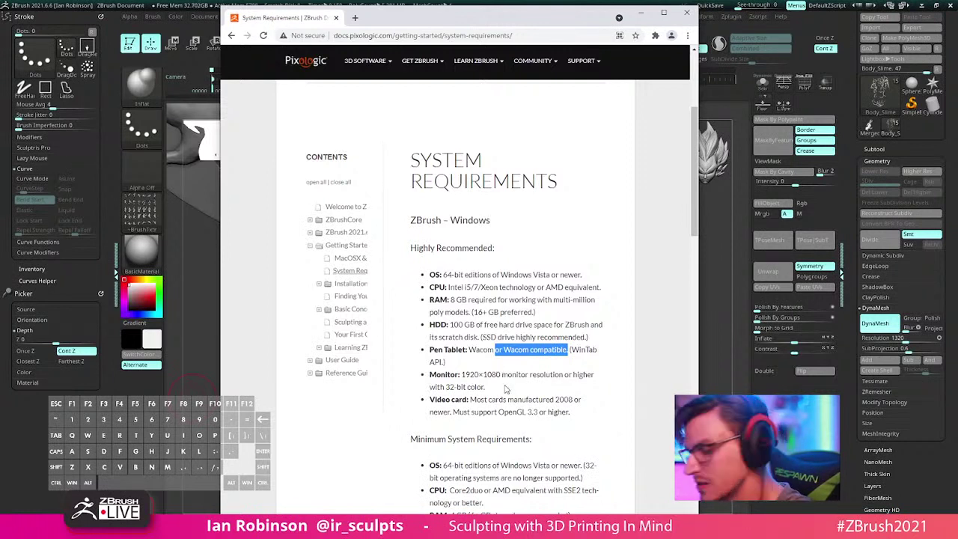
Step: Review the recommended RAM amount for multi-million poly models together with the CPU requirement
scroll(492, 397, down, 1)
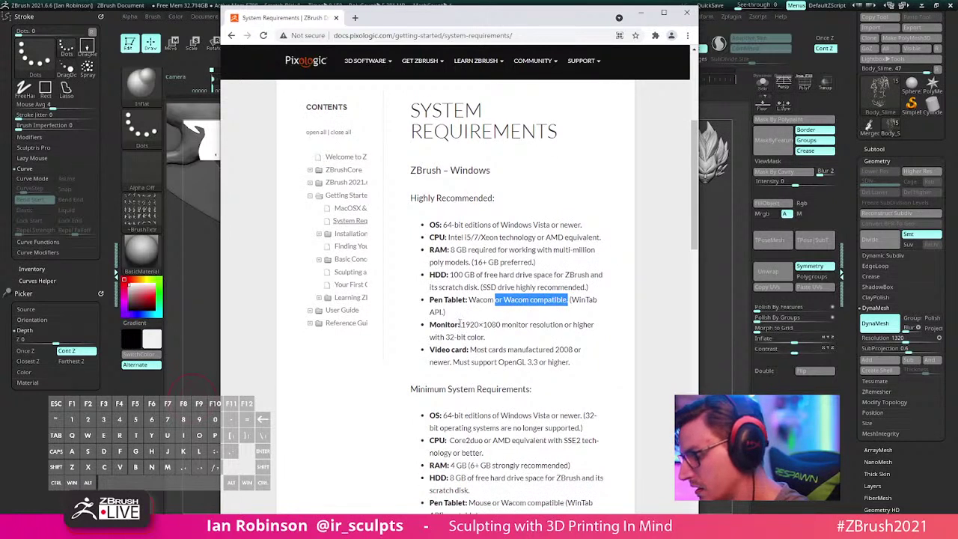
drag(470, 263, 541, 237)
click(497, 259)
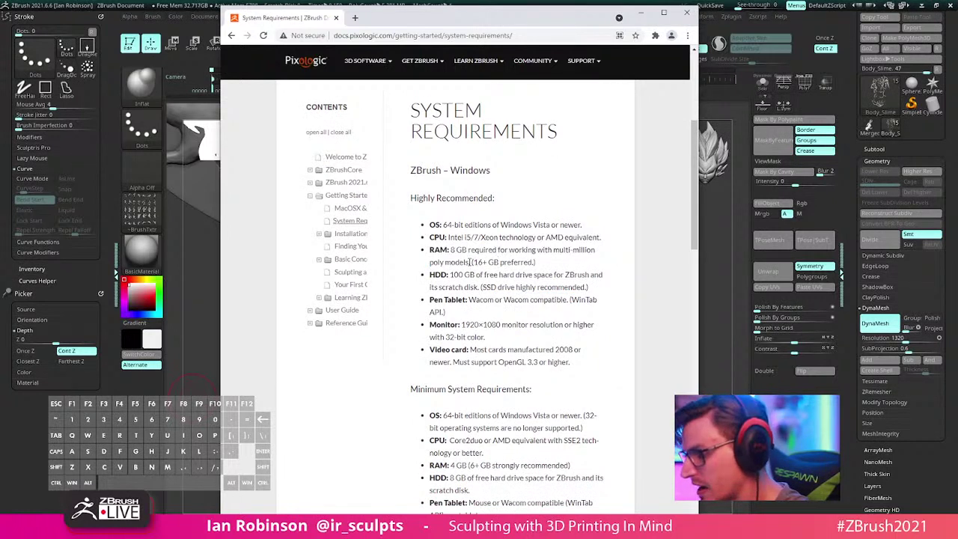
drag(470, 262, 553, 266)
click(470, 252)
drag(461, 251, 497, 255)
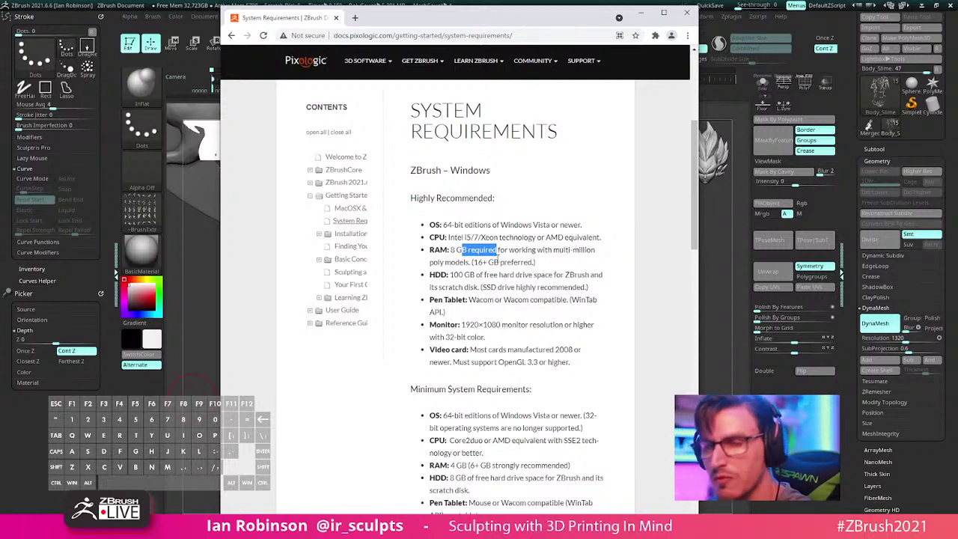
drag(599, 237, 532, 259)
click(511, 235)
drag(499, 263, 512, 263)
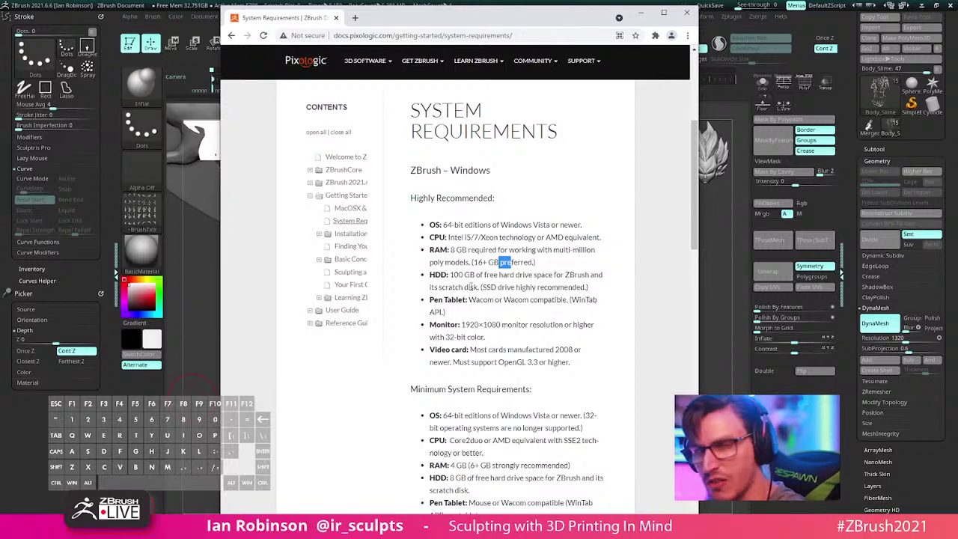
Step: Check the recommended monitor, video card and hard drive entries, and switch back to ZBrush
drag(458, 324, 559, 351)
click(469, 335)
drag(482, 362, 508, 362)
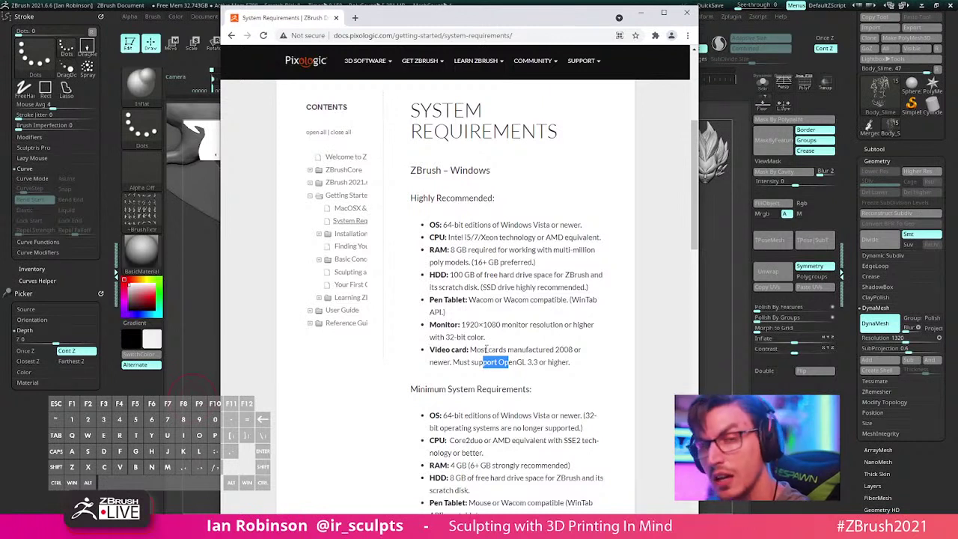
drag(455, 315, 515, 350)
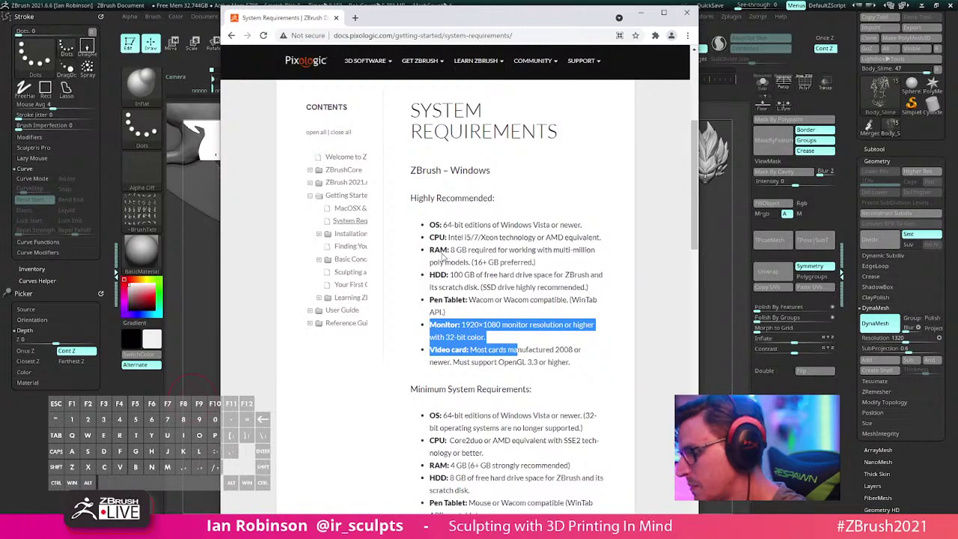
drag(439, 237, 497, 275)
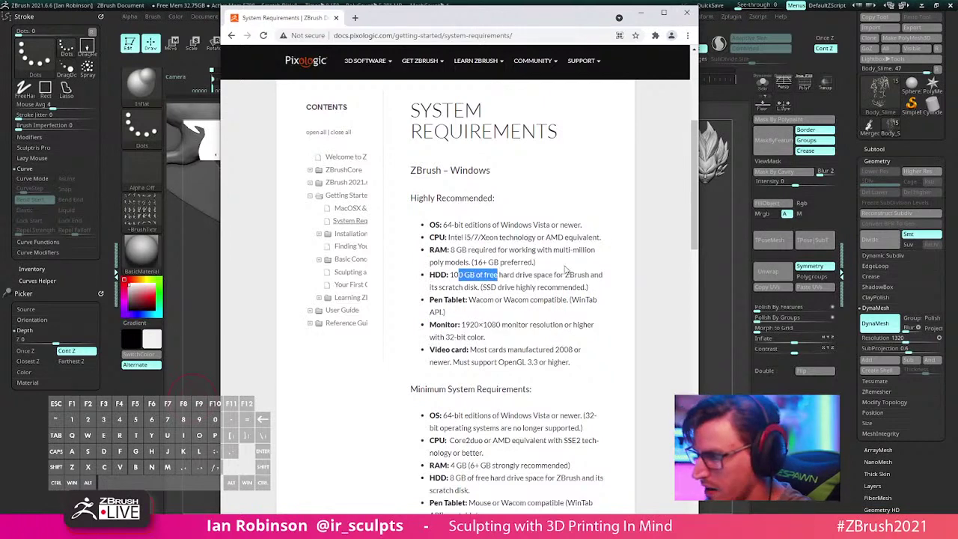
click(641, 13)
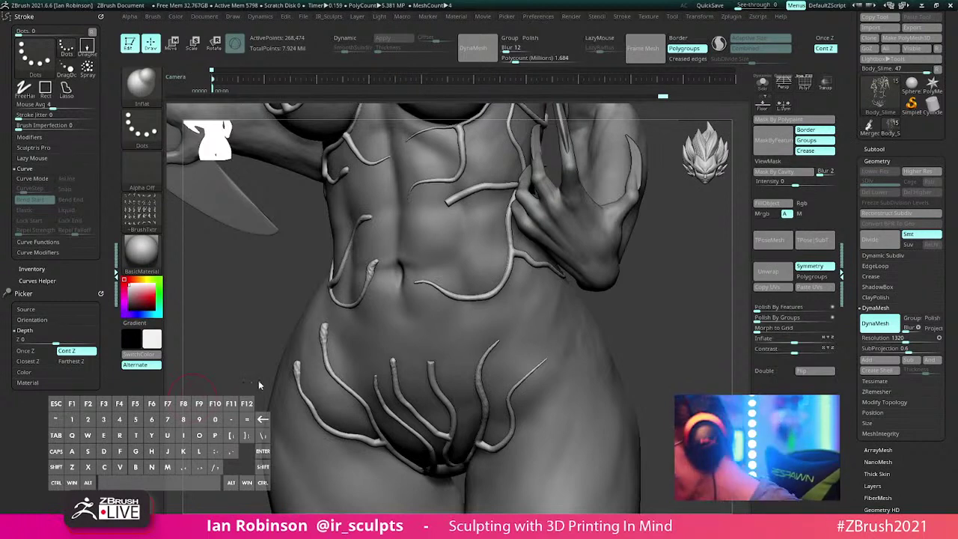
Step: Smooth the waist and central pelvis strands, touch them up with the Inflat brush, and remesh the slime
drag(649, 353, 704, 321)
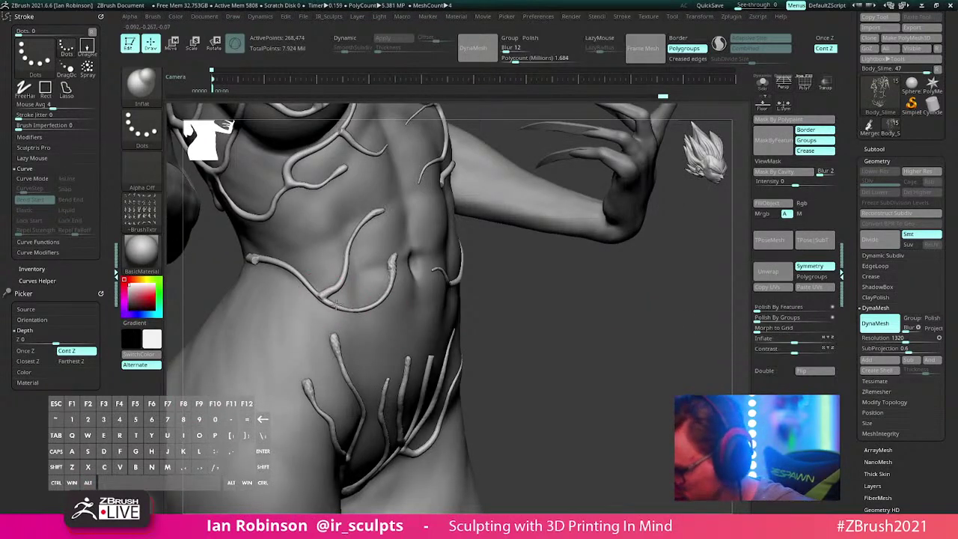
mouse_move(522, 313)
alt+mouse_down()
mouse_move(577, 336)
mouse_move(604, 334)
alt+mouse_up()
shift+drag(307, 282, 429, 323)
alt+drag(549, 325, 544, 314)
shift+drag(396, 357, 436, 405)
mouse_move(494, 335)
mouse_down()
mouse_move(561, 338)
mouse_move(637, 361)
mouse_move(608, 366)
mouse_up()
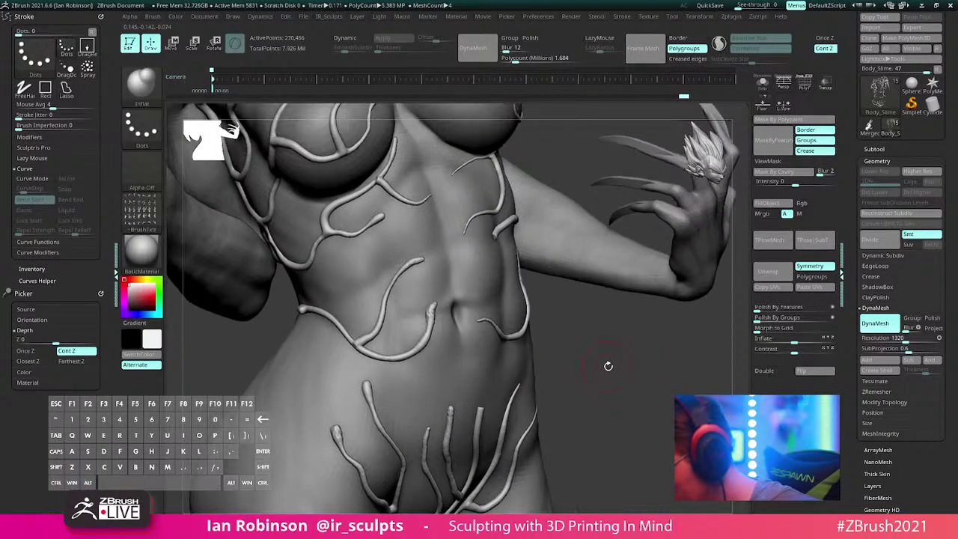
shift+drag(449, 422, 451, 431)
alt+drag(629, 356, 563, 342)
drag(459, 396, 461, 389)
alt+drag(581, 334, 571, 326)
Step: Pull the central pelvis strand up toward the navel with the SnakeHook brush, remesh the slime and smooth the extended strand
key(b)
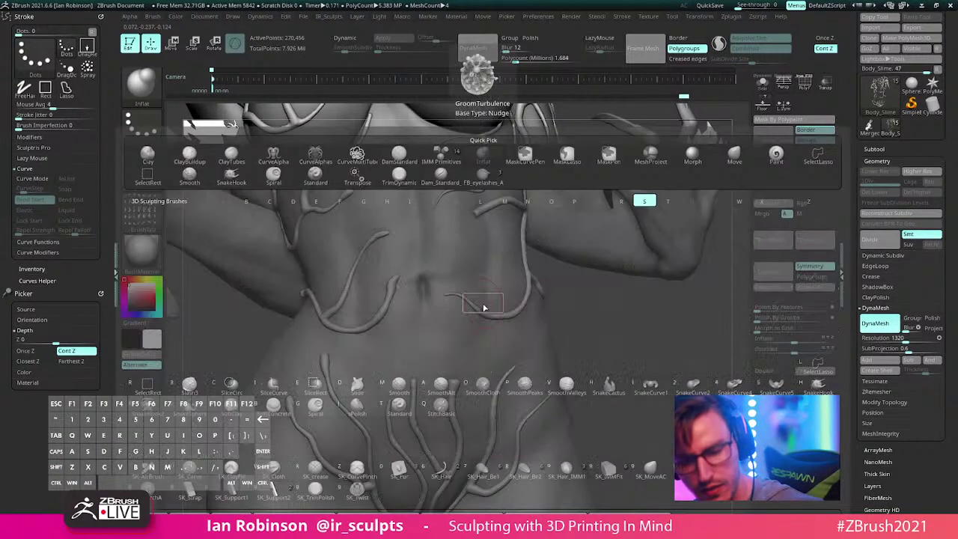
key(s)
key(h)
mouse_move(454, 386)
alt+mouse_down()
mouse_move(464, 341)
mouse_move(455, 335)
mouse_move(471, 365)
alt+mouse_up()
ctrl+drag(615, 327, 622, 364)
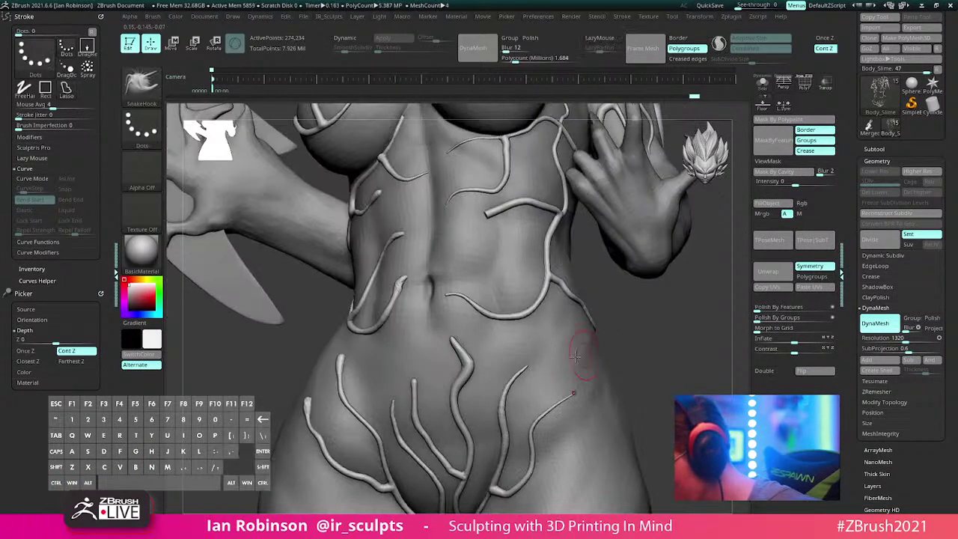
shift+drag(470, 368, 467, 353)
Step: Try to pull out the strand tip beside the navel with the SnakeHook brush
mouse_move(678, 338)
mouse_down()
mouse_move(569, 330)
mouse_move(524, 340)
mouse_up()
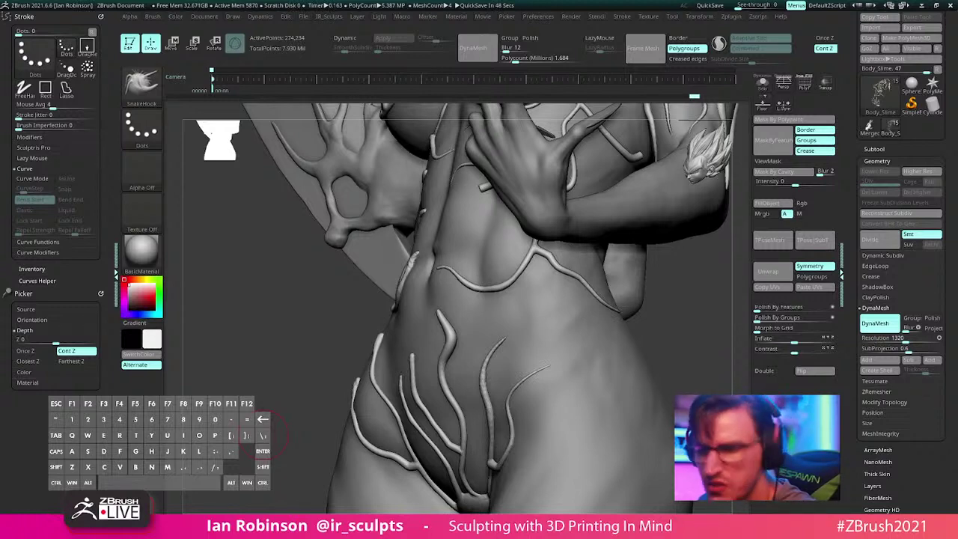
mouse_move(676, 332)
mouse_down()
mouse_move(711, 321)
mouse_move(659, 307)
mouse_move(656, 389)
mouse_move(673, 385)
mouse_up()
drag(416, 339, 419, 334)
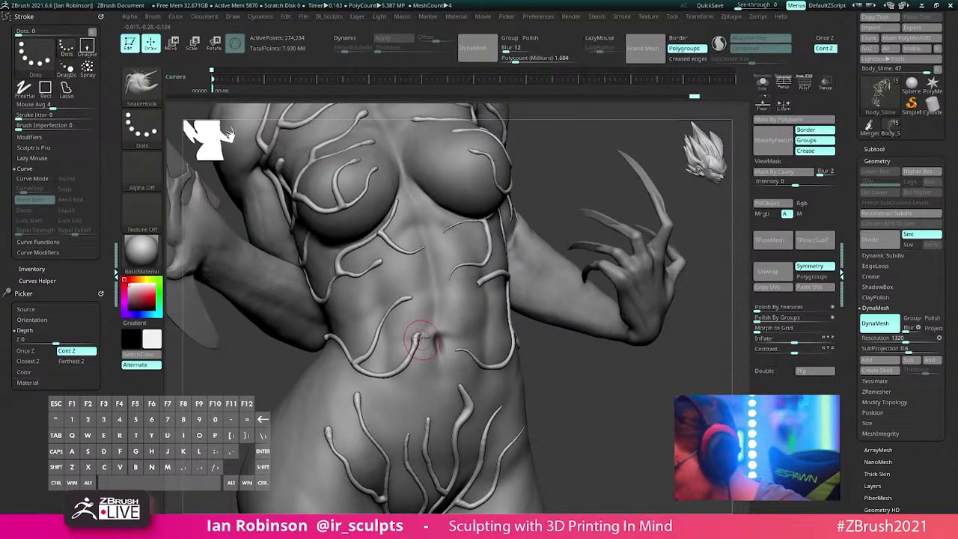
key(ctrl+z)
Step: Resize the SnakeHook brush and pull the right waist strand's end up the flank to meet the strand above it
alt+drag(599, 387, 601, 424)
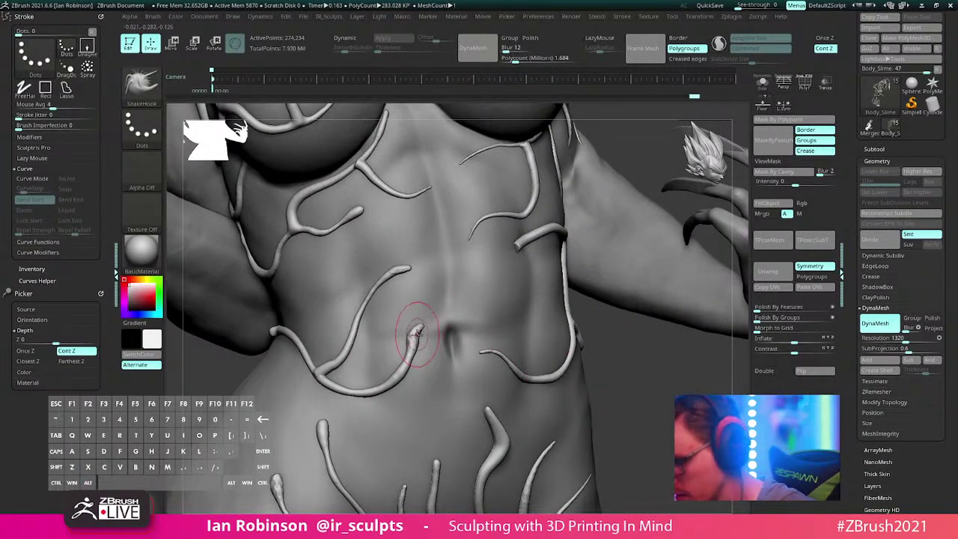
mouse_move(454, 342)
alt+right_down()
mouse_move(447, 322)
mouse_move(439, 342)
alt+right_up()
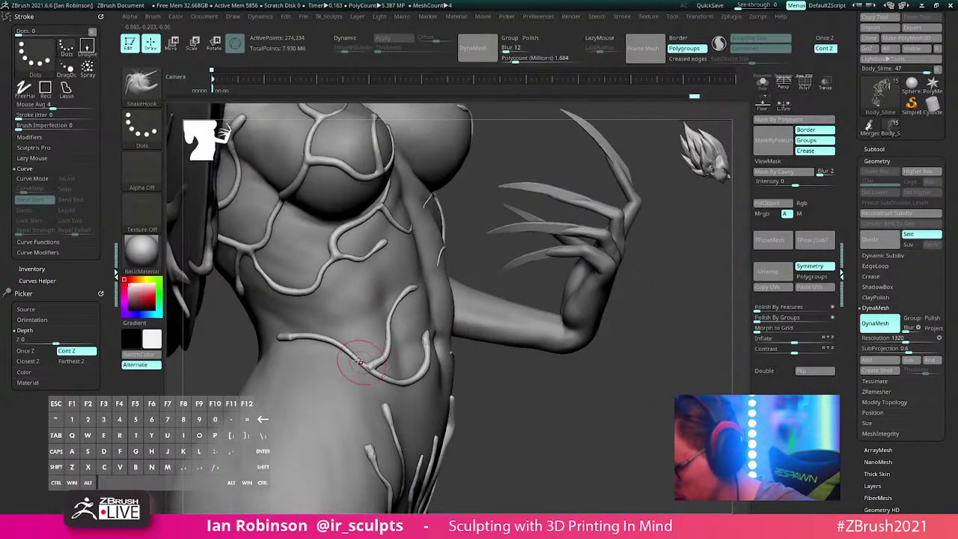
mouse_move(321, 355)
right_down()
mouse_move(399, 323)
mouse_move(328, 352)
right_up()
key(s)
drag(329, 355, 321, 354)
right_drag(328, 348, 329, 356)
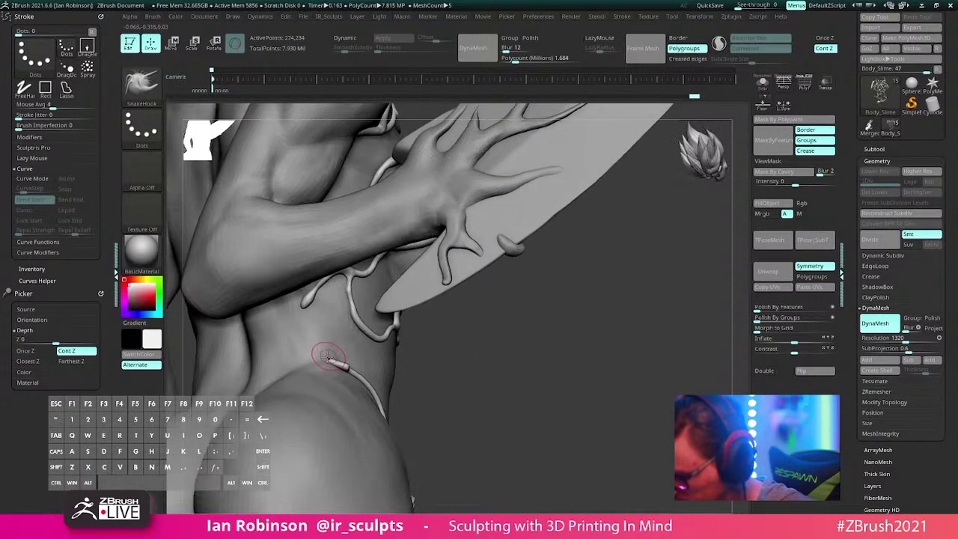
alt+drag(329, 356, 315, 336)
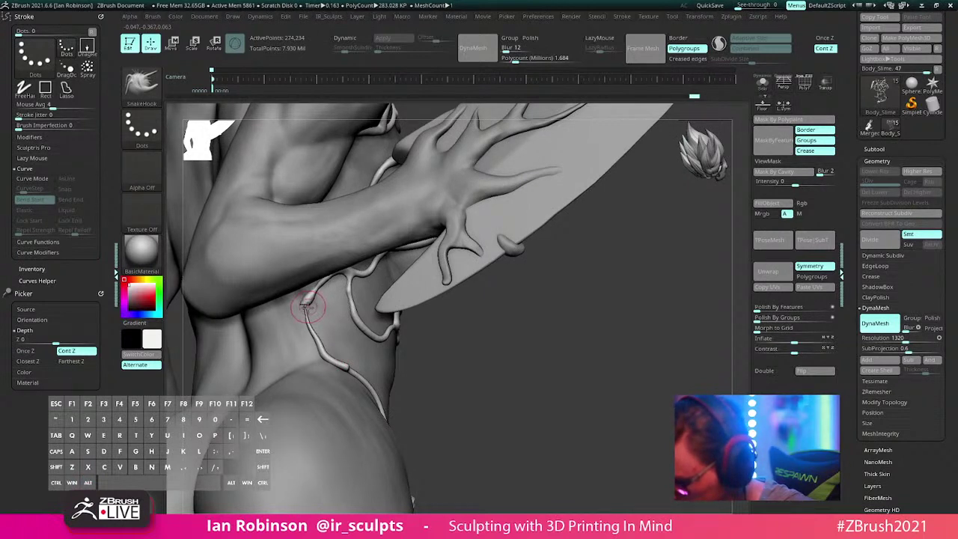
Step: Thicken the newly extended flank strand with the Inflat brush and remesh the slime
key(b)
key(i)
key(n)
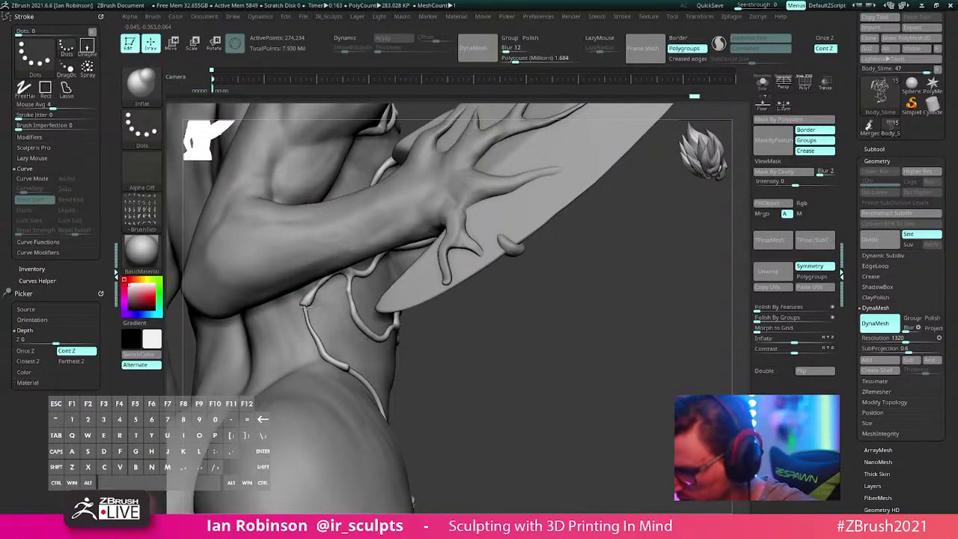
ctrl+drag(494, 387, 502, 417)
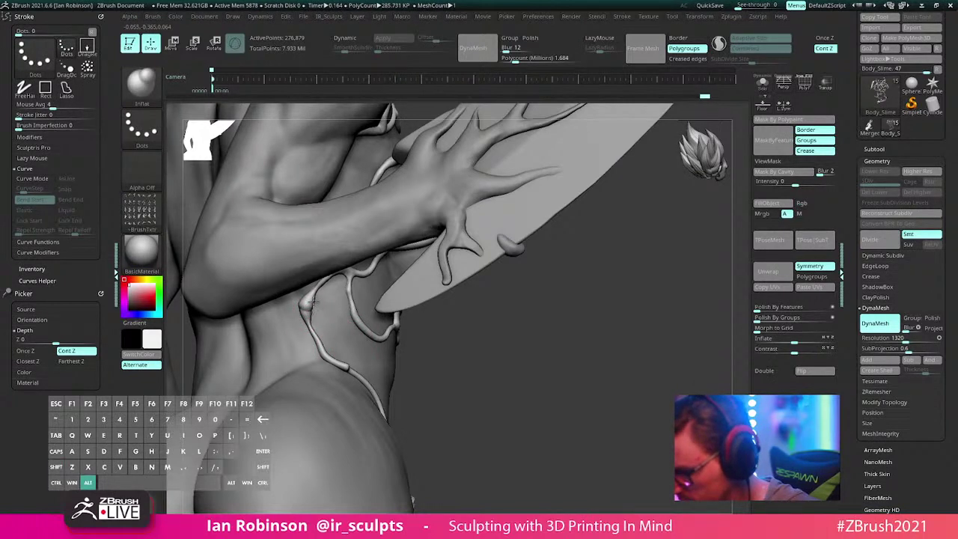
Step: Pull out the tip of the lowest strand on the left ribs with the SnakeHook brush and remesh the slime
mouse_move(458, 352)
mouse_down()
mouse_move(539, 392)
mouse_move(509, 372)
mouse_move(501, 285)
mouse_move(487, 299)
mouse_move(315, 329)
mouse_move(368, 343)
mouse_move(320, 329)
mouse_move(352, 334)
mouse_up()
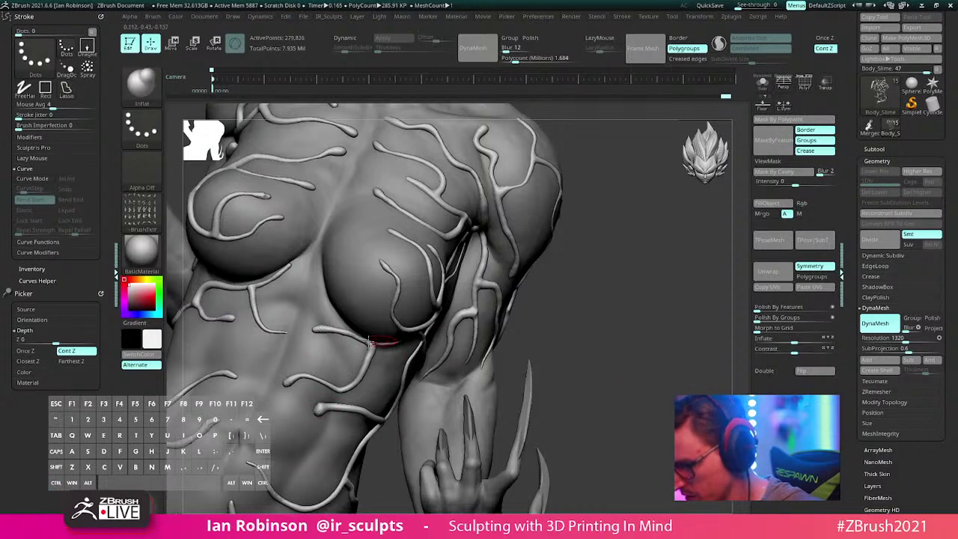
key(b)
key(s)
key(h)
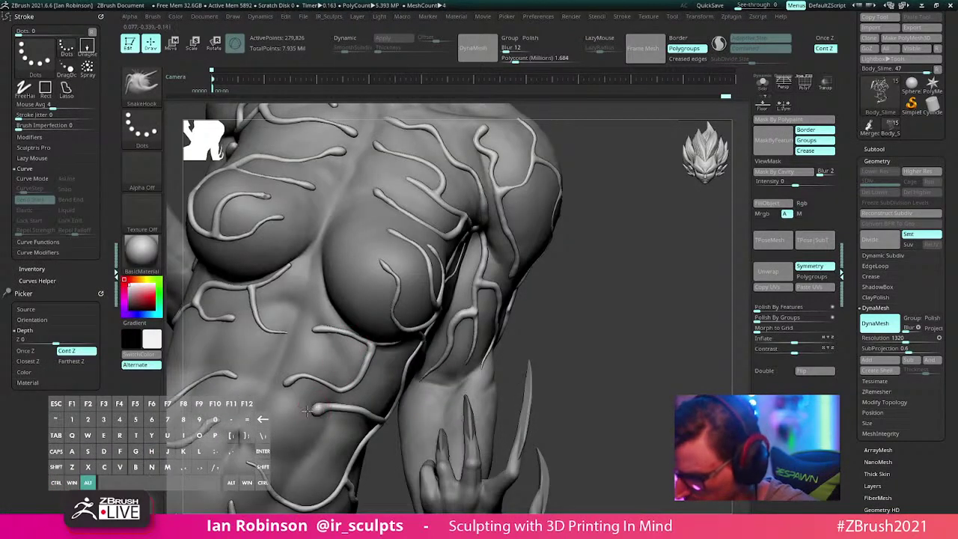
drag(584, 315, 610, 329)
mouse_move(611, 291)
ctrl+mouse_down()
mouse_move(617, 345)
mouse_move(613, 320)
ctrl+mouse_up()
mouse_move(614, 321)
mouse_down()
mouse_move(604, 311)
mouse_move(603, 349)
mouse_move(539, 338)
mouse_up()
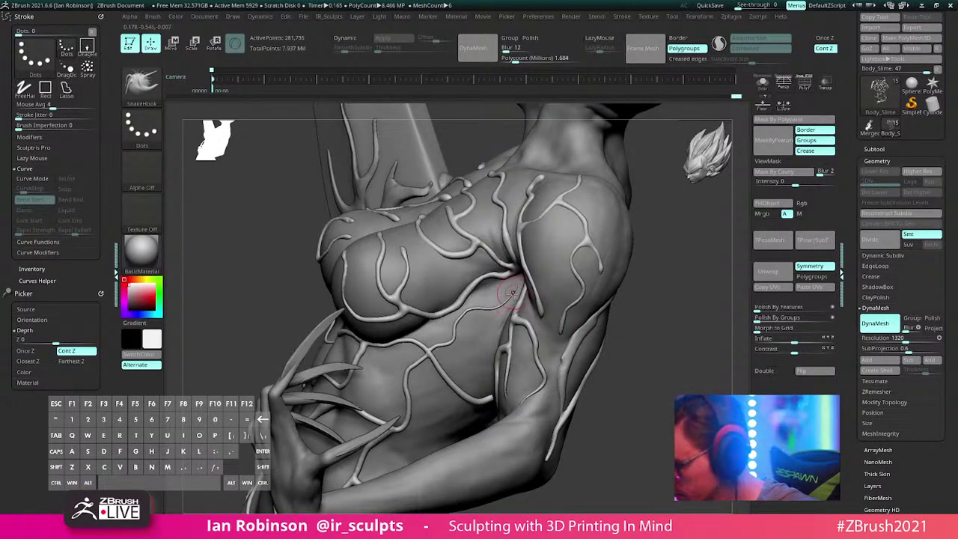
right_drag(512, 293, 529, 291)
ctrl+drag(506, 312, 508, 200)
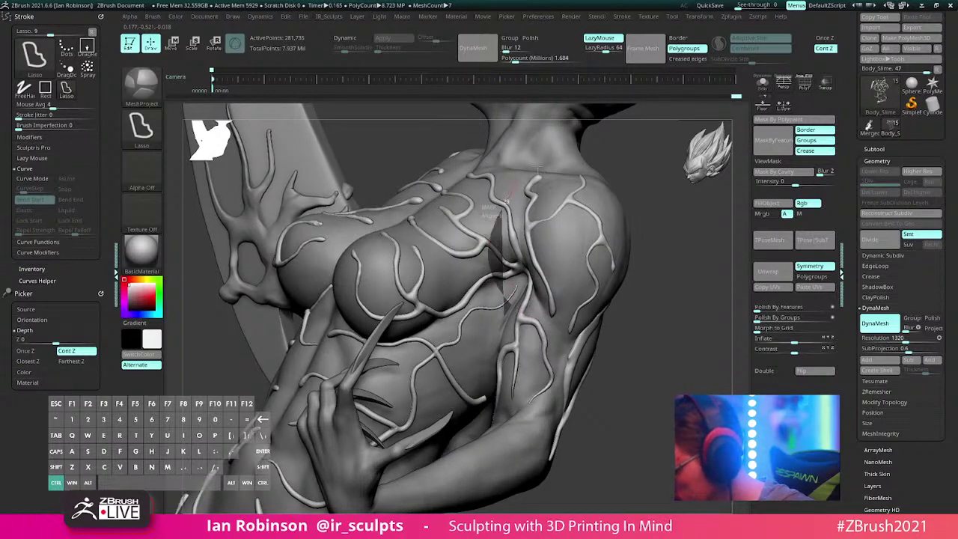
mouse_move(539, 171)
ctrl+mouse_down()
mouse_move(518, 452)
mouse_move(516, 359)
ctrl+mouse_up()
key(ctrl+z)
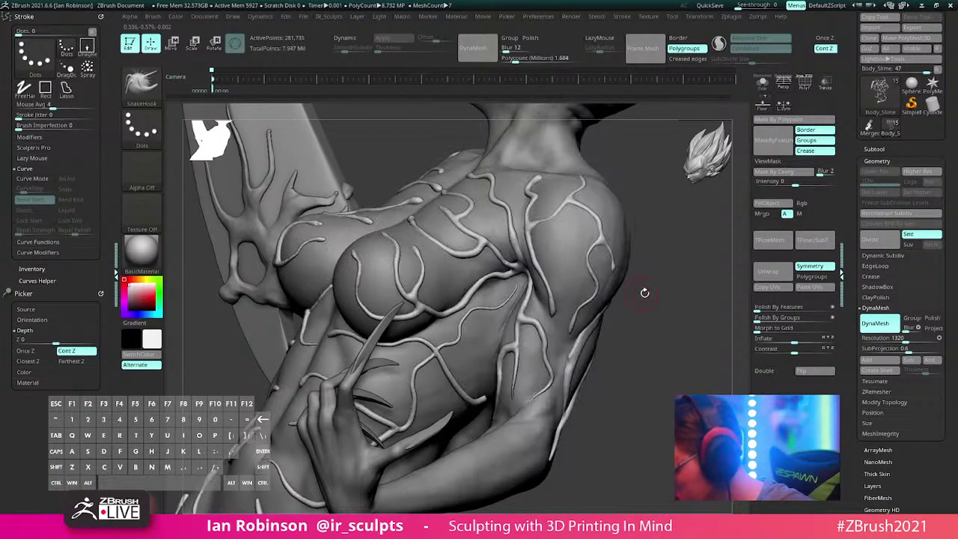
mouse_move(645, 292)
mouse_down()
mouse_move(613, 275)
mouse_move(487, 332)
mouse_up()
key(s)
key(ctrl)
mouse_move(452, 247)
ctrl+mouse_down()
mouse_move(574, 401)
mouse_move(485, 383)
mouse_move(512, 316)
ctrl+mouse_up()
key(ctrl+z)
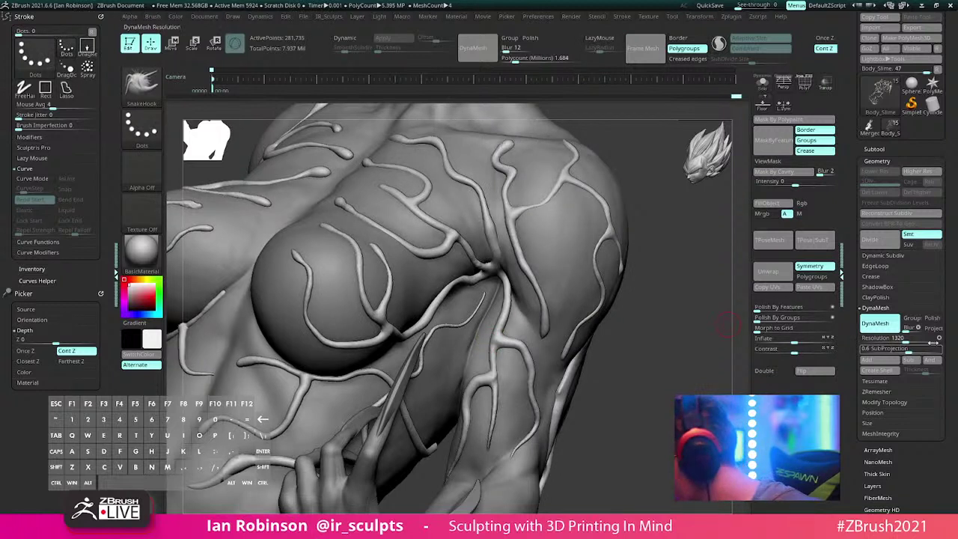
Step: Switch the masking brush to MaskLasso and mask the strands around the left armpit and shoulder
key(ctrl)
ctrl+click(153, 96)
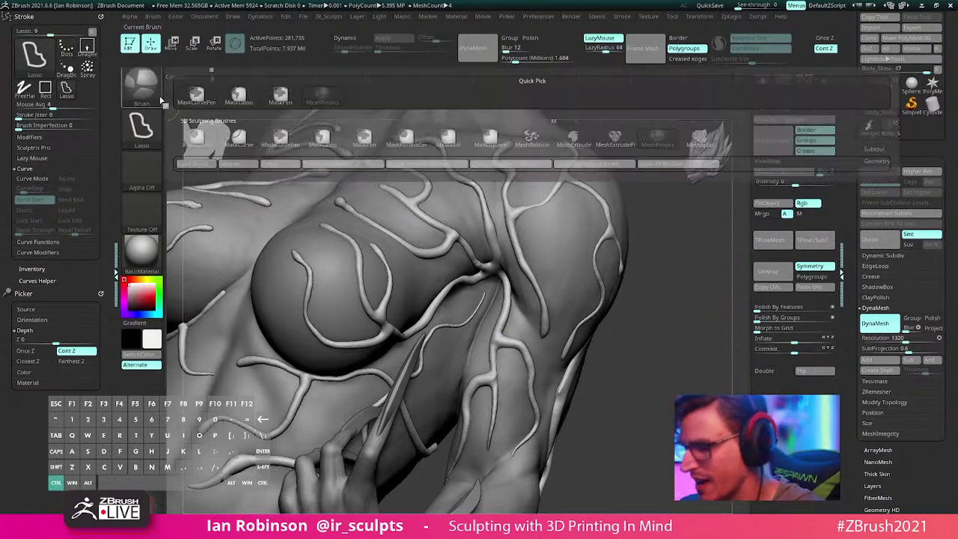
ctrl+click(256, 105)
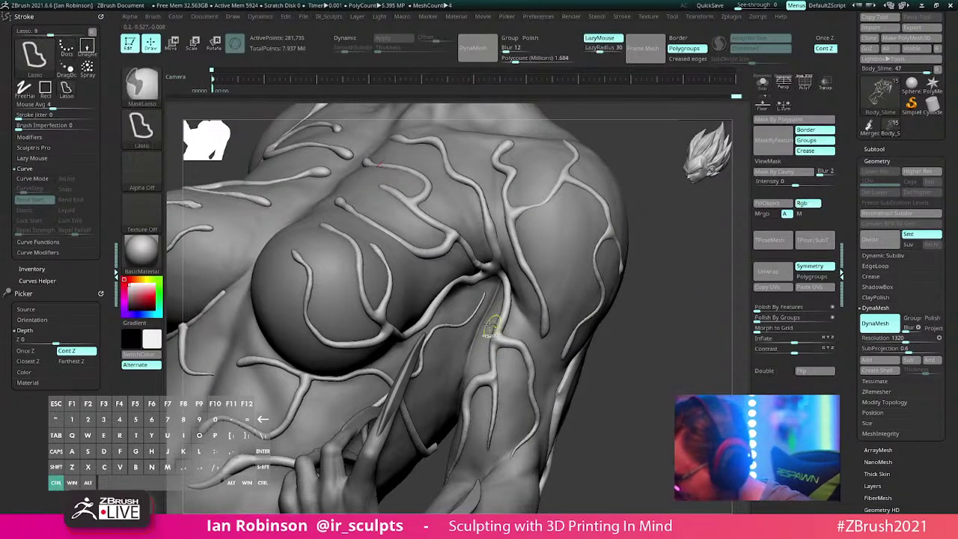
mouse_move(498, 286)
ctrl+mouse_down()
mouse_move(569, 165)
mouse_move(502, 354)
mouse_move(517, 300)
ctrl+mouse_up()
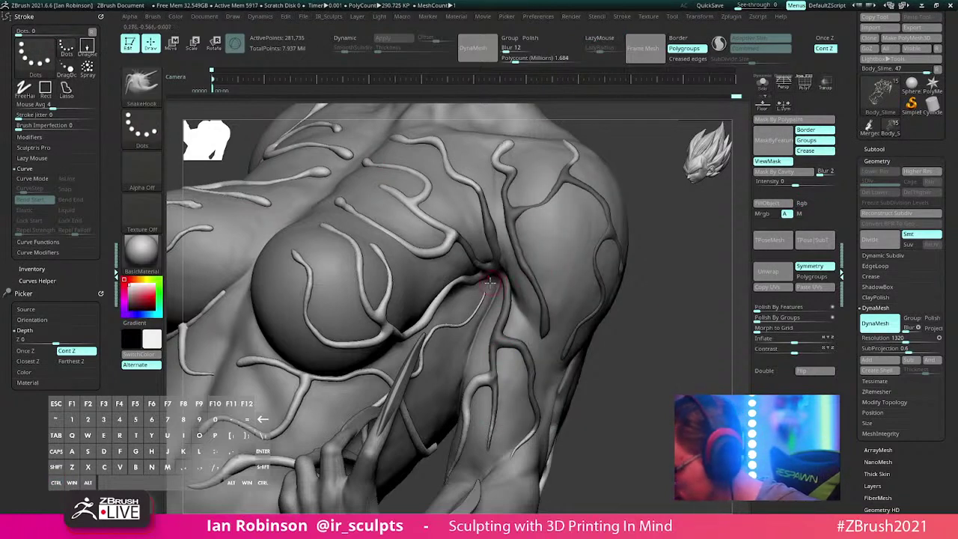
Step: Bring the left rib strand's tip toward the armpit with SnakeHook, thicken it with Inflat, then clear the mask and remesh
right_drag(494, 279, 487, 317)
drag(486, 295, 492, 283)
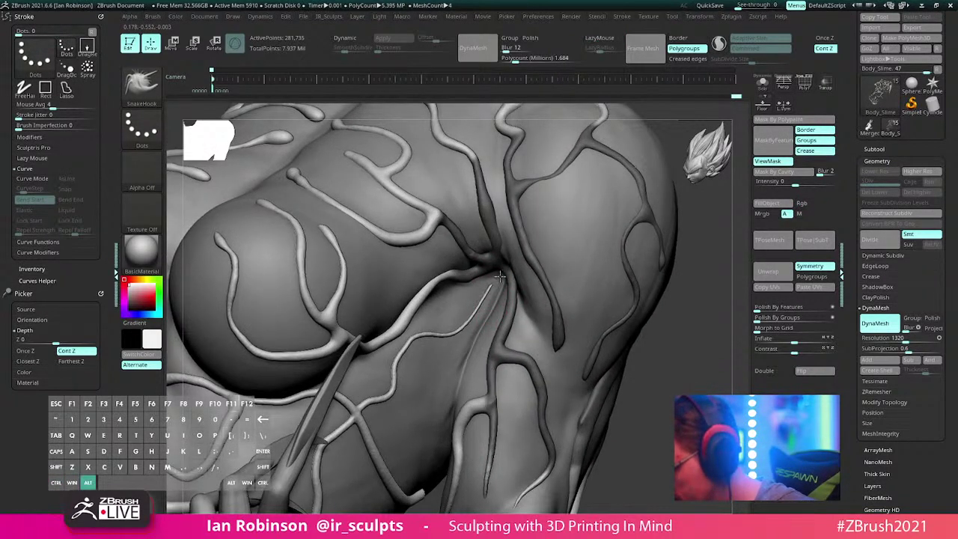
key(b)
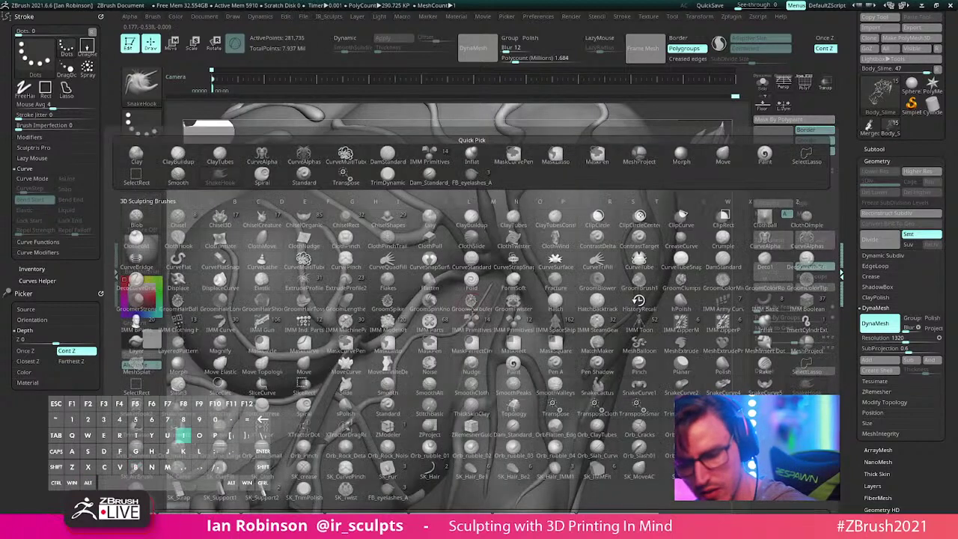
key(i)
key(n)
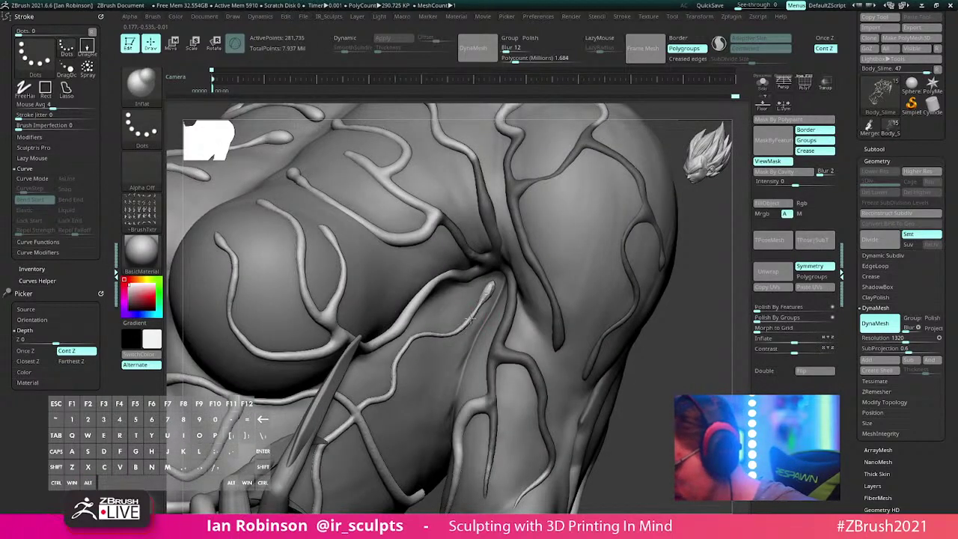
drag(490, 286, 470, 333)
ctrl+drag(663, 276, 724, 320)
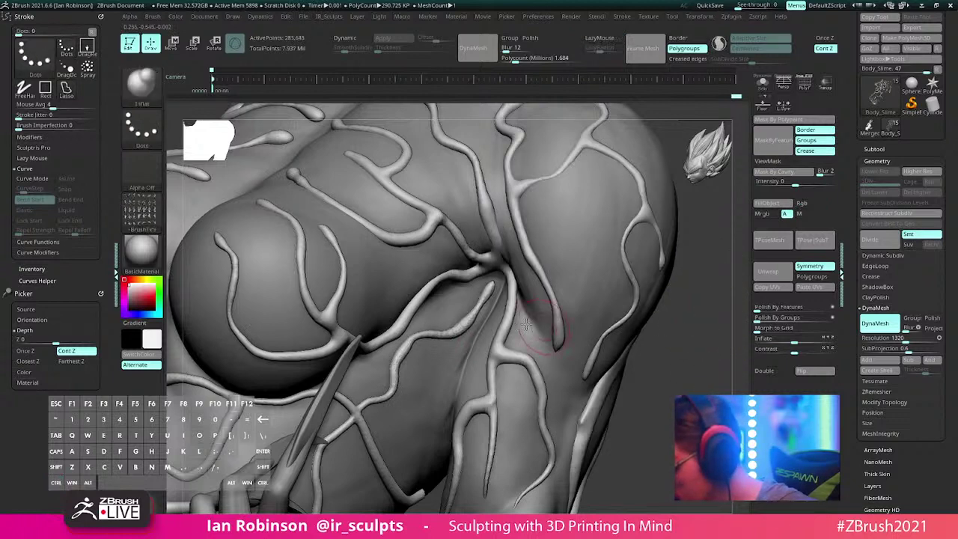
Step: Mask the left armpit strands again, join the rib strand to the armpit junction with SnakeHook, and remesh and smooth the connection
mouse_move(504, 280)
ctrl+mouse_down()
mouse_move(475, 196)
mouse_move(523, 298)
ctrl+mouse_up()
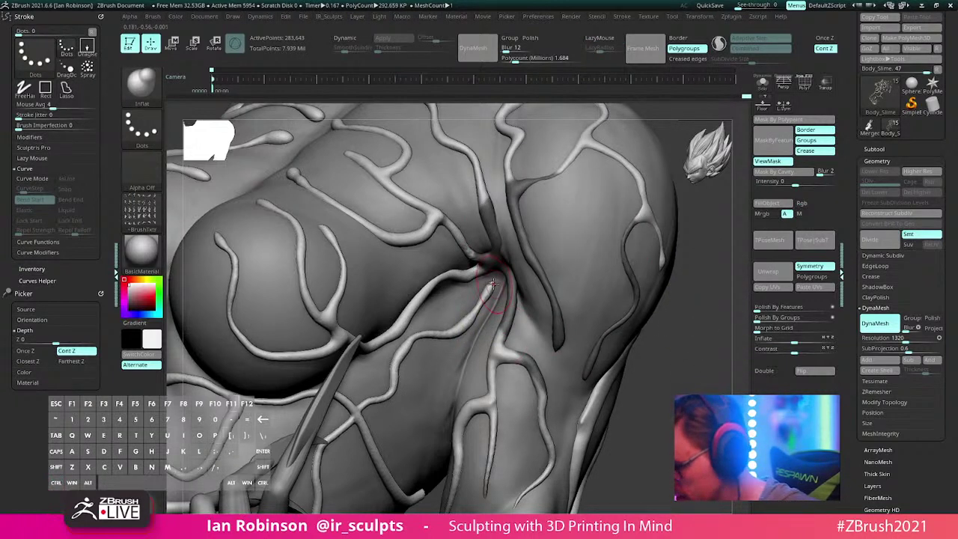
key(b)
key(s)
key(h)
mouse_move(500, 281)
right_down()
mouse_move(491, 278)
mouse_move(562, 253)
right_up()
key(ctrl+z)
mouse_move(665, 295)
right_down()
mouse_move(657, 330)
mouse_move(662, 264)
right_up()
key(ctrl)
shift+drag(444, 308, 441, 298)
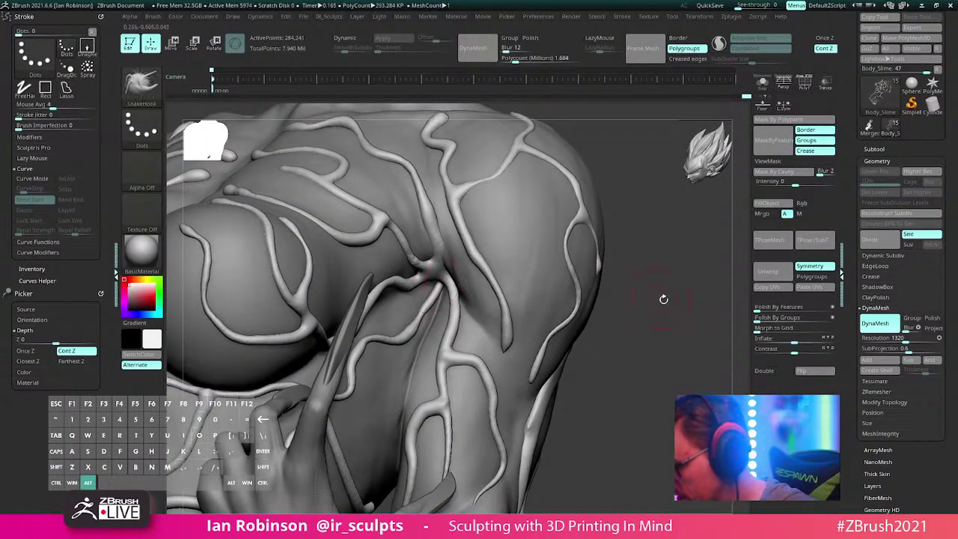
Step: Thicken the tips of the branching strand beneath the right breast with the Inflat brush
mouse_move(663, 298)
alt+right_down()
mouse_move(640, 294)
mouse_move(628, 278)
mouse_move(641, 267)
alt+right_up()
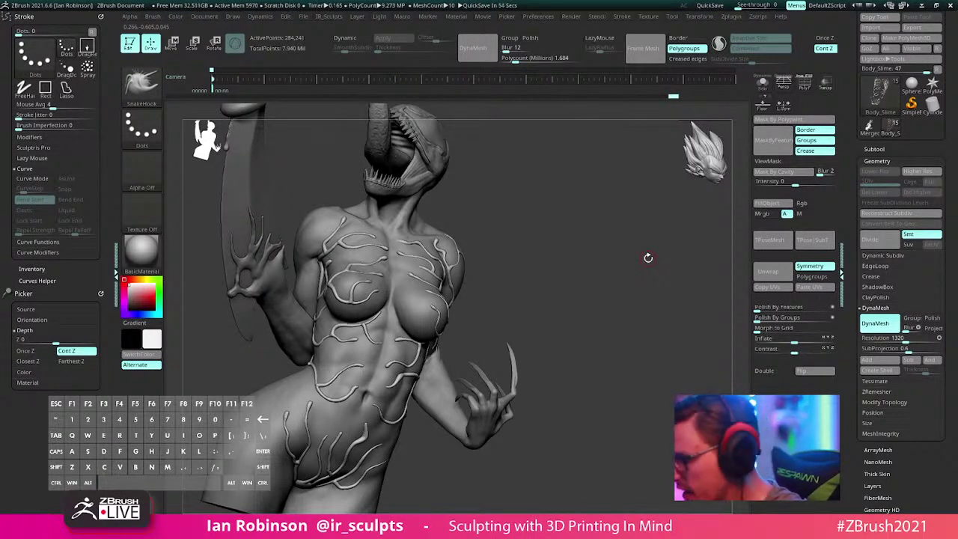
mouse_move(577, 240)
right_down()
mouse_move(586, 216)
mouse_move(589, 274)
mouse_move(603, 252)
mouse_move(608, 300)
right_up()
right_drag(438, 331, 390, 355)
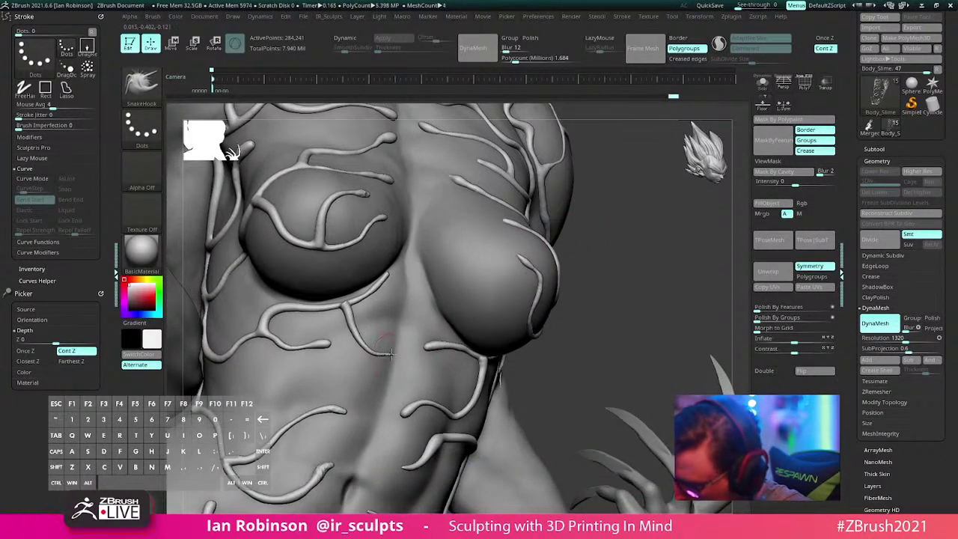
key(b)
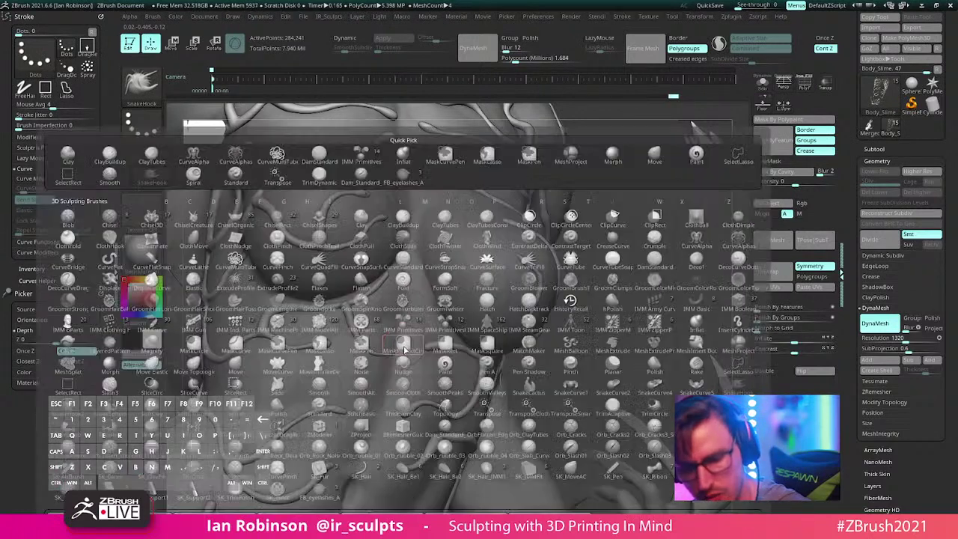
key(i)
key(n)
drag(389, 354, 387, 350)
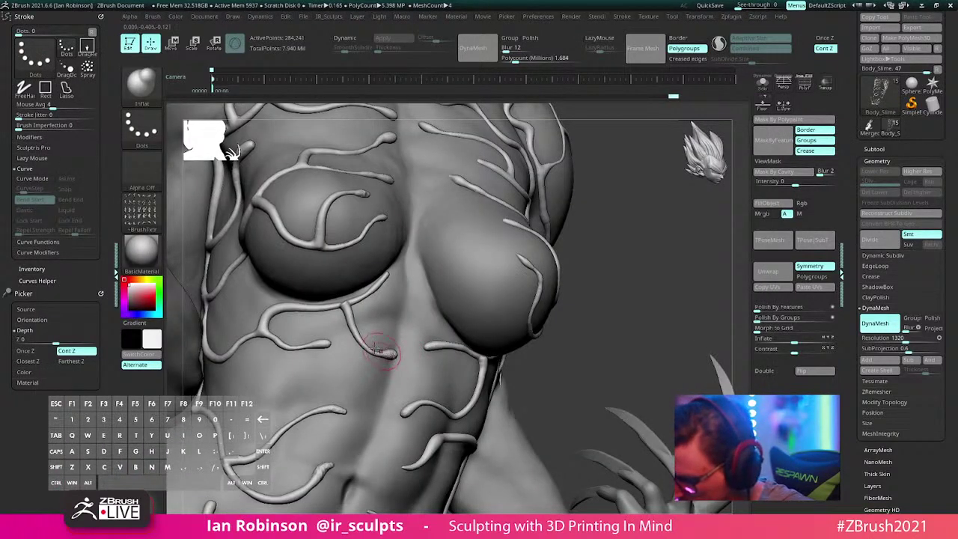
drag(357, 292, 384, 277)
key(b)
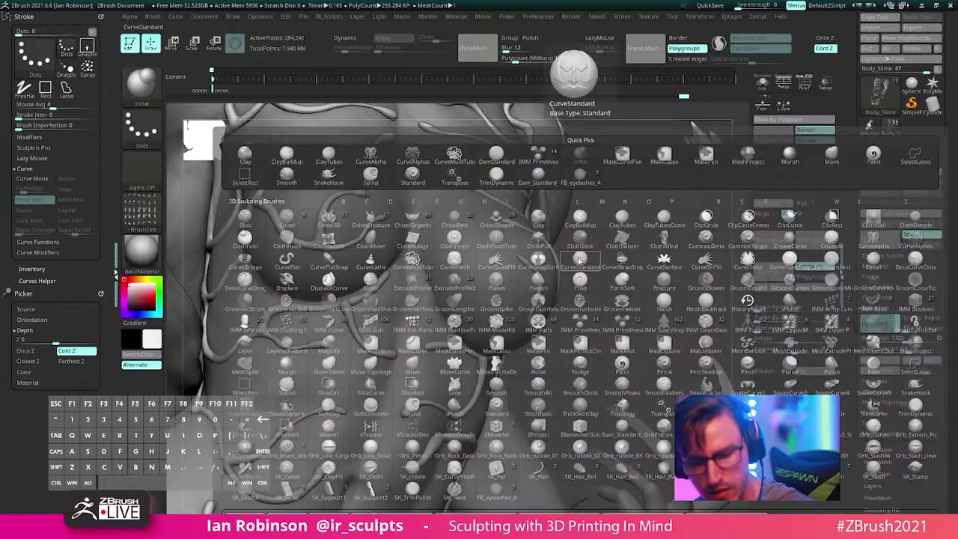
key(i)
key(n)
key(b)
key(i)
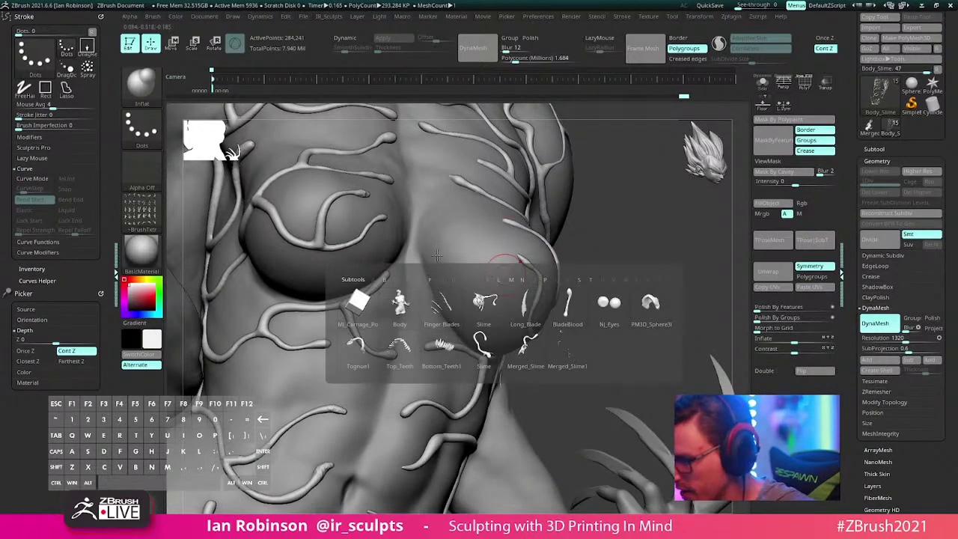
key(n)
Step: Extend the upper tip of the strand beneath the right breast into the cleavage with the SnakeHook brush
drag(581, 229, 534, 225)
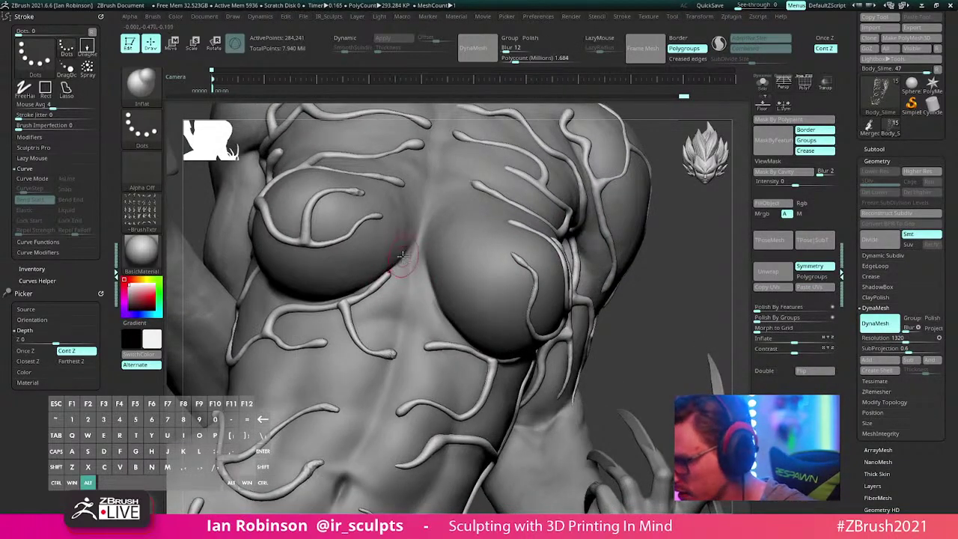
key(b)
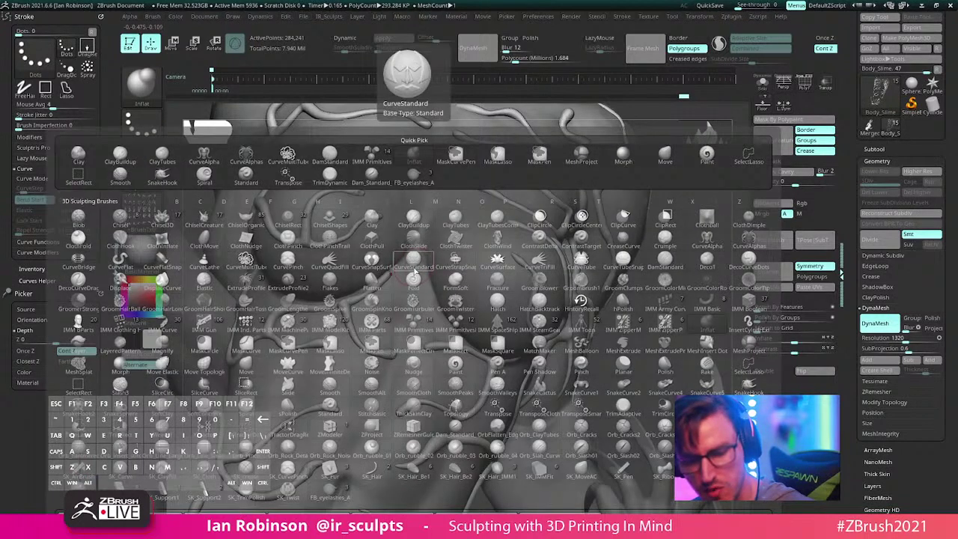
key(s)
key(h)
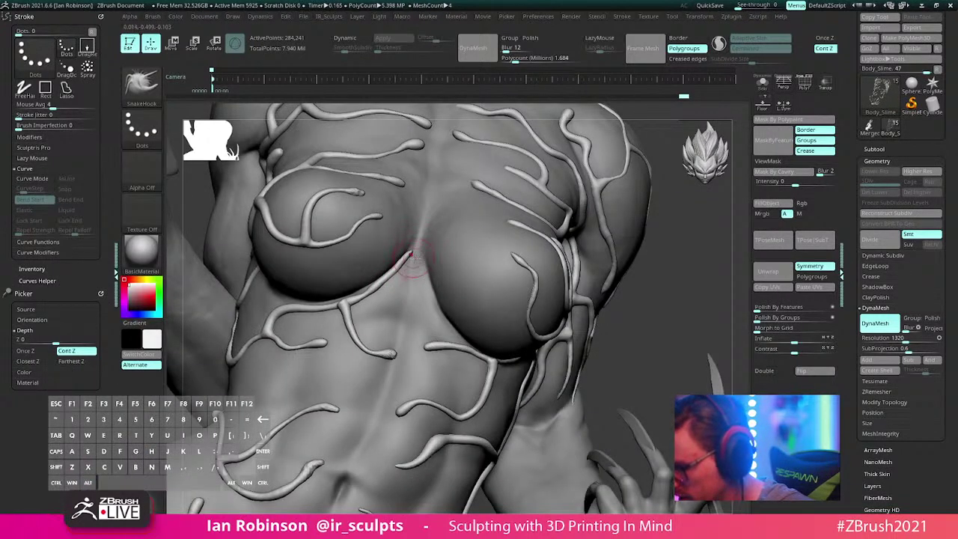
Step: Reshape the cleavage end of the branching strand beneath the right breast with a resized SnakeHook brush so it hugs the body
right_drag(411, 254, 390, 291)
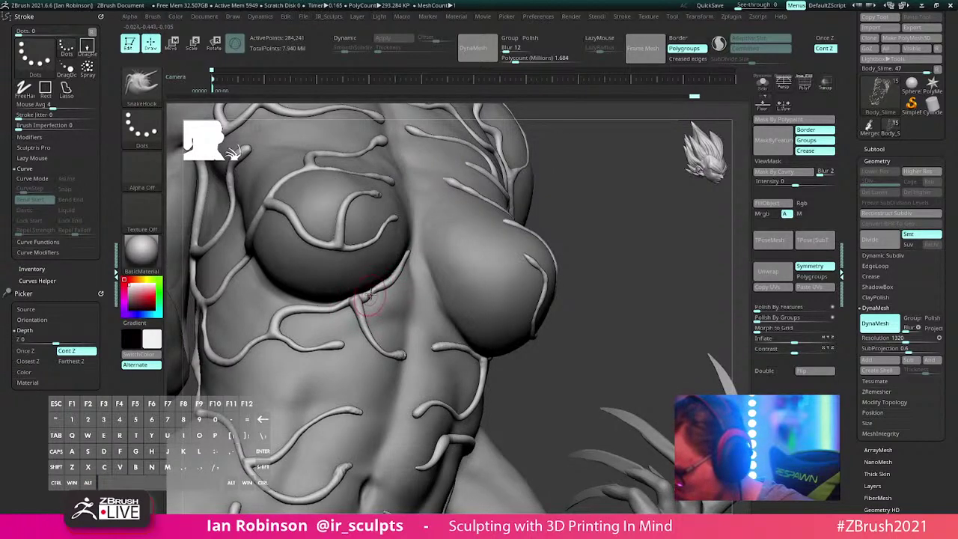
right_drag(375, 295, 352, 306)
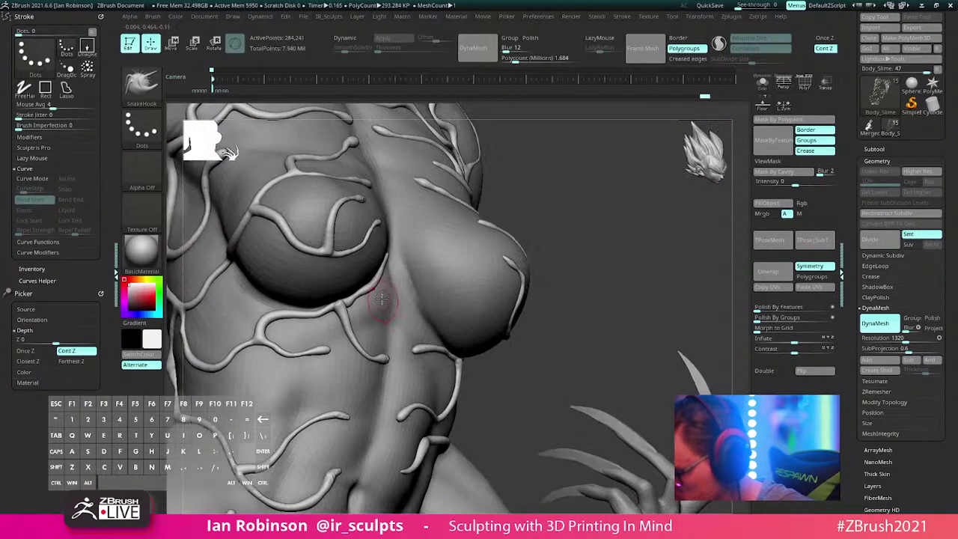
key(s)
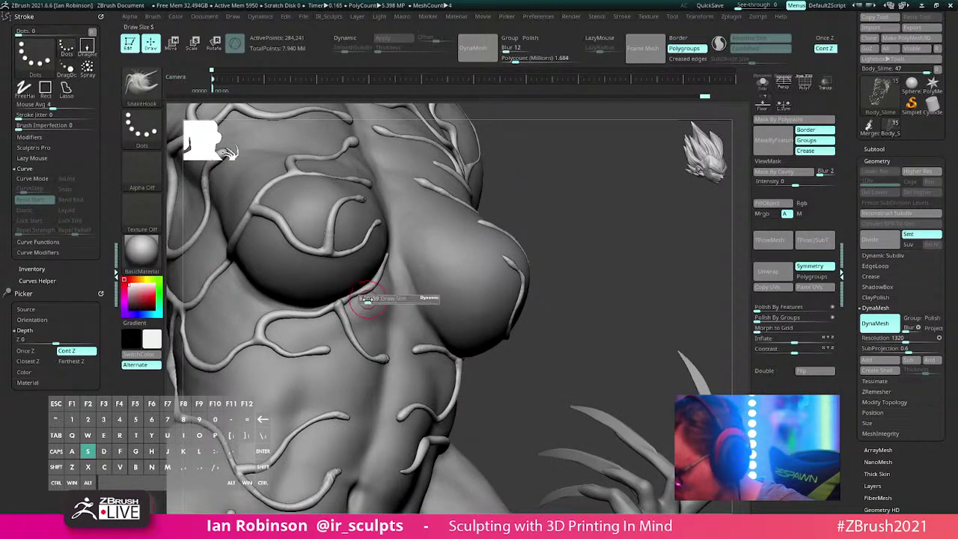
drag(367, 299, 364, 301)
alt+right_drag(364, 302, 381, 362)
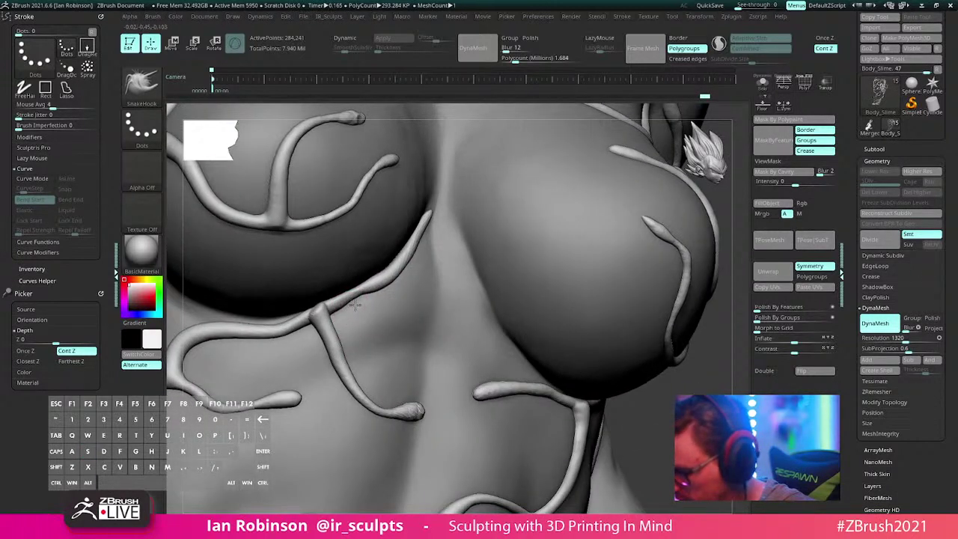
right_drag(384, 315, 373, 315)
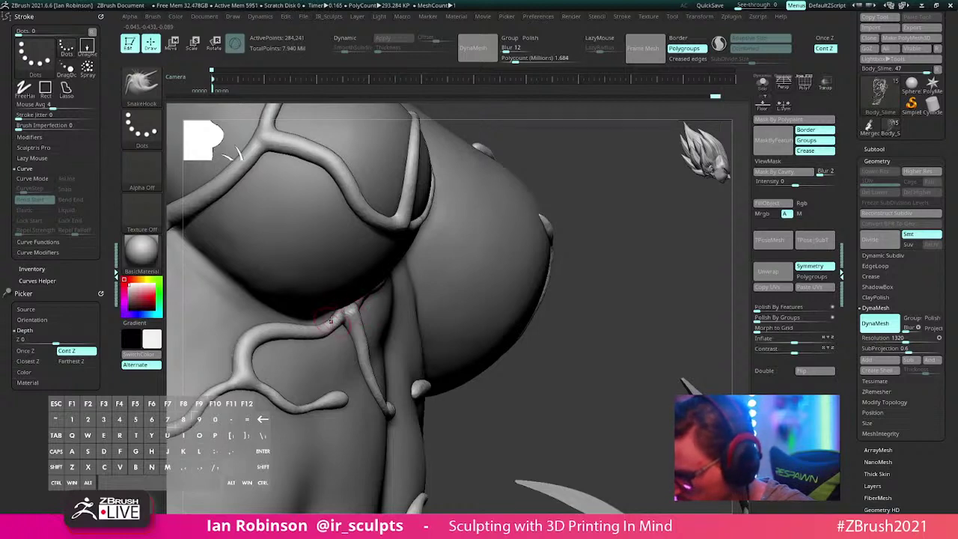
Step: Build up the strand junction beneath the right breast with the ClayBuildup brush and remesh the slime
mouse_move(324, 318)
right_down()
mouse_move(267, 319)
mouse_move(327, 337)
mouse_move(384, 282)
mouse_move(378, 288)
mouse_move(398, 335)
mouse_move(440, 293)
right_up()
key(b)
key(c)
key(b)
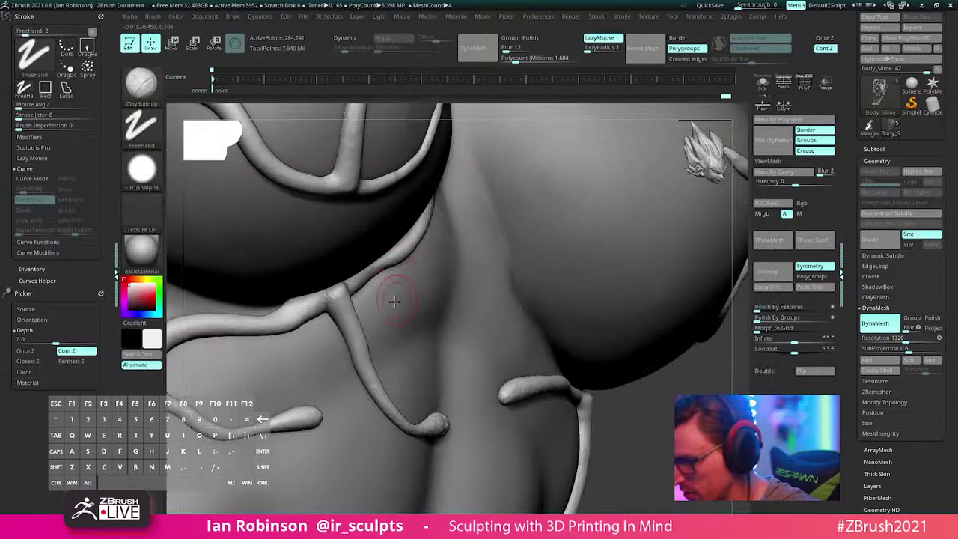
mouse_move(336, 303)
right_down()
mouse_move(346, 293)
mouse_move(338, 221)
mouse_move(322, 230)
right_up()
shift+right_drag(599, 250, 535, 254)
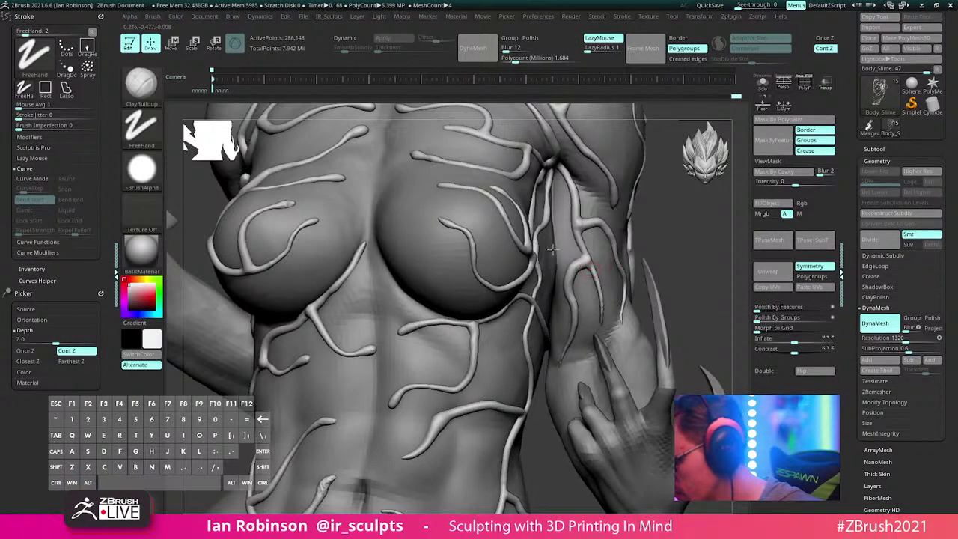
alt+right_drag(503, 315, 494, 276)
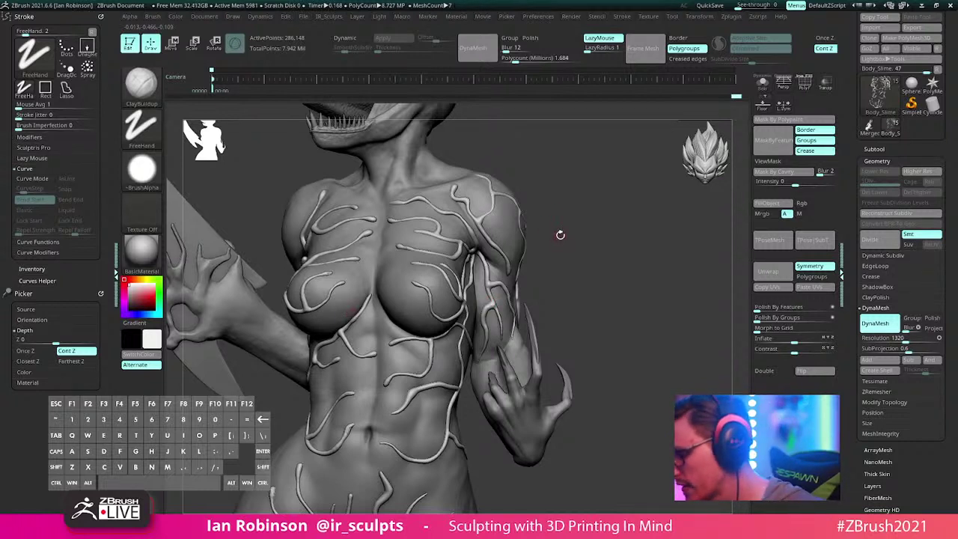
Step: Try inserting a sphere over the left shoulder strands of the Body_Slime subtool with the IMM Primitives brush
alt+drag(562, 237, 556, 324)
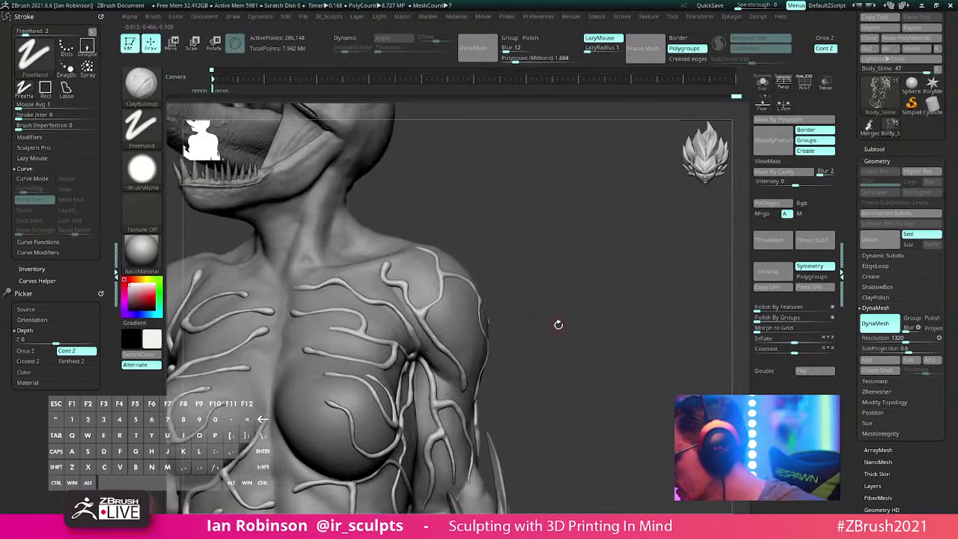
alt+click(464, 317)
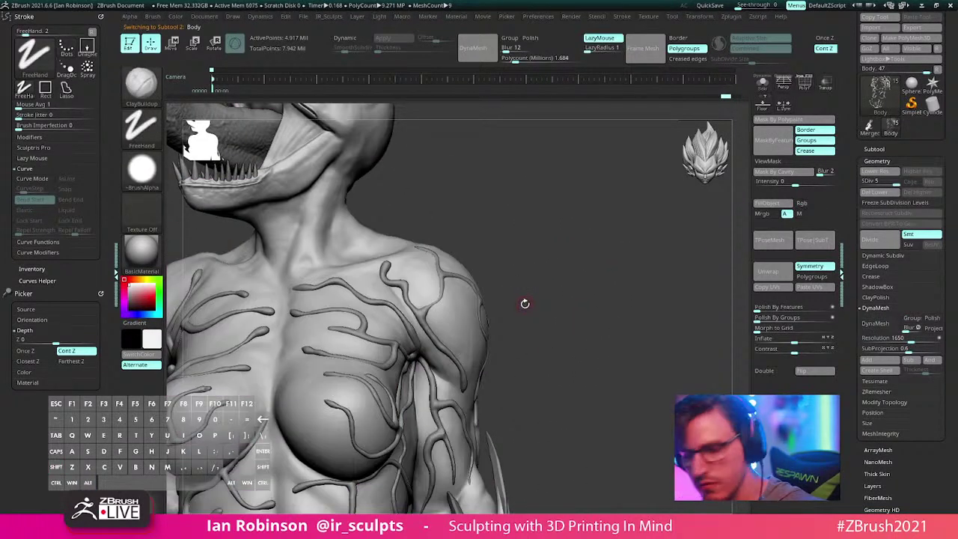
key(b)
key(i)
key(n)
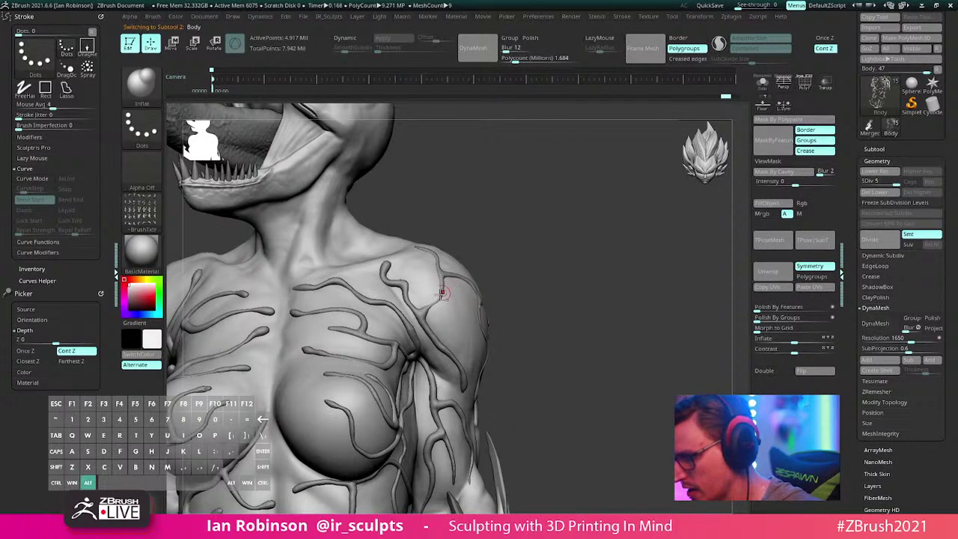
alt+click(476, 303)
key(b)
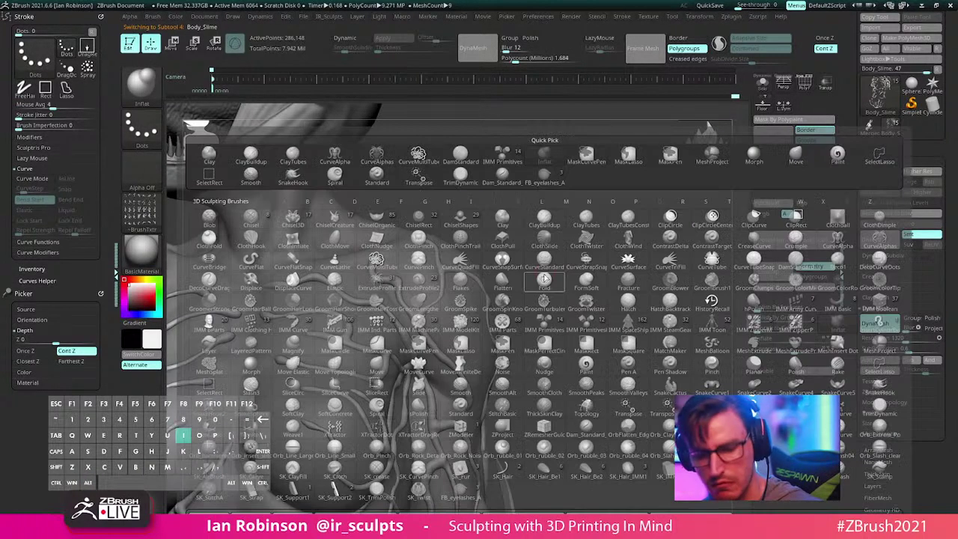
key(i)
key(p)
drag(412, 326, 438, 360)
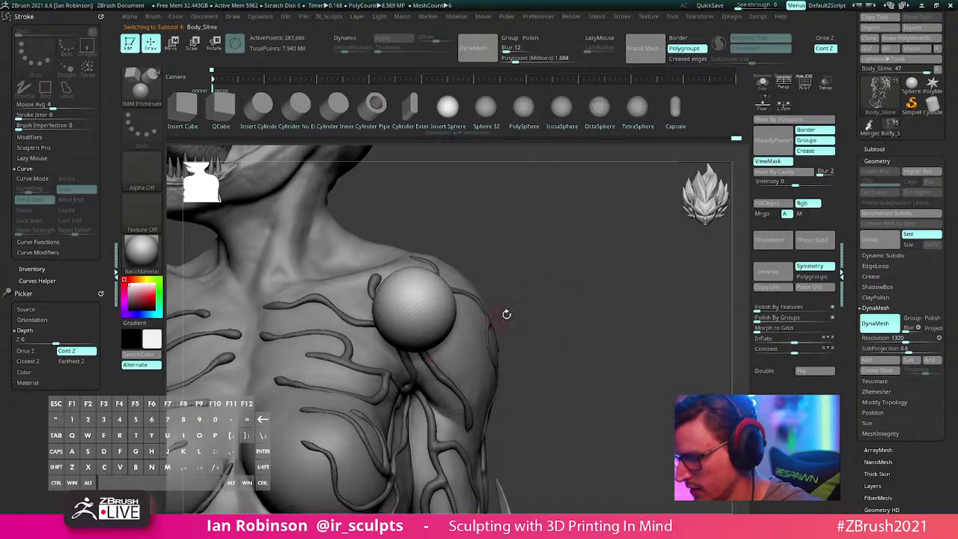
mouse_move(569, 314)
ctrl+mouse_down()
mouse_move(591, 317)
mouse_move(514, 321)
mouse_move(588, 299)
mouse_move(578, 293)
ctrl+mouse_up()
Step: Display the polygroups and split the slime mesh into separate groups with Auto Groups
key(shift+f)
key(w)
key(q)
key(2)
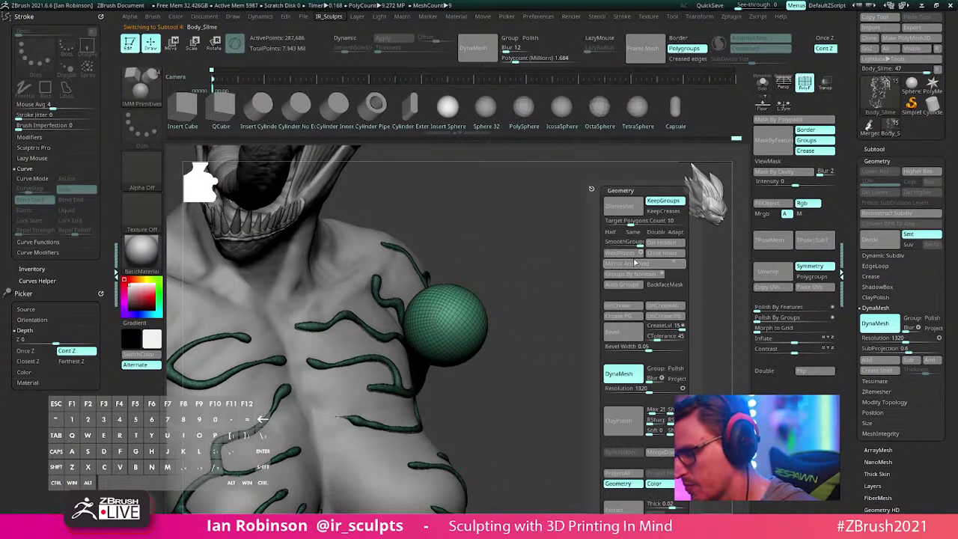
click(880, 159)
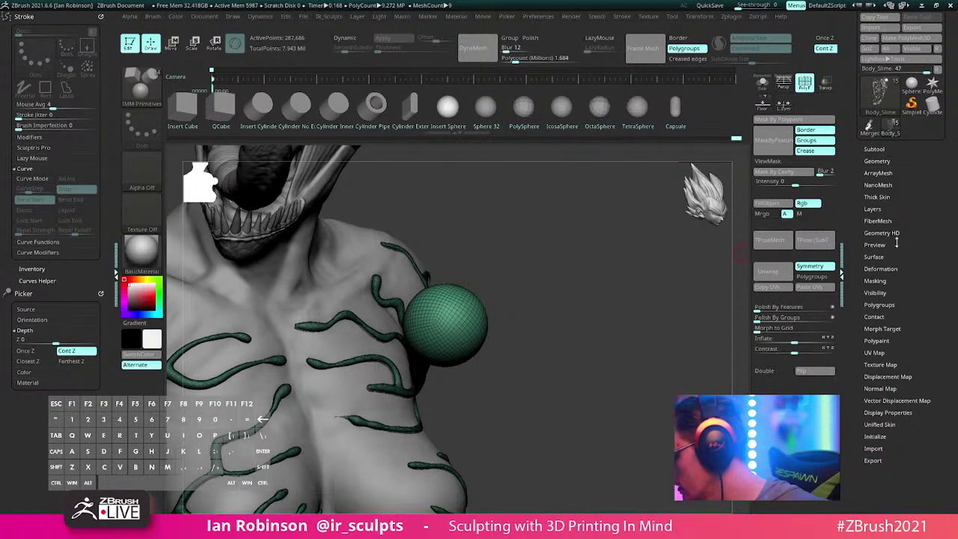
click(881, 305)
click(889, 314)
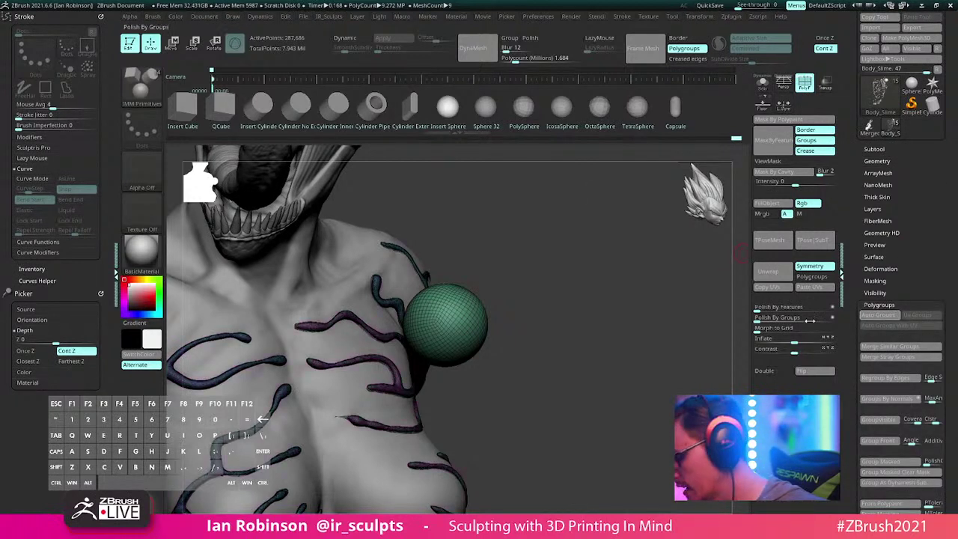
Step: Isolate and hide individual polygroups to check which chest, shoulder and arm strands are connected, then hide the inserted sphere
key(ctrl+shift)
ctrl+shift+click(381, 334)
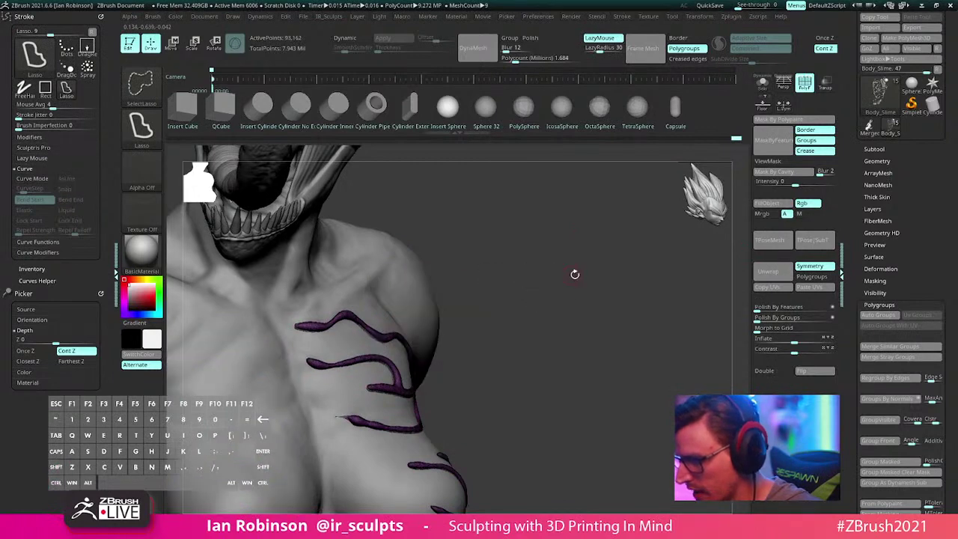
mouse_move(575, 274)
mouse_down()
mouse_move(584, 232)
mouse_move(569, 262)
mouse_move(576, 247)
mouse_move(561, 251)
mouse_up()
key(ctrl+z)
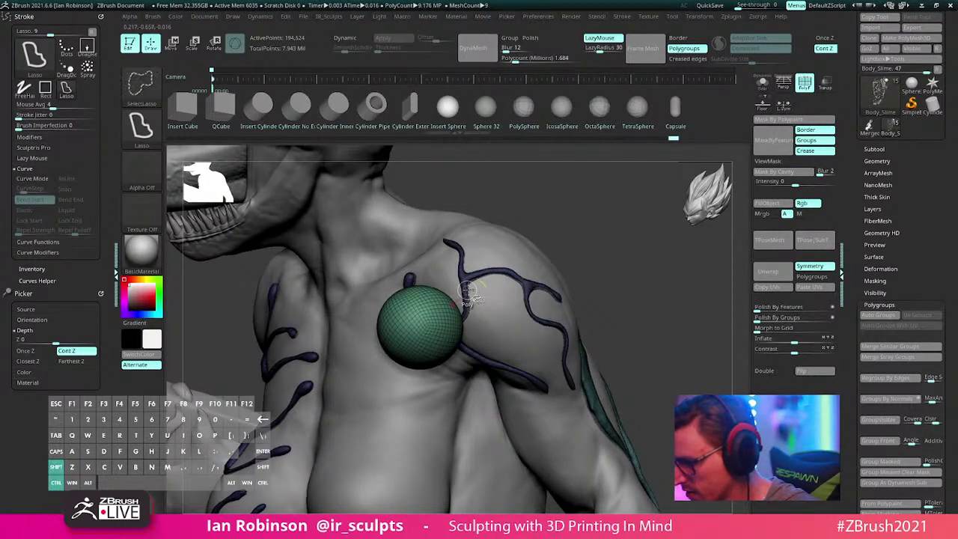
key(ctrl+z)
ctrl+shift+click(558, 232)
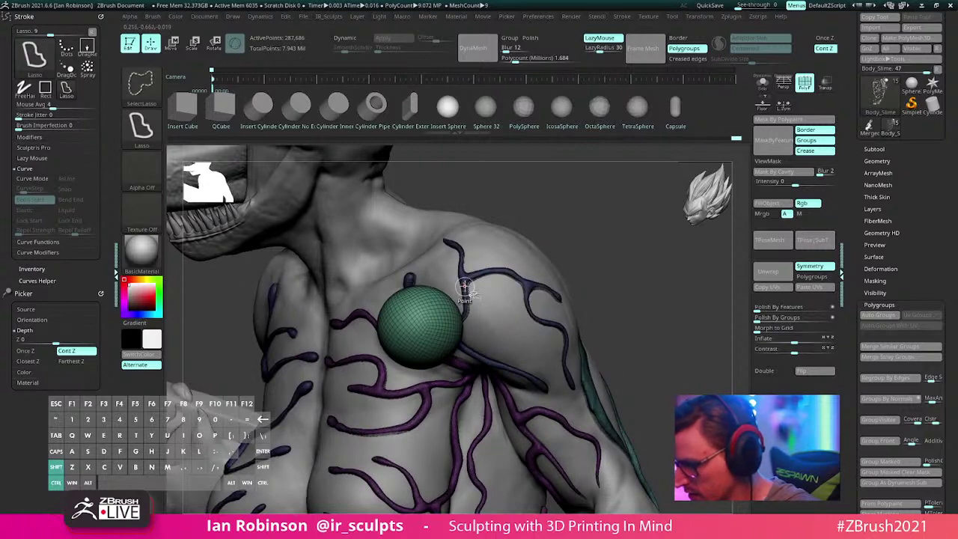
key(ctrl+z)
key(ctrl+shift+z)
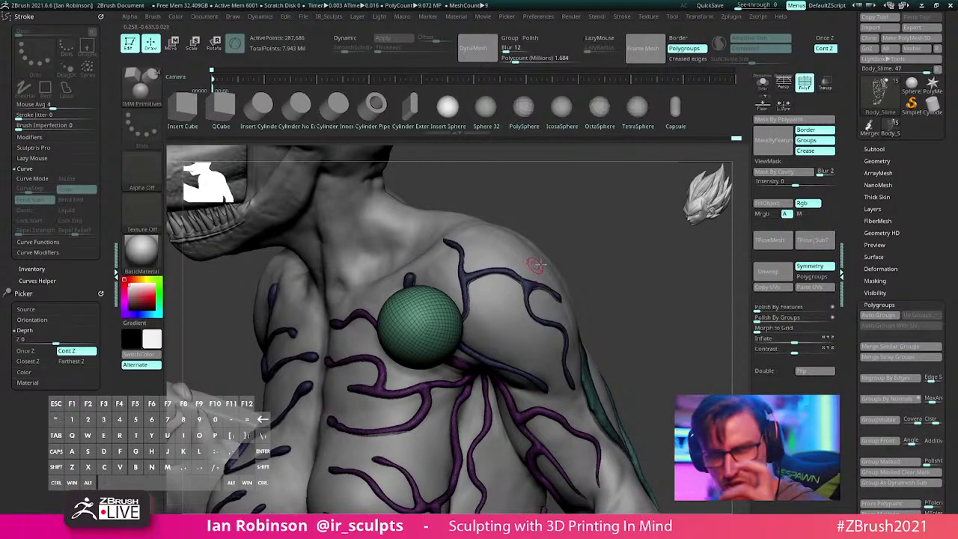
right_drag(535, 265, 574, 239)
ctrl+shift+click(529, 300)
mouse_move(587, 255)
ctrl+shift+mouse_down()
mouse_move(622, 357)
mouse_move(611, 329)
ctrl+shift+mouse_up()
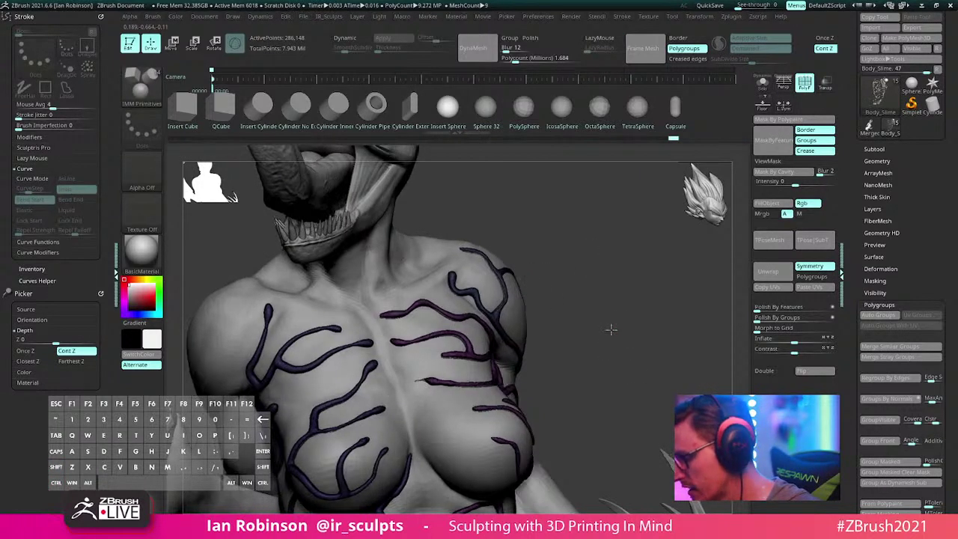
right_drag(611, 330, 608, 292)
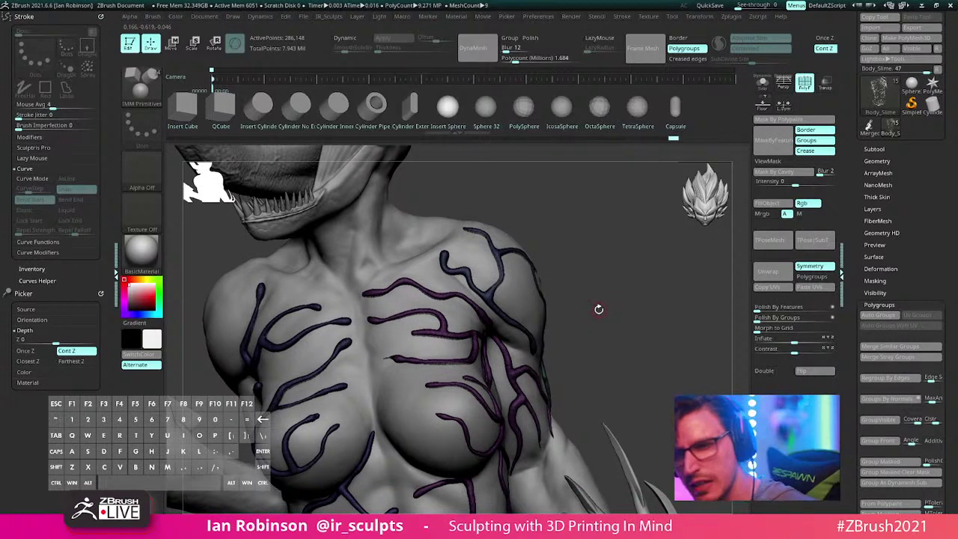
Step: Undo the strand polygrouping and the sphere insertion, and turn off the polygroup display
key(ctrl+z)
key(ctrl+z)
key(ctrl+z)
key(ctrl+z)
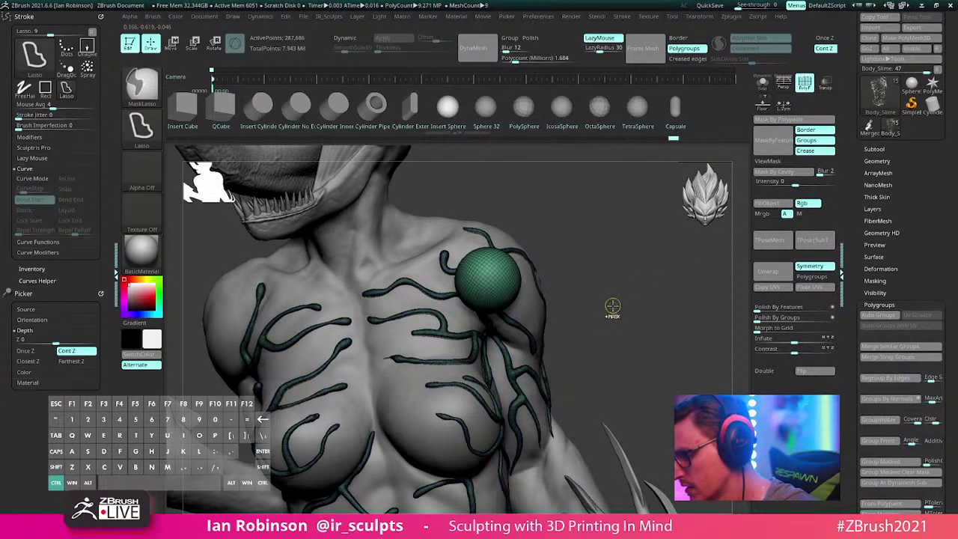
right_drag(620, 301, 612, 264)
key(ctrl+w)
key(shift+f)
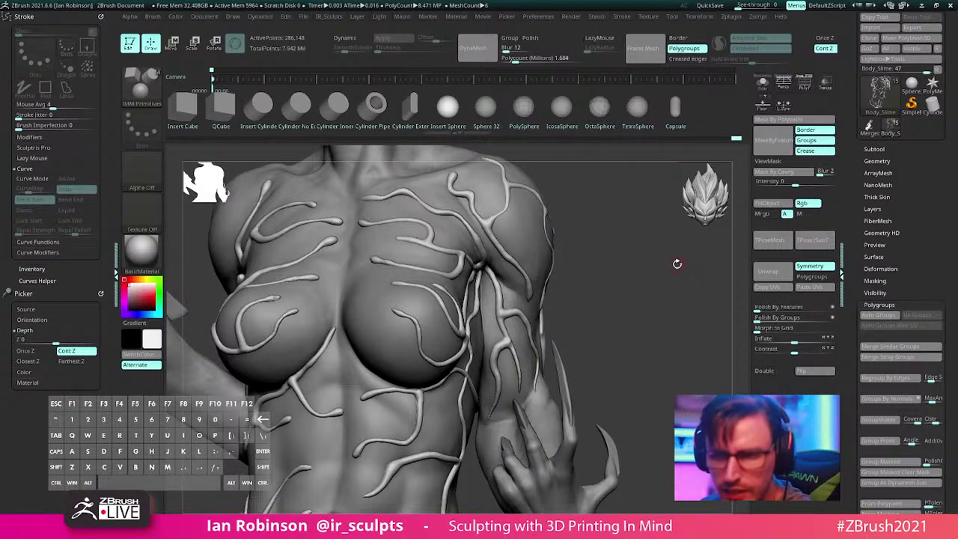
Step: Thicken the tips of the branching strands on the outer left shoulder with the Inflat brush
right_drag(676, 263, 481, 311)
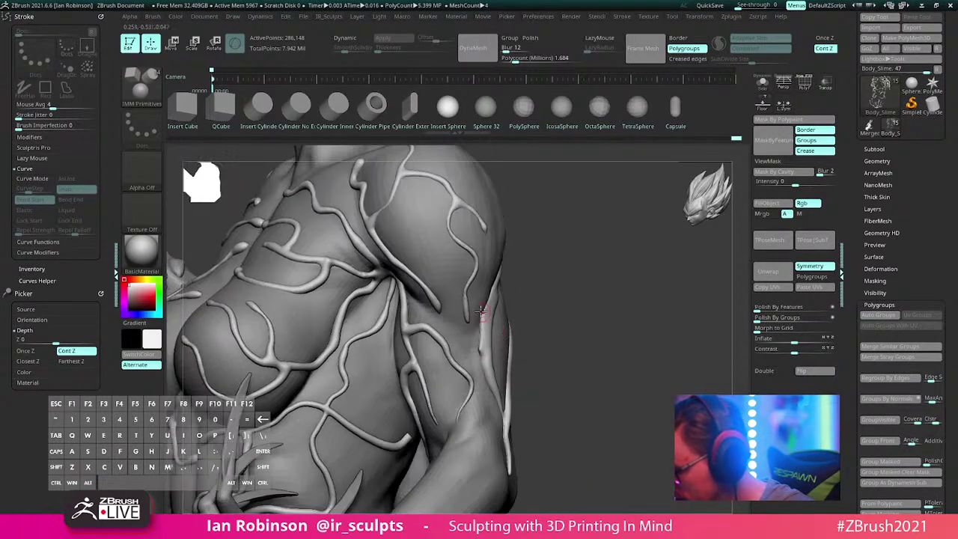
key(i)
key(n)
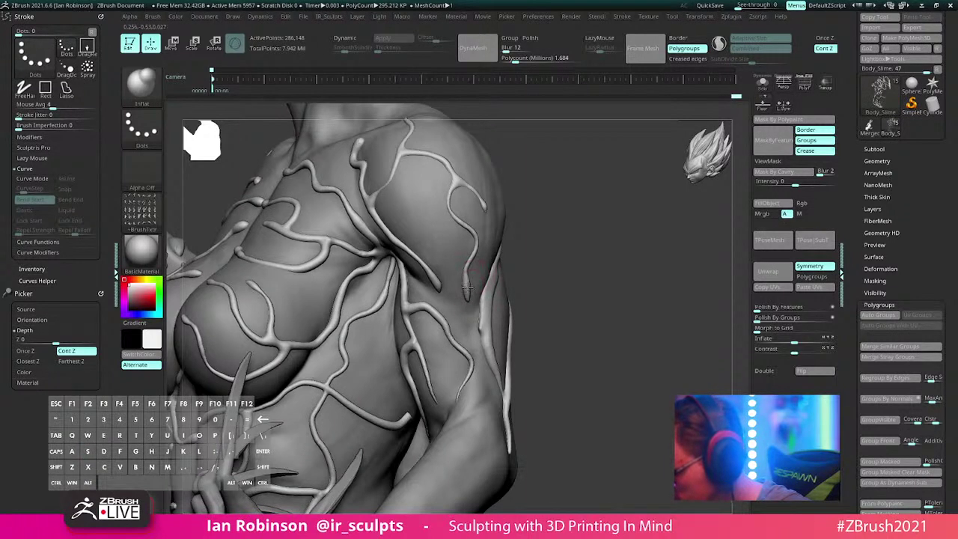
mouse_move(456, 183)
right_down()
mouse_move(408, 179)
mouse_move(485, 363)
mouse_move(417, 217)
right_up()
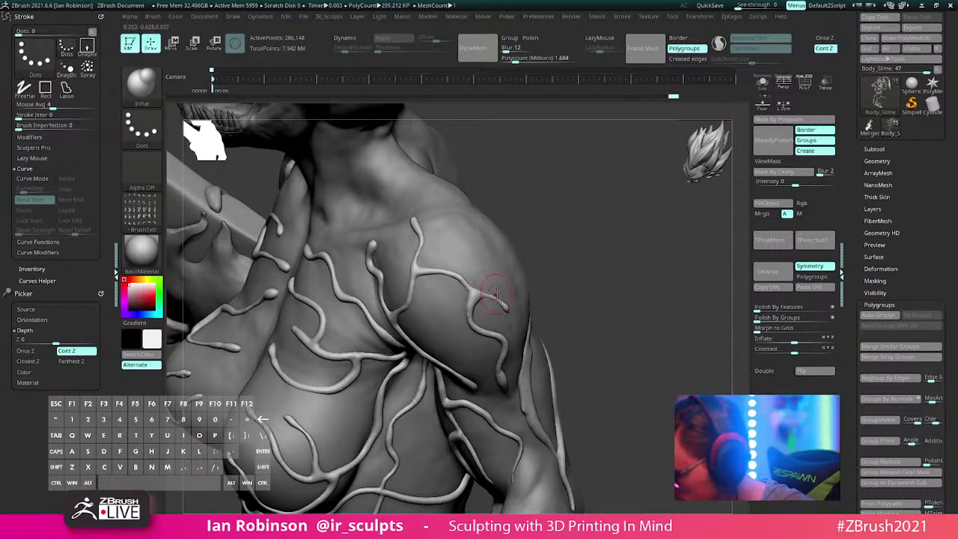
right_drag(443, 273, 502, 318)
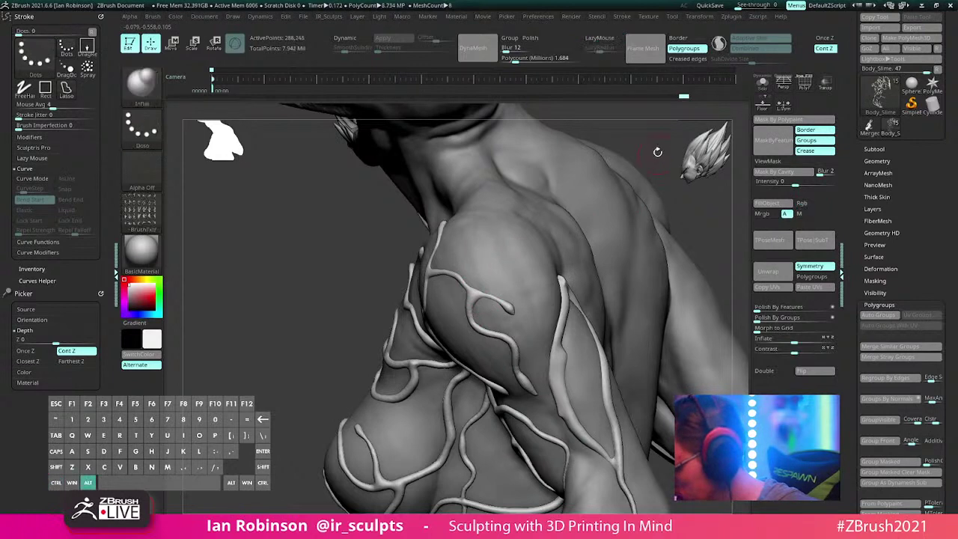
Step: Even out the lumpy strand on the back of the left upper arm with the TrimDynamic and ClayBuildup brushes
mouse_move(654, 153)
right_down()
mouse_move(599, 172)
mouse_move(503, 352)
mouse_move(502, 392)
right_up()
key(b)
key(t)
key(d)
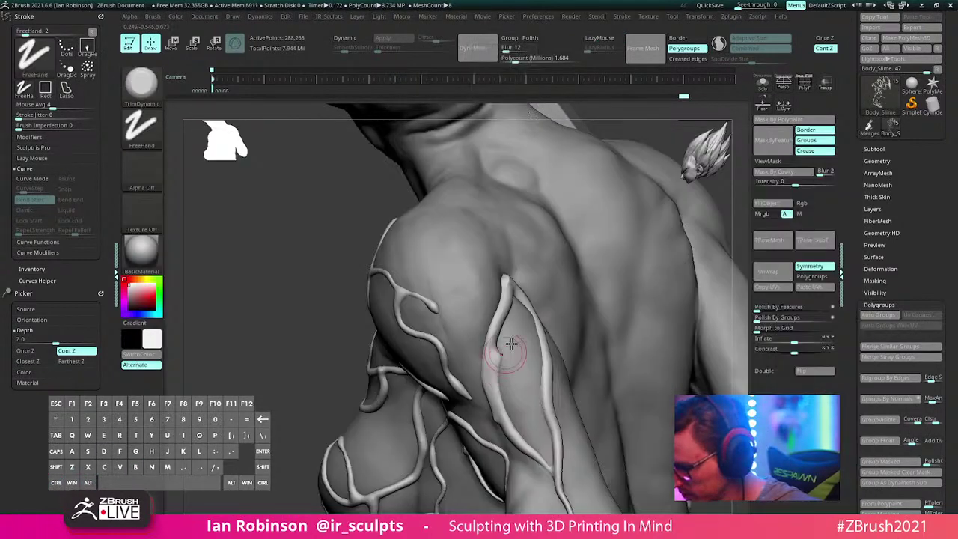
key(b)
key(c)
key(b)
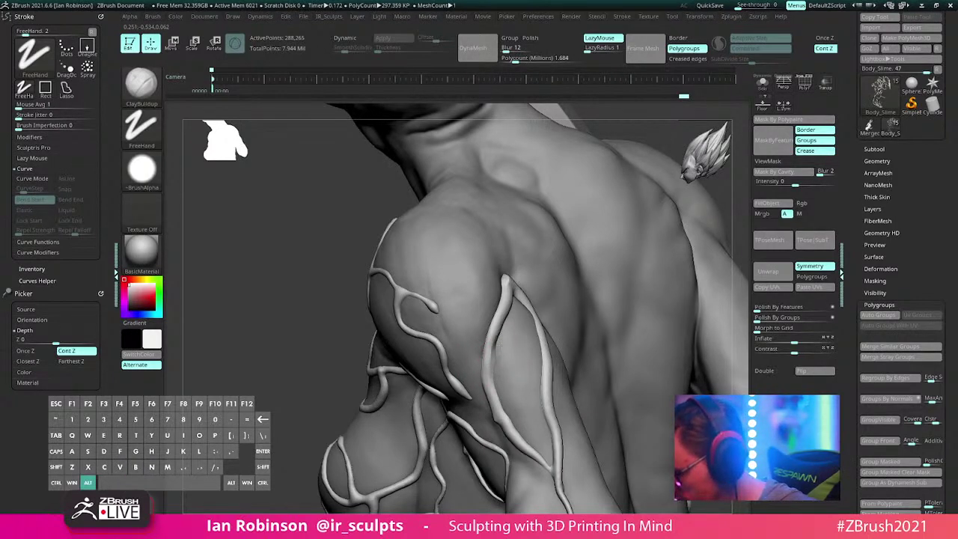
Step: Thicken the junction where the two strands meet on the back of the left upper arm with the Inflat brush
mouse_move(509, 277)
right_down()
mouse_move(510, 303)
mouse_move(483, 303)
right_up()
key(b)
key(i)
key(n)
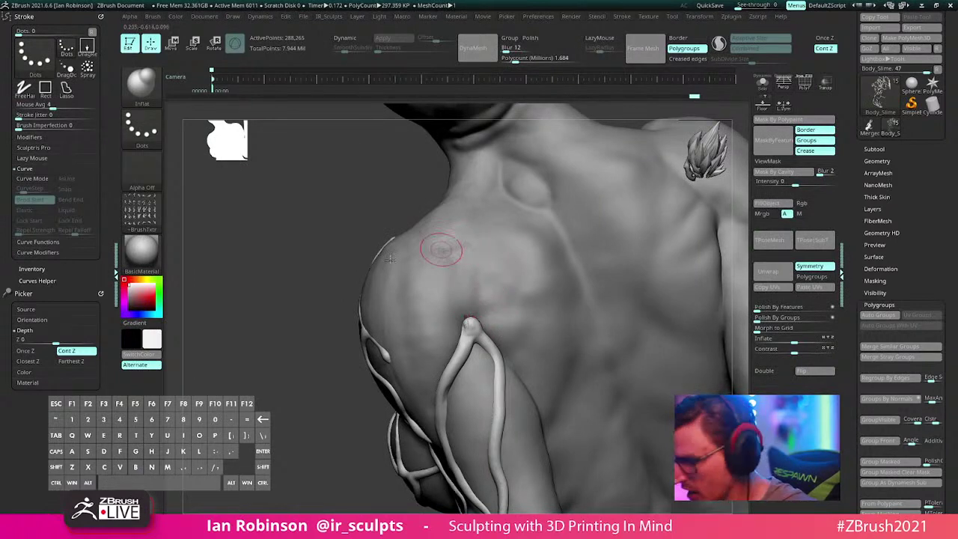
Step: Pull the strand junction on the back of the left upper arm up across the rear shoulder with the SnakeHook brush
key(b)
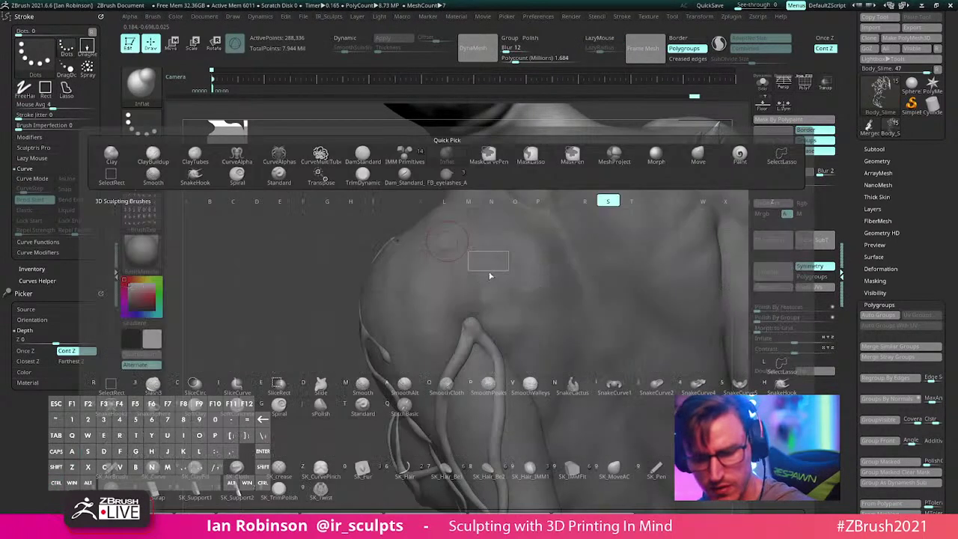
key(h)
alt+drag(465, 300, 487, 241)
key(ctrl+z)
key(s)
drag(489, 282, 492, 277)
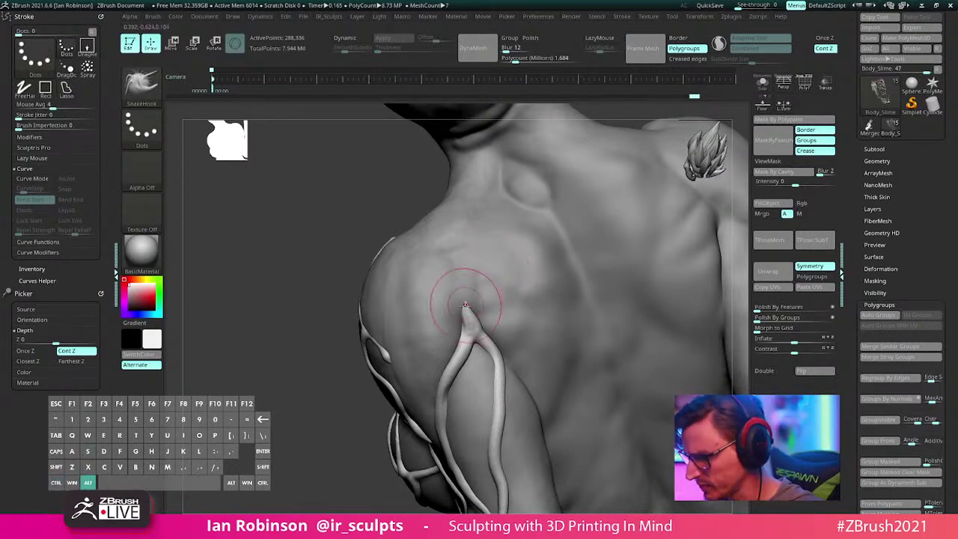
key(ctrl+z)
right_drag(496, 295, 479, 306)
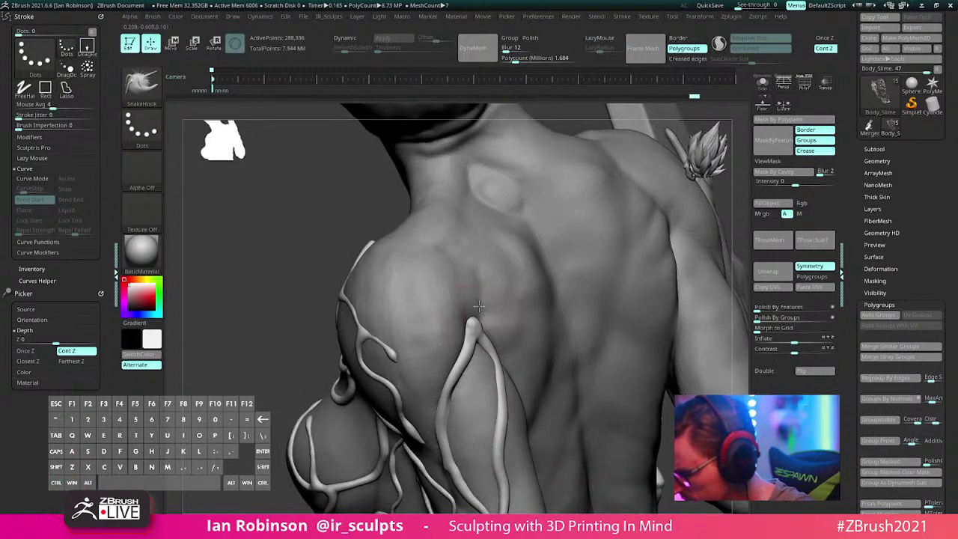
right_drag(466, 258, 423, 263)
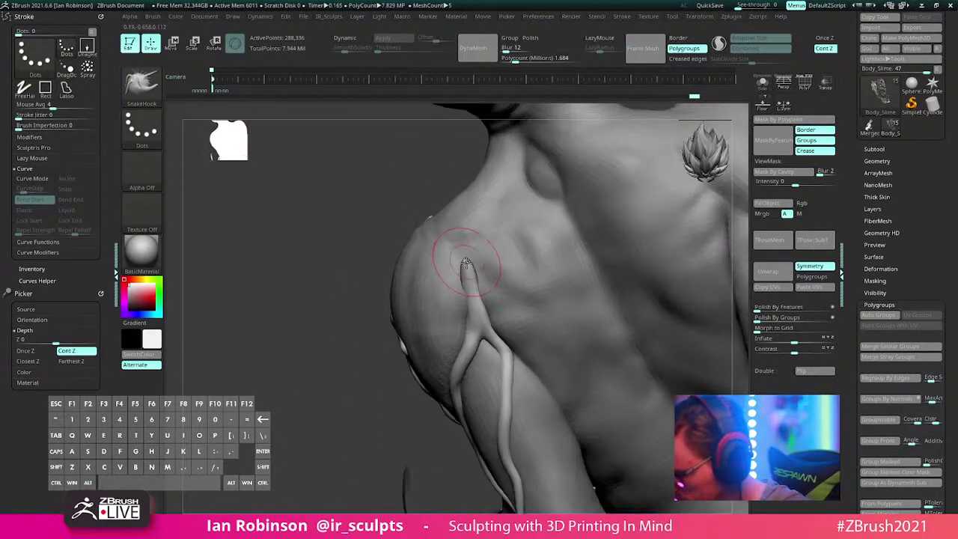
drag(463, 264, 549, 217)
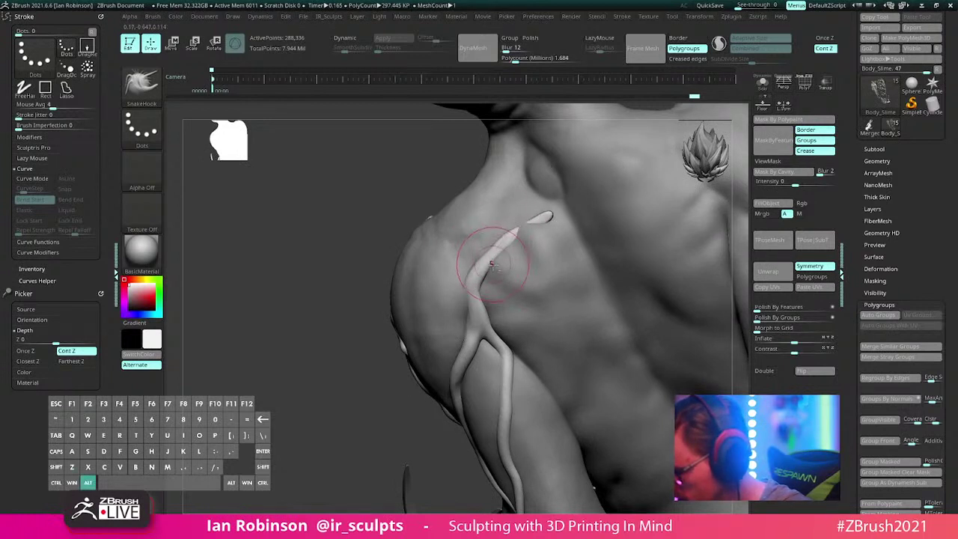
Step: Bend the extended strand on the rear left shoulder into a curve and update the slime's DynaMesh
mouse_move(493, 259)
alt+mouse_down()
mouse_move(496, 238)
mouse_move(492, 249)
alt+mouse_up()
key(ctrl)
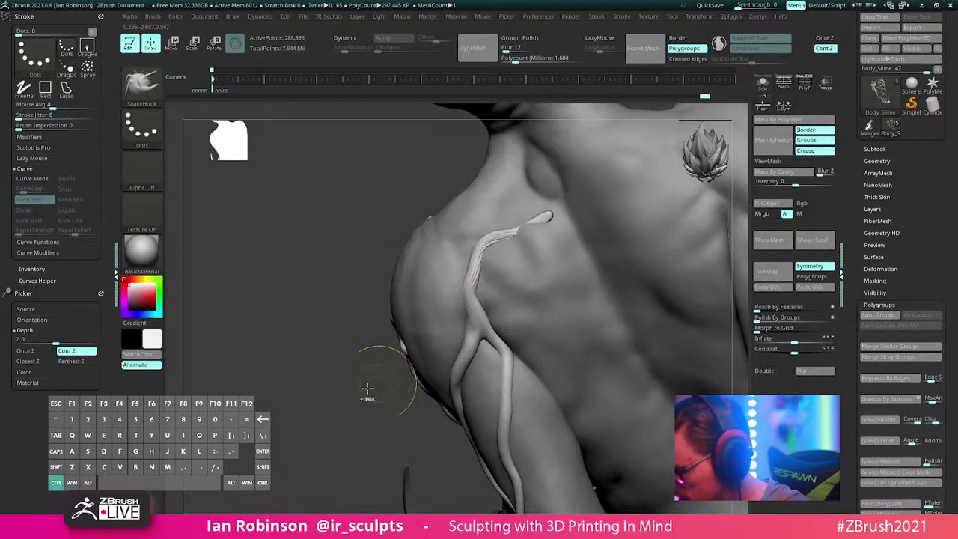
alt+drag(359, 406, 363, 424)
Step: Thicken the new strand and its tip across the rear left shoulder with the Inflat brush and update the DynaMesh
key(b)
key(i)
key(n)
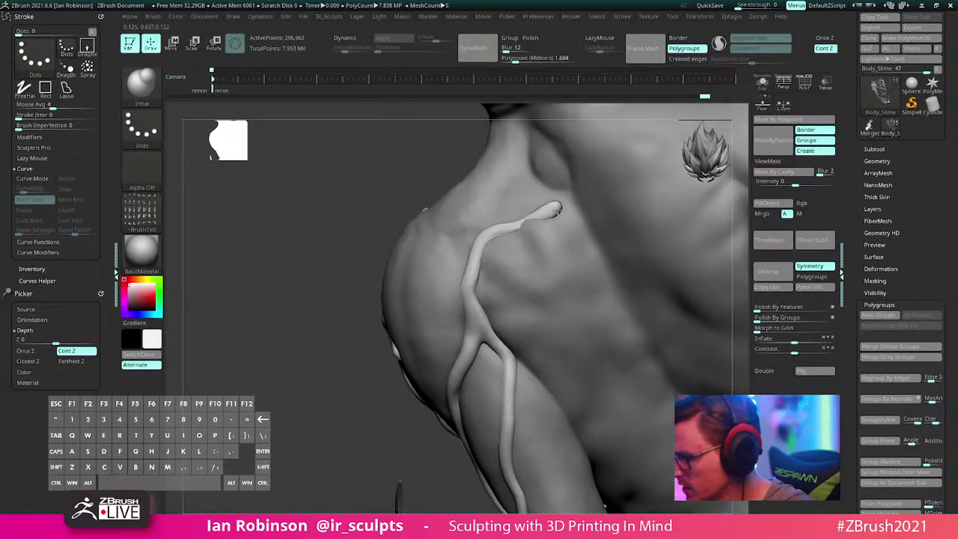
alt+drag(557, 212, 478, 251)
drag(516, 227, 554, 211)
mouse_move(407, 334)
alt+right_down()
mouse_move(437, 306)
mouse_move(569, 278)
alt+right_up()
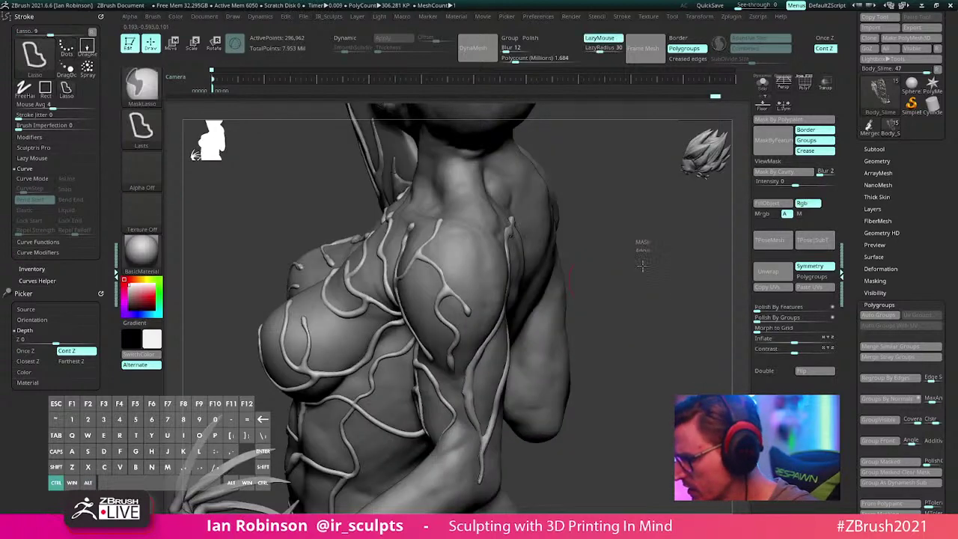
key(ctrl)
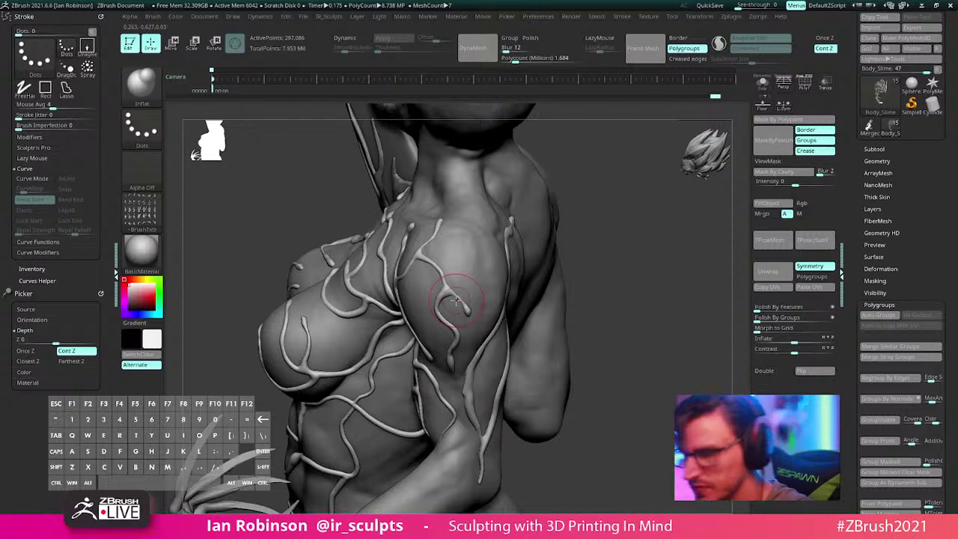
Step: Switch to the browser, look through the links on the Linktree page and return to ZBrush
drag(631, 297, 639, 273)
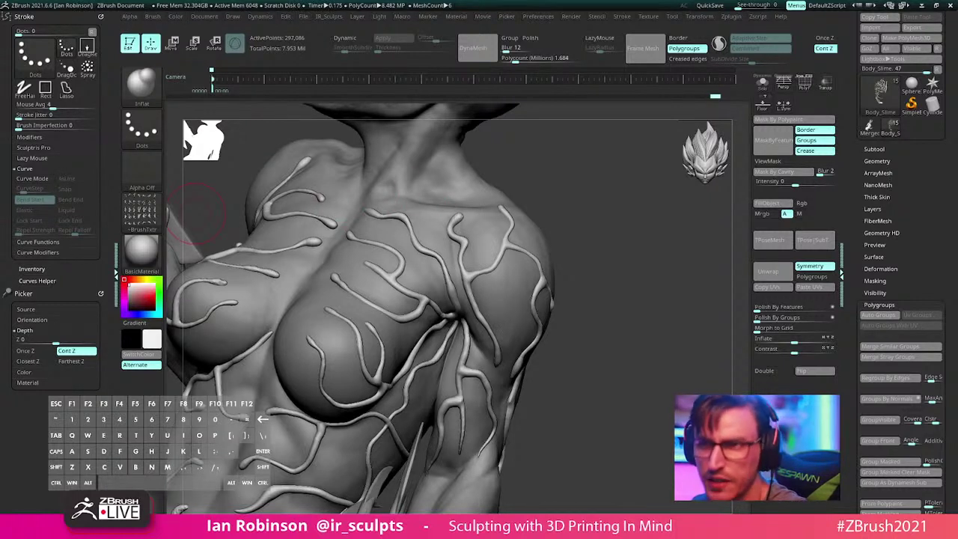
key(ctrl+v)
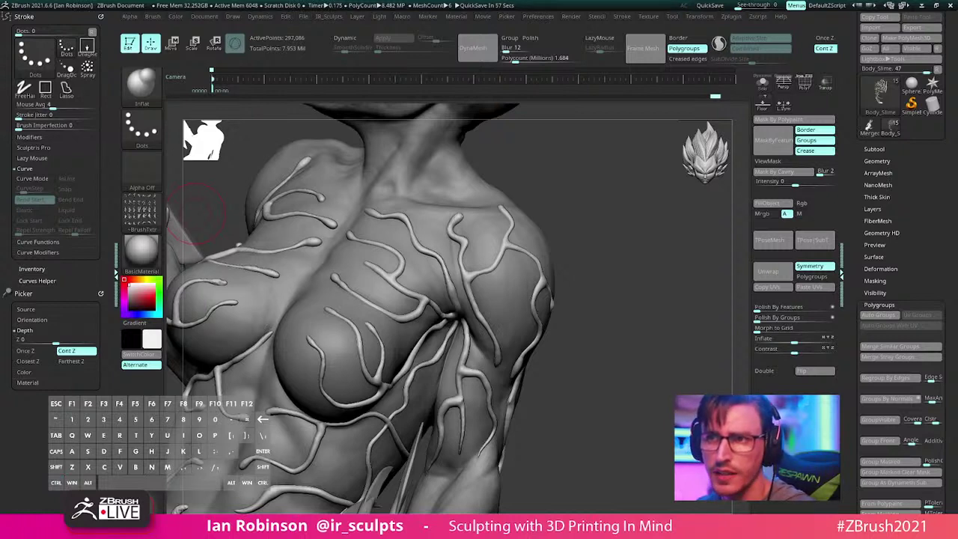
key(alt+Tab)
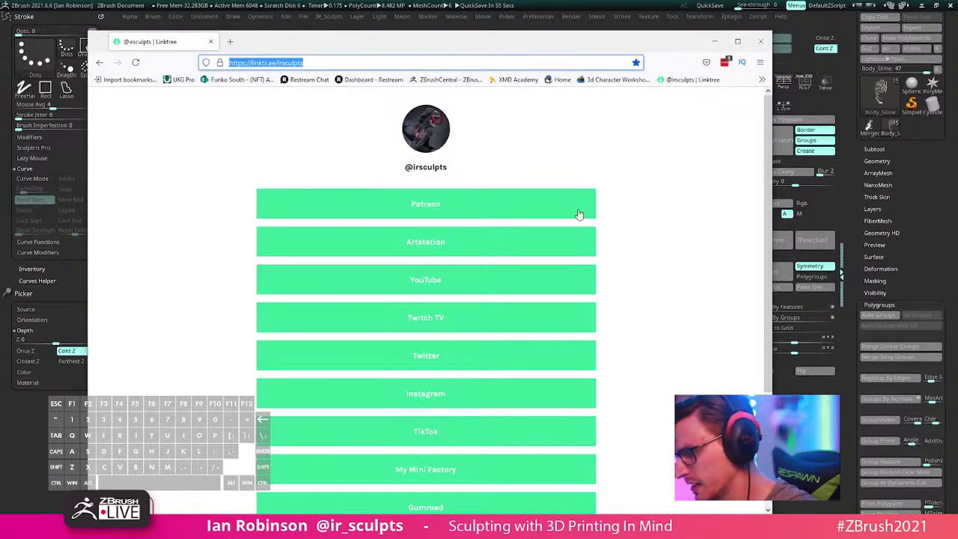
scroll(579, 215, down, 3)
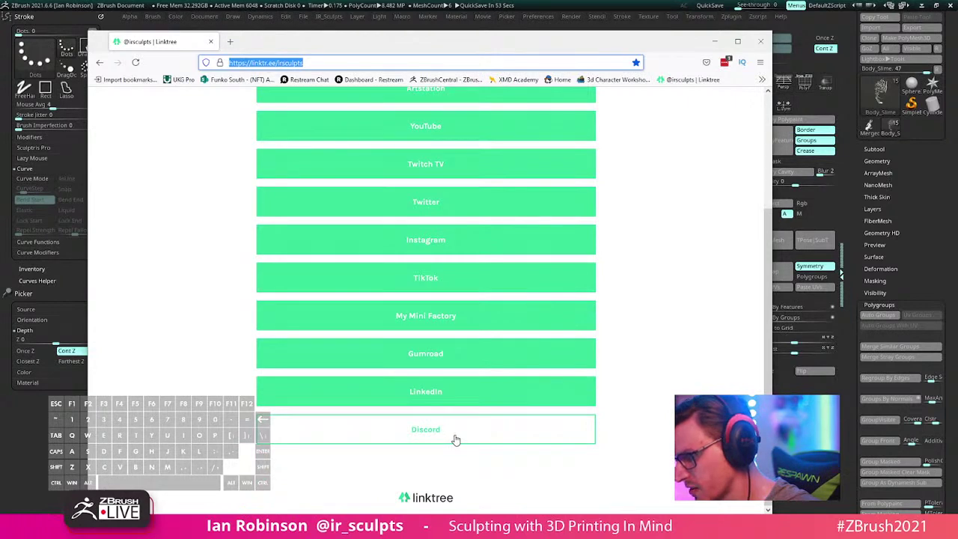
scroll(458, 440, up, 5)
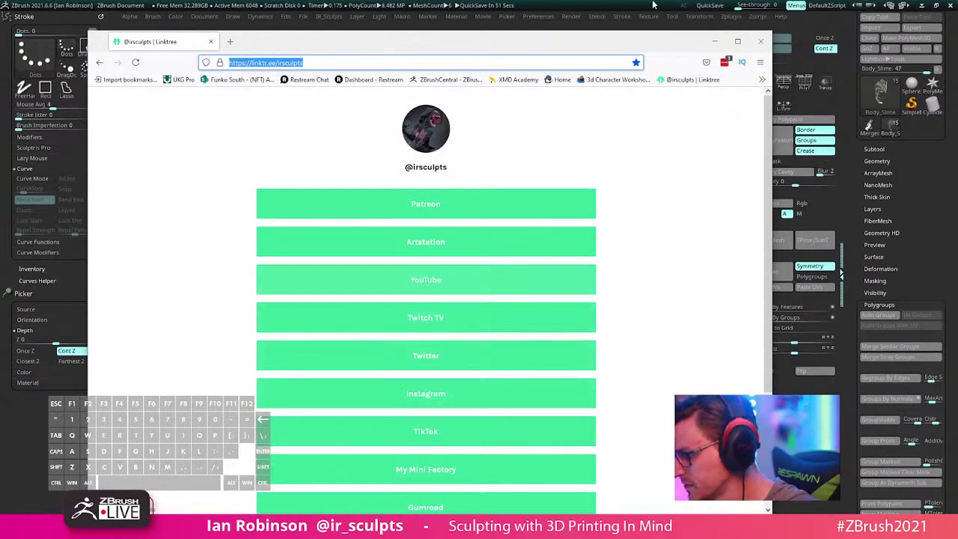
click(714, 41)
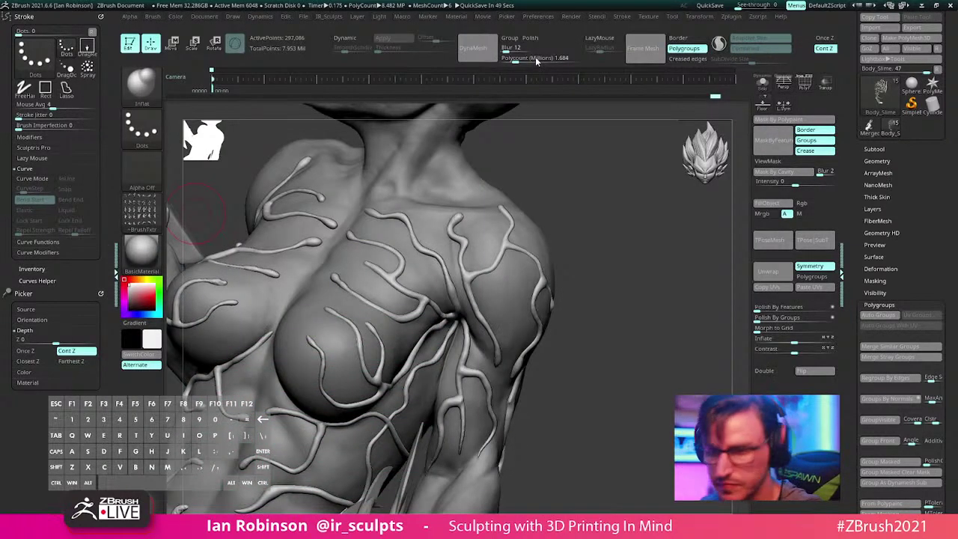
Step: Thicken the strands on the left breast with the Inflat brush and update the slime's DynaMesh
mouse_move(639, 284)
mouse_down()
mouse_move(659, 278)
mouse_move(633, 278)
mouse_move(648, 277)
mouse_move(434, 406)
mouse_up()
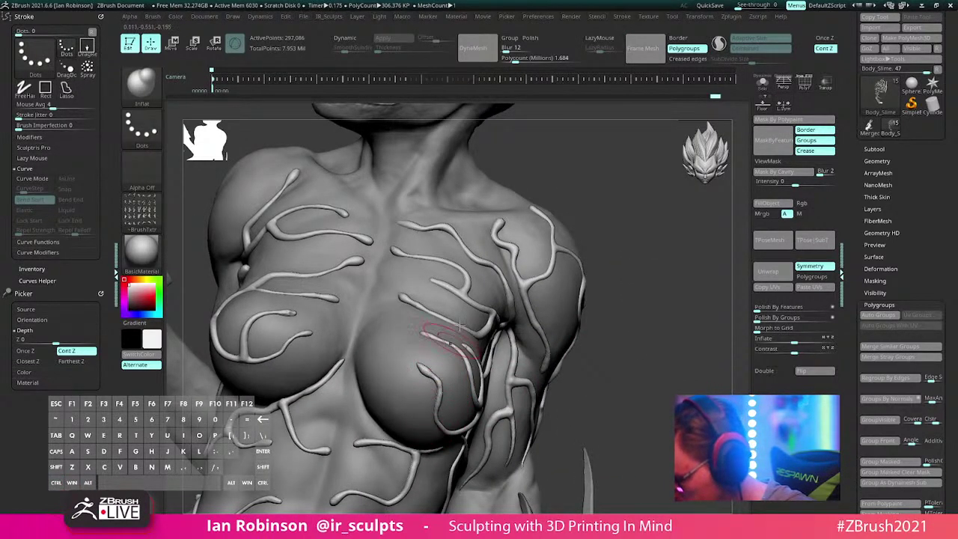
alt+drag(596, 189, 600, 246)
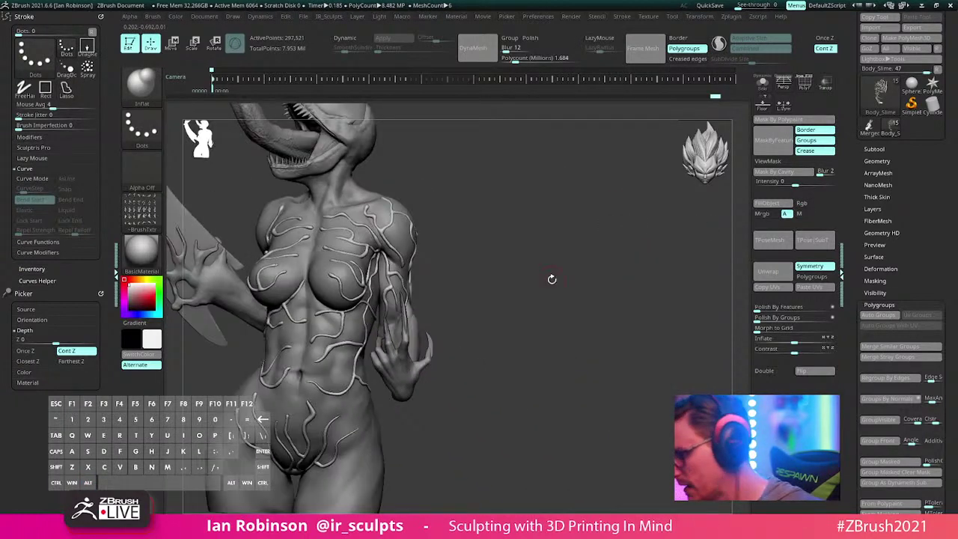
click(552, 279)
Step: Show the painted colours on all subtools and fill the Body_Slime subtool with black
click(889, 150)
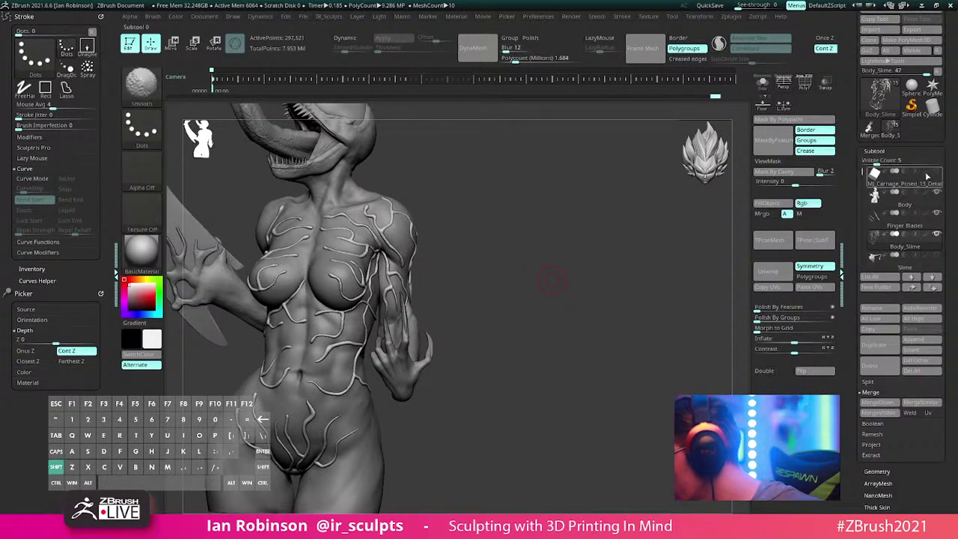
shift+click(926, 172)
alt+drag(643, 232, 627, 257)
key(v)
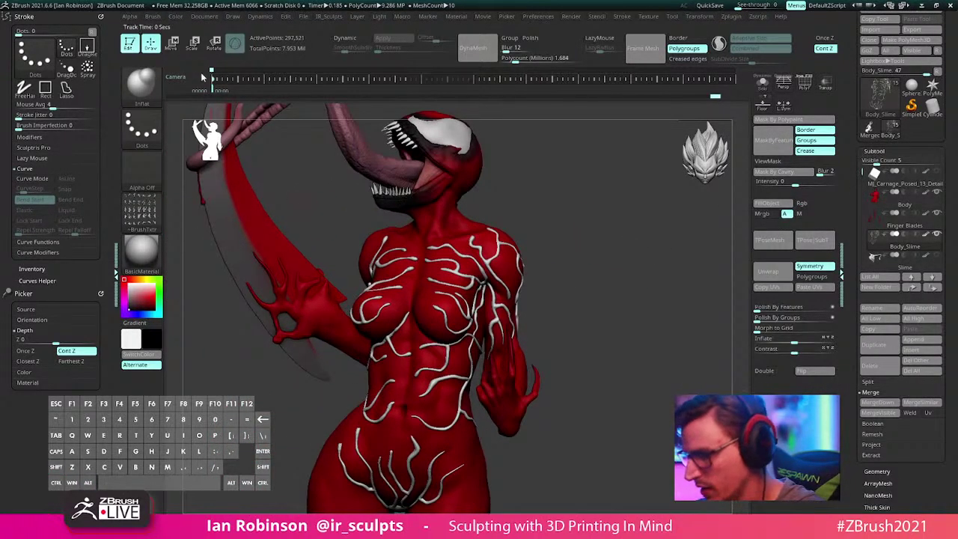
click(177, 17)
click(769, 203)
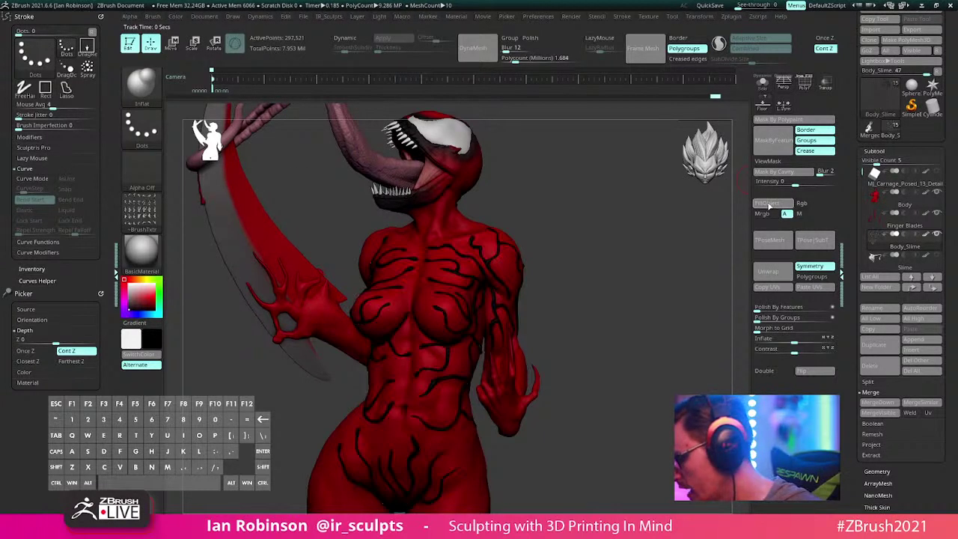
alt+drag(617, 312, 638, 271)
click(539, 18)
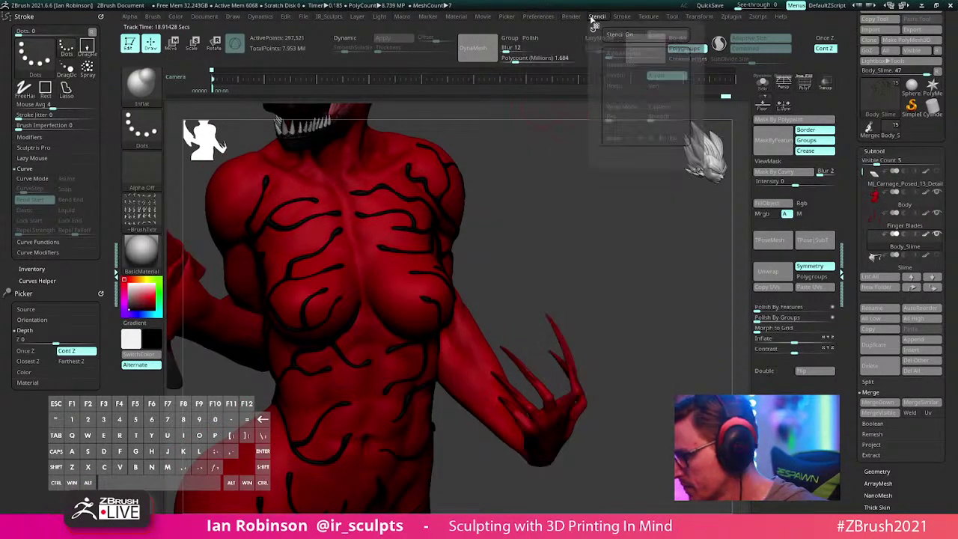
mouse_move(571, 19)
drag(611, 323, 605, 323)
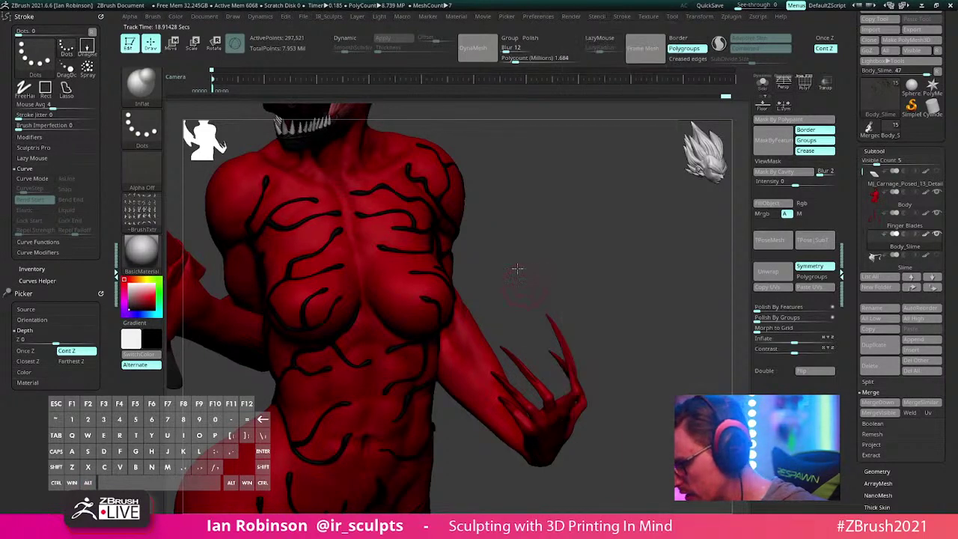
mouse_move(517, 269)
mouse_down()
mouse_move(577, 246)
mouse_move(620, 250)
mouse_move(622, 240)
mouse_up()
Step: Choose a near-black grey with RGB 26, 25, 25 and fill the Body_Slime subtool with it
drag(133, 303, 129, 308)
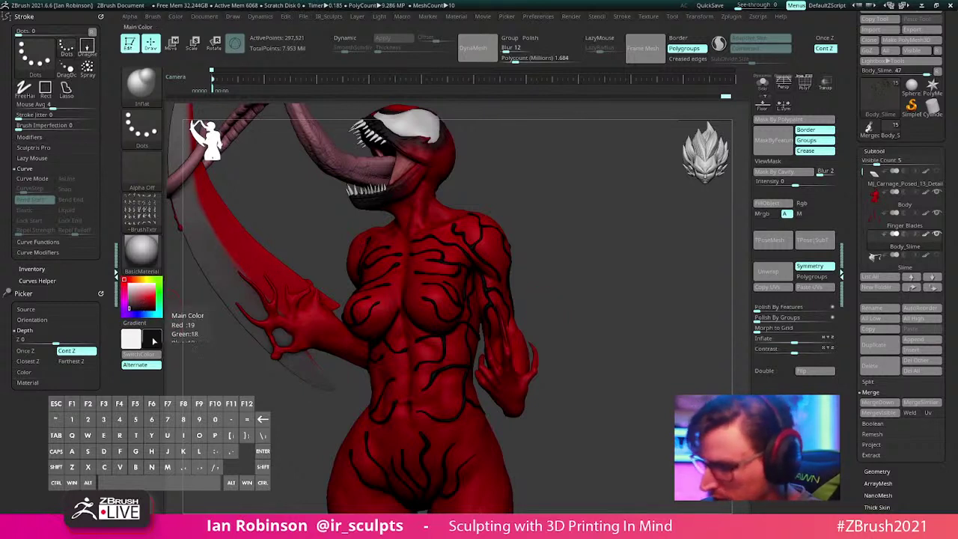
drag(134, 300, 131, 306)
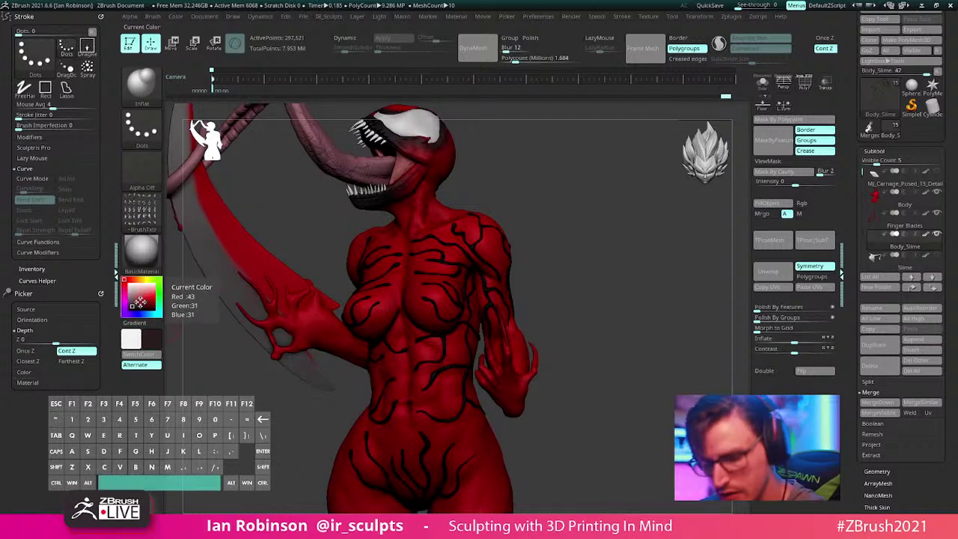
key(space)
drag(286, 331, 286, 333)
key(space)
key(space)
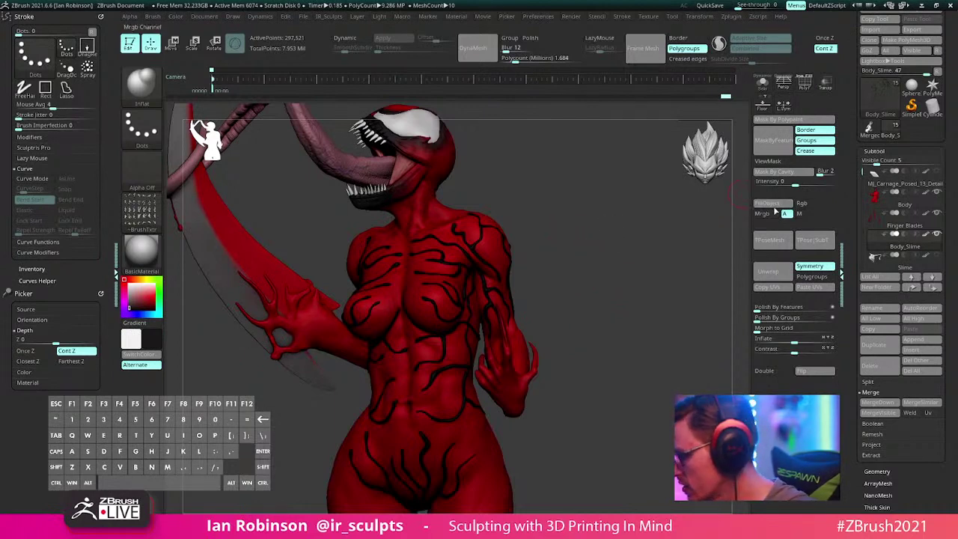
mouse_move(639, 264)
alt+mouse_down()
mouse_move(613, 310)
mouse_move(678, 221)
mouse_move(683, 253)
mouse_move(635, 270)
alt+mouse_up()
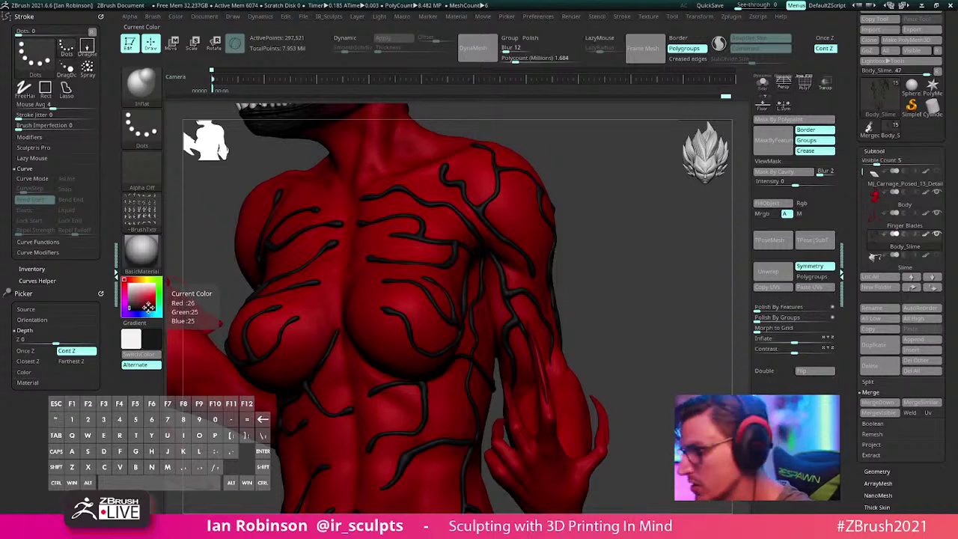
Step: Render a BPR preview of the coloured figure and examine the dark strands on the torso from several angles
drag(652, 250, 653, 255)
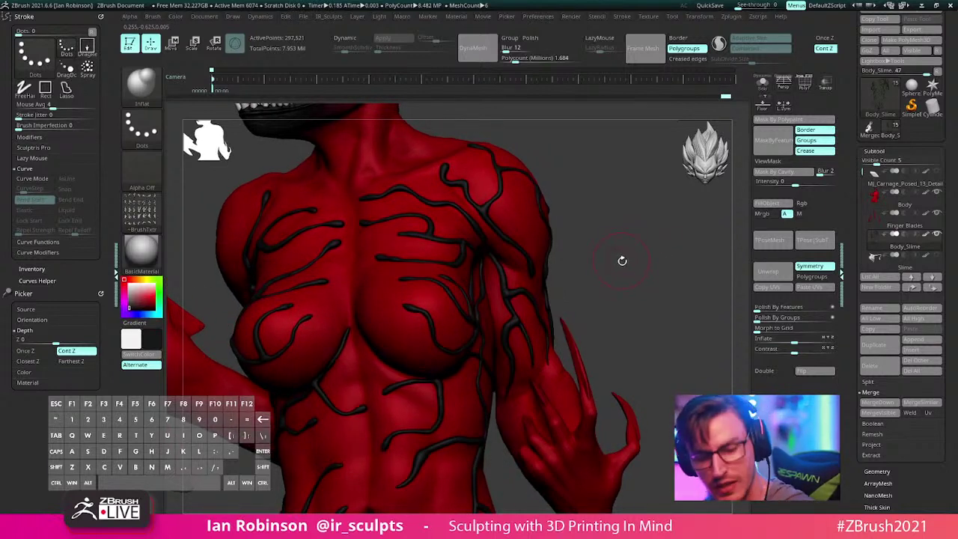
key(shift)
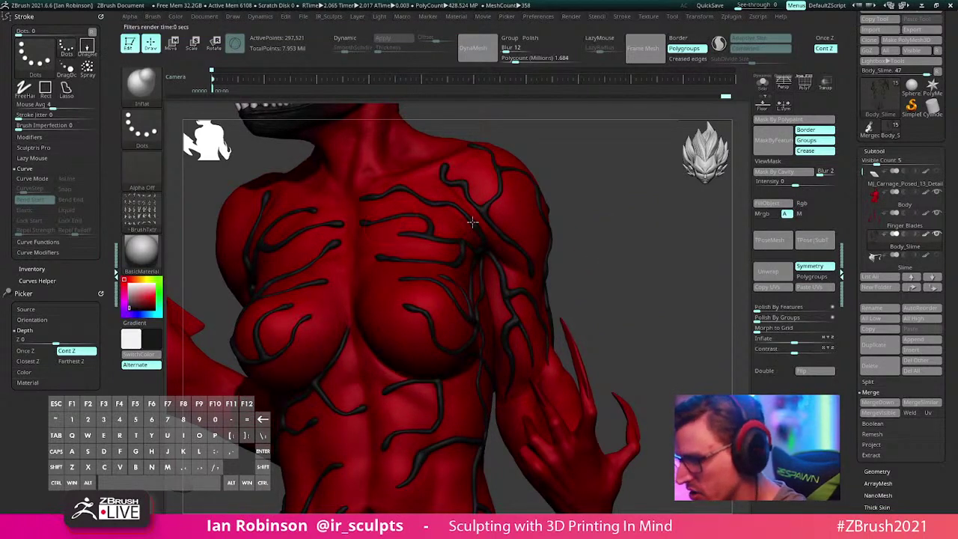
mouse_move(617, 222)
mouse_down()
mouse_move(635, 220)
mouse_move(618, 226)
mouse_up()
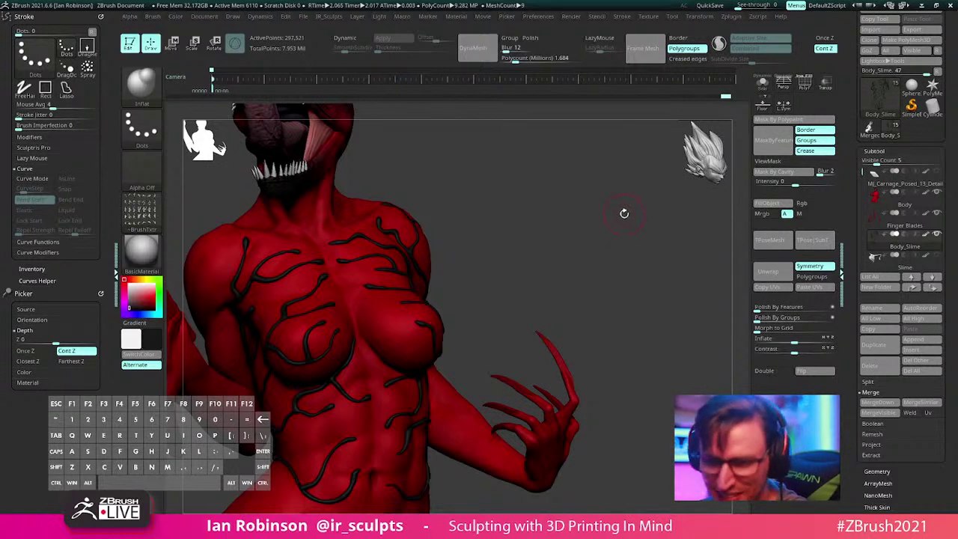
mouse_move(605, 234)
mouse_down()
mouse_move(658, 251)
mouse_move(605, 248)
mouse_up()
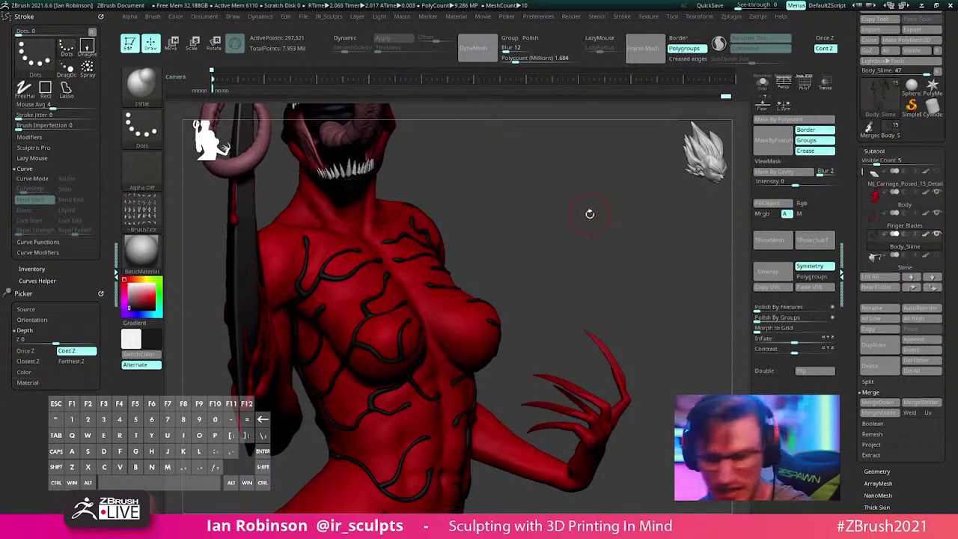
Step: Examine the dark slime strands on the shoulders, armpit and chest from several angles
alt+drag(594, 223, 475, 309)
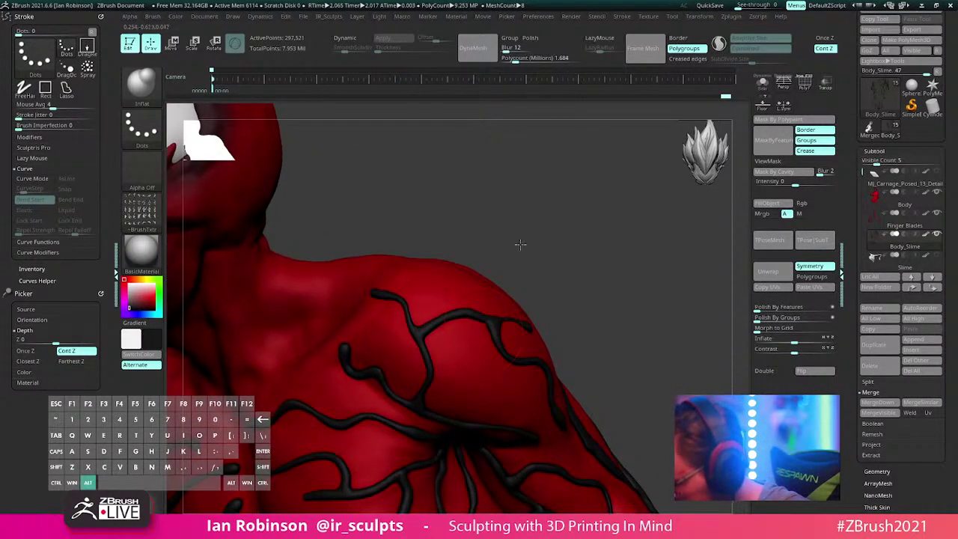
alt+drag(520, 245, 471, 267)
alt+drag(513, 231, 523, 205)
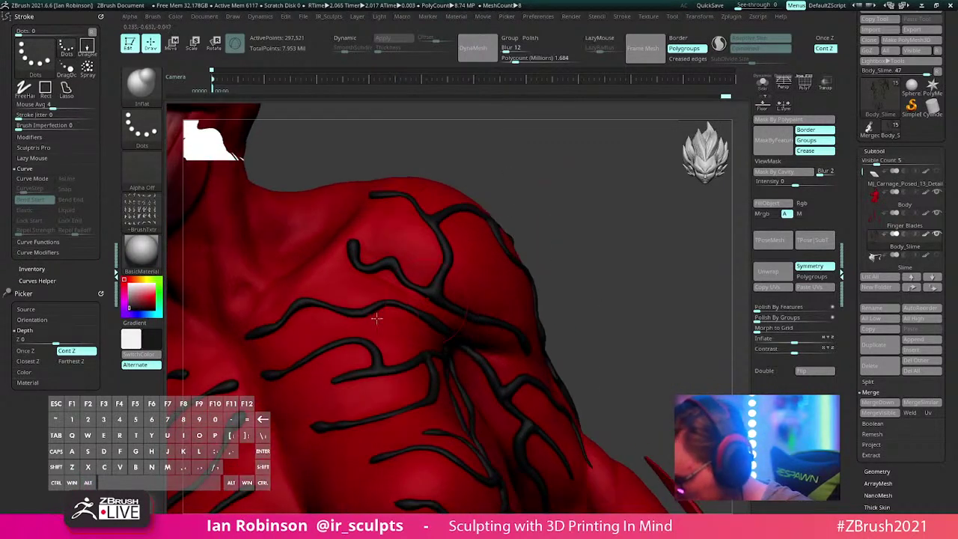
alt+right_drag(432, 261, 505, 214)
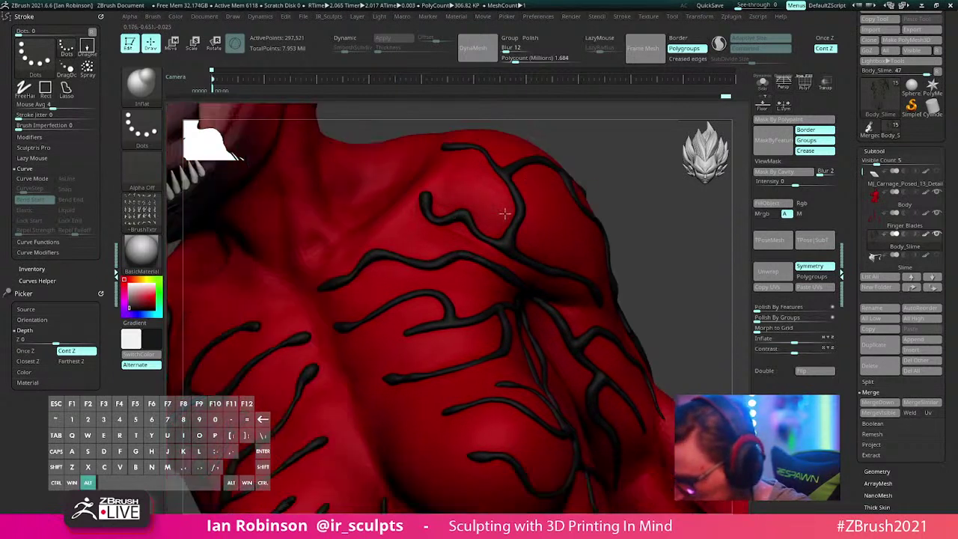
alt+drag(506, 213, 428, 277)
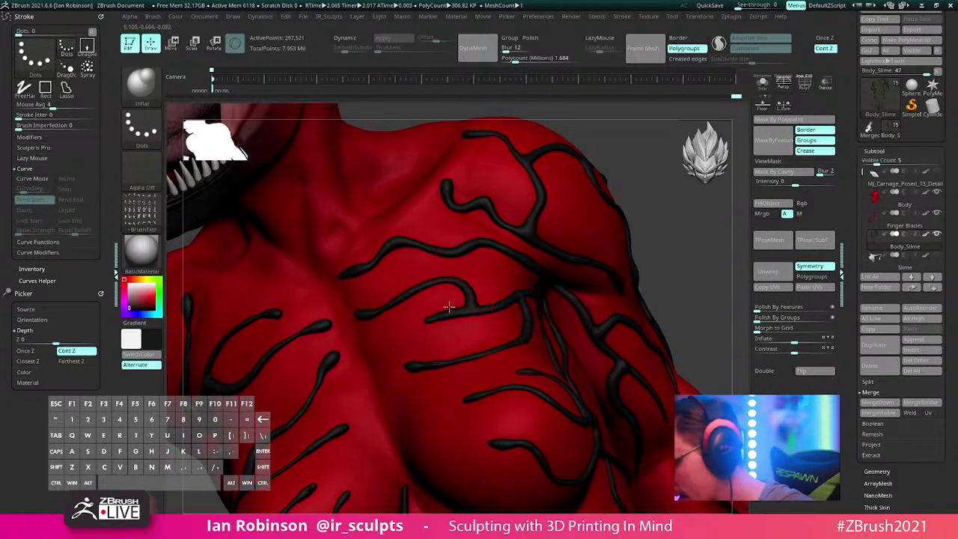
key(s)
mouse_move(519, 307)
alt+right_down()
mouse_move(511, 295)
mouse_move(468, 335)
alt+right_up()
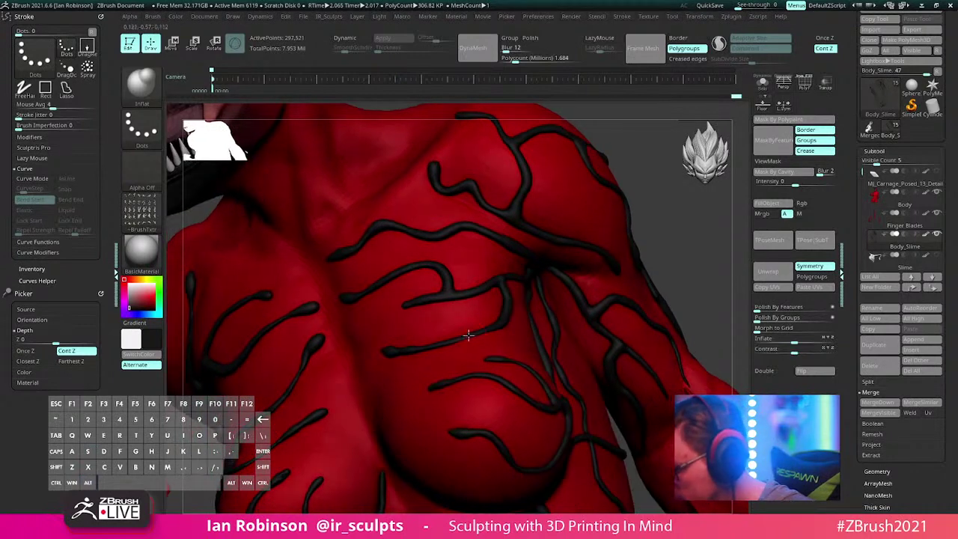
key(s)
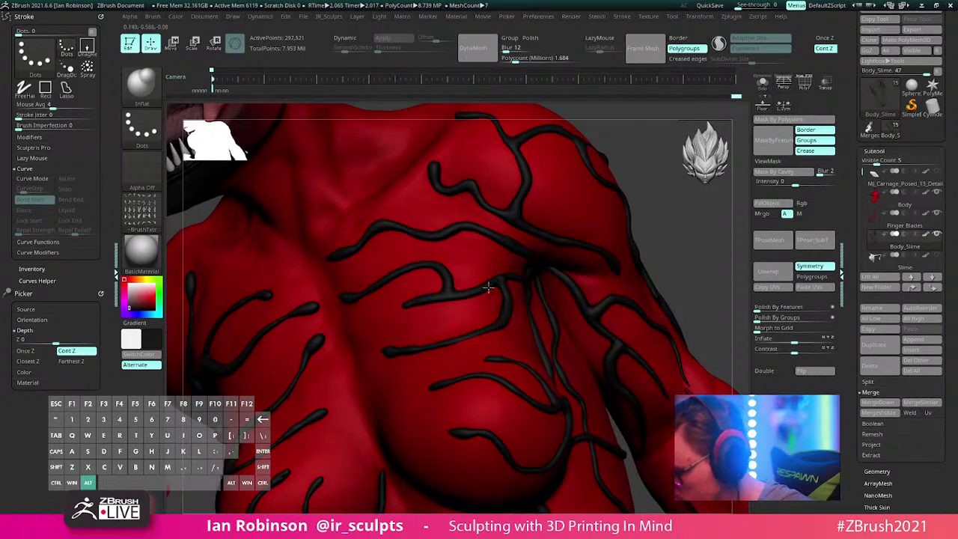
drag(488, 287, 390, 298)
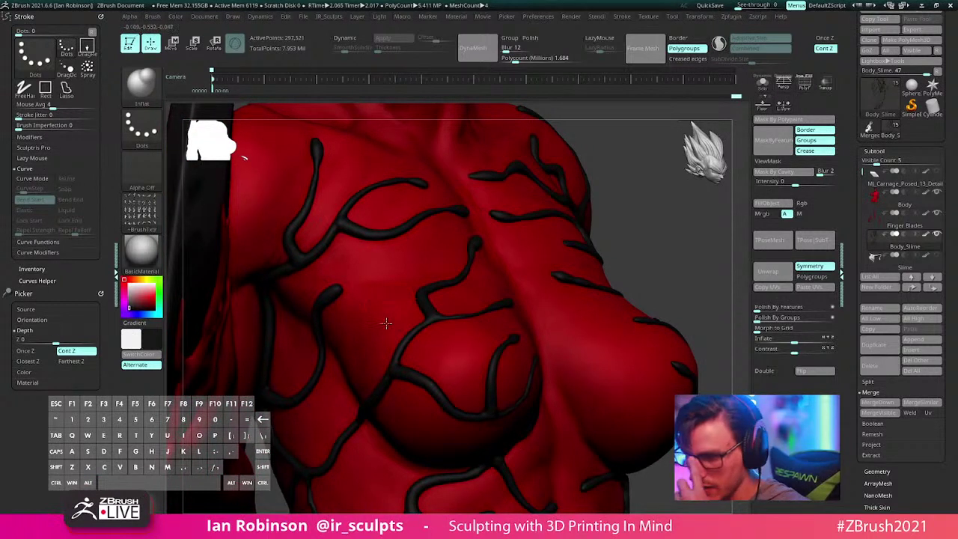
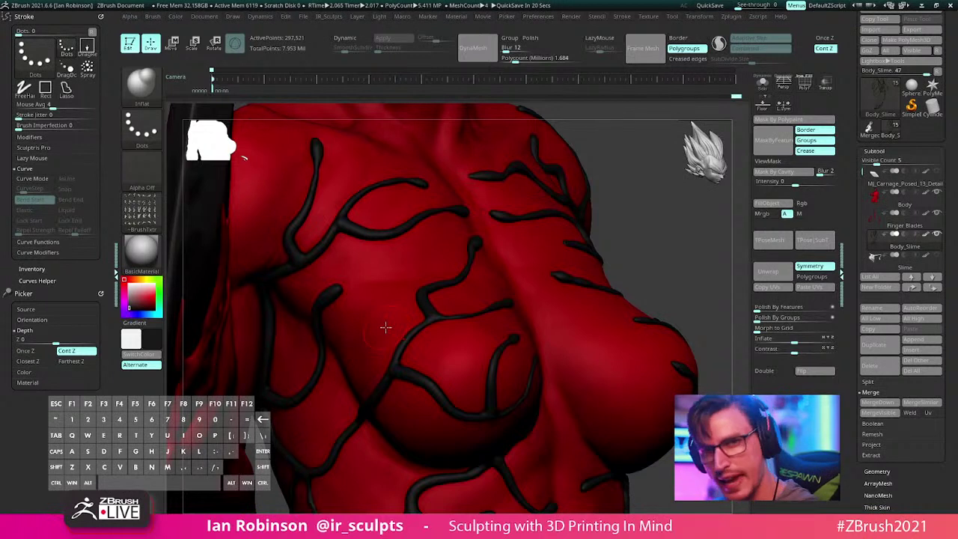
Step: Try to pull a new branch out of the strand behind the left upper arm with the SnakeHook brush
alt+drag(644, 267, 582, 239)
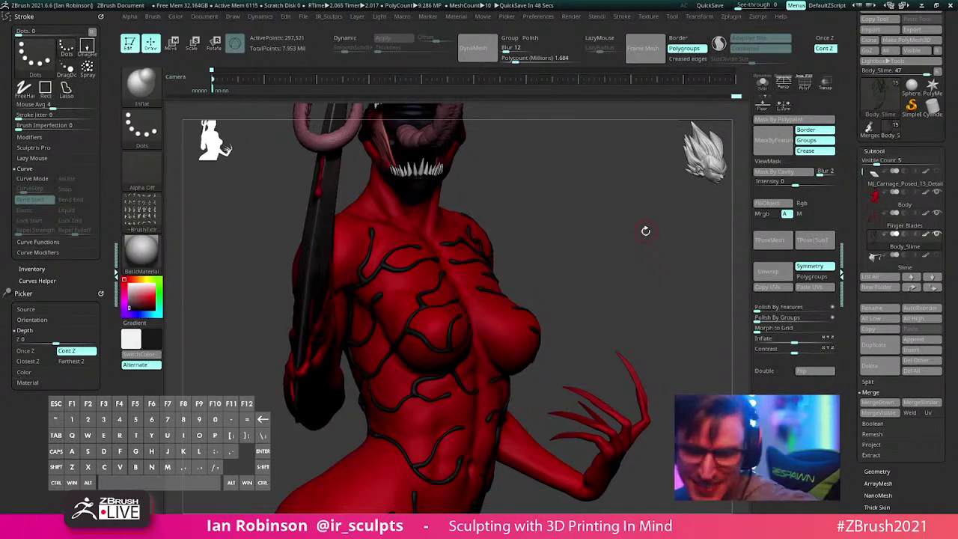
drag(586, 233, 574, 315)
right_drag(406, 284, 477, 289)
right_drag(360, 305, 437, 308)
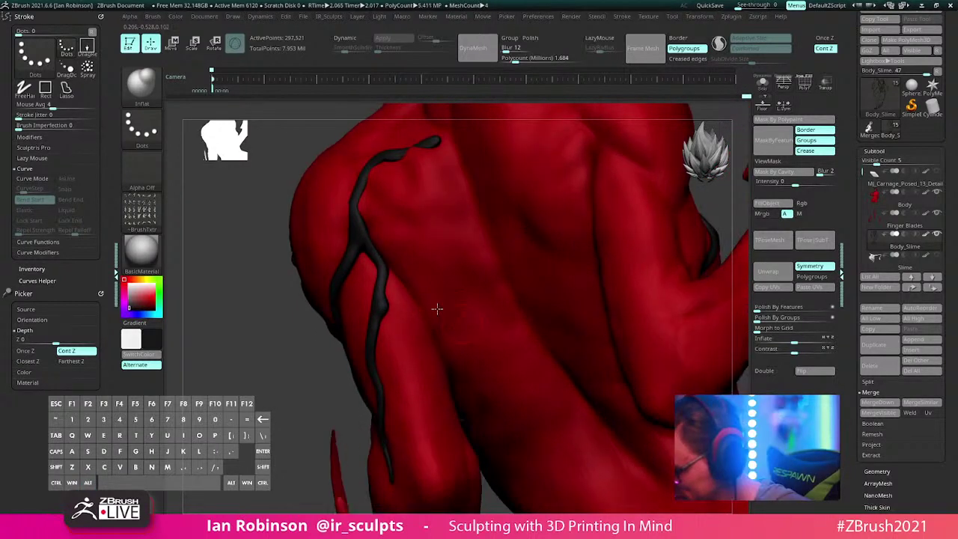
key(b)
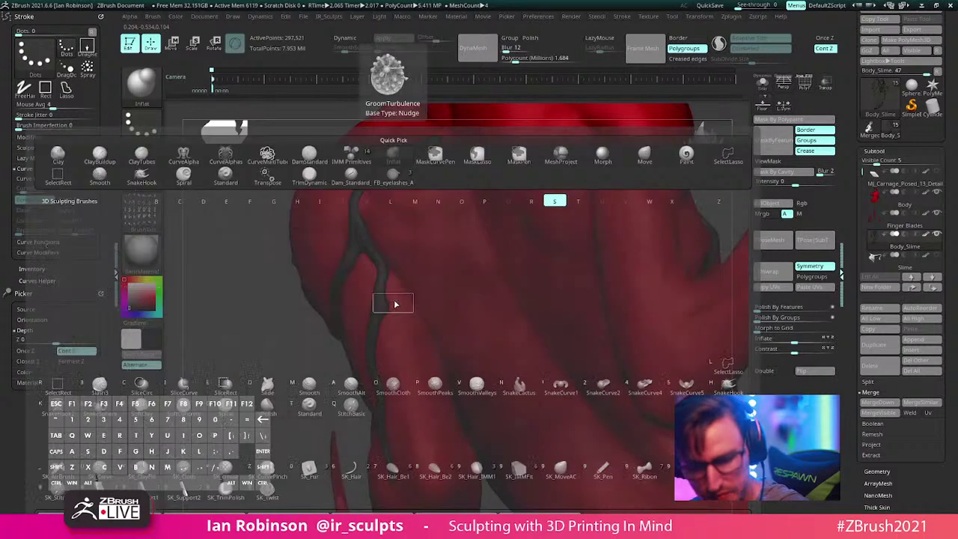
key(s)
key(h)
key(s)
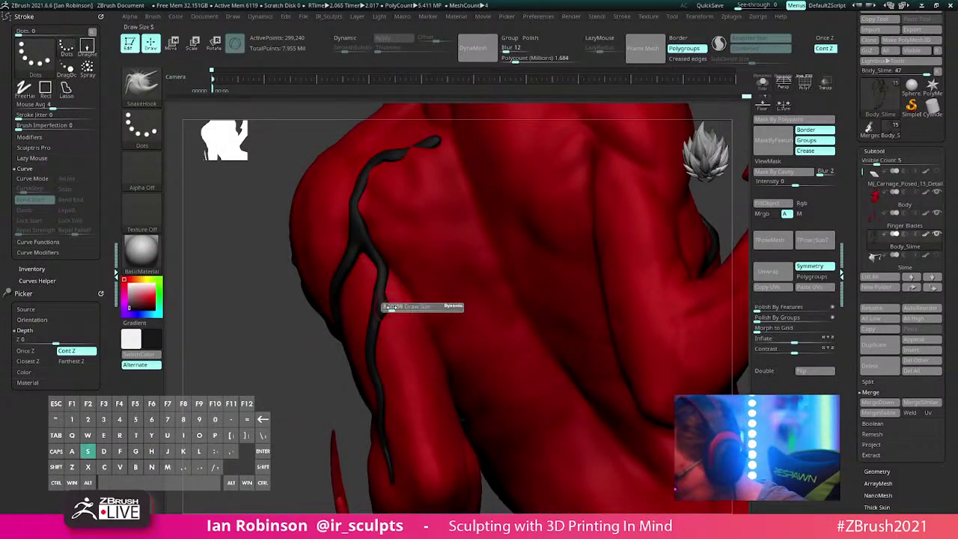
mouse_move(387, 305)
alt+mouse_down()
mouse_move(421, 329)
mouse_move(428, 348)
alt+mouse_up()
key(ctrl+z)
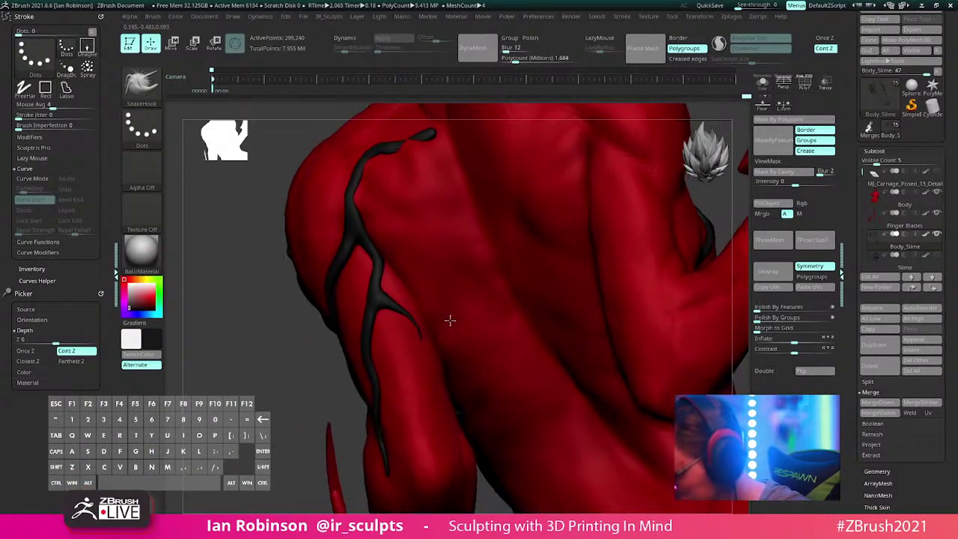
right_drag(449, 318, 449, 297)
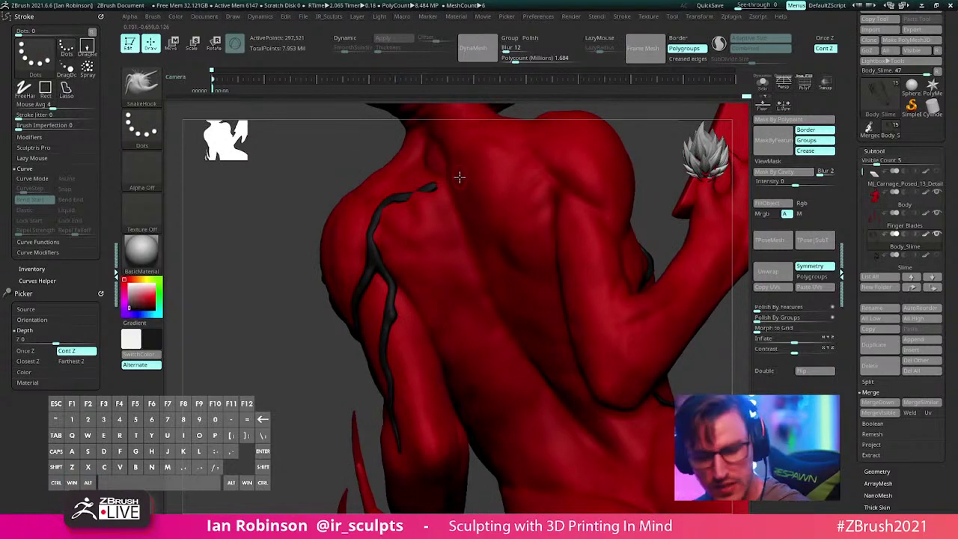
Step: Draw a strand down the back of the left upper arm and another across the left shoulder blade with the CurveAlpha brush
key(b)
key(c)
click(797, 250)
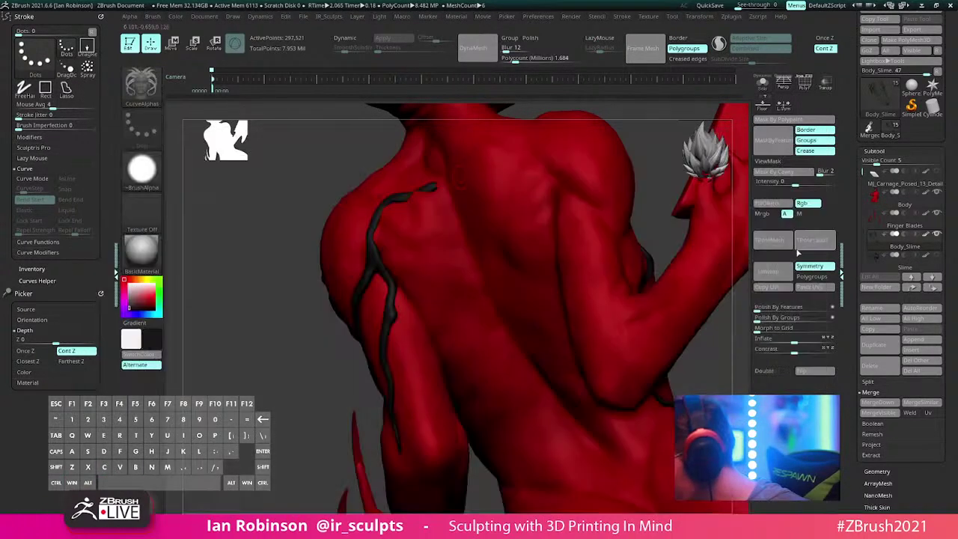
mouse_move(404, 317)
mouse_down()
mouse_move(432, 354)
mouse_move(460, 445)
mouse_up()
mouse_move(493, 380)
right_down()
mouse_move(471, 361)
mouse_move(487, 353)
right_up()
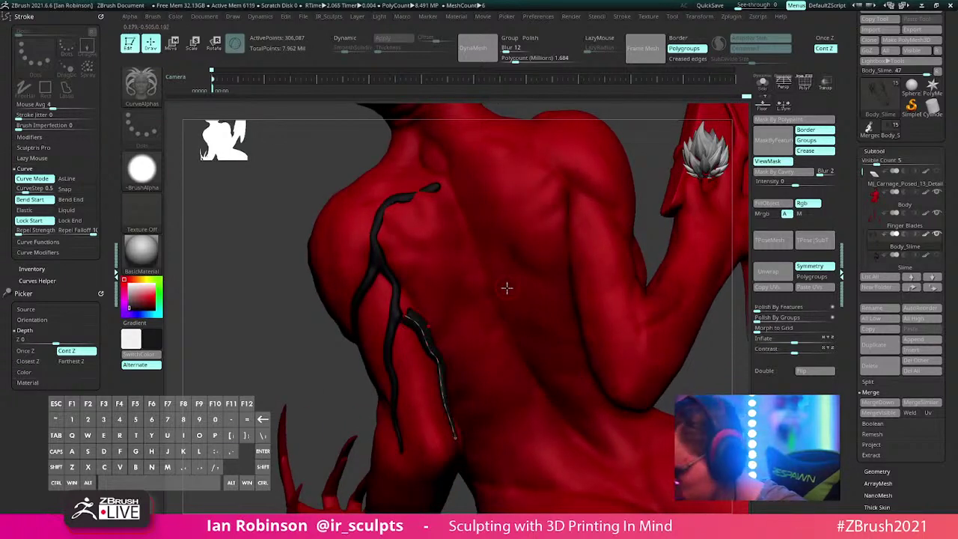
click(426, 336)
right_drag(516, 285, 388, 305)
drag(384, 313, 454, 279)
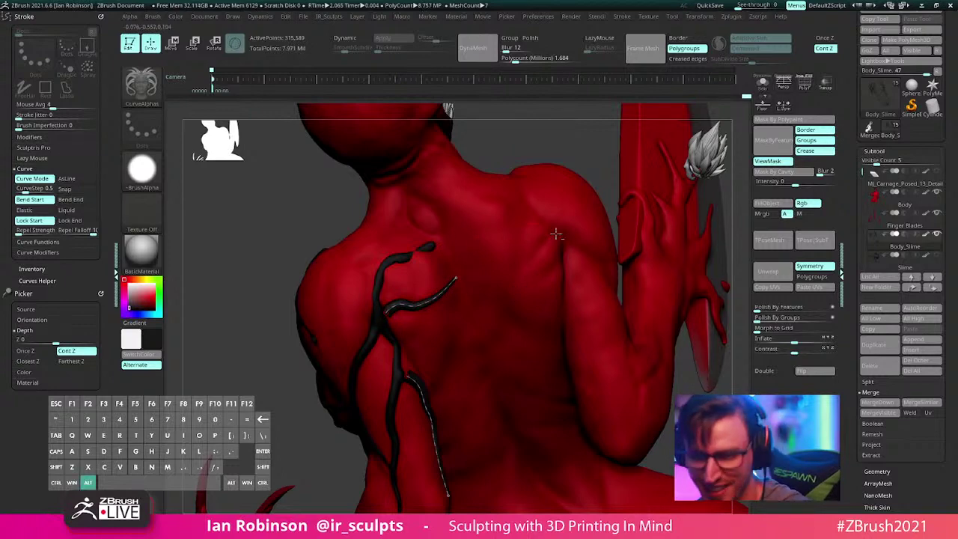
Step: Draw two curved strands across the right shoulder blade and extend the lower one down the back of the upper arm
alt+right_drag(554, 233, 521, 342)
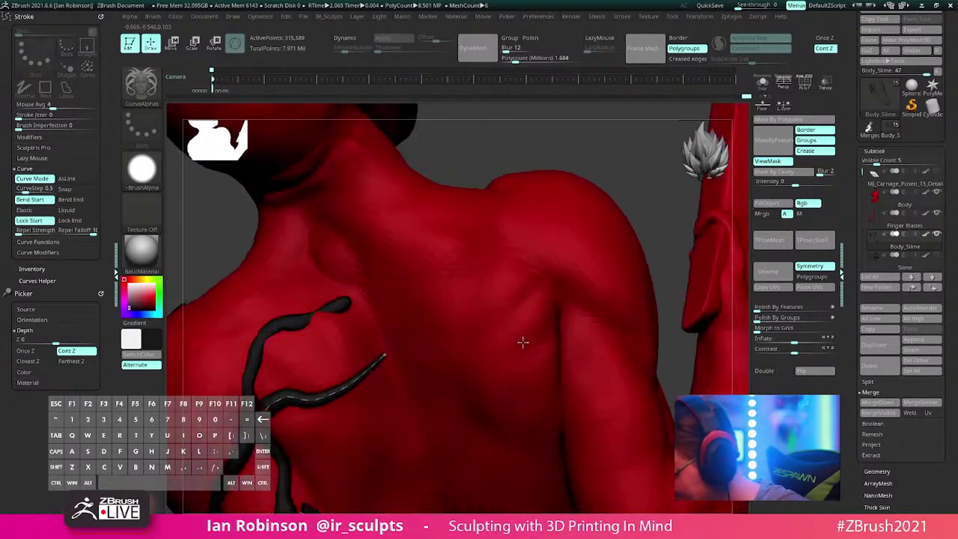
drag(557, 269, 559, 265)
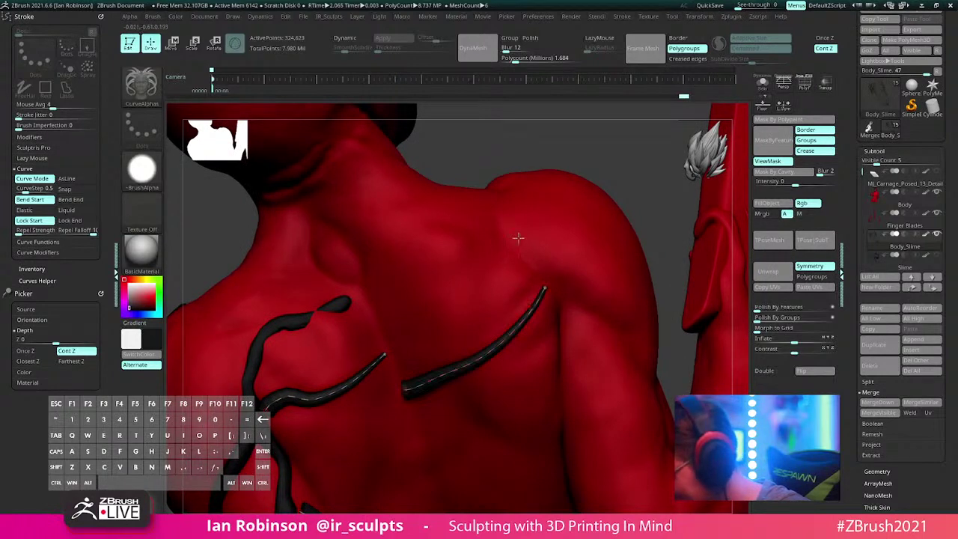
mouse_move(514, 242)
mouse_down()
mouse_move(413, 276)
mouse_move(381, 308)
mouse_up()
mouse_move(556, 278)
alt+right_down()
mouse_move(545, 247)
mouse_move(540, 282)
mouse_move(552, 302)
mouse_move(496, 239)
mouse_move(505, 240)
mouse_move(493, 258)
alt+right_up()
mouse_move(493, 259)
mouse_down()
mouse_move(495, 293)
mouse_move(434, 336)
mouse_move(405, 342)
mouse_up()
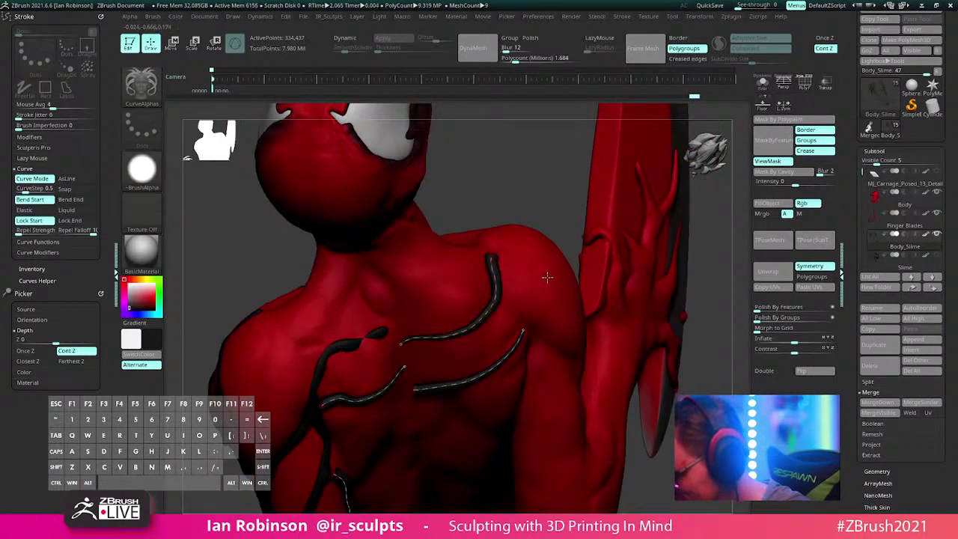
mouse_move(405, 342)
right_down()
mouse_move(562, 250)
mouse_move(605, 242)
mouse_move(553, 252)
mouse_move(551, 276)
mouse_move(434, 359)
mouse_move(572, 327)
mouse_move(513, 302)
right_up()
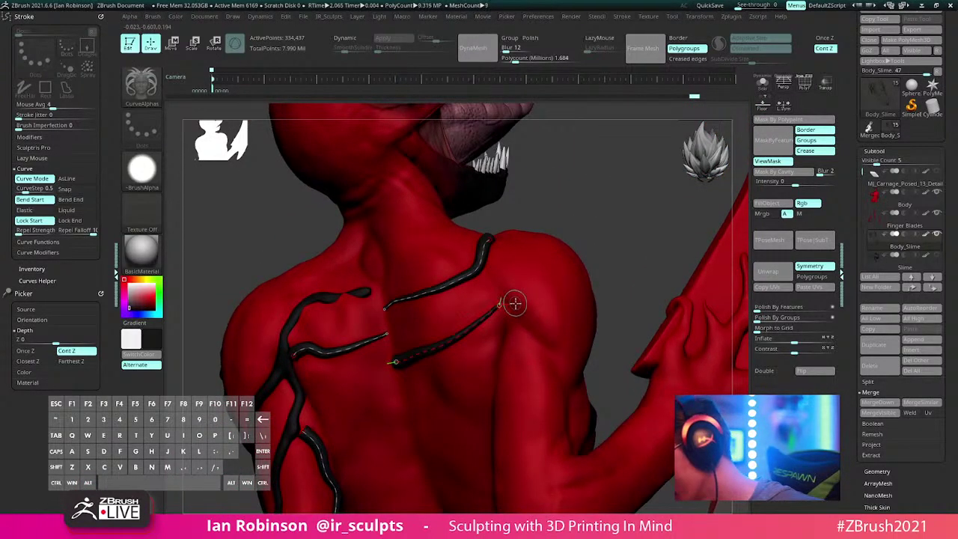
drag(549, 343, 564, 419)
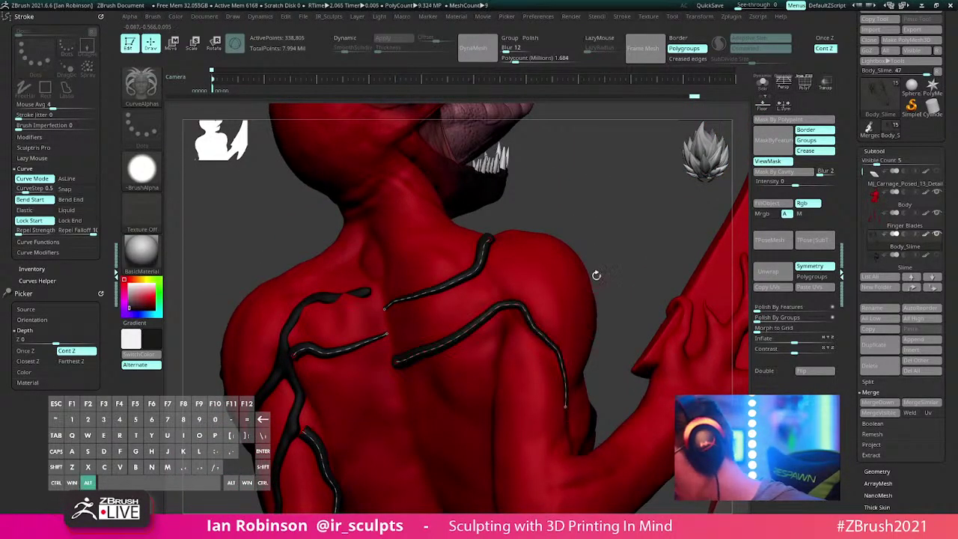
Step: Draw connecting strands over the right shoulder and around the deltoid so the back strands reach the front armpit
alt+right_drag(594, 274, 529, 301)
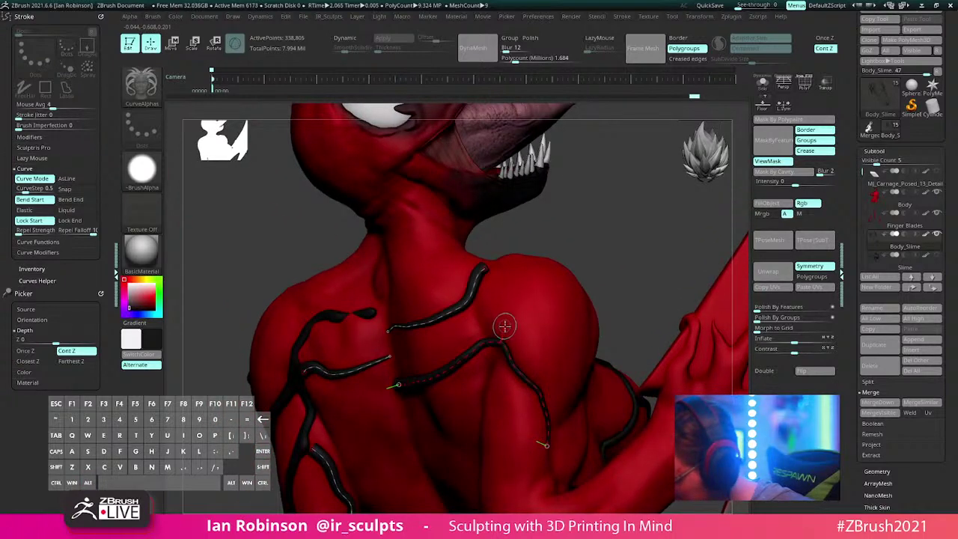
right_drag(532, 263, 519, 254)
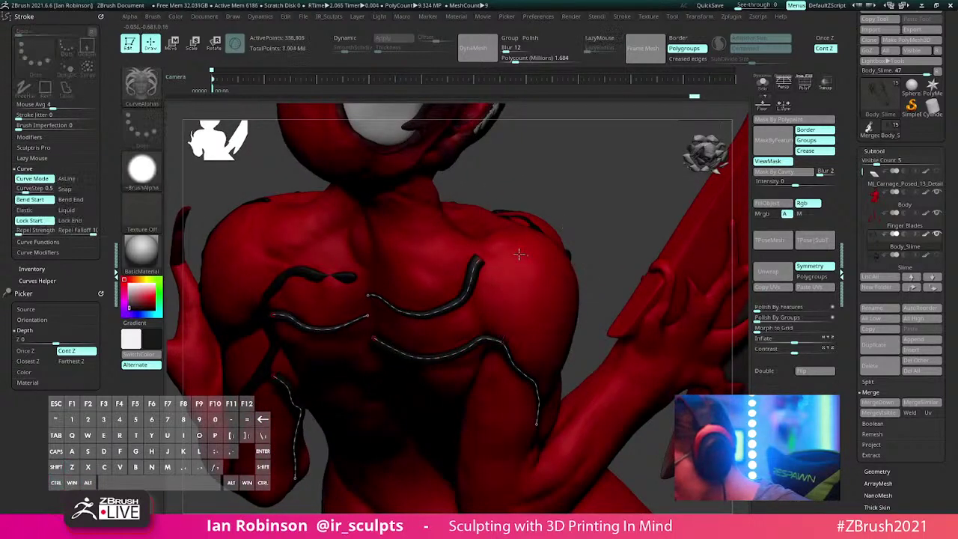
right_drag(501, 341, 464, 336)
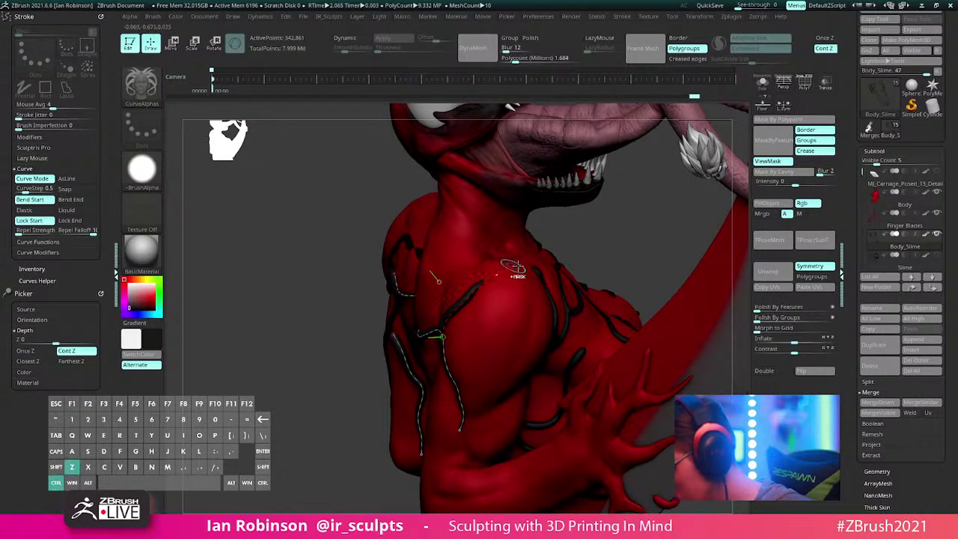
right_drag(509, 267, 458, 444)
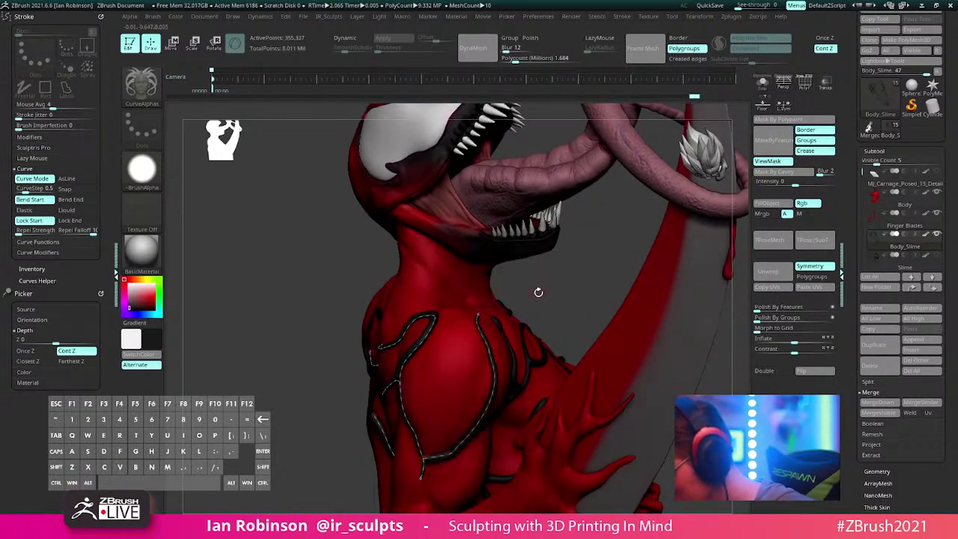
right_drag(534, 291, 454, 365)
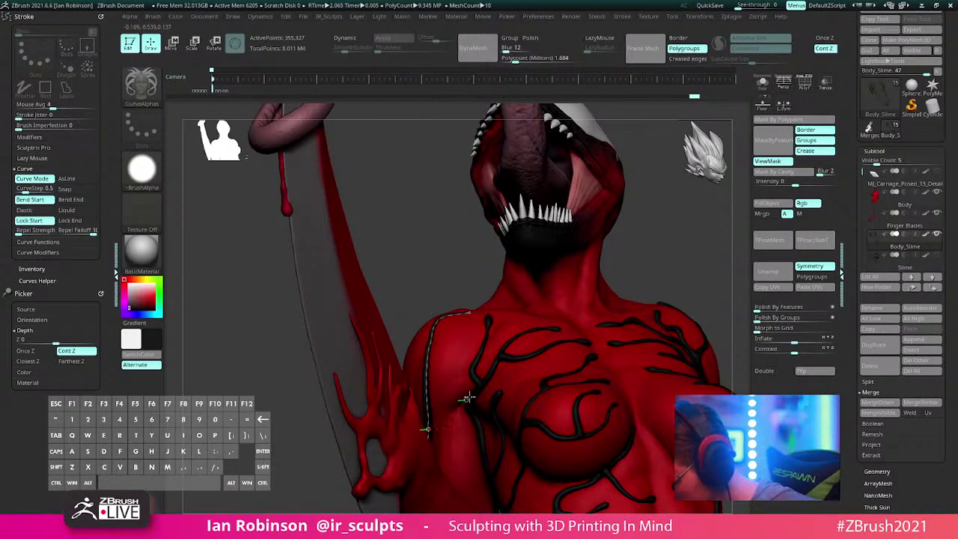
drag(469, 398, 471, 393)
alt+right_drag(541, 354, 434, 297)
click(558, 274)
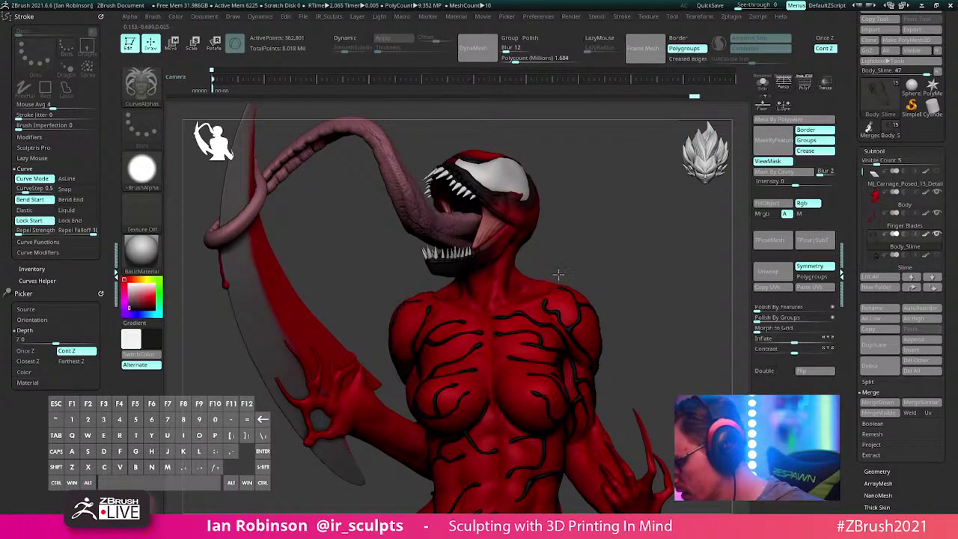
Step: Fuse the new back and shoulder strands into the Body_Slime mesh with a DynaMesh update
mouse_move(558, 274)
right_down()
mouse_move(590, 253)
mouse_move(665, 267)
mouse_move(568, 278)
mouse_move(625, 246)
mouse_move(541, 216)
mouse_move(565, 272)
right_up()
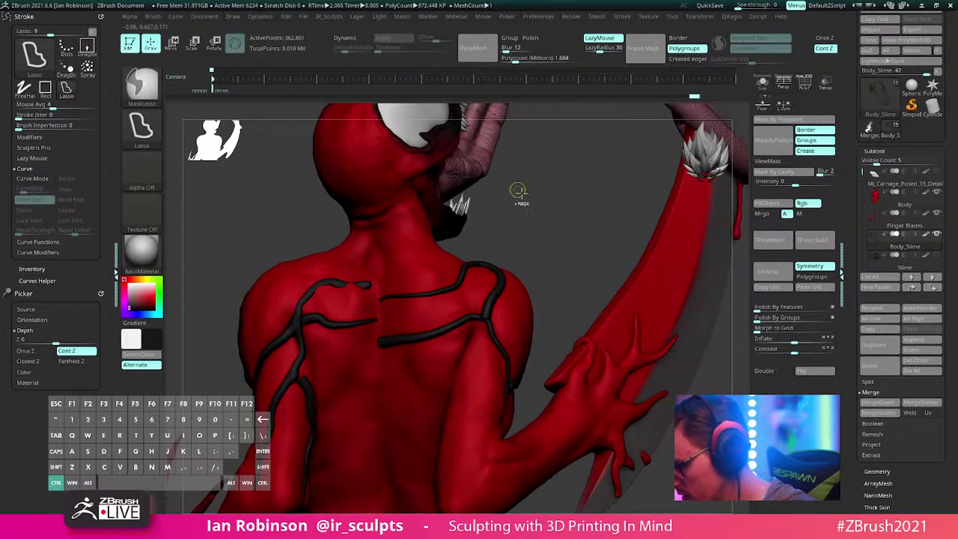
key(ctrl+z)
mouse_move(544, 210)
alt+right_down()
mouse_move(570, 205)
mouse_move(517, 252)
mouse_move(436, 244)
alt+right_up()
key(shift)
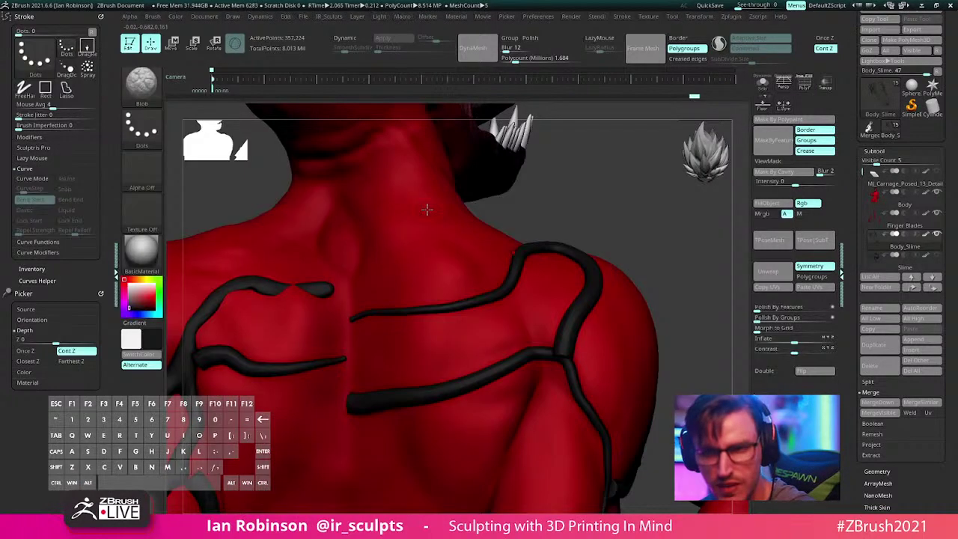
right_drag(522, 222, 514, 227)
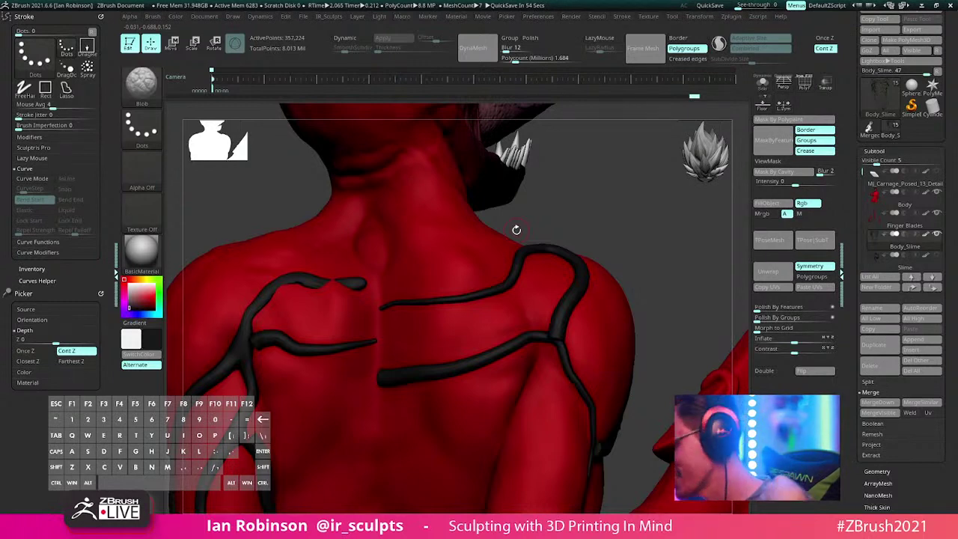
right_drag(626, 231, 606, 178)
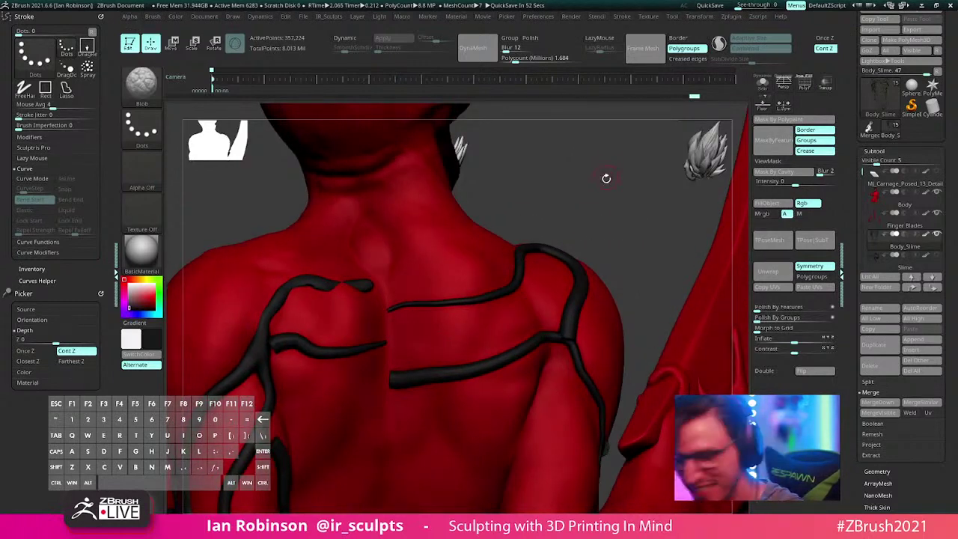
Step: Fill the thin gap in the upper strand on the left shoulder blade with the ClayBuildup brush
key(b)
key(c)
key(b)
drag(598, 205, 610, 219)
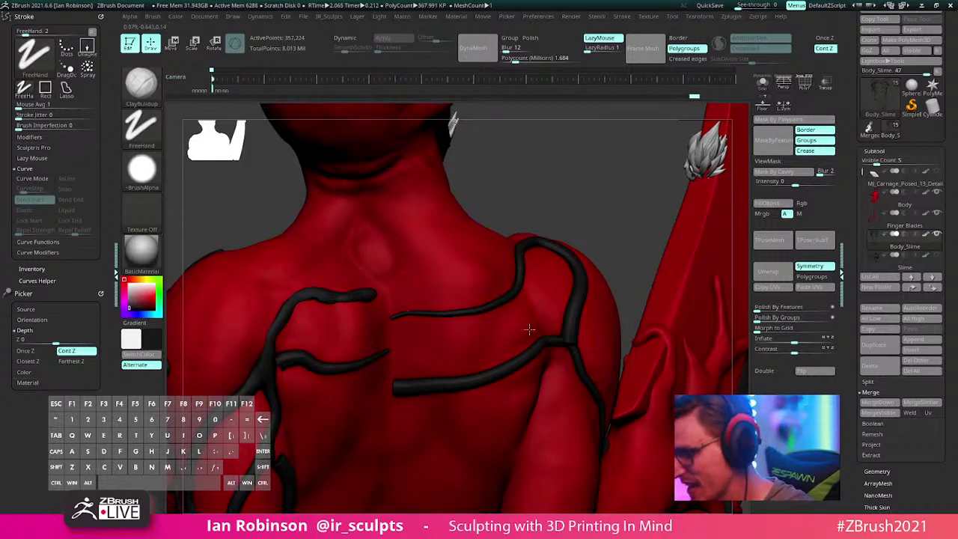
mouse_move(587, 213)
mouse_down()
mouse_move(591, 177)
mouse_move(570, 186)
mouse_up()
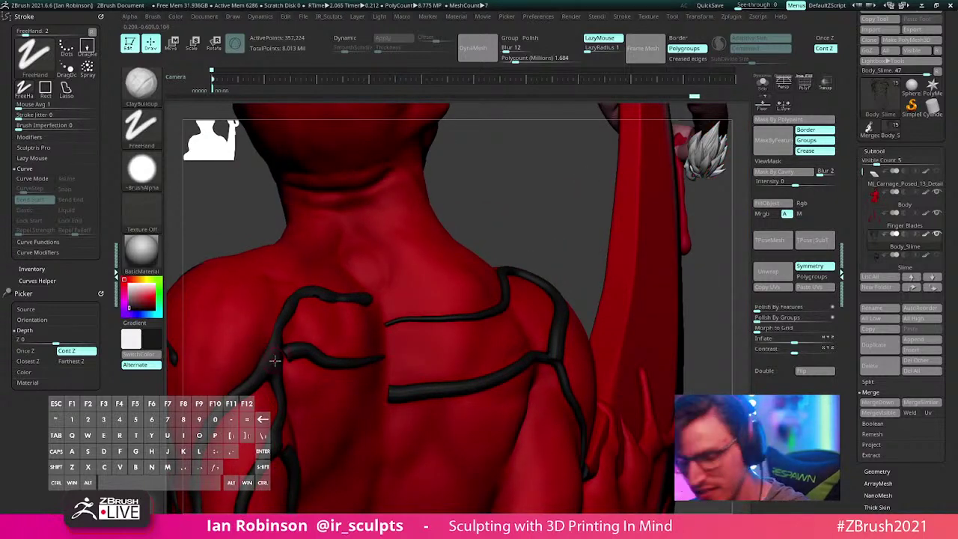
Step: Select the Inflat brush, turn off the polypaint display on all subtools and set the active colour to white
key(b)
key(i)
key(n)
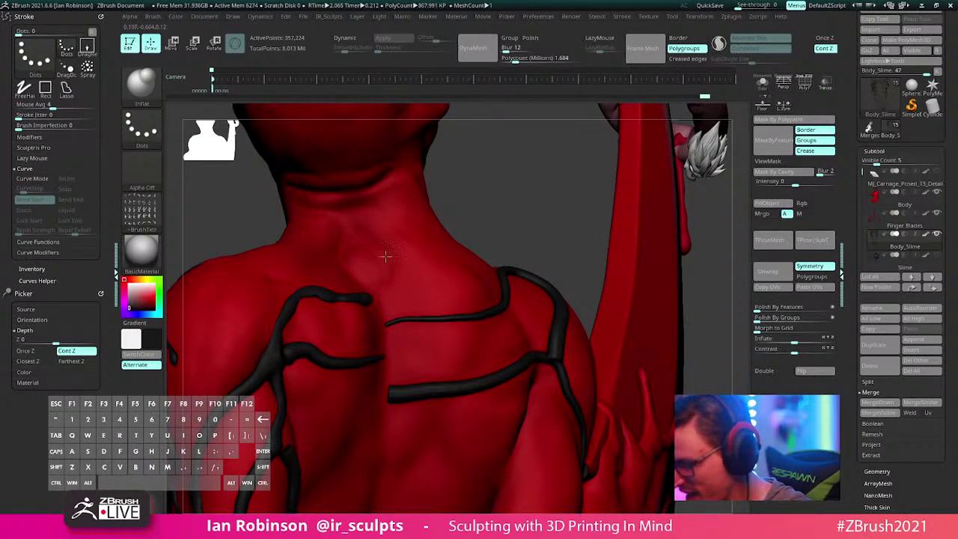
alt+drag(503, 225, 453, 191)
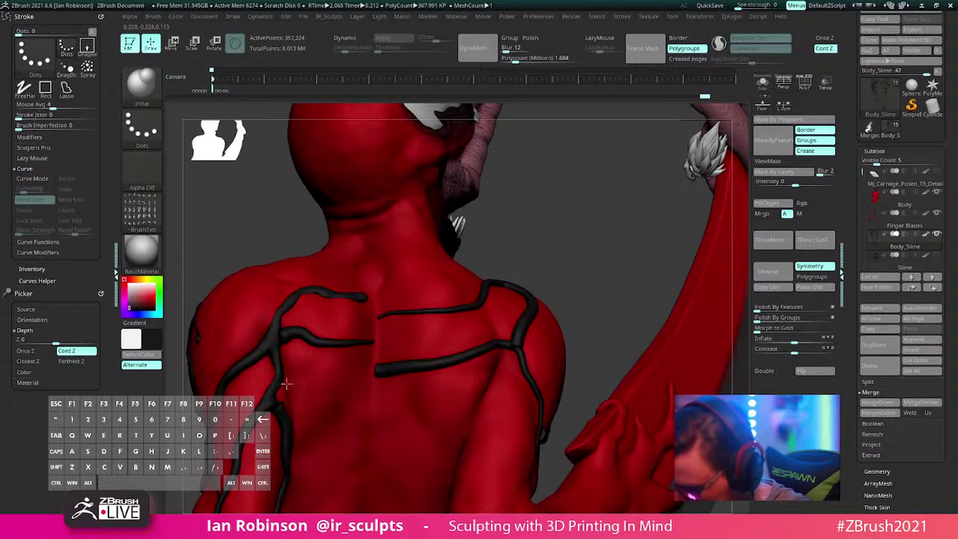
shift+click(927, 193)
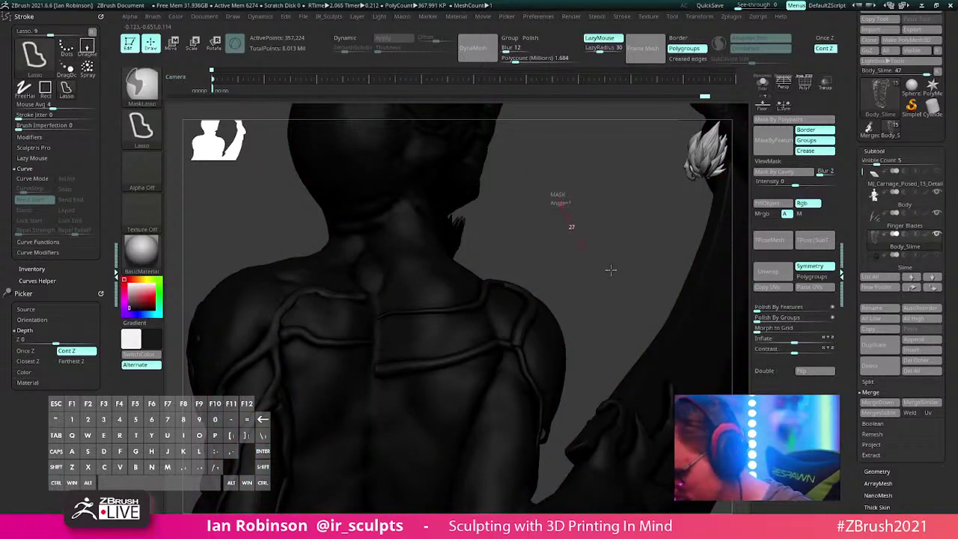
drag(133, 303, 128, 283)
Step: Inflate and smooth the strand junctions on the left shoulder blade and behind the right shoulder so the branches blend evenly
alt+drag(593, 218, 529, 254)
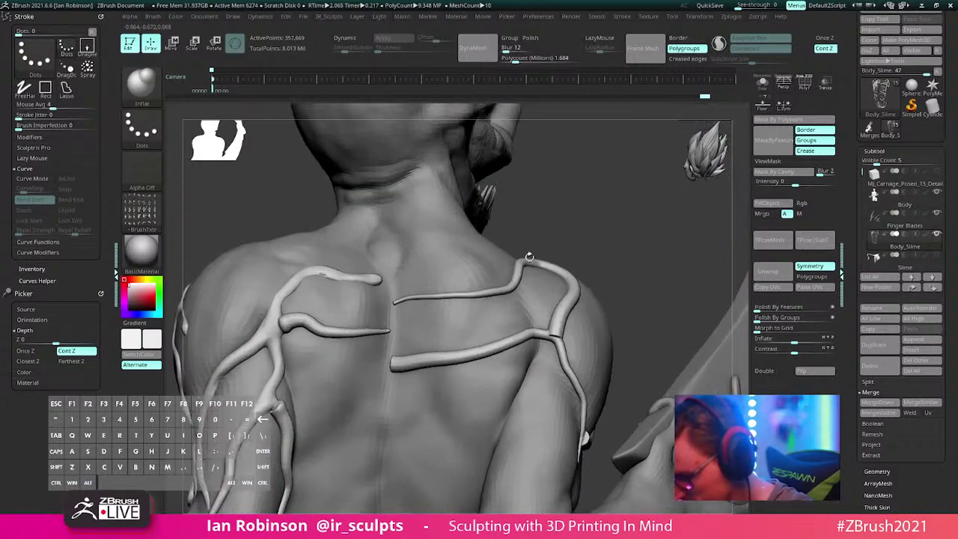
drag(275, 408, 278, 404)
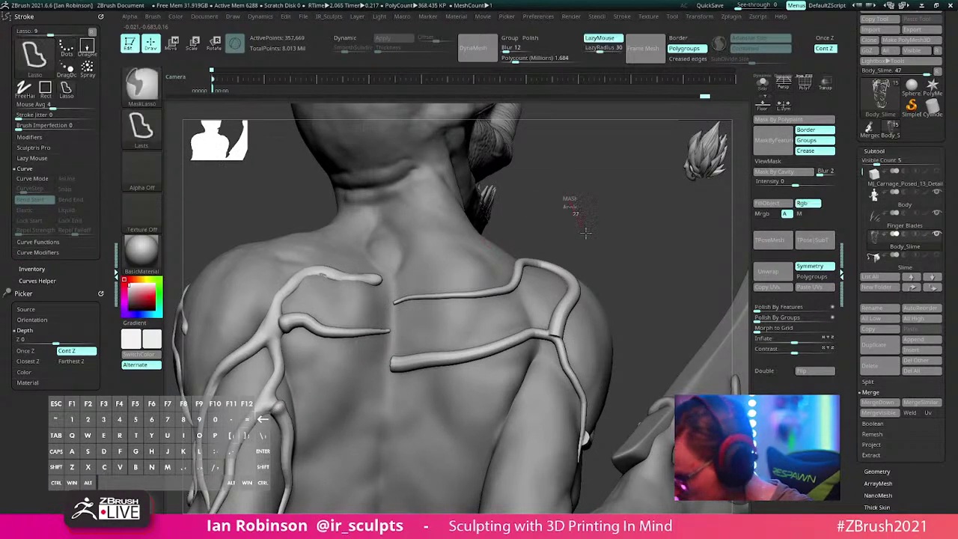
drag(582, 204, 540, 211)
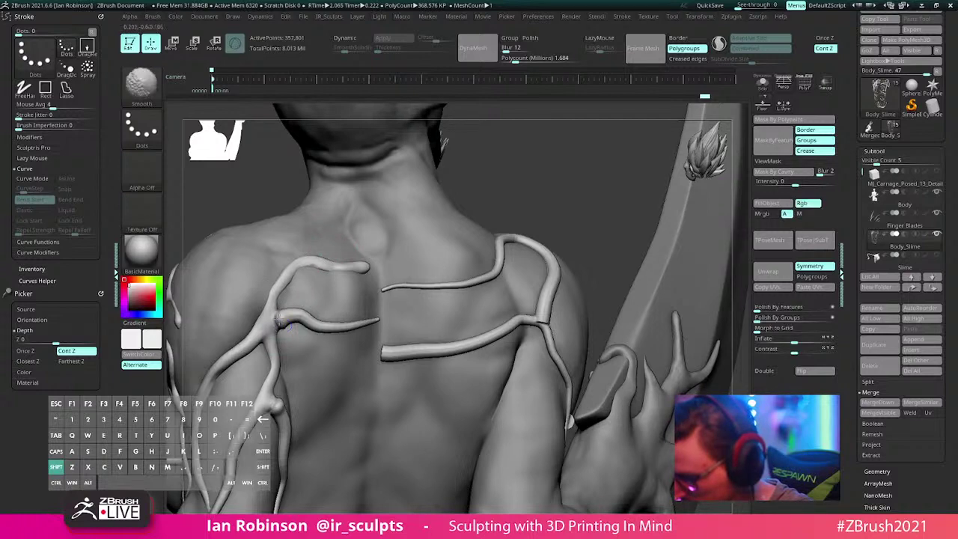
drag(572, 196, 553, 325)
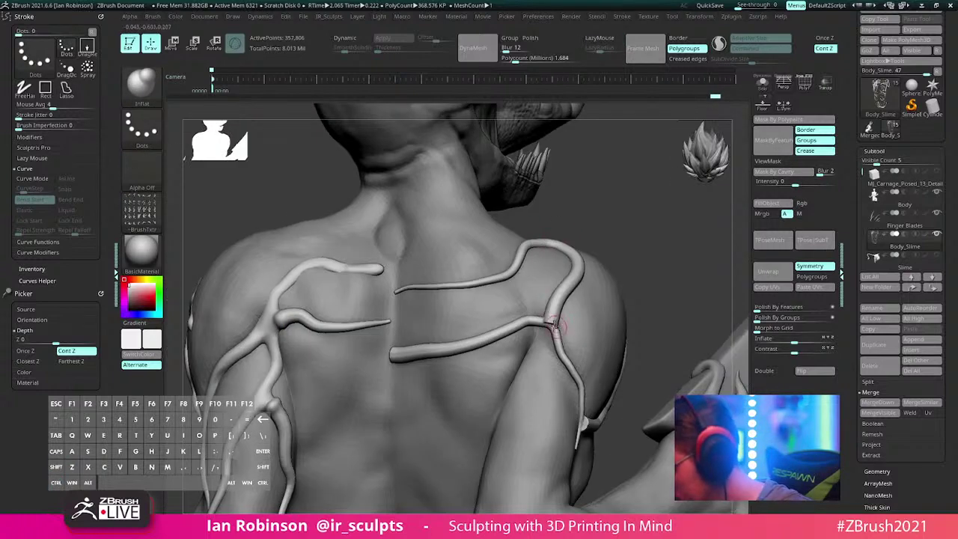
alt+drag(638, 241, 620, 293)
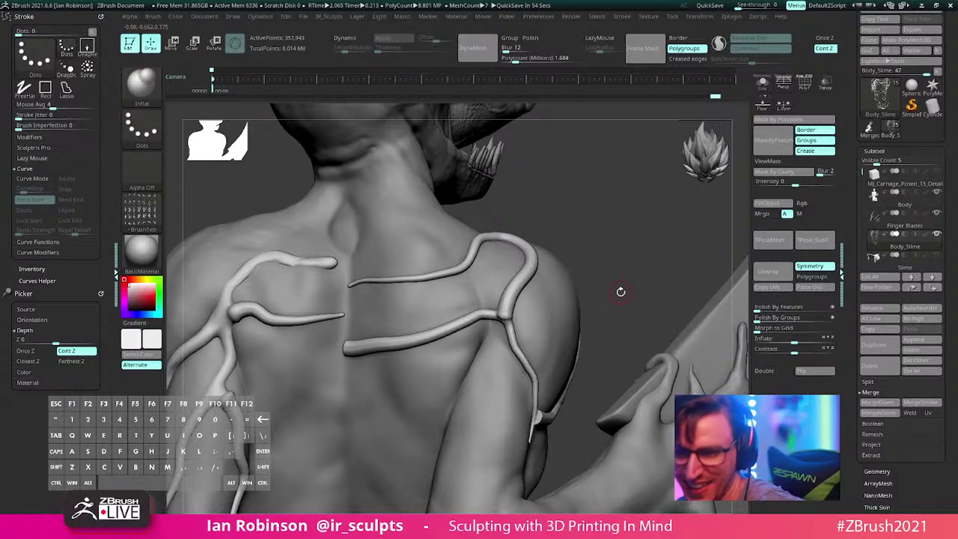
Step: Load the Smooth Stronger brush from the brush library as the smoothing brush for the right shoulder strands
drag(599, 245, 567, 241)
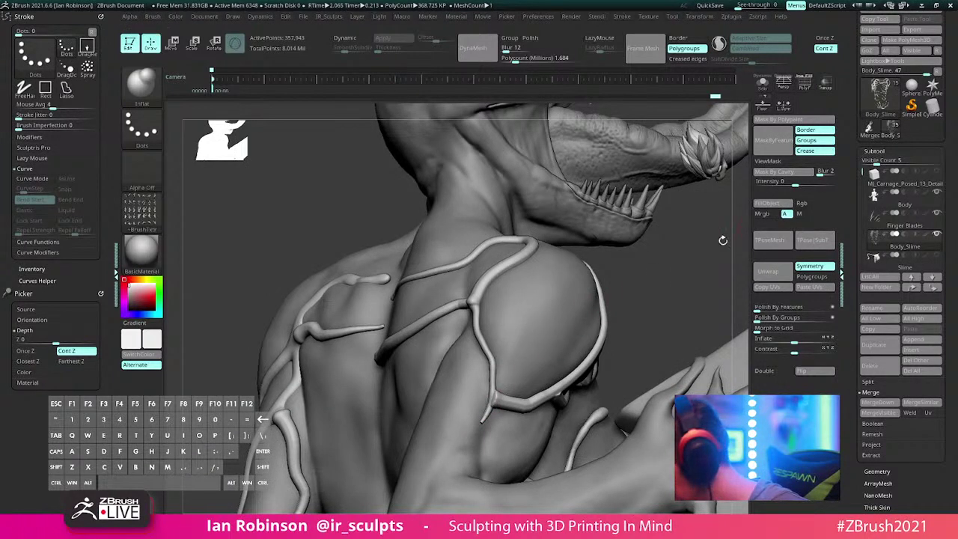
drag(723, 240, 627, 293)
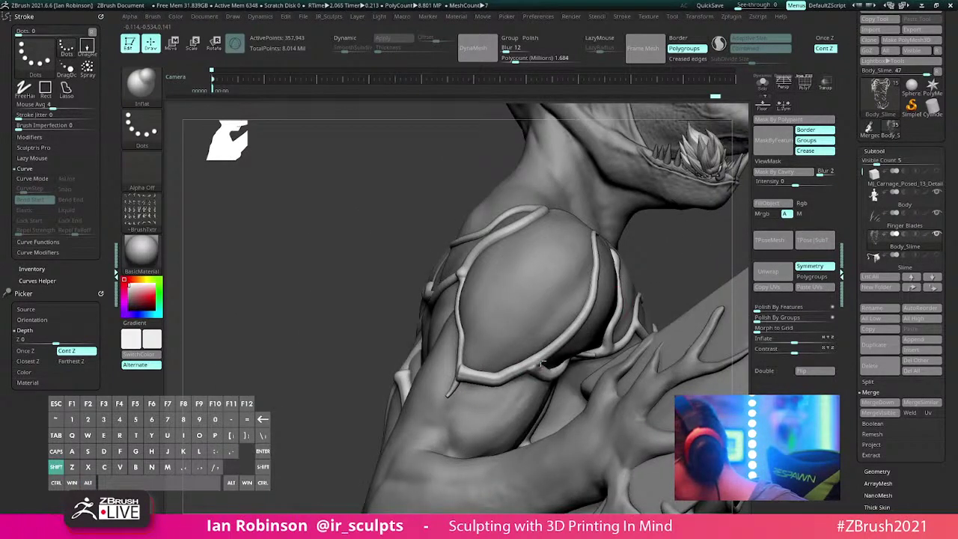
key(s)
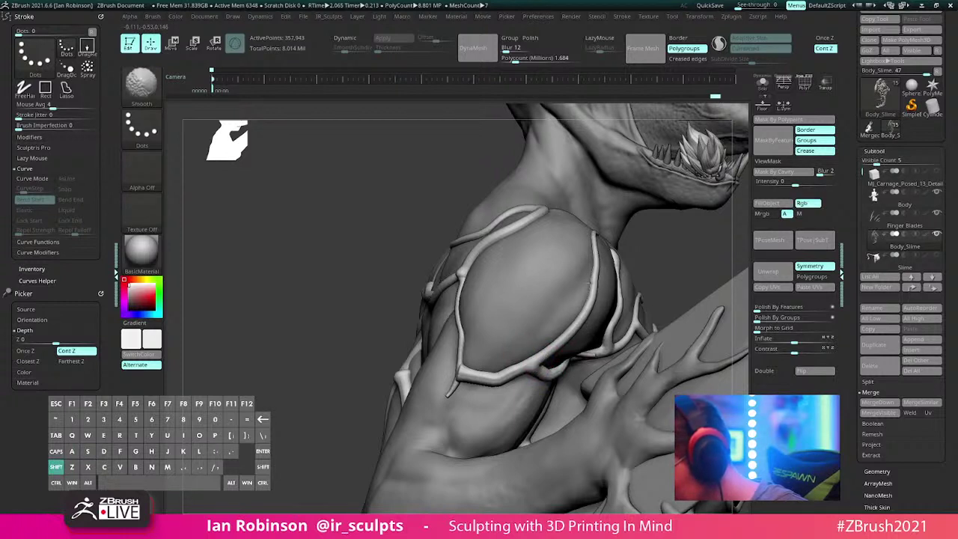
key(comma)
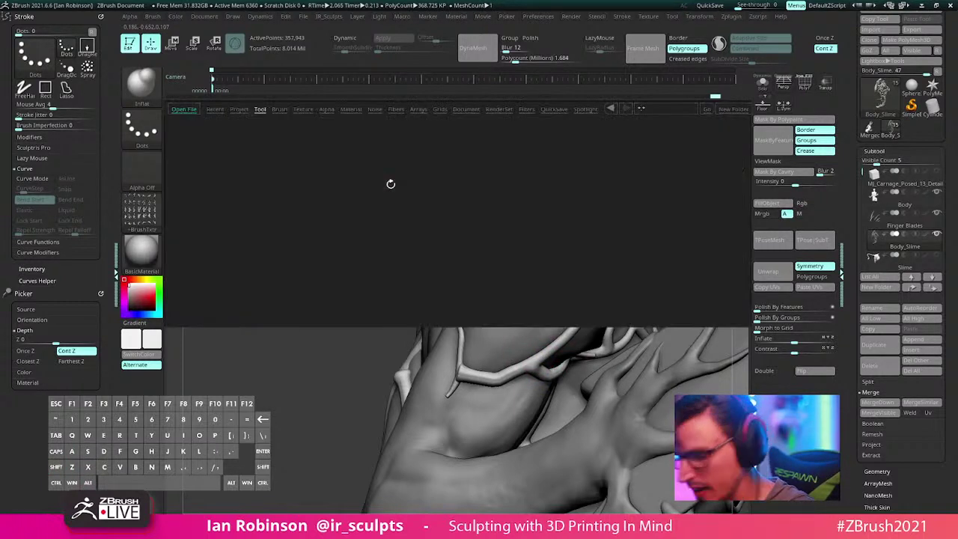
click(238, 110)
click(279, 110)
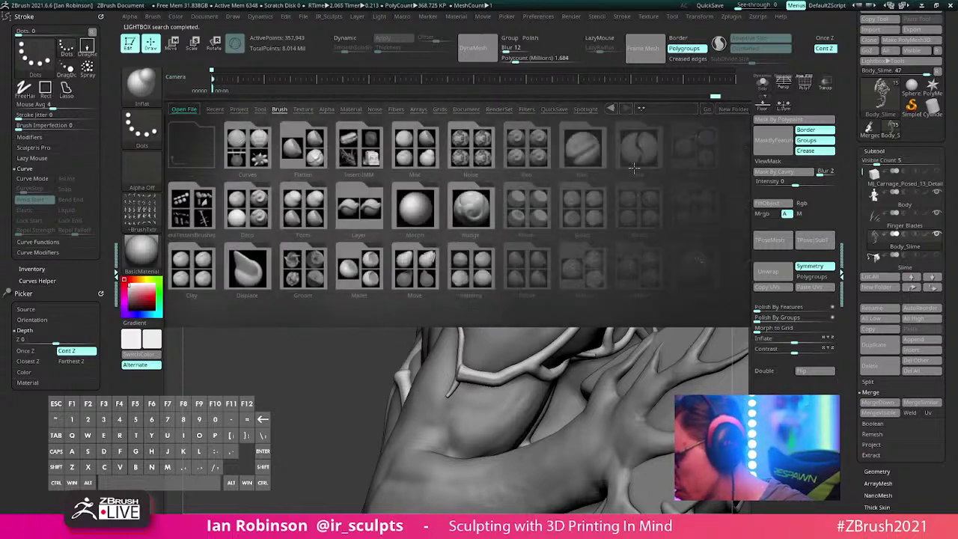
click(636, 209)
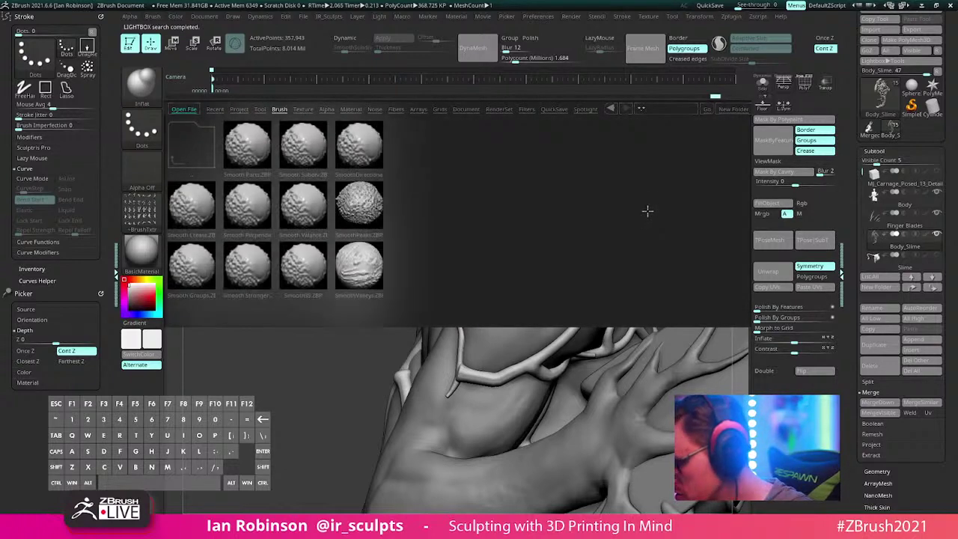
shift+double_click(247, 271)
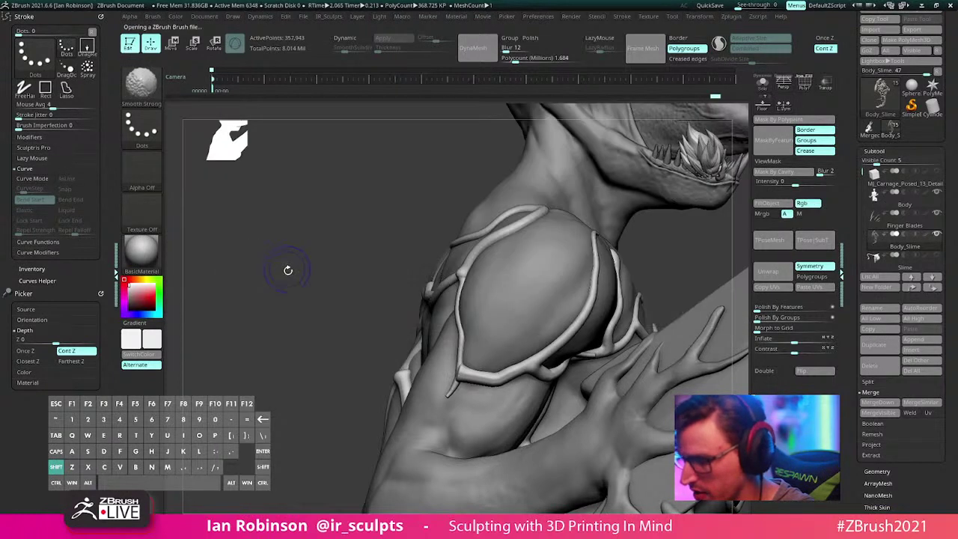
alt+right_drag(452, 266, 397, 308)
Step: Load the Slash1 brush from the Slash folder of the brush library and try it on the right shoulder strands
key(comma)
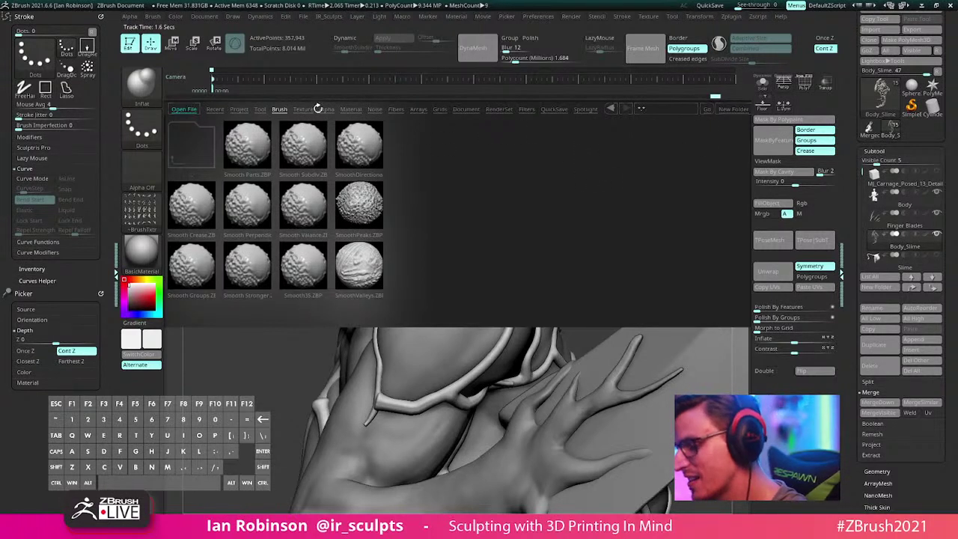
click(279, 109)
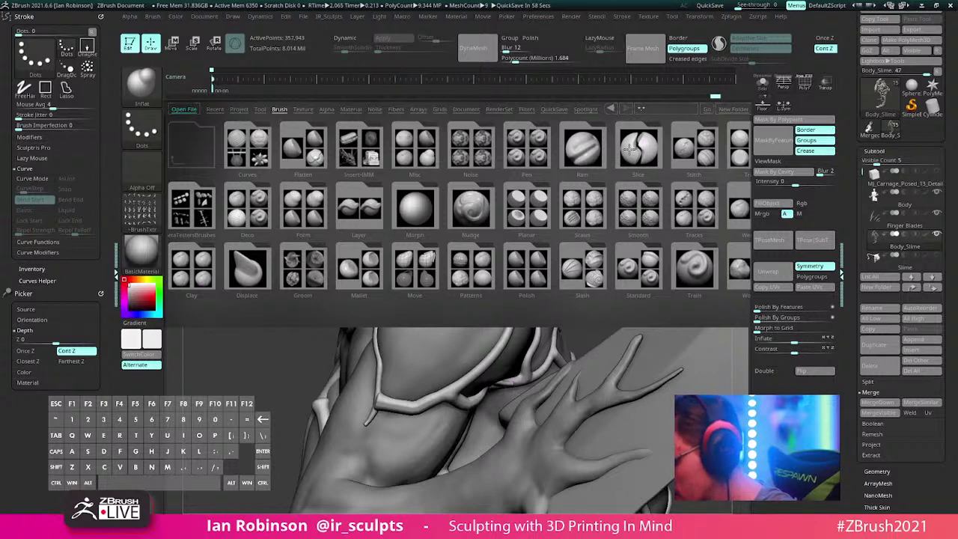
double_click(584, 272)
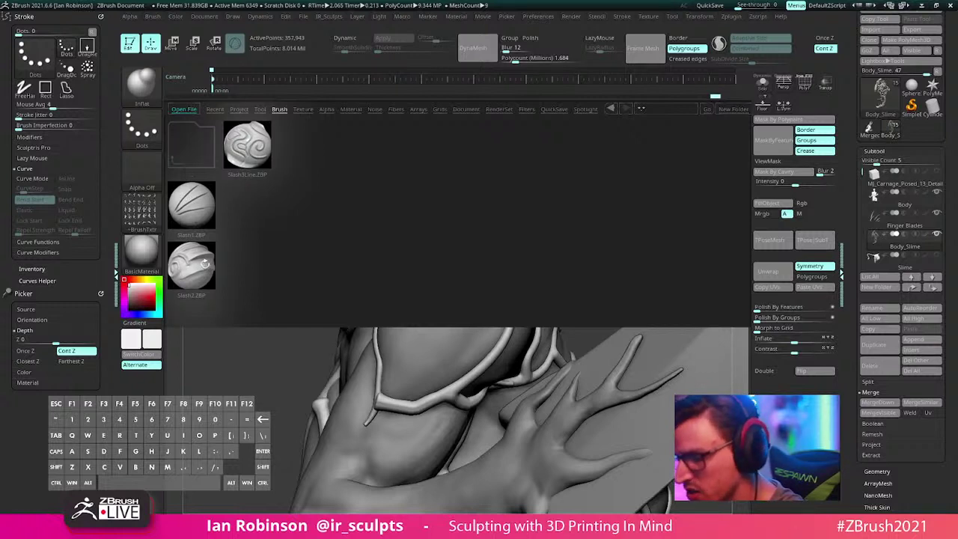
double_click(215, 206)
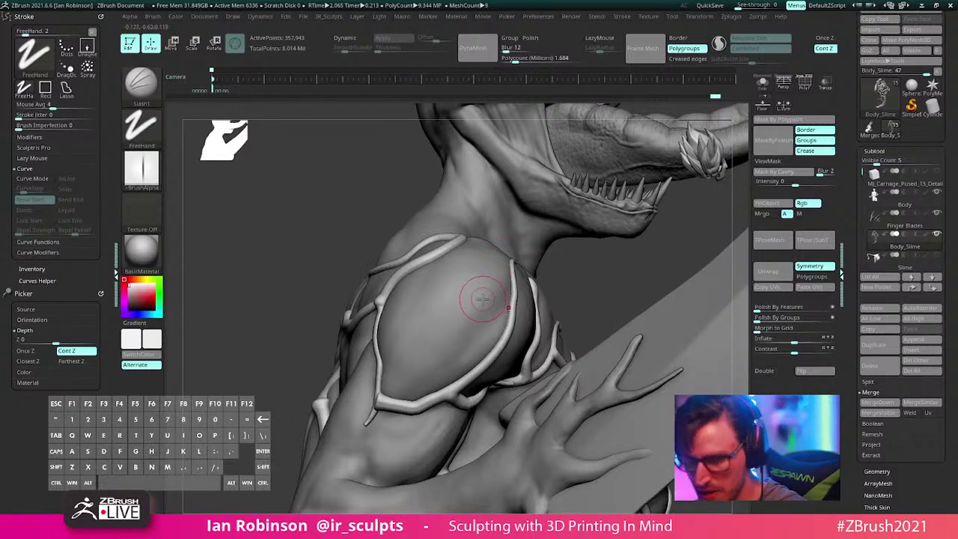
alt+right_drag(477, 321, 524, 274)
right_drag(506, 244, 462, 357)
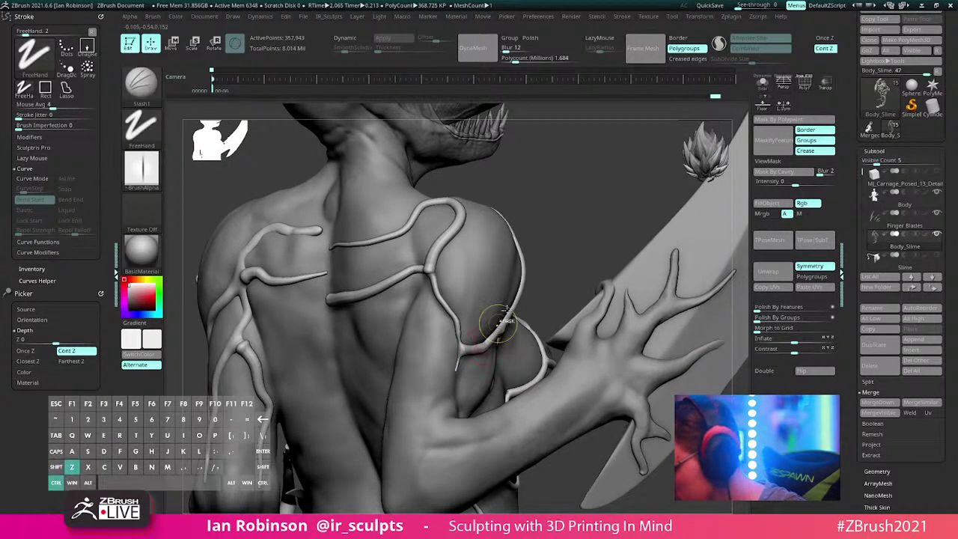
Step: Inflate and smooth the strand junction at the back of the right upper arm below the deltoid
key(b)
key(i)
key(n)
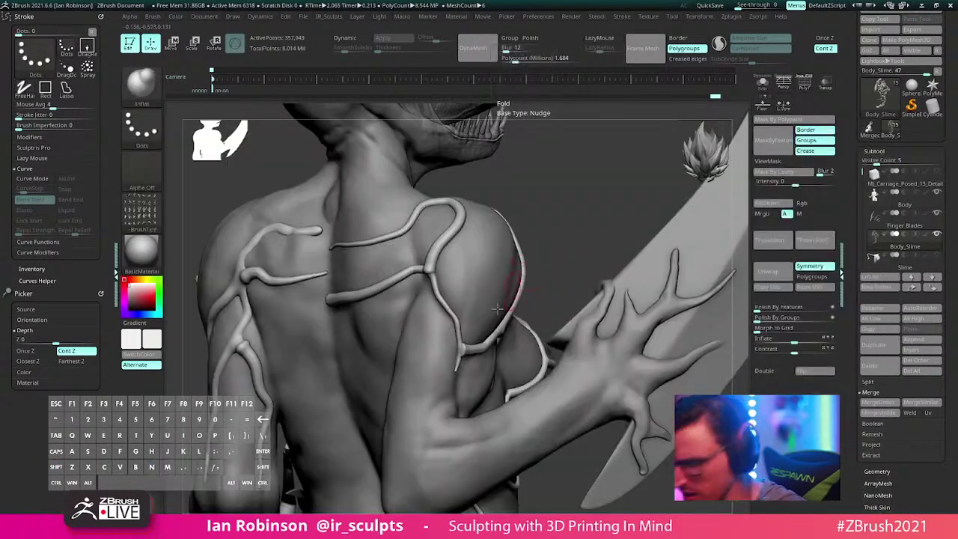
shift+drag(465, 353, 479, 347)
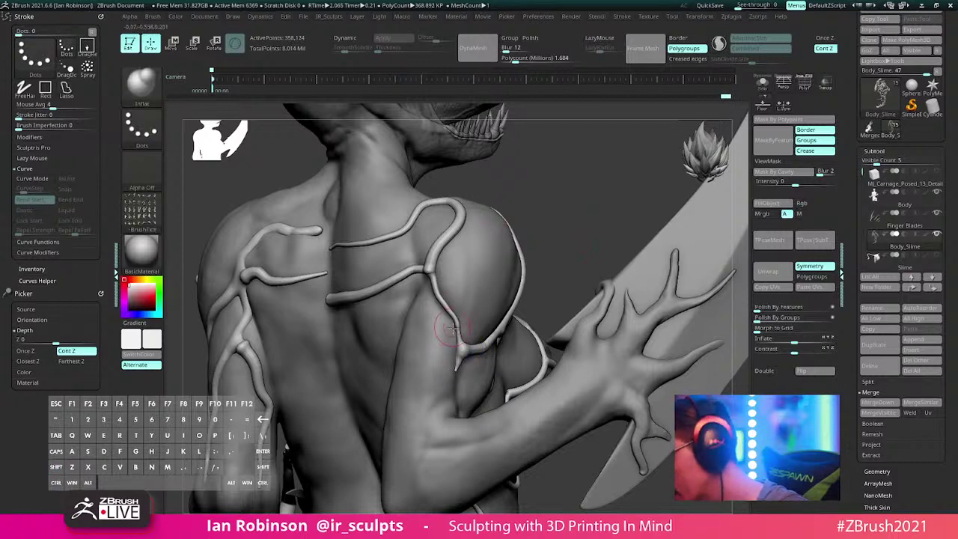
drag(536, 232, 430, 284)
drag(466, 217, 426, 273)
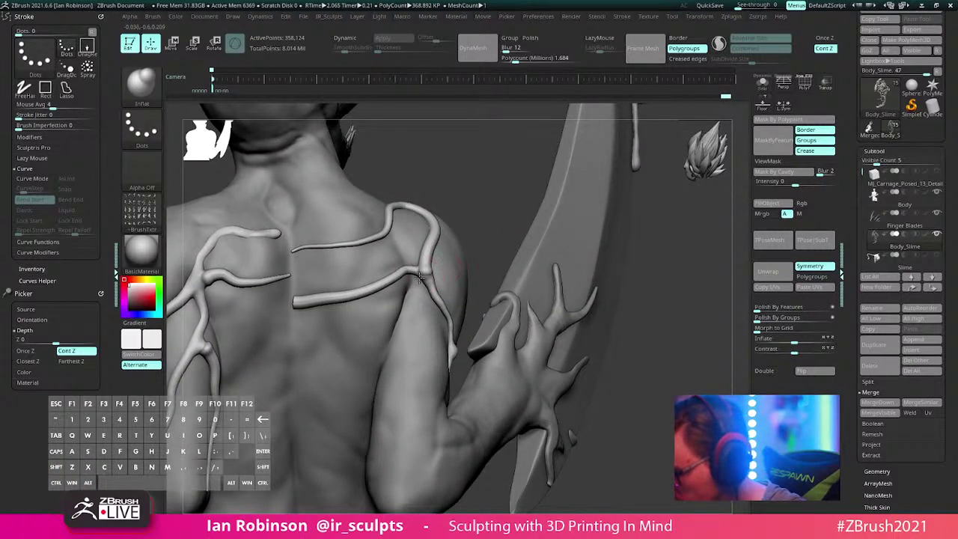
Step: Adjust the strand fork behind the right shoulder with the Move brush and update the DynaMesh
key(b)
key(m)
key(v)
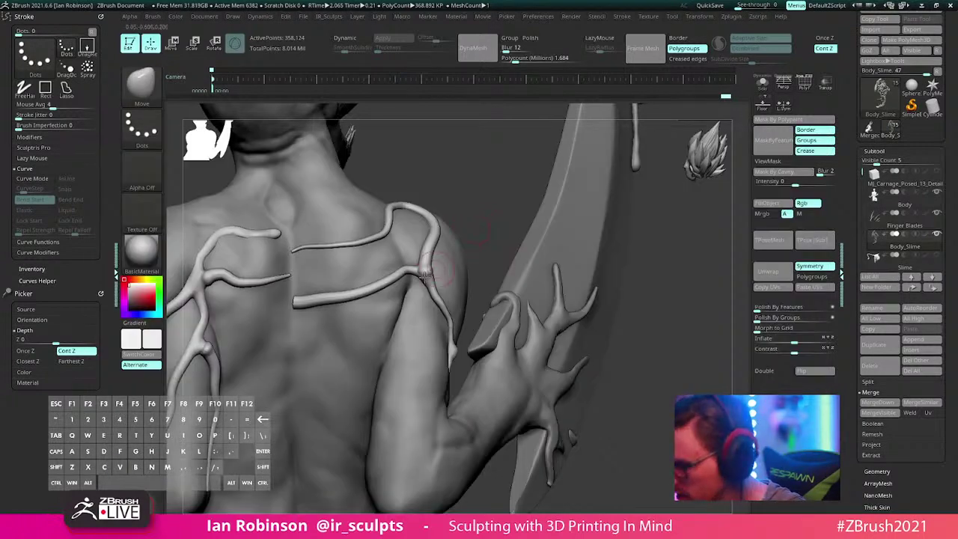
key(ctrl)
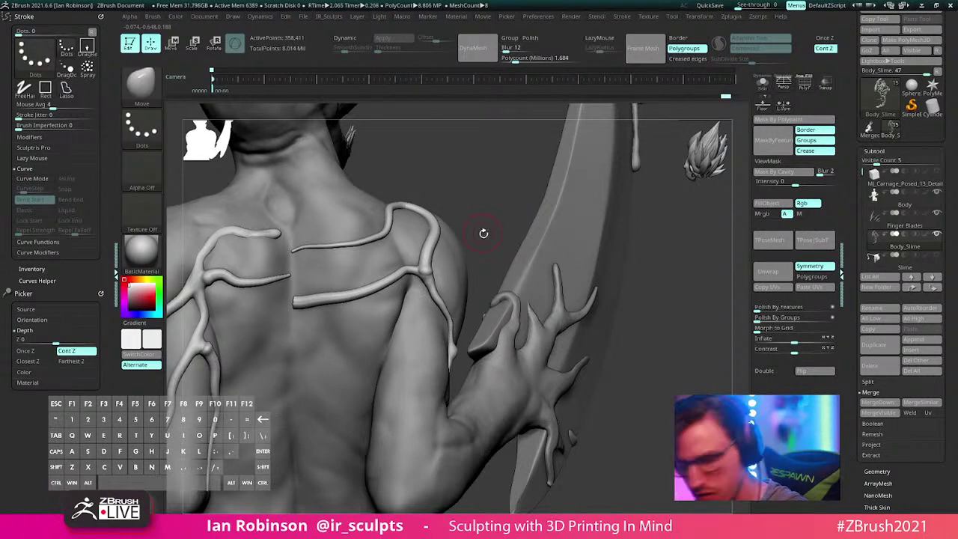
Step: Refine the shape of the strand fork behind the right shoulder with the SnakeHook brush
key(b)
key(s)
key(h)
drag(470, 226, 419, 275)
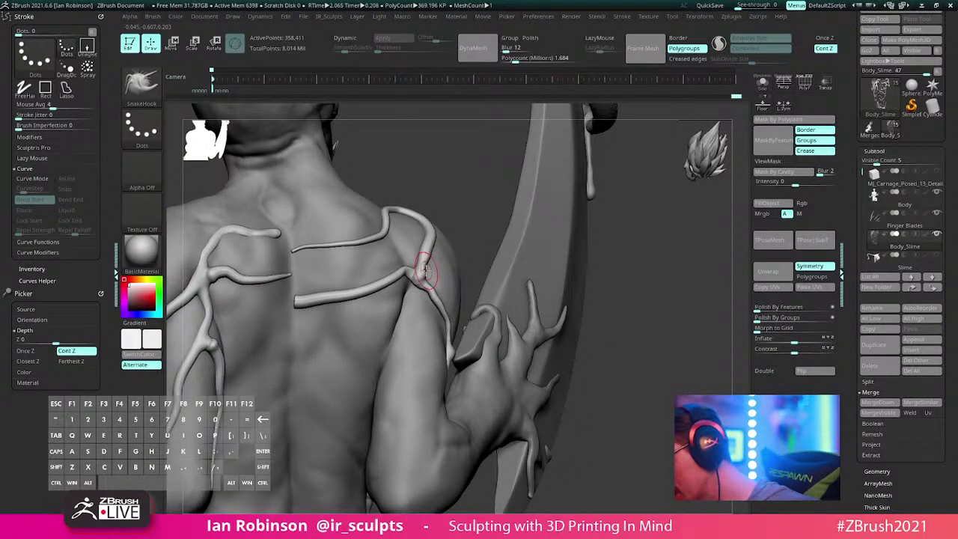
key(space)
mouse_move(614, 205)
mouse_down()
mouse_move(487, 203)
mouse_move(509, 214)
mouse_up()
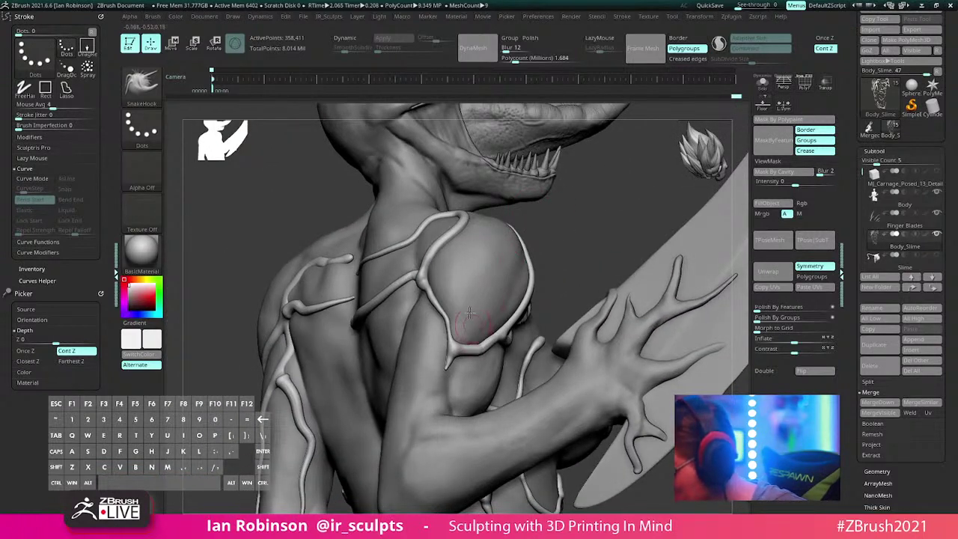
Step: Isolate Body_Slime, remove the strand section linking the back-of-arm branch to the deltoid strand, and redisplay the whole figure
click(762, 83)
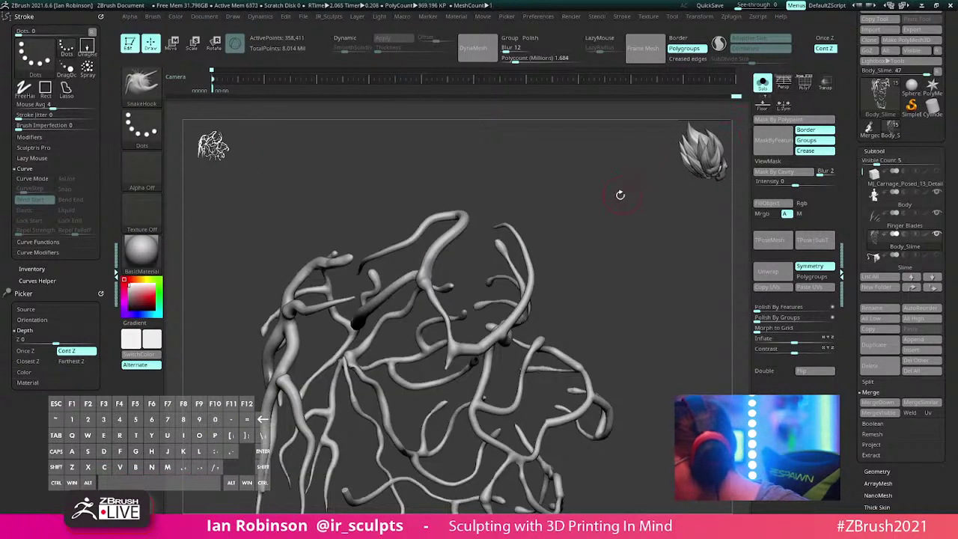
mouse_move(663, 196)
mouse_down()
mouse_move(627, 239)
mouse_move(443, 351)
mouse_move(437, 393)
mouse_move(464, 299)
mouse_up()
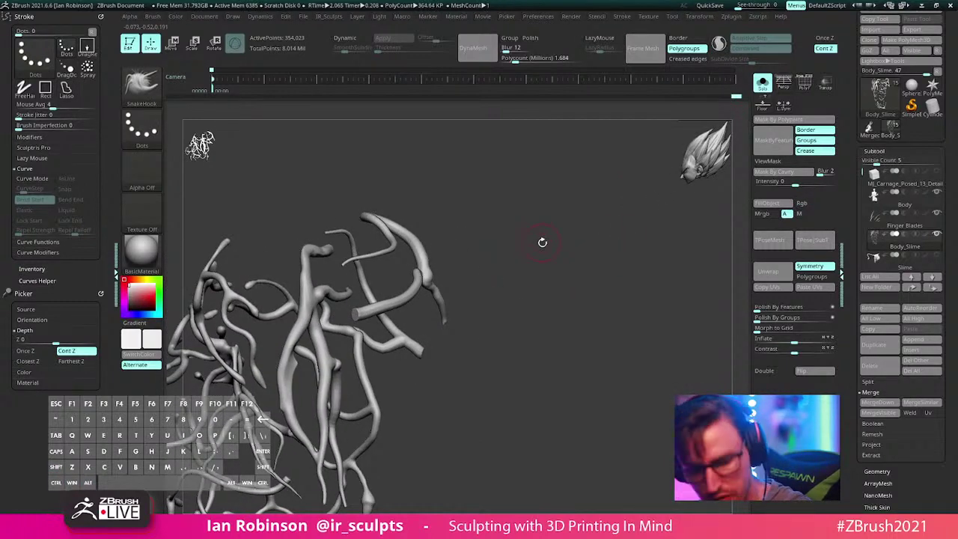
key(2)
click(570, 243)
click(570, 253)
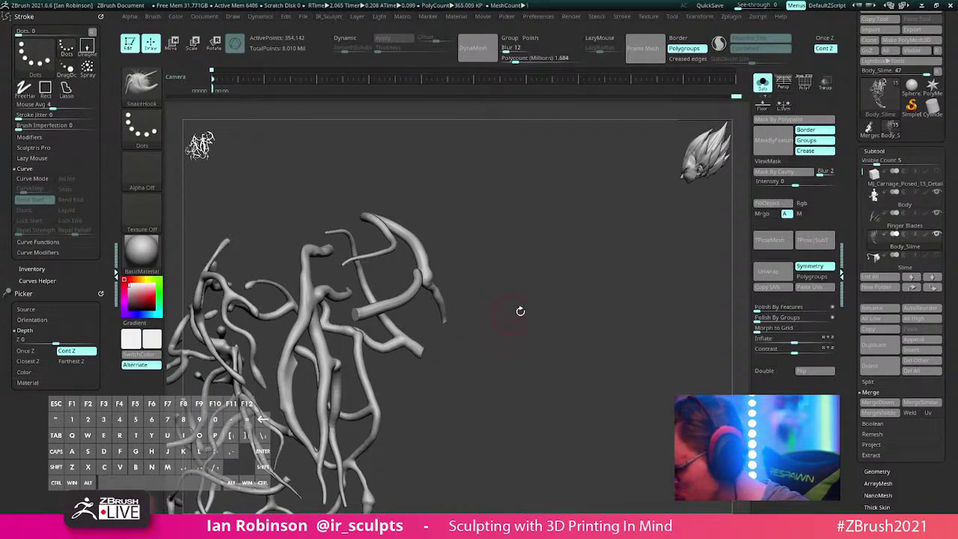
drag(520, 310, 618, 238)
click(762, 82)
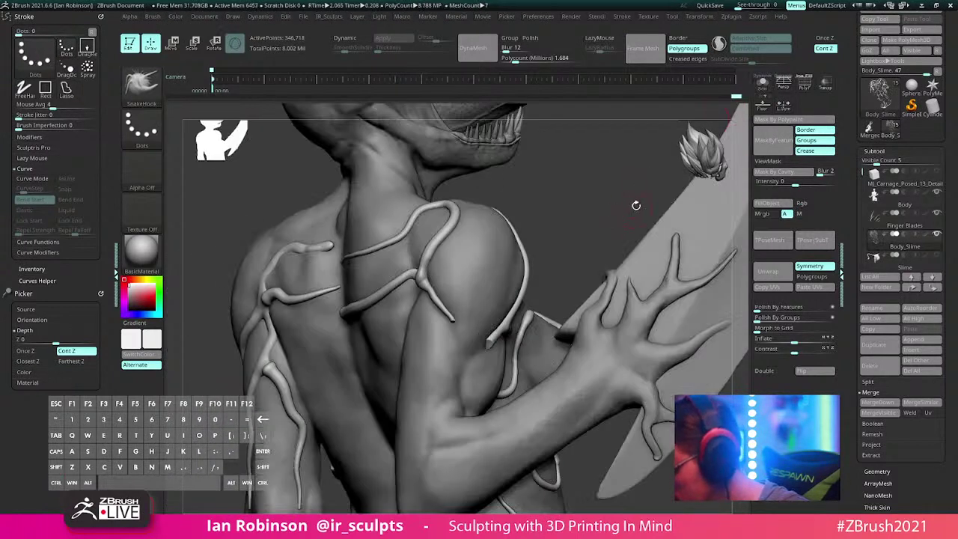
Step: Smooth the cut strand end below the right deltoid and inflate the blunt tip of the back-of-arm branch
mouse_move(635, 205)
mouse_down()
mouse_move(611, 205)
mouse_move(622, 197)
mouse_up()
shift+drag(490, 341, 491, 342)
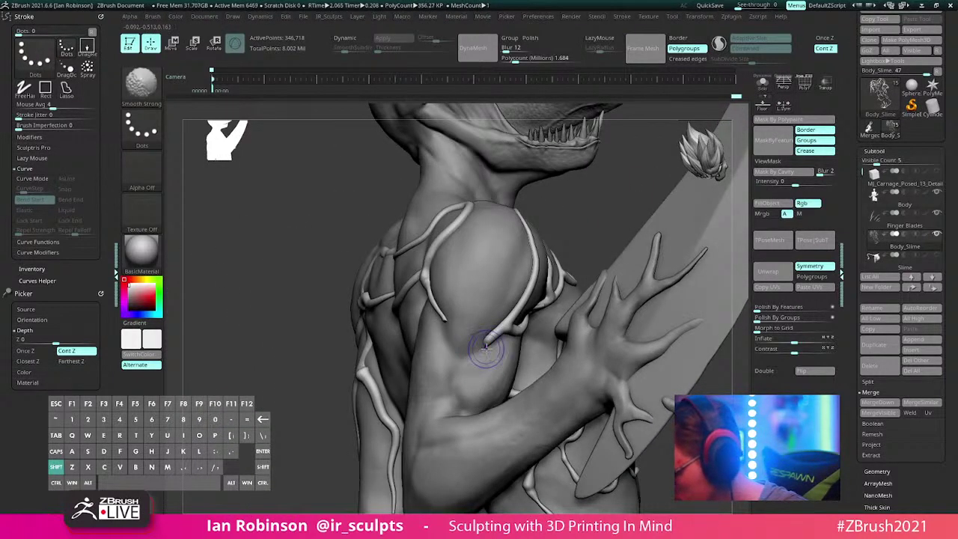
drag(322, 300, 429, 275)
key(b)
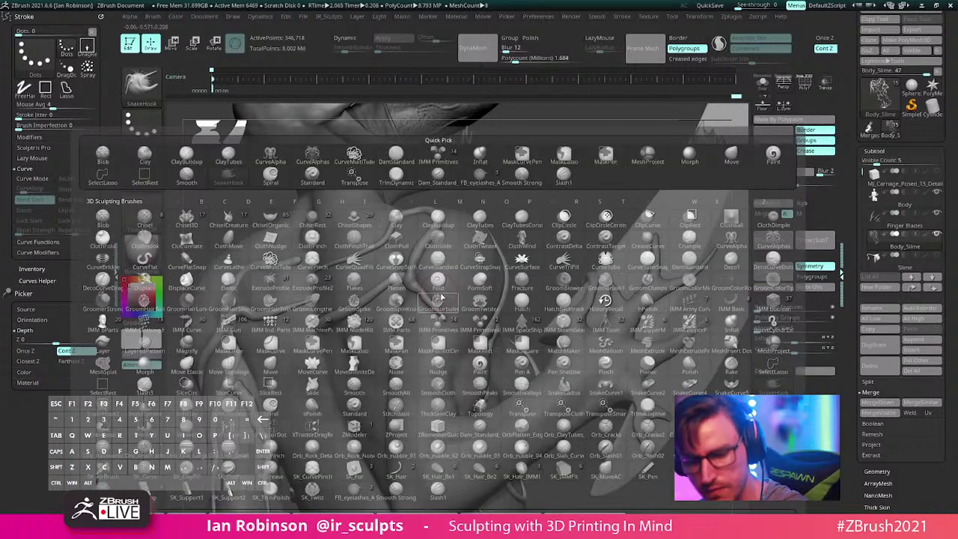
key(i)
key(n)
drag(445, 322, 447, 338)
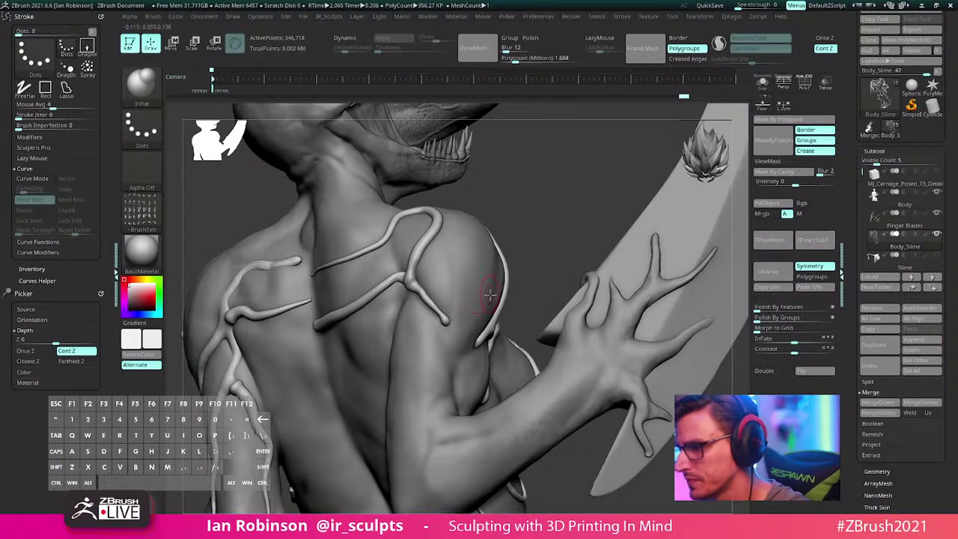
Step: Adjust the strand end below the right deltoid with the Move brush at a new brush size
key(b)
key(m)
key(v)
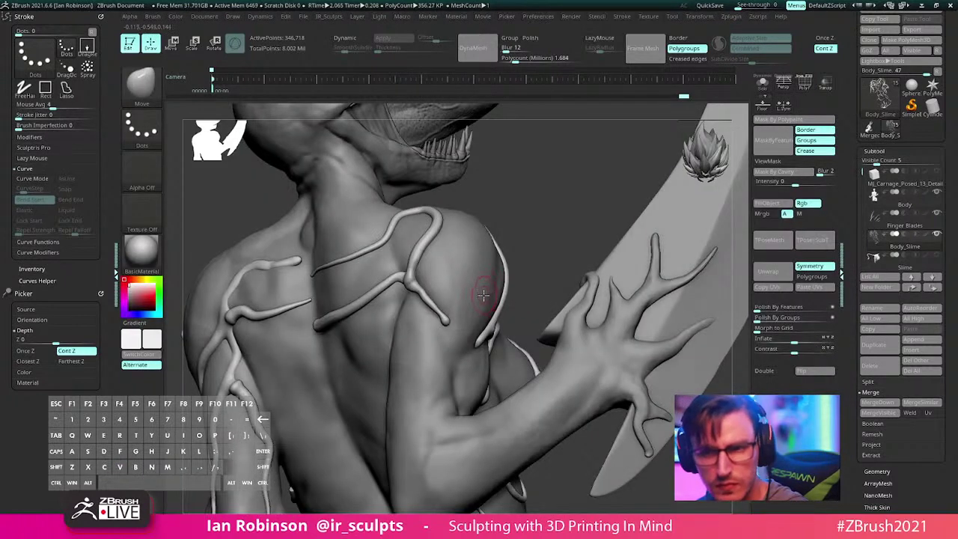
key(s)
drag(476, 295, 484, 295)
drag(435, 321, 436, 328)
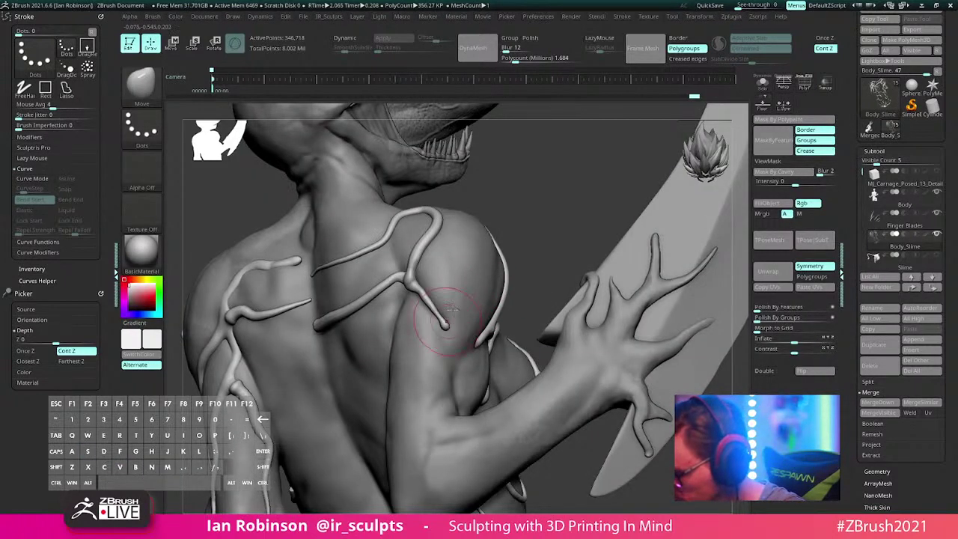
drag(531, 217, 546, 213)
right_drag(417, 290, 442, 263)
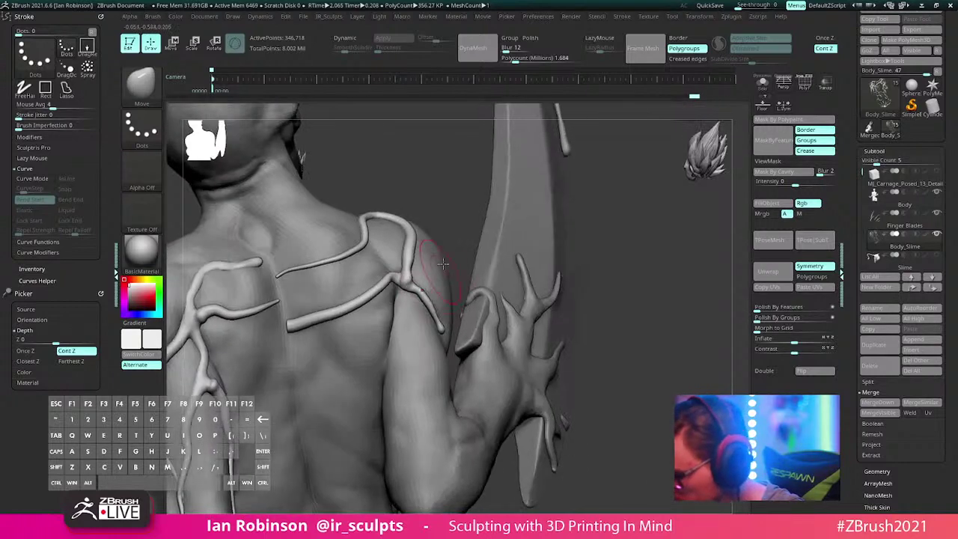
Step: Refine the strand fork behind the right shoulder with the Inflat and SnakeHook brushes
key(b)
key(i)
key(n)
drag(425, 218, 436, 210)
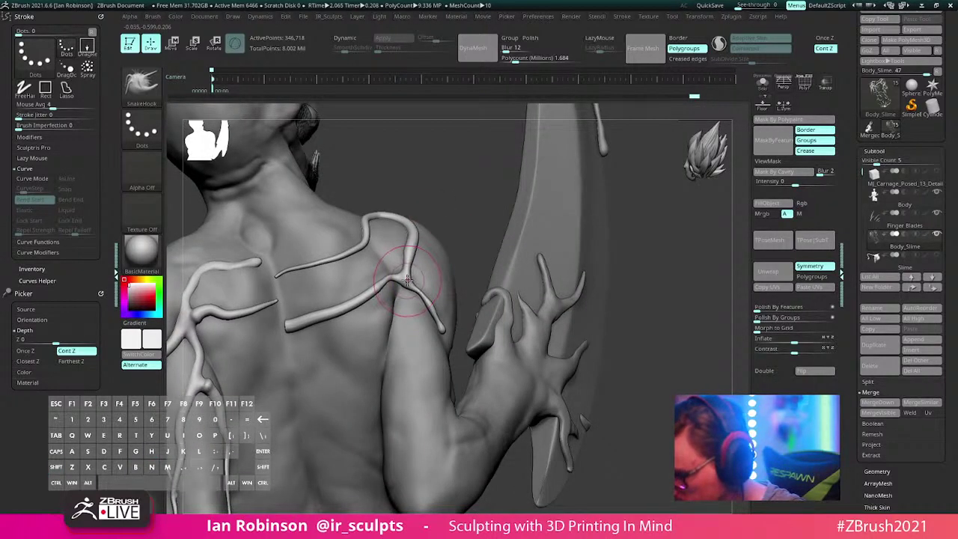
mouse_move(410, 280)
alt+mouse_down()
mouse_move(402, 287)
mouse_move(412, 291)
alt+mouse_up()
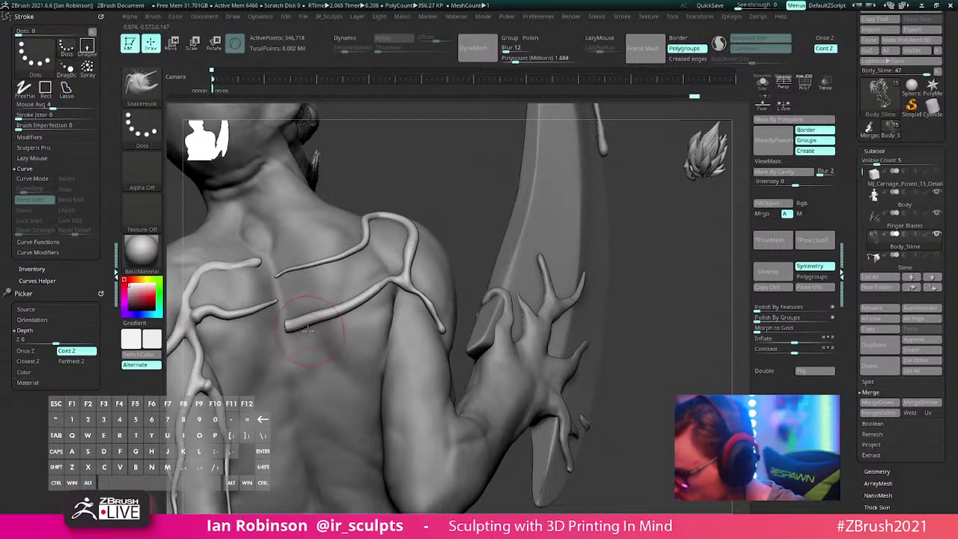
Step: Smooth the blunt inner end of the lower right back strand and inflate the strand tips flanking the spine
mouse_move(324, 315)
shift+mouse_down()
mouse_move(291, 330)
mouse_move(351, 307)
mouse_move(293, 325)
shift+mouse_up()
key(b)
key(i)
key(n)
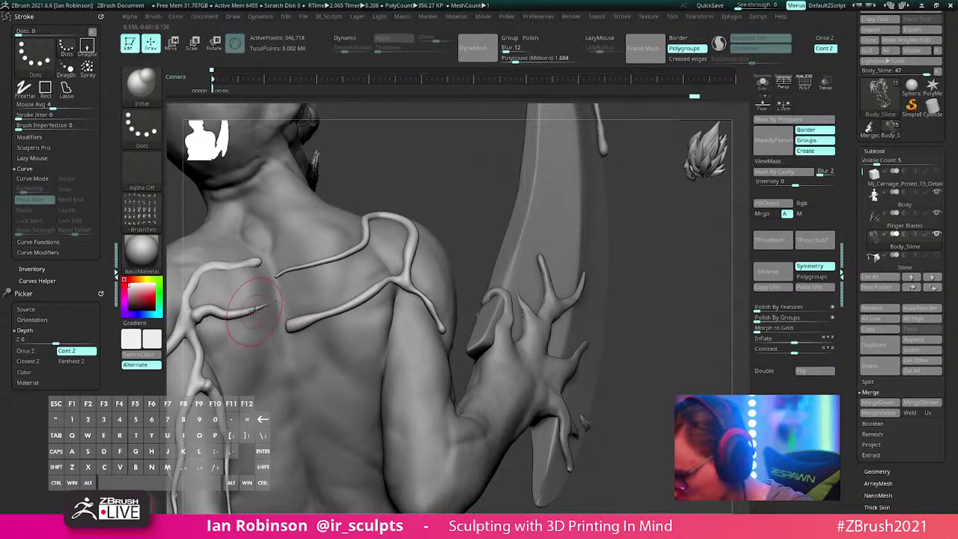
key(ctrl+z)
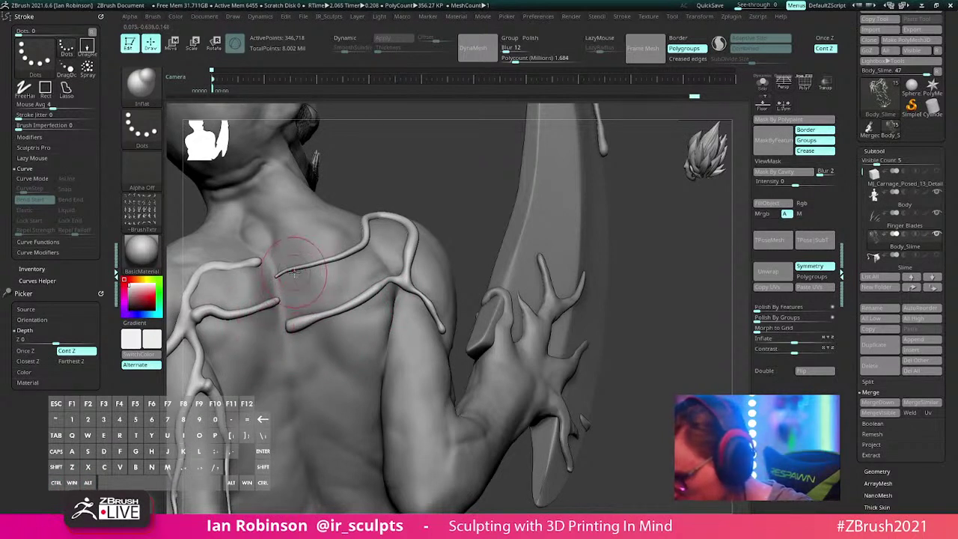
drag(315, 264, 339, 258)
Step: Inflate the thin ends of the strands running over the front of the right deltoid
mouse_move(452, 191)
mouse_down()
mouse_move(516, 201)
mouse_move(528, 246)
mouse_move(560, 250)
mouse_move(648, 223)
mouse_up()
alt+drag(420, 329, 413, 337)
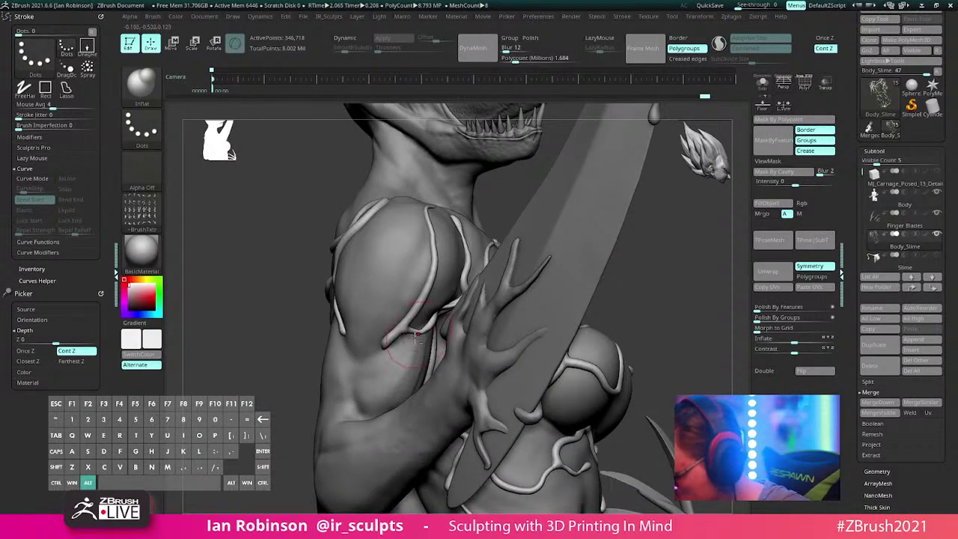
alt+drag(428, 297, 429, 245)
mouse_move(425, 246)
right_down()
mouse_move(431, 273)
mouse_move(434, 191)
right_up()
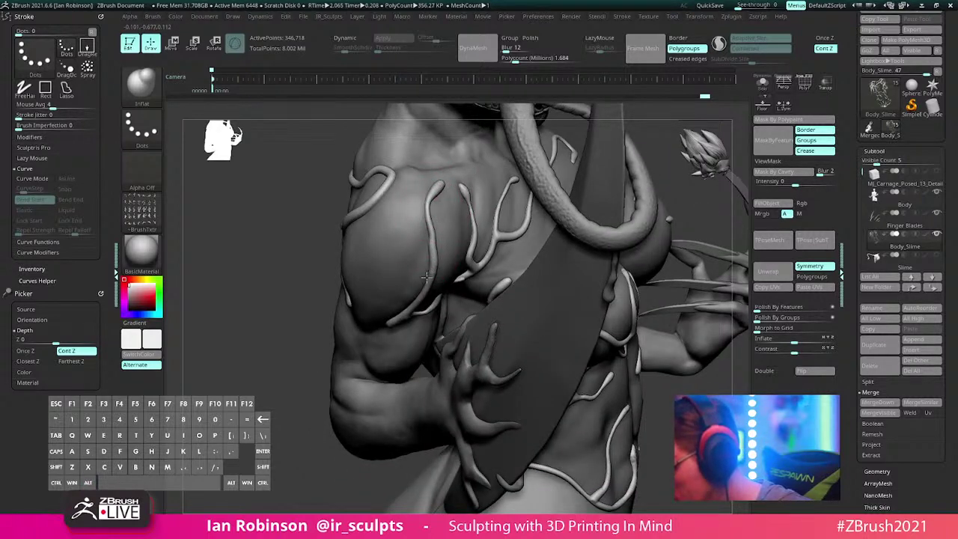
right_drag(438, 263, 389, 253)
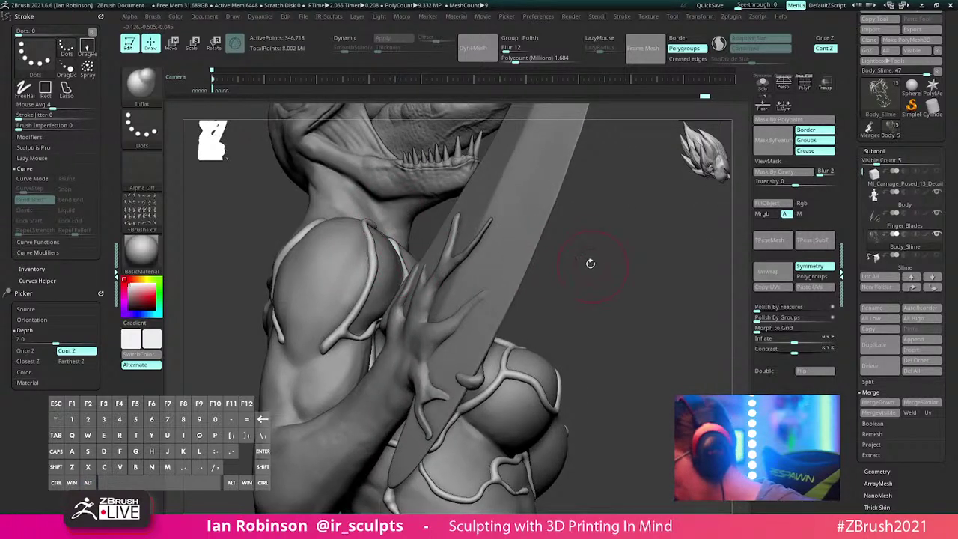
right_drag(591, 263, 538, 256)
Step: Inflate the thin strand tips across the upper chest and over the left shoulder
right_drag(337, 288, 303, 318)
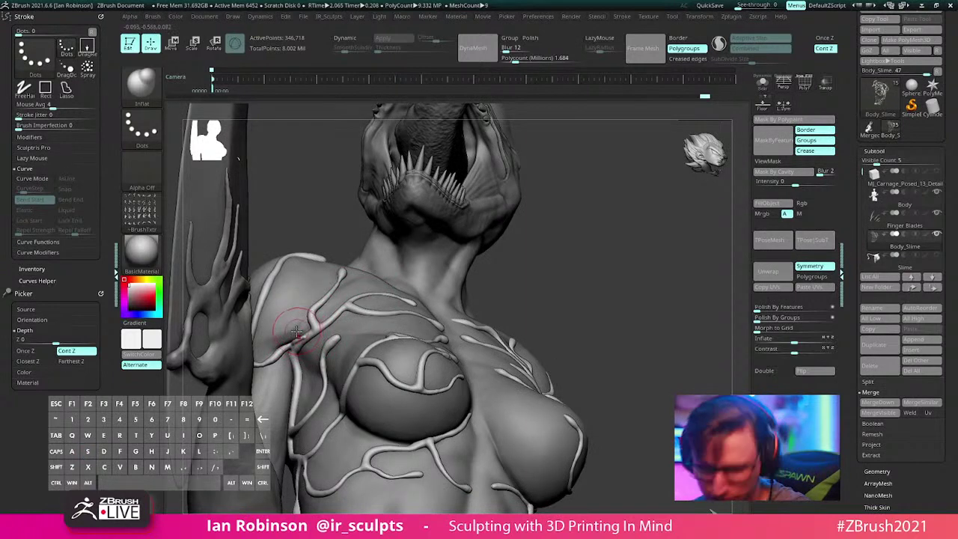
right_drag(300, 373, 335, 362)
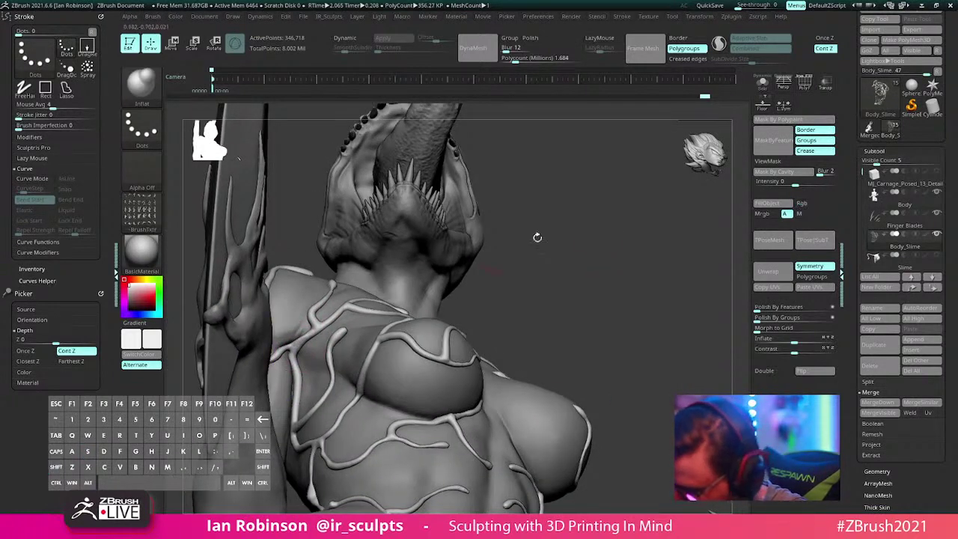
mouse_move(536, 237)
right_down()
mouse_move(615, 233)
mouse_move(603, 246)
mouse_move(609, 286)
mouse_move(619, 265)
mouse_move(637, 268)
mouse_move(609, 248)
right_up()
alt+drag(592, 282, 583, 291)
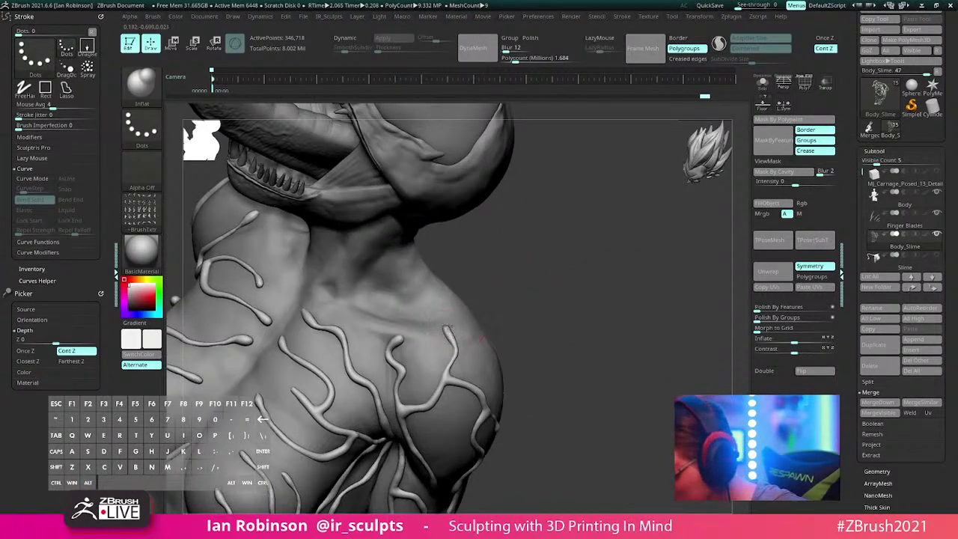
alt+drag(528, 343, 526, 292)
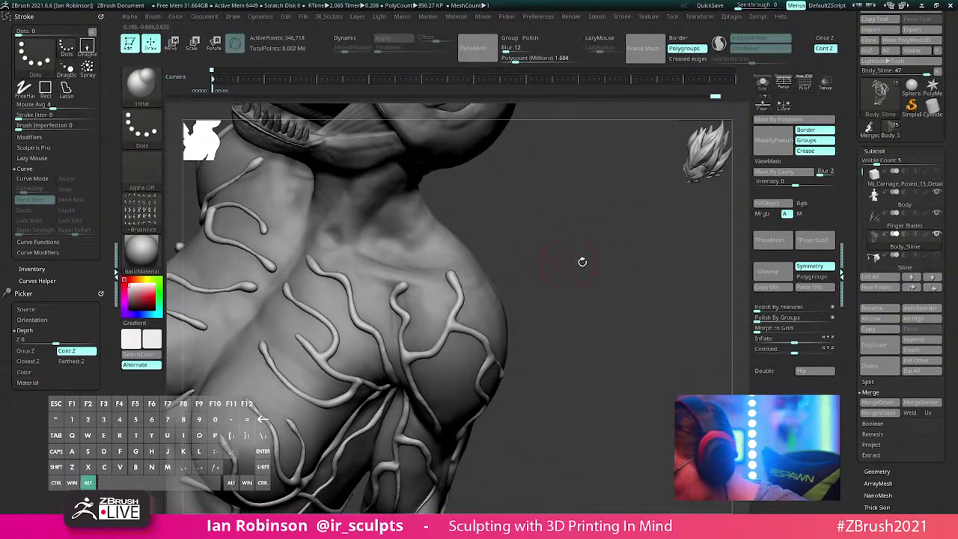
mouse_move(582, 261)
right_down()
mouse_move(605, 276)
mouse_move(614, 231)
mouse_move(612, 306)
right_up()
right_drag(506, 319, 449, 309)
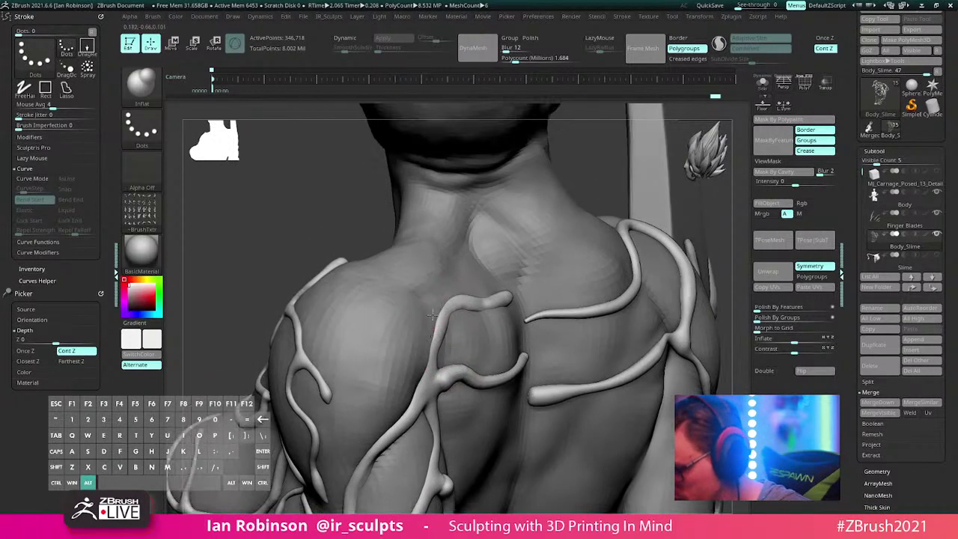
Step: Draw a curved strand from the fork behind the left shoulder over the deltoid with the CurveAlphas brush at a reduced size
key(b)
key(c)
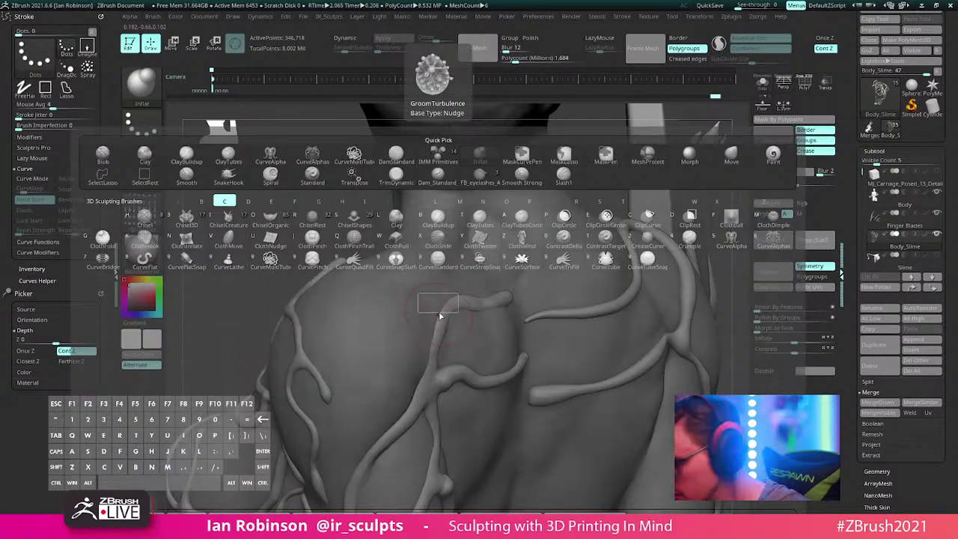
click(778, 242)
key(s)
drag(516, 278, 509, 279)
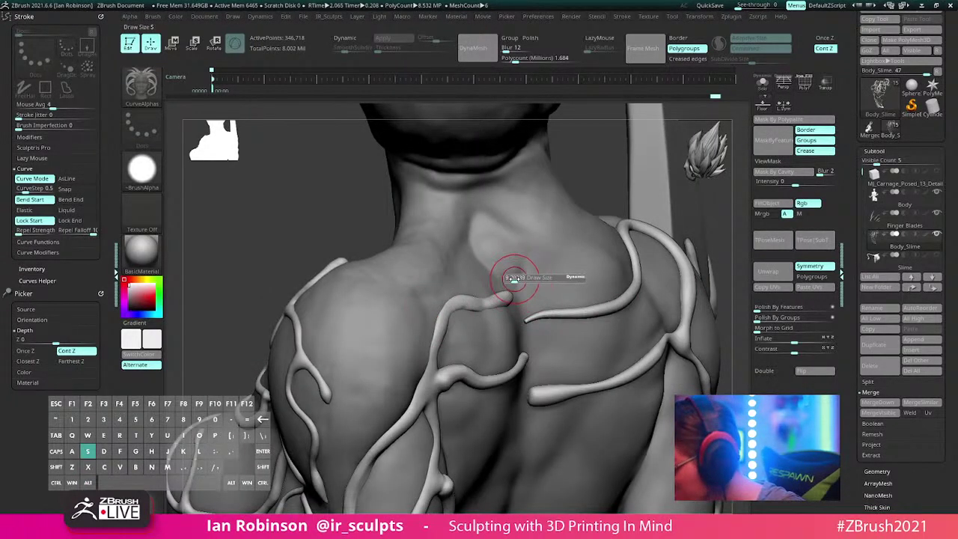
mouse_move(507, 320)
alt+right_down()
mouse_move(384, 224)
mouse_move(502, 283)
mouse_move(539, 280)
mouse_move(441, 278)
alt+right_up()
mouse_move(441, 279)
alt+right_down()
mouse_move(437, 300)
mouse_move(434, 267)
alt+right_up()
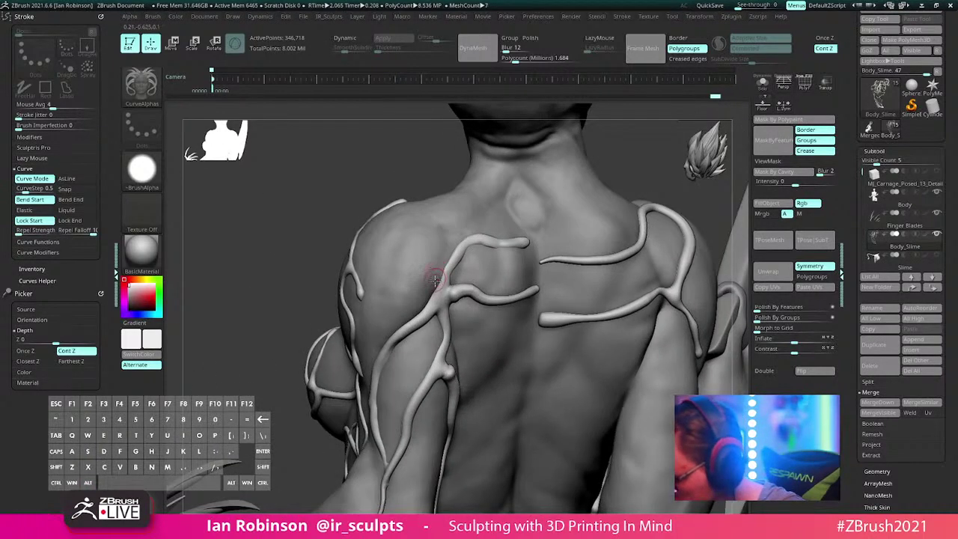
drag(393, 238, 377, 239)
mouse_move(445, 214)
right_down()
mouse_move(469, 238)
mouse_move(419, 278)
mouse_move(444, 265)
right_up()
key(ctrl+z)
drag(386, 241, 378, 239)
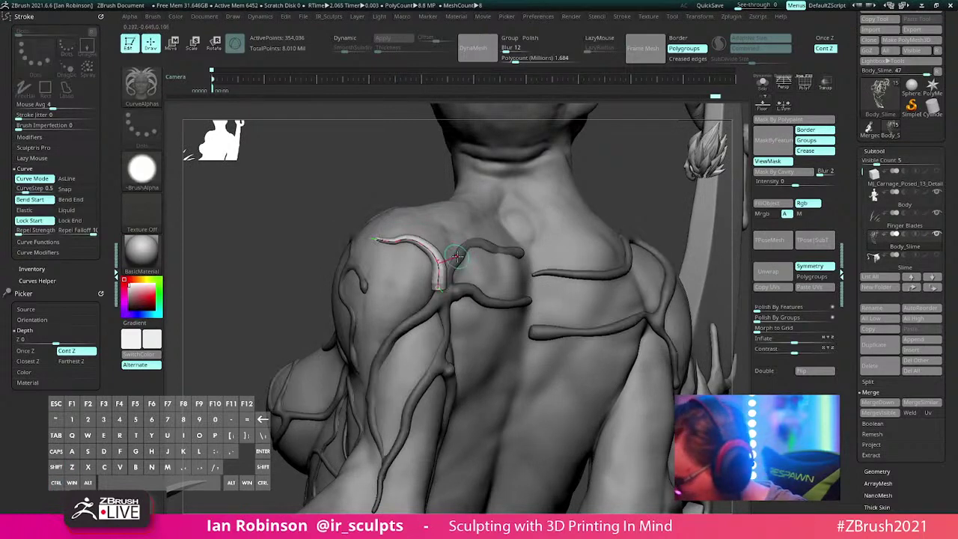
Step: Redraw the strand behind the left shoulder so it bows outward over the deltoid and curls back toward the neck
right_drag(513, 232, 447, 262)
drag(430, 290, 438, 291)
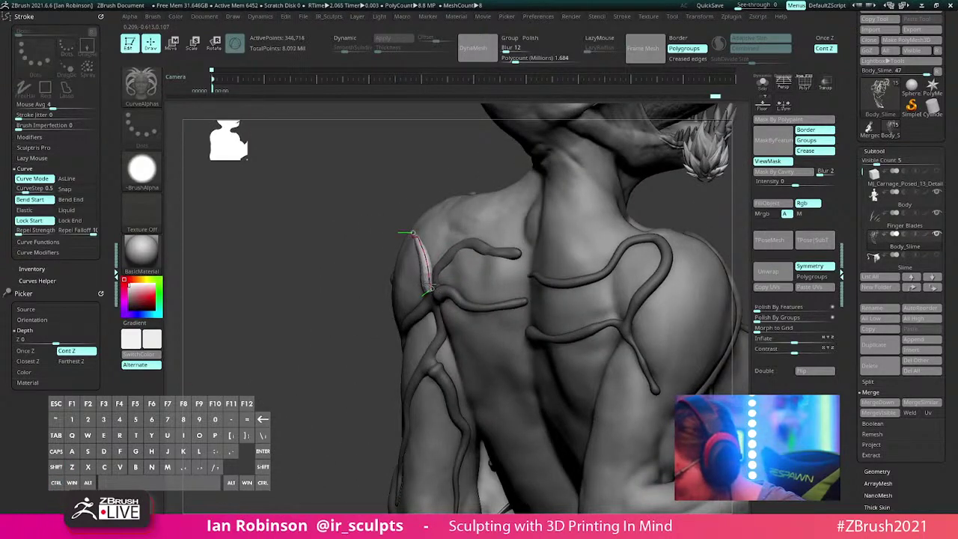
shift+right_drag(464, 273, 443, 323)
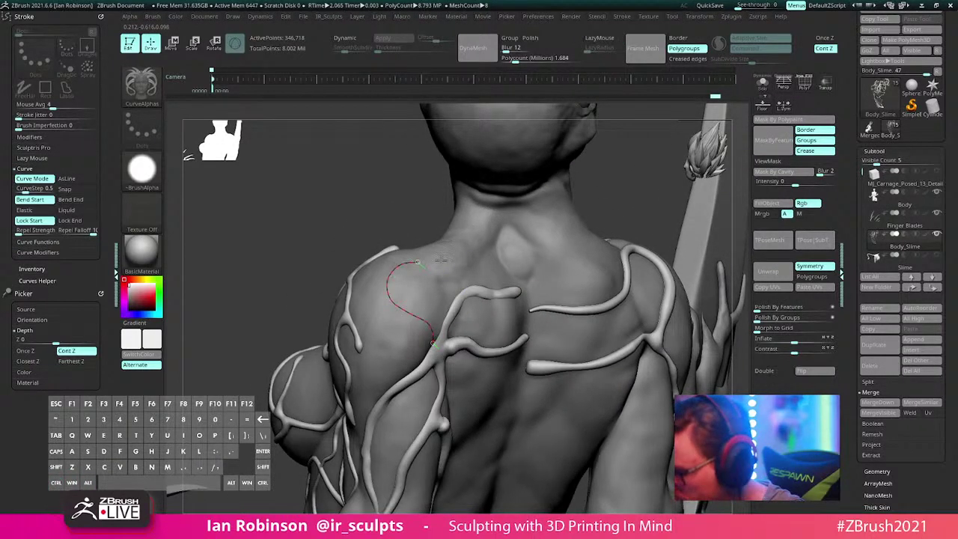
drag(440, 260, 447, 262)
right_drag(461, 284, 443, 346)
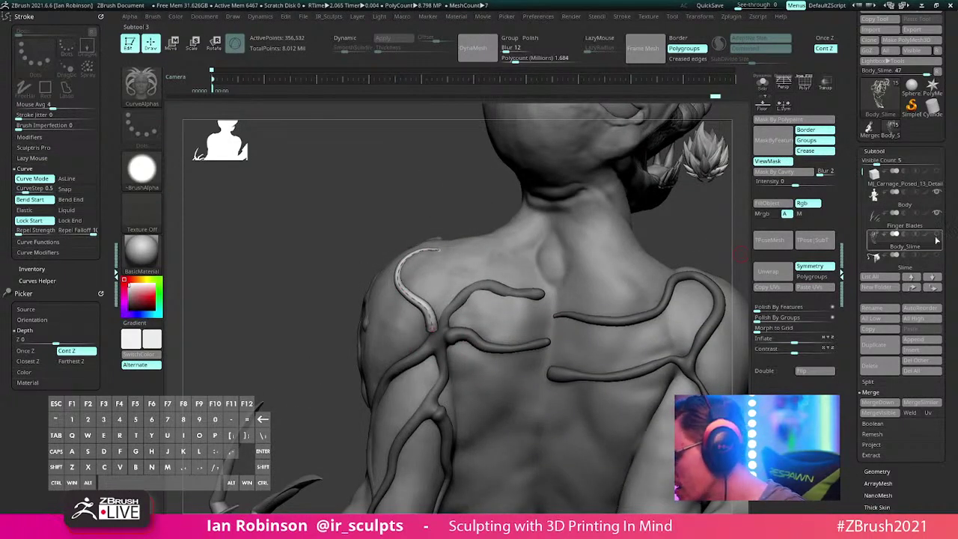
Step: Select the Slime subtool and shift its upper branches on the left shoulder with the Move brush
click(918, 264)
click(936, 235)
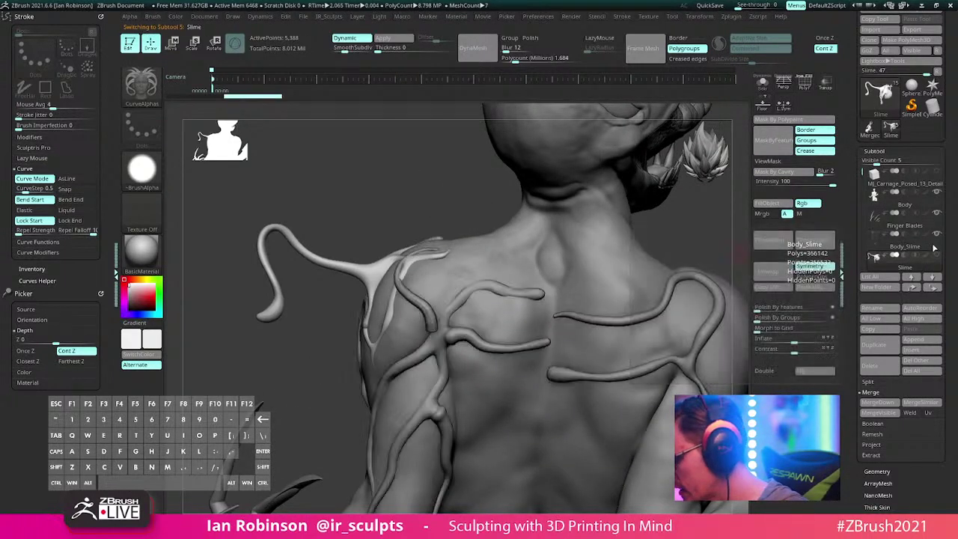
right_drag(452, 201, 546, 276)
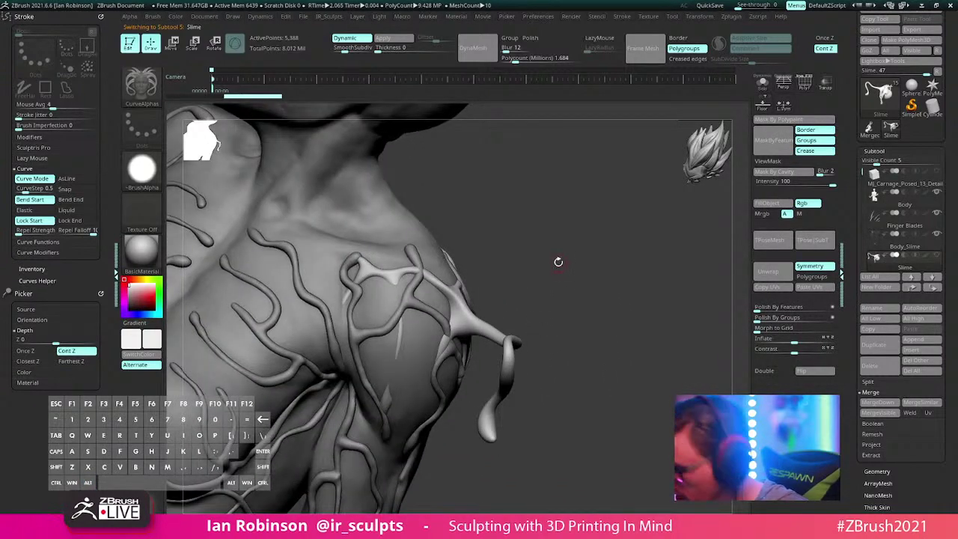
key(b)
key(m)
key(v)
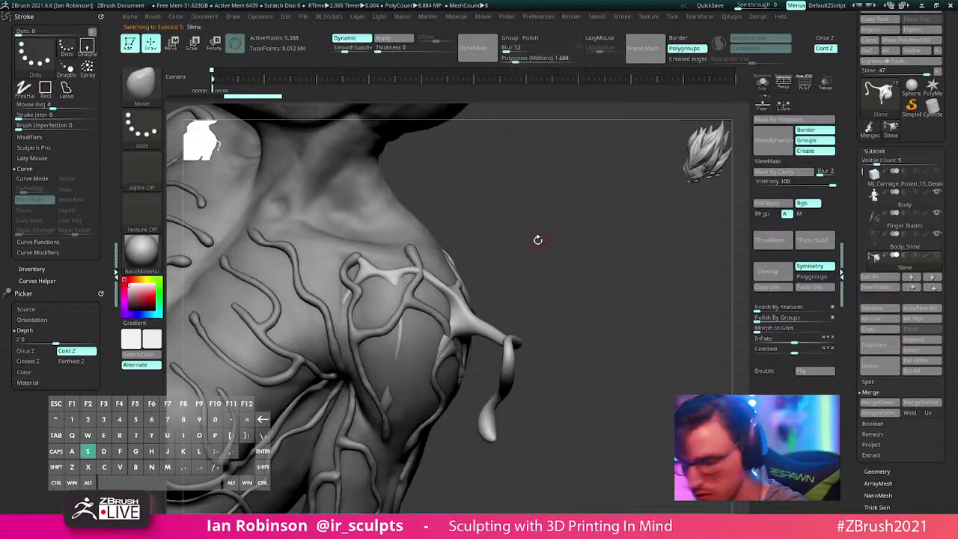
key(s)
right_drag(539, 239, 598, 246)
drag(457, 271, 428, 279)
right_drag(550, 217, 500, 275)
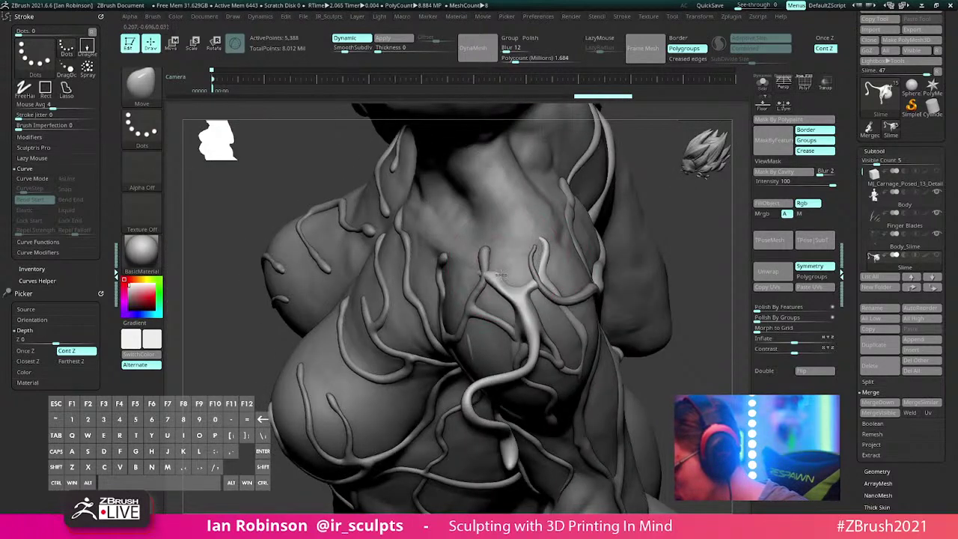
Step: Fit the Slime piece's remaining branches to the body strands around the left deltoid with the Move brush
right_drag(695, 202, 618, 223)
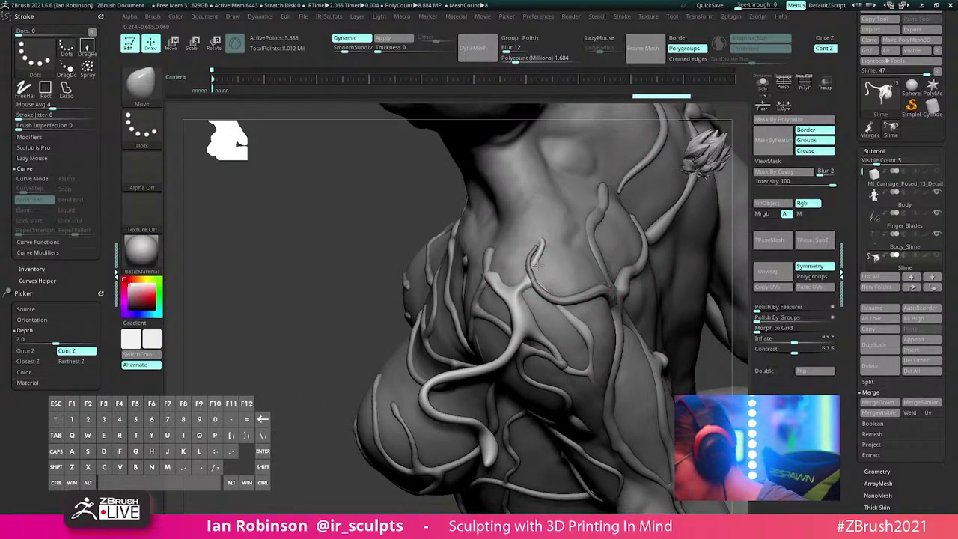
alt+right_drag(571, 251, 527, 228)
right_drag(537, 294, 584, 357)
right_drag(640, 292, 524, 352)
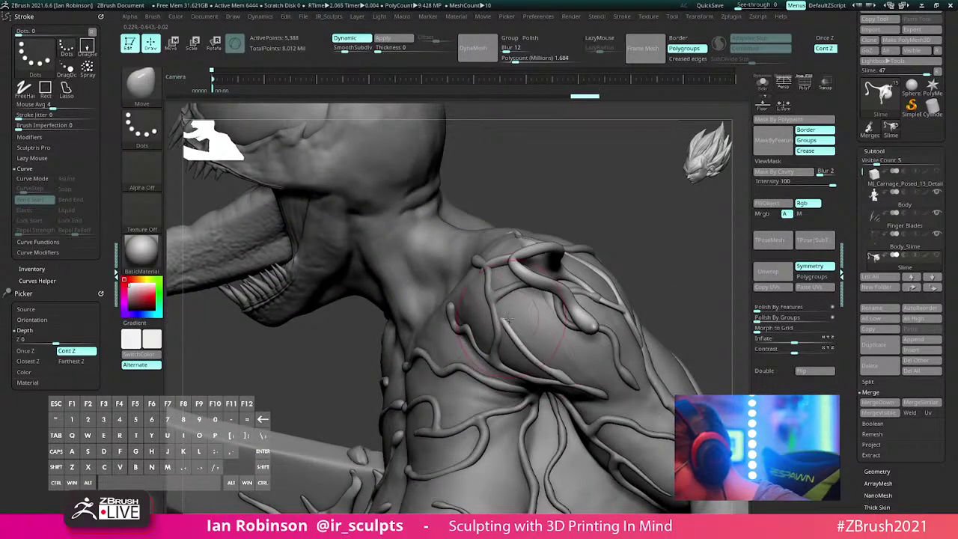
right_drag(497, 305, 512, 305)
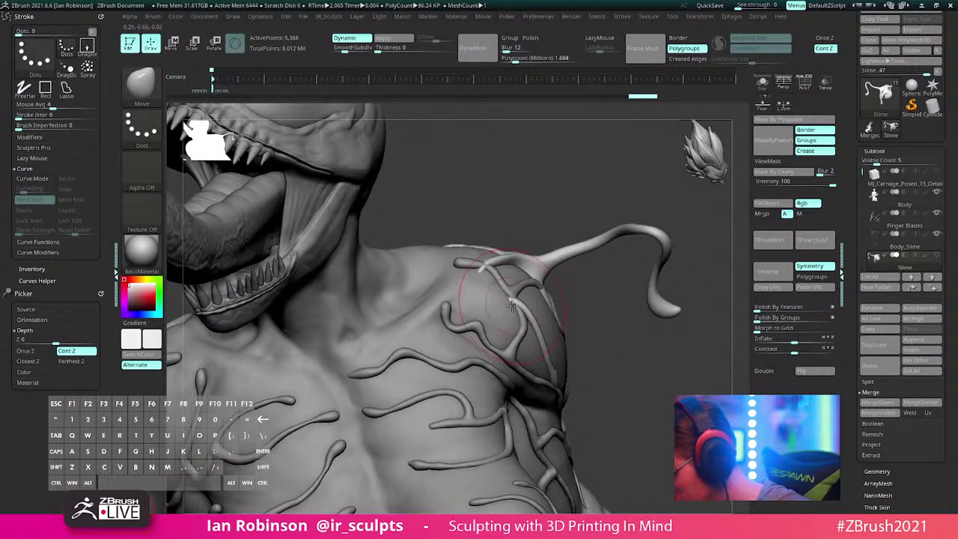
mouse_move(546, 237)
right_down()
mouse_move(534, 224)
mouse_move(520, 307)
right_up()
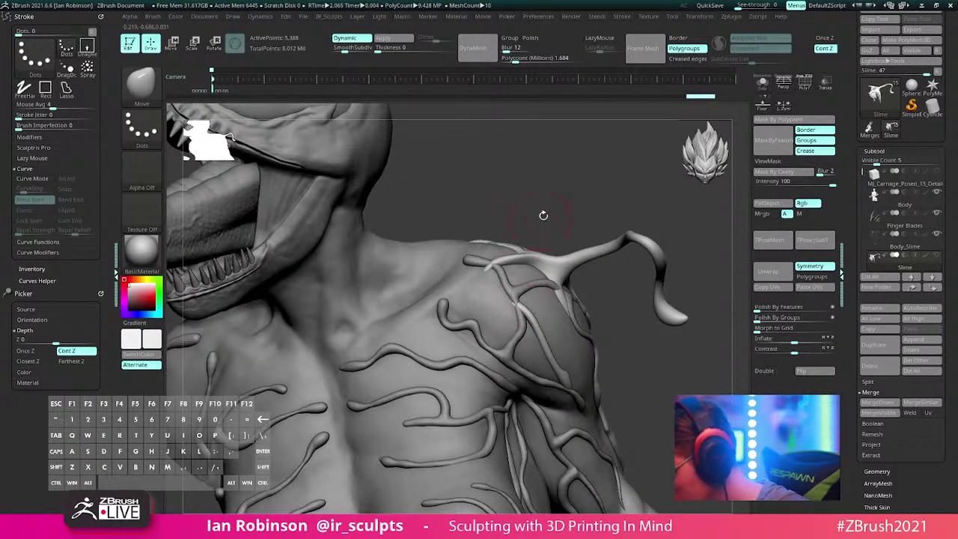
mouse_move(544, 215)
right_down()
mouse_move(521, 245)
mouse_move(496, 250)
mouse_move(611, 162)
mouse_move(631, 159)
mouse_move(515, 316)
right_up()
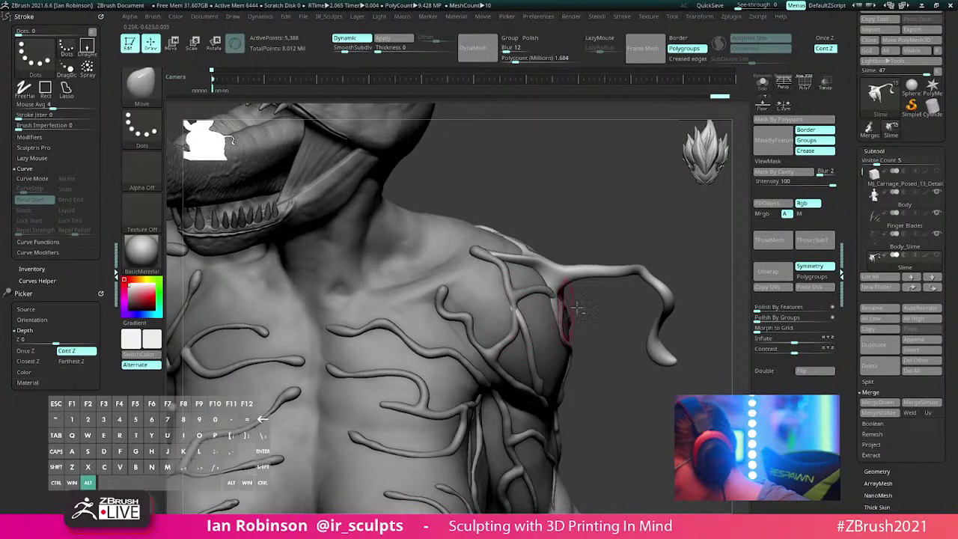
mouse_move(576, 307)
right_down()
mouse_move(648, 207)
mouse_move(618, 262)
mouse_move(535, 216)
mouse_move(639, 274)
right_up()
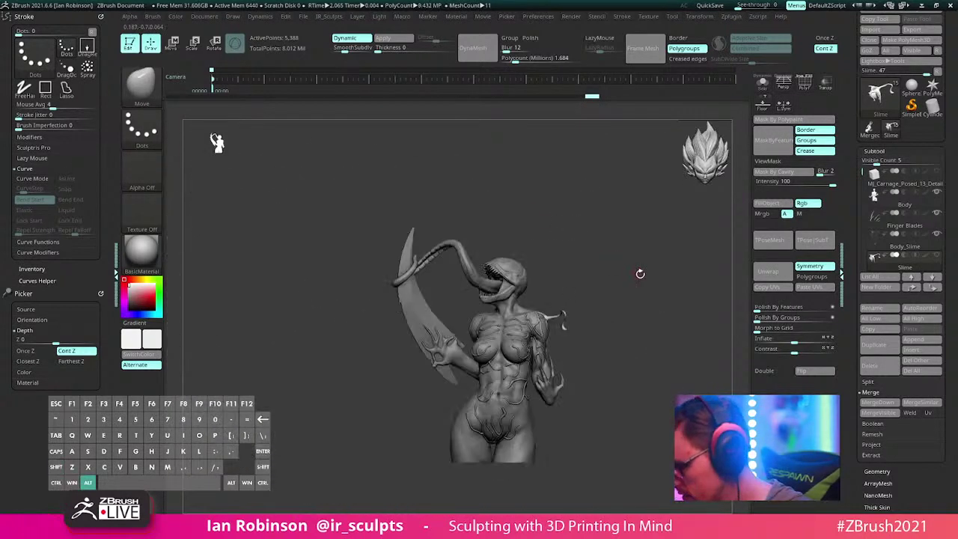
Step: Show the hidden Slime subtool listed below Bottom_Teeth1, which holds the looping strand at the back of the right shoulder
click(937, 256)
scroll(864, 200, down, 5)
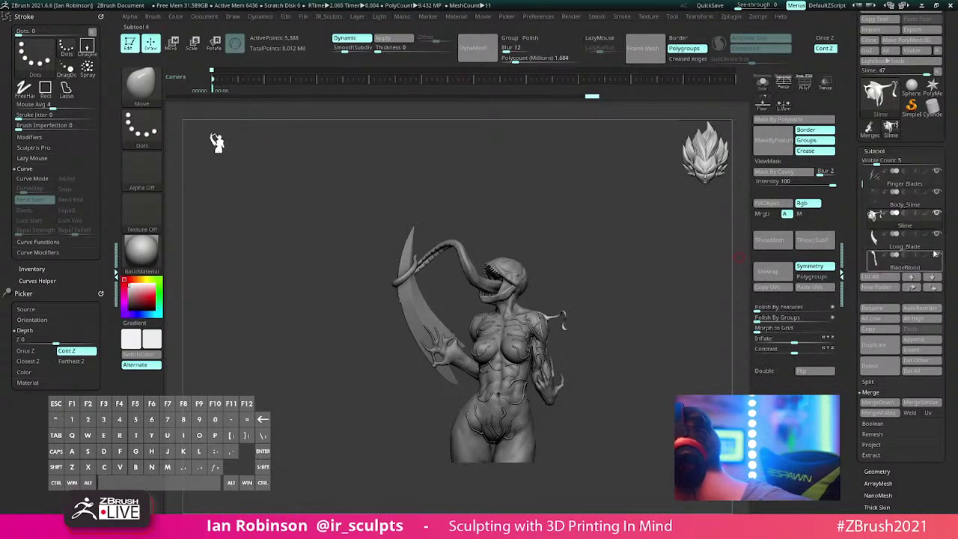
scroll(864, 200, down, 3)
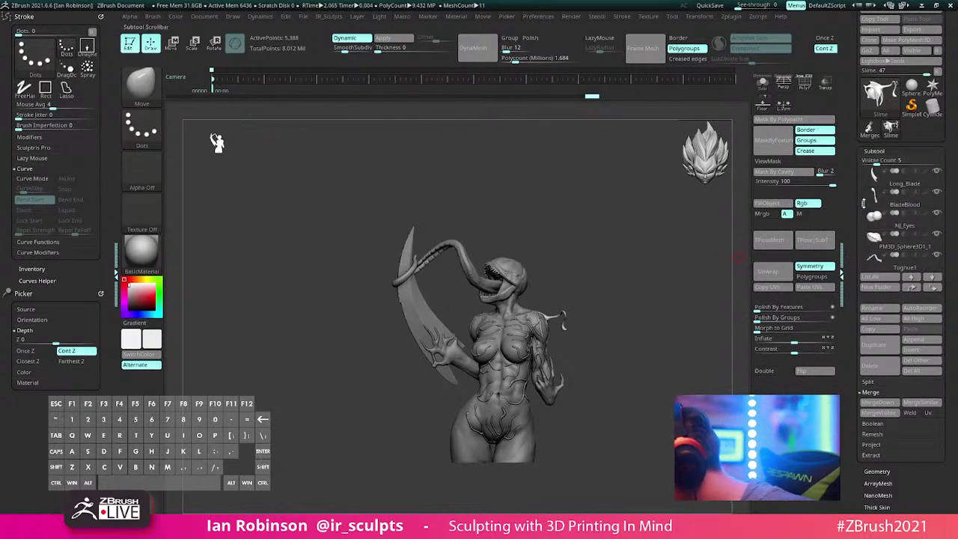
click(936, 254)
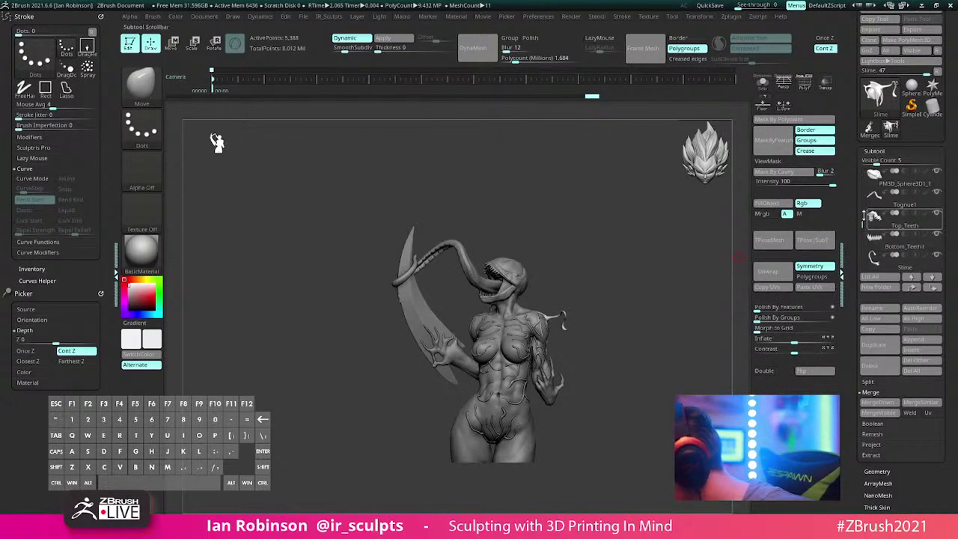
drag(862, 225, 862, 238)
mouse_move(697, 349)
mouse_down()
mouse_move(626, 348)
mouse_move(639, 334)
mouse_move(629, 330)
mouse_move(705, 374)
mouse_move(615, 364)
mouse_up()
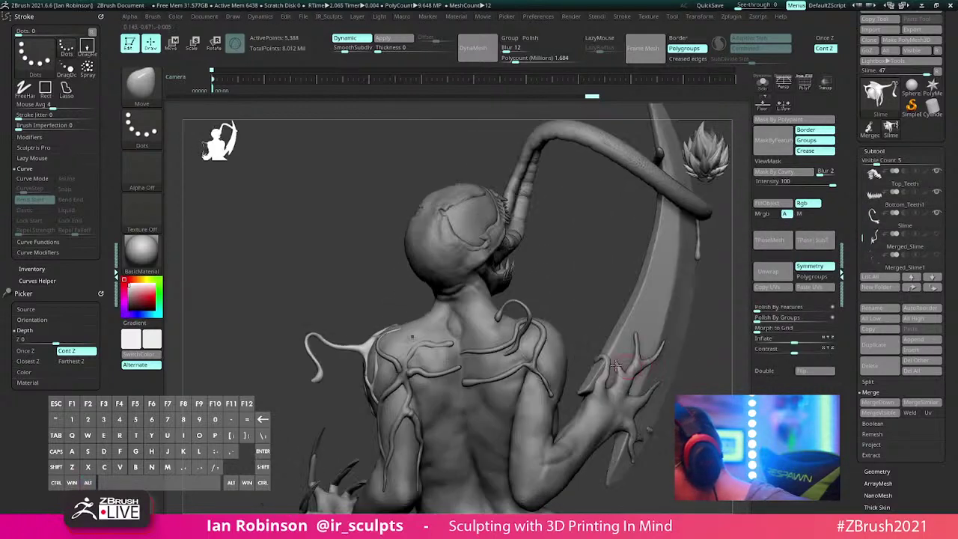
drag(586, 304, 637, 303)
Step: Select the looping Slime strand and shift it outward from the neck toward the right shoulder with the Gizmo
alt+click(530, 318)
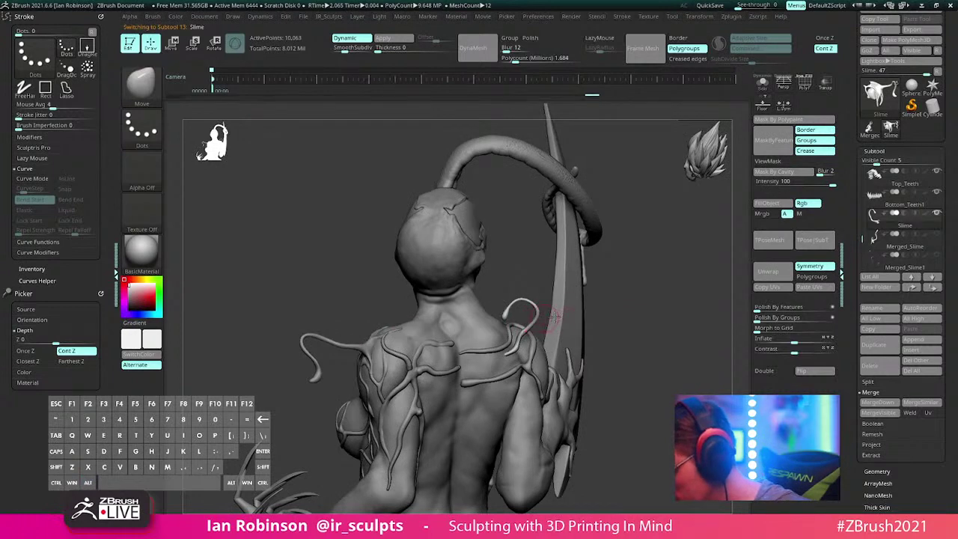
key(w)
key(q)
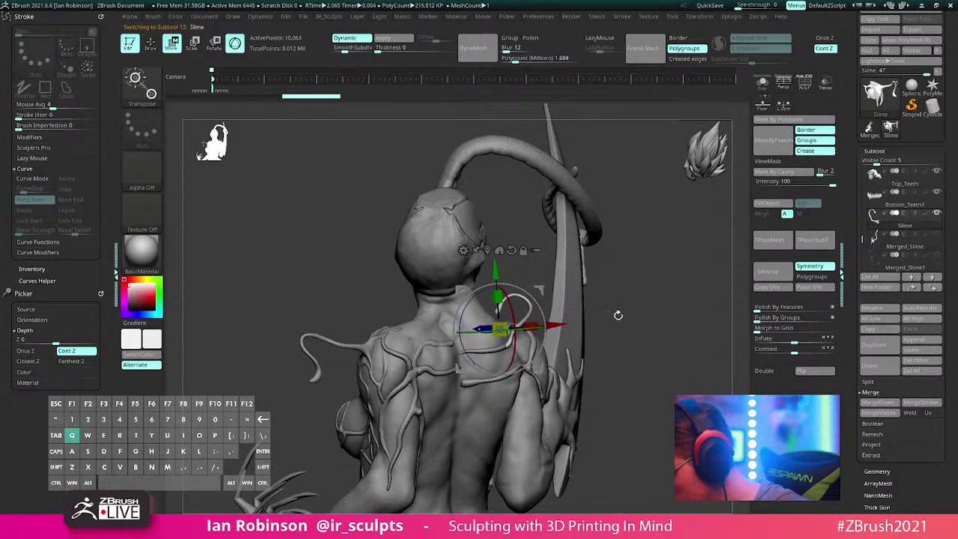
mouse_move(684, 312)
mouse_down()
mouse_move(558, 309)
mouse_move(559, 379)
mouse_move(519, 299)
mouse_move(552, 352)
mouse_up()
mouse_move(545, 342)
right_down()
mouse_move(527, 378)
mouse_move(554, 350)
mouse_move(546, 310)
mouse_move(552, 331)
right_up()
key(w)
drag(496, 336, 548, 304)
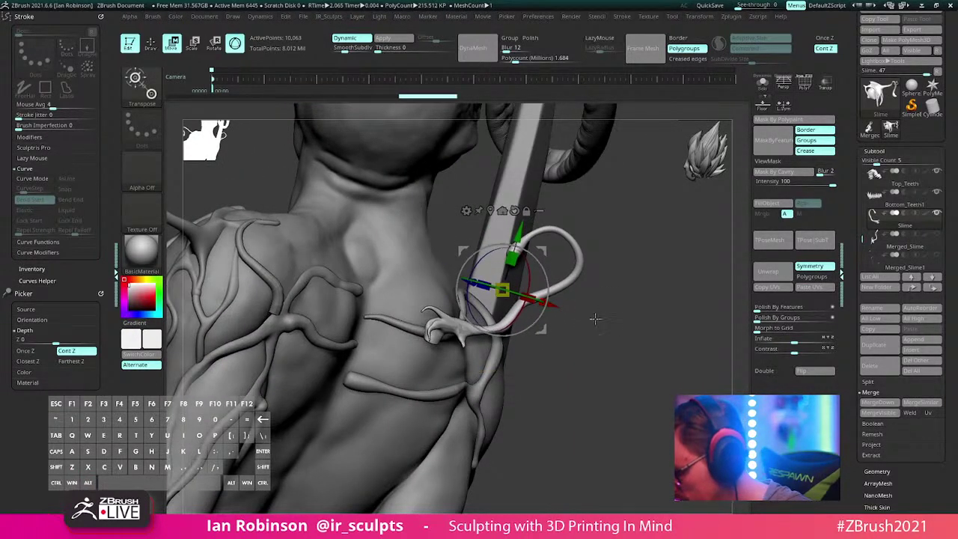
Step: Turn and lower the looping Slime strand with the Gizmo so its base meets the body strands behind the right shoulder
right_drag(595, 320, 486, 315)
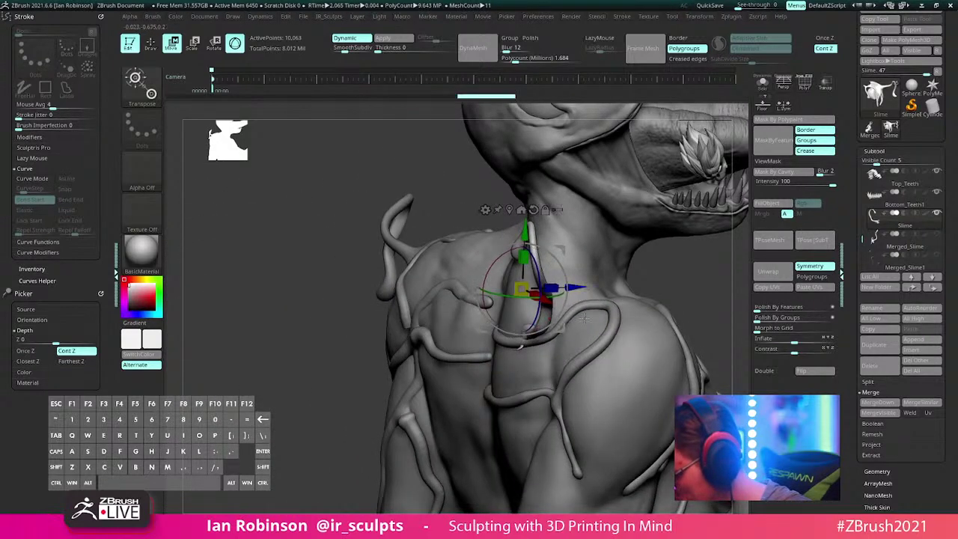
drag(580, 286, 566, 323)
drag(526, 298, 556, 298)
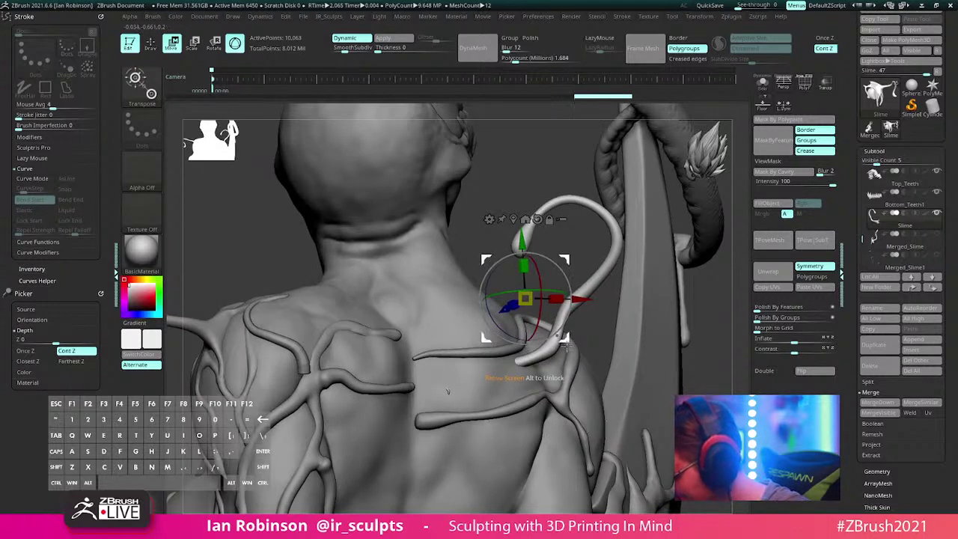
drag(564, 338, 571, 369)
right_drag(571, 372, 520, 331)
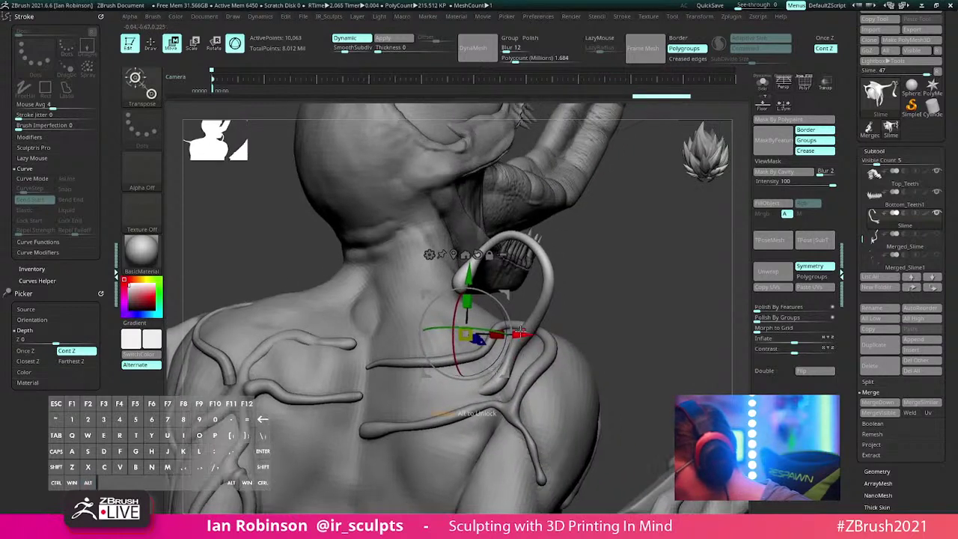
drag(483, 342, 489, 344)
right_drag(592, 304, 575, 307)
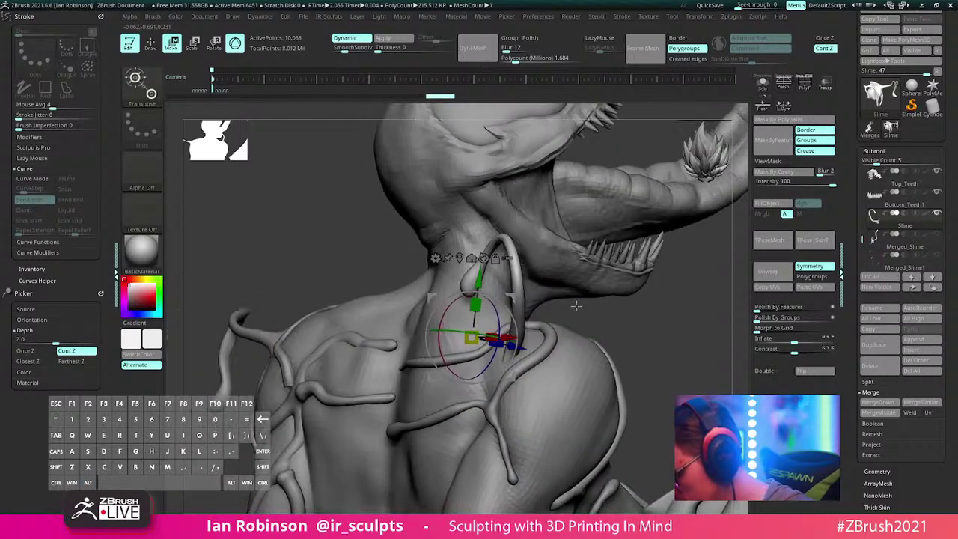
drag(496, 338, 510, 397)
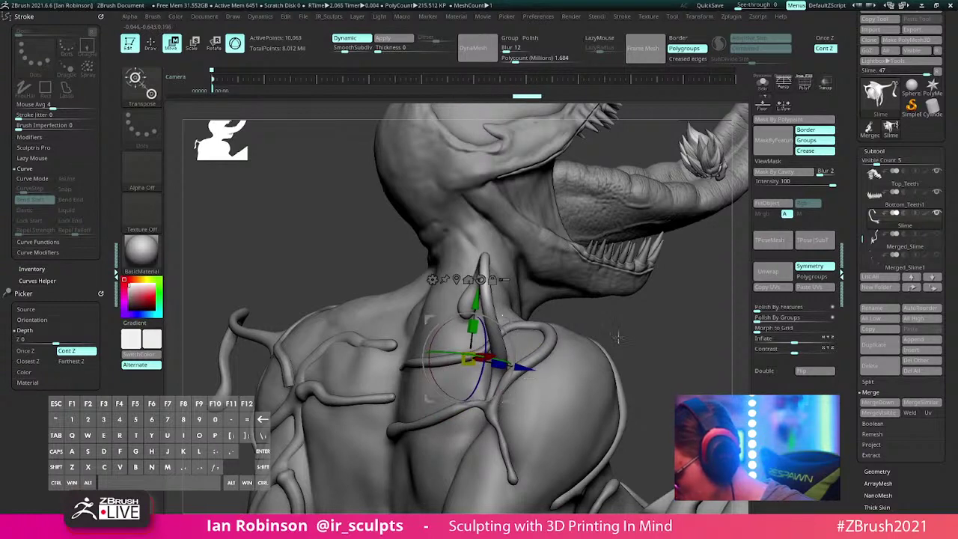
mouse_move(618, 337)
right_down()
mouse_move(670, 351)
mouse_move(624, 327)
mouse_move(535, 320)
mouse_move(592, 307)
mouse_move(481, 335)
right_up()
key(q)
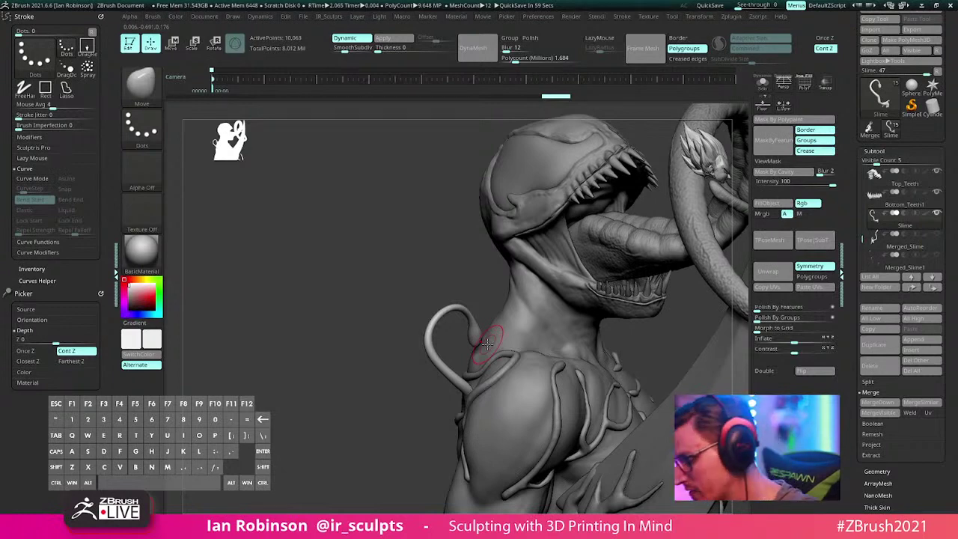
Step: Show the hidden Merged_Slime and Merged_Slime1 subtools and review all strands from the front and back
right_drag(486, 343, 520, 372)
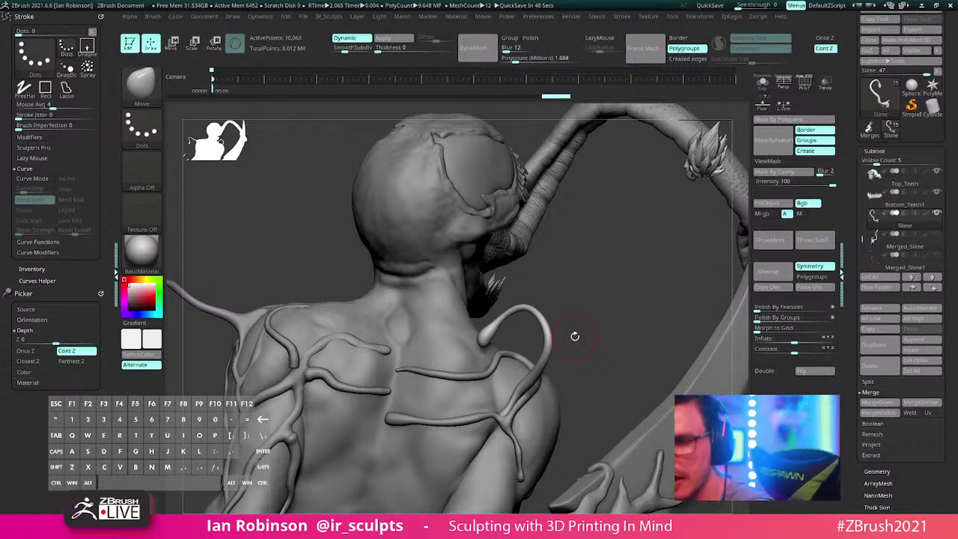
alt+drag(622, 322, 586, 280)
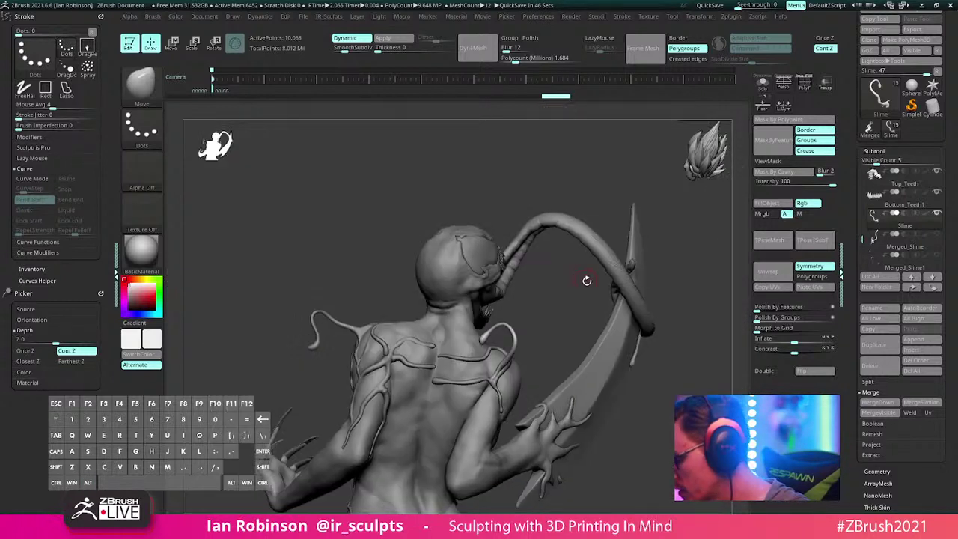
drag(658, 340, 611, 334)
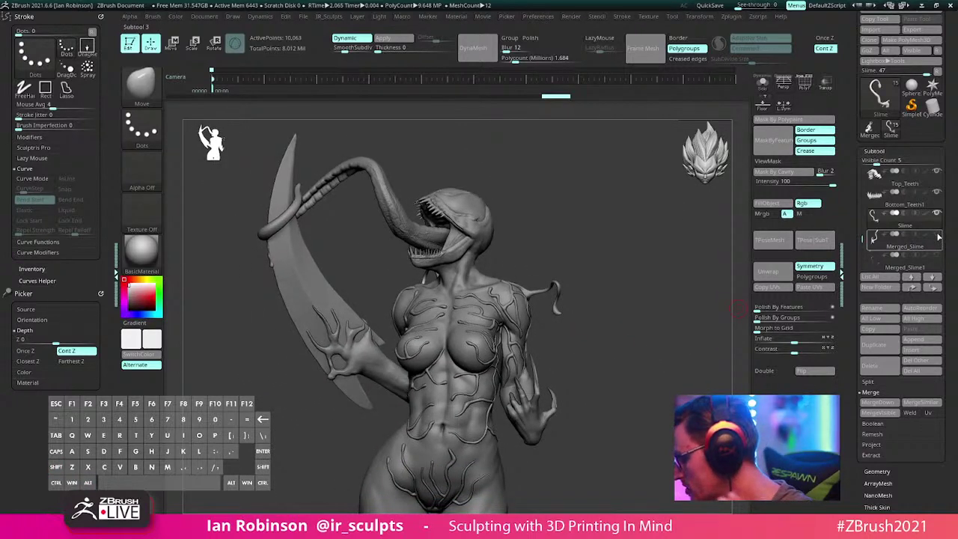
mouse_move(939, 257)
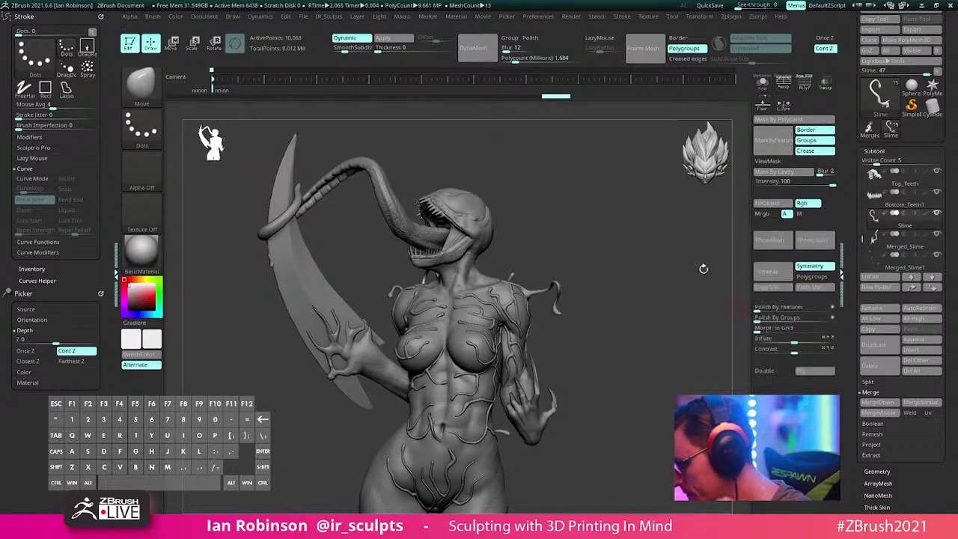
mouse_move(658, 269)
mouse_down()
mouse_move(730, 280)
mouse_move(739, 272)
mouse_up()
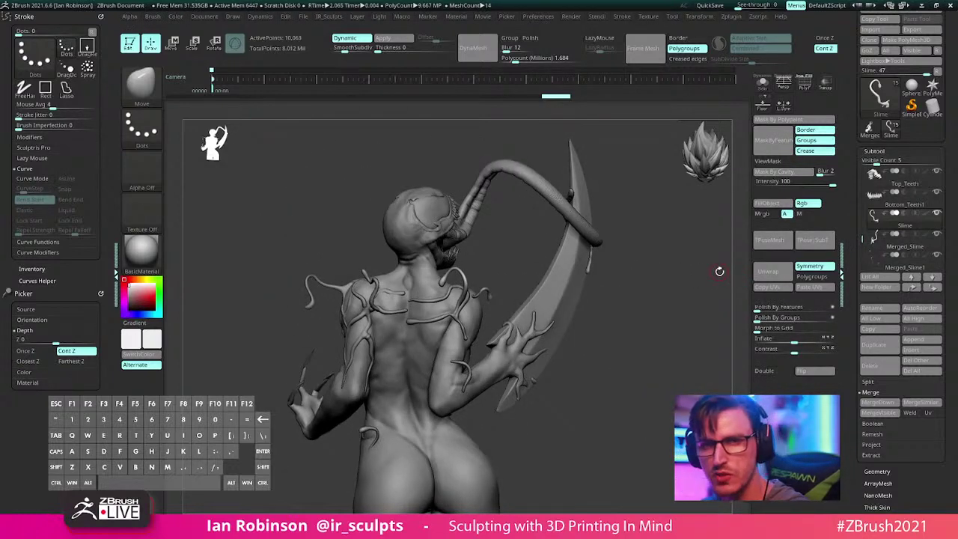
mouse_move(692, 260)
mouse_down()
mouse_move(636, 292)
mouse_move(566, 293)
mouse_up()
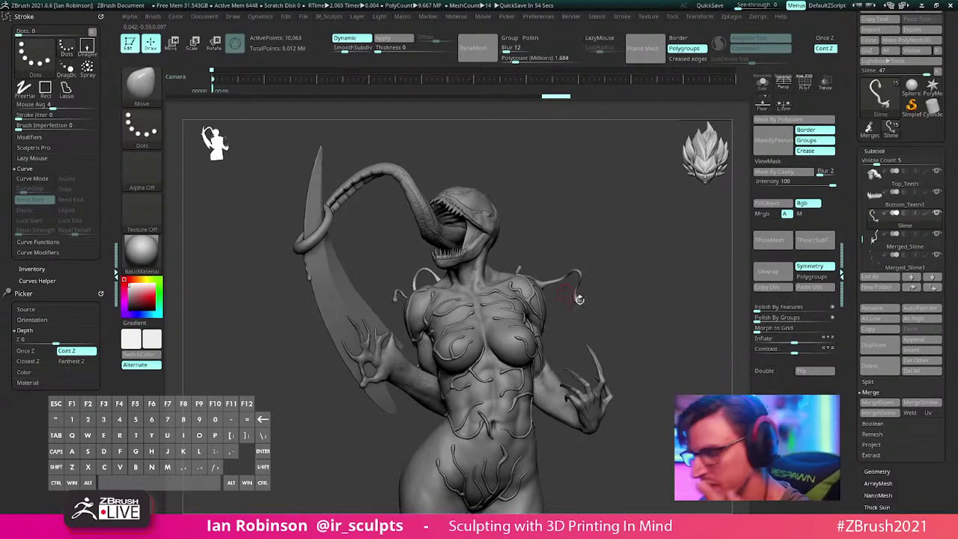
drag(648, 317, 633, 318)
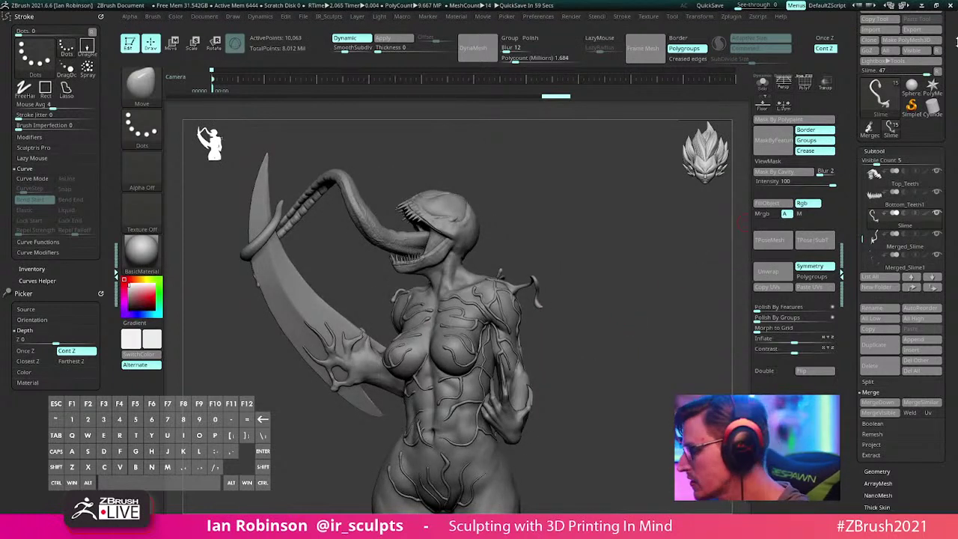
Step: Save the tool as MJ_Carnage_Posed_13_Detailing.ztl, overwriting the existing file
scroll(902, 112, up, 1)
click(913, 32)
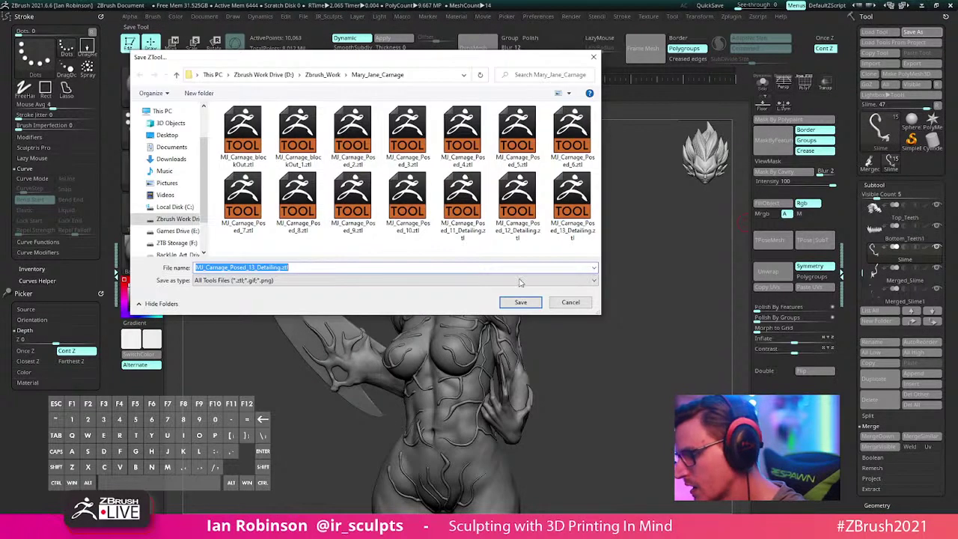
click(520, 302)
click(505, 263)
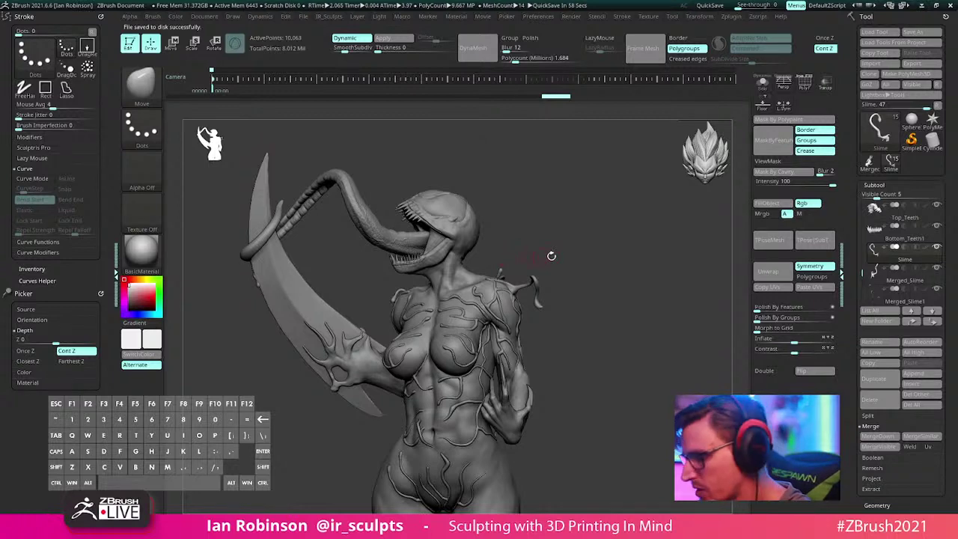
Step: Review the figure from the side and front, and save it again over MJ_Carnage_Posed_13_Detailing.ztl
drag(551, 256, 465, 276)
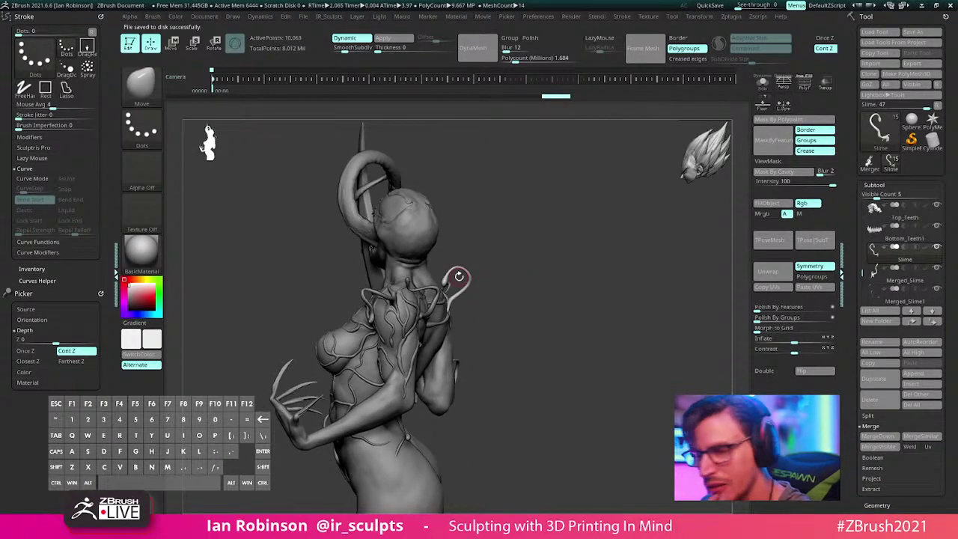
mouse_move(537, 267)
mouse_down()
mouse_move(411, 294)
mouse_move(428, 300)
mouse_move(543, 280)
mouse_move(536, 258)
mouse_up()
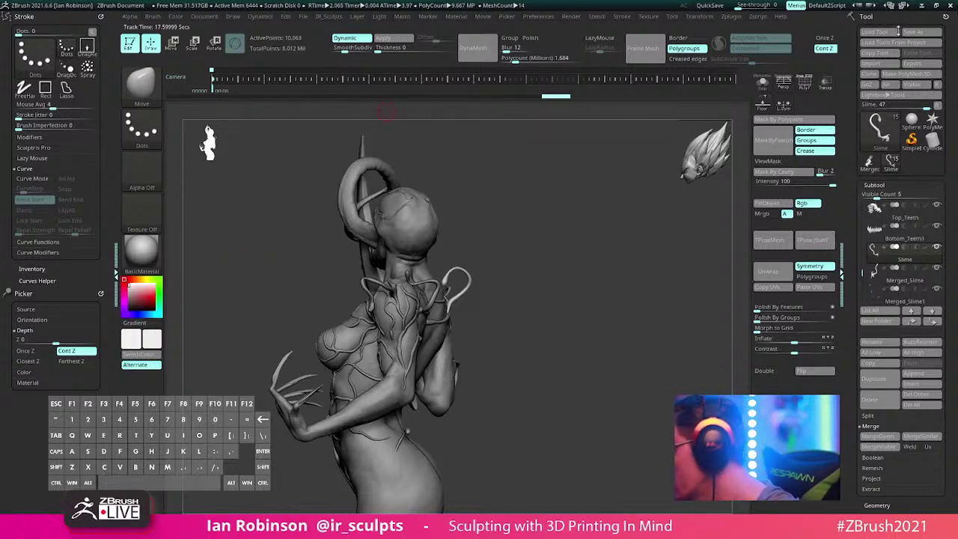
drag(533, 215, 573, 184)
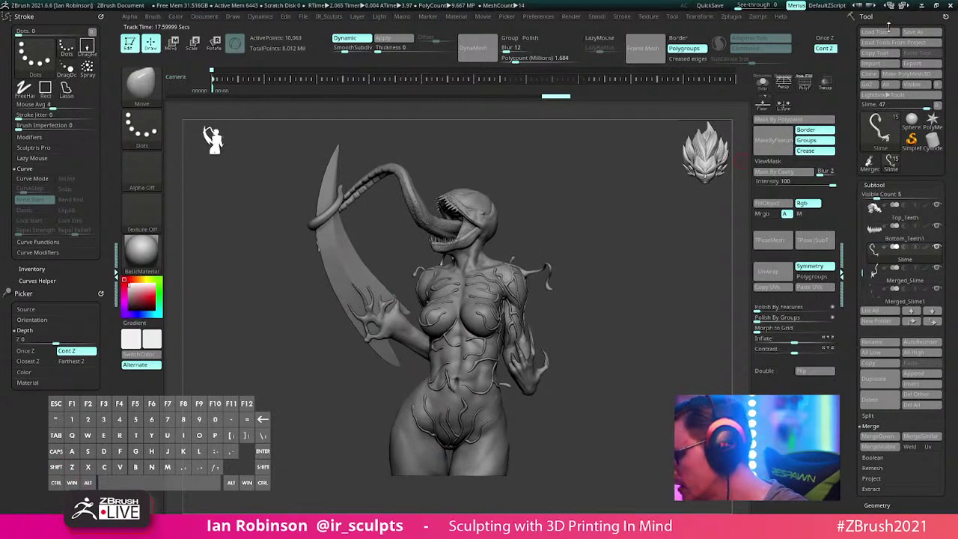
click(941, 32)
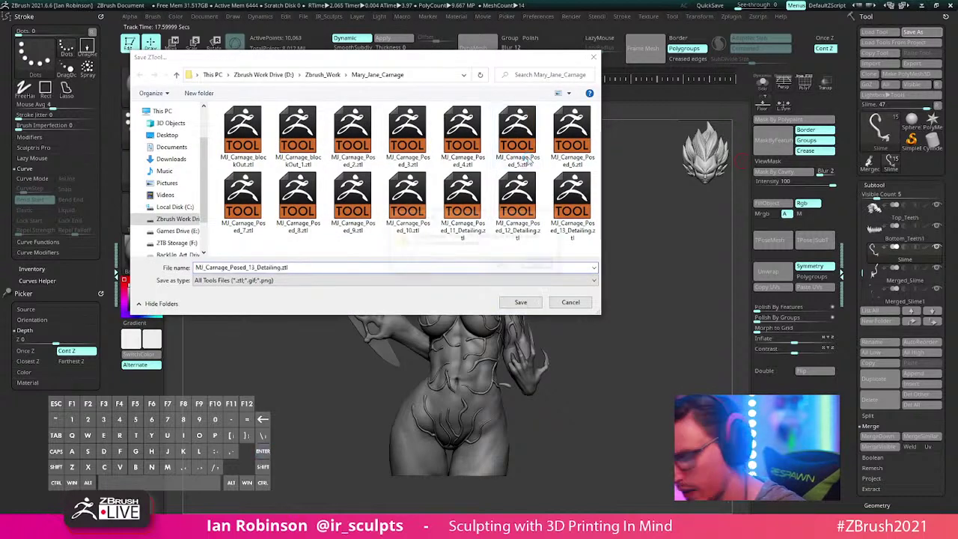
key(Return)
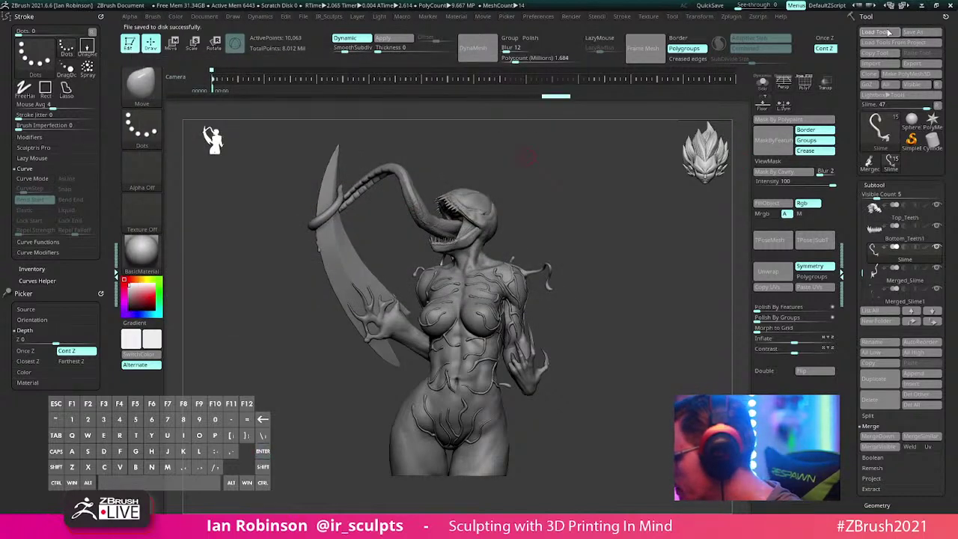
Step: Start loading another tool and search the 2TB Storage (F:) drive for "spawn"
click(874, 32)
scroll(175, 209, down, 1)
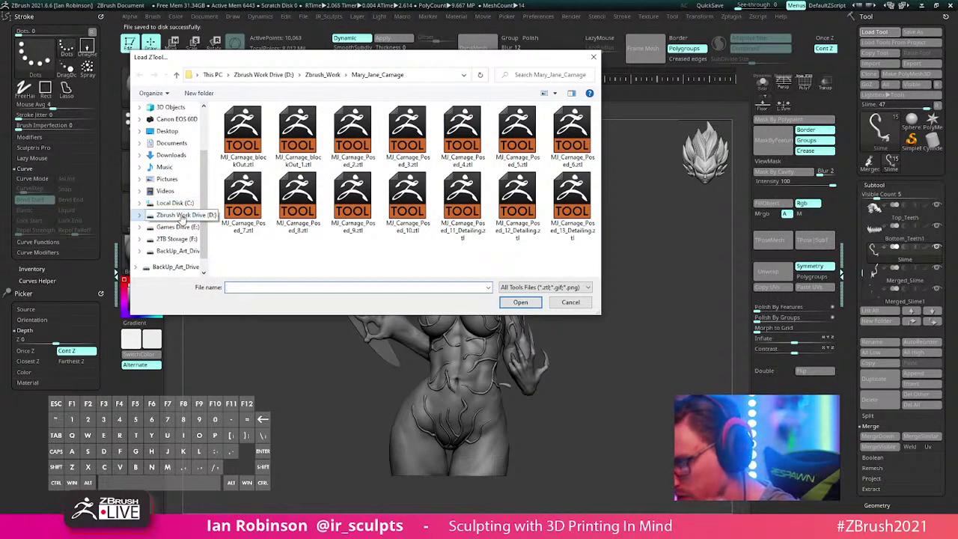
click(179, 239)
click(550, 77)
text(spawn)
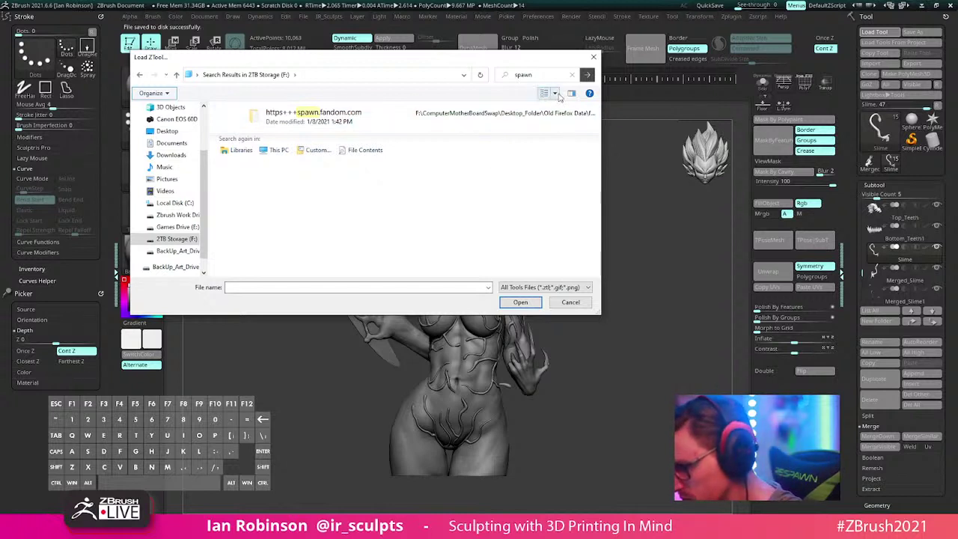
click(573, 75)
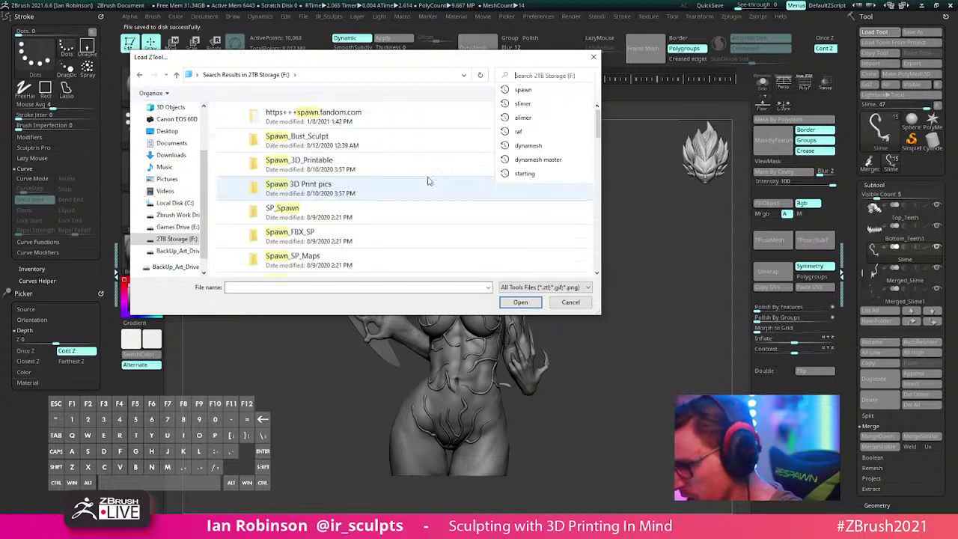
Step: Load Spawn_Bust_V2_07.ZTL from the Spawn_Bust_Sculpt folder
click(376, 168)
double_click(314, 140)
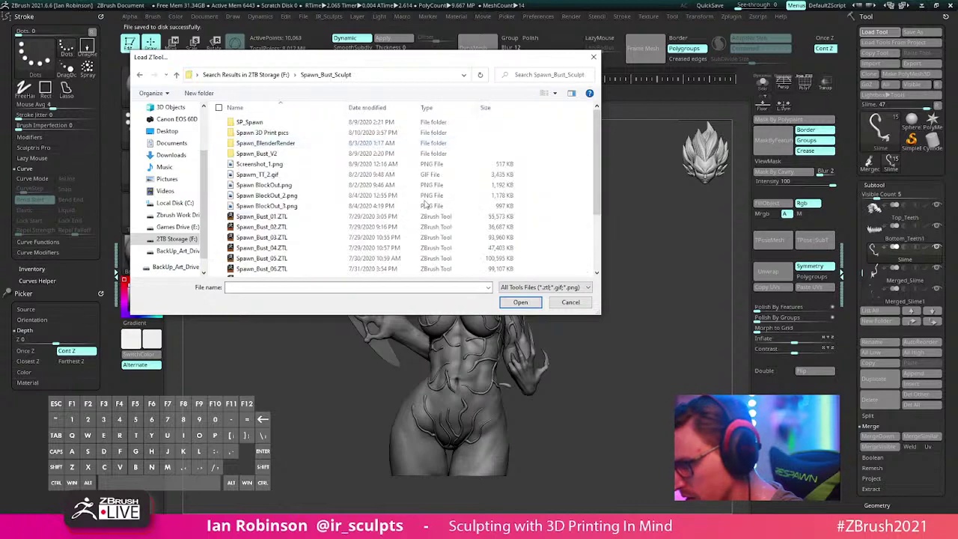
scroll(304, 206, down, 5)
click(306, 229)
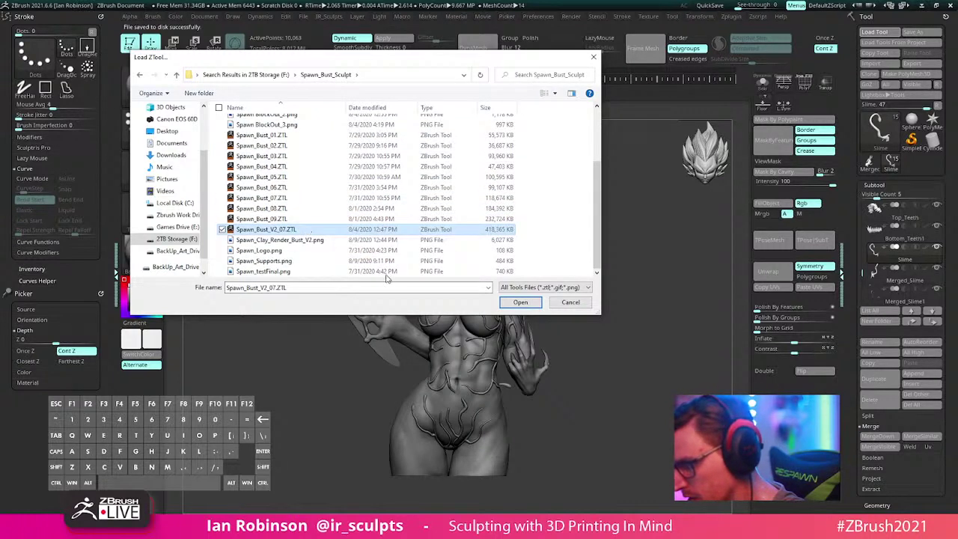
click(520, 303)
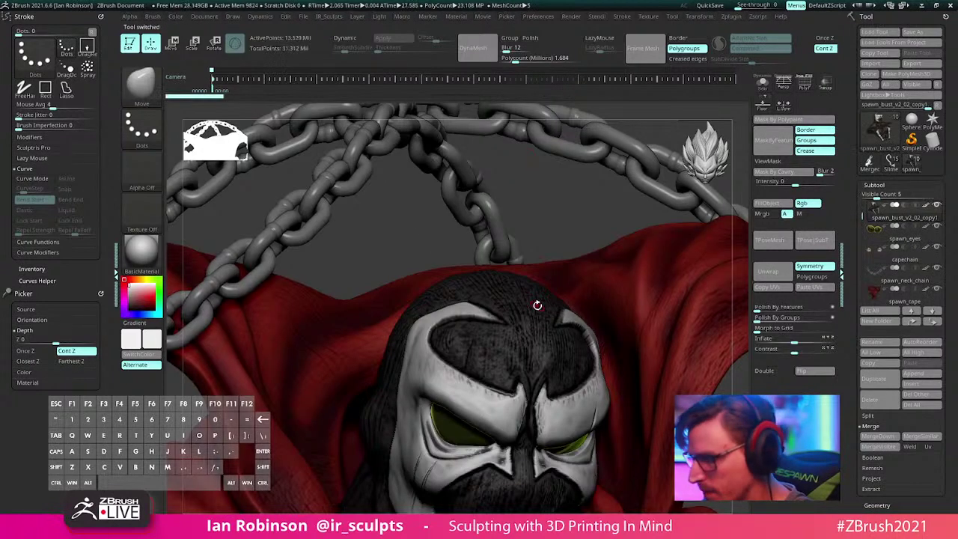
Step: Frame the whole Spawn bust and spread its subtools apart with XPose to examine the separate pieces
key(f)
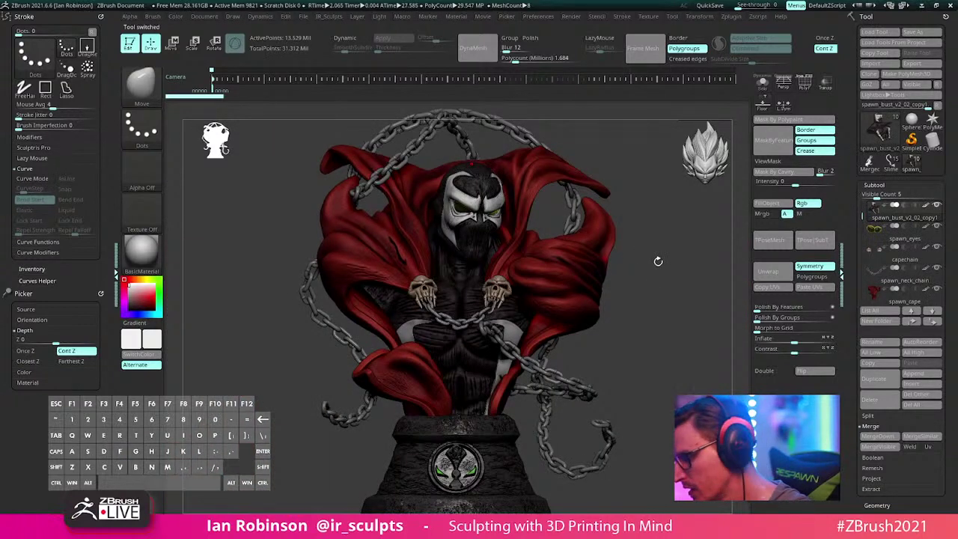
drag(659, 262, 672, 292)
key(shift+x)
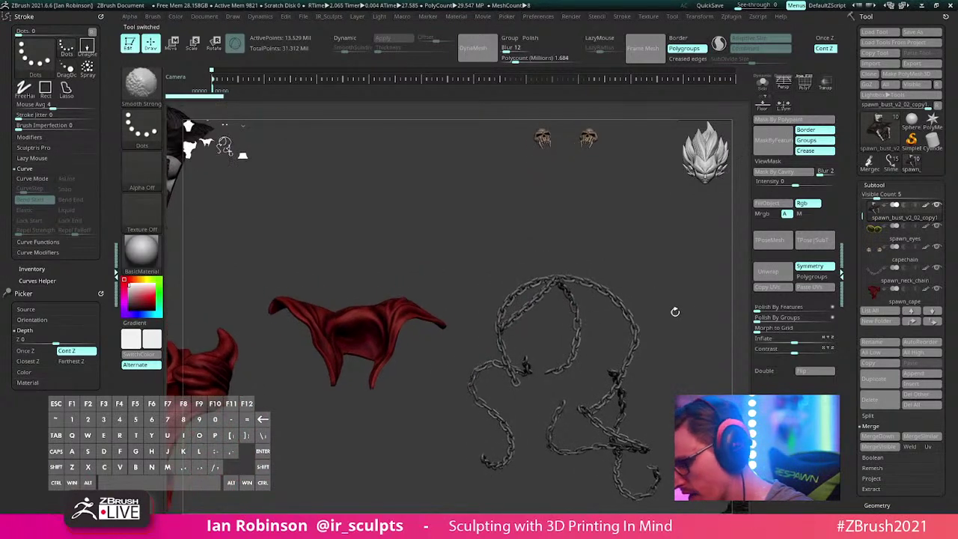
Step: Examine the spread-out Spawn pieces, reassemble them with XPose, and review the coloured bust from the front and back
mouse_move(653, 297)
mouse_down()
mouse_move(620, 308)
mouse_move(658, 305)
mouse_up()
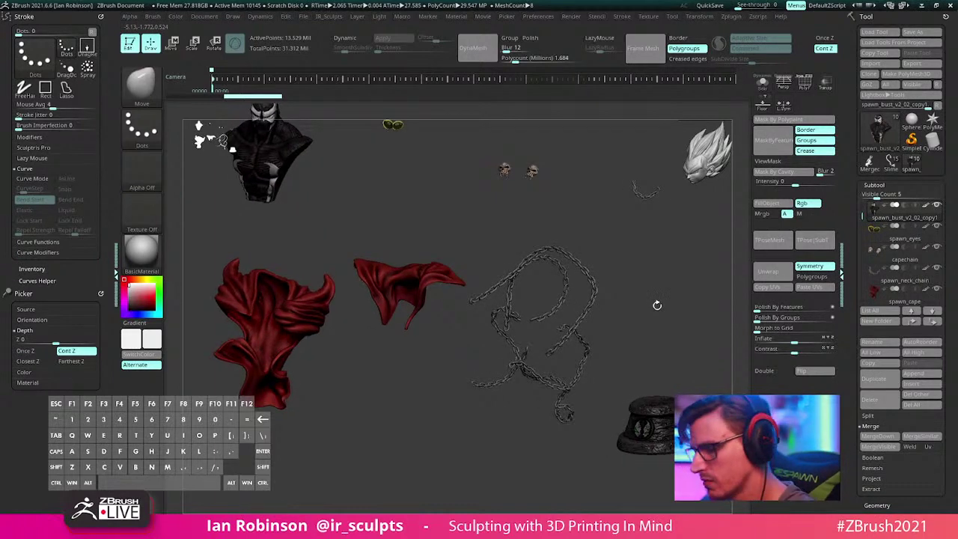
key(shift+x)
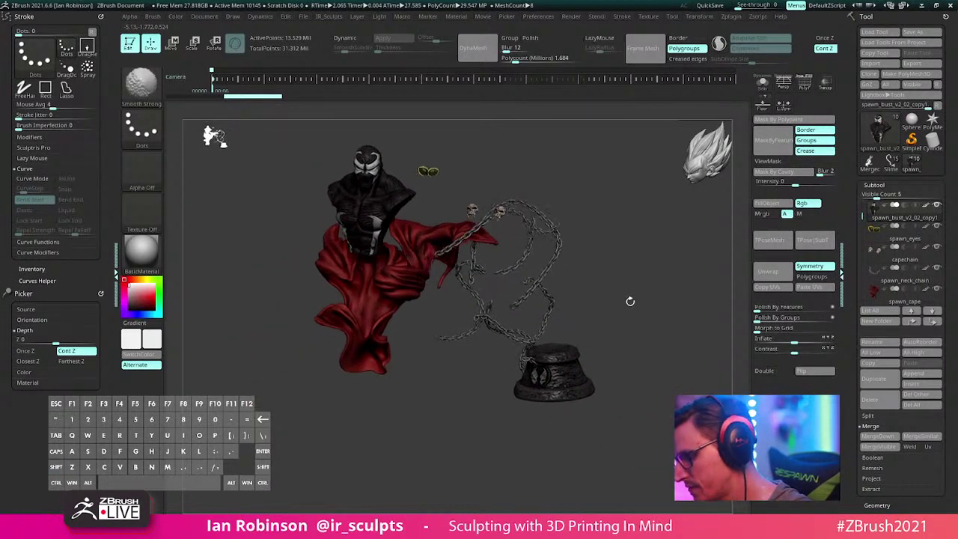
alt+drag(586, 307, 624, 356)
shift+drag(624, 356, 653, 340)
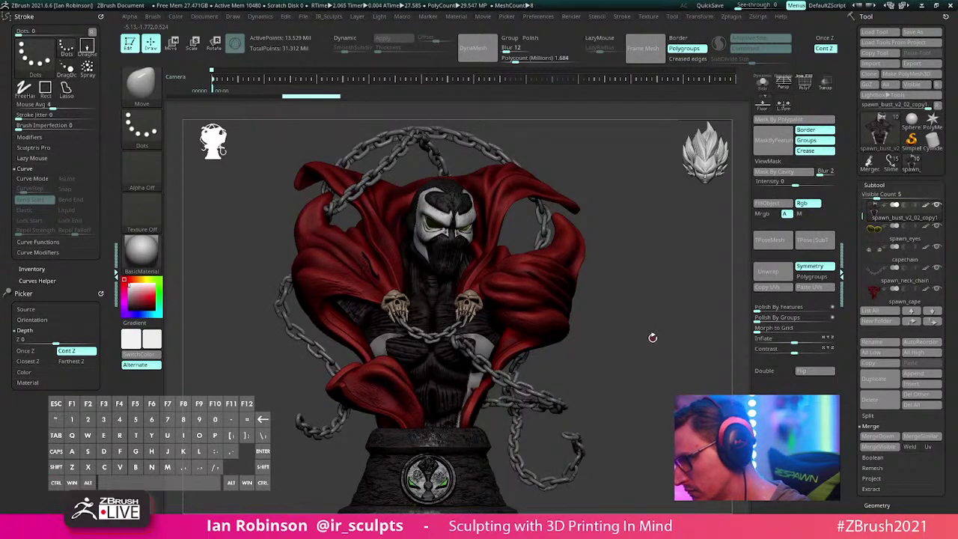
drag(654, 329, 537, 338)
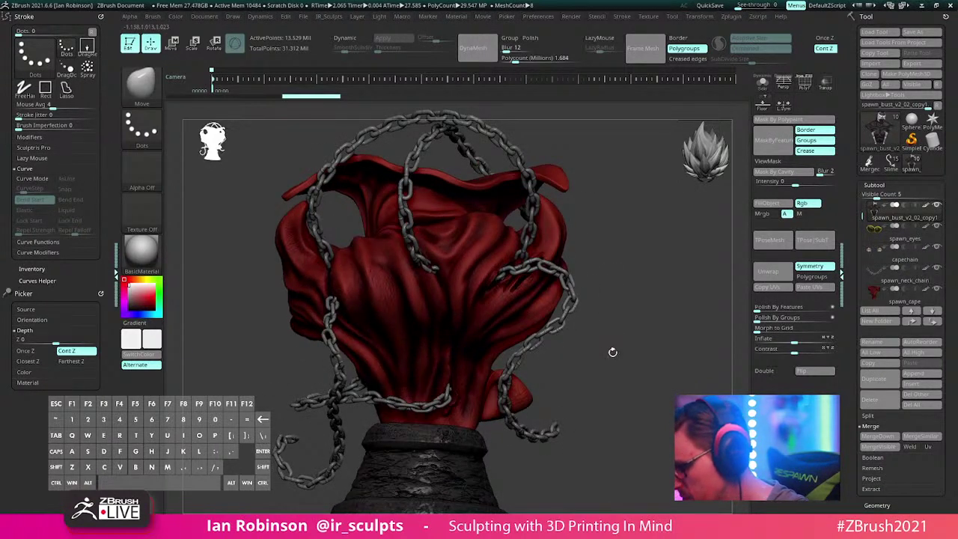
drag(614, 353, 441, 214)
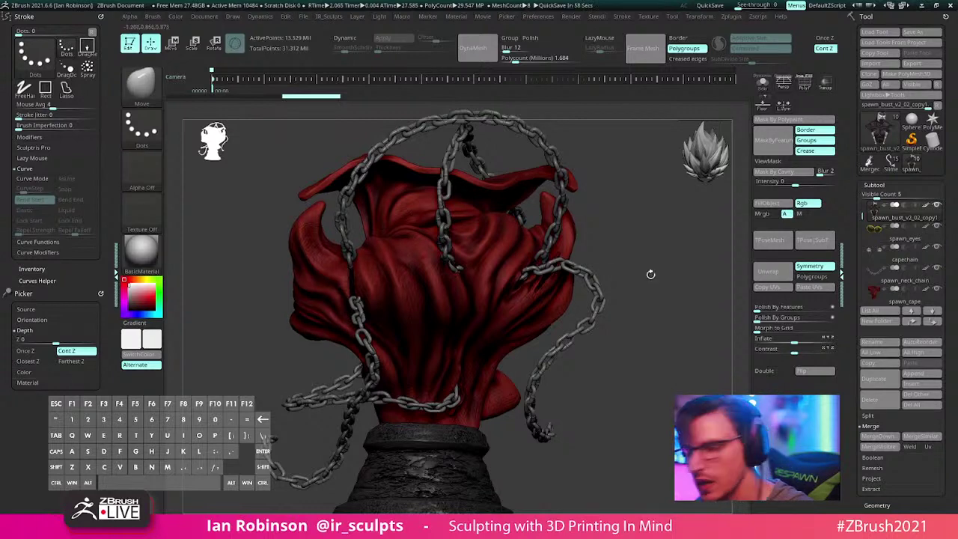
alt+drag(666, 271, 678, 287)
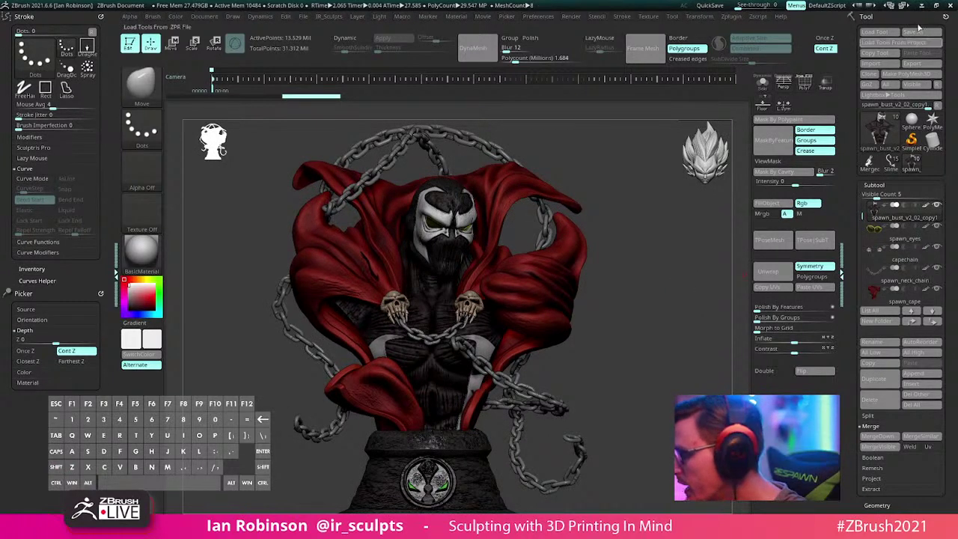
Step: Load spawn_bust_v2_3dprint_013.ZTL from the Spawn_3D_Printable folder inside Spawn_Bust_V2
scroll(310, 235, down, 3)
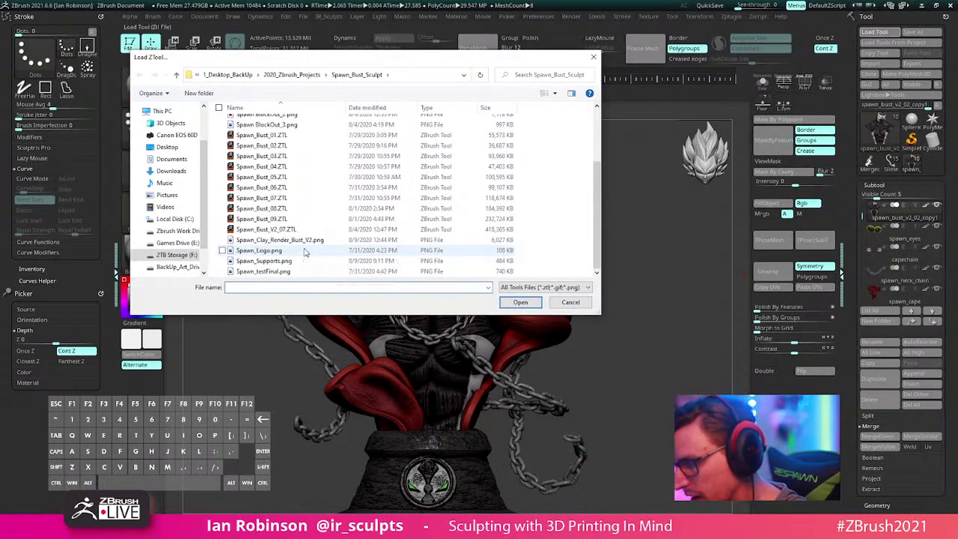
scroll(305, 249, up, 3)
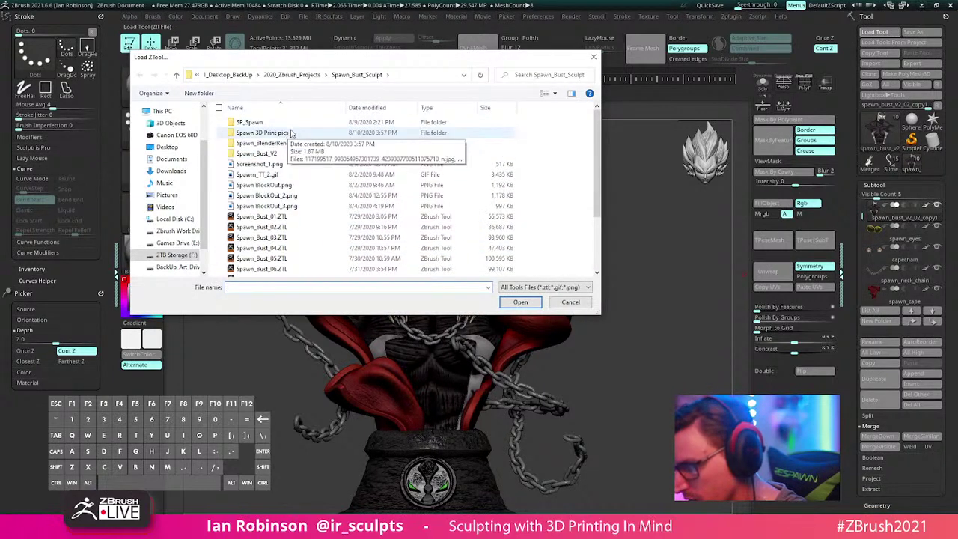
scroll(316, 187, down, 3)
scroll(316, 187, up, 3)
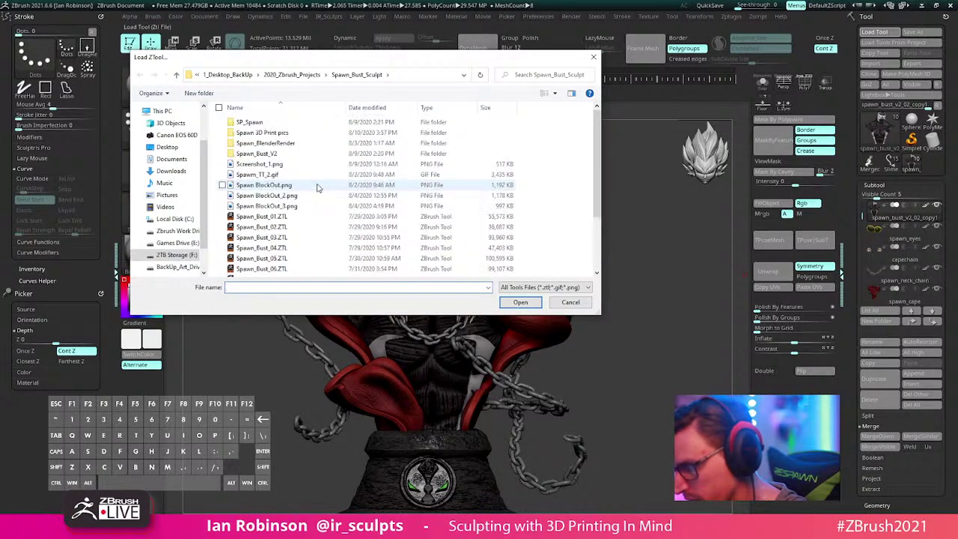
double_click(291, 133)
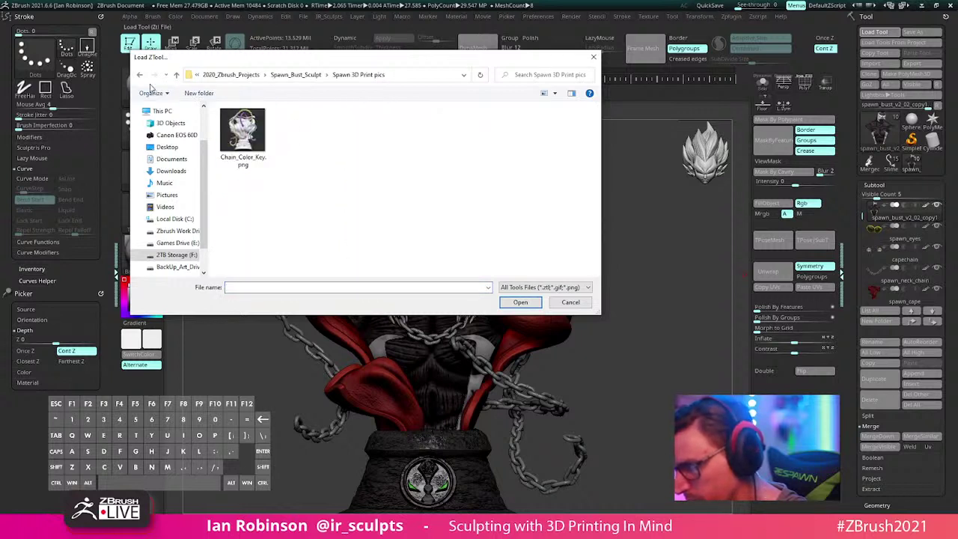
click(141, 76)
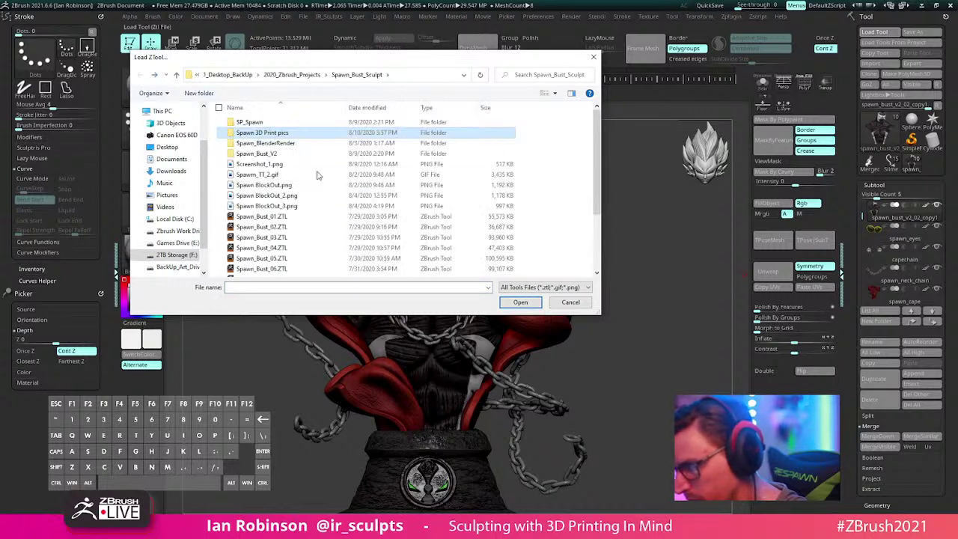
double_click(283, 154)
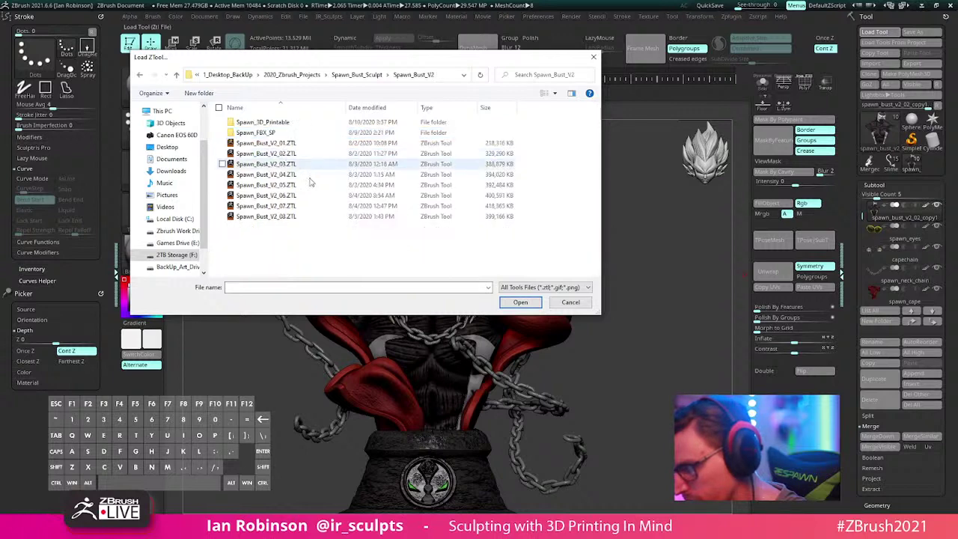
double_click(262, 122)
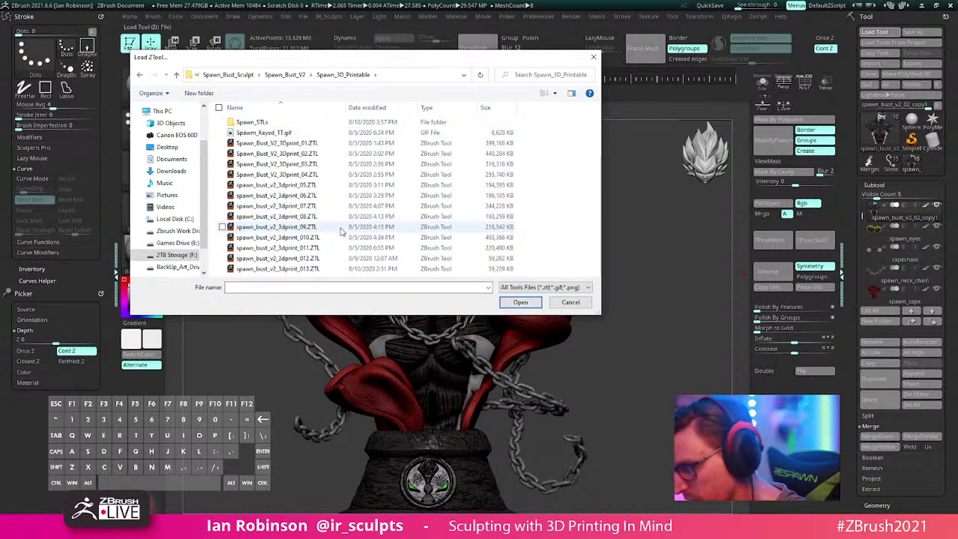
click(334, 269)
click(520, 302)
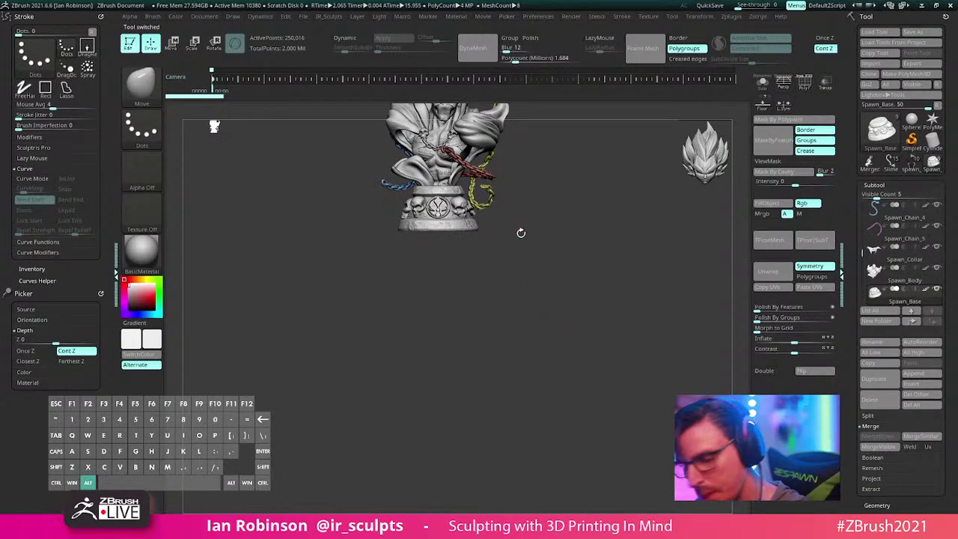
Step: Spread the printable bust's subtools apart with XPose and examine the keyed chains, collar and body sockets up close
alt+drag(520, 233, 546, 342)
mouse_move(629, 187)
alt+mouse_down()
mouse_move(607, 317)
mouse_move(618, 402)
mouse_move(607, 372)
mouse_move(621, 366)
mouse_move(541, 367)
mouse_move(590, 305)
alt+mouse_up()
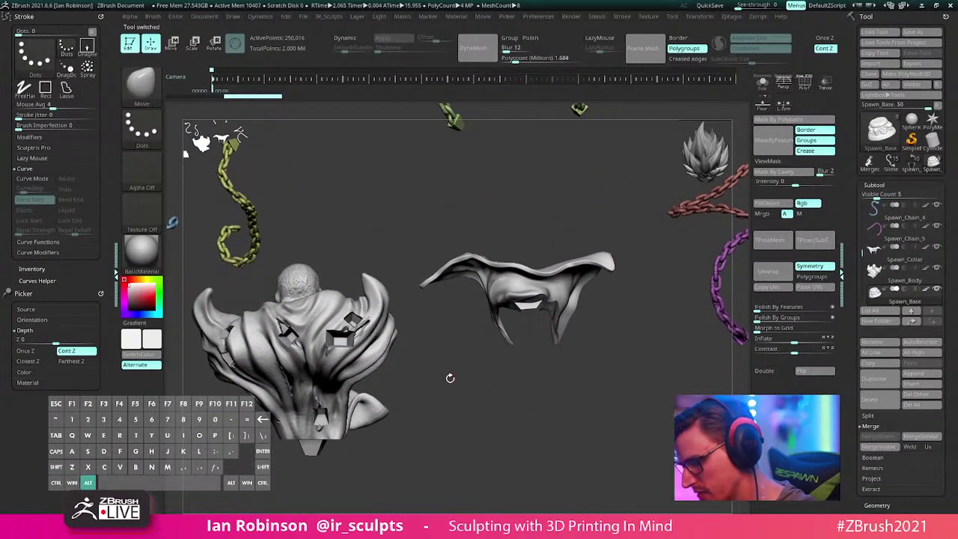
mouse_move(449, 376)
alt+mouse_down()
mouse_move(529, 370)
mouse_move(497, 399)
mouse_move(512, 397)
alt+mouse_up()
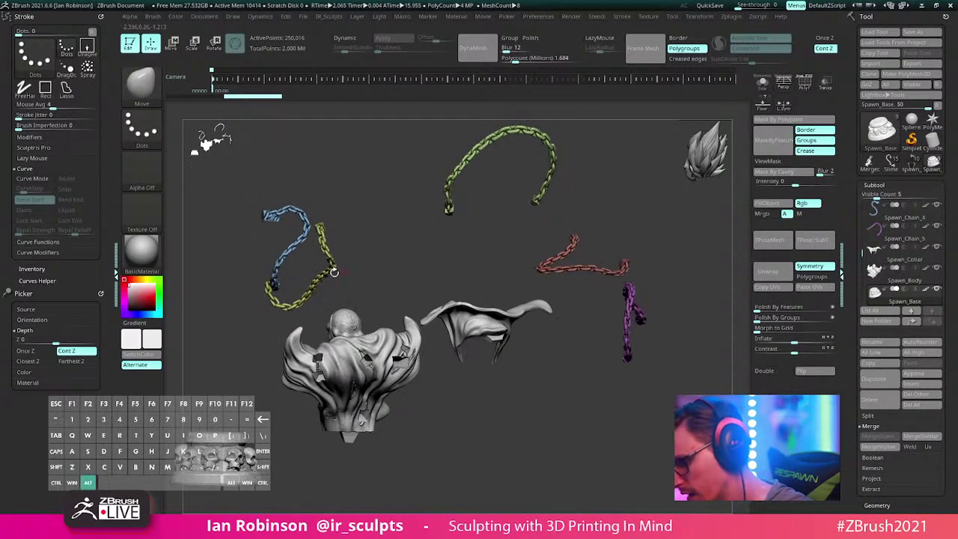
alt+drag(302, 251, 349, 263)
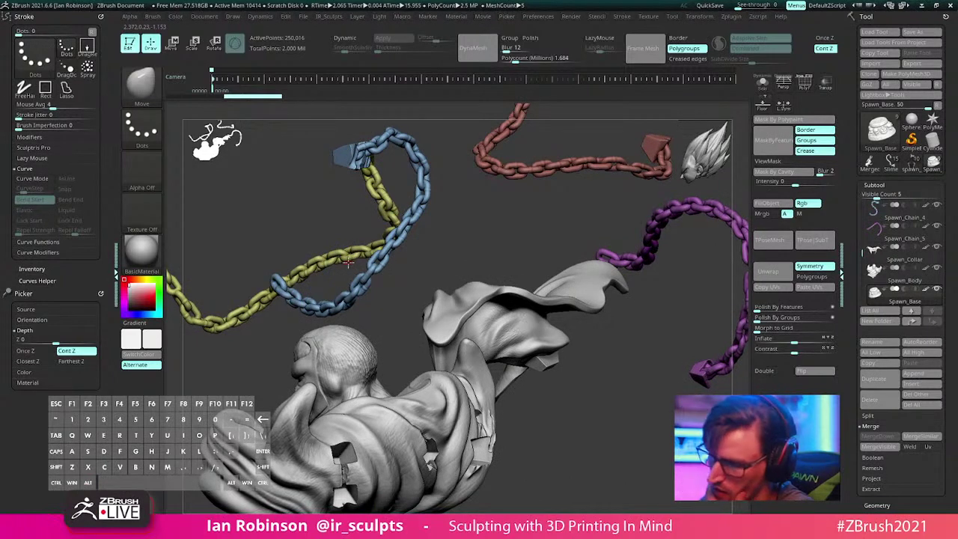
mouse_move(415, 275)
mouse_down()
mouse_move(403, 278)
mouse_move(452, 277)
mouse_move(466, 267)
mouse_move(413, 273)
mouse_up()
drag(312, 315, 397, 325)
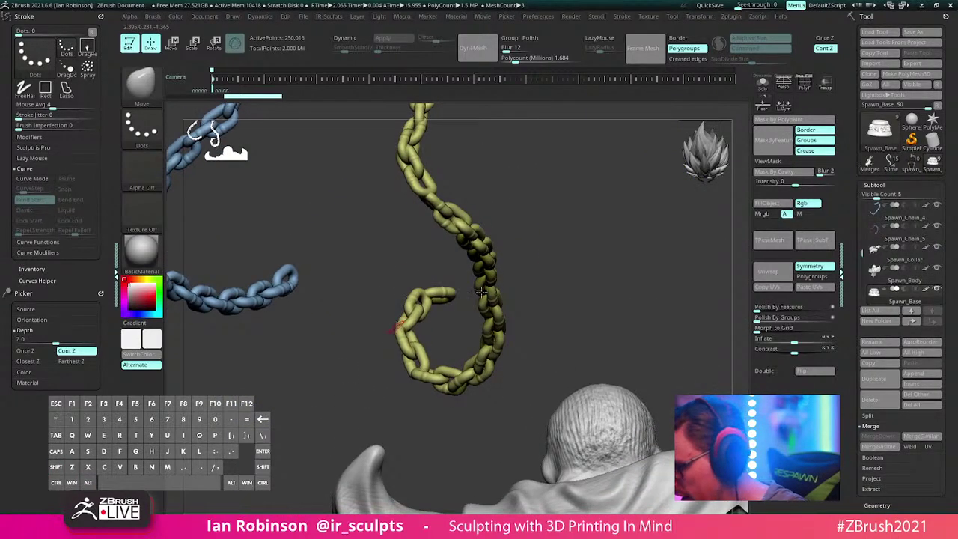
alt+drag(528, 269, 434, 460)
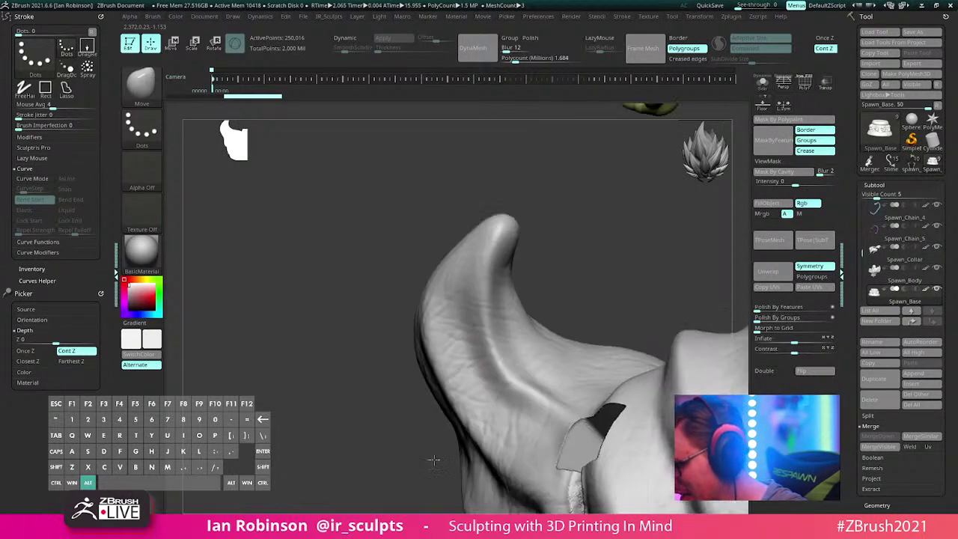
alt+drag(552, 199, 413, 471)
Step: Select the Spawn_Chain_3 subtool, isolate it with Solo, and examine how its links are joined along the chain
alt+click(575, 320)
mouse_move(623, 320)
alt+mouse_down()
mouse_move(604, 339)
mouse_move(545, 357)
mouse_move(530, 412)
mouse_move(536, 345)
mouse_move(524, 322)
mouse_move(527, 381)
mouse_move(517, 352)
alt+mouse_up()
key(s)
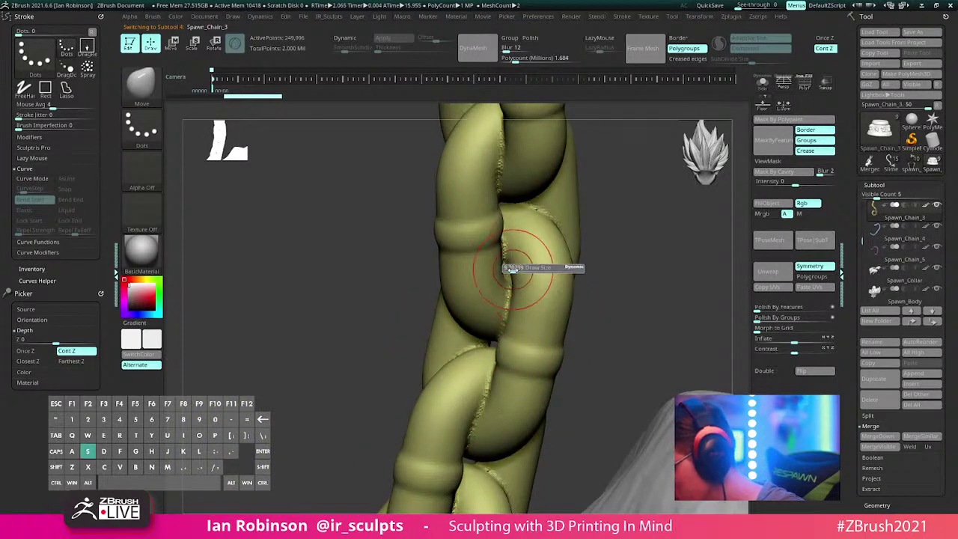
drag(512, 269, 506, 268)
right_drag(507, 269, 508, 223)
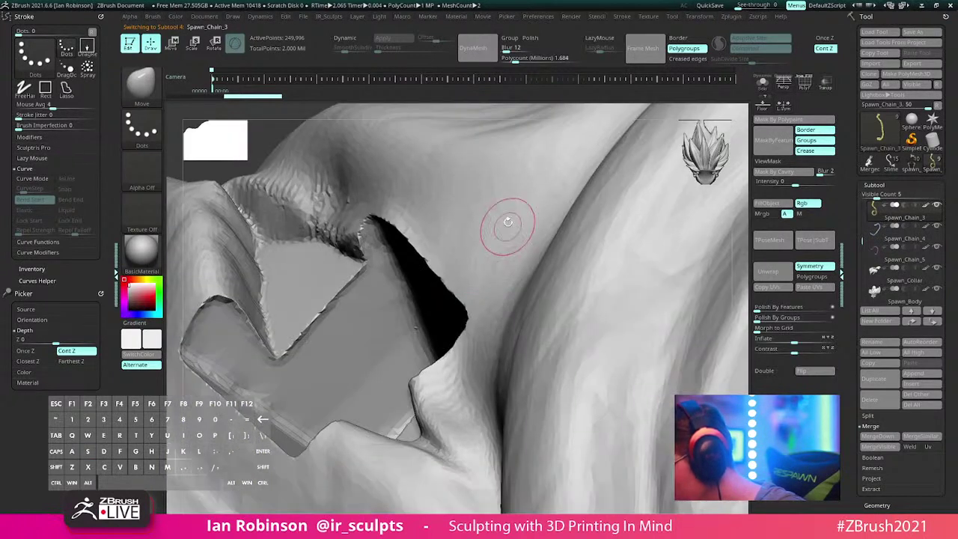
drag(507, 222, 512, 253)
click(763, 83)
mouse_move(634, 194)
alt+mouse_down()
mouse_move(641, 289)
mouse_move(631, 290)
mouse_move(631, 278)
mouse_move(632, 321)
mouse_move(609, 314)
mouse_move(413, 339)
mouse_move(488, 314)
alt+mouse_up()
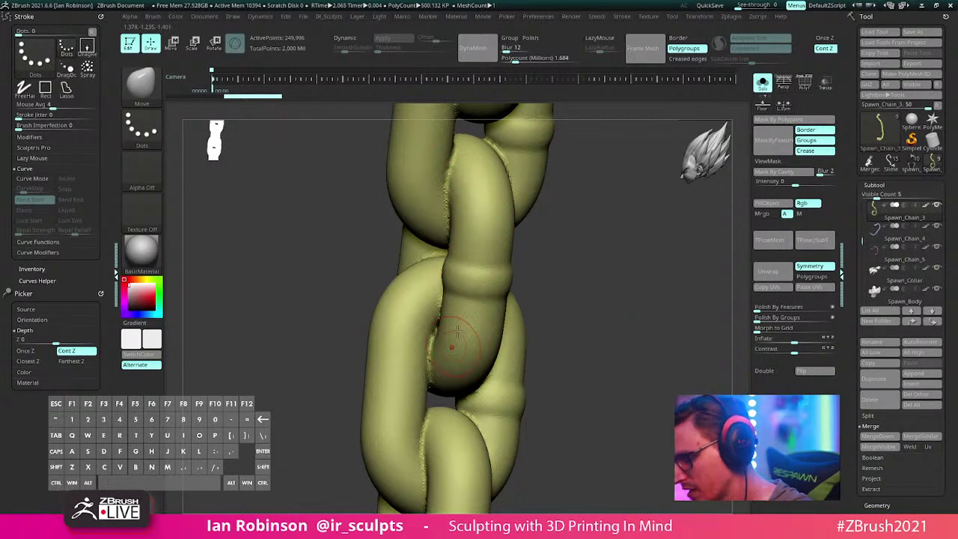
alt+drag(595, 301, 537, 263)
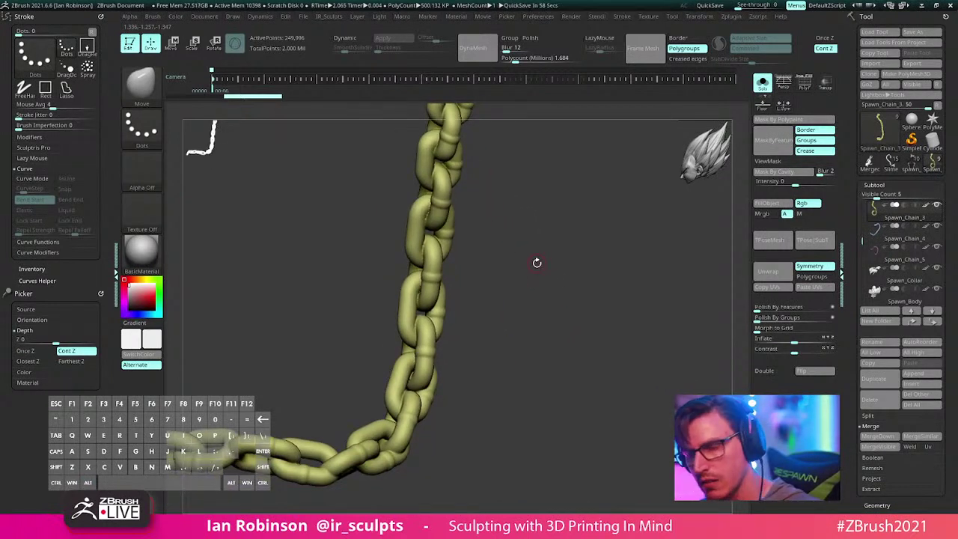
alt+drag(570, 320, 599, 350)
alt+drag(591, 314, 547, 227)
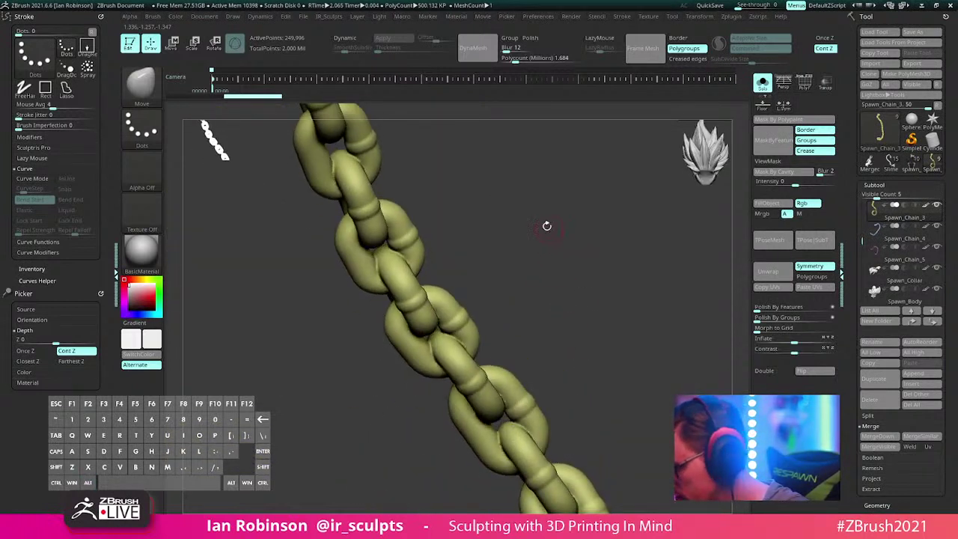
Step: Set the scene scale with Scale Master, choosing 15.03 x 44.25 x 59.61 mm as the size of Spawn_Chain_3
click(731, 16)
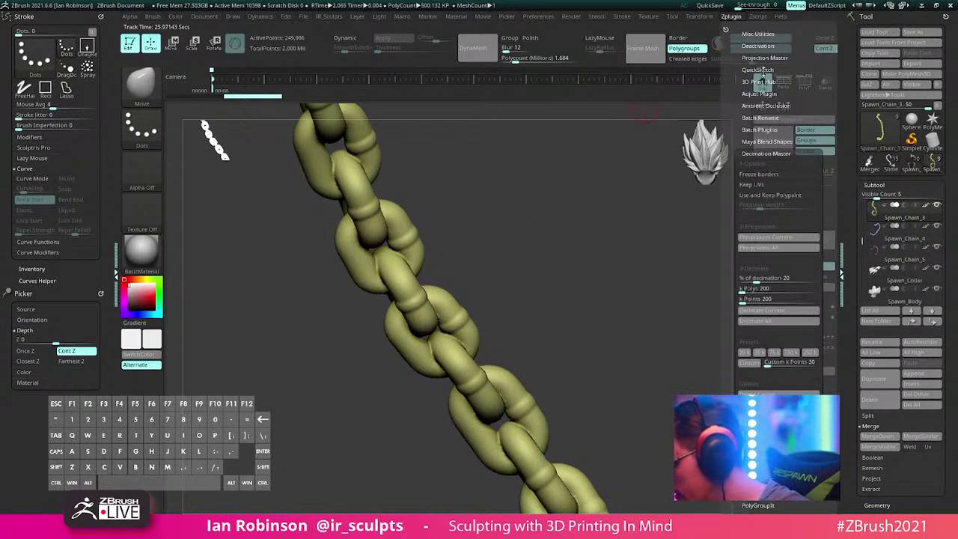
click(767, 153)
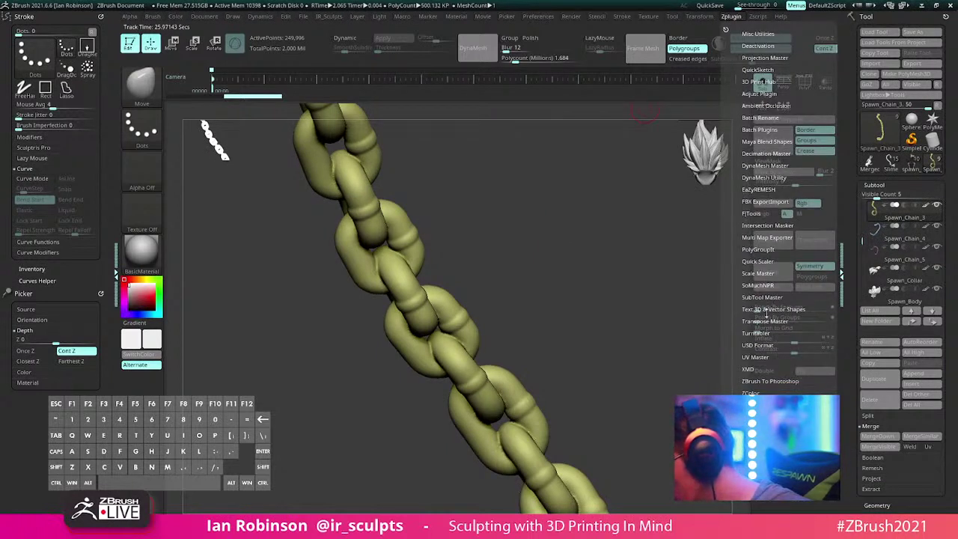
click(758, 273)
click(768, 327)
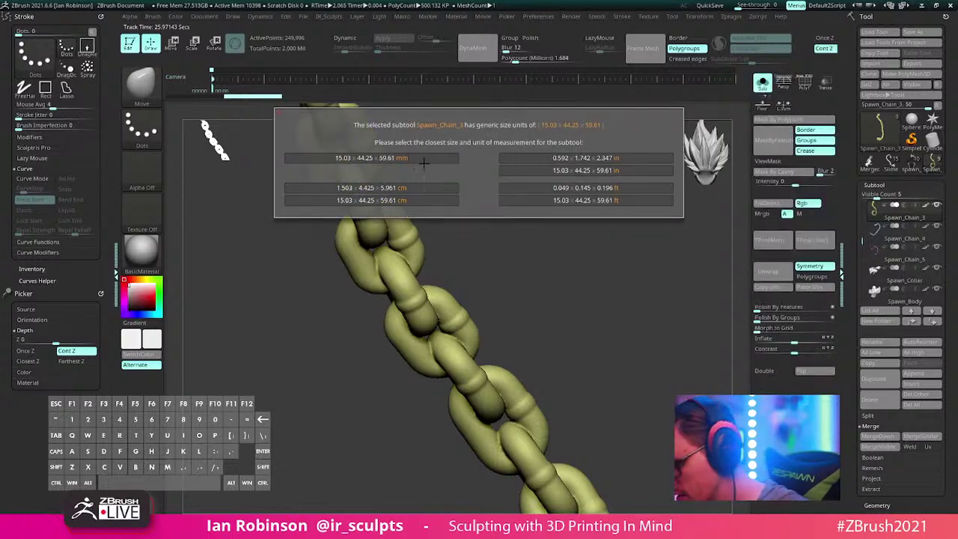
click(419, 158)
Step: Measure the thickness of one link of the isolated chain with the Transpose line
drag(566, 296, 535, 270)
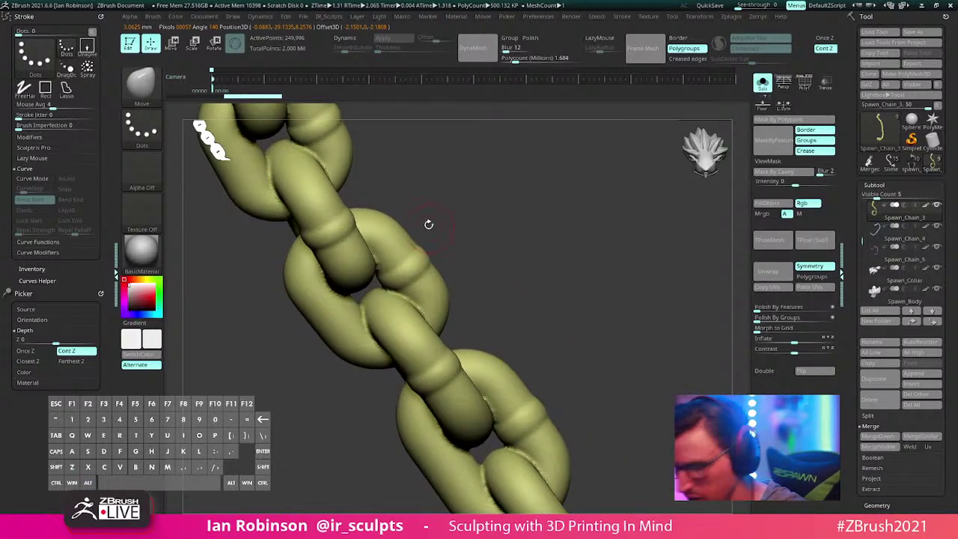
key(w)
key(y)
drag(407, 260, 440, 241)
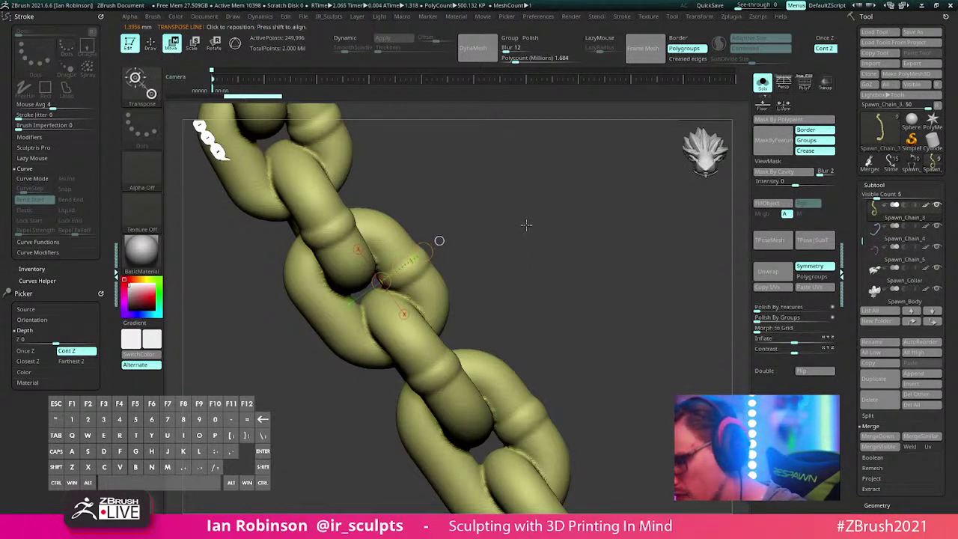
alt+drag(573, 271, 499, 169)
Step: Turn off Solo, return to Draw mode, and reassemble the spread printable bust with XPose
click(762, 85)
mouse_move(636, 243)
mouse_down()
mouse_move(633, 346)
mouse_move(607, 287)
mouse_up()
key(q)
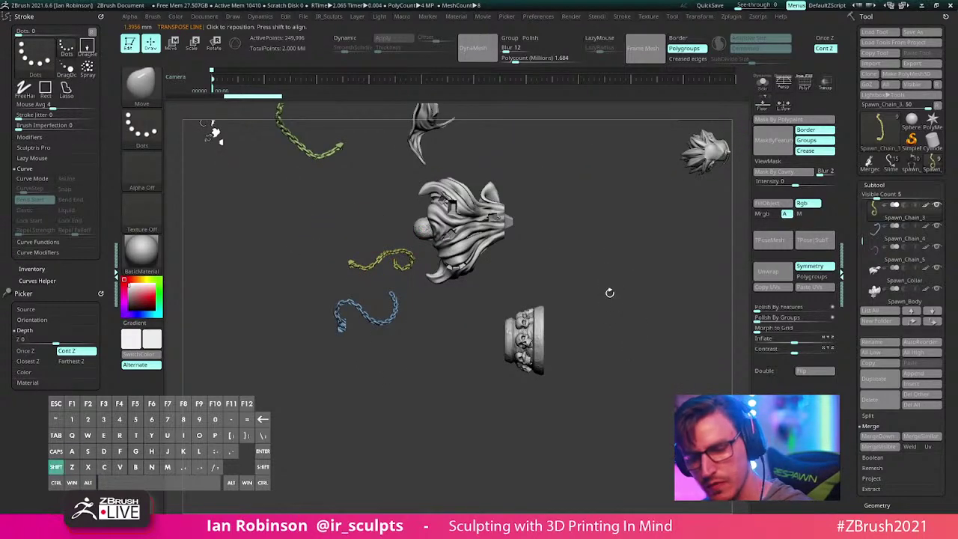
key(shift+x)
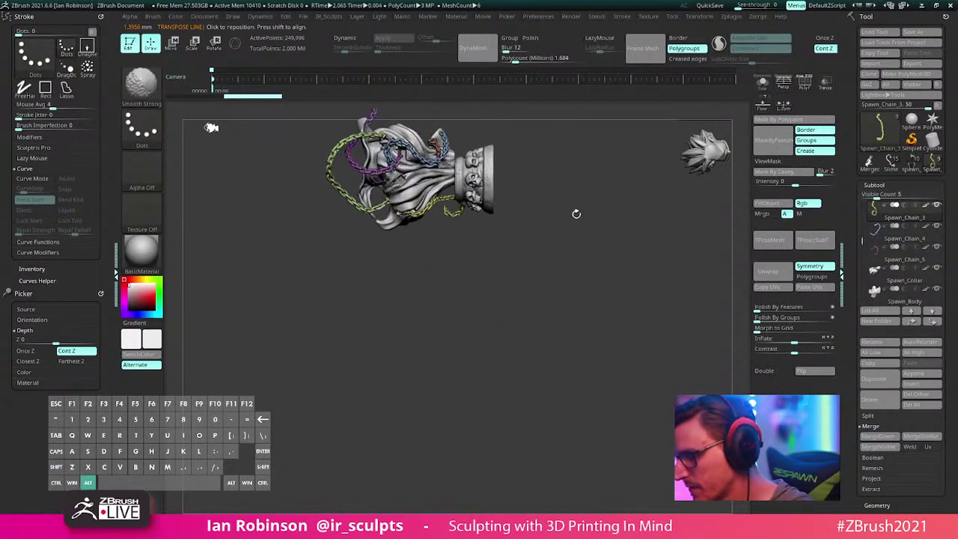
alt+drag(576, 214, 597, 449)
drag(597, 449, 592, 310)
Step: Examine where the coloured chains key into the cape, and review the assembled printable bust from the back, front and side
alt+drag(420, 347, 463, 286)
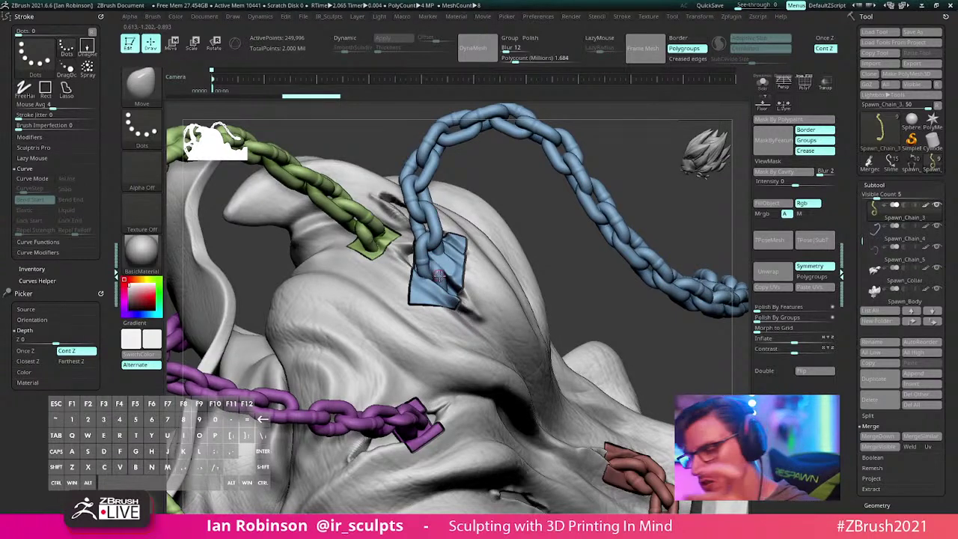
alt+right_drag(479, 330, 497, 370)
drag(486, 330, 501, 278)
drag(550, 222, 473, 292)
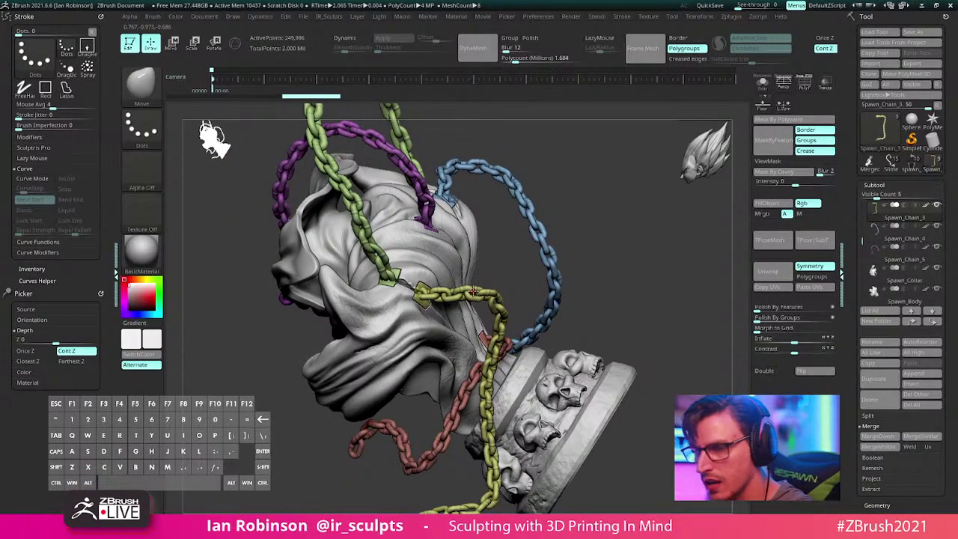
mouse_move(598, 289)
mouse_down()
mouse_move(637, 267)
mouse_move(614, 286)
mouse_up()
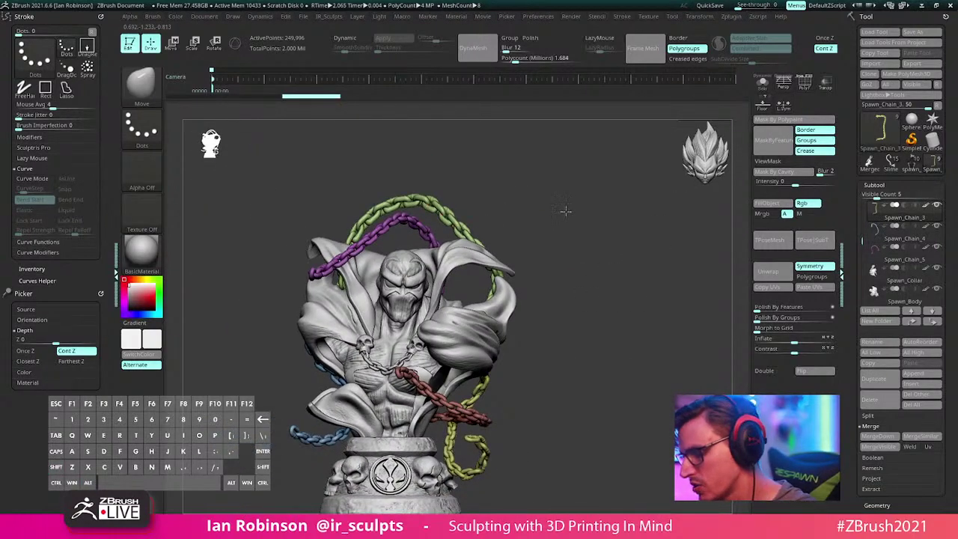
drag(564, 212, 498, 219)
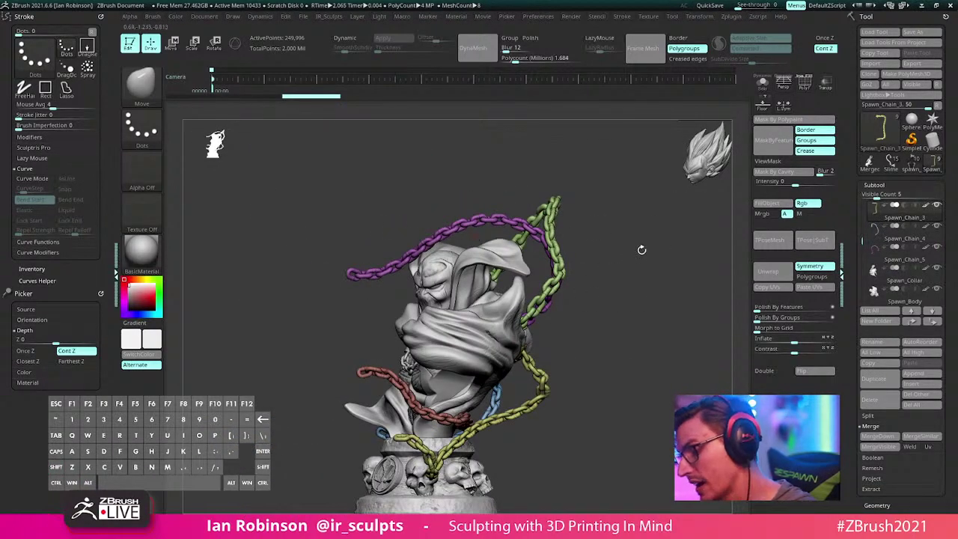
Step: Examine the green and purple chains looping behind the cape from several angles and up close, ending on the bust's front
drag(639, 248, 527, 302)
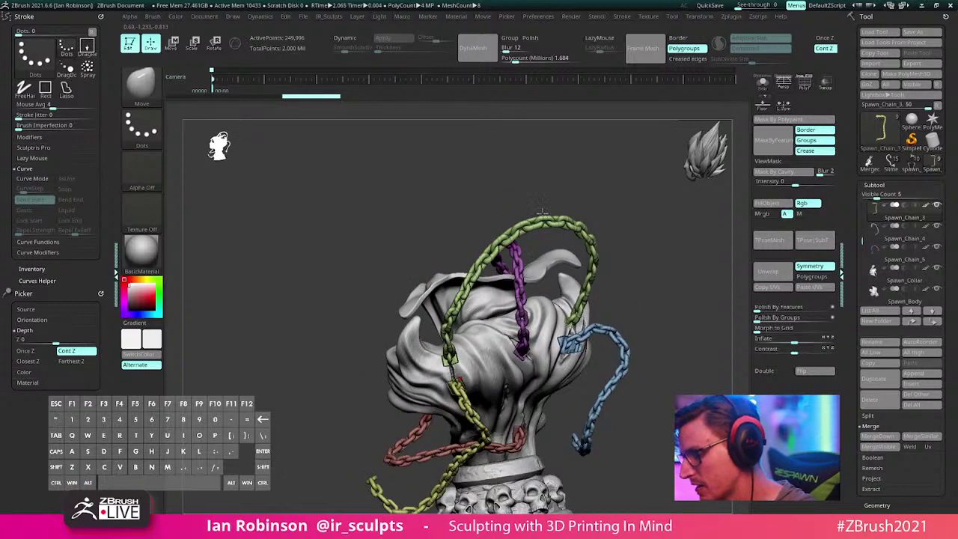
drag(592, 190, 369, 271)
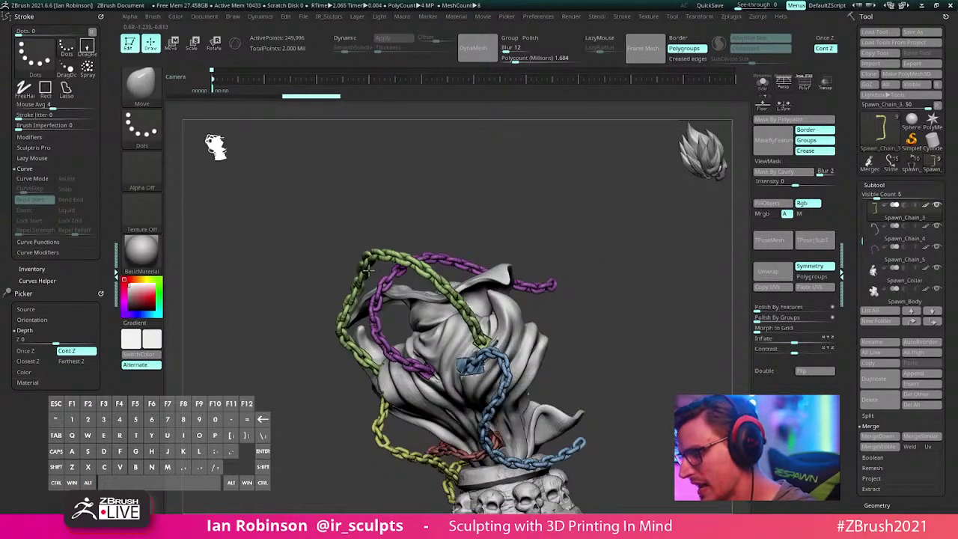
drag(587, 238, 584, 241)
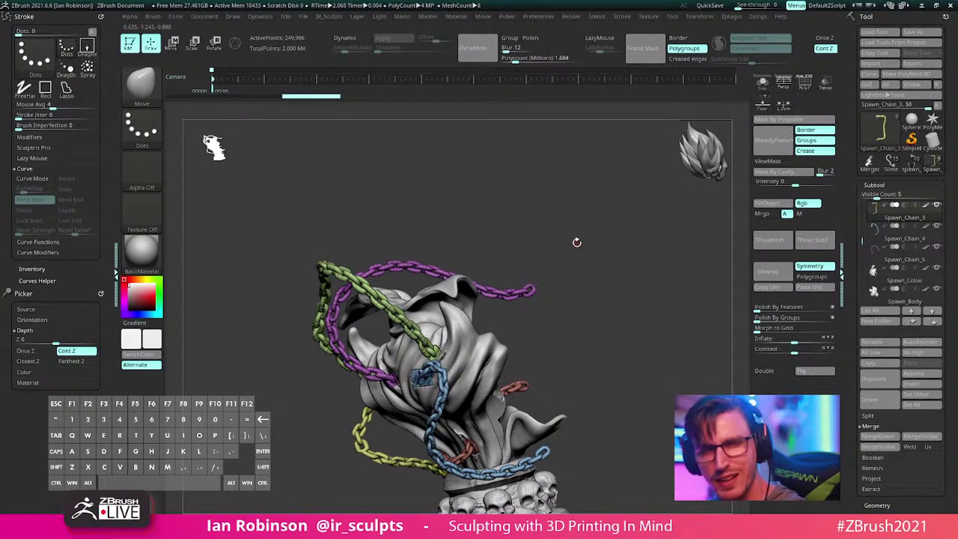
drag(577, 241, 601, 227)
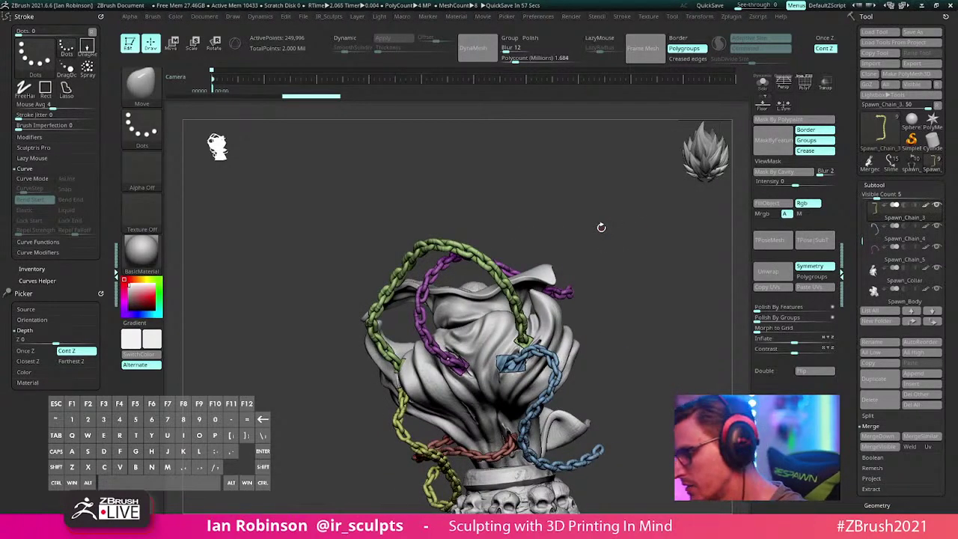
alt+drag(502, 218, 471, 245)
alt+right_drag(436, 139, 415, 330)
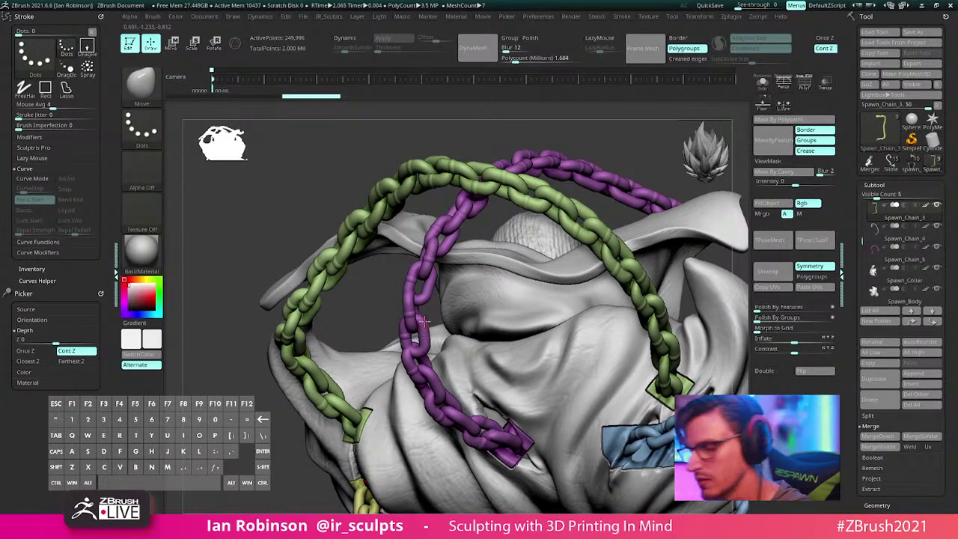
alt+drag(424, 314, 443, 255)
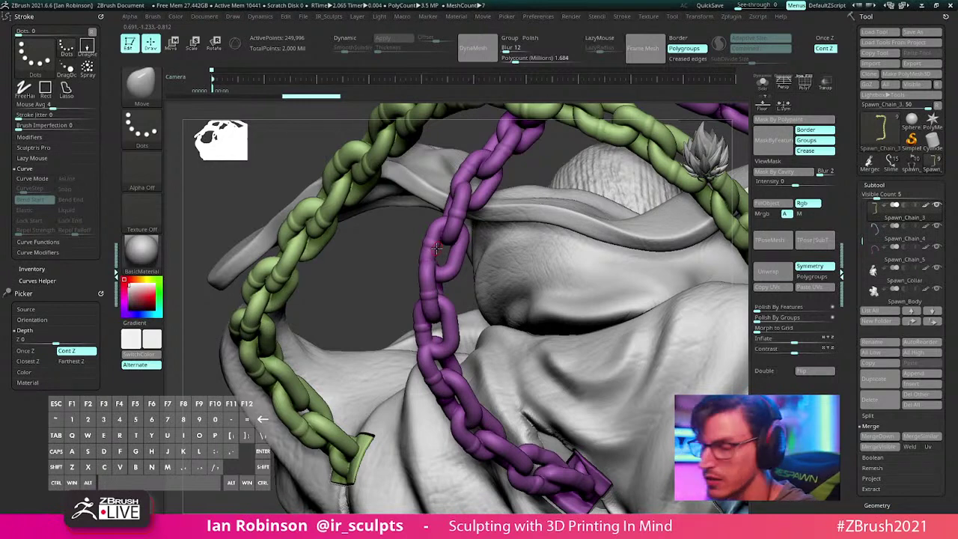
drag(414, 255, 457, 265)
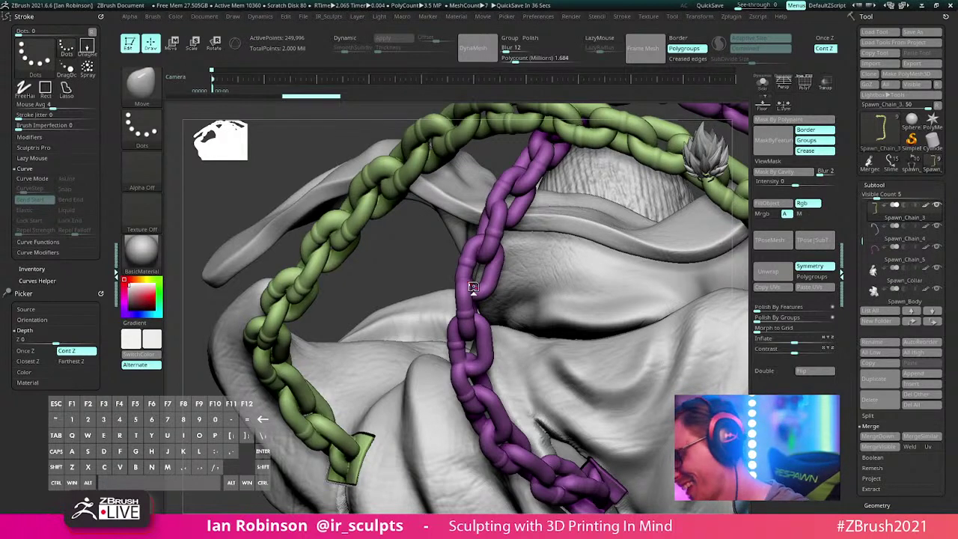
alt+drag(408, 271, 312, 142)
alt+drag(535, 309, 515, 137)
drag(696, 232, 633, 259)
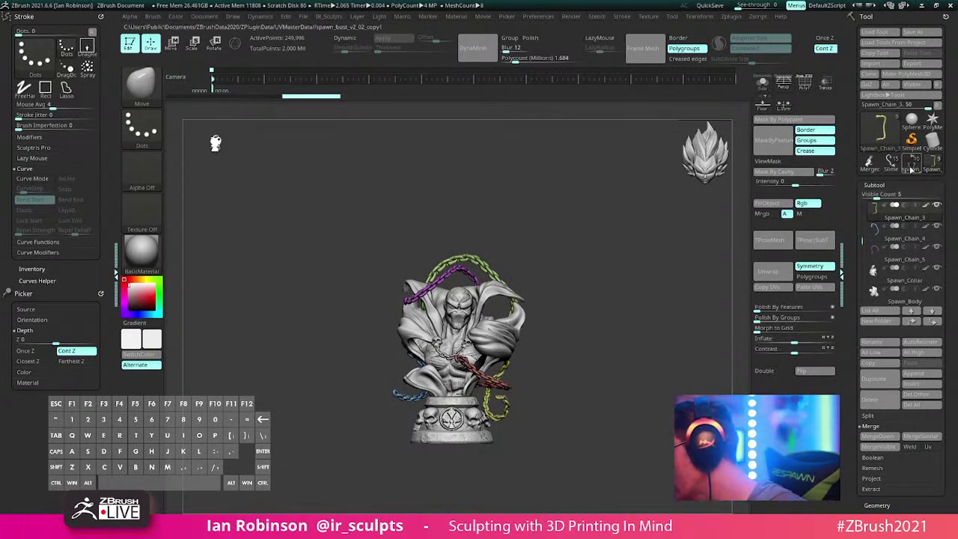
Step: Switch from the Spawn bust to the Slime character tool and frame the figure in the view
click(877, 169)
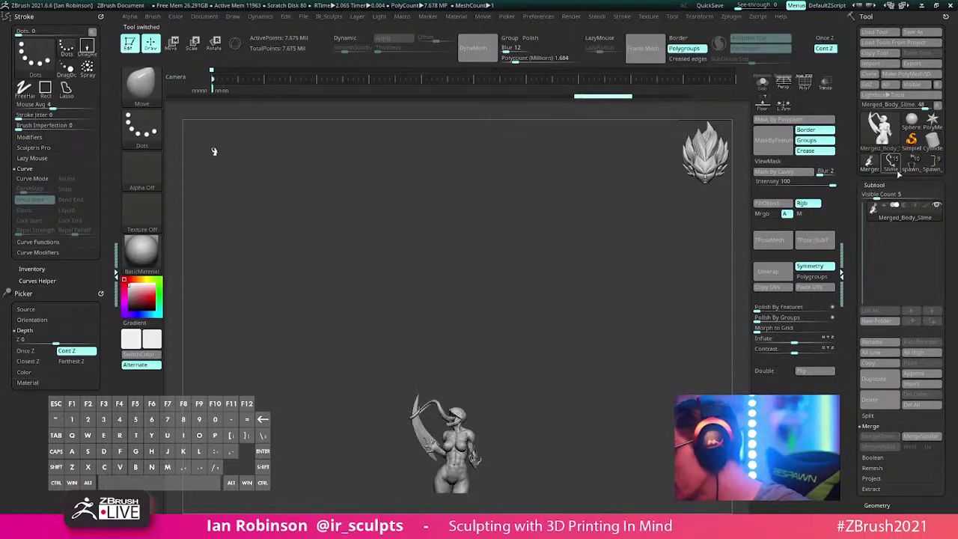
key(f)
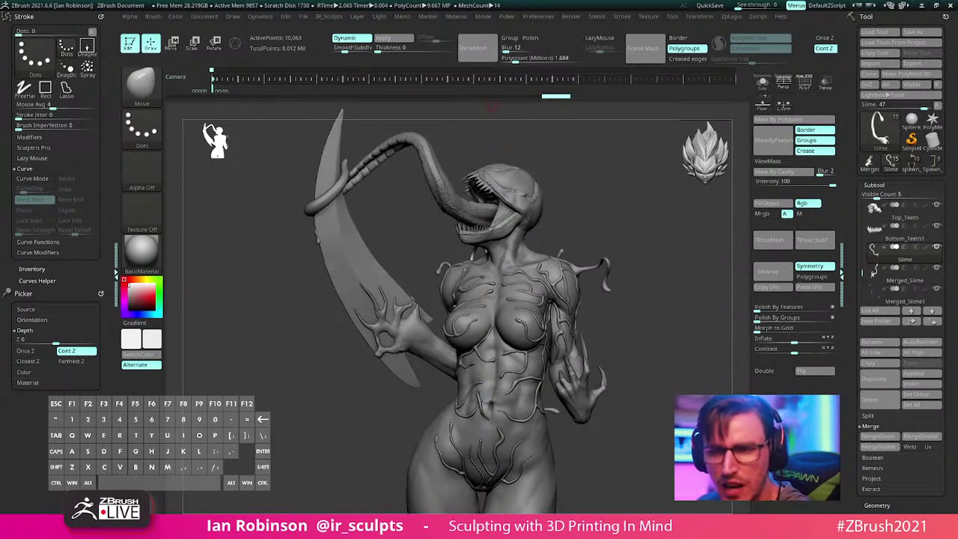
Step: Switch to the browser, copy the Linktree page's address for sharing, and return to ZBrush
key(alt+Tab)
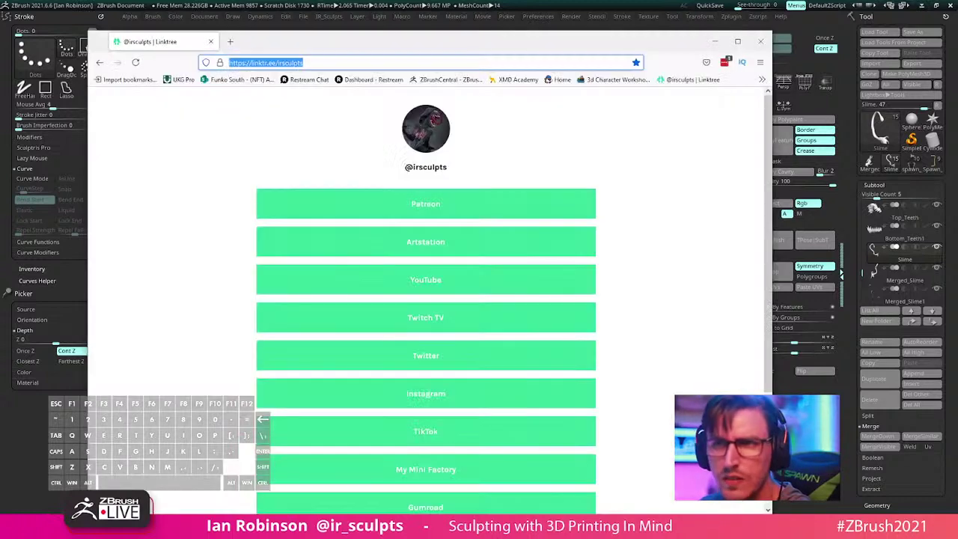
key(ctrl+c)
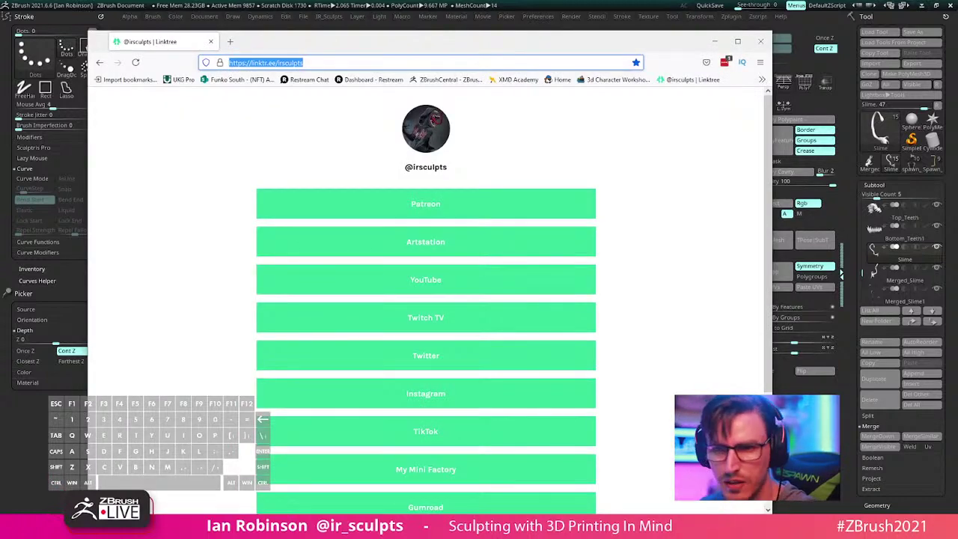
key(ctrl+v)
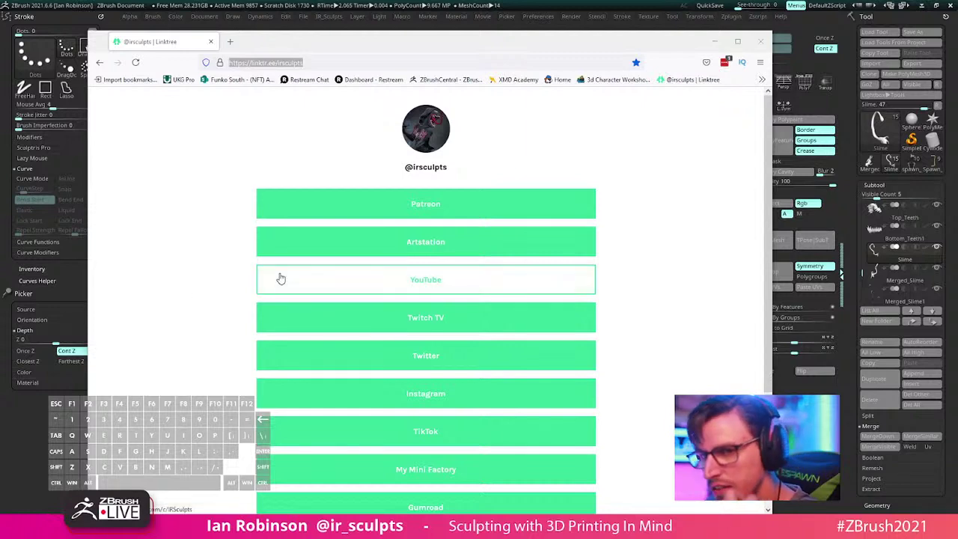
click(718, 46)
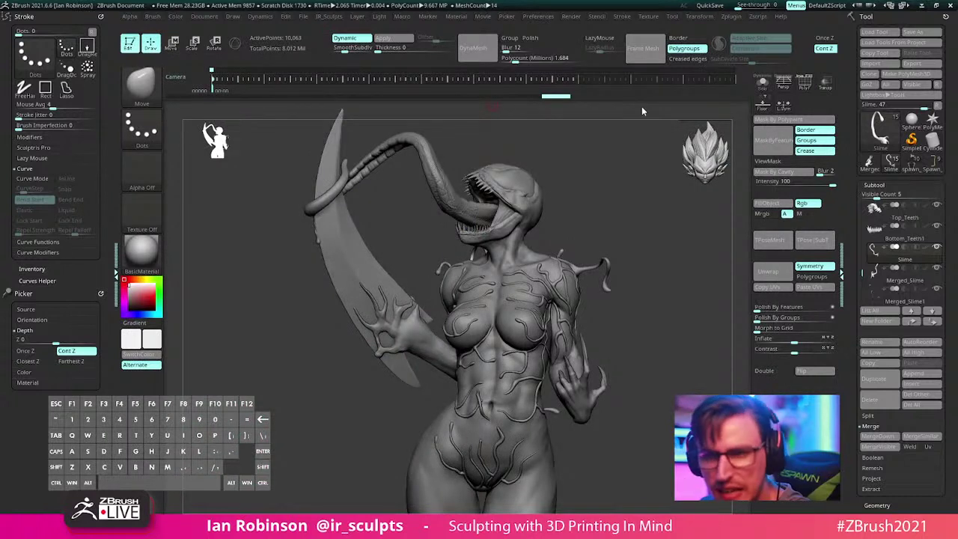